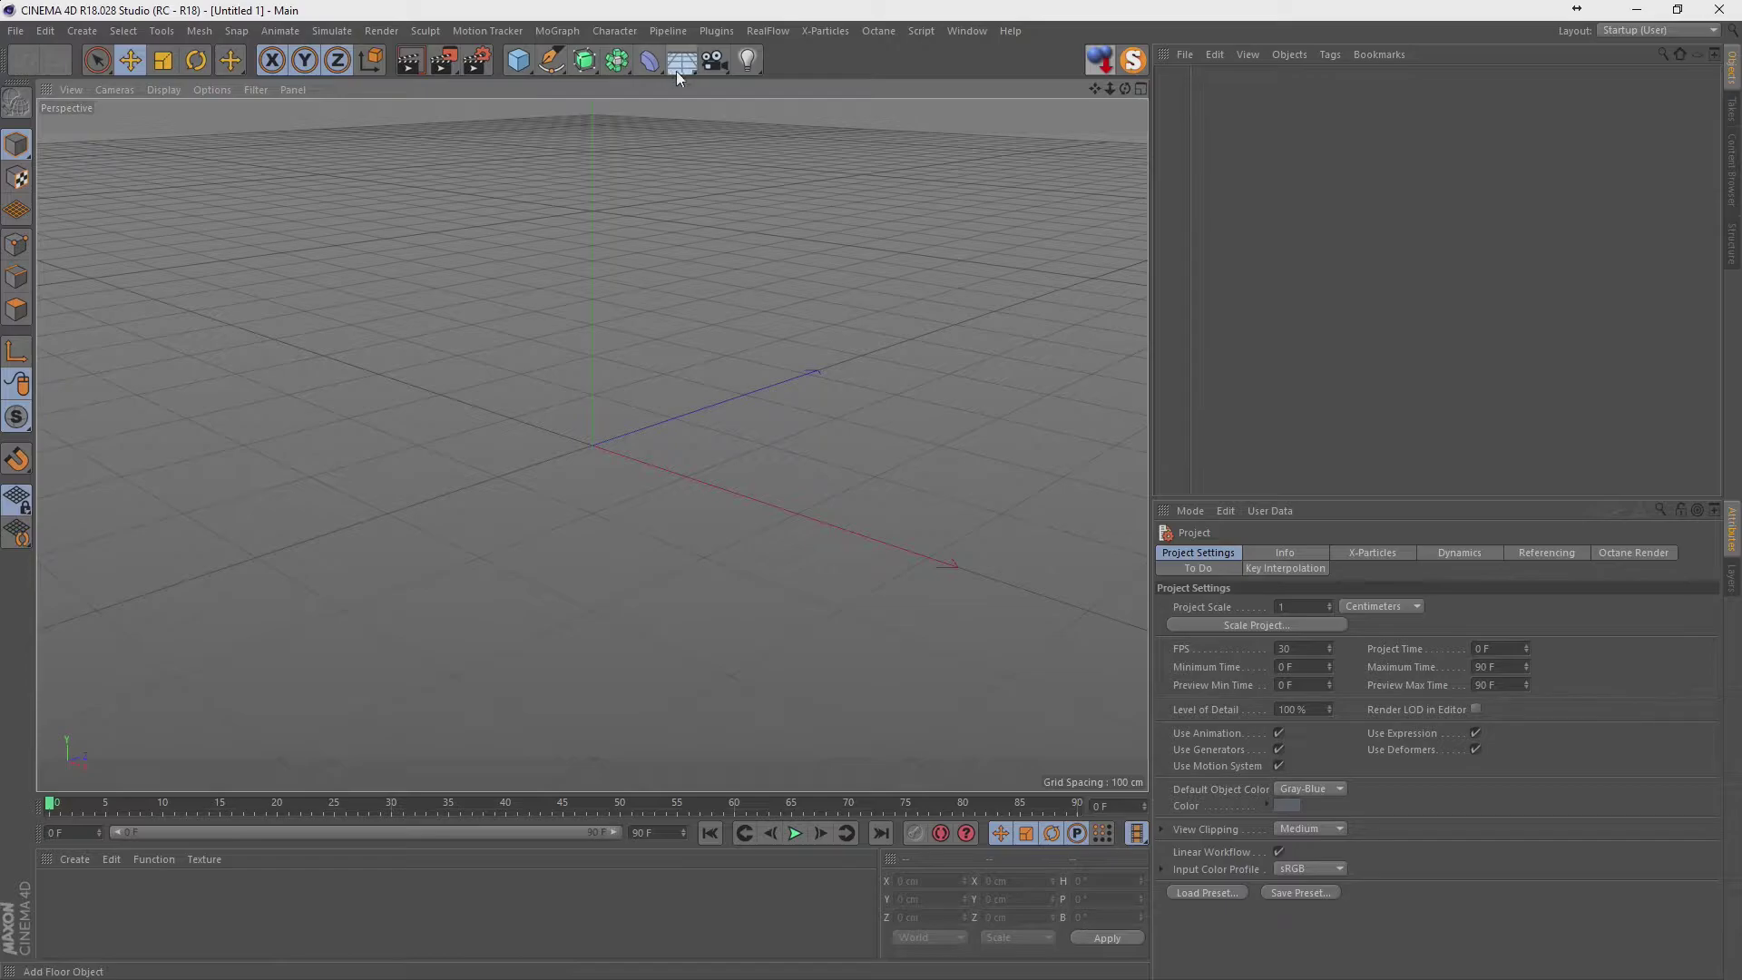
# Add a plane facing +Z, shown with Gouraud Shading (Lines).
pyautogui.moveTo(515, 66); pyautogui.dragTo(647, 109)
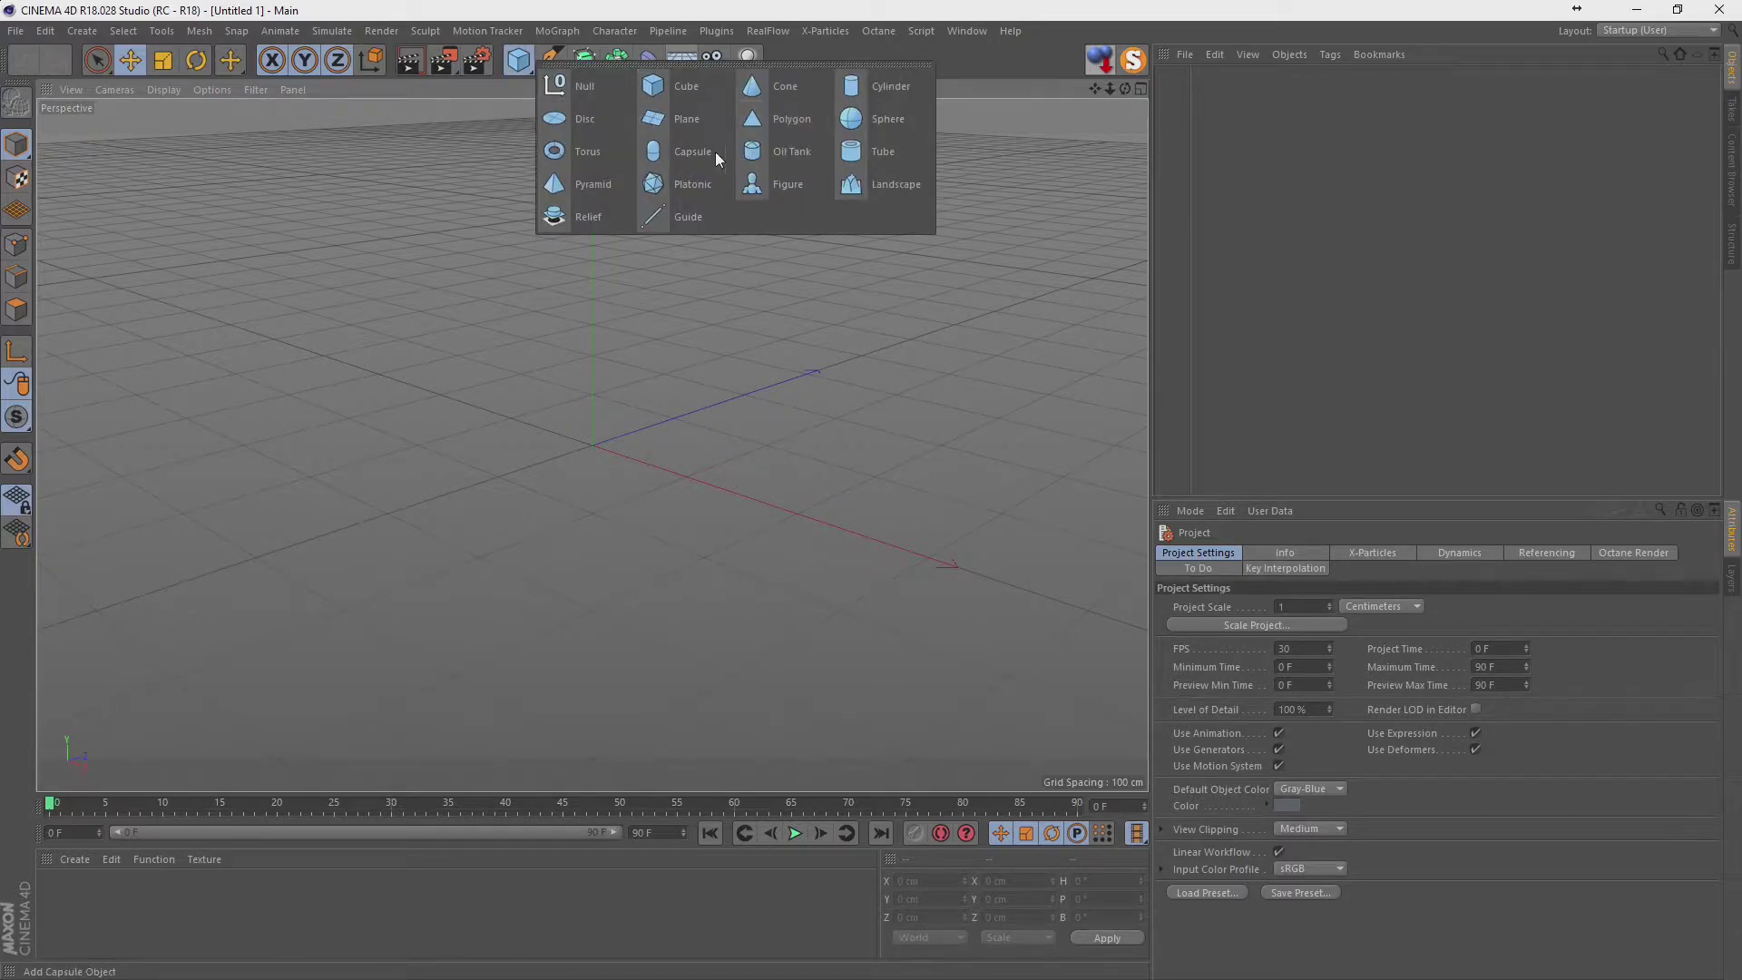
pyautogui.click(676, 119)
pyautogui.click(1289, 663)
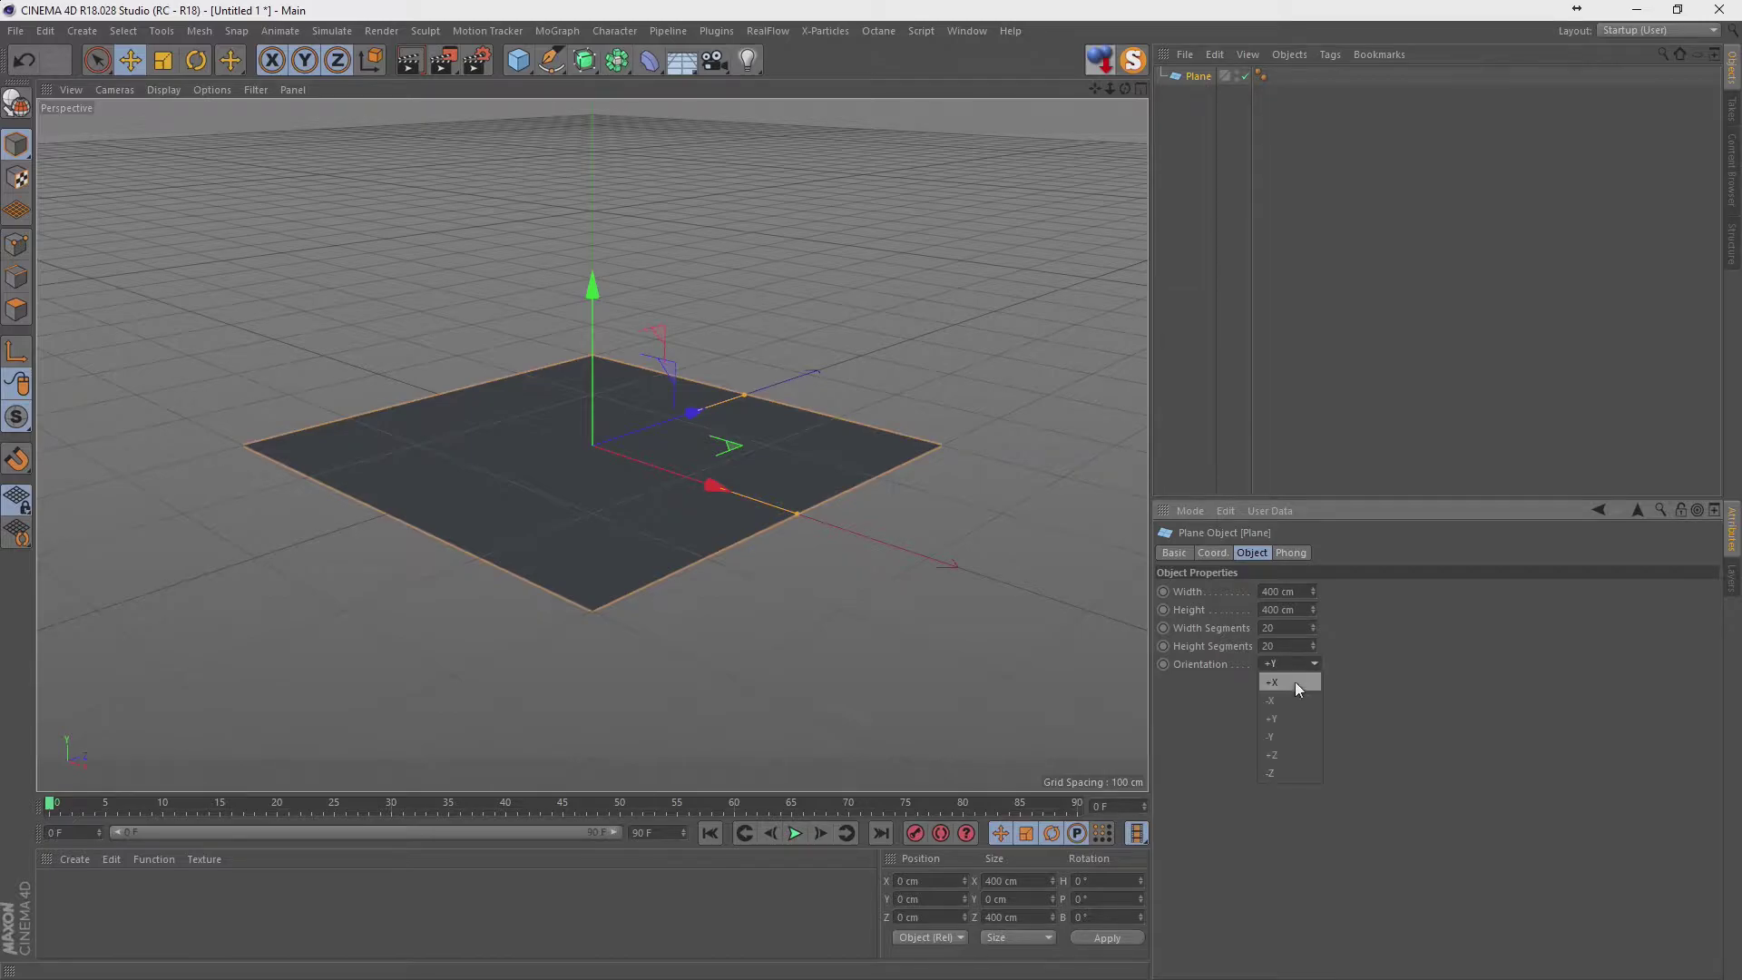
pyautogui.click(1296, 686)
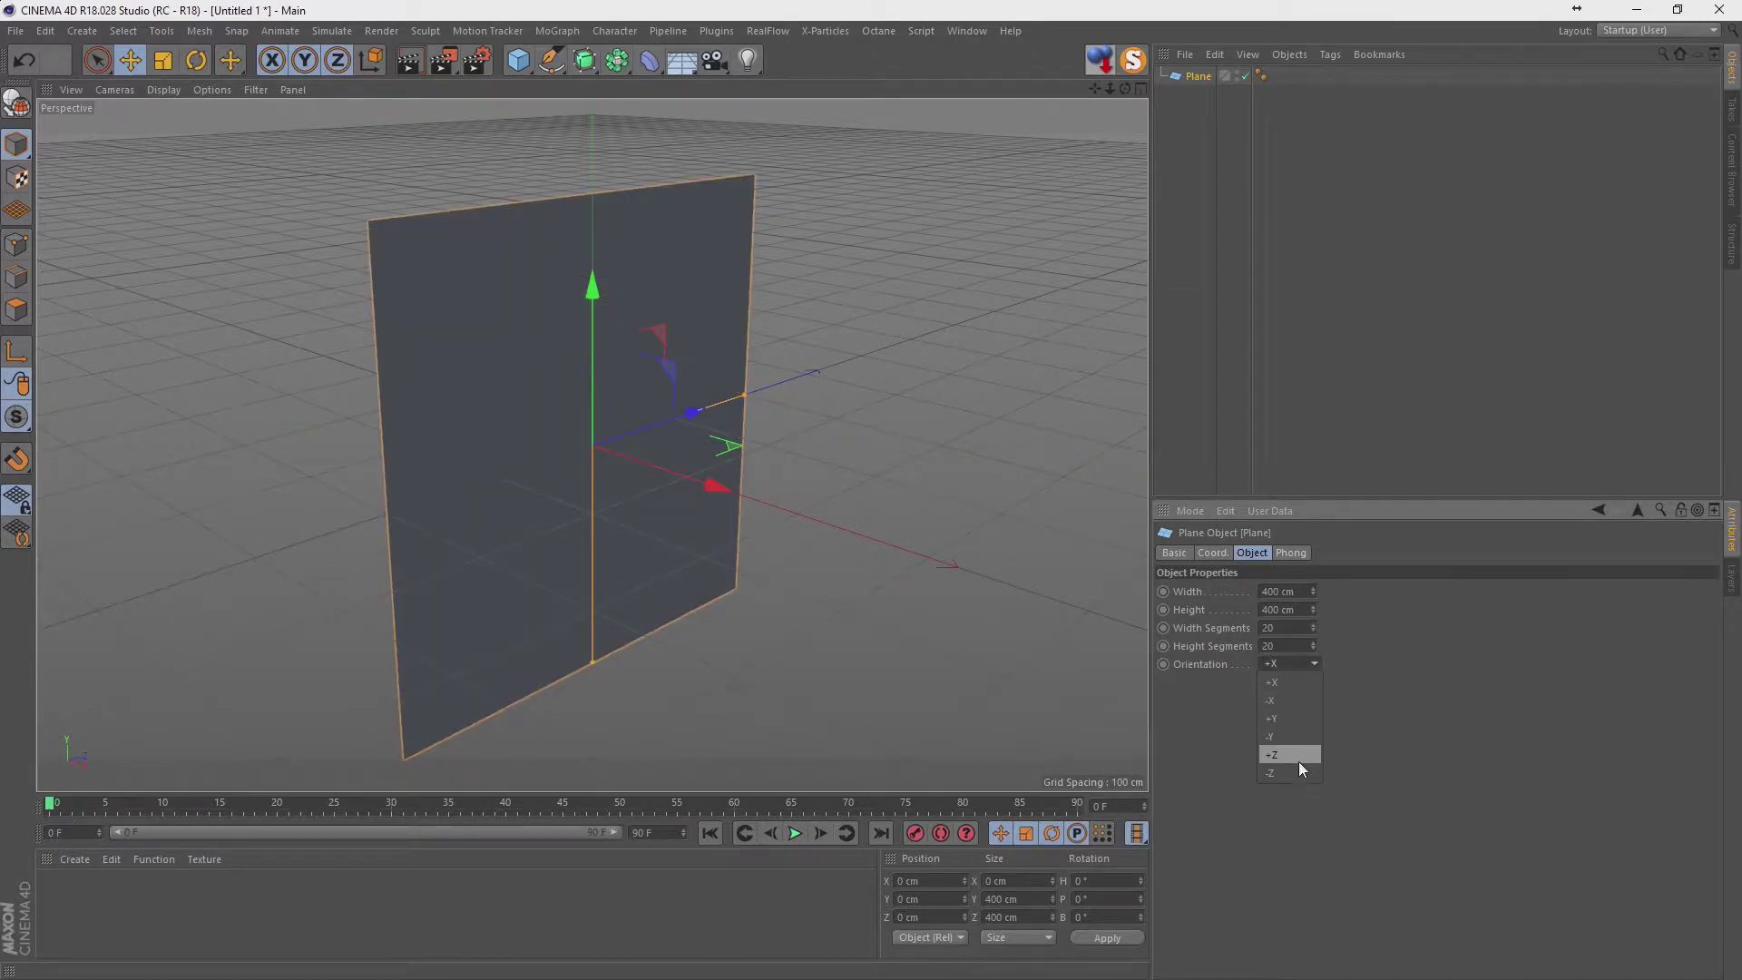
pyautogui.click(1298, 760)
pyautogui.click(164, 89)
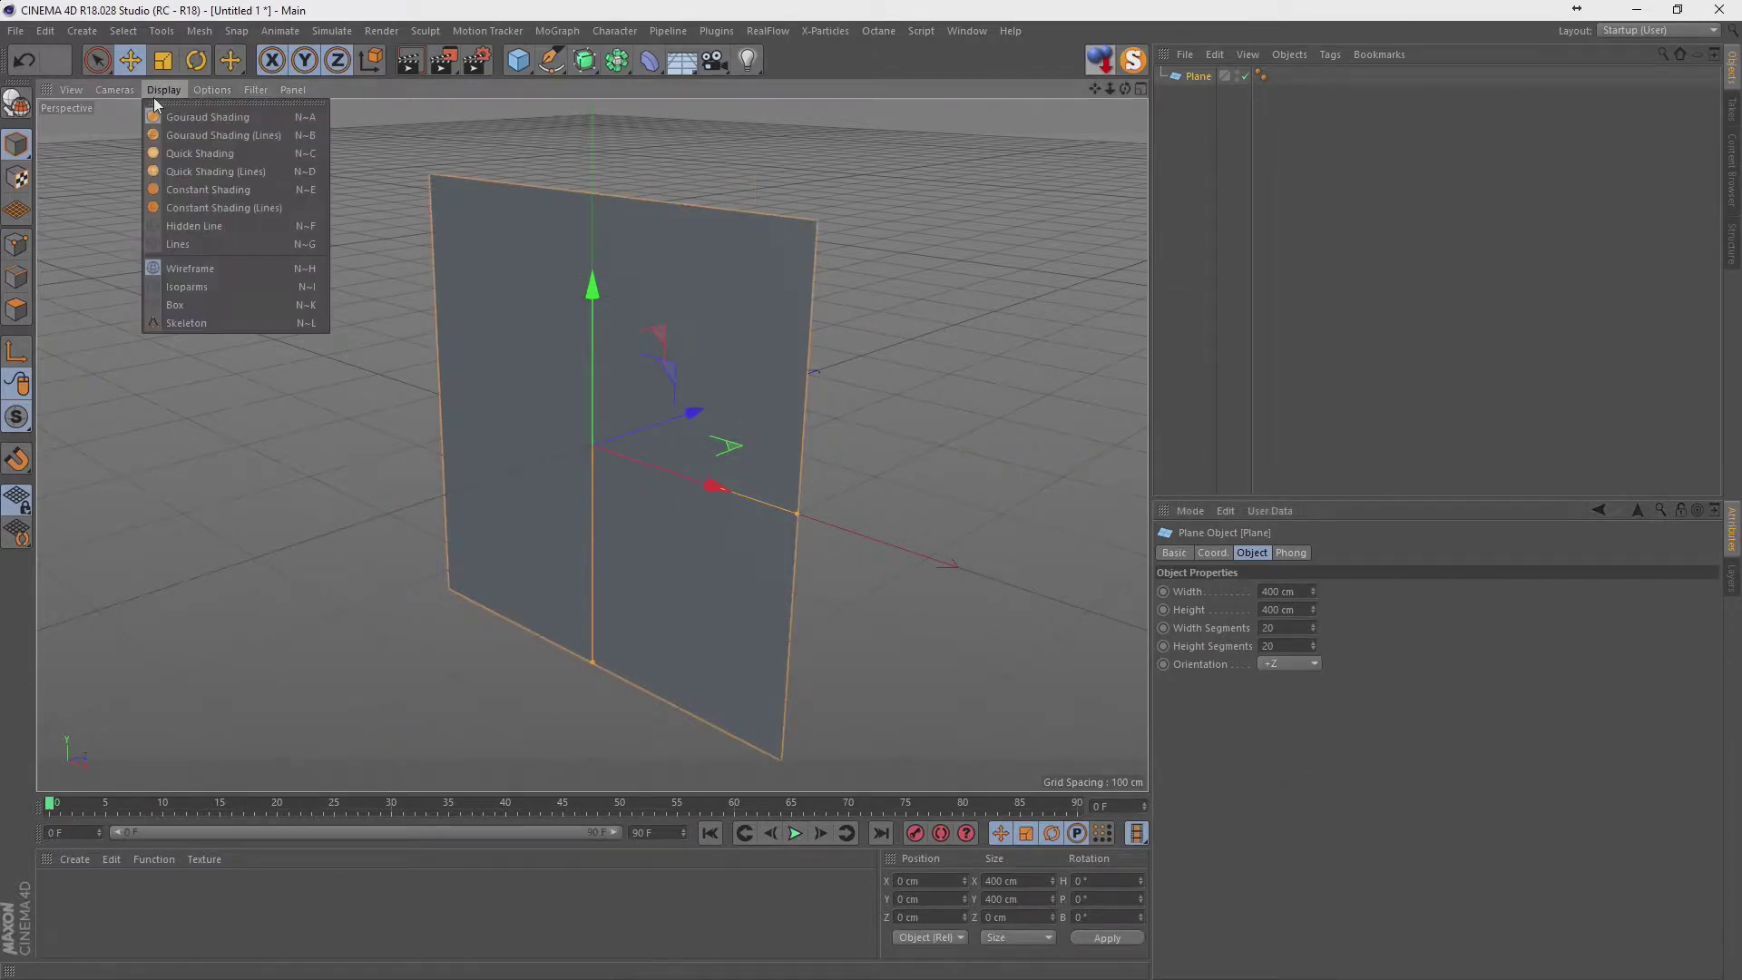
pyautogui.click(180, 136)
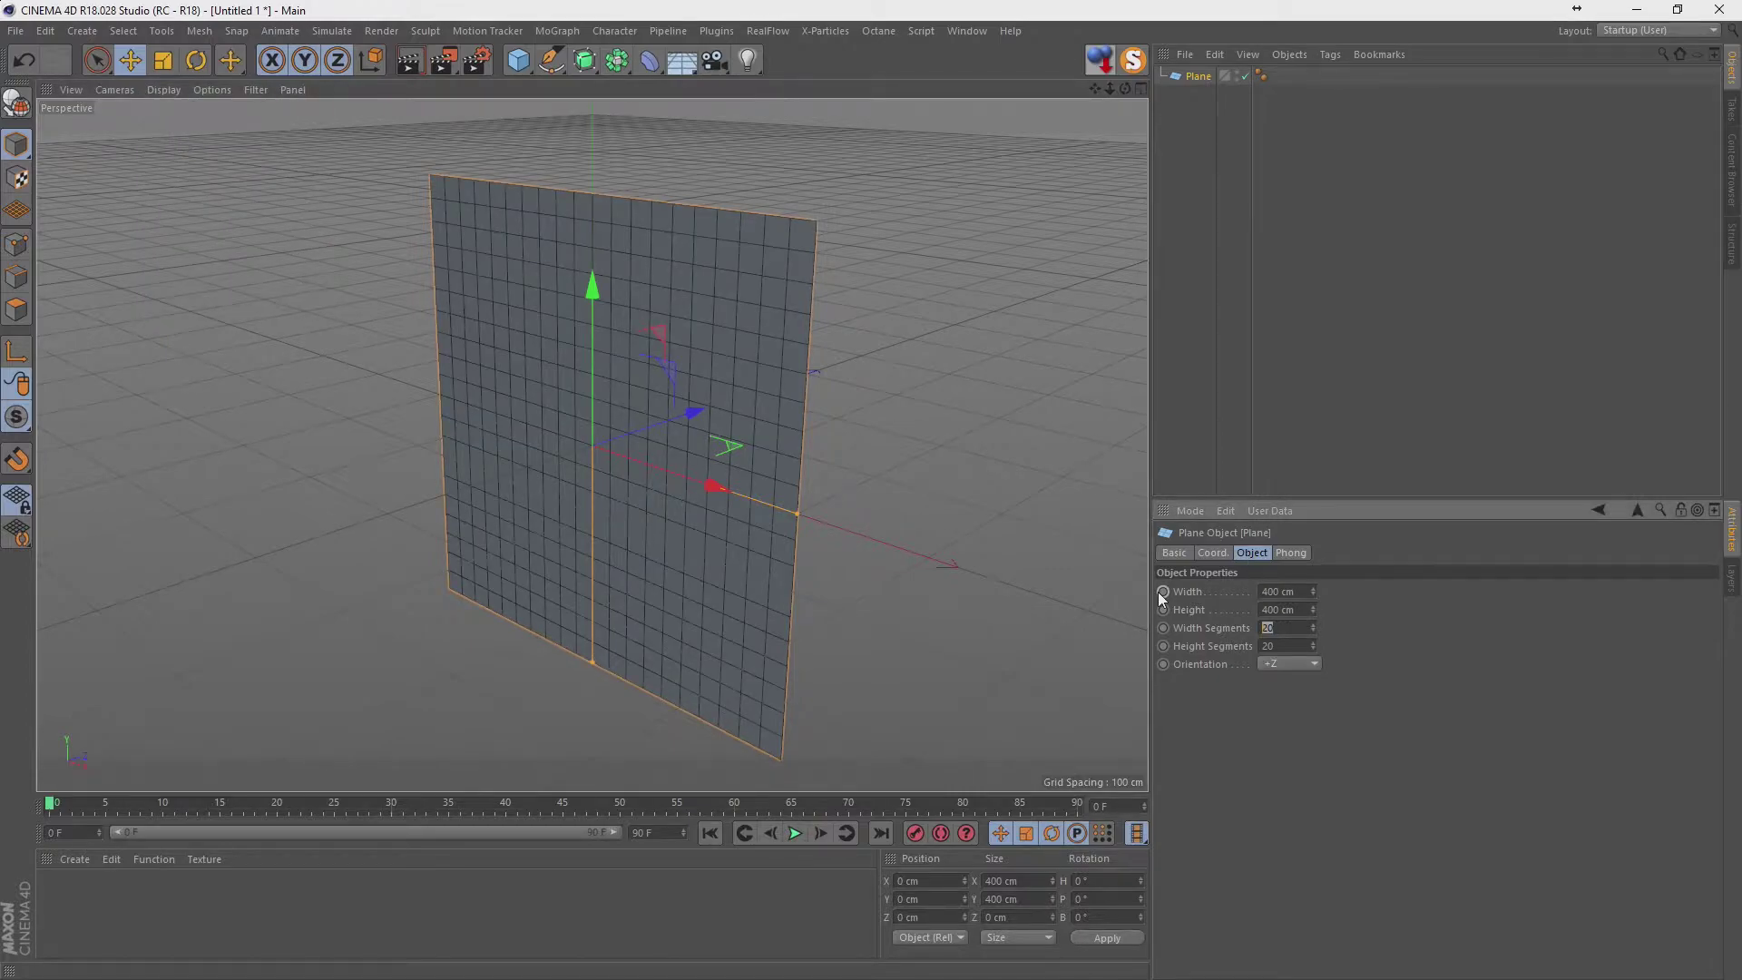
# Give the plane 100 width and 100 height segments.
pyautogui.press('Tab')
pyautogui.write('100')
pyautogui.press('Tab')
pyautogui.write('100')
pyautogui.press('Return')
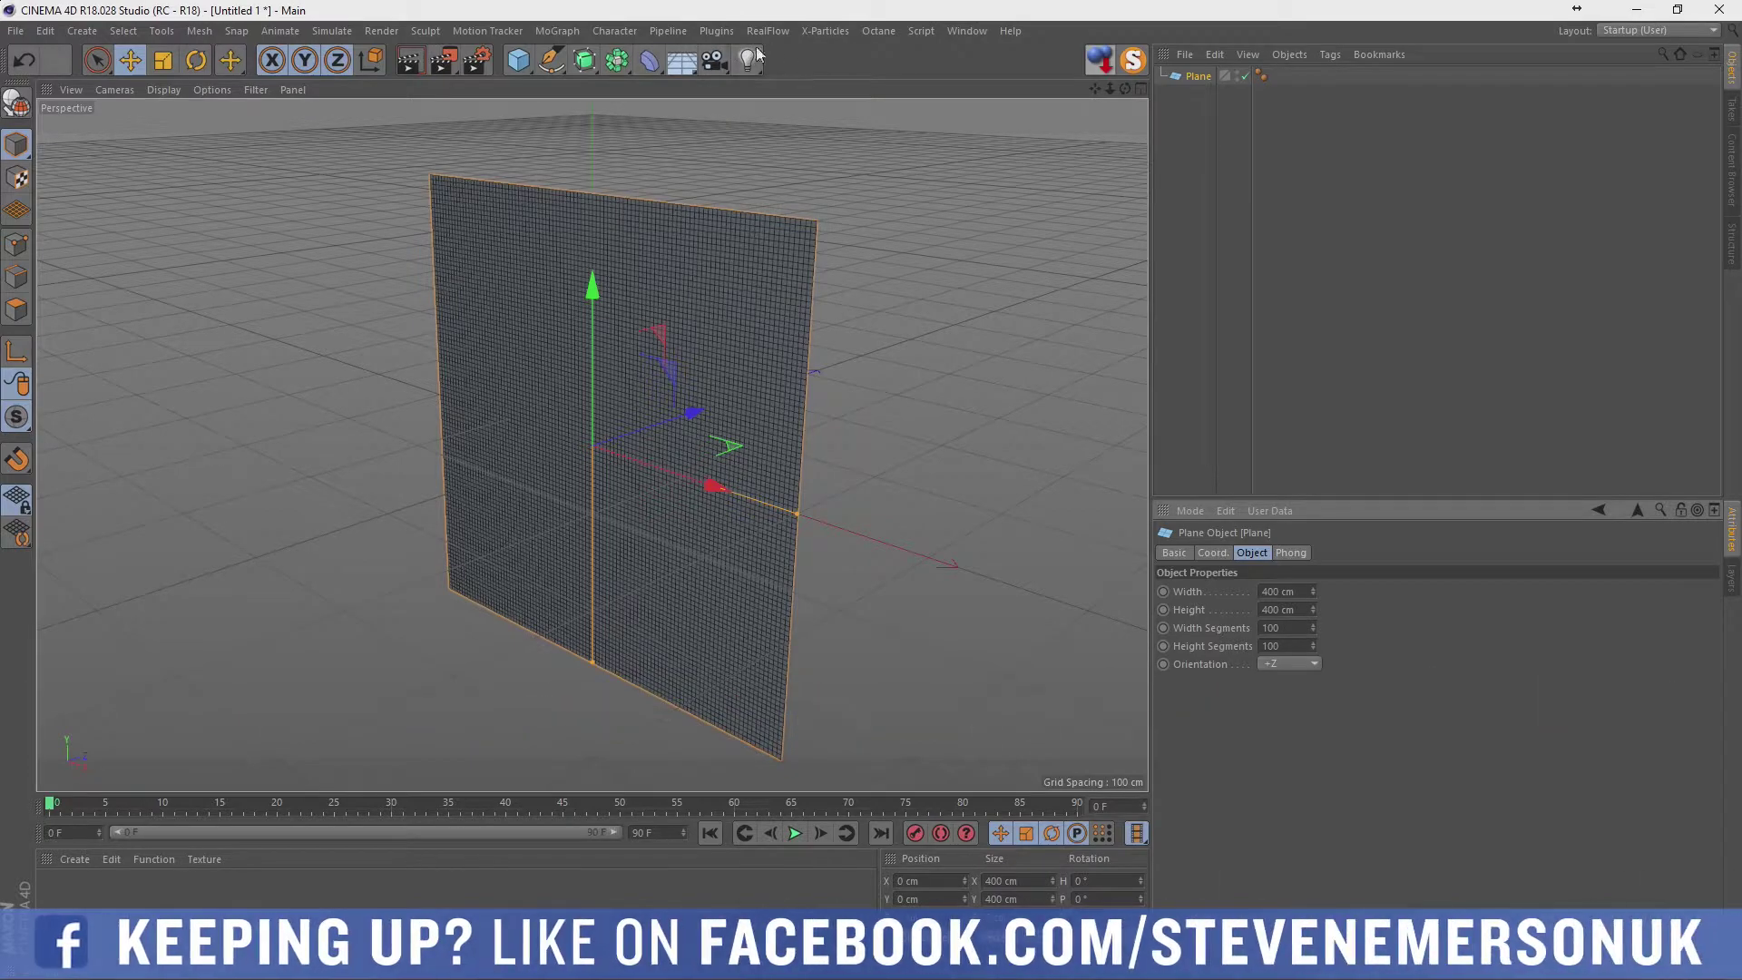
pyautogui.click(557, 30)
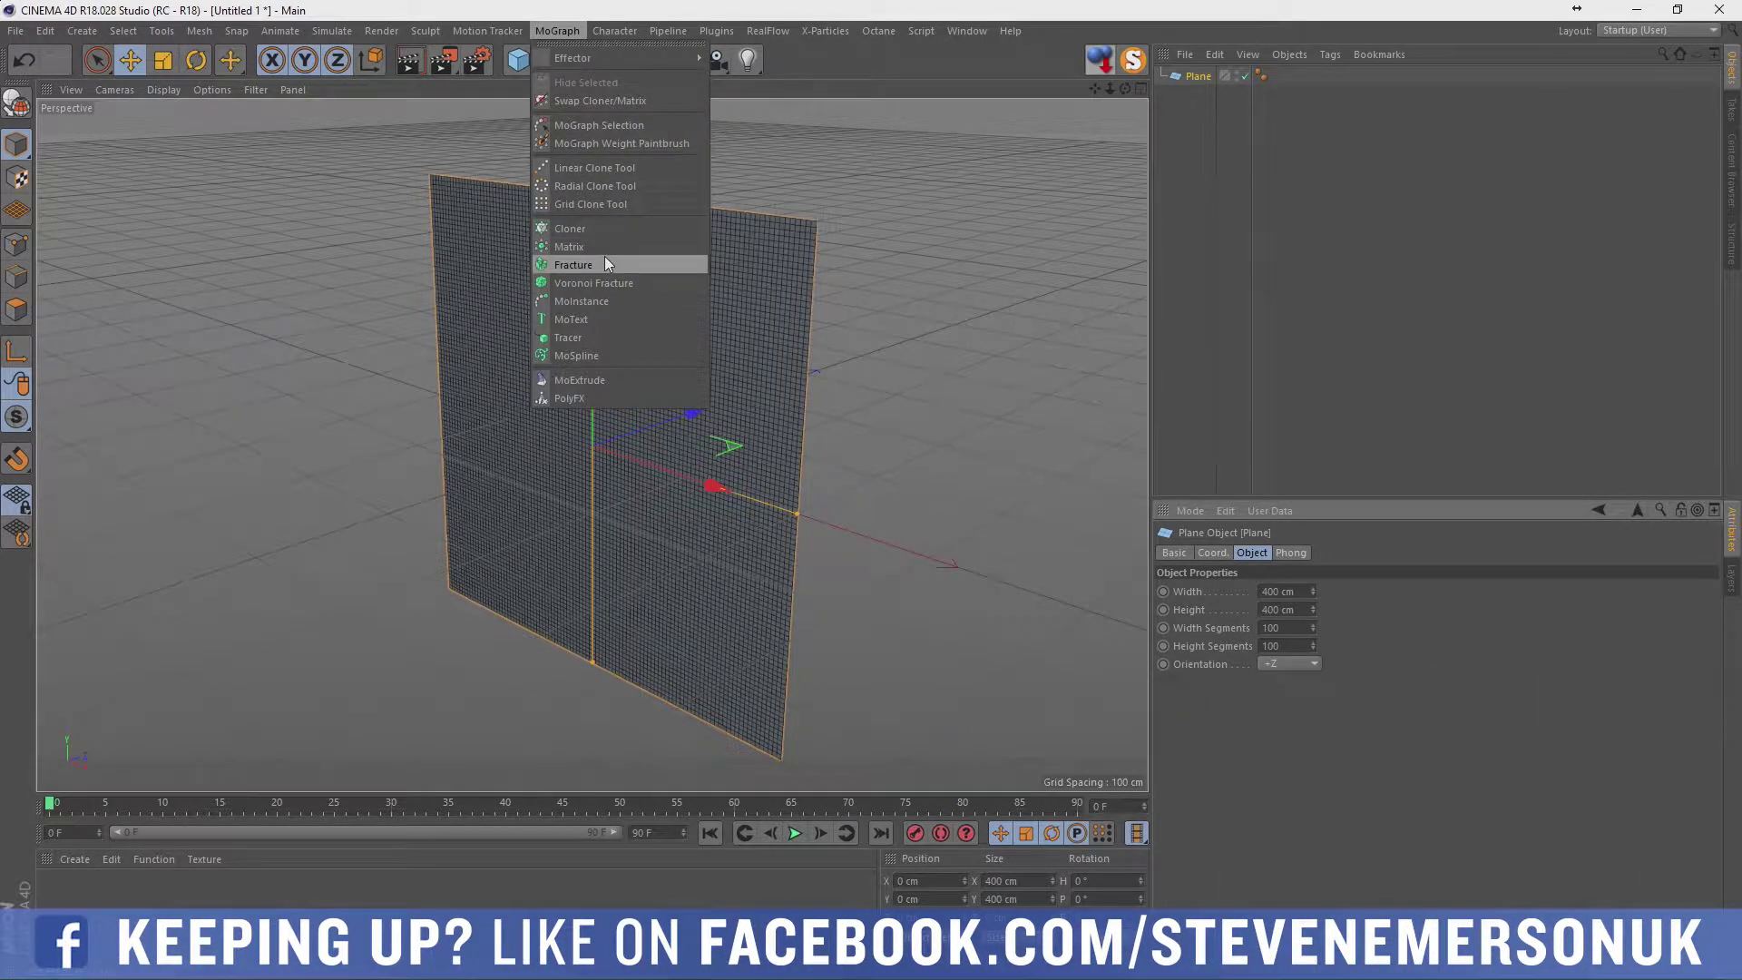
# Add a MoText object and change its text from R to the single letter Q.
pyautogui.click(592, 318)
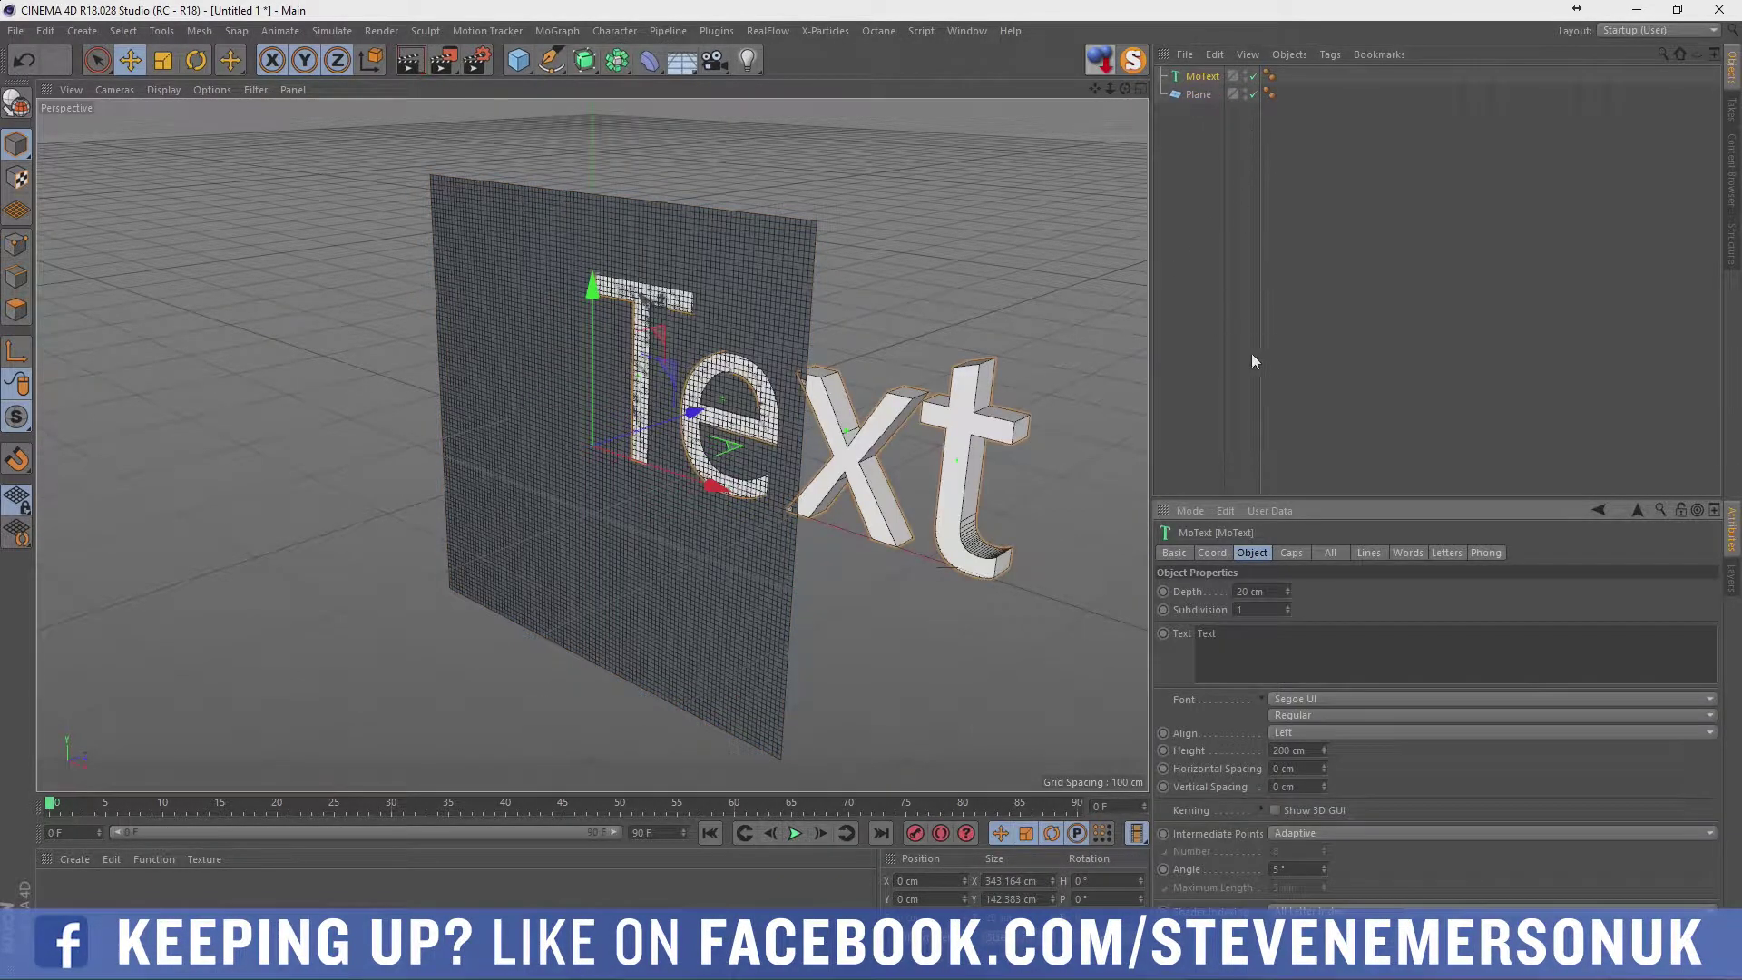
pyautogui.doubleClick(1312, 649)
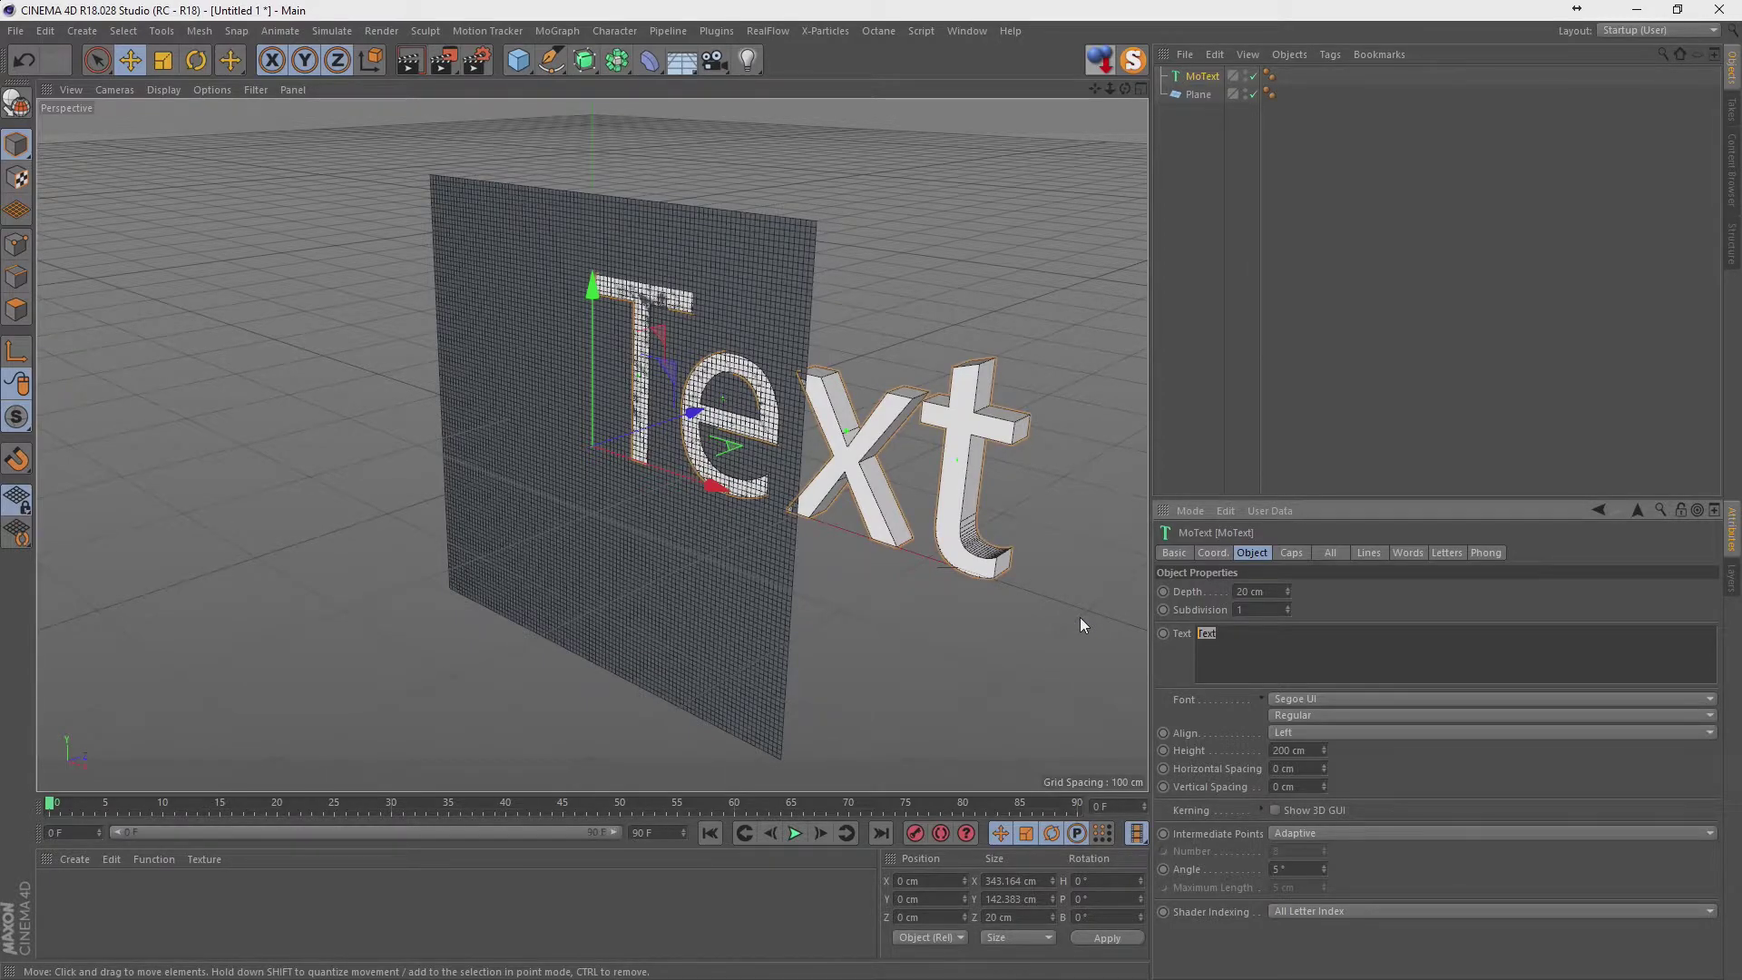
pyautogui.write('R')
pyautogui.click(1277, 378)
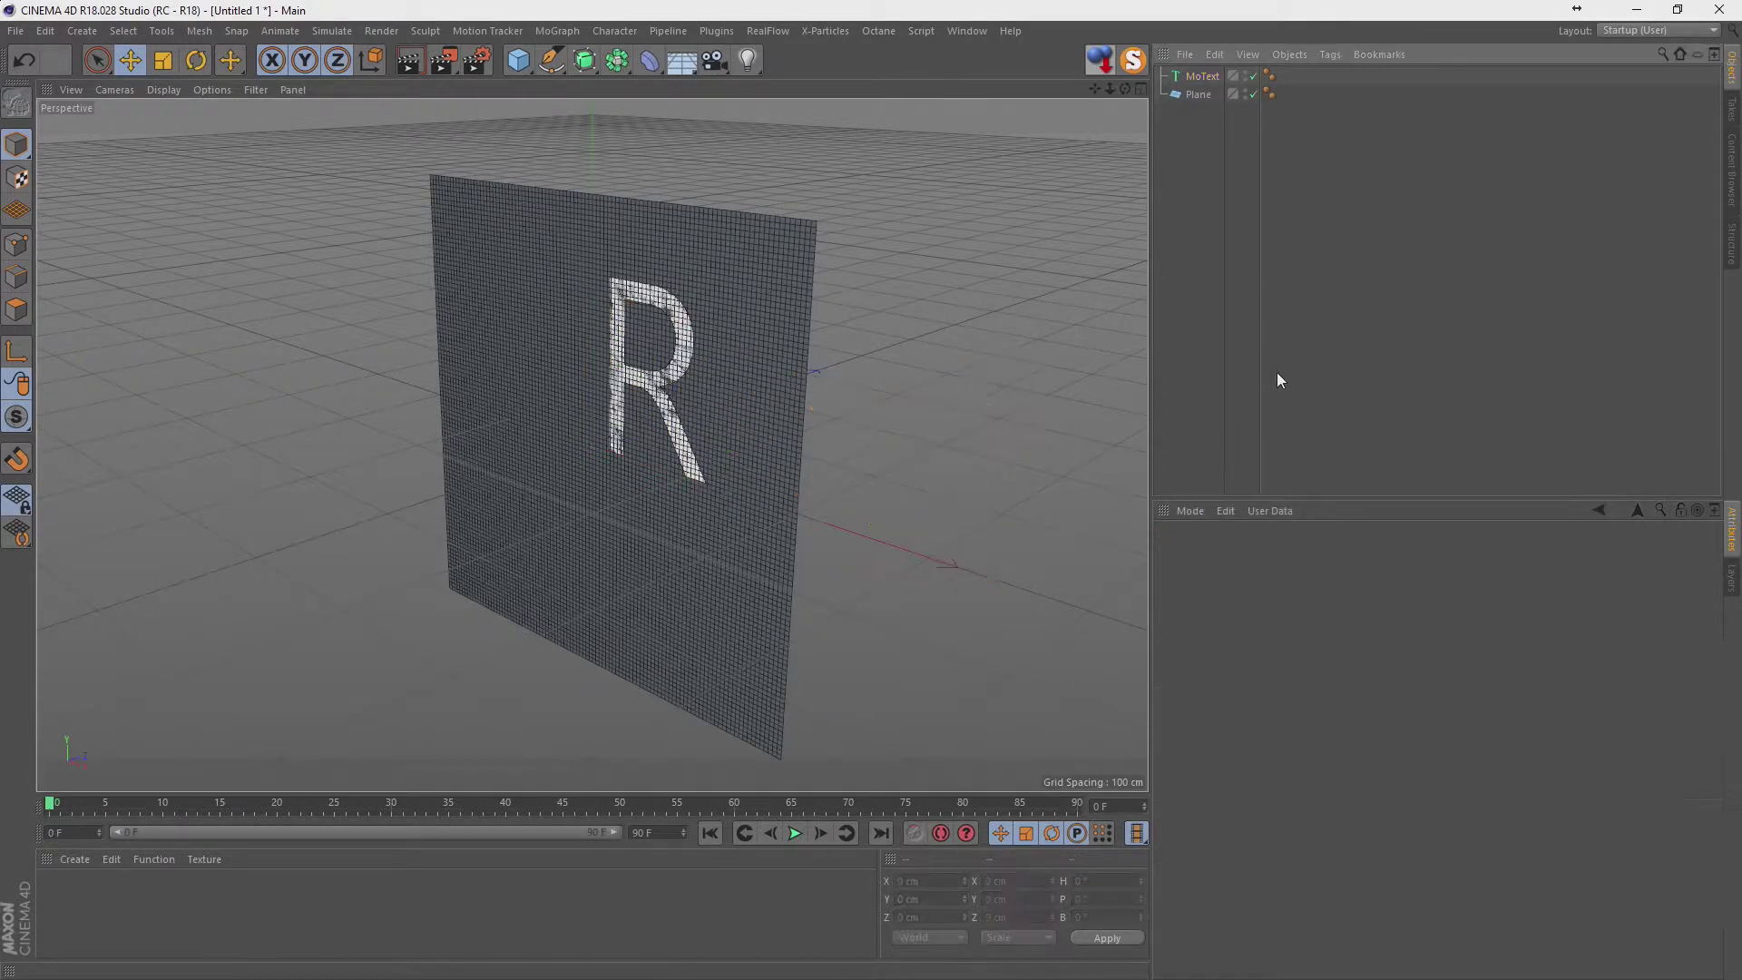
pyautogui.click(1196, 77)
pyautogui.click(1234, 645)
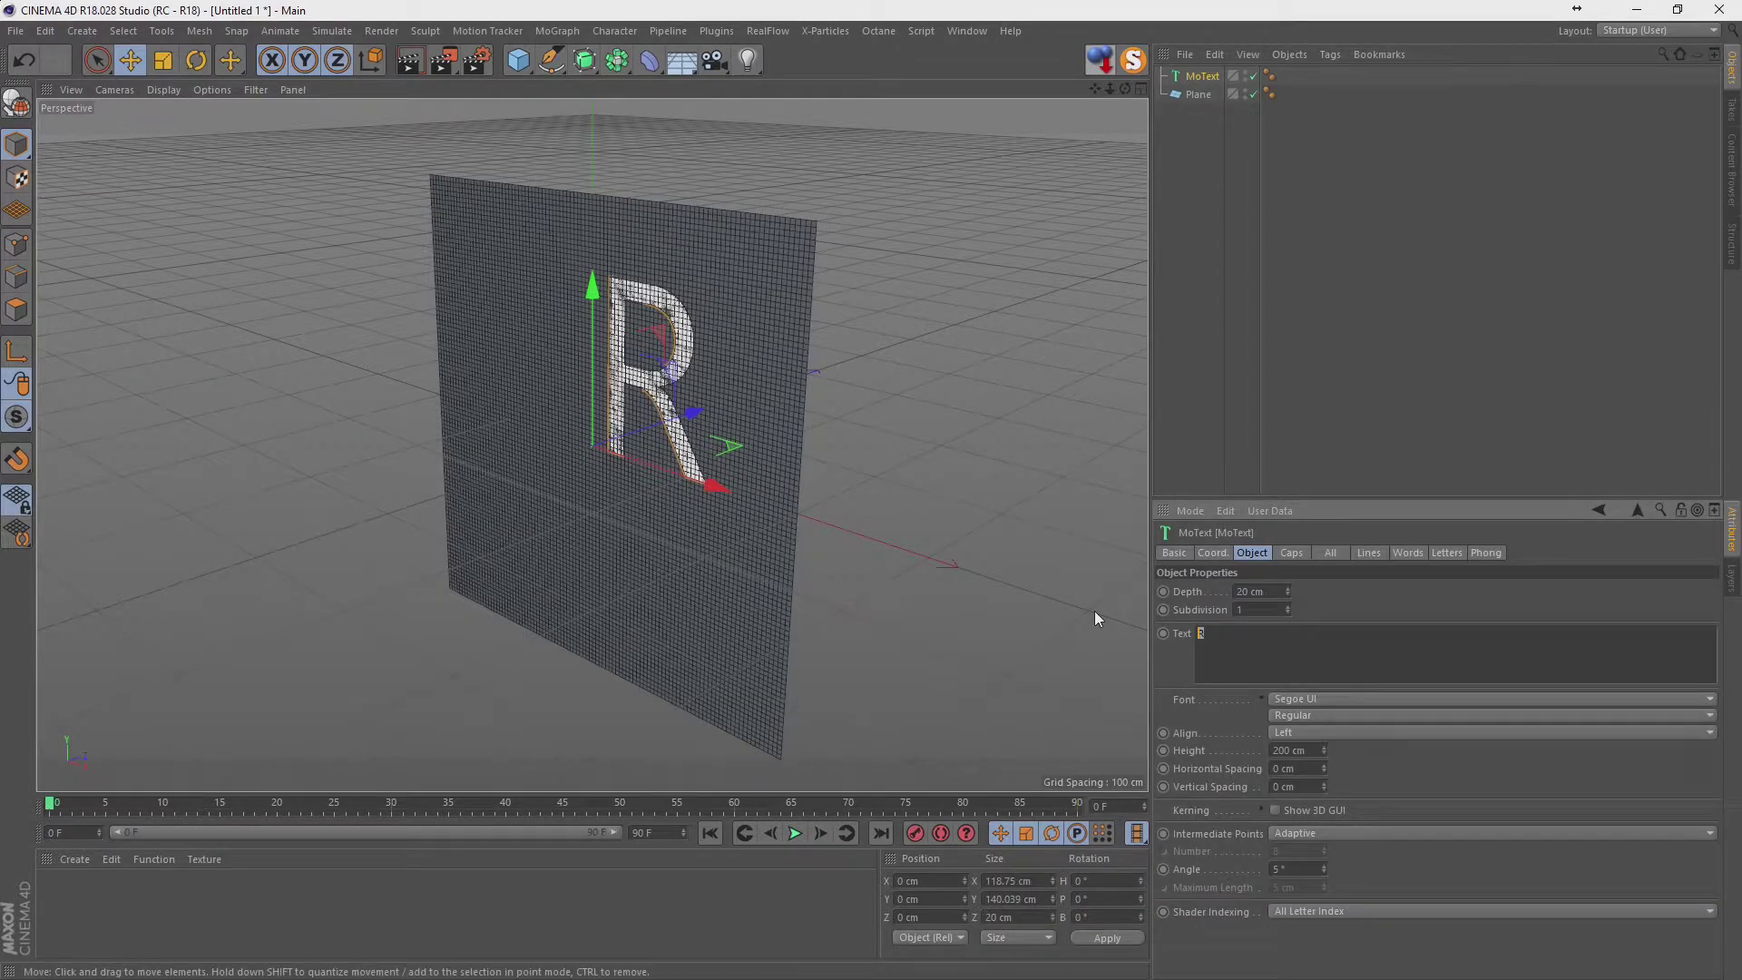
pyautogui.write('Q')
pyautogui.click(1350, 399)
pyautogui.click(1202, 76)
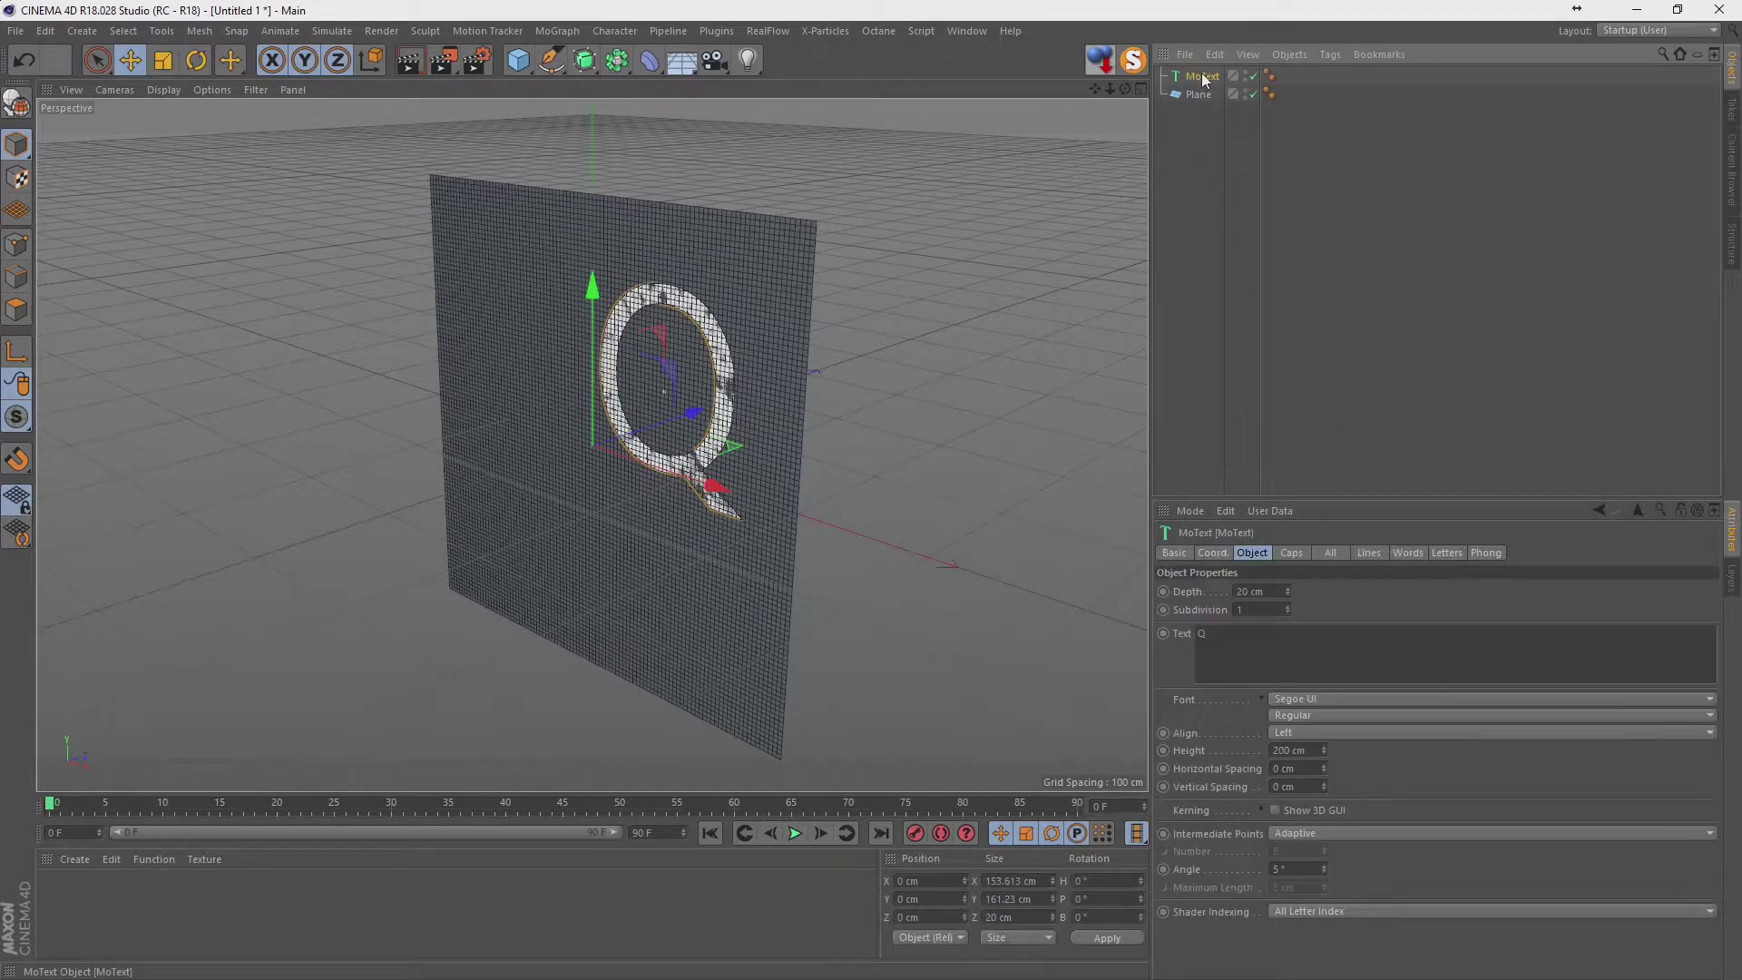
# Try Segoe UI Black, then Knockout HTF94-UltmtSumo as the Q's font.
pyautogui.click(1328, 694)
pyautogui.click(1375, 716)
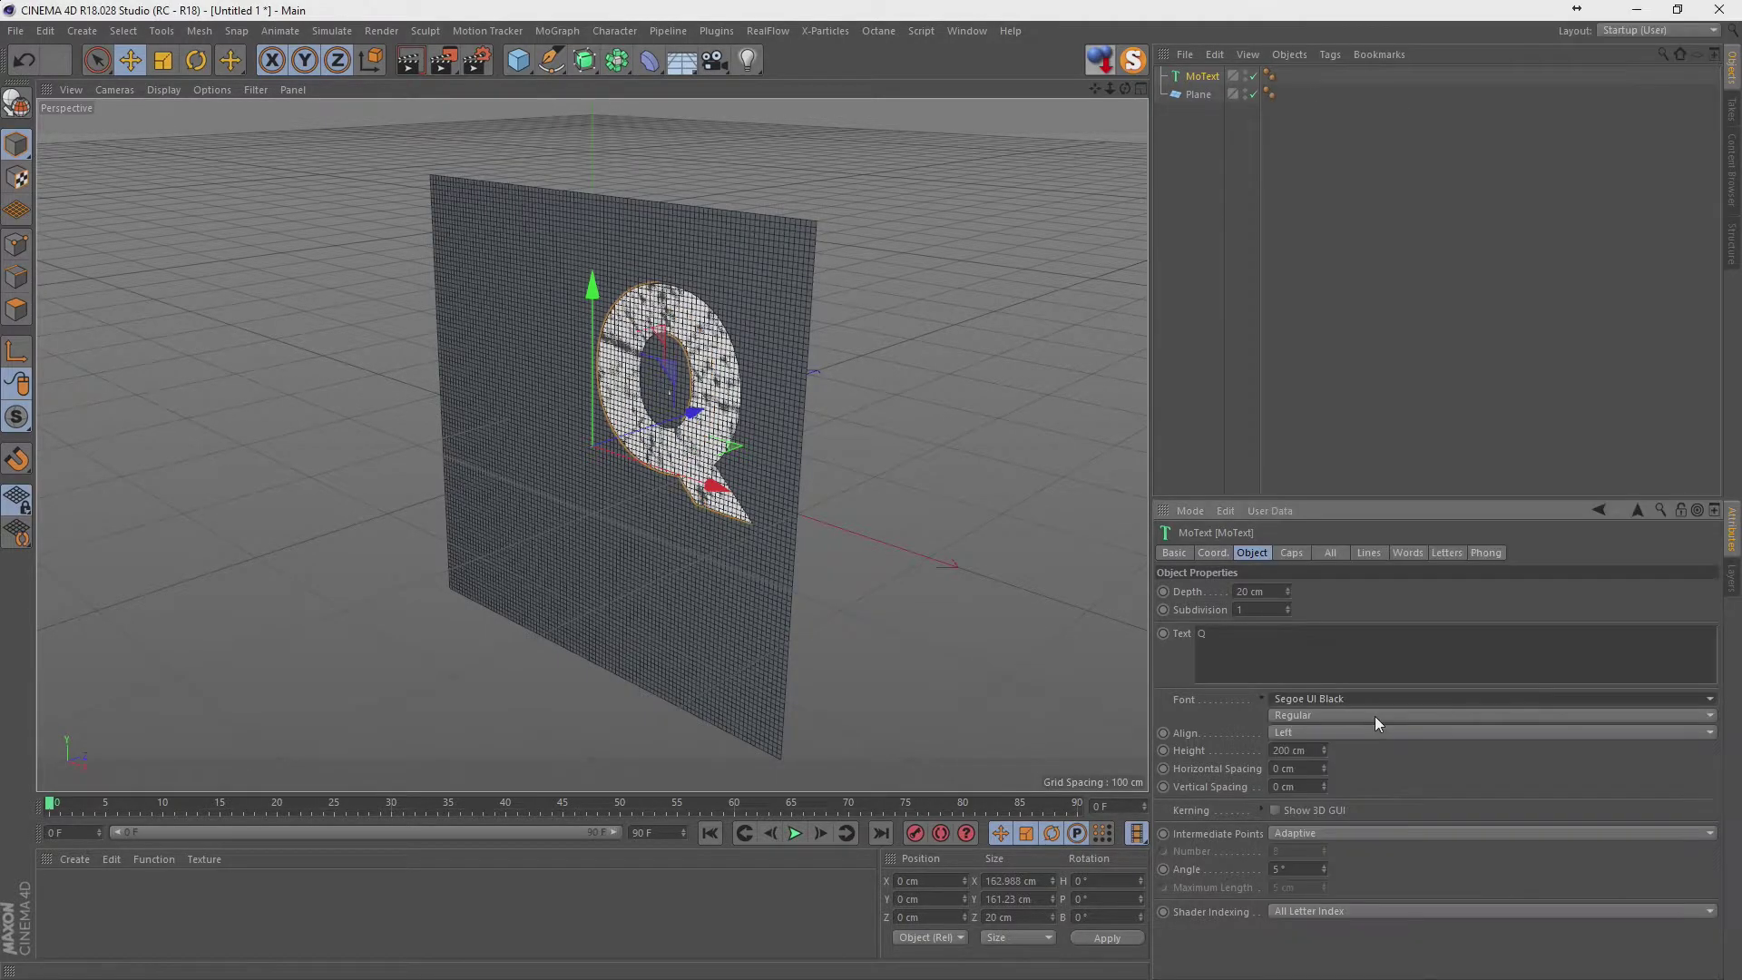
pyautogui.click(1327, 699)
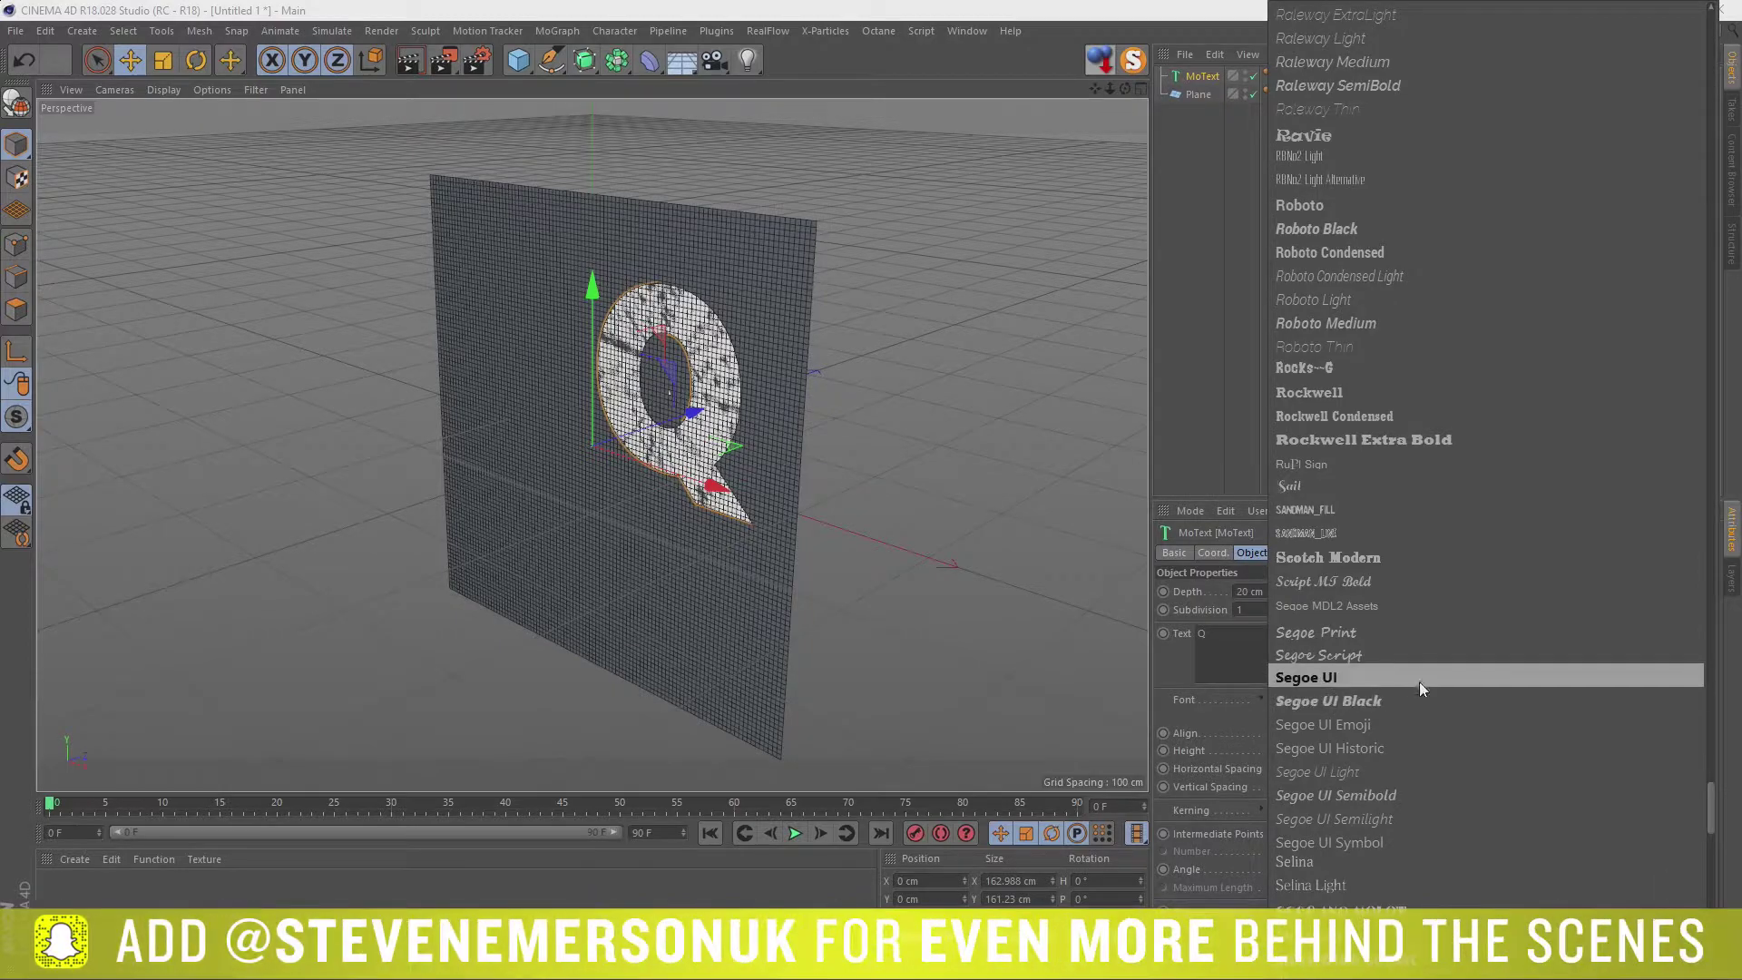
pyautogui.scroll(-10, 1419, 682)
pyautogui.scroll(-8, 1418, 661)
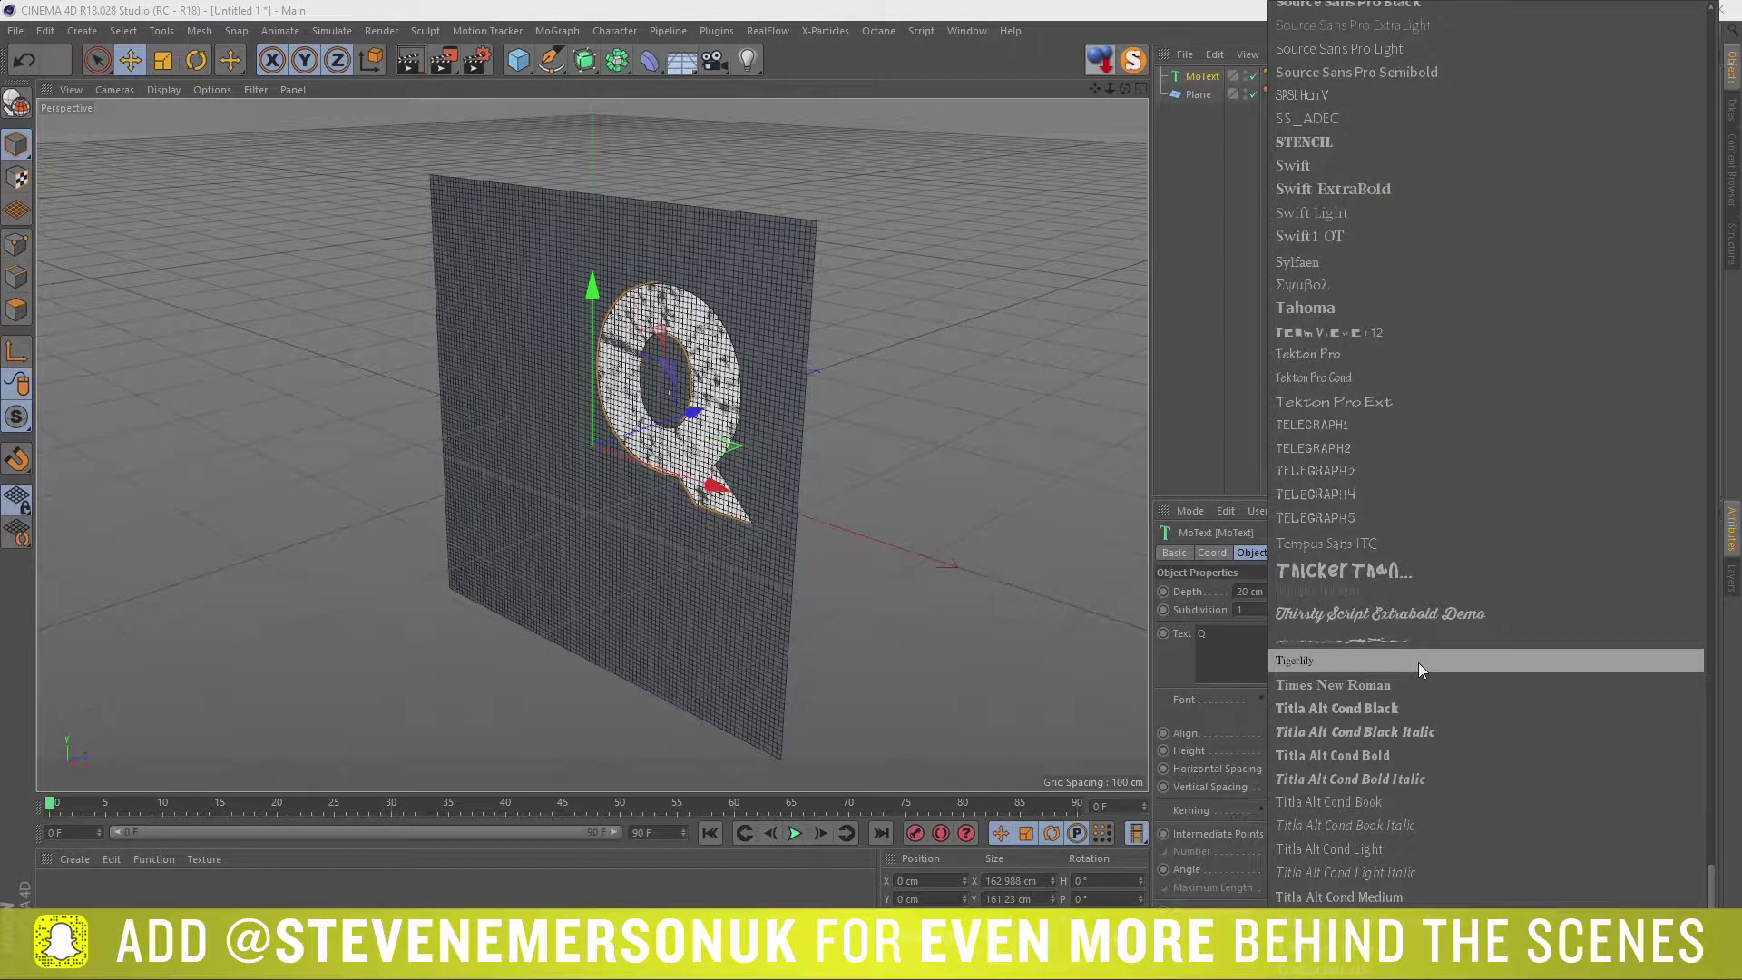
pyautogui.scroll(-8, 1418, 662)
pyautogui.scroll(3, 1423, 663)
pyautogui.scroll(13, 1423, 662)
pyautogui.scroll(5, 1422, 662)
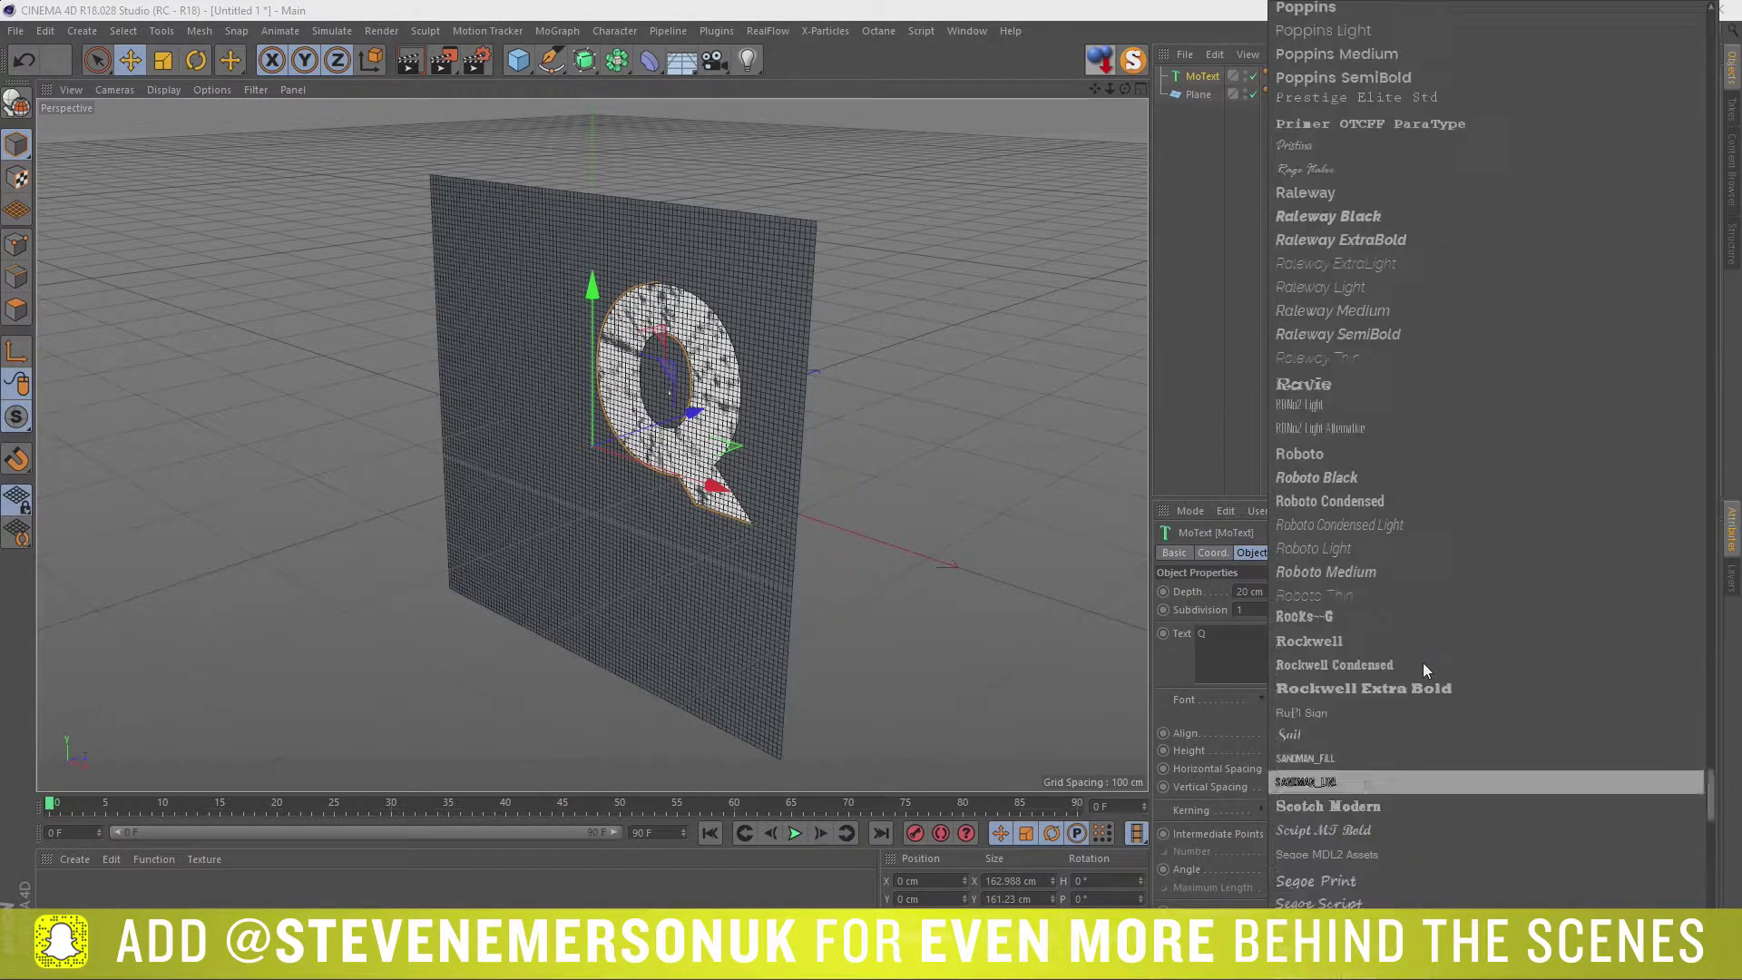
pyautogui.scroll(5, 1423, 662)
pyautogui.scroll(5, 1433, 669)
pyautogui.scroll(5, 1433, 670)
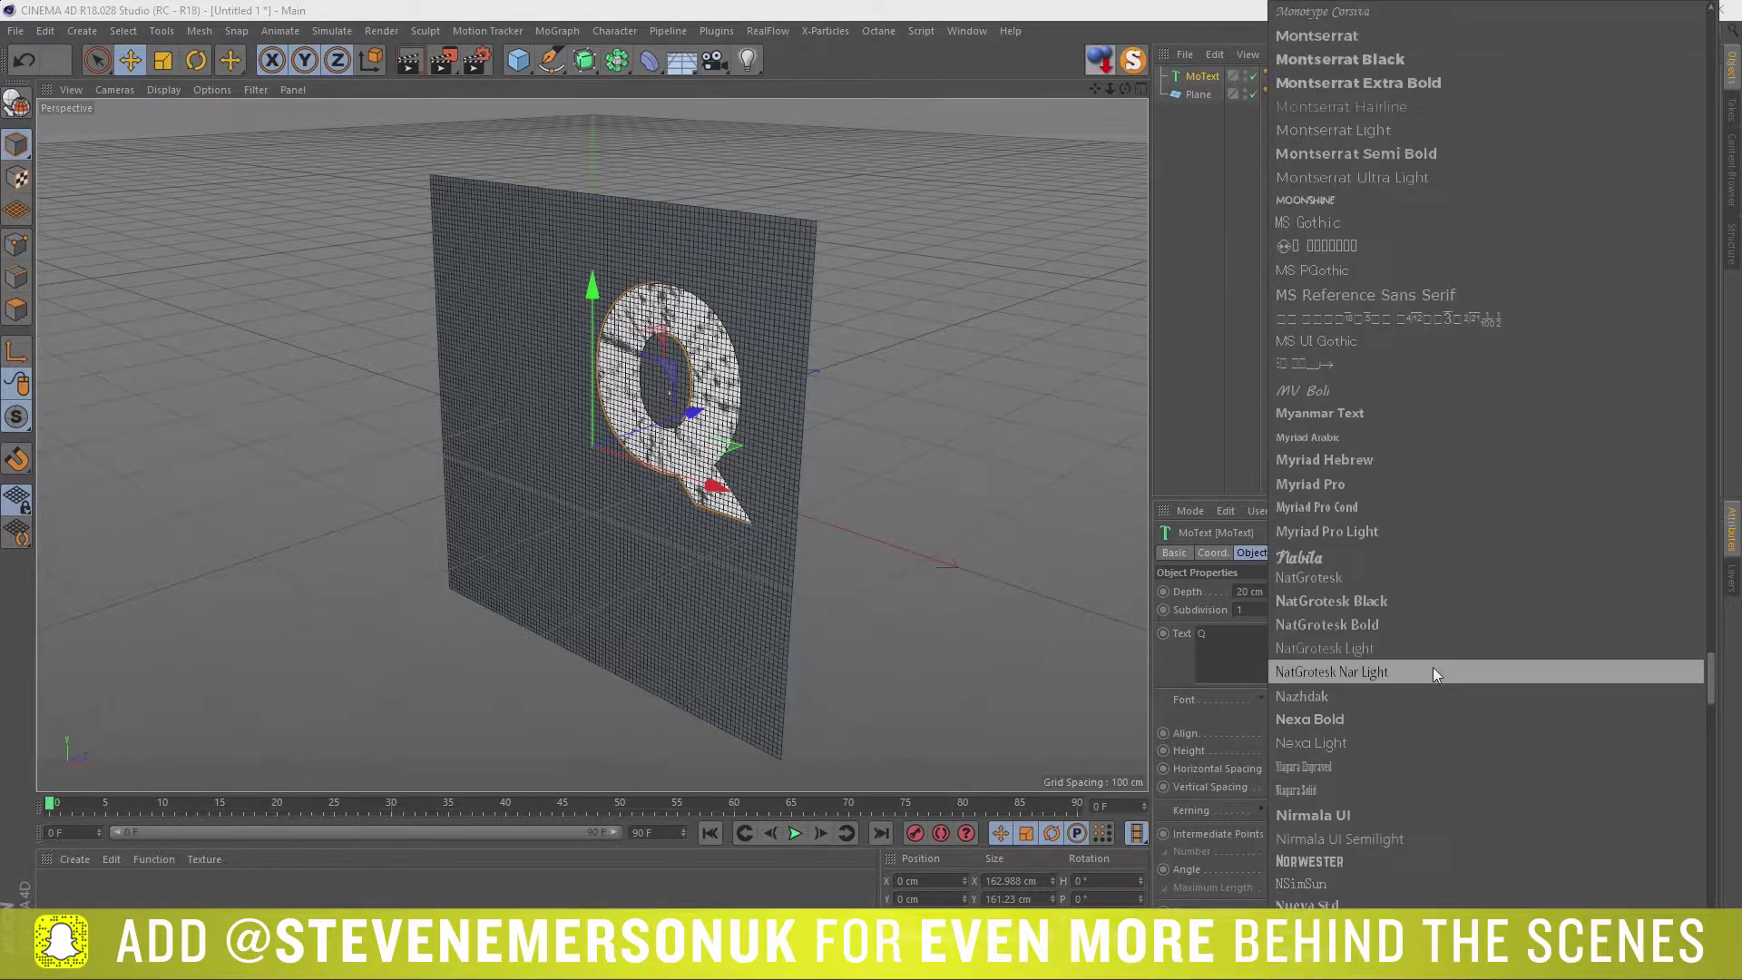
pyautogui.scroll(10, 1433, 667)
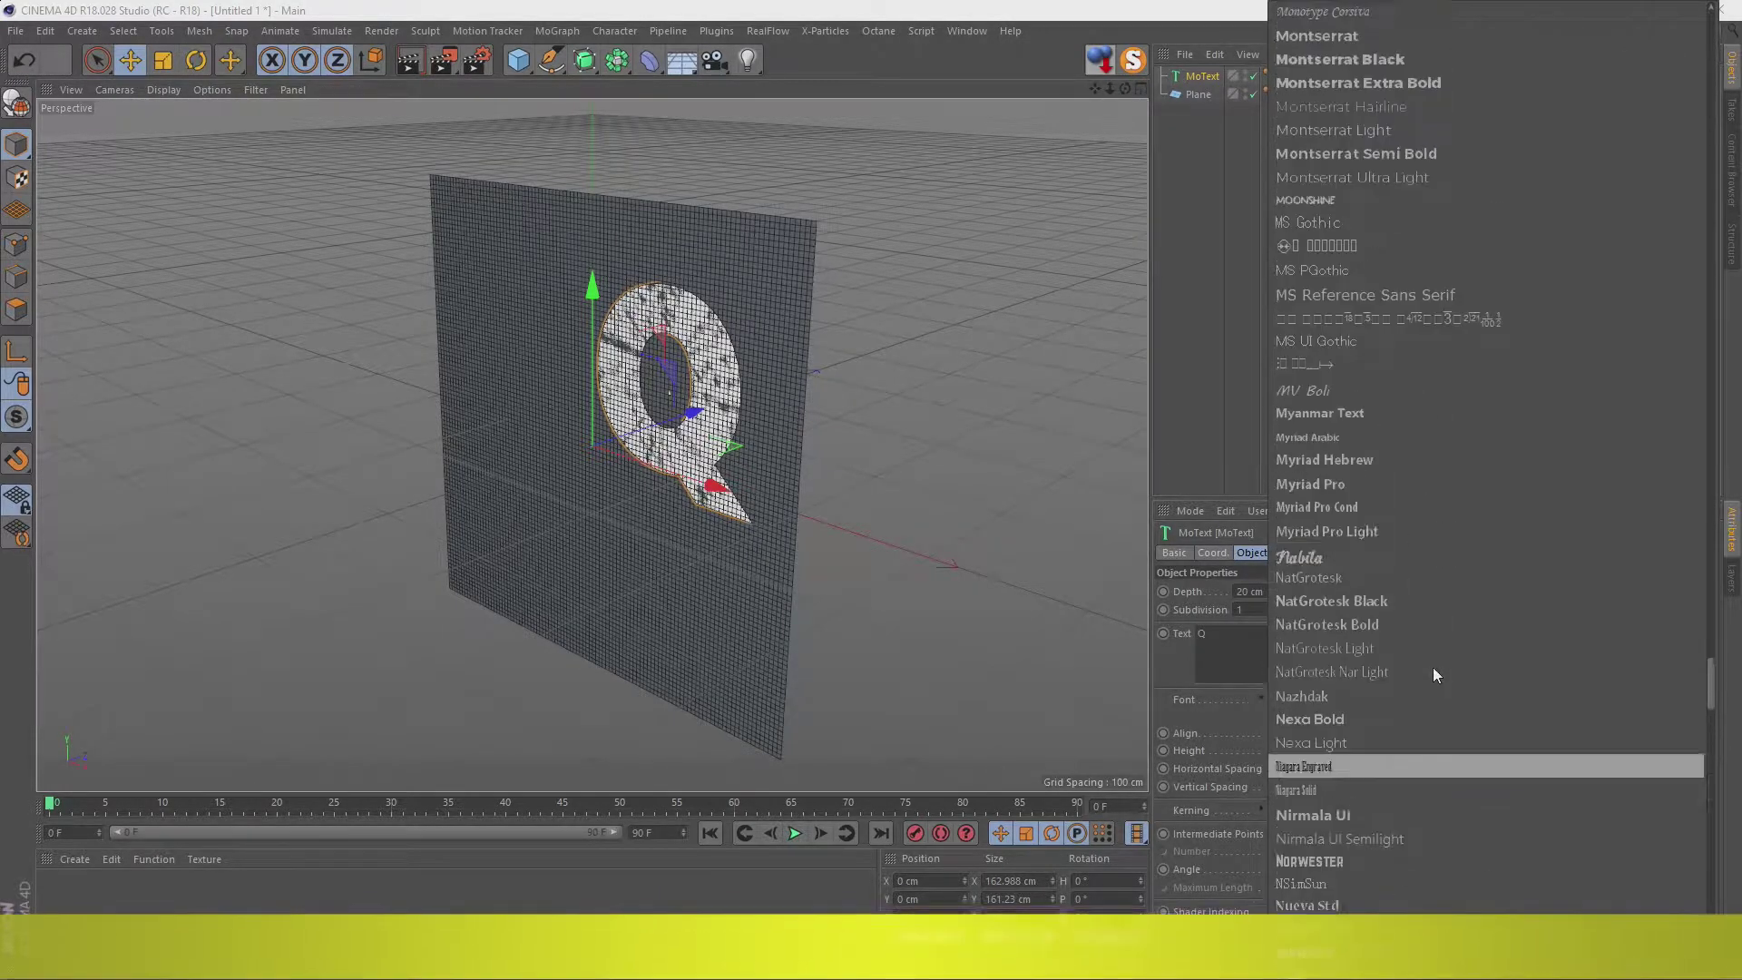
pyautogui.scroll(5, 1433, 667)
pyautogui.scroll(5, 1434, 667)
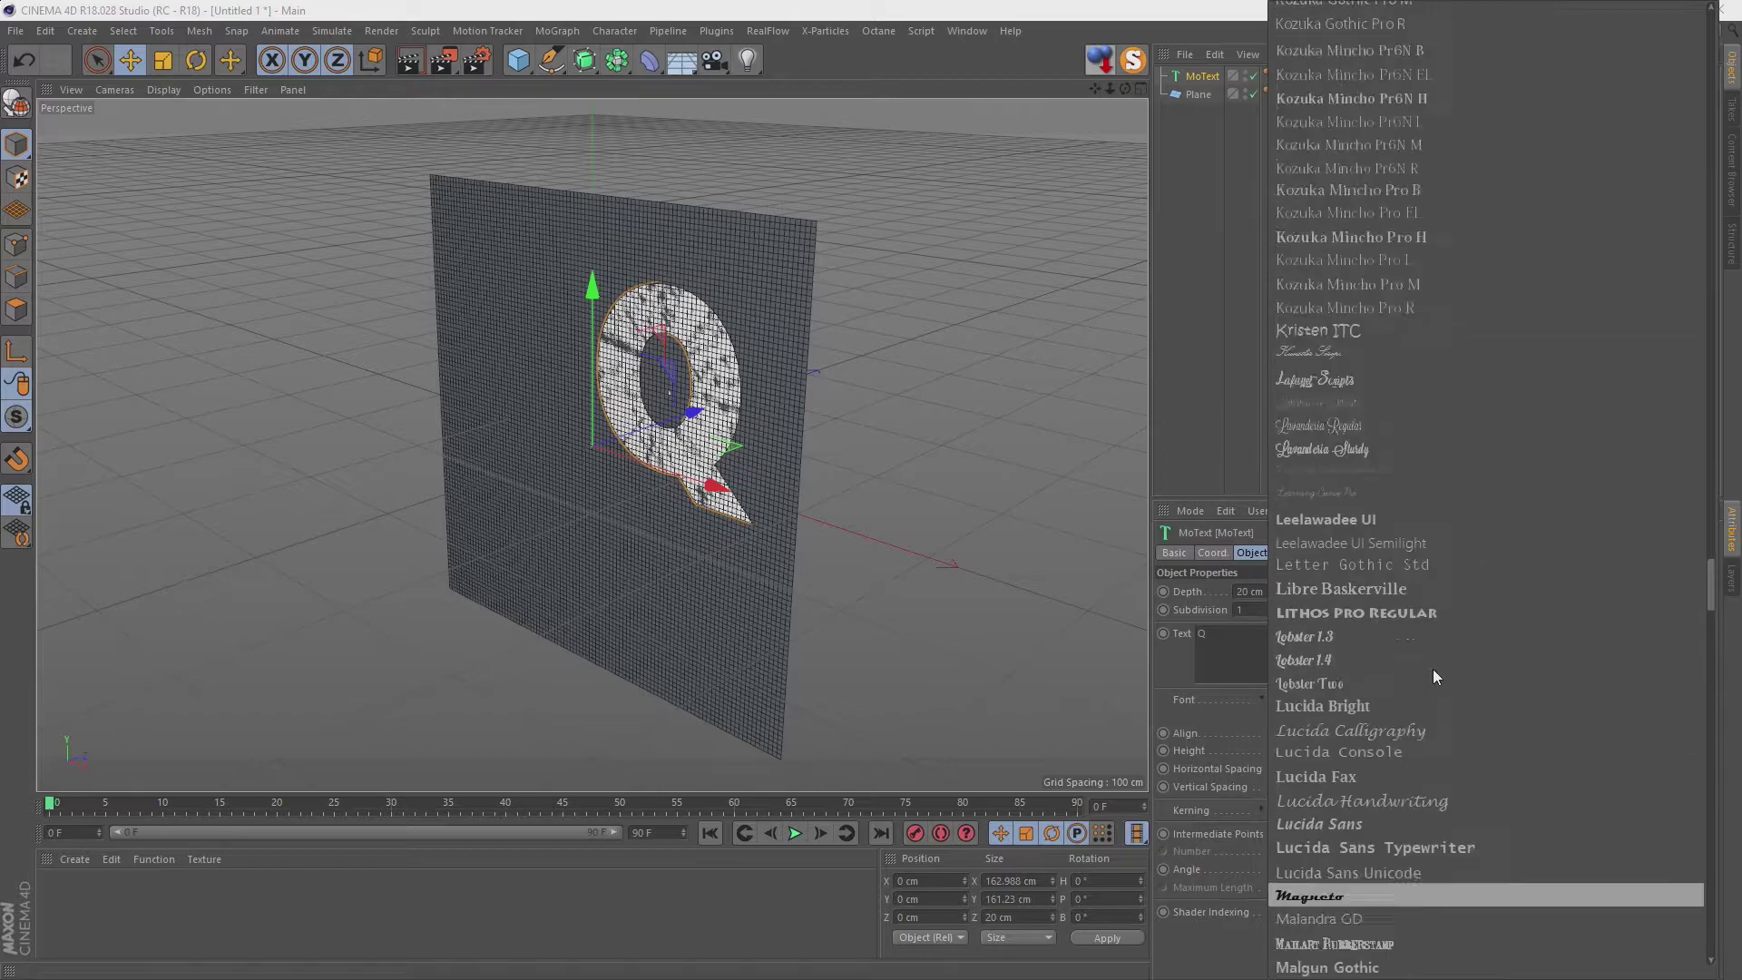
pyautogui.scroll(5, 1433, 668)
pyautogui.scroll(5, 1433, 667)
pyautogui.scroll(-5, 1434, 668)
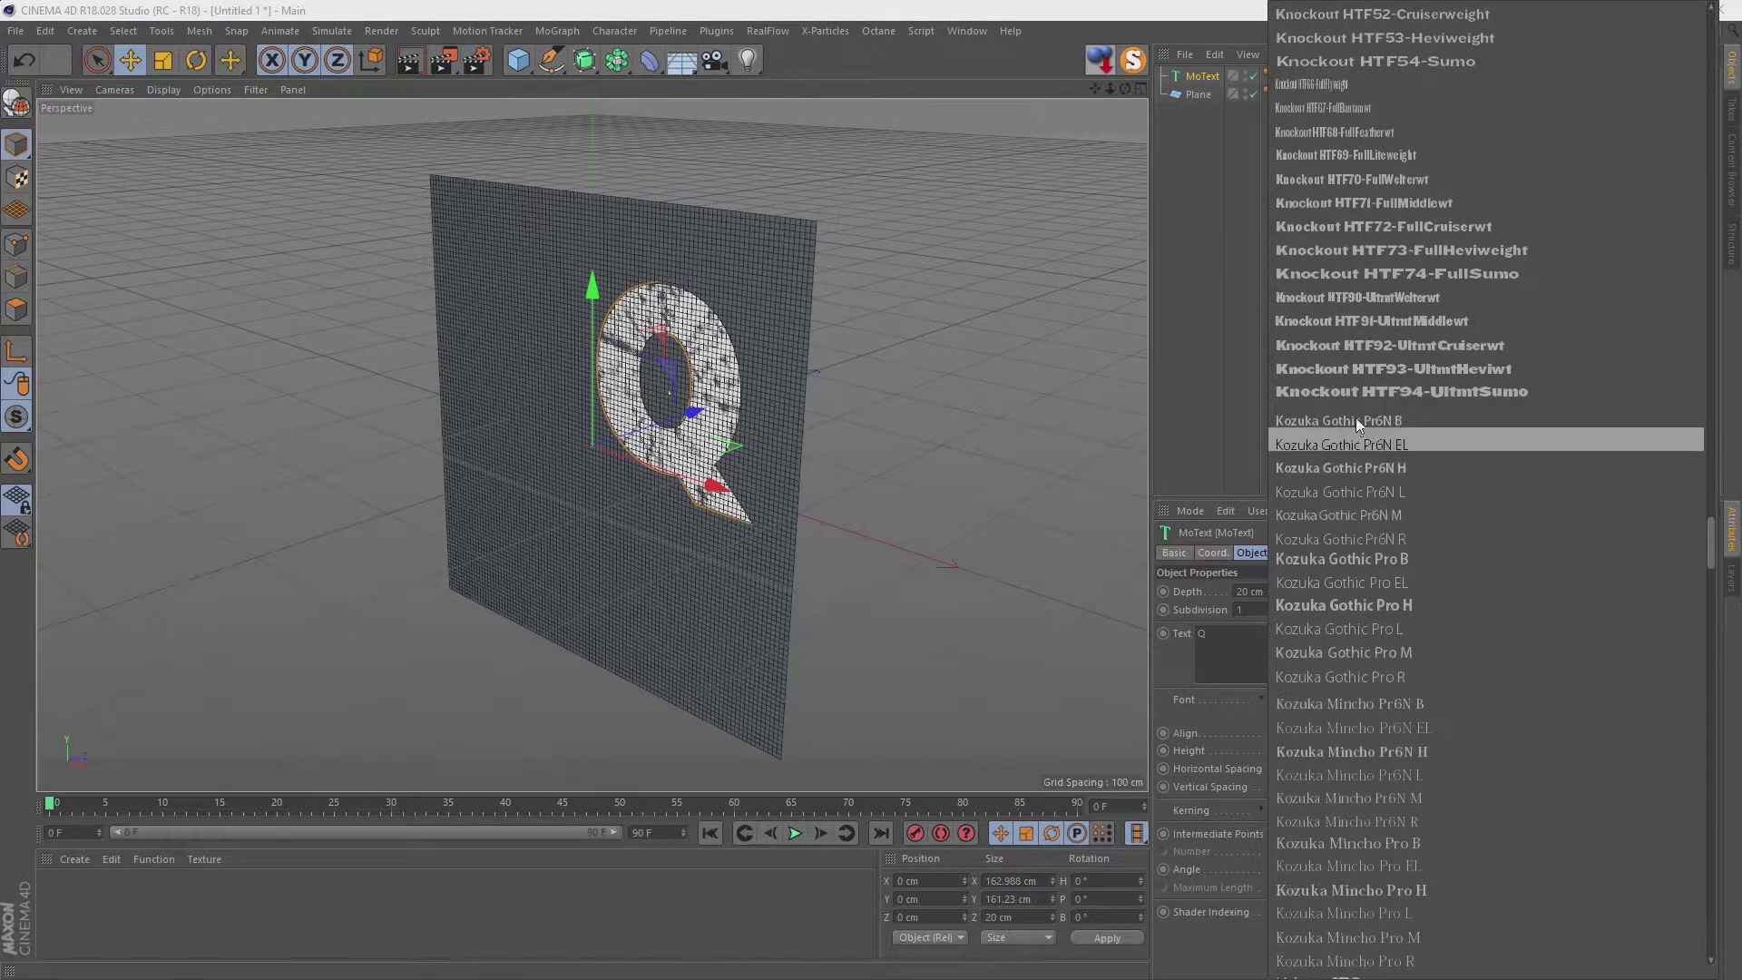
pyautogui.click(1368, 395)
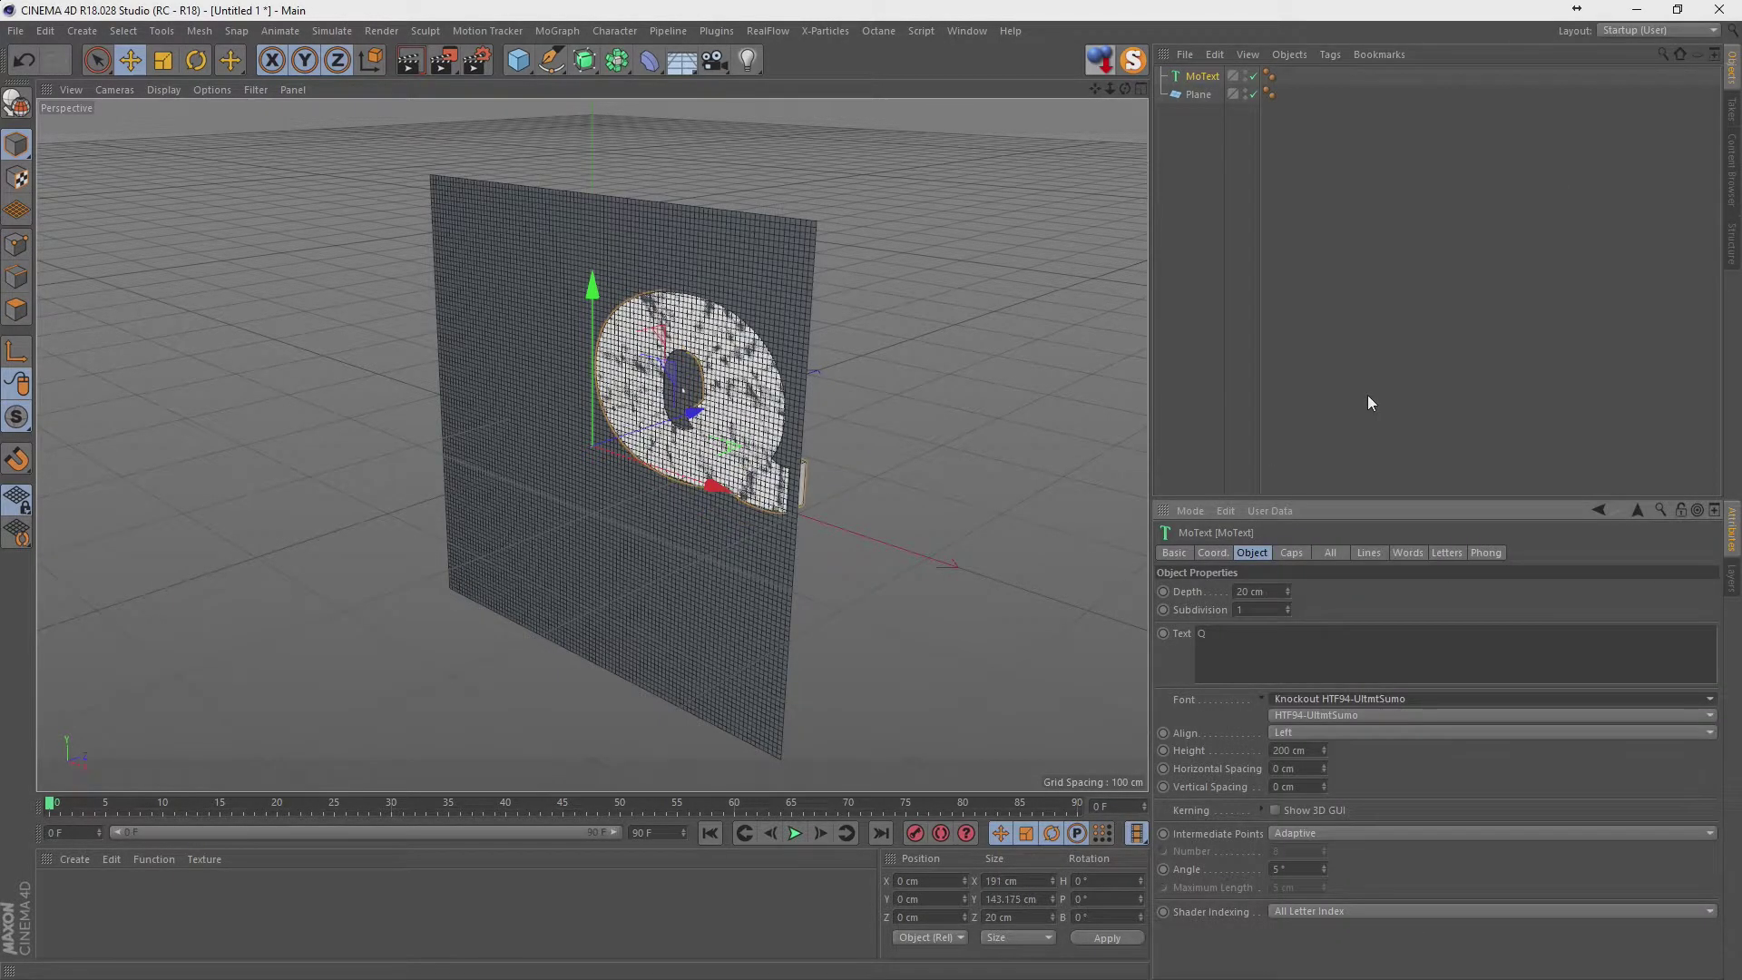
# Try Knockout HTF93, HTF54 and HTF52, then settle on HelveticaNeueLT Std Blk.
pyautogui.click(1290, 704)
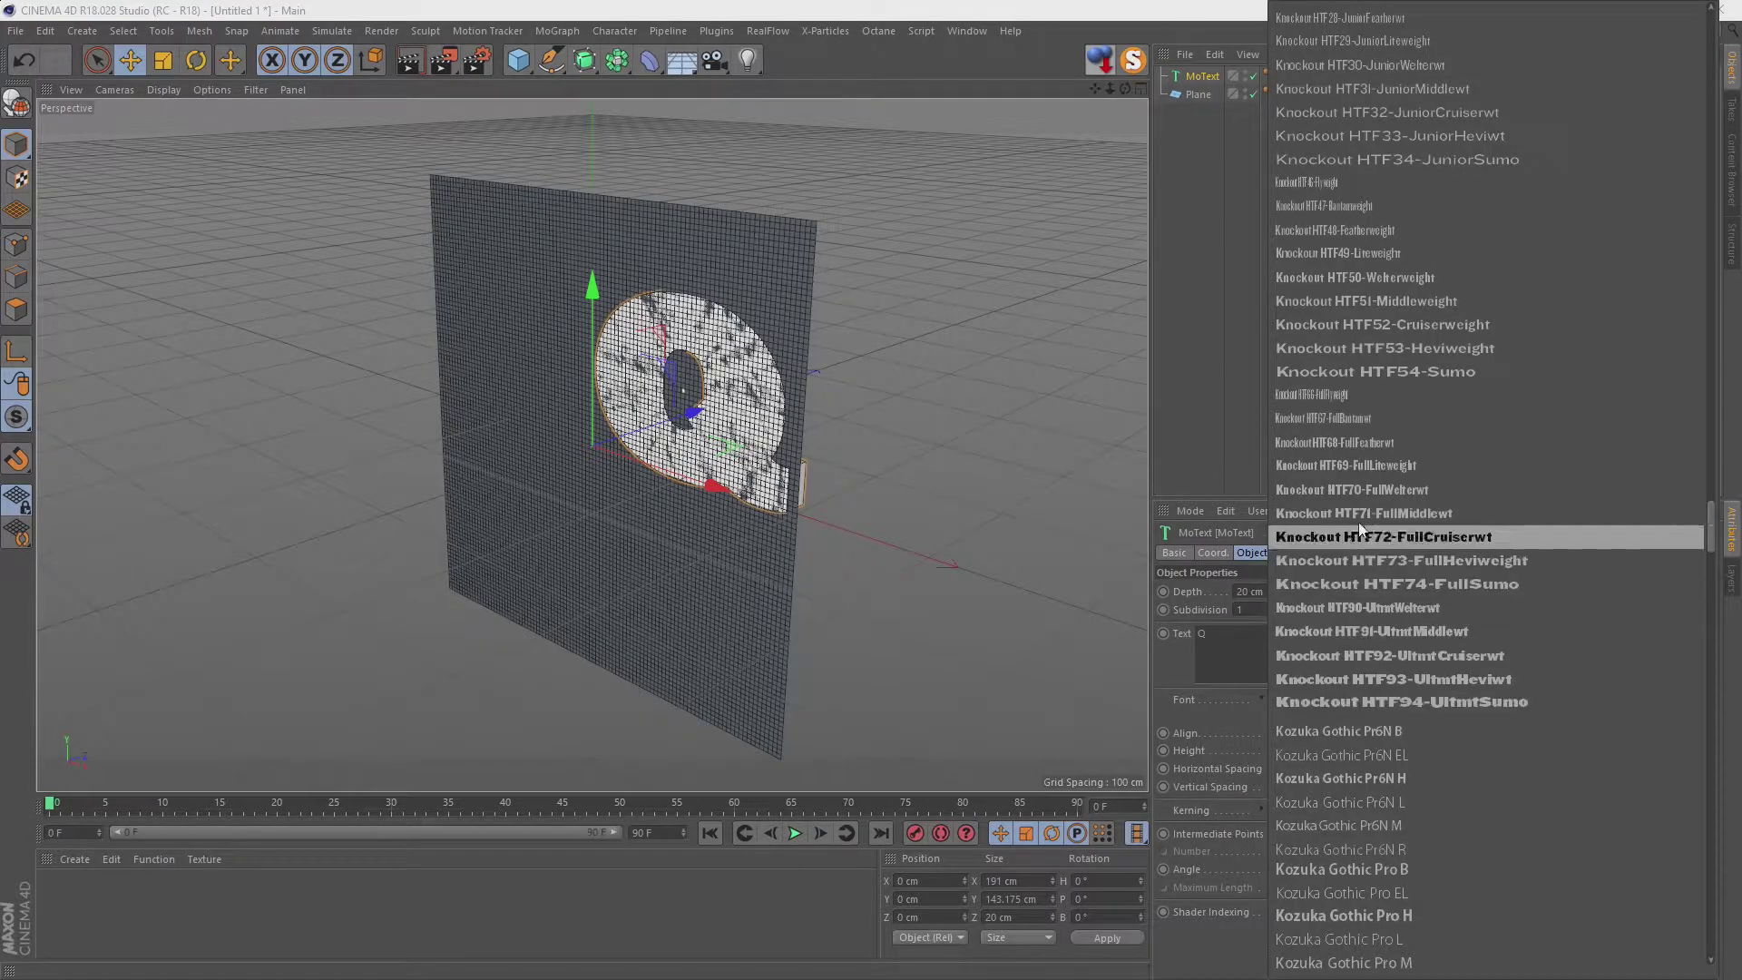
pyautogui.click(1456, 682)
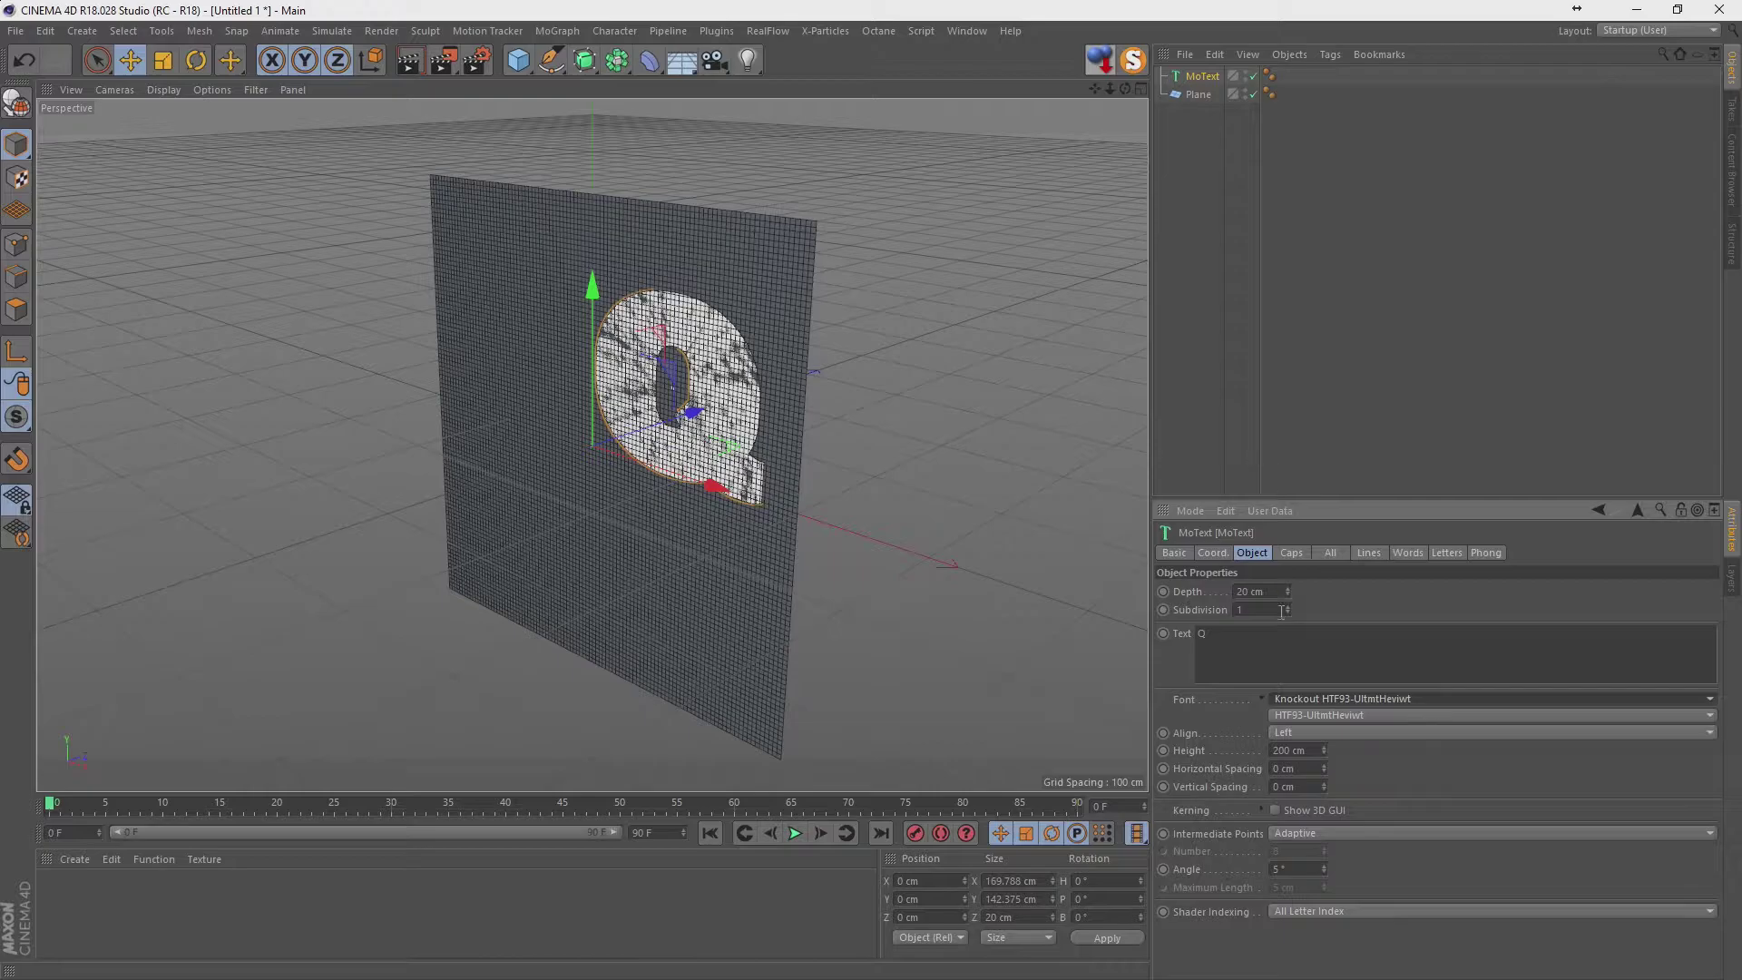
pyautogui.click(1299, 701)
pyautogui.click(1388, 414)
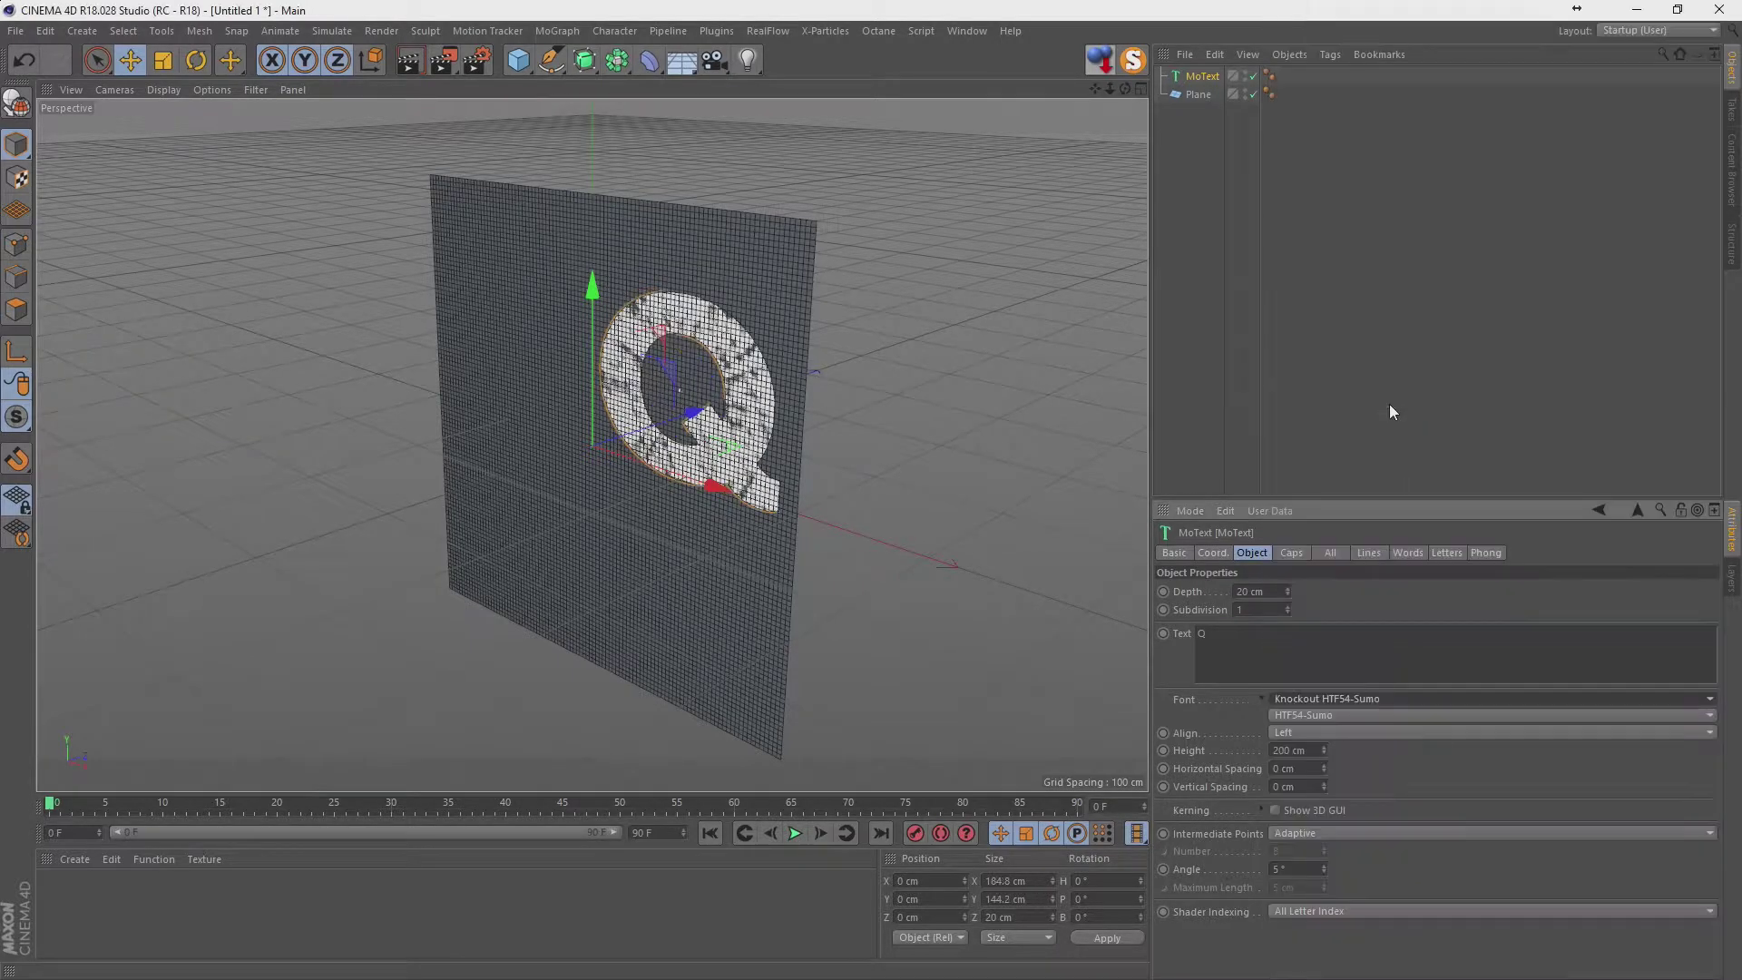
pyautogui.click(1376, 697)
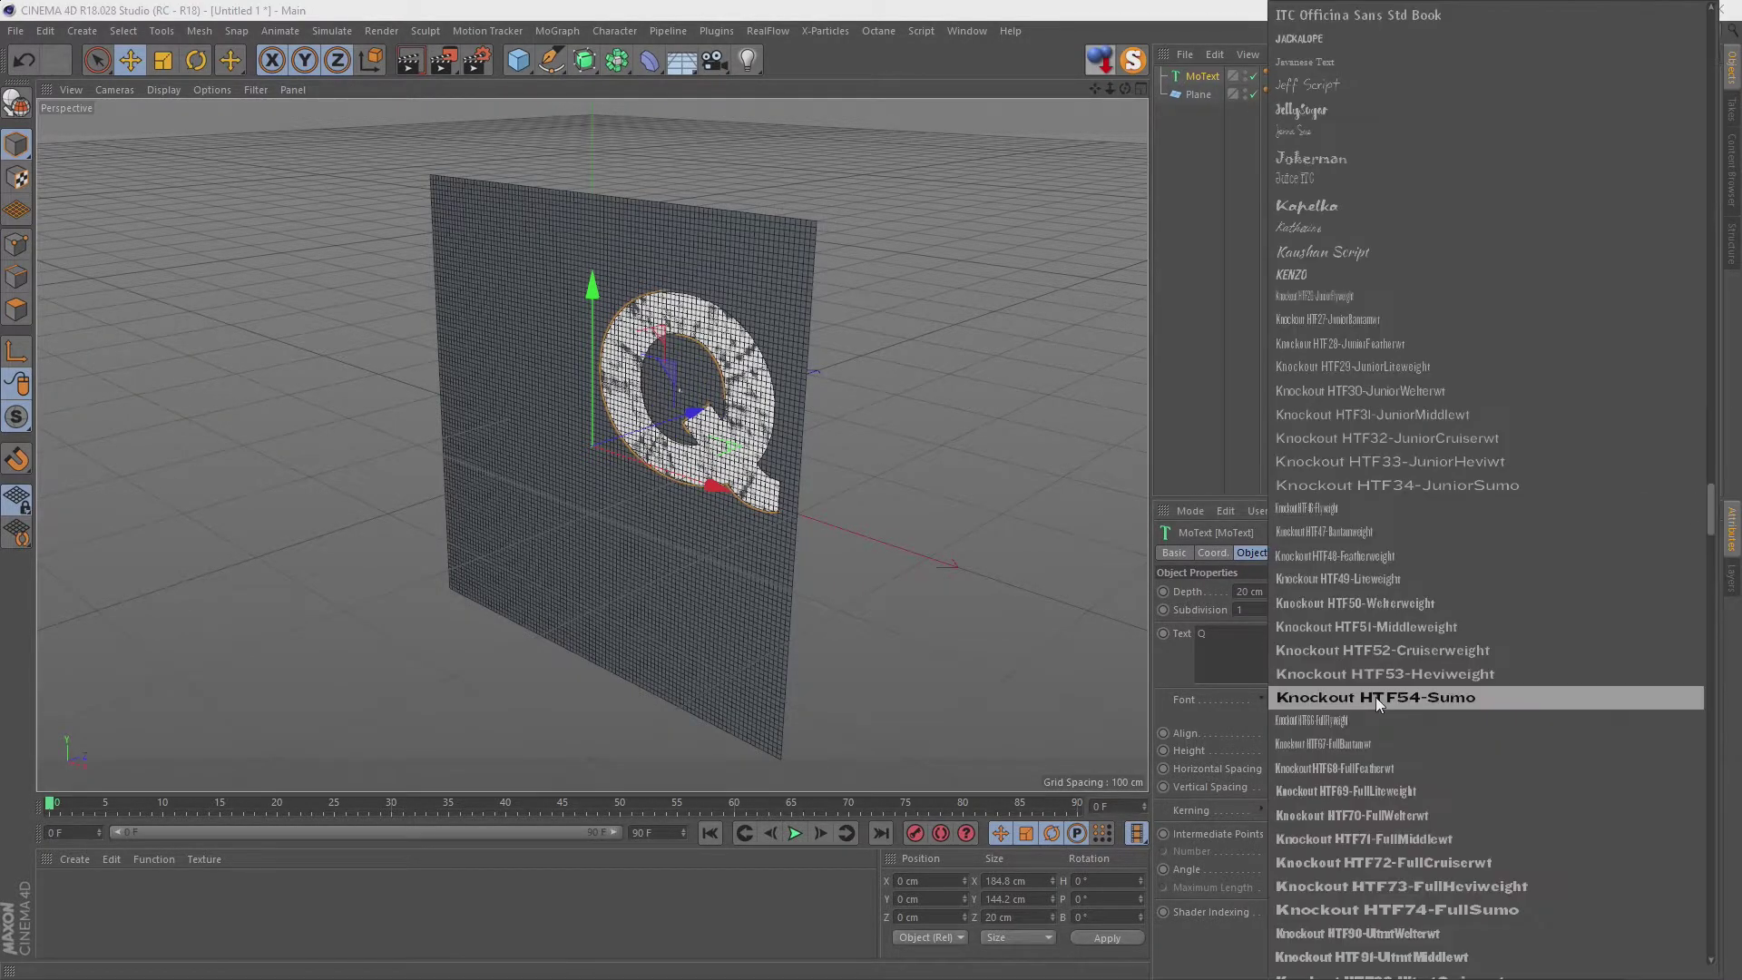
pyautogui.click(1392, 648)
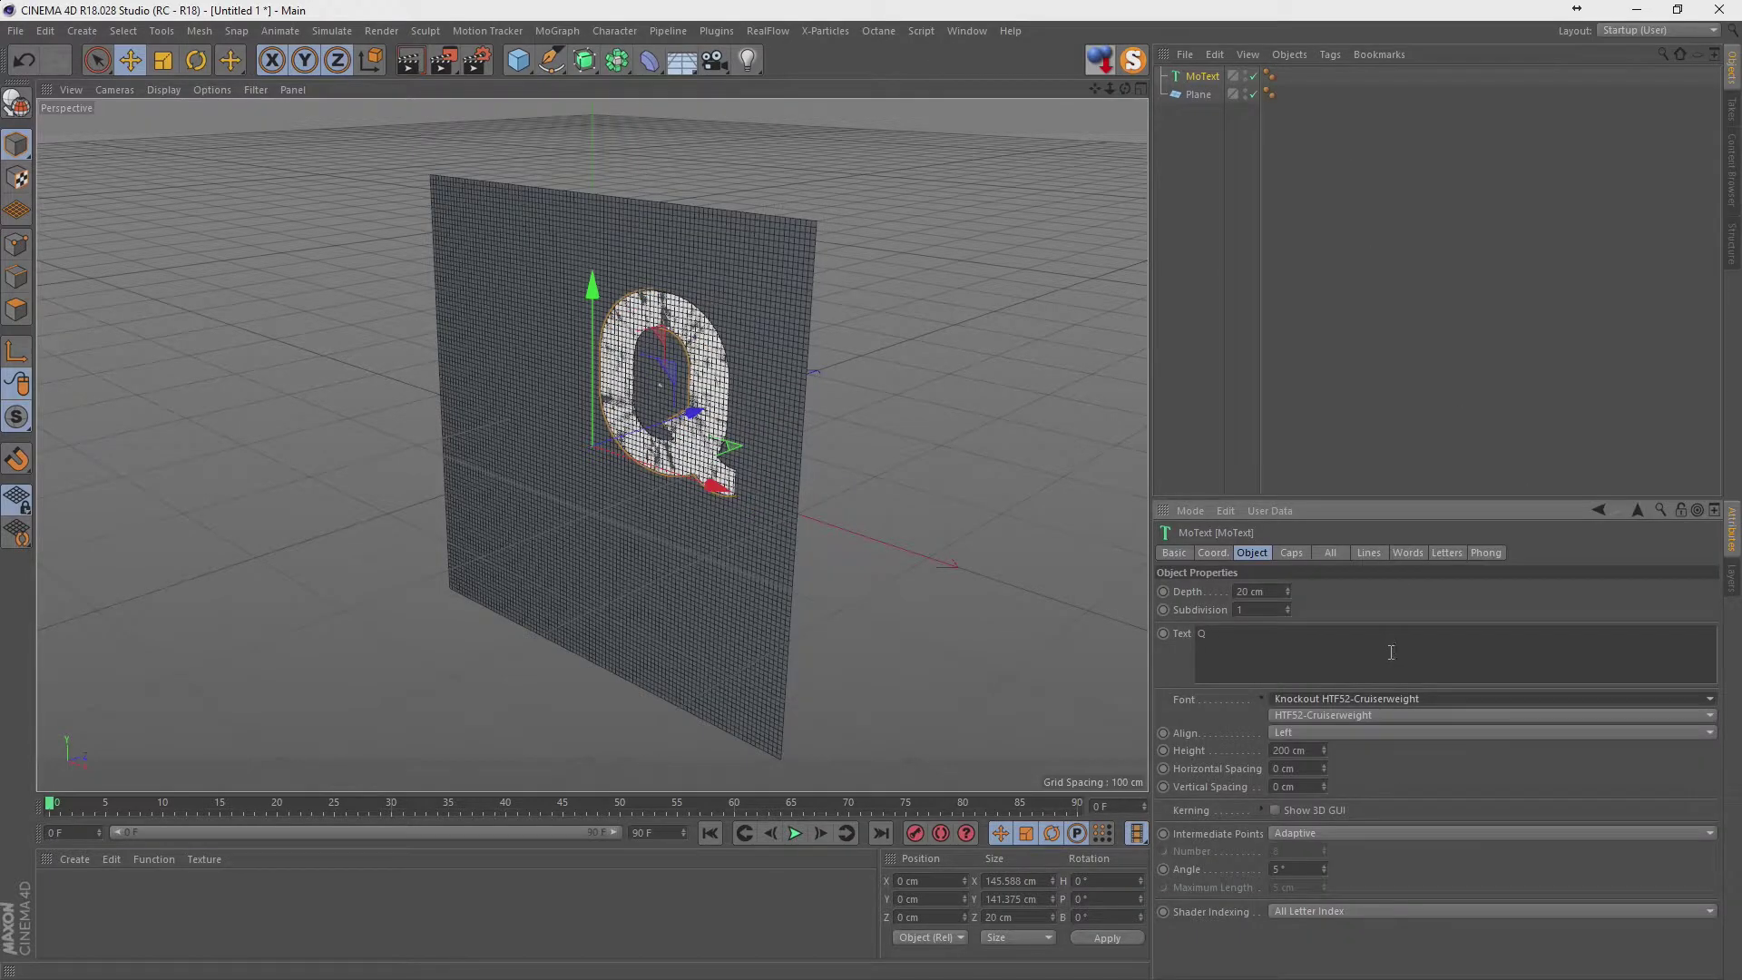
pyautogui.click(1341, 702)
pyautogui.scroll(10, 1342, 701)
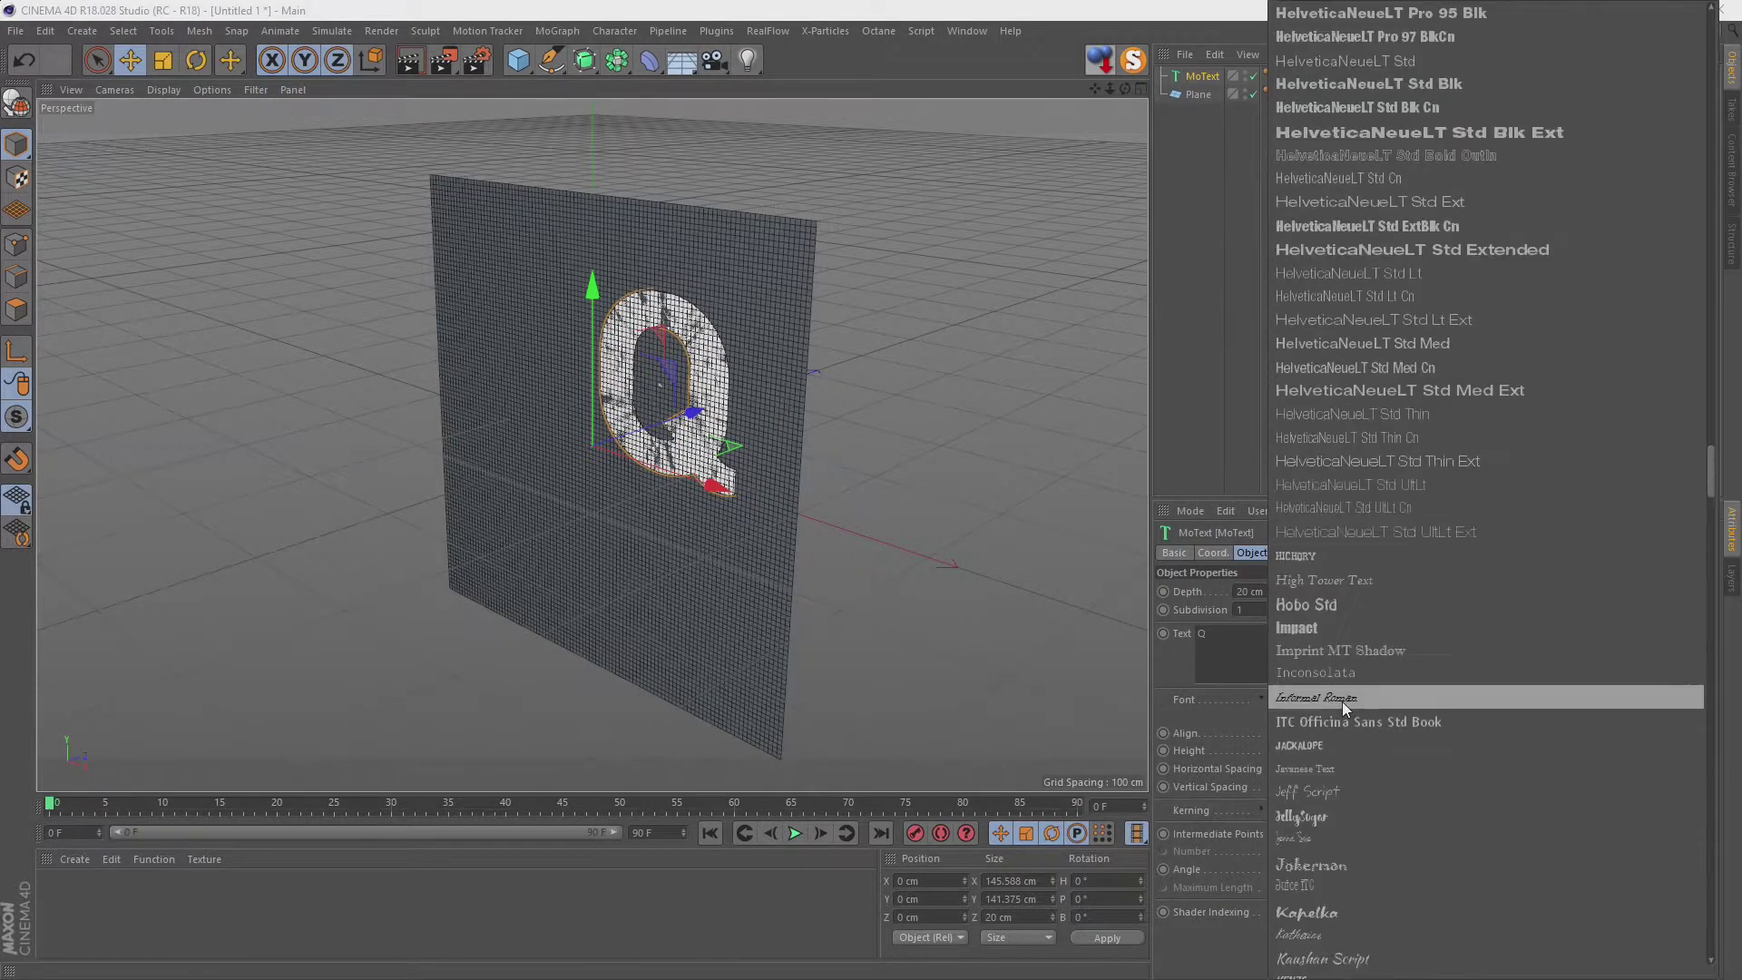
pyautogui.scroll(3, 1399, 585)
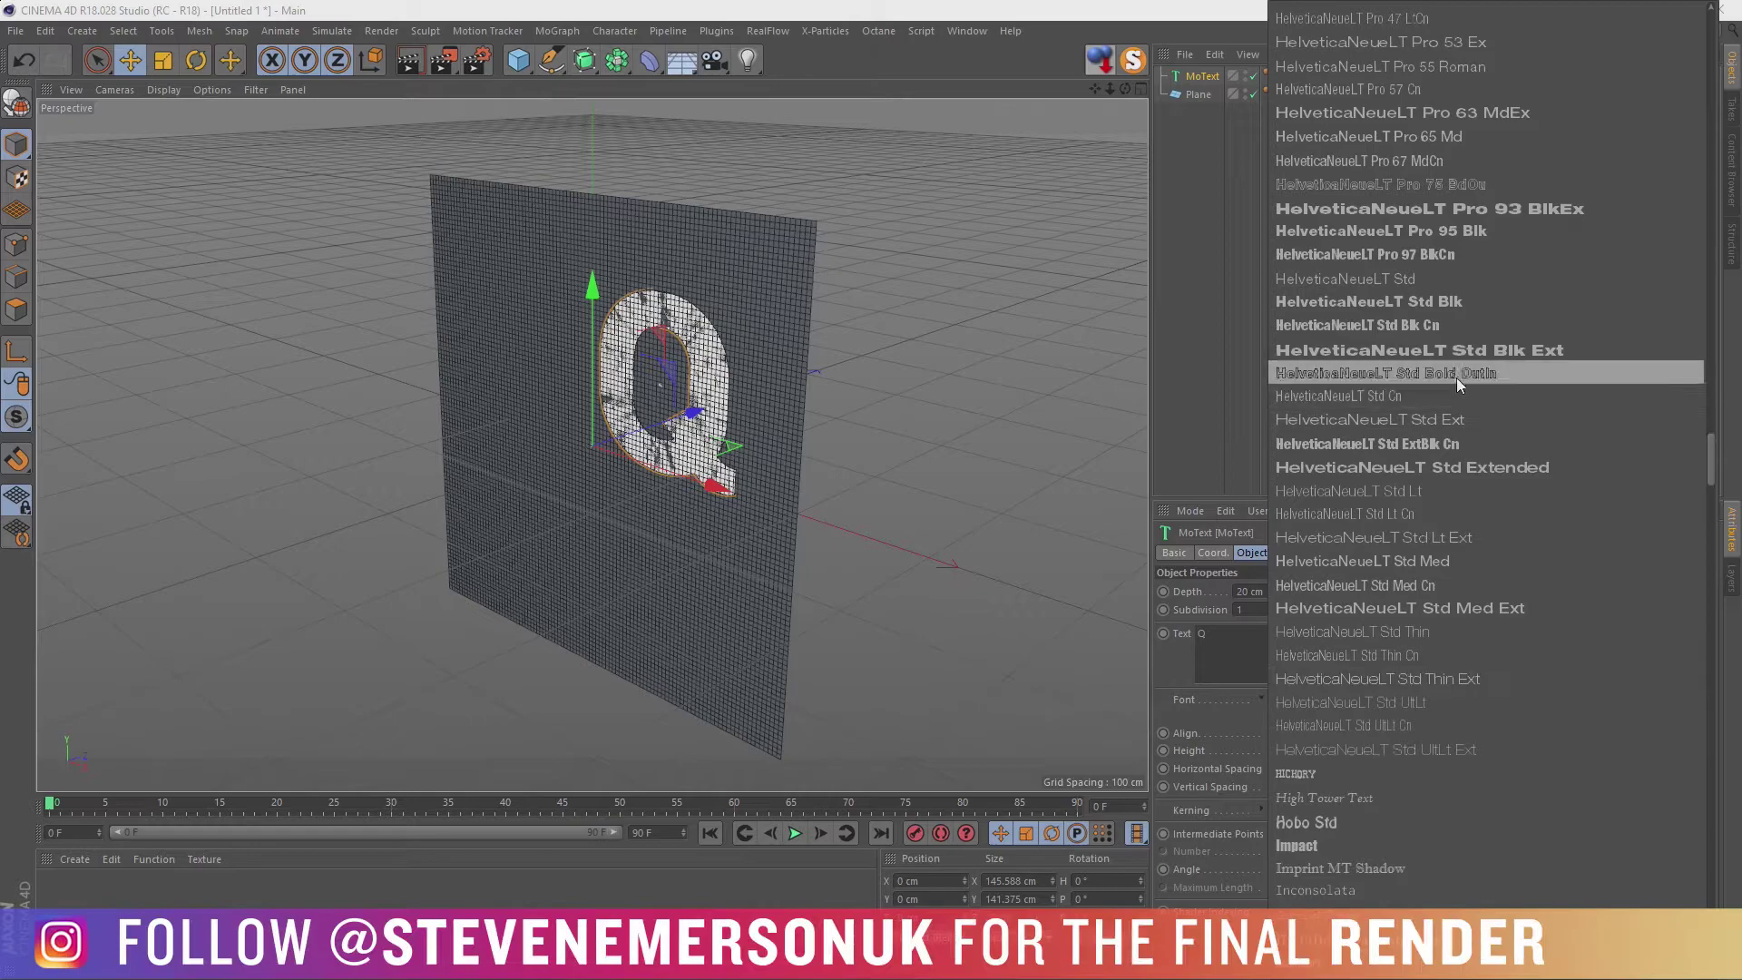
pyautogui.click(1417, 305)
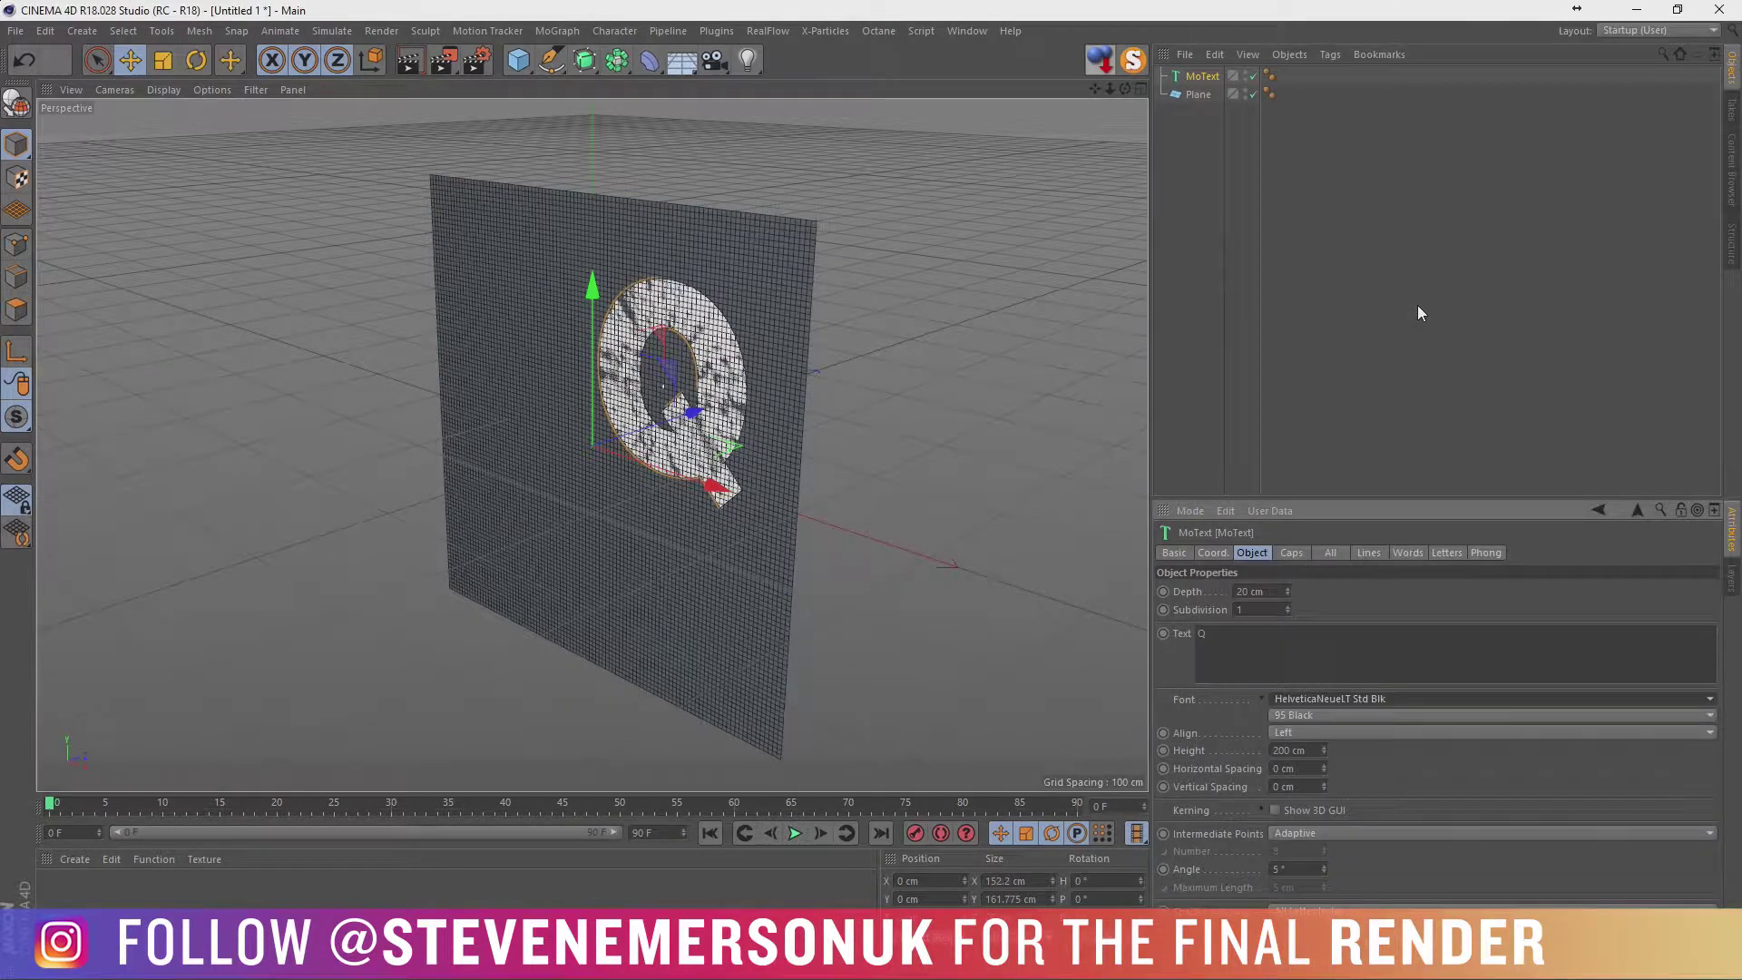
# Try Gill Sans Ultra Bold, then Corbert Black as the Q's font.
pyautogui.click(1336, 700)
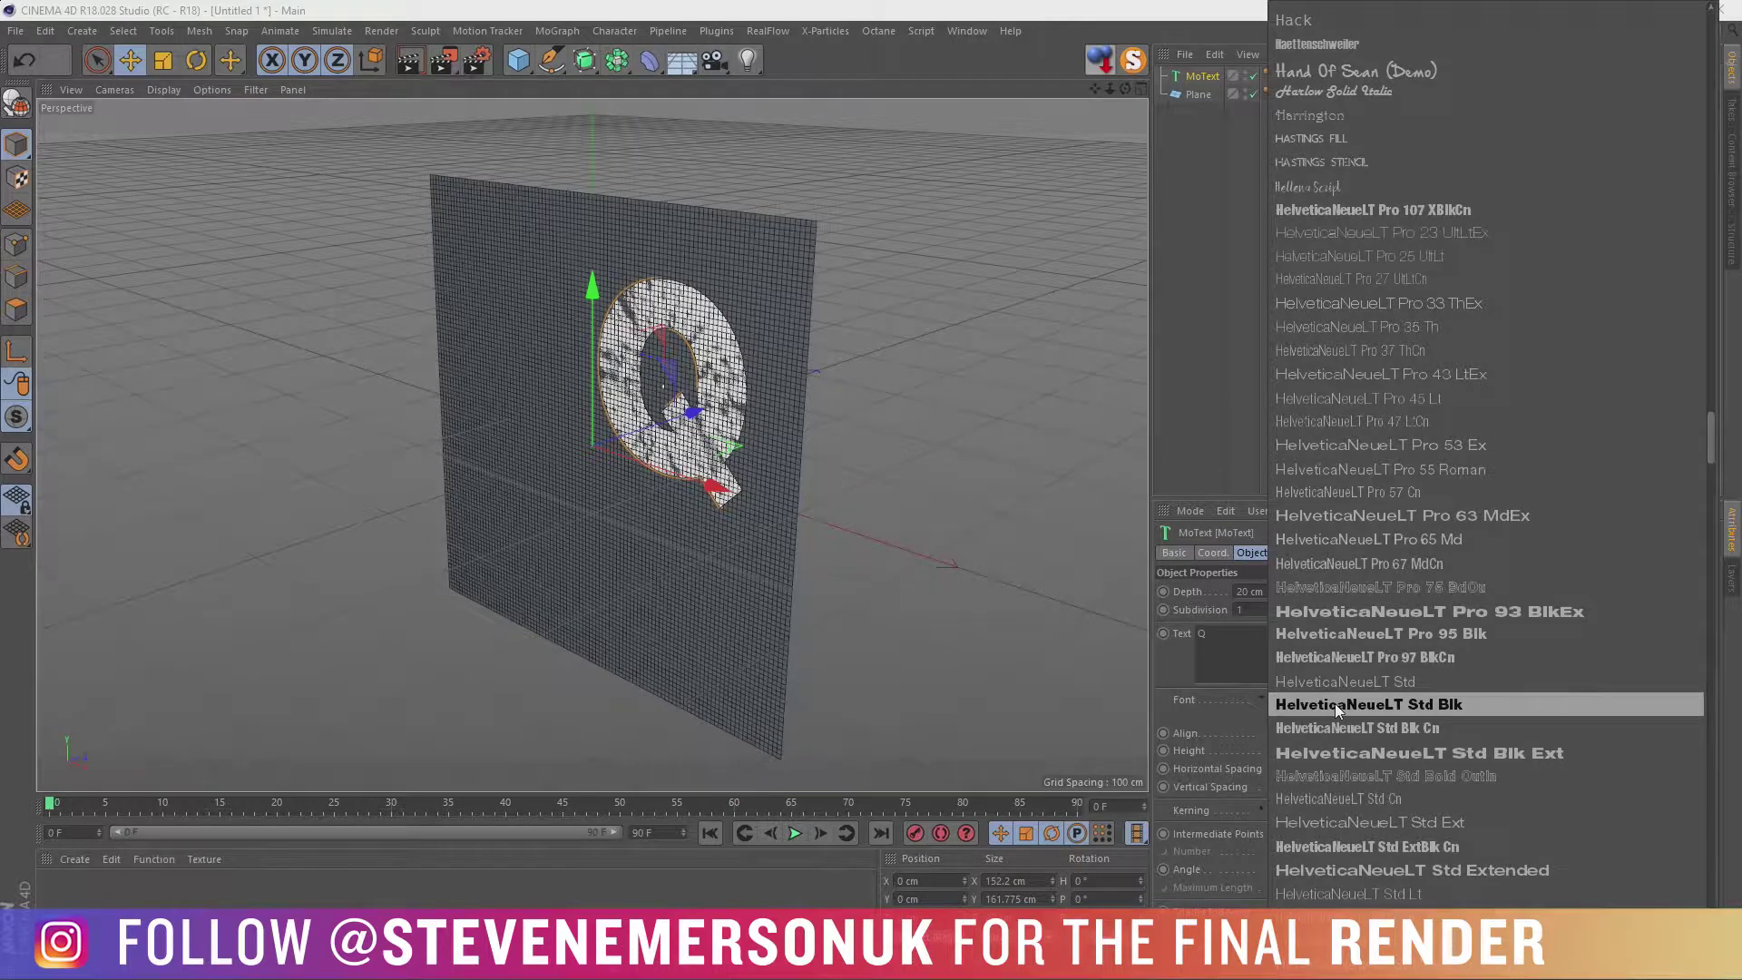
pyautogui.scroll(2, 1335, 704)
pyautogui.scroll(5, 1336, 704)
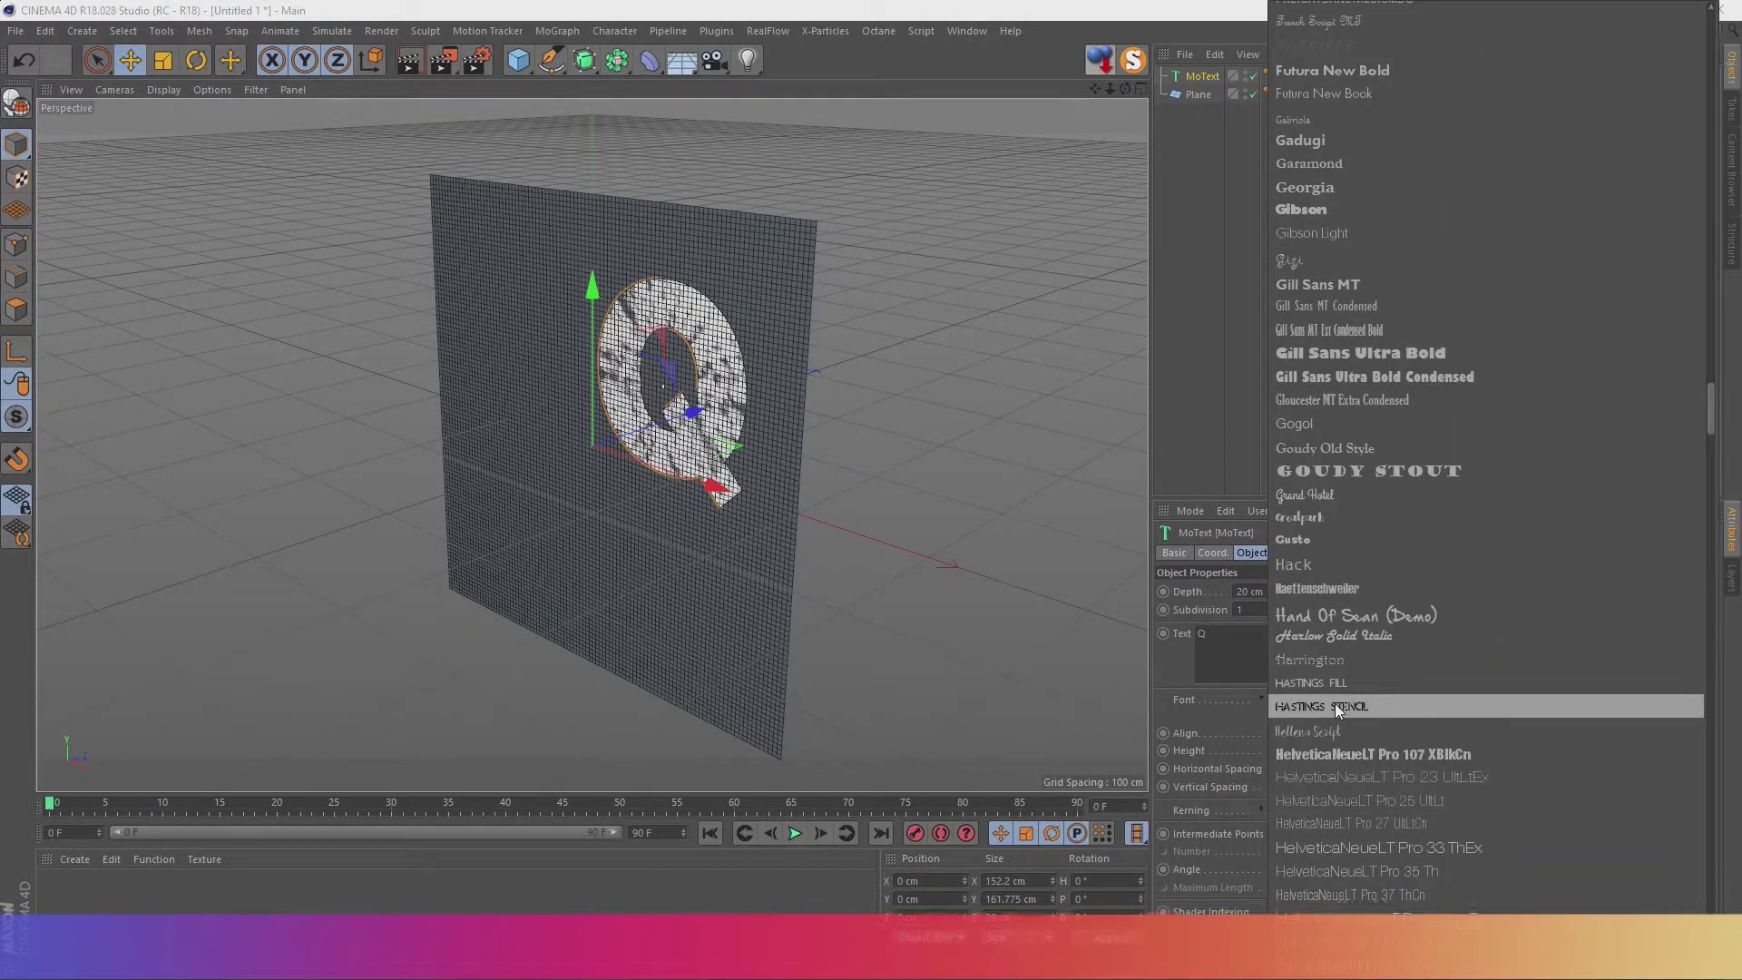
pyautogui.click(1350, 354)
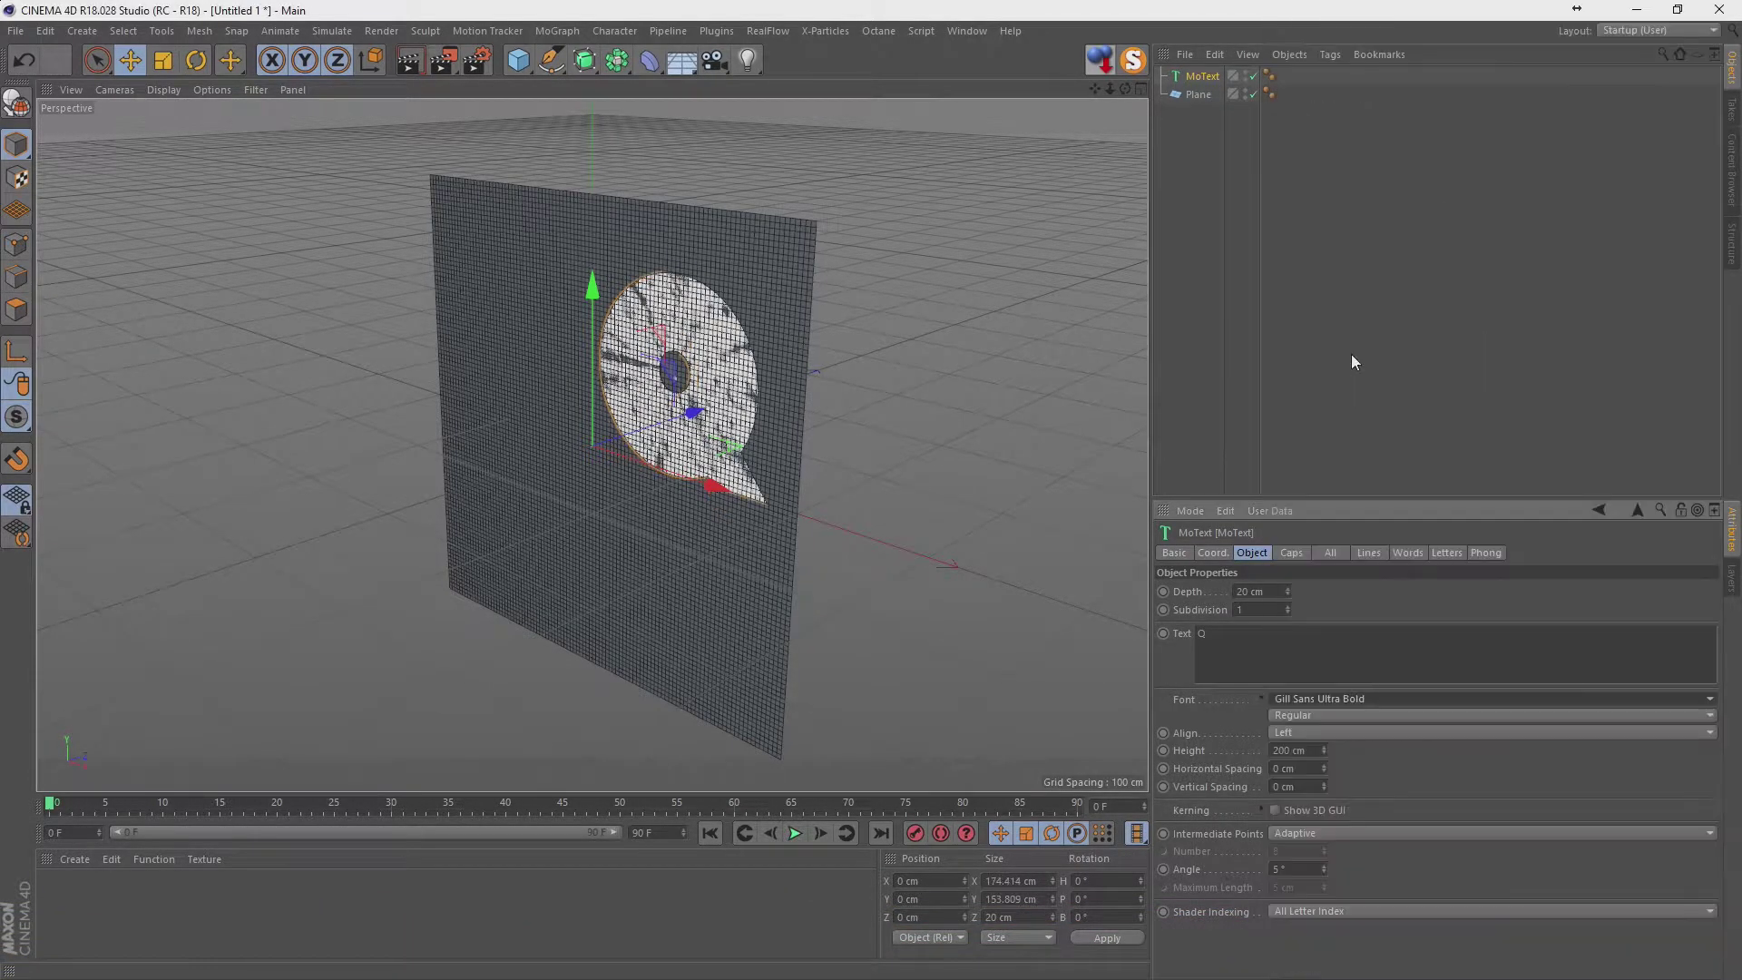
pyautogui.click(1330, 698)
pyautogui.scroll(5, 1334, 635)
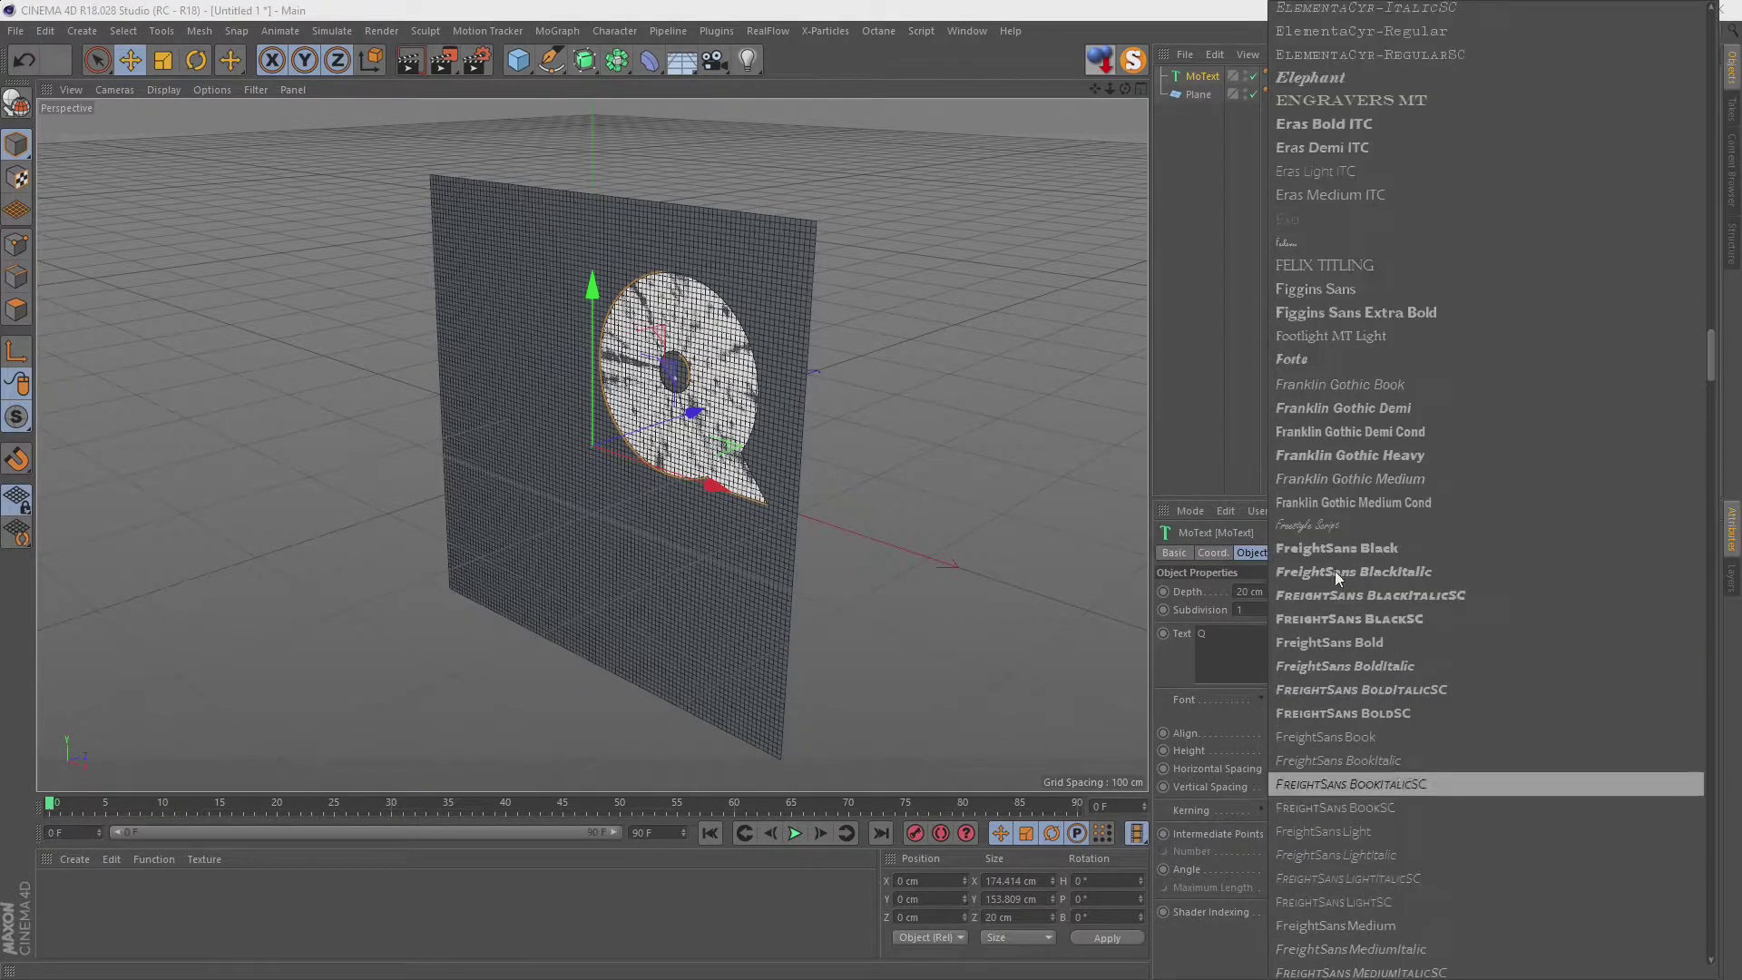
pyautogui.scroll(2, 1444, 562)
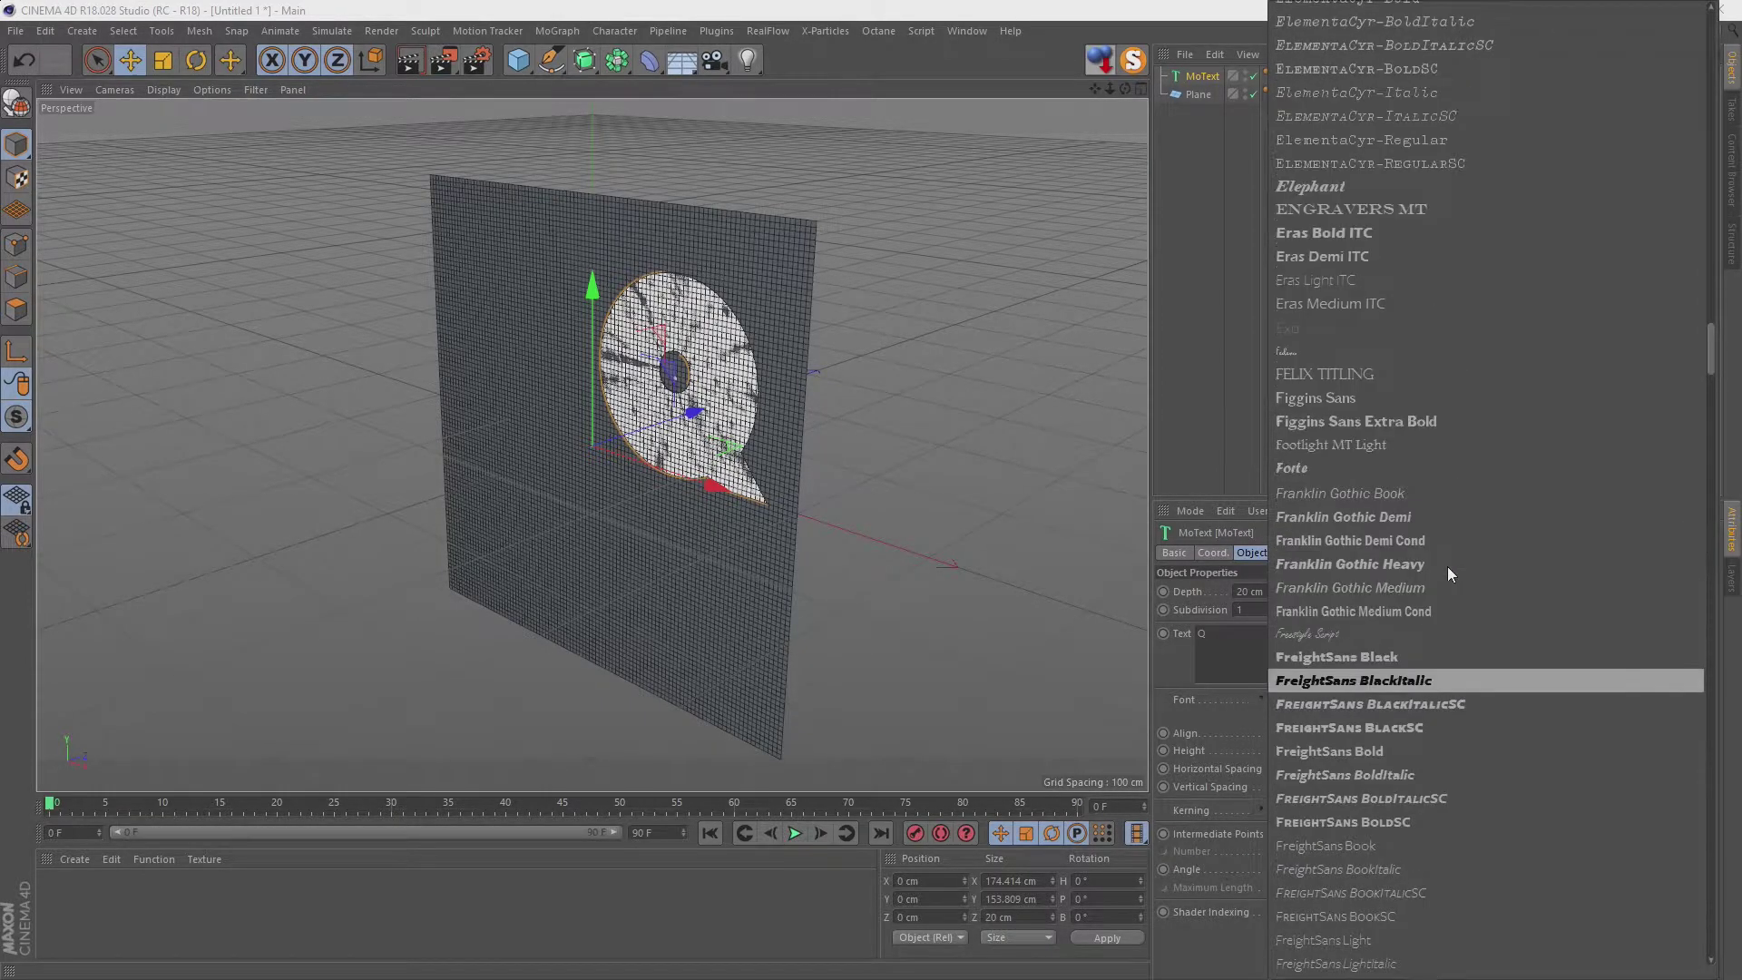
pyautogui.scroll(3, 1446, 567)
pyautogui.scroll(8, 1449, 573)
pyautogui.scroll(5, 1456, 587)
pyautogui.scroll(5, 1460, 596)
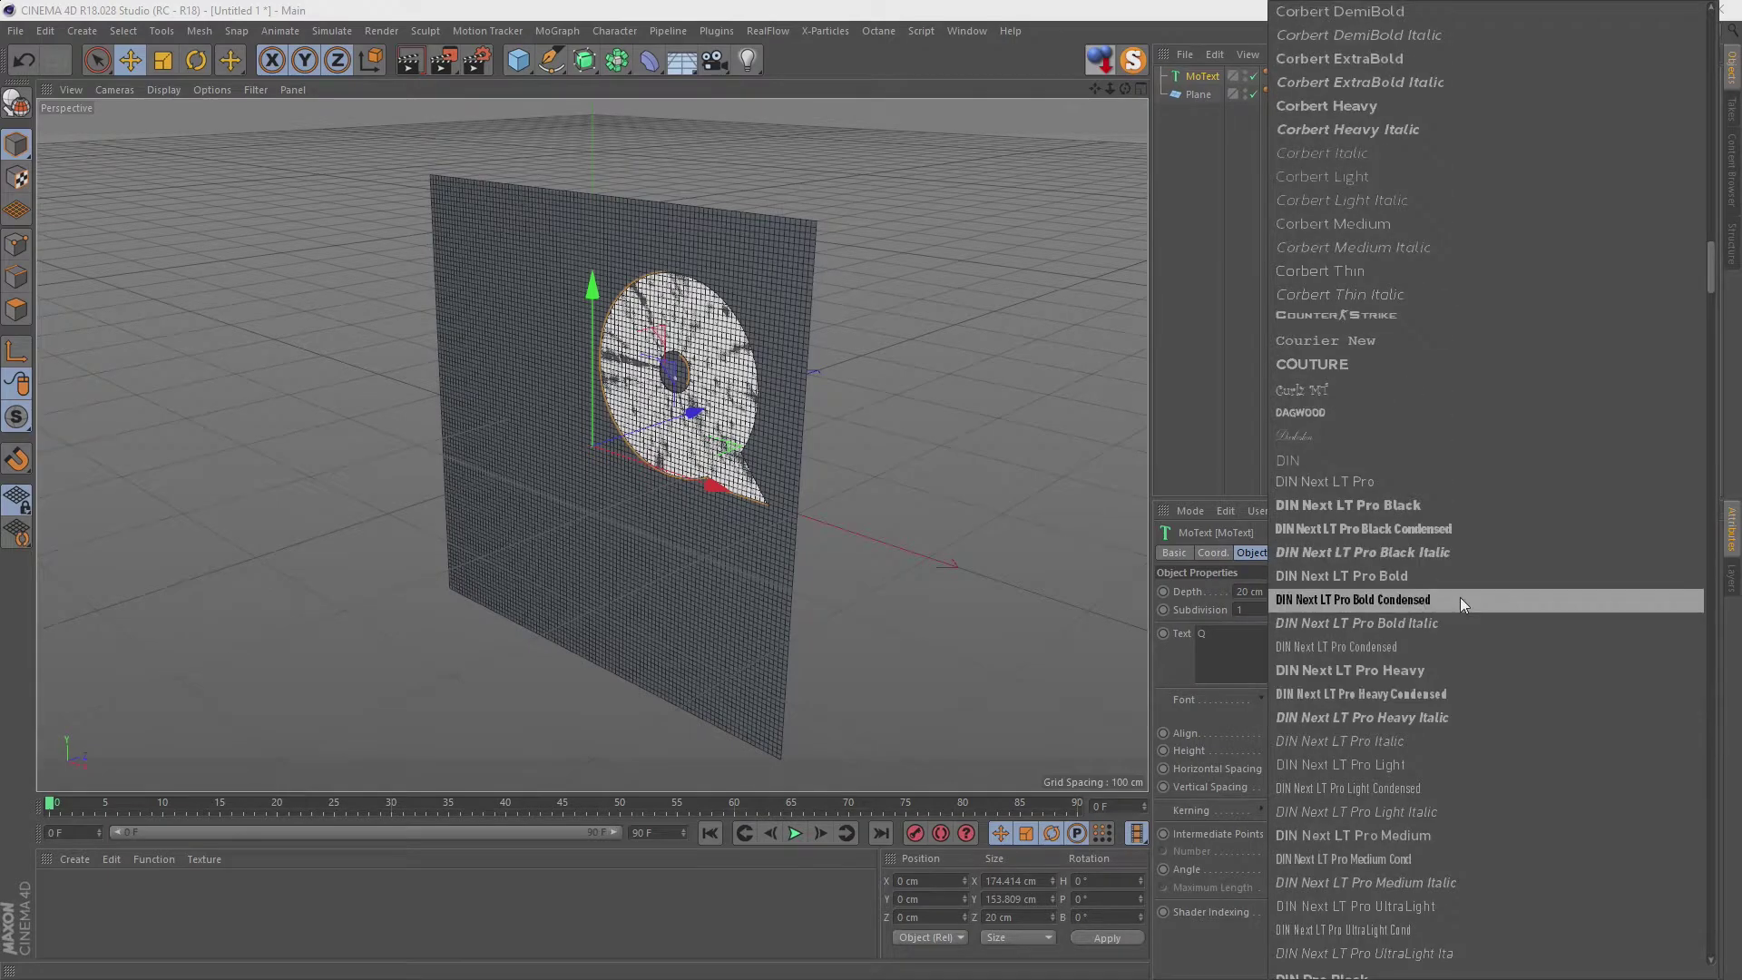
pyautogui.scroll(5, 1460, 597)
pyautogui.scroll(3, 1460, 597)
pyautogui.scroll(6, 1461, 597)
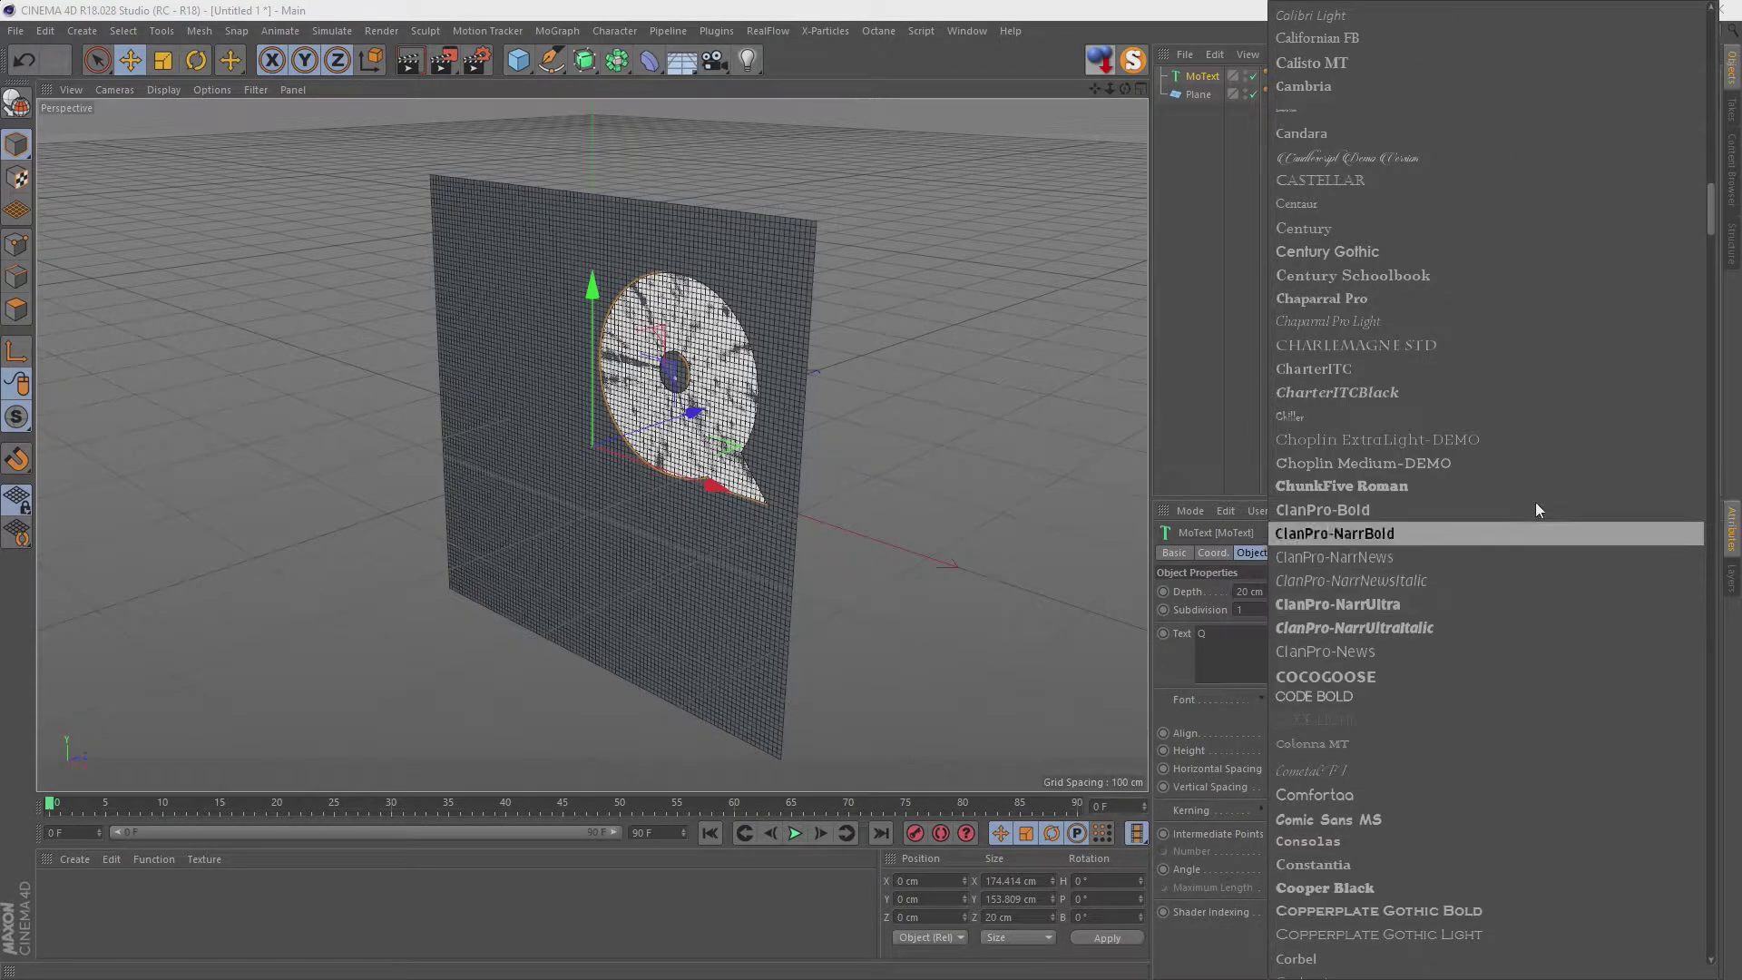
pyautogui.scroll(8, 1515, 561)
pyautogui.scroll(-8, 1515, 575)
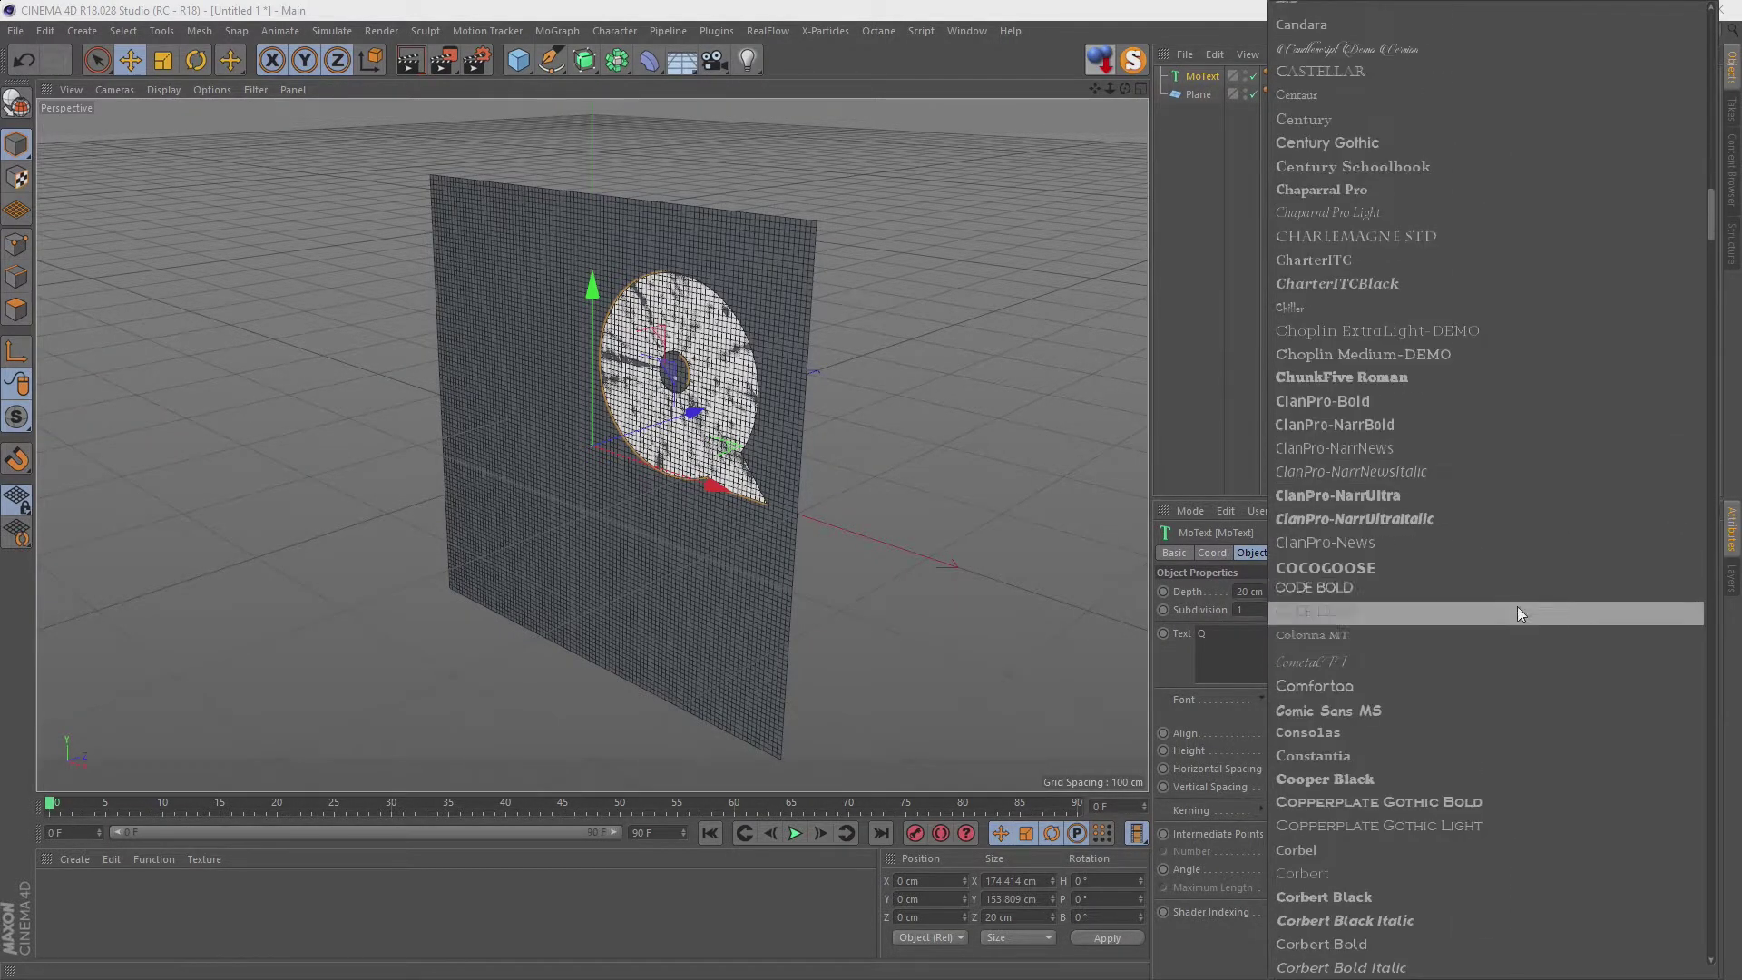
pyautogui.scroll(-8, 1517, 606)
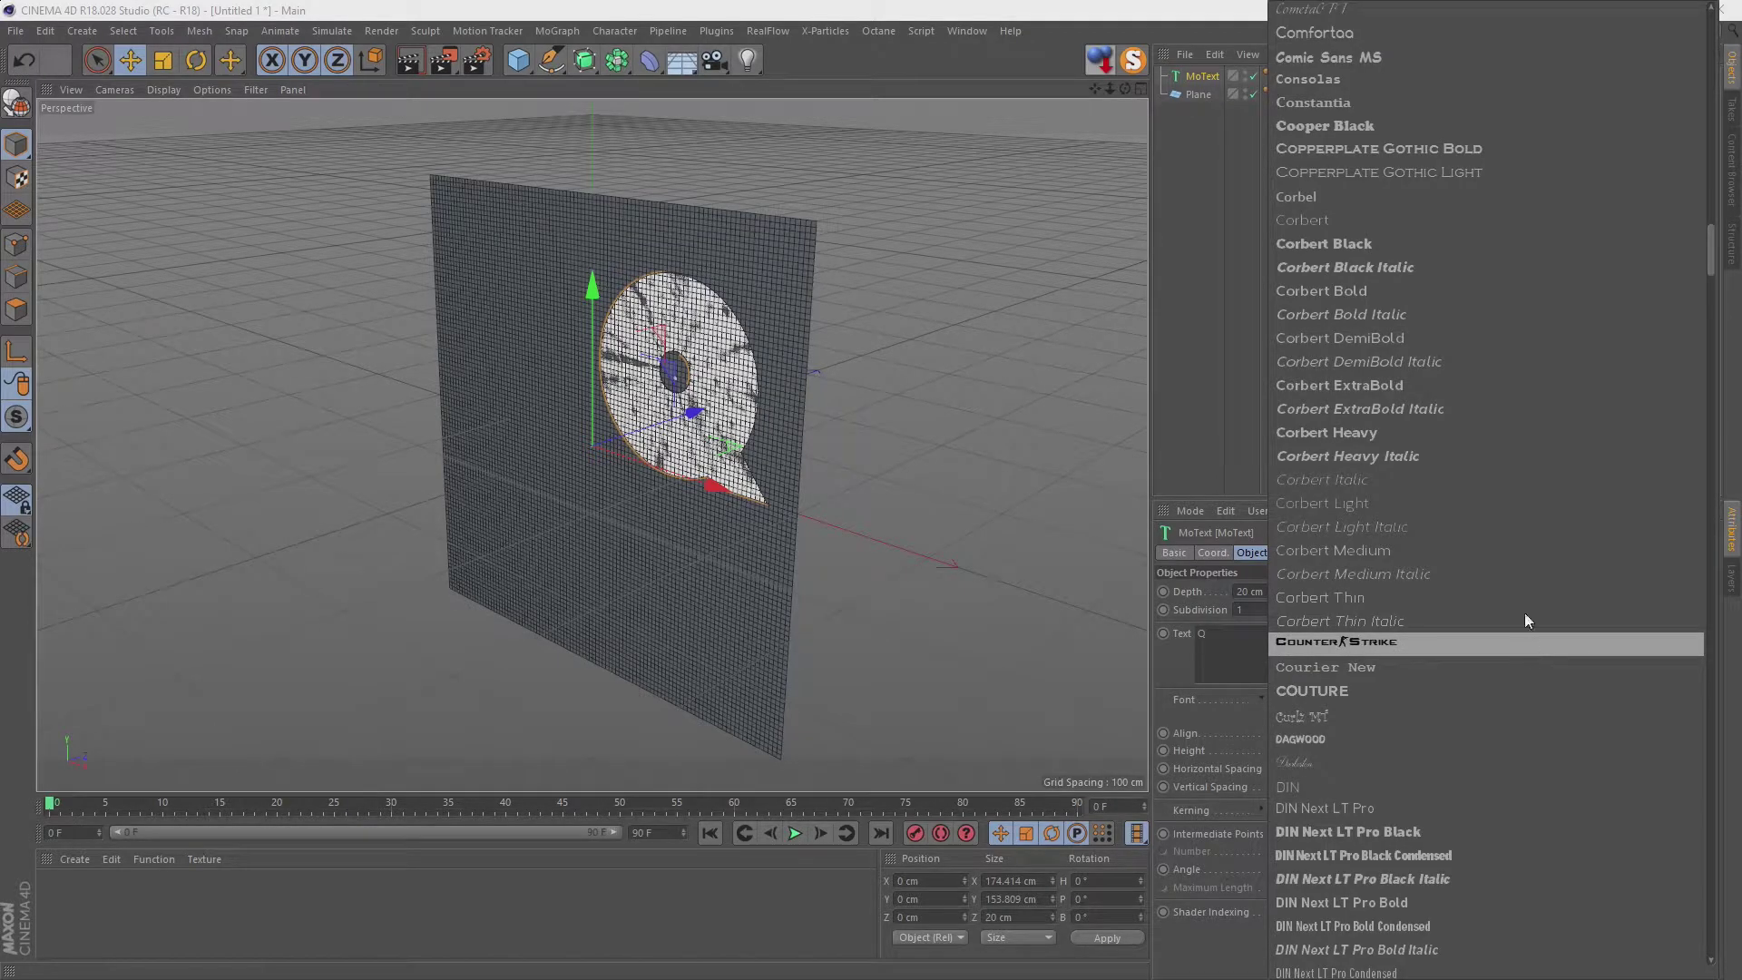
pyautogui.click(1385, 242)
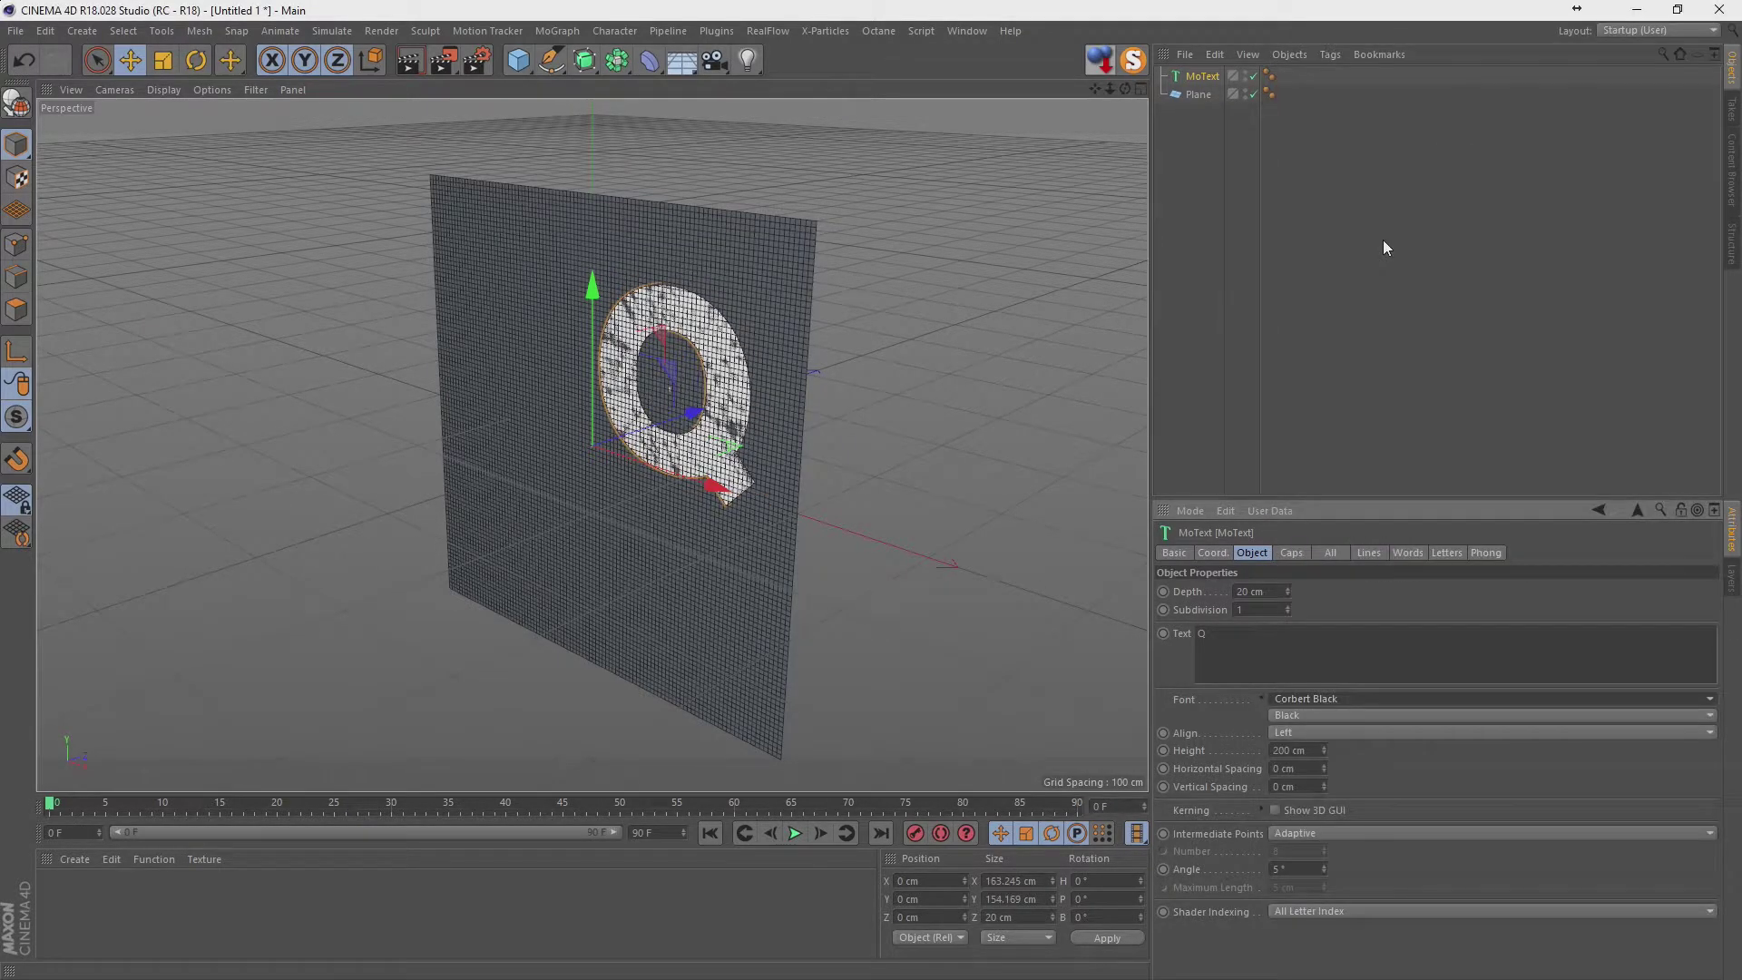
# Browse the font list and set the Q's font to Open Sans Bold.
pyautogui.click(1353, 704)
pyautogui.scroll(-5, 1354, 704)
pyautogui.scroll(-5, 1365, 691)
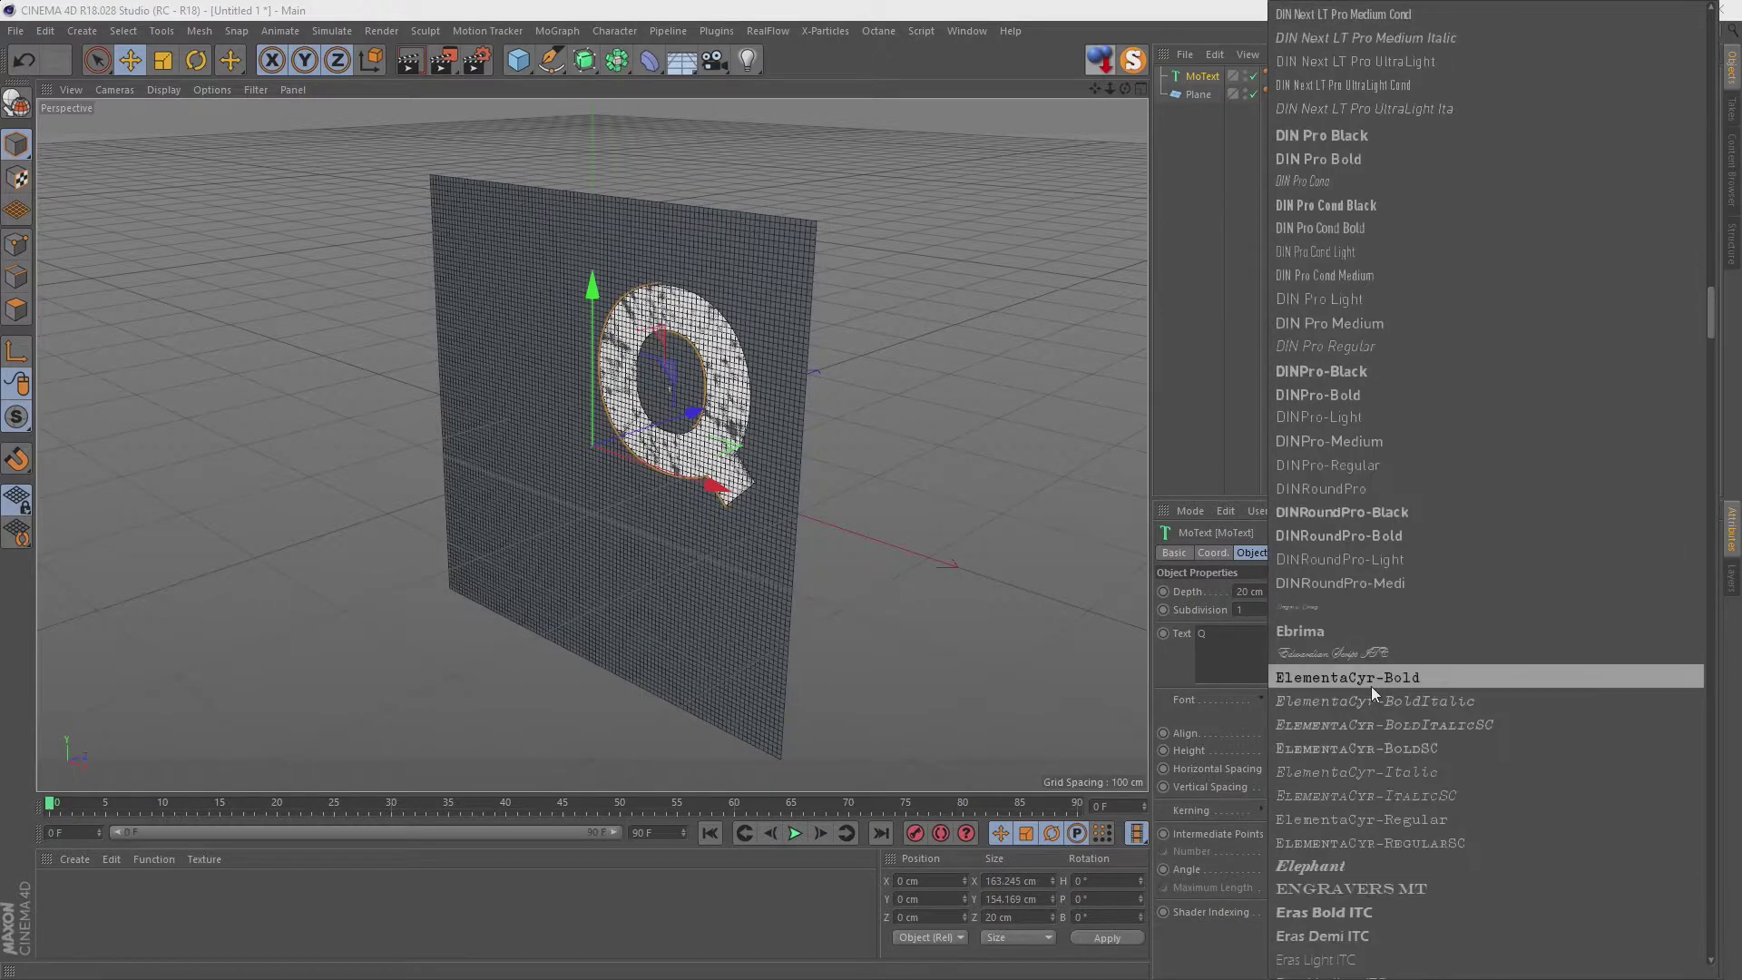
pyautogui.scroll(-5, 1370, 685)
pyautogui.moveTo(1711, 383); pyautogui.dragTo(1711, 709)
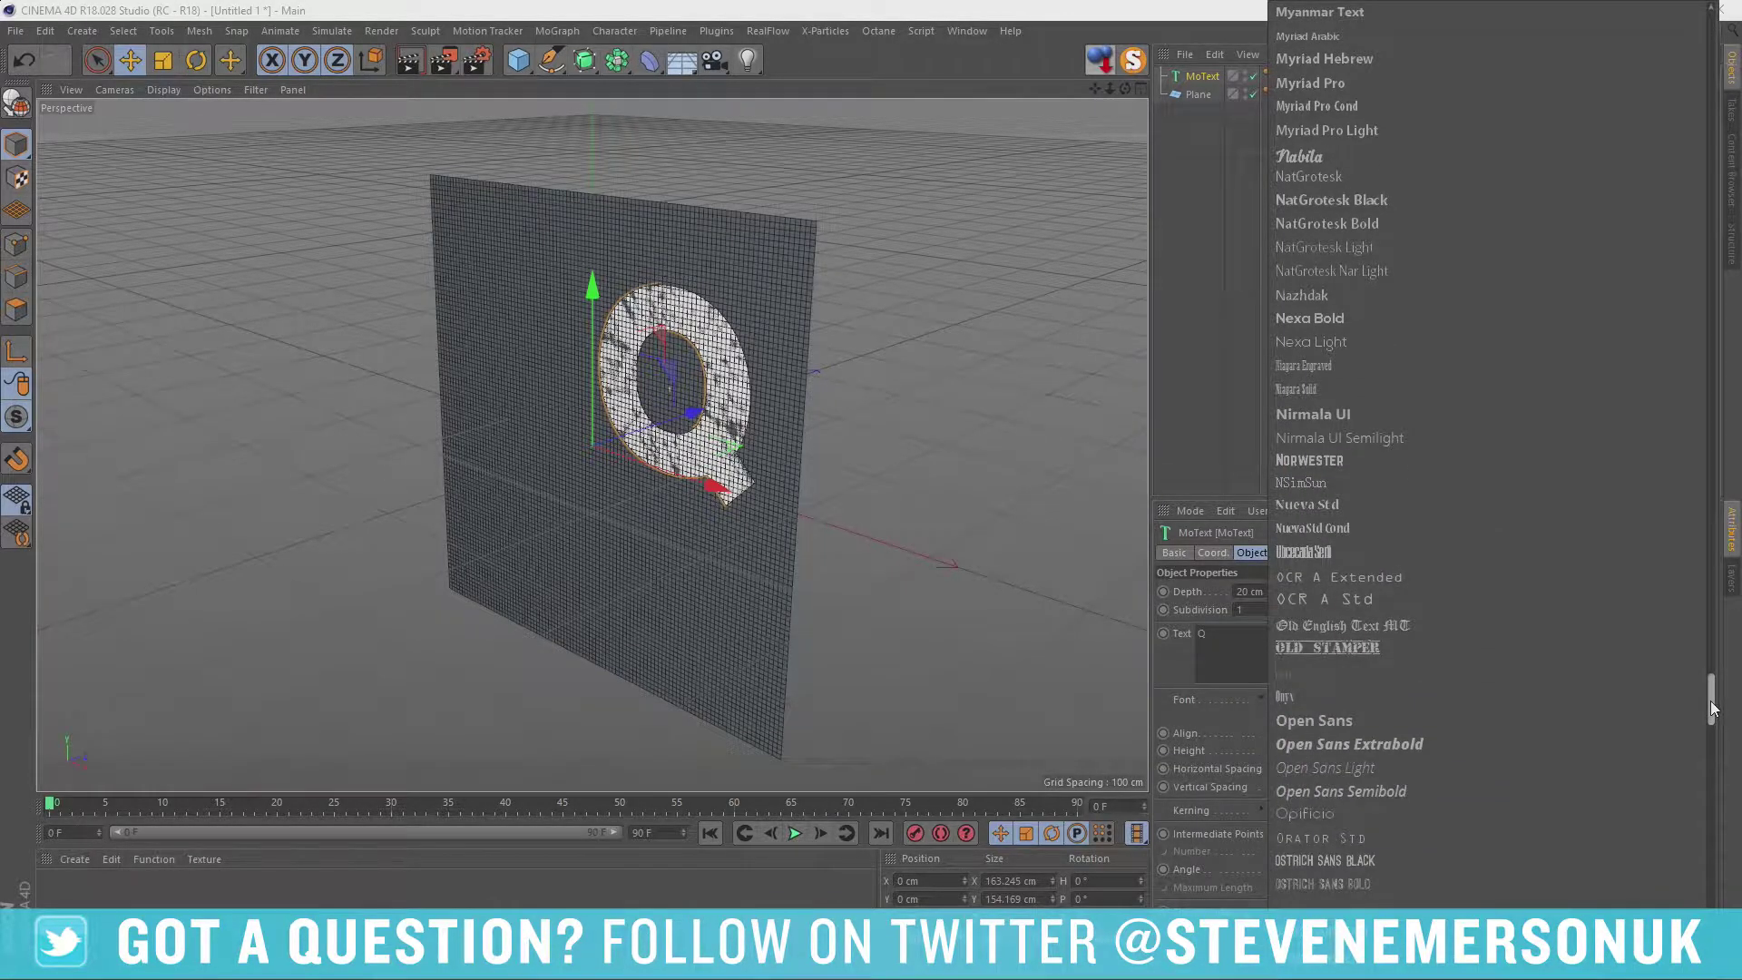
pyautogui.moveTo(1712, 708); pyautogui.dragTo(1723, 942)
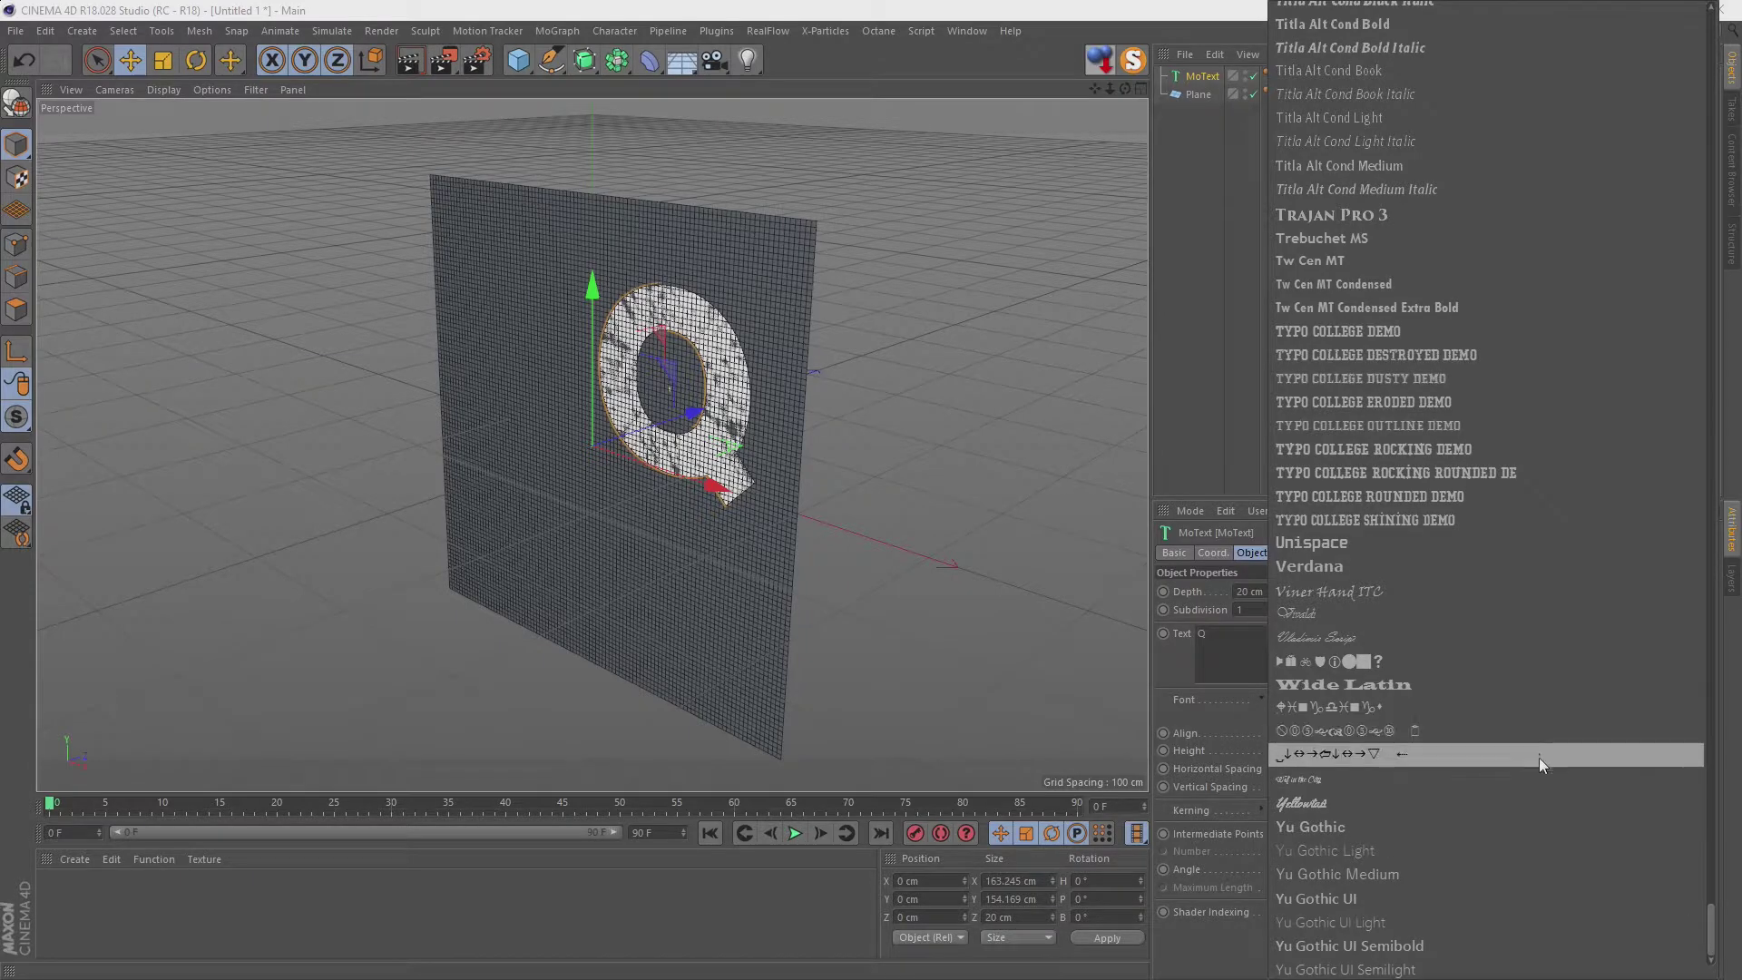
pyautogui.scroll(5, 1431, 819)
pyautogui.scroll(5, 1436, 817)
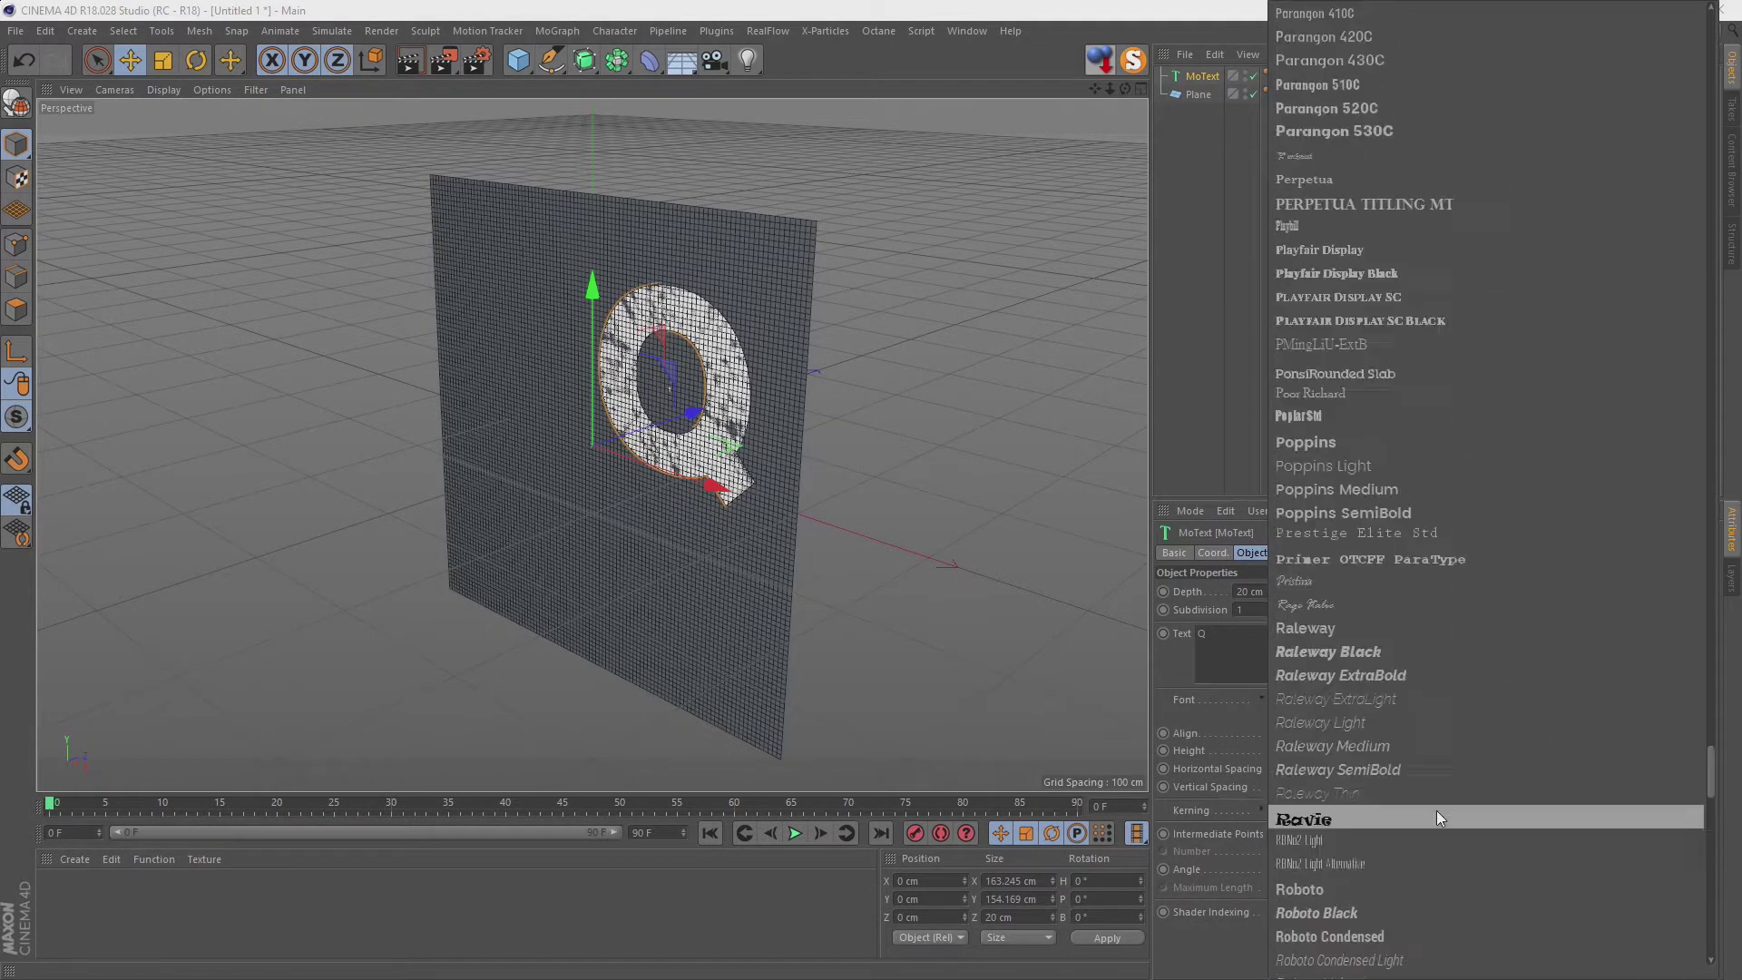
pyautogui.scroll(5, 1435, 816)
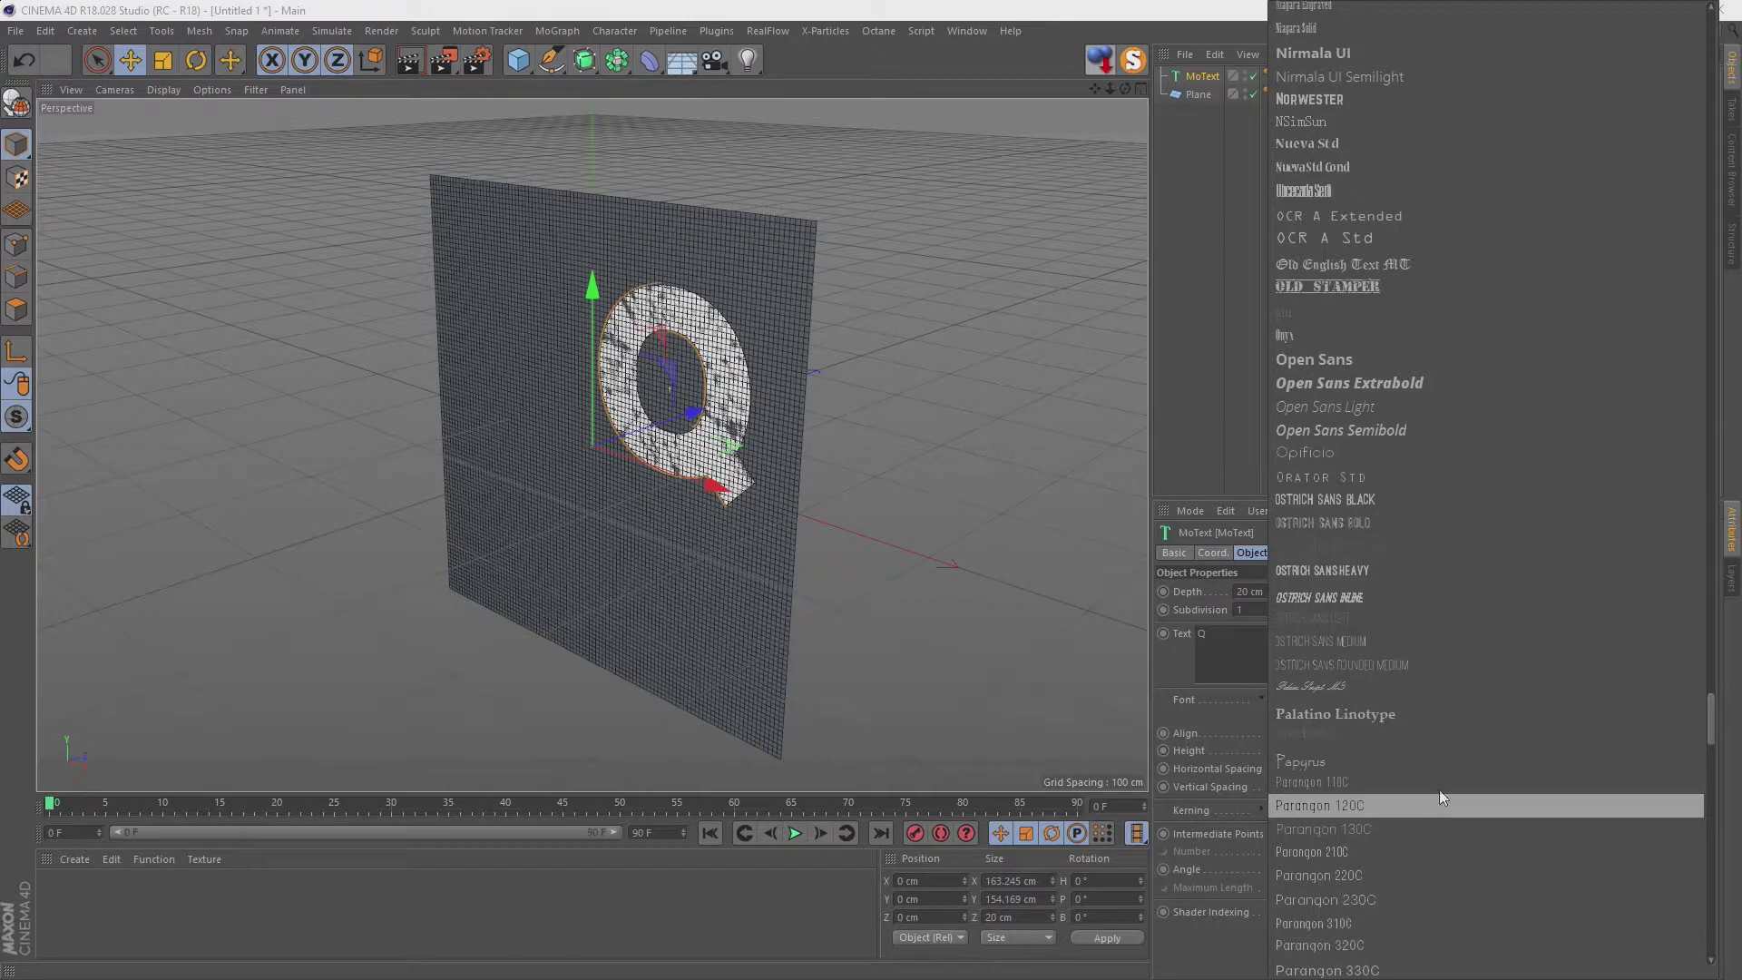
pyautogui.click(1406, 366)
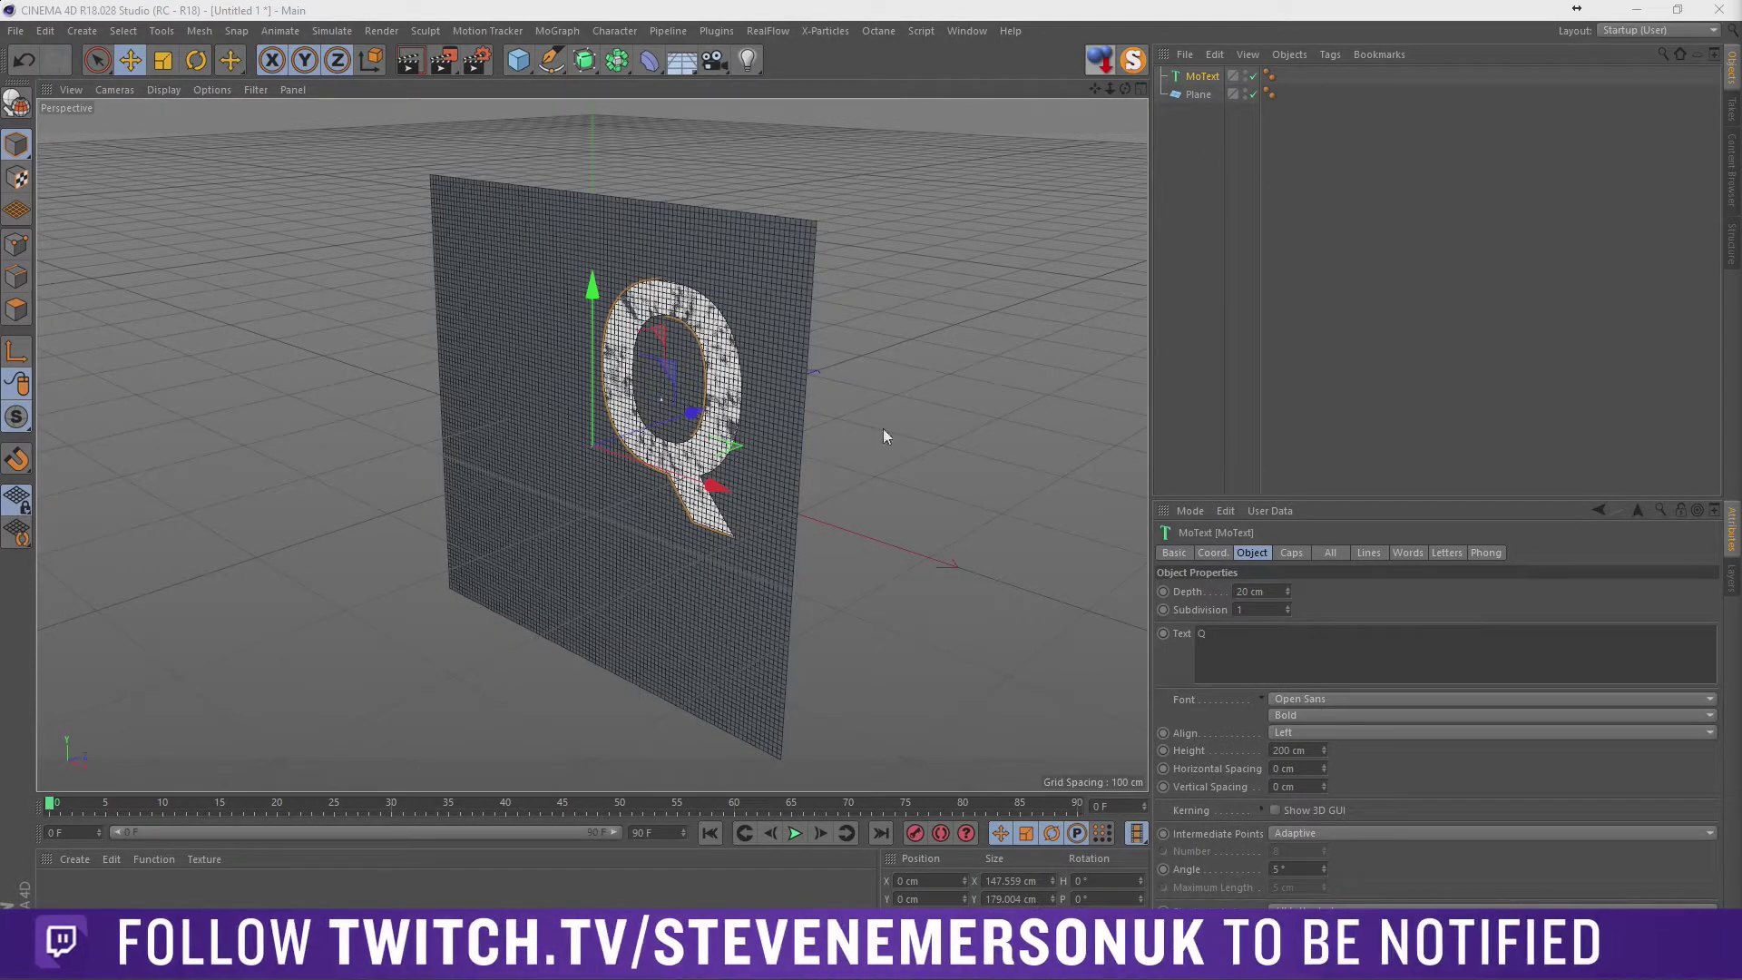
# Middle-align the Q, lower it on the plane, and select the Q and plane together.
pyautogui.click(1301, 731)
pyautogui.click(1301, 768)
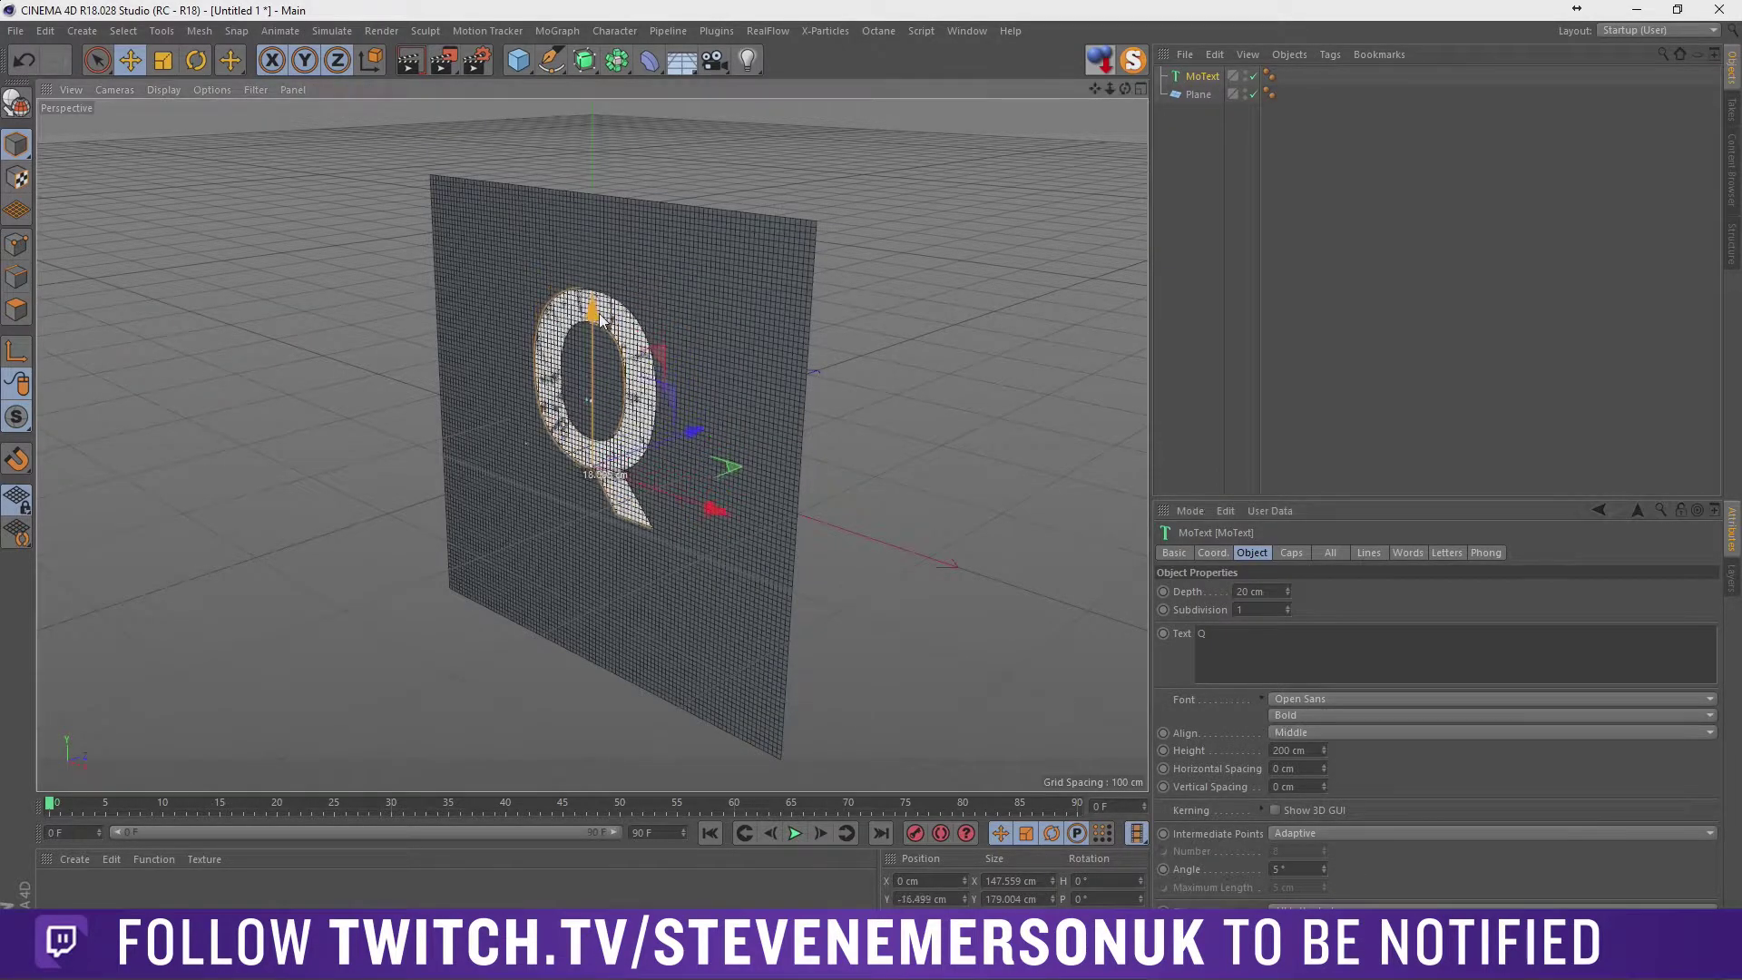
pyautogui.moveTo(591, 288); pyautogui.dragTo(593, 355)
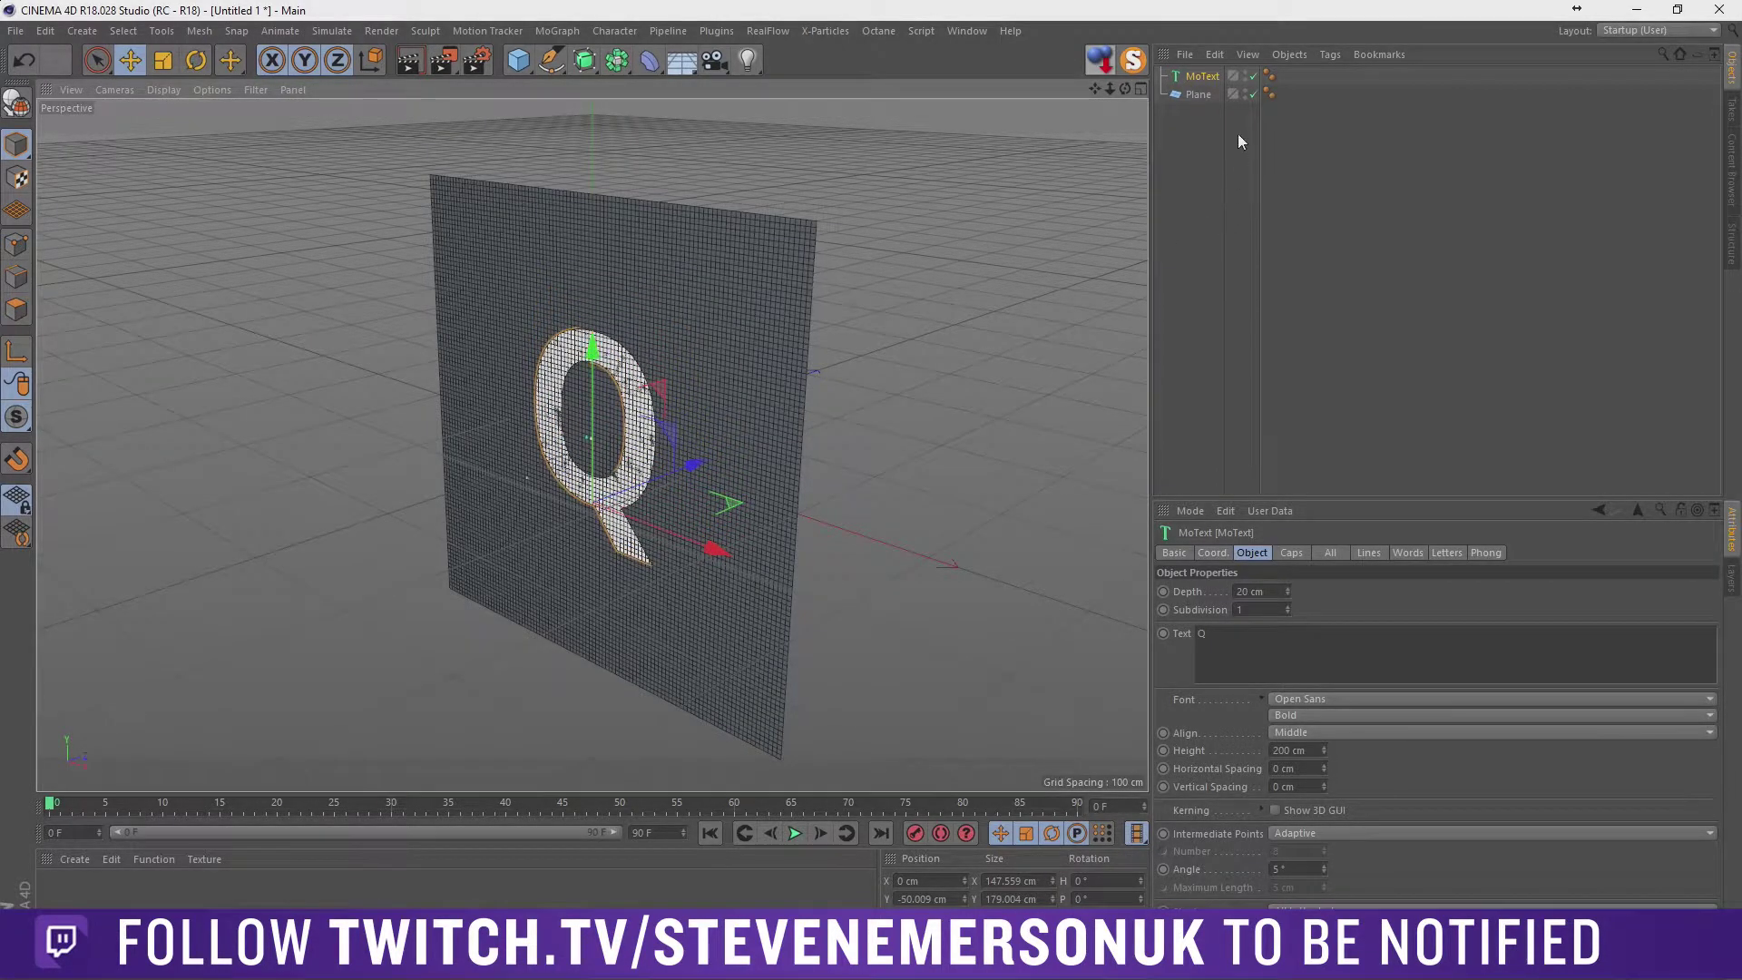
pyautogui.moveTo(1216, 181); pyautogui.dragTo(1189, 73)
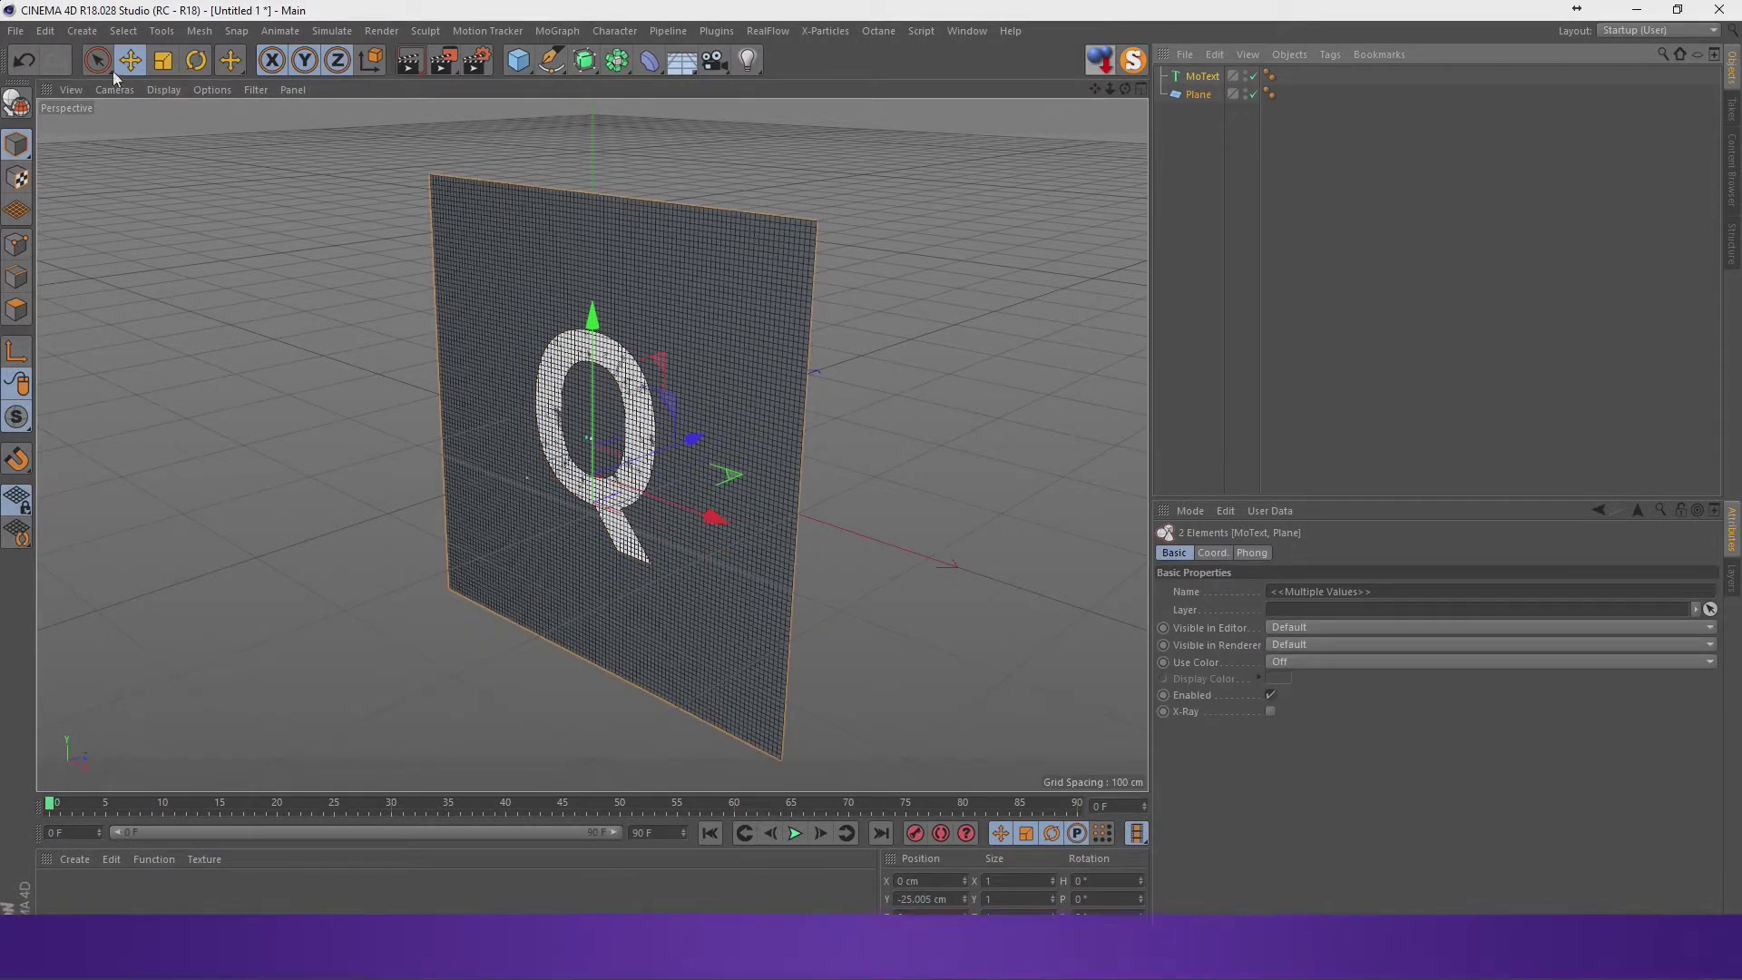
pyautogui.click(16, 31)
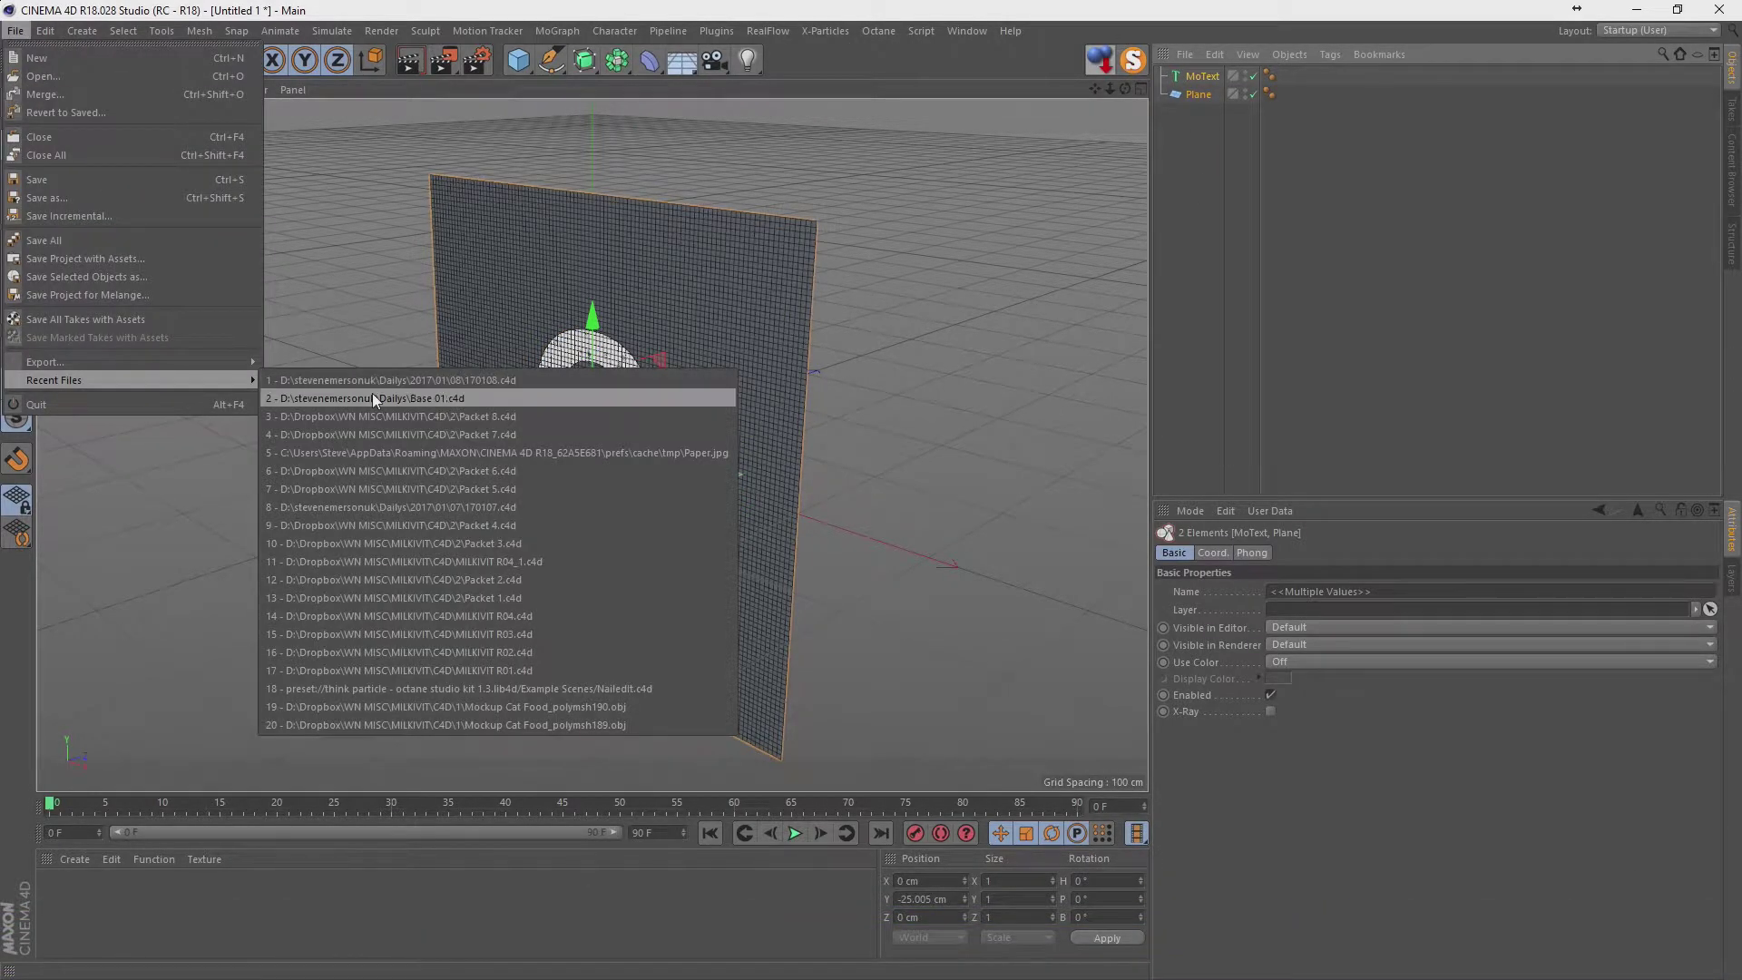
# Open the Base 01 project, paste in the Q and plane, and raise the Q.
pyautogui.click(372, 394)
pyautogui.hotkey('ctrl', 'v')
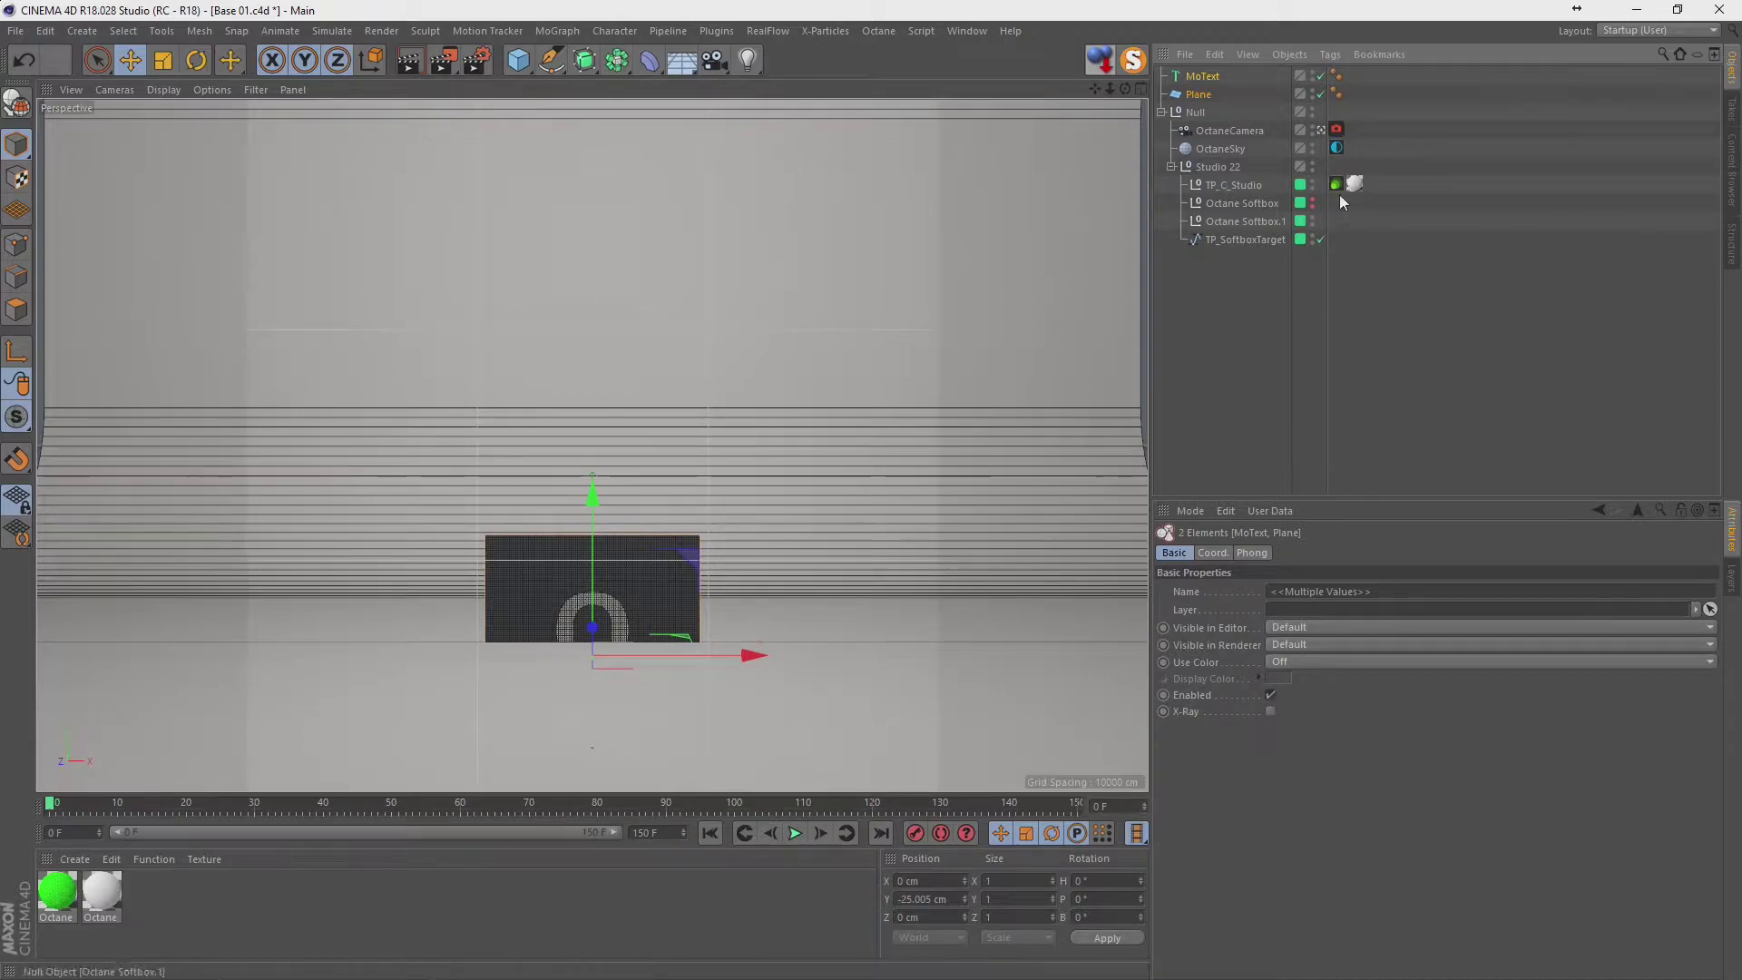
pyautogui.click(1312, 359)
pyautogui.click(1195, 80)
pyautogui.moveTo(596, 441); pyautogui.dragTo(602, 416)
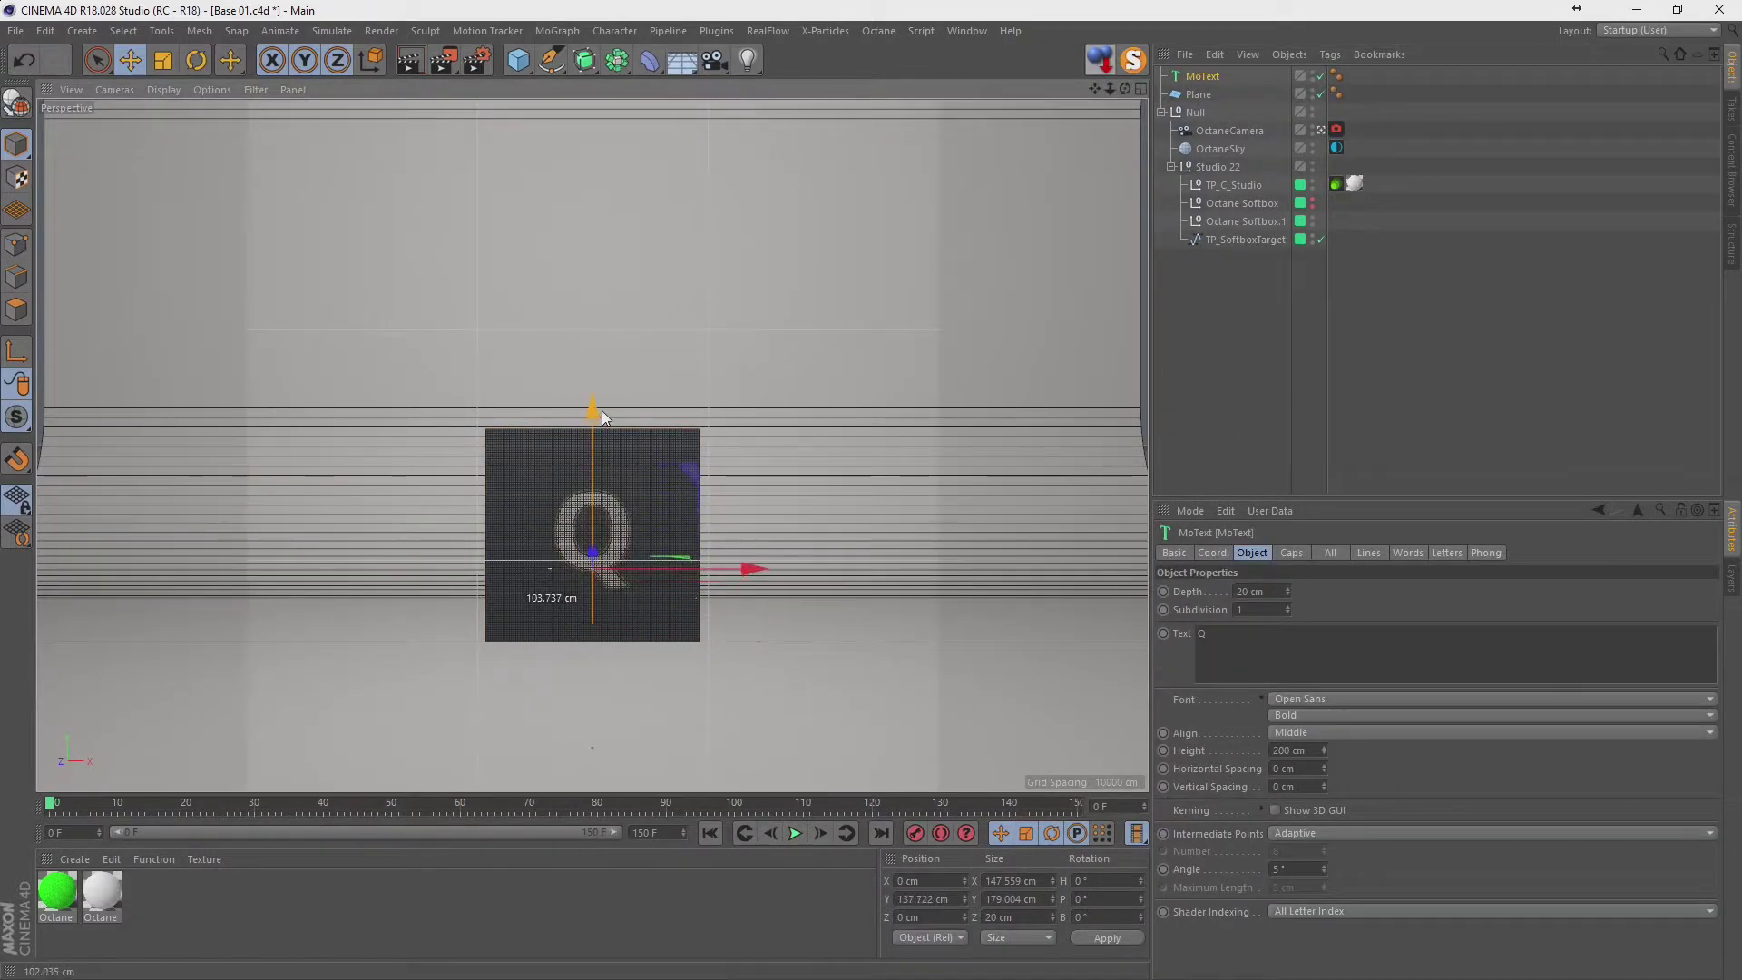
# Resize the plane to 1000 by 1000 cm and lift it onto the floor.
pyautogui.click(1199, 112)
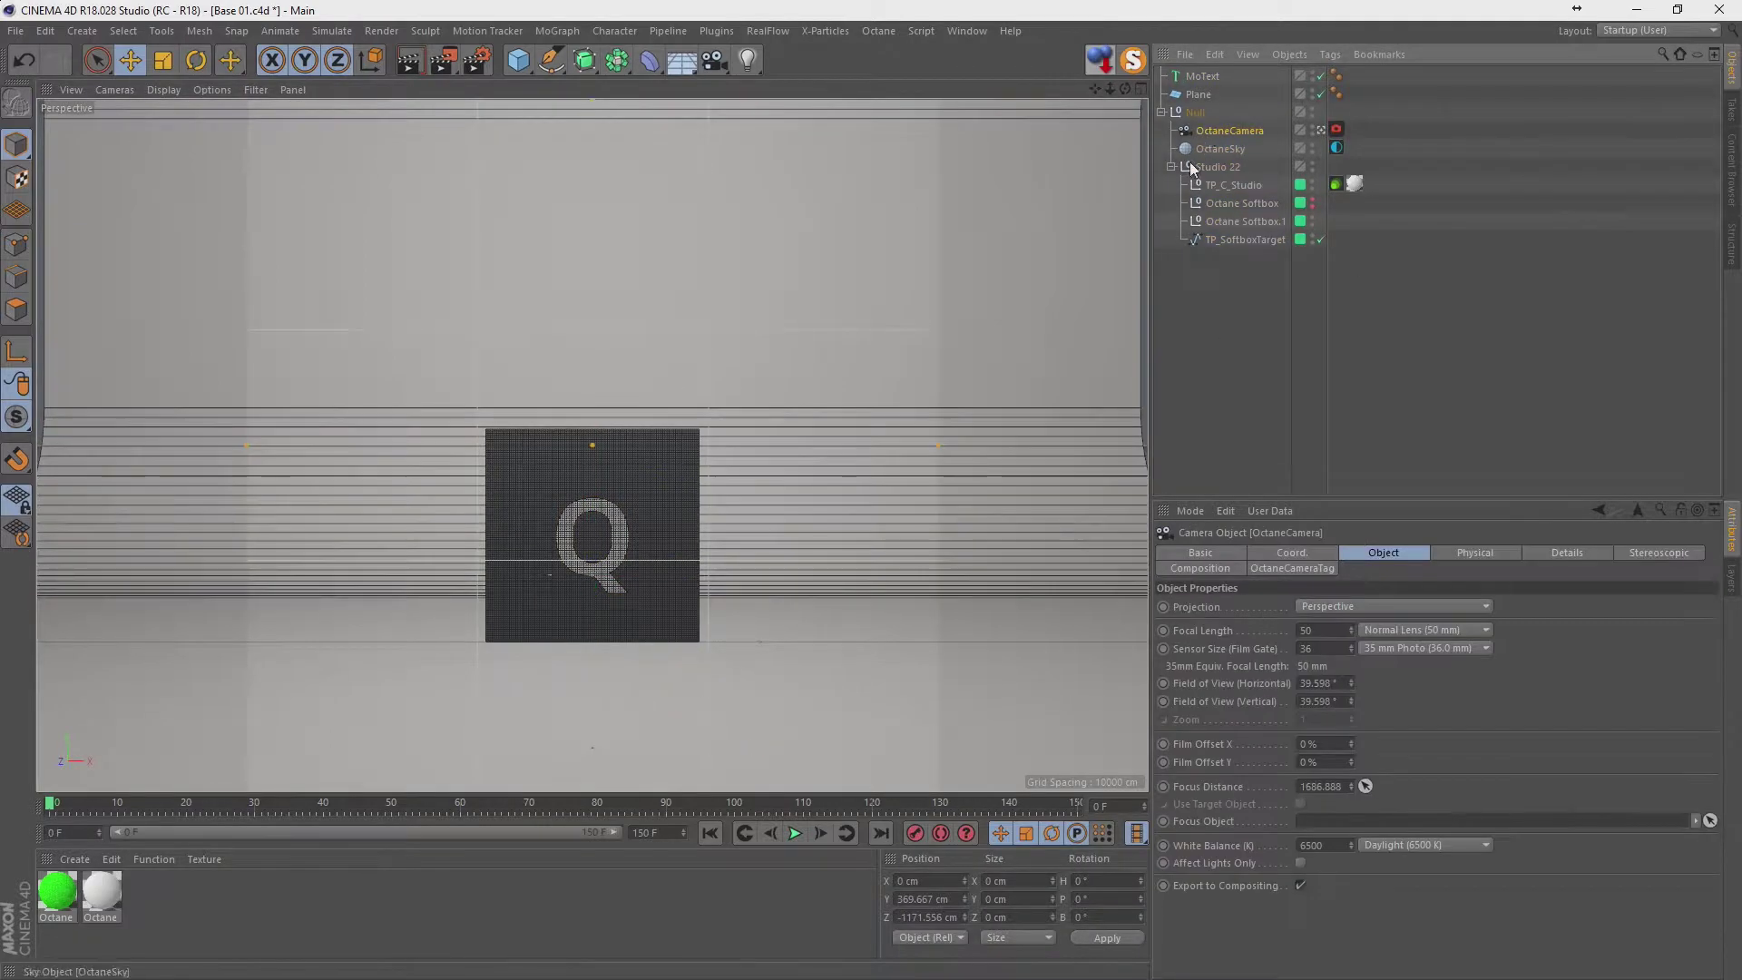
pyautogui.click(1197, 94)
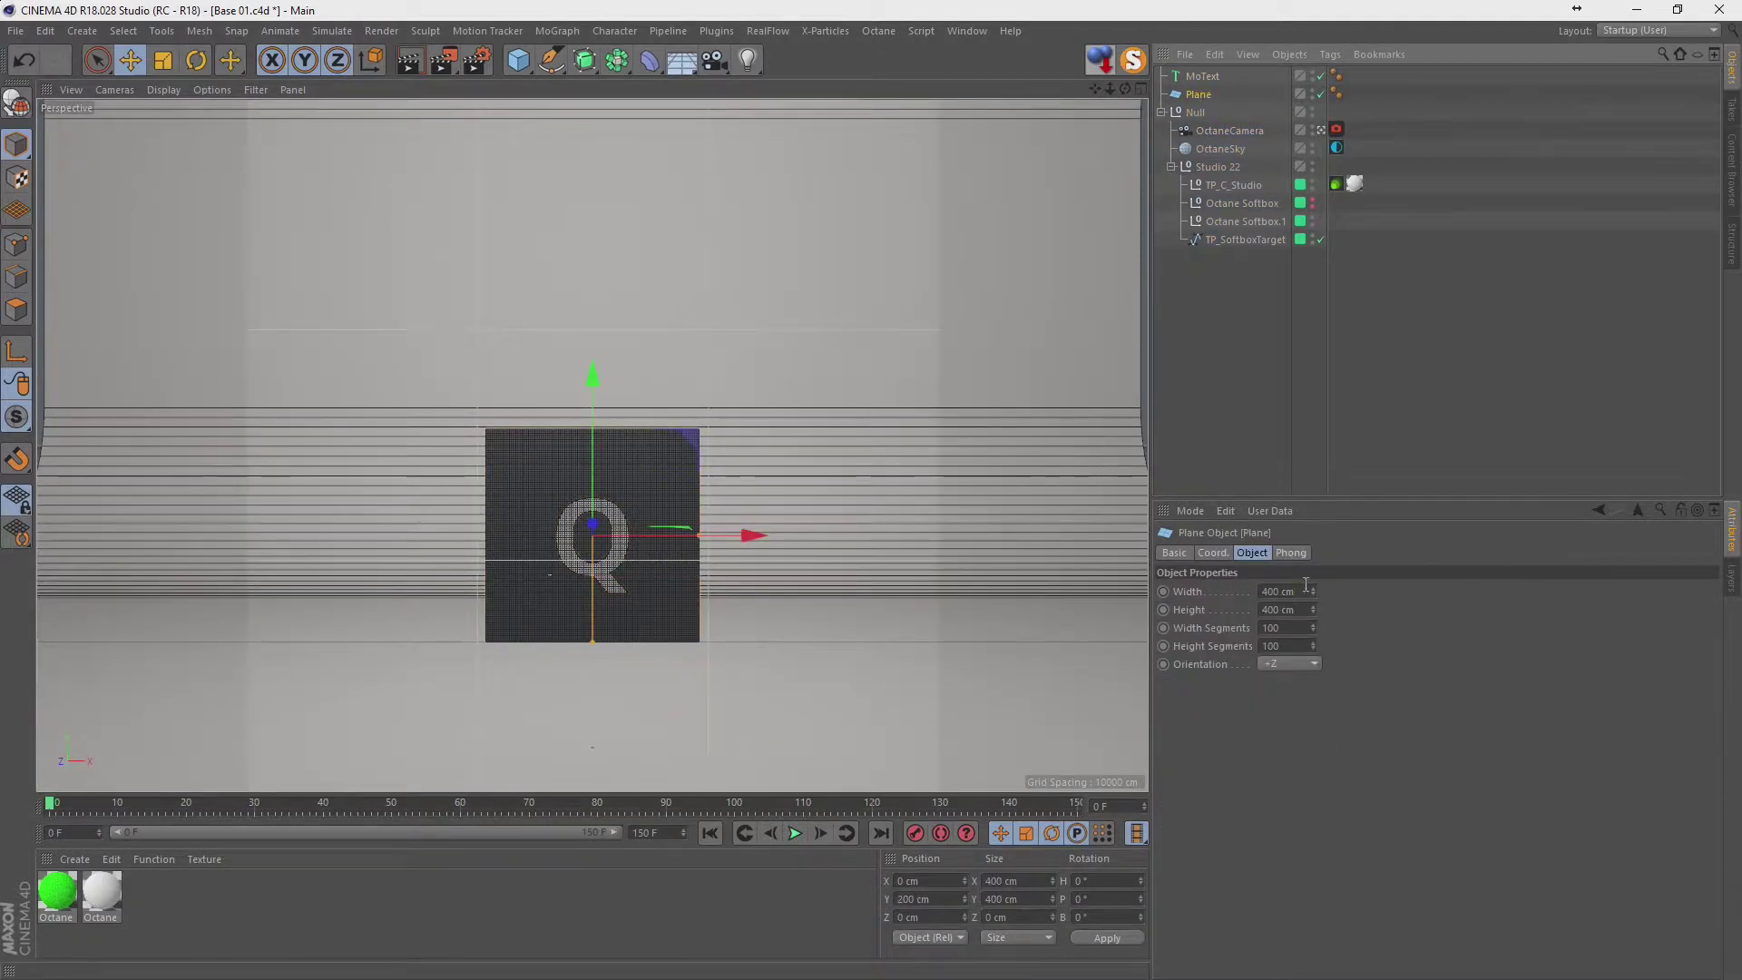
pyautogui.write('1000')
pyautogui.press('Tab')
pyautogui.write('1000')
pyautogui.press('Return')
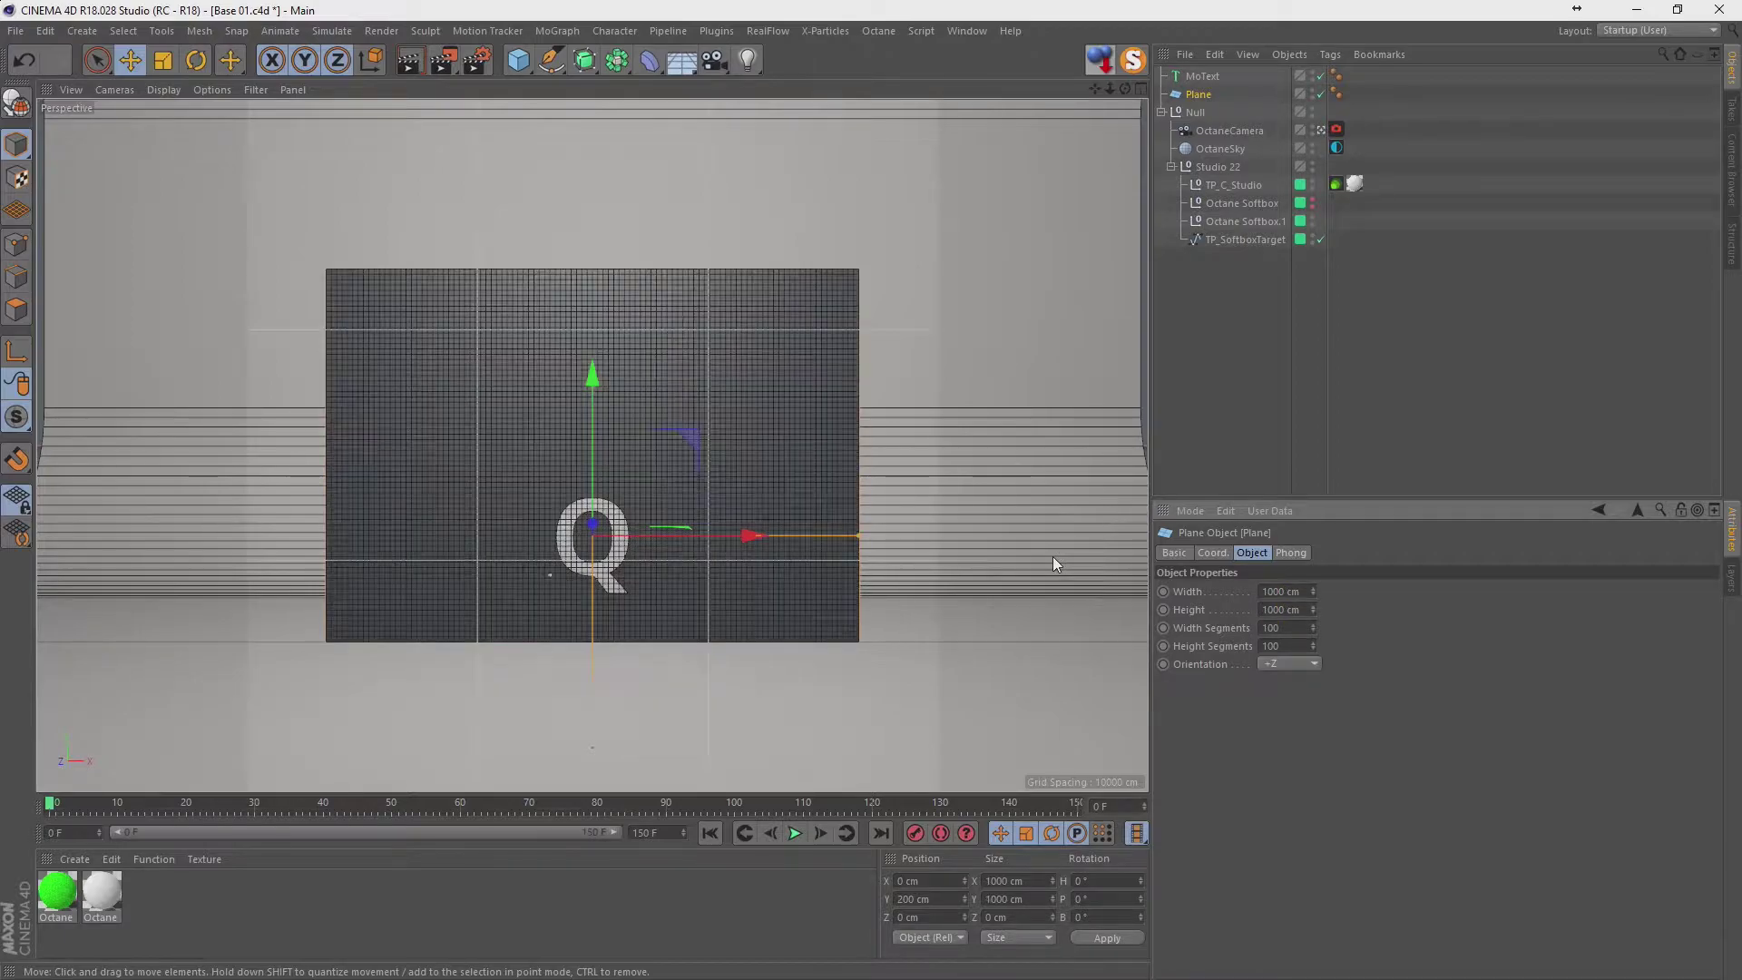
pyautogui.moveTo(568, 375); pyautogui.dragTo(787, 111)
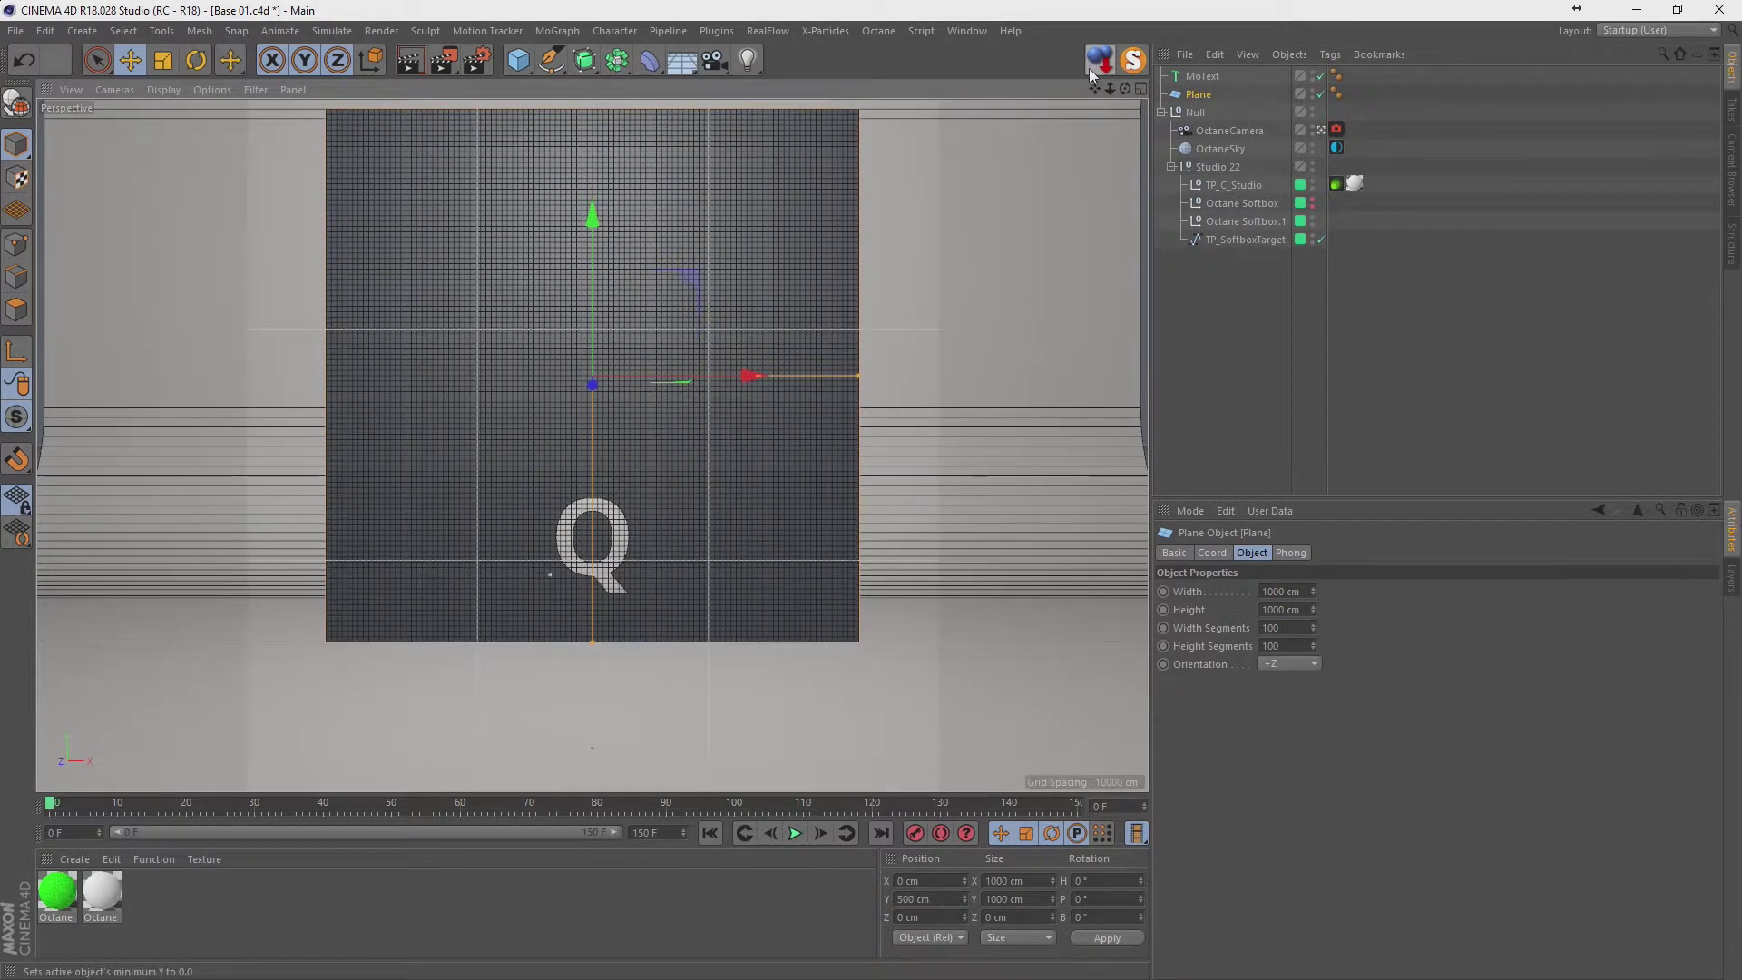
pyautogui.click(1202, 77)
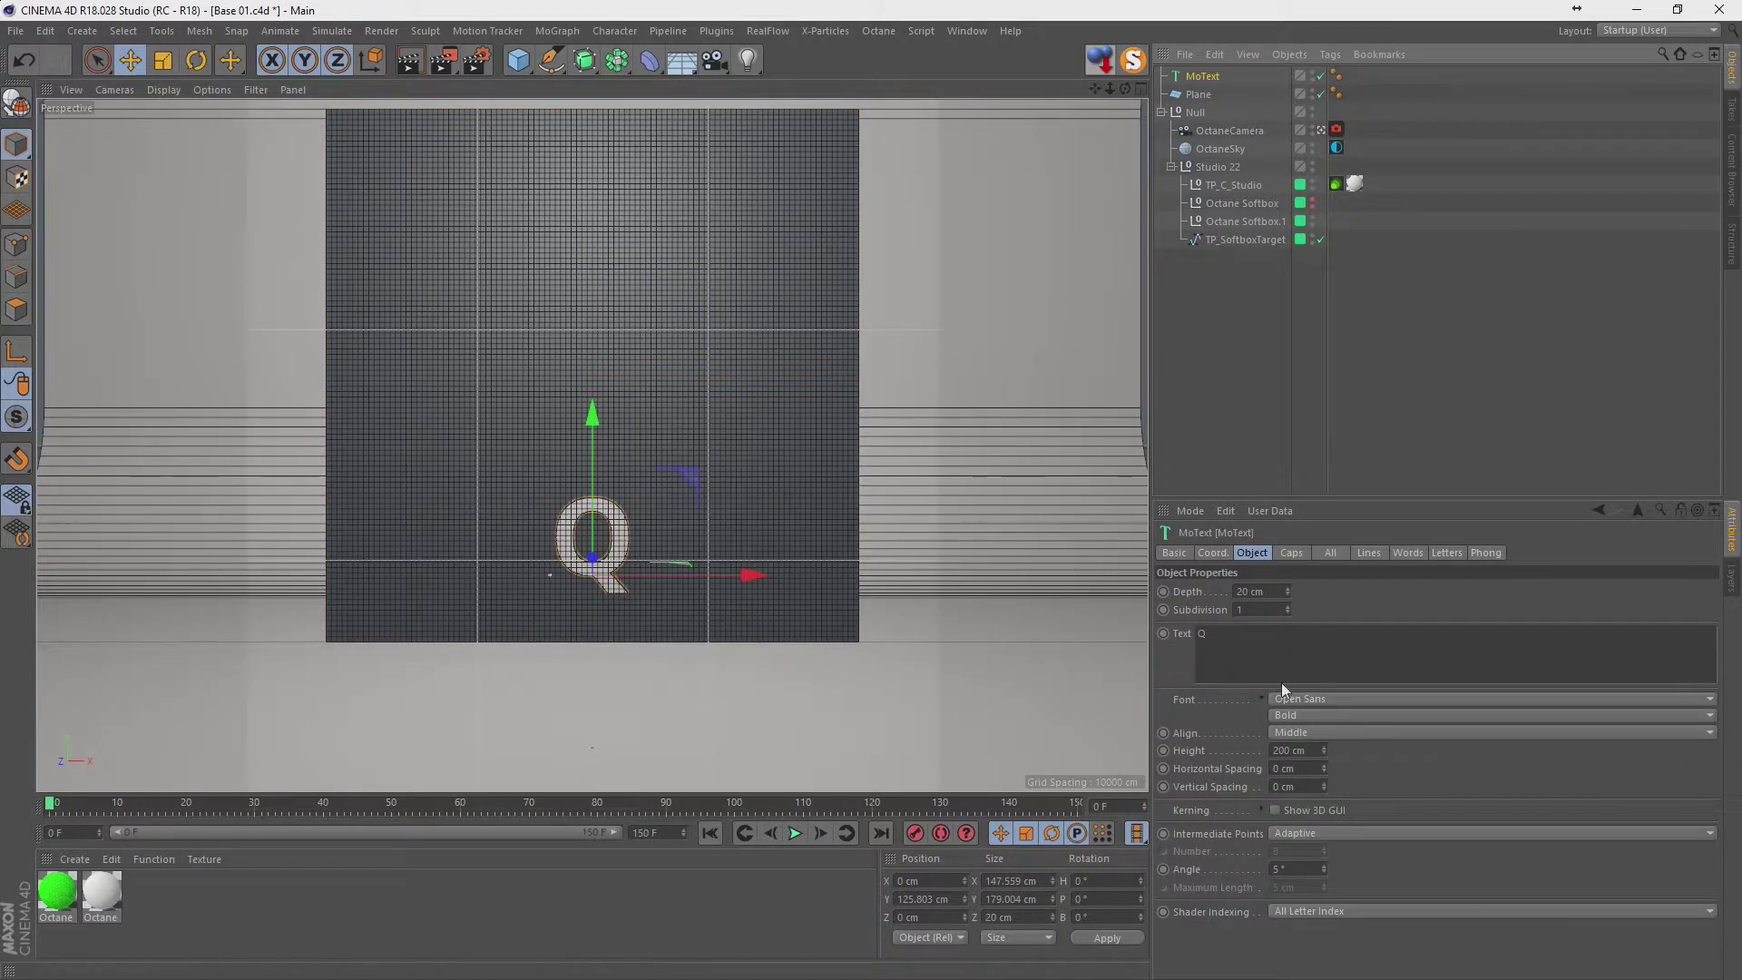
# Set the Q's text height to 400, then 500 cm, and centre it on the plane.
pyautogui.click(1290, 750)
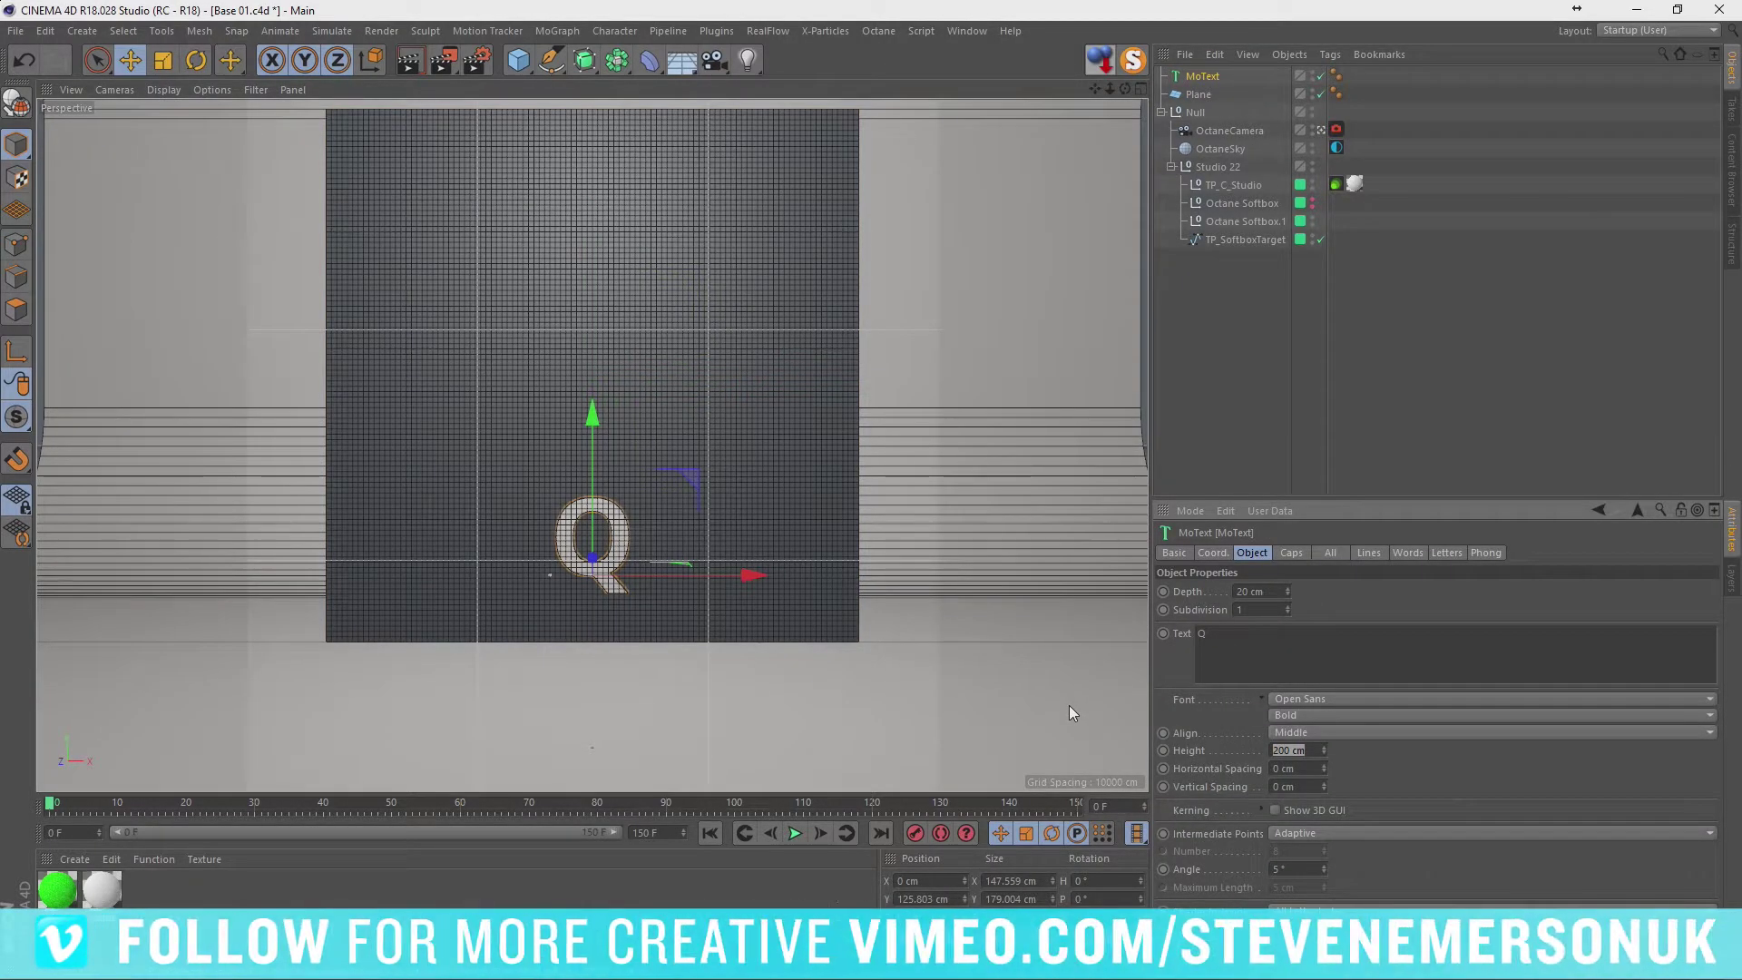
pyautogui.write('400')
pyautogui.press('Return')
pyautogui.moveTo(591, 472); pyautogui.dragTo(591, 338)
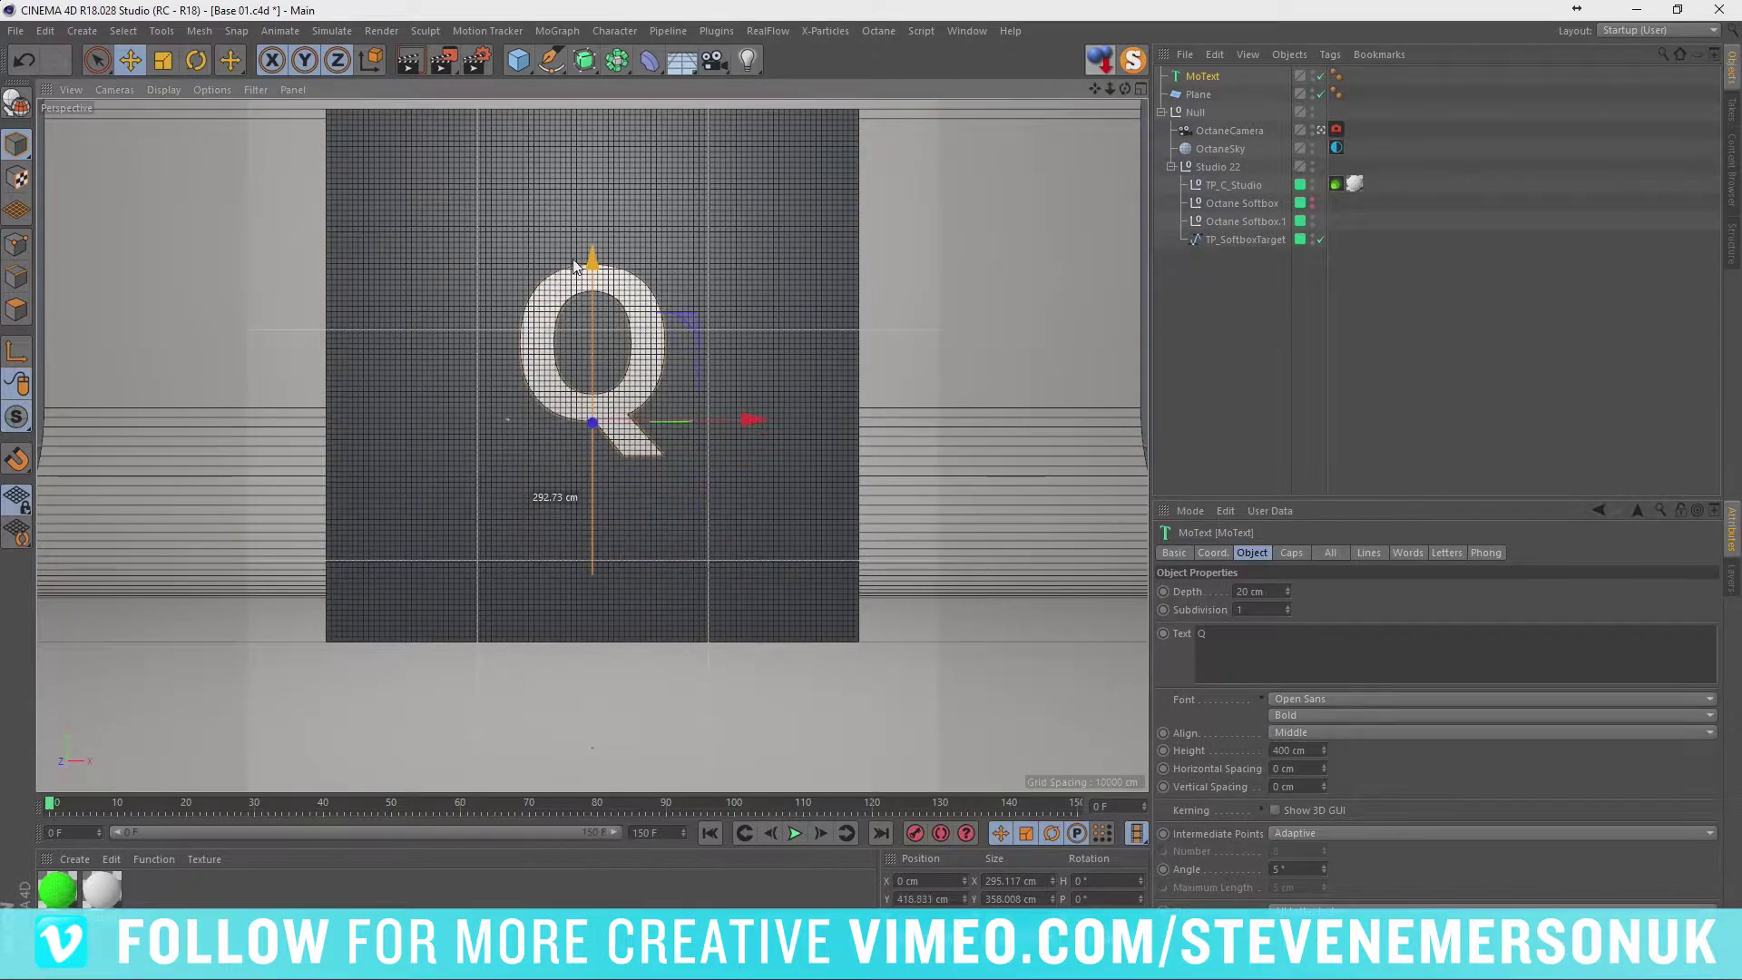
pyautogui.click(1293, 750)
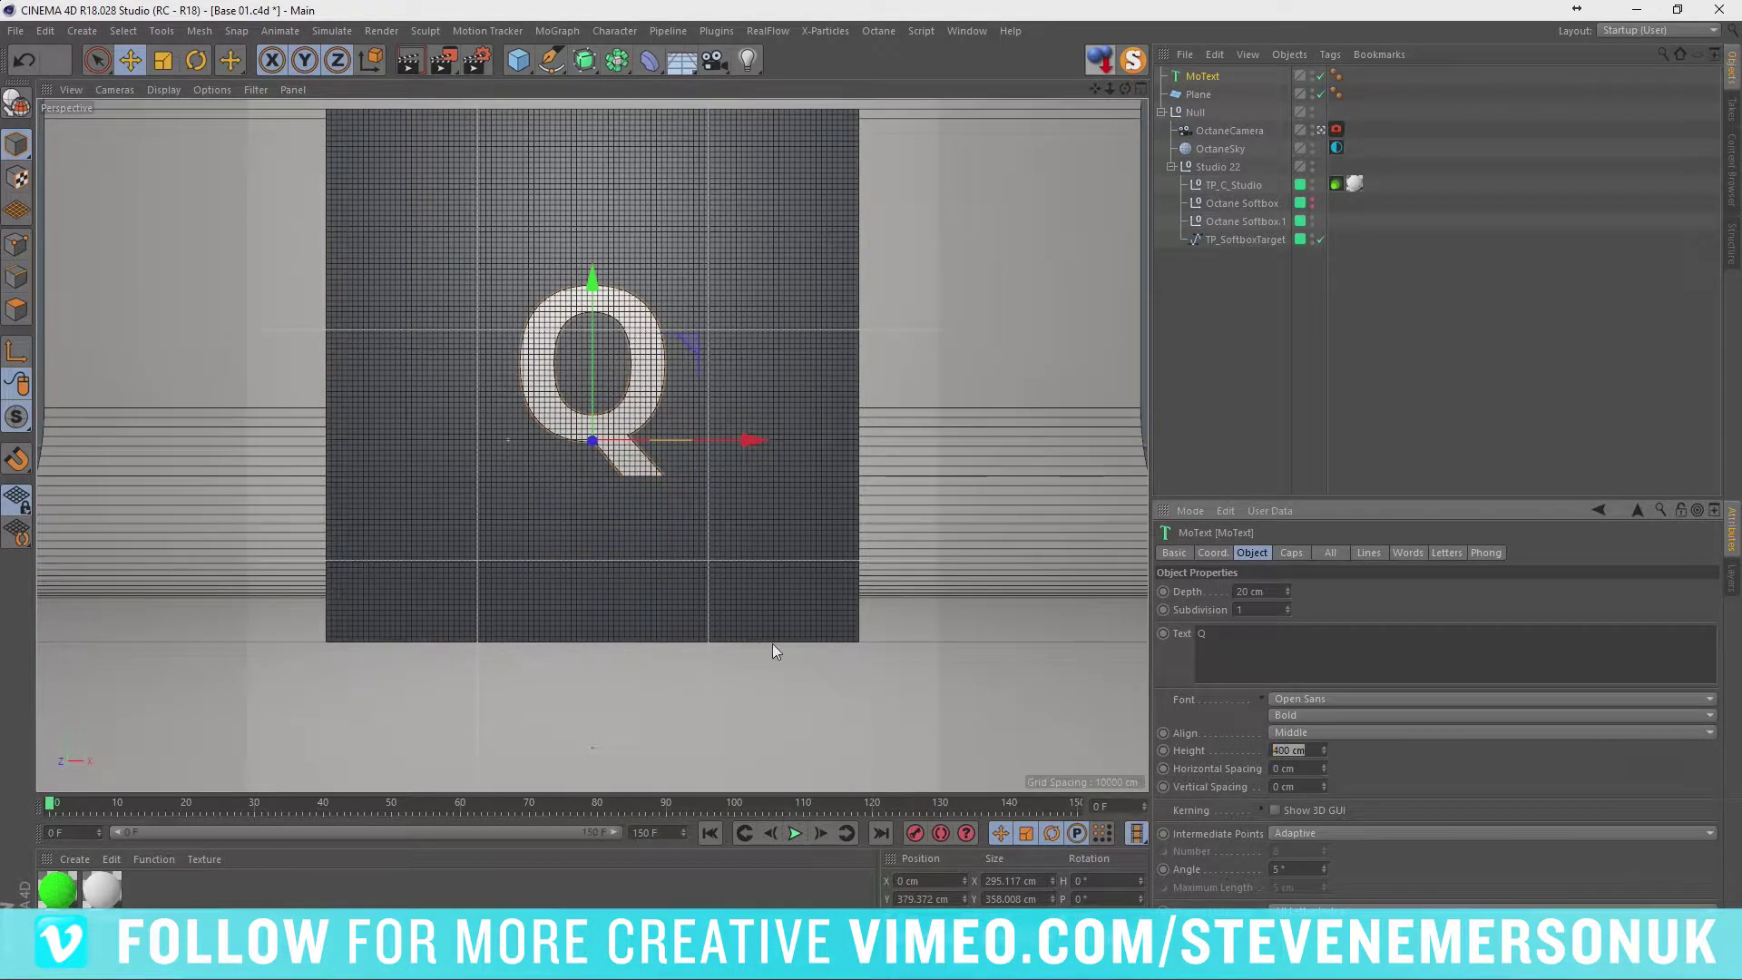
pyautogui.write('500')
pyautogui.press('Return')
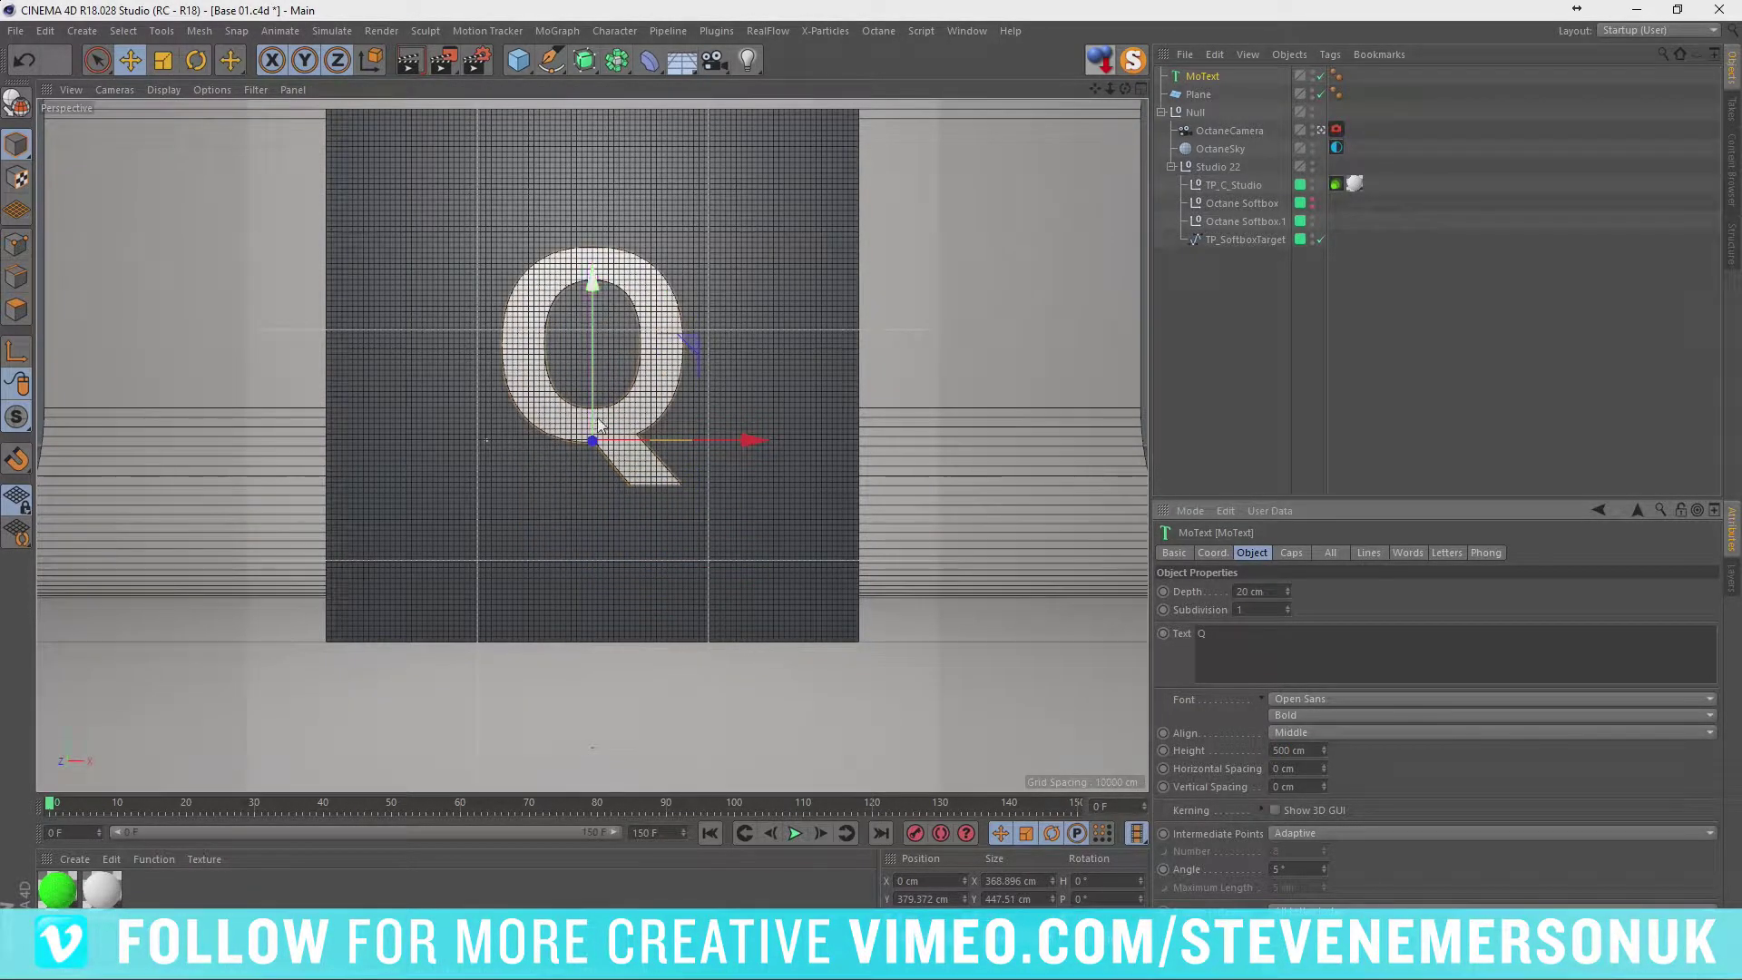
pyautogui.moveTo(596, 351)
pyautogui.mouseDown()
pyautogui.moveTo(596, 372)
pyautogui.moveTo(605, 355)
pyautogui.mouseUp()
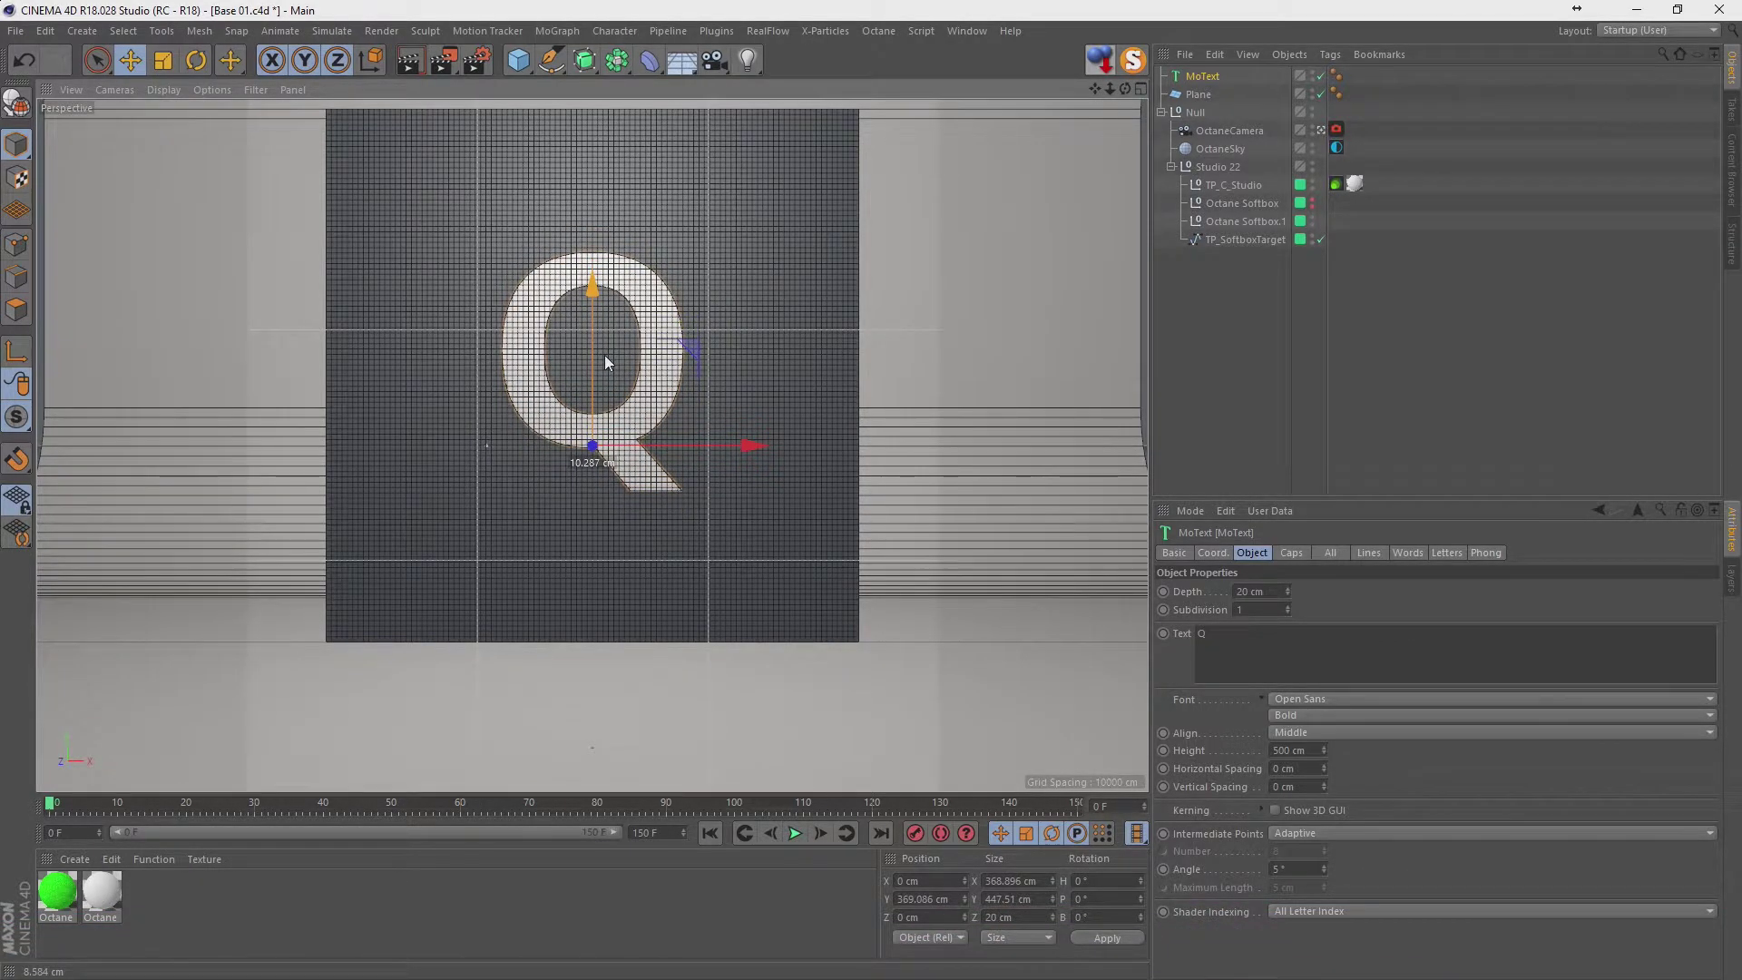
pyautogui.click(1247, 130)
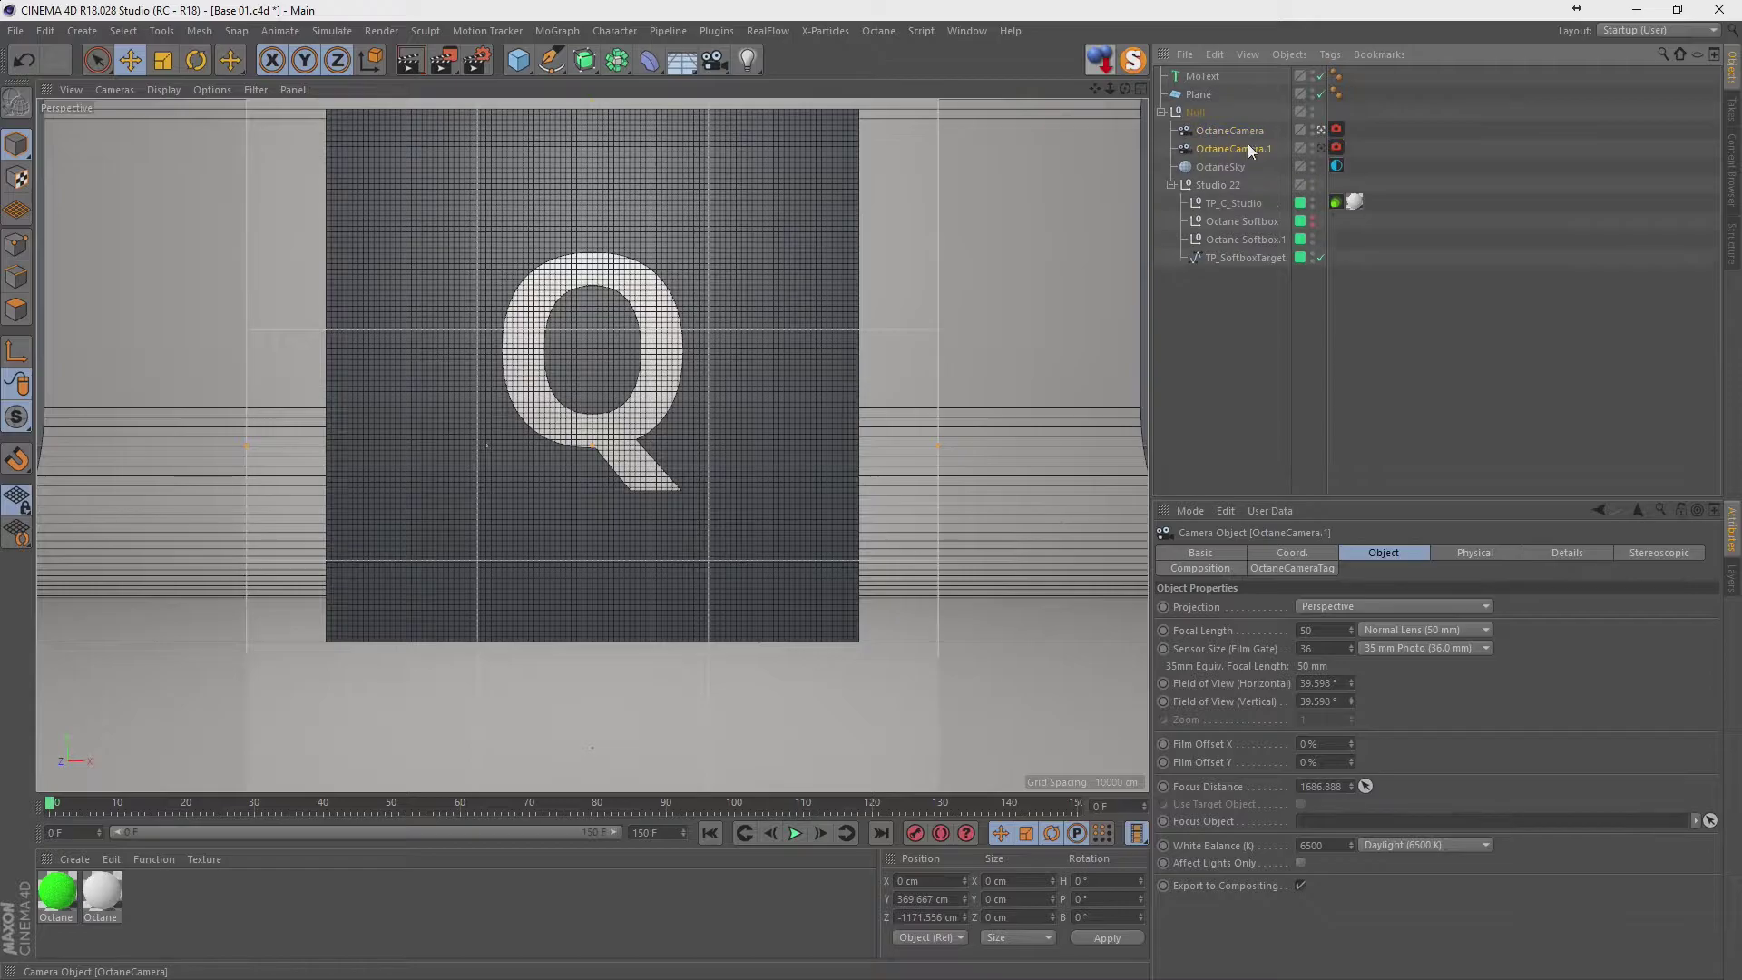
# Duplicate the Octane camera and raise the copy's Y position to about 480 cm.
pyautogui.hotkey('ctrl', 'c')
pyautogui.hotkey('ctrl', 'v')
pyautogui.moveTo(1109, 88)
pyautogui.mouseDown()
pyautogui.moveTo(1207, 91)
pyautogui.moveTo(1111, 94)
pyautogui.mouseUp()
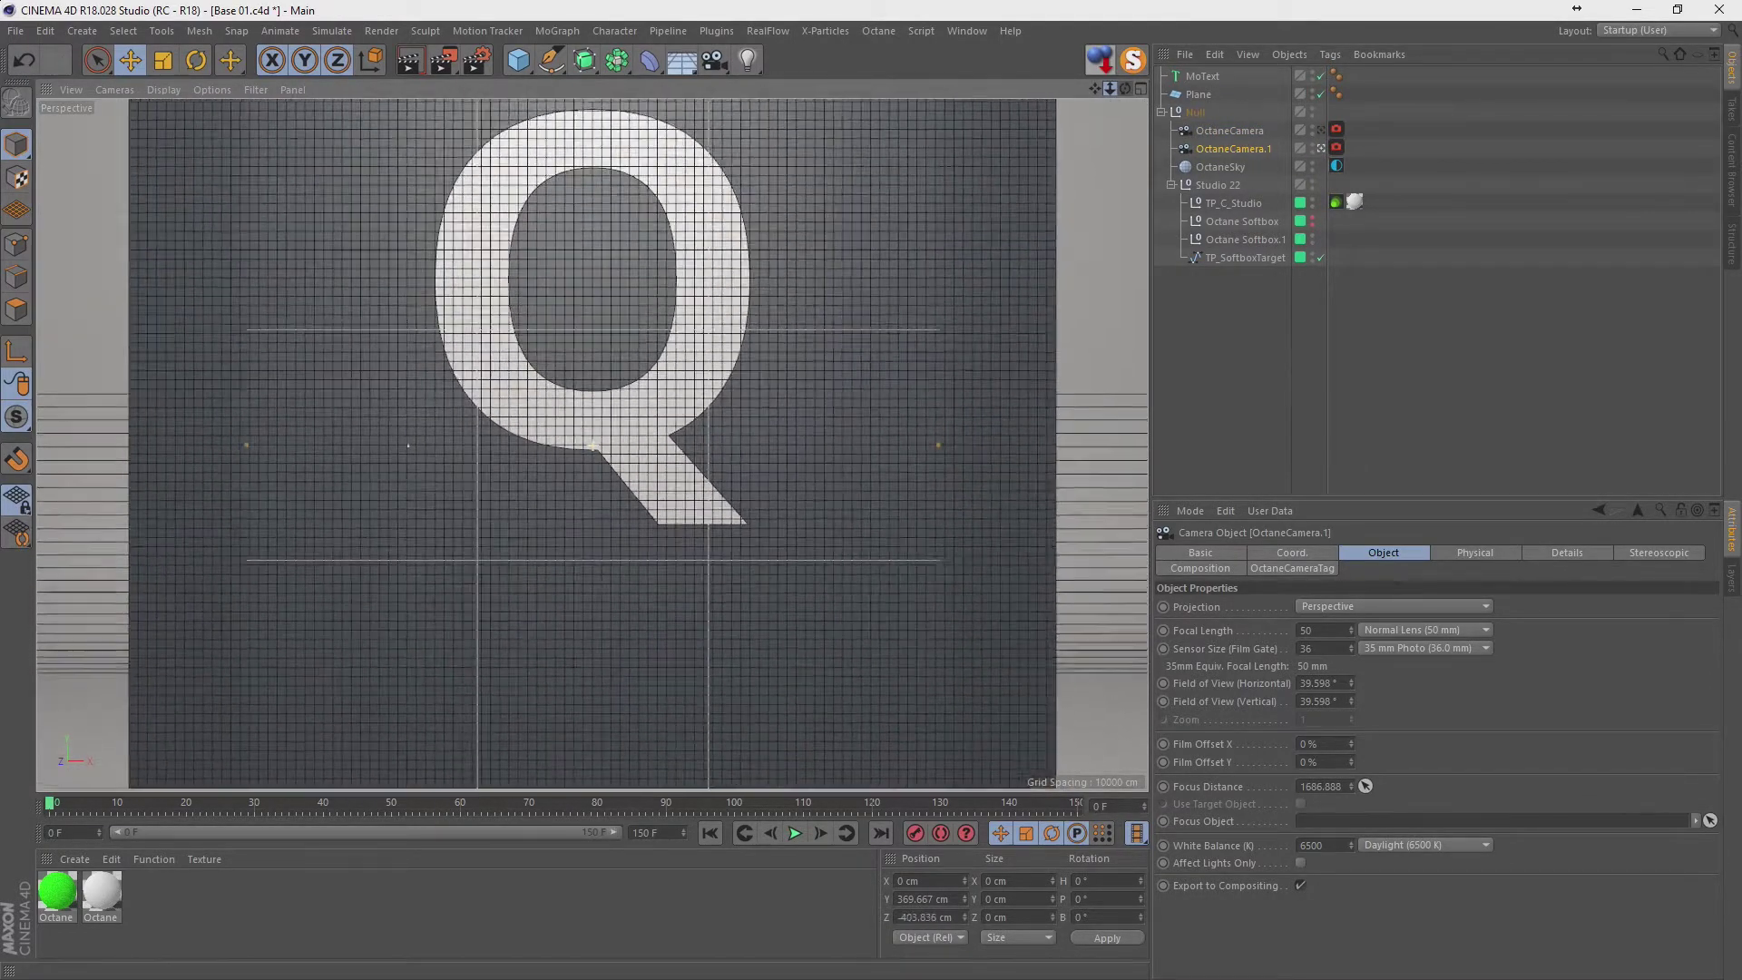
pyautogui.click(1292, 552)
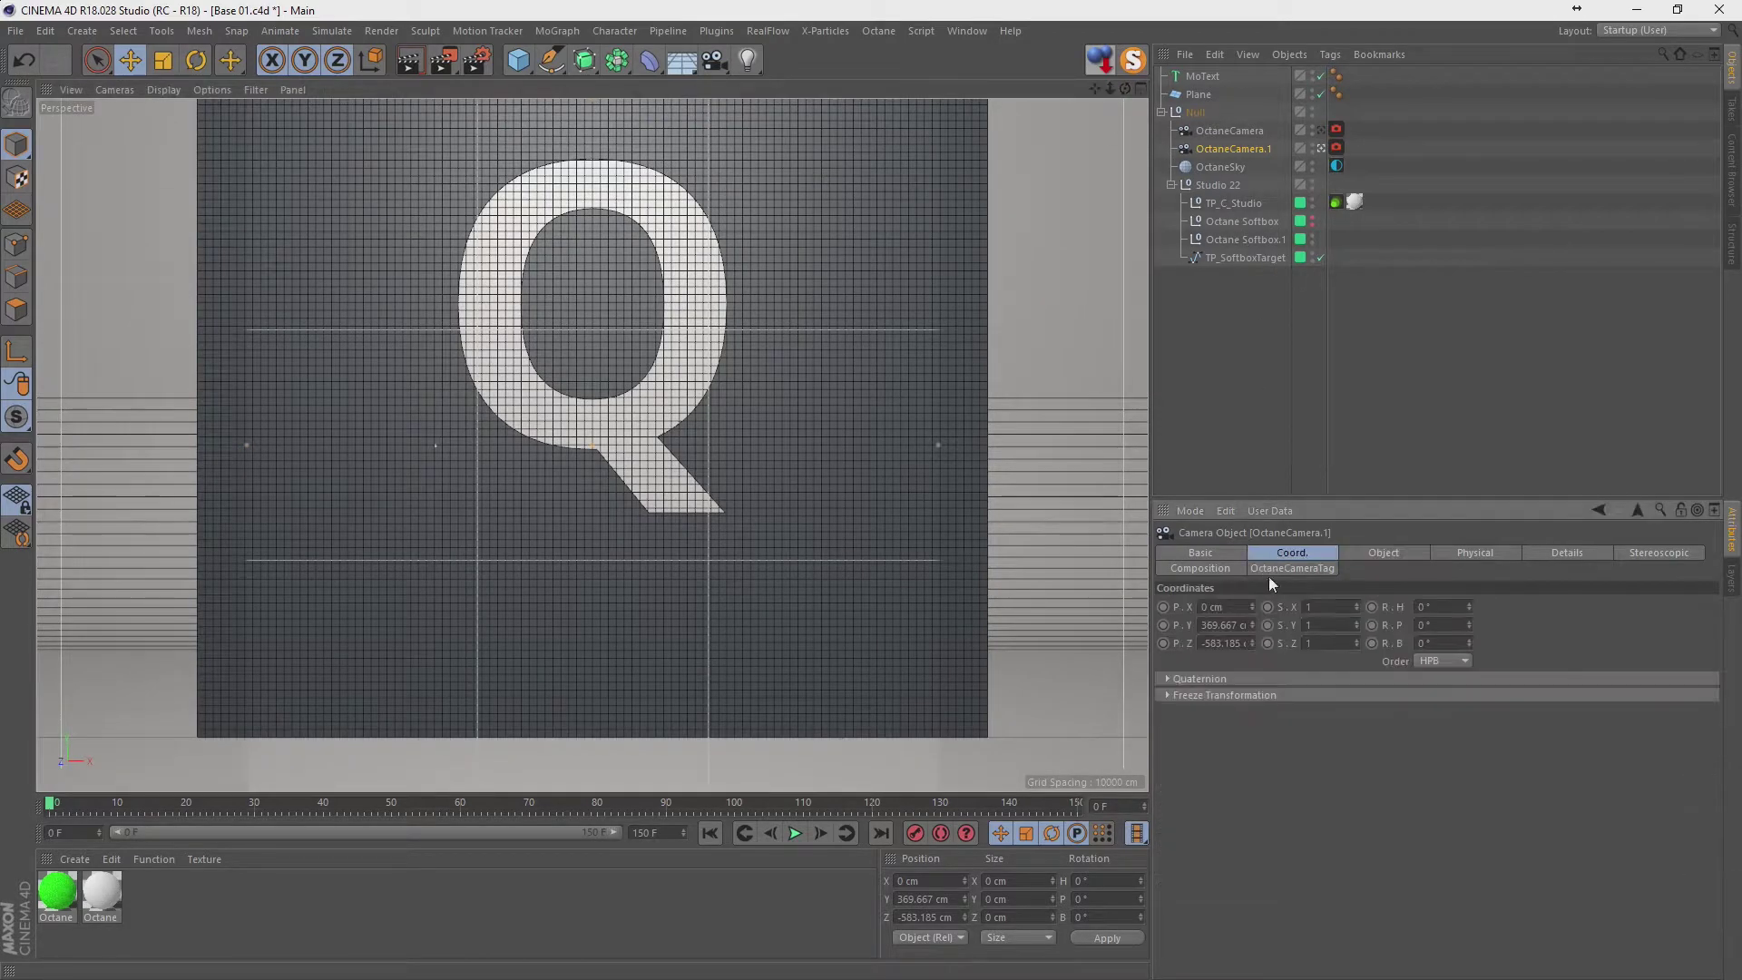
pyautogui.moveTo(1252, 625)
pyautogui.mouseDown()
pyautogui.moveTo(1252, 599)
pyautogui.moveTo(1250, 626)
pyautogui.mouseUp()
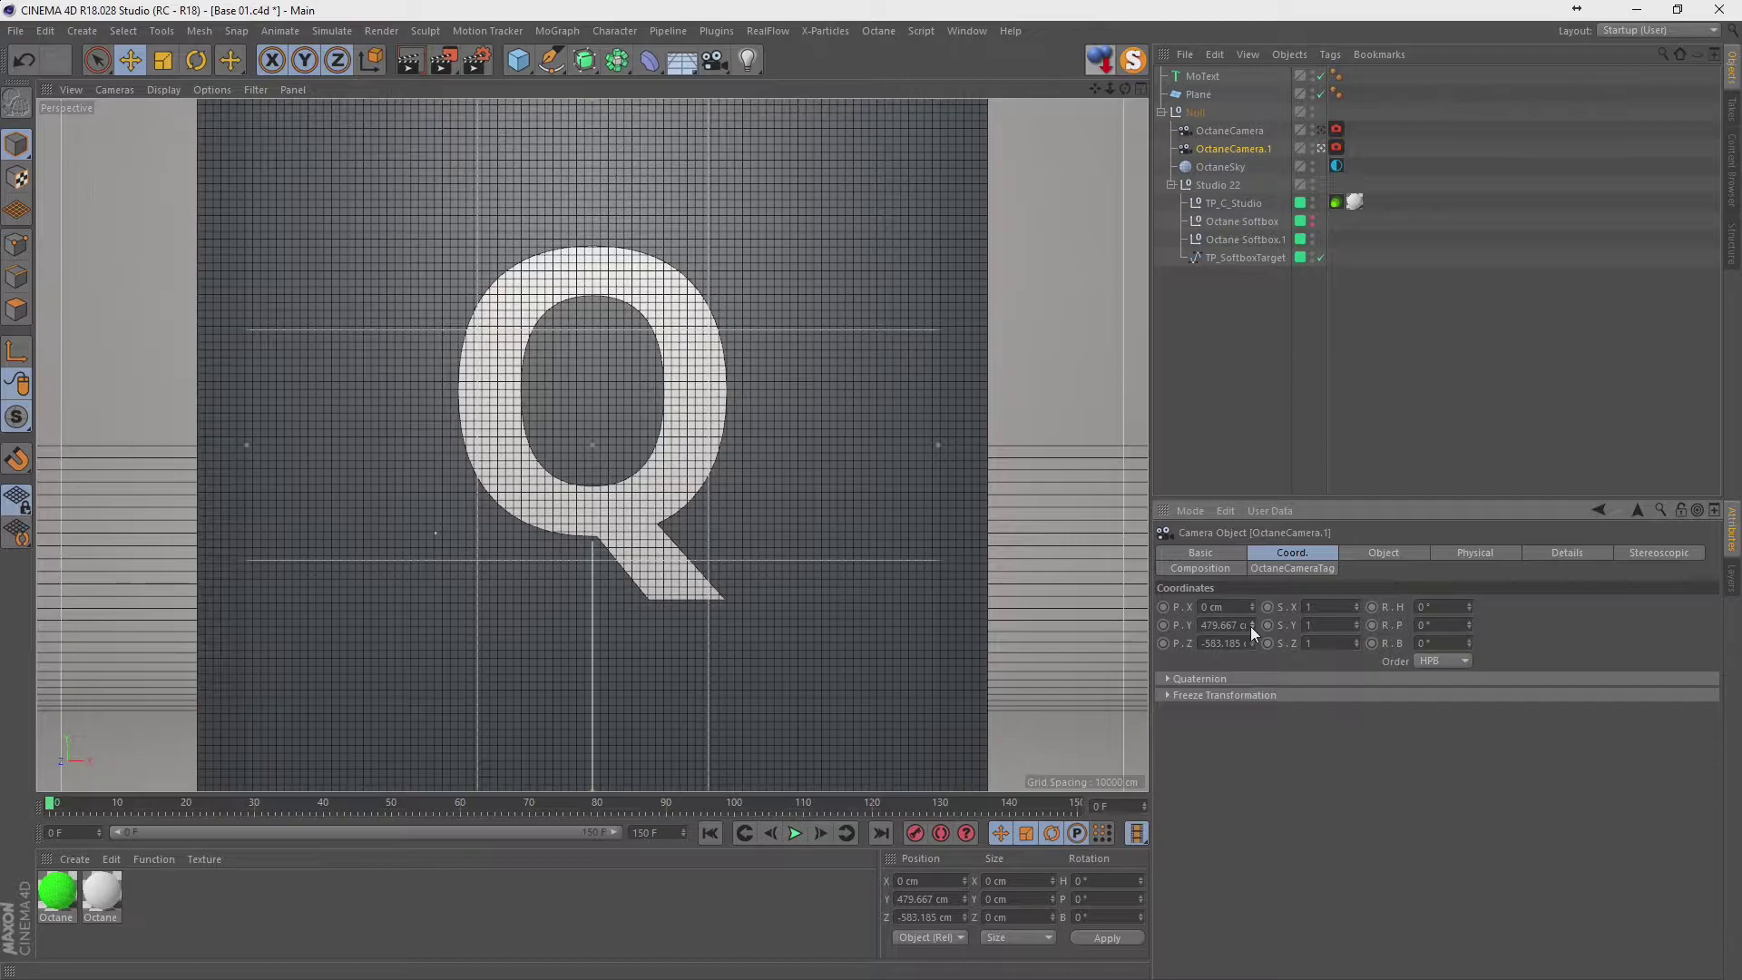
pyautogui.moveTo(1250, 626)
pyautogui.mouseDown()
pyautogui.moveTo(1250, 598)
pyautogui.moveTo(1250, 640)
pyautogui.mouseUp()
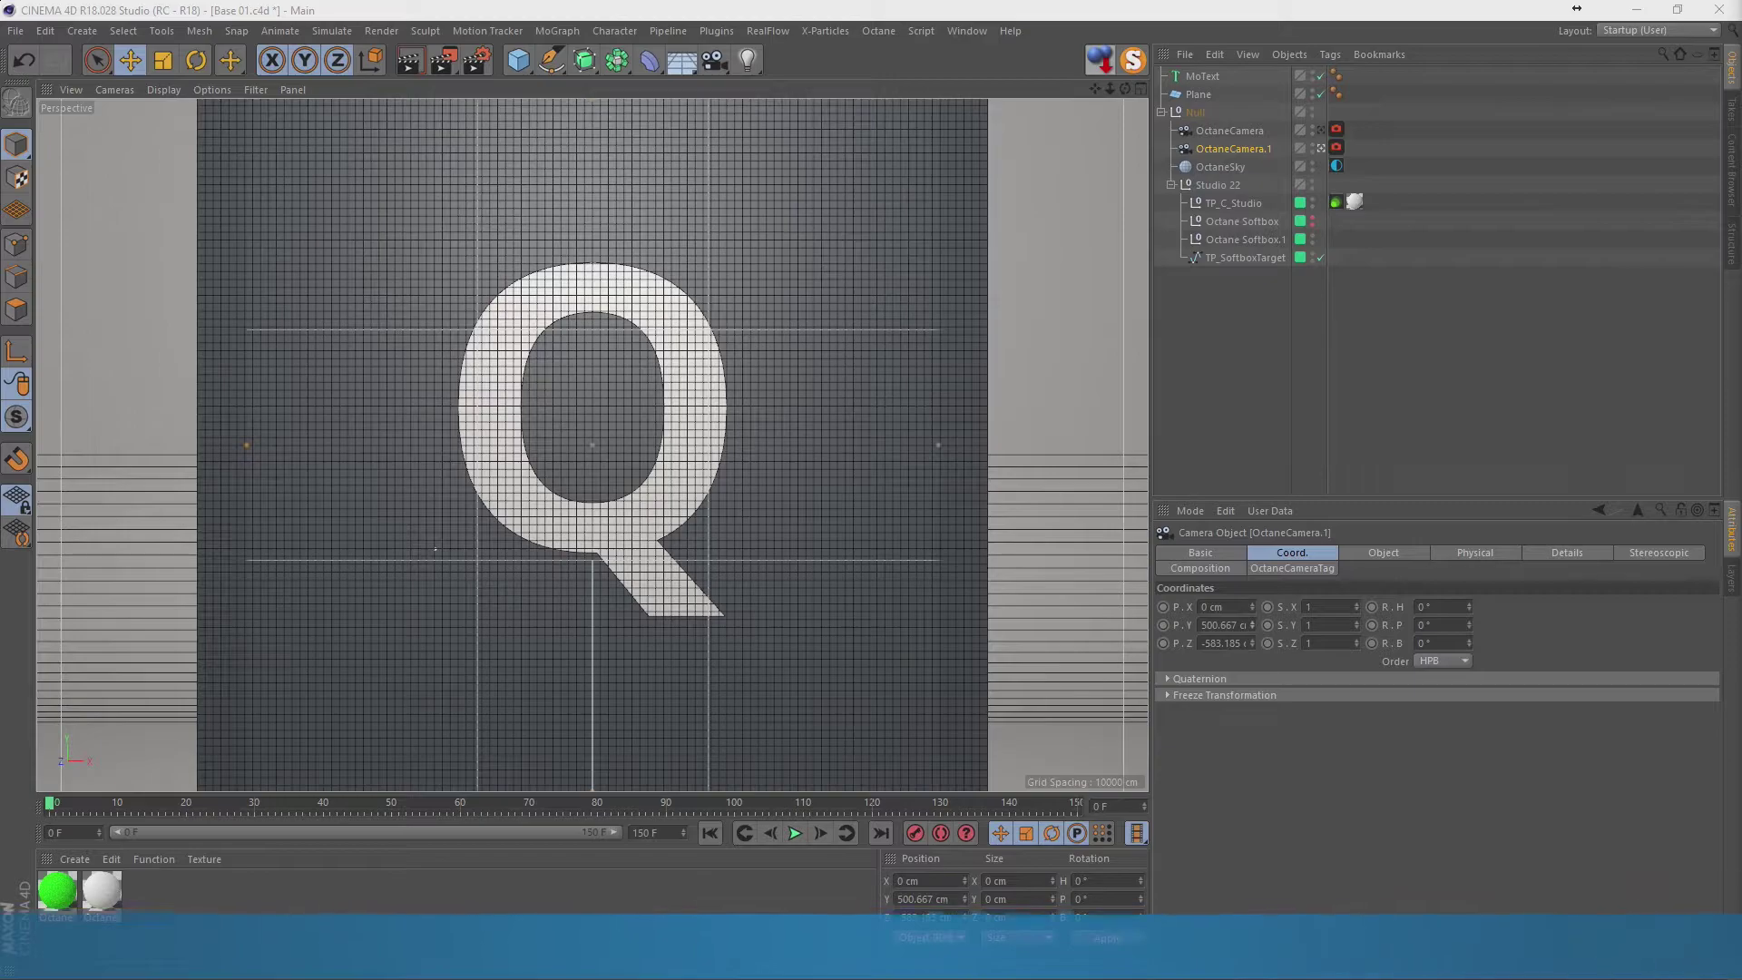
# Make the Q about 101 cm deep at Z −9 cm, then select it with the plane.
pyautogui.click(619, 467)
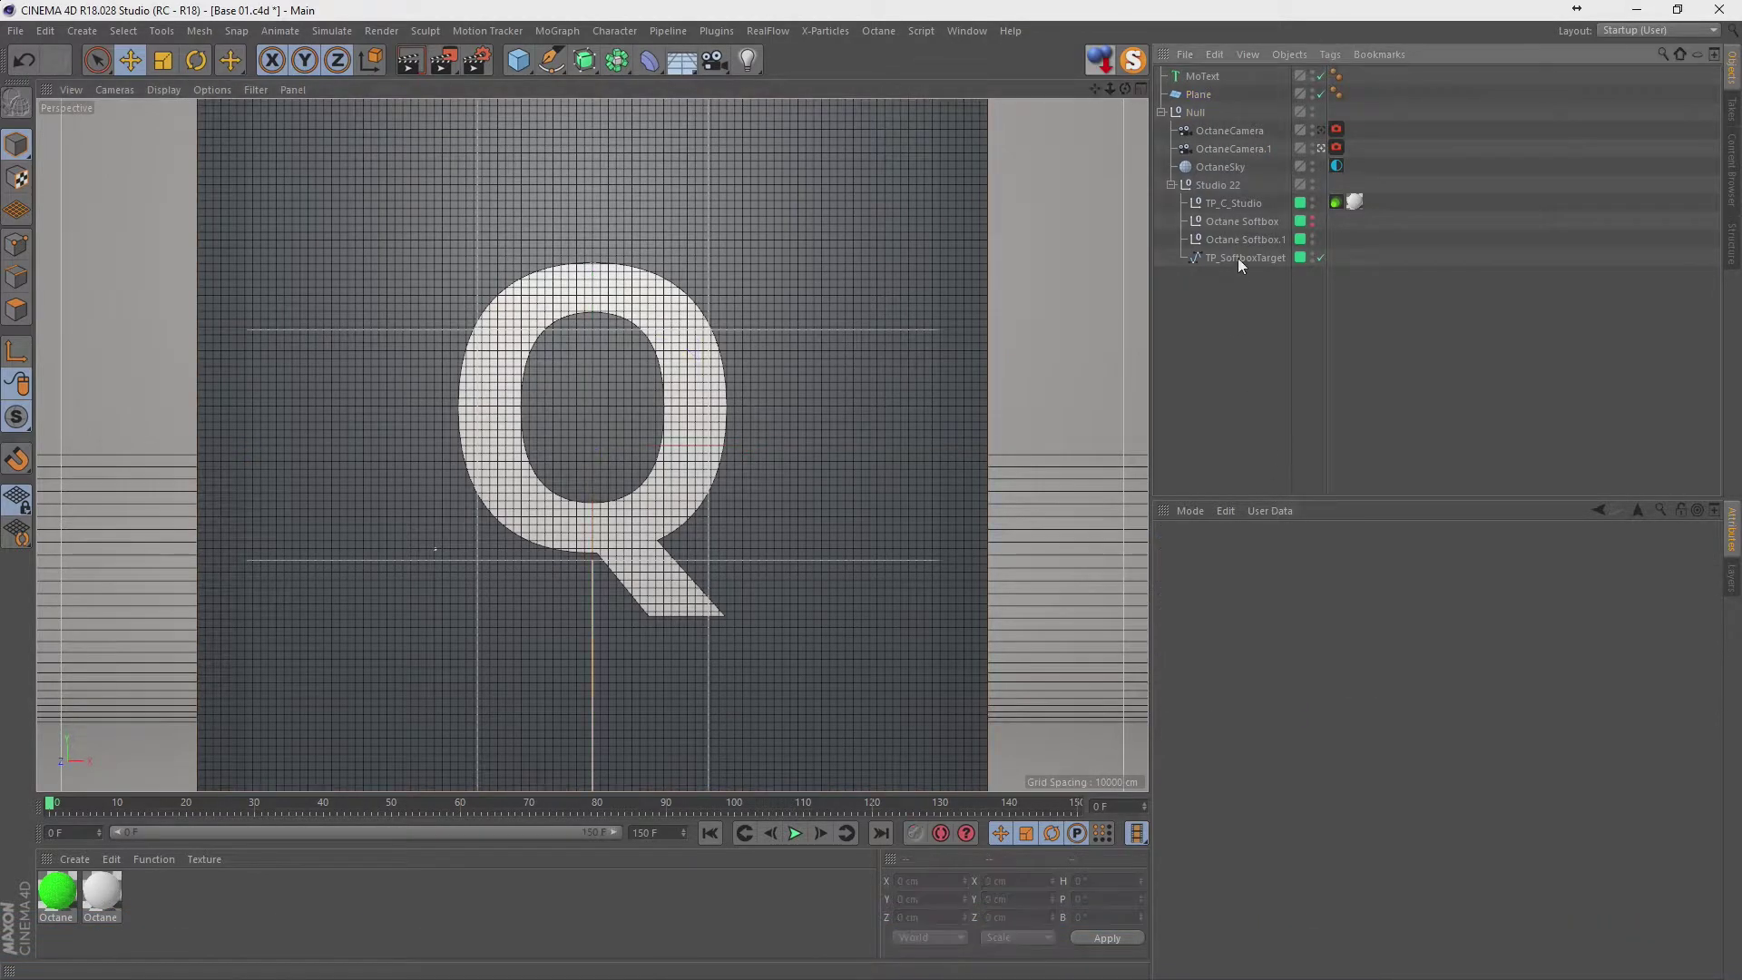
pyautogui.click(1202, 76)
pyautogui.click(1253, 553)
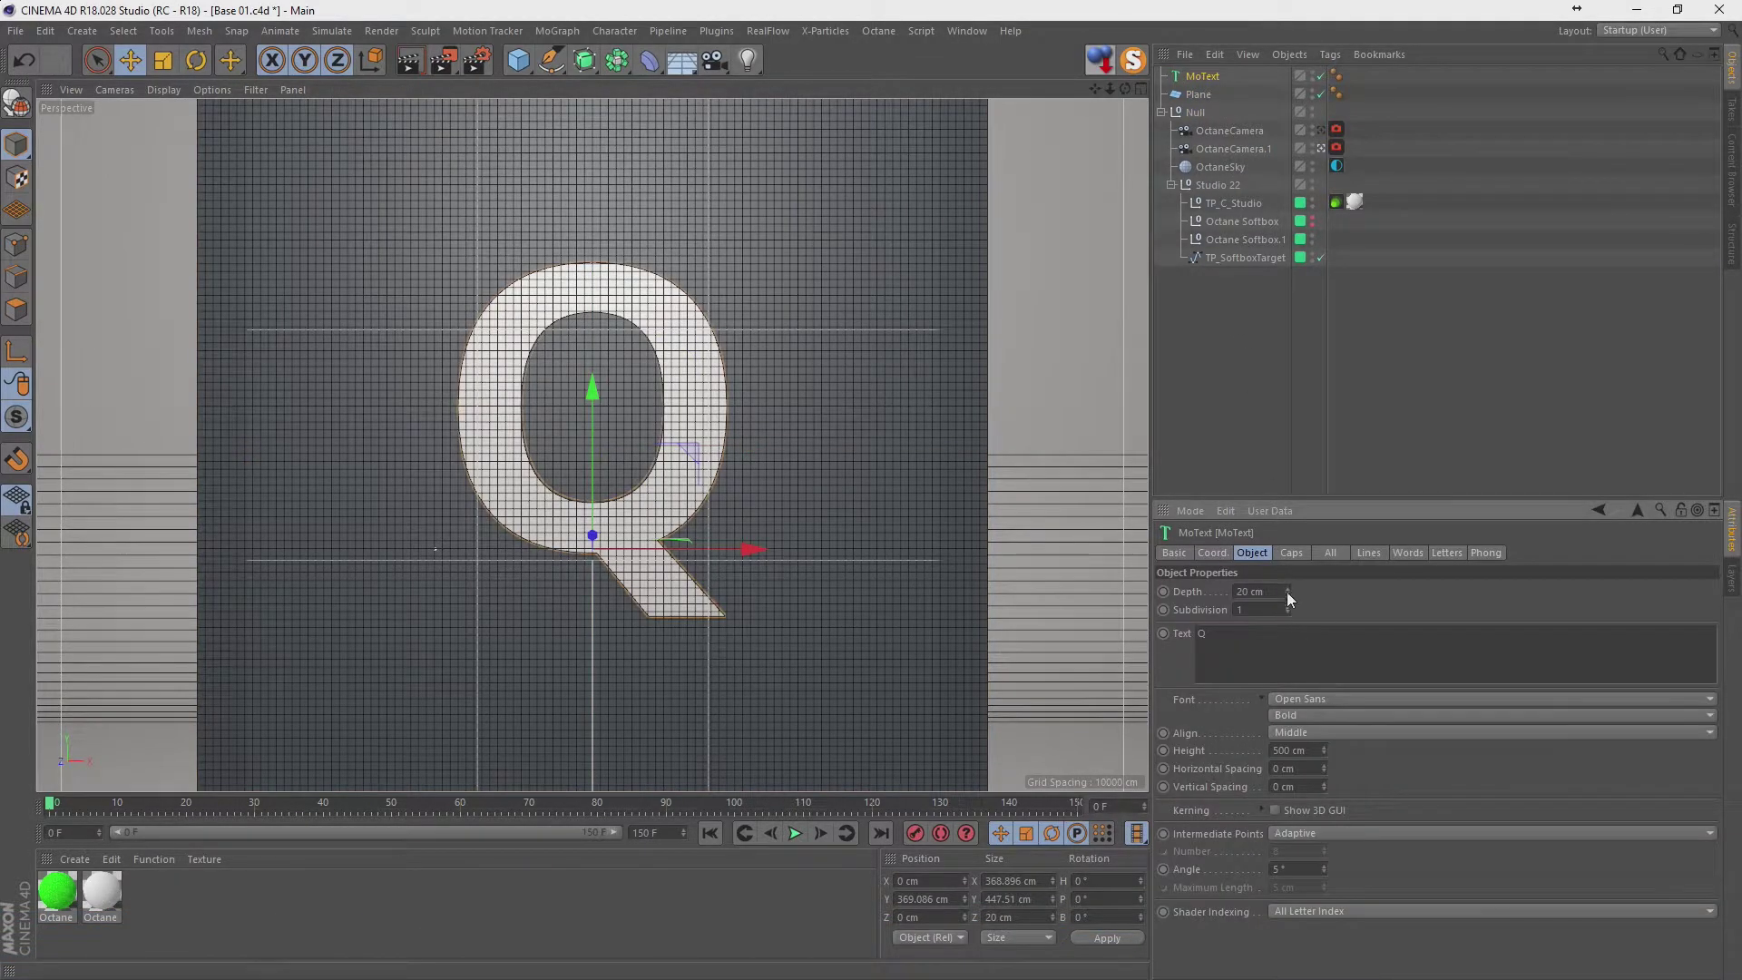
pyautogui.hotkey('ctrl', 'z')
pyautogui.click(1212, 553)
pyautogui.moveTo(1252, 628); pyautogui.dragTo(1252, 637)
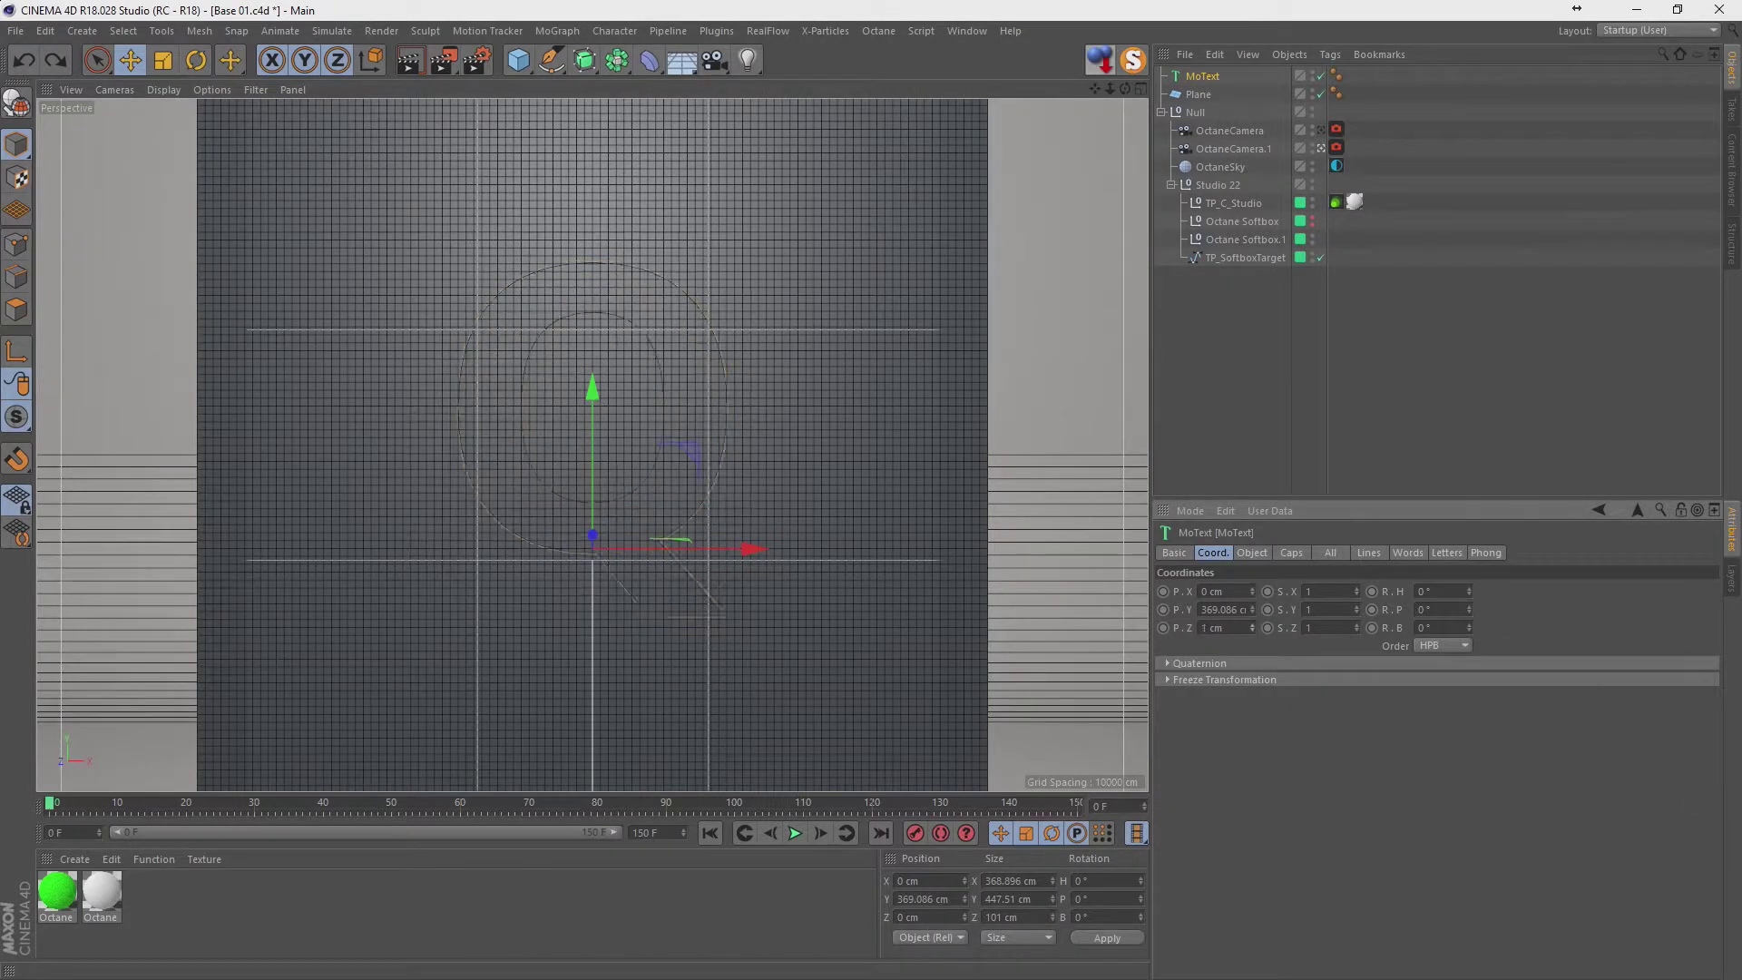
pyautogui.keyDown('ctrl'); pyautogui.click(1197, 94); pyautogui.keyUp('ctrl')
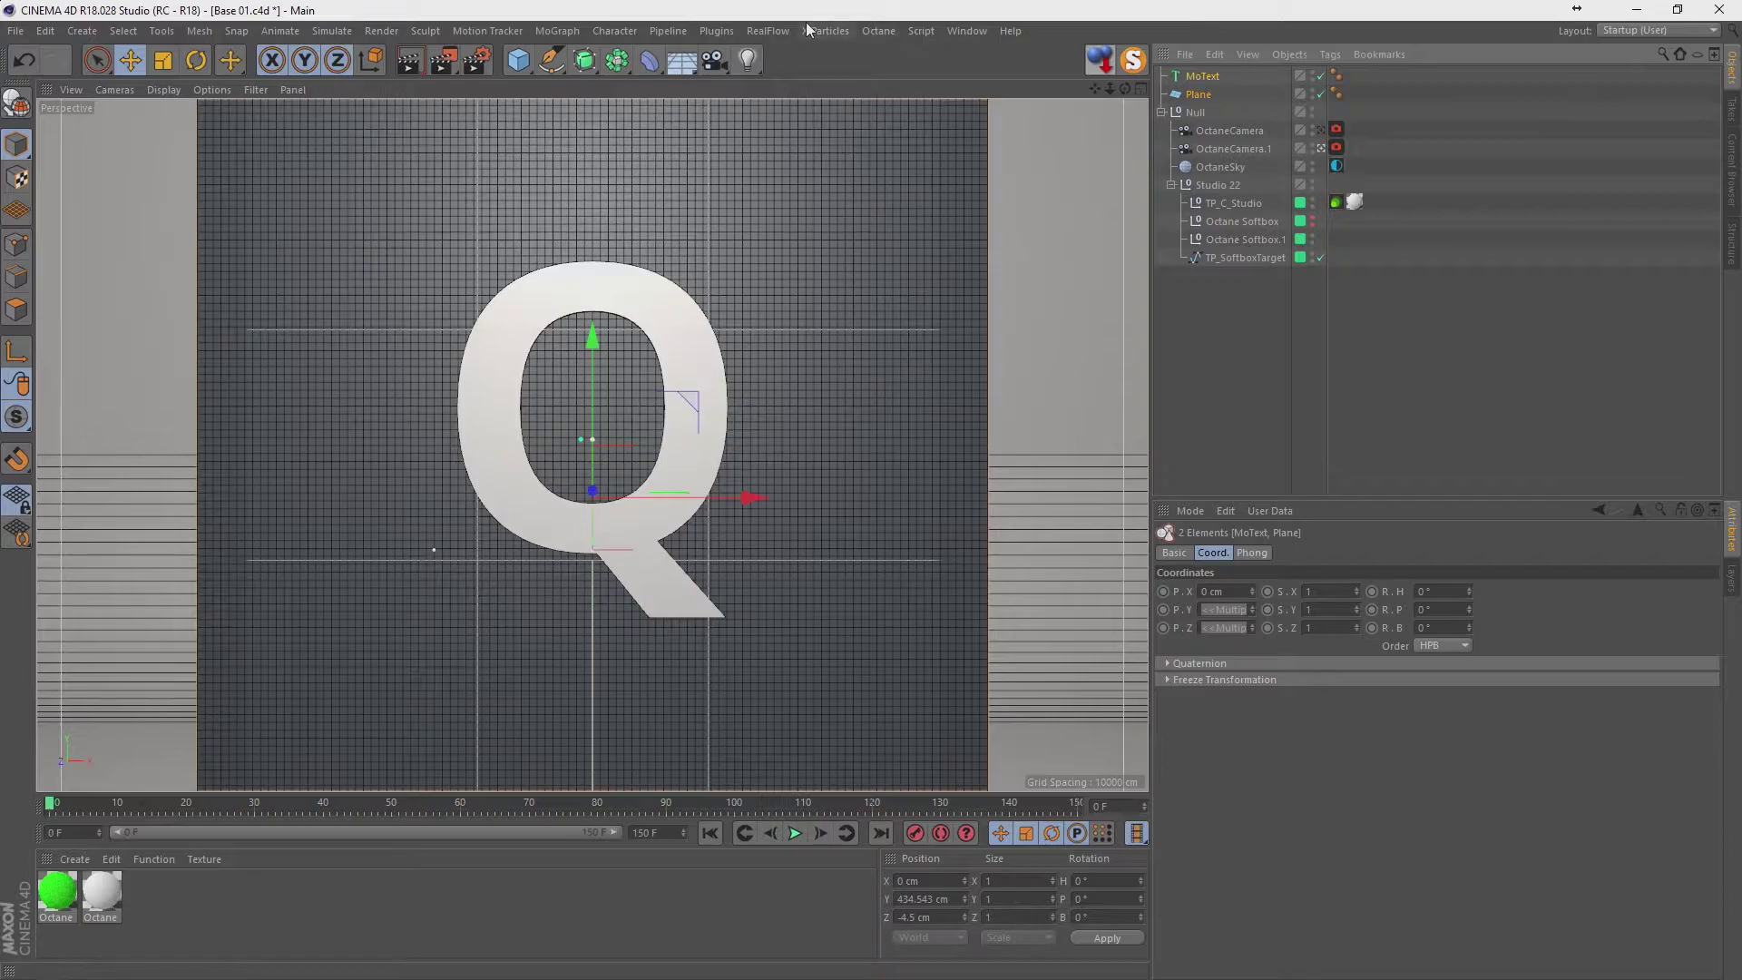
pyautogui.moveTo(585, 61); pyautogui.dragTo(947, 94)
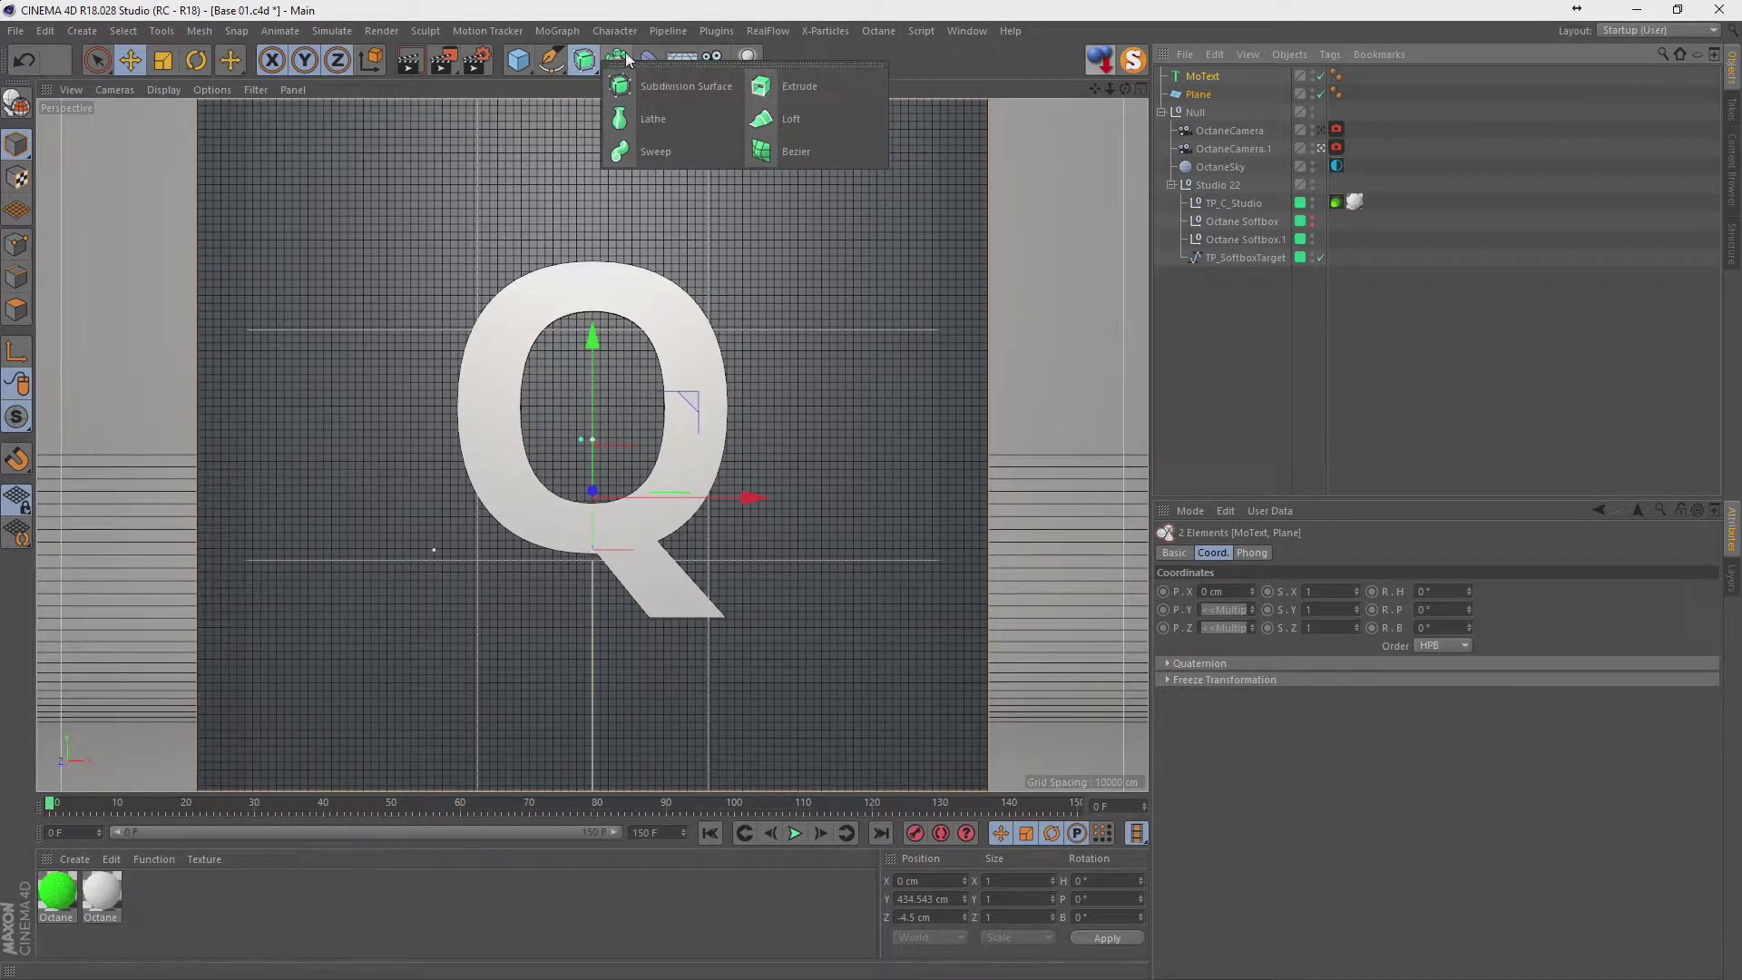
# Add a Boole object with the plane first and MoText second so the Q cuts it.
pyautogui.click(943, 87)
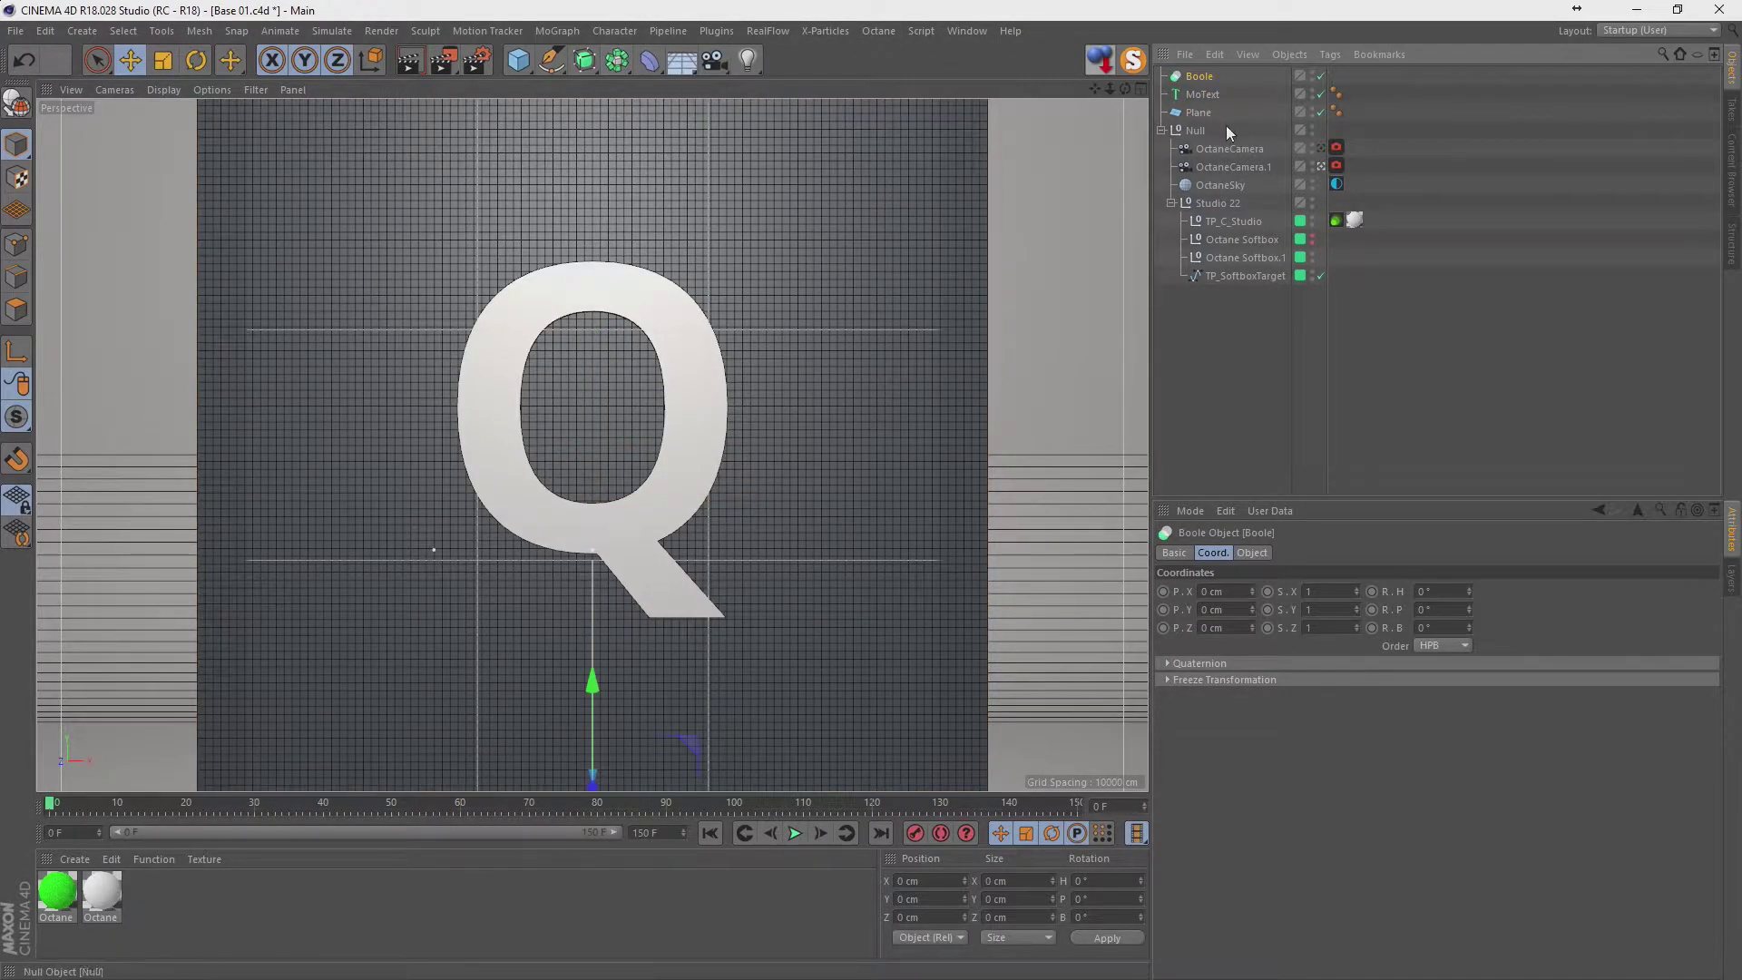
pyautogui.moveTo(1196, 95)
pyautogui.mouseDown()
pyautogui.moveTo(1198, 77)
pyautogui.moveTo(1210, 109)
pyautogui.moveTo(1210, 86)
pyautogui.mouseUp()
pyautogui.click(1199, 113)
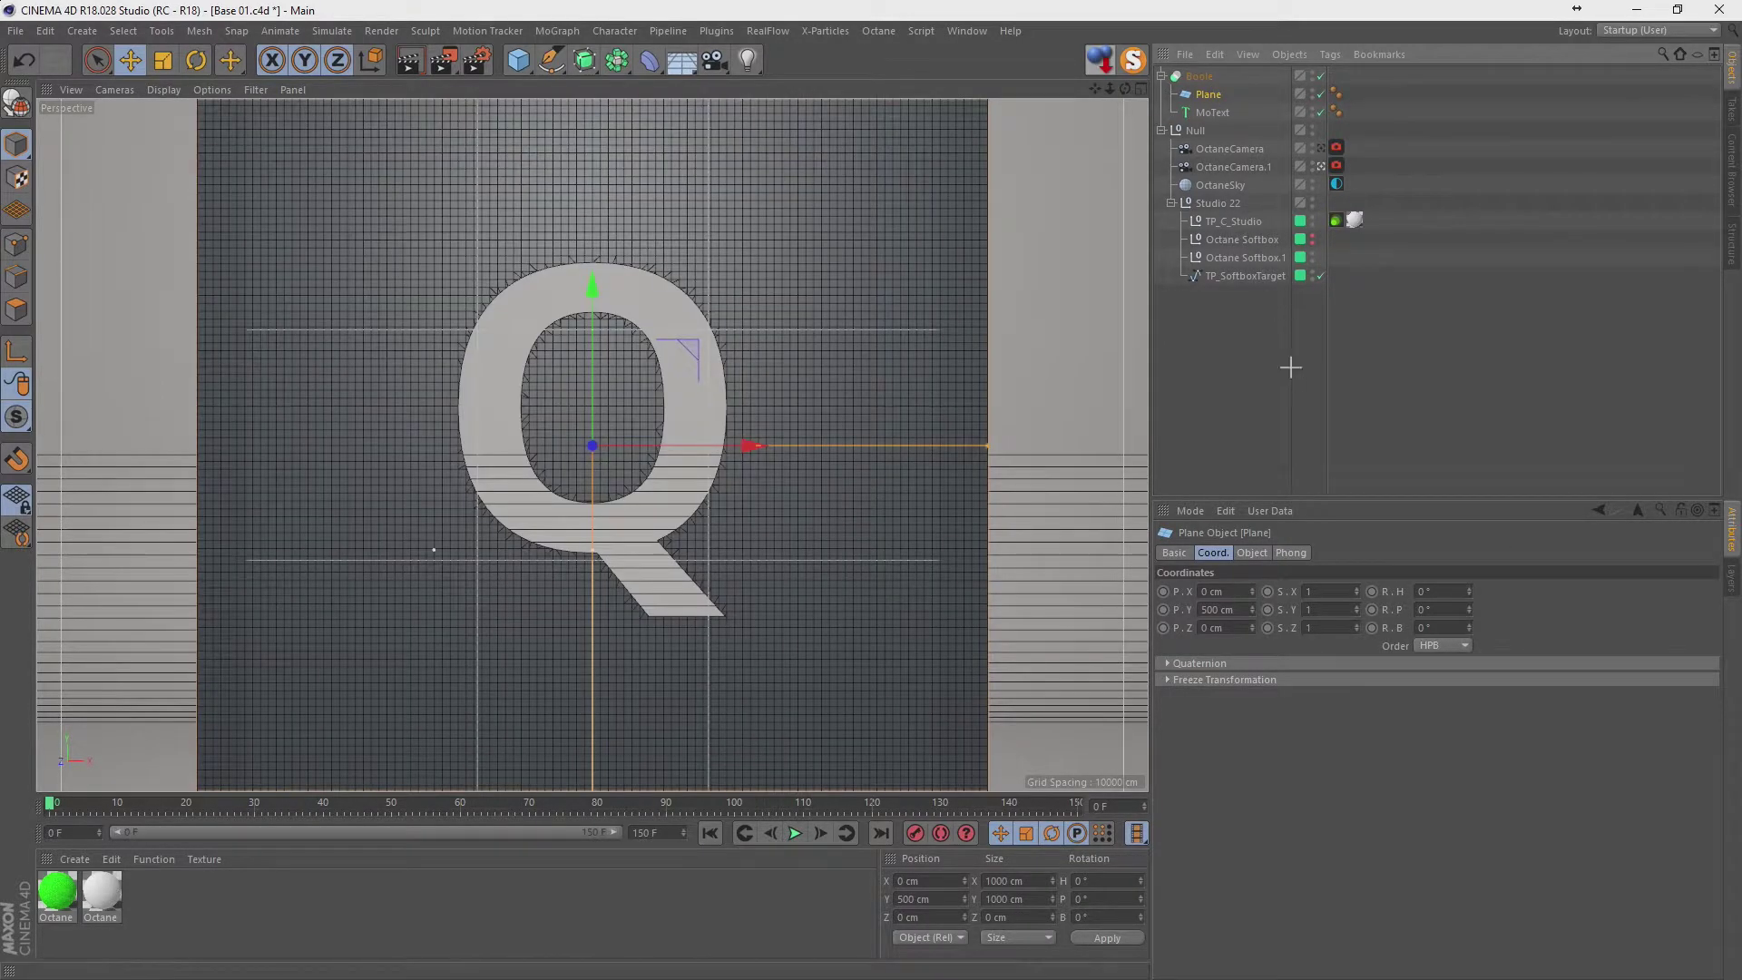
pyautogui.click(1286, 370)
pyautogui.click(1199, 77)
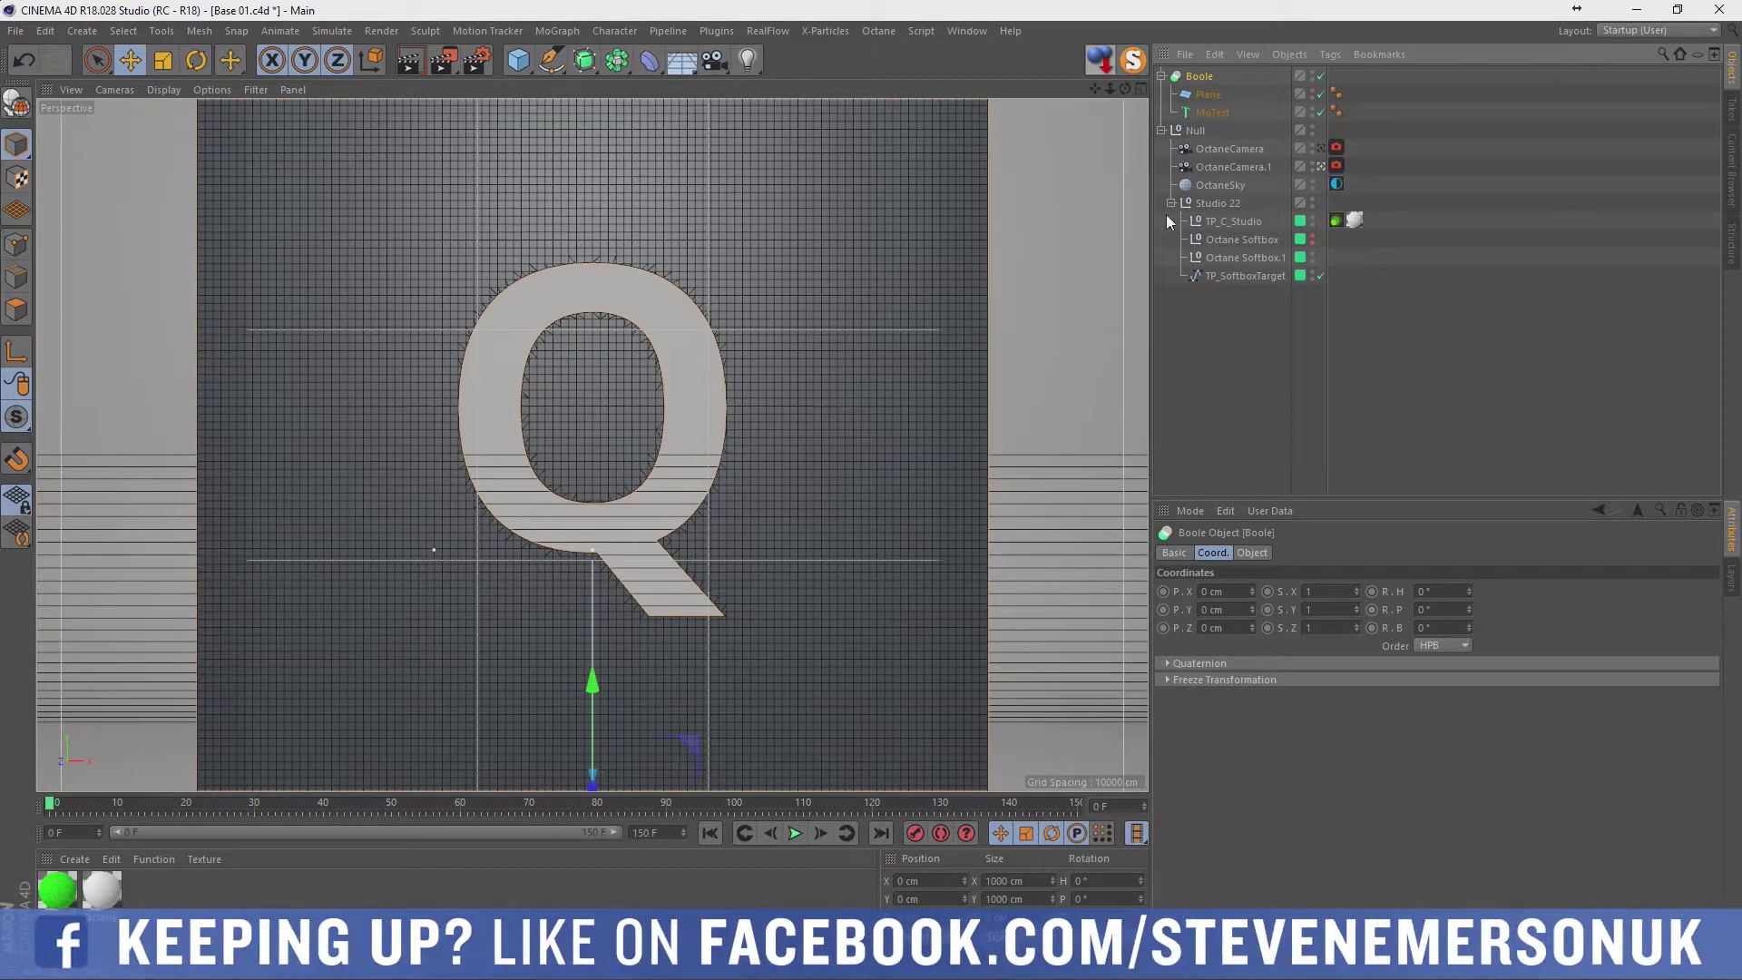
pyautogui.click(1324, 366)
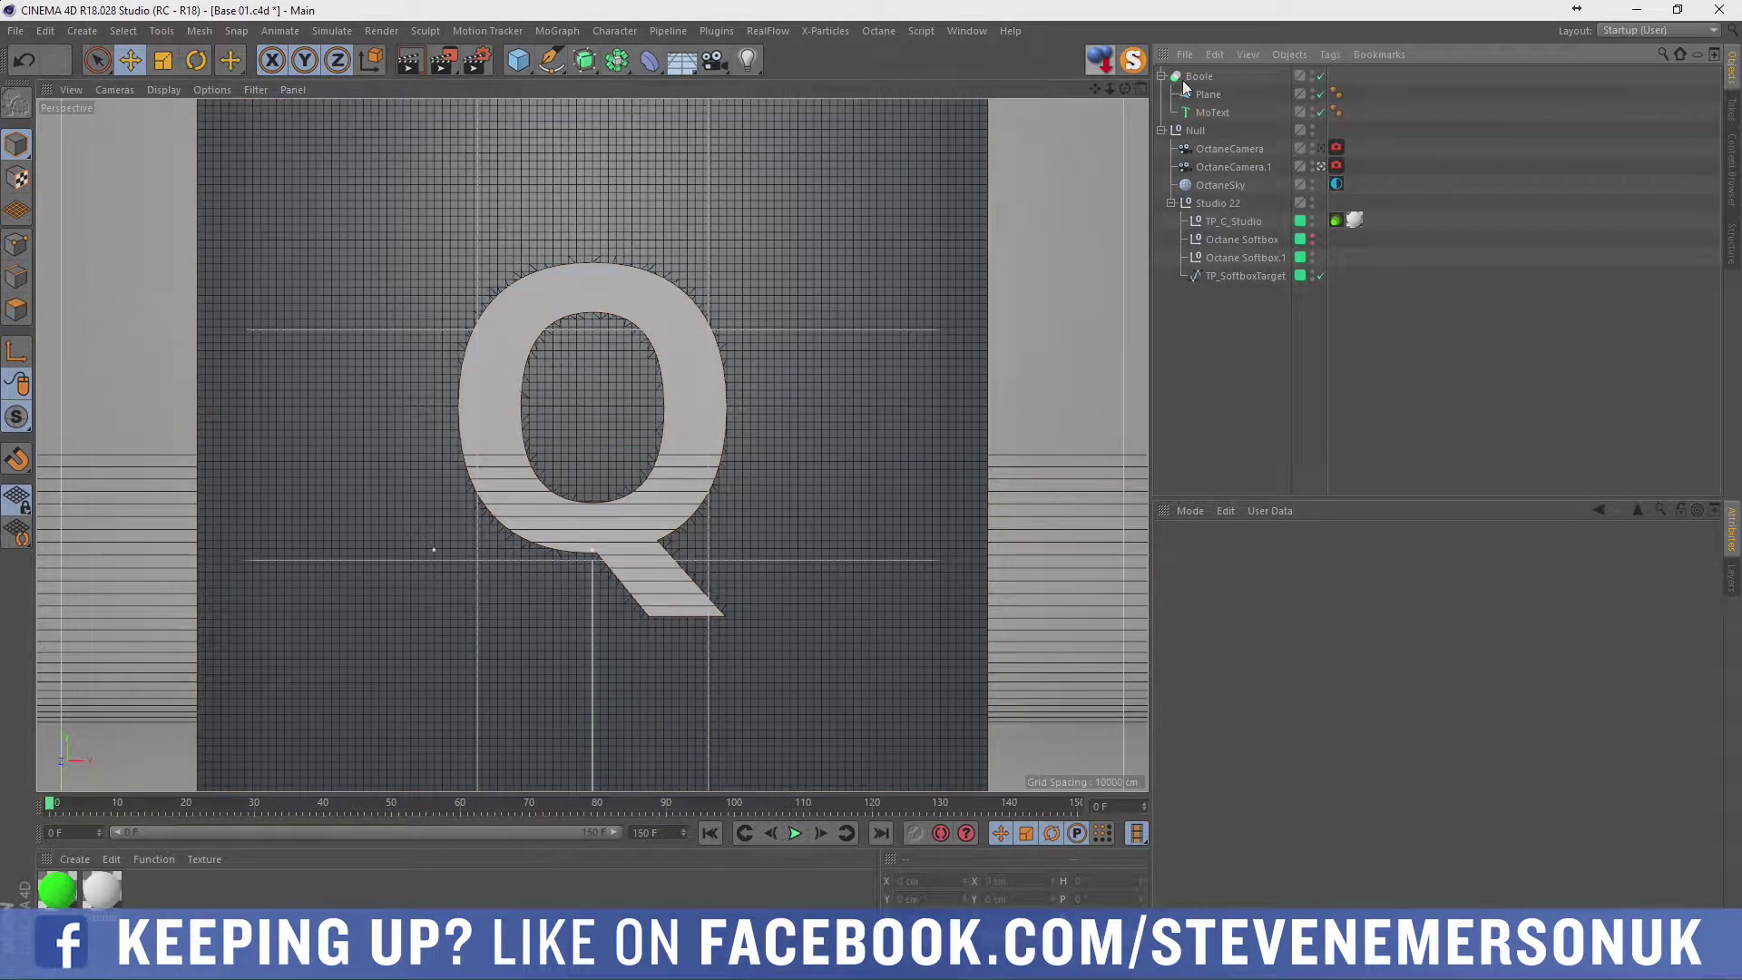
# Place a top-level copy of the plane and move it forward to Z 166 cm.
pyautogui.click(1209, 94)
pyautogui.keyDown('ctrl'); pyautogui.moveTo(1210, 95); pyautogui.dragTo(1197, 71); pyautogui.keyUp('ctrl')
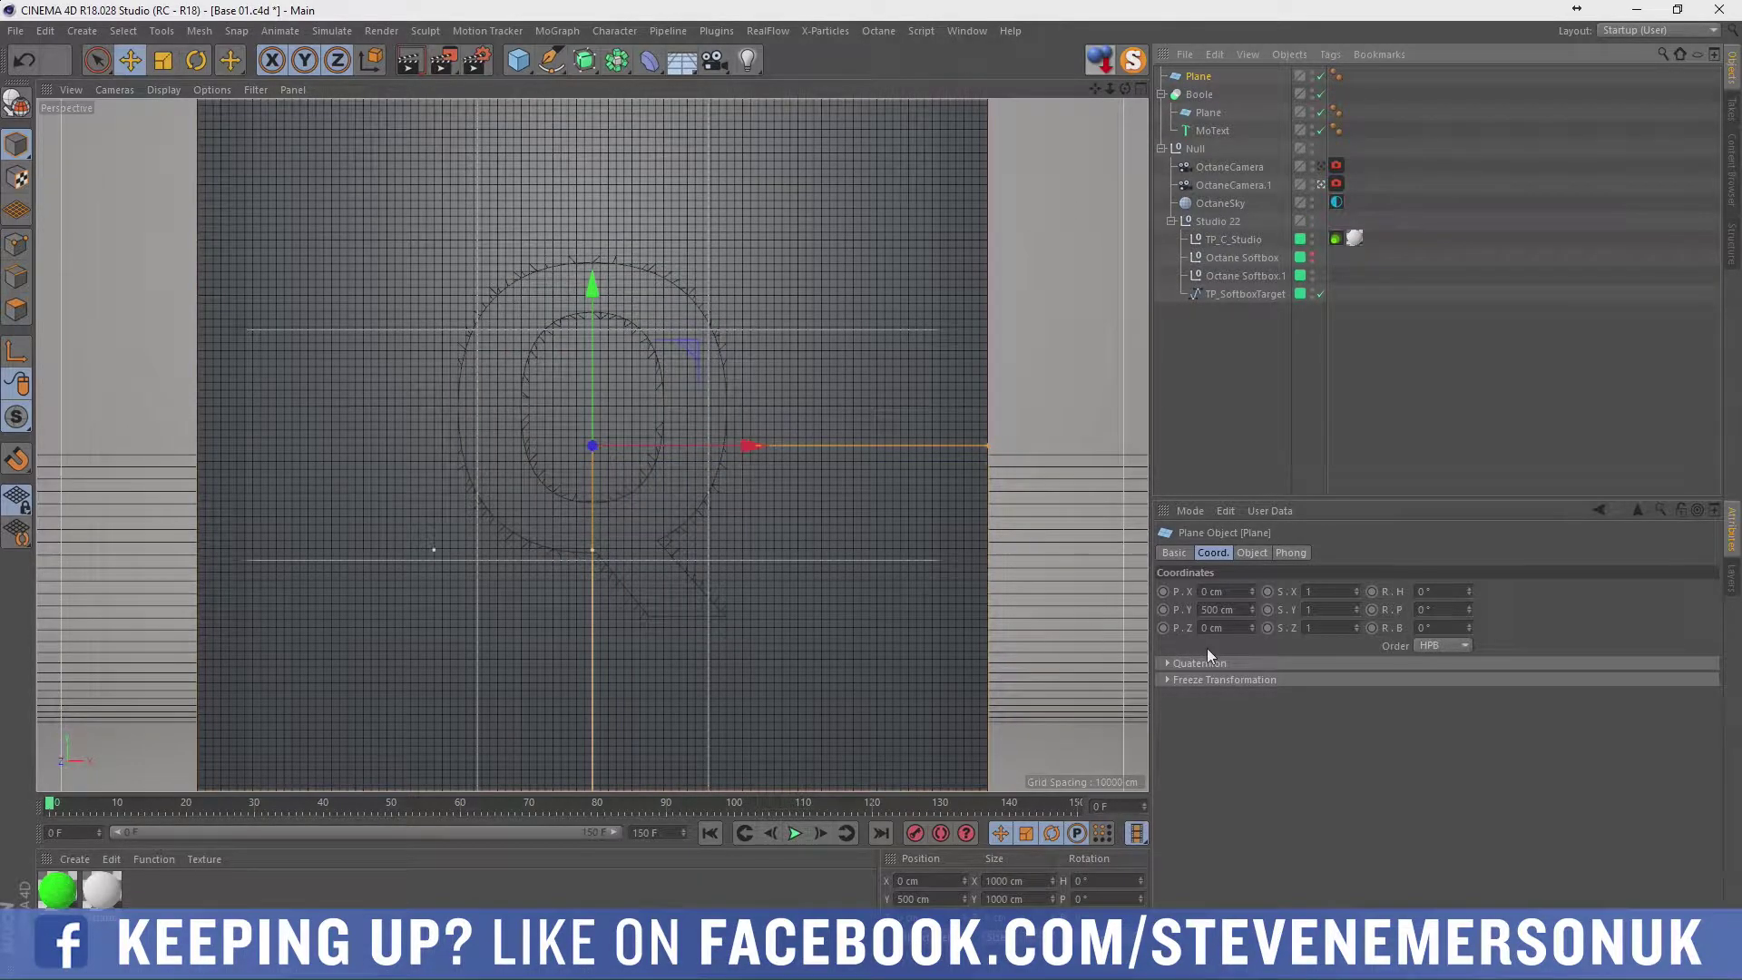
pyautogui.moveTo(1252, 628)
pyautogui.mouseDown()
pyautogui.moveTo(1252, 580)
pyautogui.moveTo(1250, 600)
pyautogui.mouseUp()
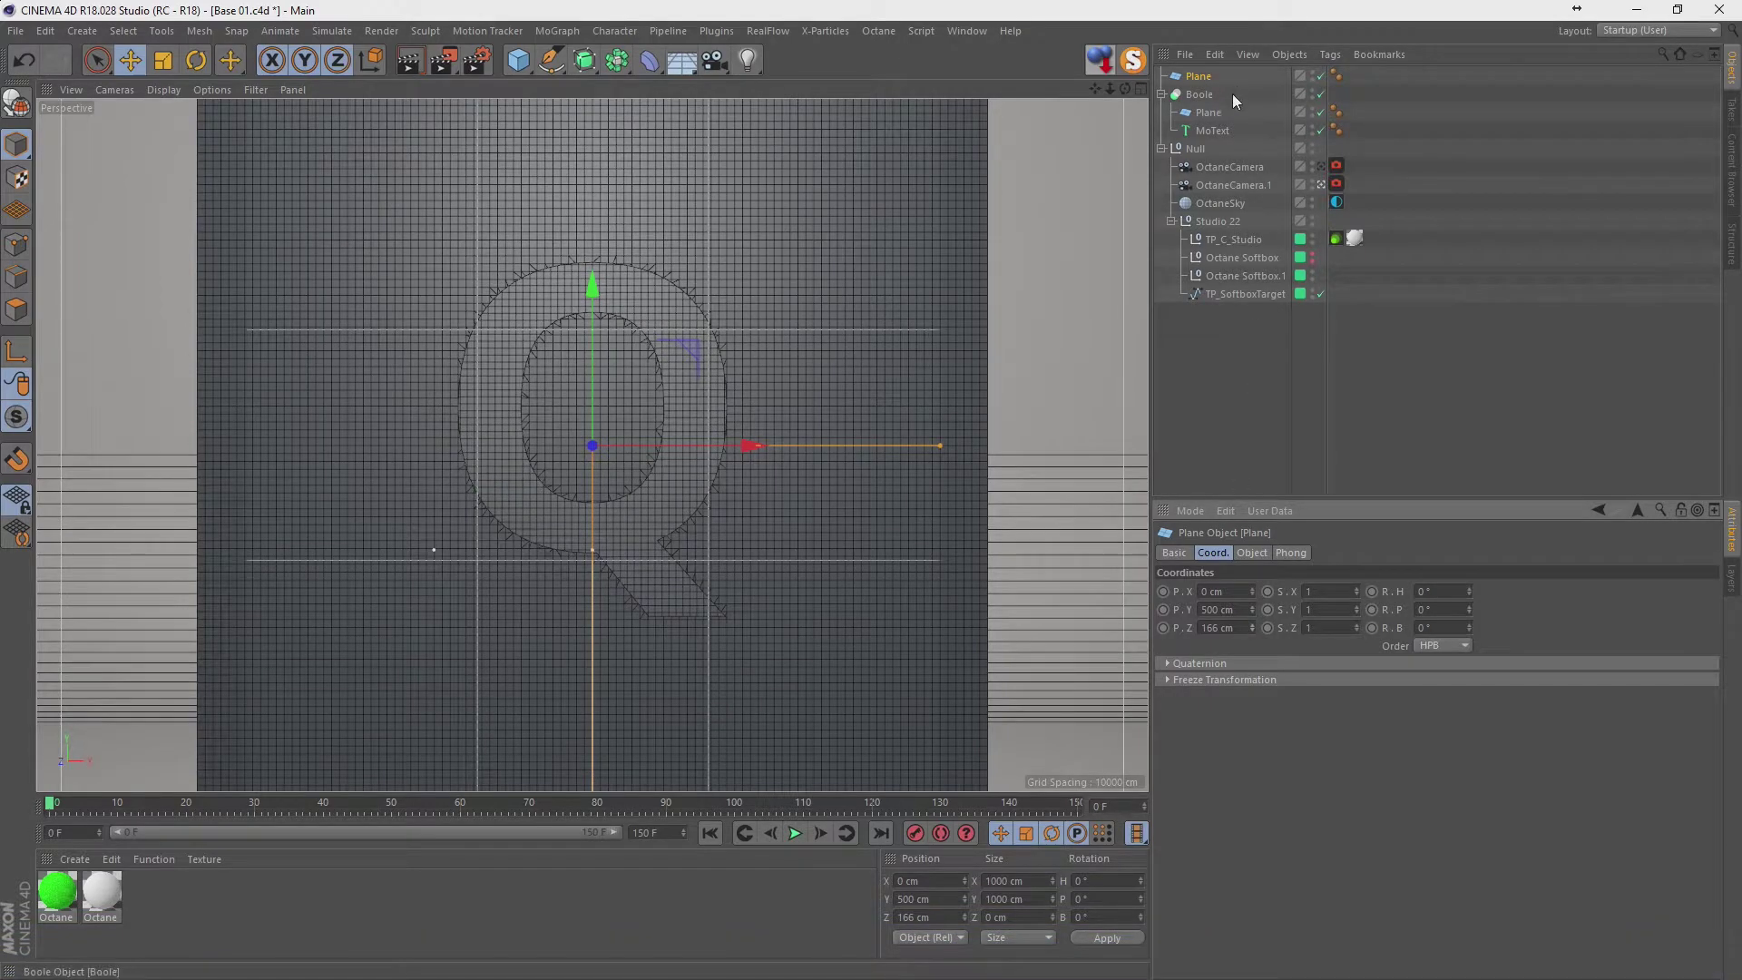
# Add a Display tag to the Boole with Lines shading mode and Isoparms style.
pyautogui.click(1162, 94)
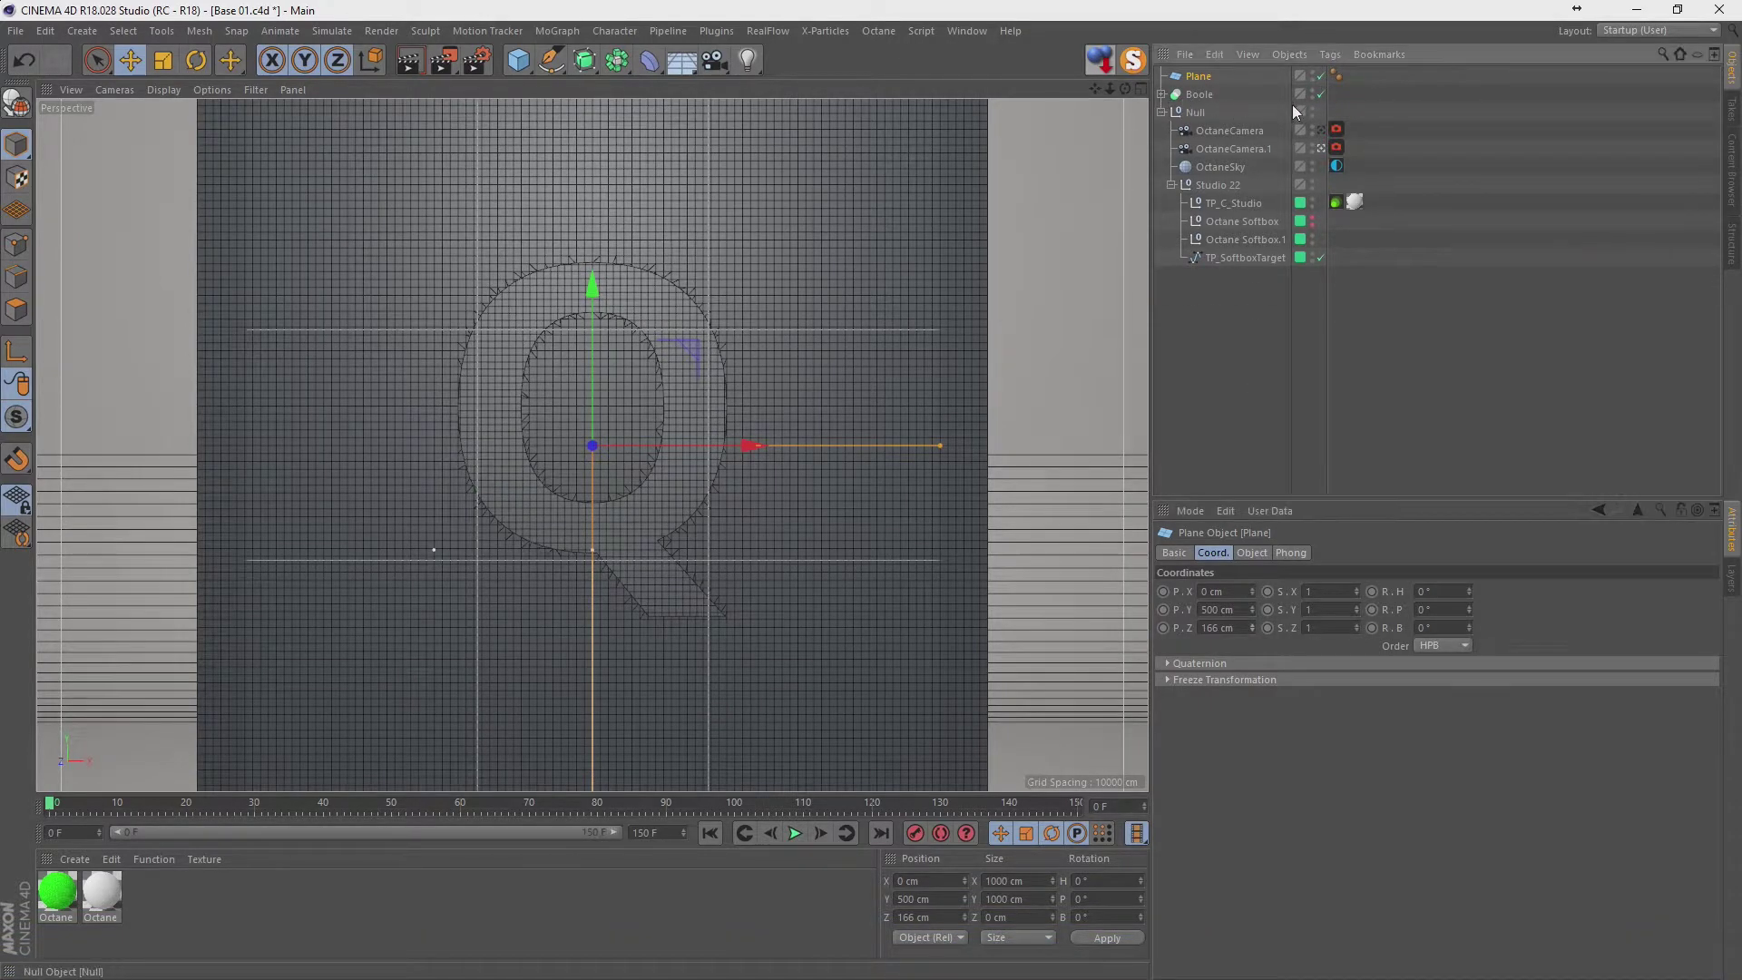
pyautogui.rightClick(1202, 96)
pyautogui.moveTo(1263, 103)
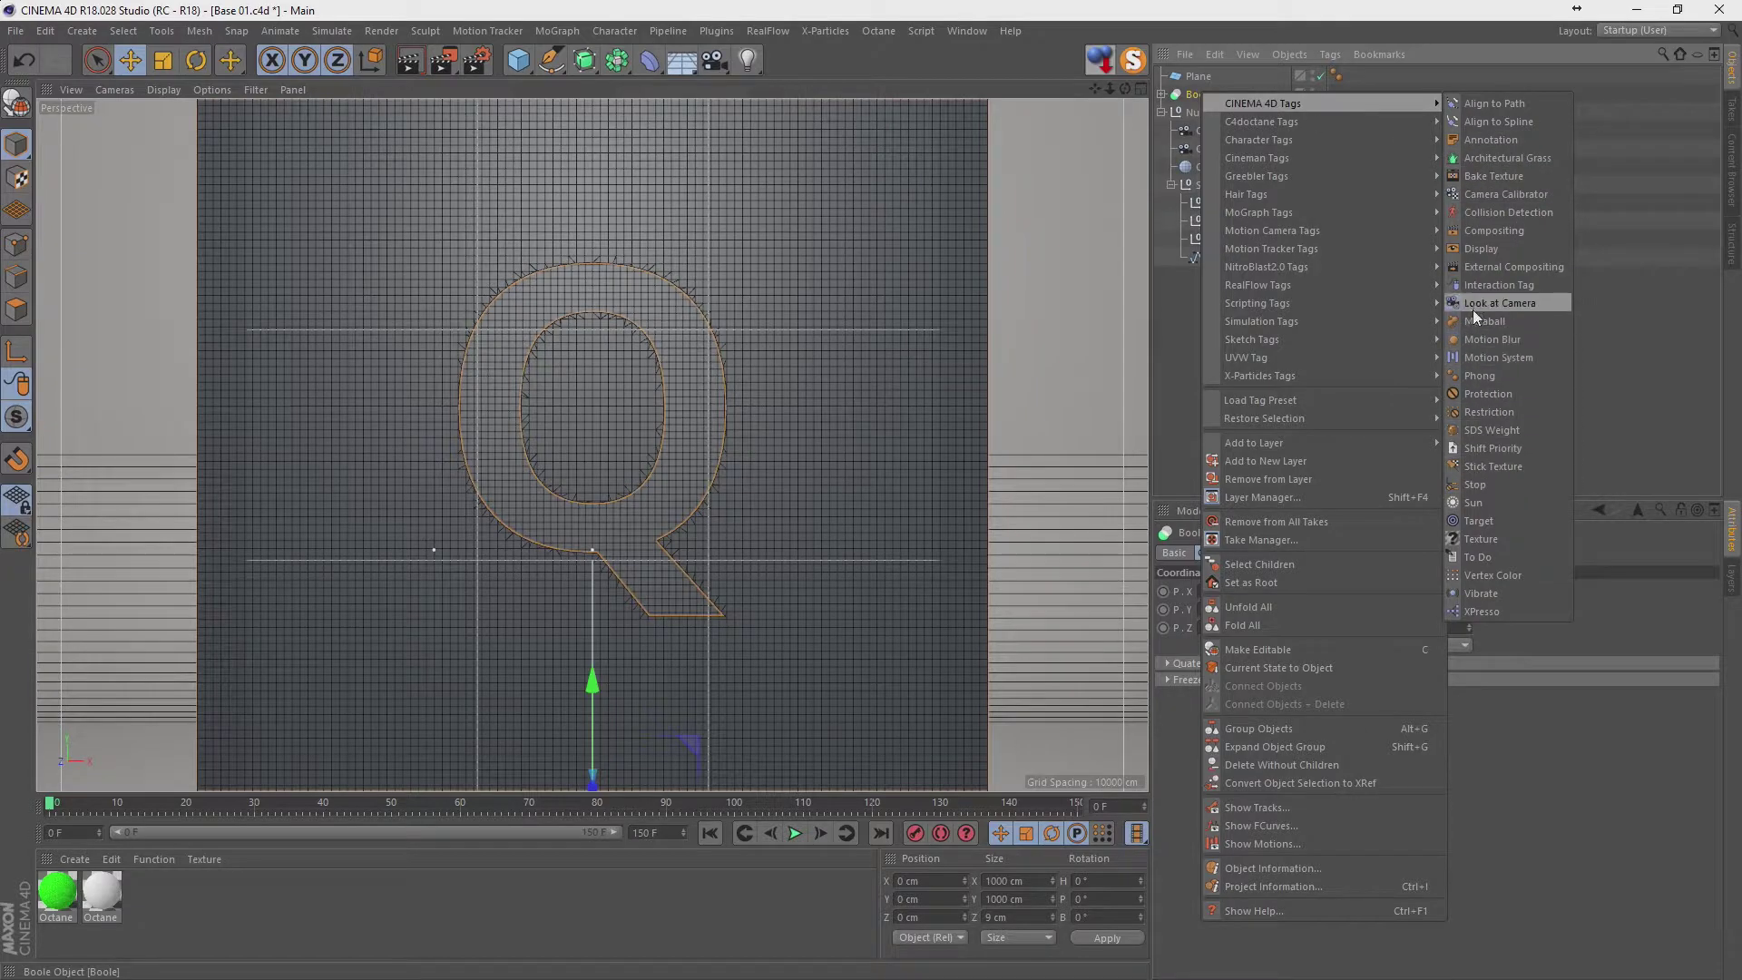
pyautogui.click(1473, 241)
pyautogui.click(1199, 591)
pyautogui.click(1330, 594)
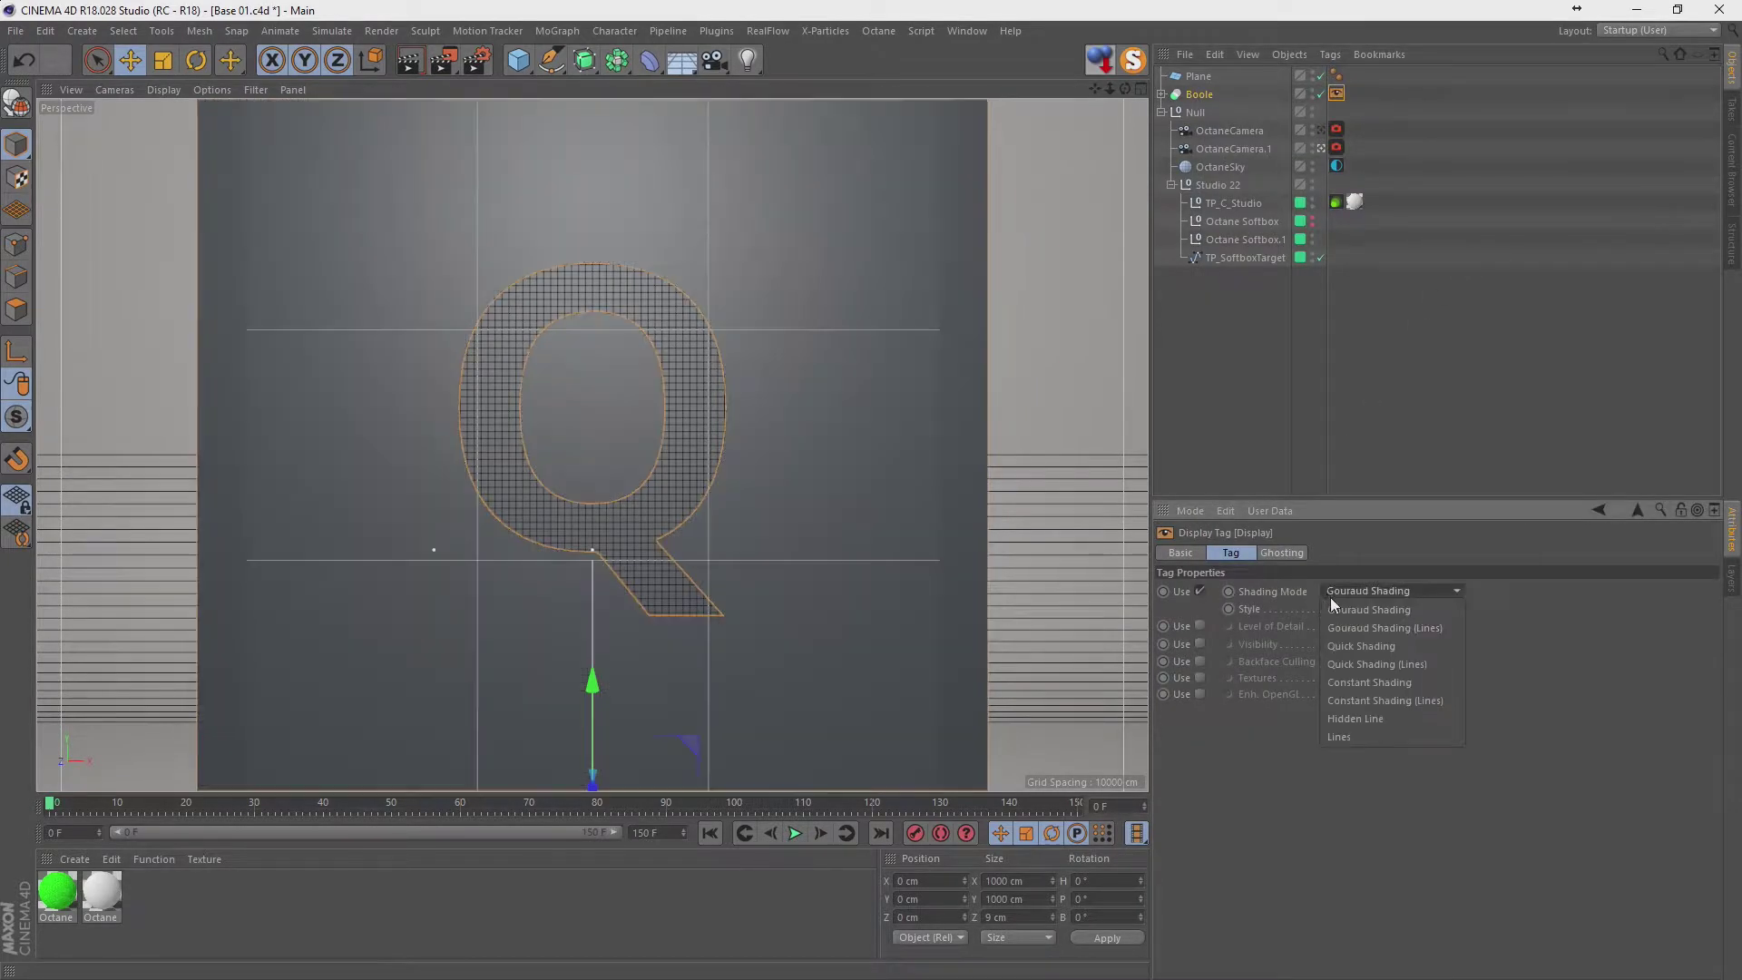
pyautogui.click(1348, 734)
pyautogui.click(1380, 606)
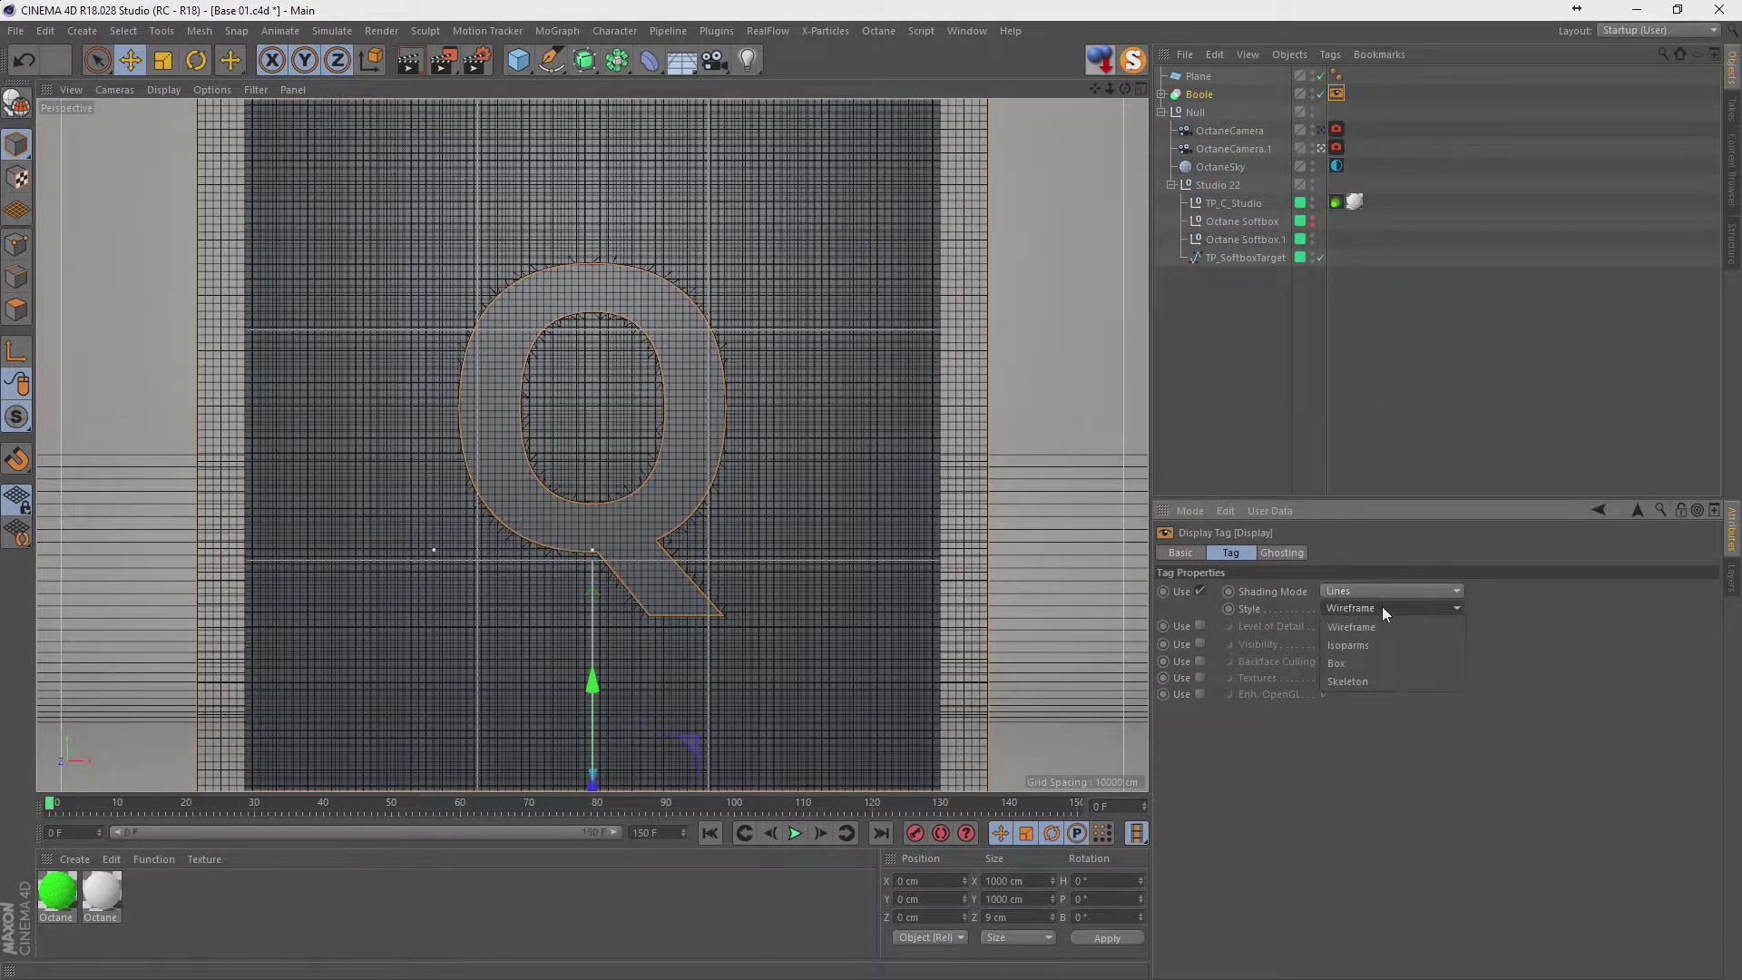
pyautogui.click(1368, 646)
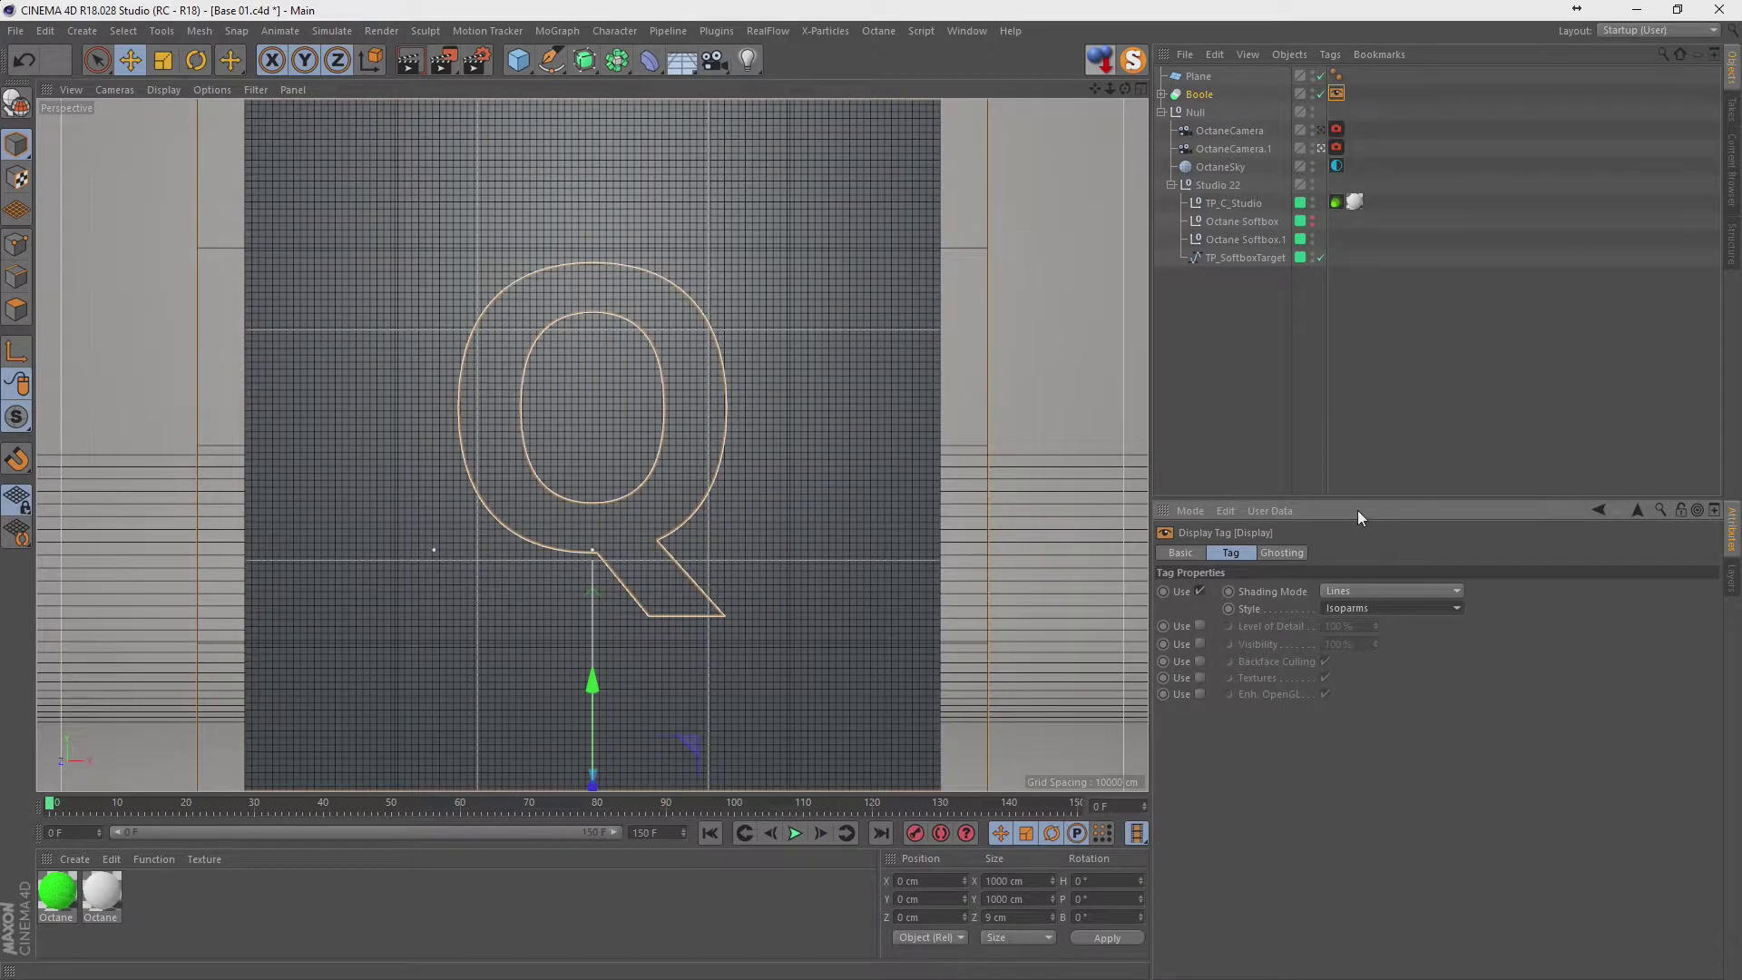
pyautogui.click(1198, 76)
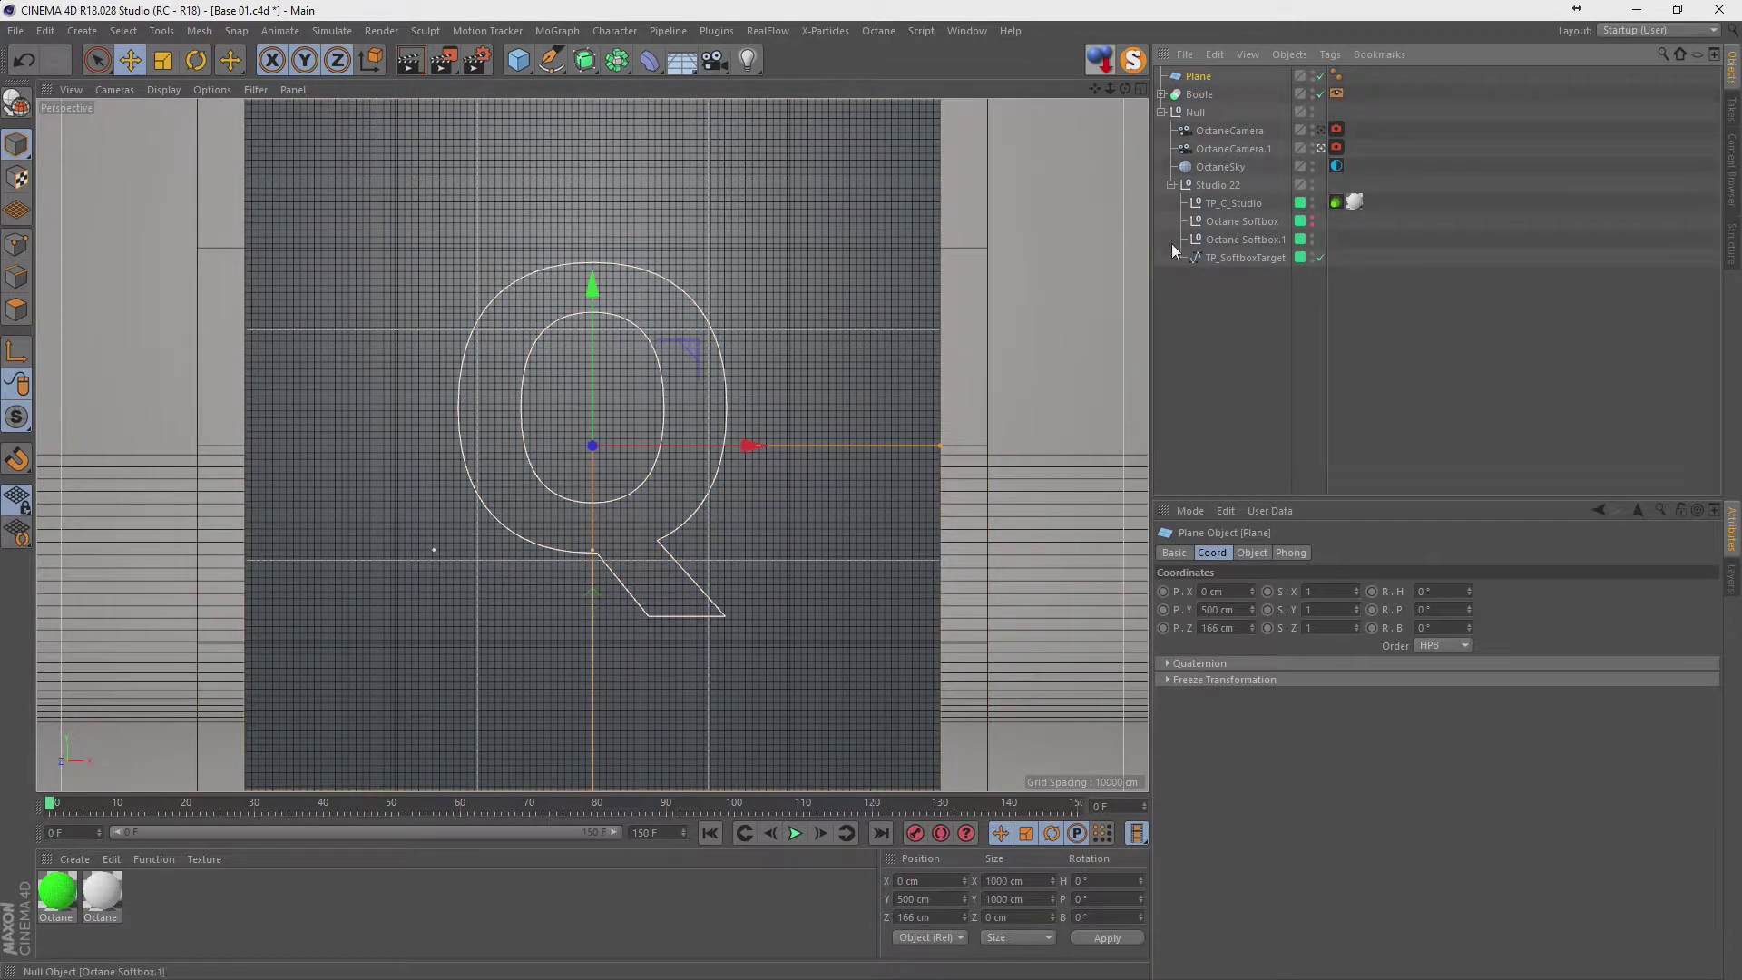
# Set the front plane's width to 550 cm.
pyautogui.click(1252, 552)
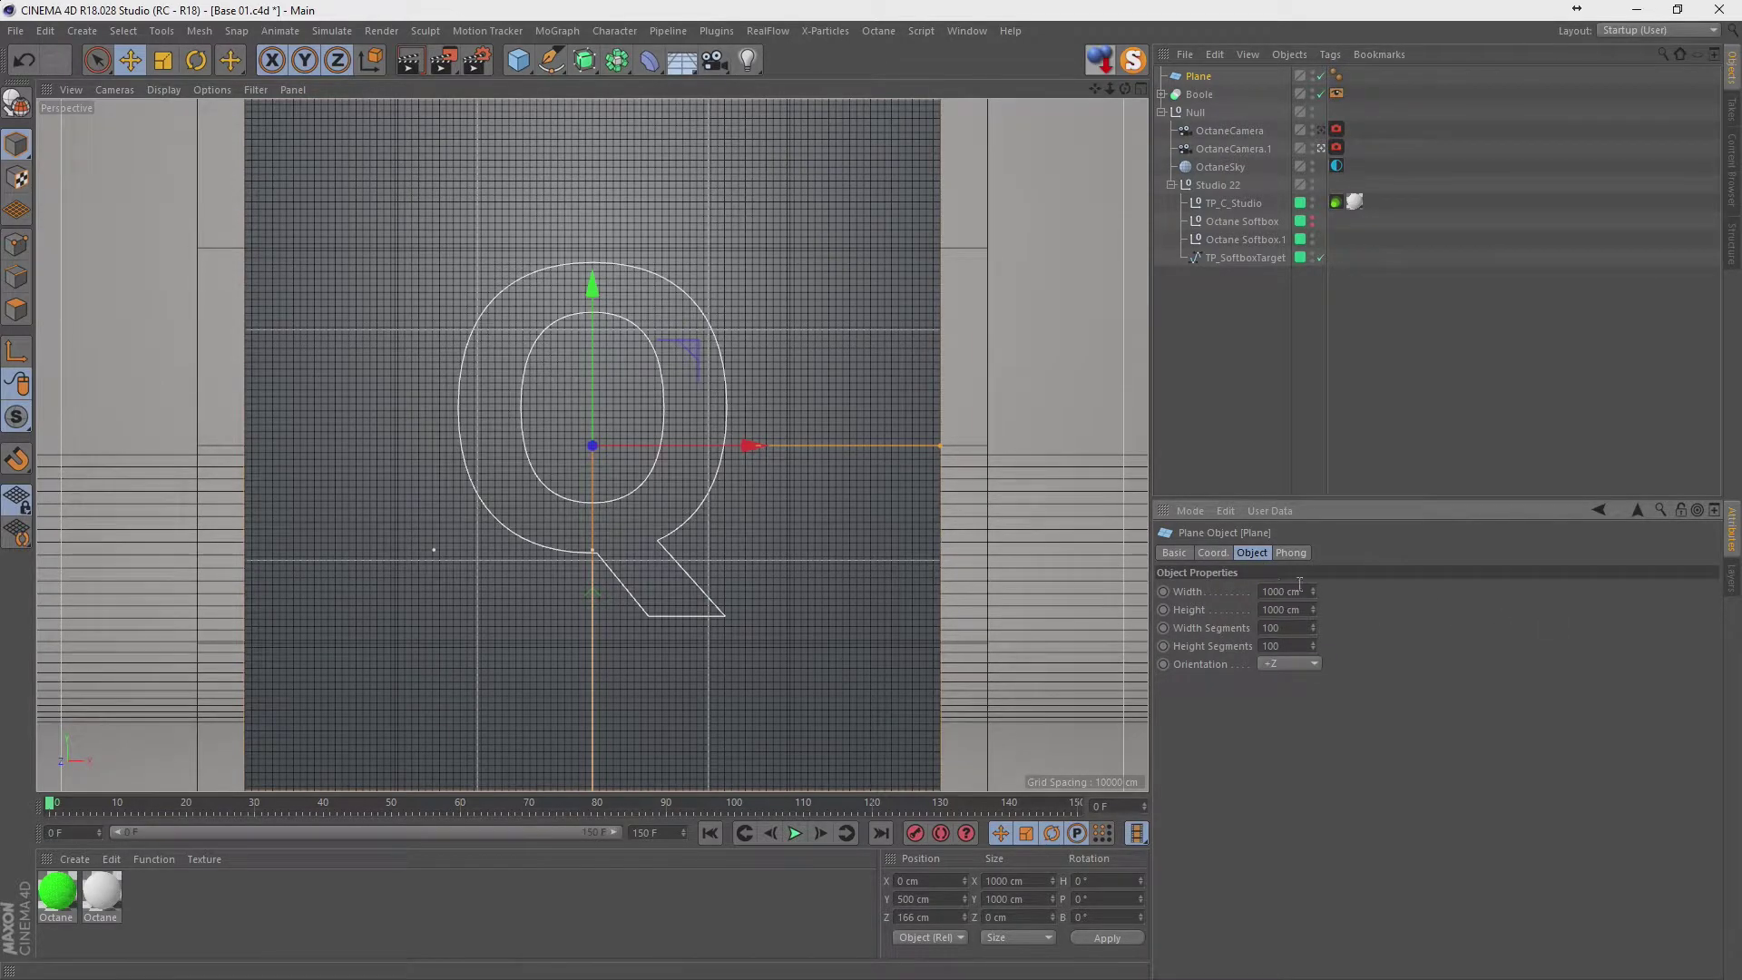
pyautogui.moveTo(1313, 591); pyautogui.dragTo(1134, 591)
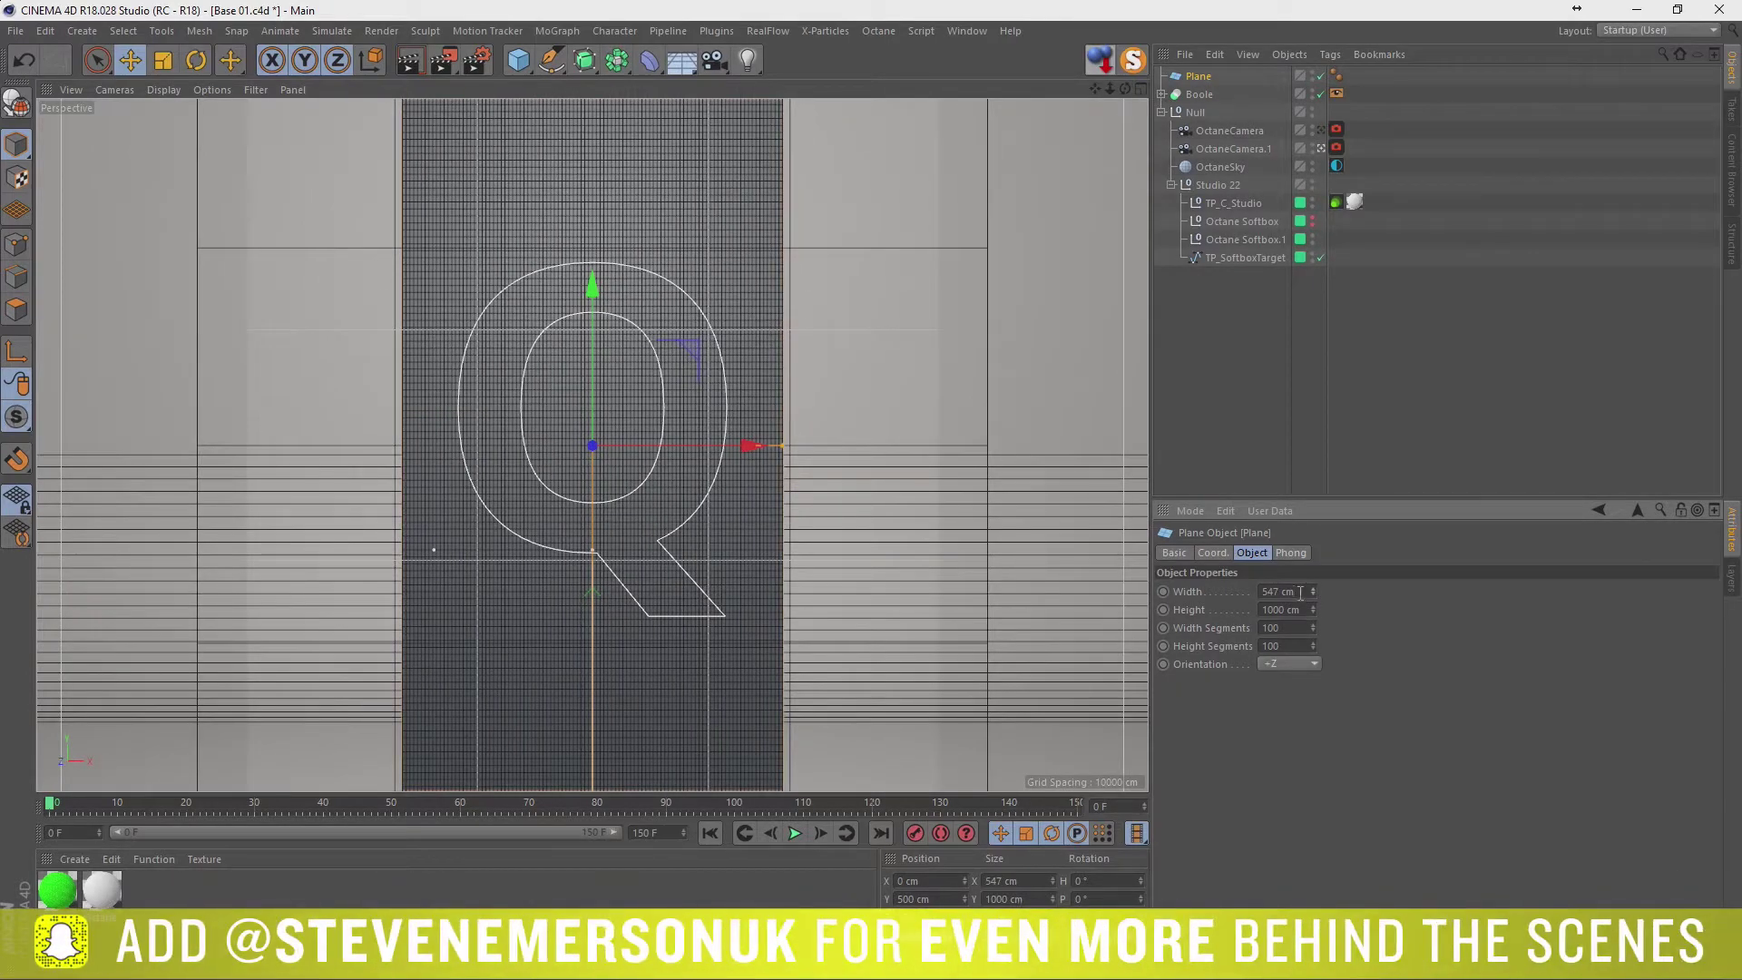
pyautogui.click(1299, 592)
pyautogui.write('550')
pyautogui.press('Tab')
pyautogui.press('Tab')
pyautogui.write('5')
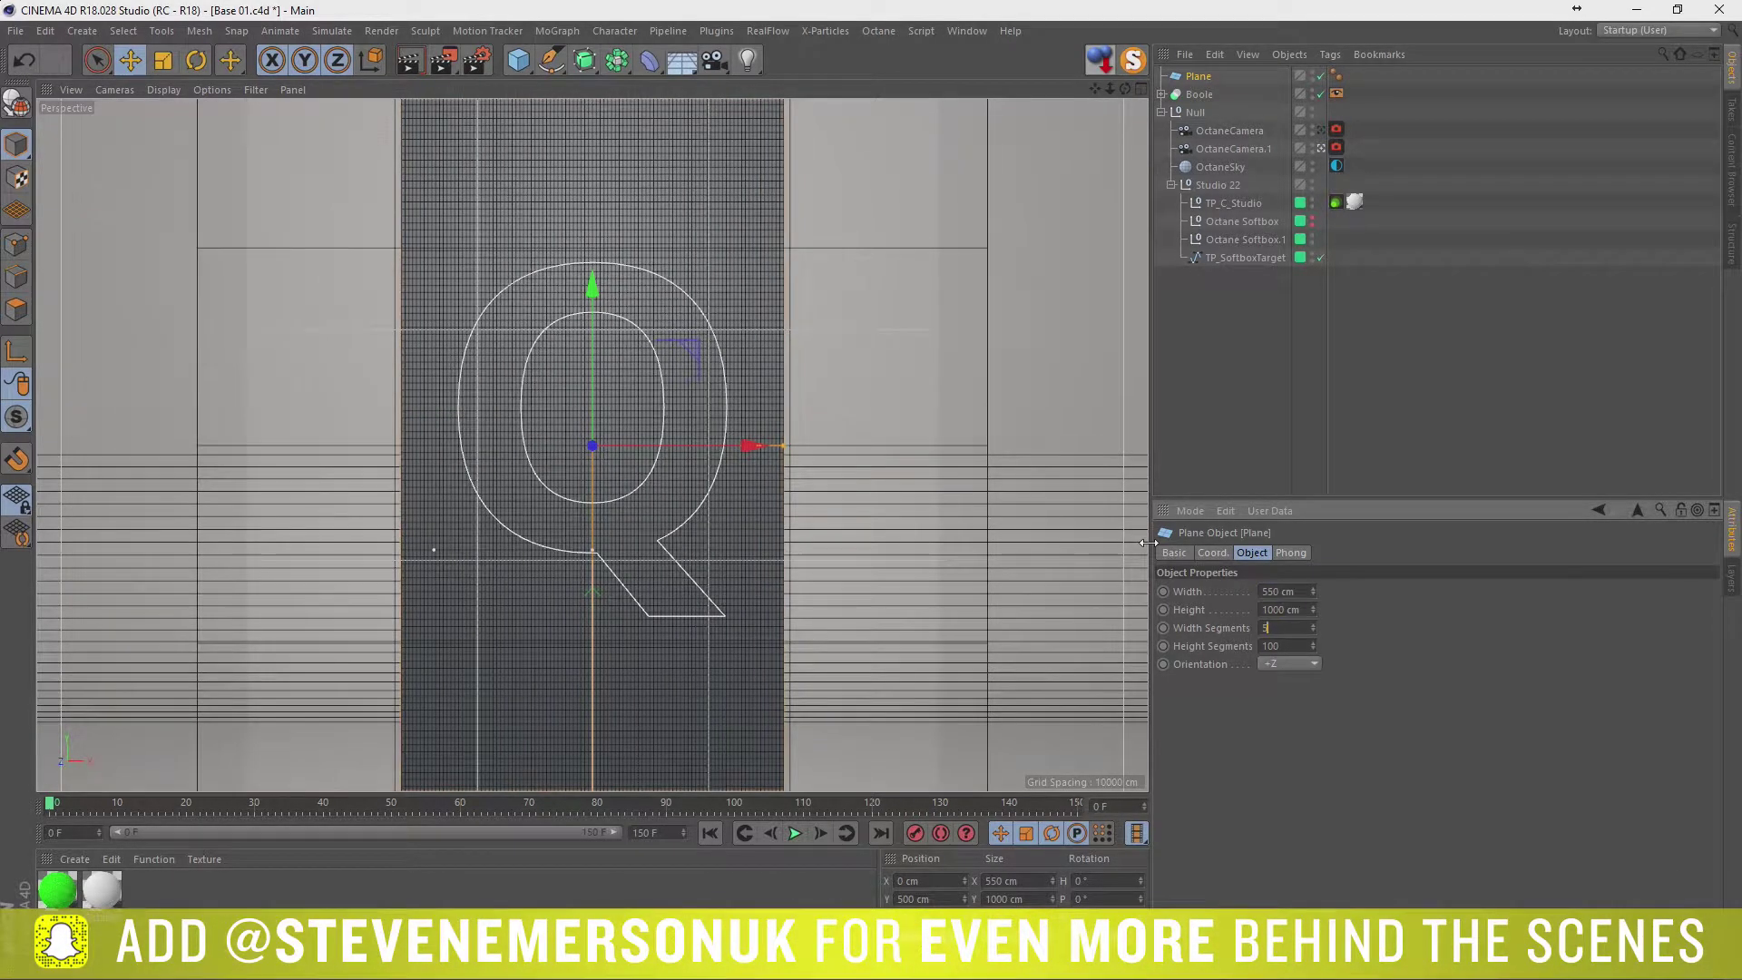
pyautogui.write('100')
pyautogui.hotkey('shift', 'Tab')
pyautogui.write('550')
pyautogui.press('Return')
# Give the plane 50 width segments and 50 height segments.
pyautogui.press('Tab')
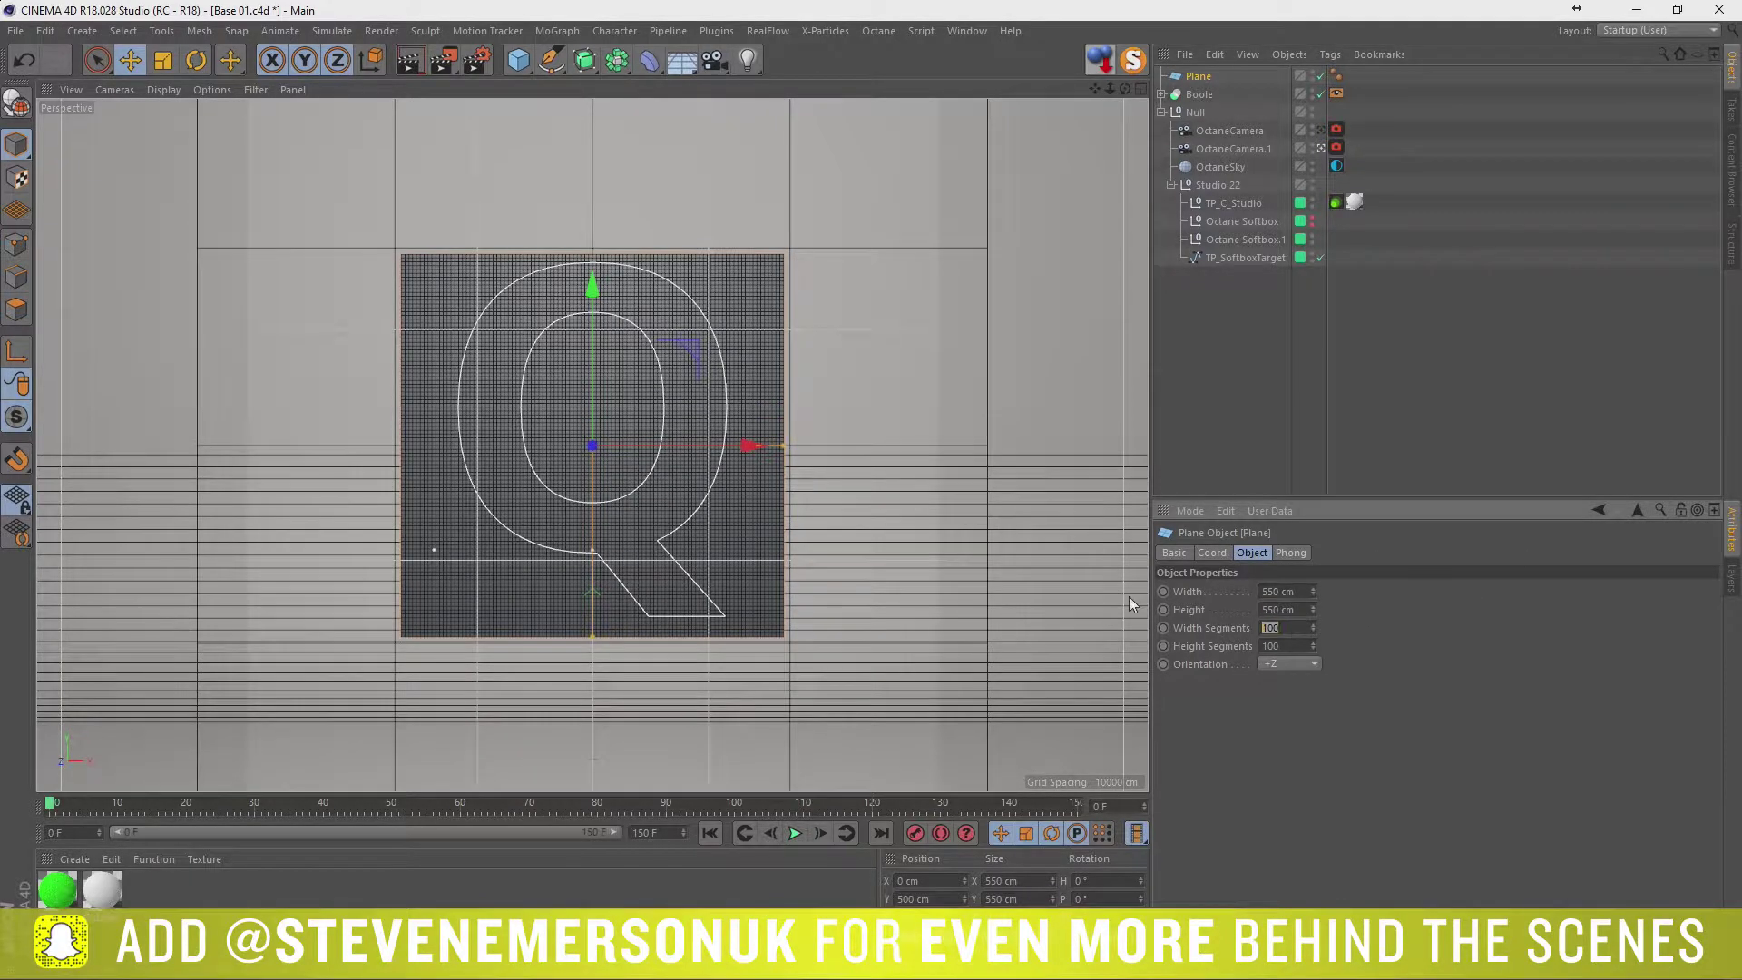
pyautogui.write('50')
pyautogui.press('Tab')
pyautogui.write('50')
pyautogui.press('Return')
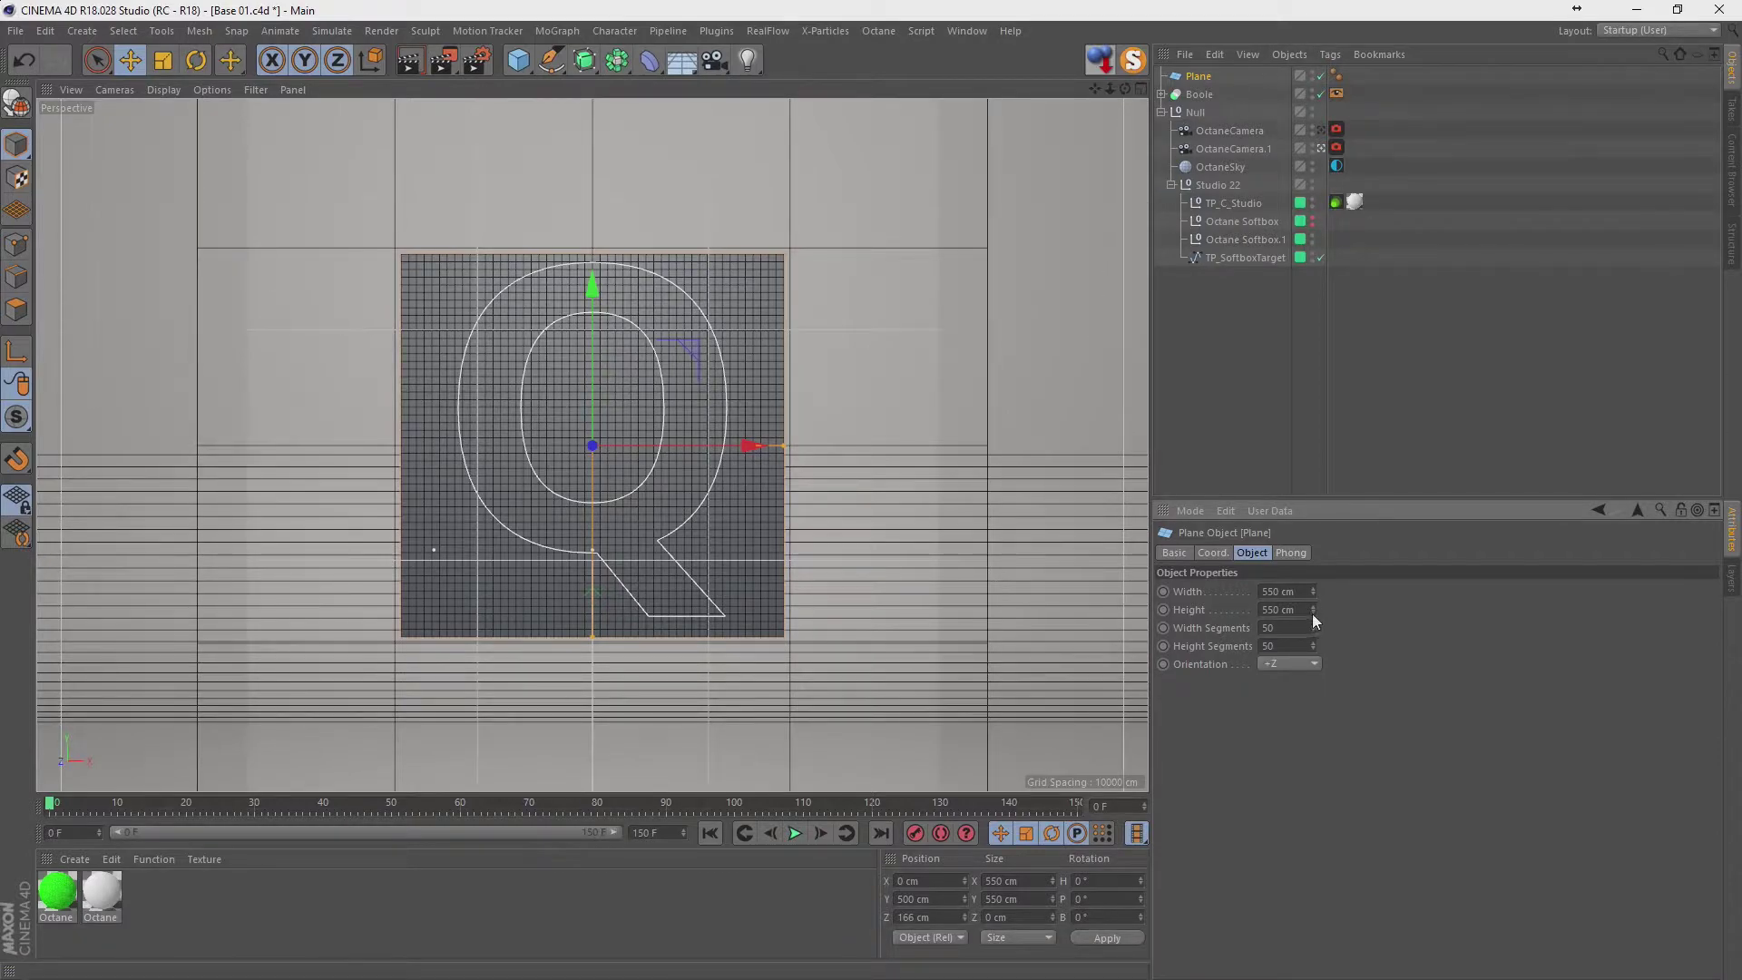
# Set the plane's height to 600 cm and raise it slightly to Y 505.133 cm.
pyautogui.moveTo(1313, 610); pyautogui.dragTo(1314, 580)
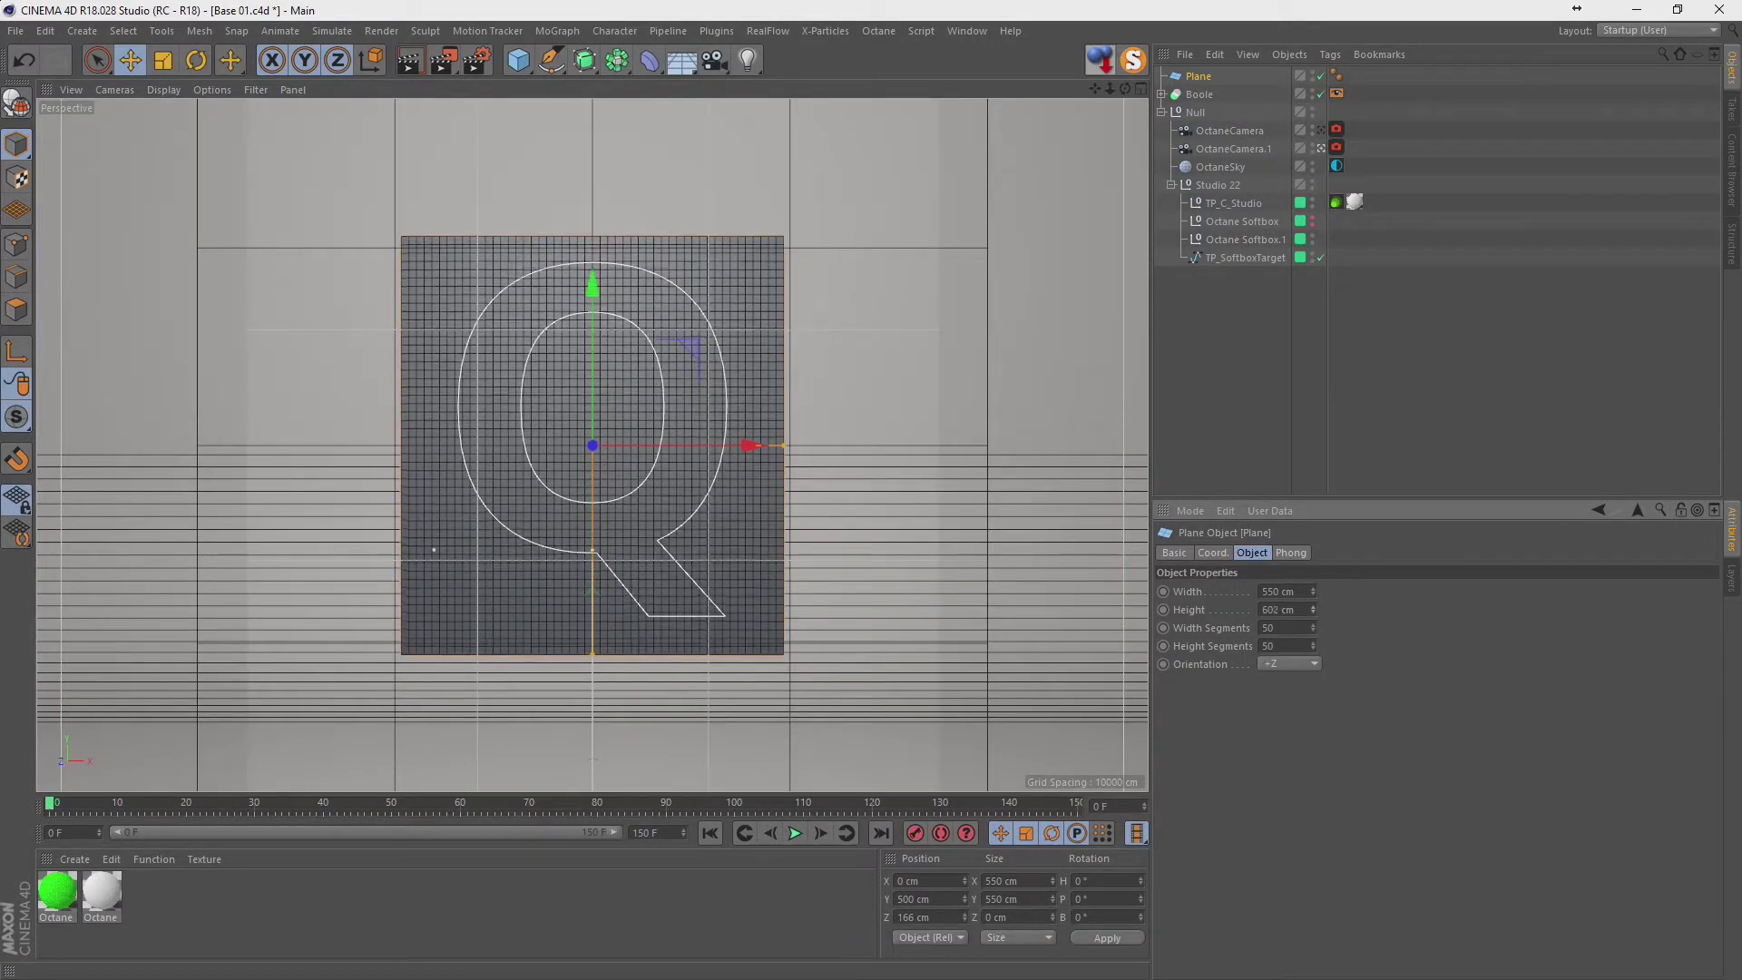
pyautogui.doubleClick(1292, 610)
pyautogui.write('600')
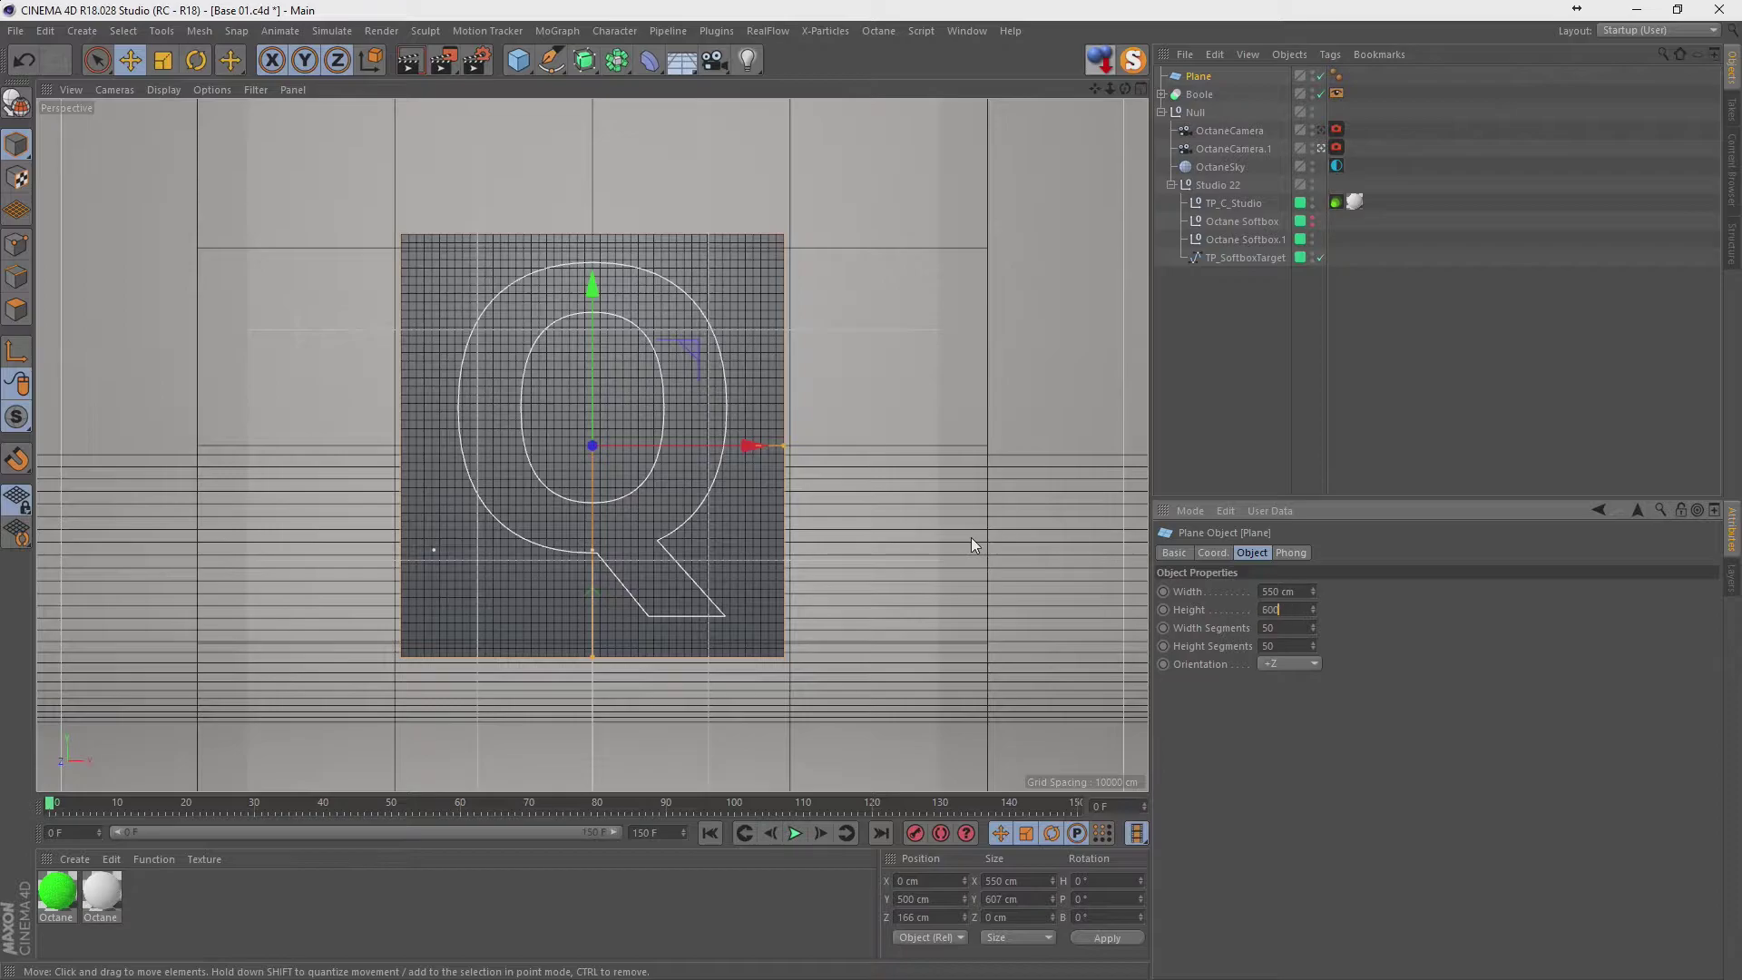
pyautogui.press('Return')
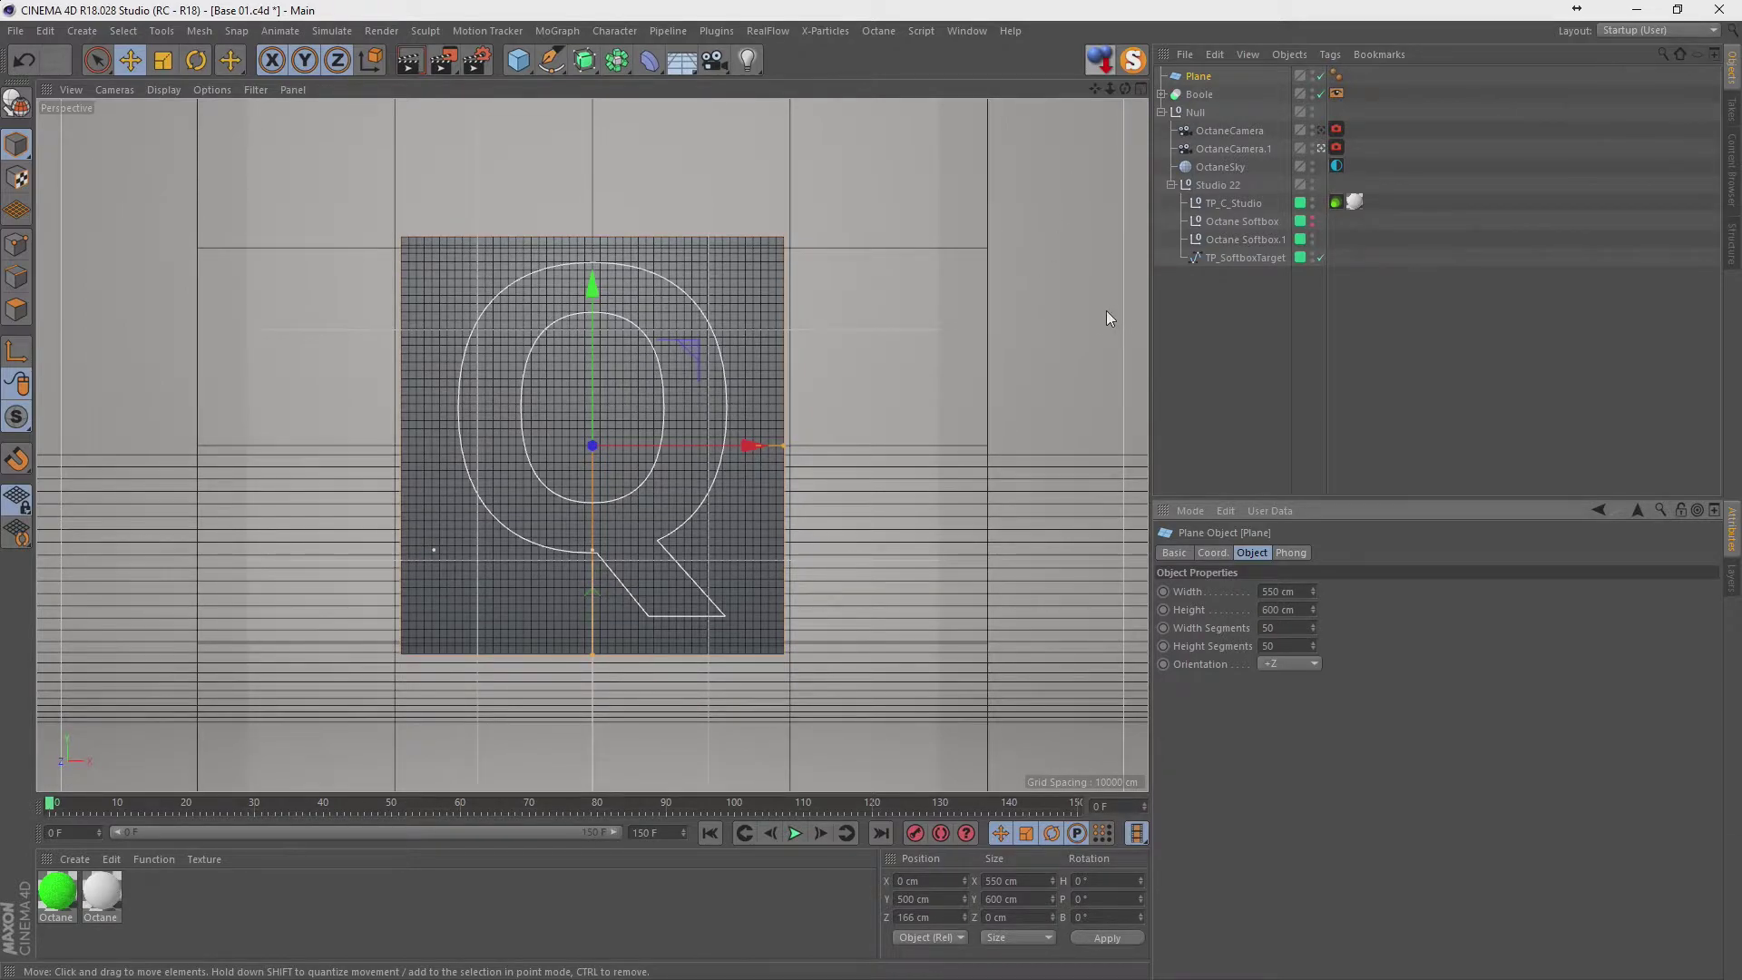
pyautogui.moveTo(596, 306); pyautogui.dragTo(597, 303)
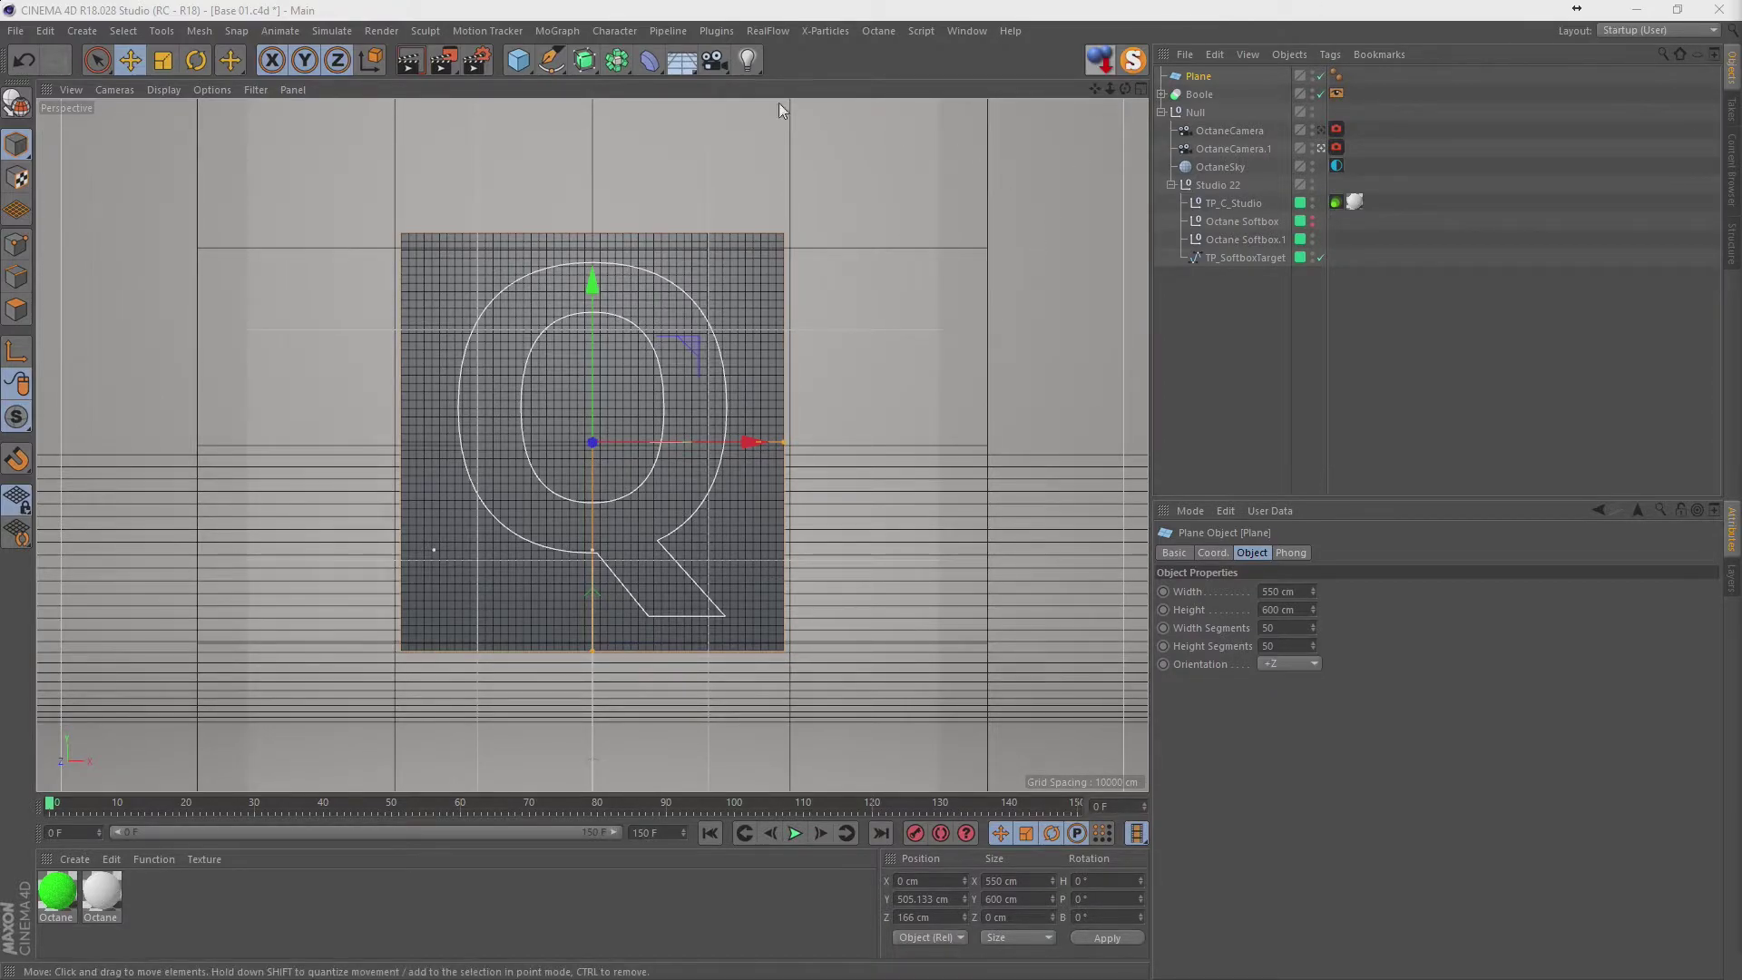
# Add an X-Particles system with an xpEmitter, then undo the last two changes.
pyautogui.click(821, 29)
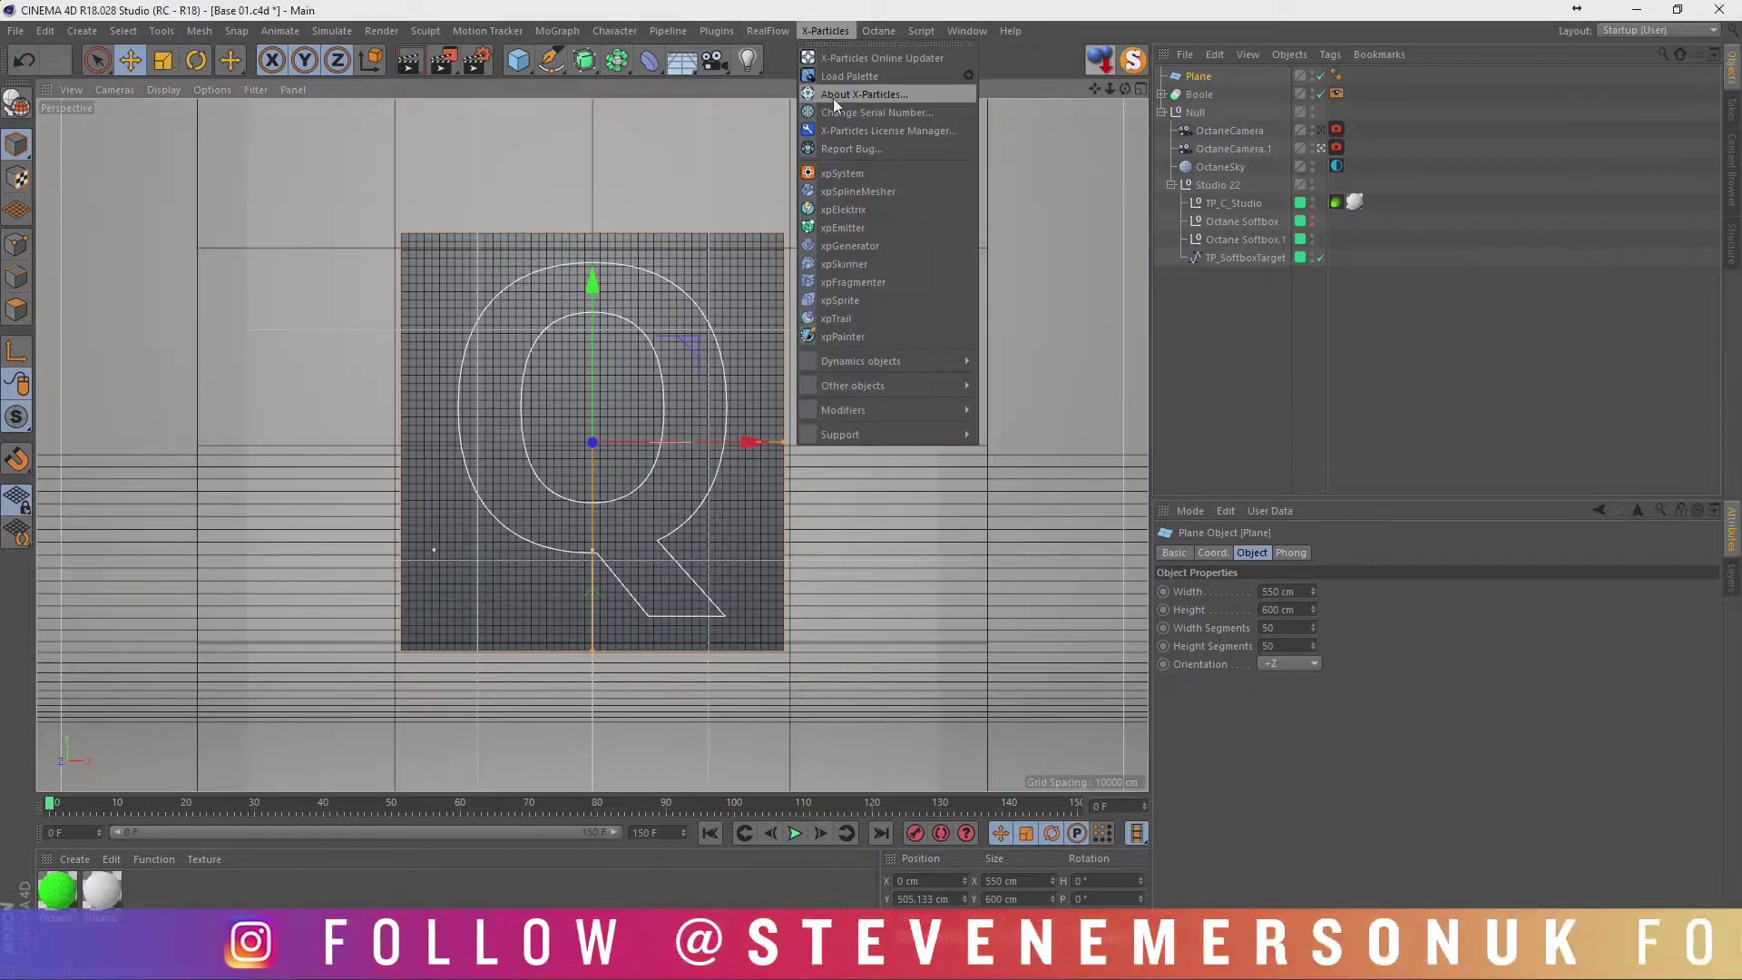
pyautogui.click(862, 172)
pyautogui.click(1214, 131)
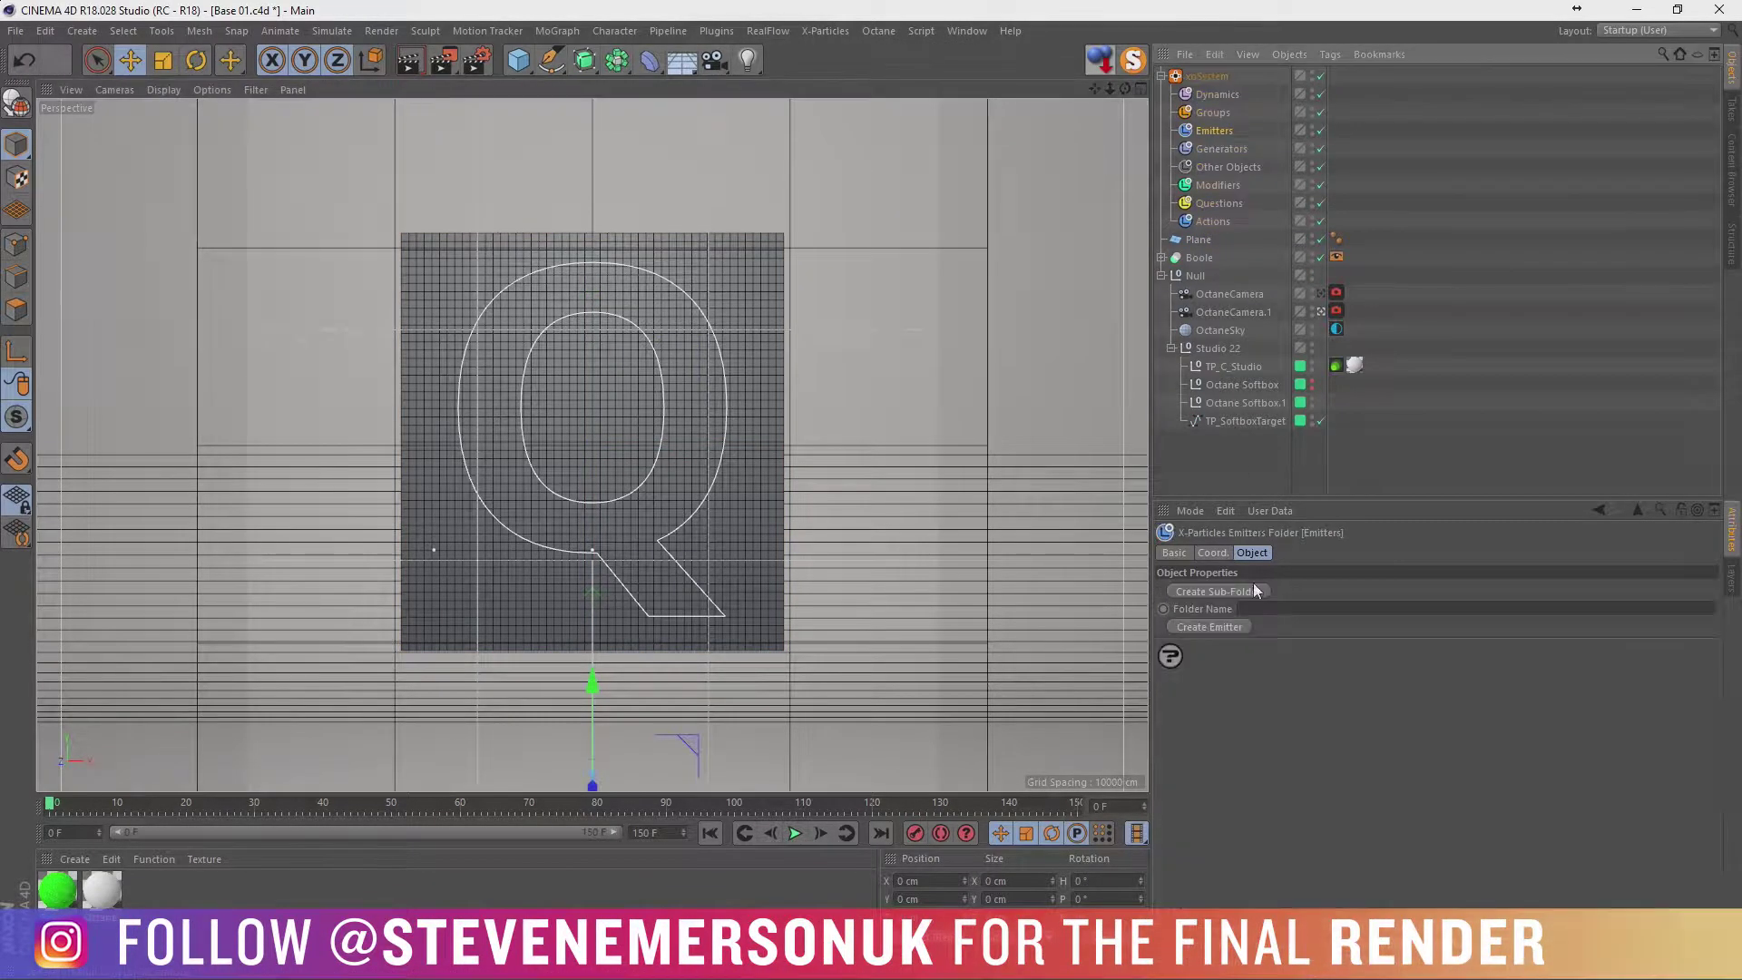
pyautogui.click(1239, 633)
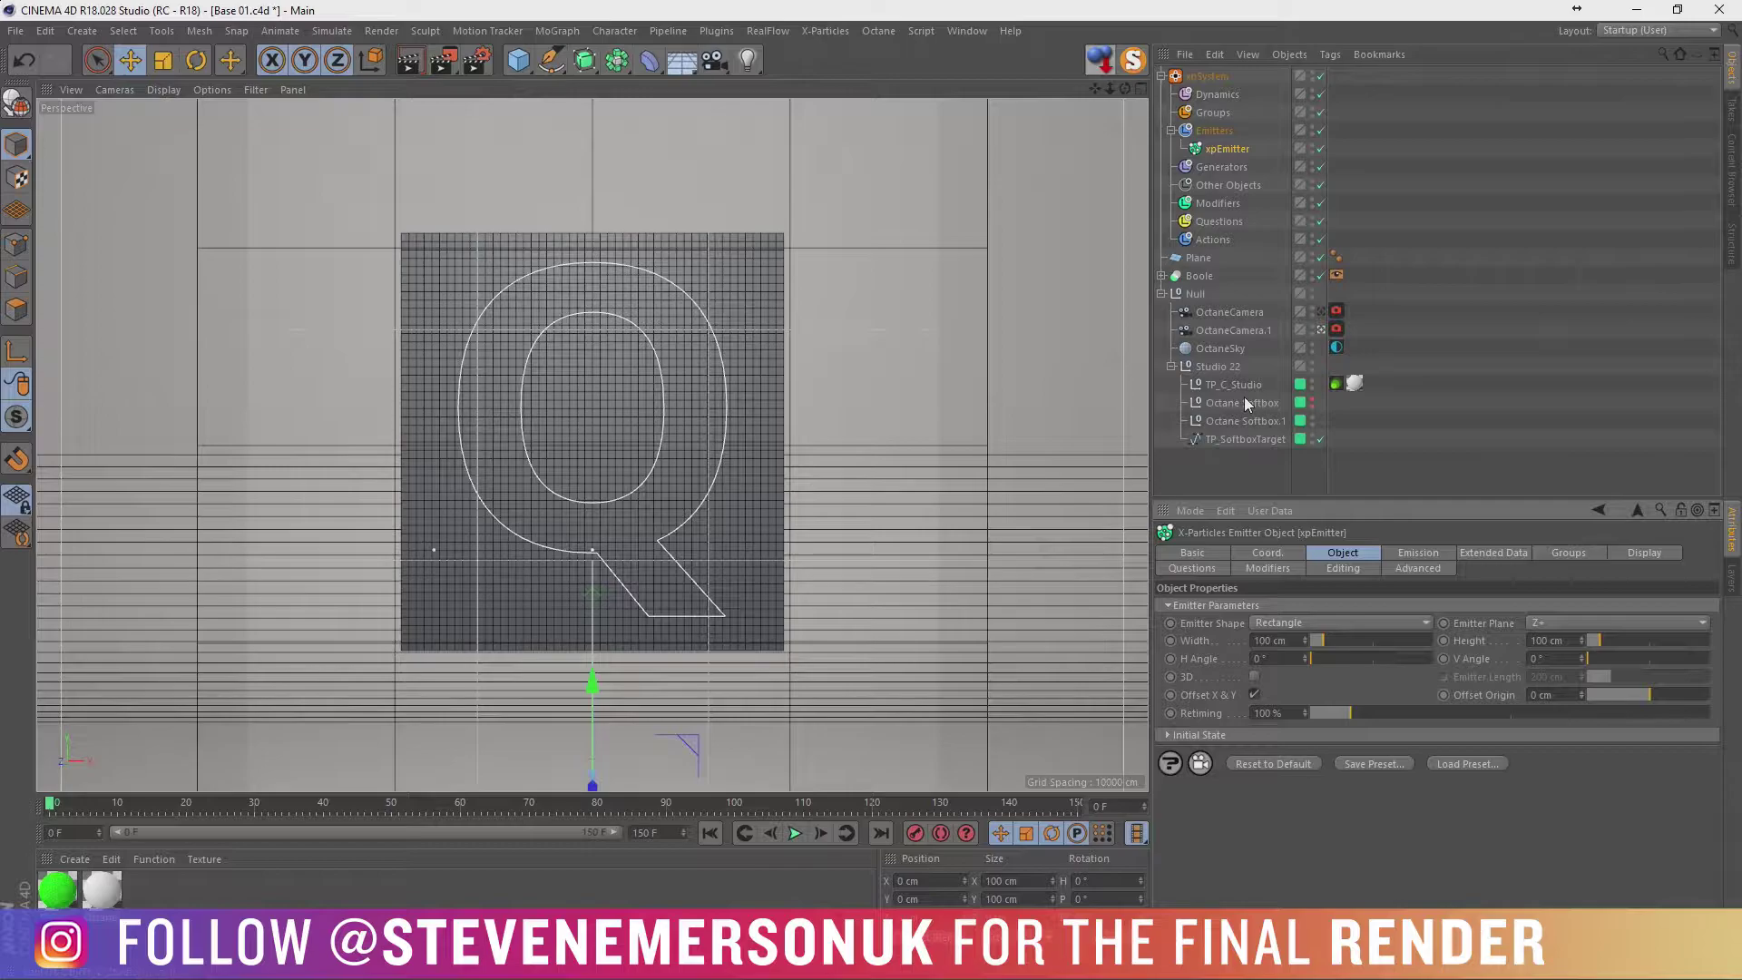
pyautogui.click(1162, 291)
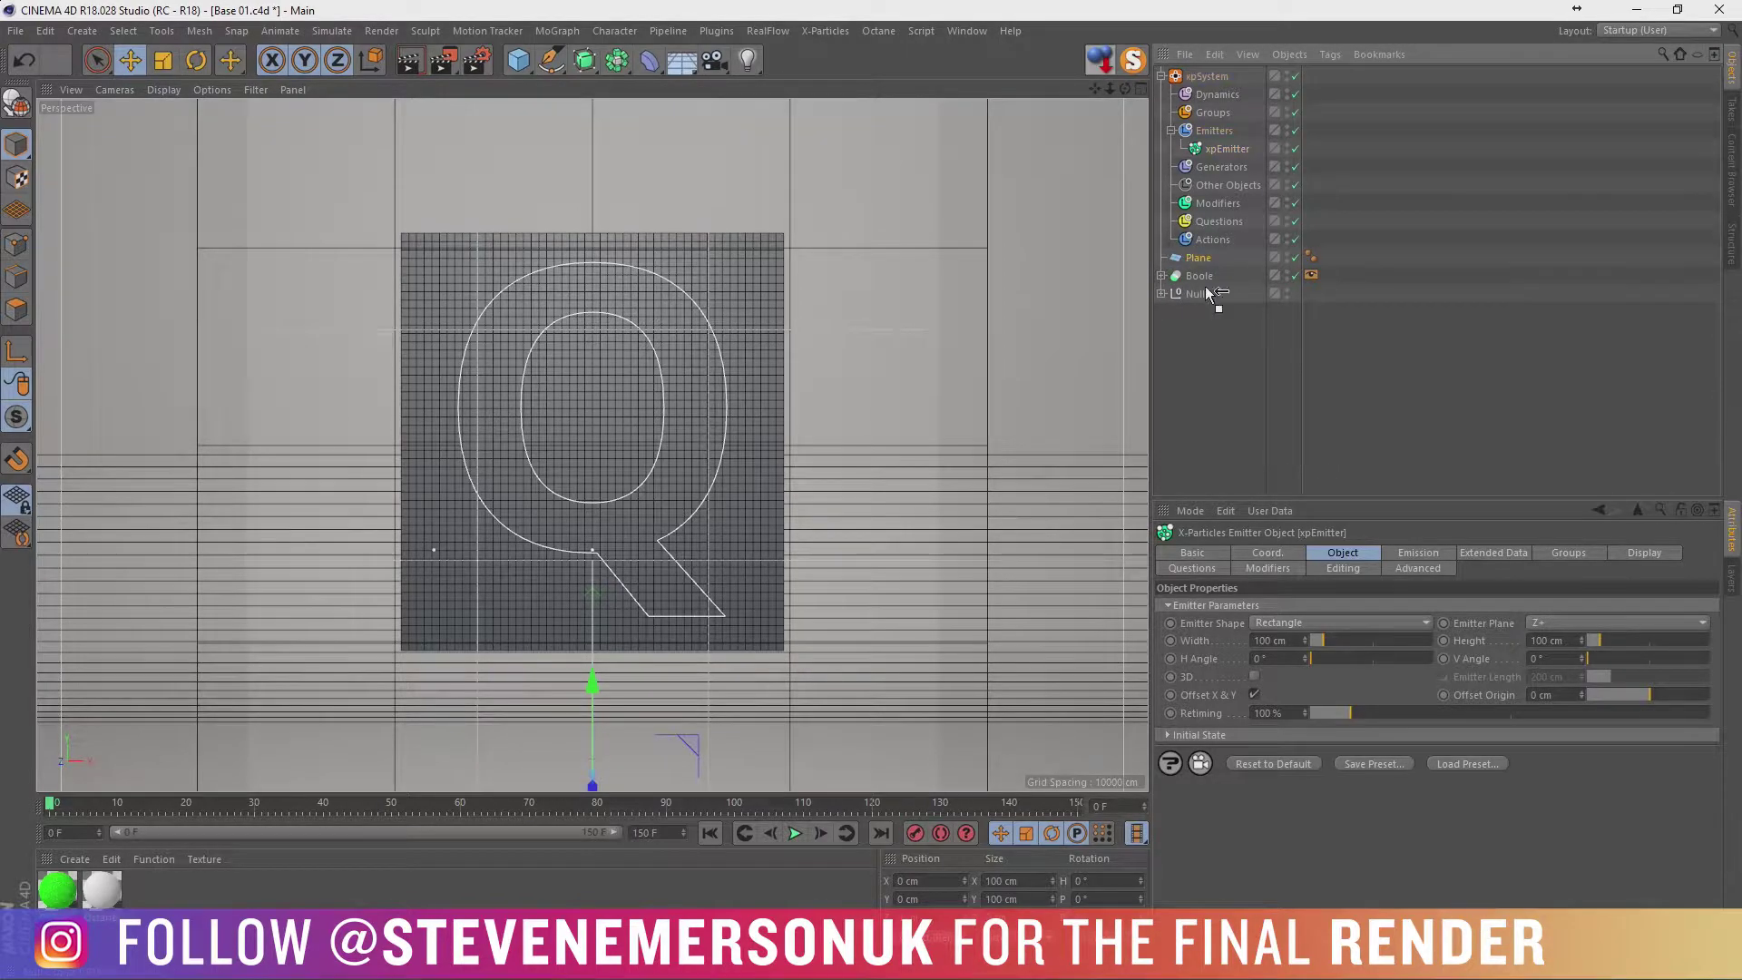
pyautogui.hotkey('ctrl', 'z')
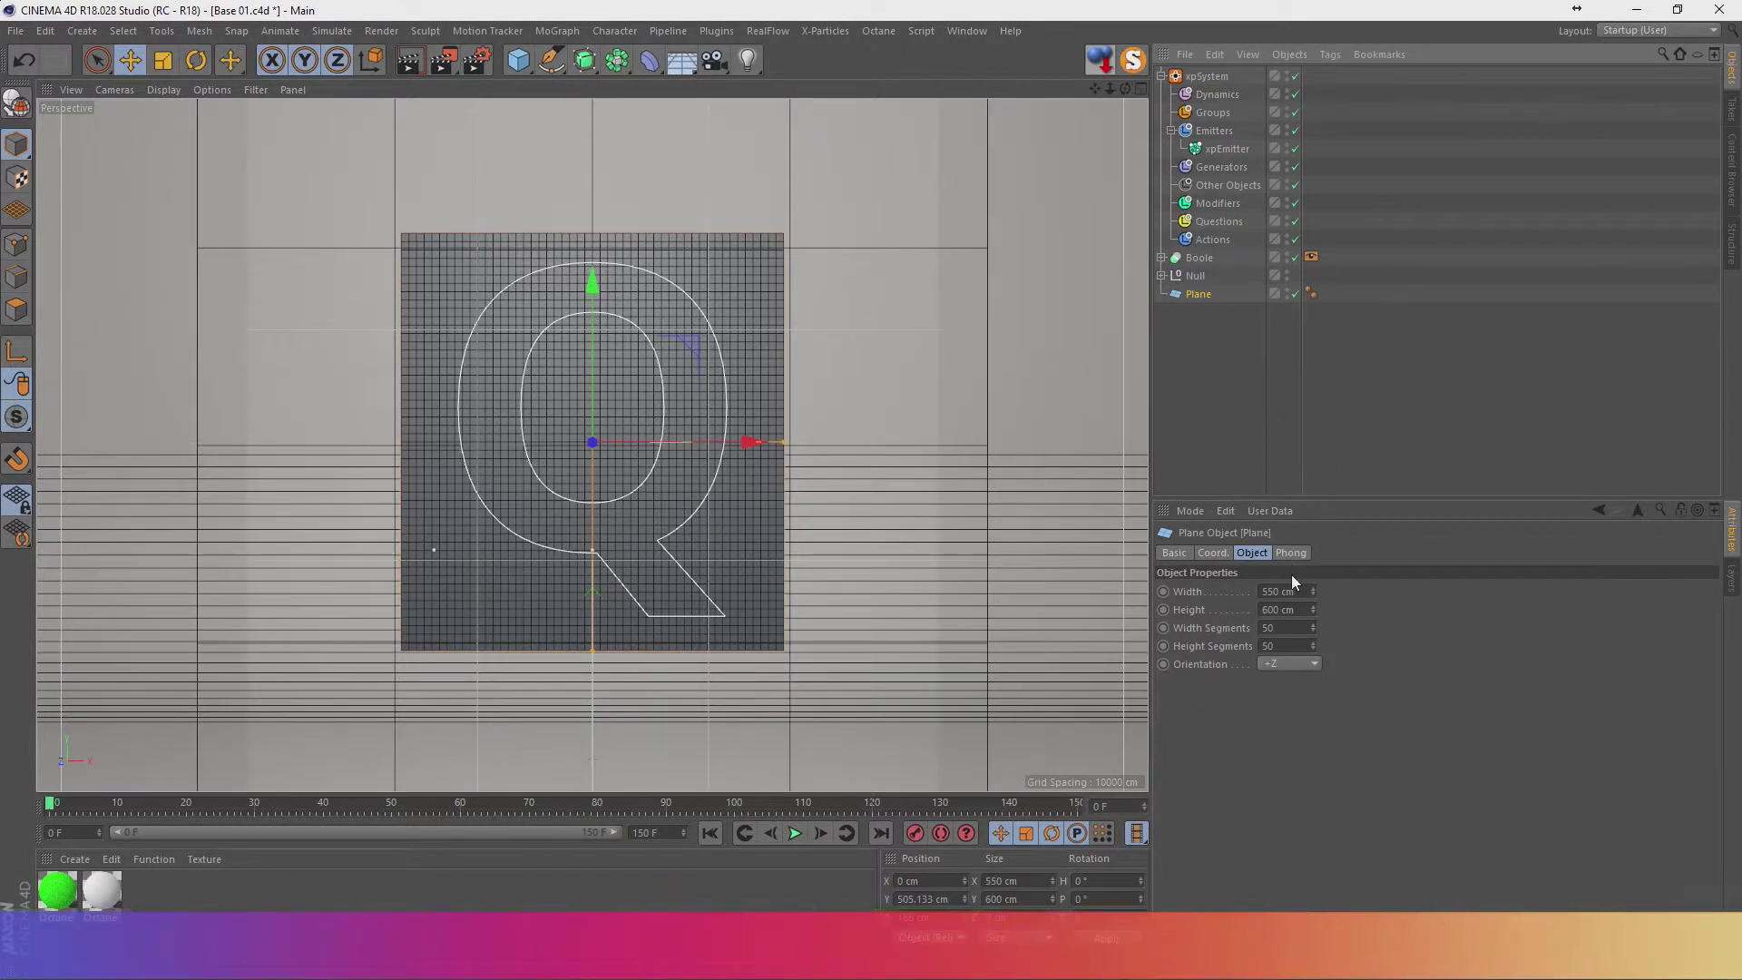
pyautogui.hotkey('ctrl', 'z')
# Set the xpEmitter's shape to Object and use the Plane as its source.
pyautogui.click(1288, 622)
pyautogui.click(1279, 720)
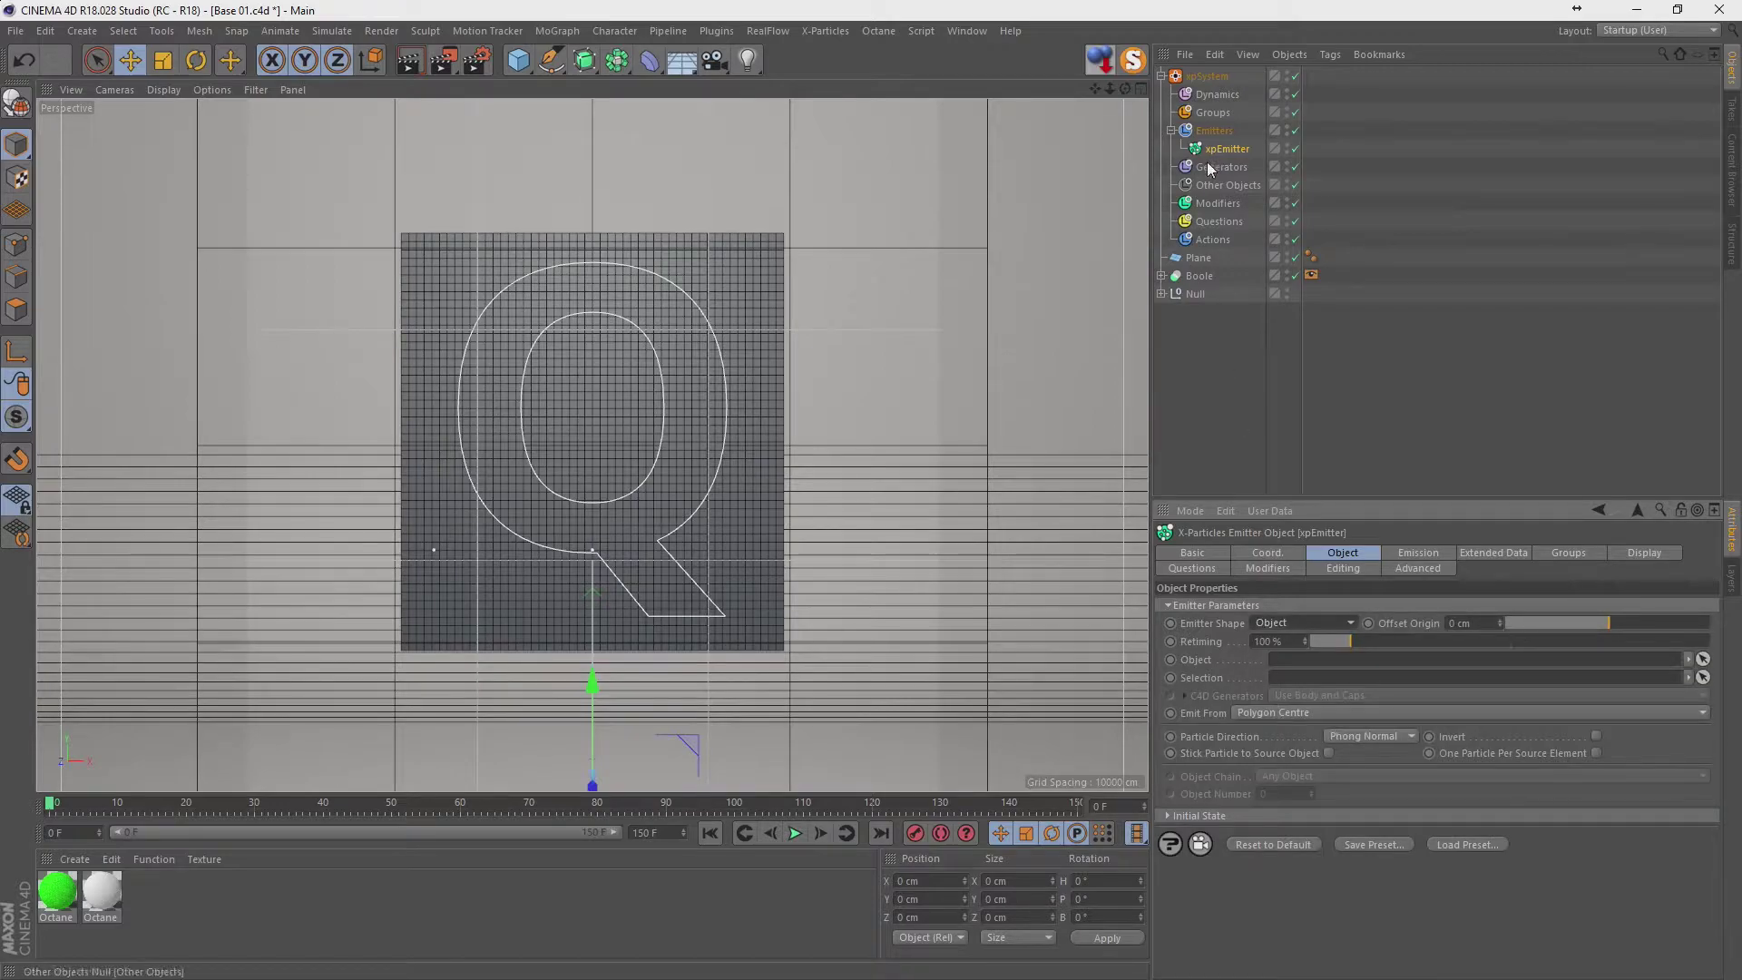
pyautogui.moveTo(1205, 265); pyautogui.dragTo(1265, 539)
pyautogui.moveTo(1288, 668); pyautogui.dragTo(1289, 664)
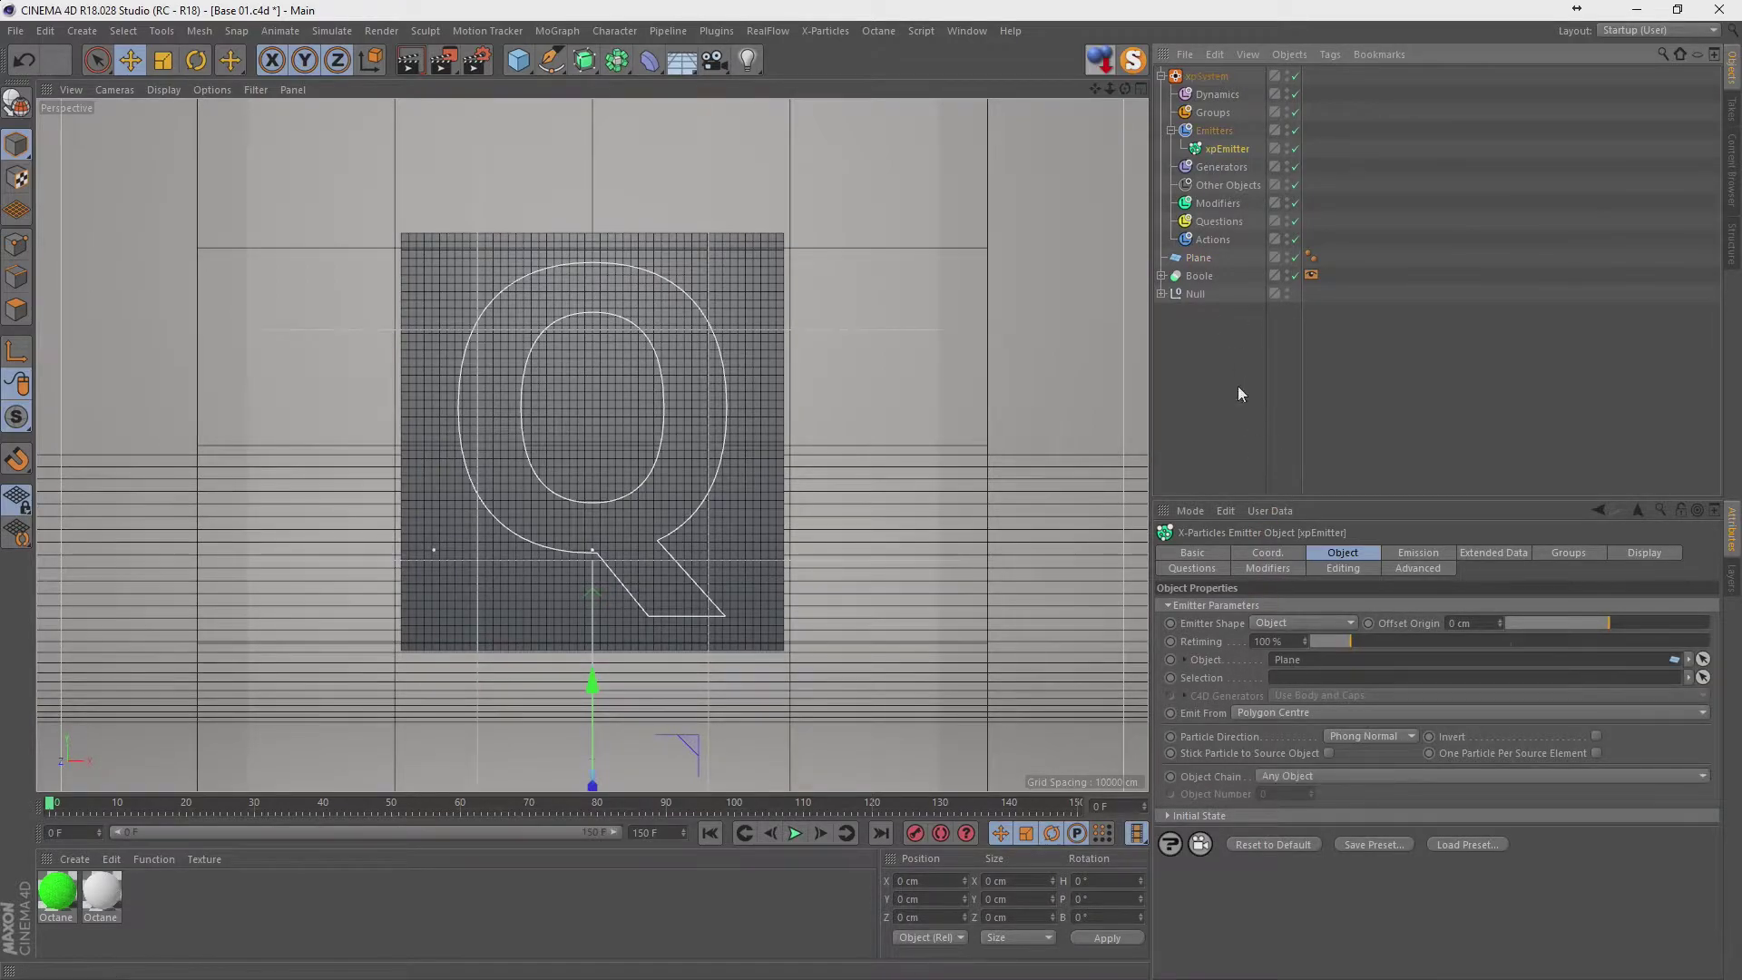
# Add an xpCollider tag to the Boole and briefly play the simulation.
pyautogui.rightClick(1197, 276)
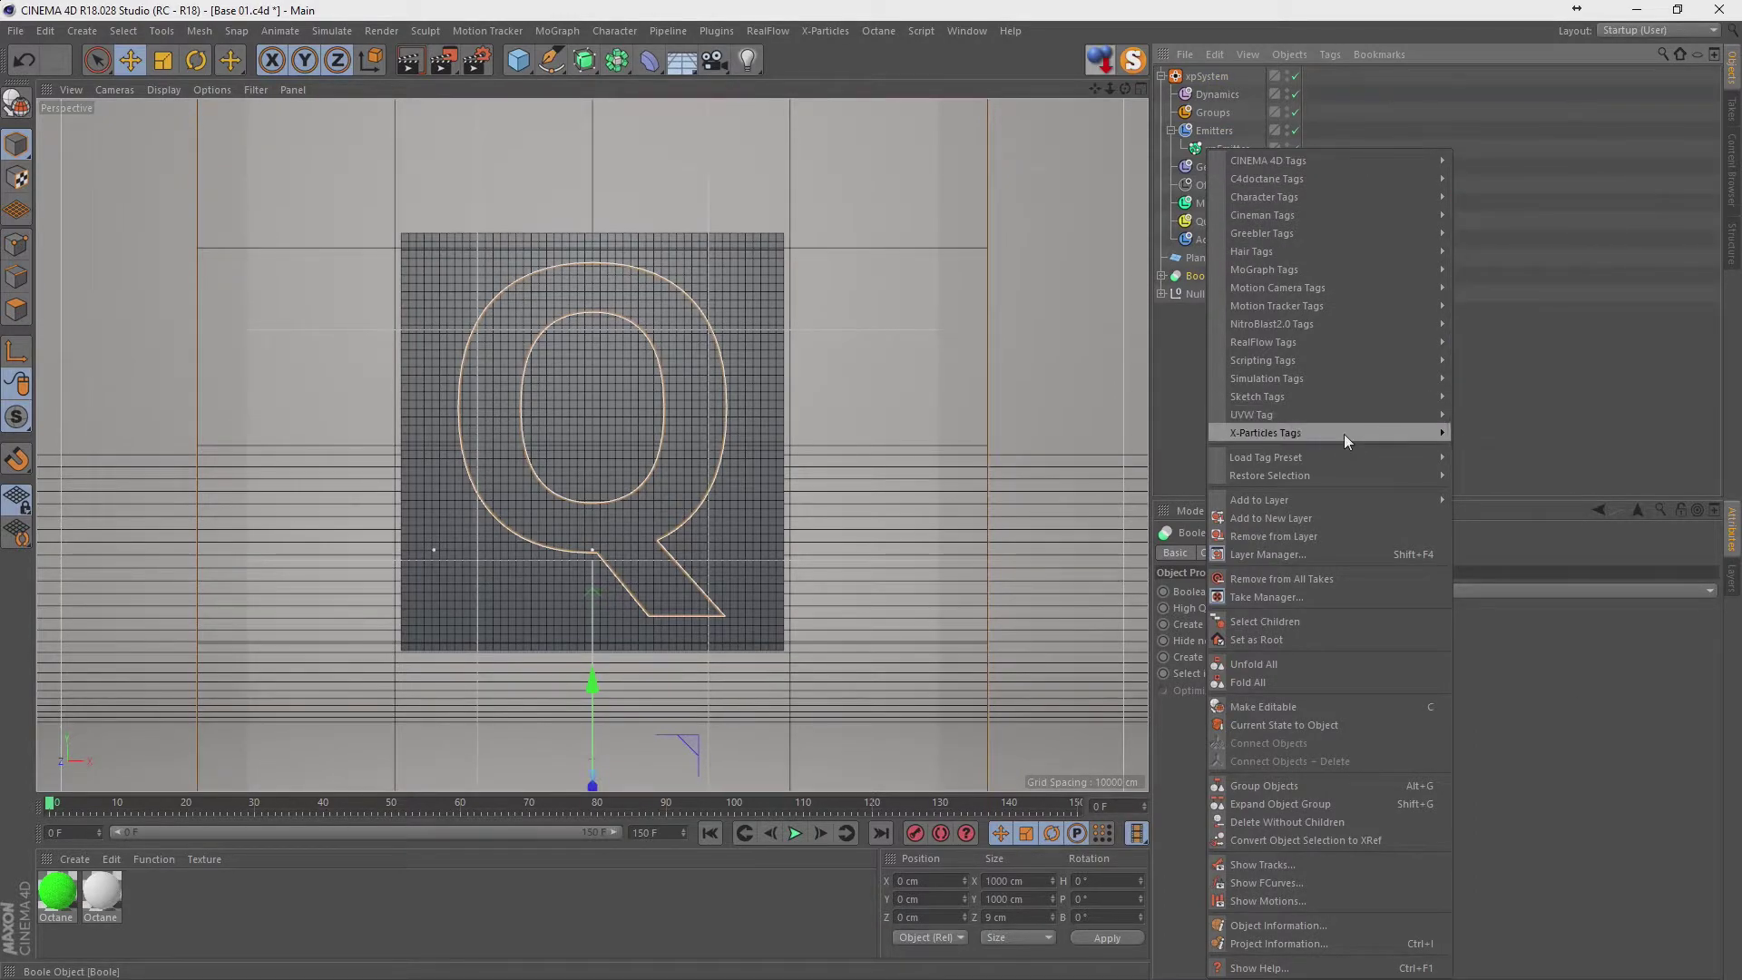
pyautogui.moveTo(1266, 433)
pyautogui.click(1509, 450)
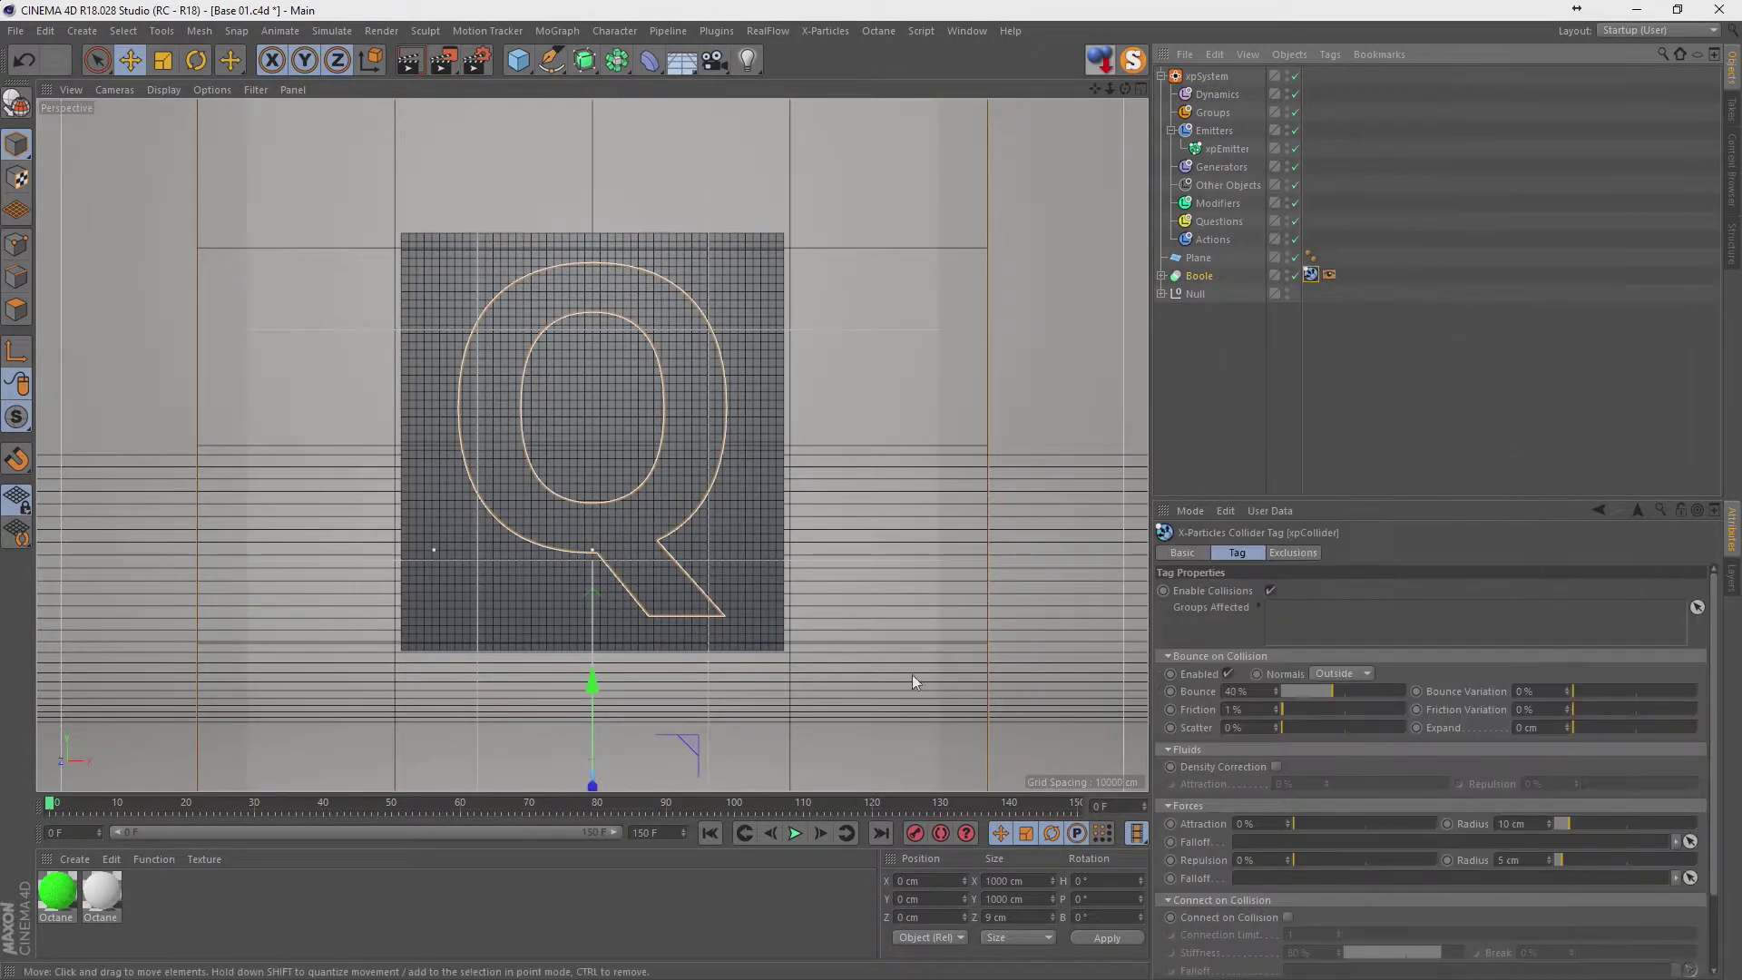
pyautogui.click(790, 833)
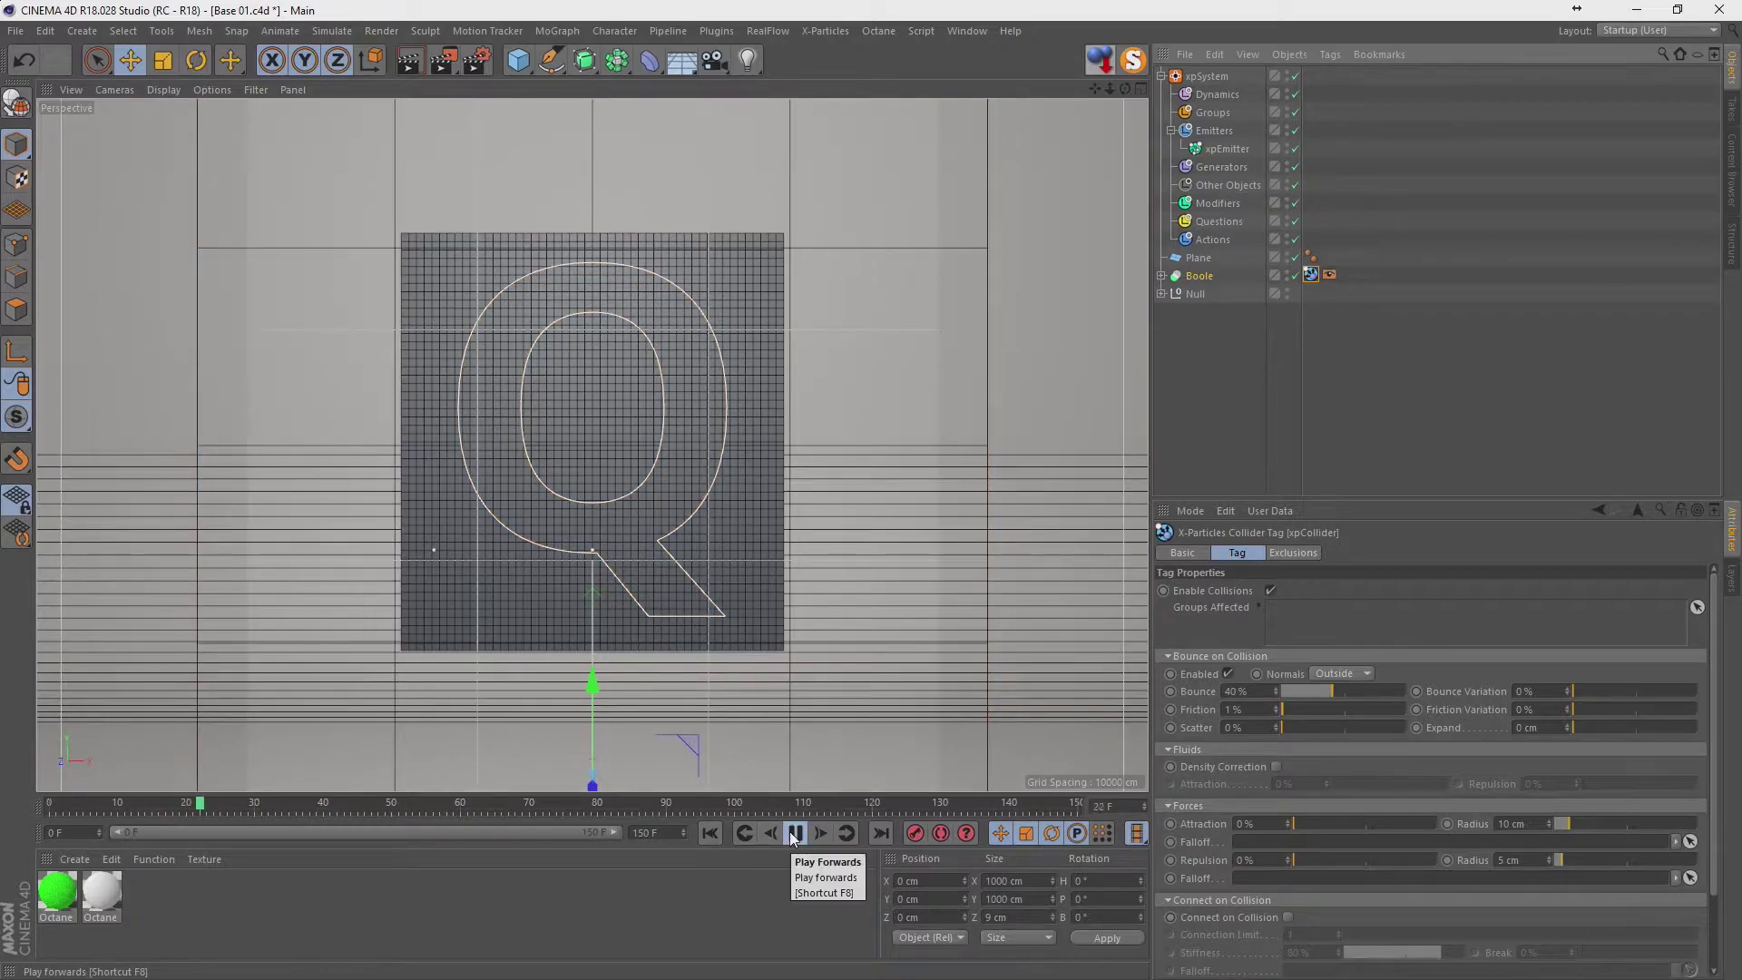
pyautogui.click(792, 835)
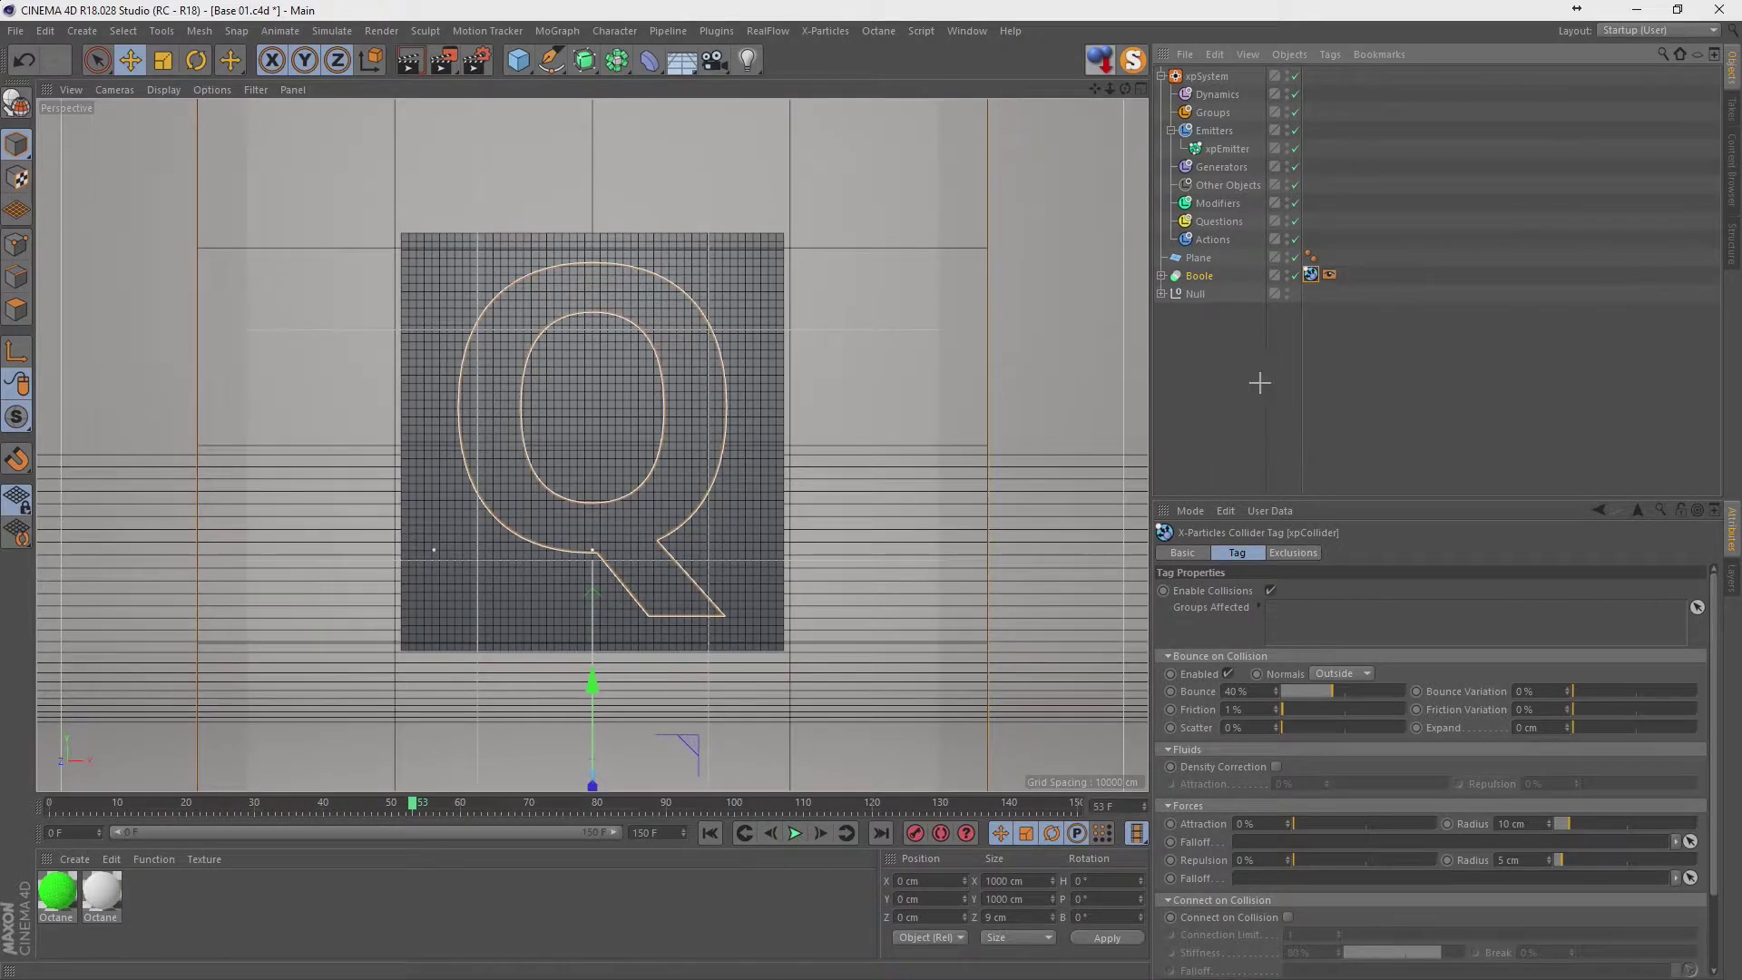
# Set the emitter Plane's orientation to -Z.
pyautogui.click(1259, 382)
pyautogui.click(1198, 258)
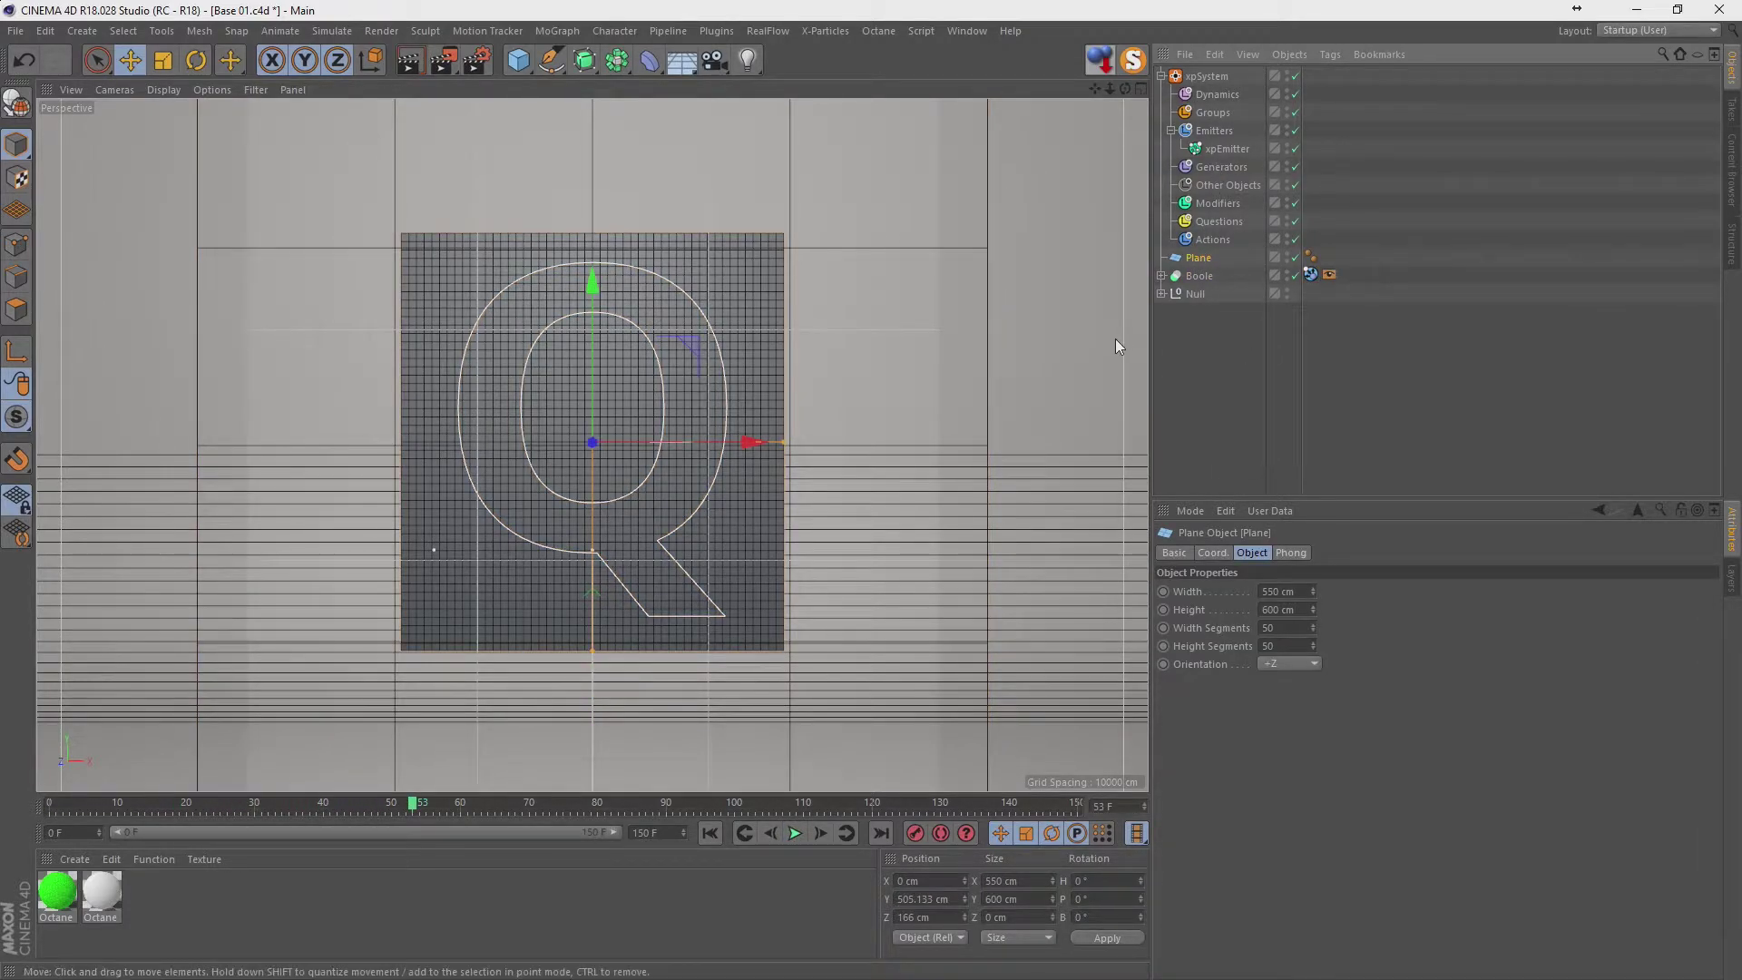
pyautogui.click(1229, 148)
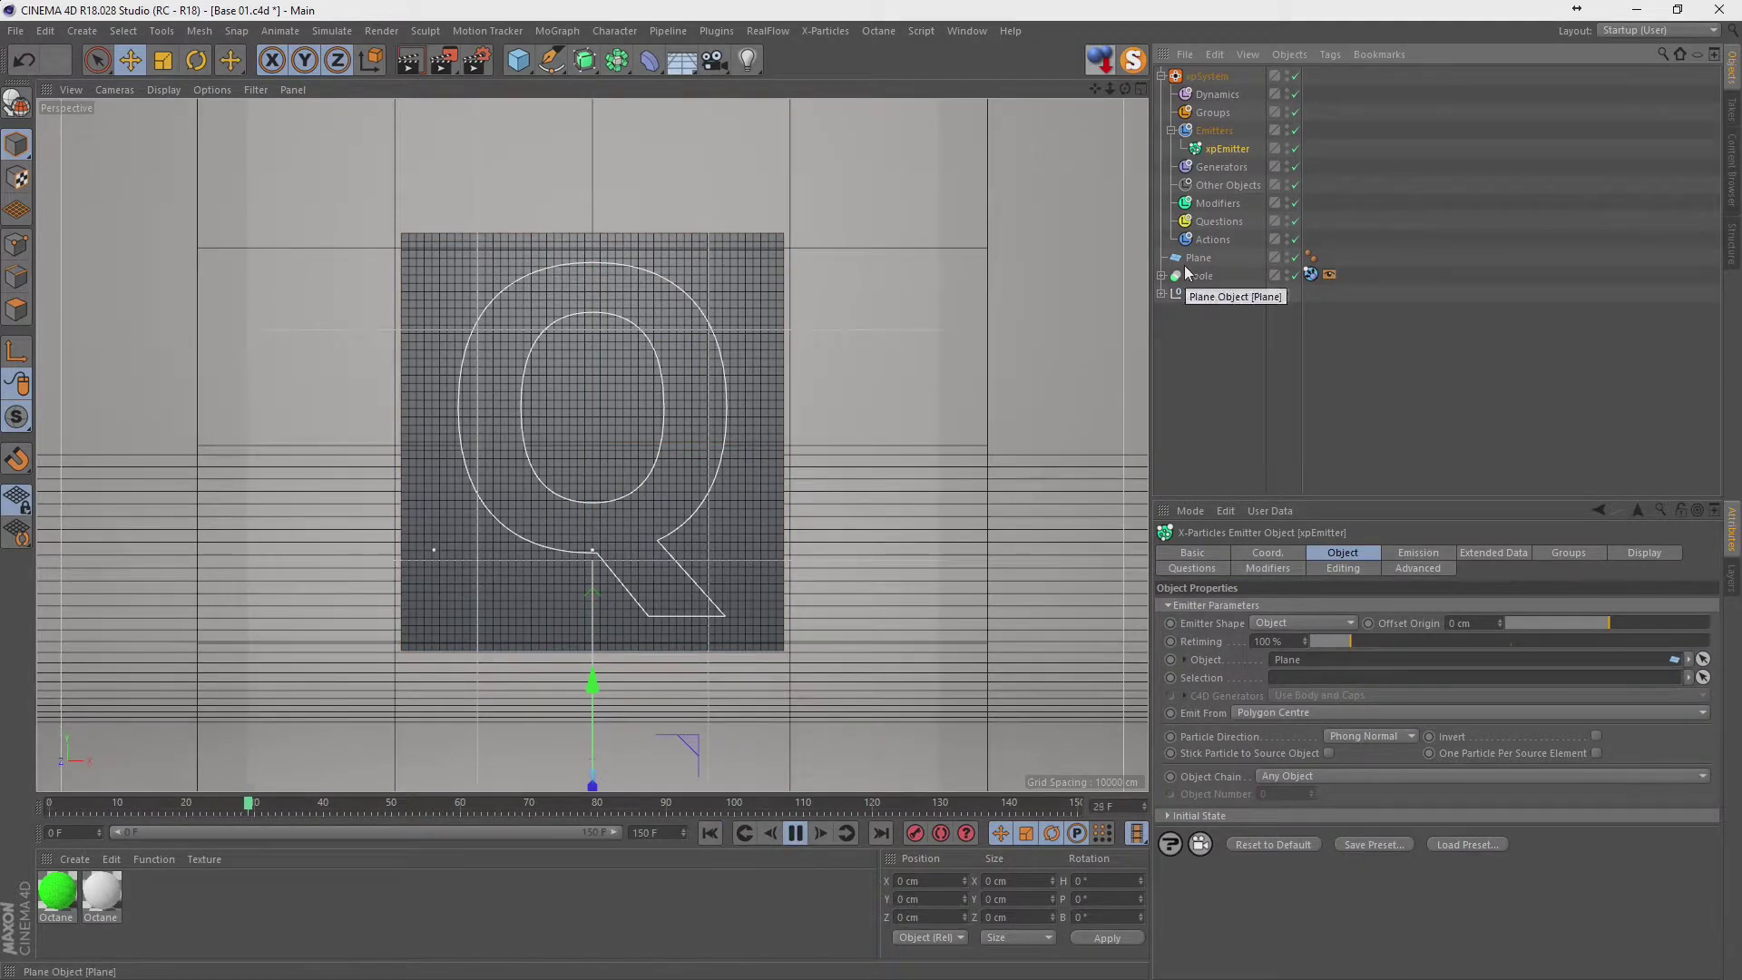
pyautogui.click(1161, 293)
pyautogui.click(1323, 329)
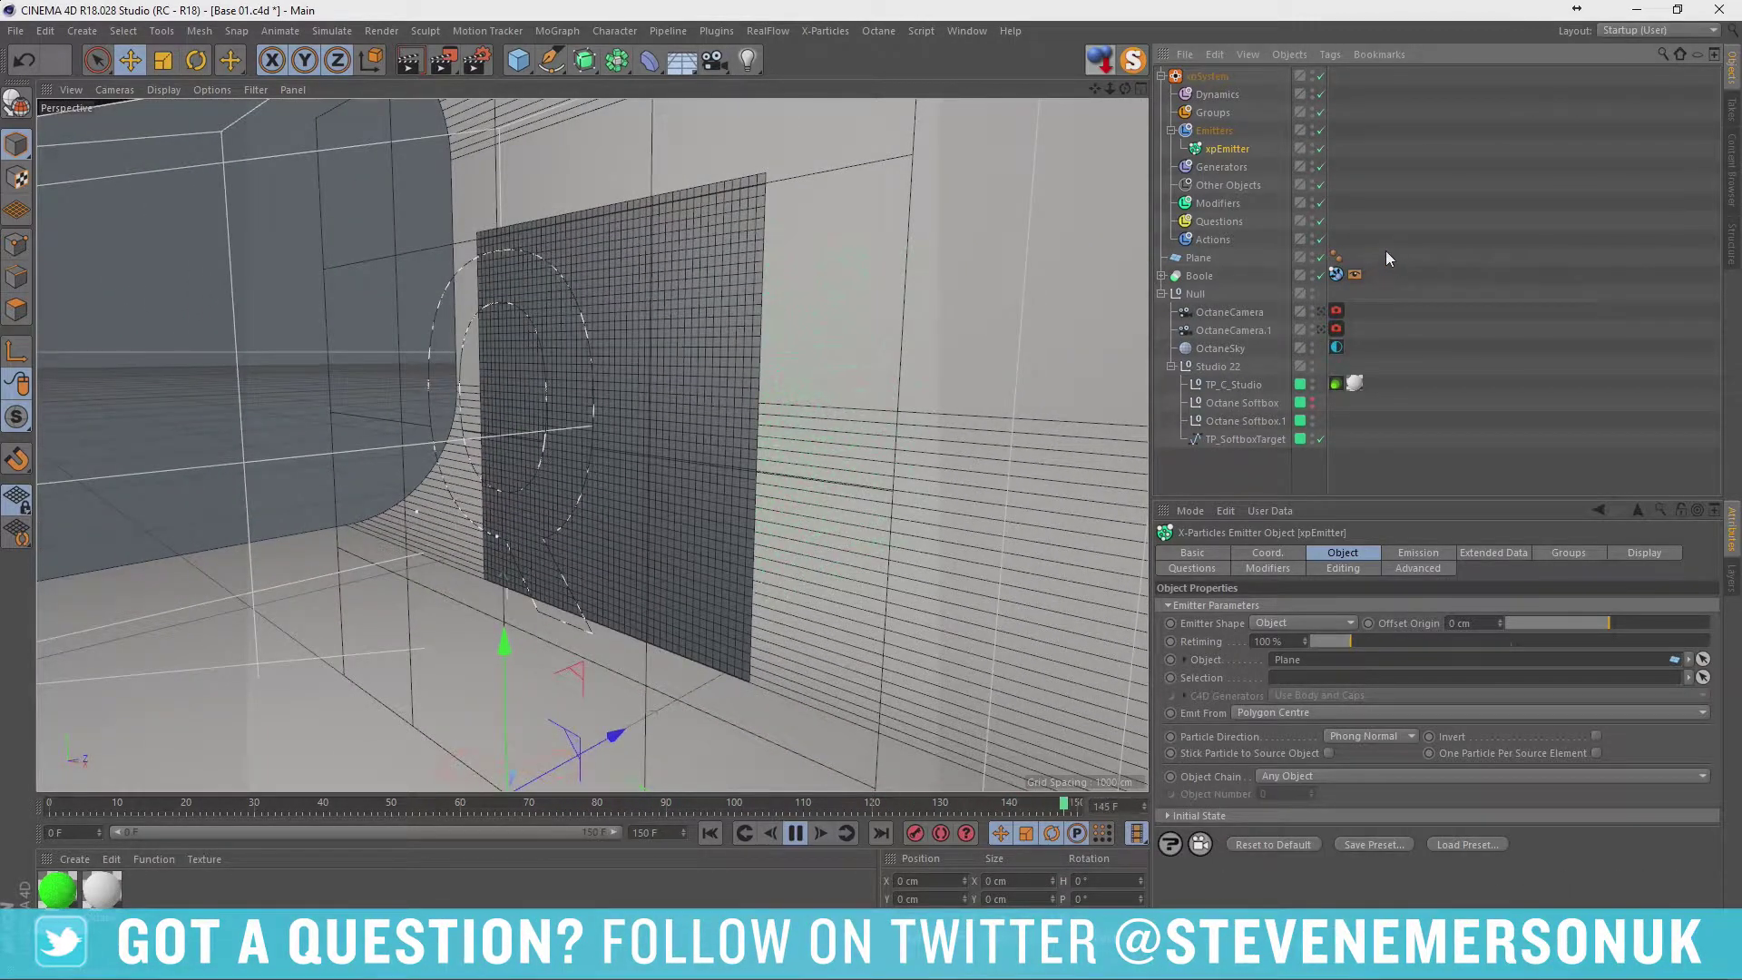
pyautogui.click(1386, 252)
pyautogui.click(1227, 149)
pyautogui.click(1199, 259)
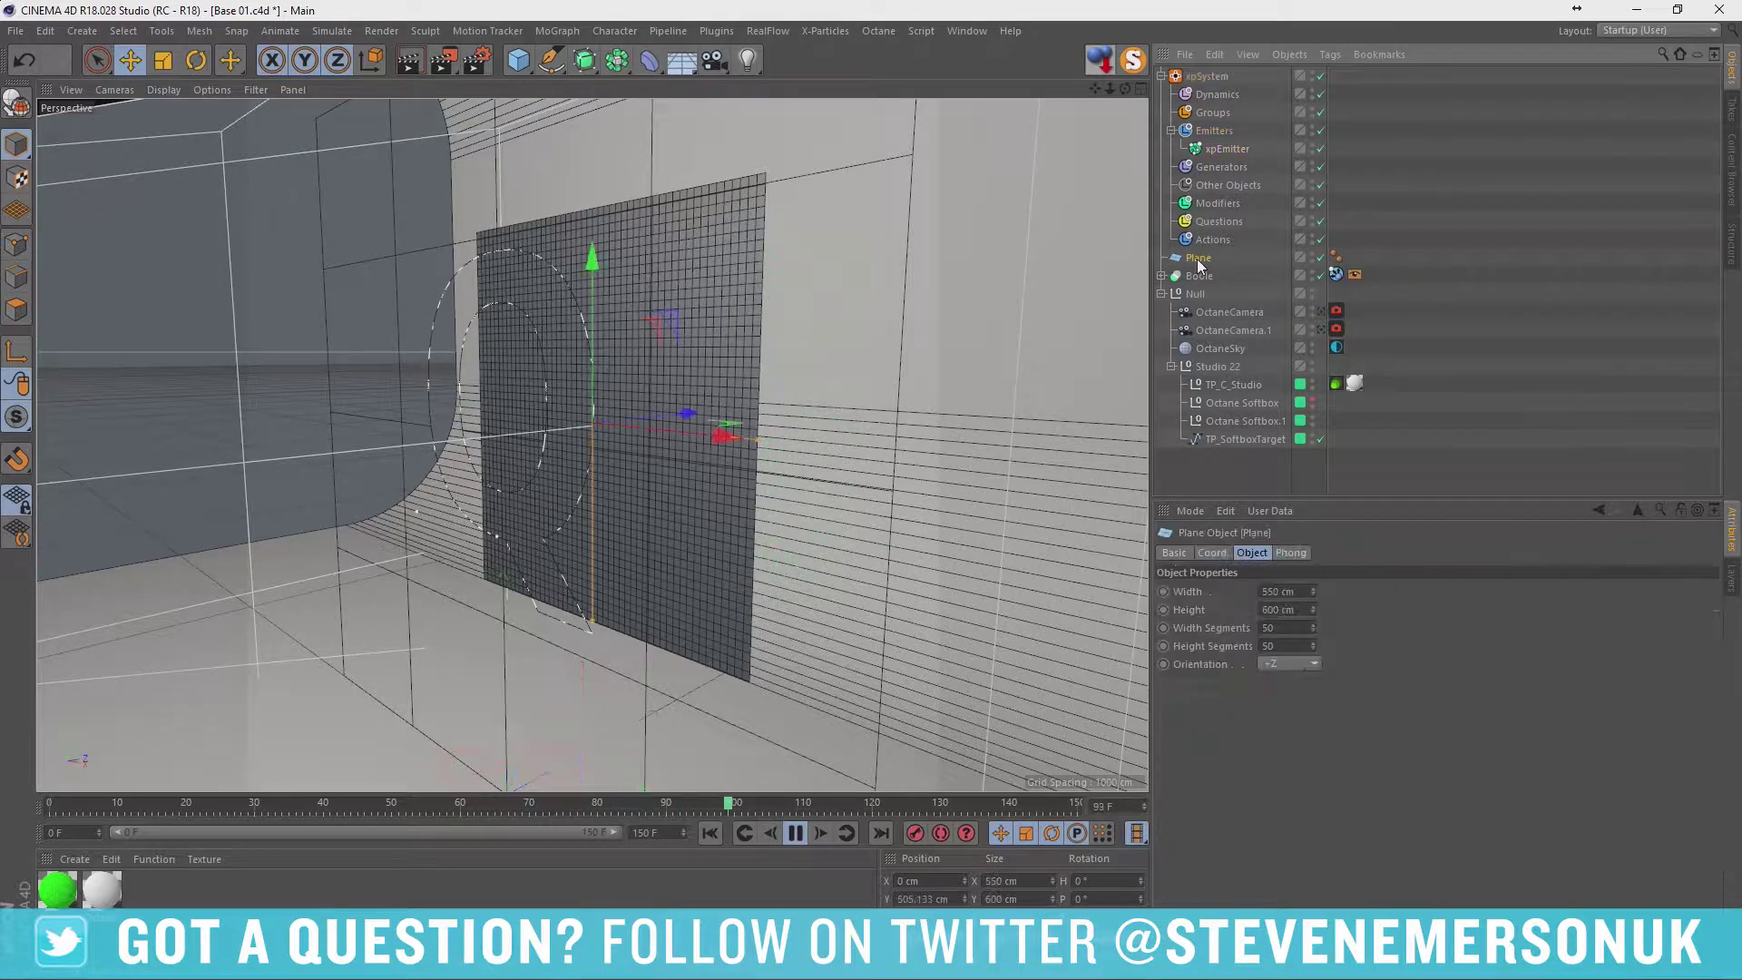
pyautogui.click(1261, 664)
pyautogui.click(1288, 781)
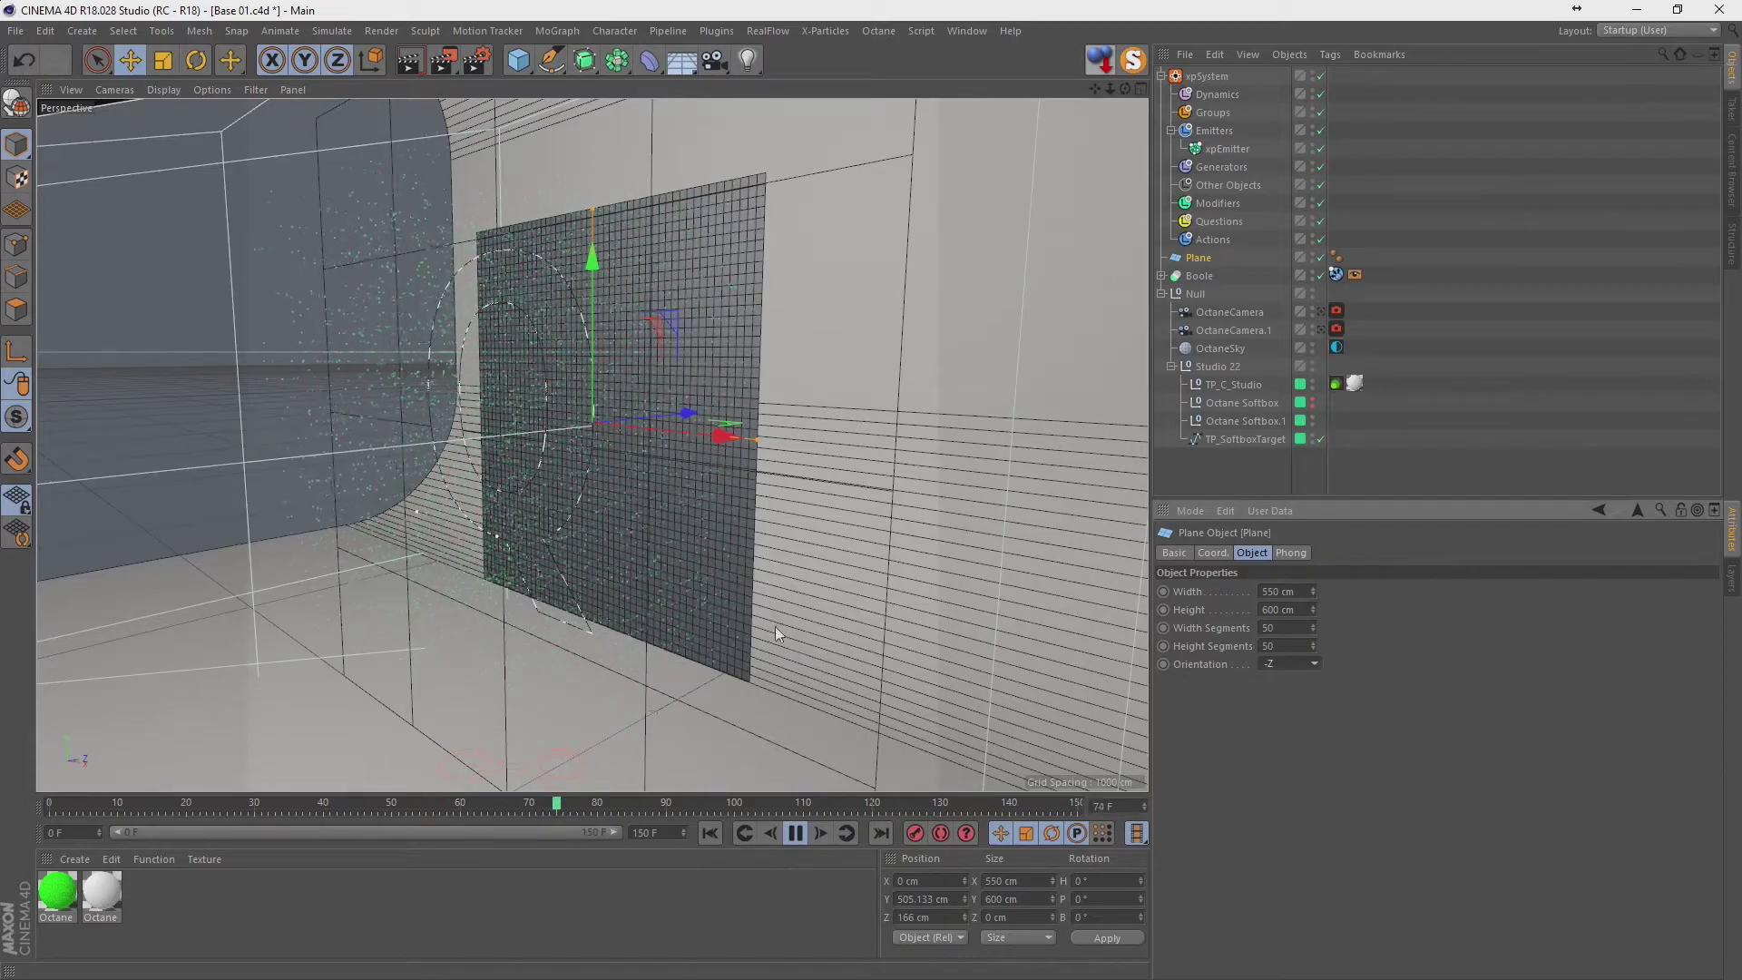
pyautogui.keyDown('alt'); pyautogui.moveTo(775, 626); pyautogui.dragTo(585, 415); pyautogui.keyUp('alt')
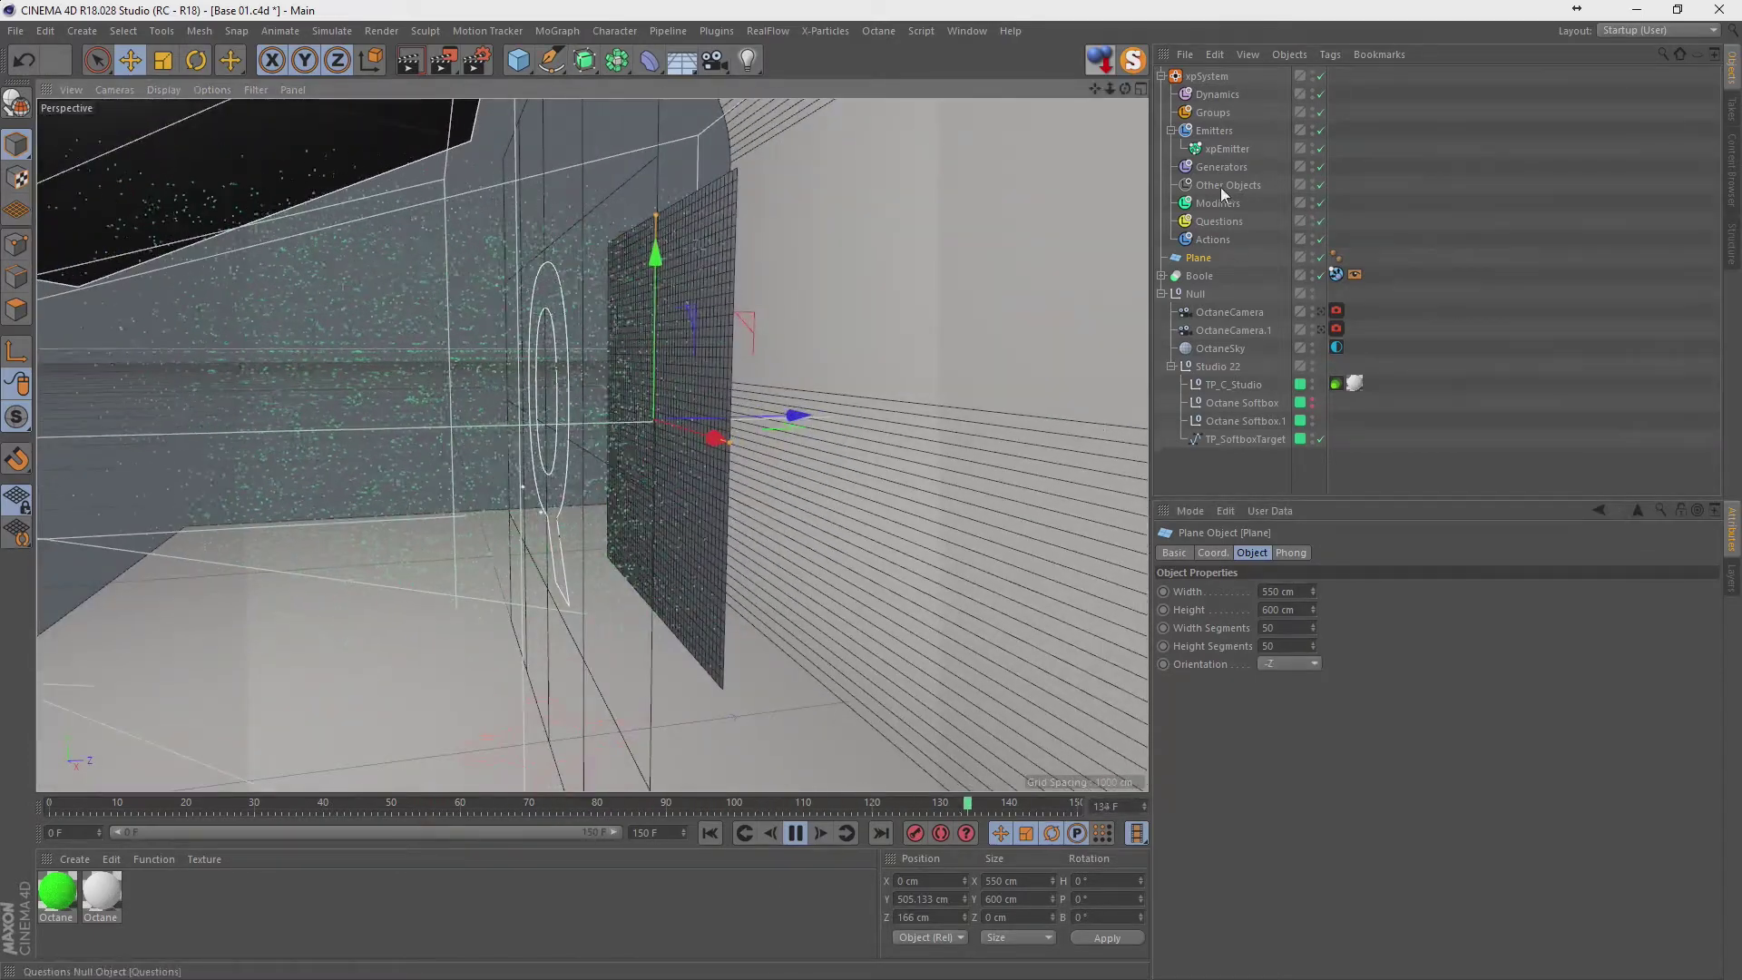
# Try -Z orientation on the plane inside the Boole, then undo it.
pyautogui.click(1161, 275)
pyautogui.click(1207, 294)
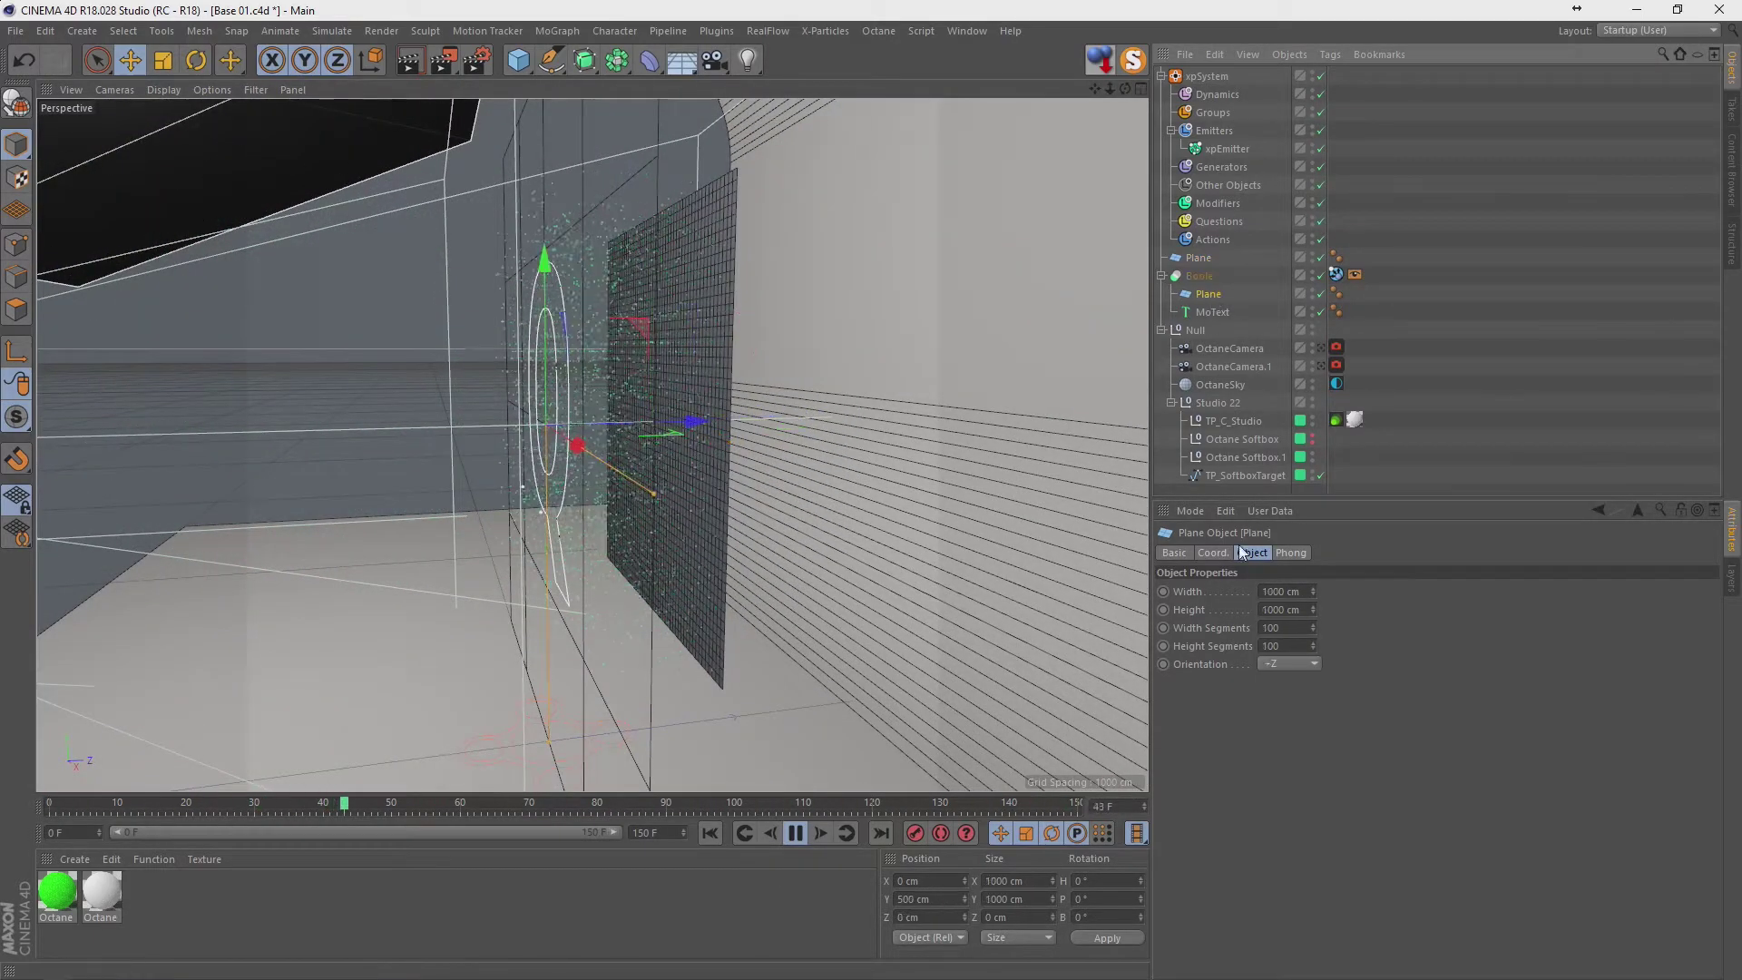
pyautogui.click(1309, 663)
pyautogui.click(1296, 769)
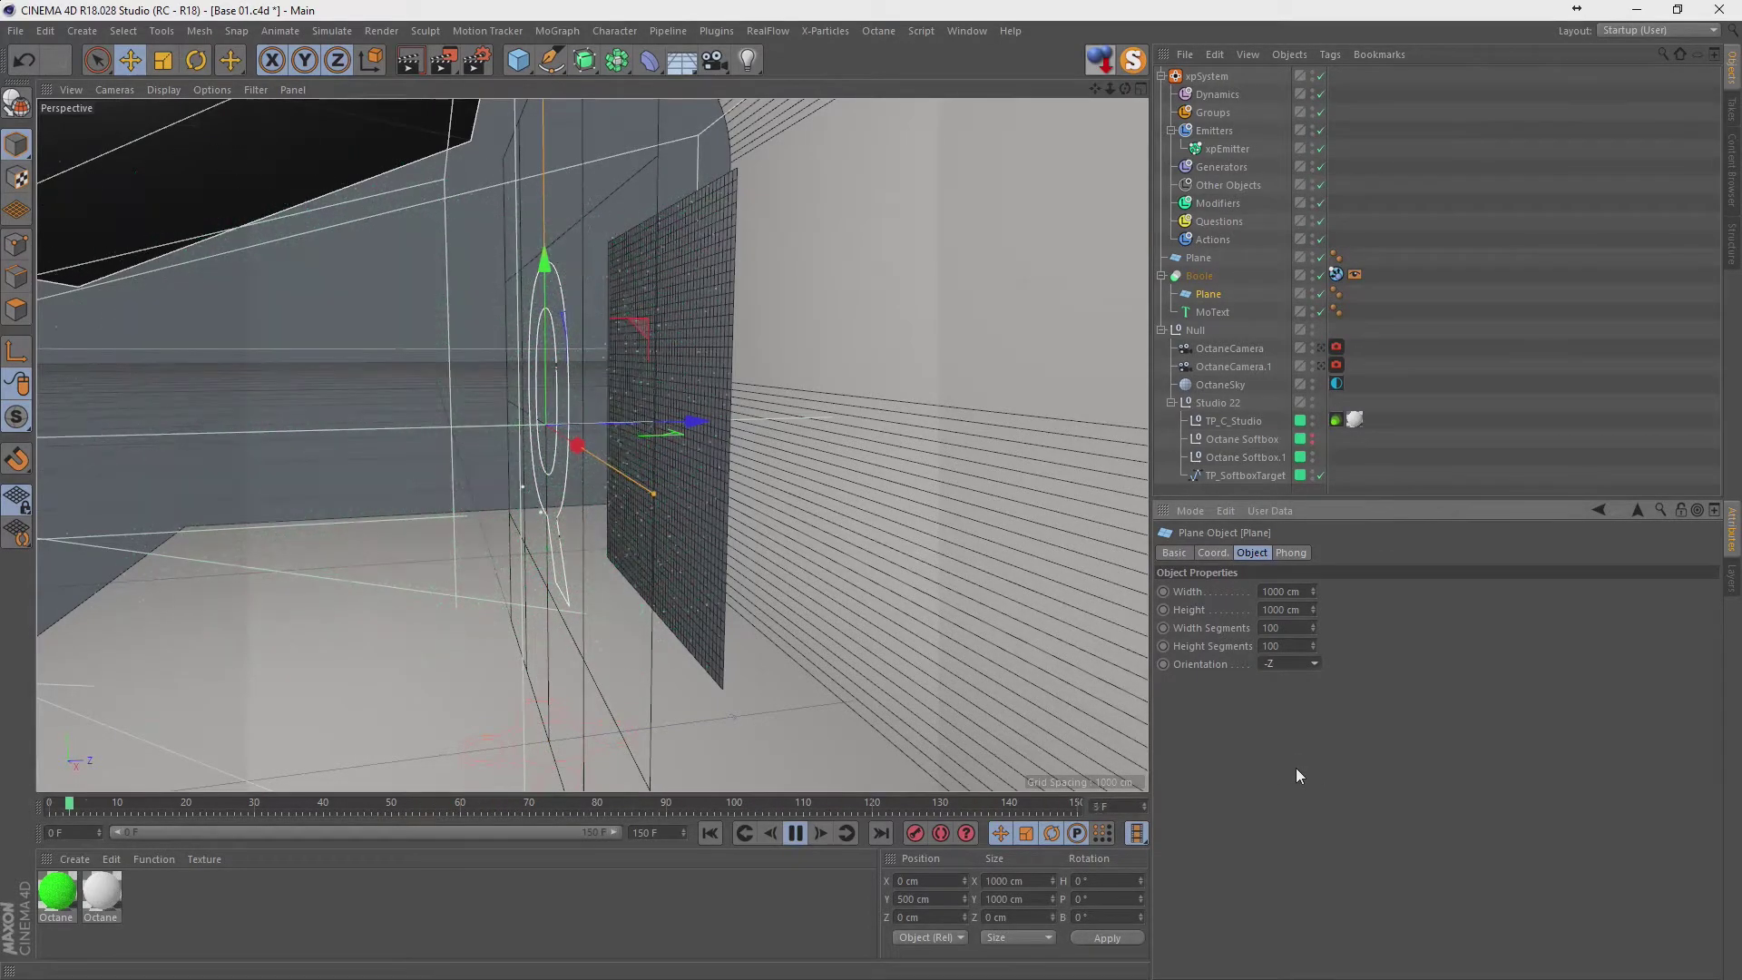
pyautogui.hotkey('ctrl', 'z')
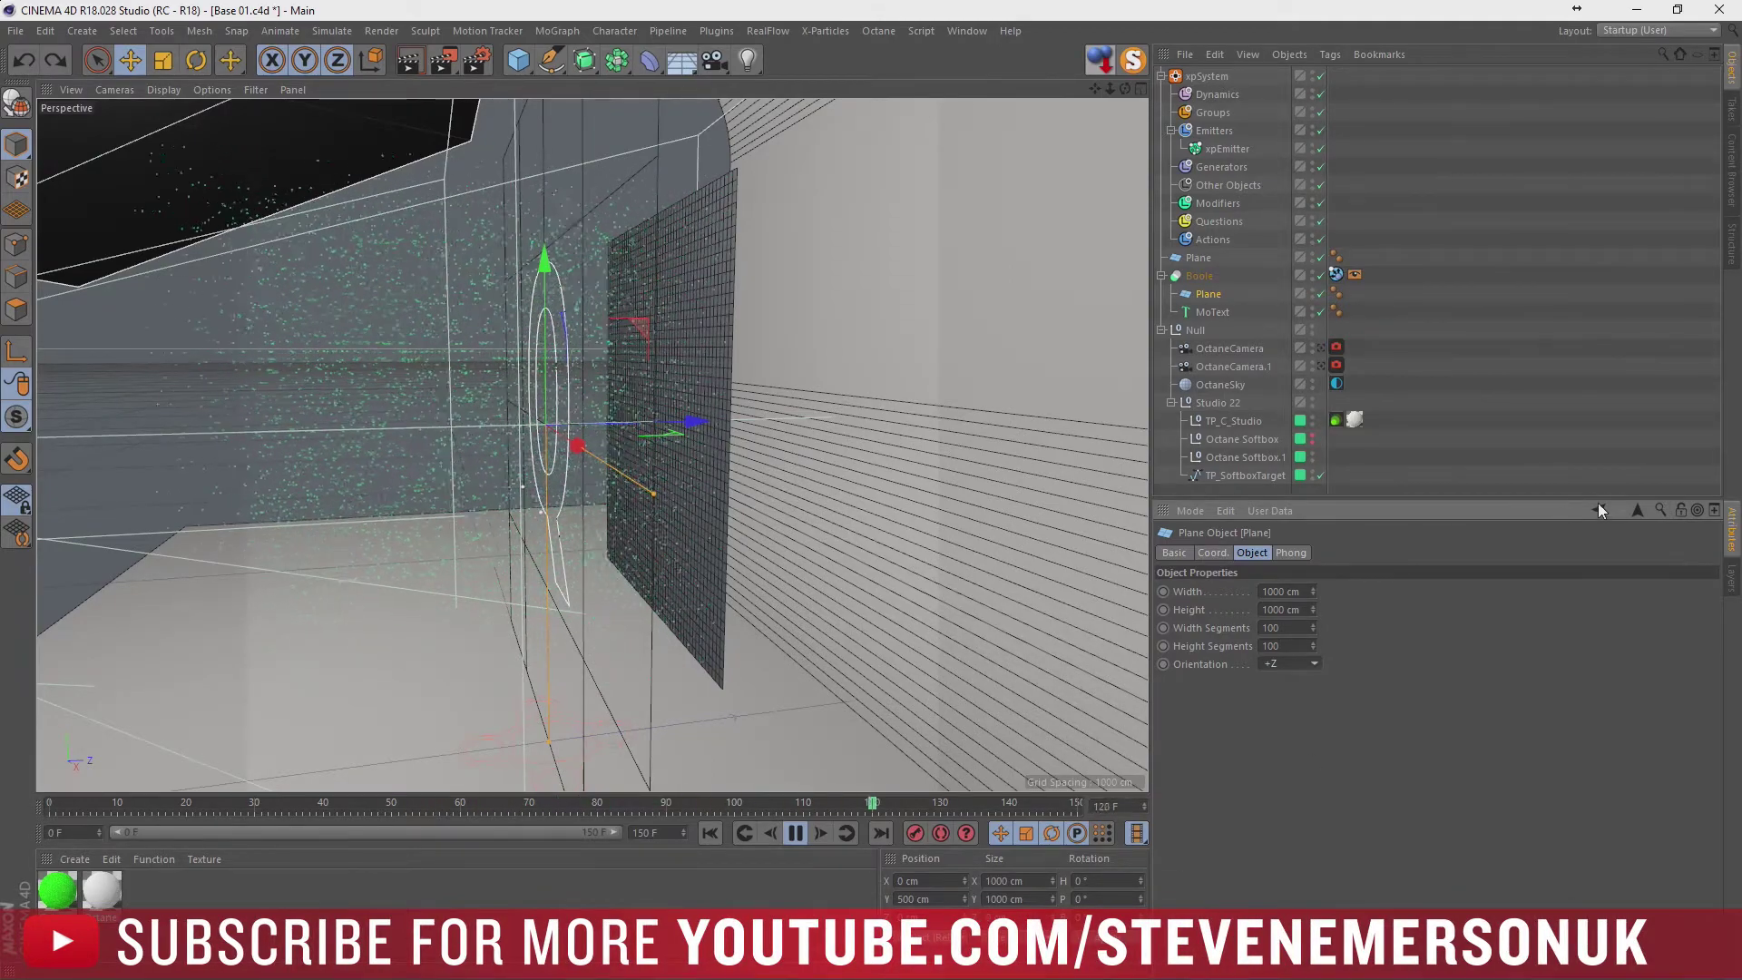
# Set the Boole's xpCollider normals to Any.
pyautogui.click(1335, 274)
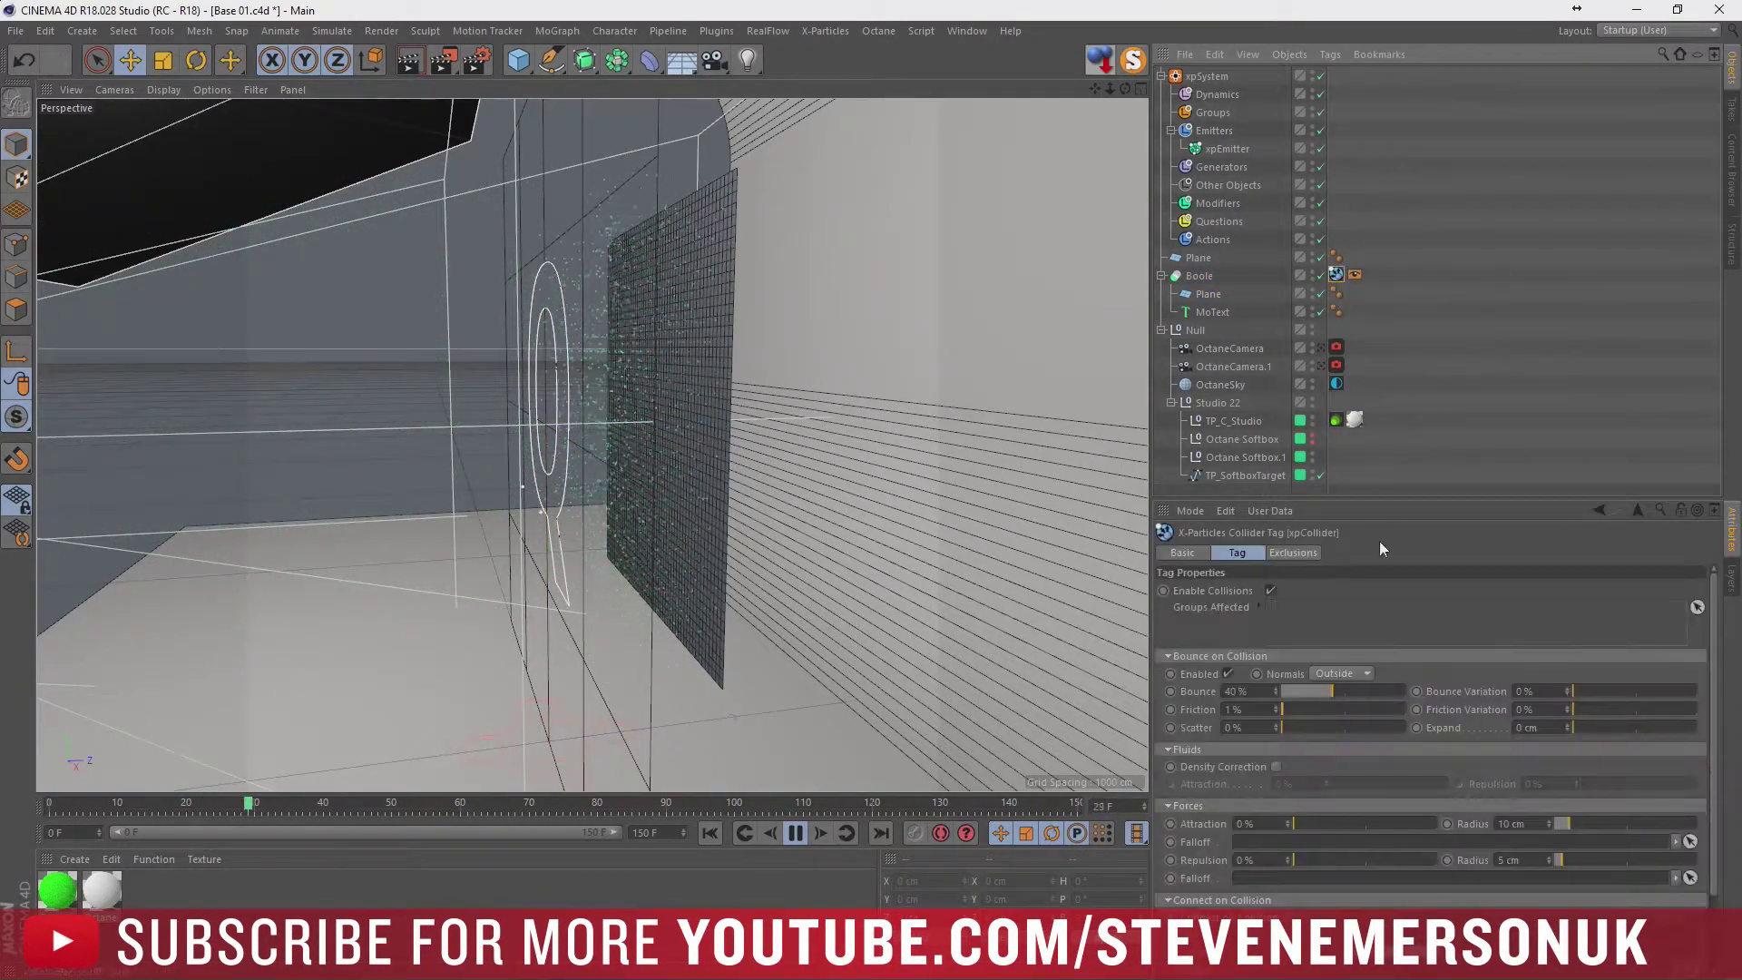
pyautogui.click(1353, 673)
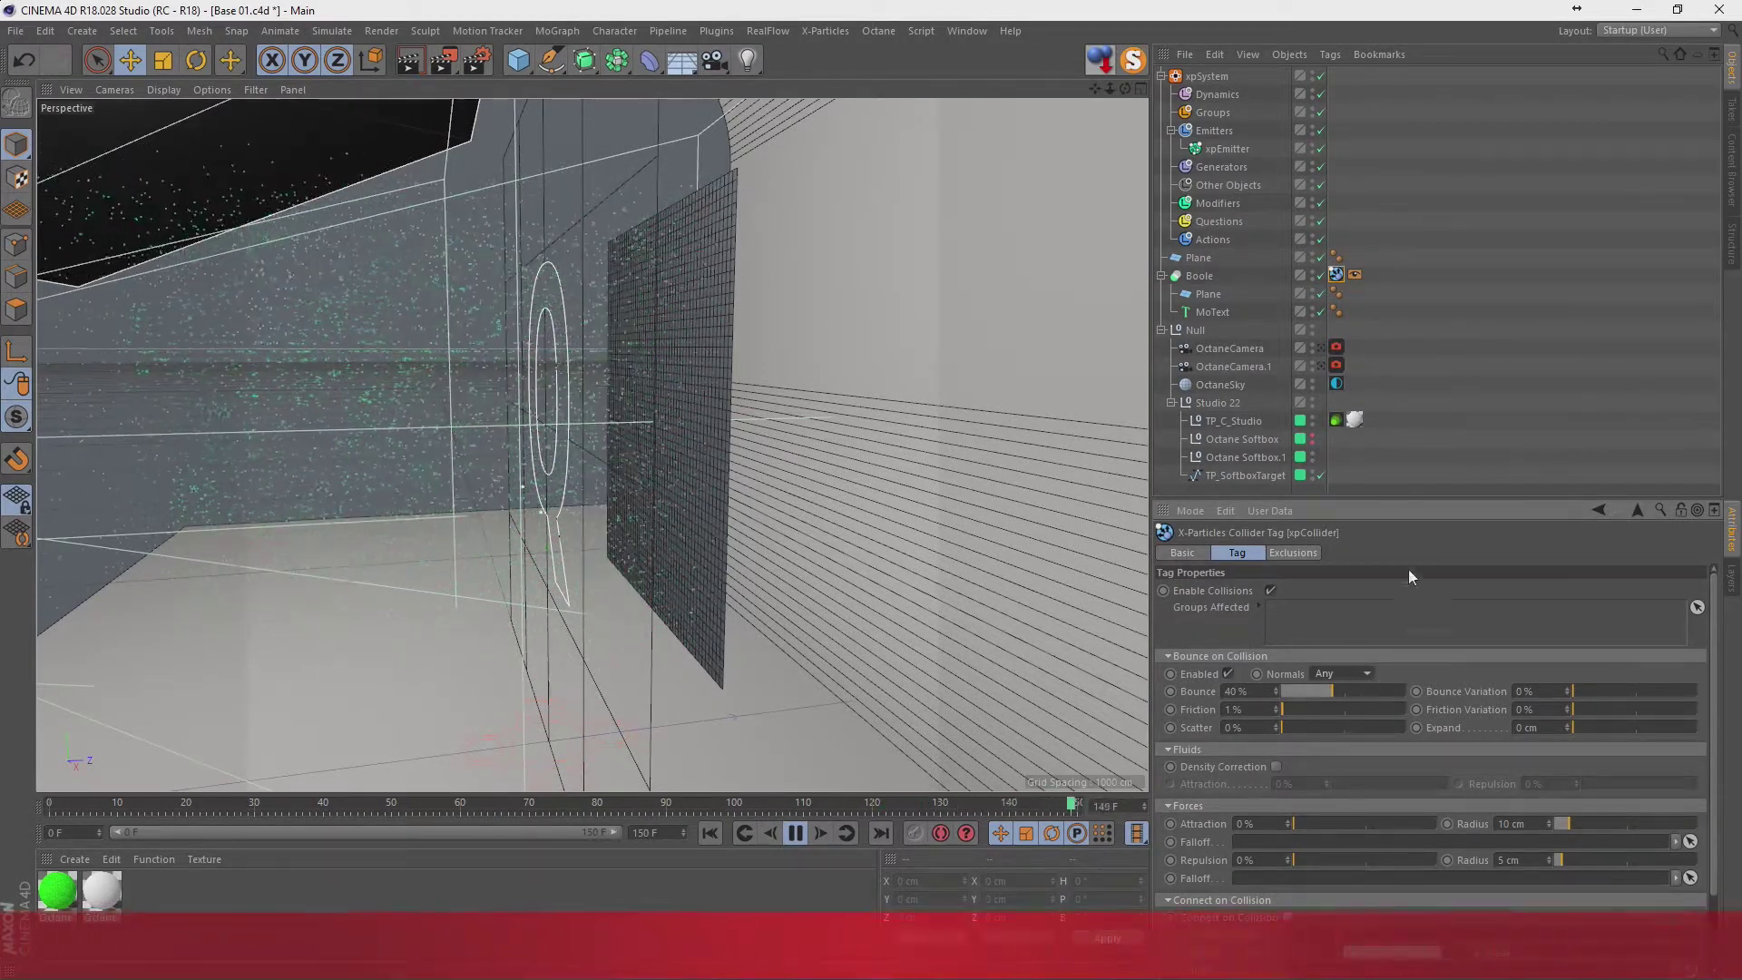
pyautogui.click(1203, 275)
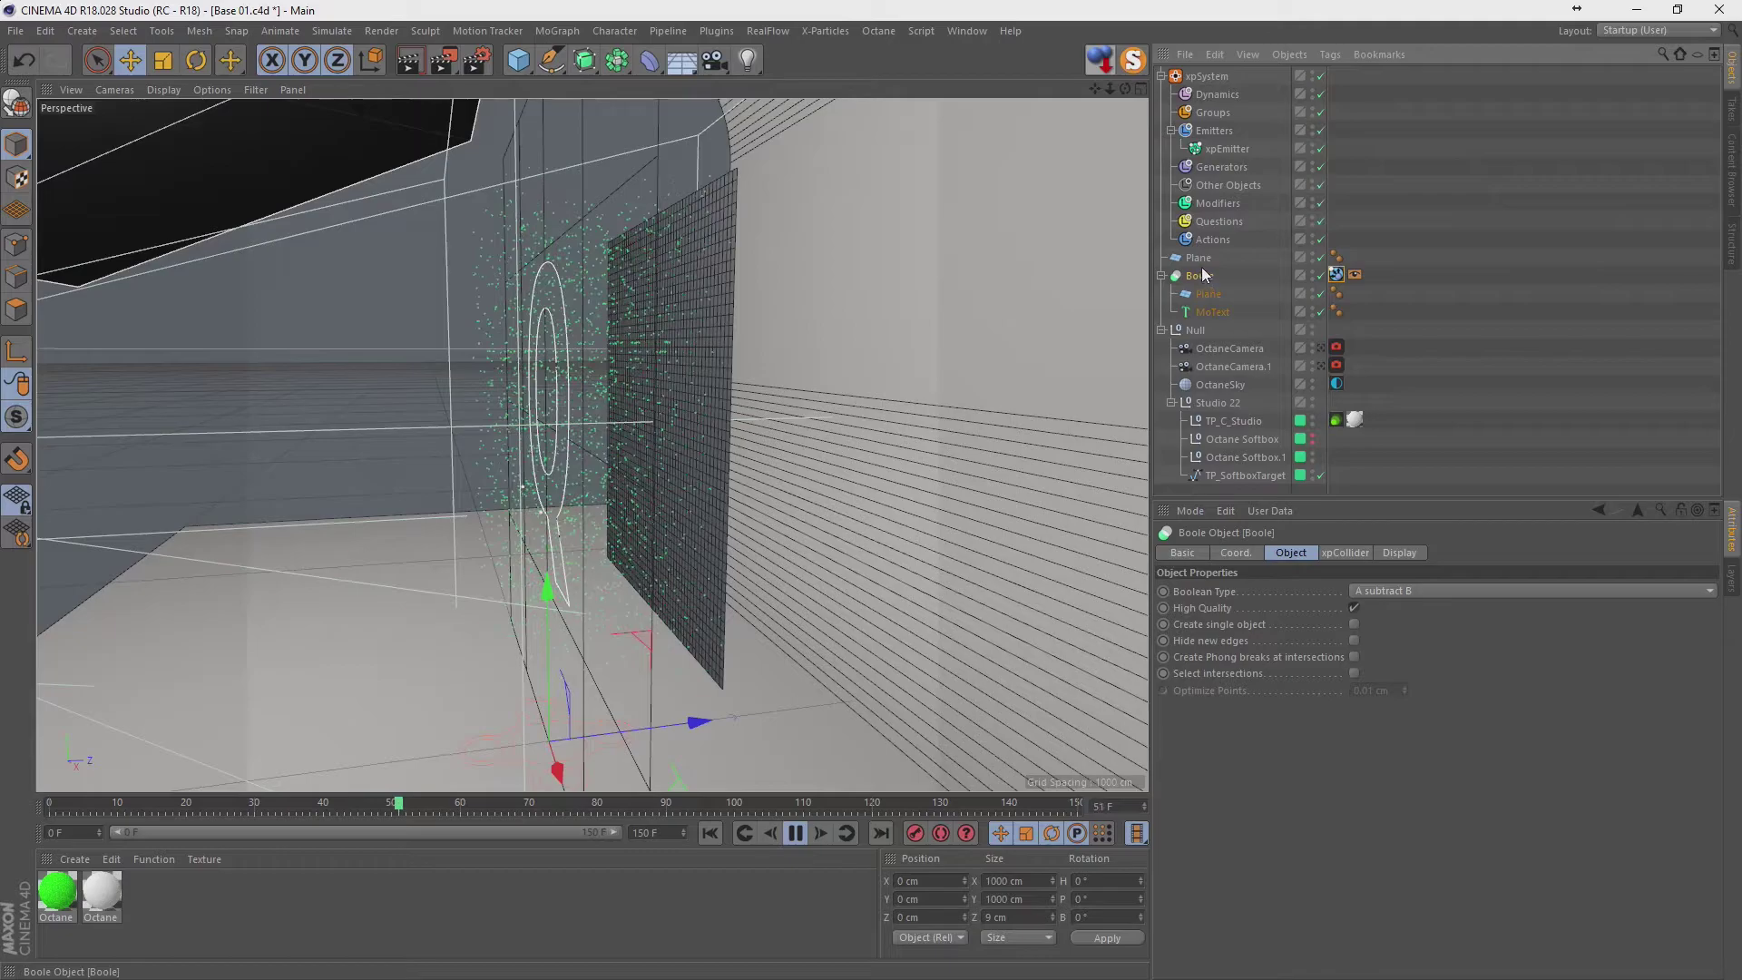
# Duplicate the Boole, delete both collider tags, and disable the original Boole.
pyautogui.hotkey('ctrl', 'c')
pyautogui.hotkey('ctrl', 'v')
pyautogui.click(1334, 332)
pyautogui.press('Delete')
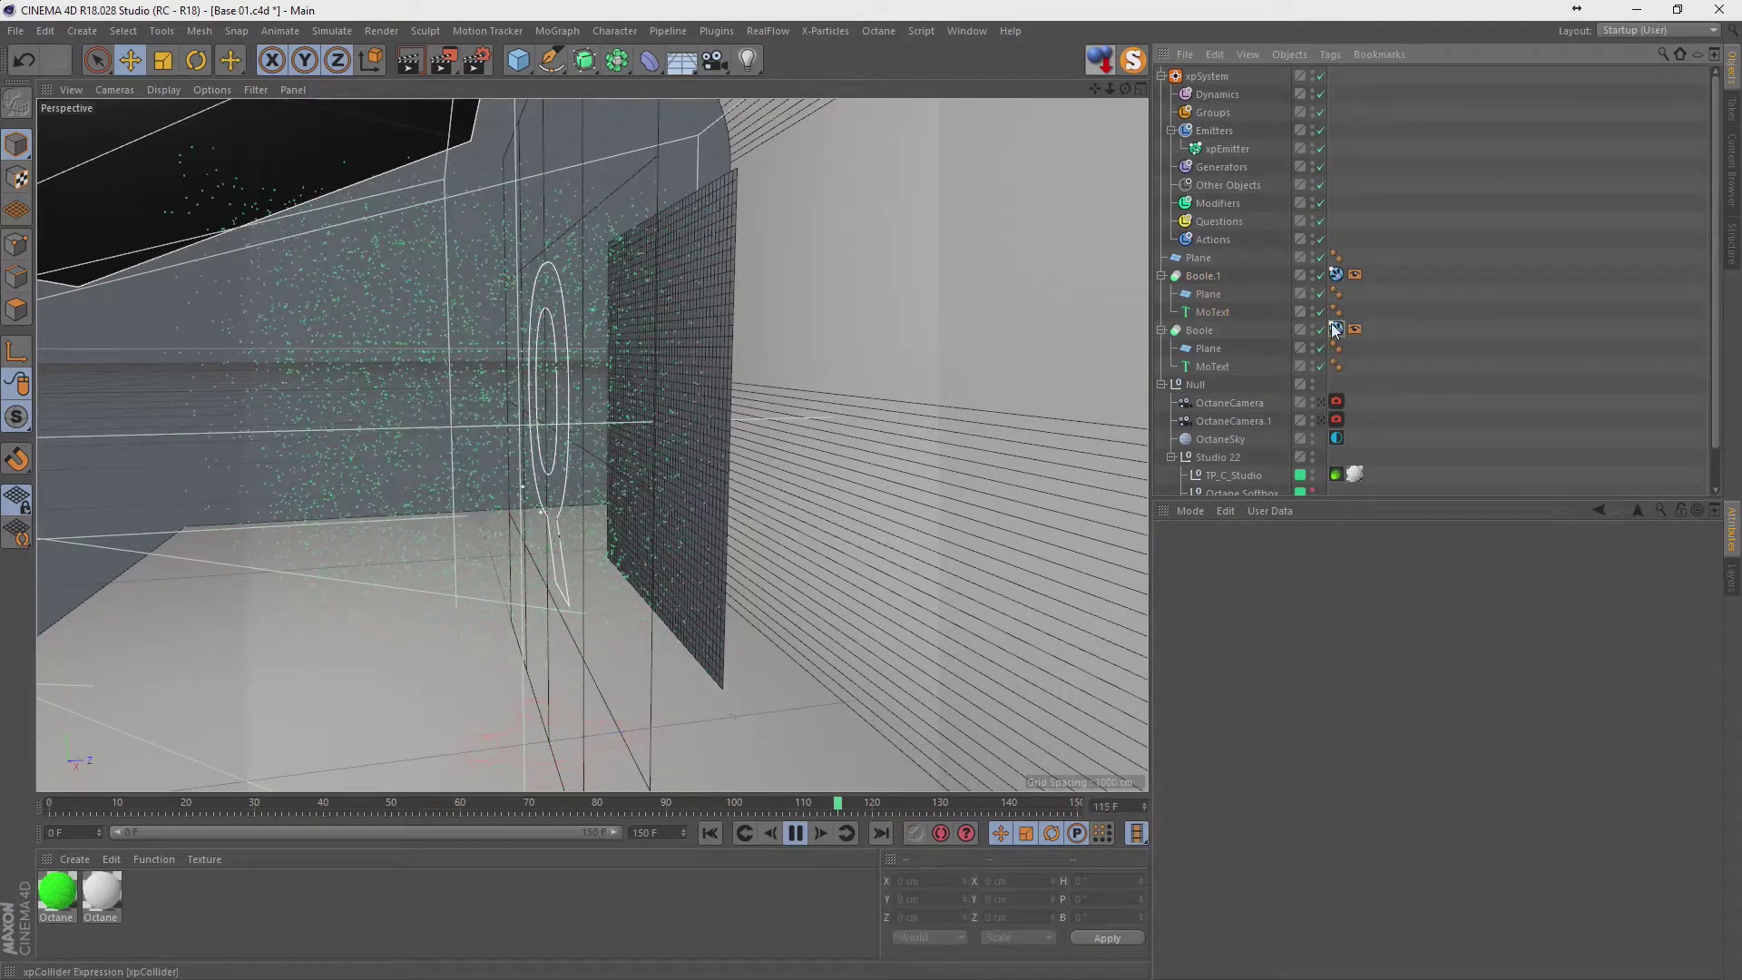
pyautogui.click(1161, 331)
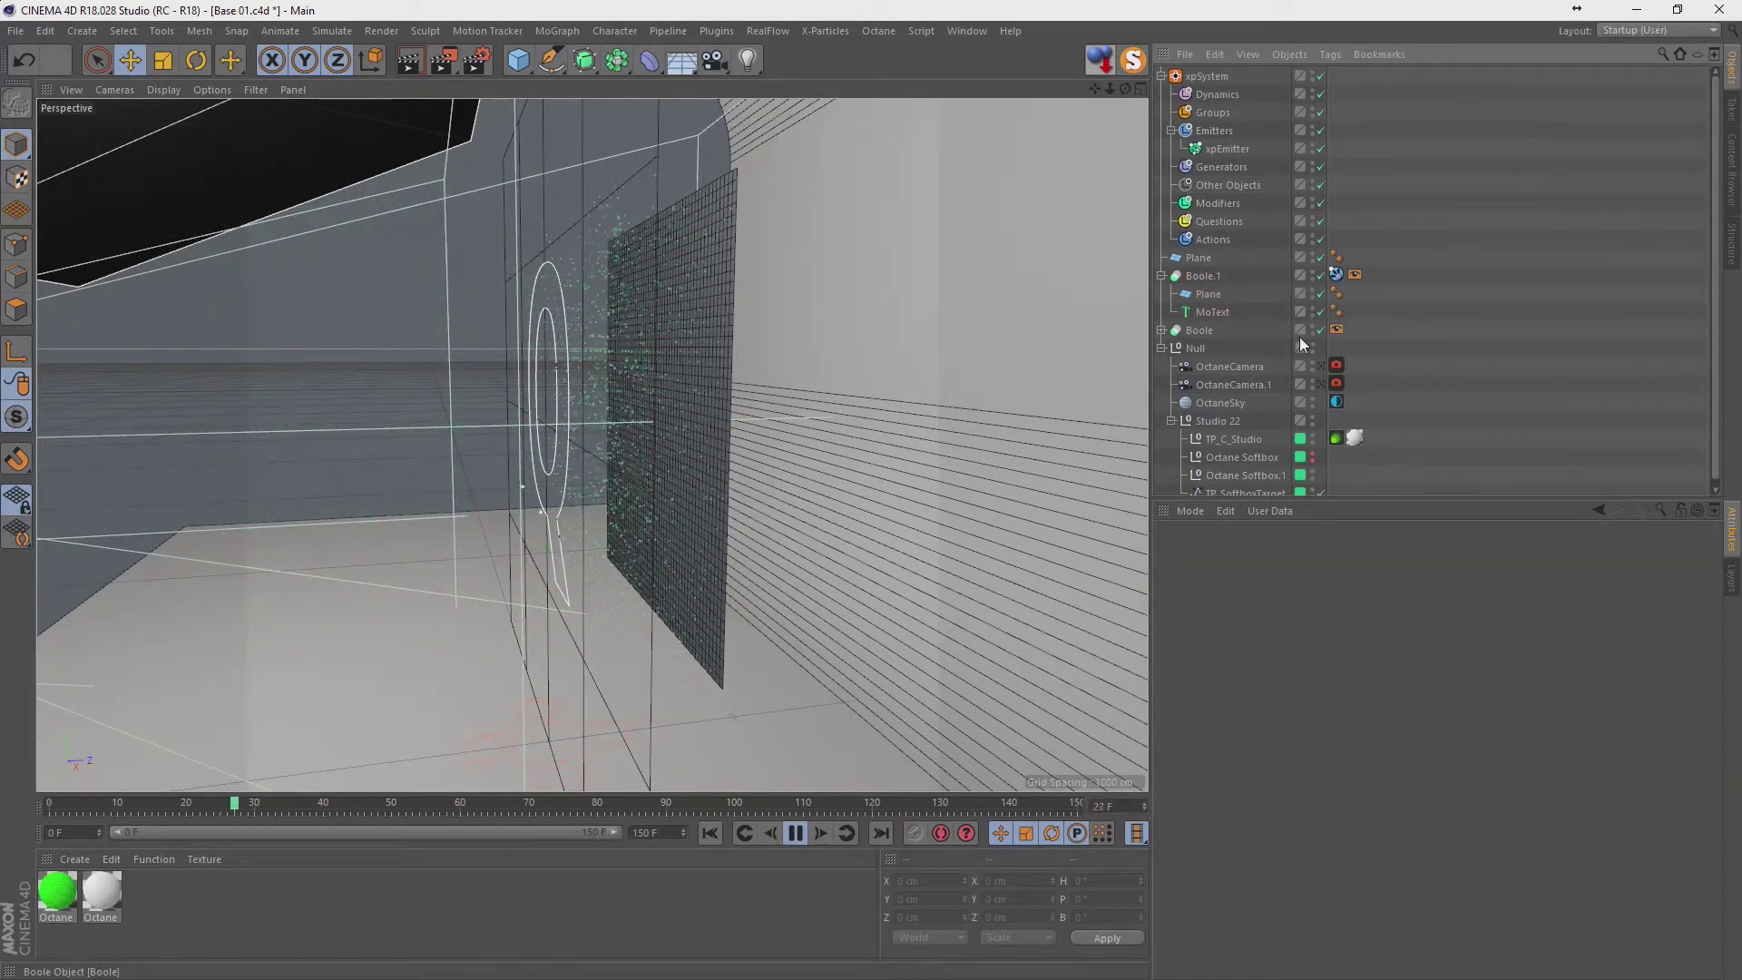
pyautogui.click(1320, 329)
pyautogui.click(1336, 274)
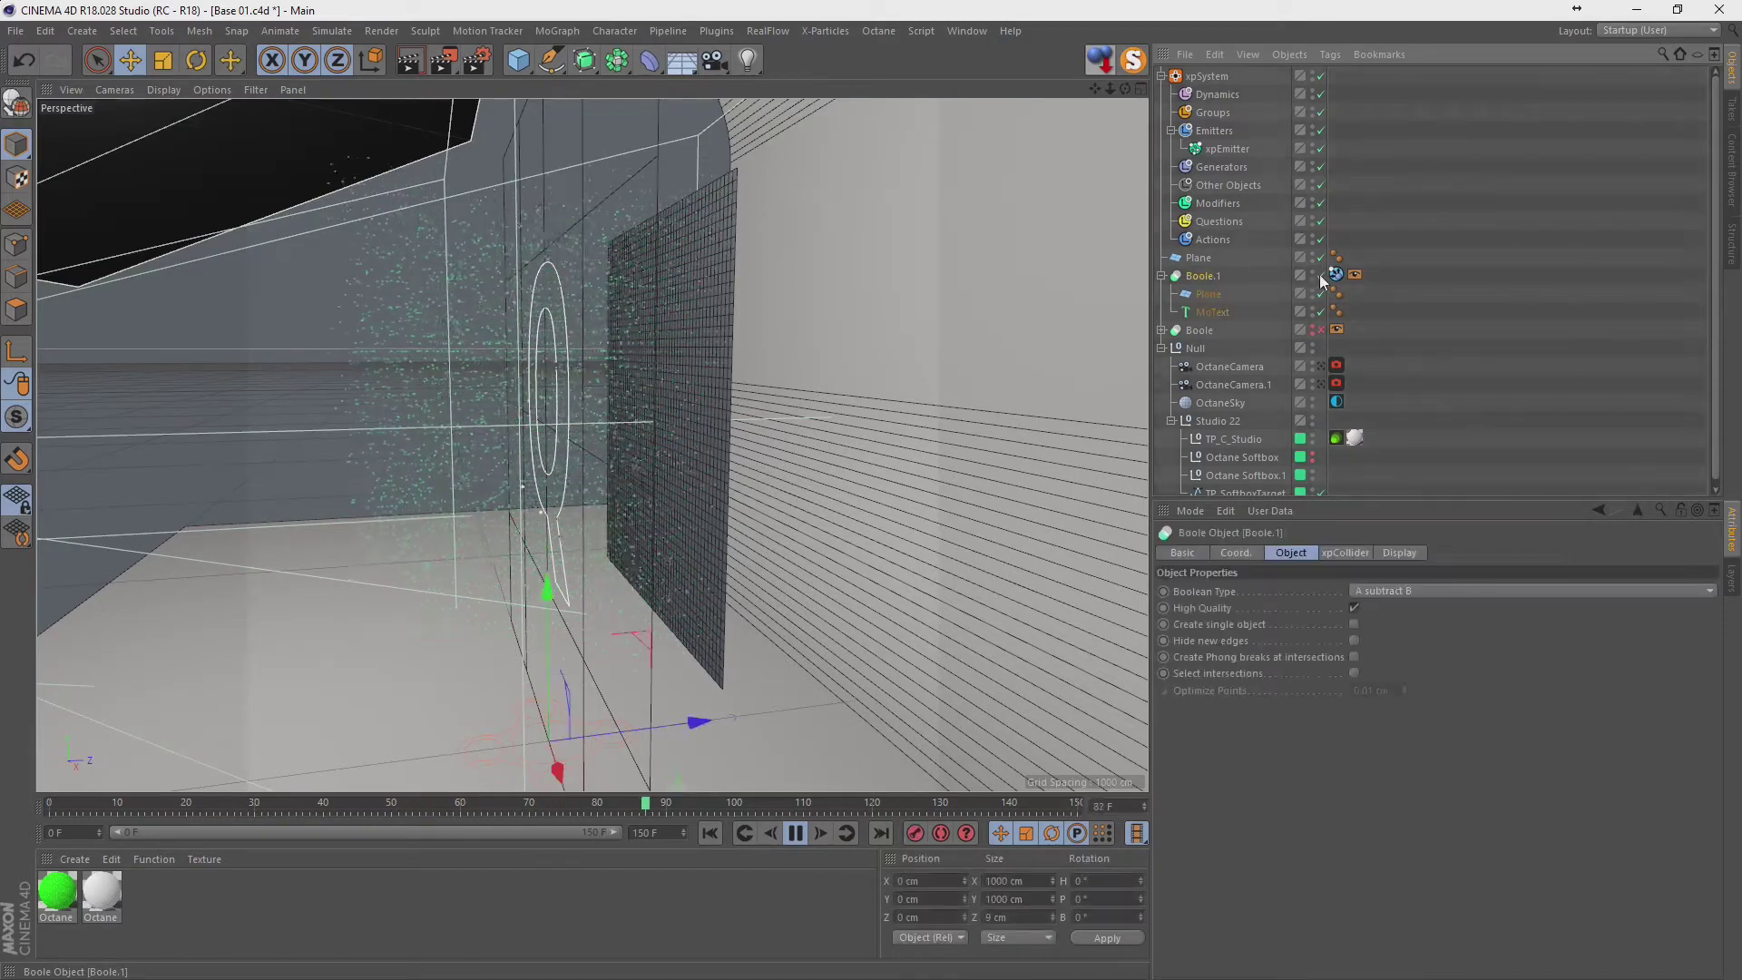
pyautogui.press('Delete')
# Make Boole.1 editable and select the plane inside it.
pyautogui.click(1210, 276)
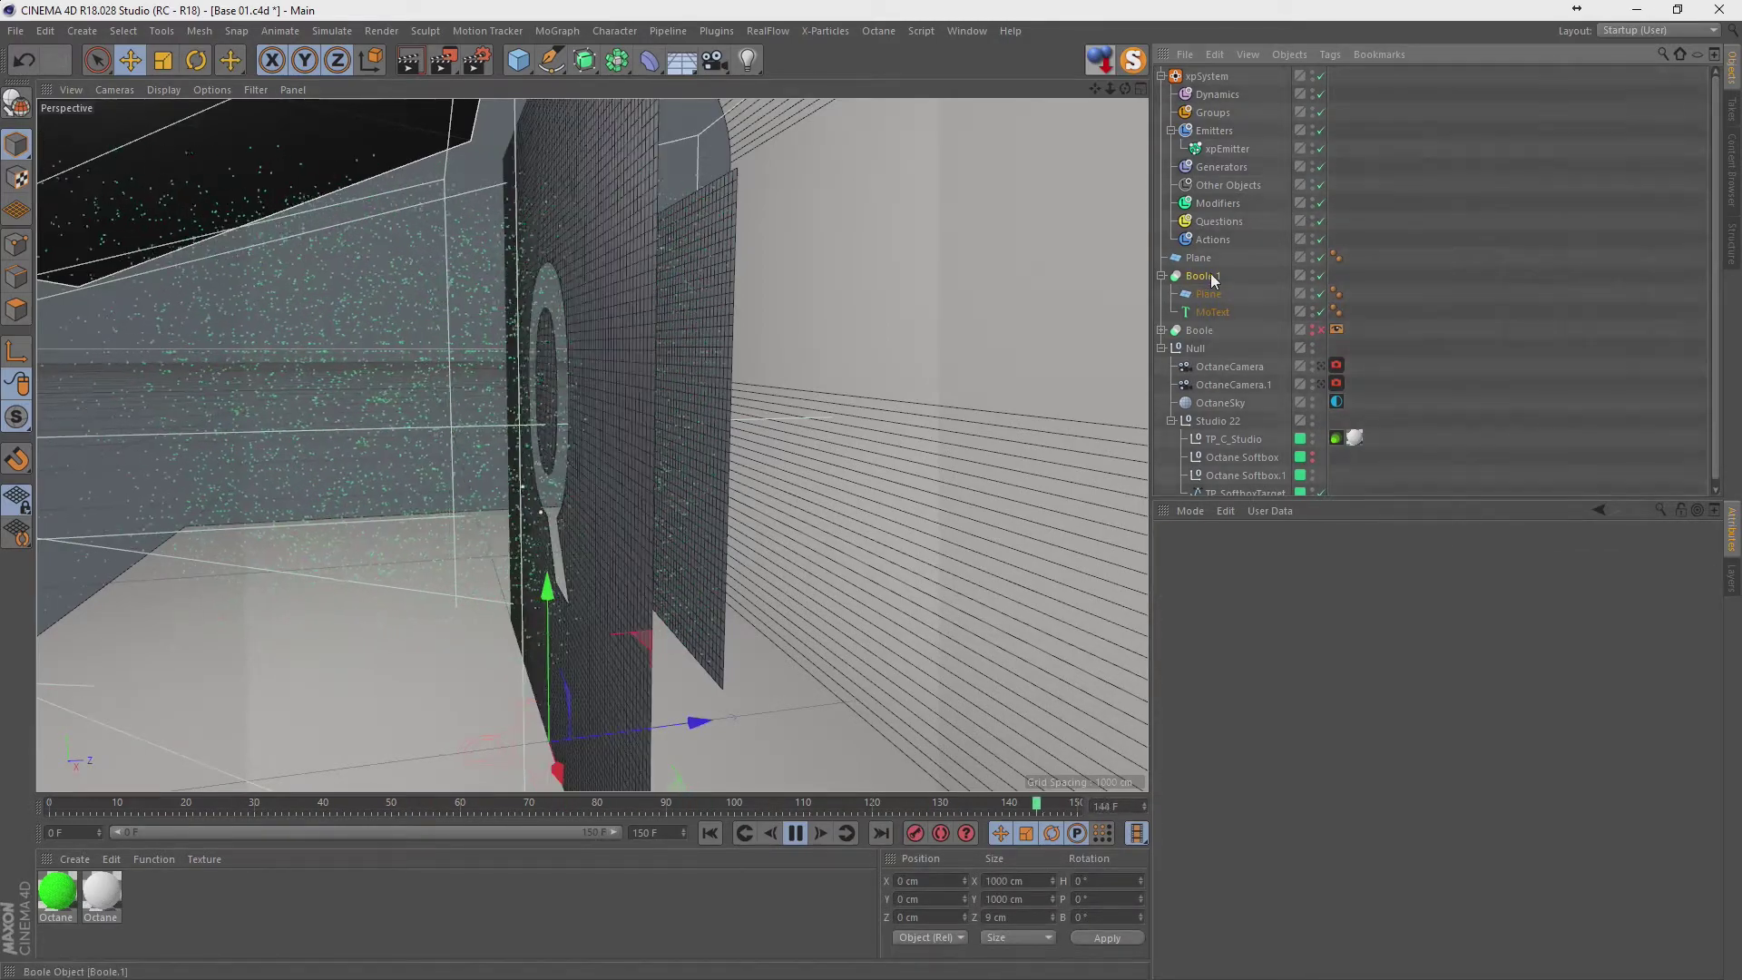
pyautogui.press('c')
pyautogui.click(1161, 275)
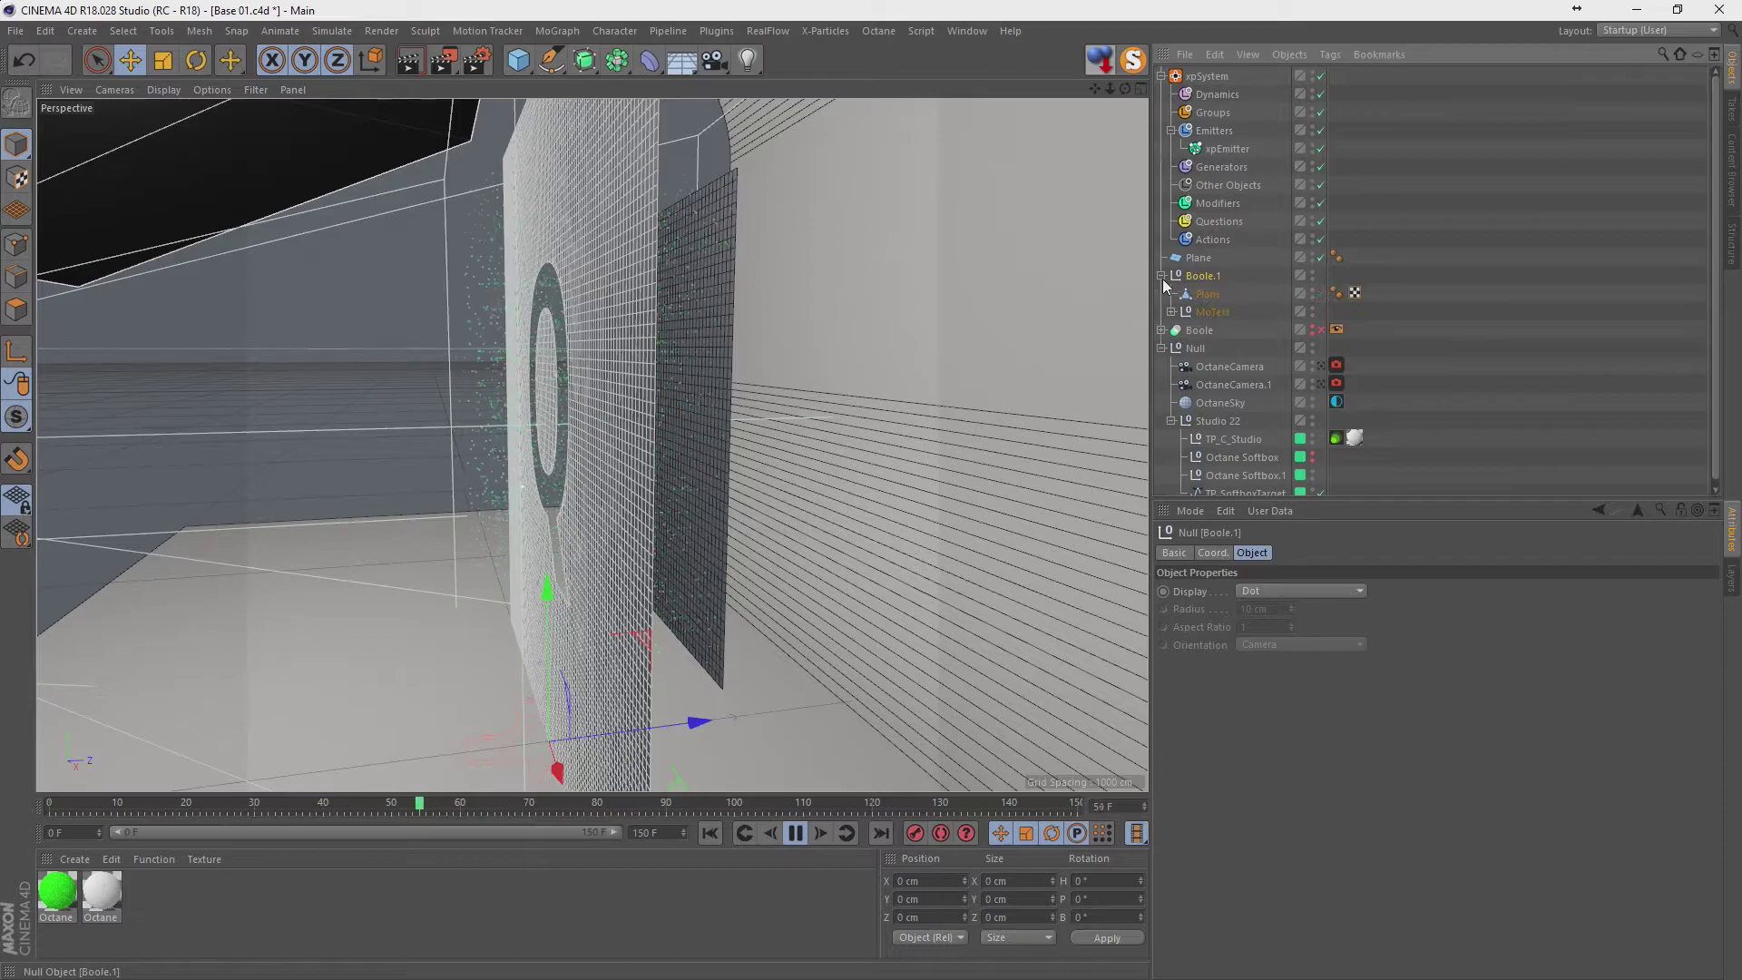
pyautogui.moveTo(1212, 297); pyautogui.dragTo(1208, 276)
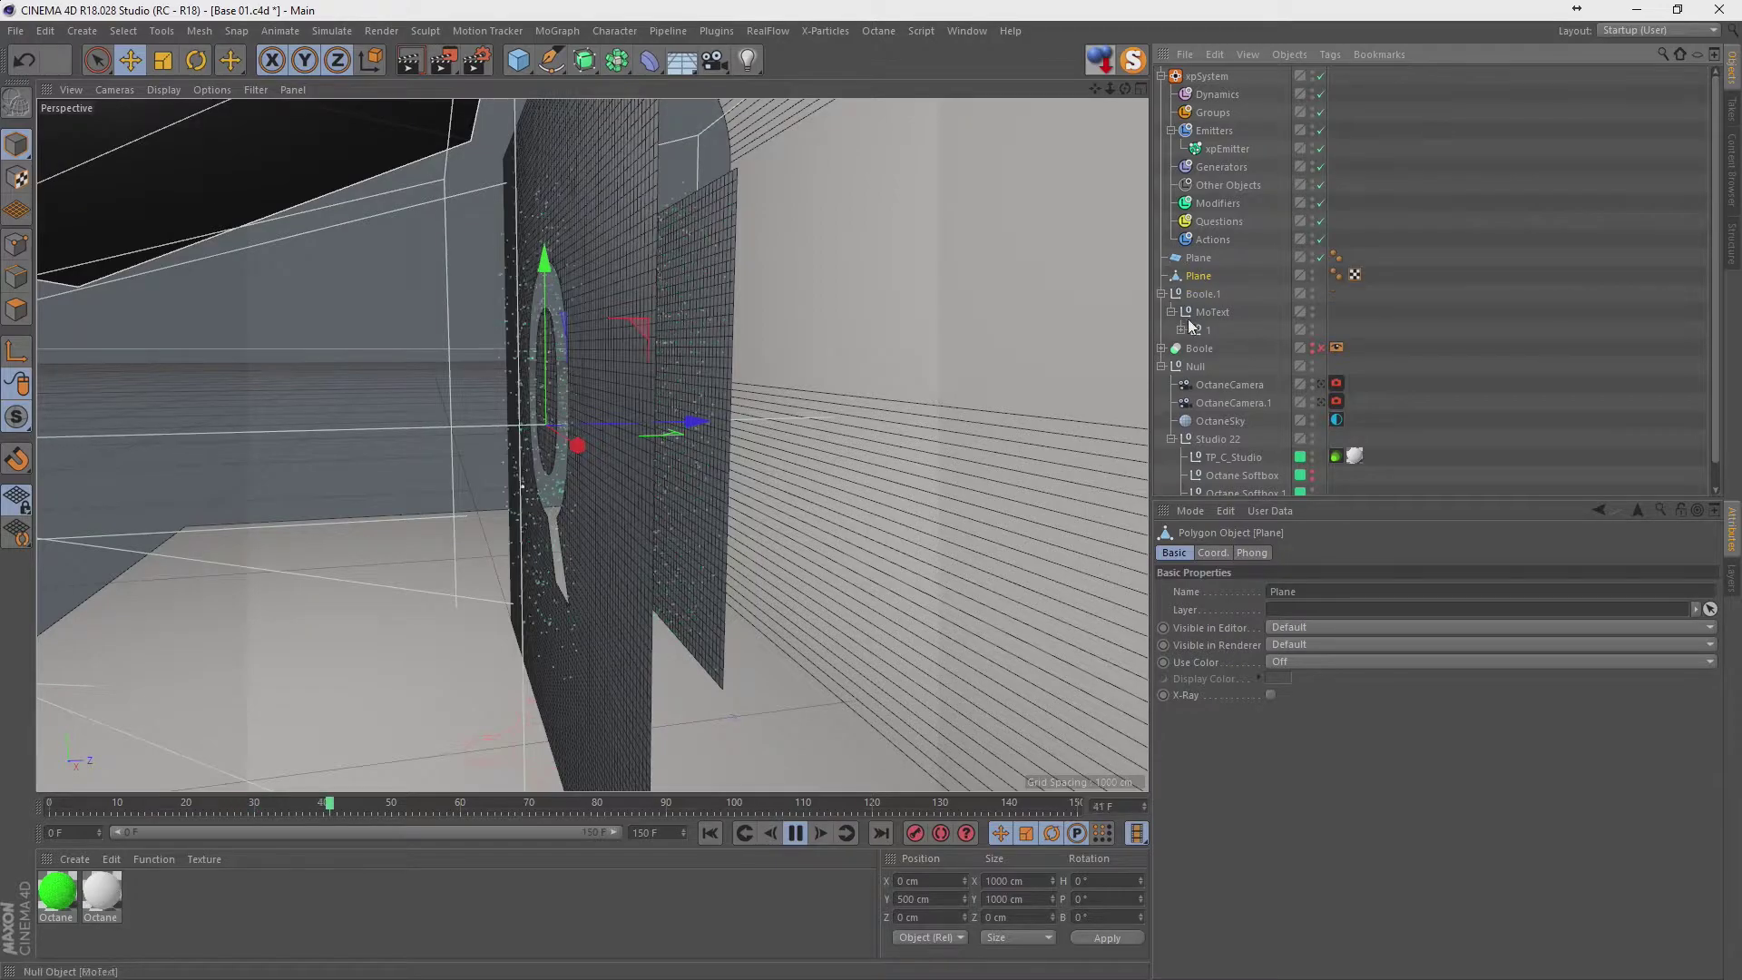
# Merge the Q and its caps into Q.1, move it to top level, delete Boole.1.
pyautogui.click(1182, 330)
pyautogui.click(1191, 348)
pyautogui.click(1215, 365)
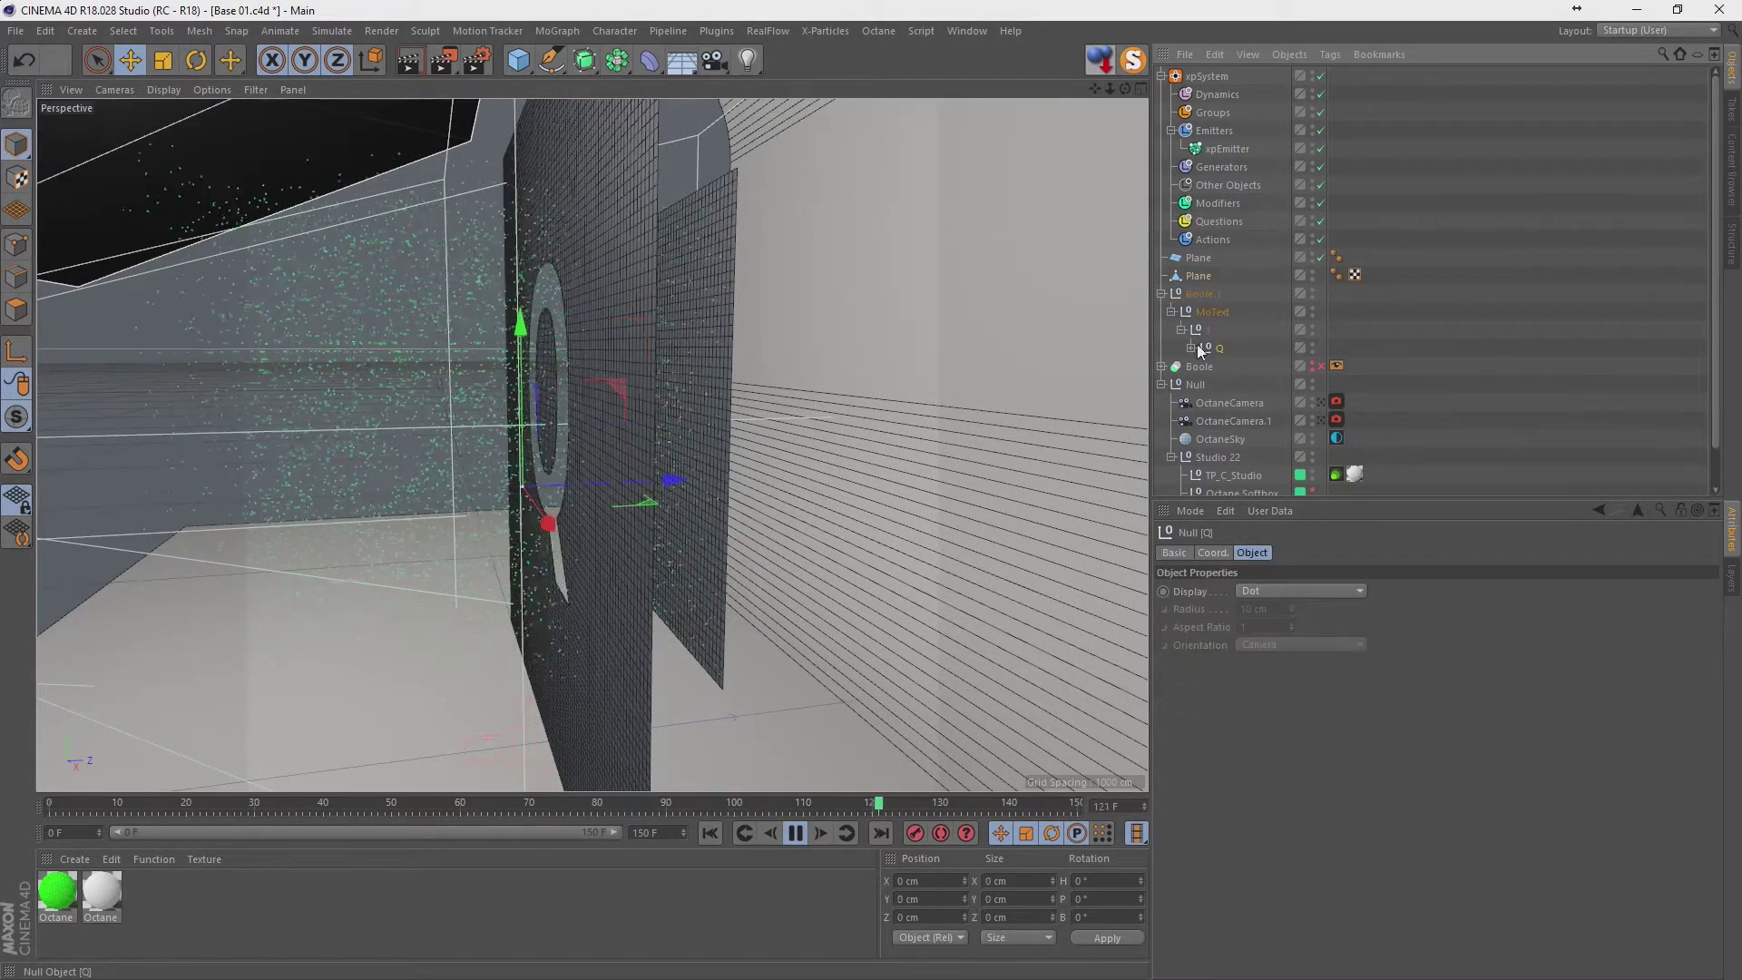
pyautogui.click(1203, 367)
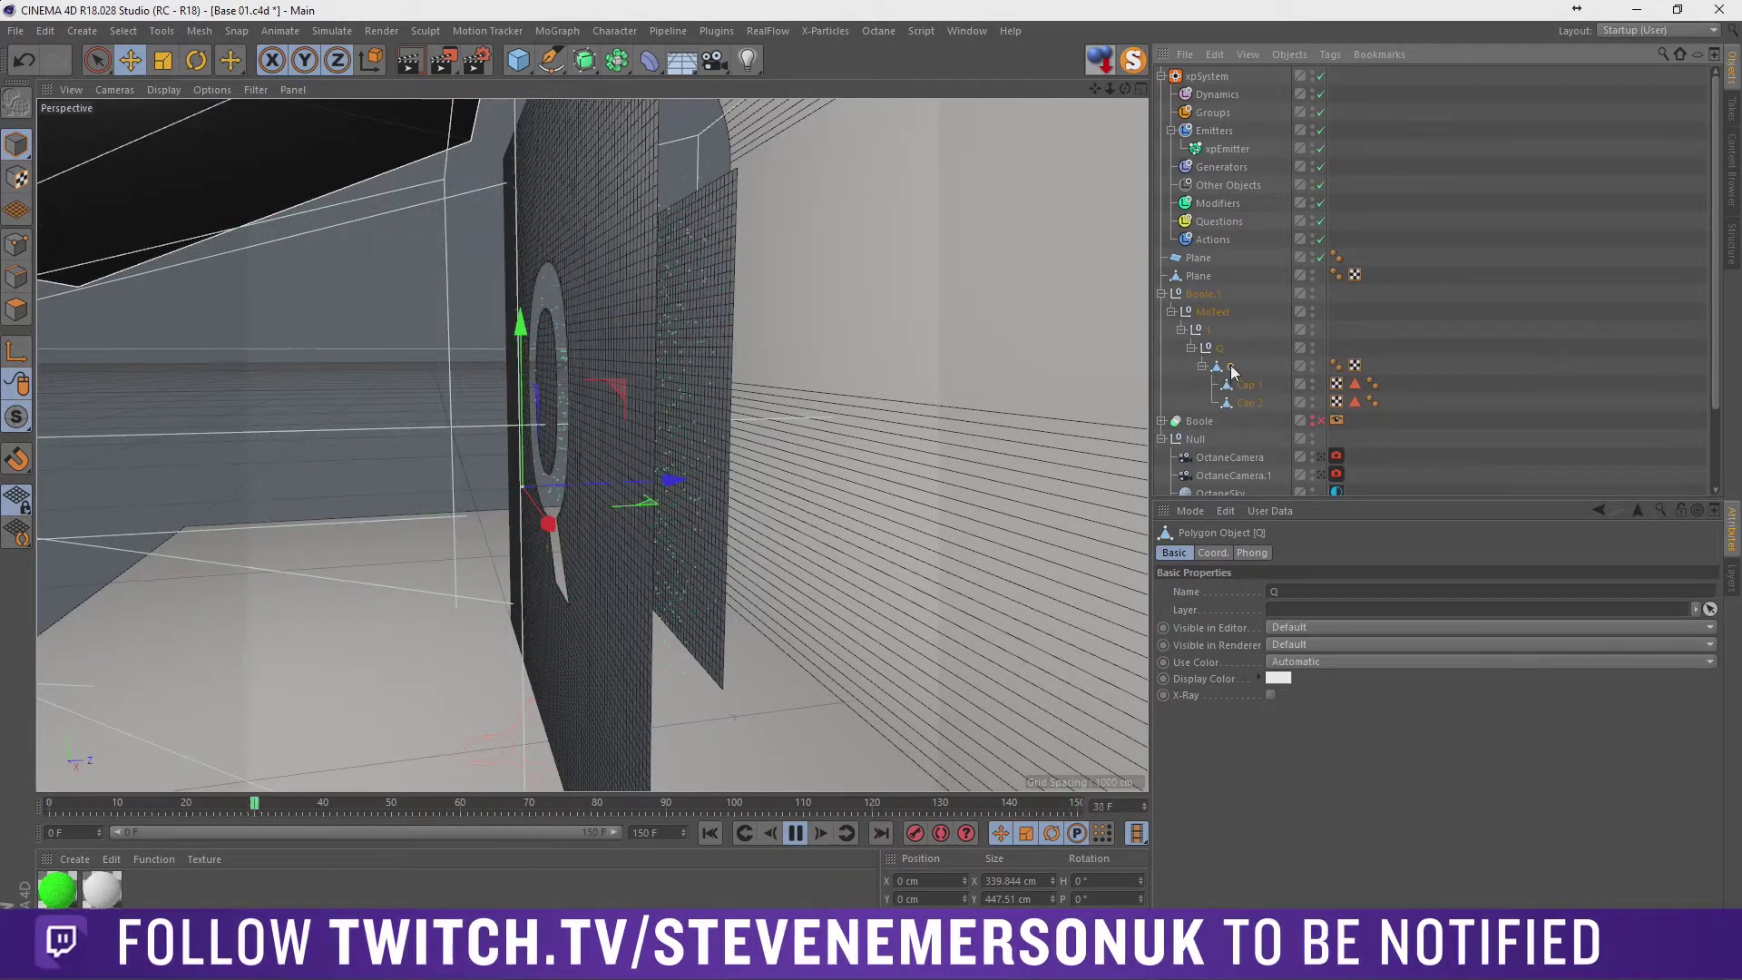
pyautogui.rightClick(1243, 377)
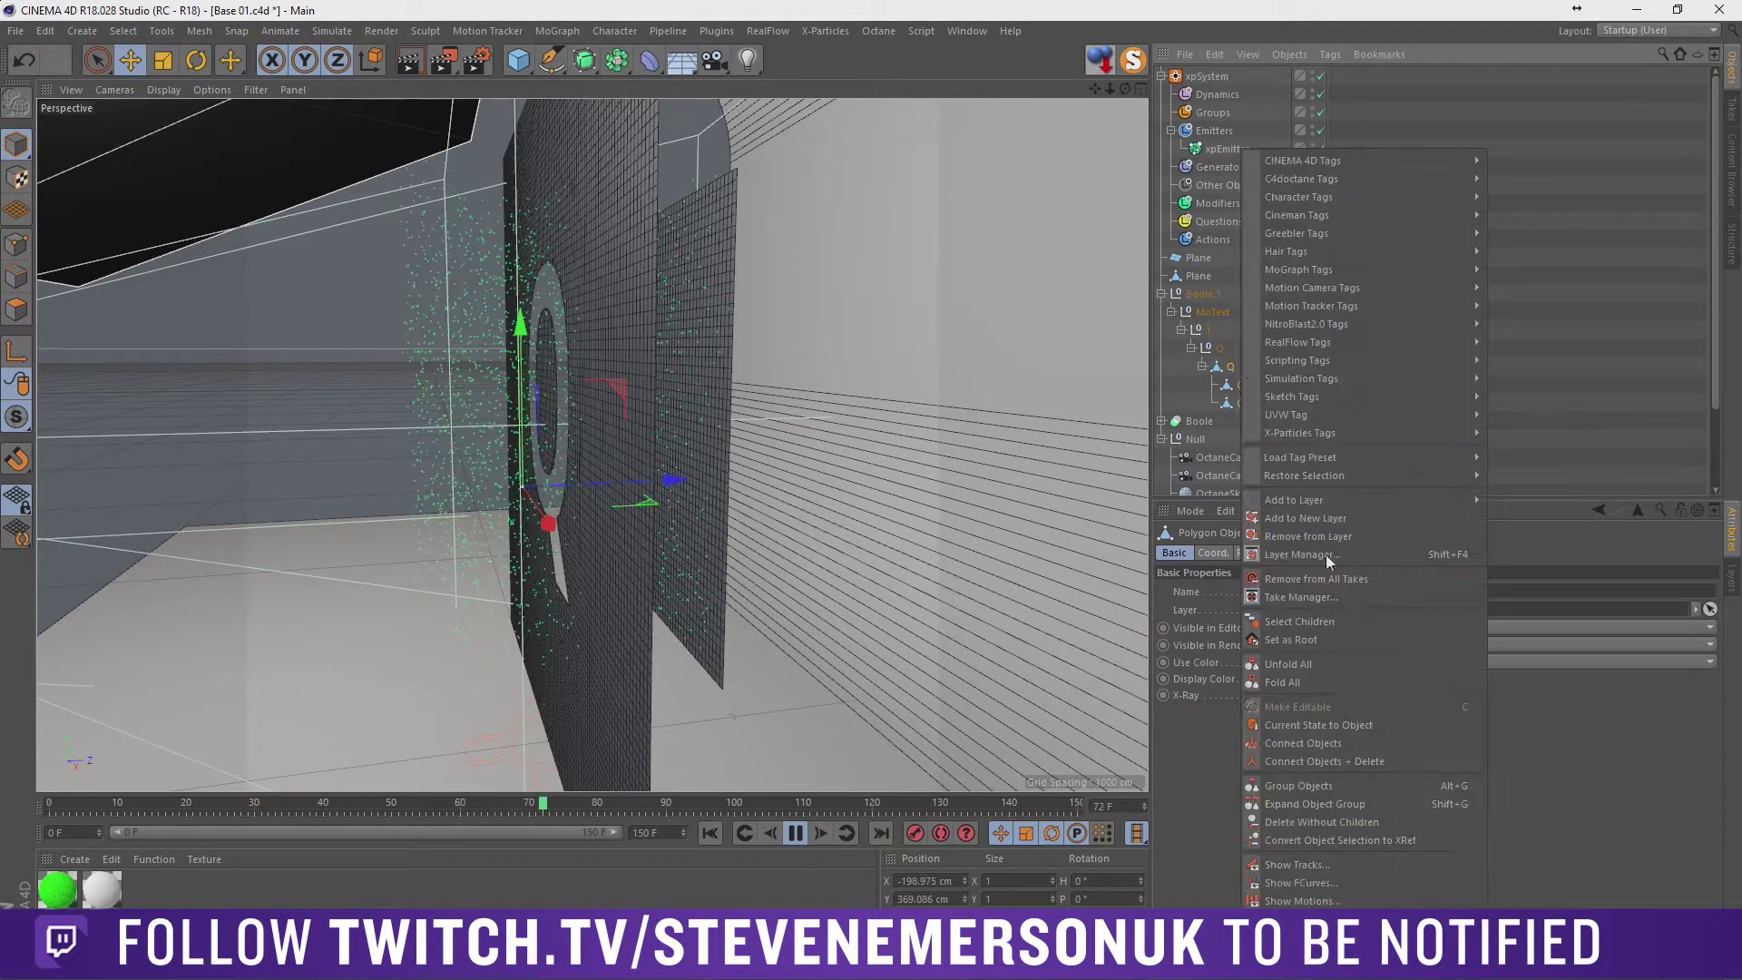
pyautogui.click(1352, 764)
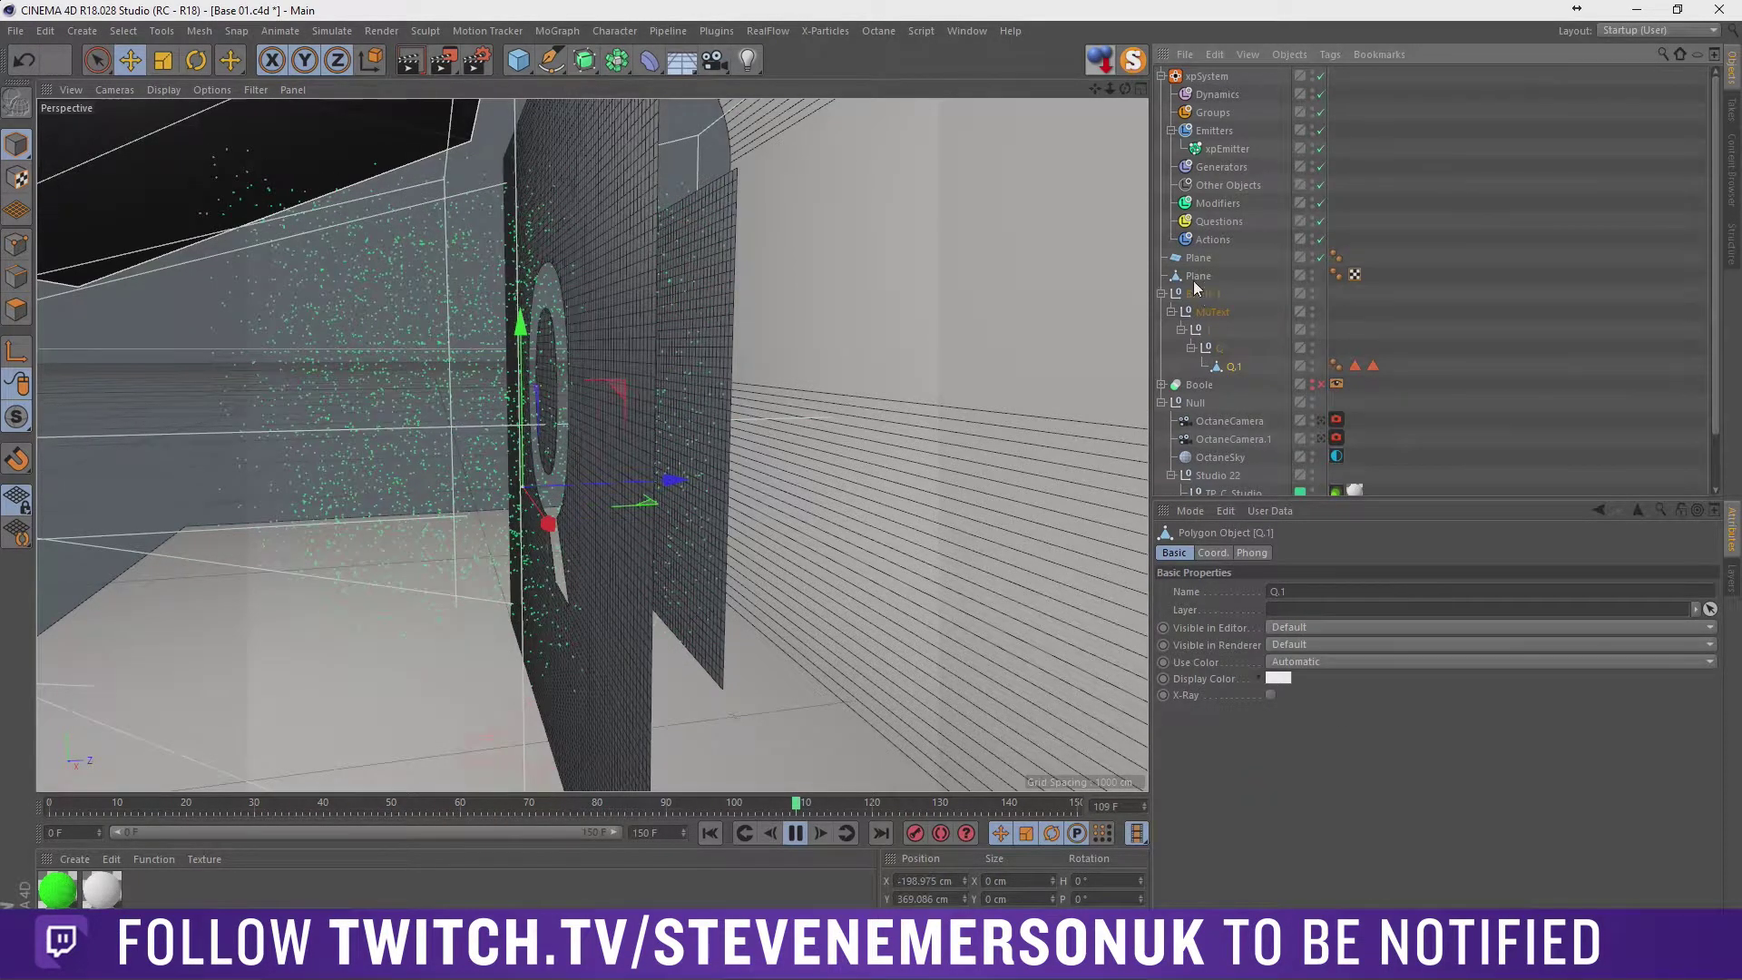
pyautogui.moveTo(1232, 367); pyautogui.dragTo(1194, 280)
pyautogui.click(1194, 312)
pyautogui.press('Delete')
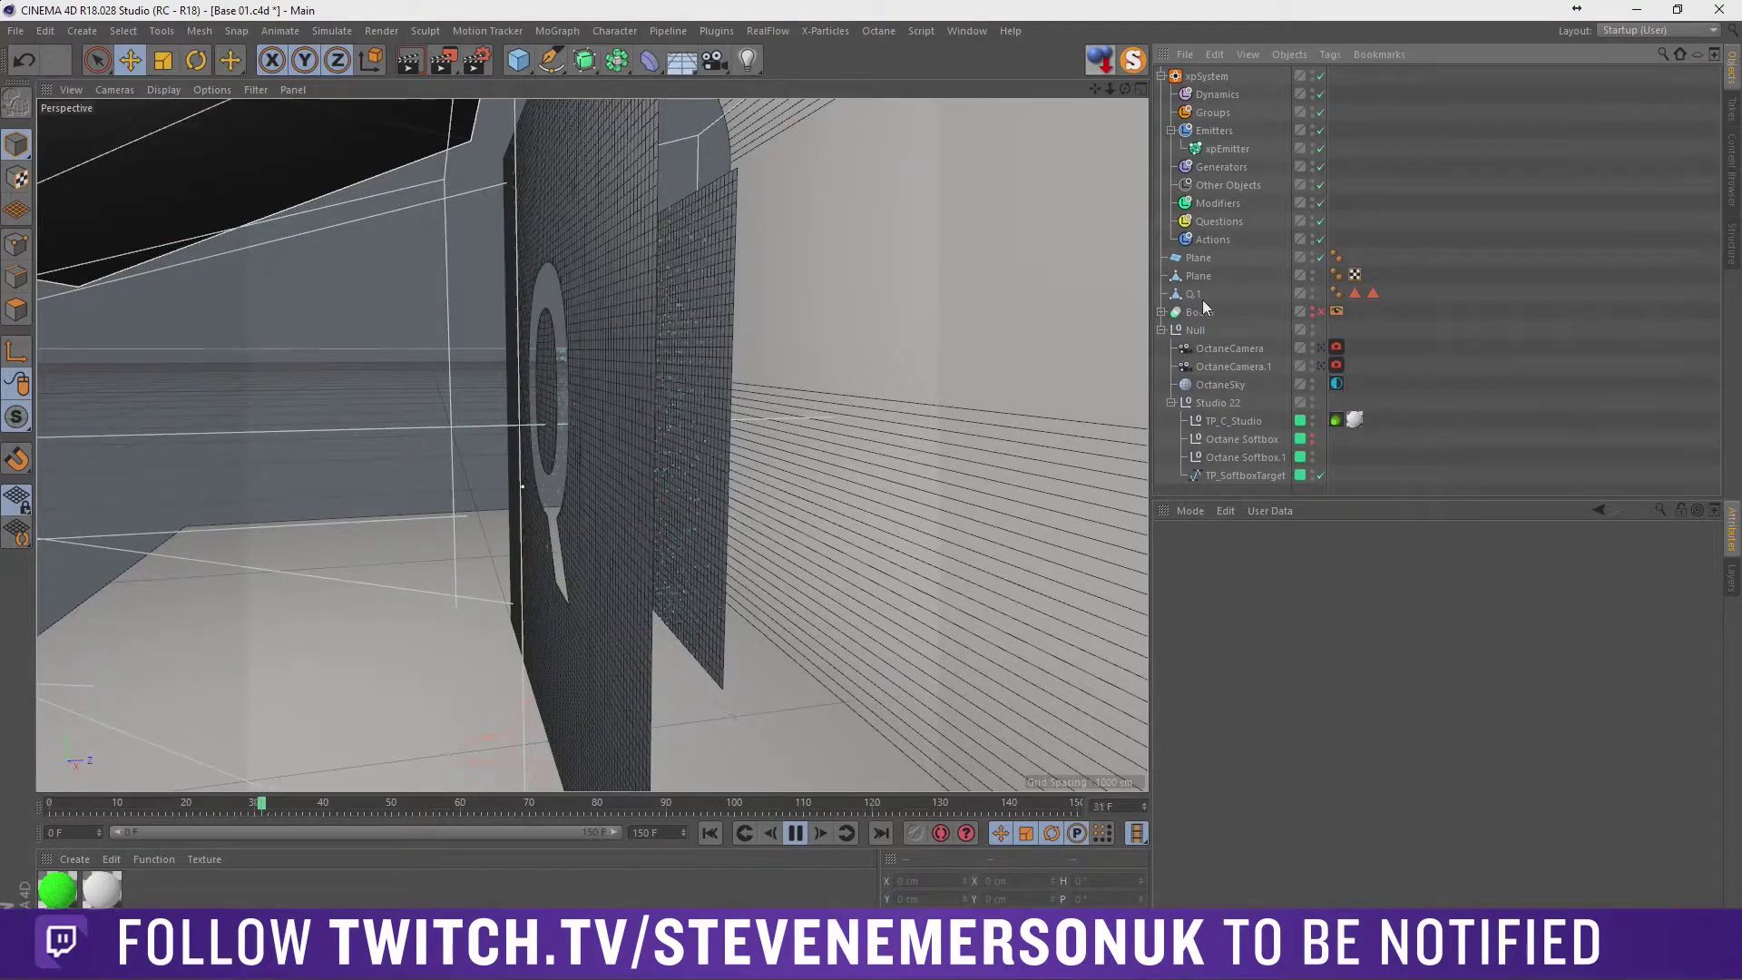
# Connect Plane and Q.1 into a single object, Plane.1.
pyautogui.click(1194, 294)
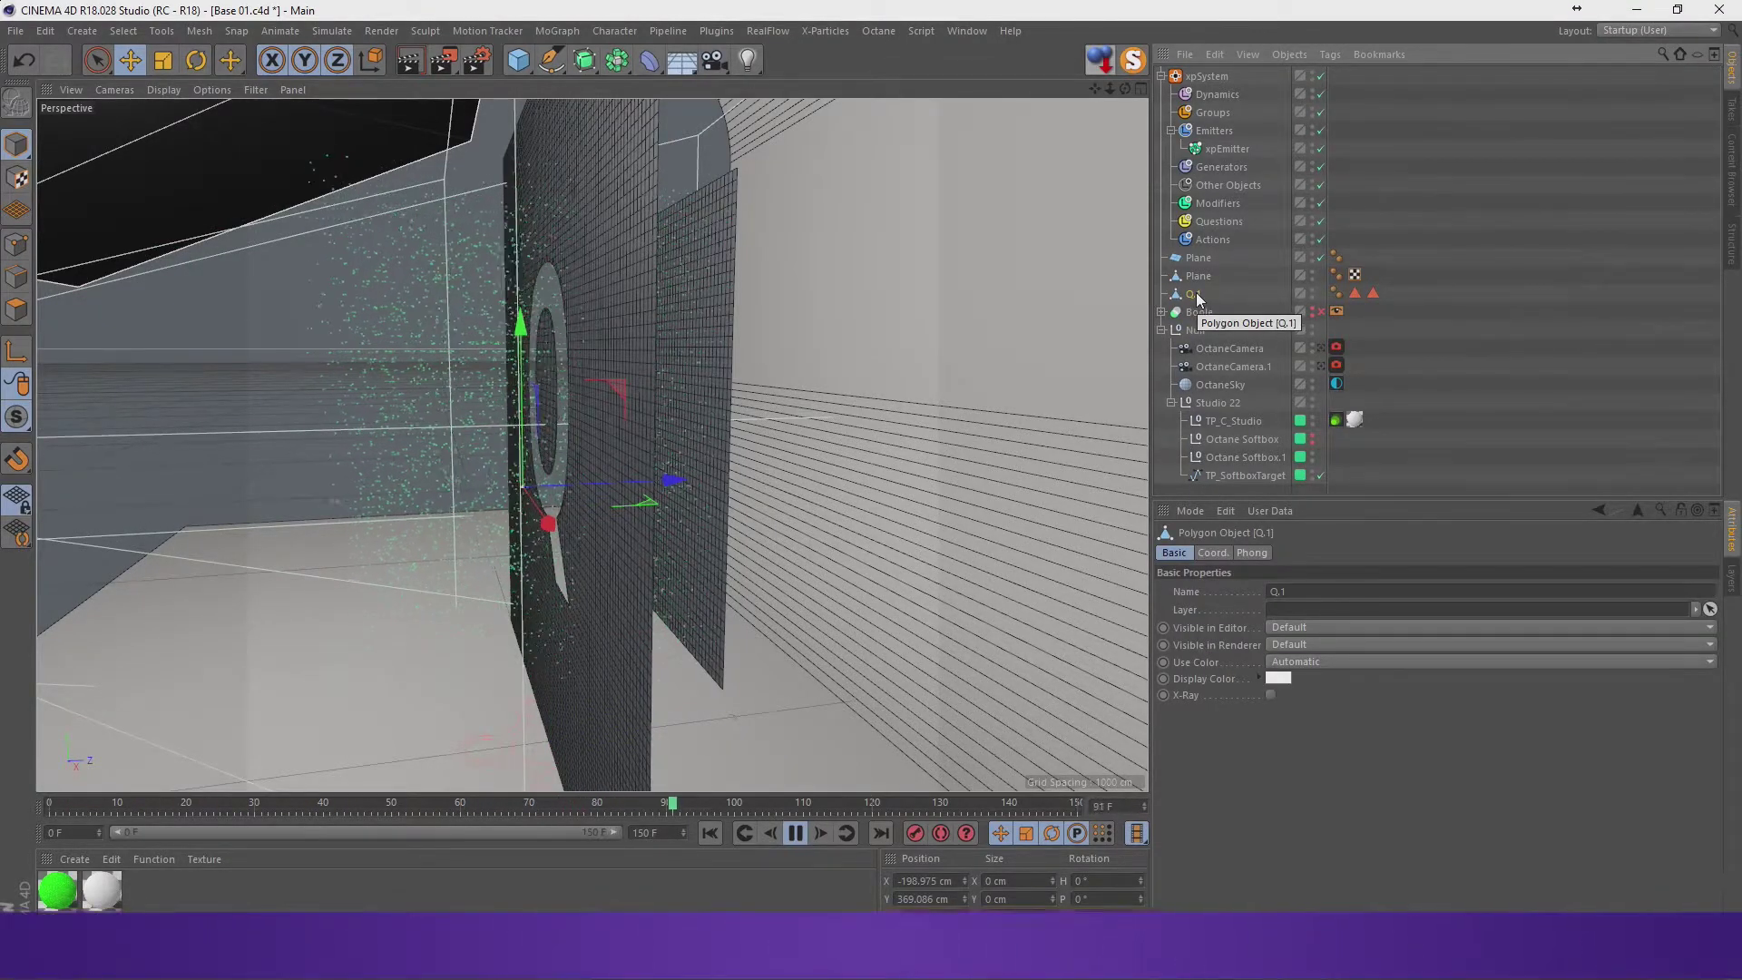
pyautogui.keyDown('ctrl'); pyautogui.click(1197, 275); pyautogui.keyUp('ctrl')
pyautogui.rightClick(1197, 278)
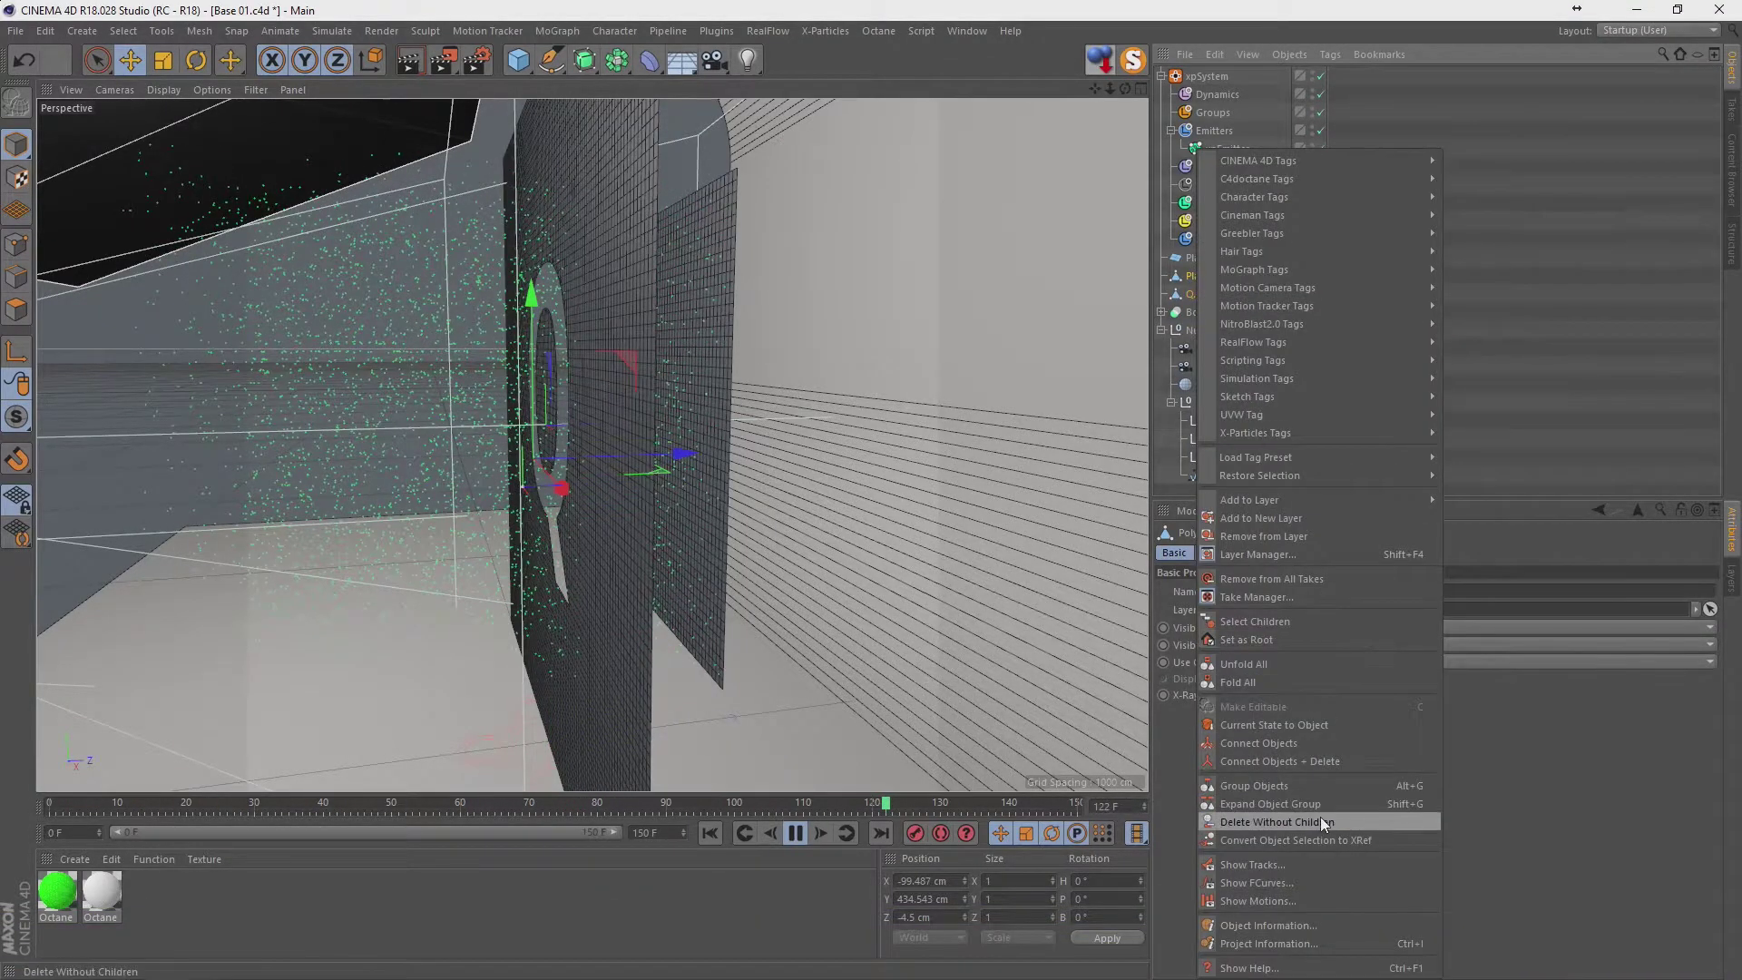
pyautogui.click(1313, 765)
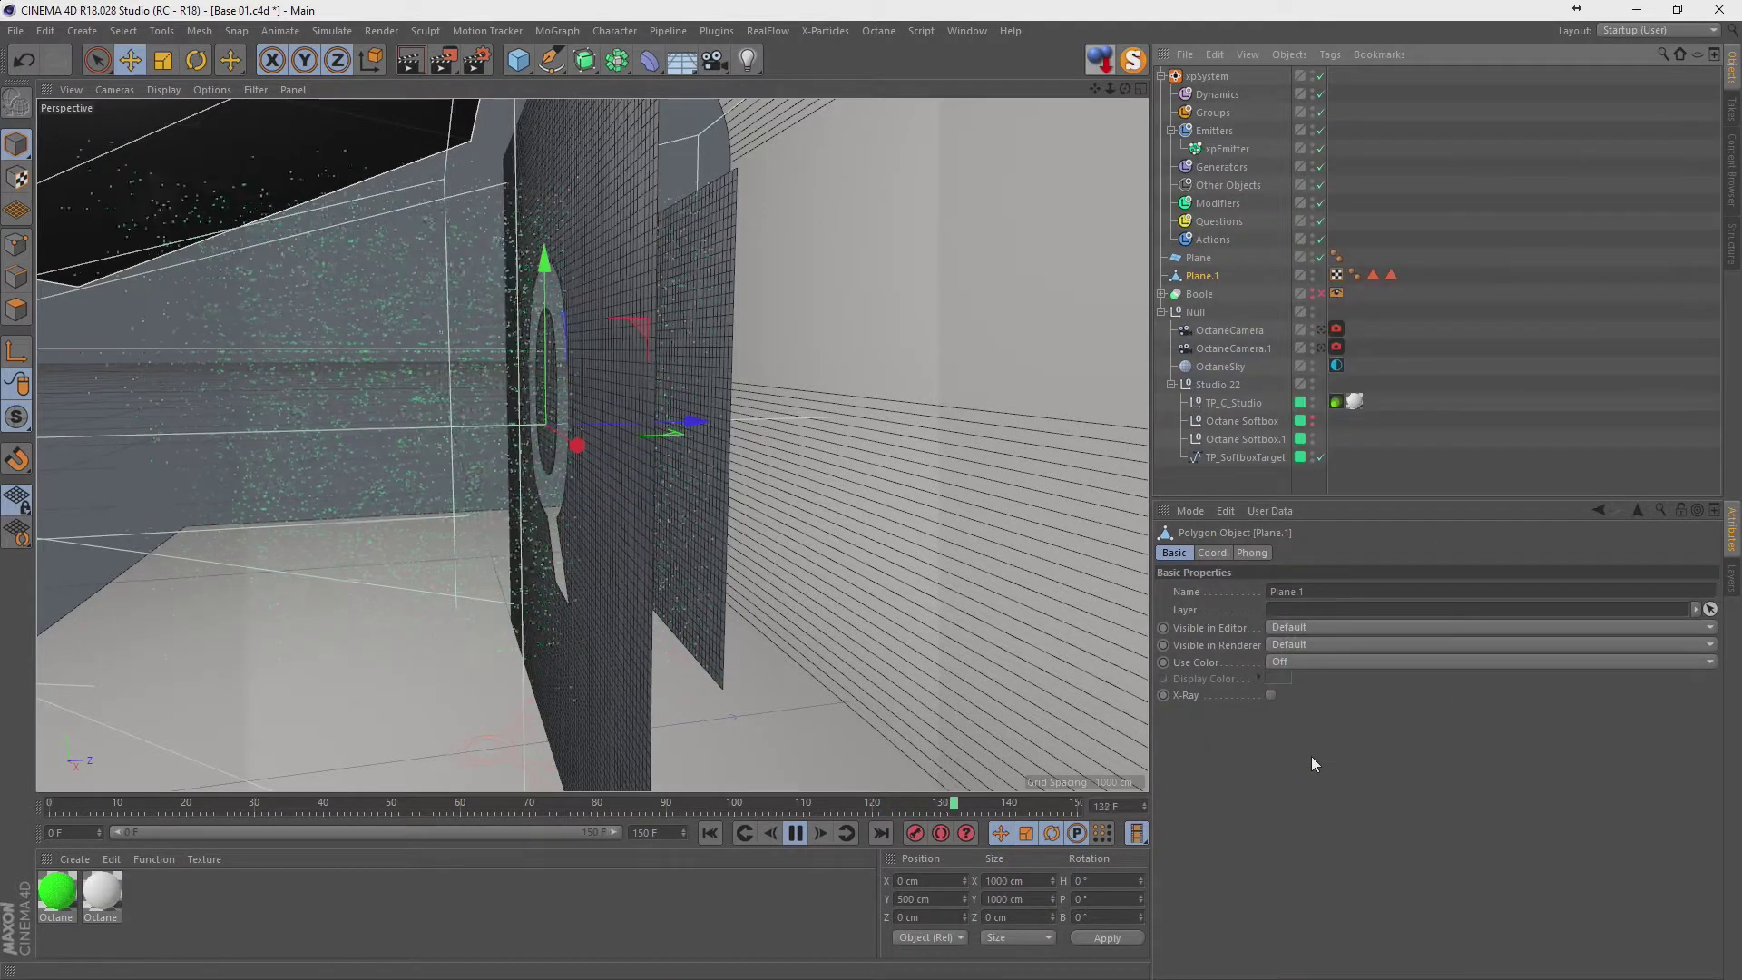
pyautogui.click(1477, 347)
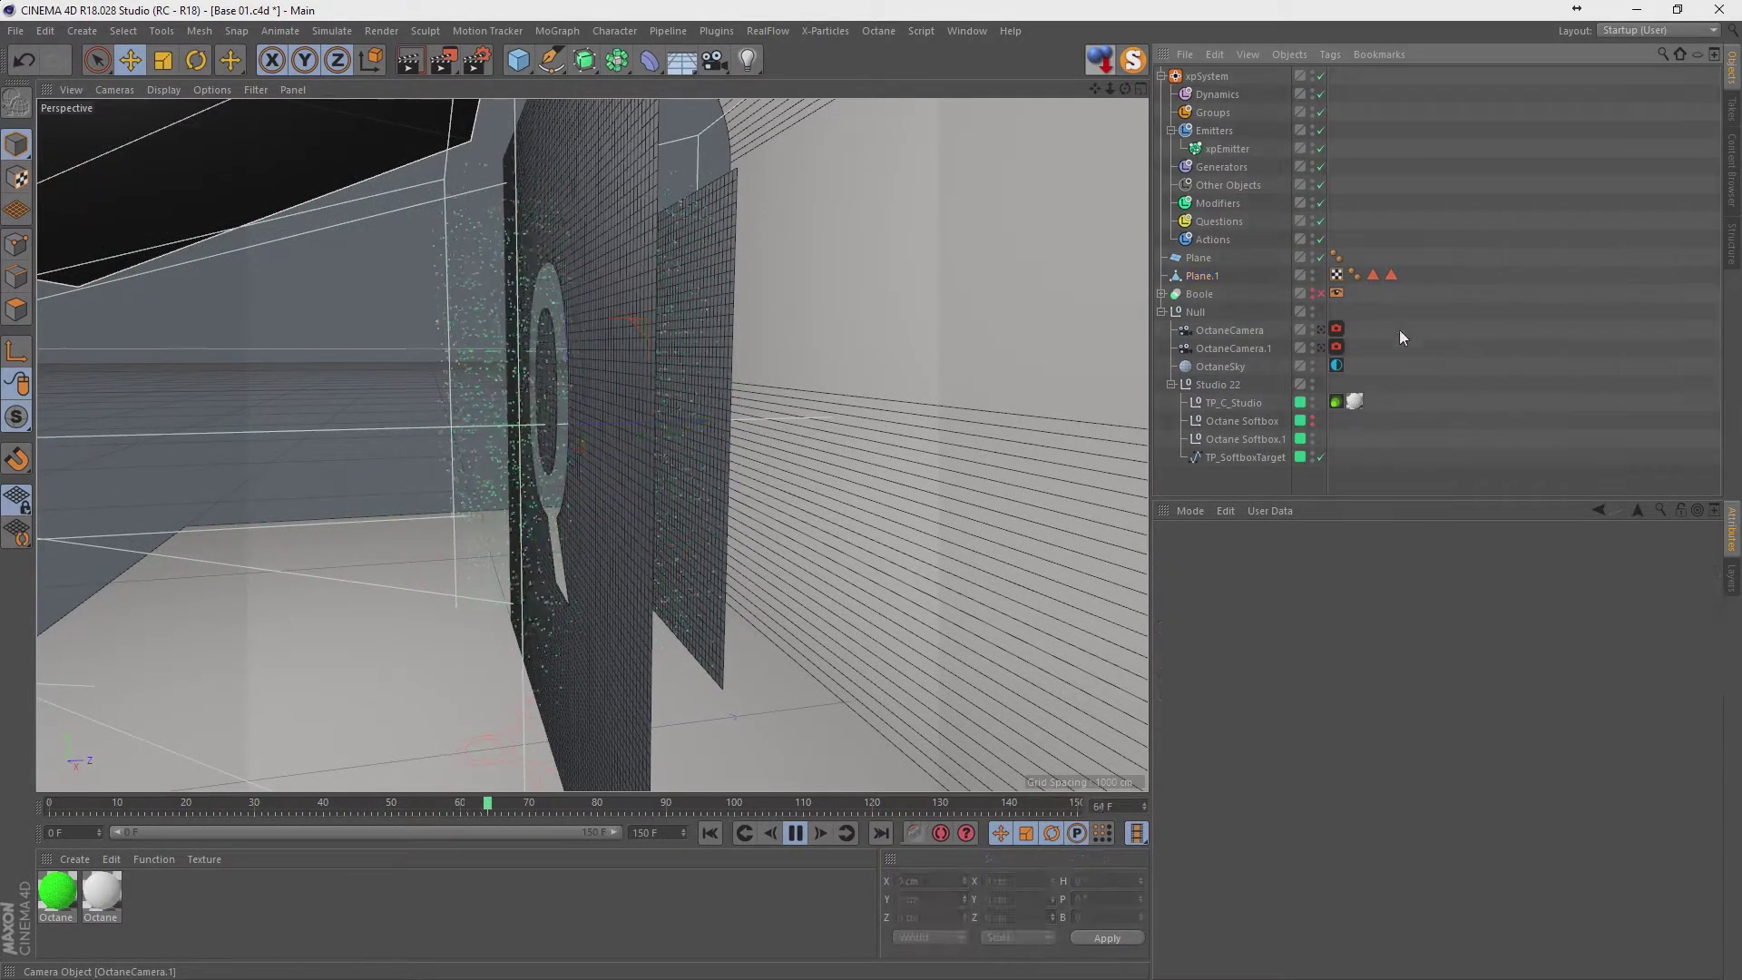
pyautogui.click(1200, 276)
# Edit Plane.1's points, then return to Model mode.
pyautogui.press('Return')
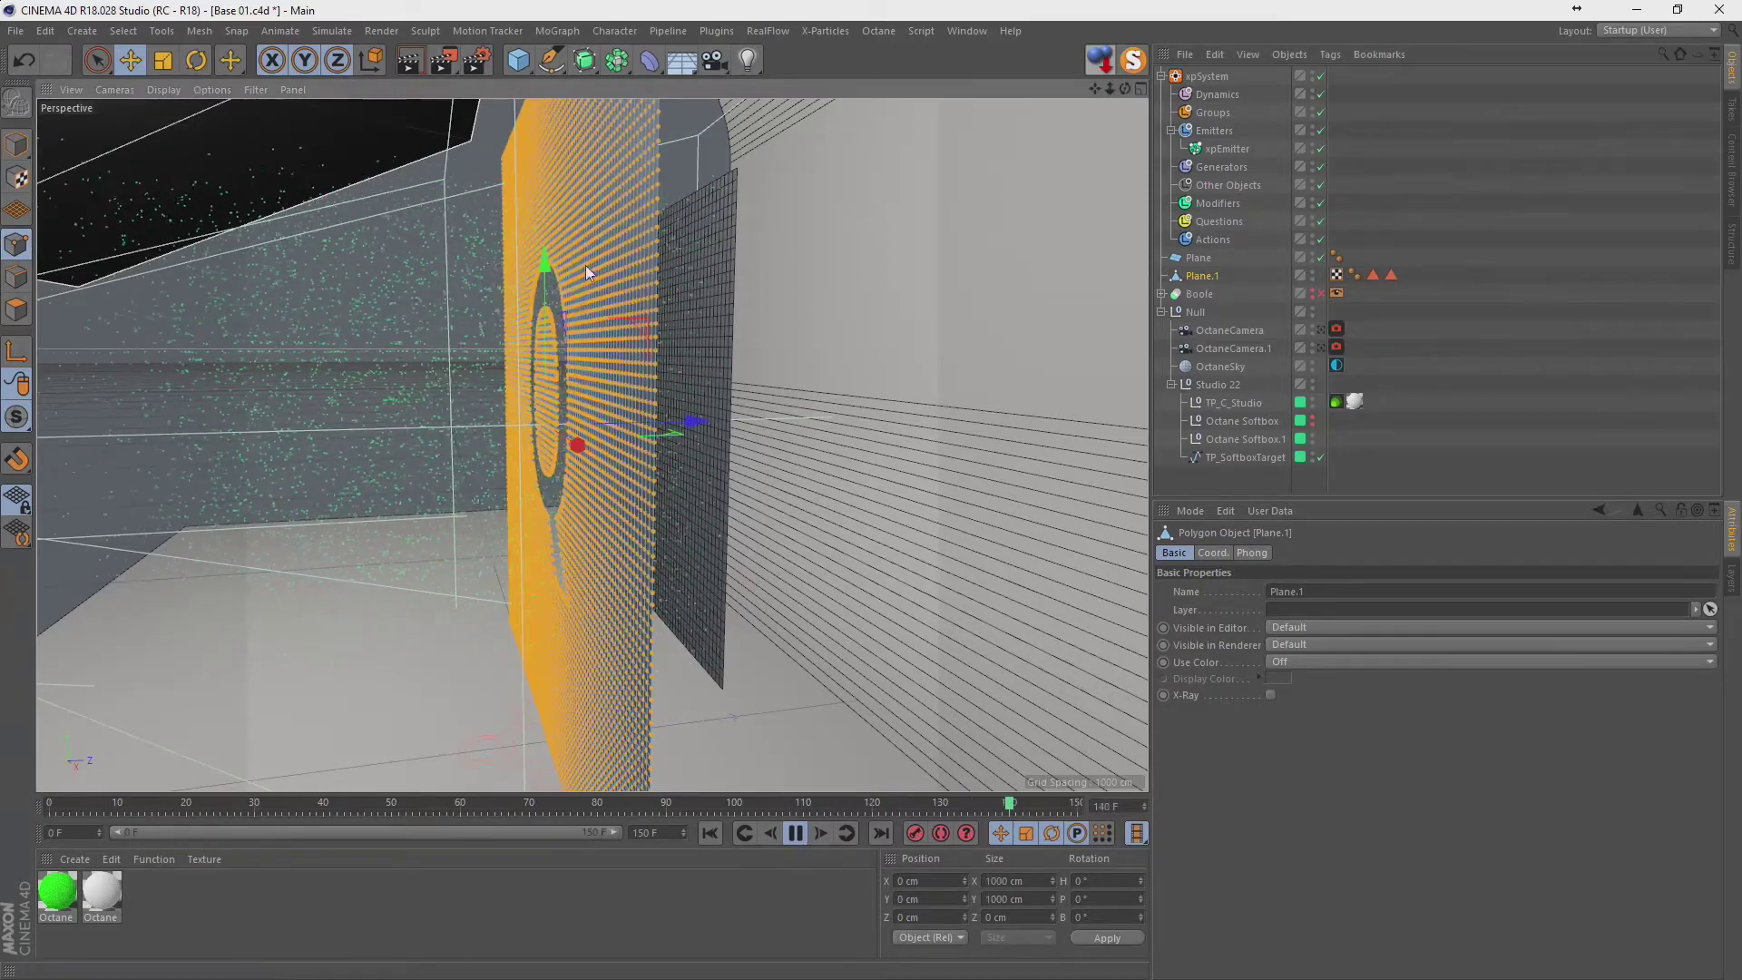
pyautogui.rightClick(607, 259)
pyautogui.click(690, 744)
pyautogui.click(18, 148)
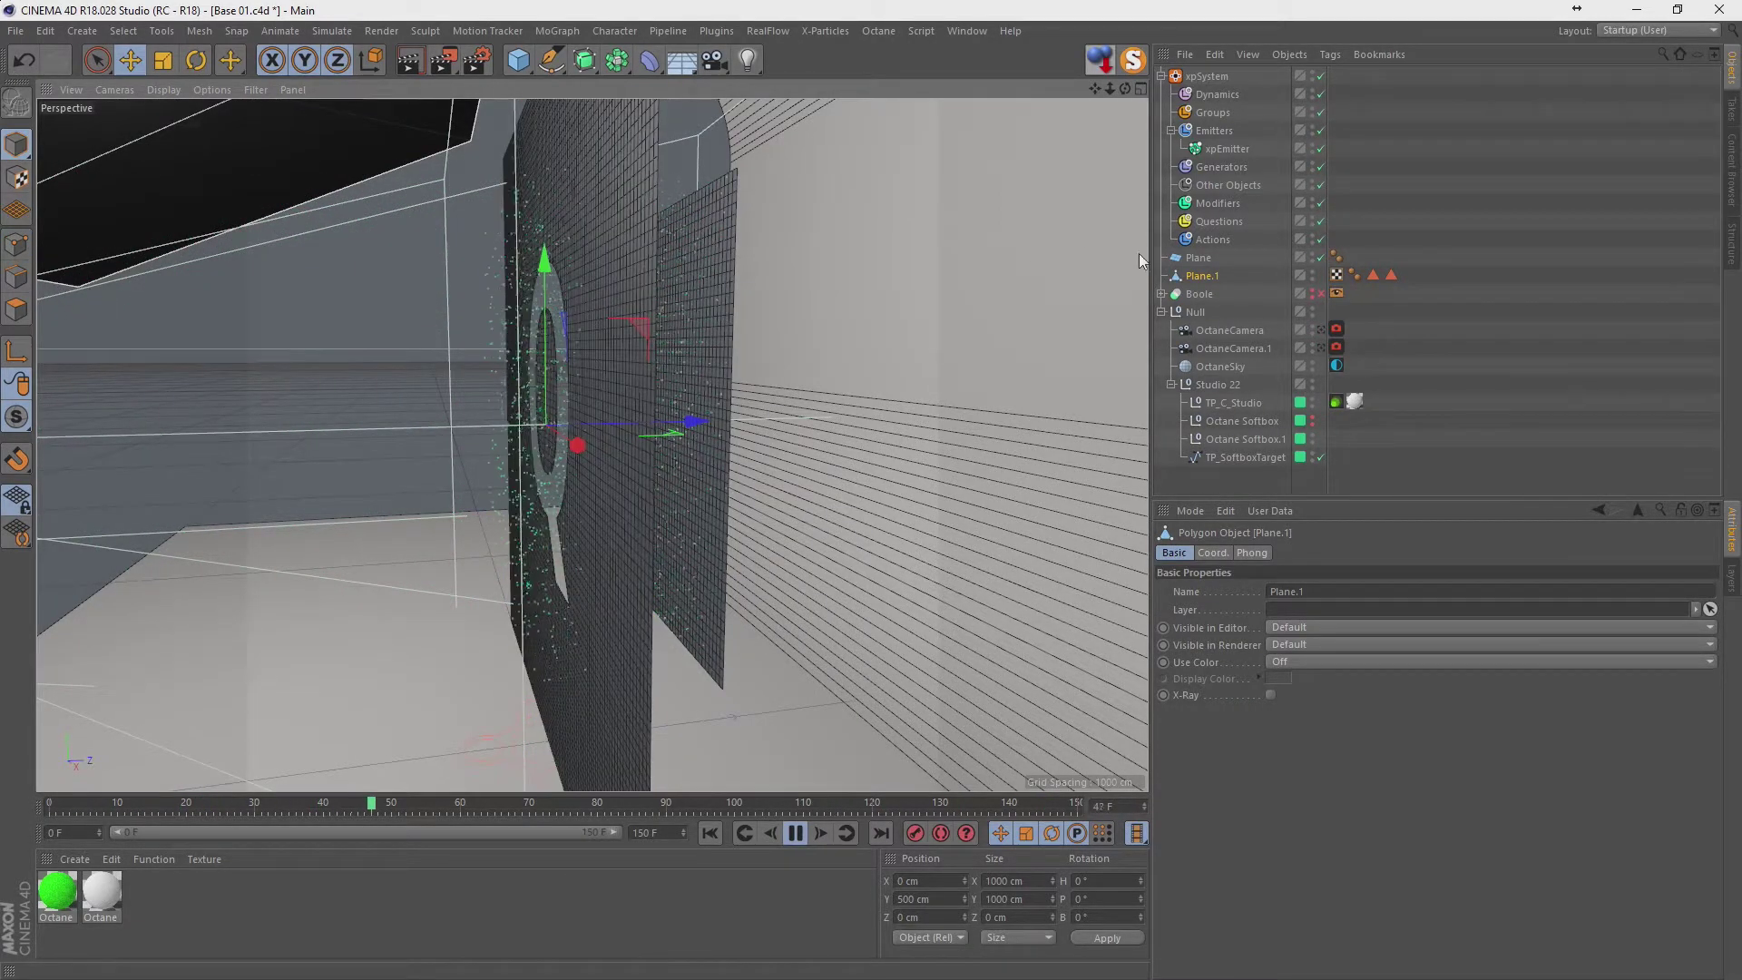
pyautogui.rightClick(1220, 276)
pyautogui.moveTo(1271, 433)
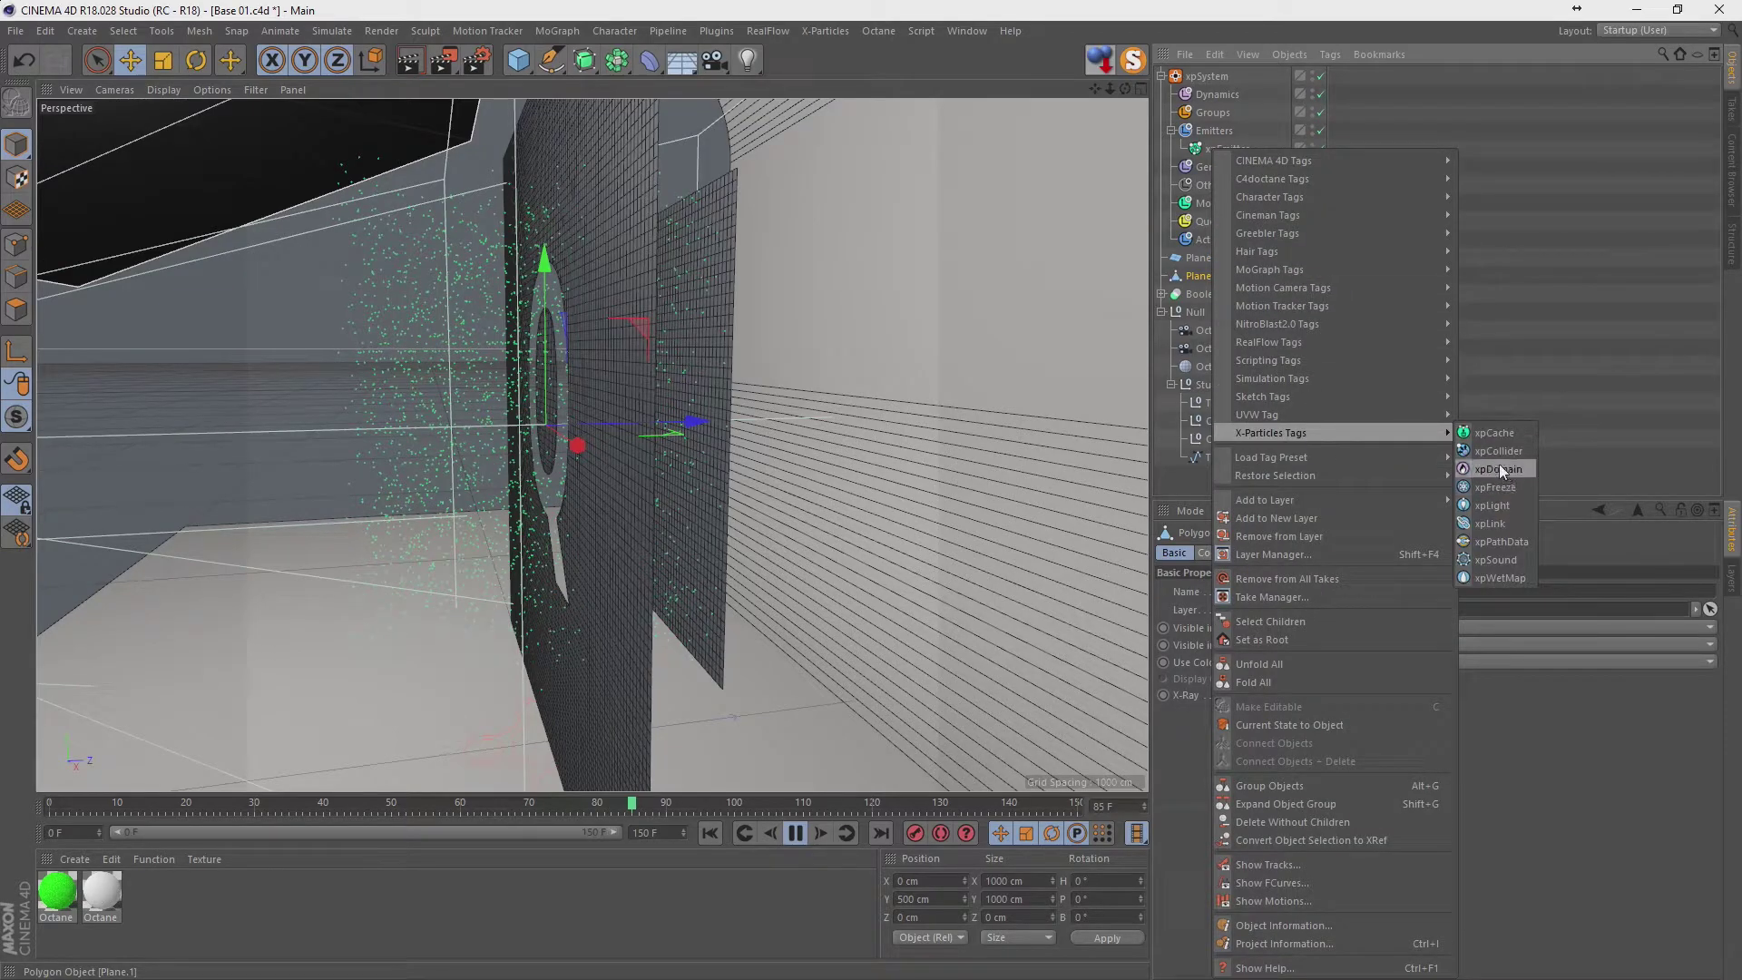
# Add an xpCollider tag to Plane.1.
pyautogui.click(1495, 450)
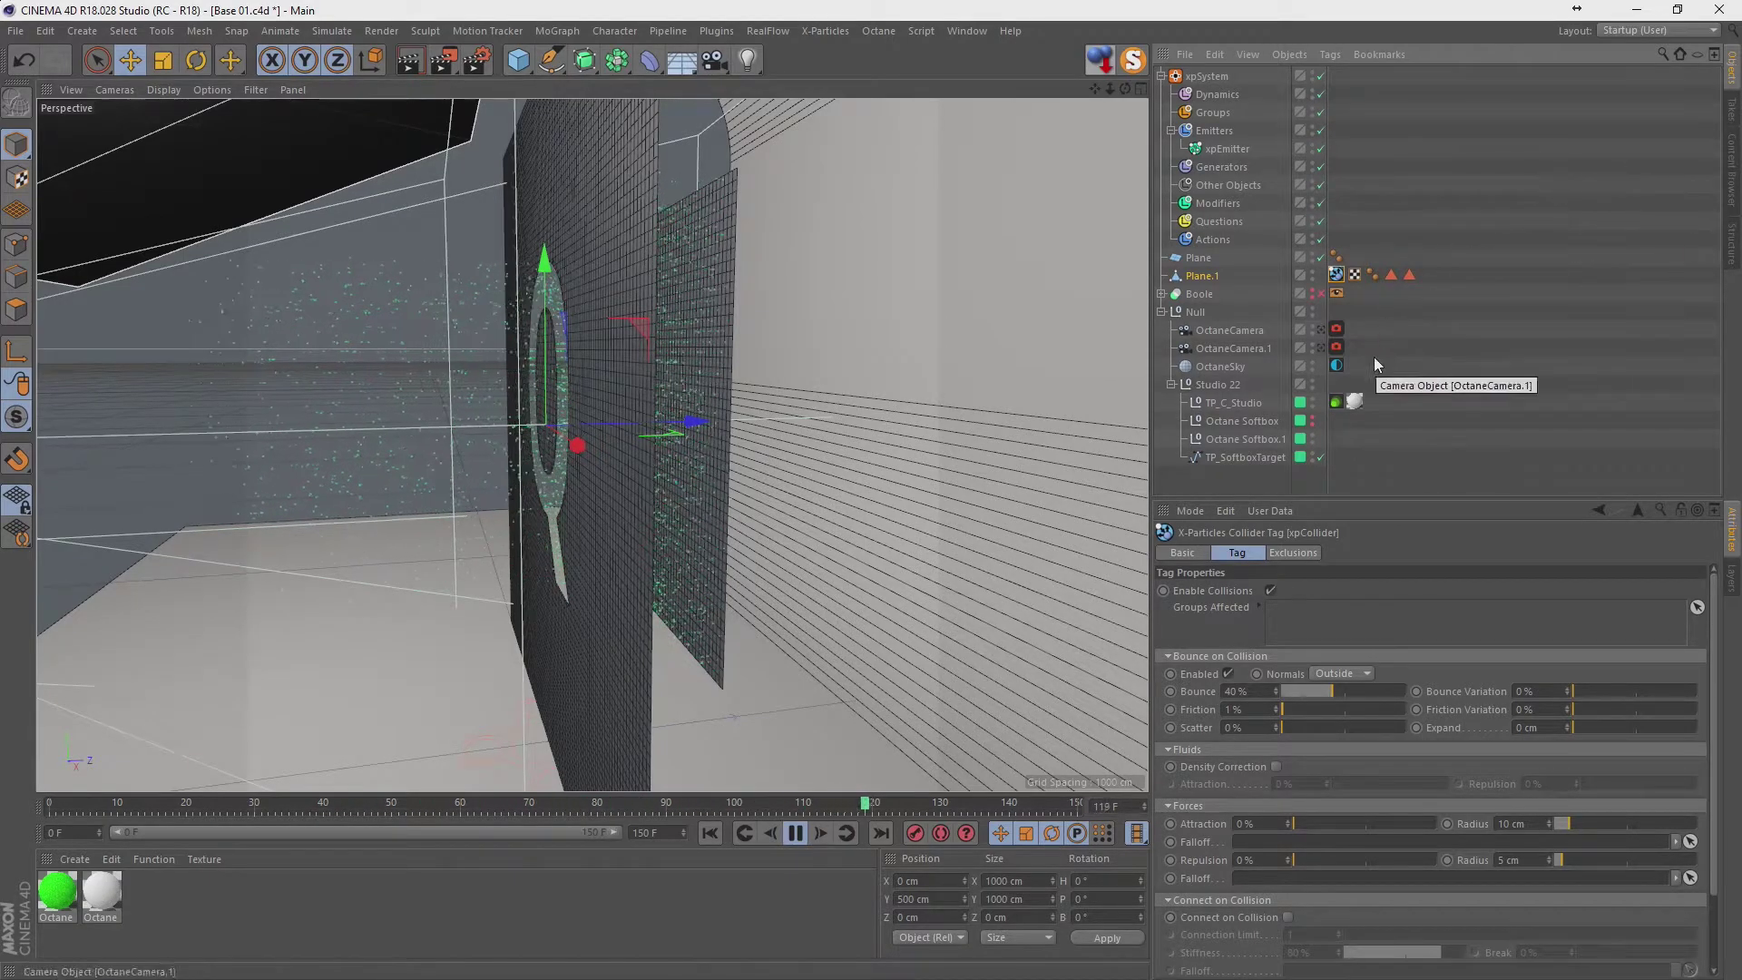
pyautogui.click(1392, 343)
pyautogui.click(1218, 202)
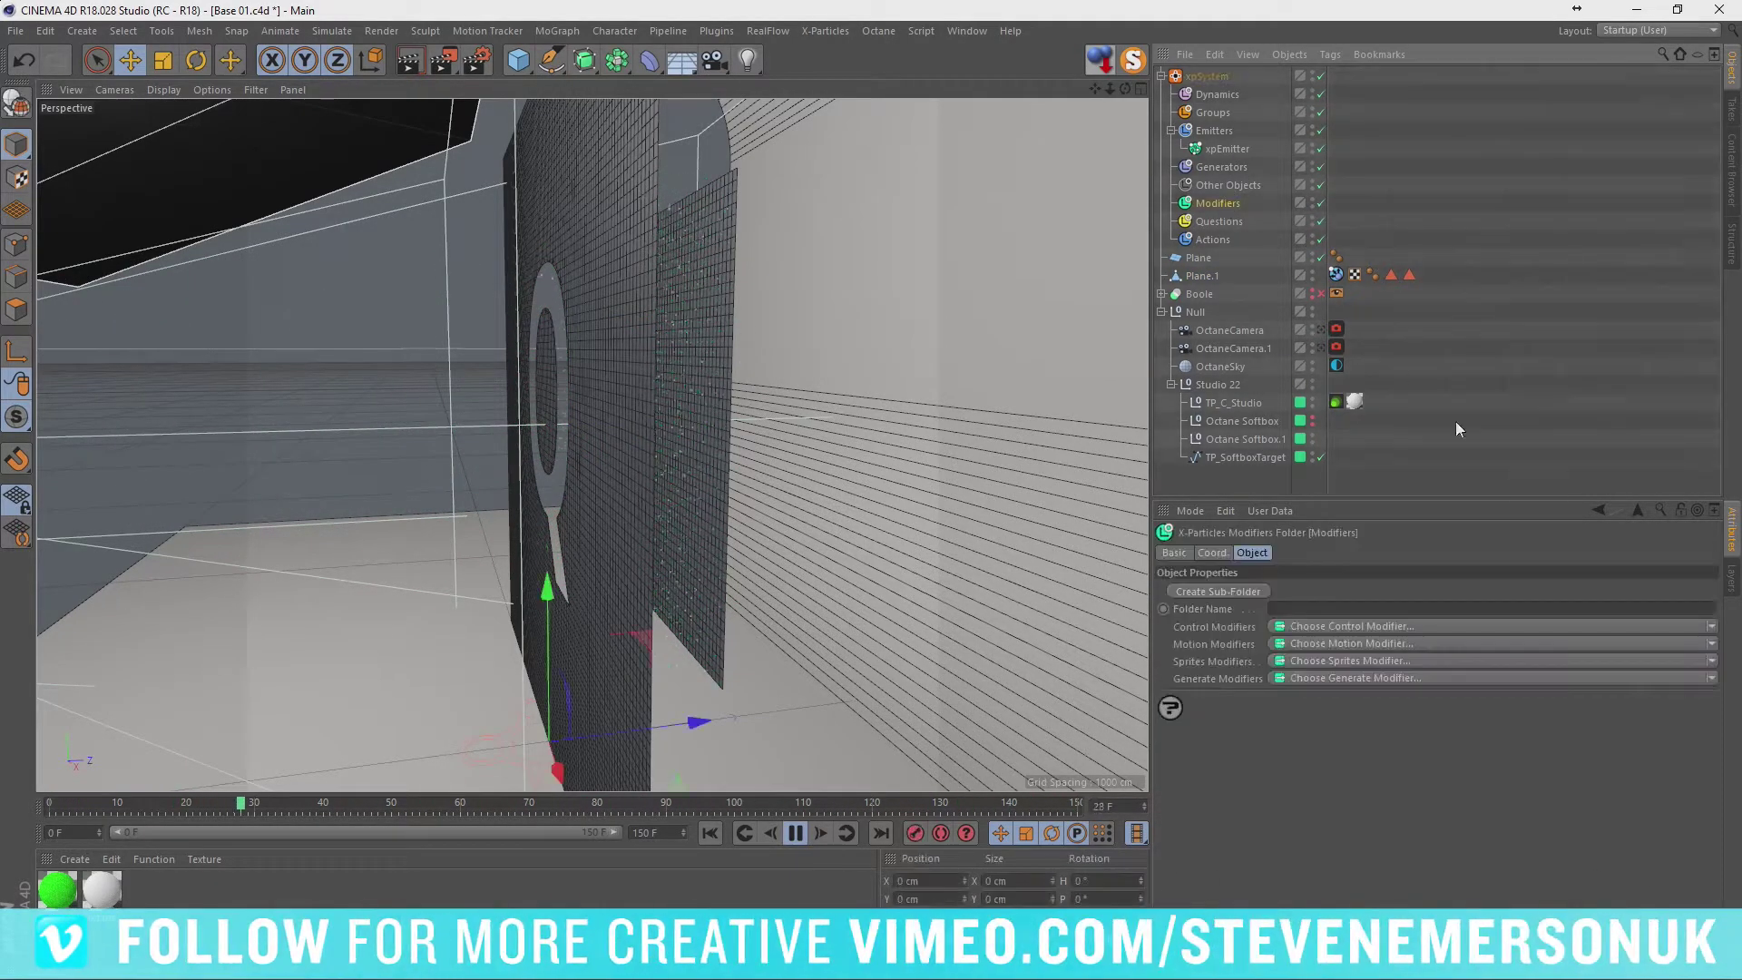
# Add an xpTurbulence modifier with Curl noise type and 0% frequency.
pyautogui.click(1711, 643)
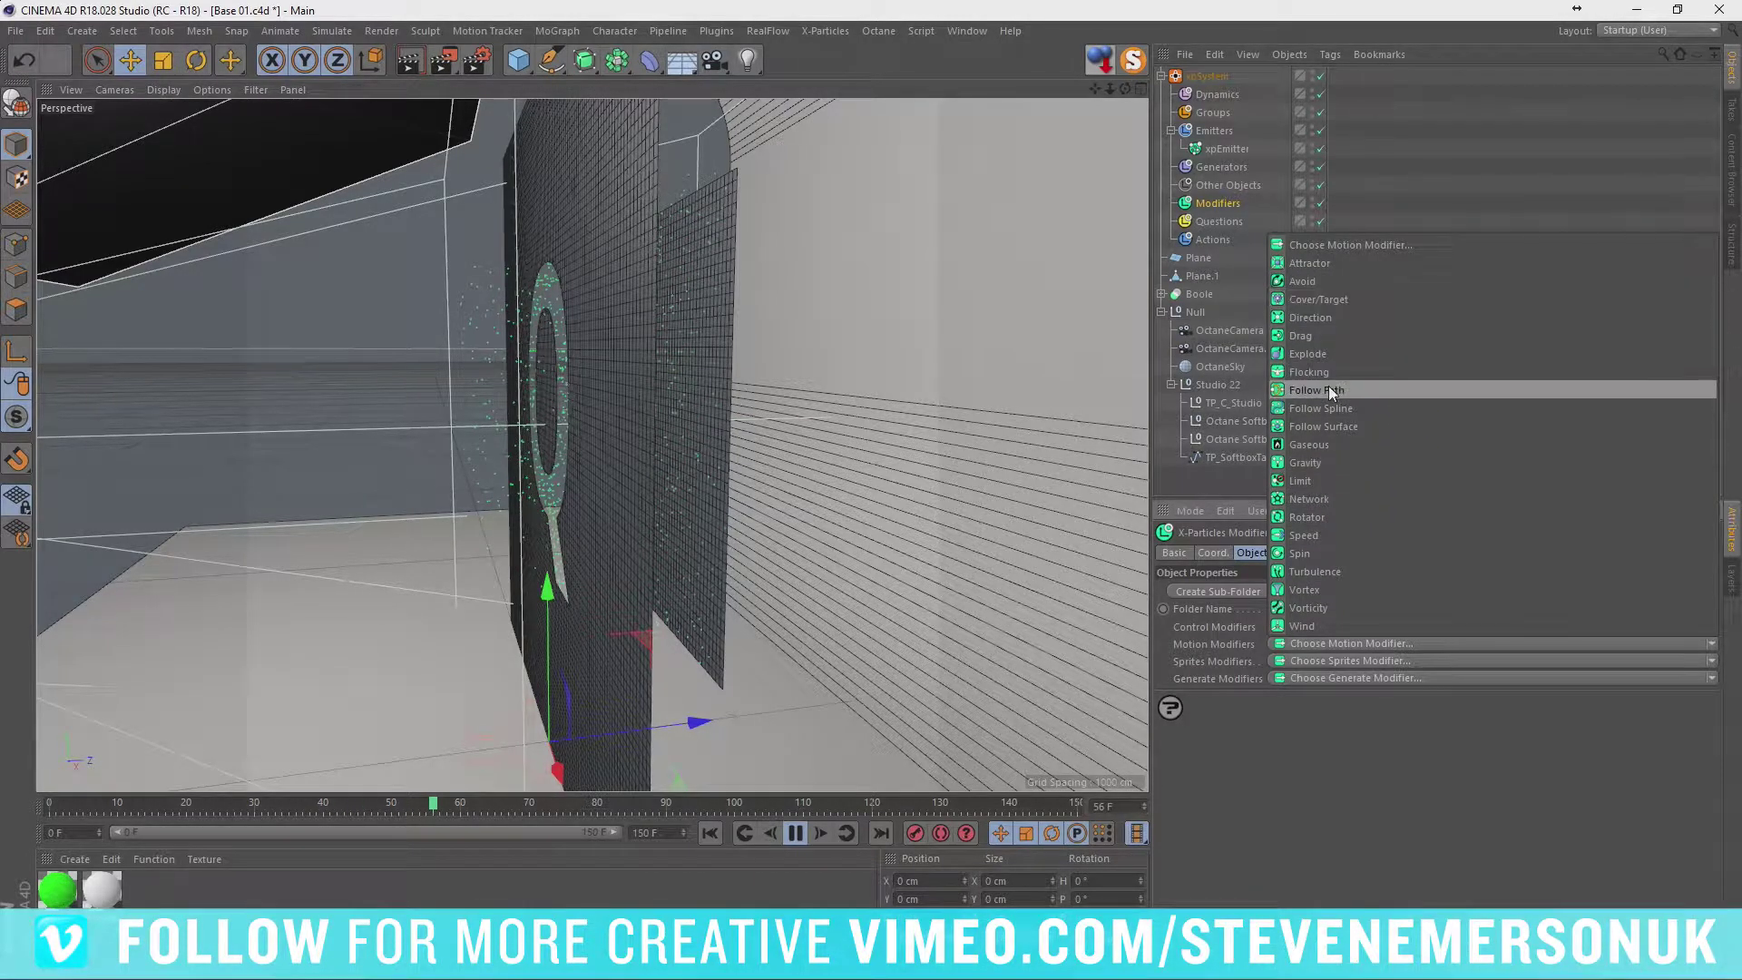
pyautogui.click(1344, 572)
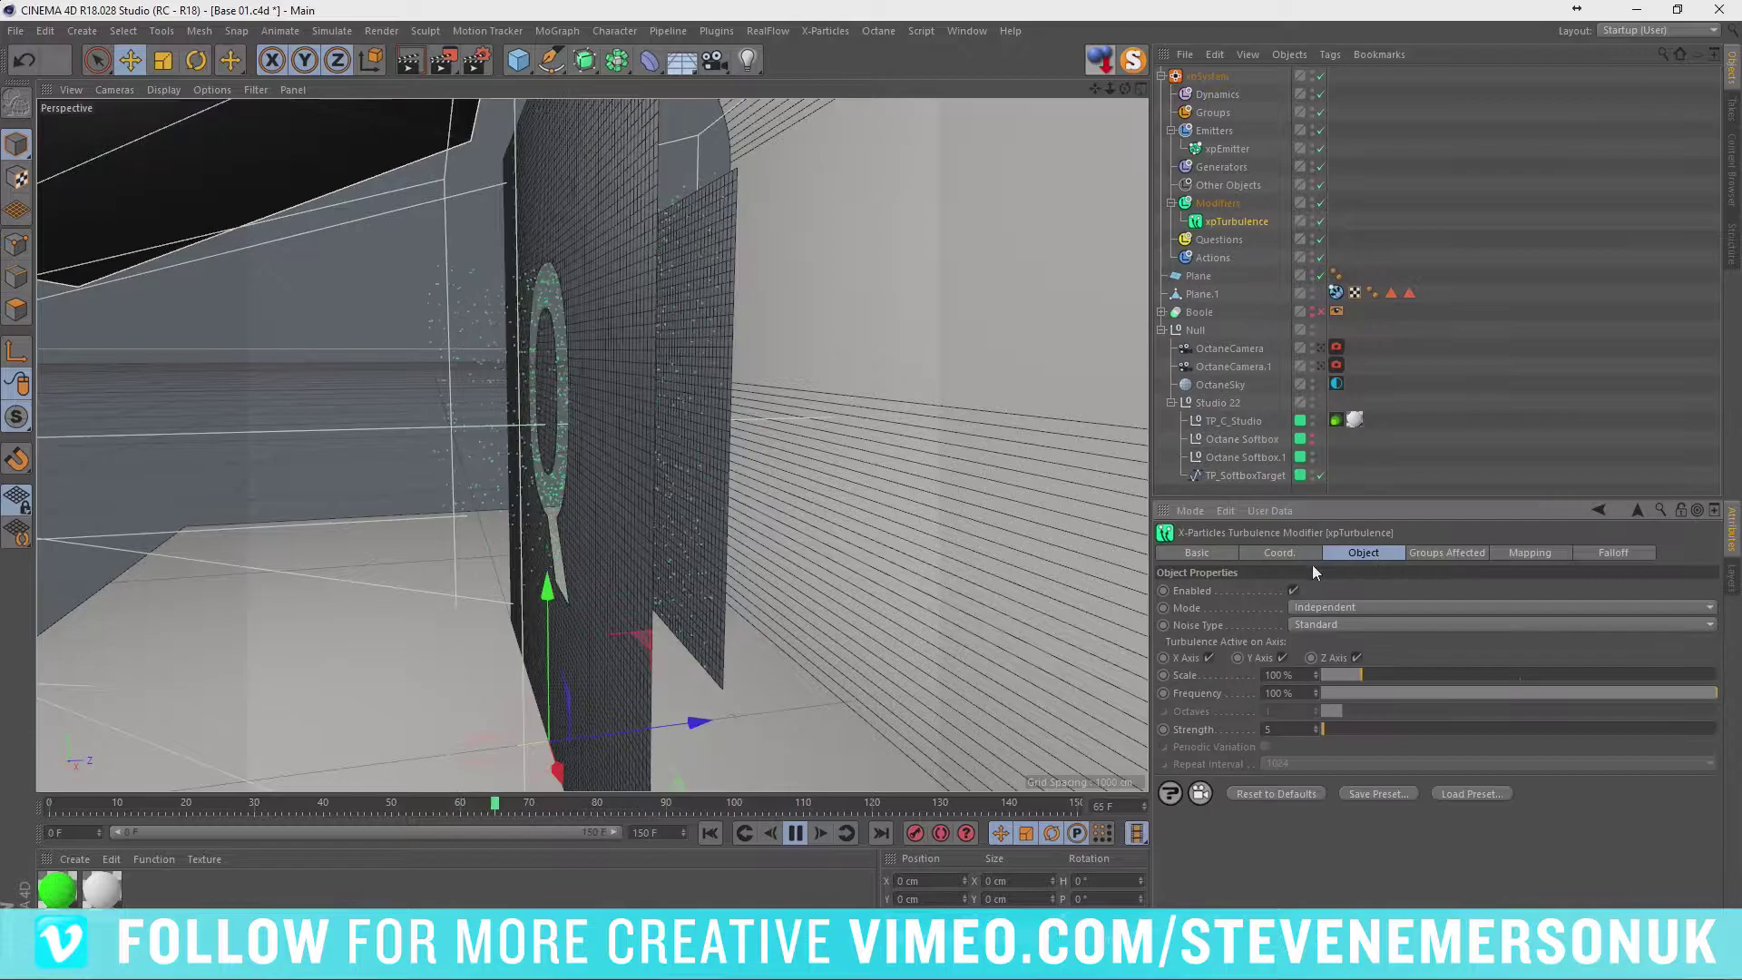
pyautogui.click(1341, 624)
pyautogui.click(1319, 676)
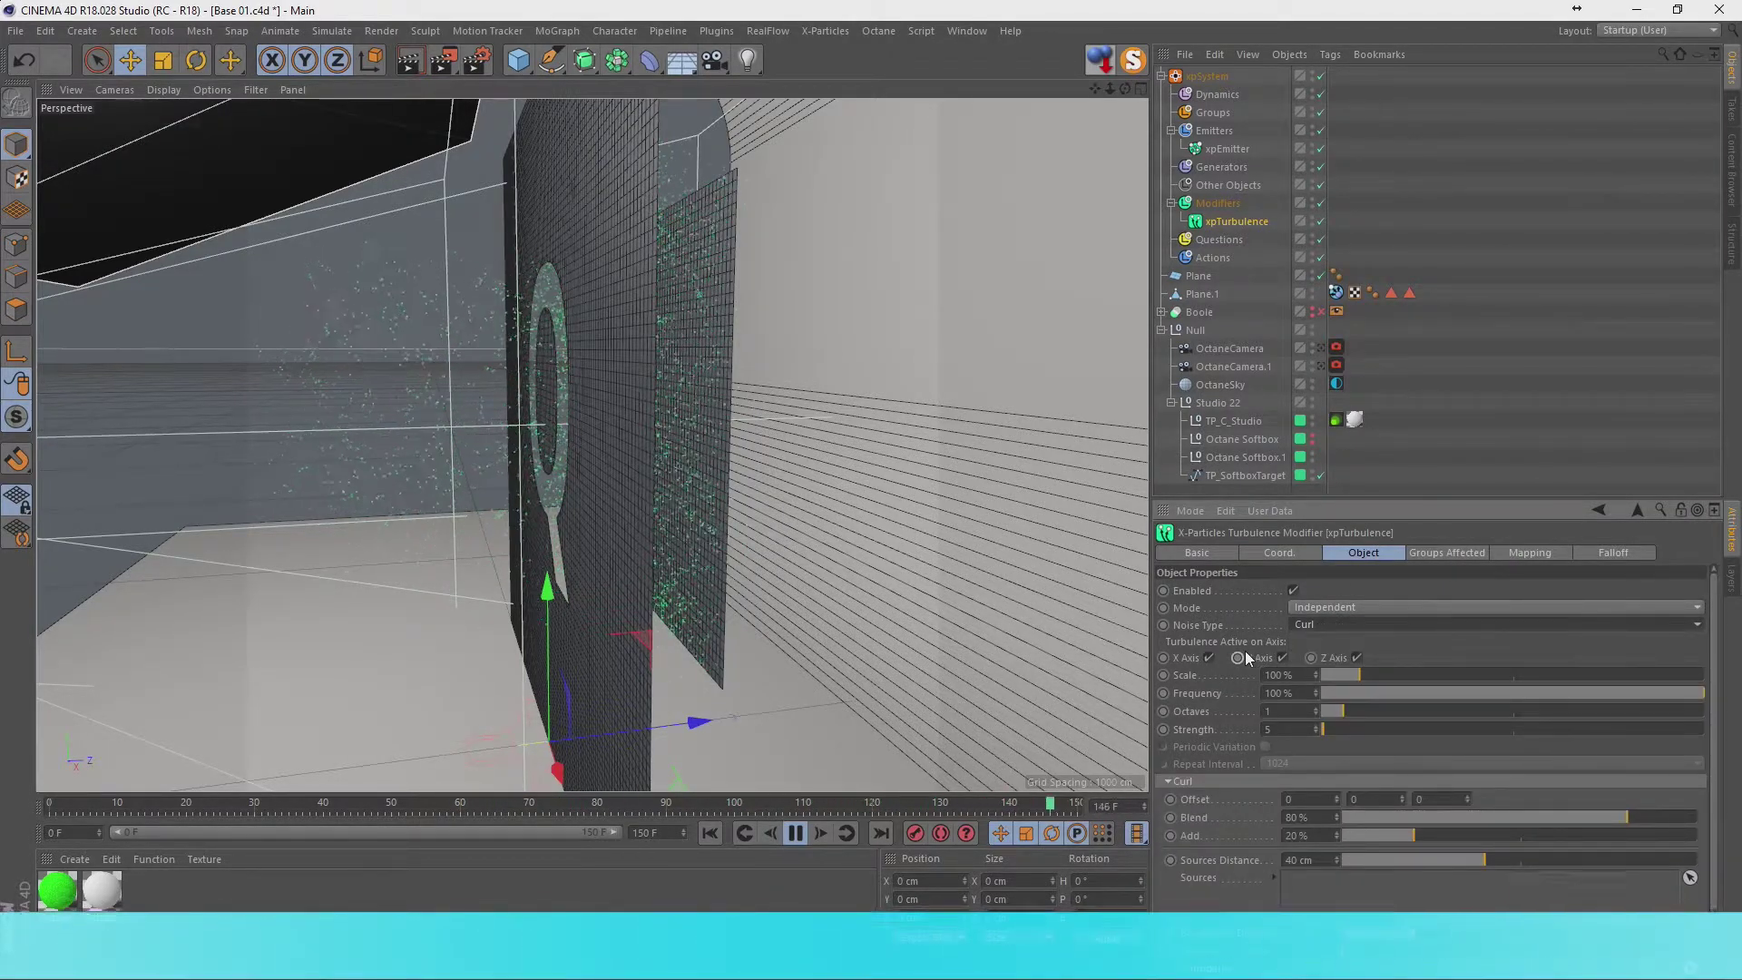
pyautogui.moveTo(1350, 689); pyautogui.dragTo(1224, 687)
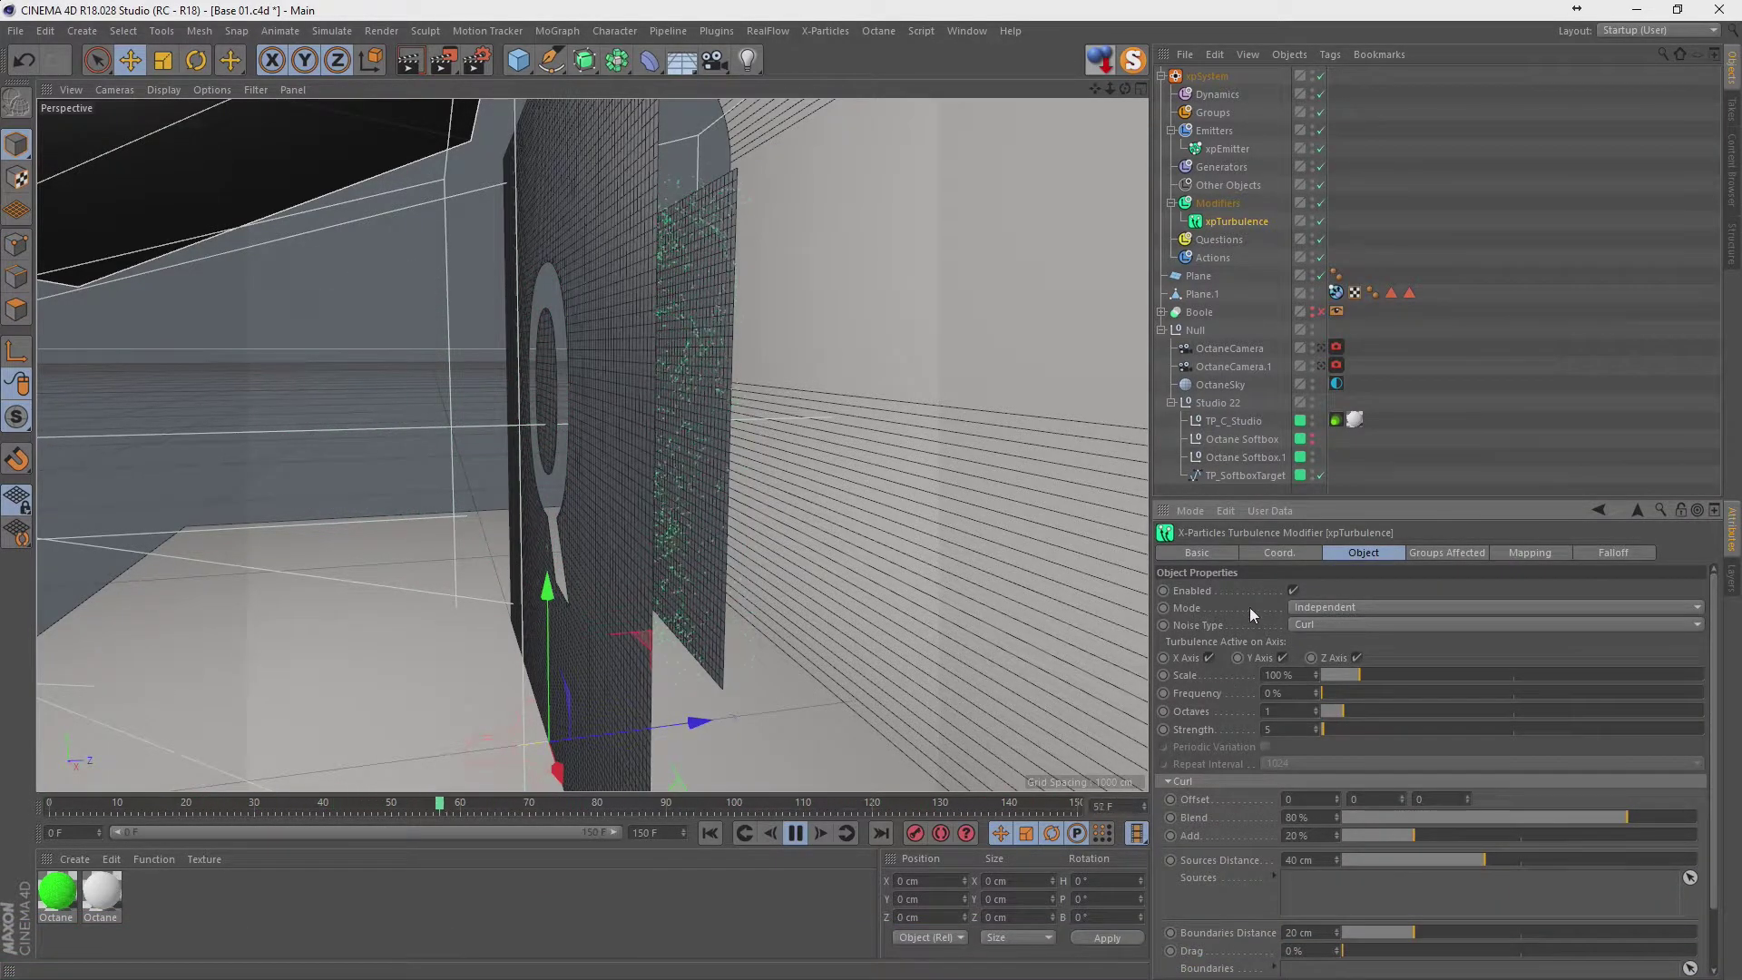
pyautogui.click(1217, 203)
# Add an xpAttractor in front of and above the plane with Force 300.
pyautogui.click(1623, 643)
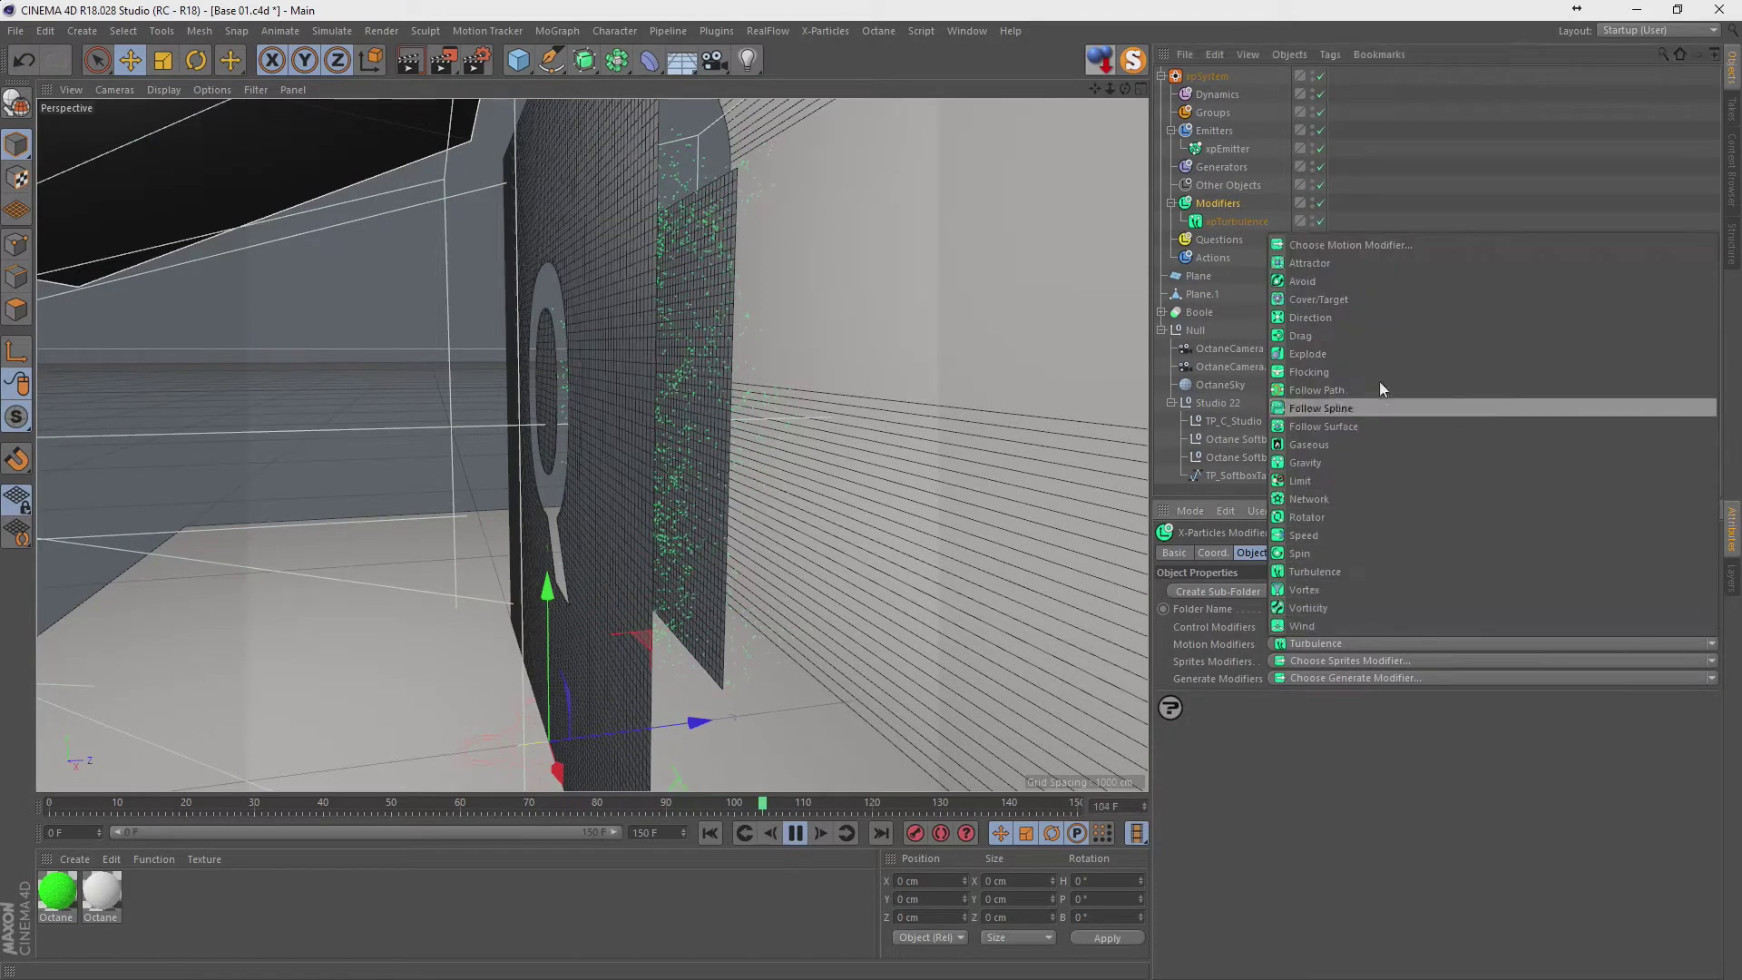
pyautogui.click(1358, 263)
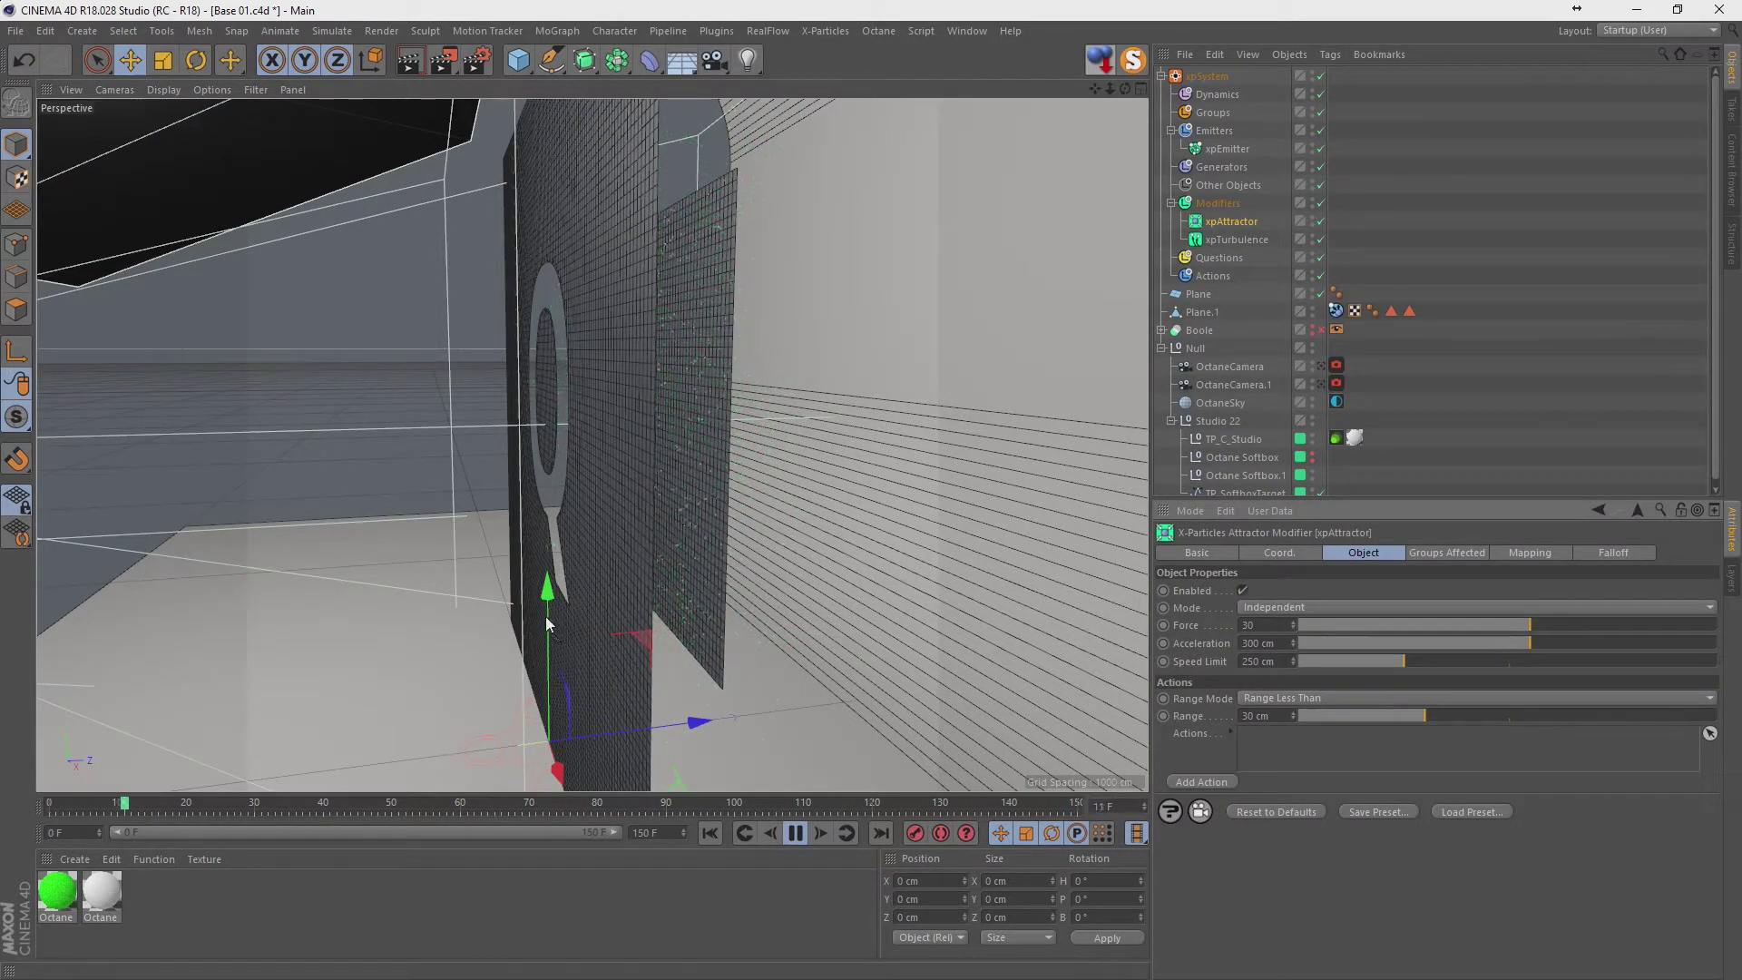
pyautogui.moveTo(547, 624); pyautogui.dragTo(546, 263)
pyautogui.moveTo(659, 401); pyautogui.dragTo(460, 420)
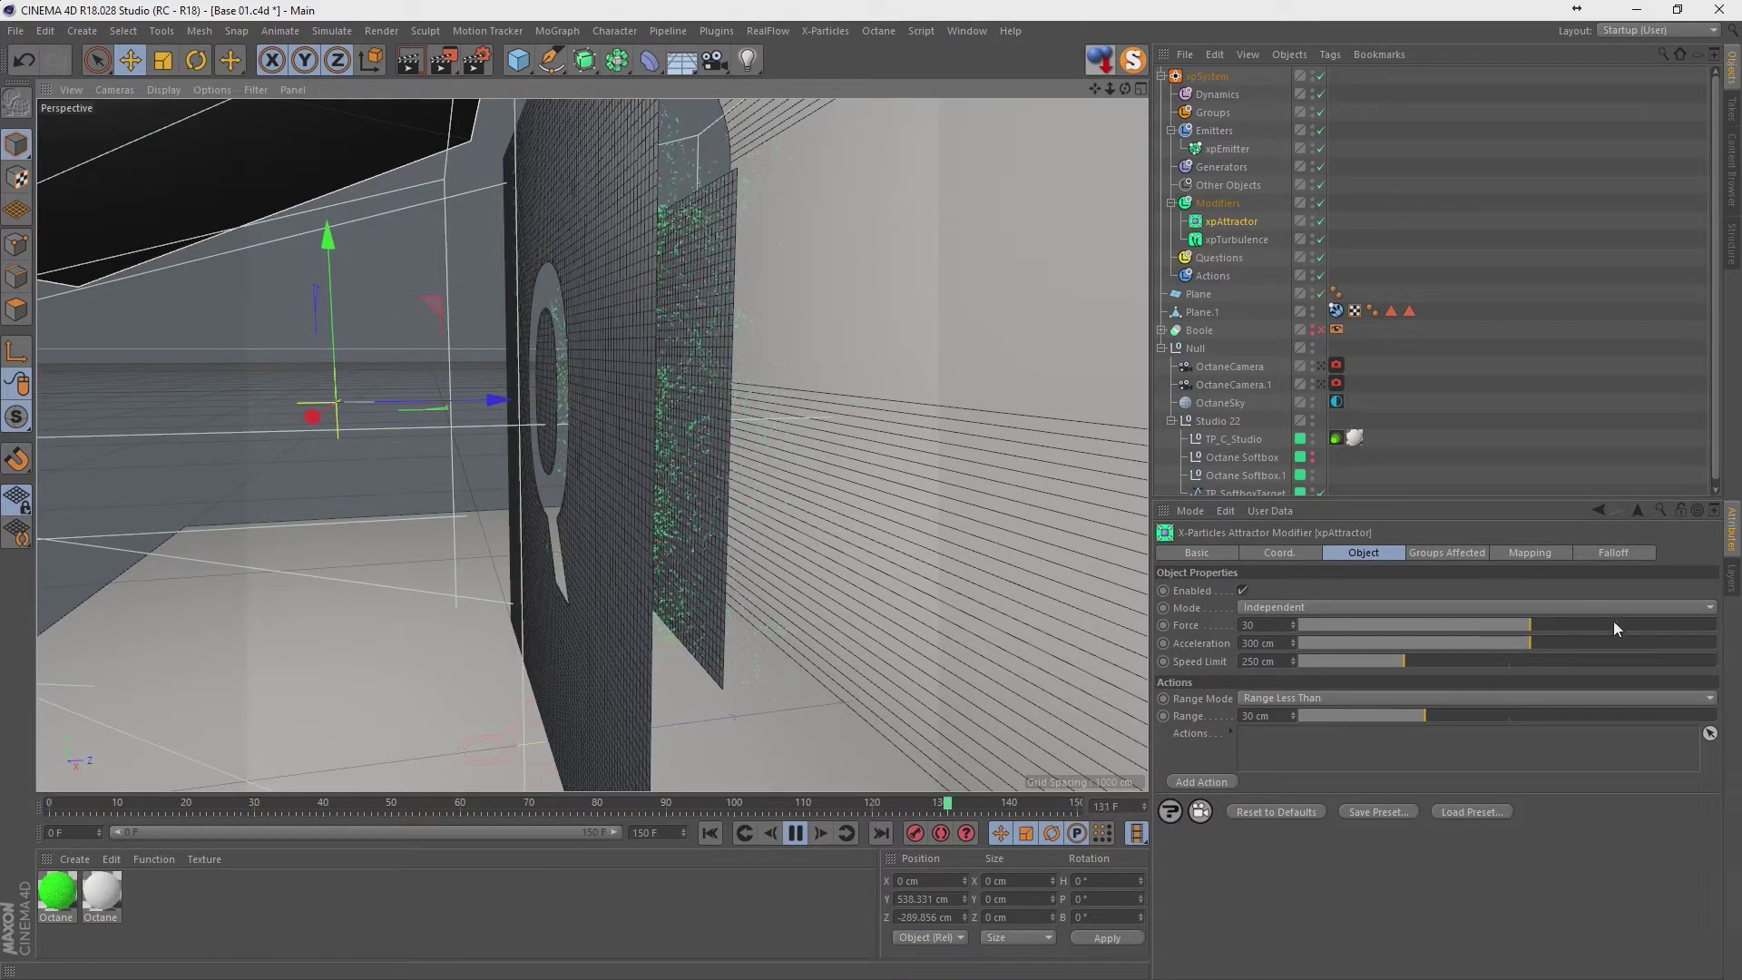
pyautogui.moveTo(1613, 625); pyautogui.dragTo(1714, 626)
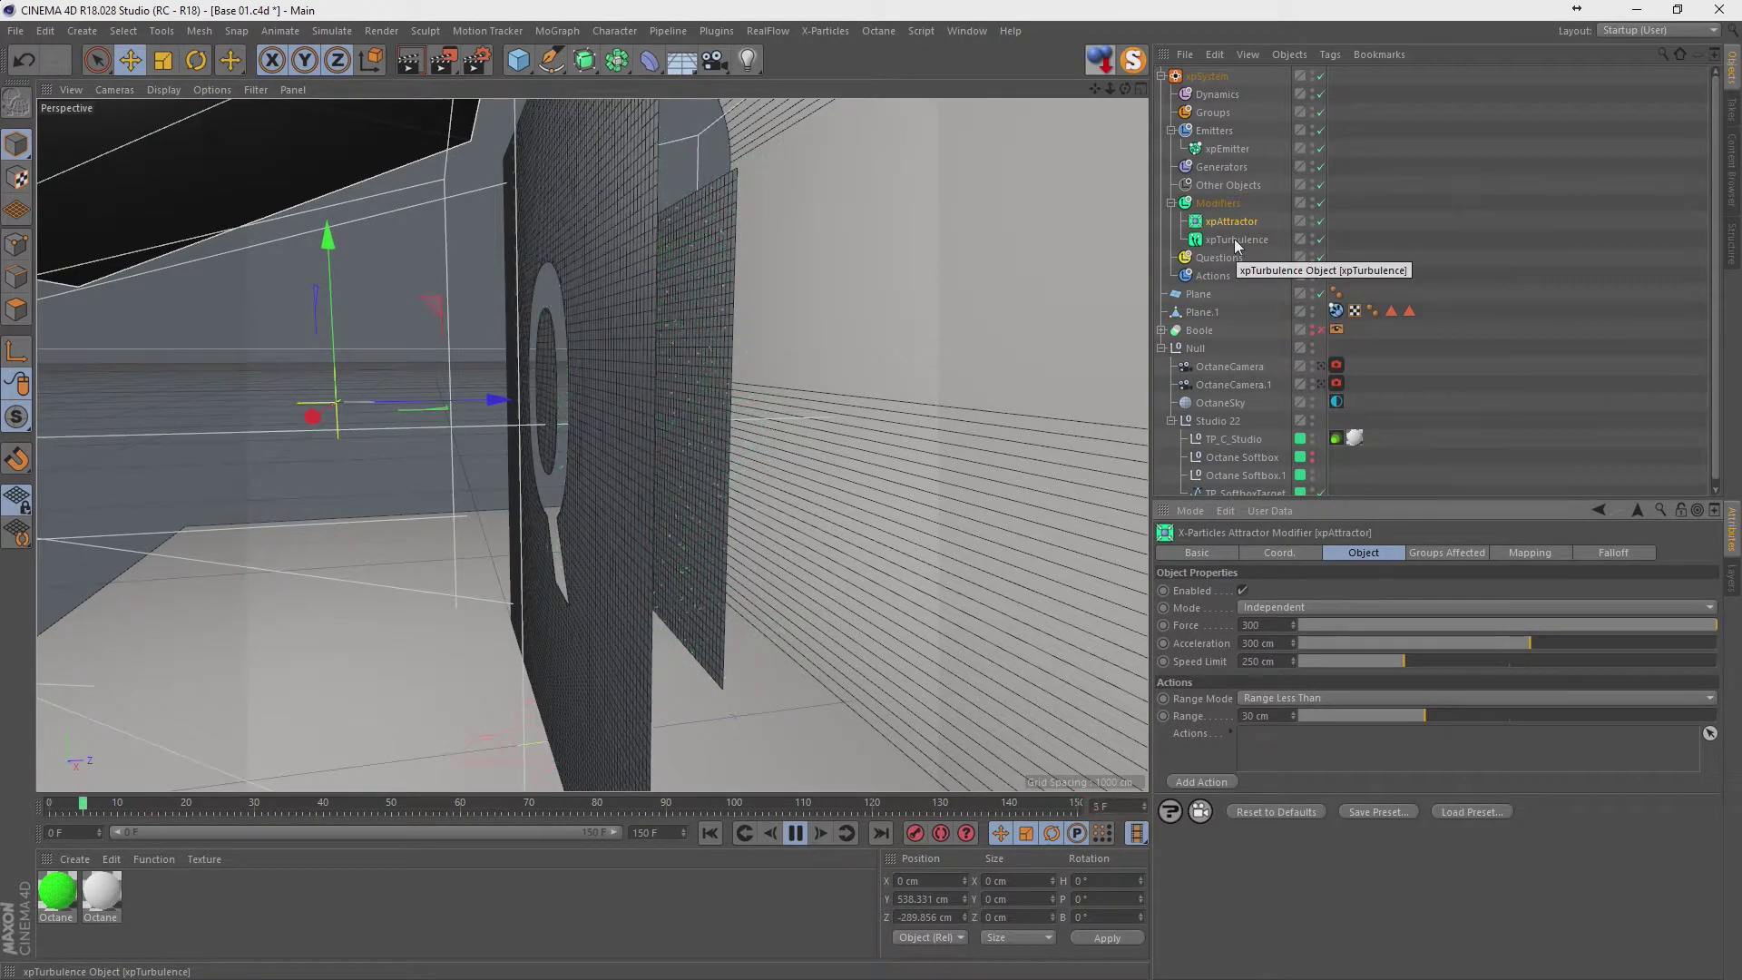
# Increase the xpEmitter's particle speed.
pyautogui.click(1217, 153)
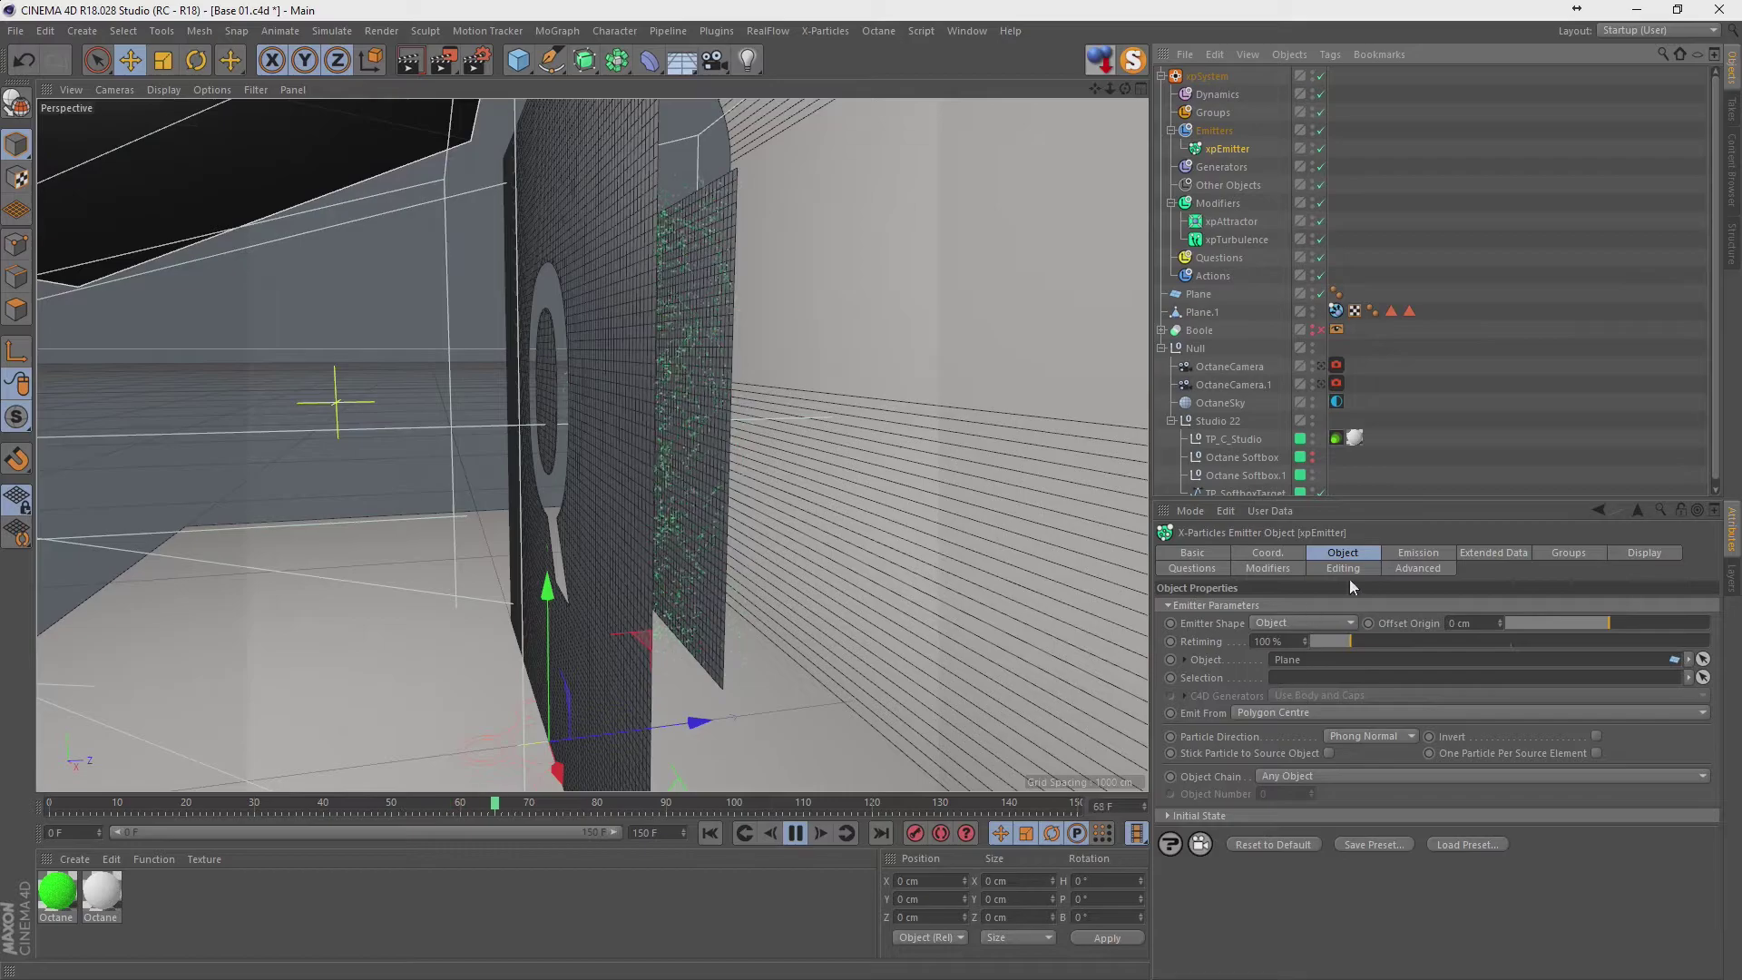
pyautogui.click(1418, 552)
pyautogui.moveTo(1285, 844); pyautogui.dragTo(1330, 844)
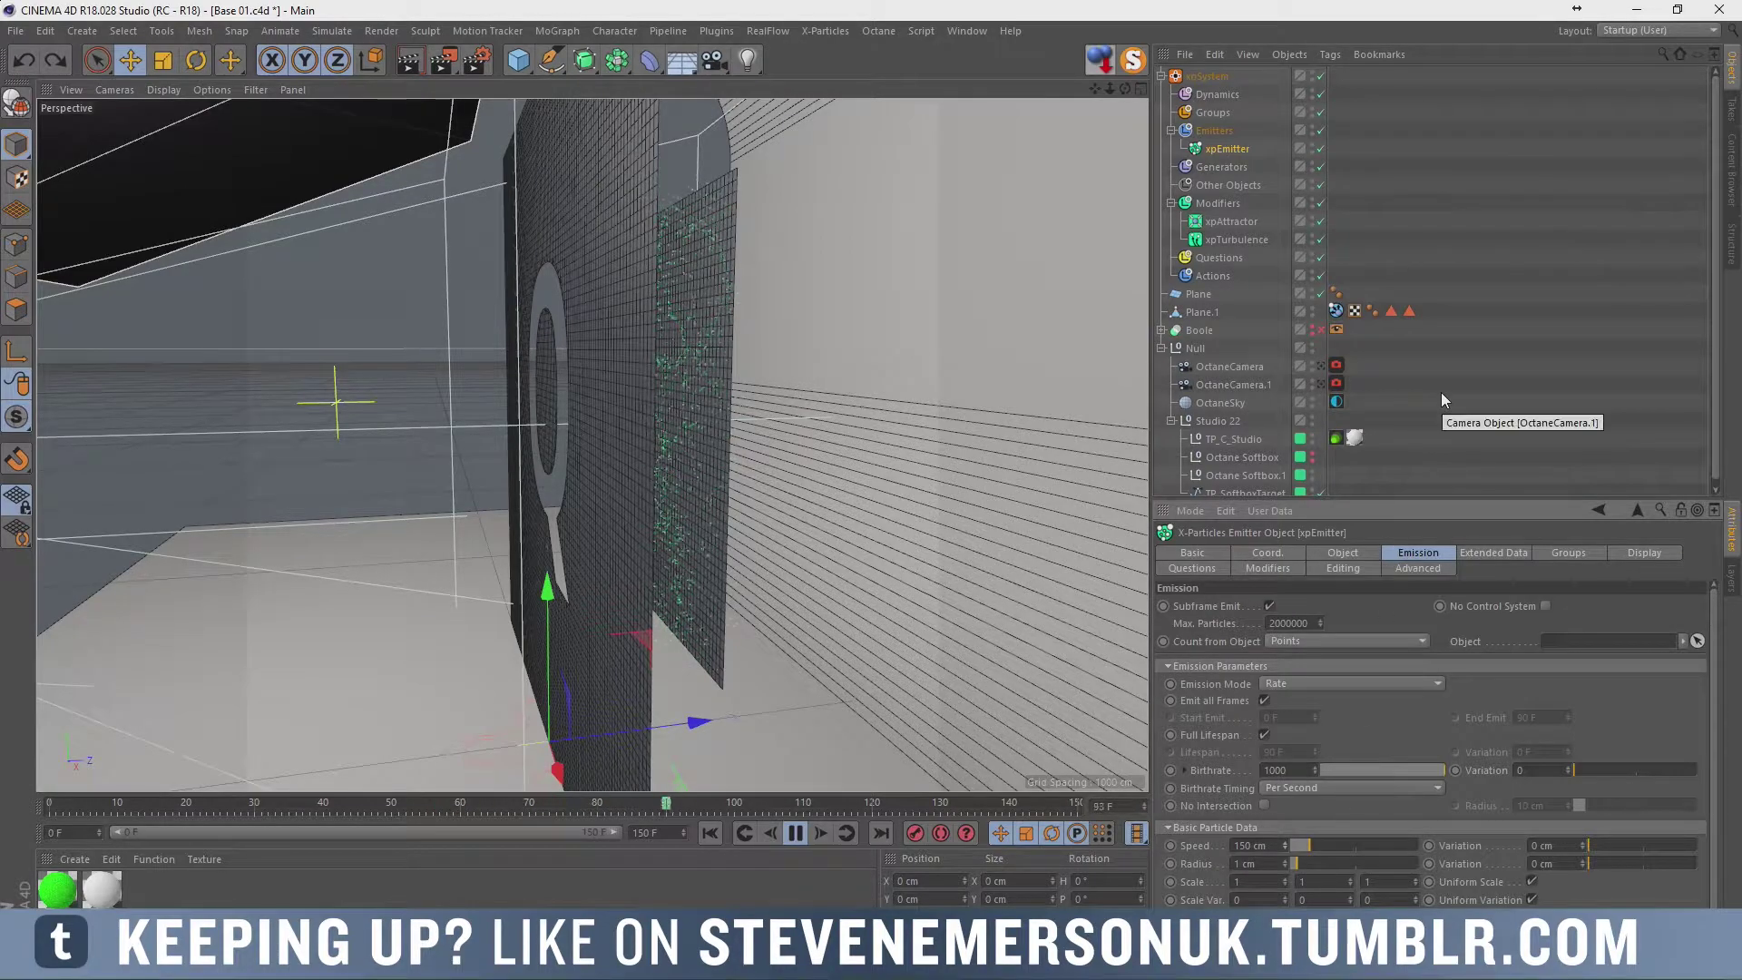
# Disable the xpTurbulence modifier, leaving its Scale at 100%.
pyautogui.click(1227, 238)
pyautogui.moveTo(1360, 675)
pyautogui.mouseDown()
pyautogui.moveTo(1319, 683)
pyautogui.moveTo(1520, 685)
pyautogui.mouseUp()
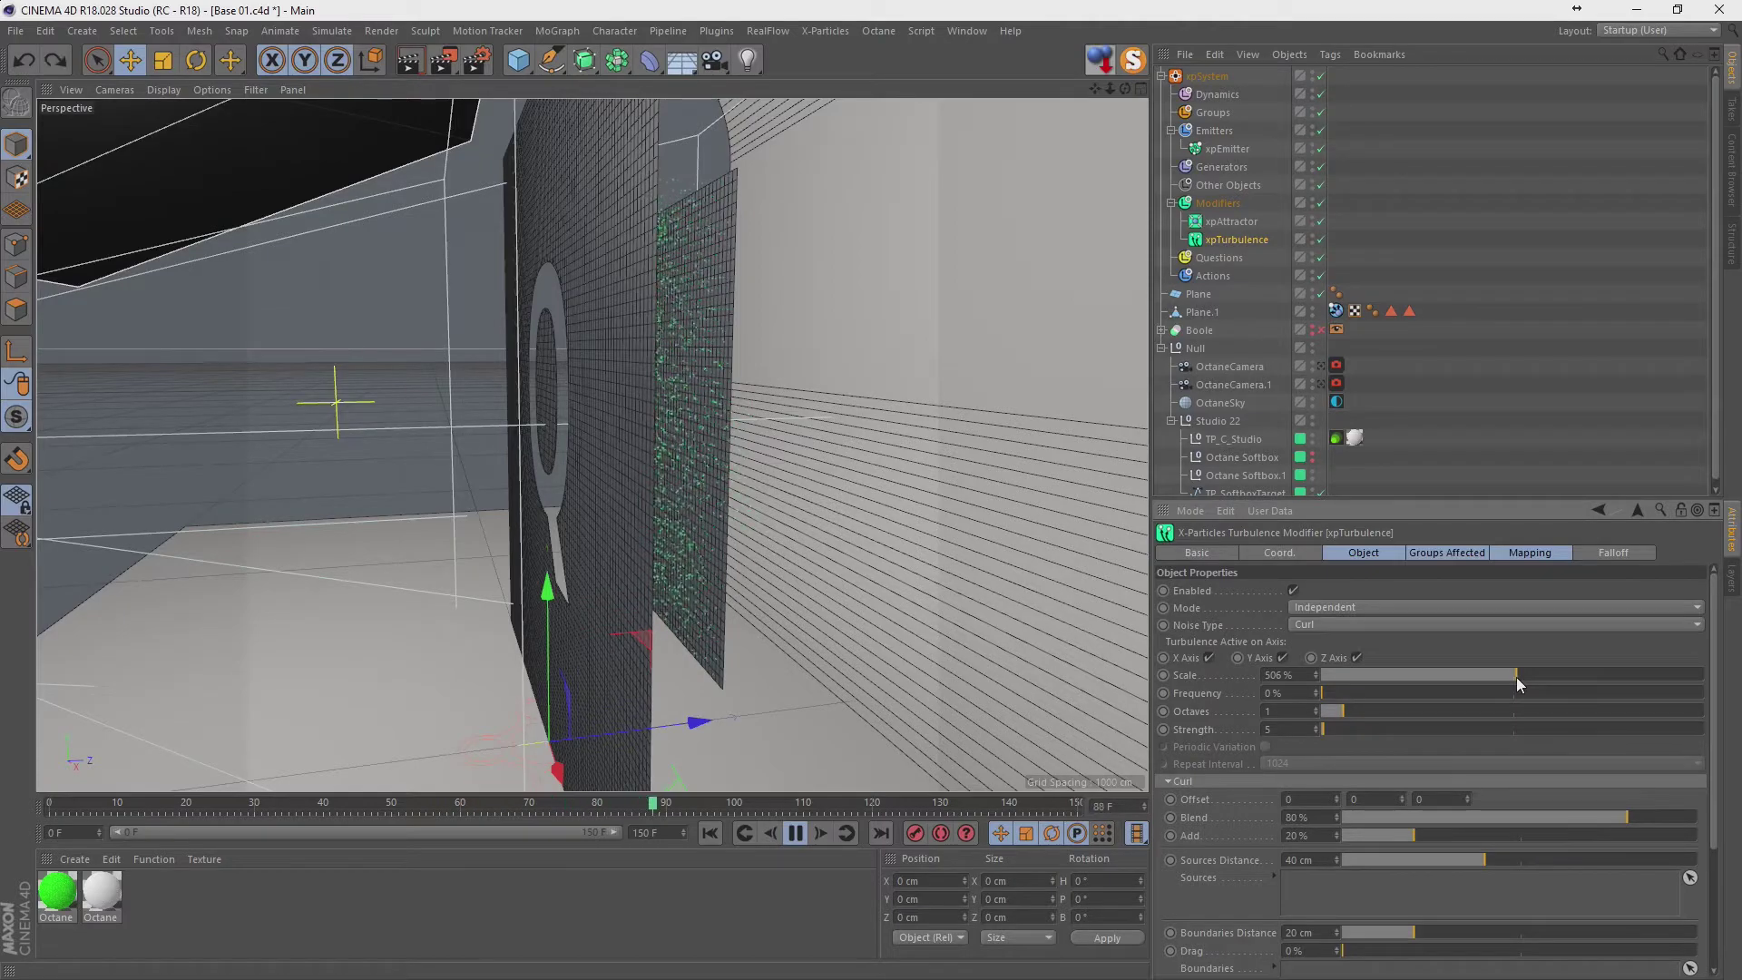
pyautogui.hotkey('ctrl', 'z')
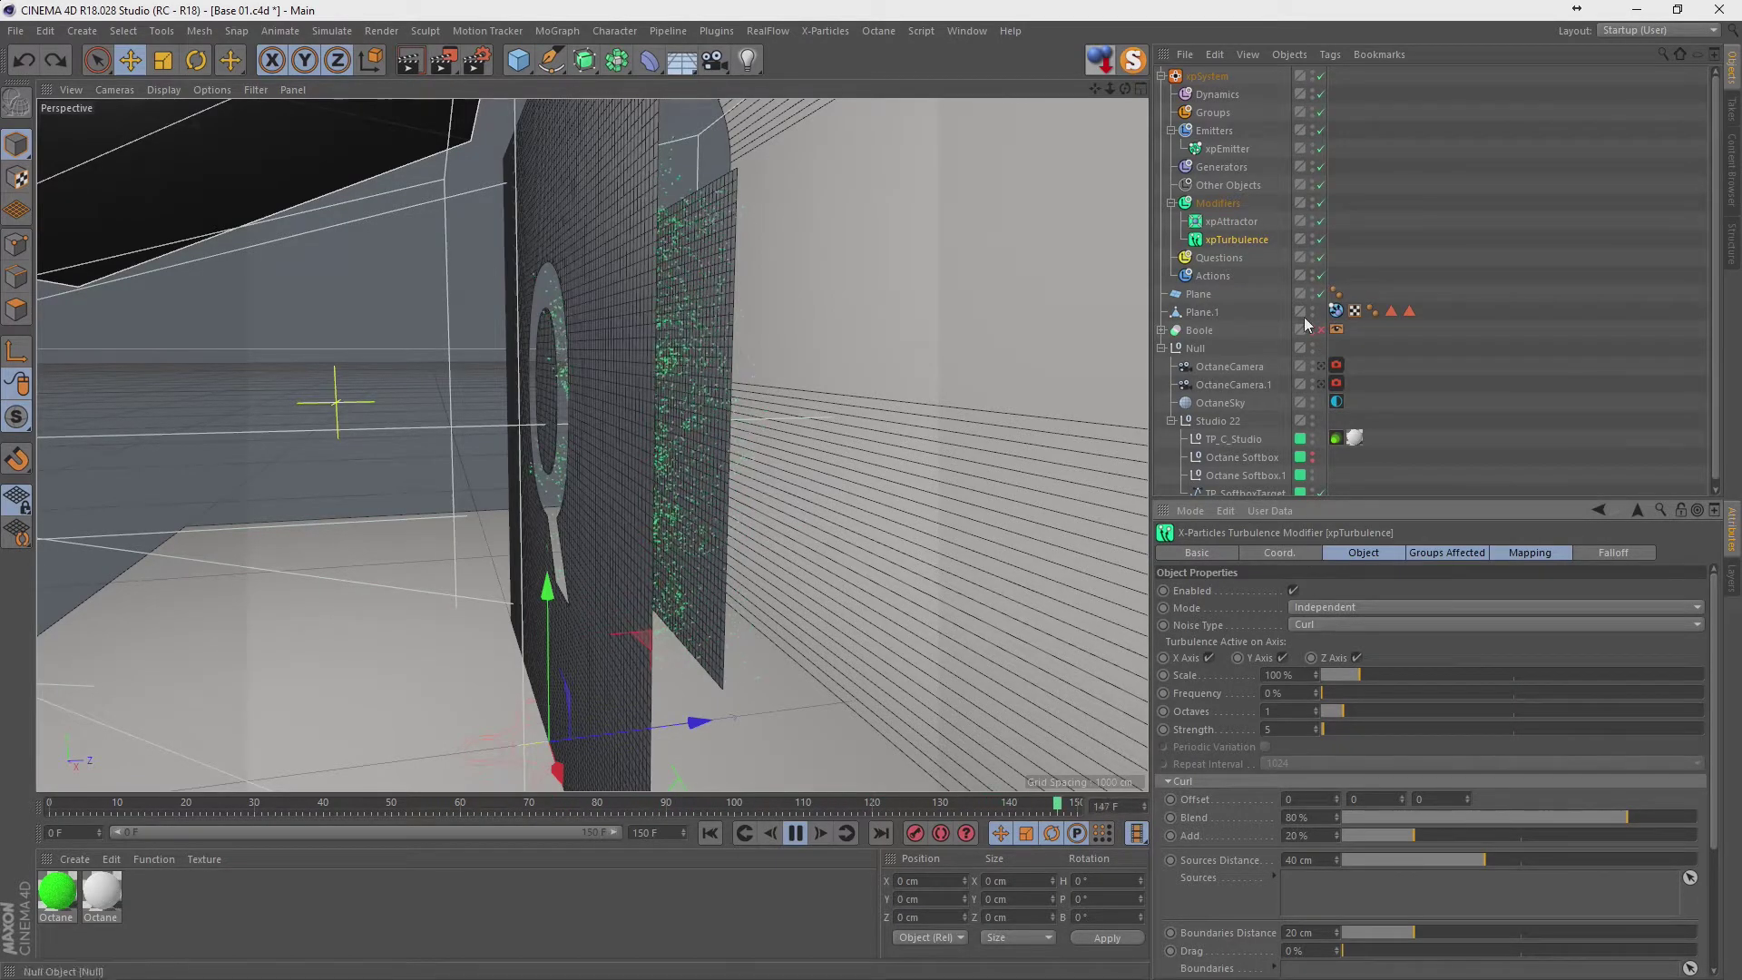
pyautogui.click(1320, 240)
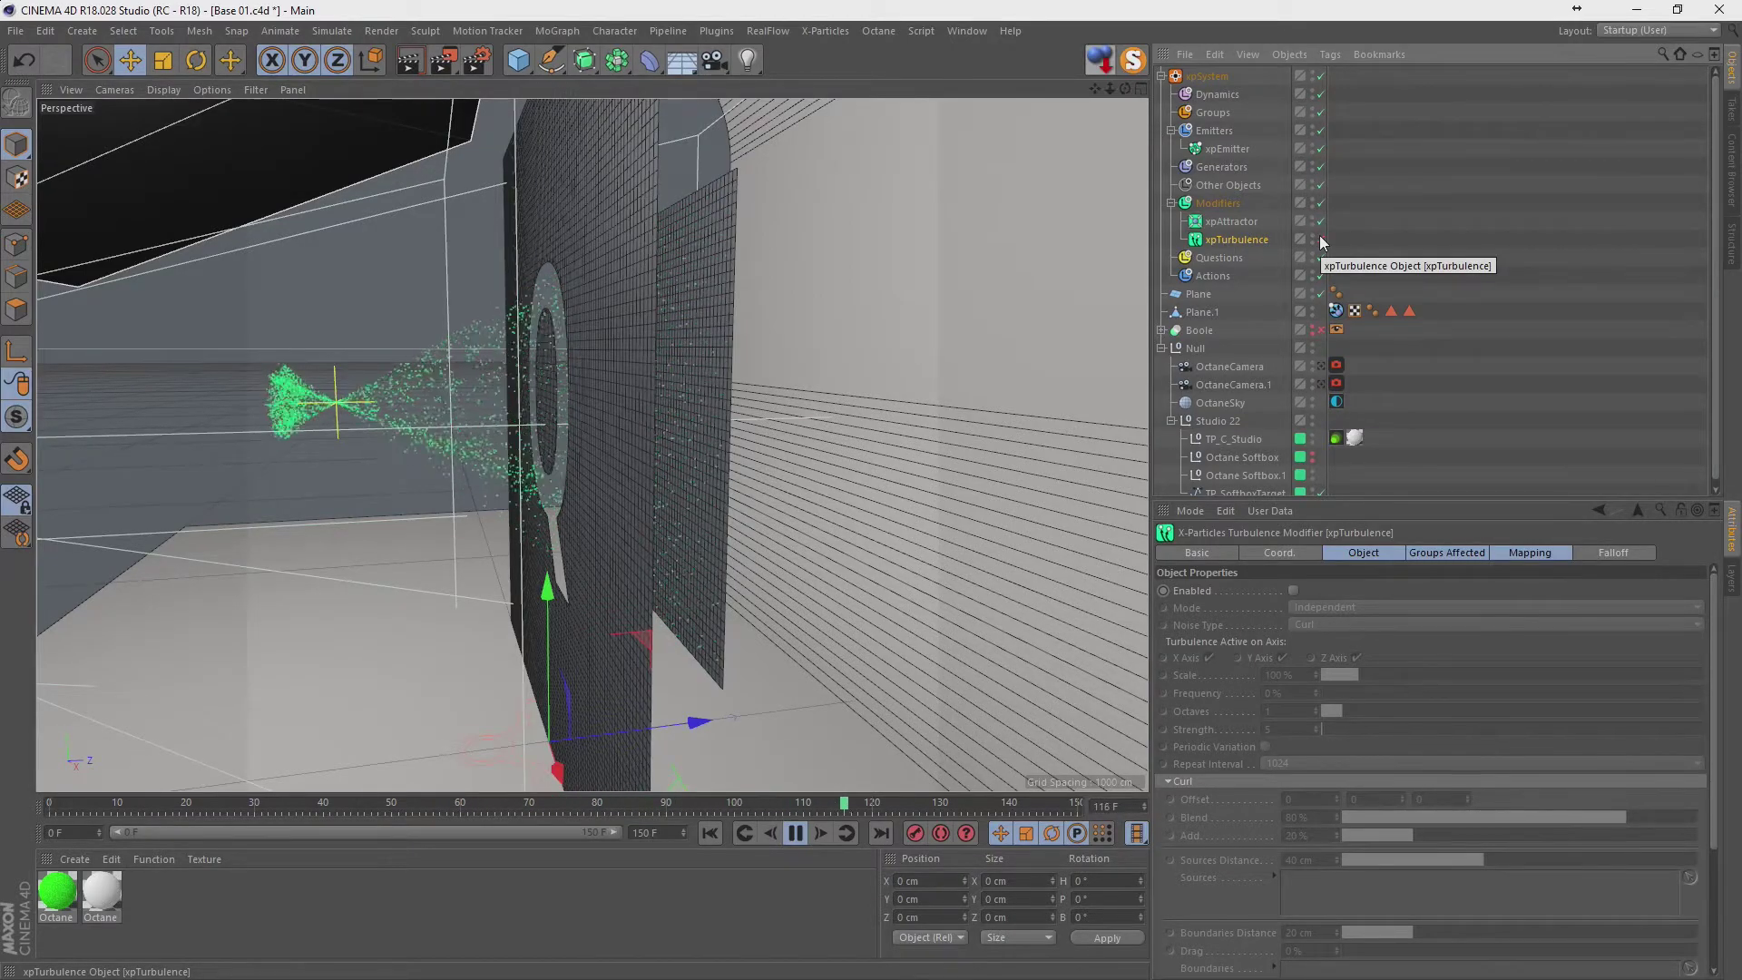
# Switch the xpAttractor's falloff shape to Box.
pyautogui.click(1231, 222)
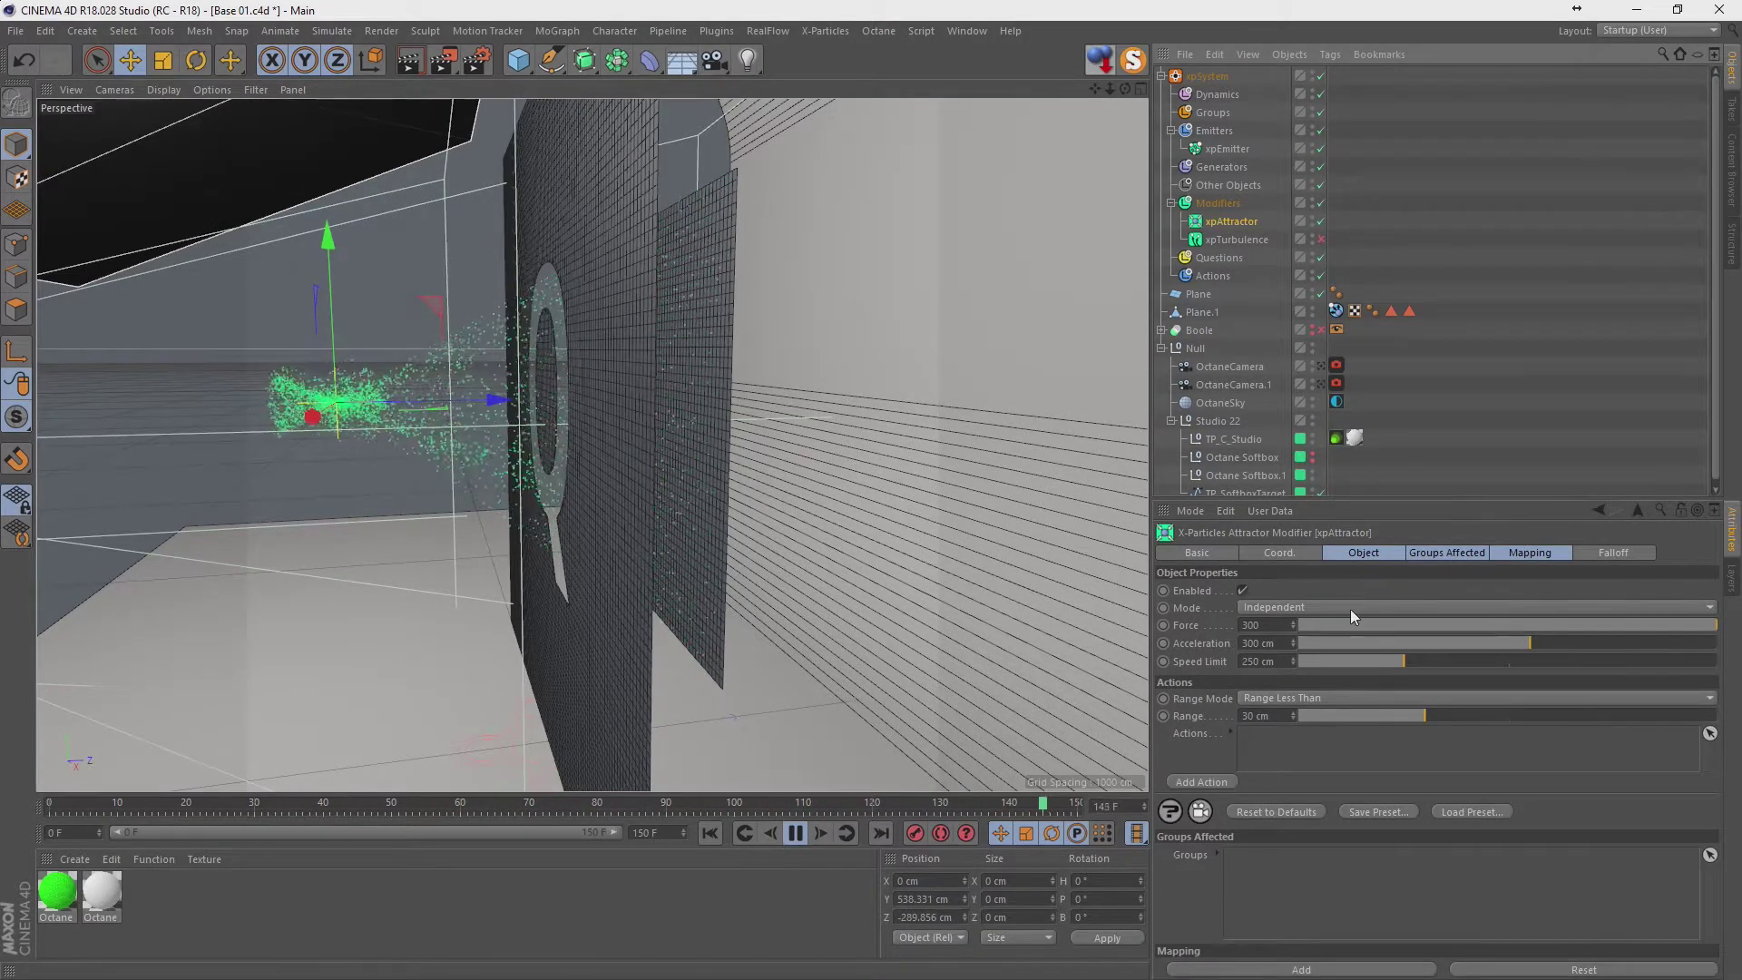
pyautogui.click(1543, 553)
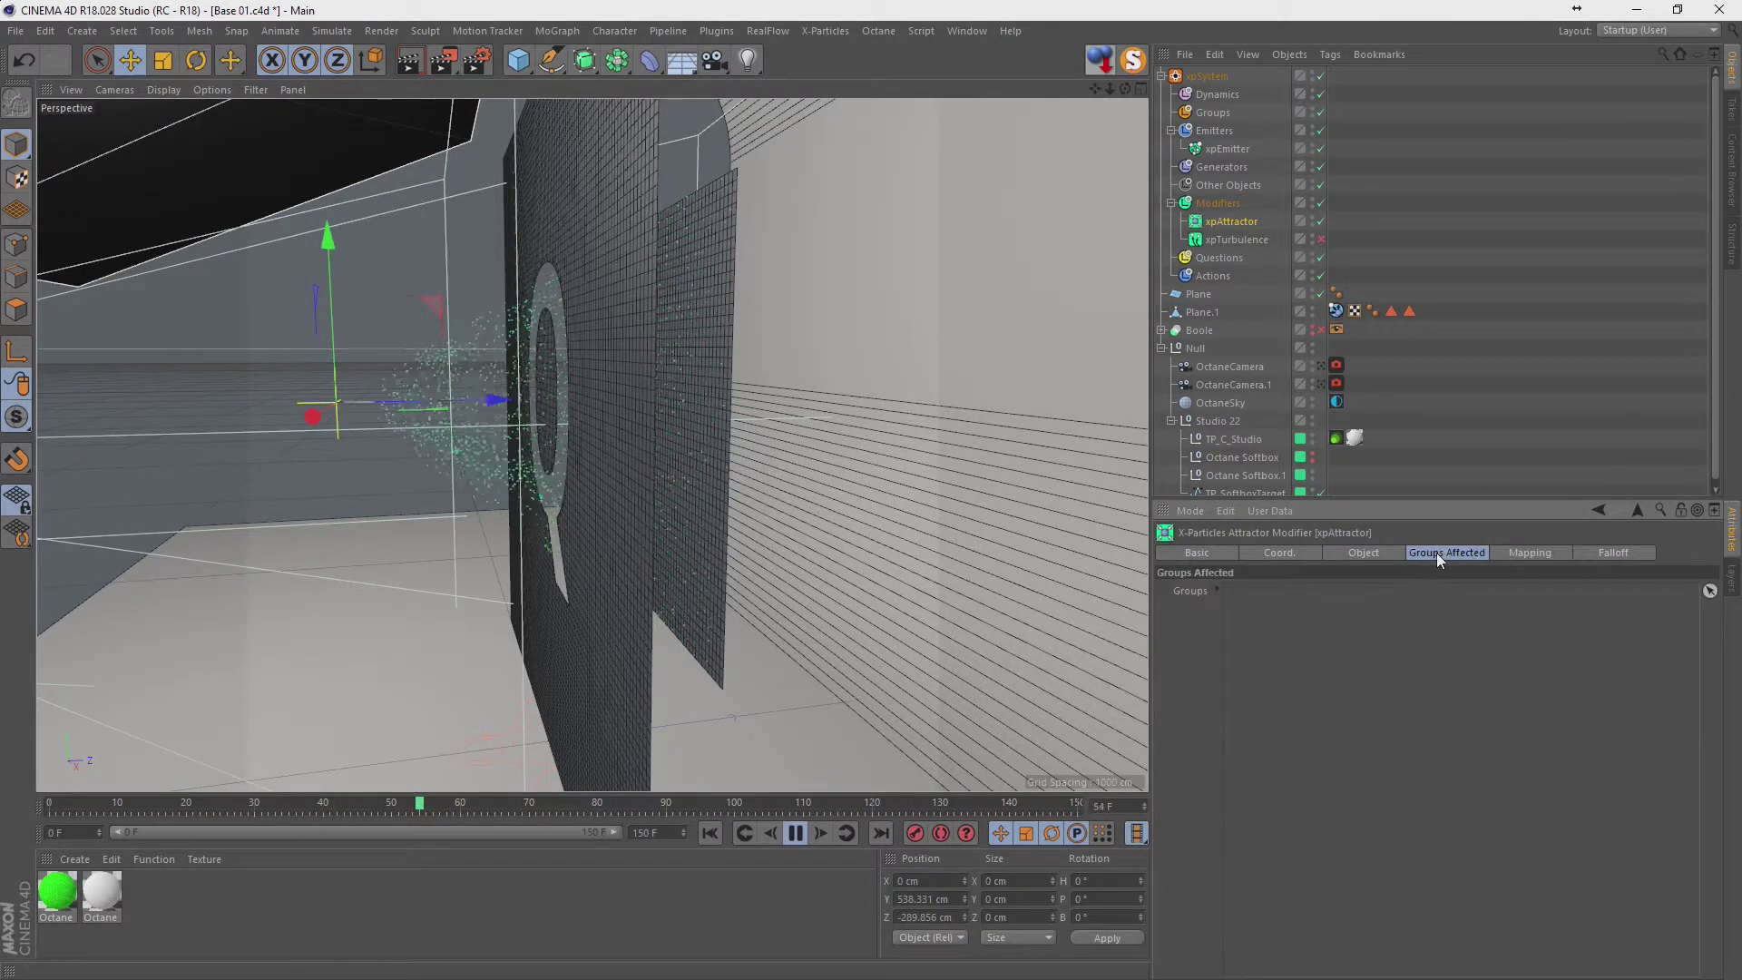
pyautogui.click(1601, 552)
pyautogui.click(1258, 590)
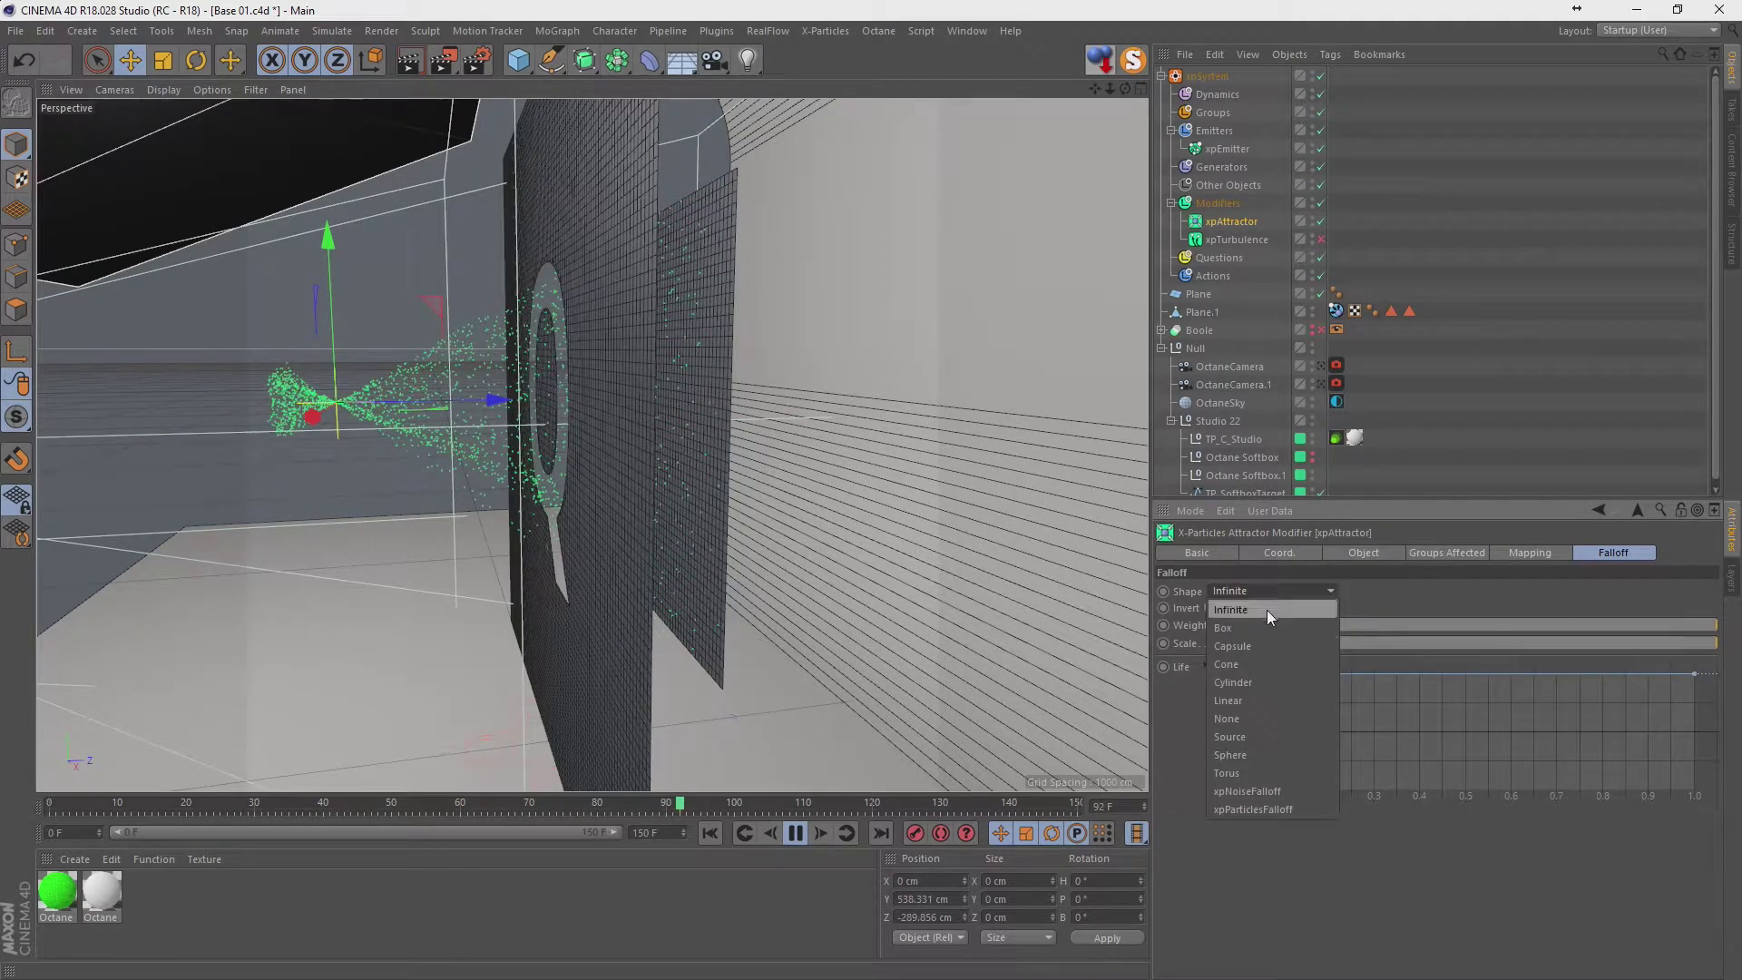
pyautogui.click(1264, 628)
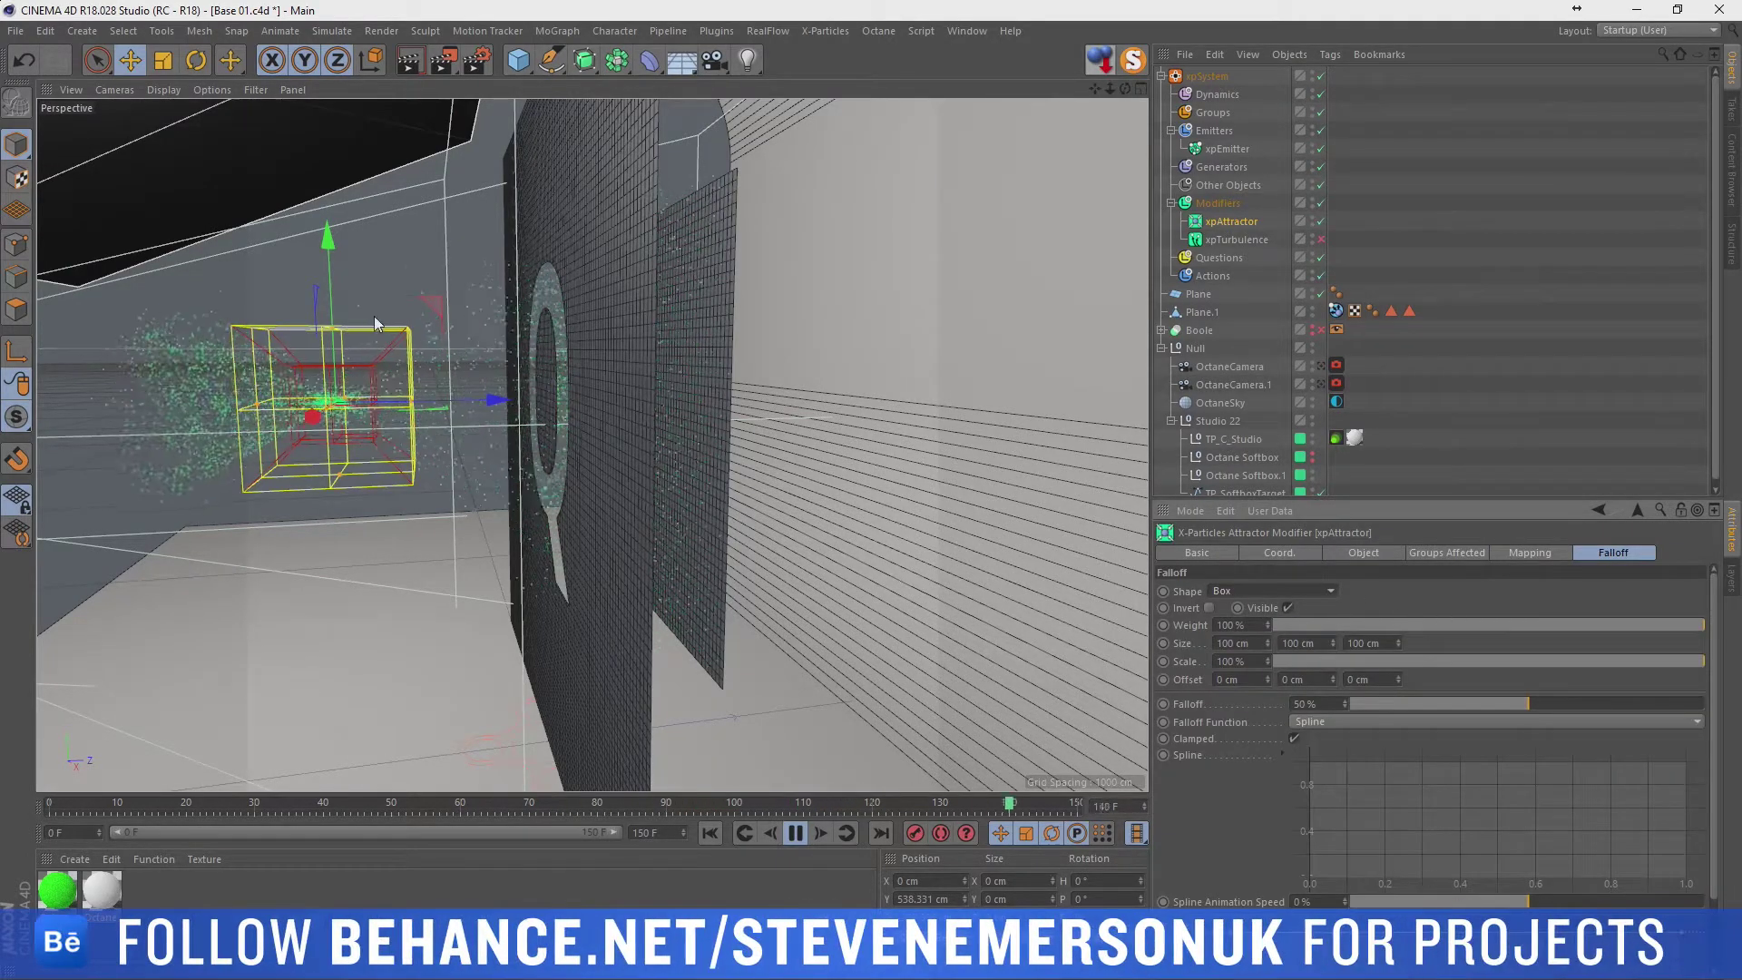
# Size the falloff box to 283 × 212 × 100 cm and view through OctaneCamera.1.
pyautogui.moveTo(341, 356); pyautogui.dragTo(342, 358)
pyautogui.hotkey('ctrl', 'z')
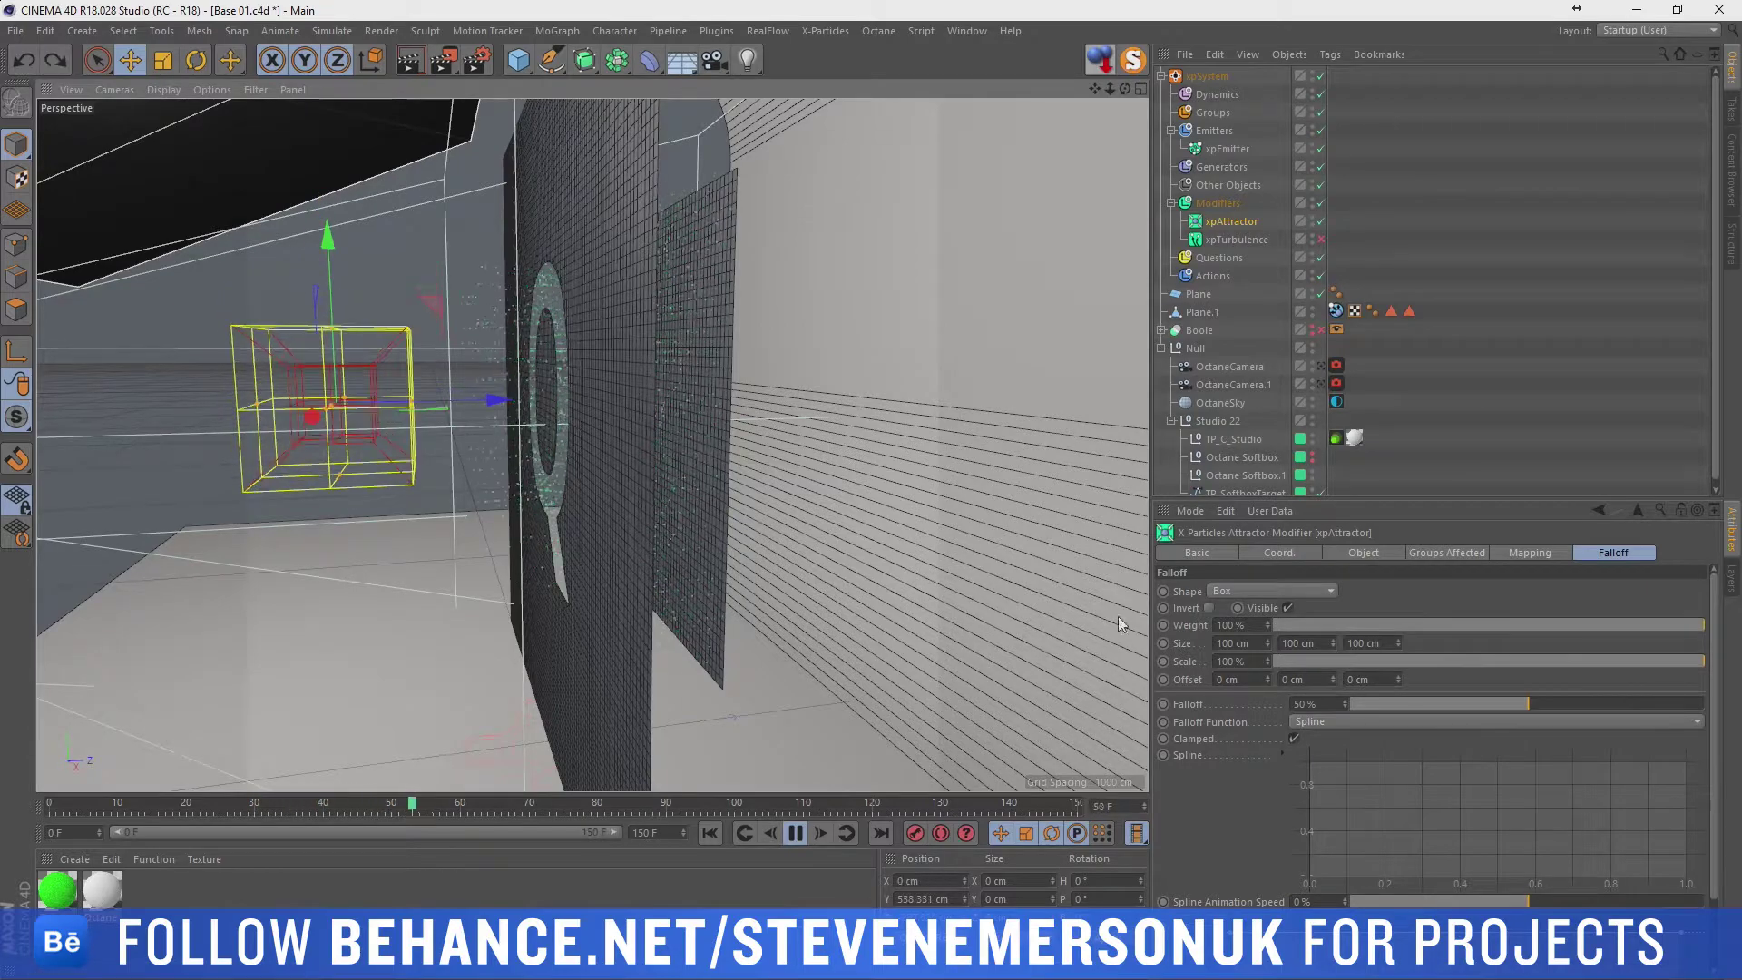
pyautogui.moveTo(1267, 643); pyautogui.dragTo(1341, 655)
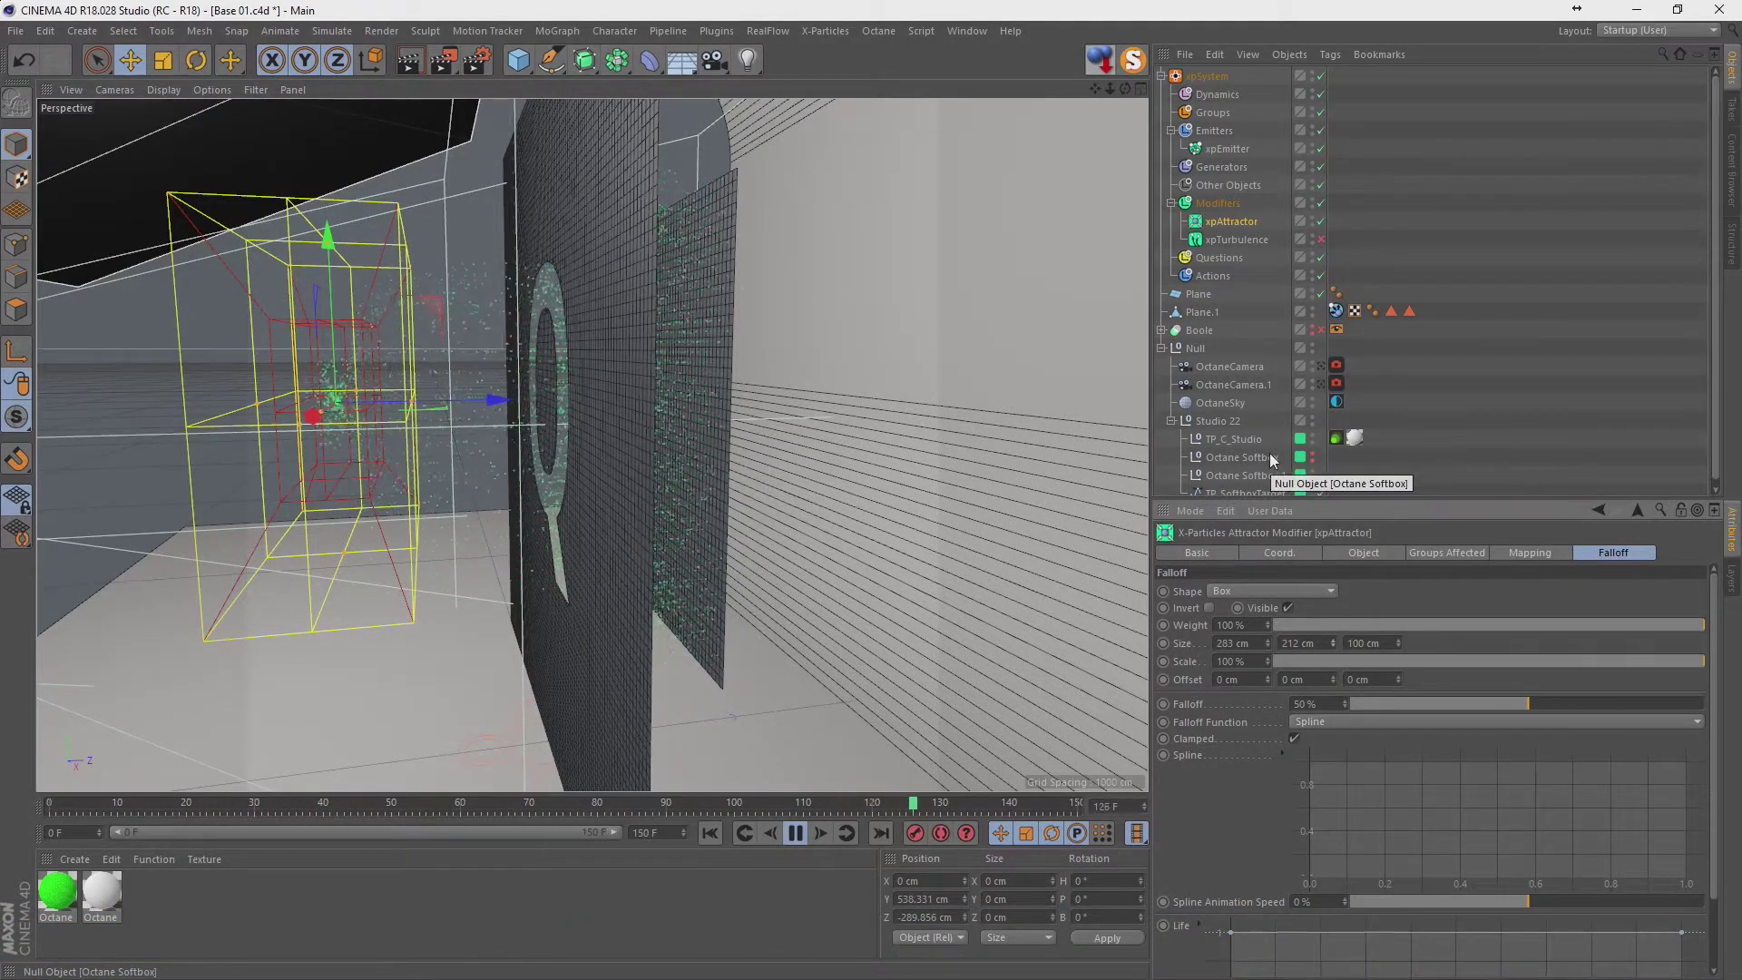
pyautogui.click(1320, 383)
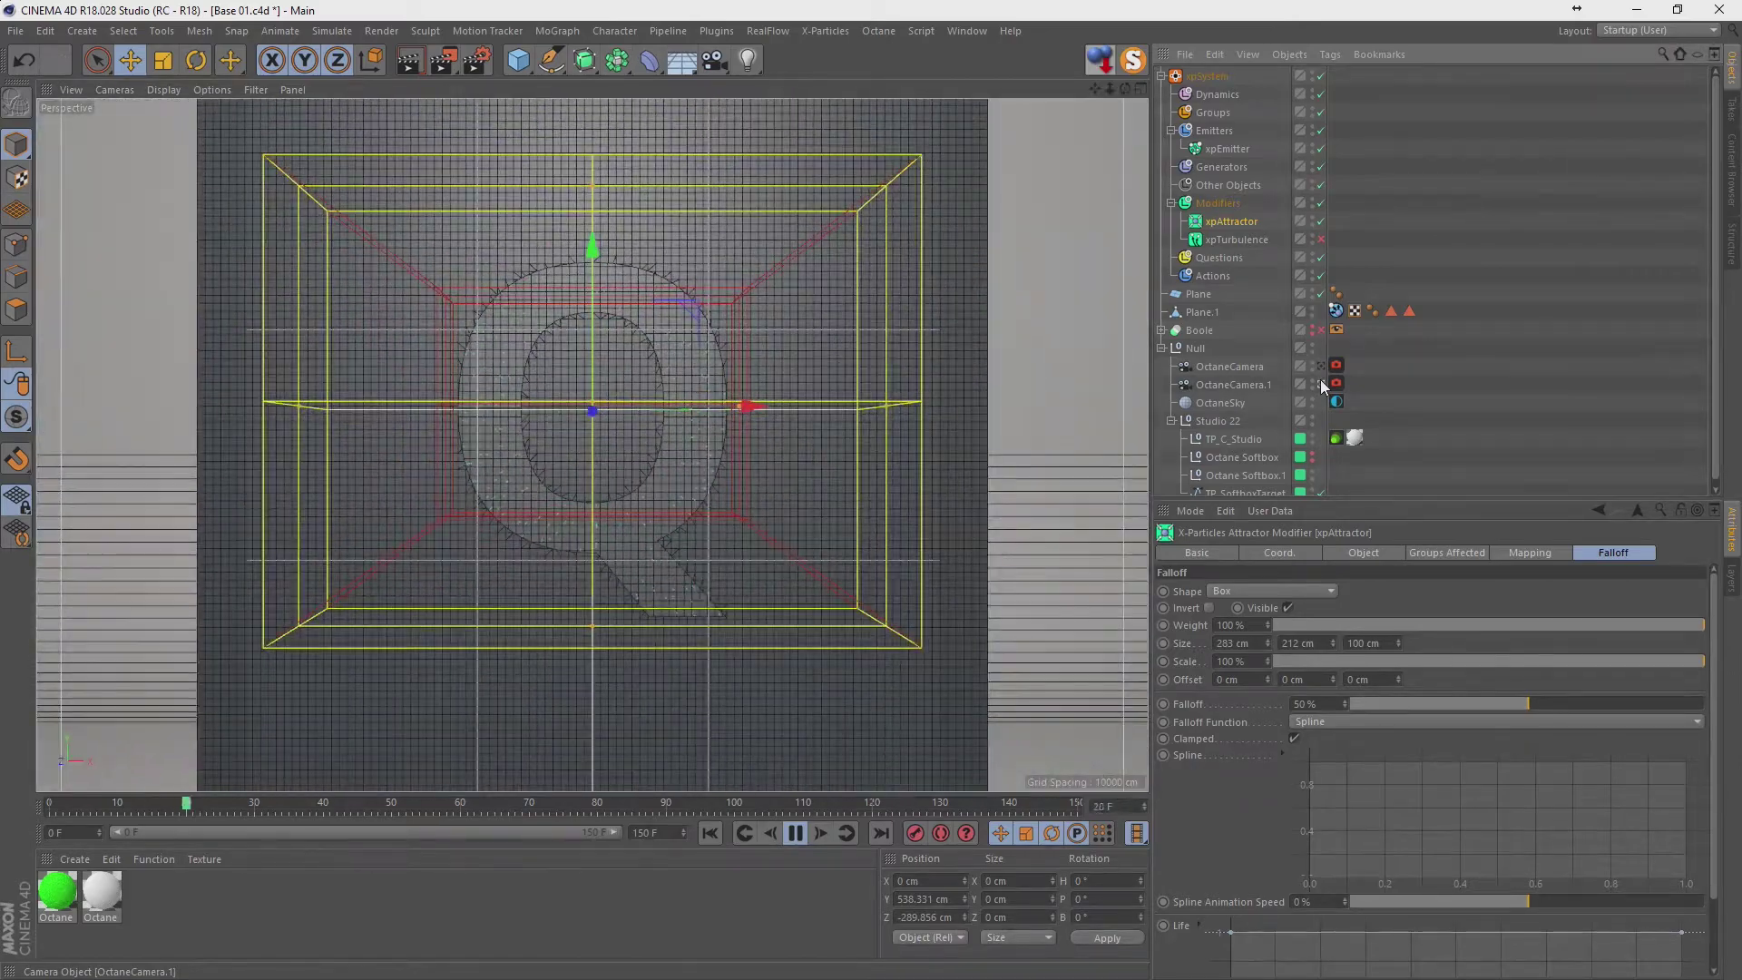
# Add an xpTrail generator to the Generators folder, then reselect the xpAttractor.
pyautogui.click(1221, 167)
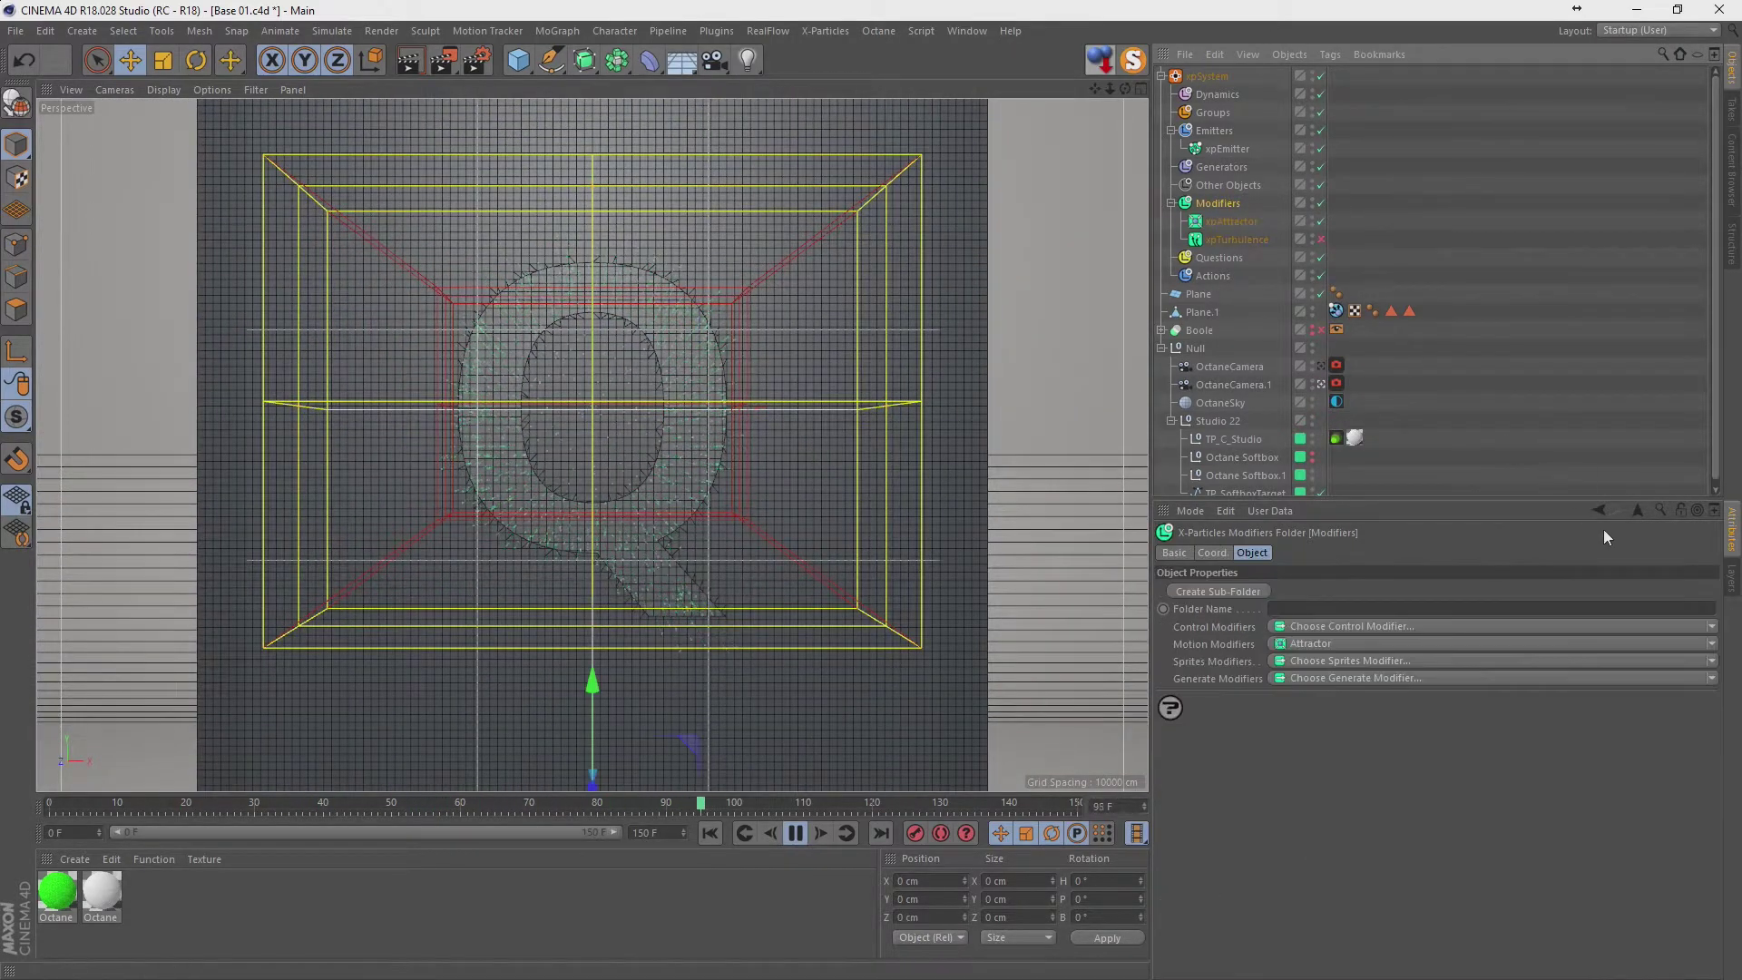
pyautogui.click(1633, 626)
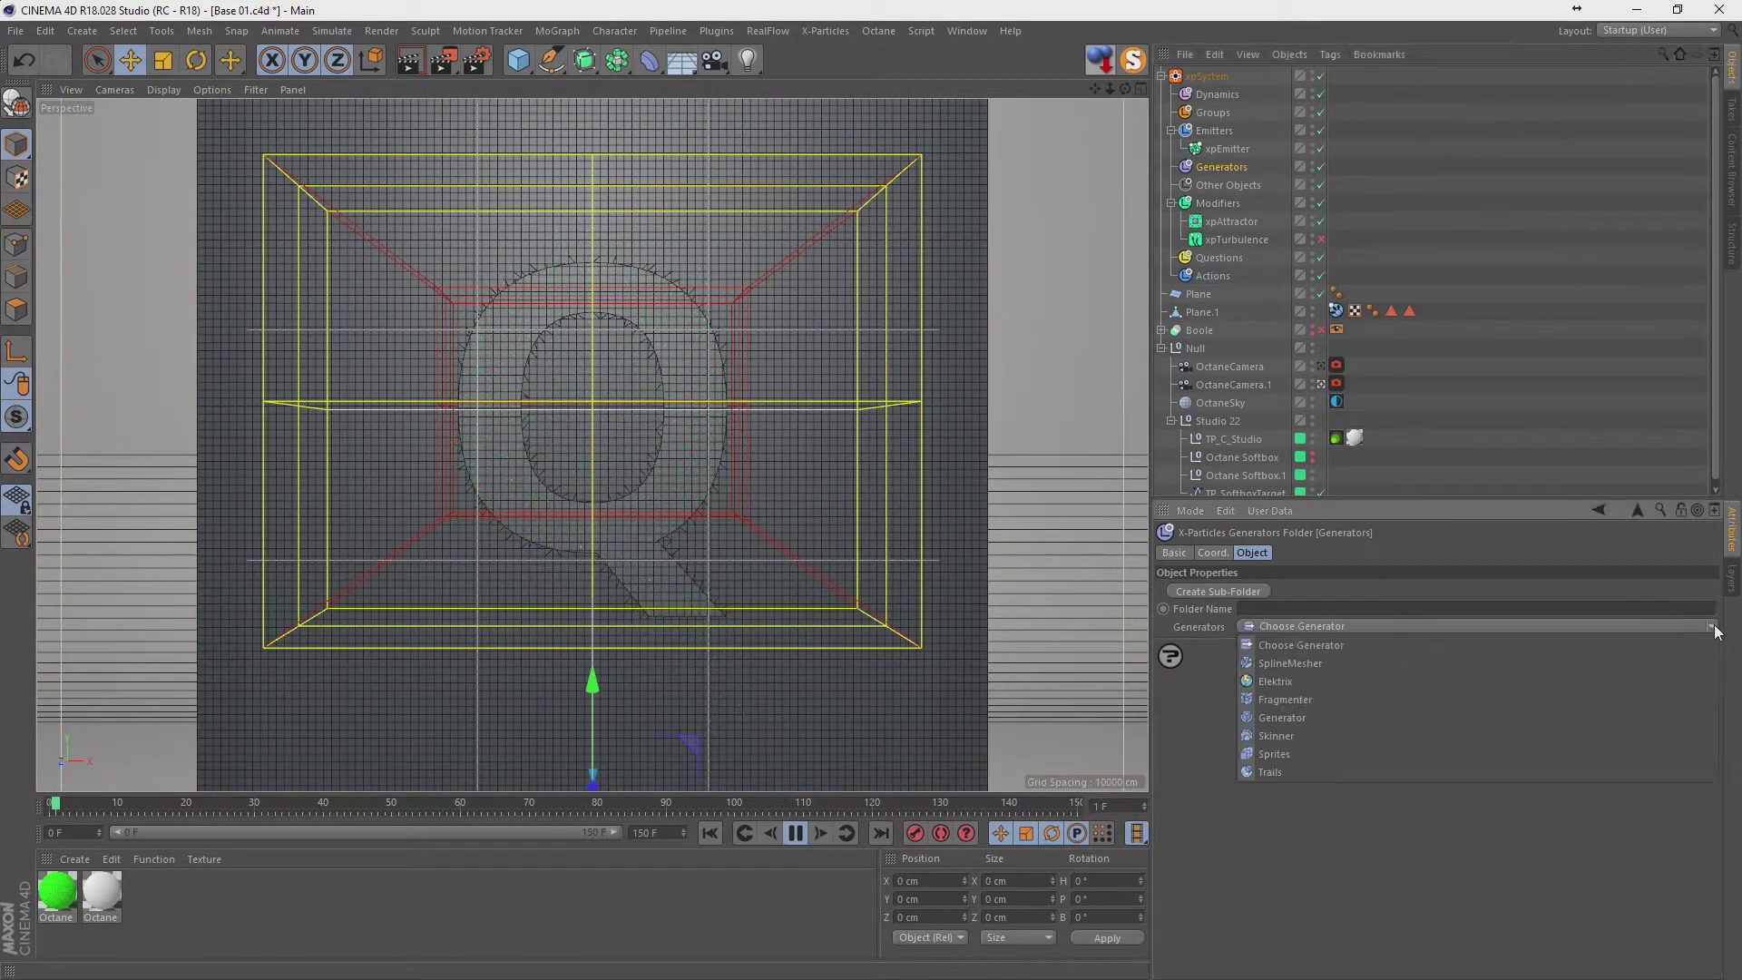
pyautogui.click(1308, 766)
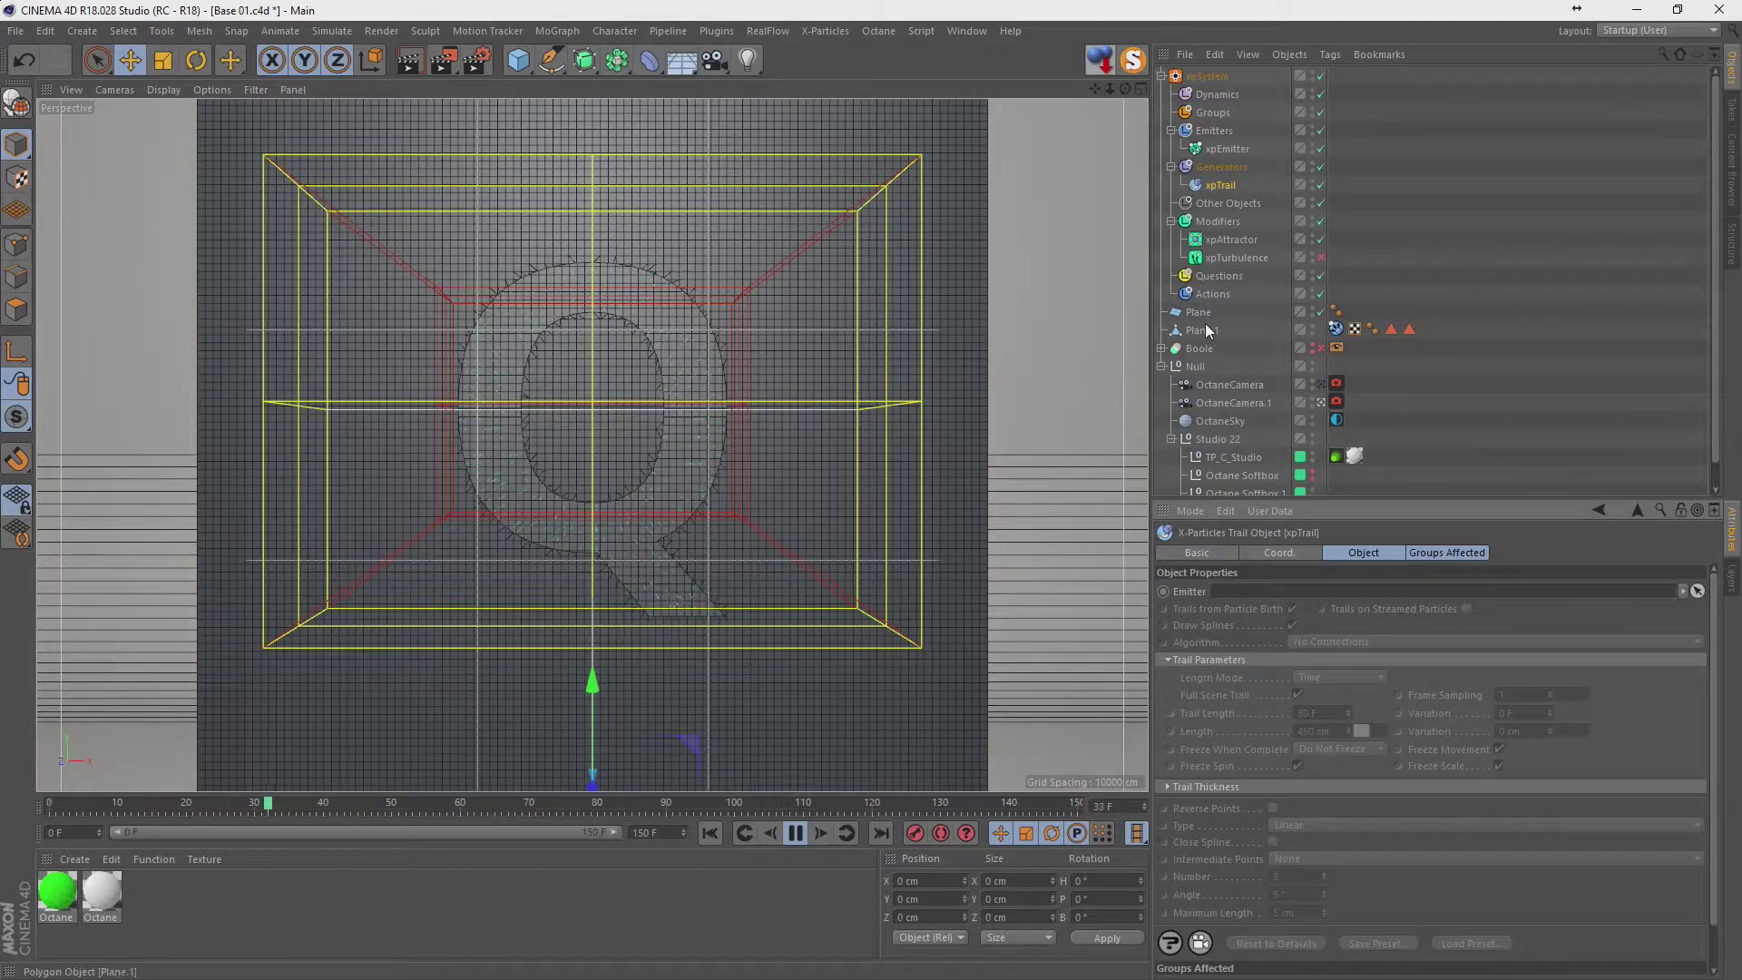
pyautogui.click(1230, 239)
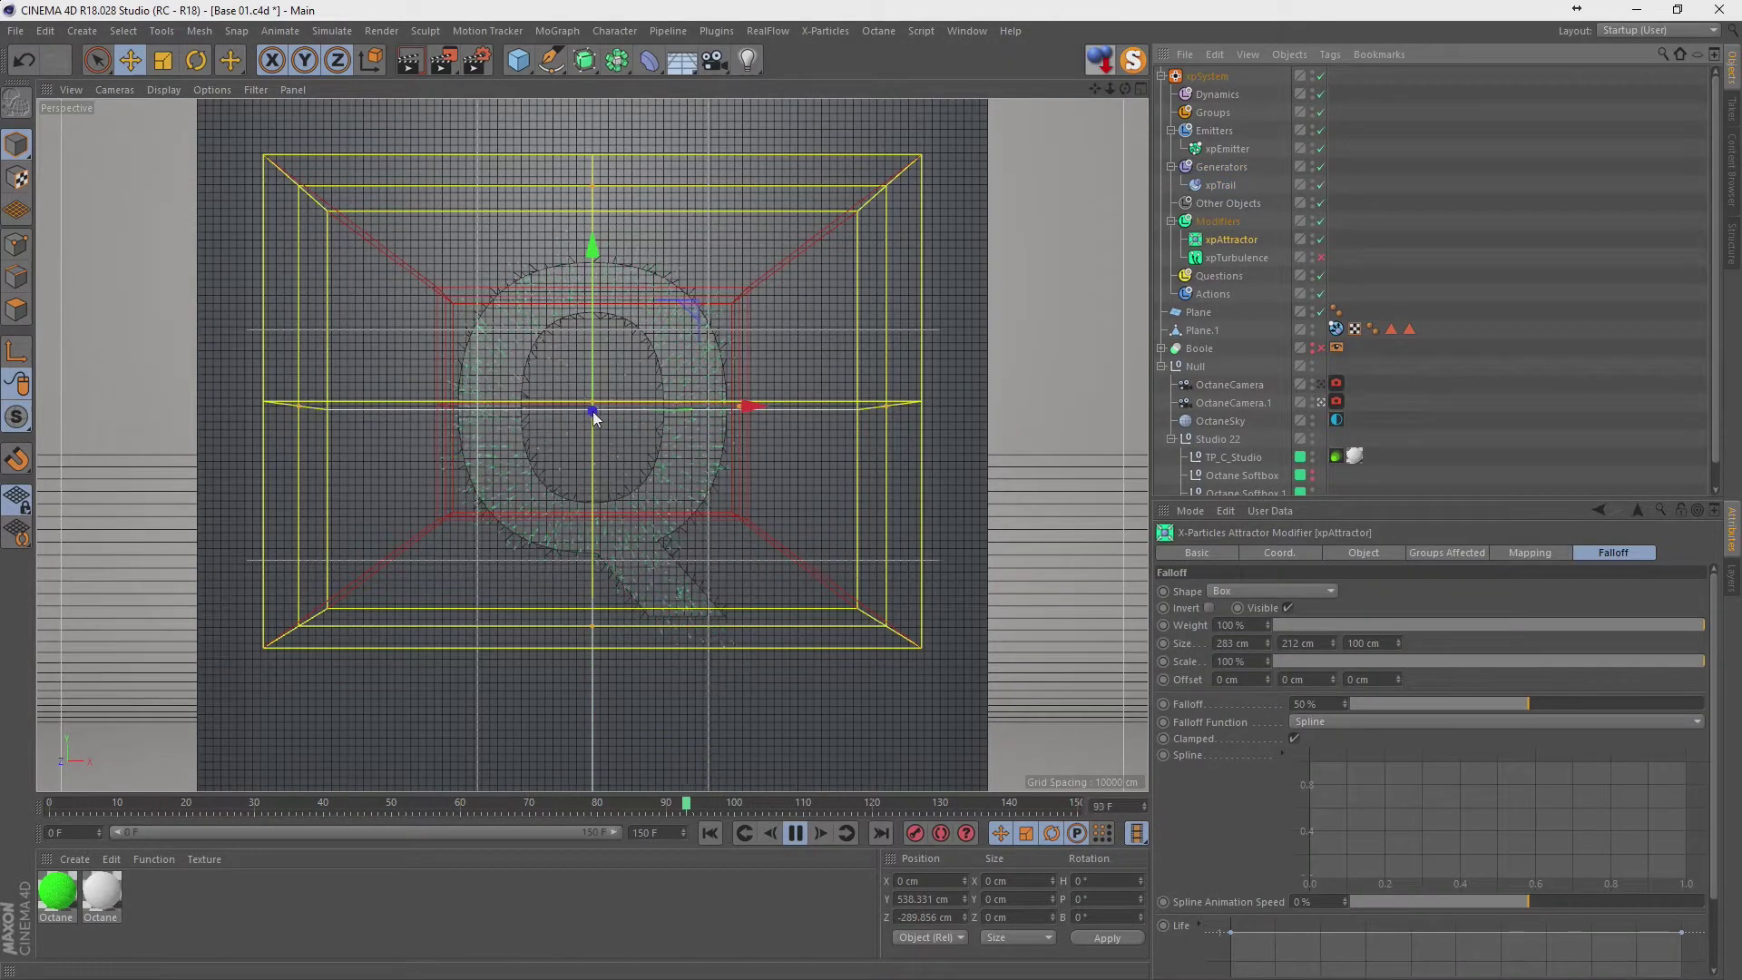
# Nudge the xpAttractor toward the camera along Z, then show the xpEmitter's settings.
pyautogui.click(1286, 552)
pyautogui.moveTo(1252, 627); pyautogui.dragTo(1252, 635)
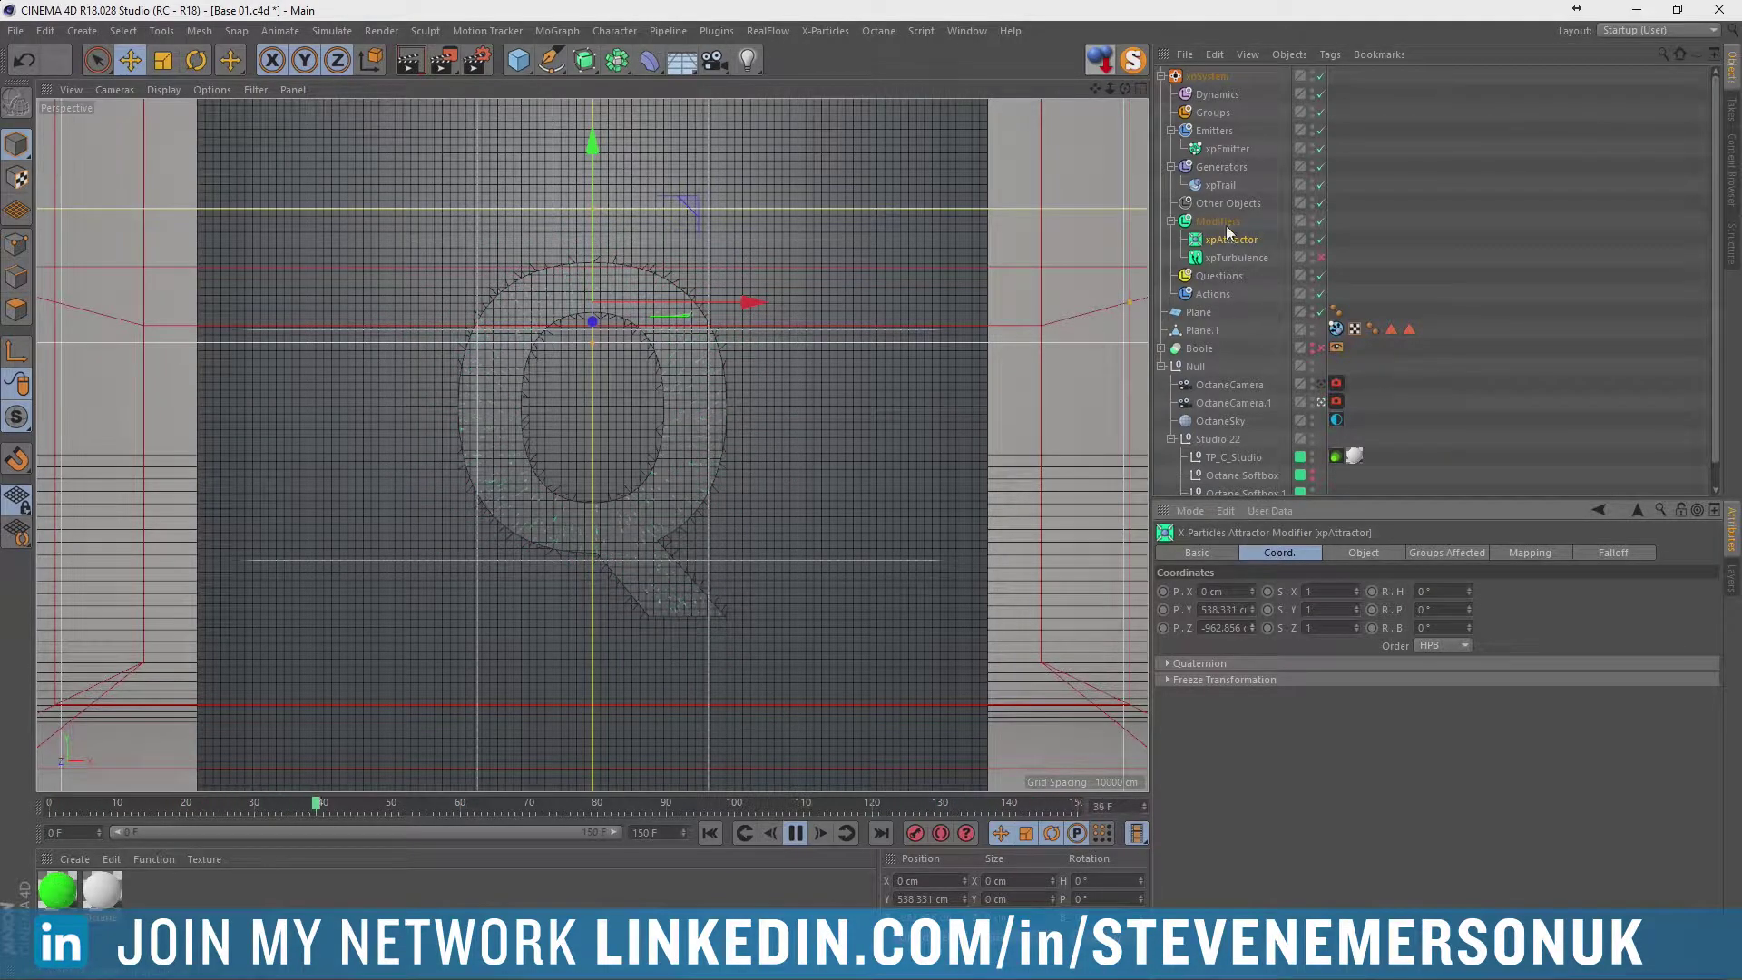
pyautogui.click(1226, 149)
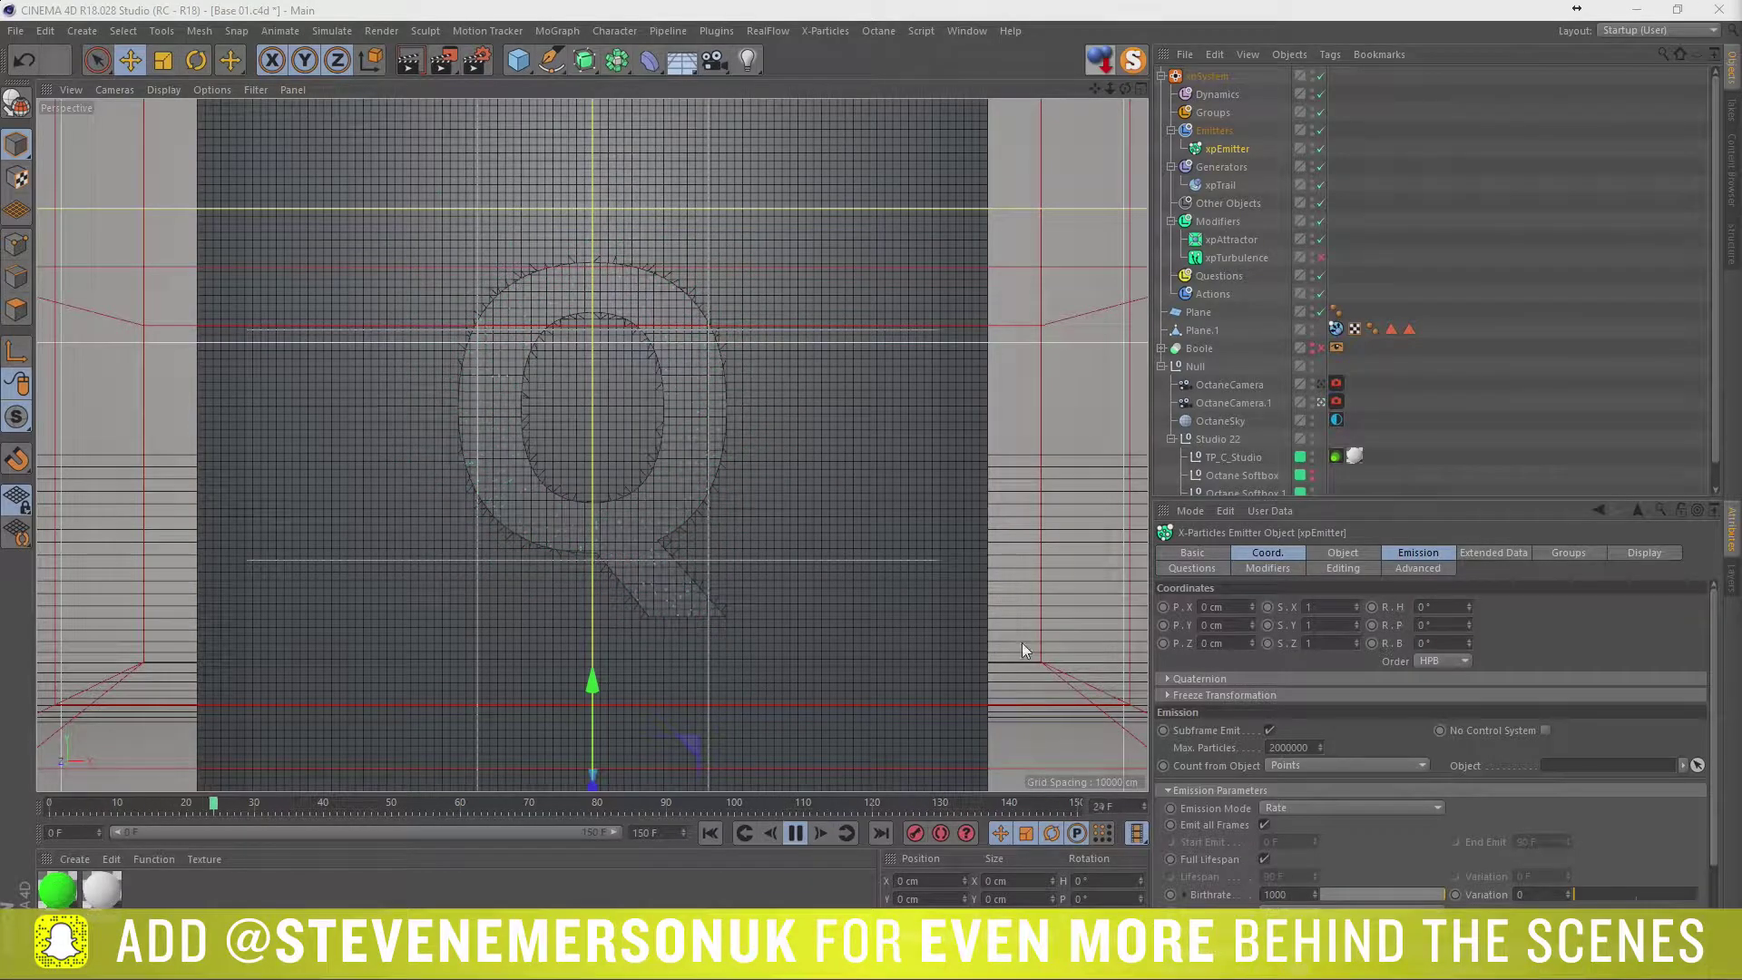
# View the scene through OctaneCamera.1.
pyautogui.click(1320, 401)
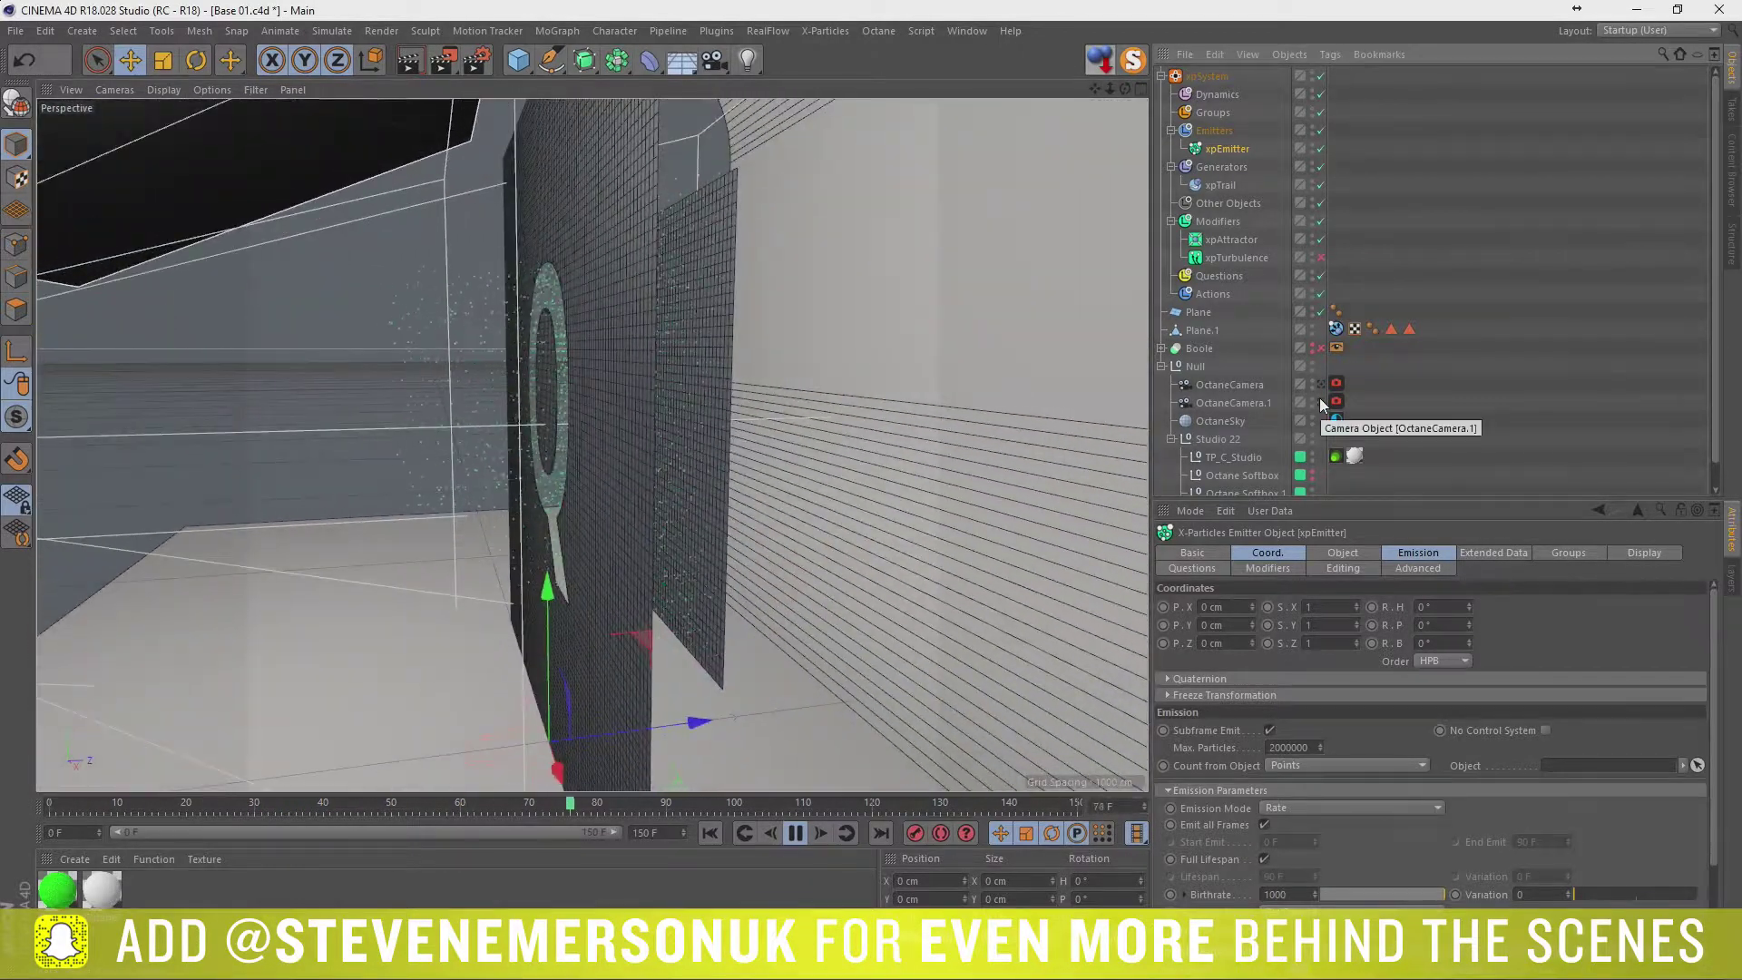
pyautogui.click(1319, 400)
pyautogui.click(1319, 400)
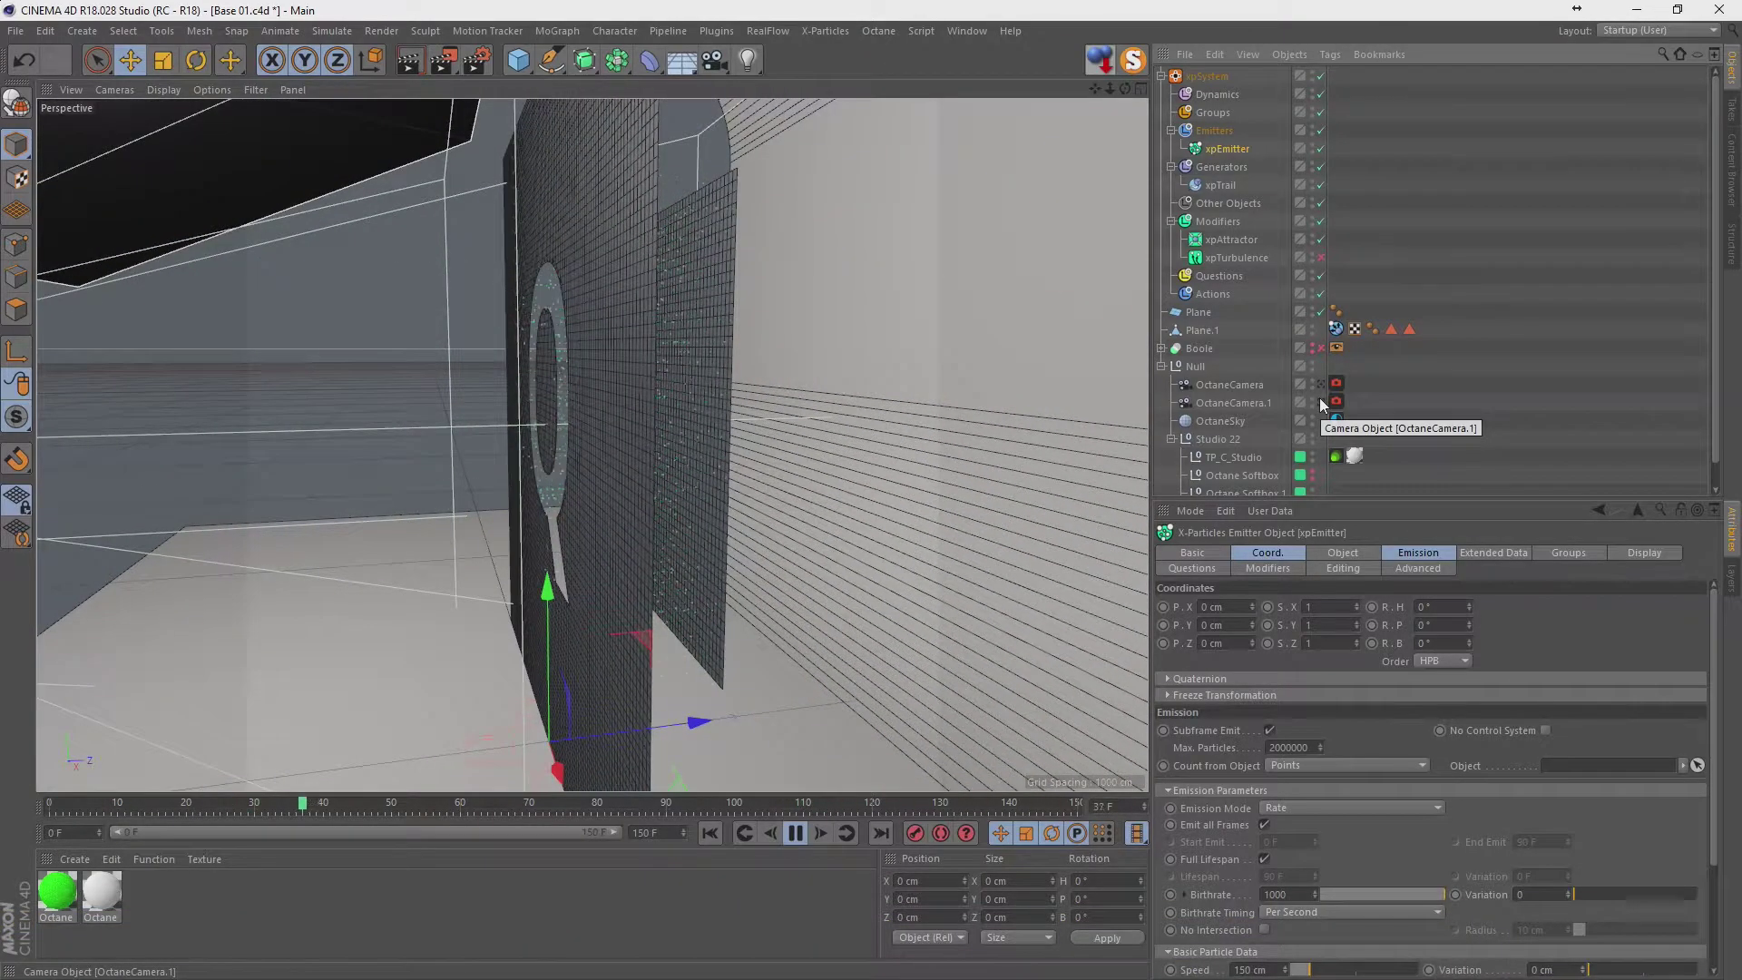
# Scrub the timeline to frame 45 and show xpTurbulence's Basic properties.
pyautogui.click(388, 802)
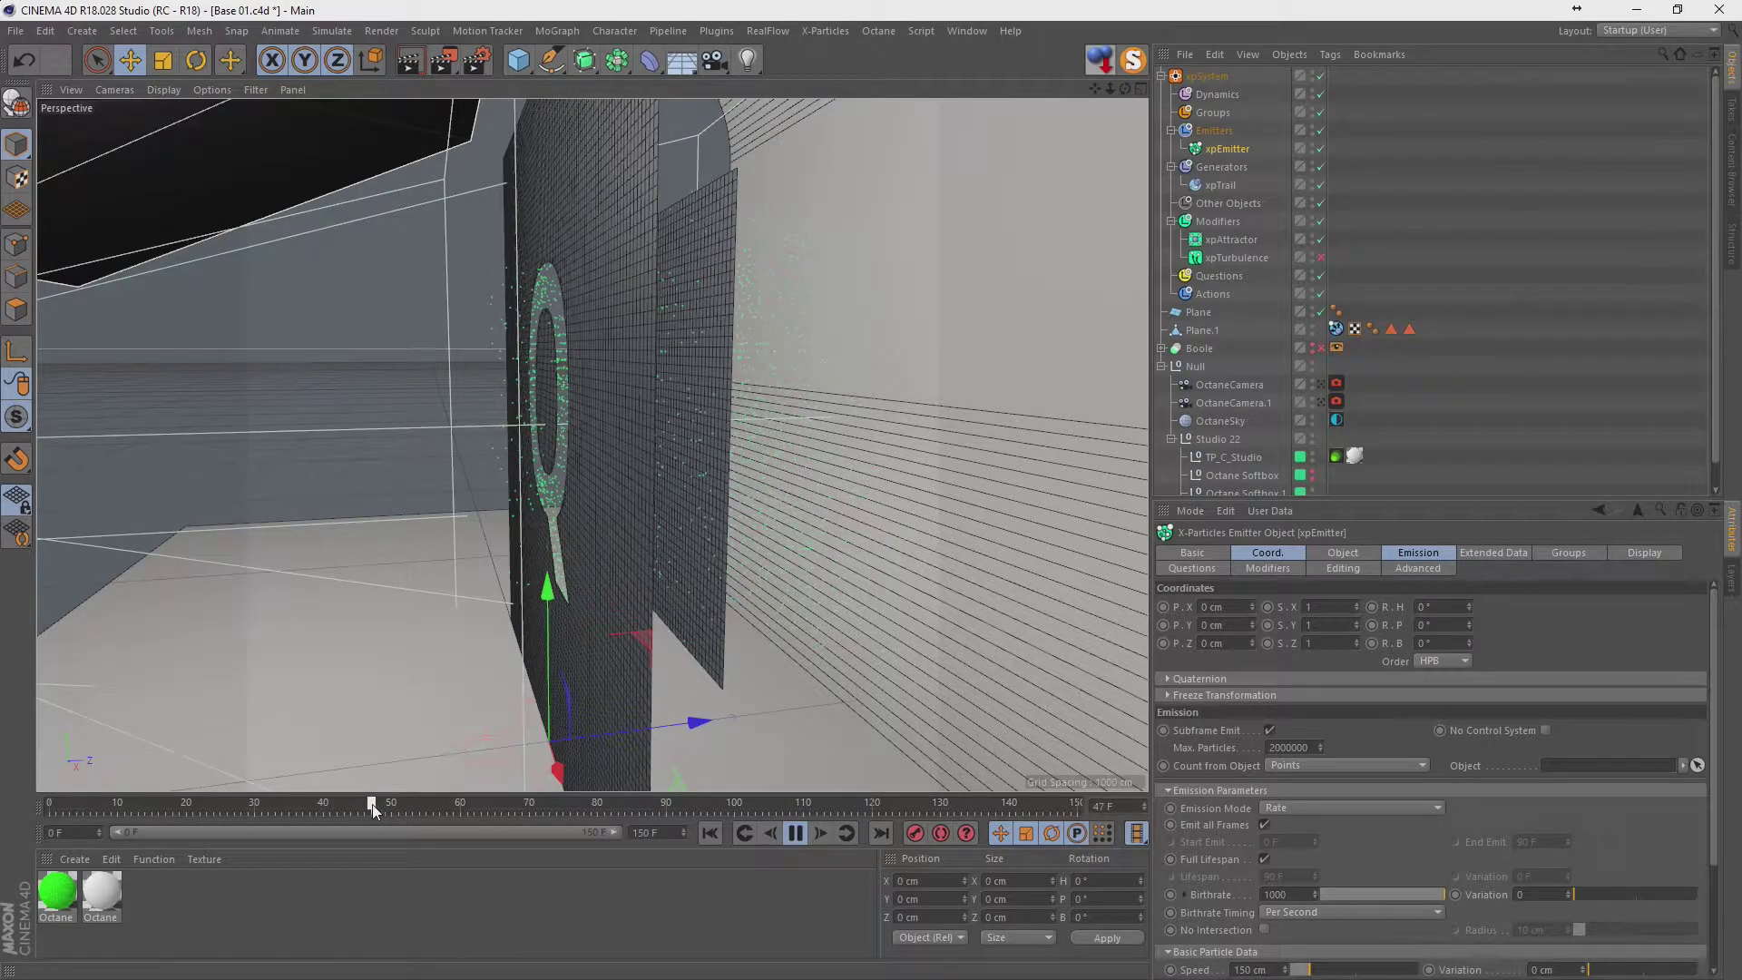
pyautogui.click(803, 838)
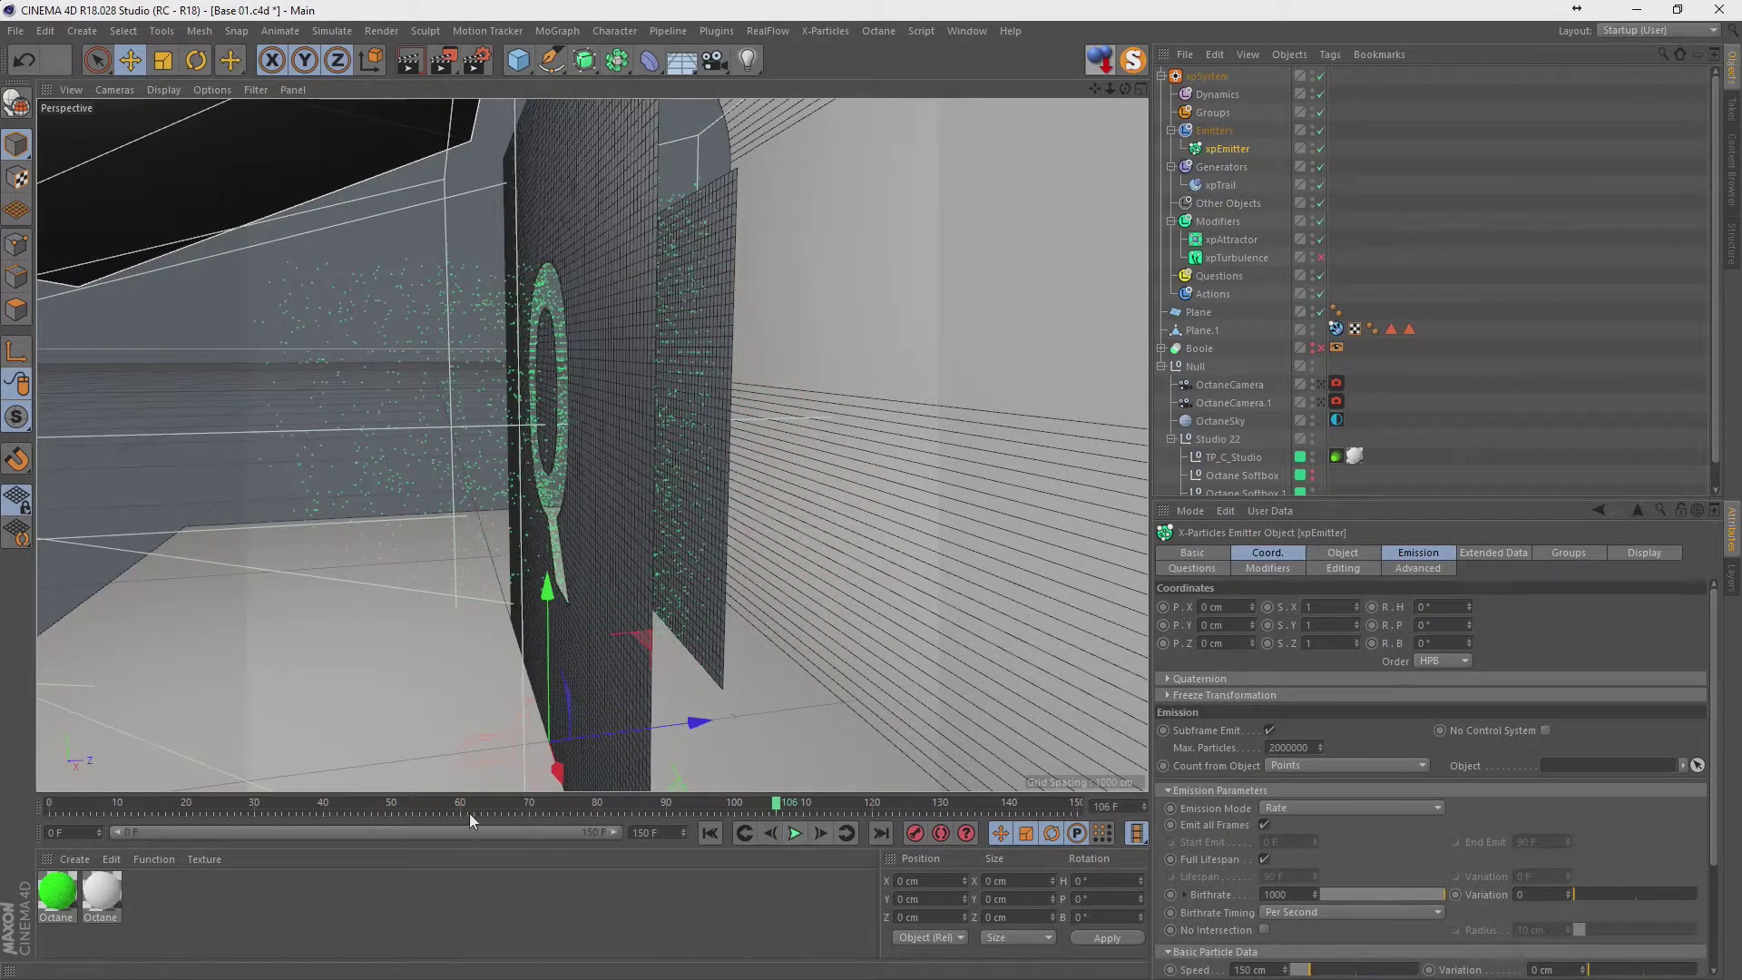
pyautogui.click(346, 804)
pyautogui.moveTo(363, 810); pyautogui.dragTo(358, 810)
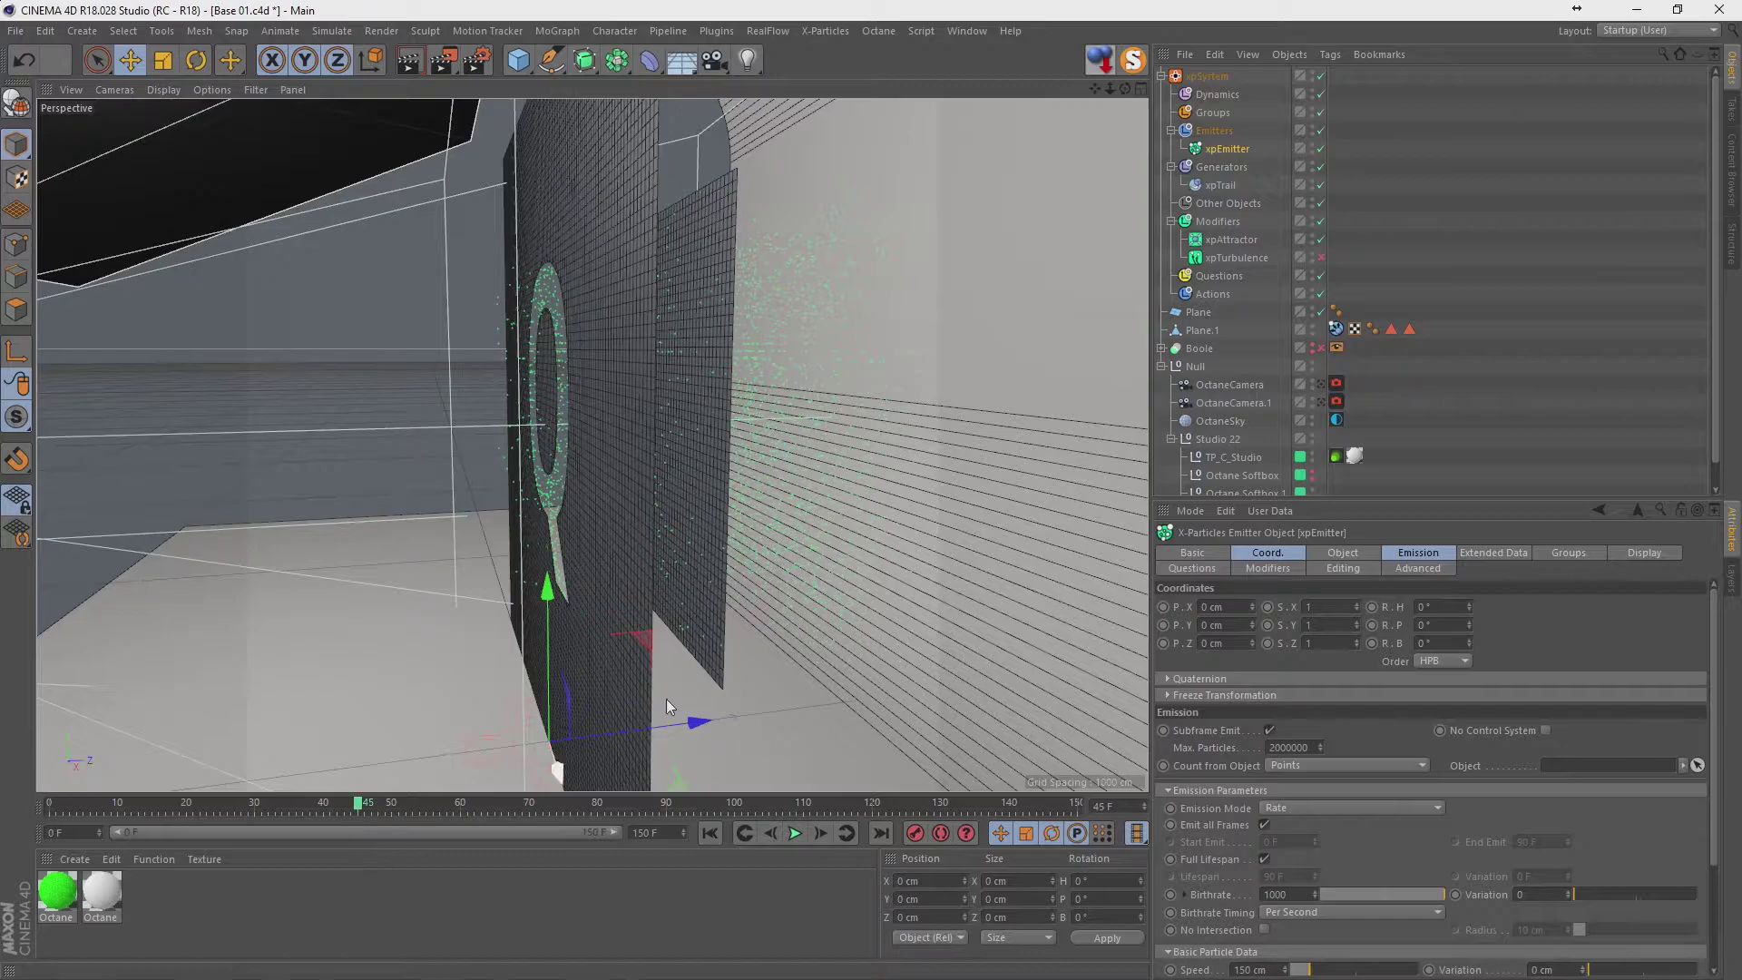
pyautogui.click(1236, 258)
pyautogui.click(1197, 553)
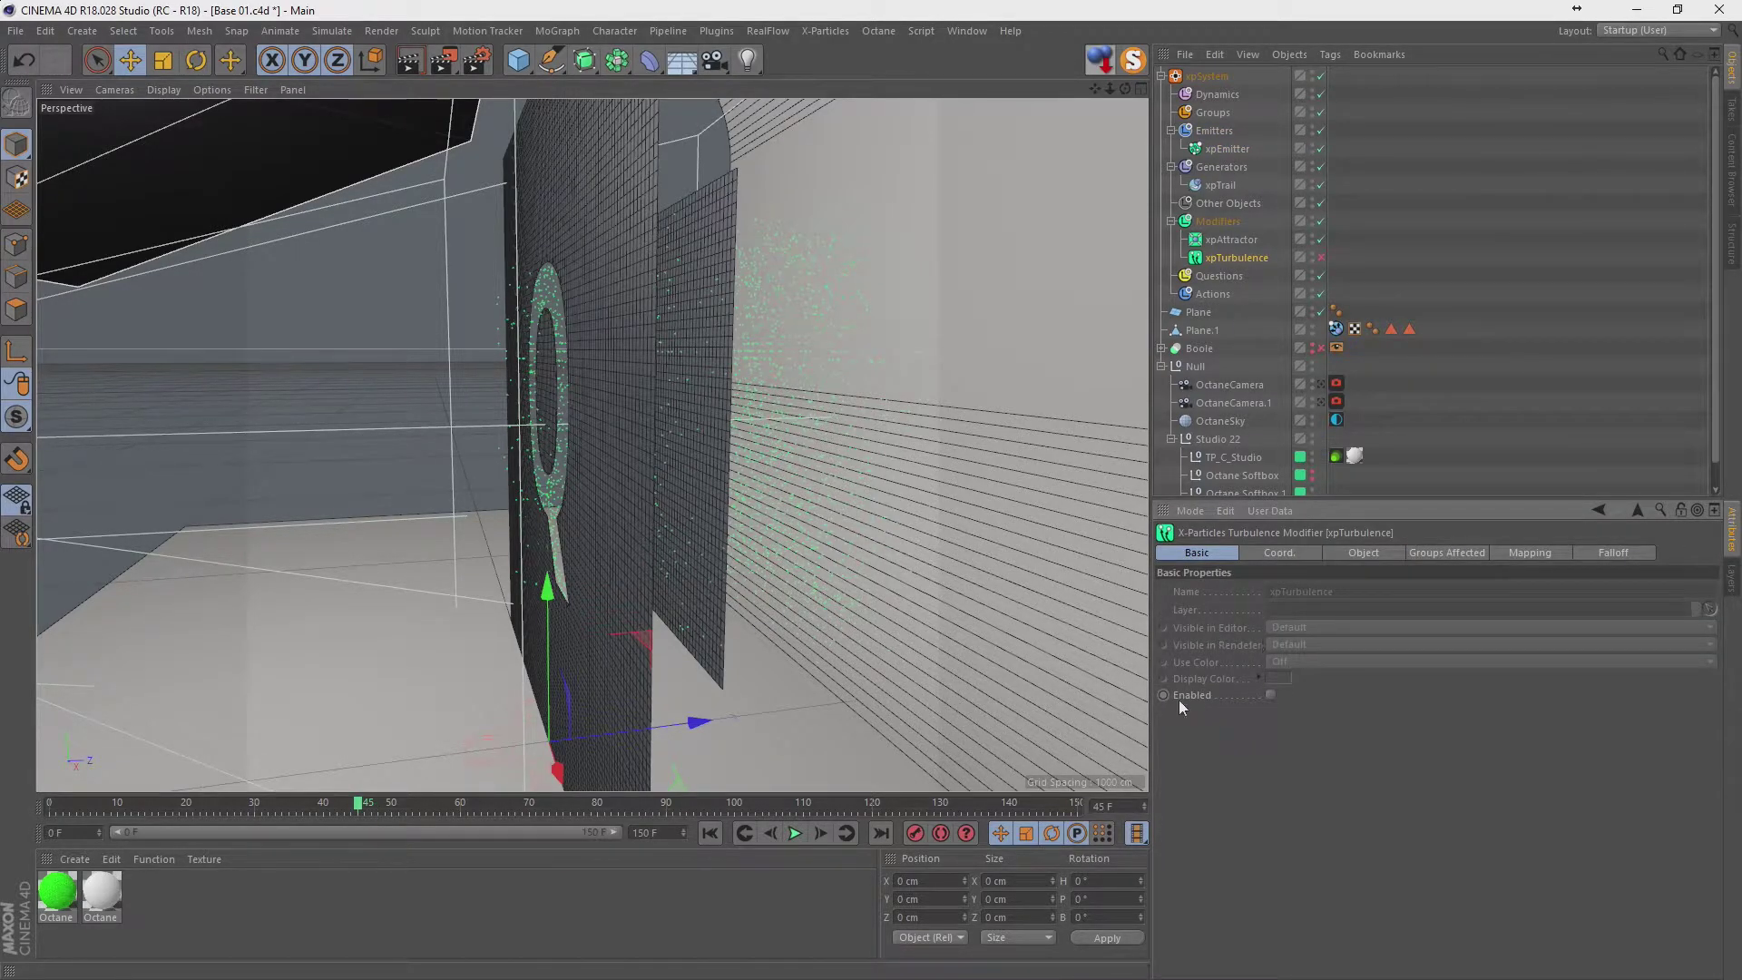
# Enable the xpTurbulence modifier and play the simulation to preview it.
pyautogui.click(820, 833)
pyautogui.click(1267, 694)
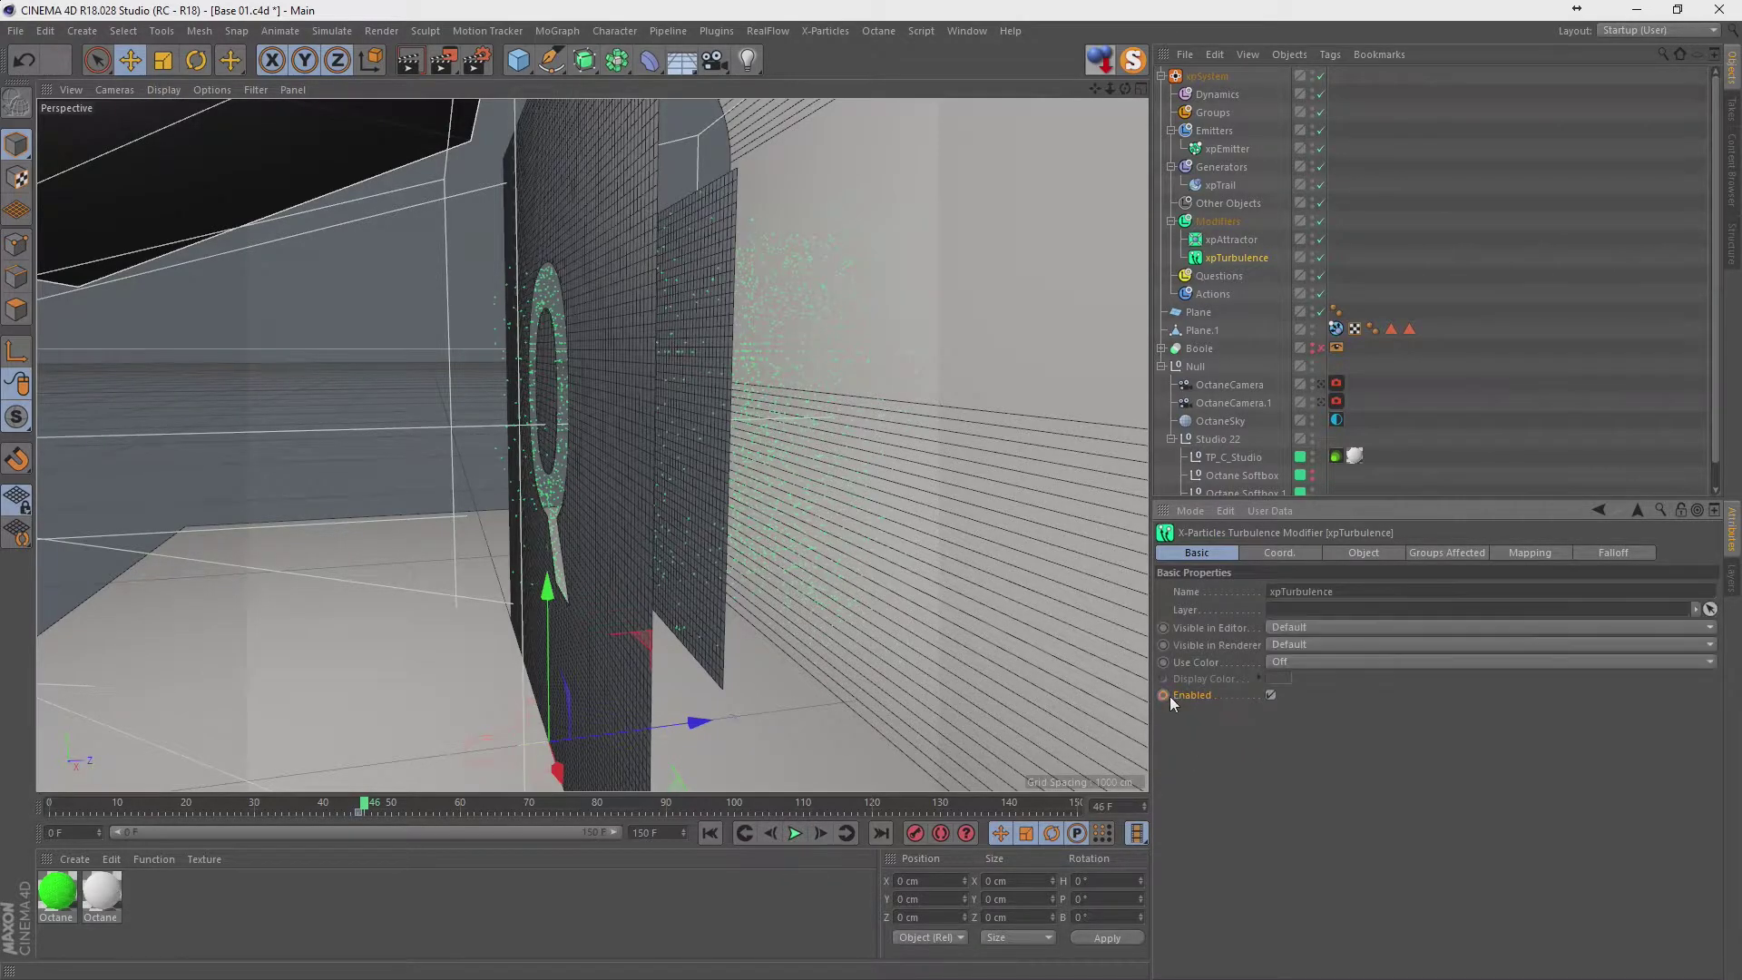
pyautogui.click(714, 830)
pyautogui.click(795, 833)
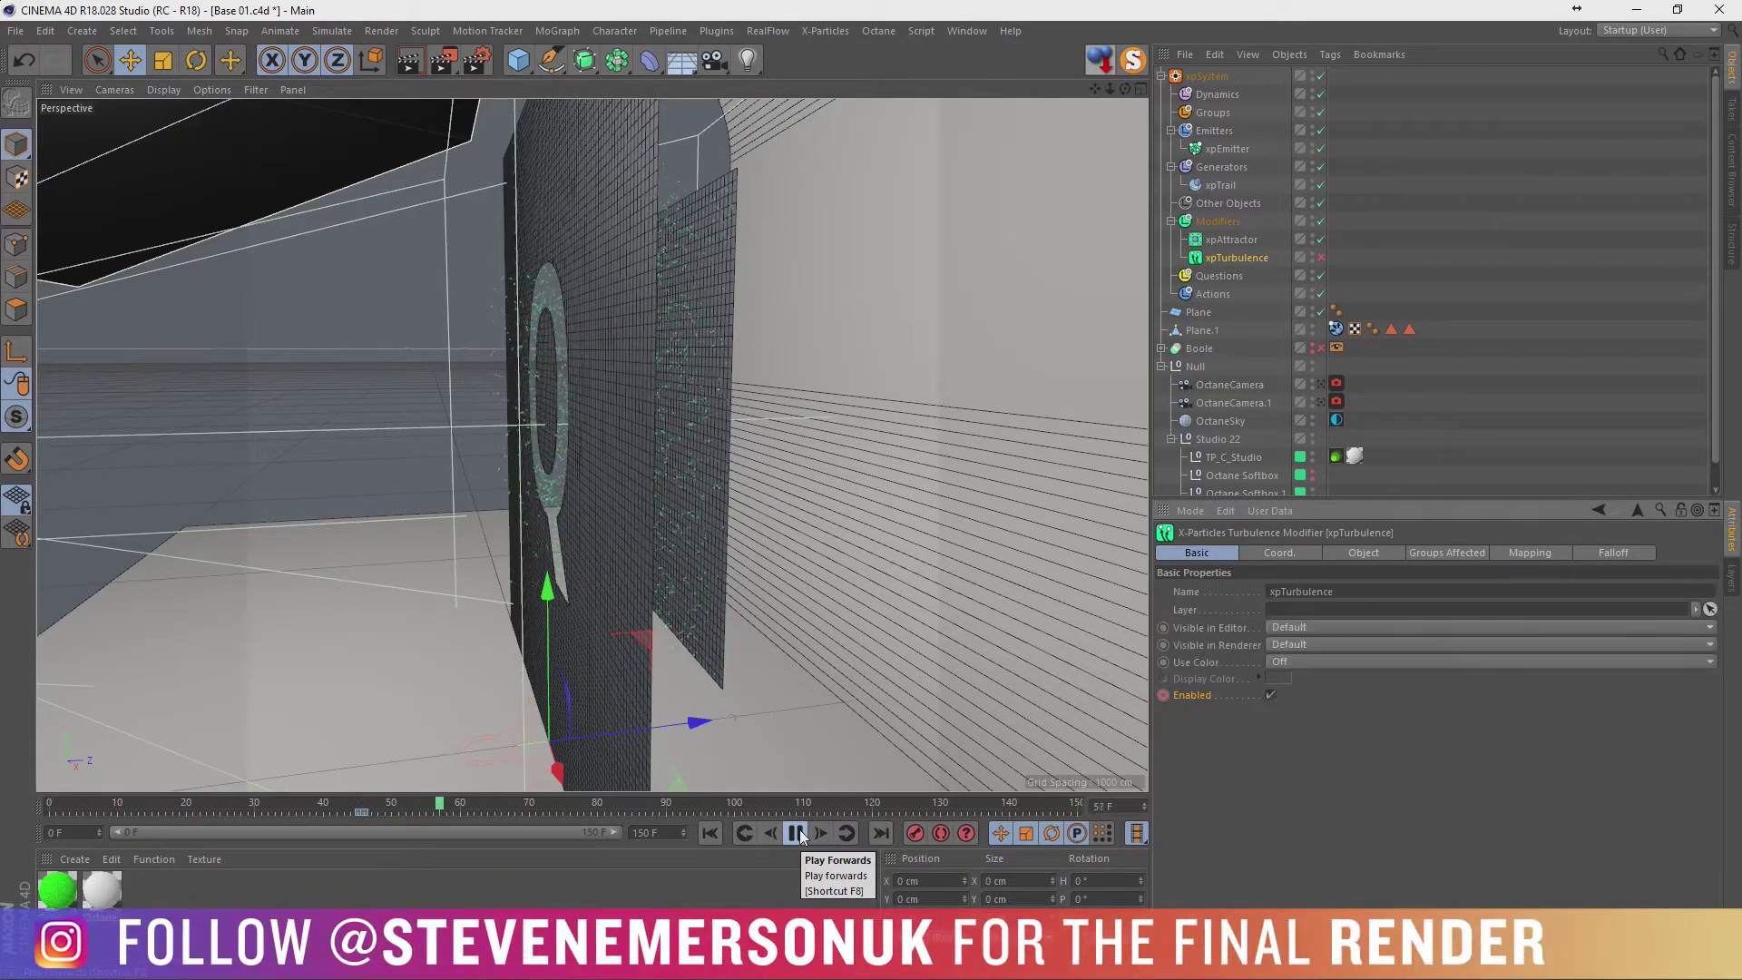
pyautogui.click(797, 831)
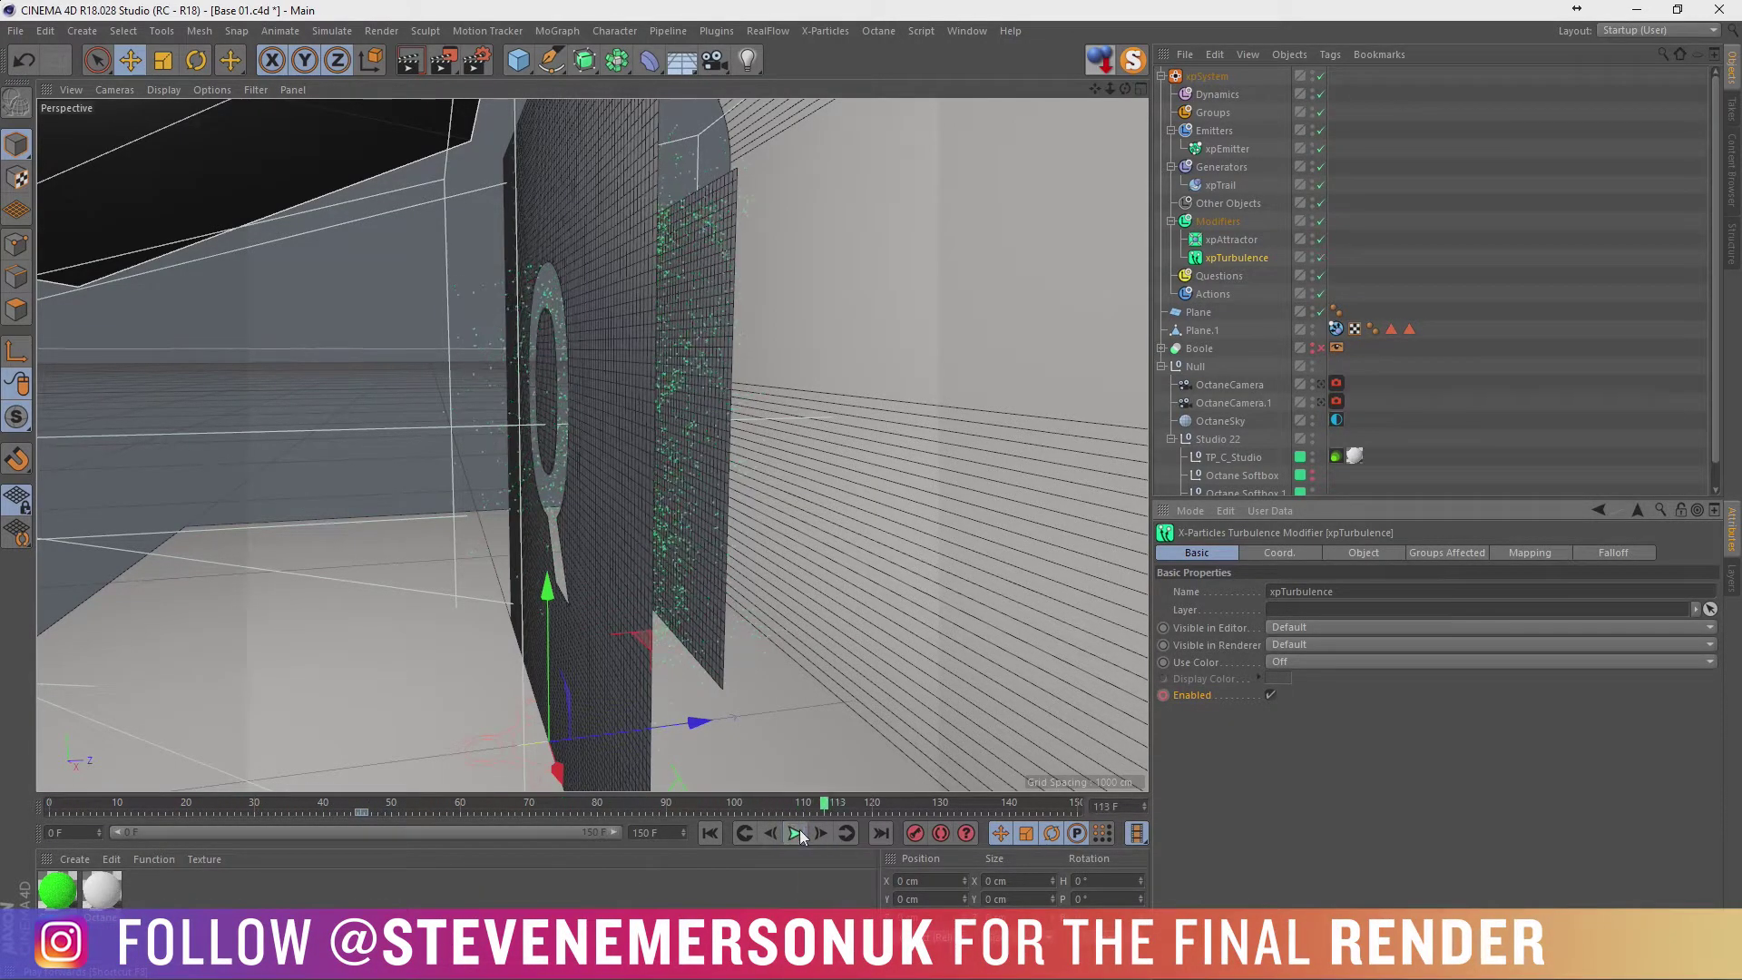
# Set the turbulence Strength to 10 in its noise properties.
pyautogui.click(1326, 551)
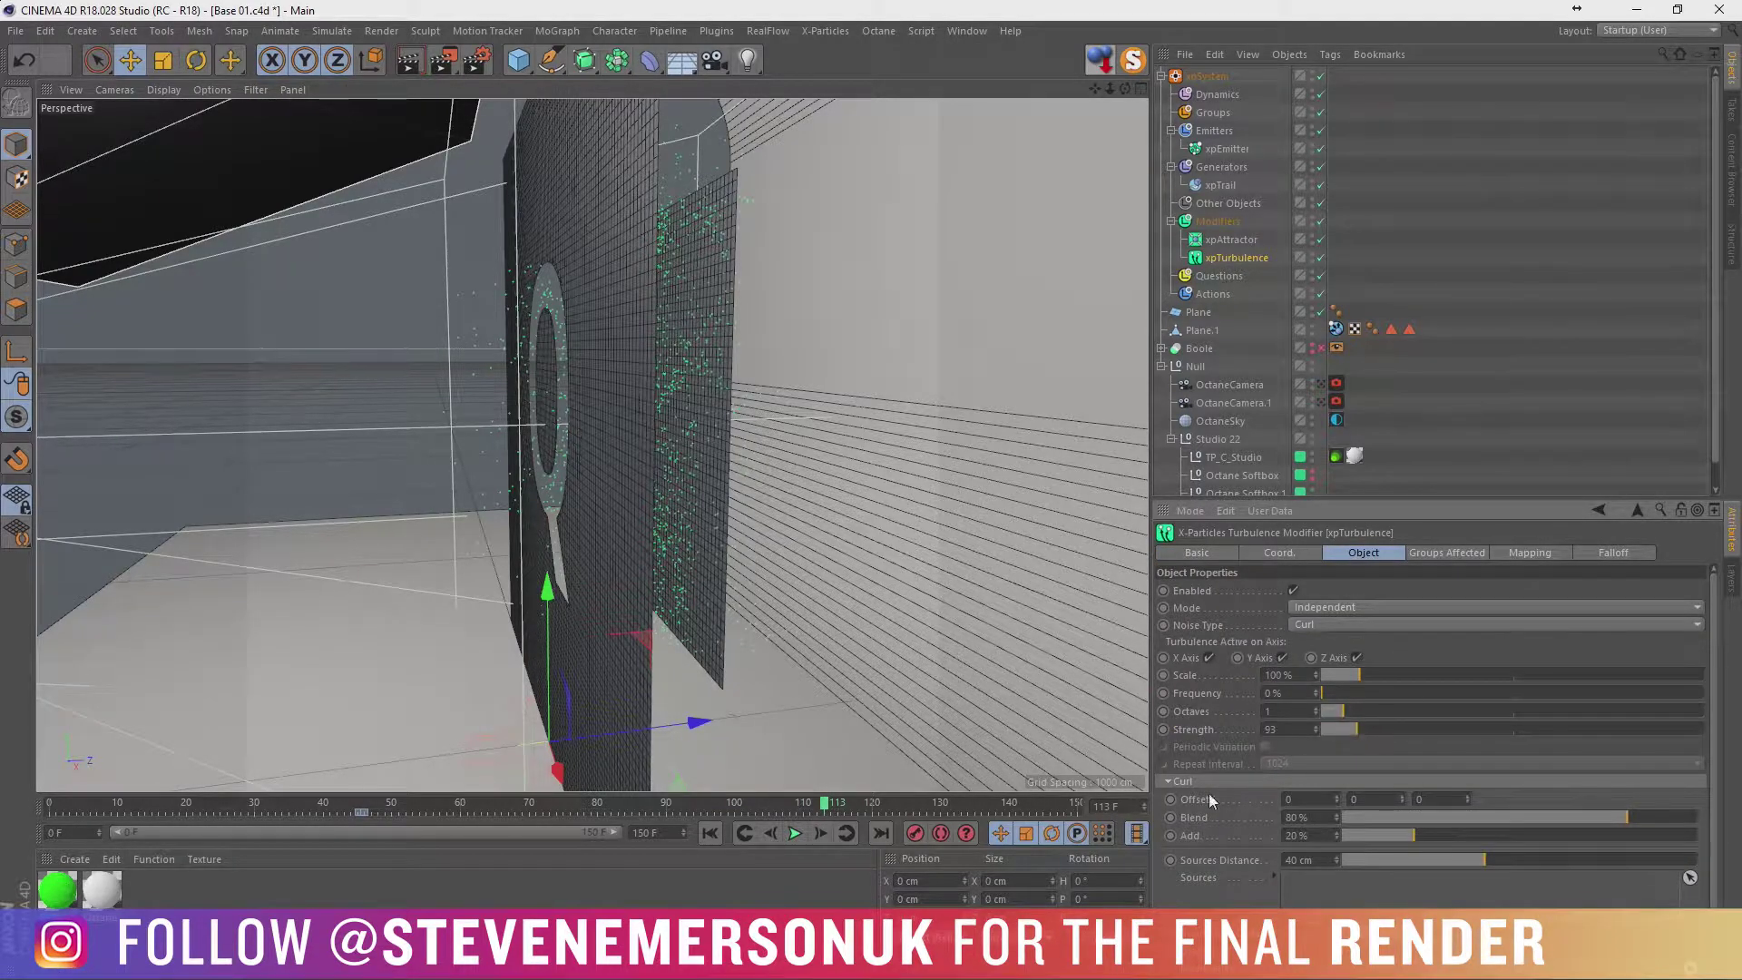
pyautogui.click(710, 833)
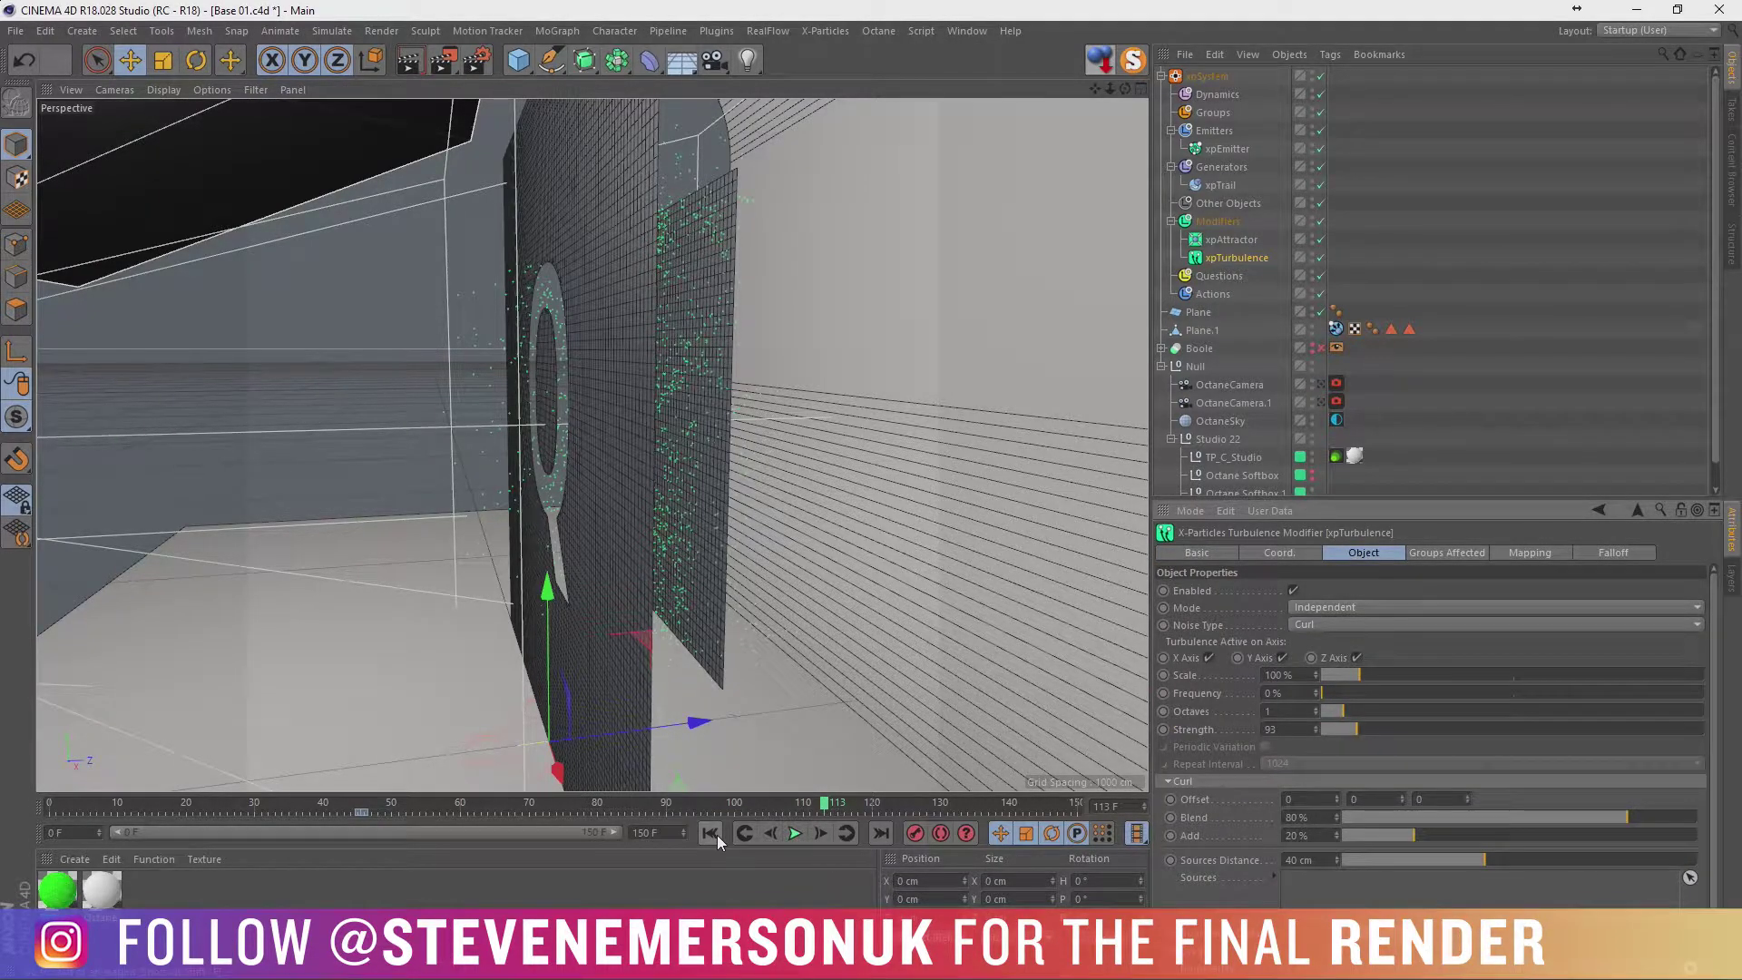
pyautogui.click(797, 833)
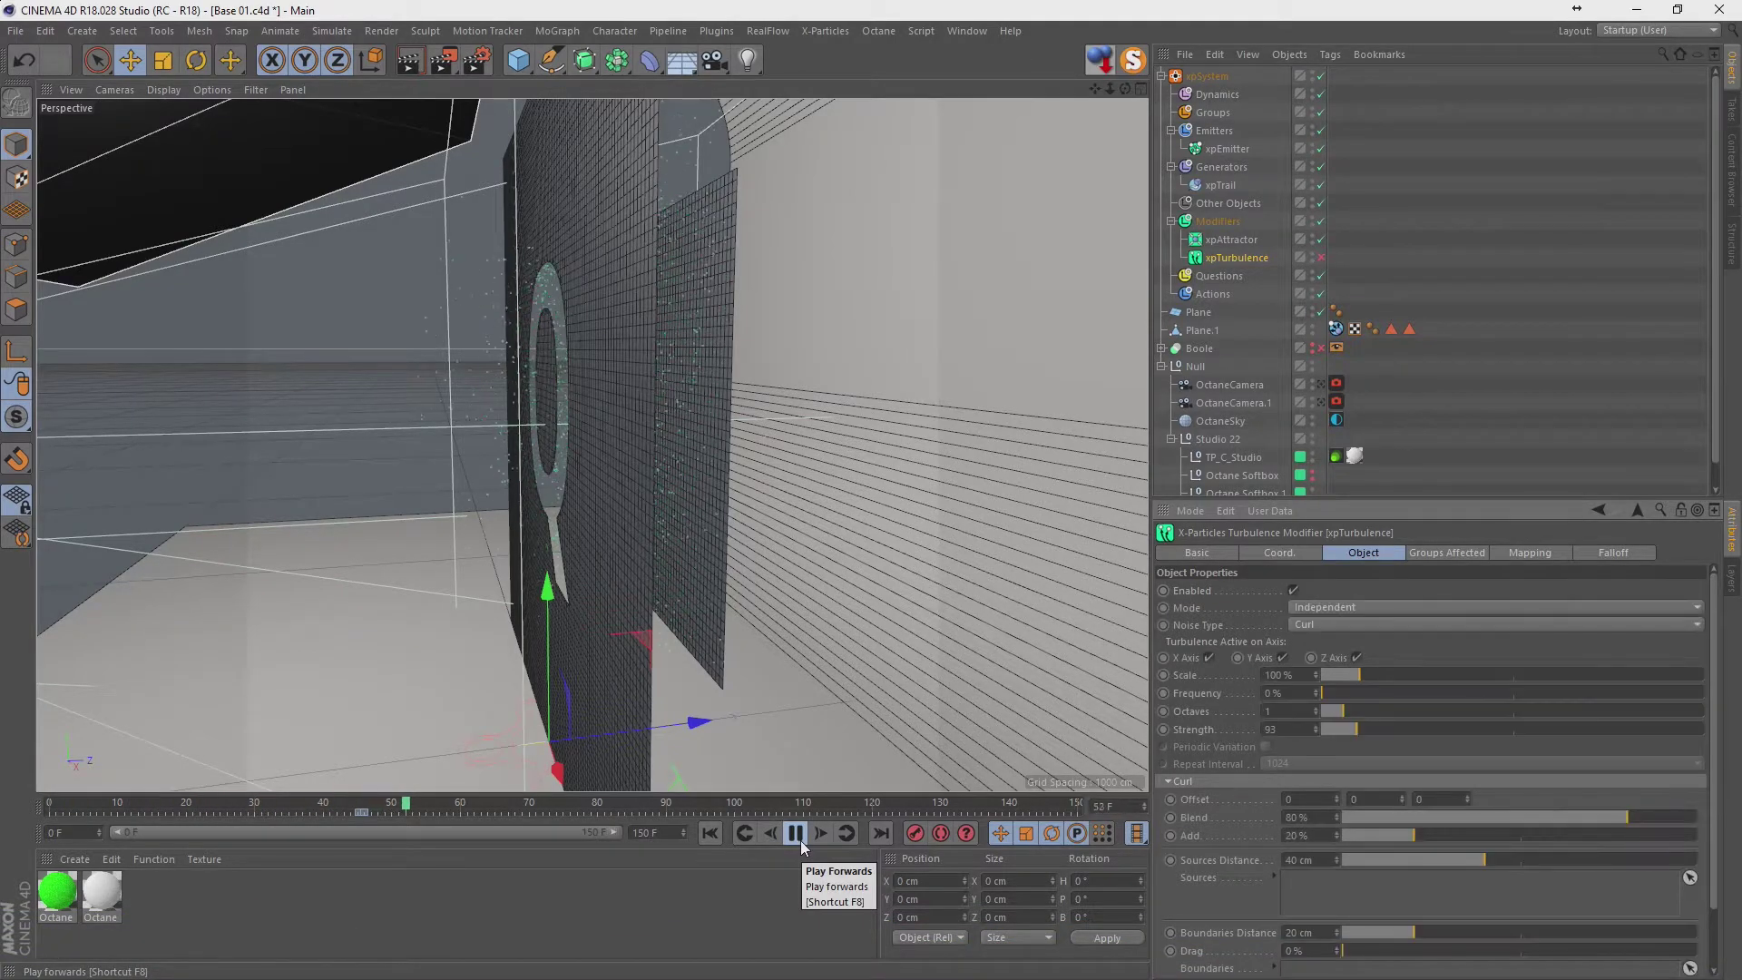
pyautogui.click(795, 832)
pyautogui.doubleClick(1275, 728)
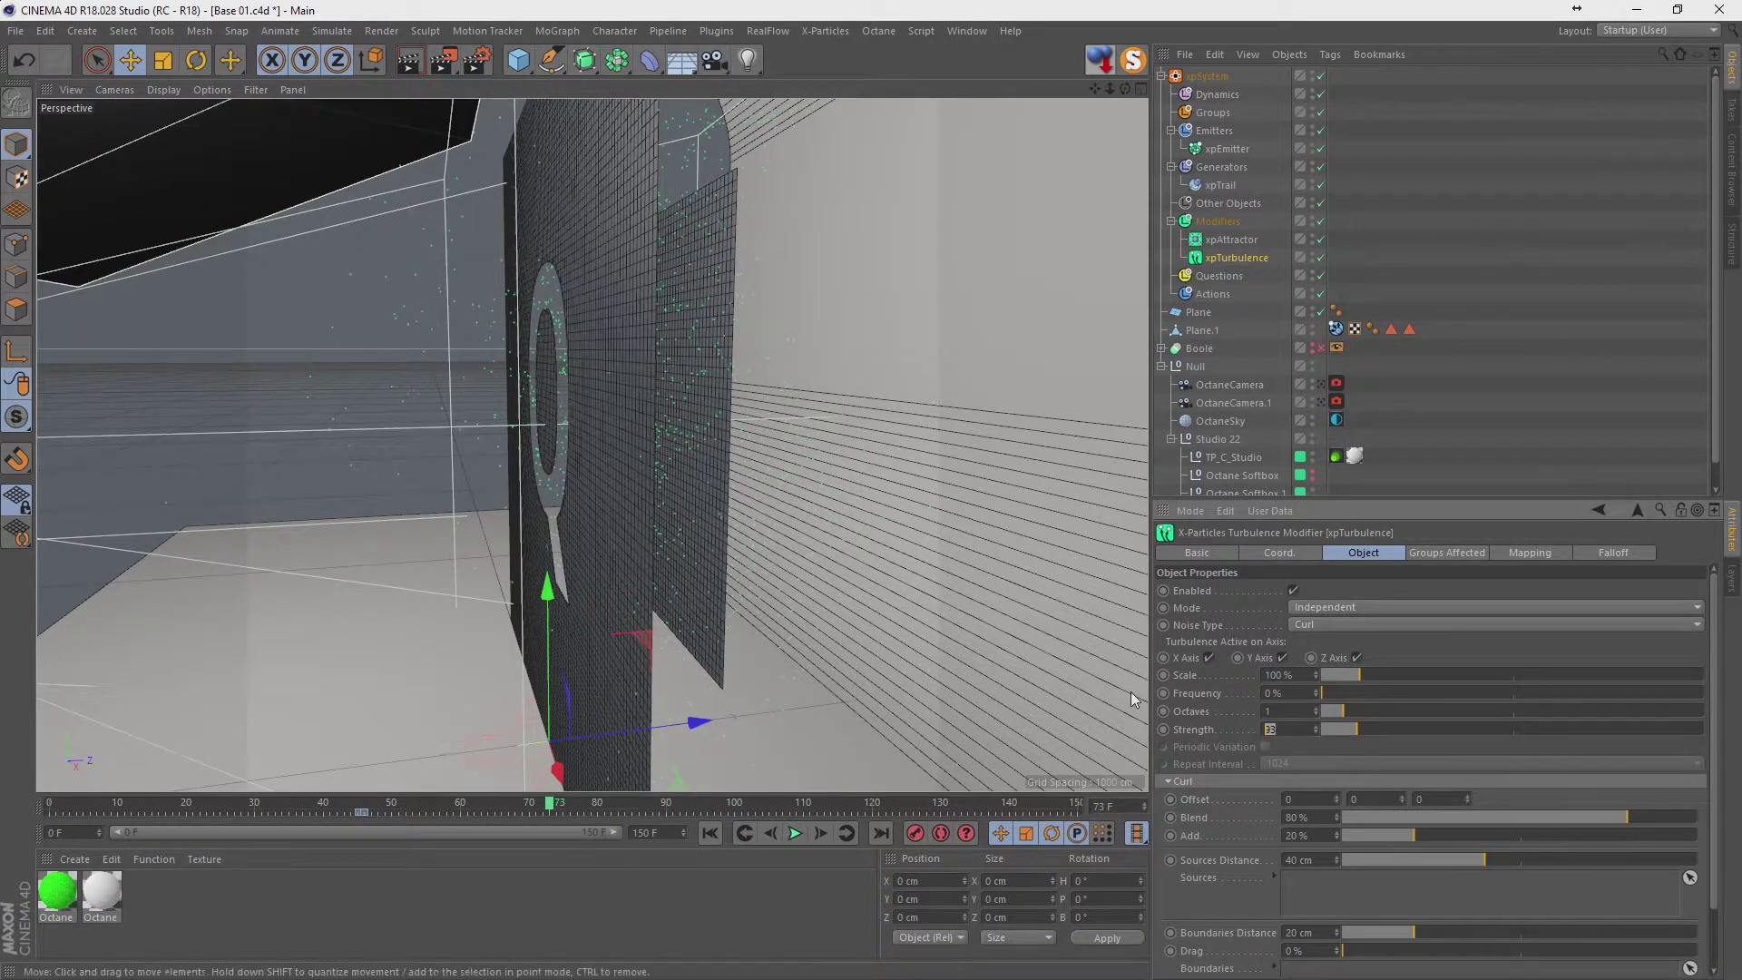
pyautogui.write('10')
pyautogui.press('Return')
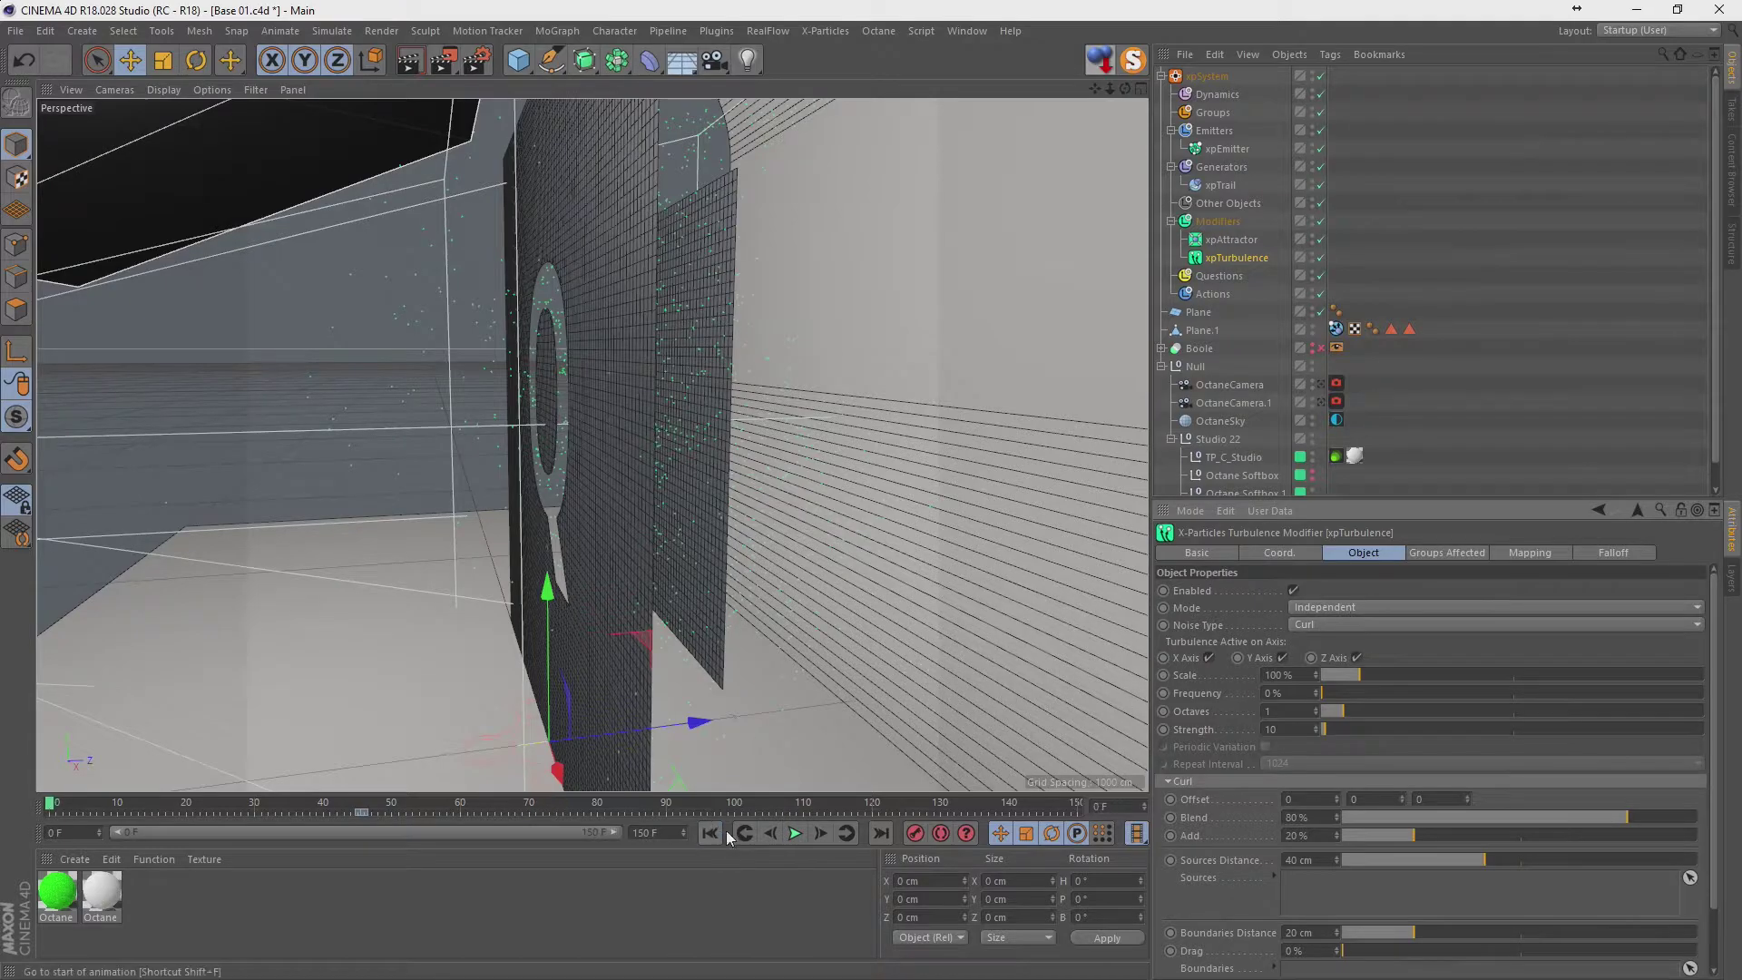
# Replay to frame 101 and set the turbulence Scale to about 200 %.
pyautogui.click(796, 833)
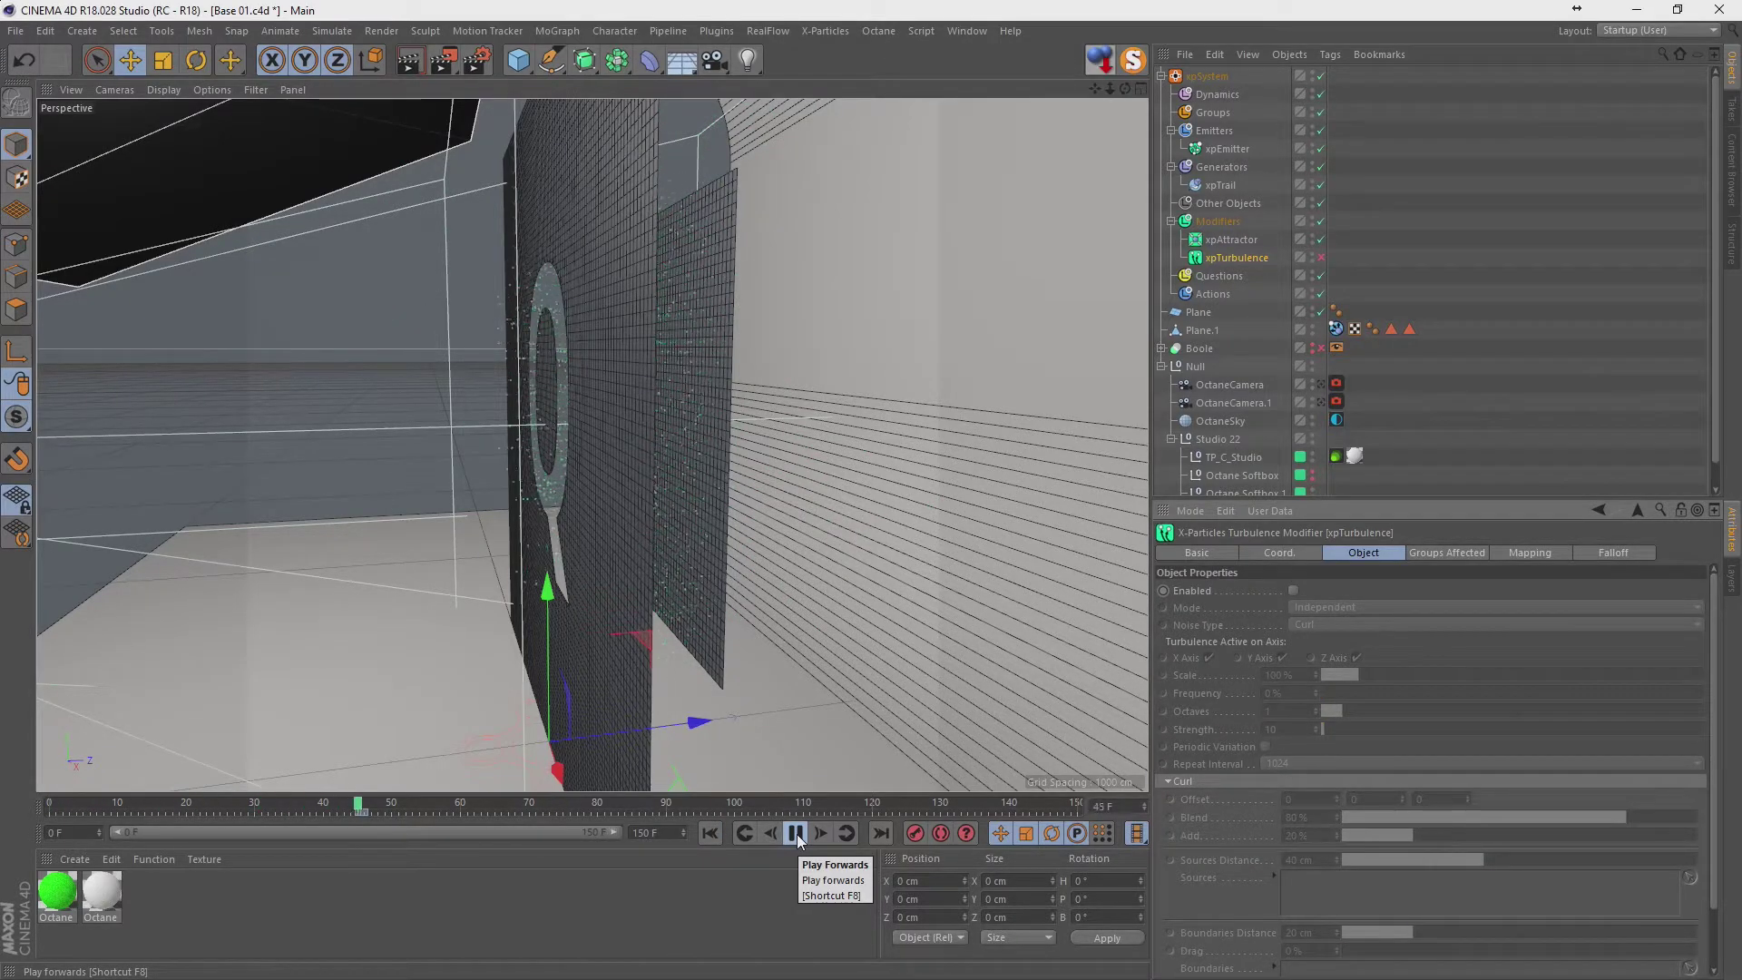
pyautogui.click(795, 832)
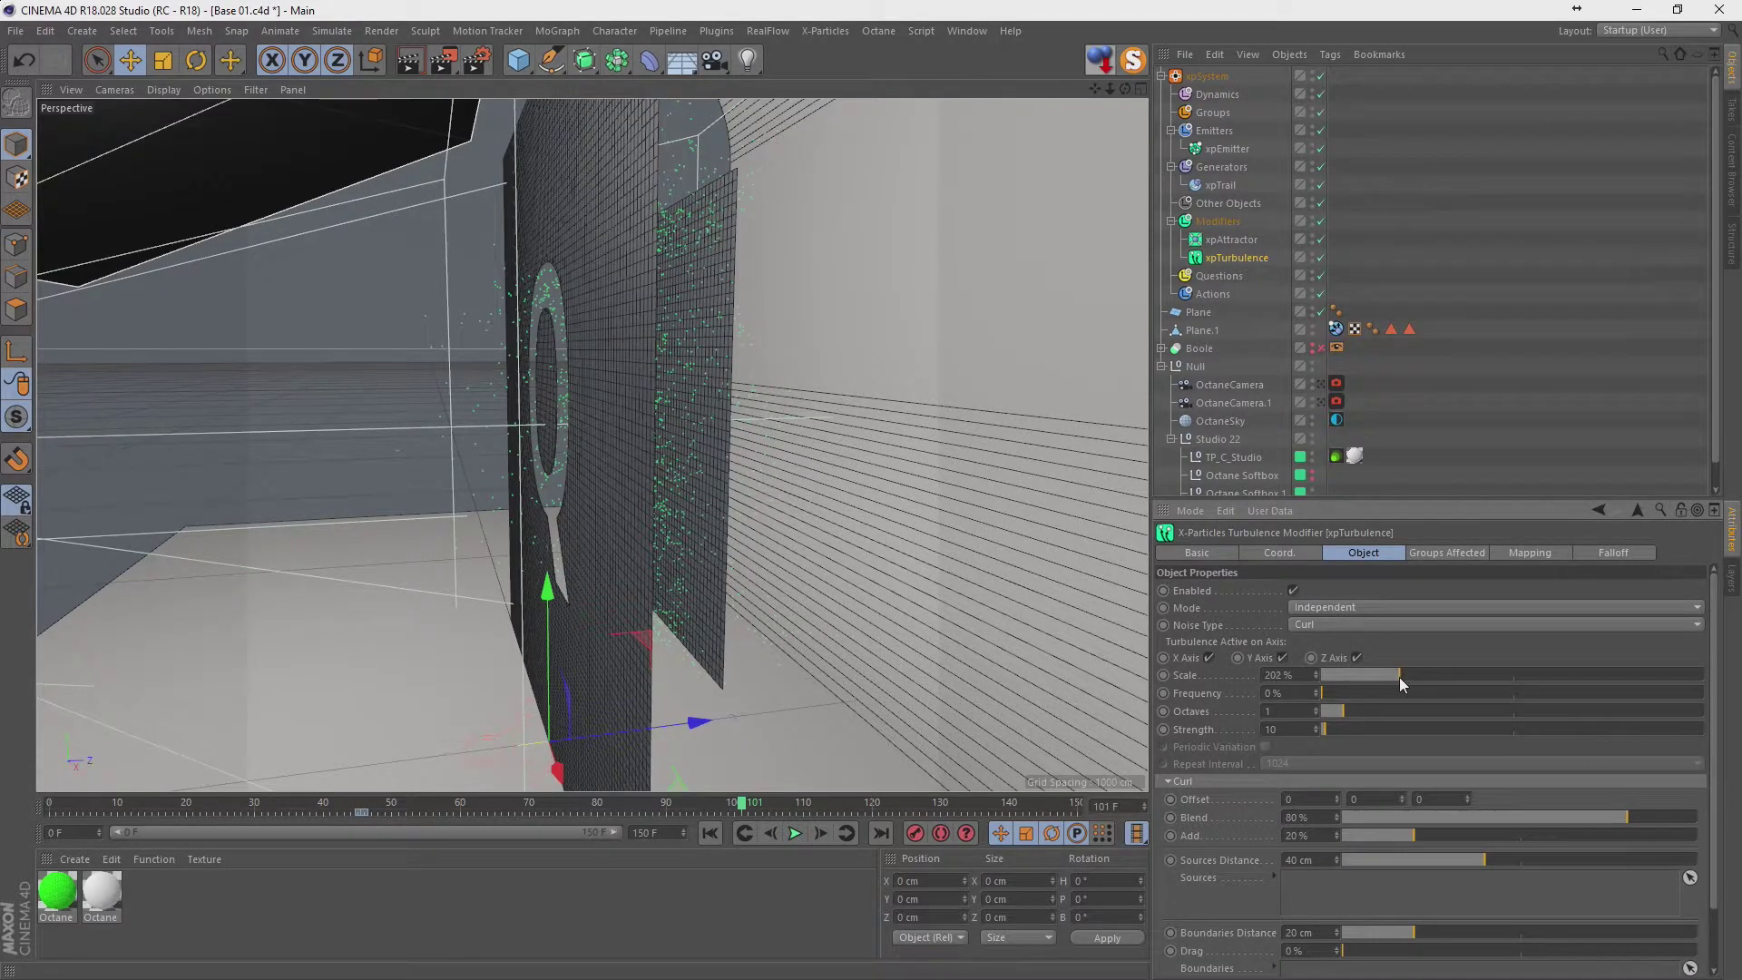
pyautogui.moveTo(1399, 677); pyautogui.dragTo(1398, 678)
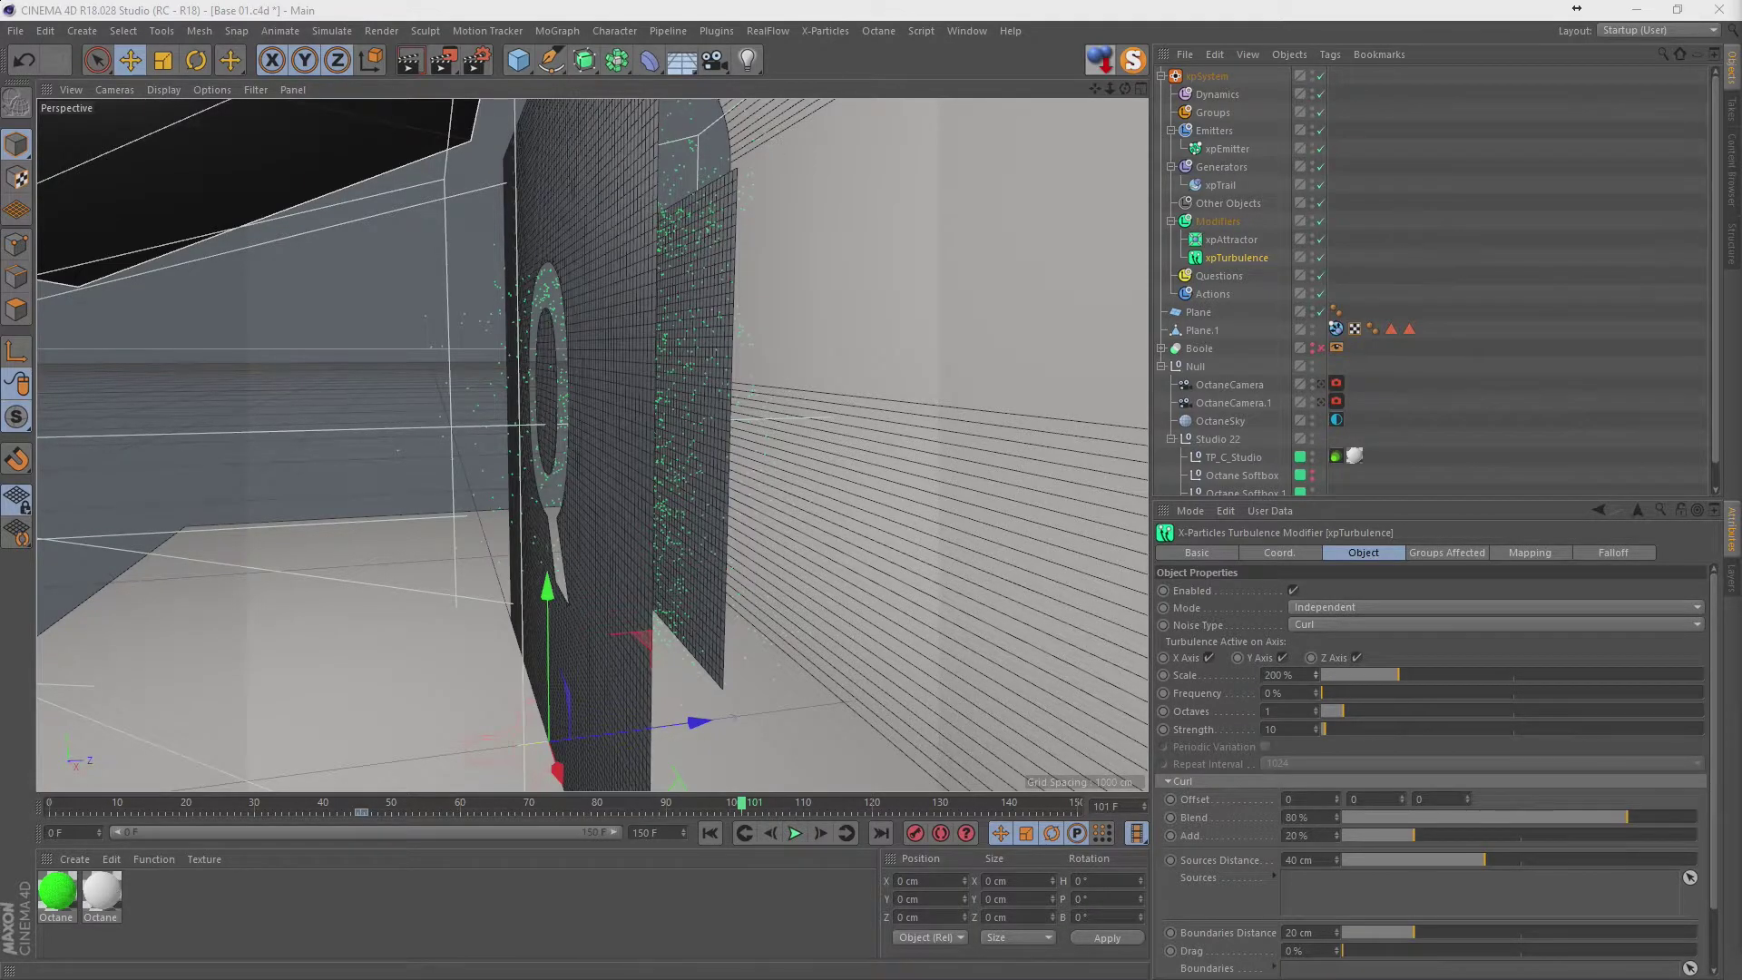
# Return to the front camera view and replay the turbulent particles to frame 113.
pyautogui.click(1321, 400)
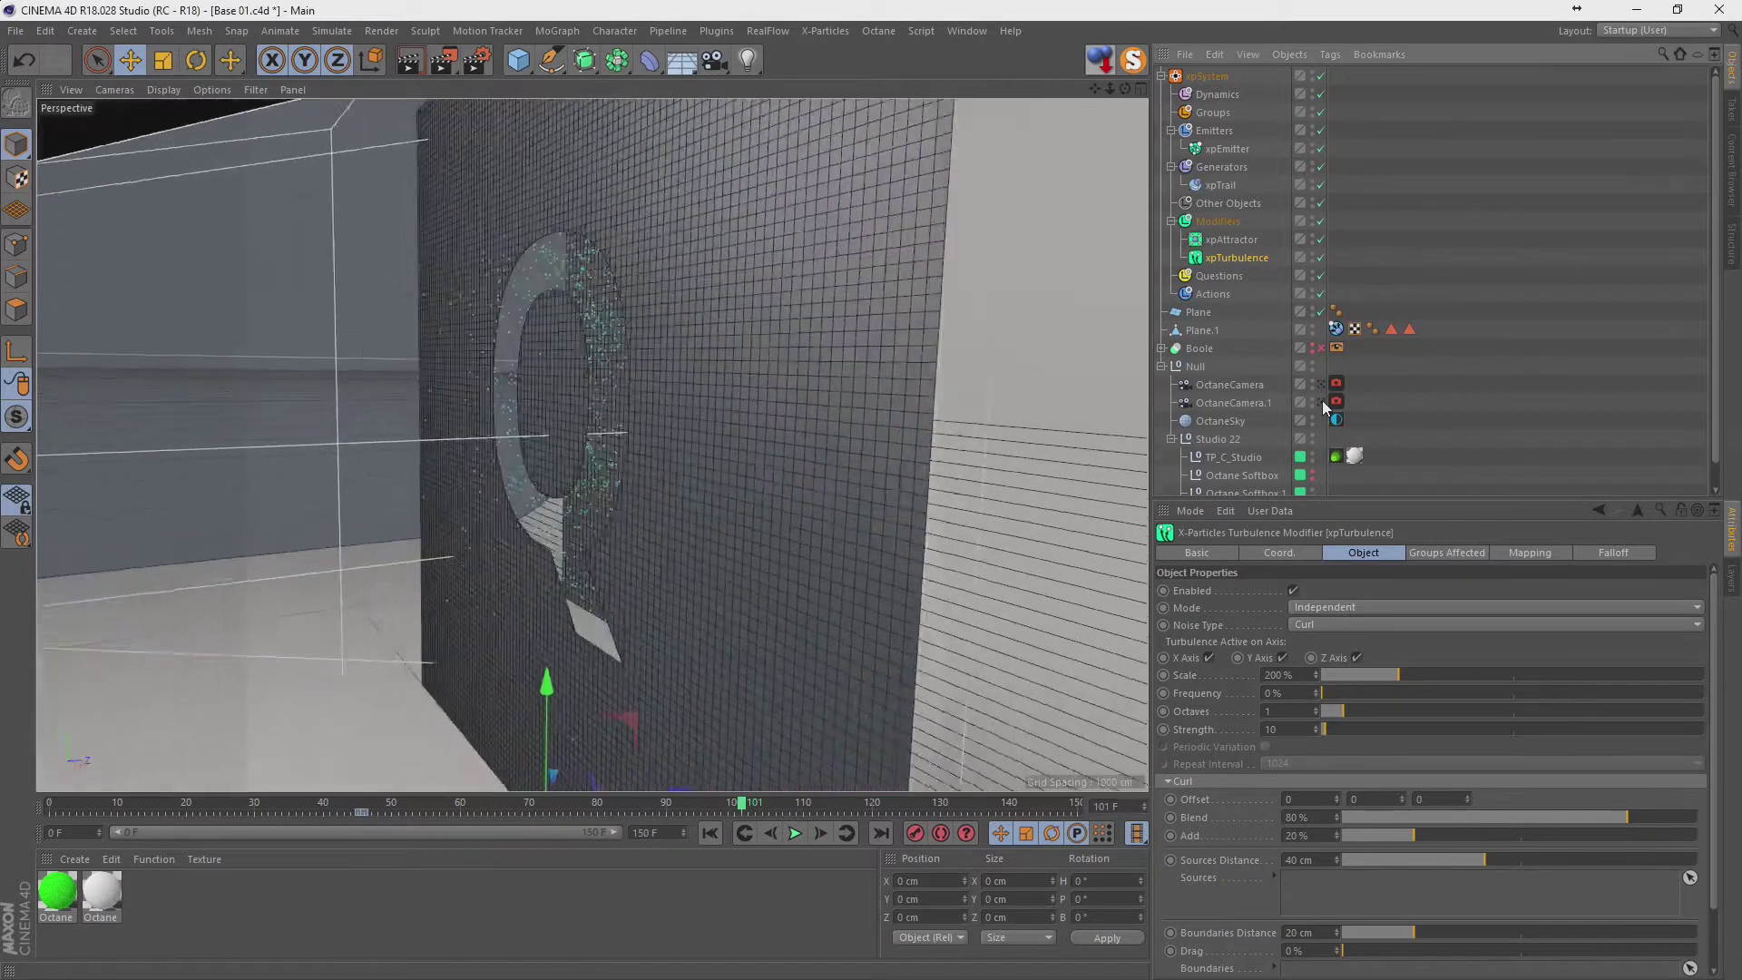
pyautogui.click(710, 832)
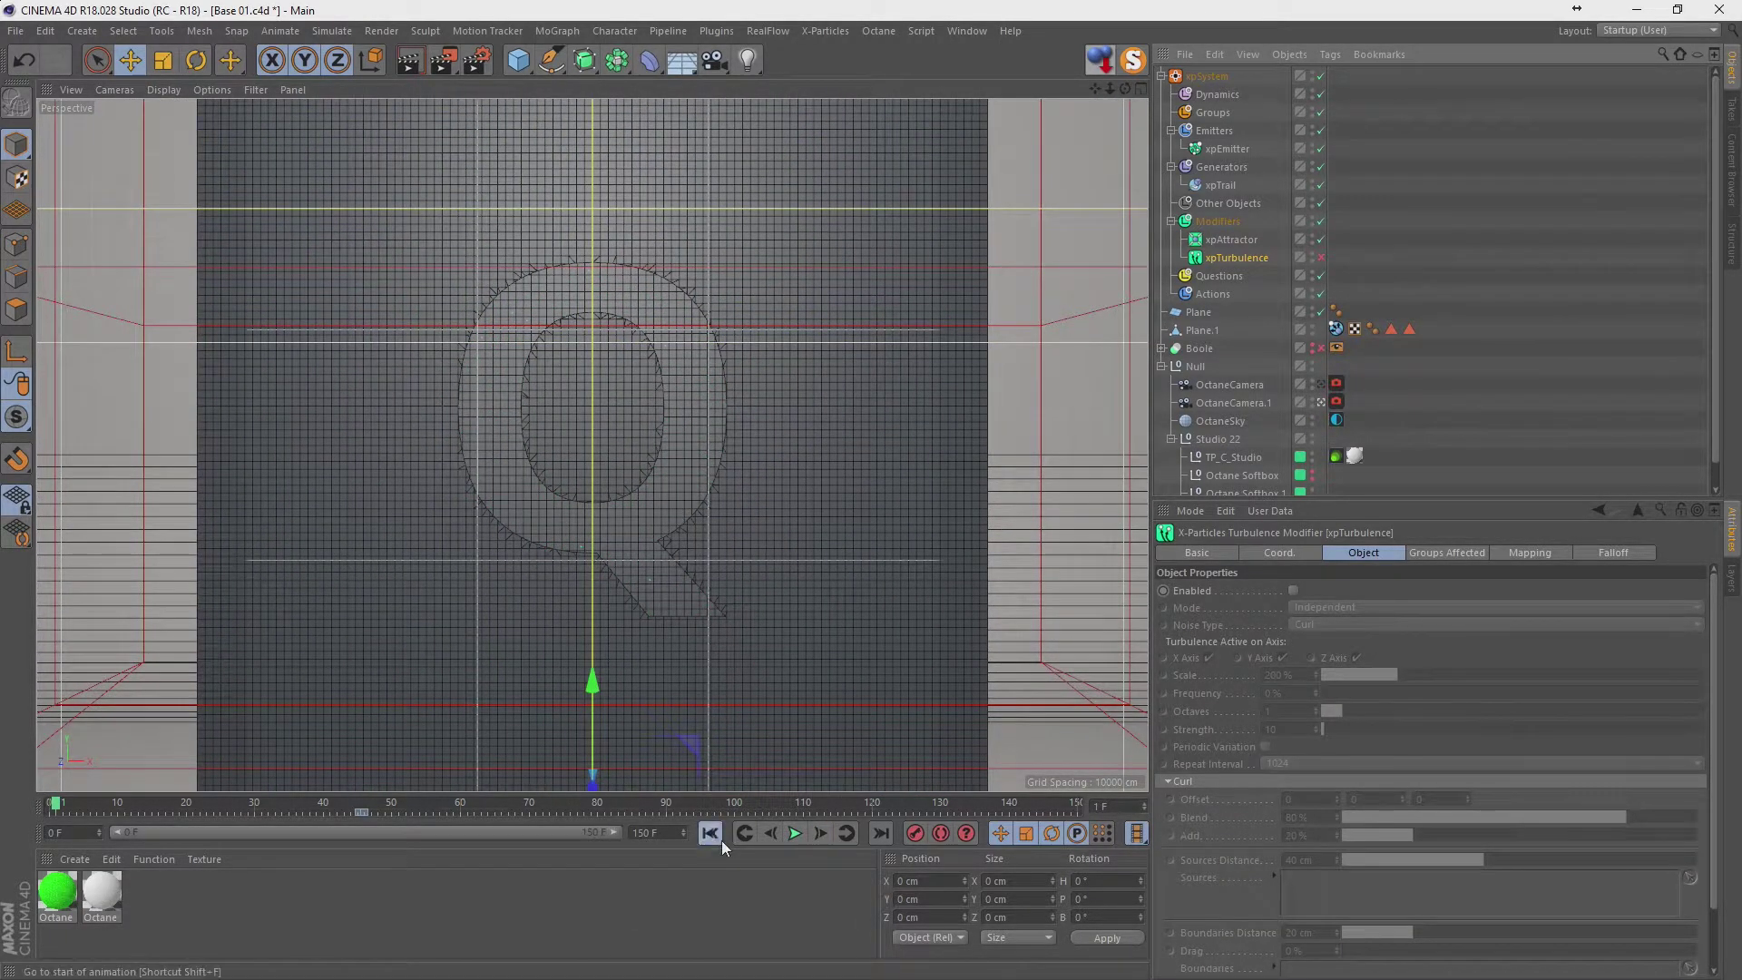
pyautogui.click(712, 834)
pyautogui.click(793, 835)
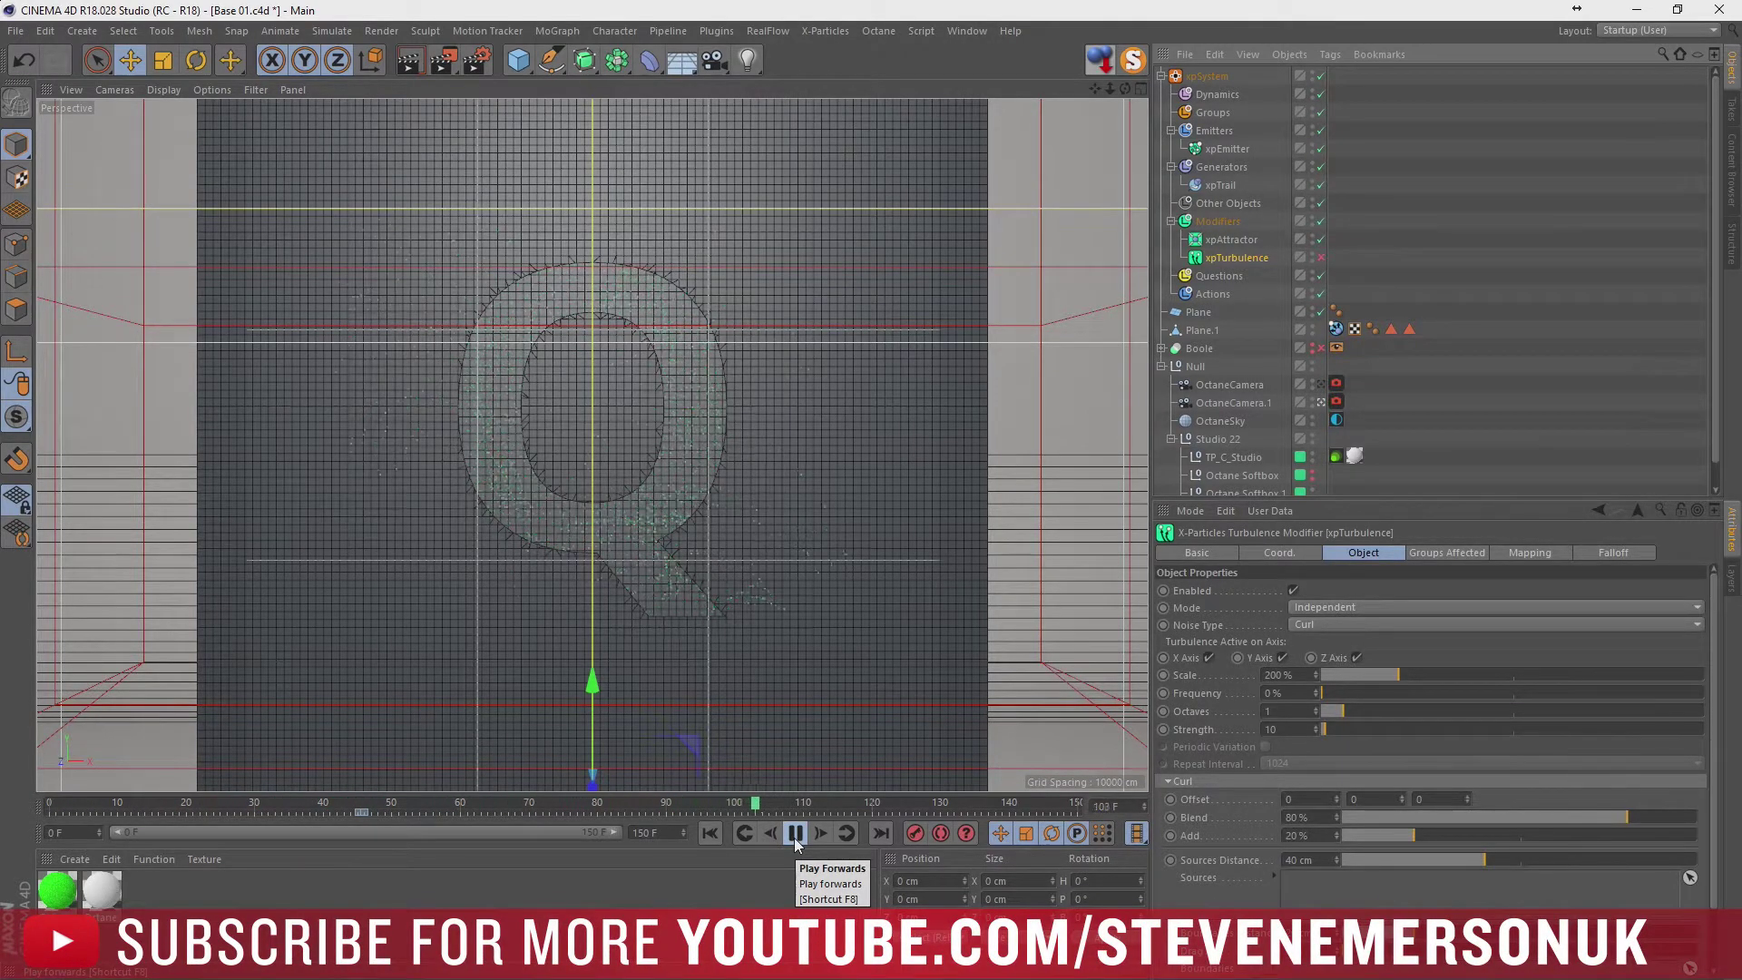
pyautogui.click(795, 835)
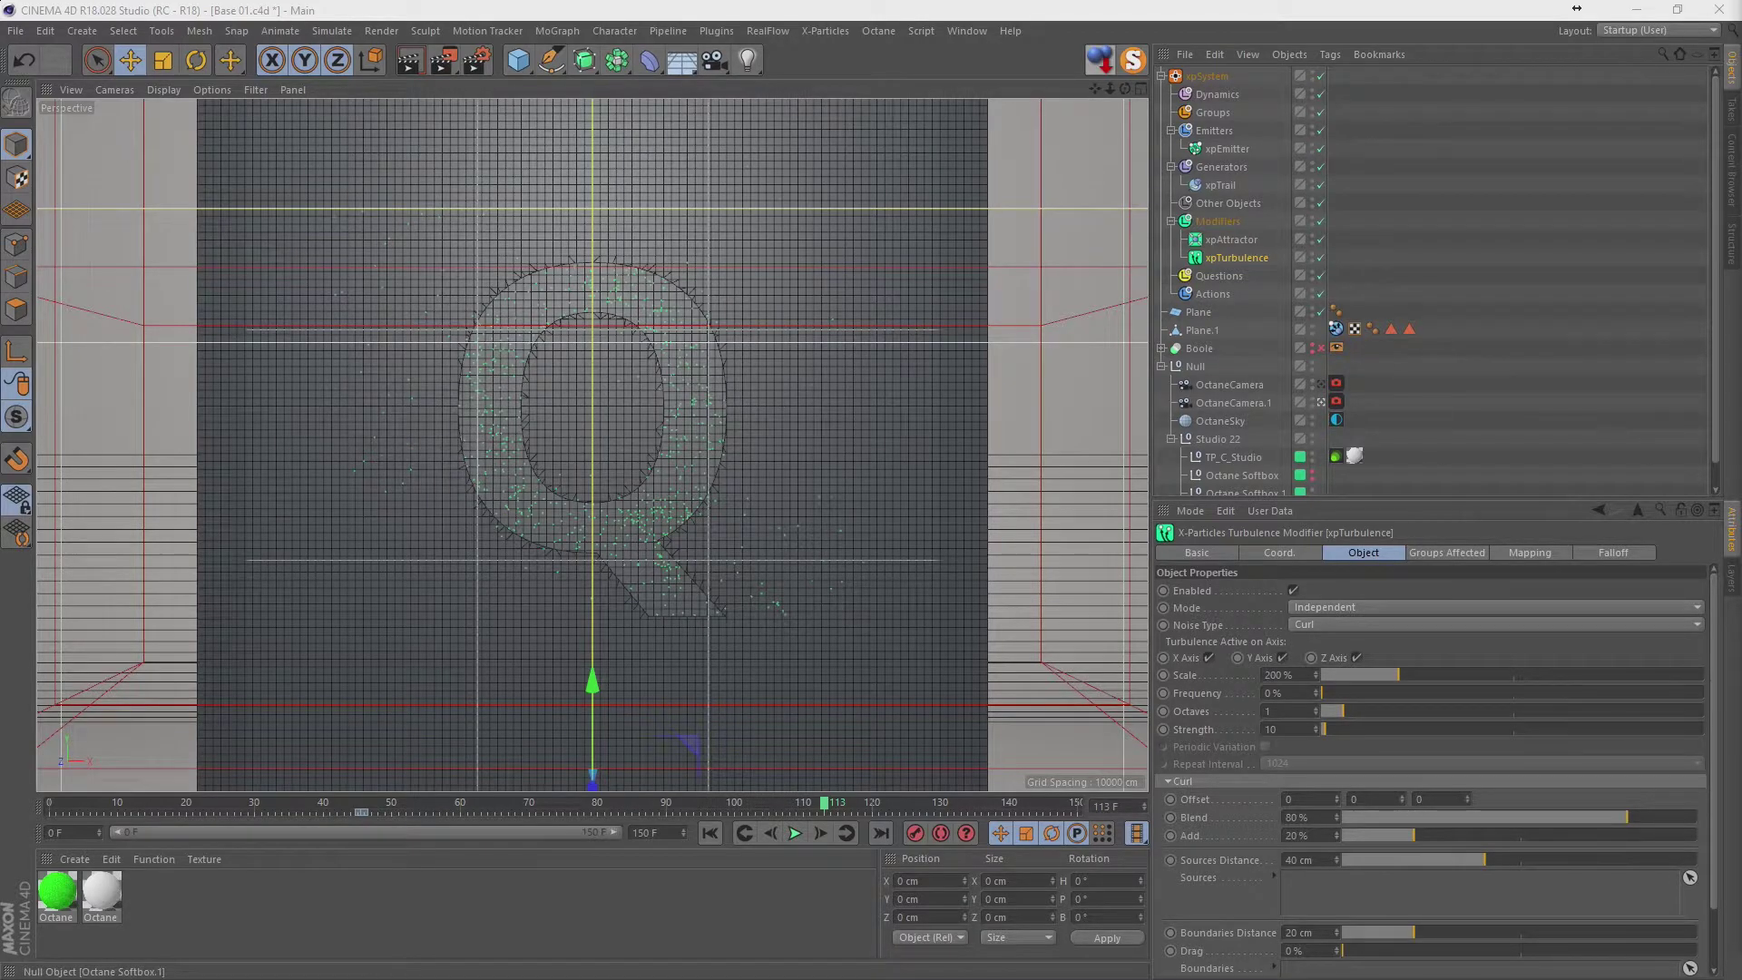
# Select xpTrail and replay the simulation, stopping at frame 117.
pyautogui.click(1320, 258)
pyautogui.hotkey('shift', 'f')
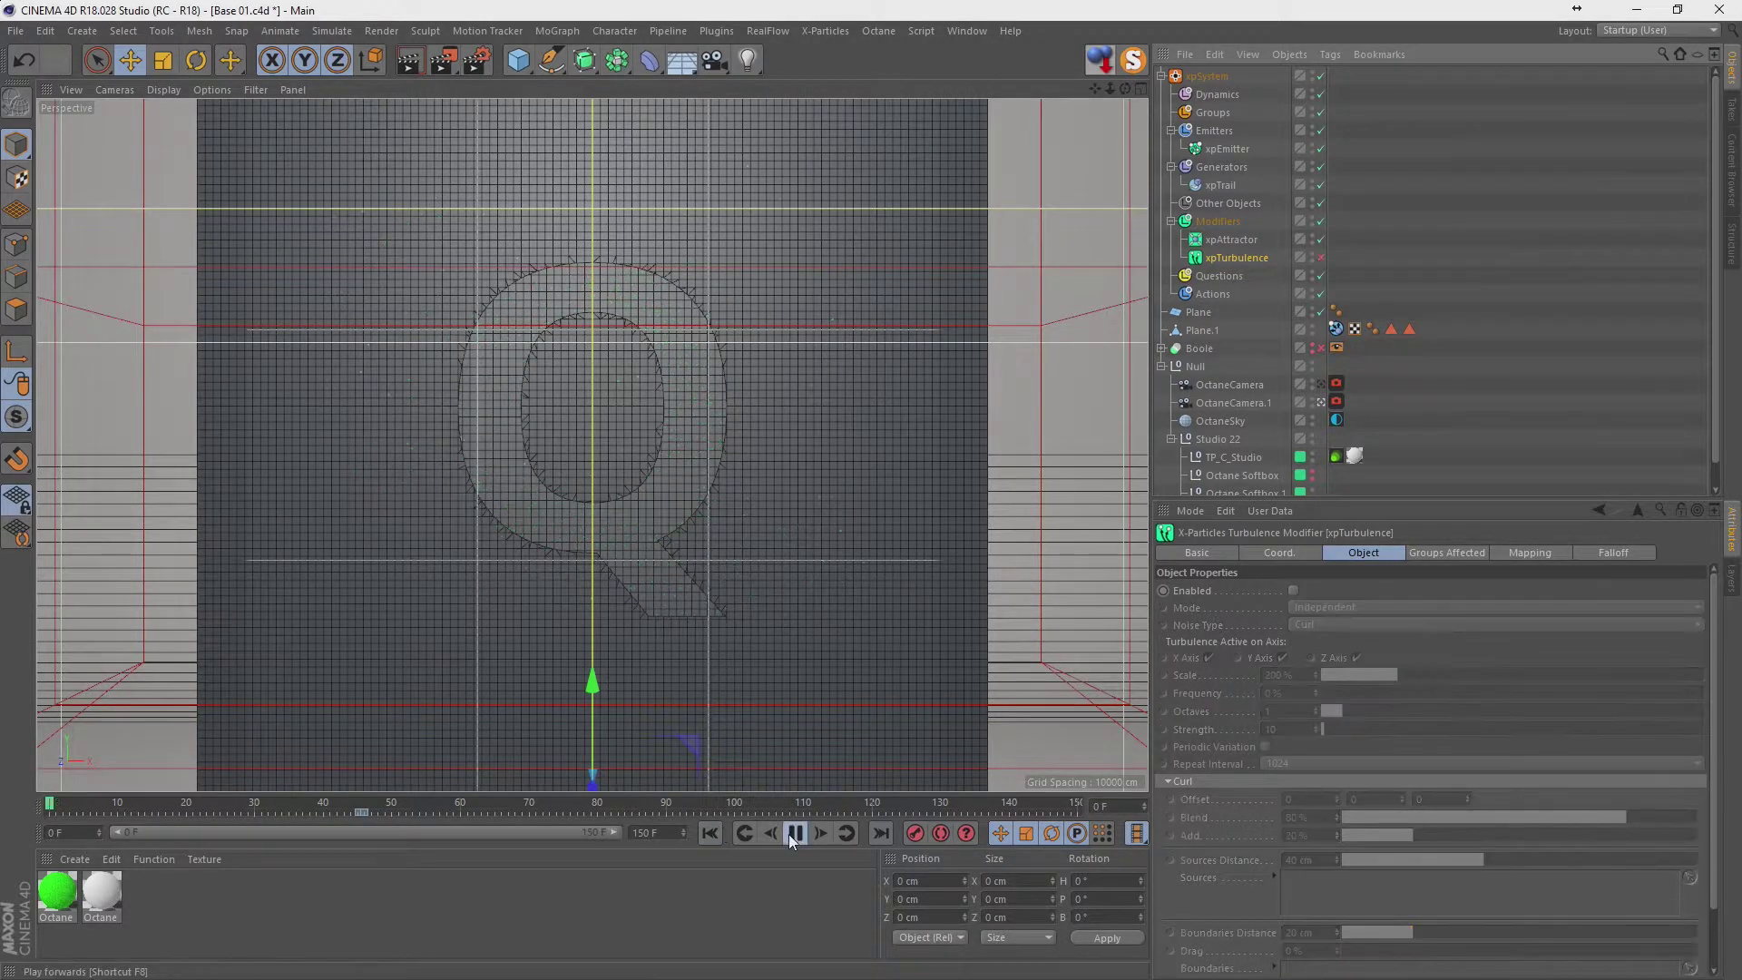
pyautogui.click(787, 834)
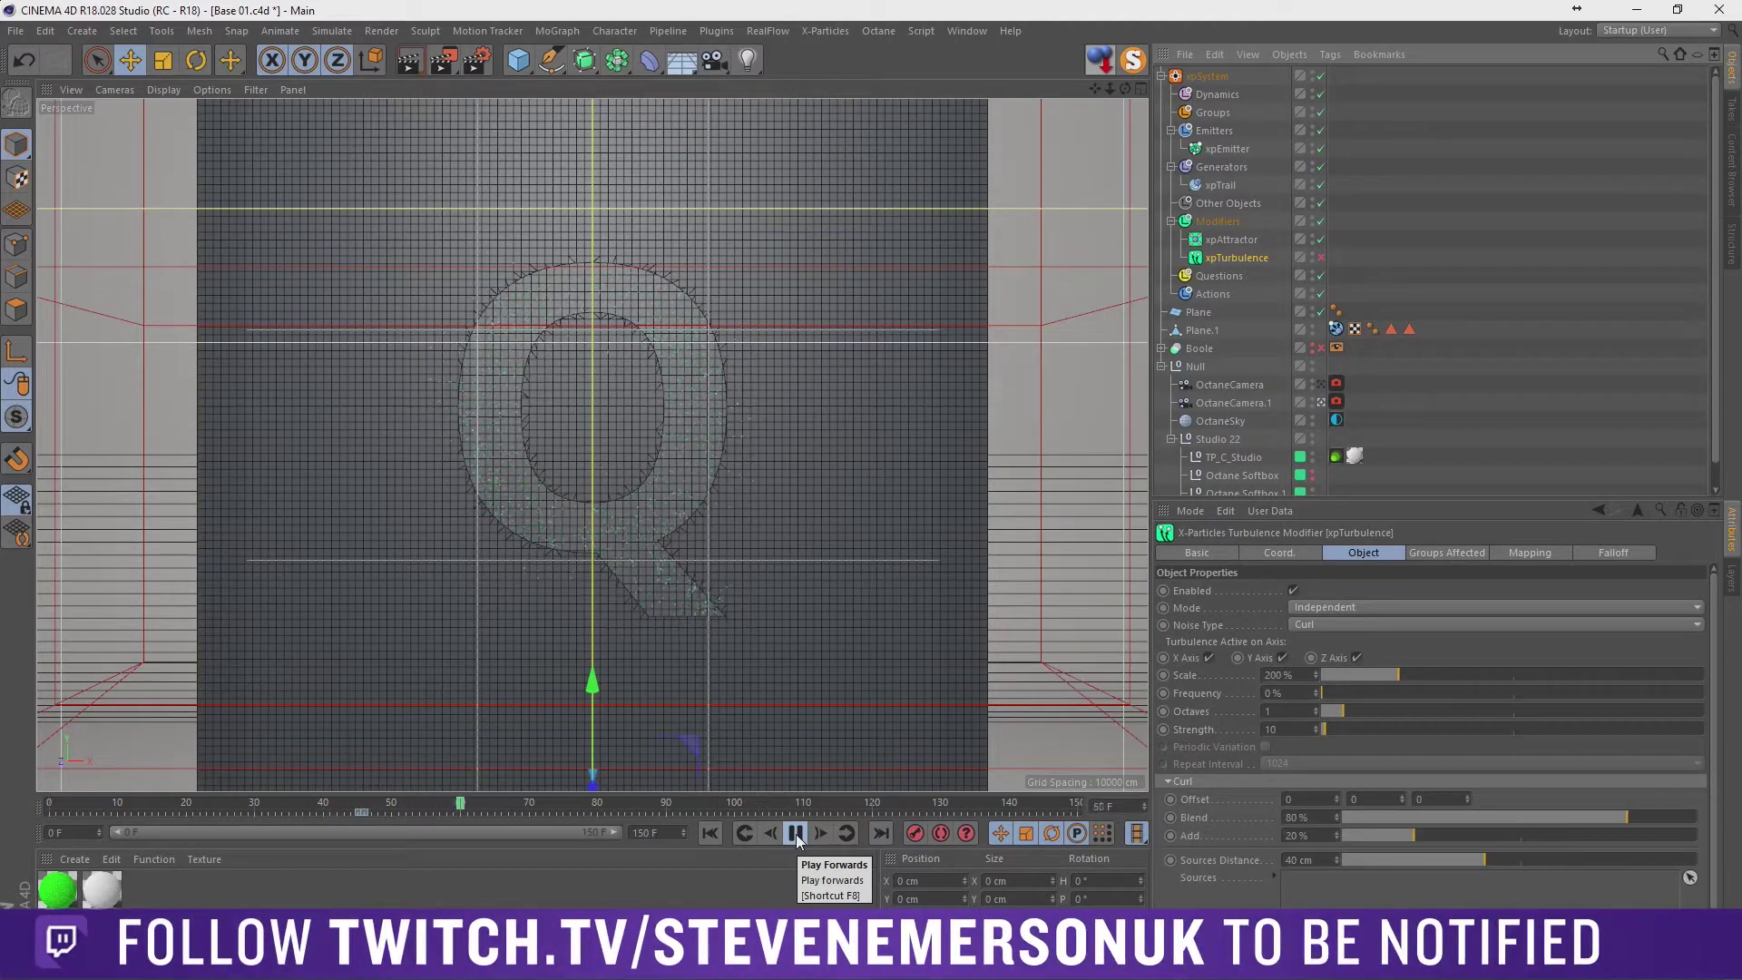
pyautogui.click(797, 834)
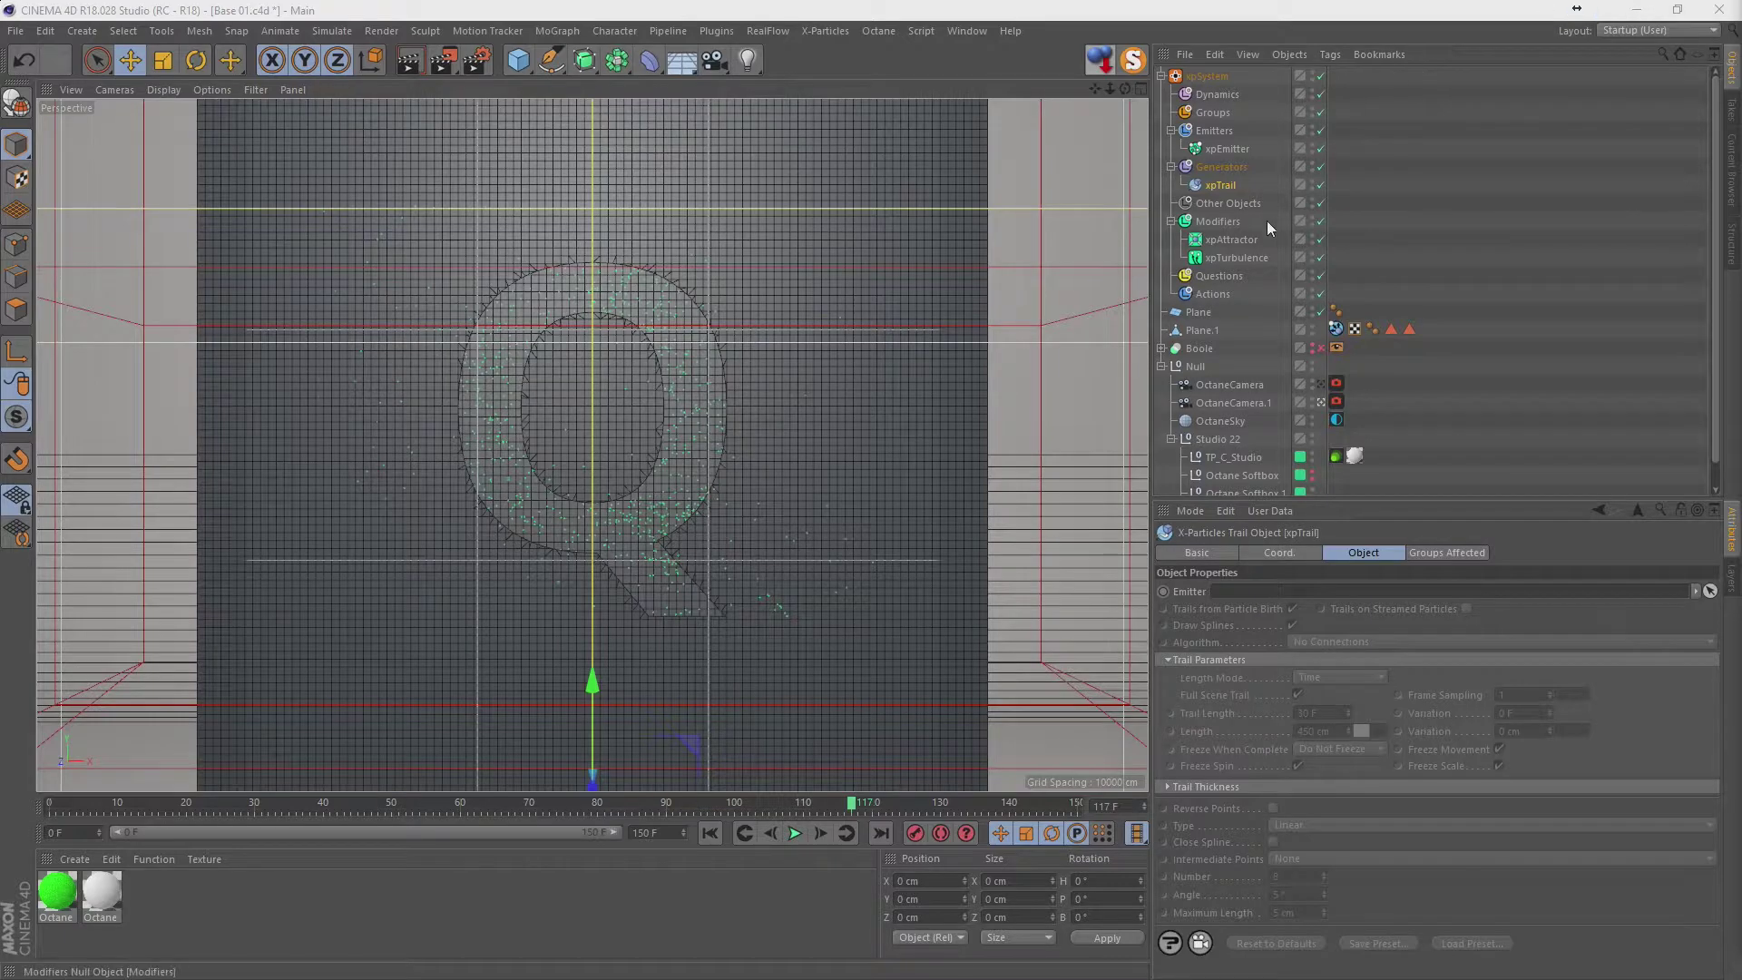
# Link xpEmitter into xpTrail's Emitter field and replay to see trails form.
pyautogui.moveTo(1222, 148)
pyautogui.mouseDown()
pyautogui.moveTo(1267, 342)
pyautogui.moveTo(1252, 592)
pyautogui.mouseUp()
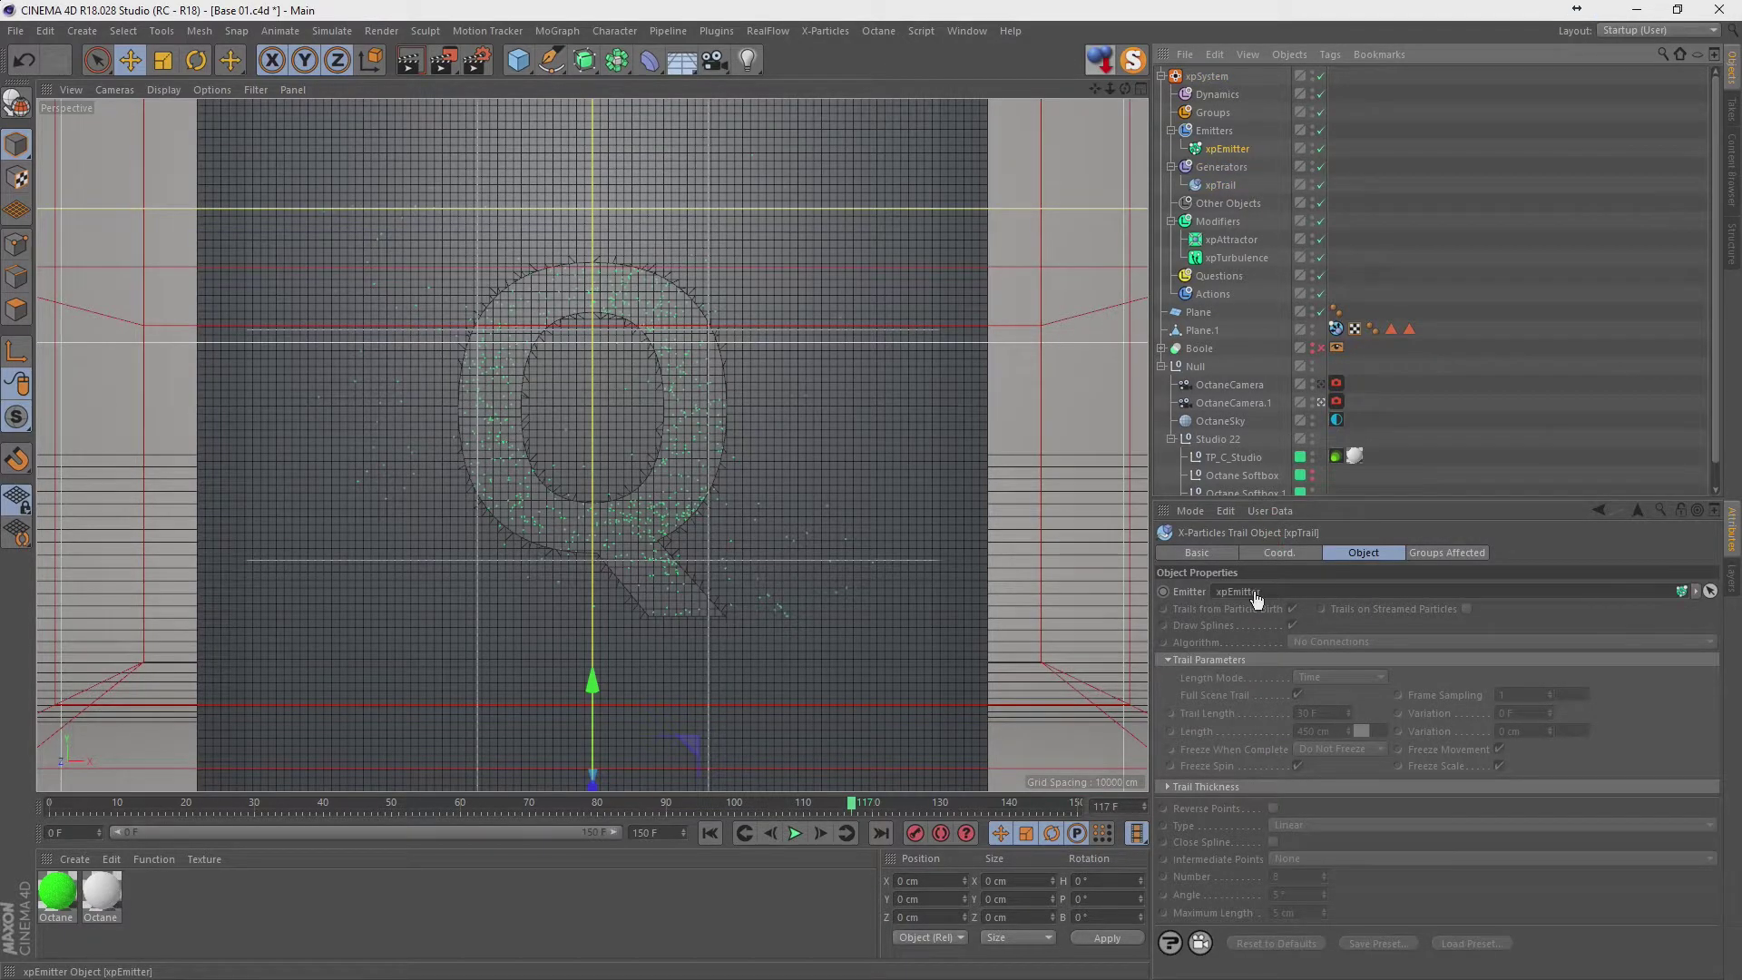
pyautogui.click(709, 833)
pyautogui.click(794, 832)
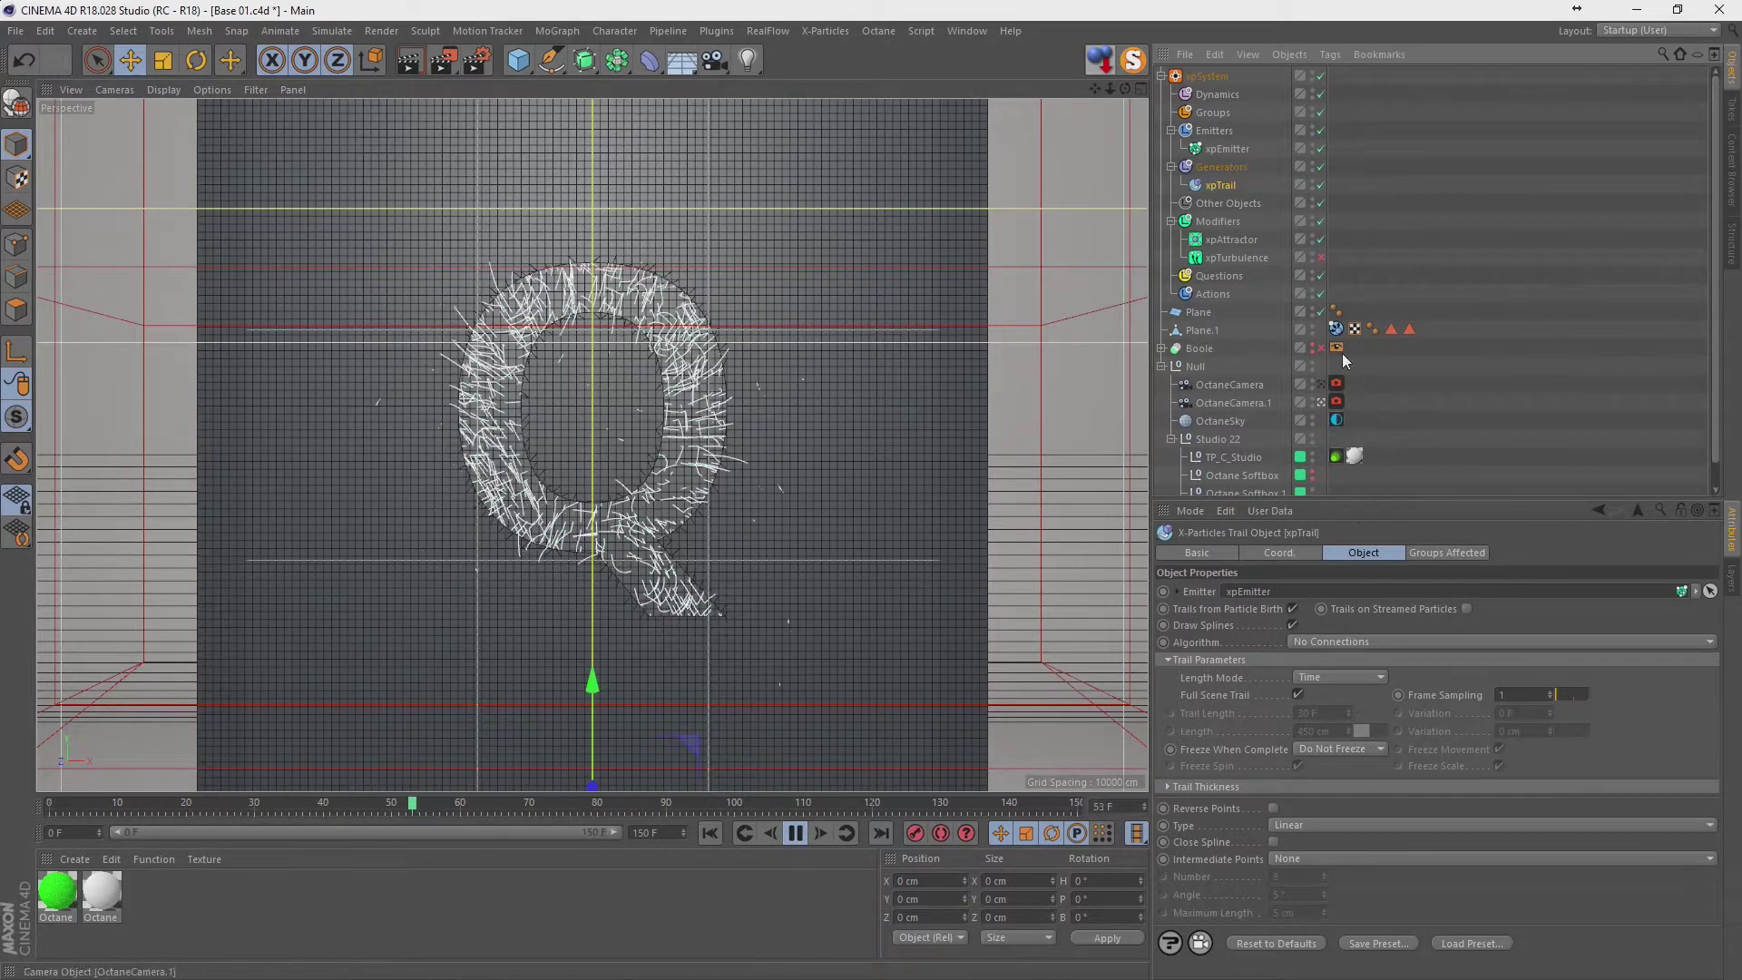
# Review xpAttractor and xpTurbulence, ending on the xpEmitter's settings.
pyautogui.click(1233, 240)
pyautogui.click(1244, 260)
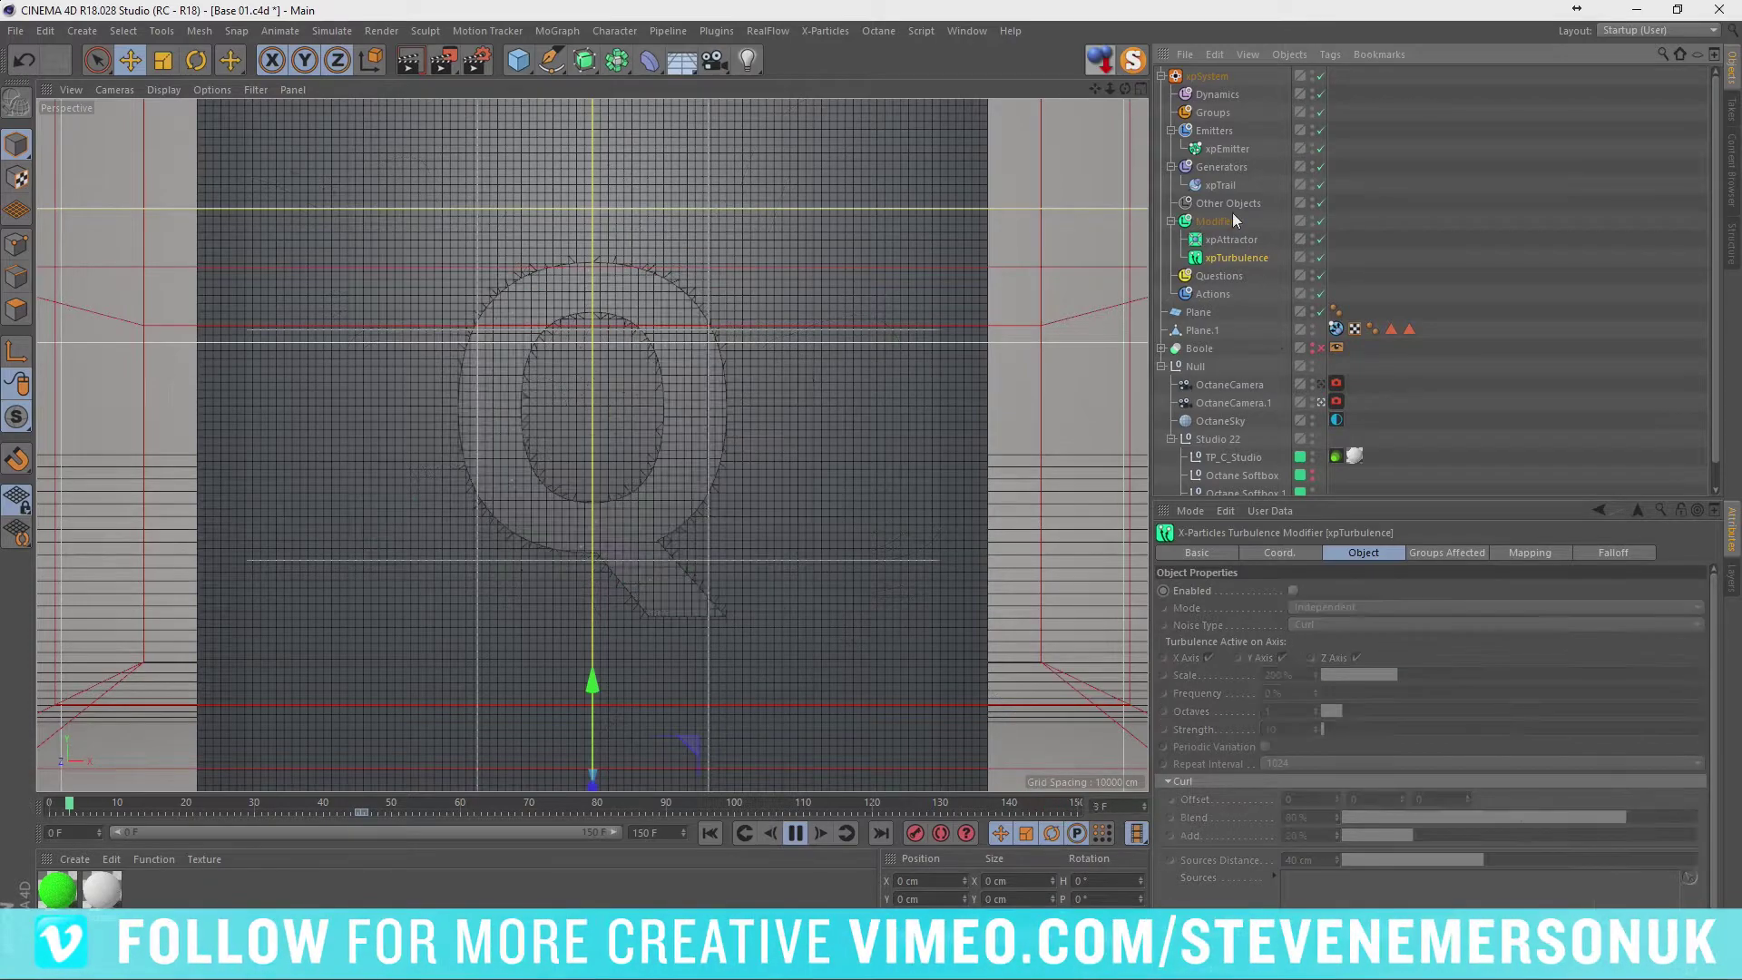
pyautogui.click(1223, 149)
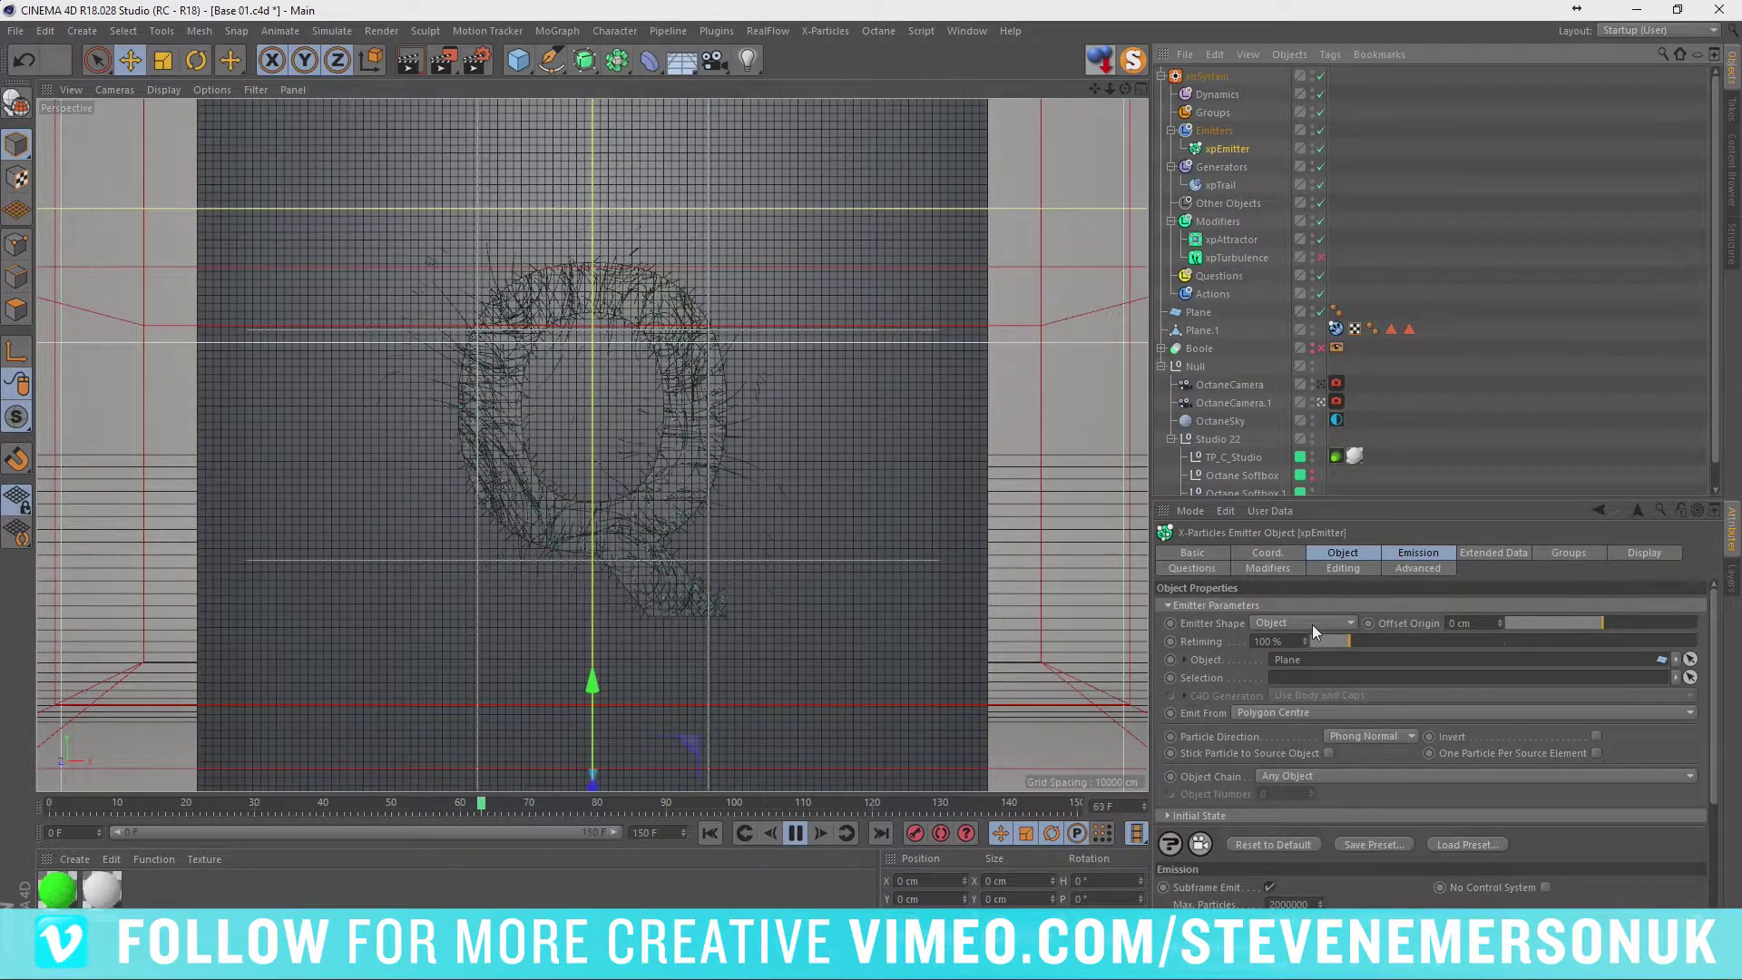
# Try an xpEmitter Speed of 300 cm, then settle on 200 cm.
pyautogui.click(1418, 552)
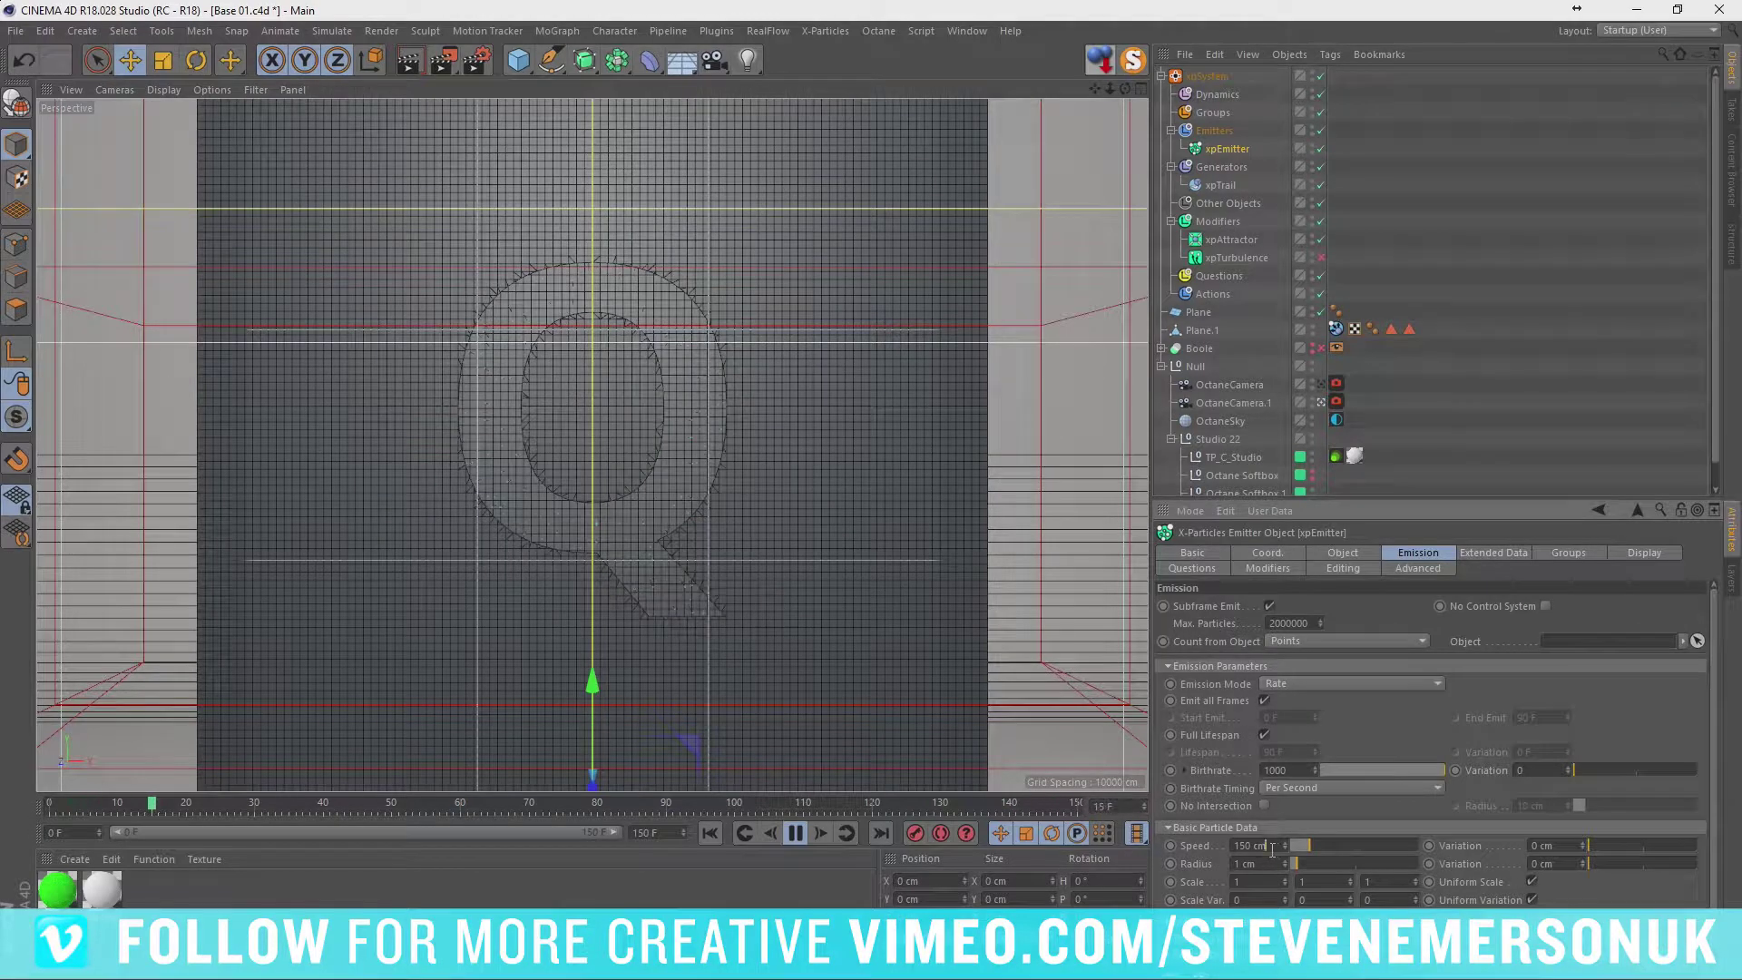
pyautogui.write('300')
pyautogui.press('Return')
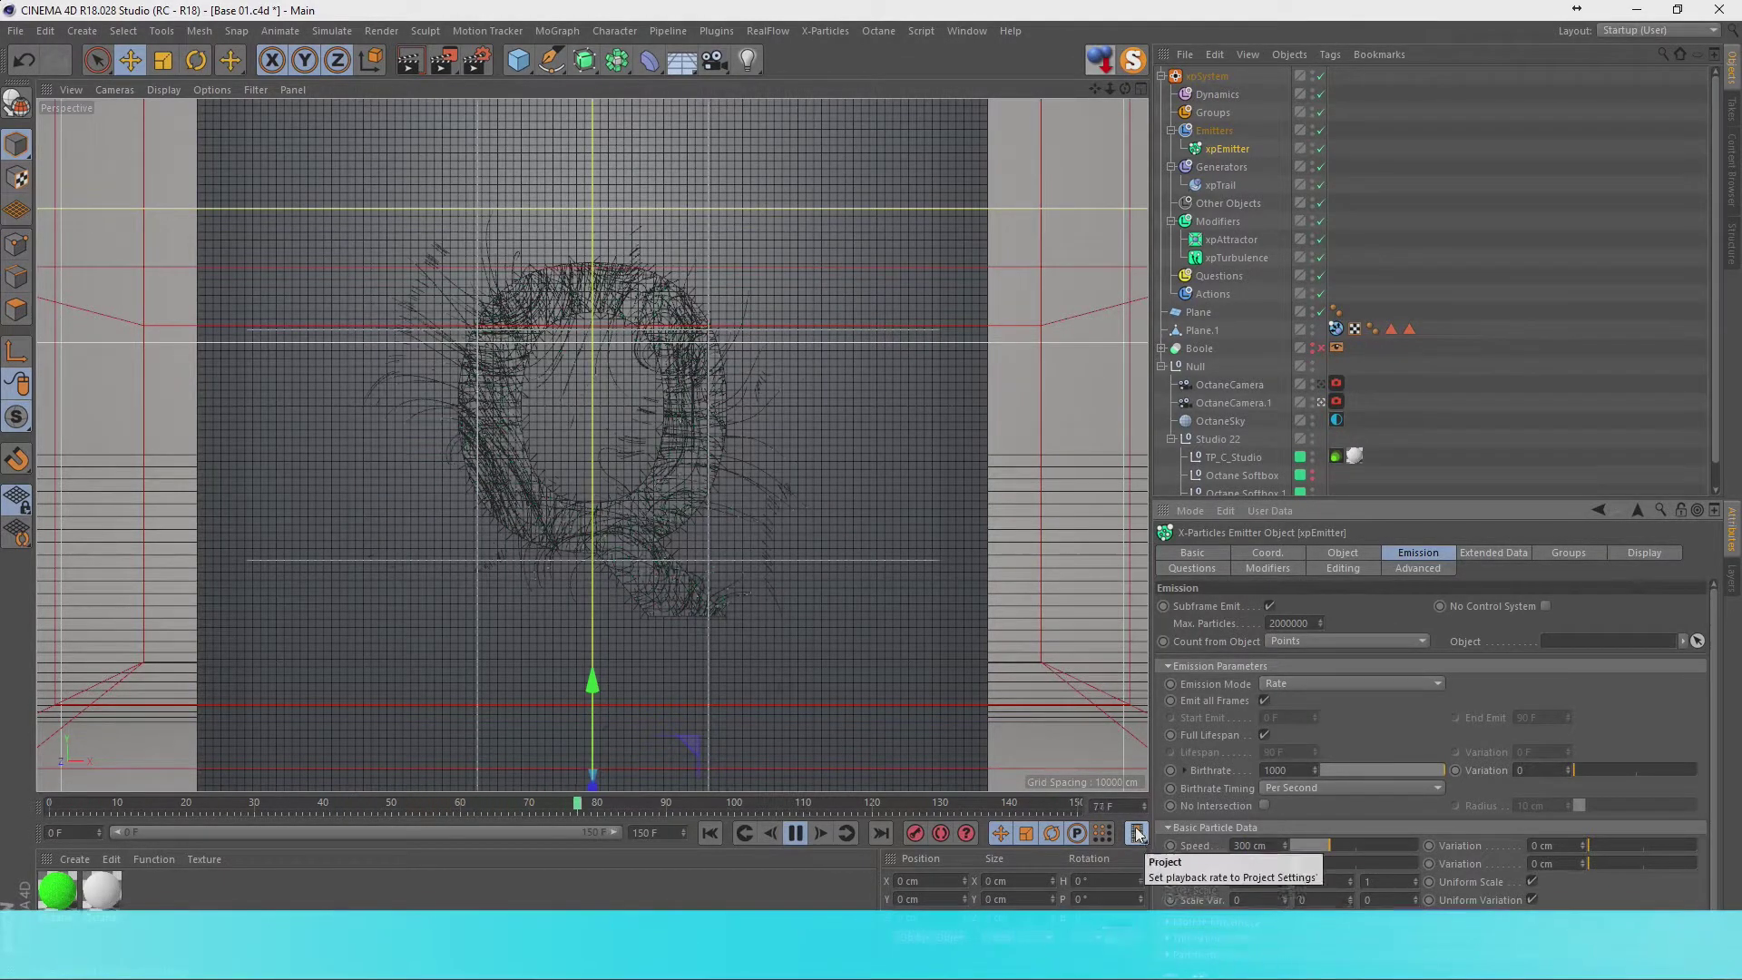
pyautogui.click(714, 834)
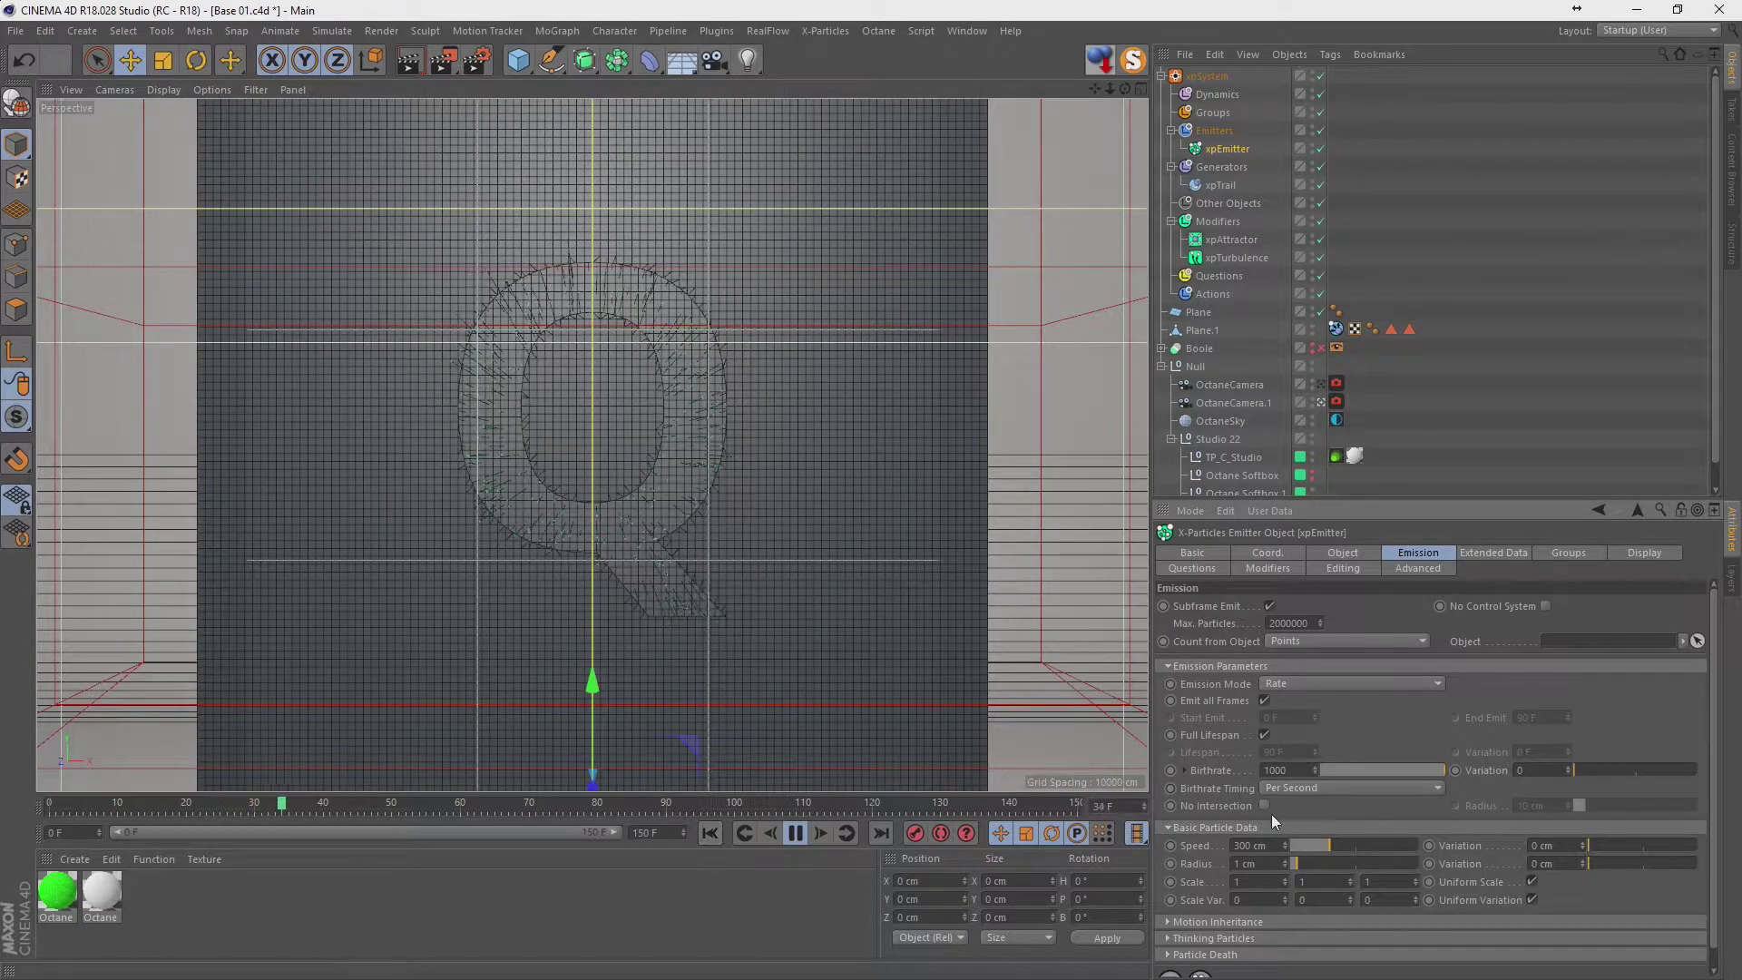
pyautogui.doubleClick(1251, 845)
pyautogui.write('200')
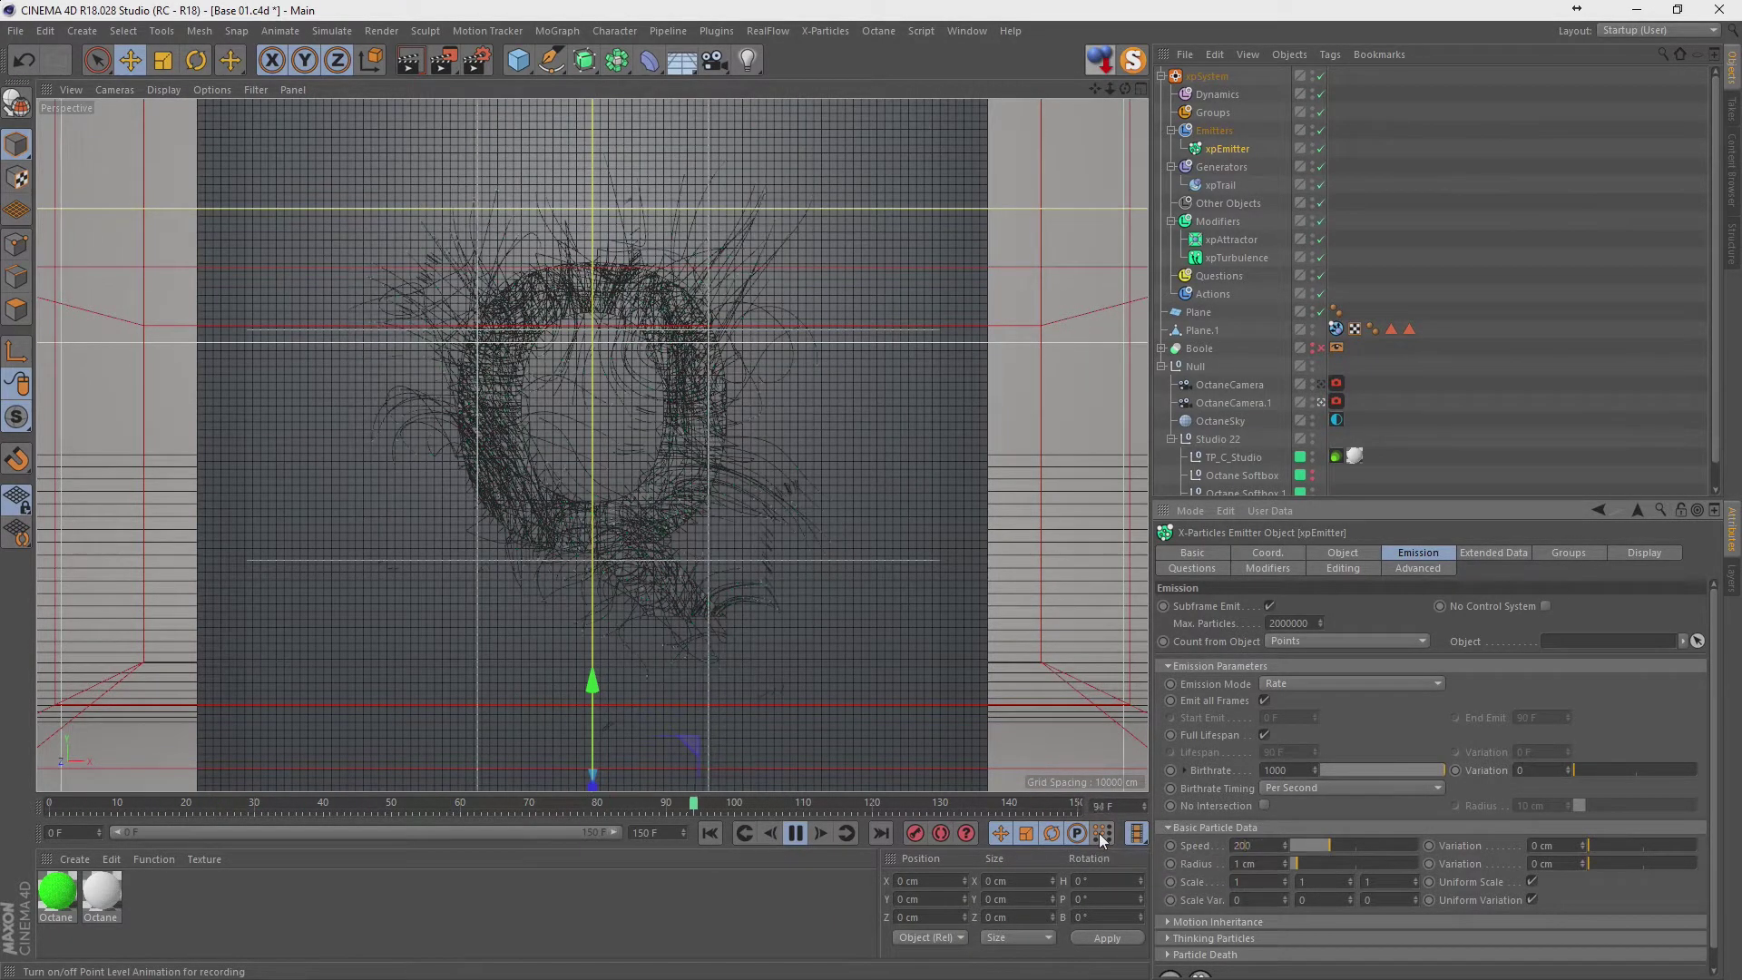
pyautogui.press('Return')
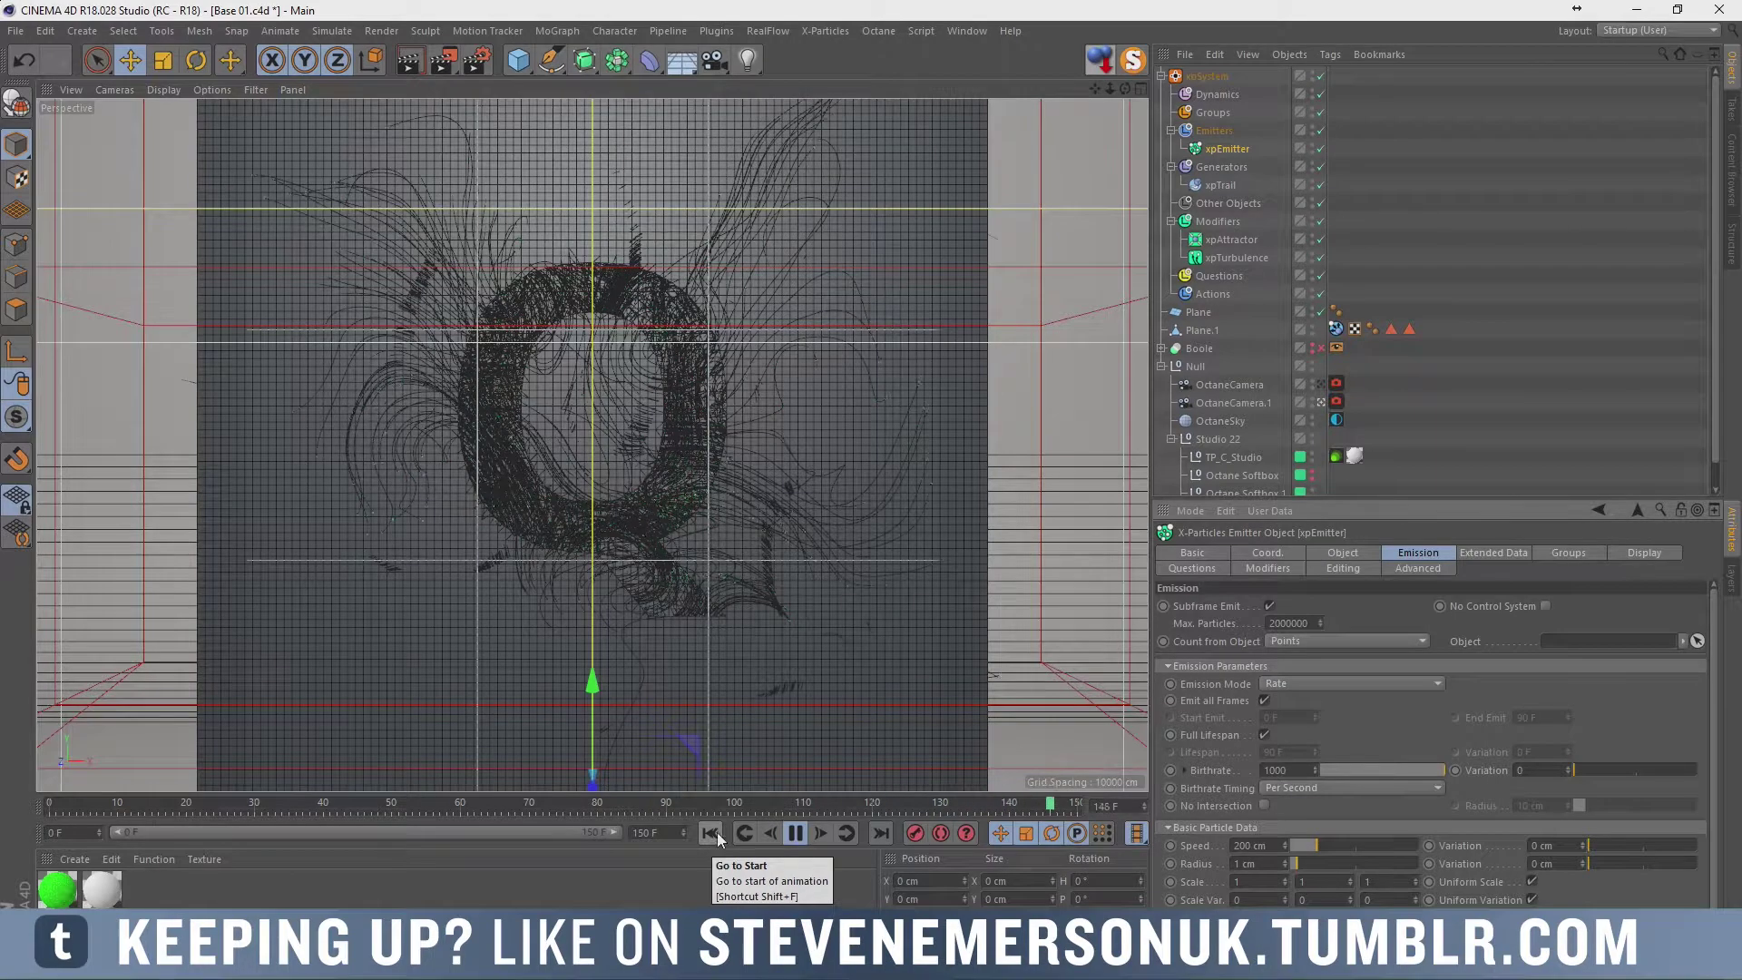
# Disable xpTurbulence and set the xpEmitter Birthrate to 2000.
pyautogui.click(795, 833)
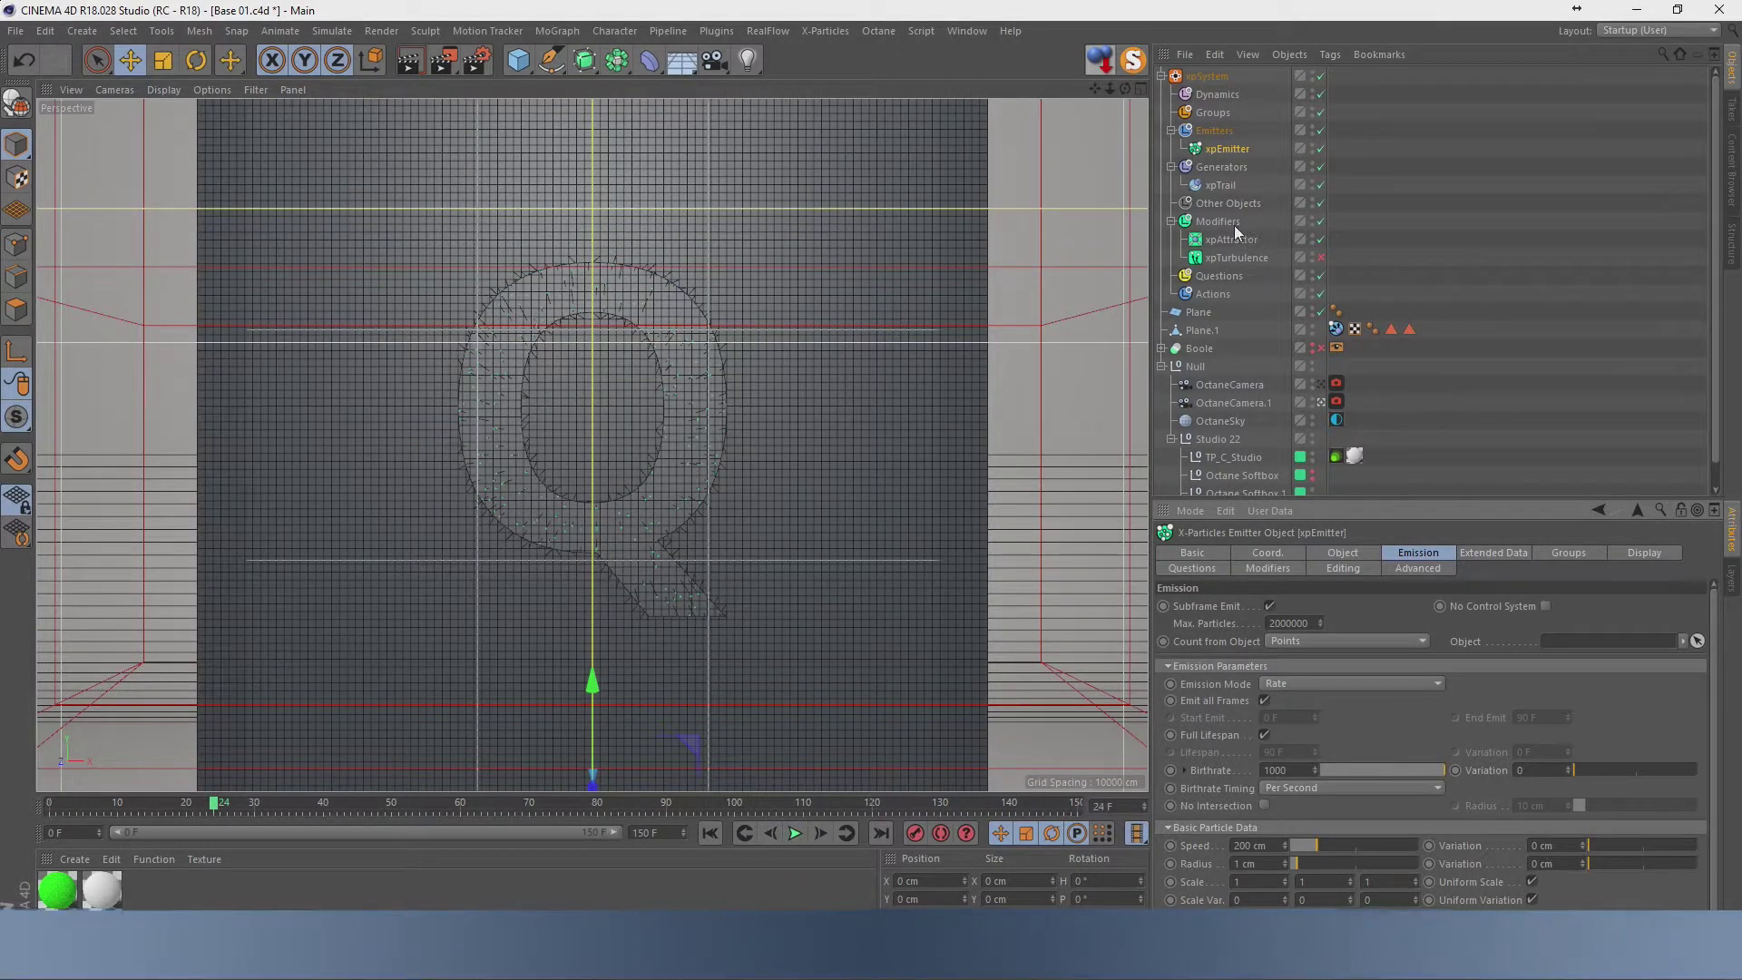
pyautogui.click(1320, 257)
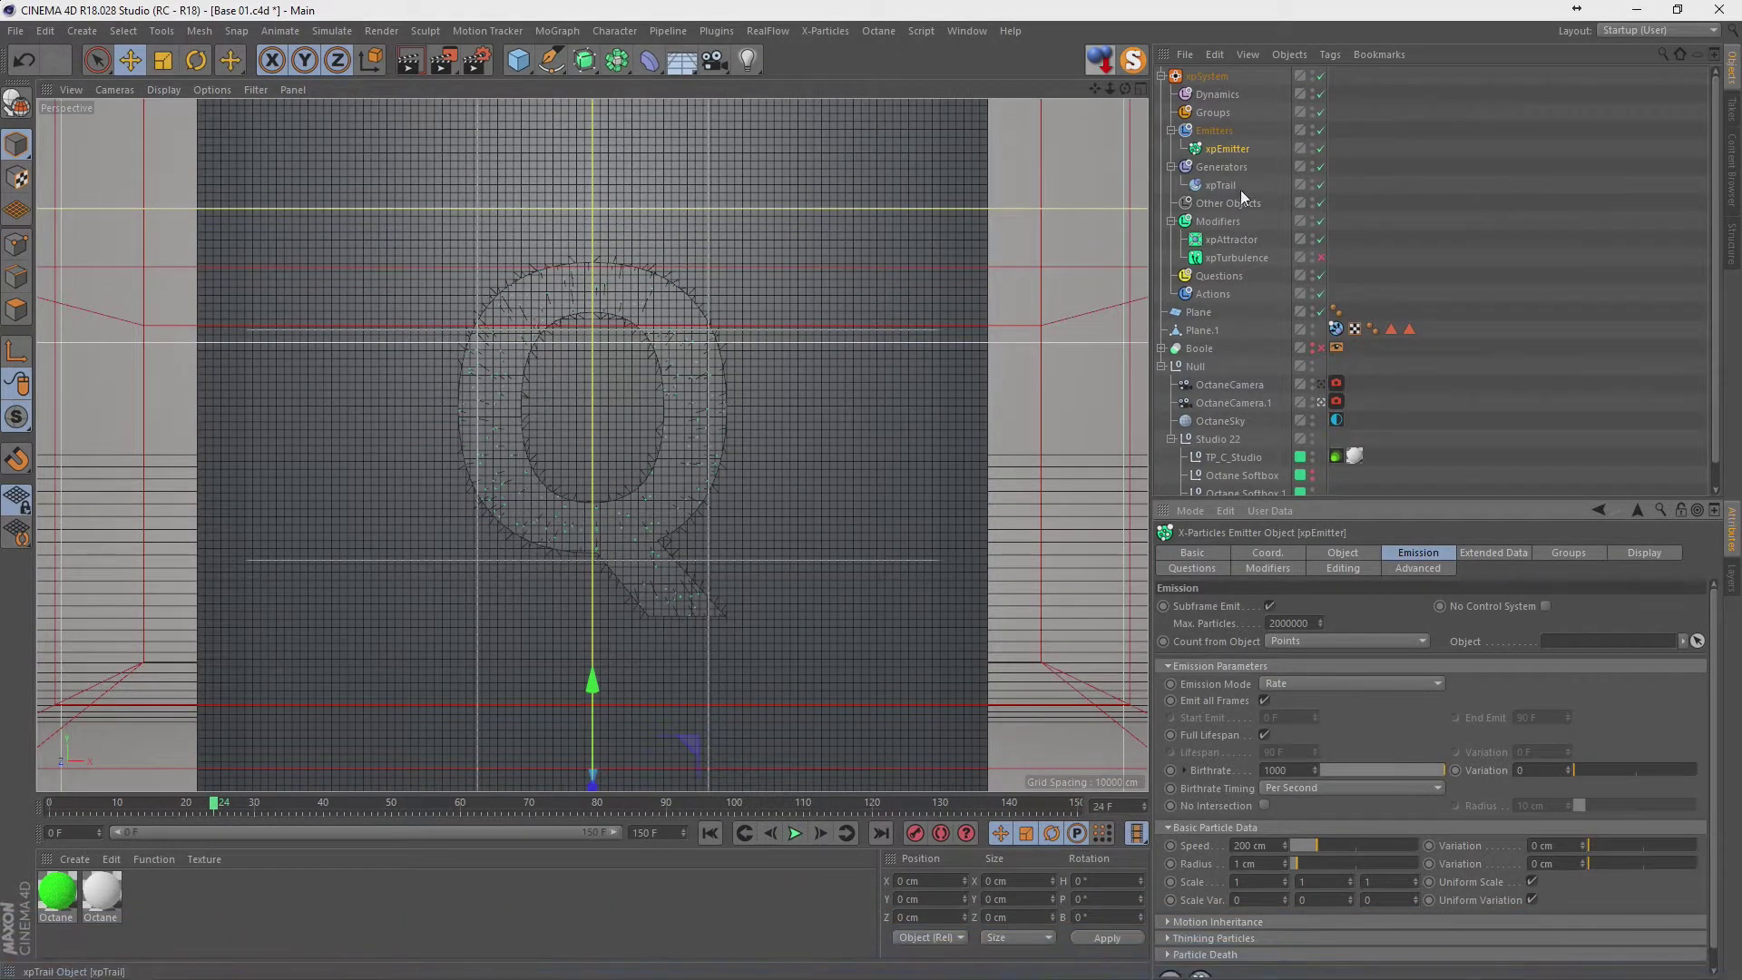
pyautogui.doubleClick(1290, 767)
pyautogui.write('200')
pyautogui.write('0')
pyautogui.press('Return')
# Replay the simulation to frame 147 and switch to the OctaneRender (User) layout.
pyautogui.hotkey('shift', 'f')
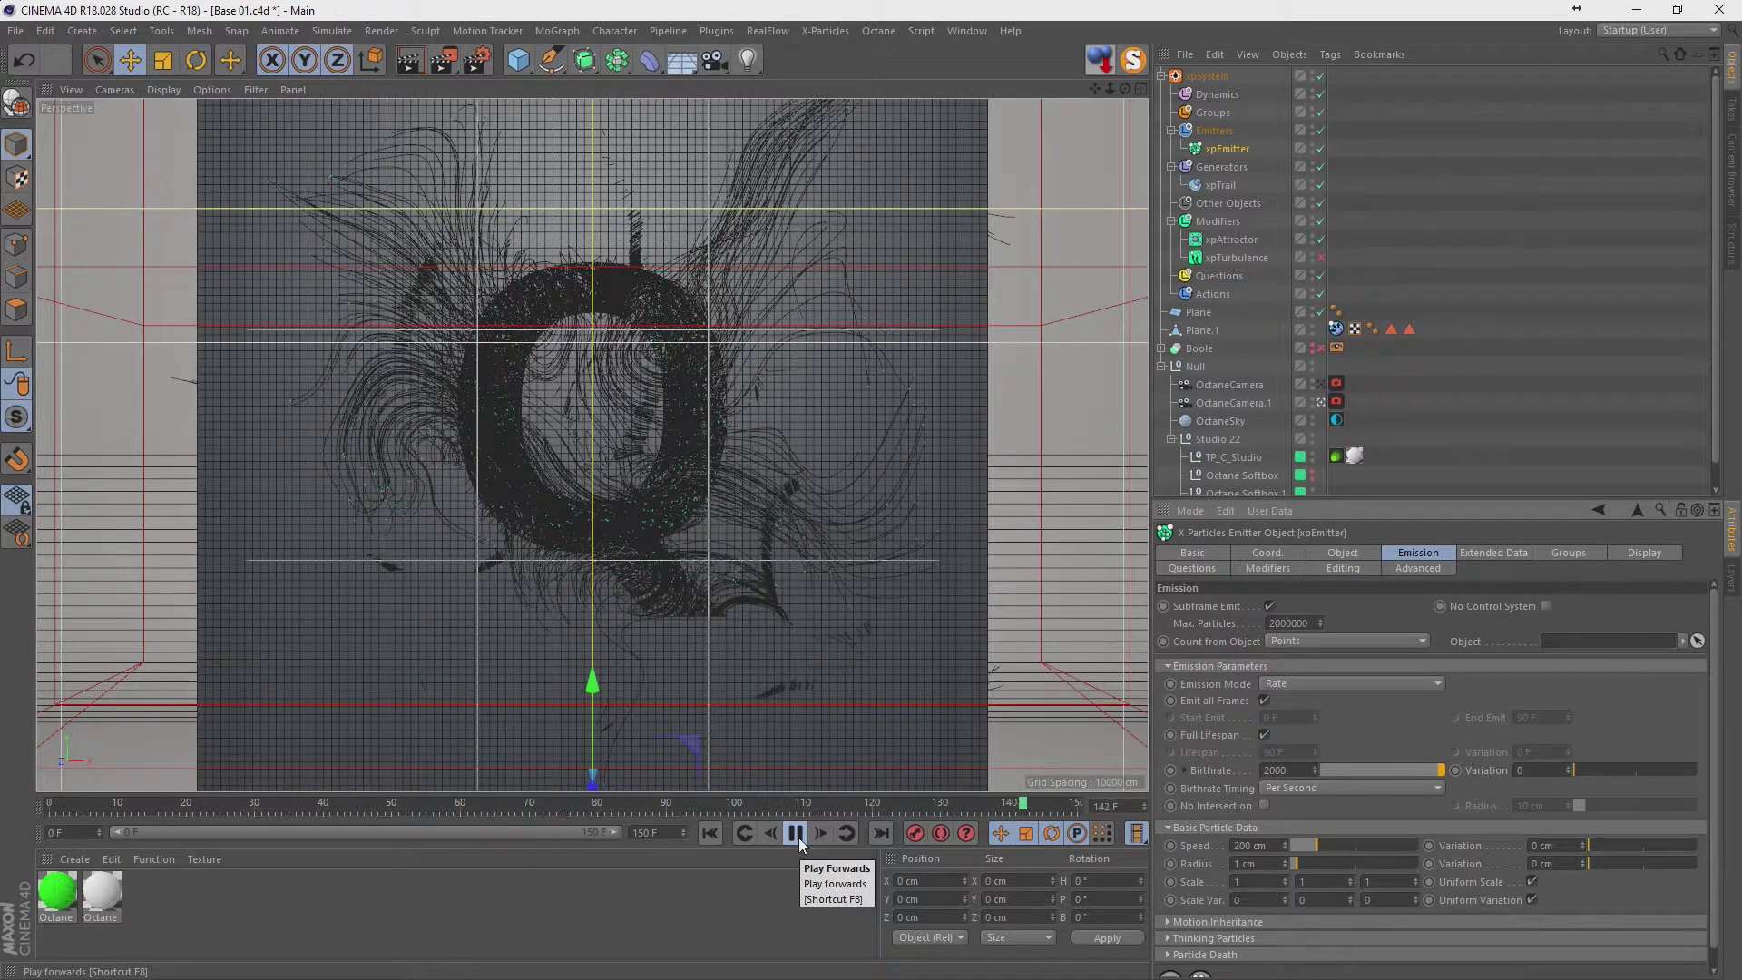
pyautogui.click(798, 837)
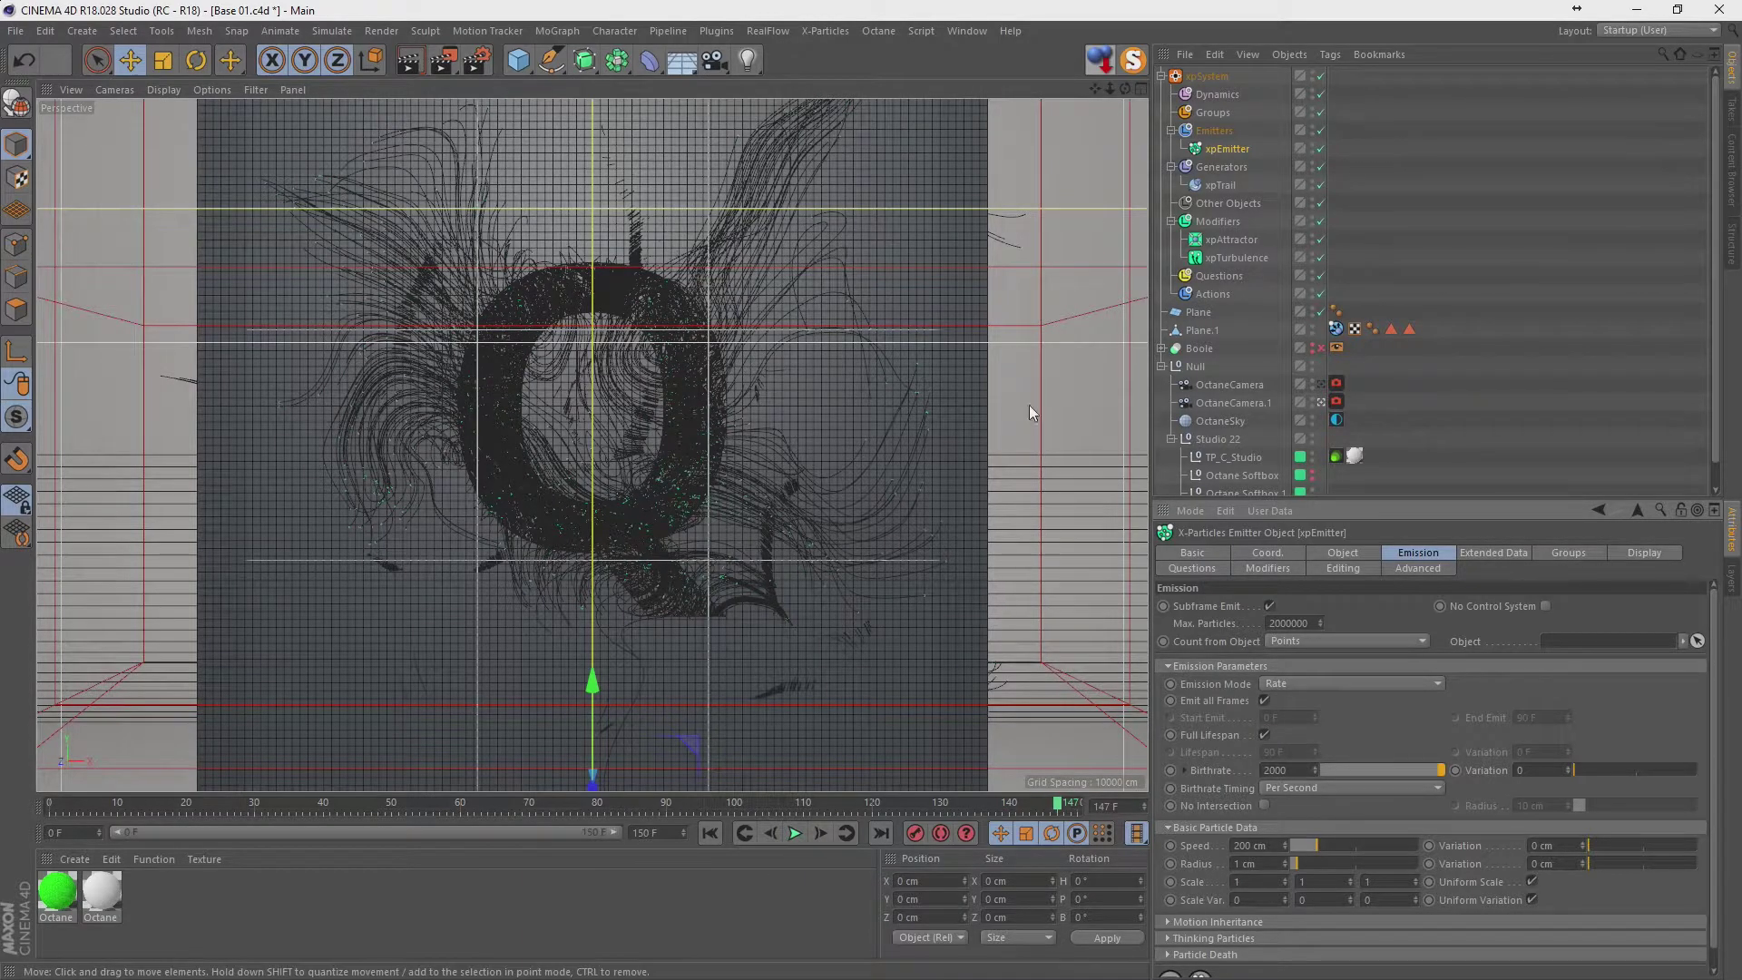
pyautogui.click(1624, 28)
pyautogui.click(1629, 126)
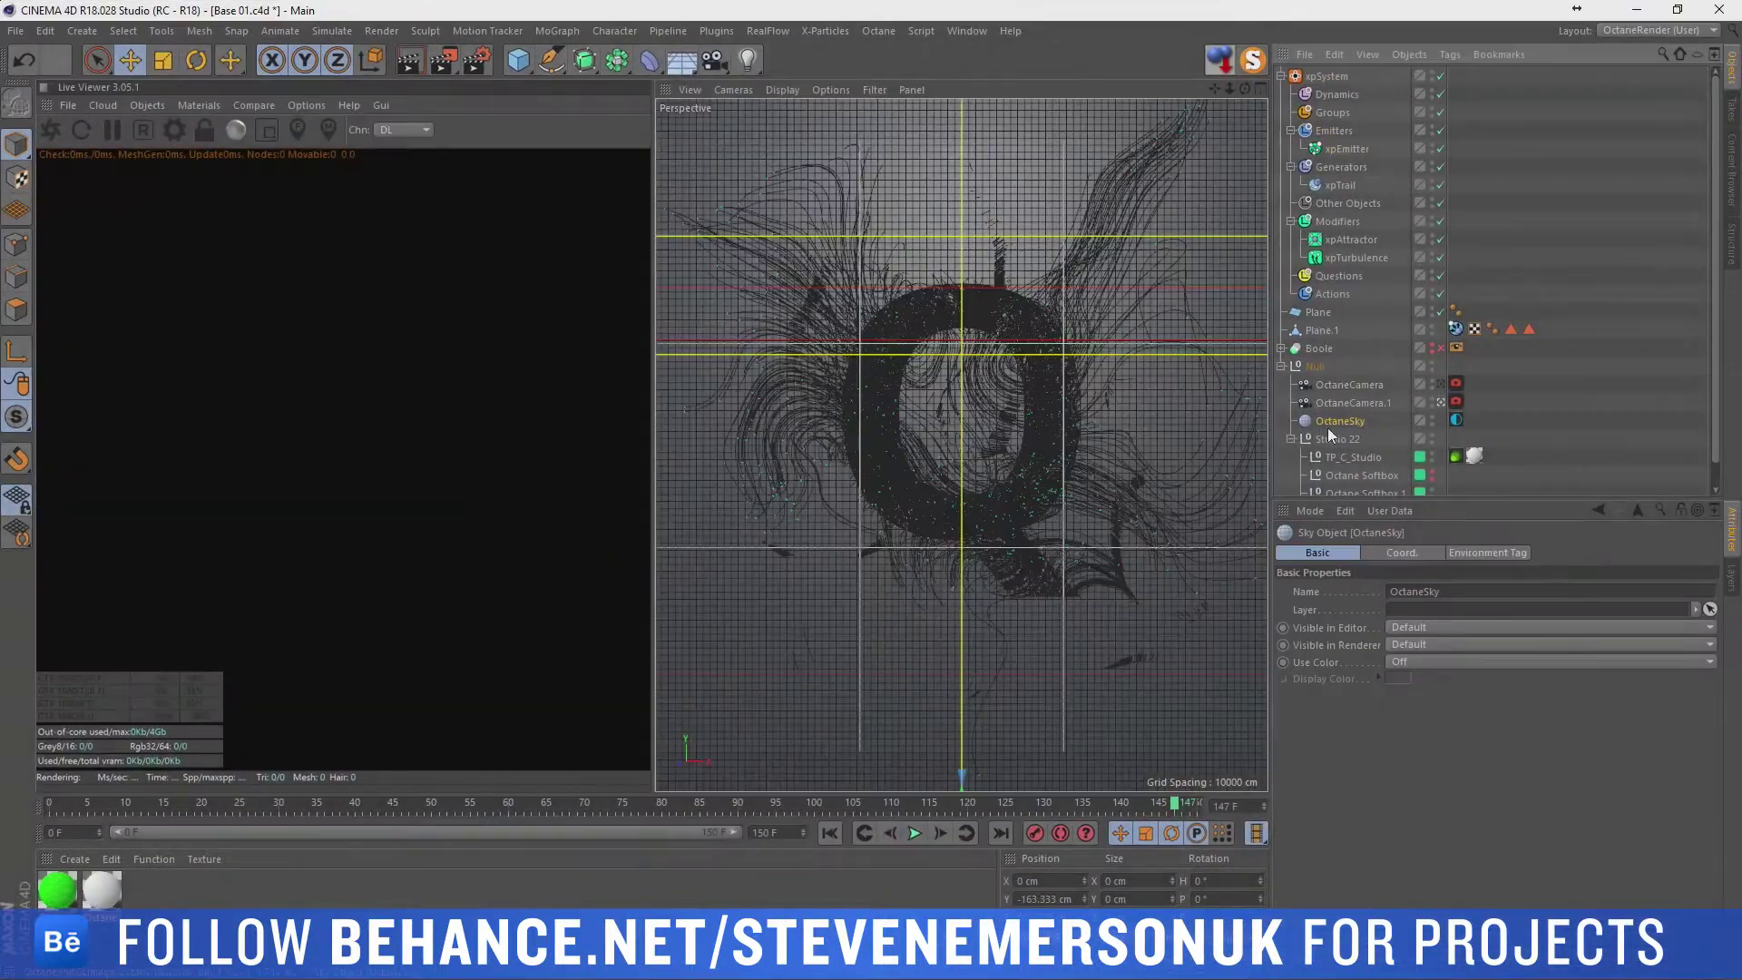
# Assign an ImageTexture with gamma 1 to the OctaneSky environment texture.
pyautogui.click(1456, 424)
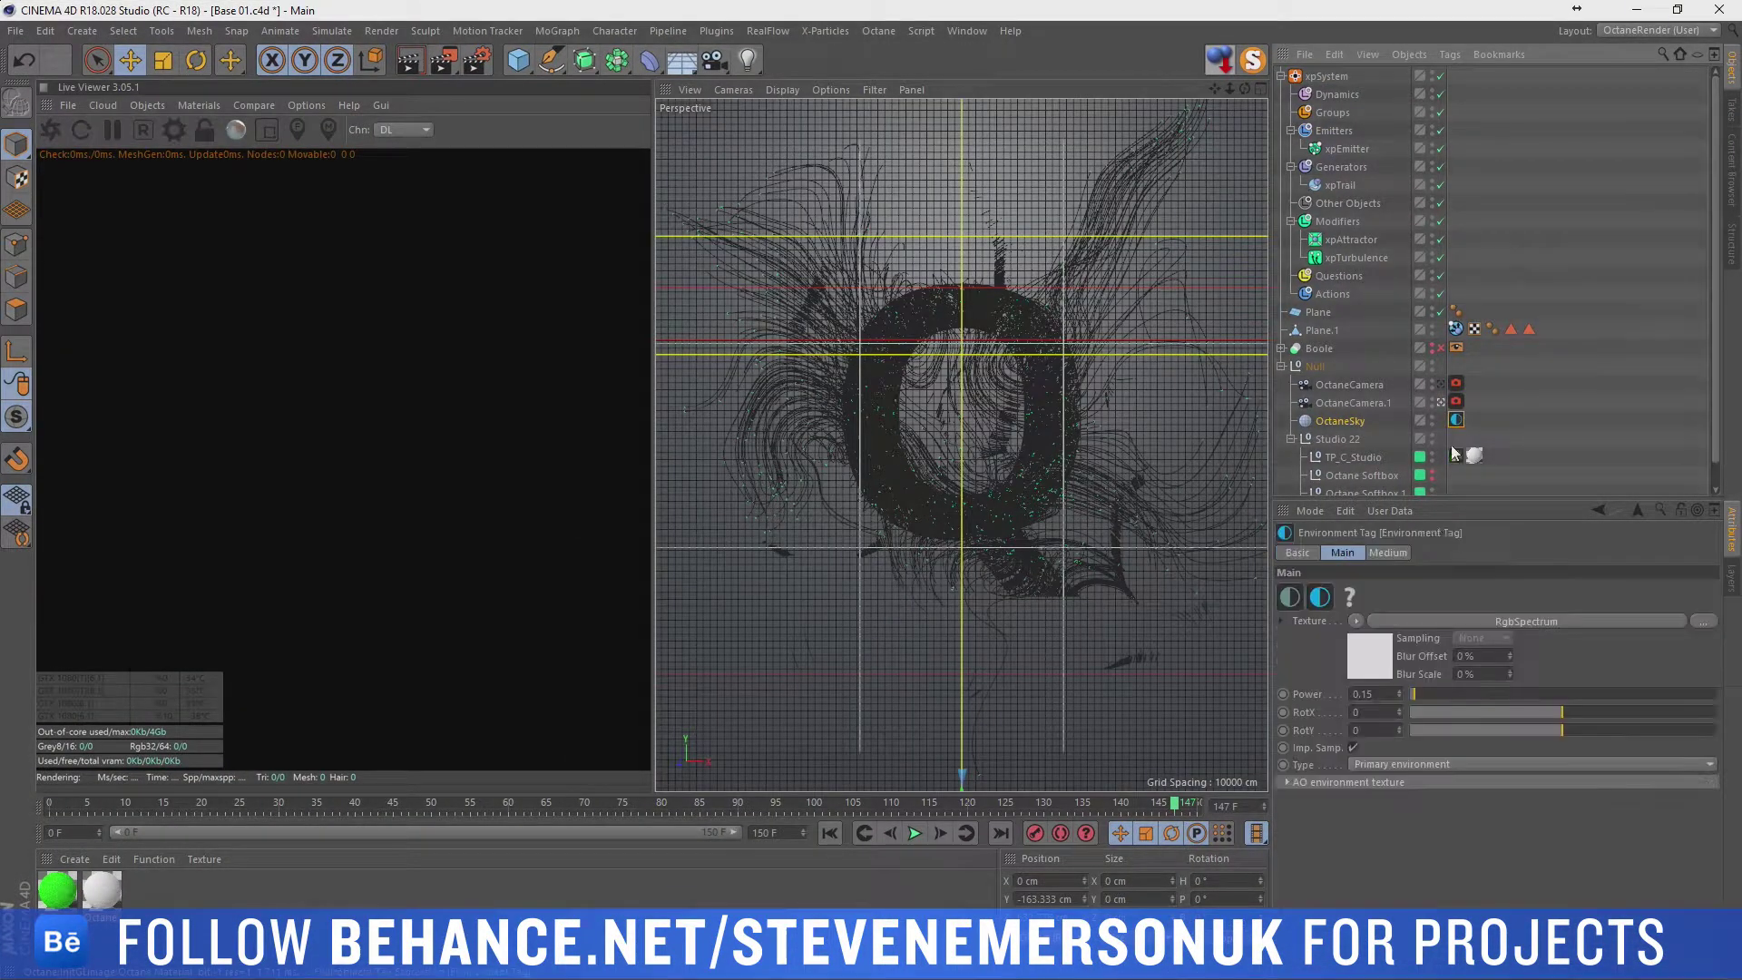
pyautogui.click(1355, 622)
pyautogui.moveTo(1381, 459)
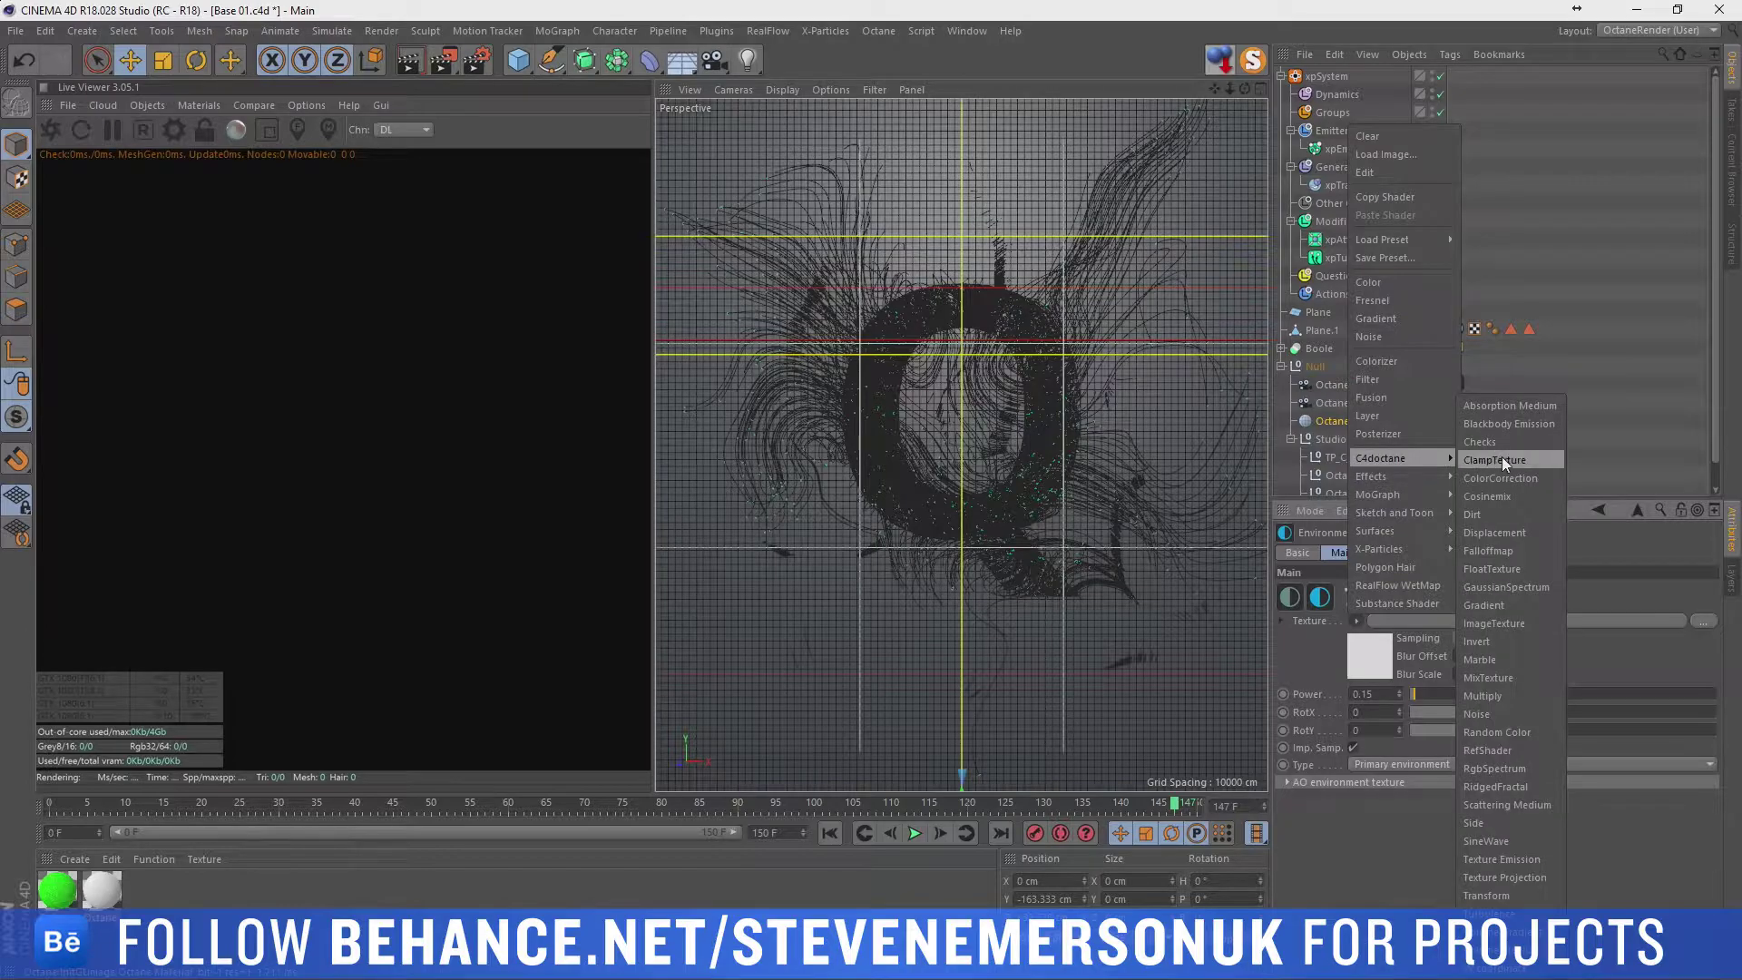
pyautogui.click(1513, 622)
pyautogui.click(1363, 658)
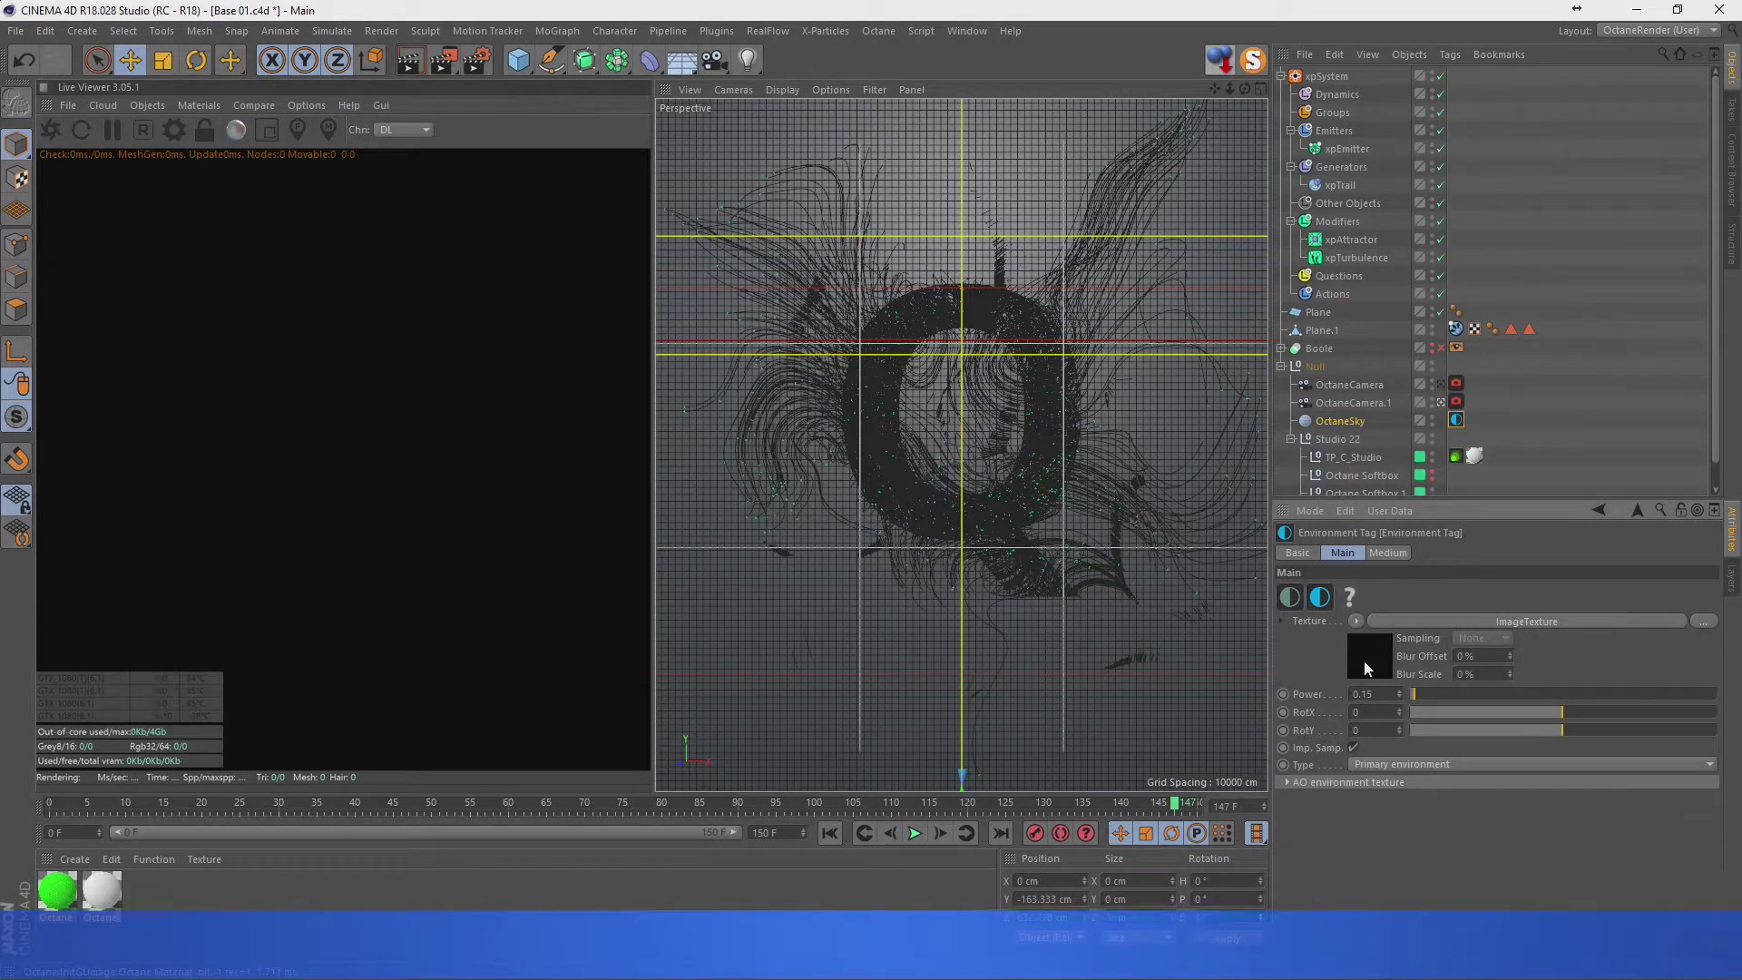
pyautogui.press('Return')
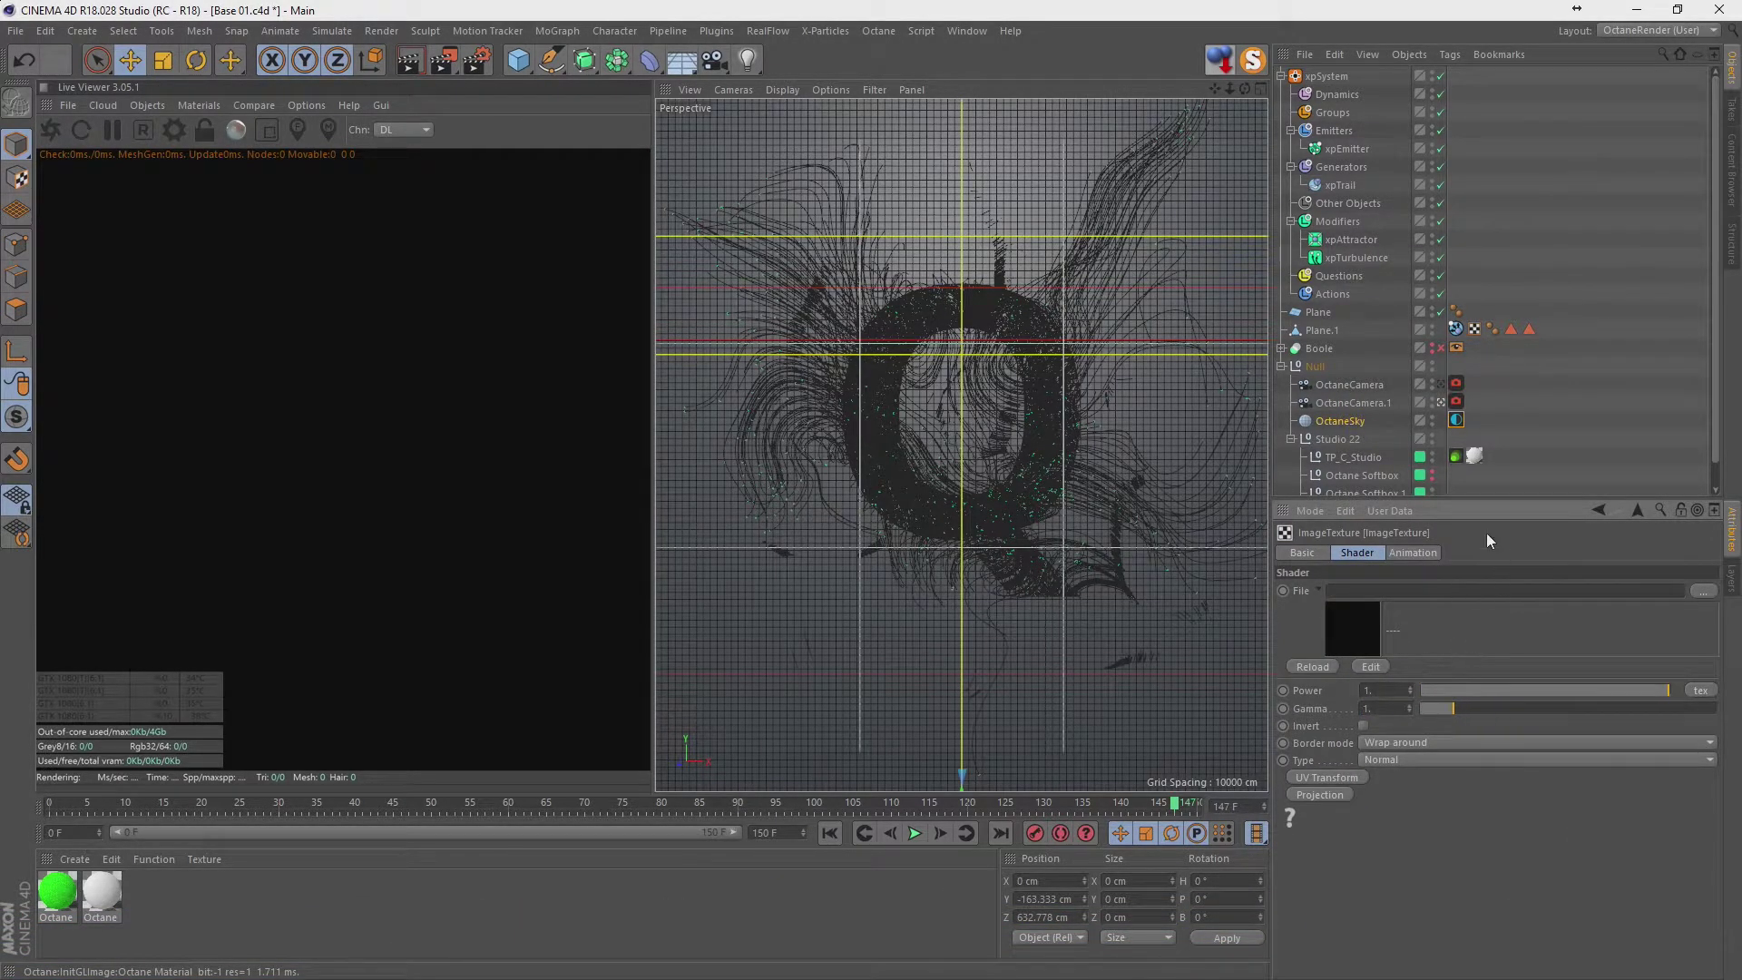
# Browse to Frozen_Waterfall_Ref.hdr and create a 09 folder inside 01.
pyautogui.click(1703, 590)
pyautogui.click(353, 171)
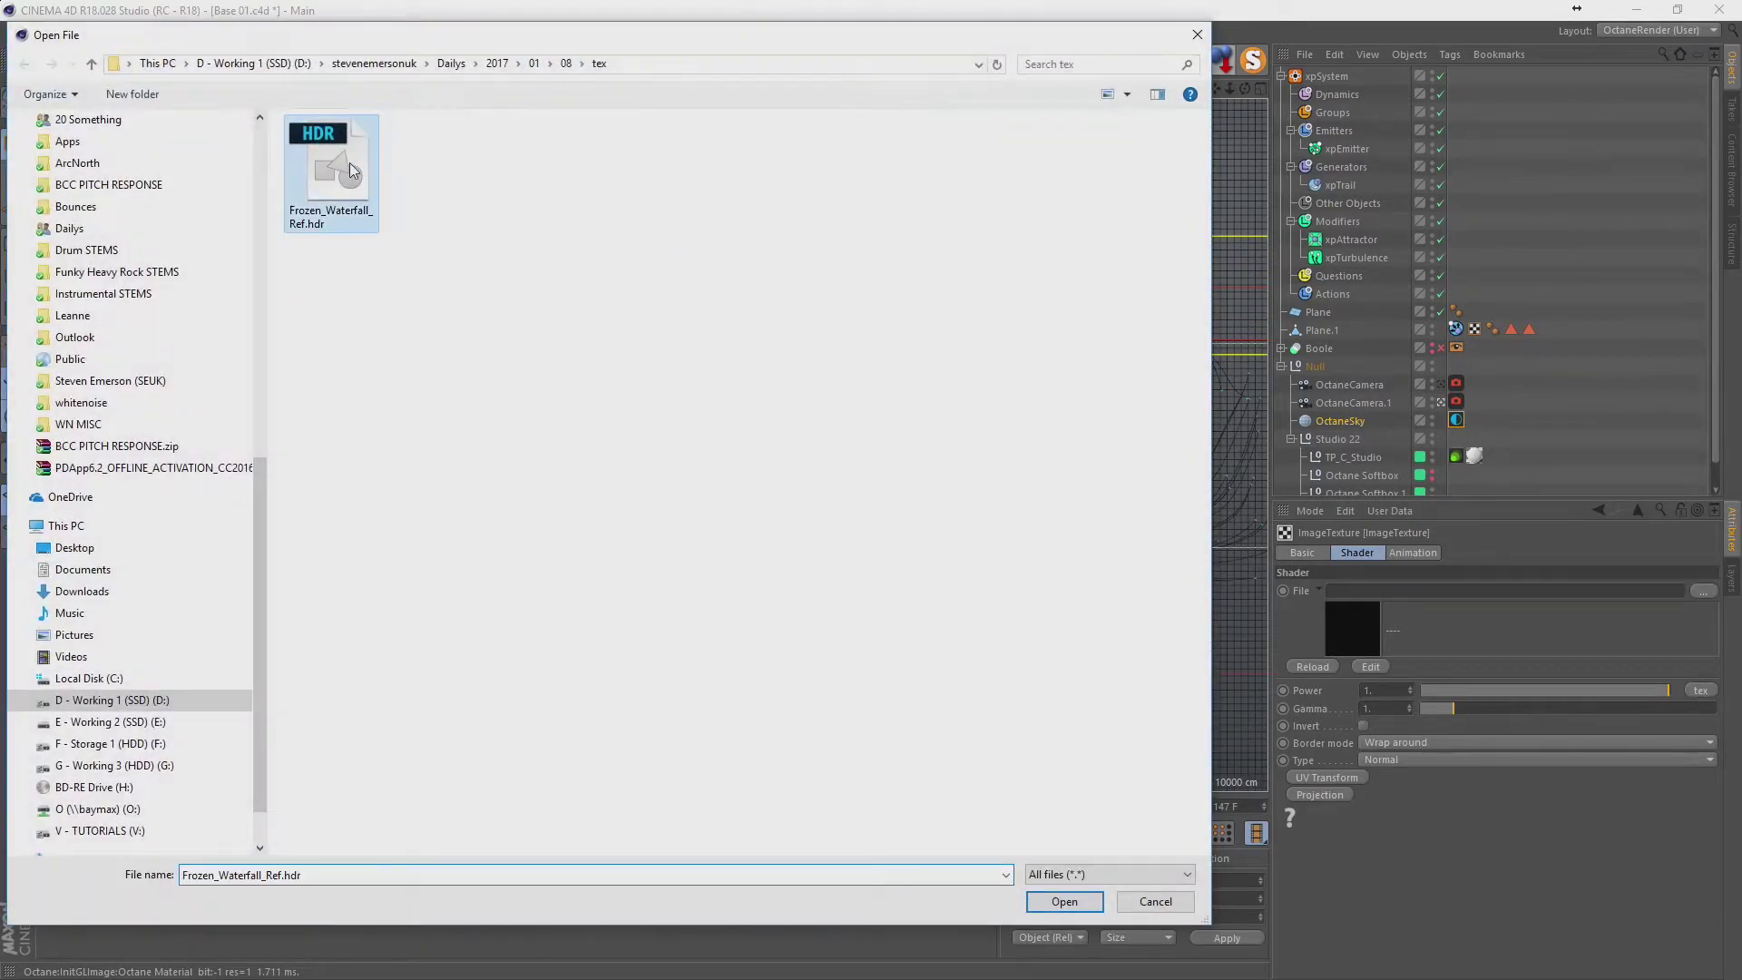
pyautogui.click(534, 63)
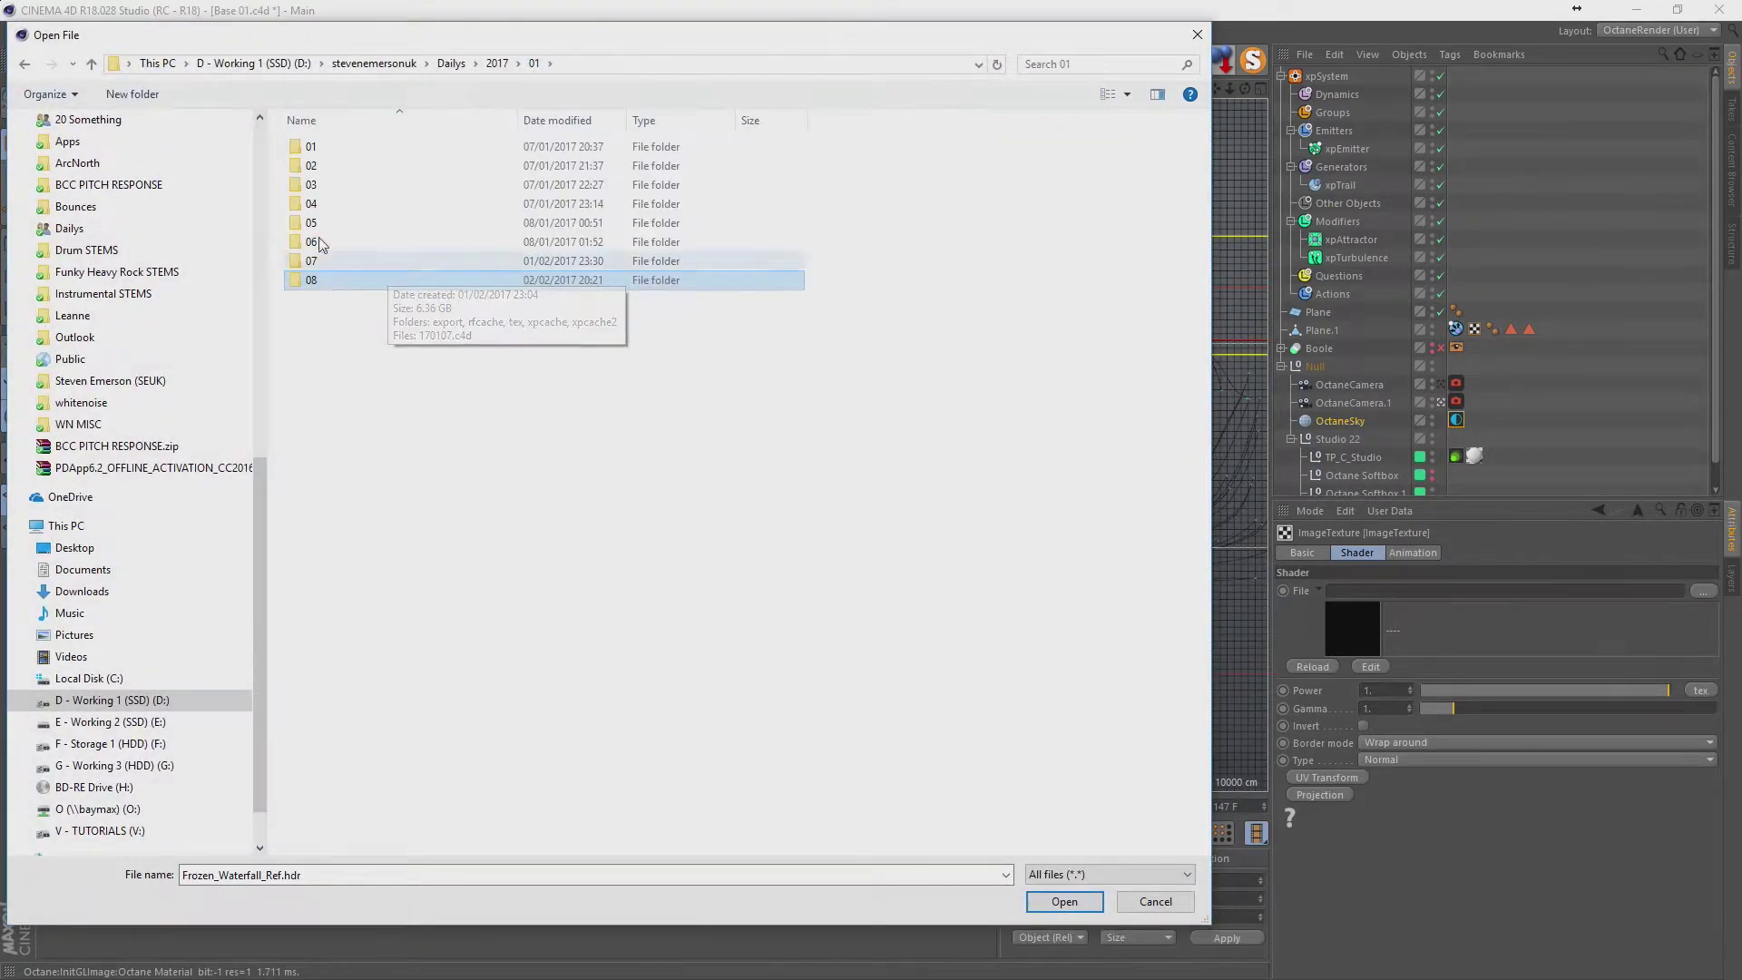
pyautogui.click(132, 94)
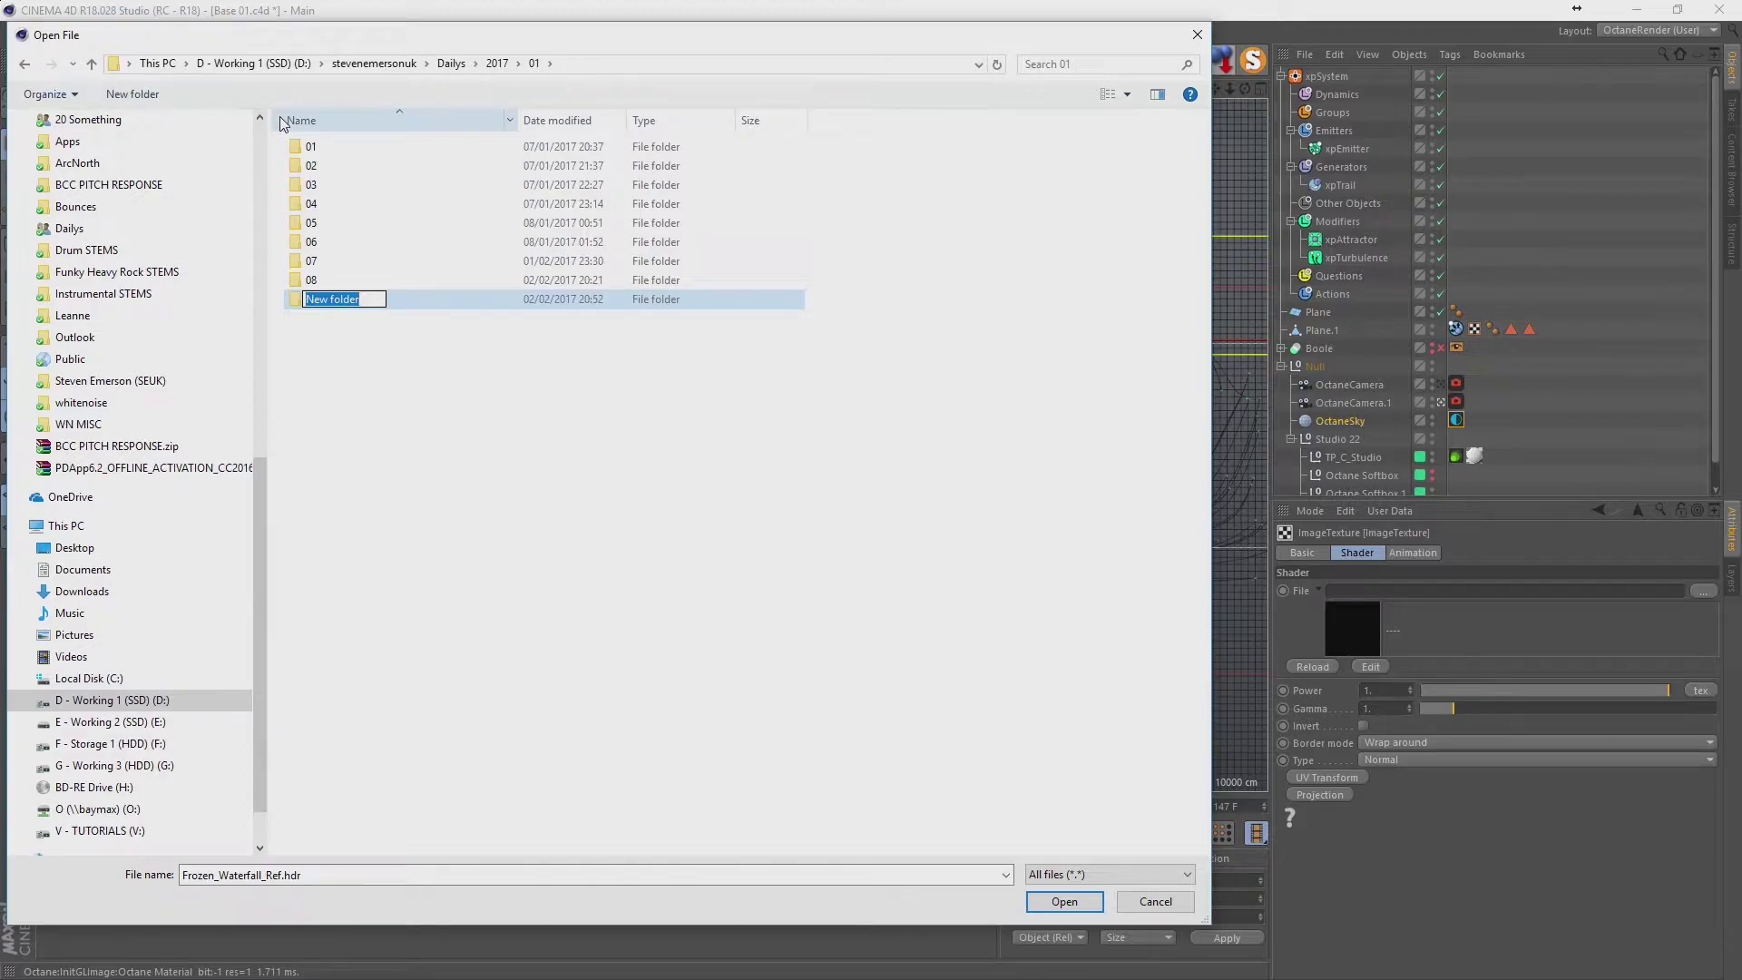
pyautogui.write('09')
pyautogui.press('Return')
pyautogui.press('Return')
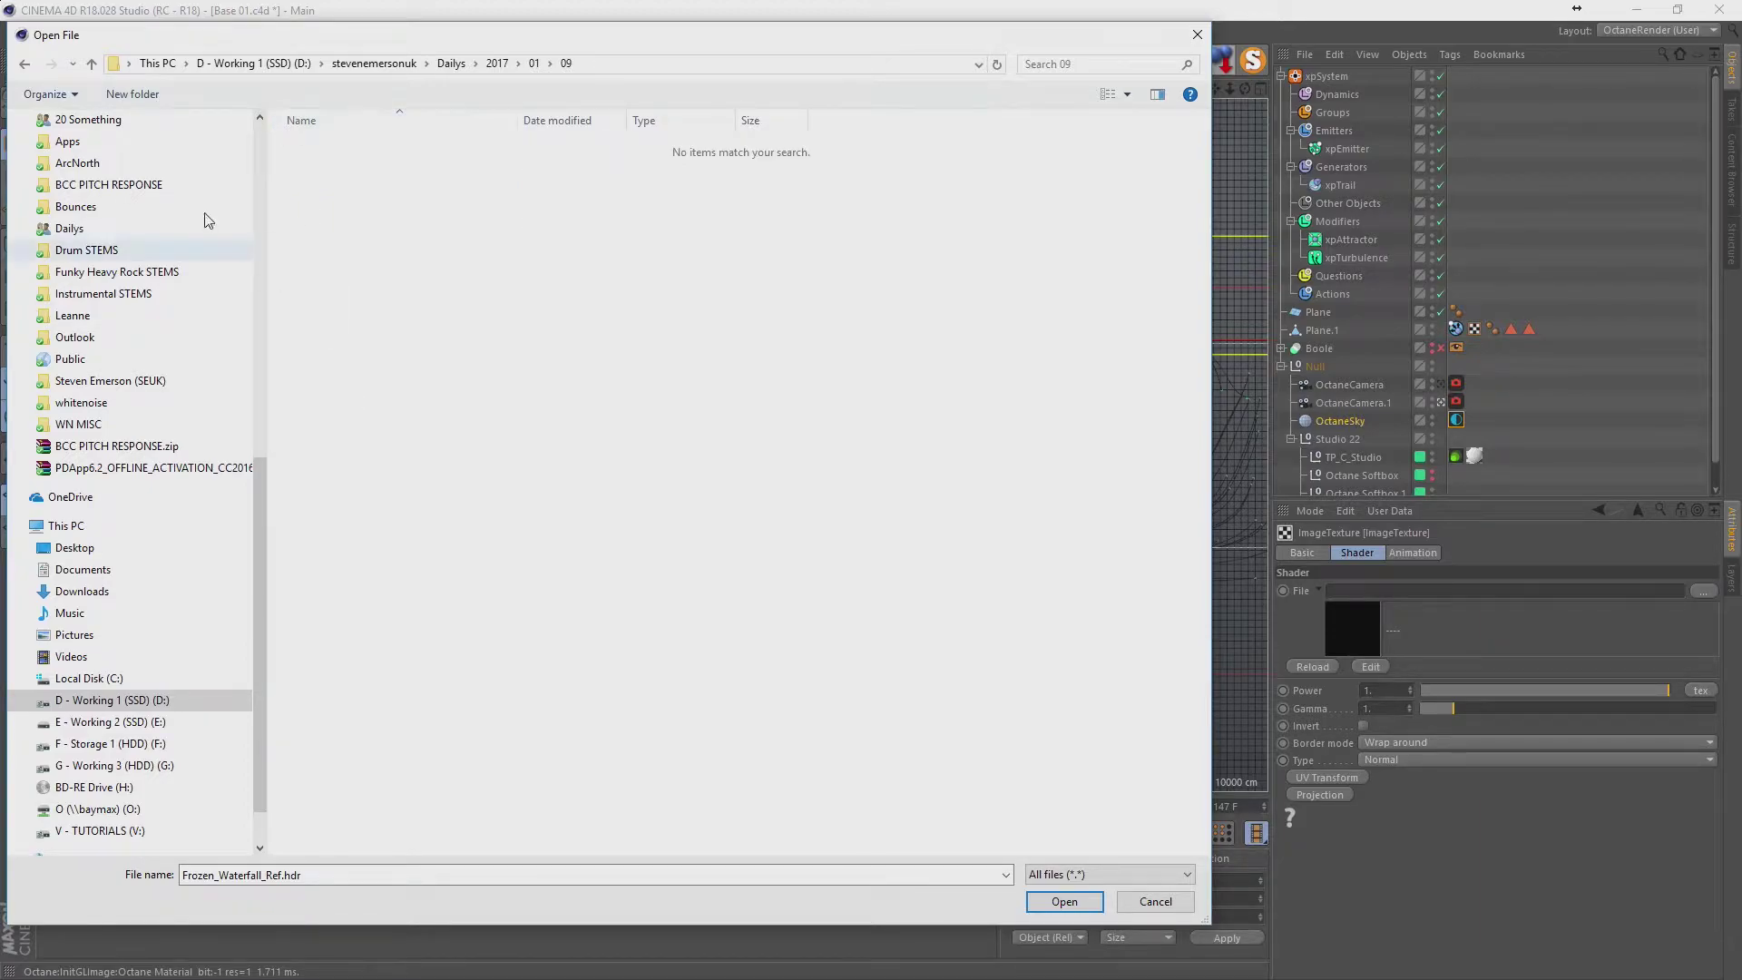
# Create a tex folder, load the HDR into it, and set environment Power to 1.
pyautogui.click(132, 95)
pyautogui.write('tex')
pyautogui.press('Return')
pyautogui.press('Return')
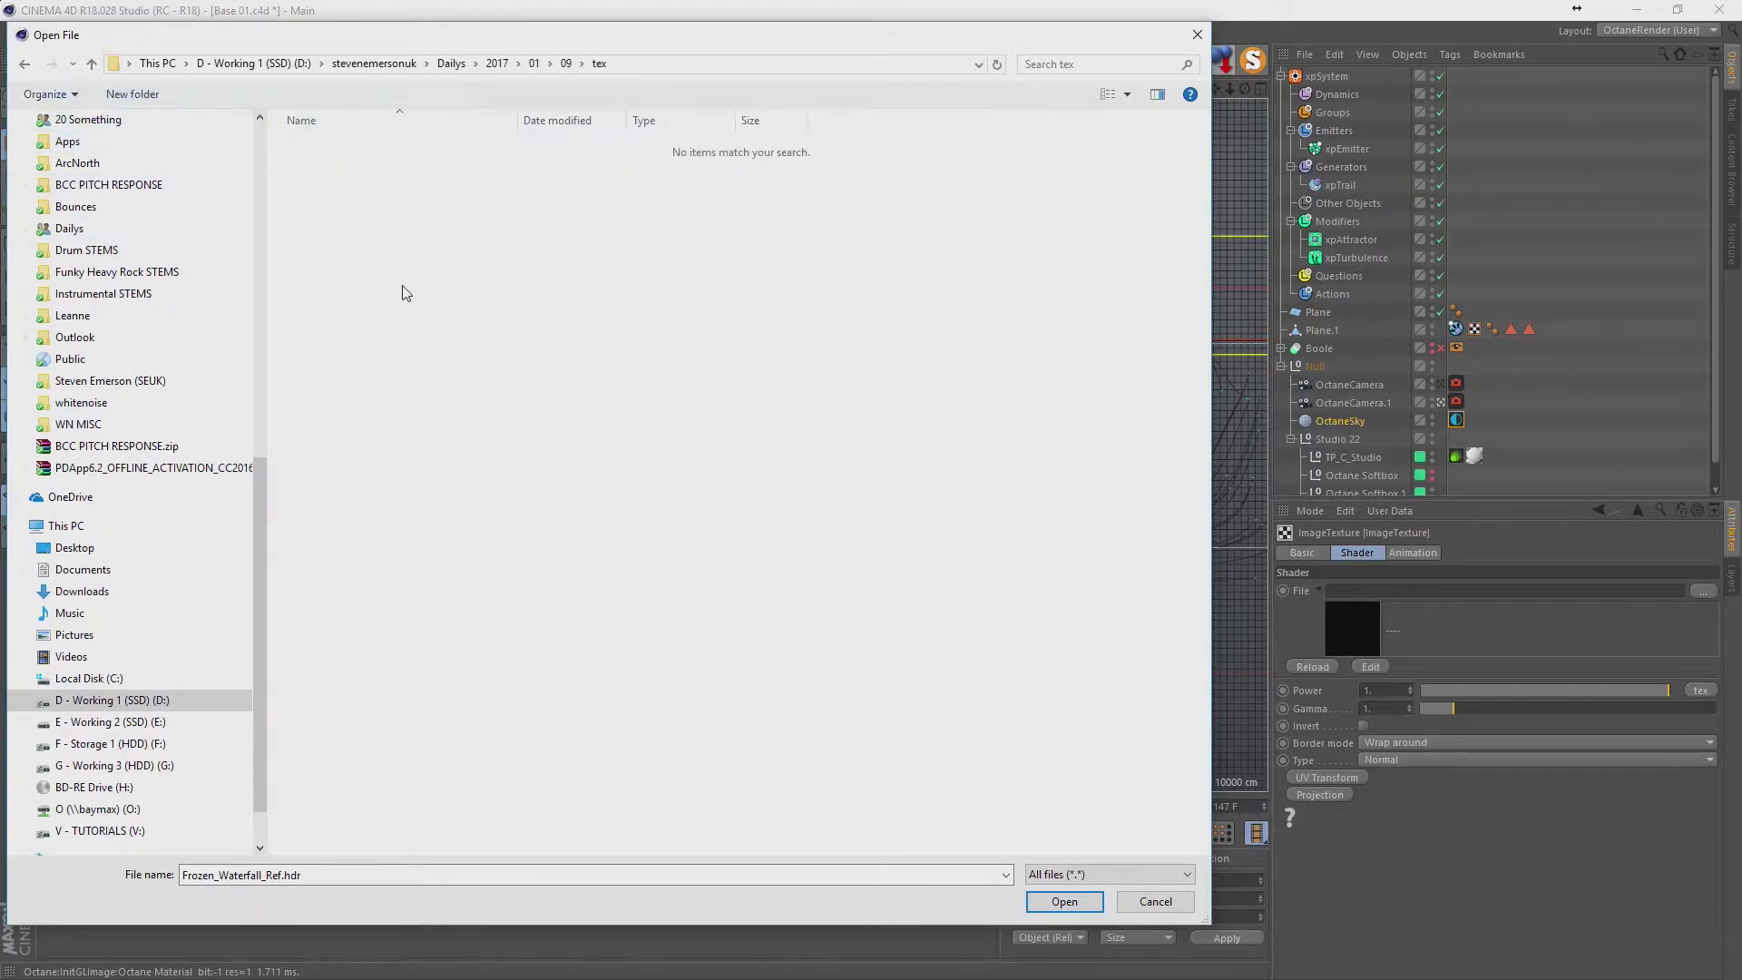
pyautogui.click(1028, 901)
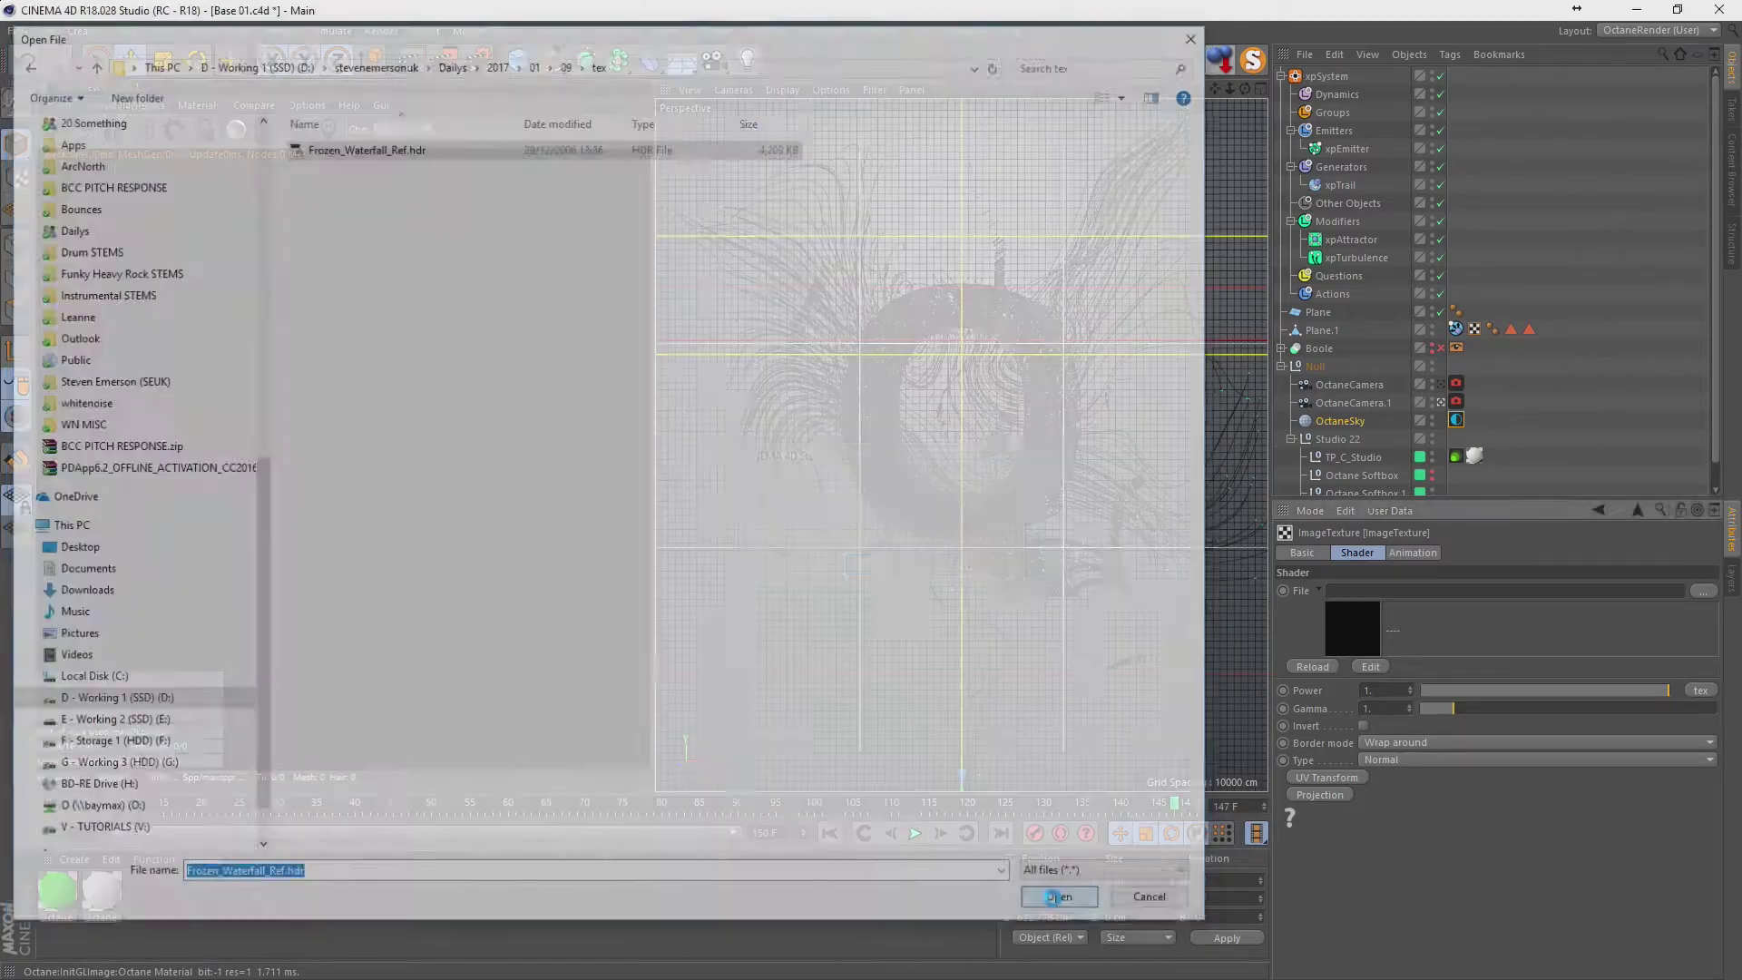
pyautogui.click(994, 566)
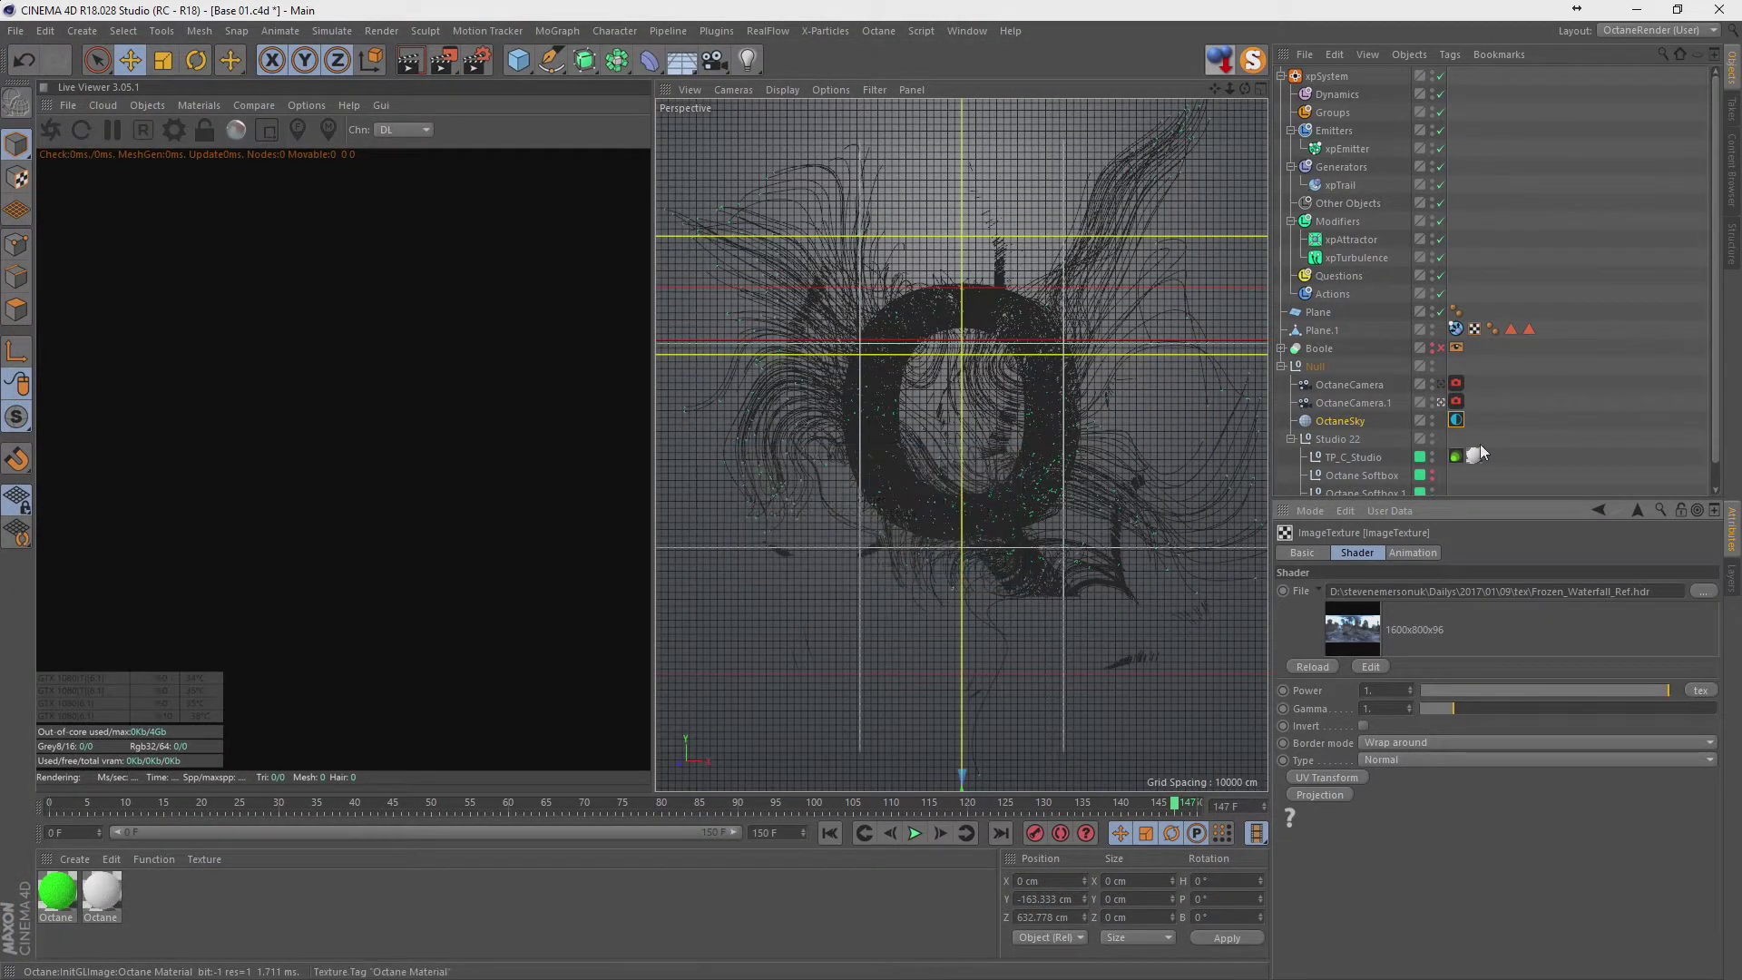
pyautogui.click(1456, 419)
pyautogui.click(1354, 694)
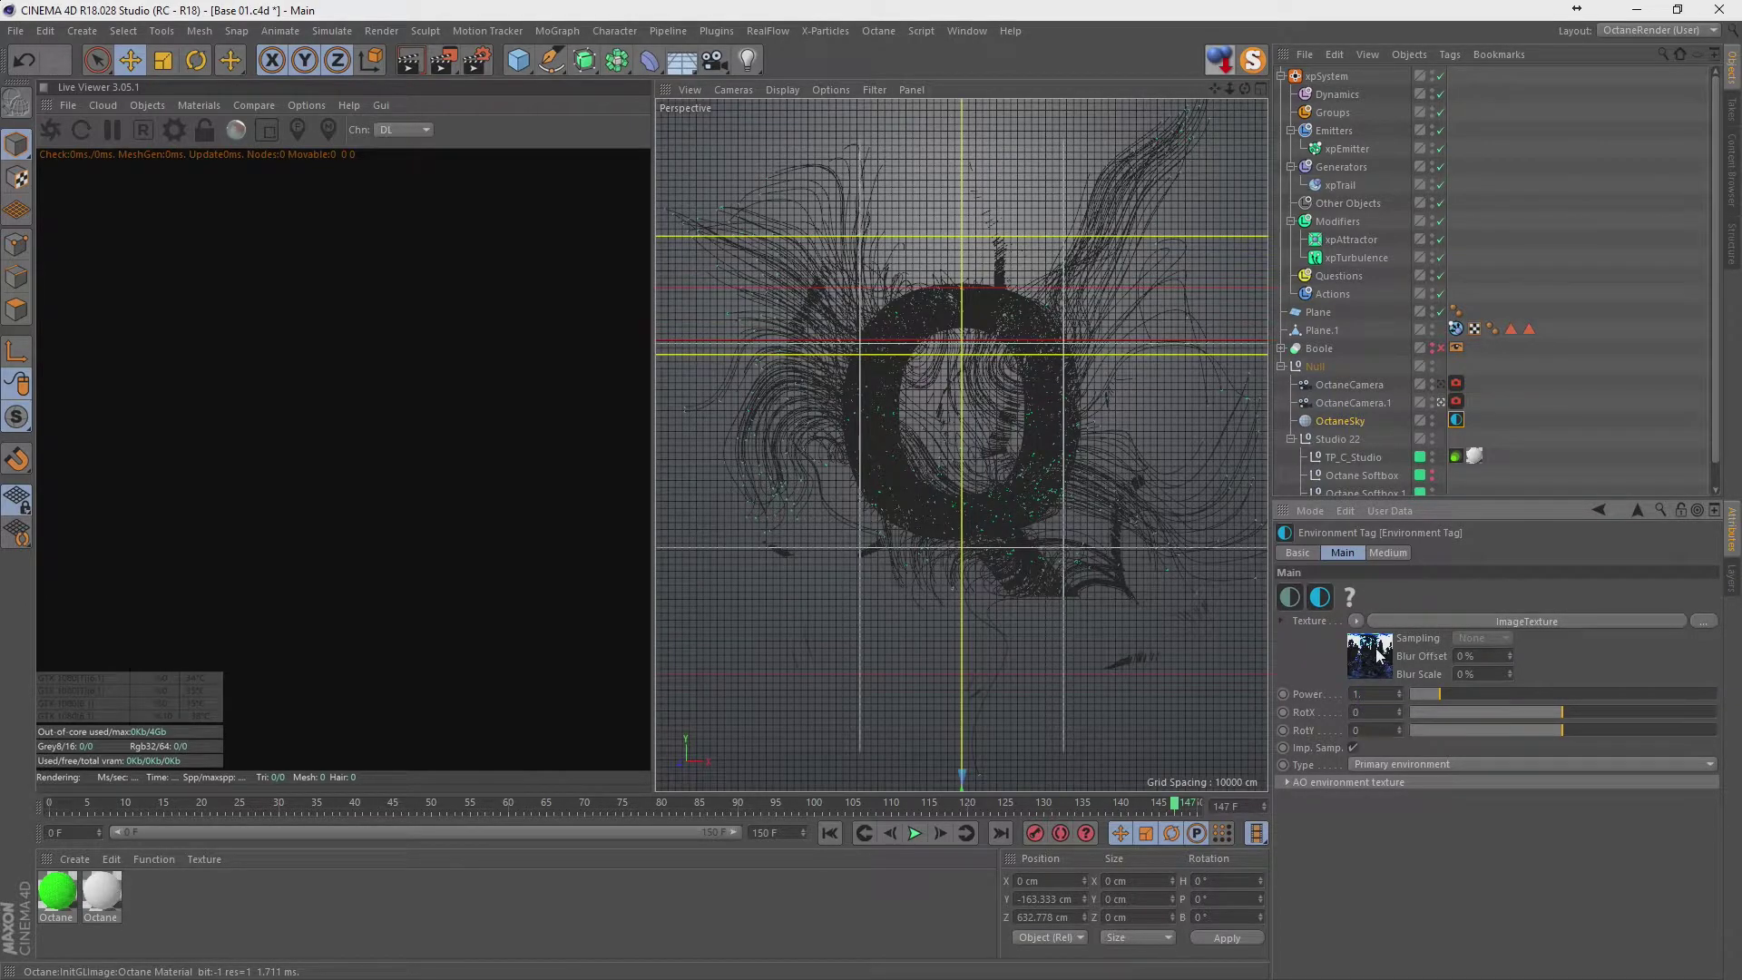
# Save the scene as 170109.c4d in the Dailys\2017\01\09 folder.
pyautogui.click(15, 30)
pyautogui.click(54, 232)
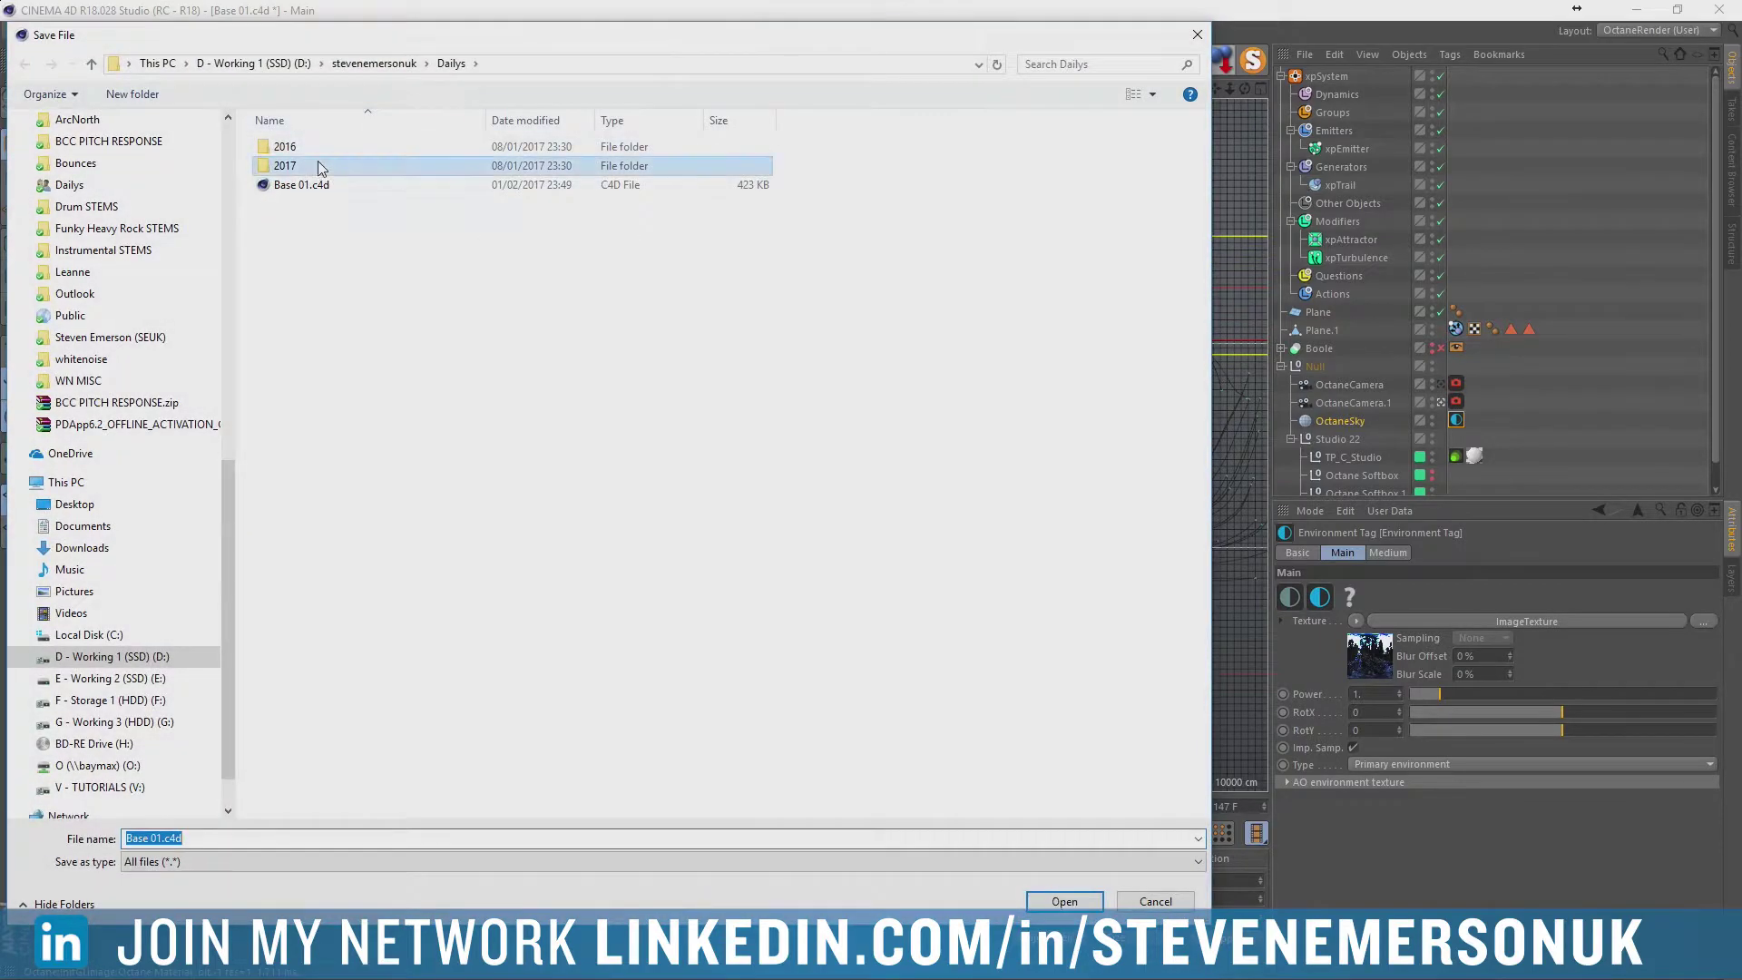
pyautogui.doubleClick(281, 147)
pyautogui.doubleClick(308, 295)
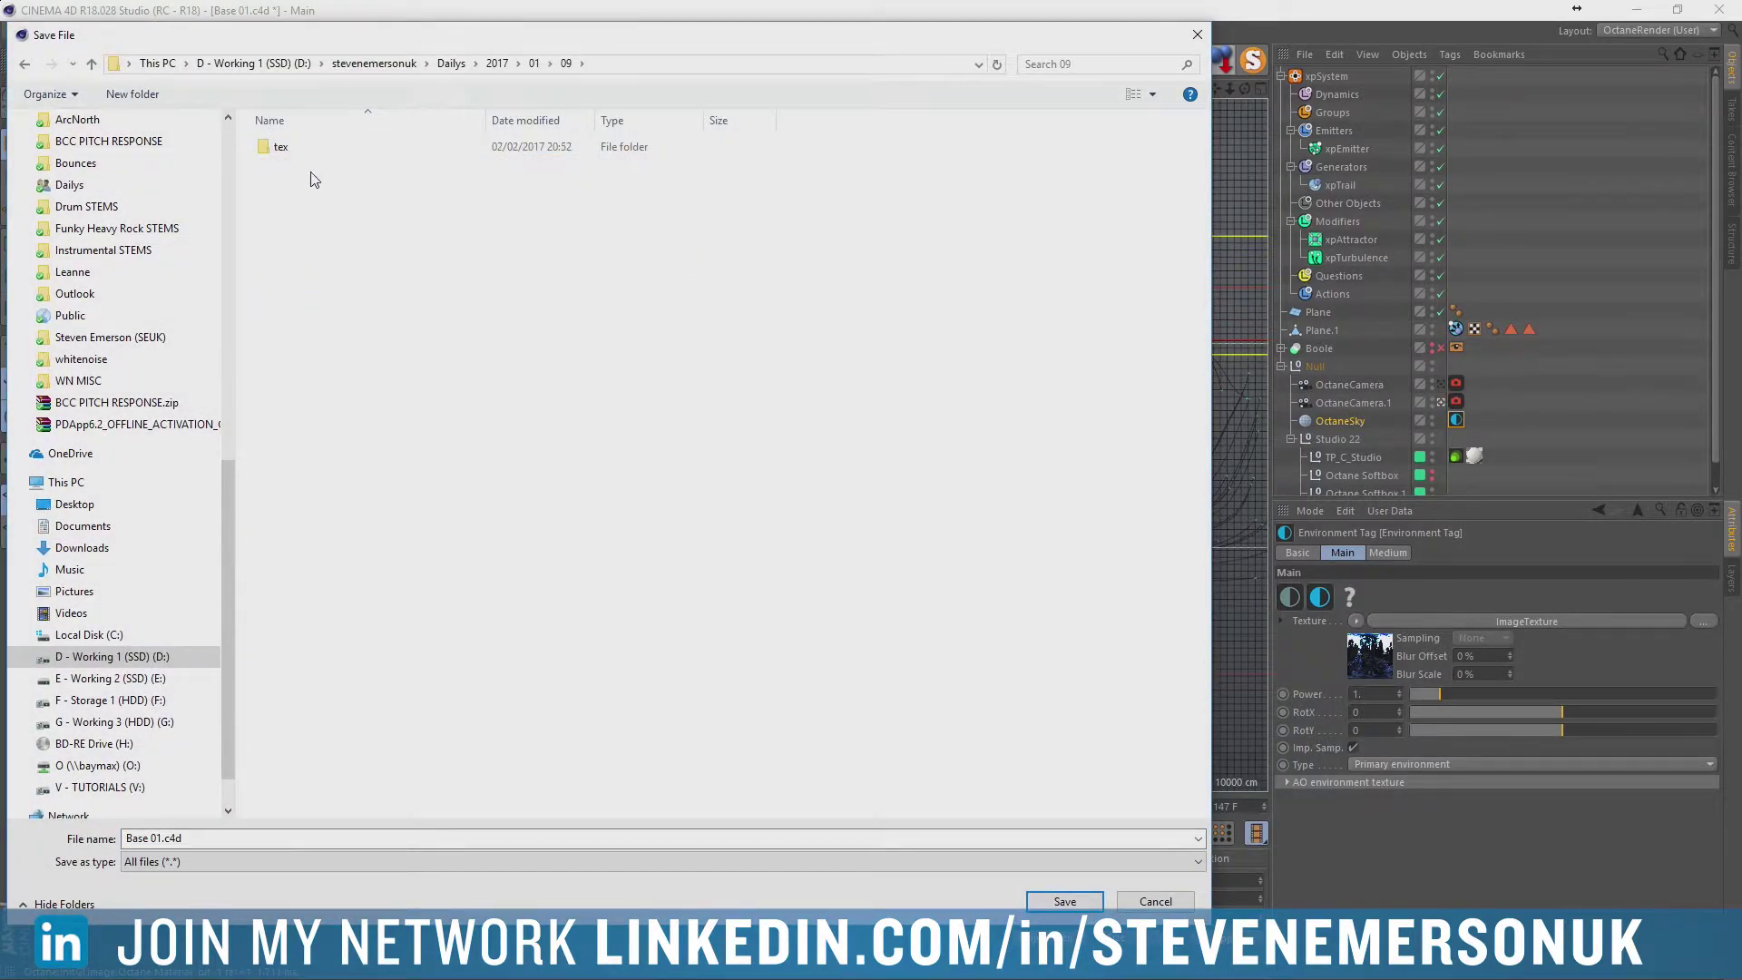
pyautogui.tripleClick(173, 838)
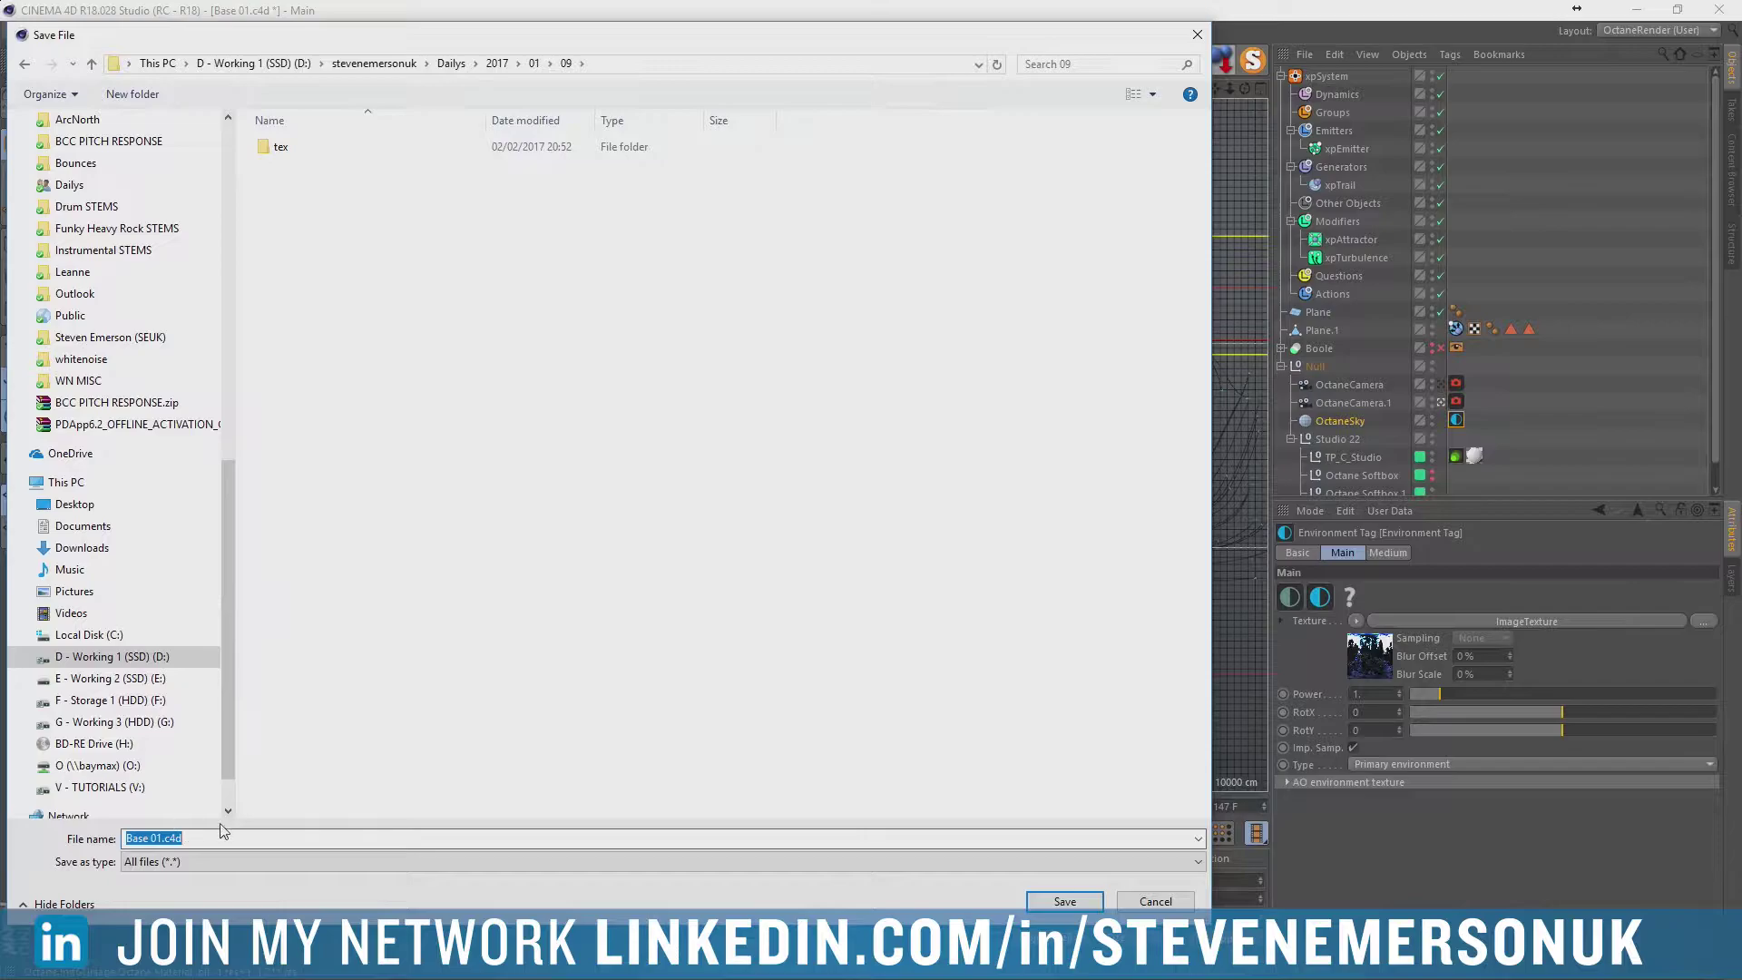
pyautogui.write('170109')
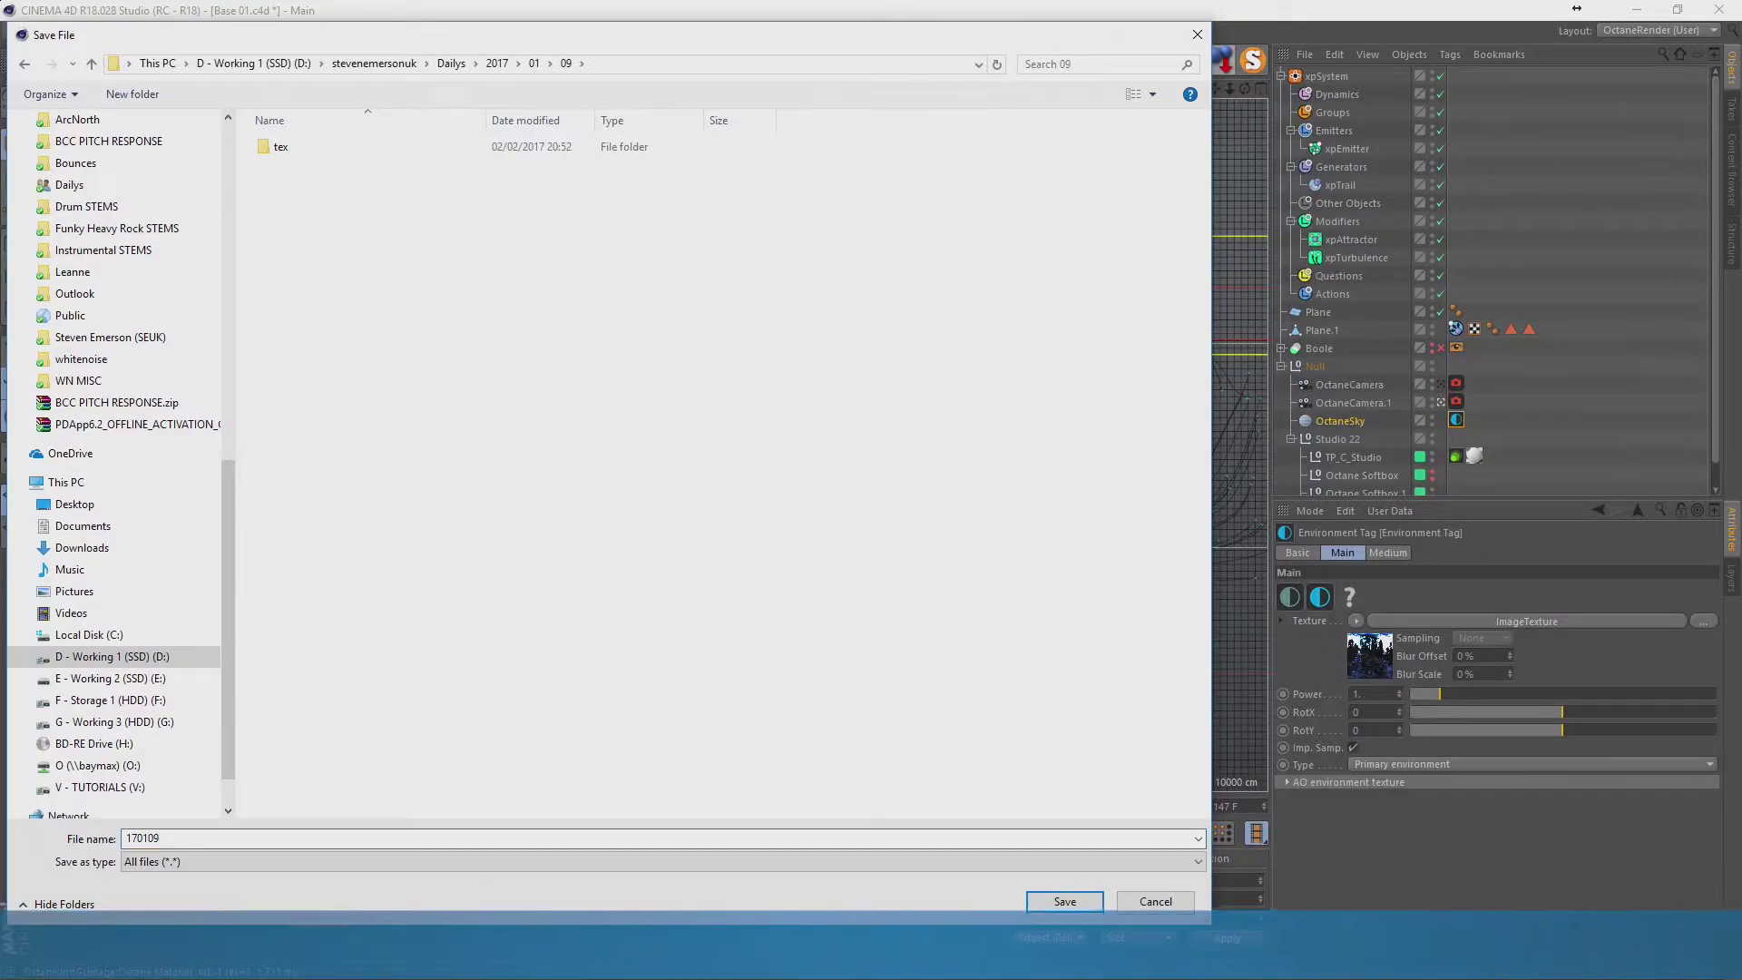
pyautogui.press('Return')
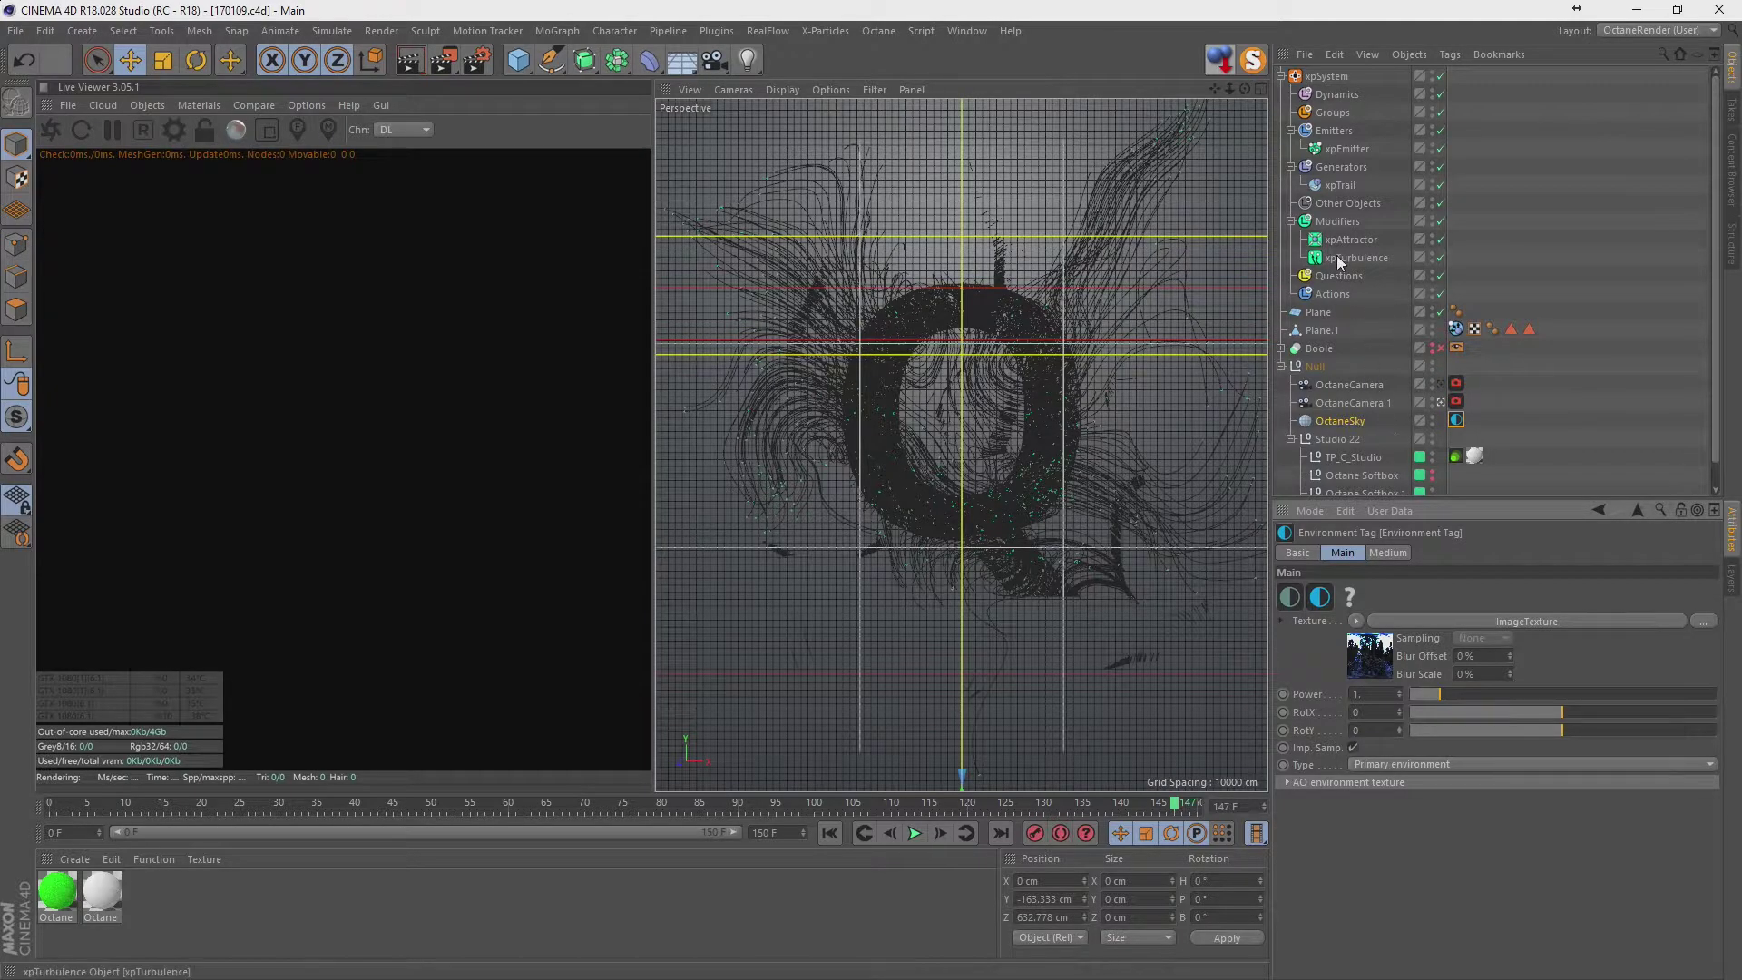
# Render xpTrail as hair via an Octane ObjectTag (root 3, tip 1) in the Live Viewer.
pyautogui.rightClick(1348, 183)
pyautogui.click(1630, 232)
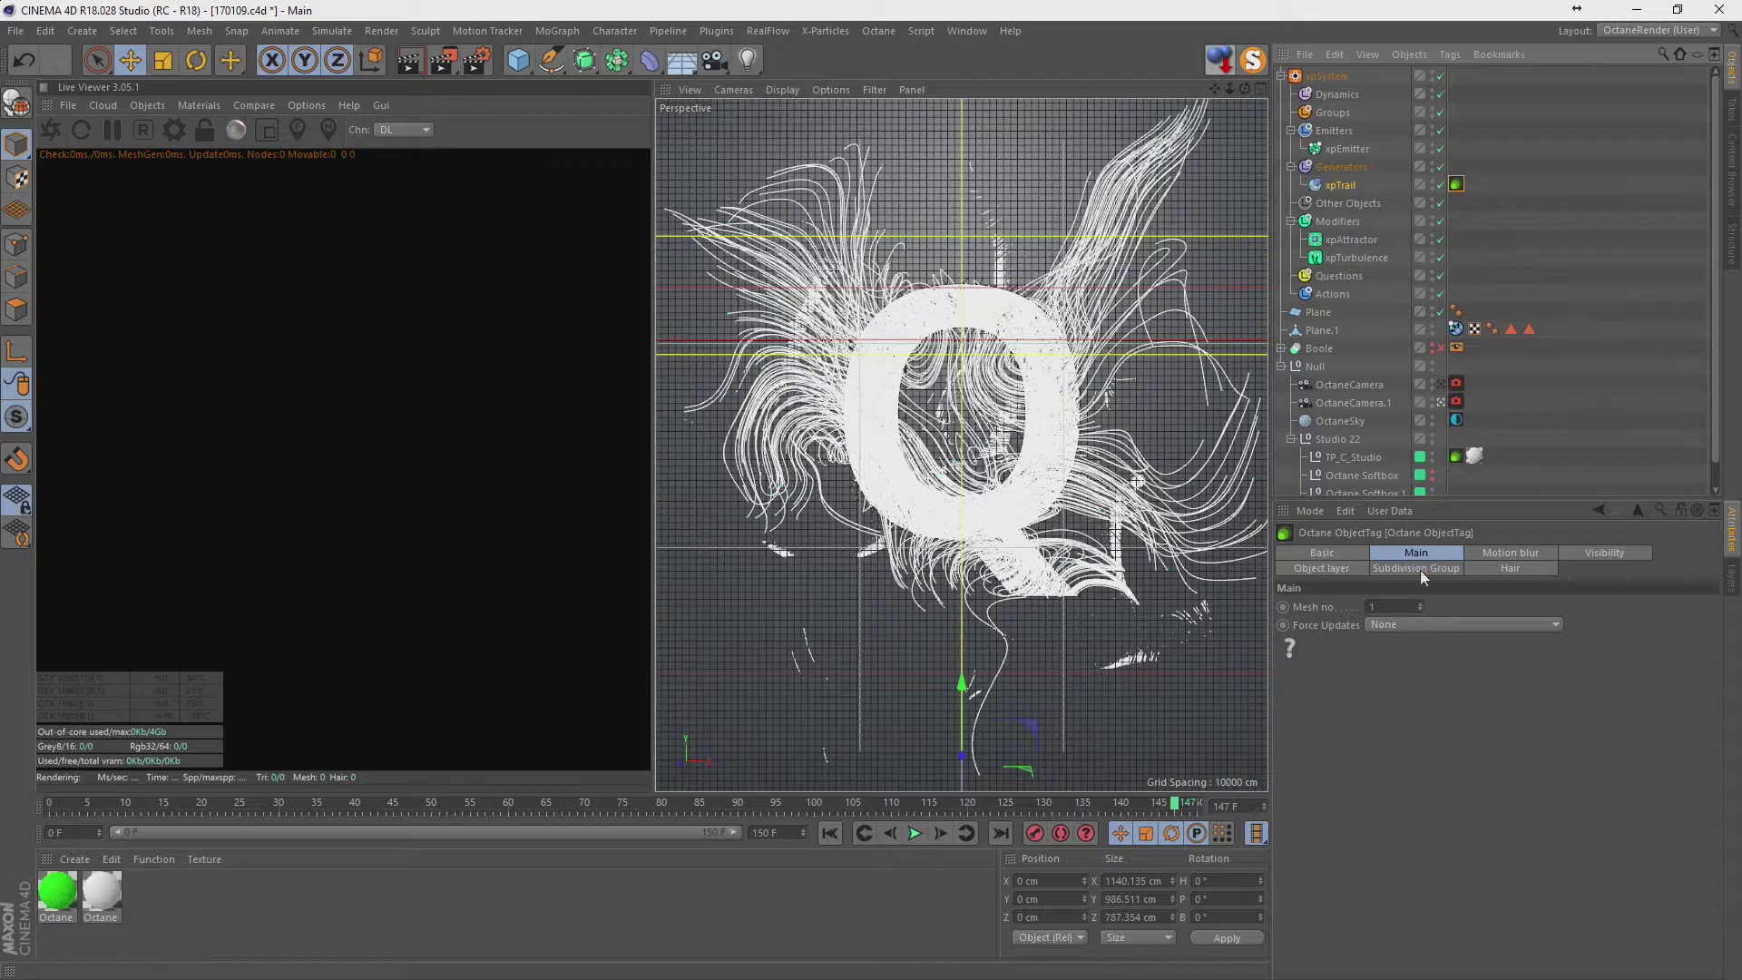
pyautogui.click(1510, 568)
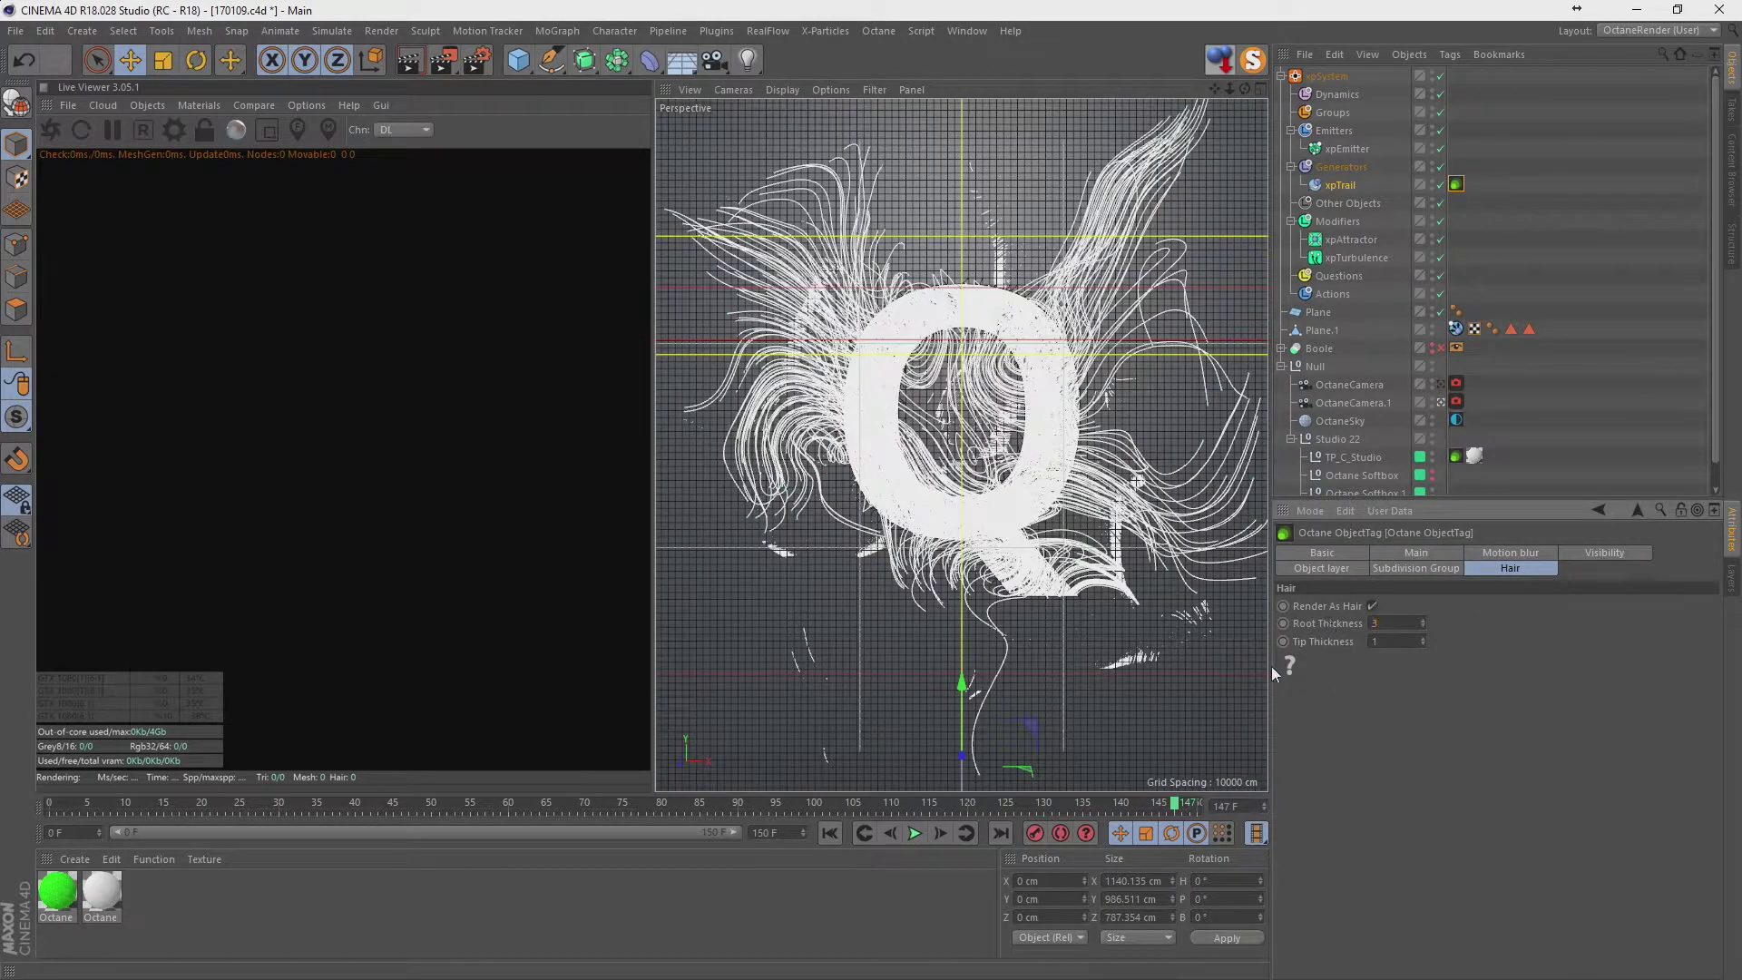
pyautogui.click(51, 128)
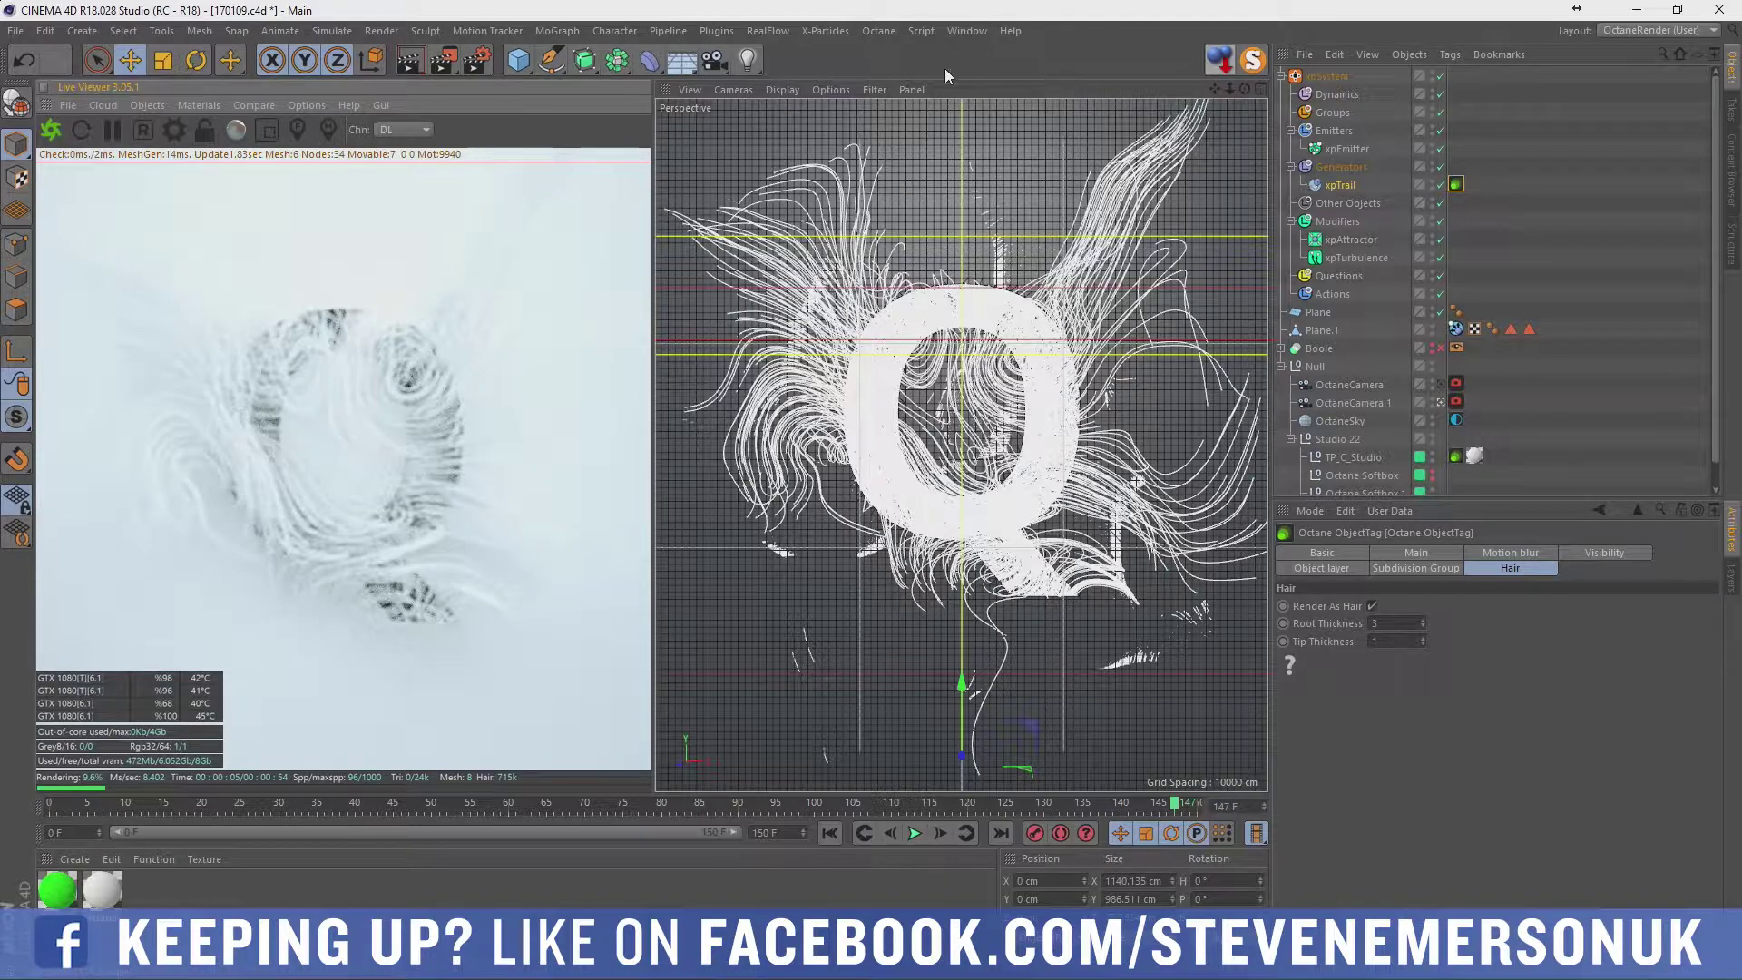
pyautogui.click(1456, 402)
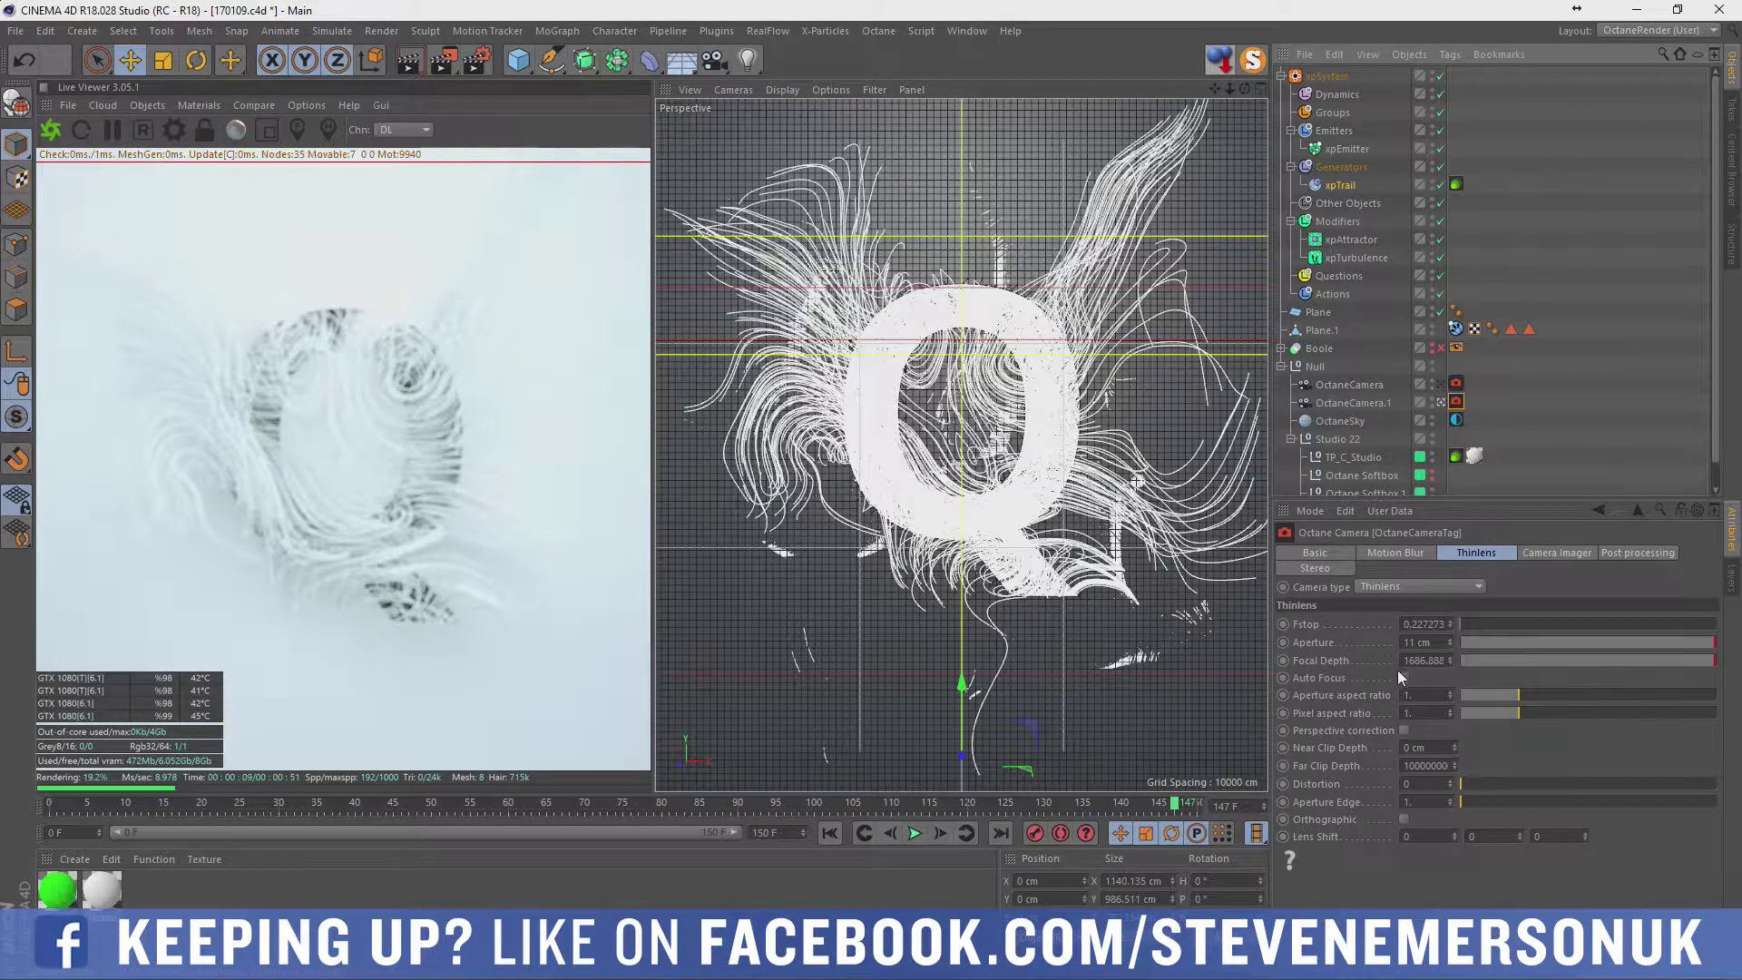
# Turn on camera auto focus and rotate the HDRI sky to RotX -0.34523.
pyautogui.click(1403, 677)
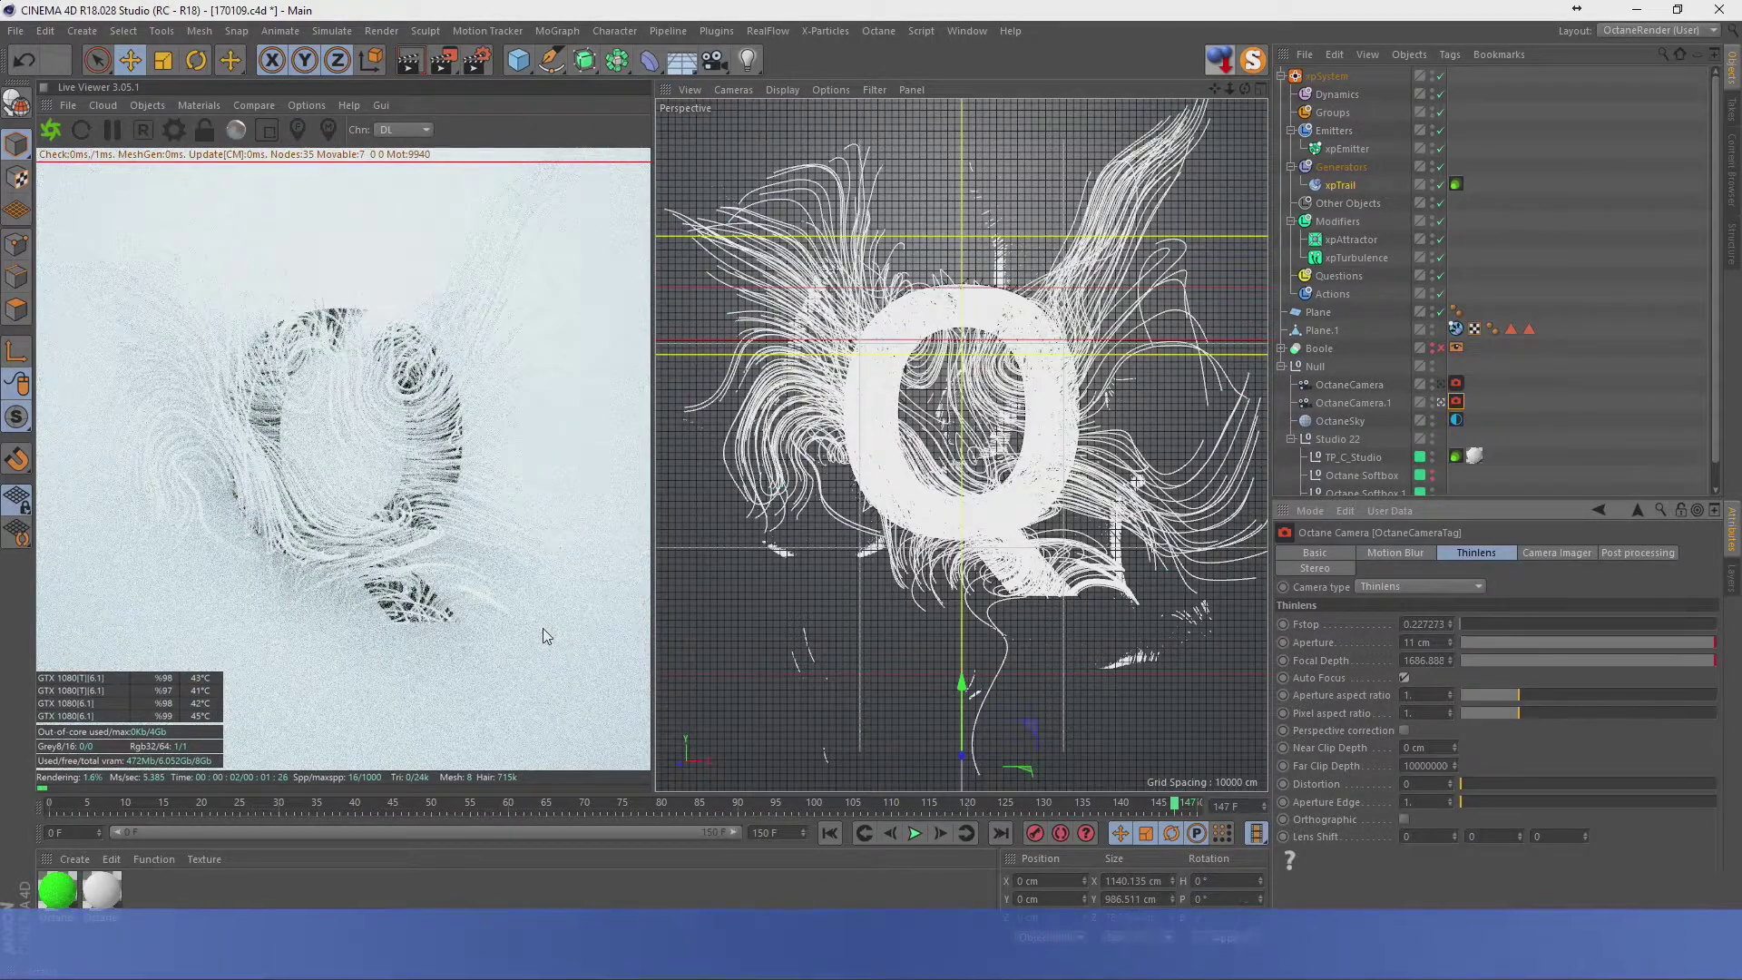
pyautogui.click(967, 30)
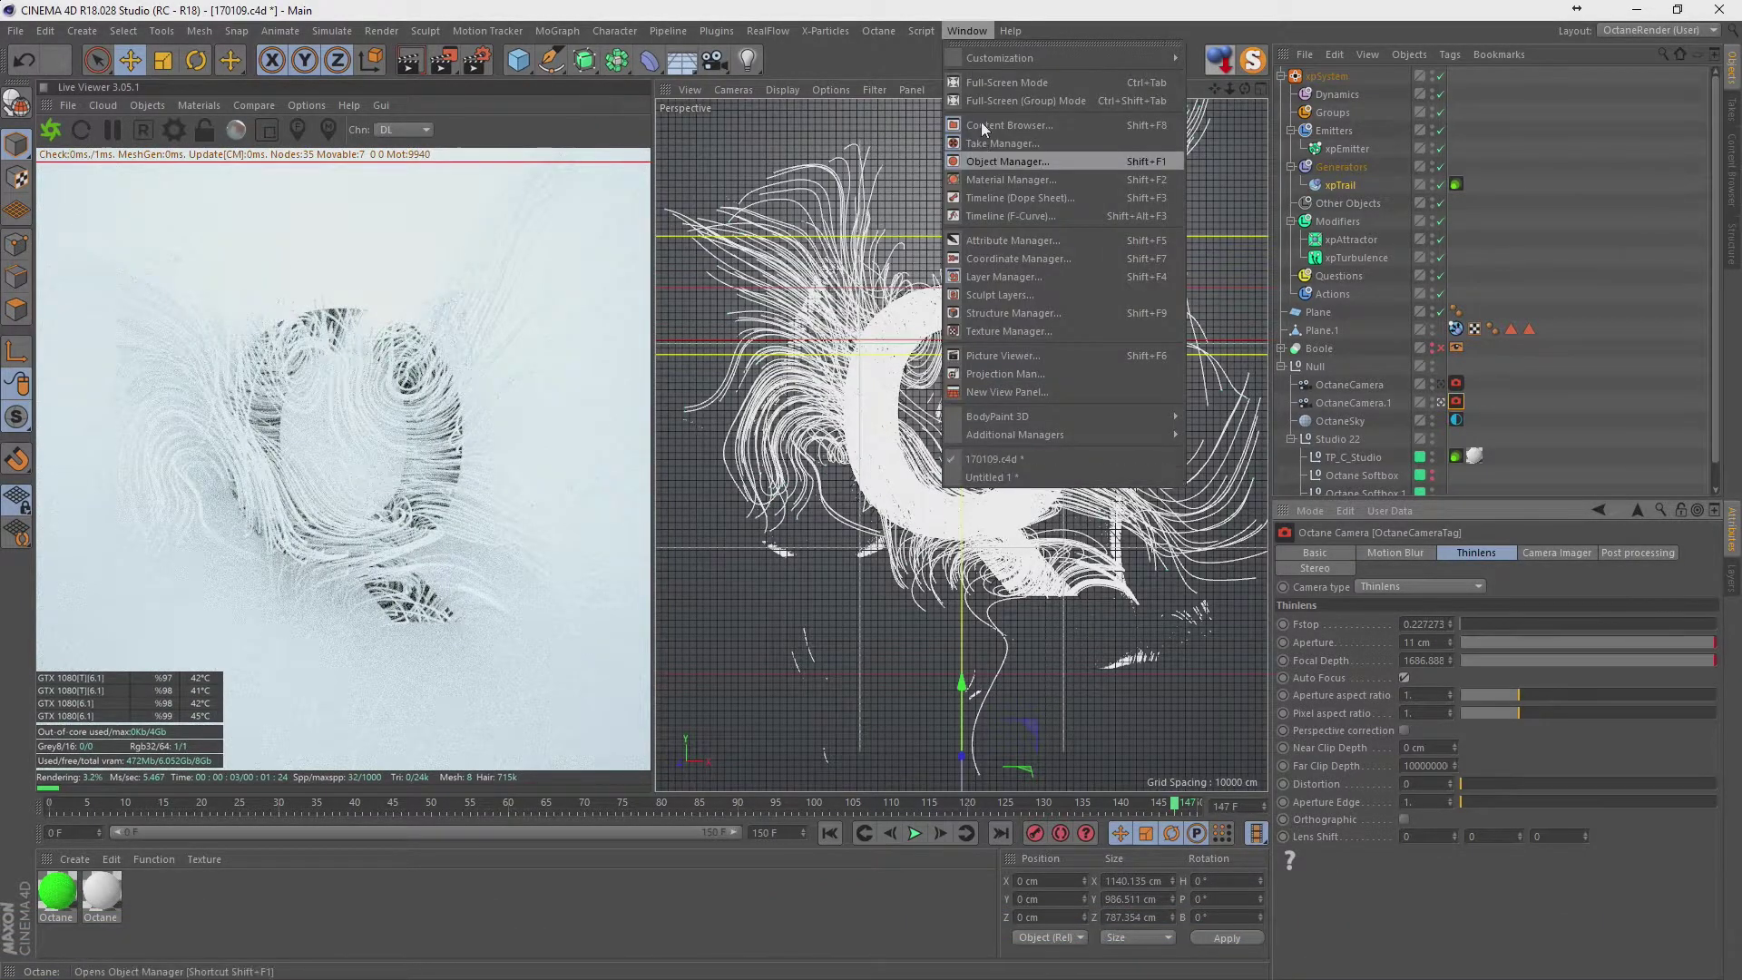
pyautogui.click(1312, 263)
pyautogui.click(1457, 420)
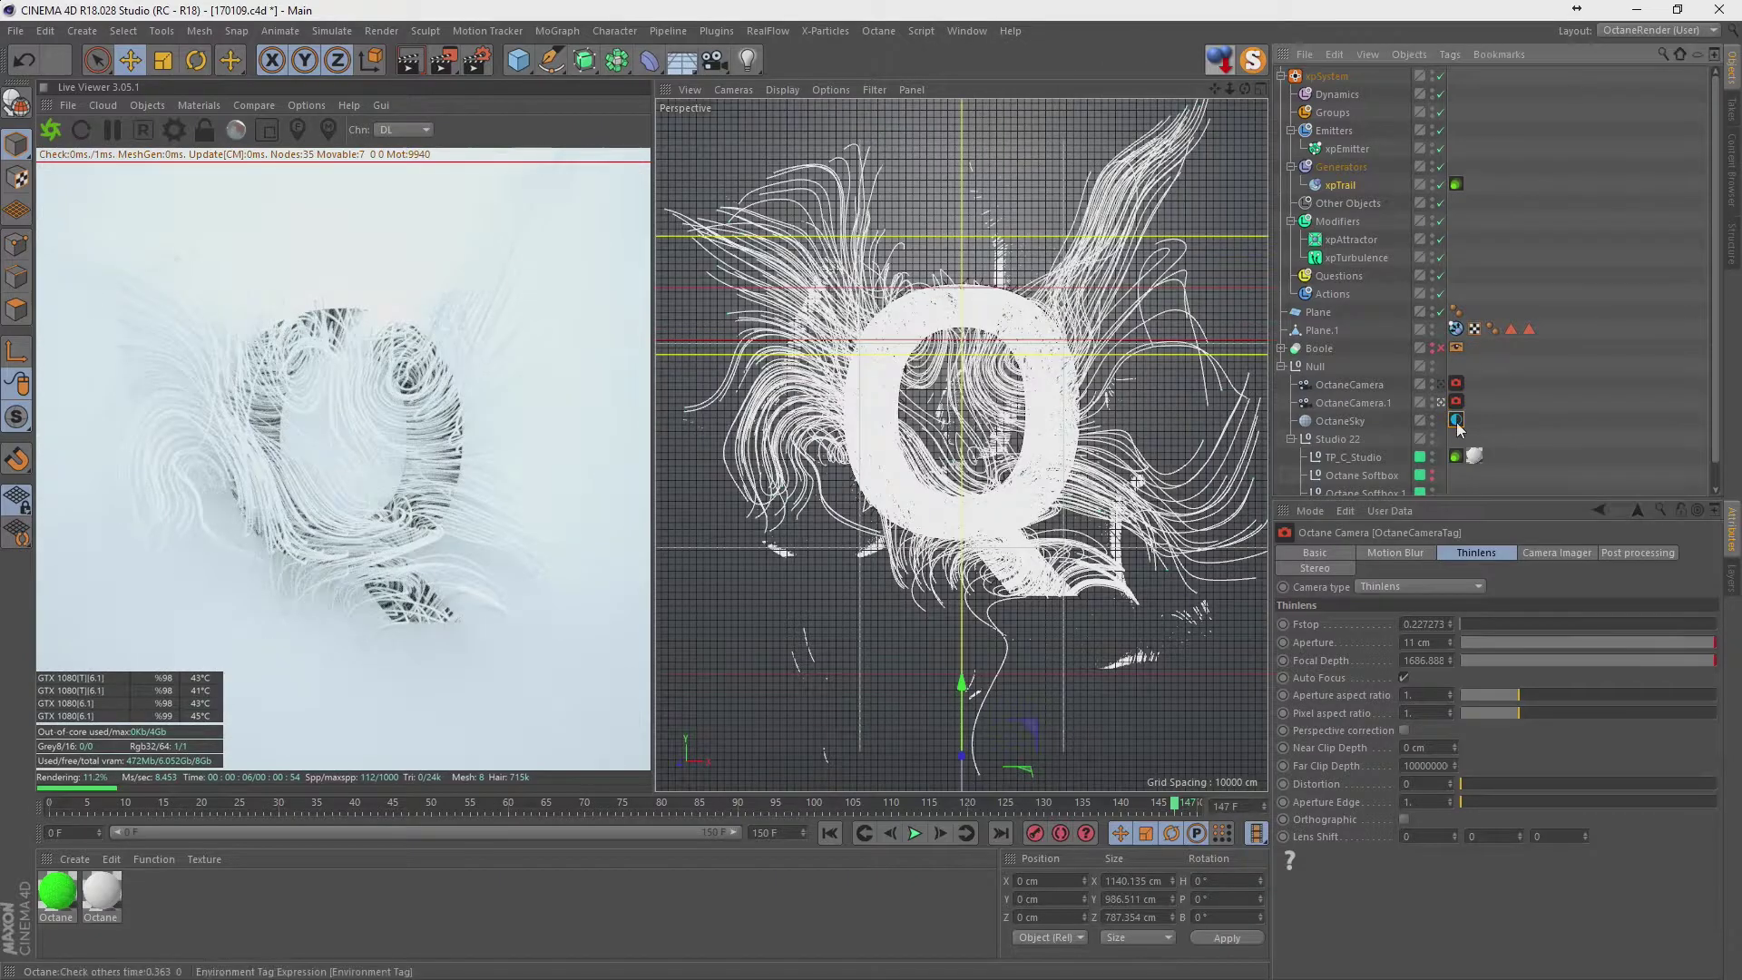
pyautogui.moveTo(1548, 712); pyautogui.dragTo(1509, 712)
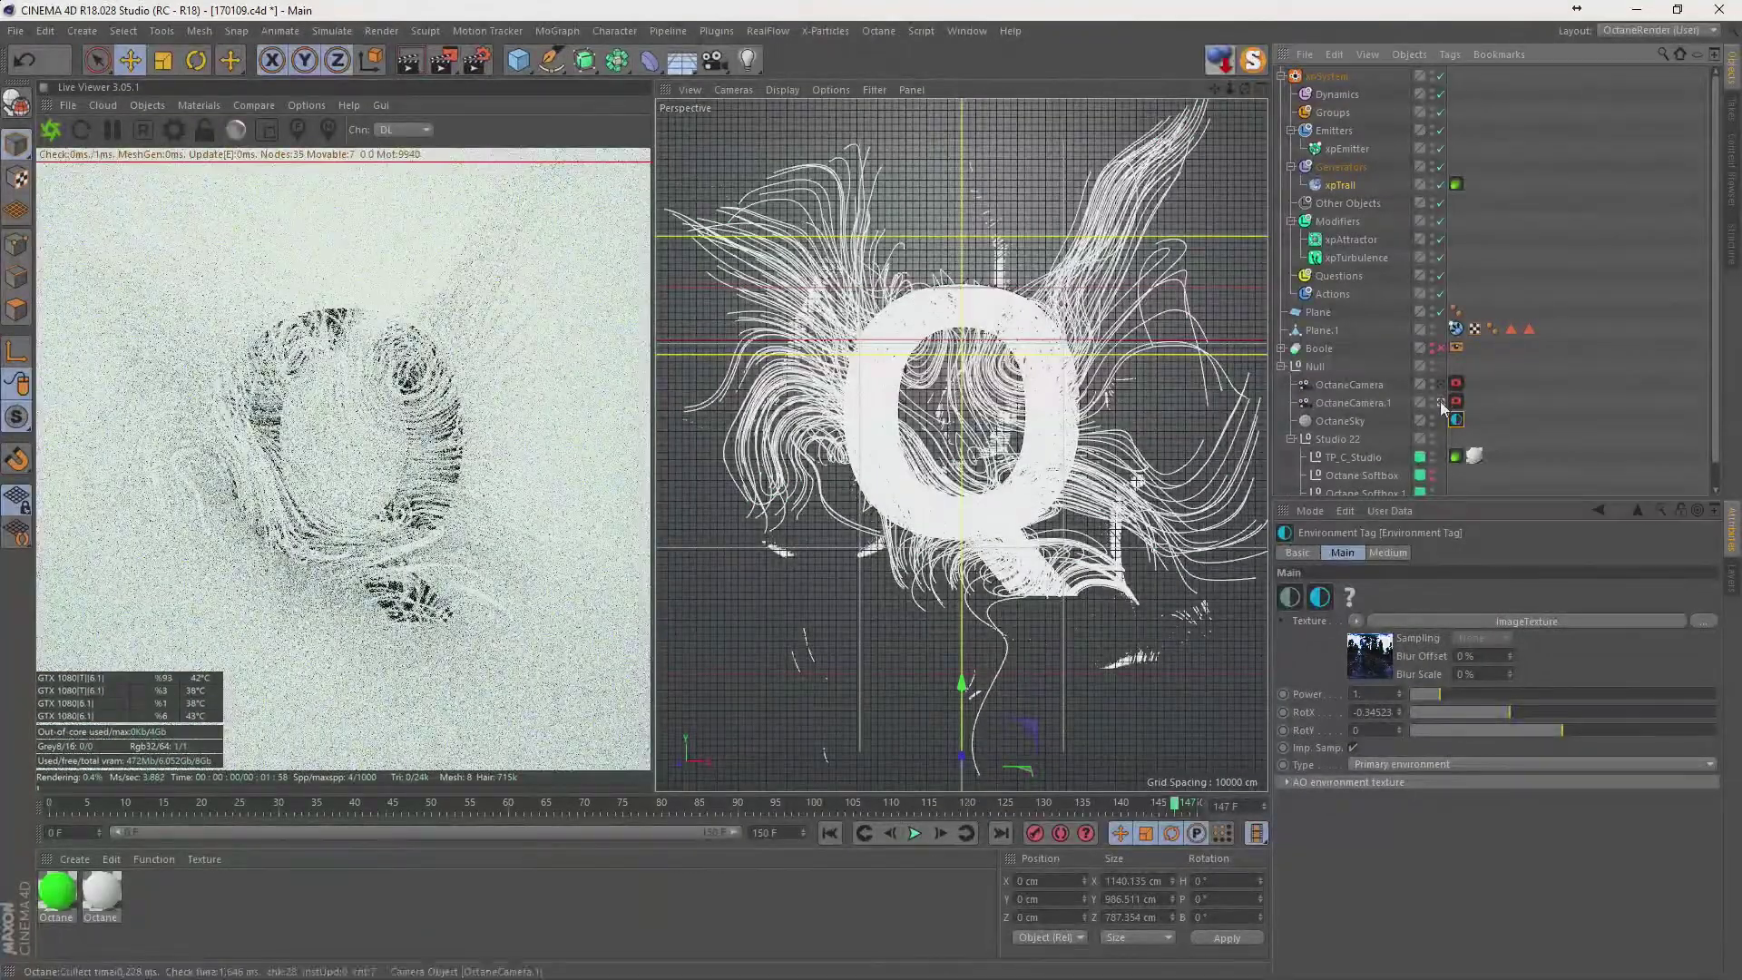
# Select Octane Softbox.1 and move it far to the left.
pyautogui.click(1439, 401)
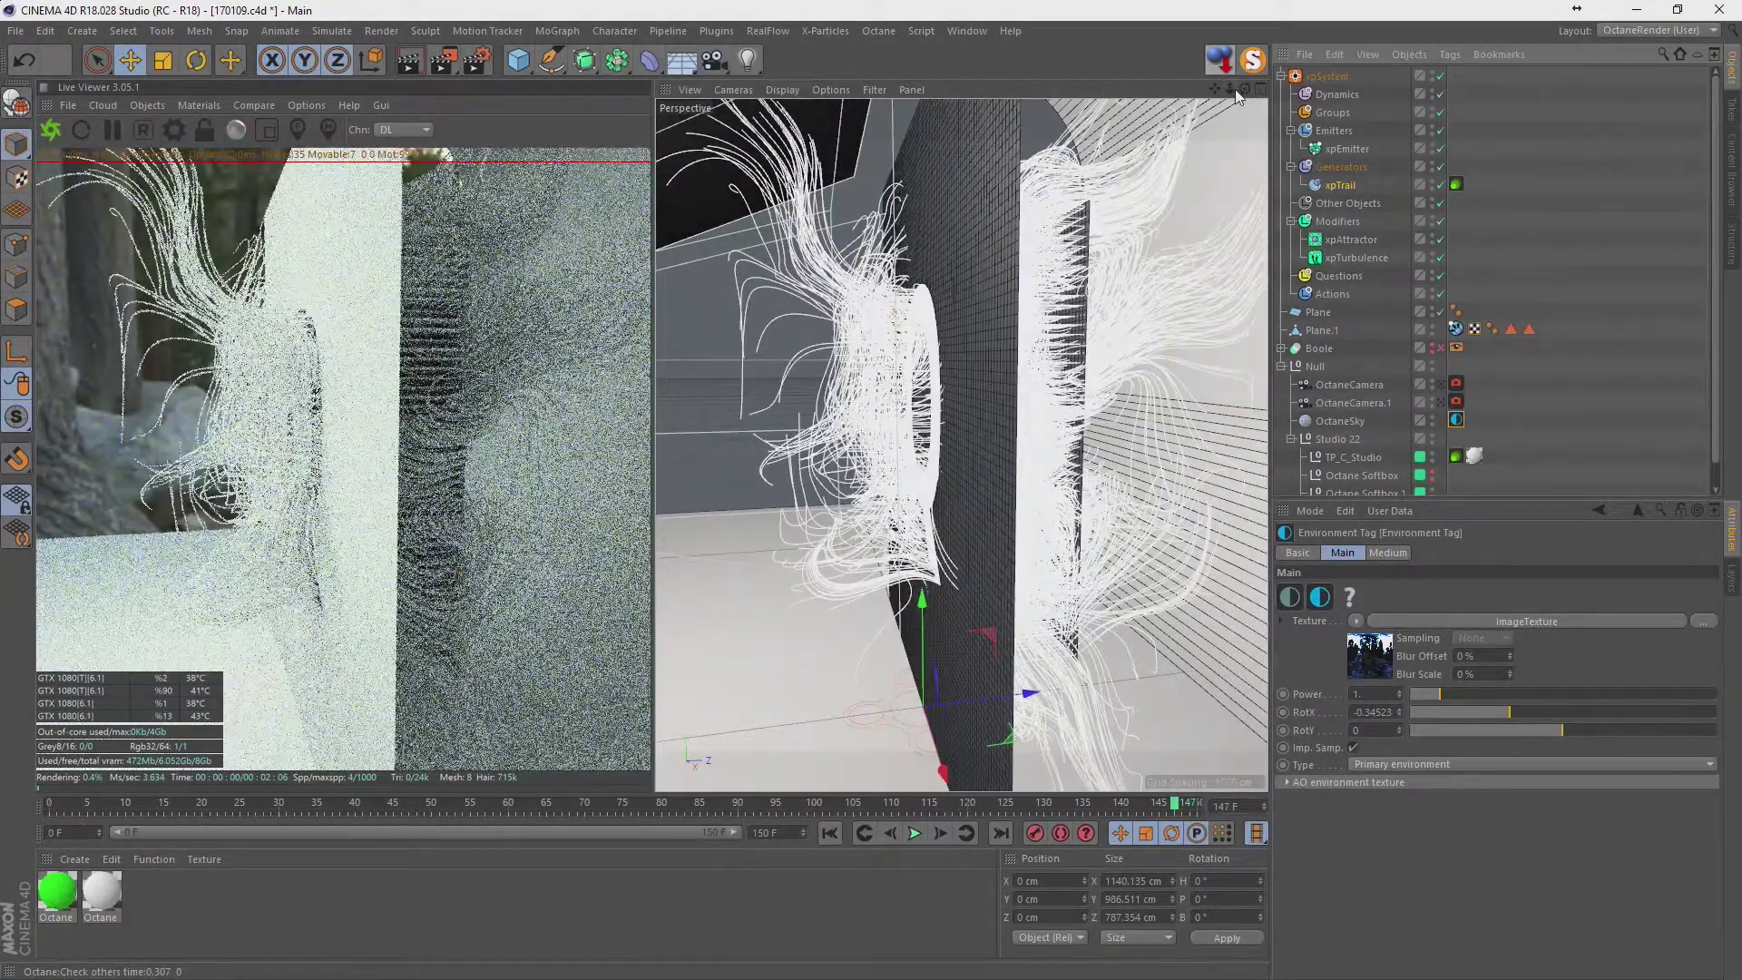
pyautogui.moveTo(1232, 89); pyautogui.dragTo(1230, 91)
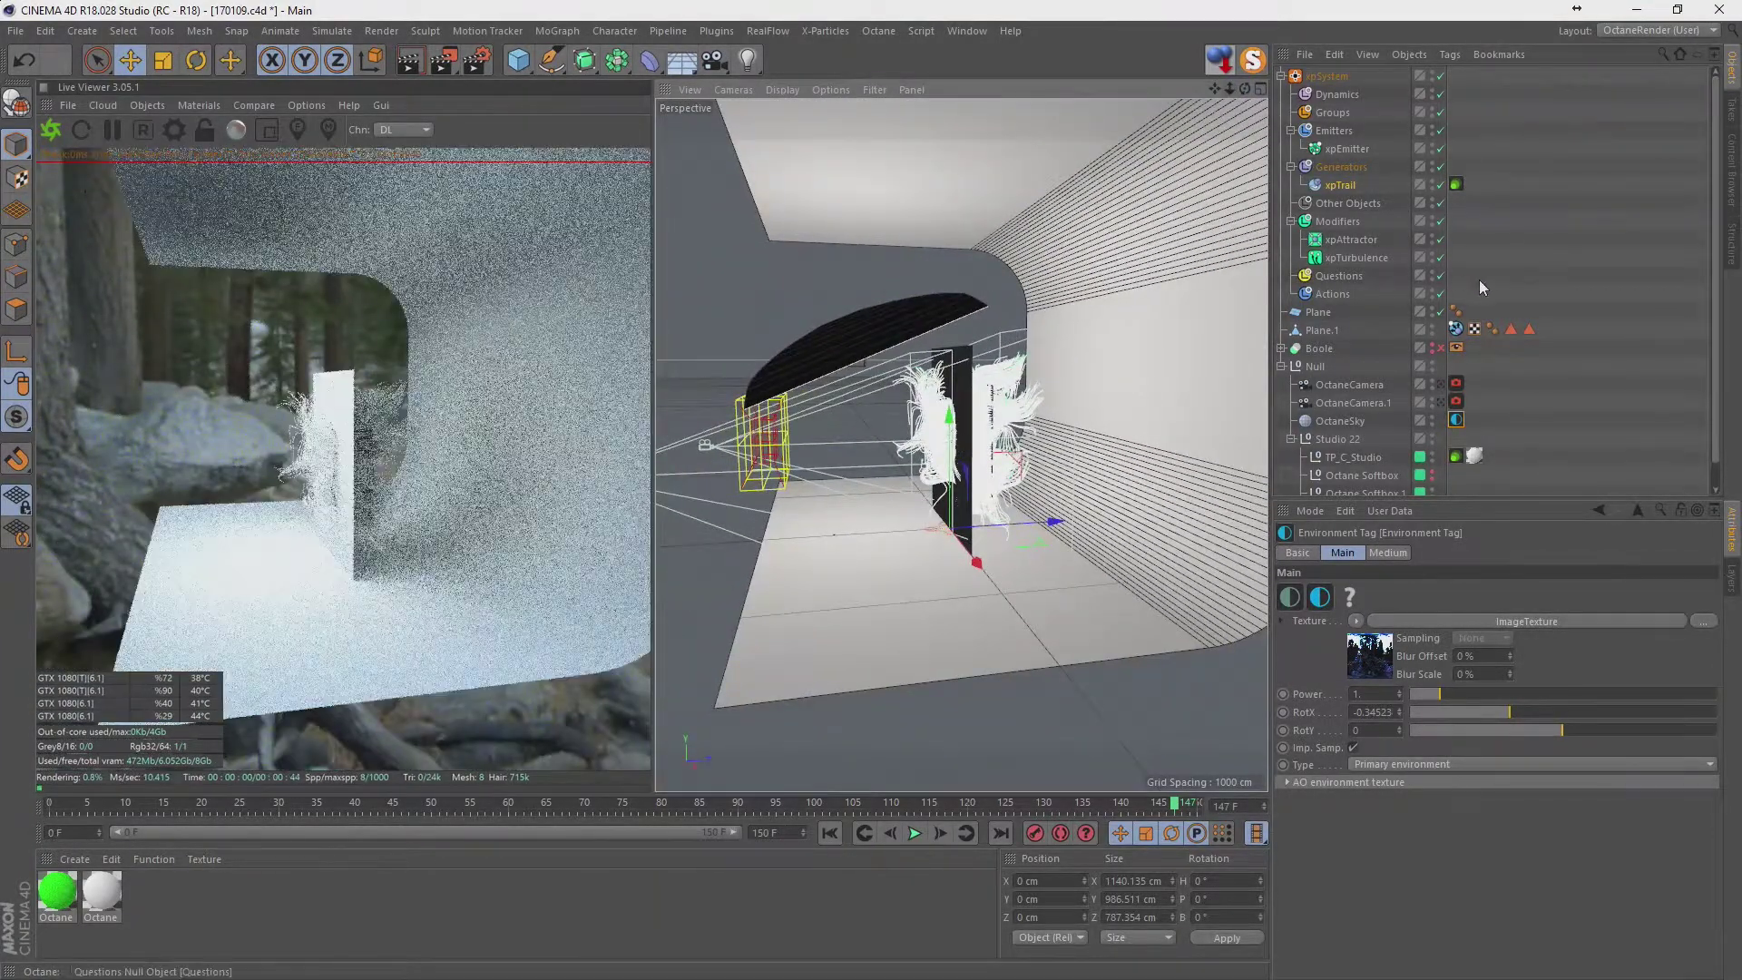
pyautogui.click(1478, 280)
pyautogui.scroll(-1, 1439, 407)
pyautogui.click(1373, 468)
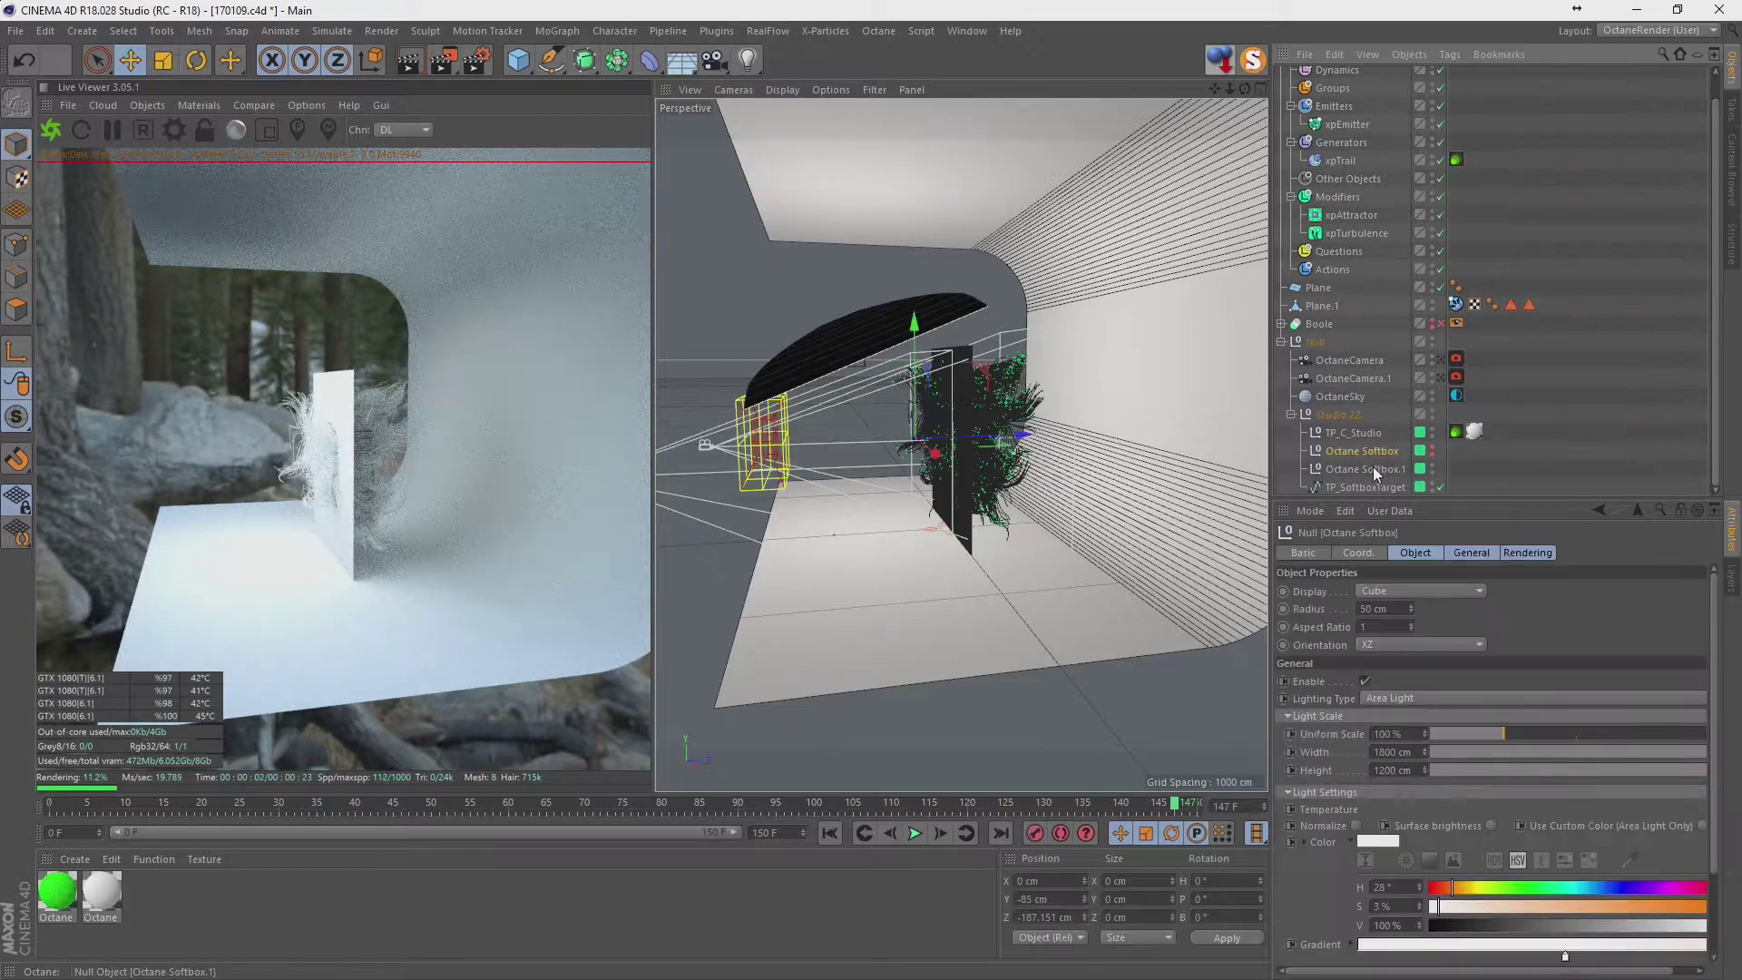
pyautogui.moveTo(861, 356); pyautogui.dragTo(773, 357)
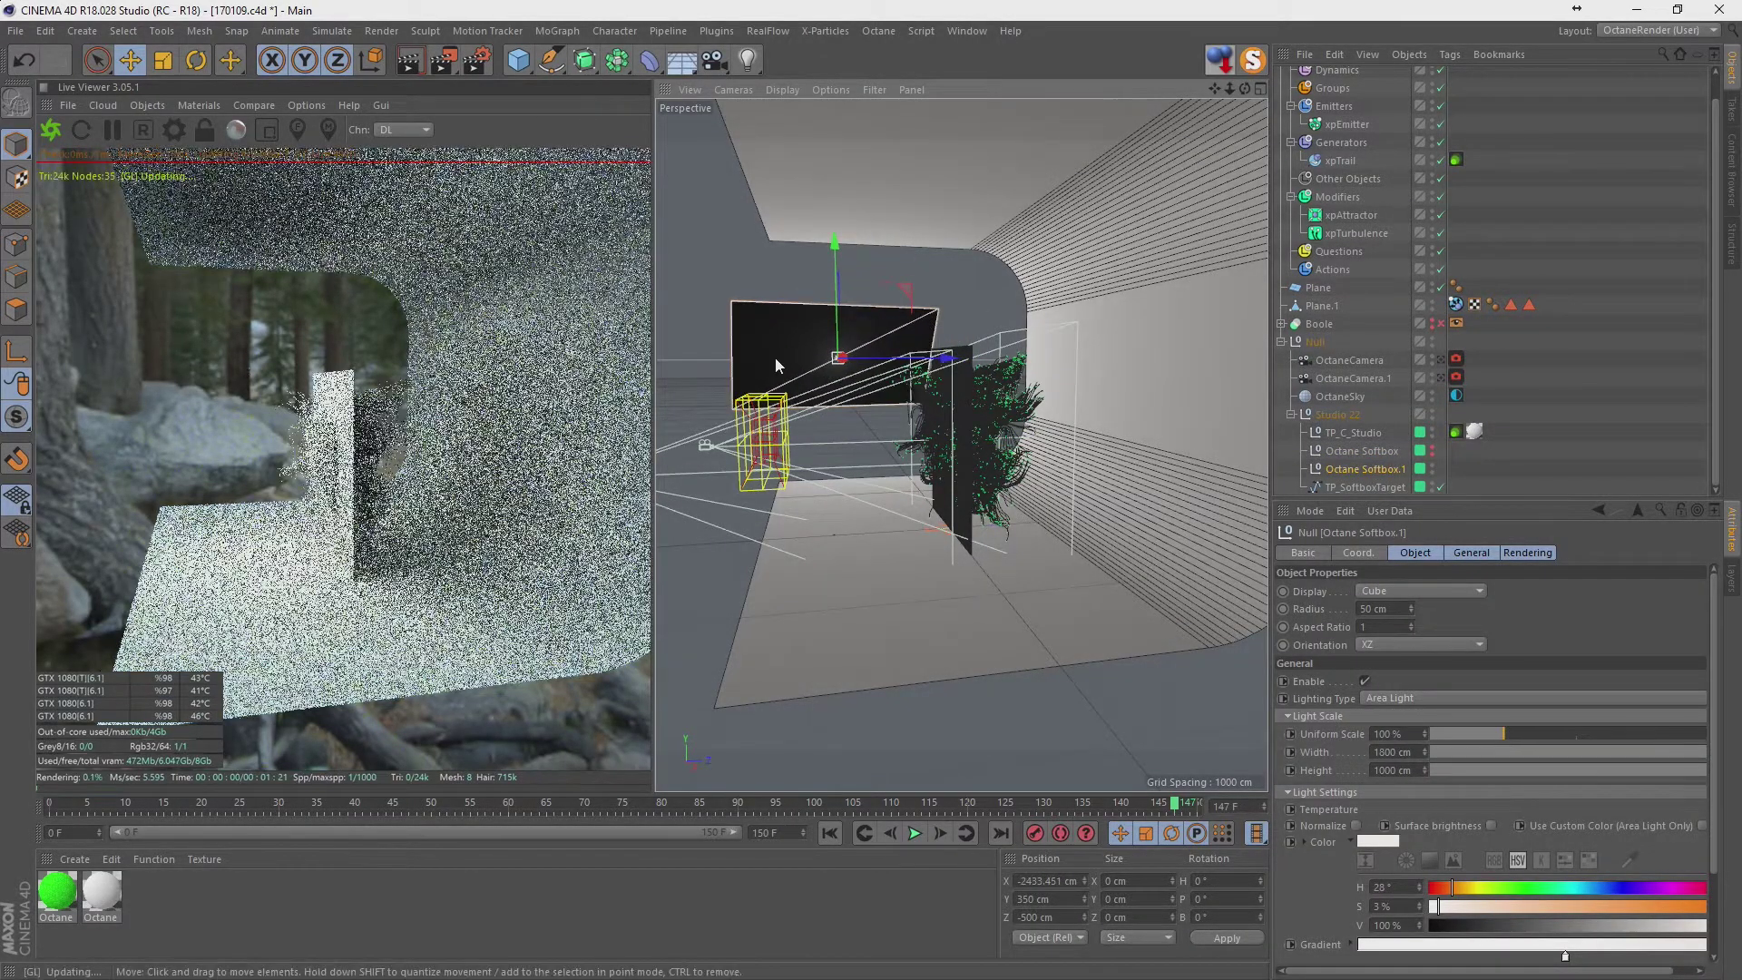
# Duplicate the softbox, position the copy on the right, and check the camera framing.
pyautogui.keyDown('ctrl'); pyautogui.moveTo(844, 356); pyautogui.dragTo(1107, 369); pyautogui.keyUp('ctrl')
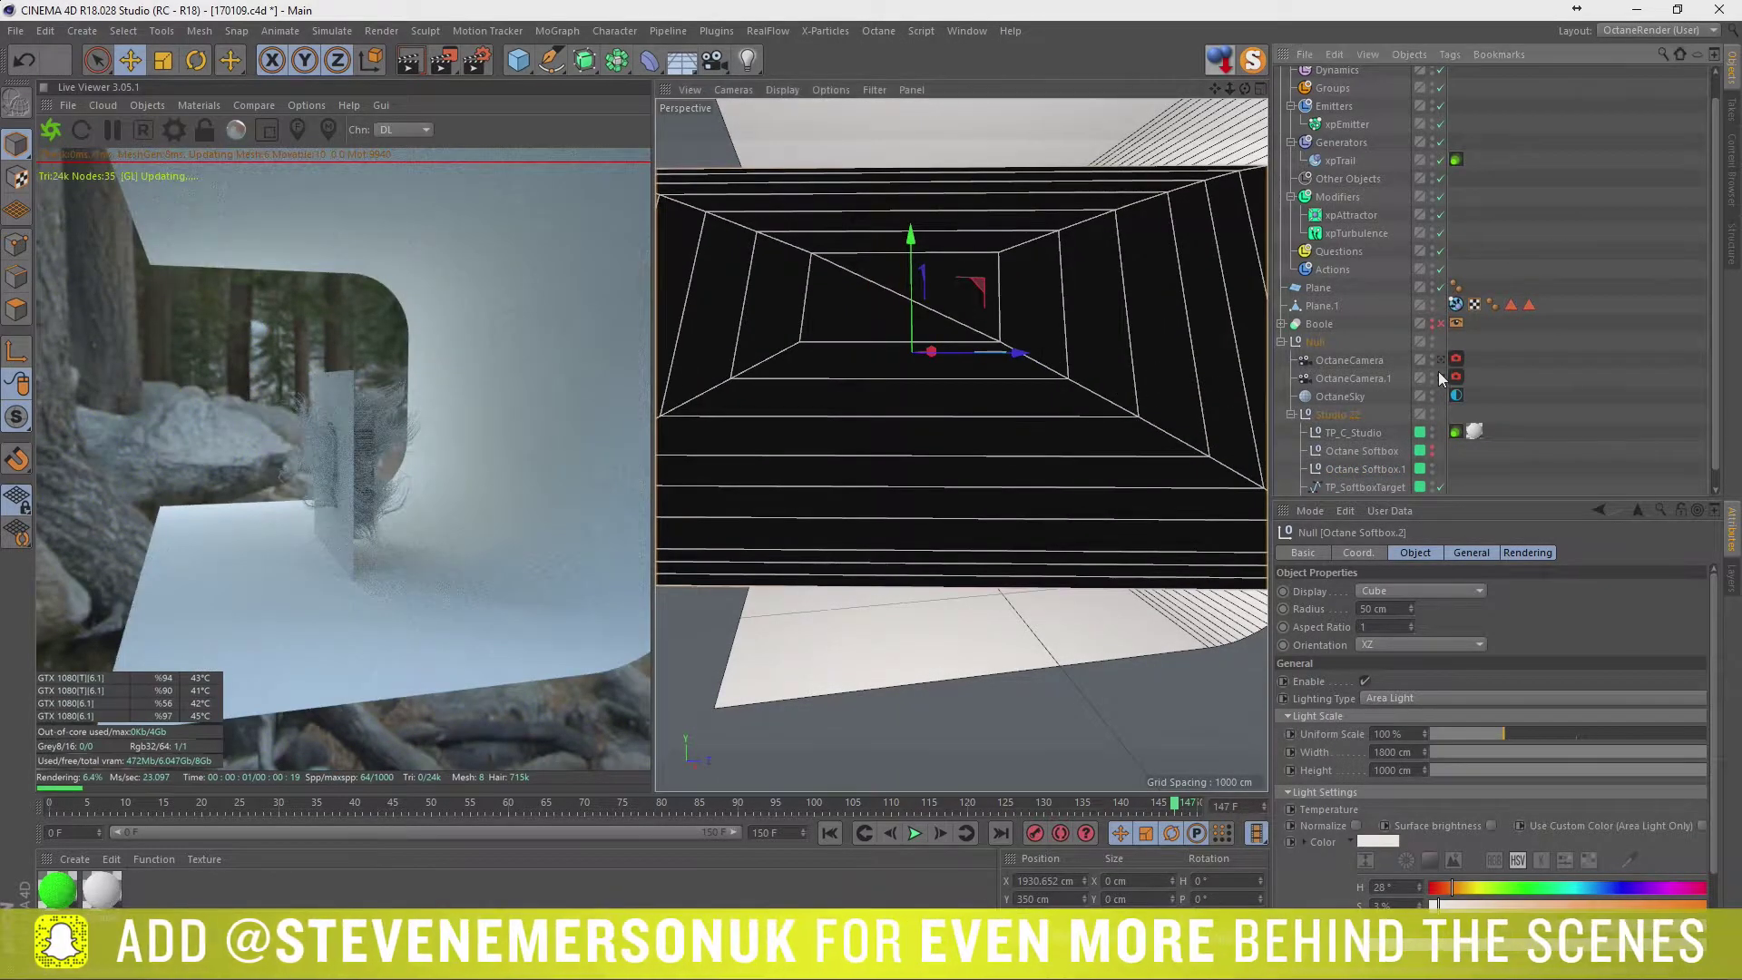
pyautogui.click(1439, 374)
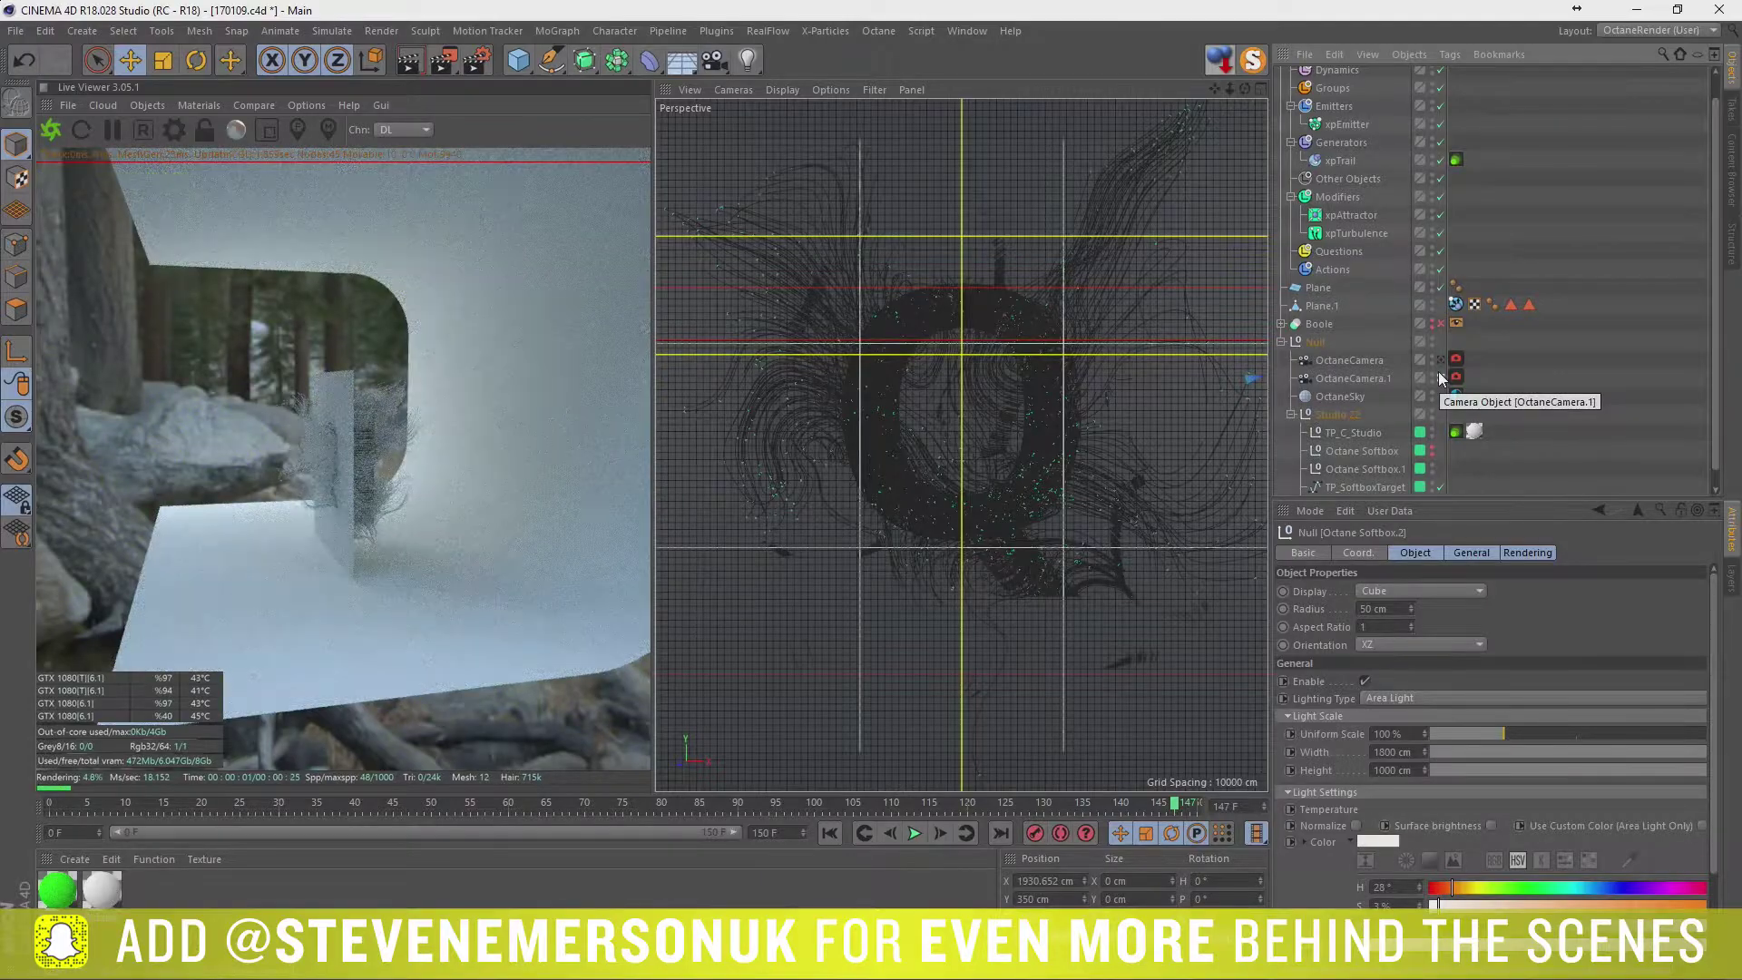
pyautogui.click(1439, 372)
pyautogui.keyDown('alt'); pyautogui.moveTo(1042, 227); pyautogui.dragTo(1171, 357); pyautogui.keyUp('alt')
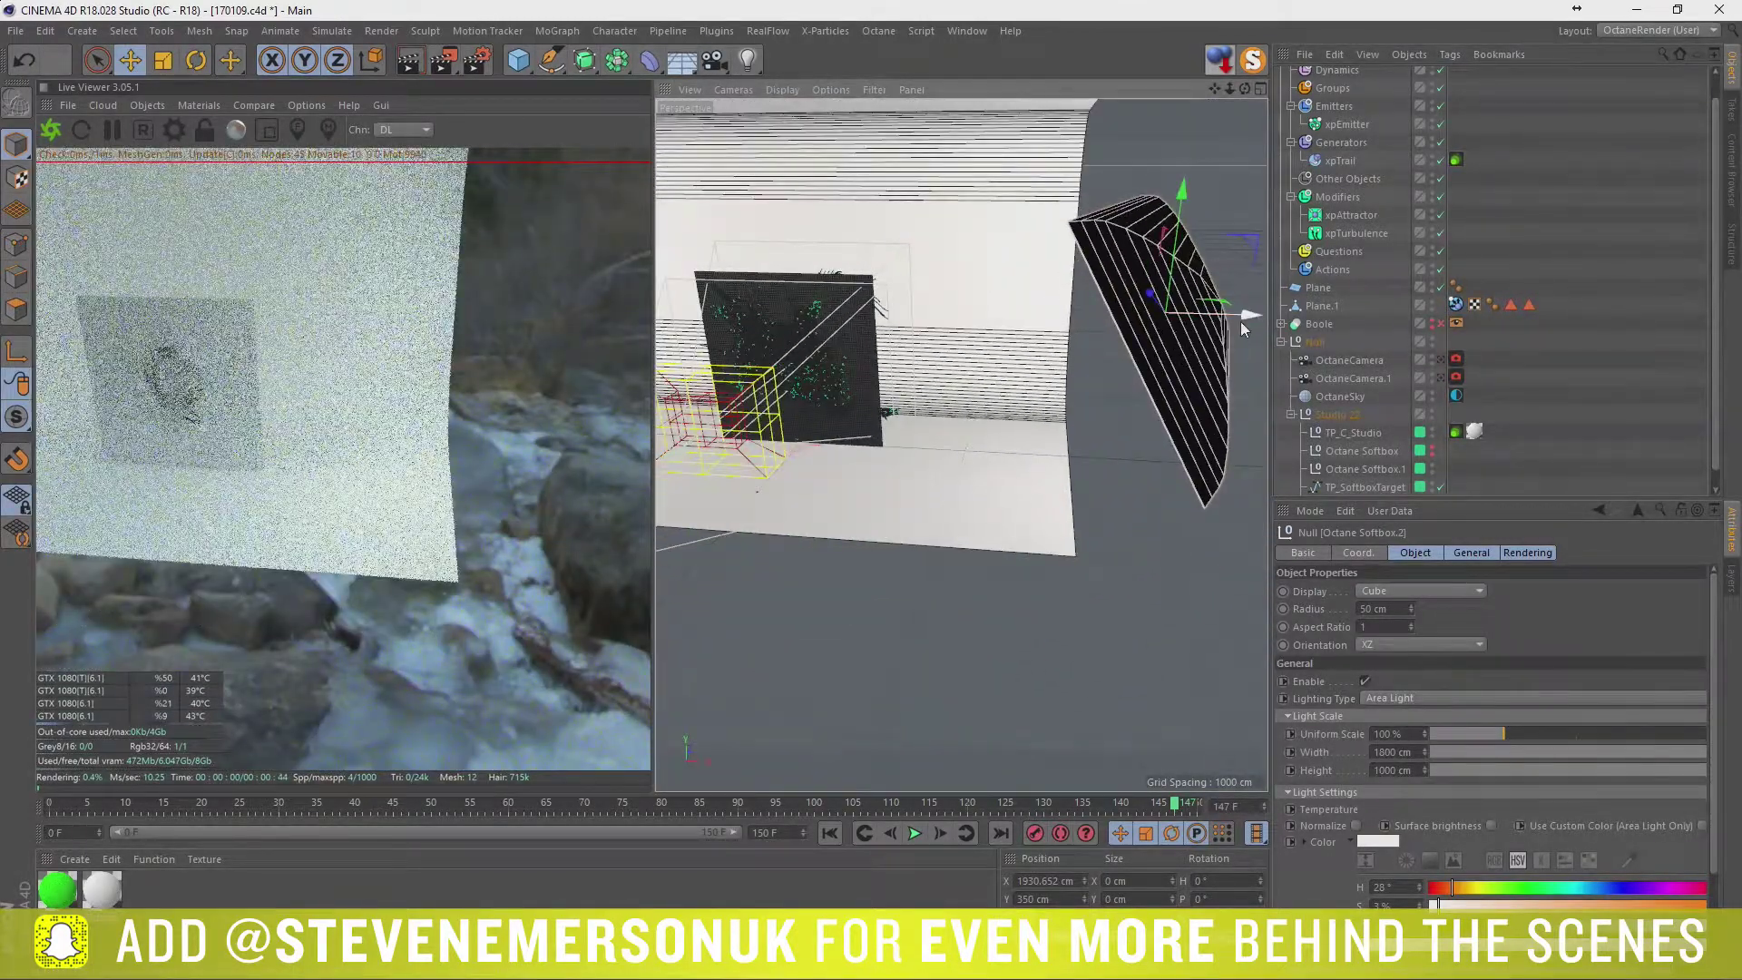
pyautogui.moveTo(1241, 321); pyautogui.dragTo(1191, 320)
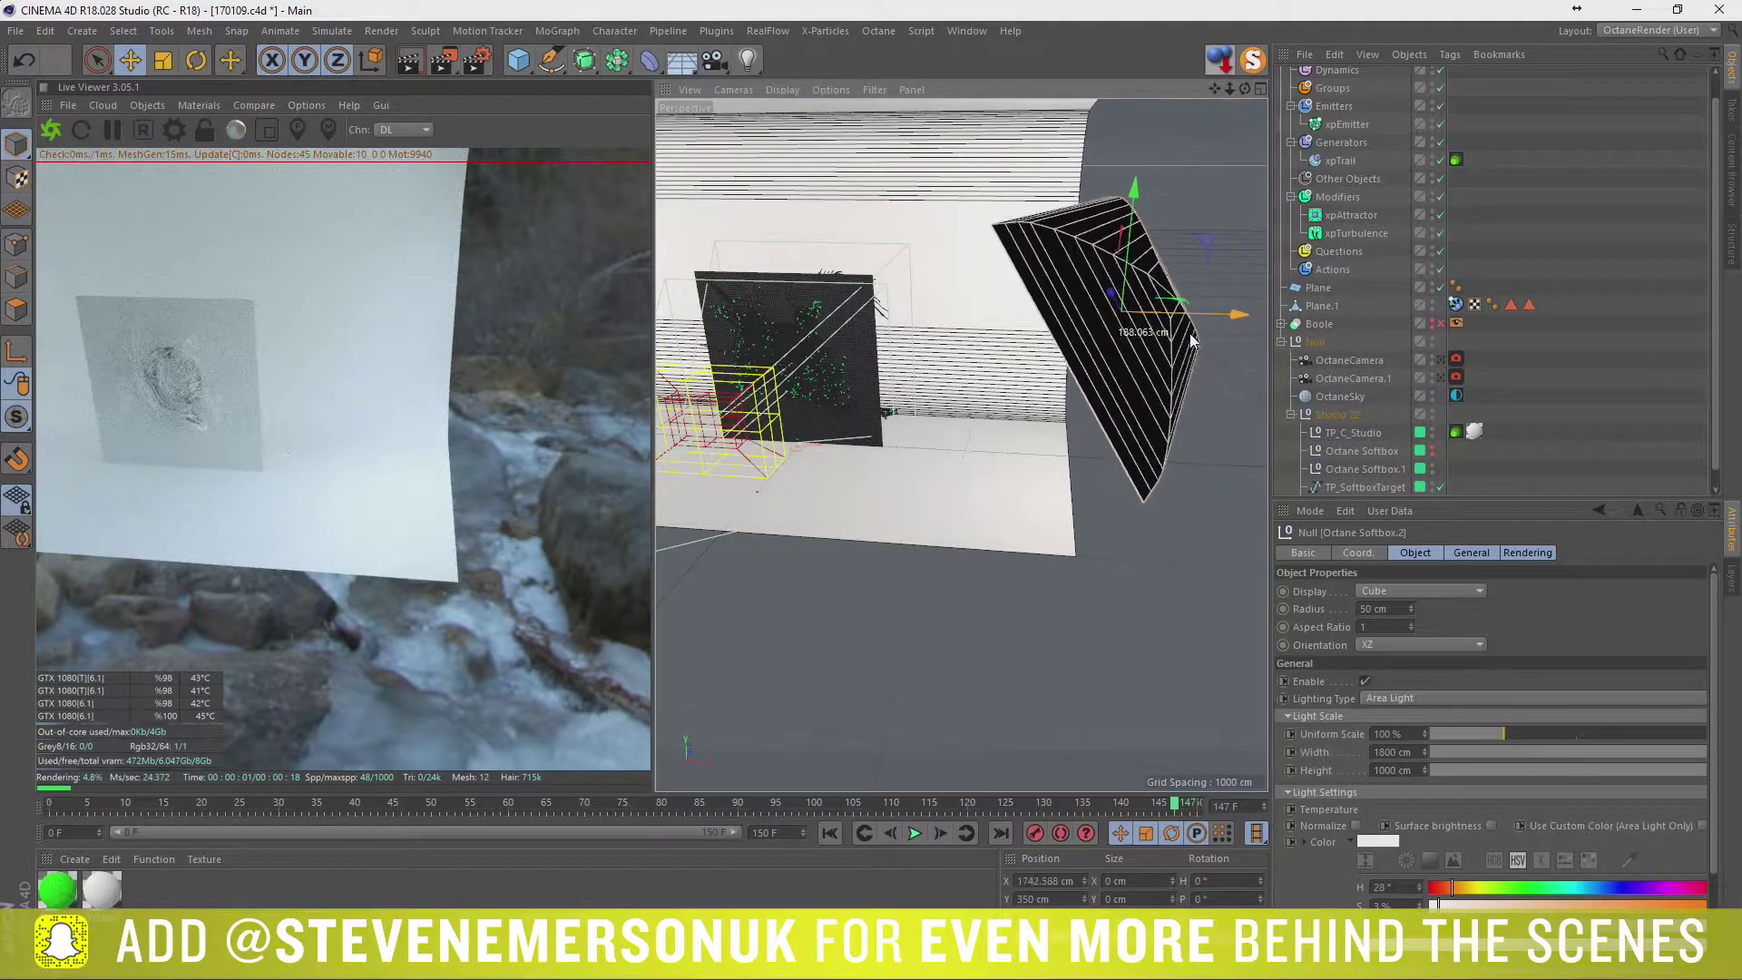
pyautogui.click(1439, 373)
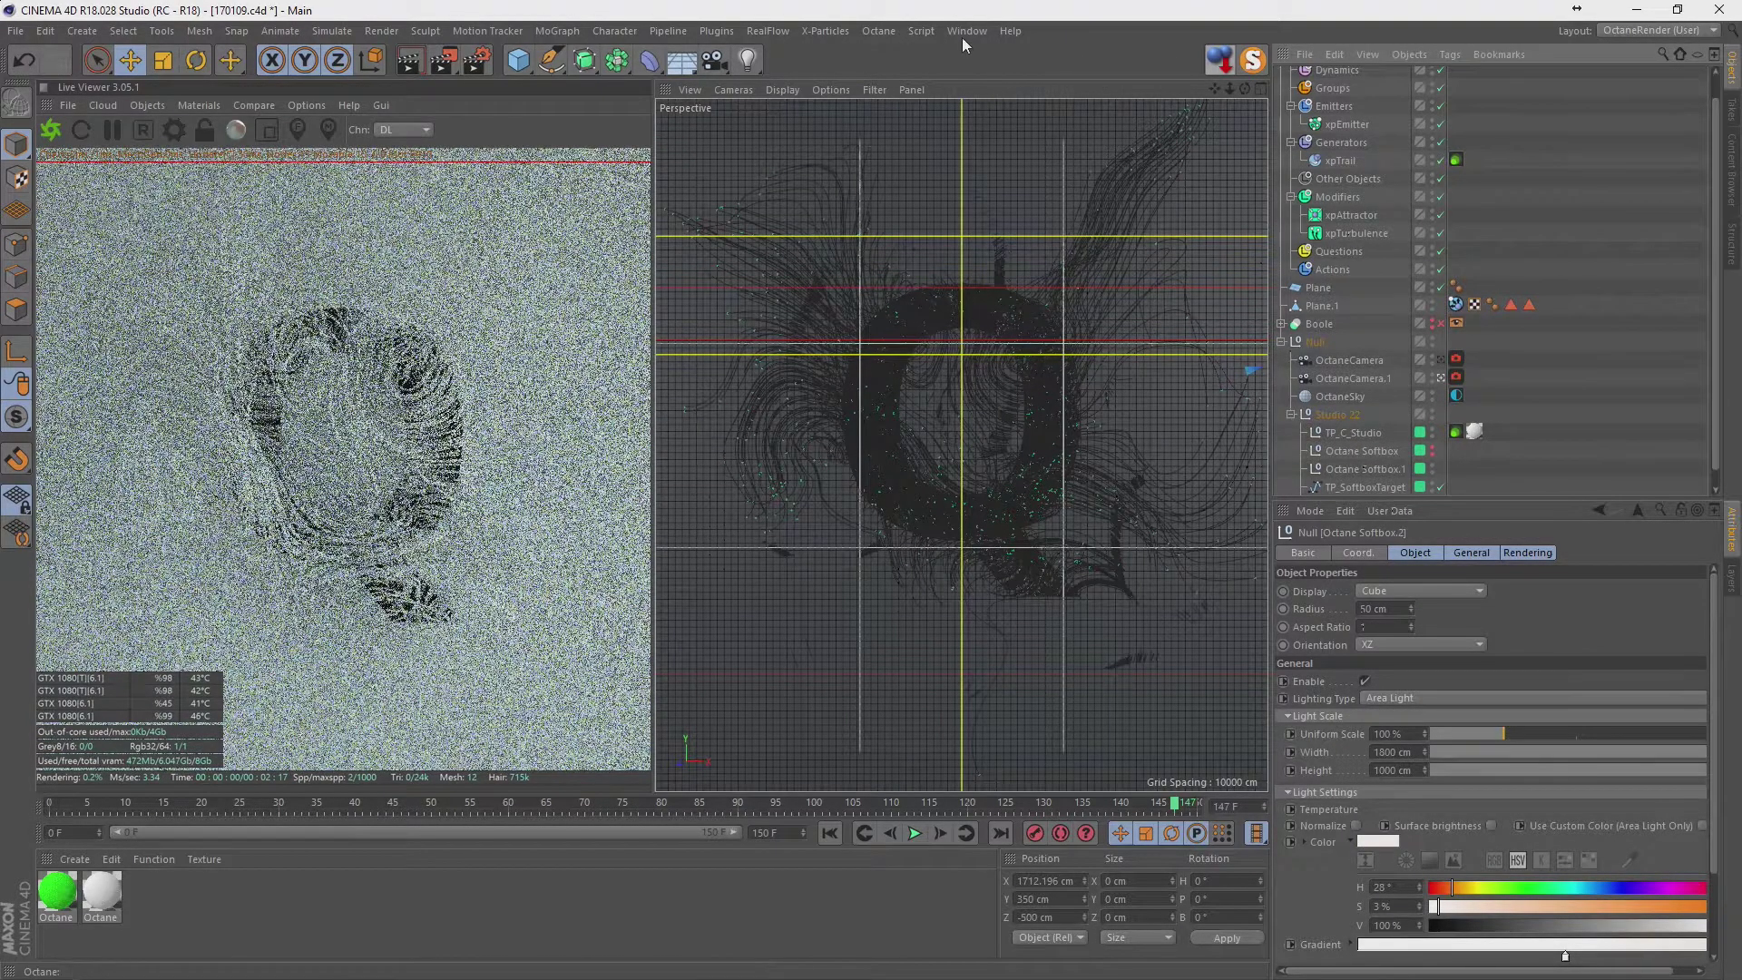
# Open the Content Browser of preset materials and move it lower on screen.
pyautogui.click(966, 31)
pyautogui.click(976, 127)
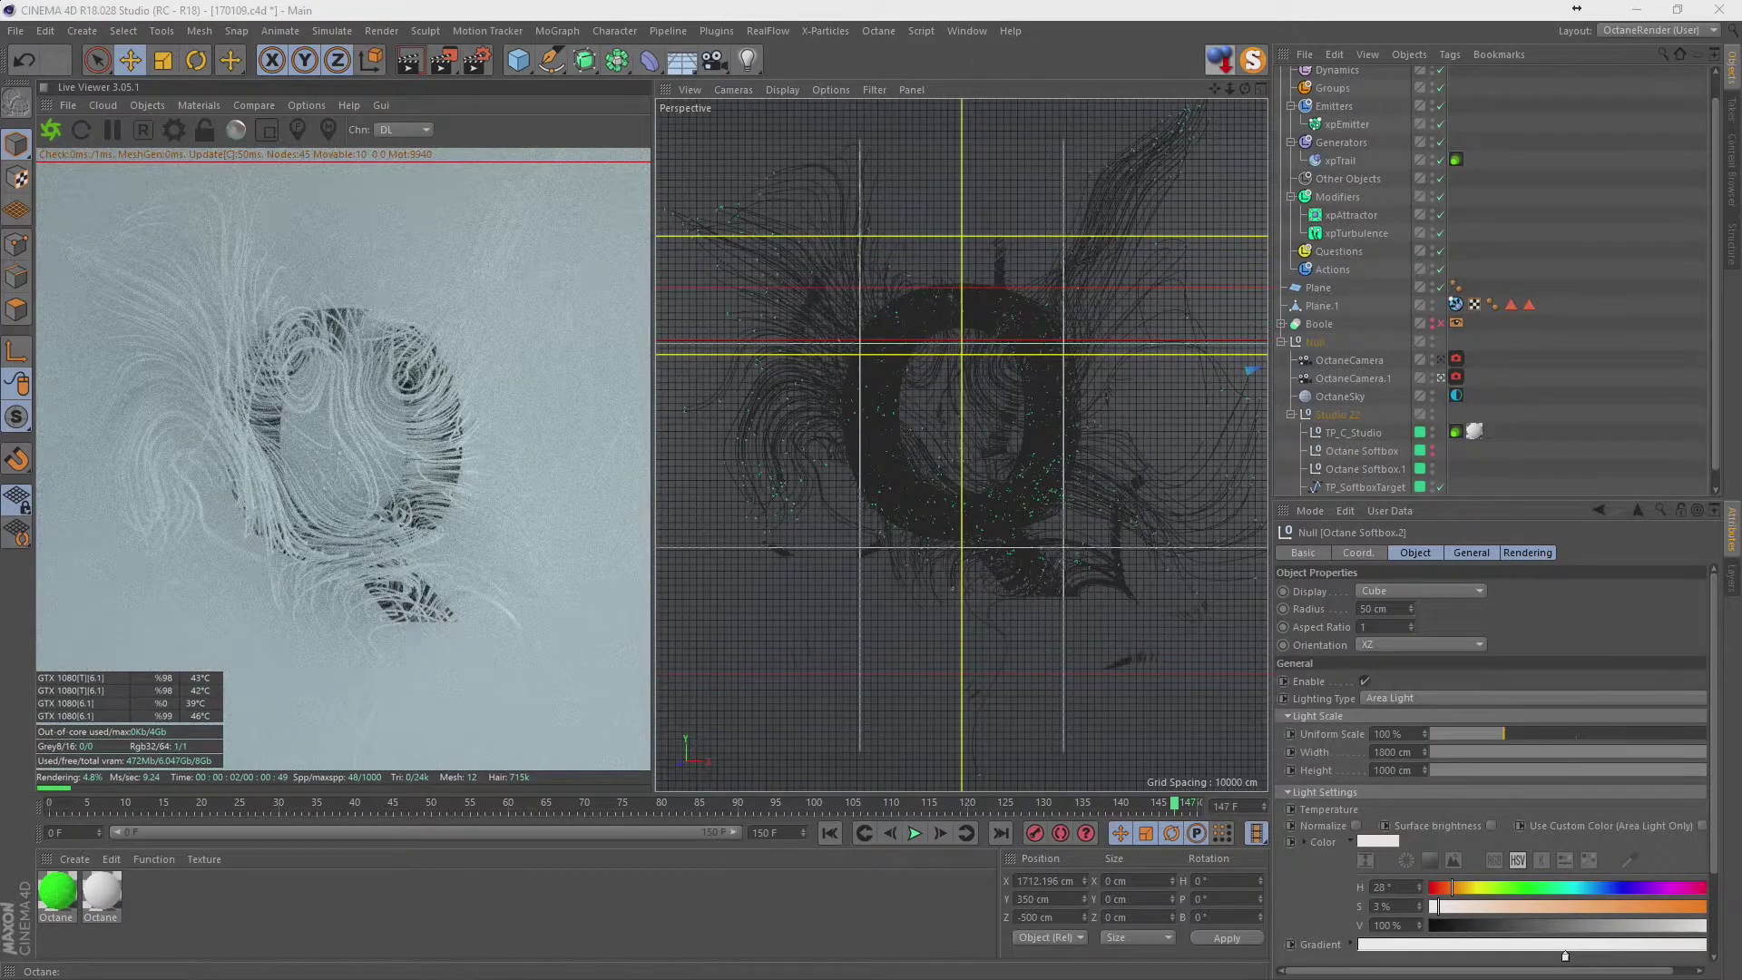
pyautogui.moveTo(968, 7); pyautogui.dragTo(1012, 95)
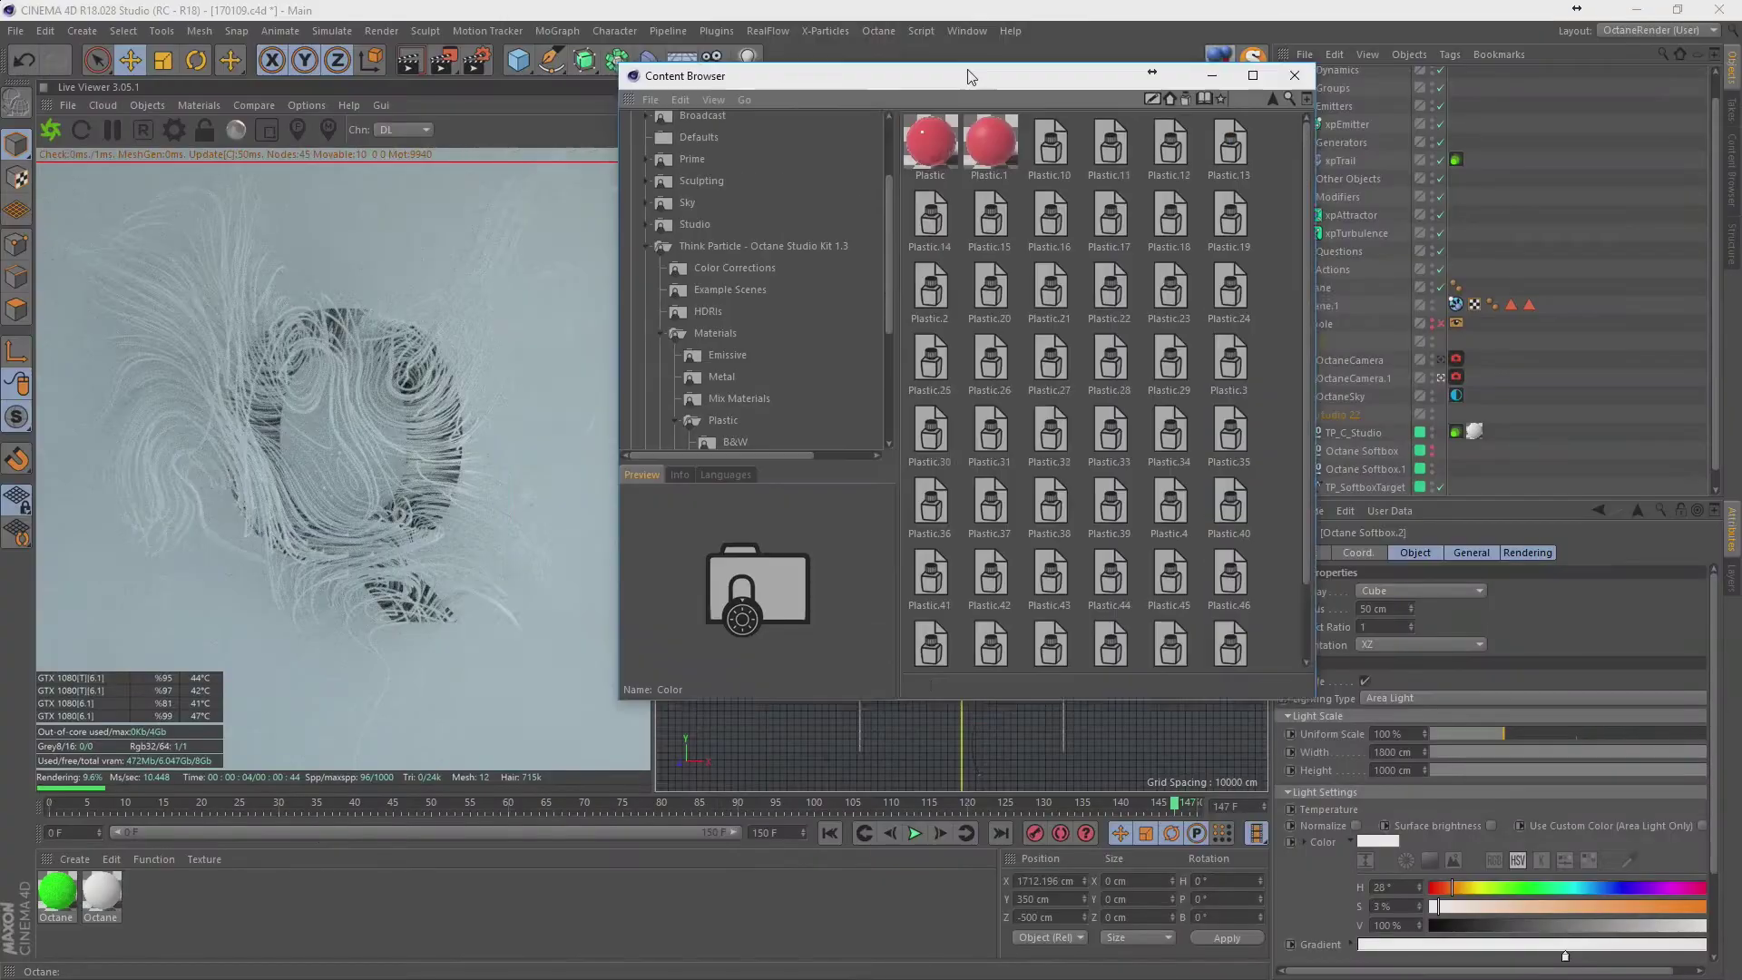
# Load eight Metal presets, including Bronze, Gold, Chrome and Steel, into the Material Manager.
pyautogui.keyDown('shift'); pyautogui.click(1013, 180); pyautogui.keyUp('shift')
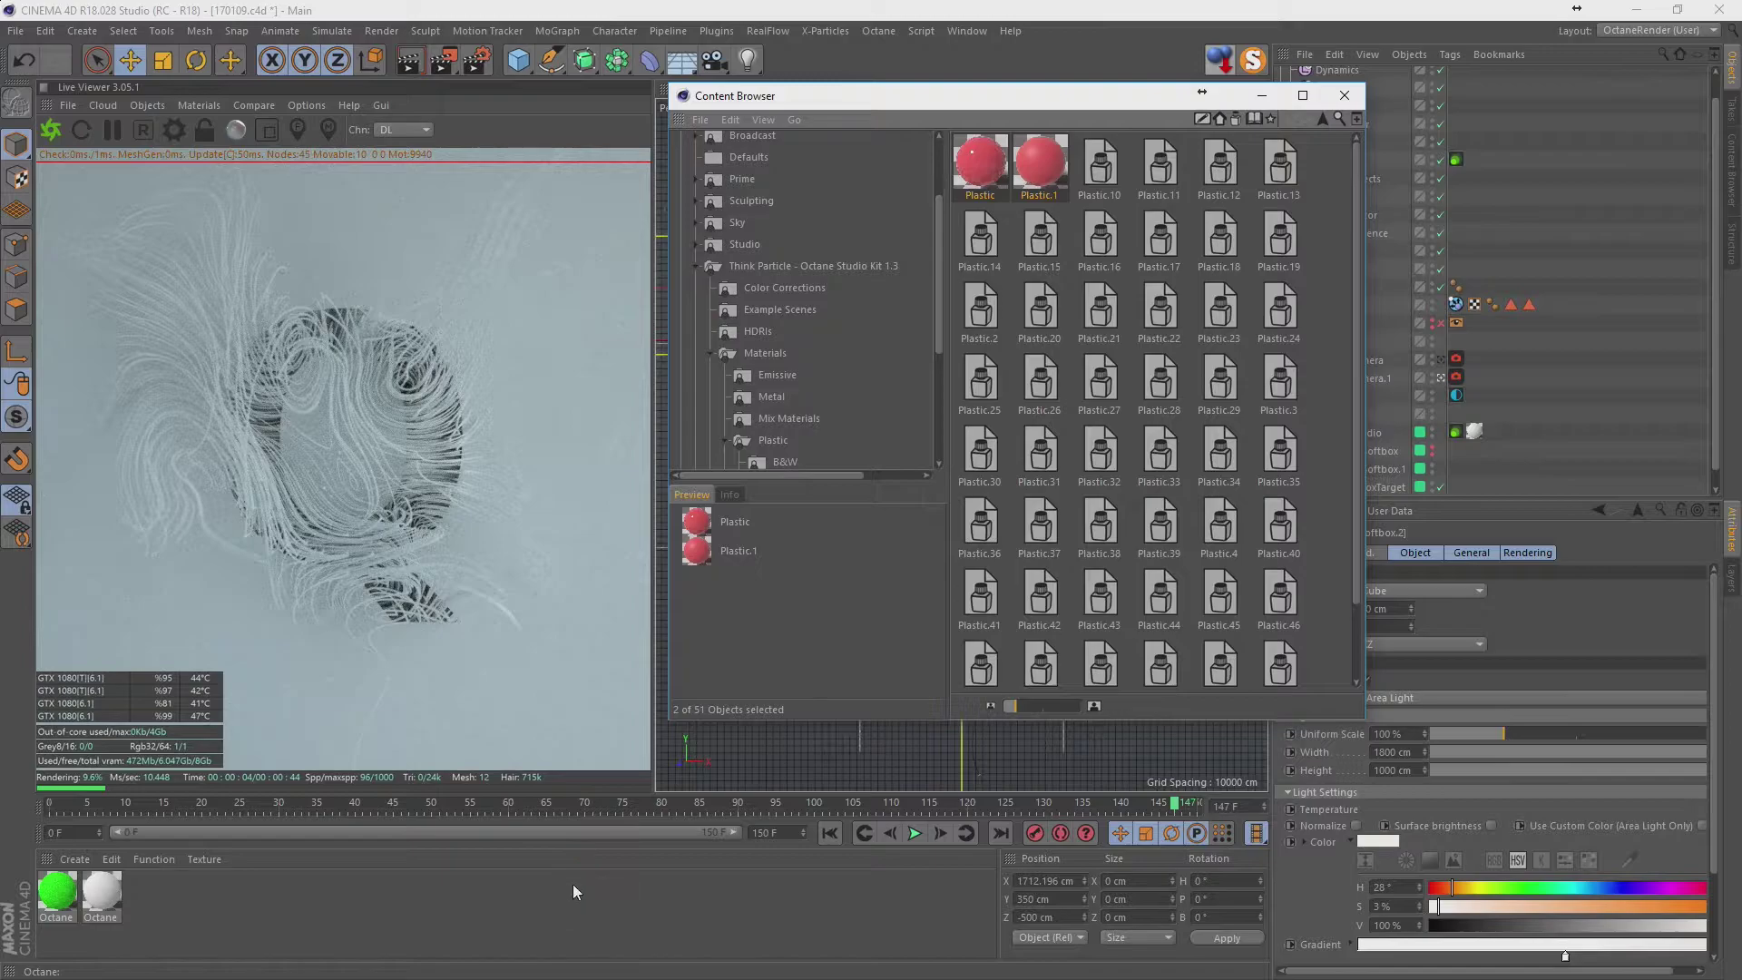
pyautogui.click(992, 181)
pyautogui.keyDown('ctrl'); pyautogui.click(1043, 168); pyautogui.keyUp('ctrl')
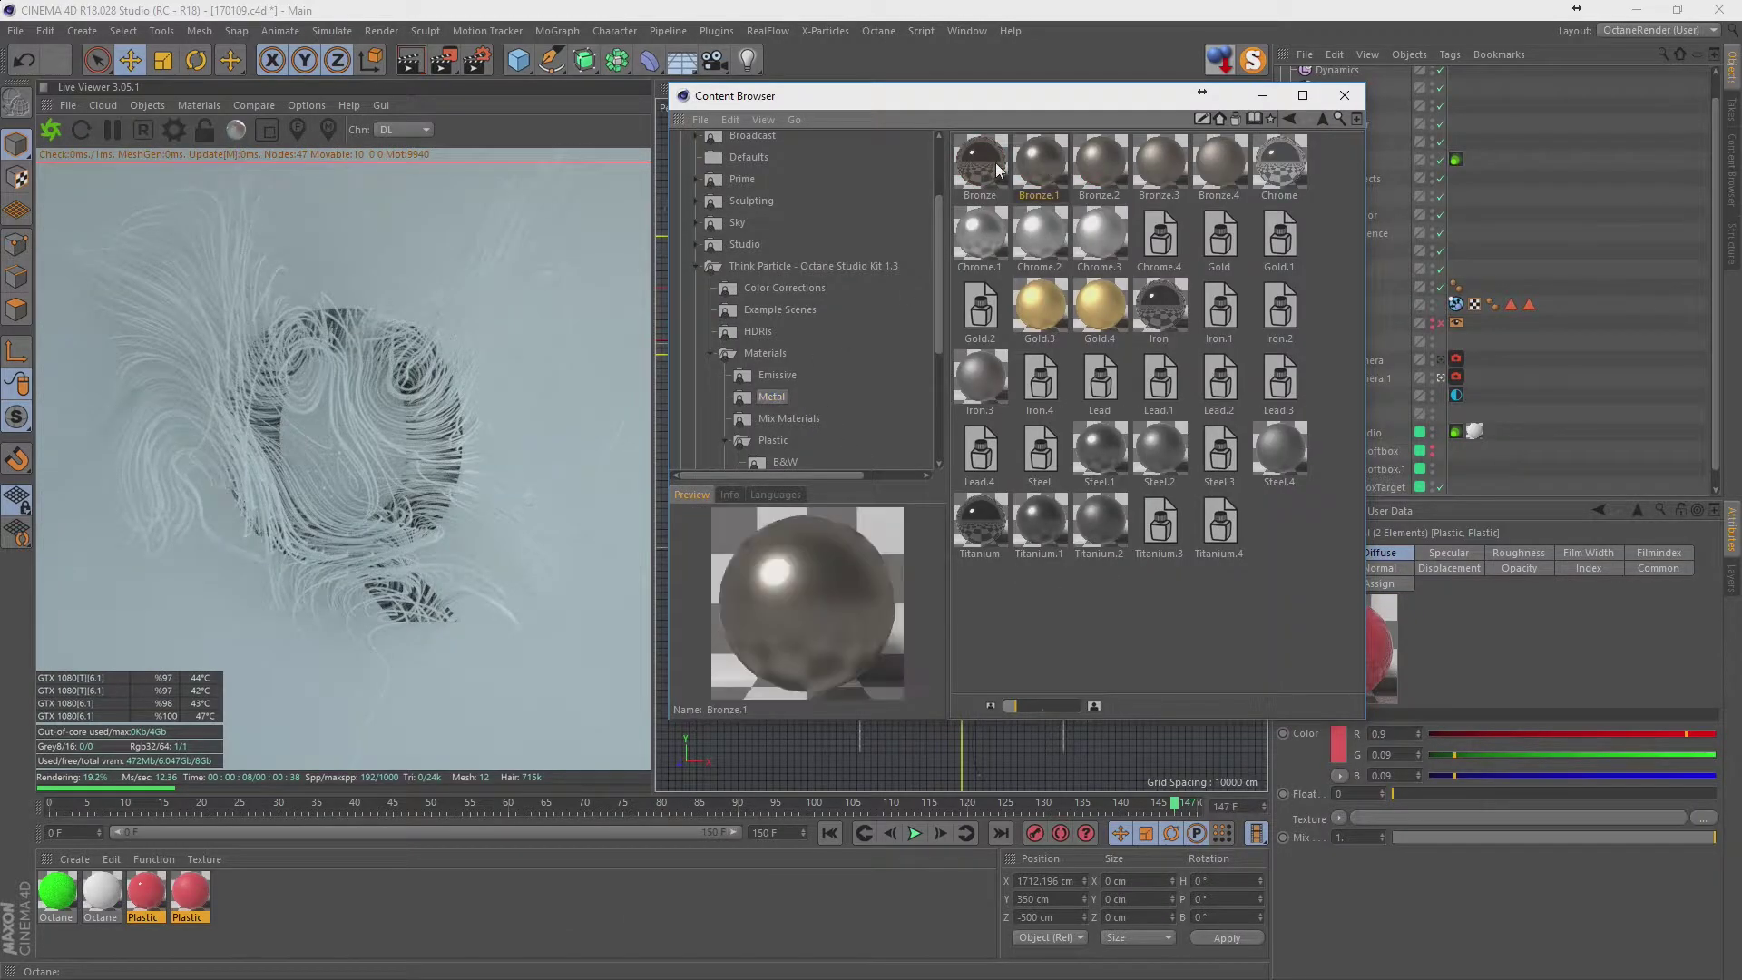
pyautogui.keyDown('ctrl'); pyautogui.click(1217, 247); pyautogui.keyUp('ctrl')
pyautogui.keyDown('ctrl'); pyautogui.click(1279, 241); pyautogui.keyUp('ctrl')
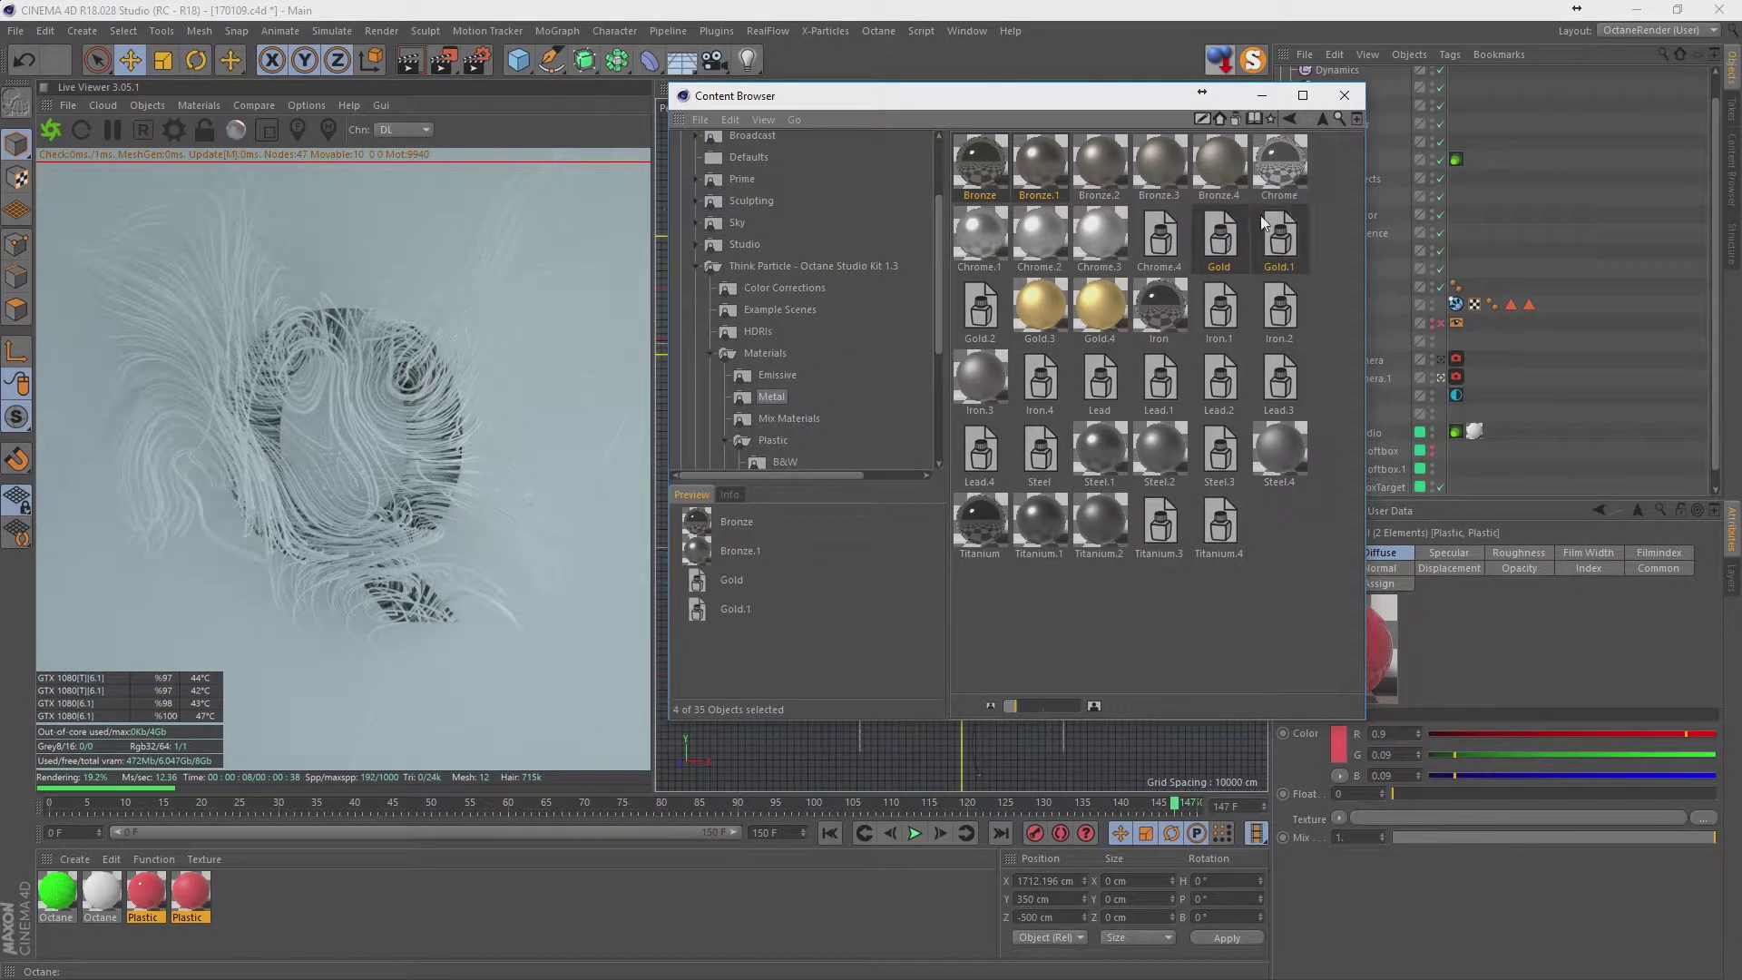
pyautogui.keyDown('ctrl'); pyautogui.click(1279, 165); pyautogui.keyUp('ctrl')
pyautogui.keyDown('ctrl'); pyautogui.click(977, 246); pyautogui.keyUp('ctrl')
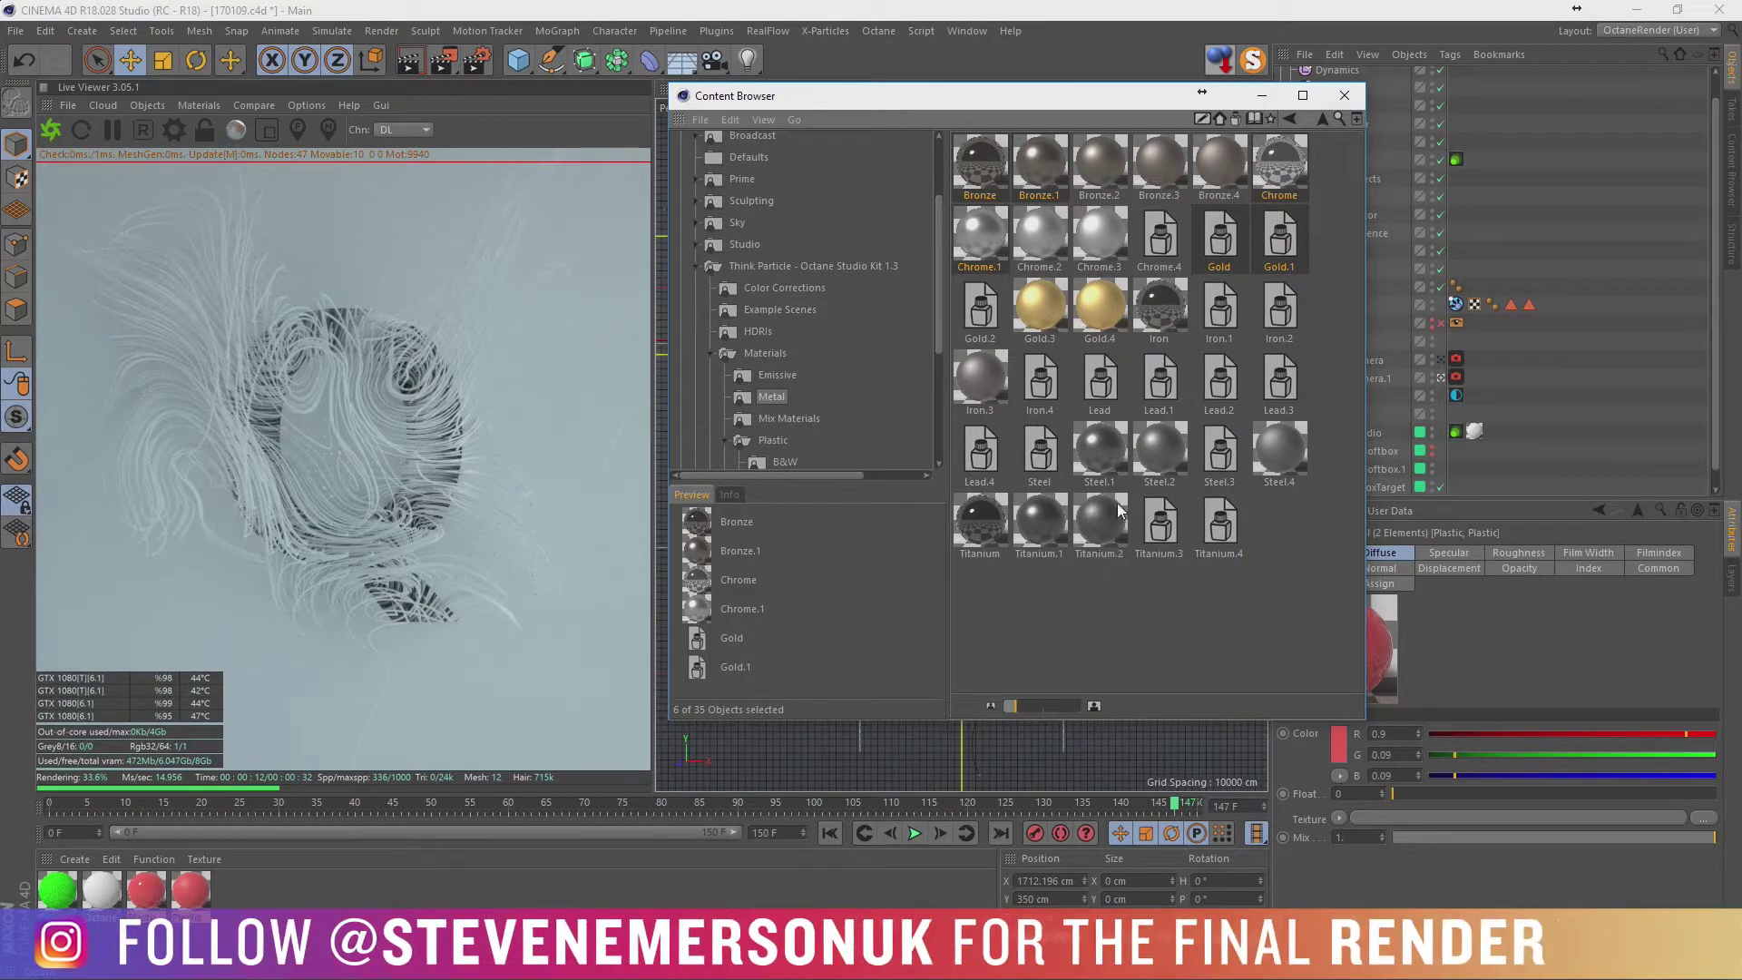
pyautogui.keyDown('ctrl'); pyautogui.click(1107, 458); pyautogui.keyUp('ctrl')
pyautogui.keyDown('ctrl'); pyautogui.click(1041, 454); pyautogui.keyUp('ctrl')
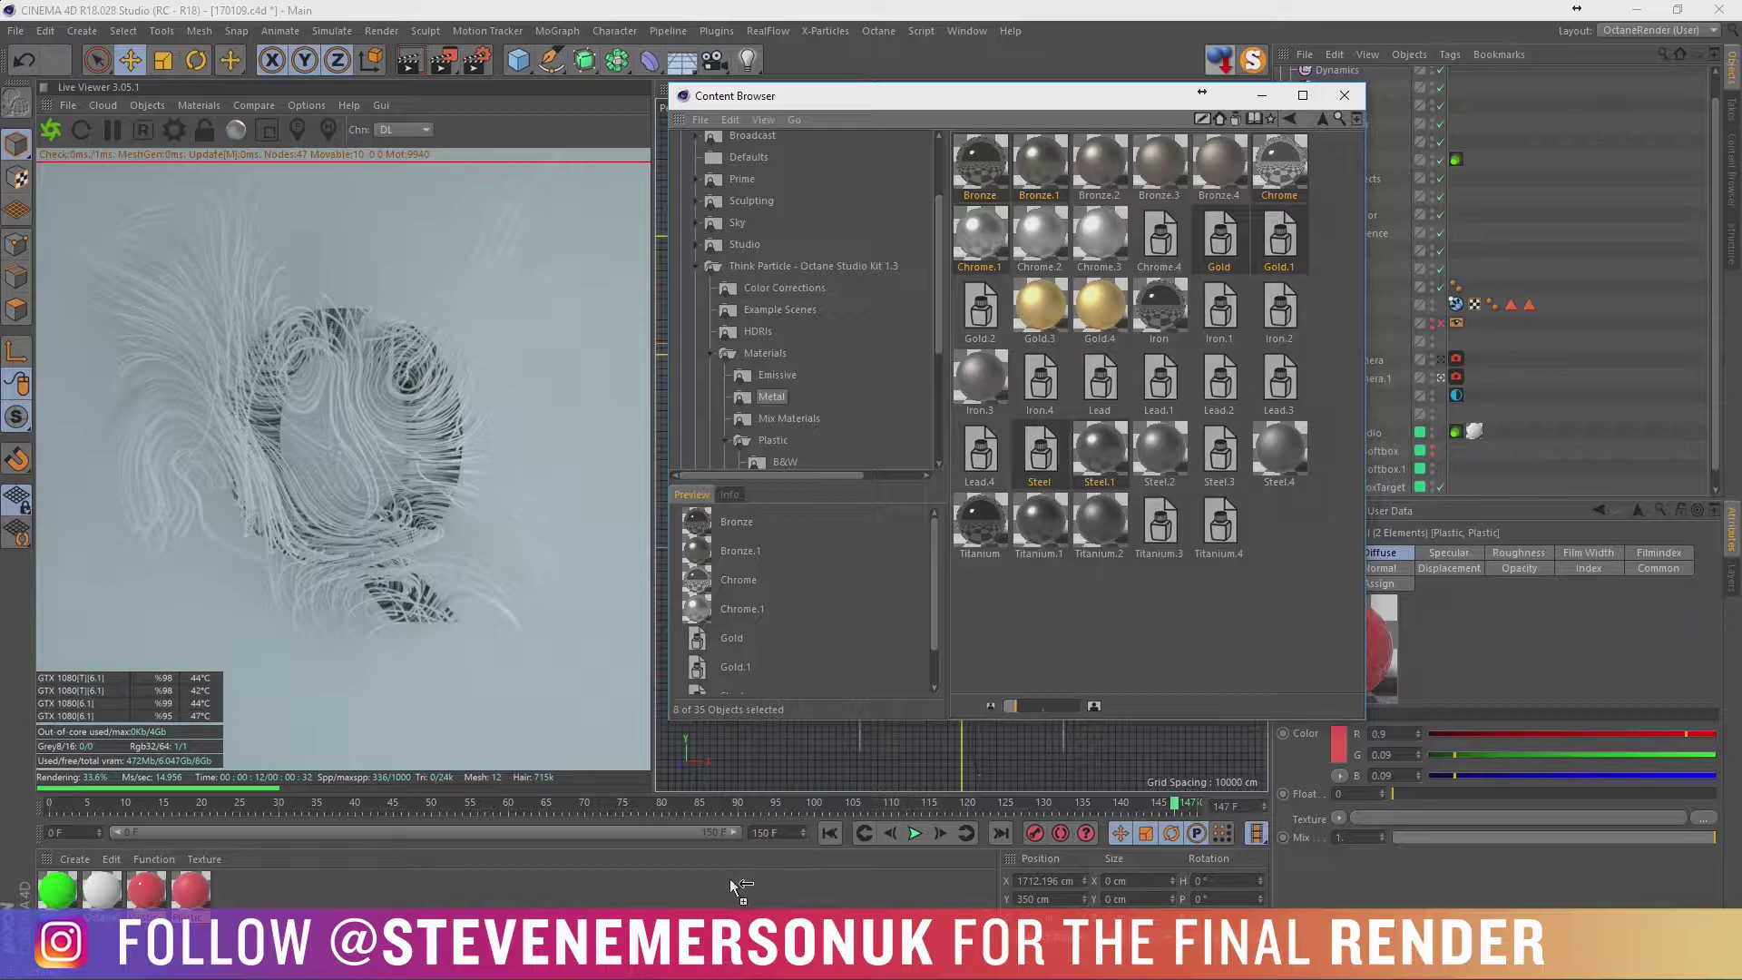
pyautogui.moveTo(1041, 454); pyautogui.dragTo(740, 894)
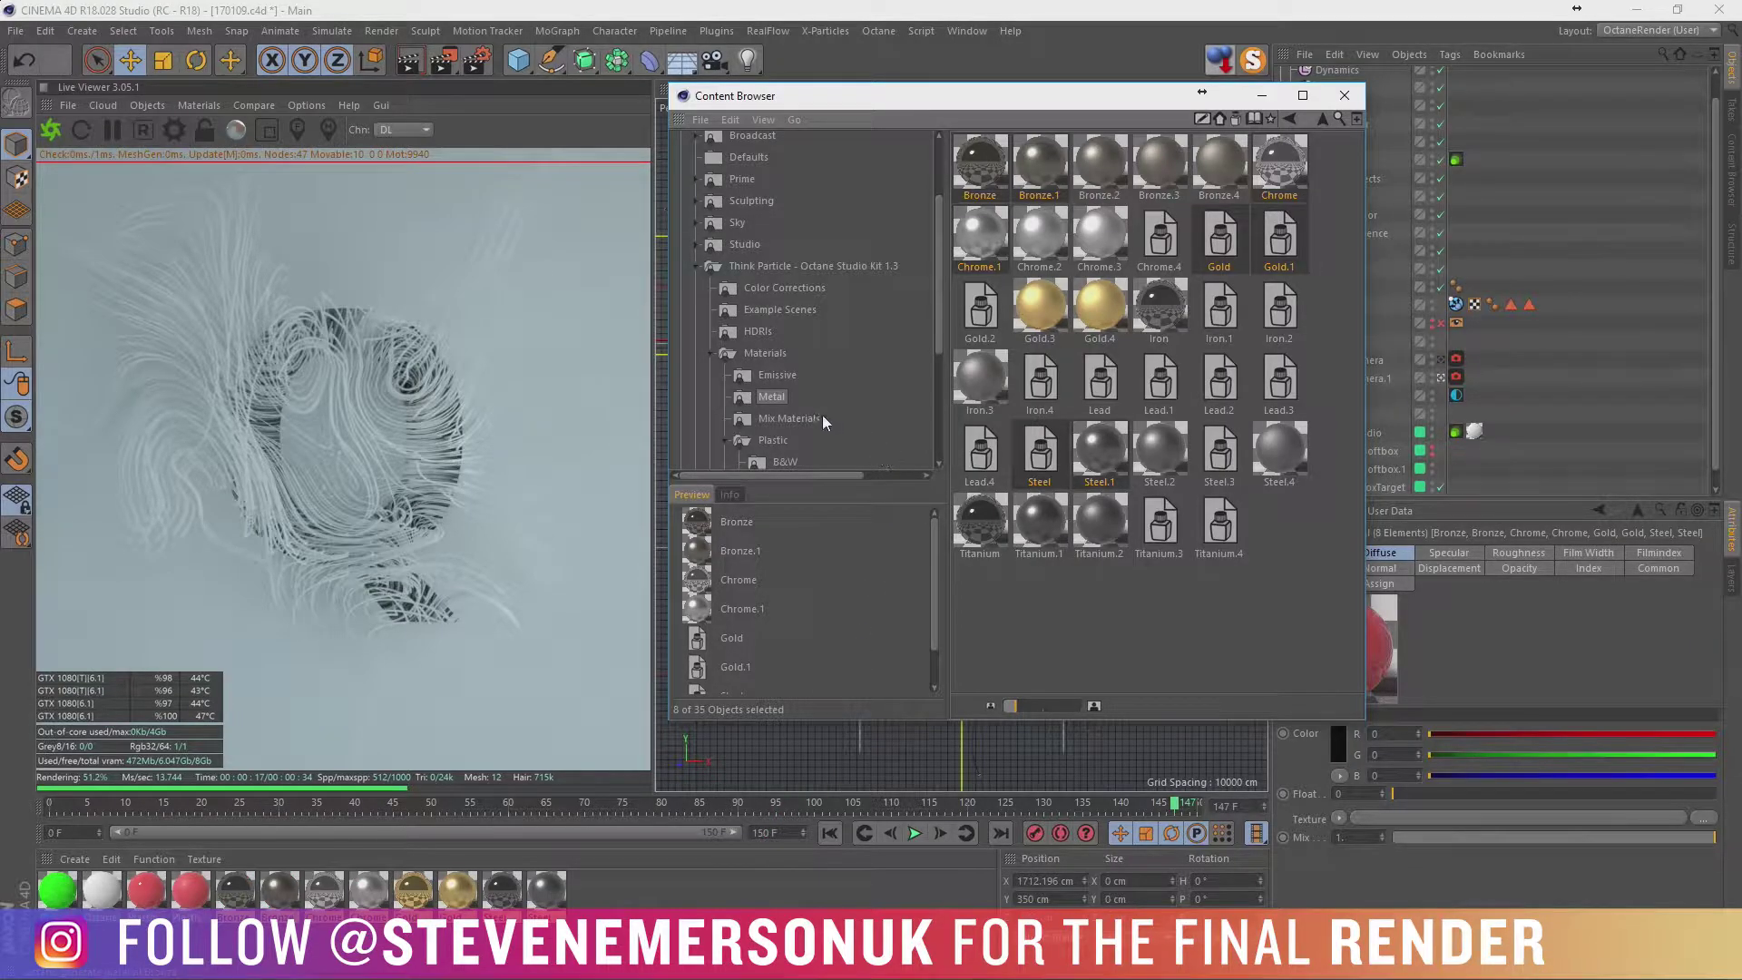
# Load the Frosted Glass, Glass and Jello Translucent presets into the scene.
pyautogui.scroll(-2, 804, 425)
pyautogui.click(784, 396)
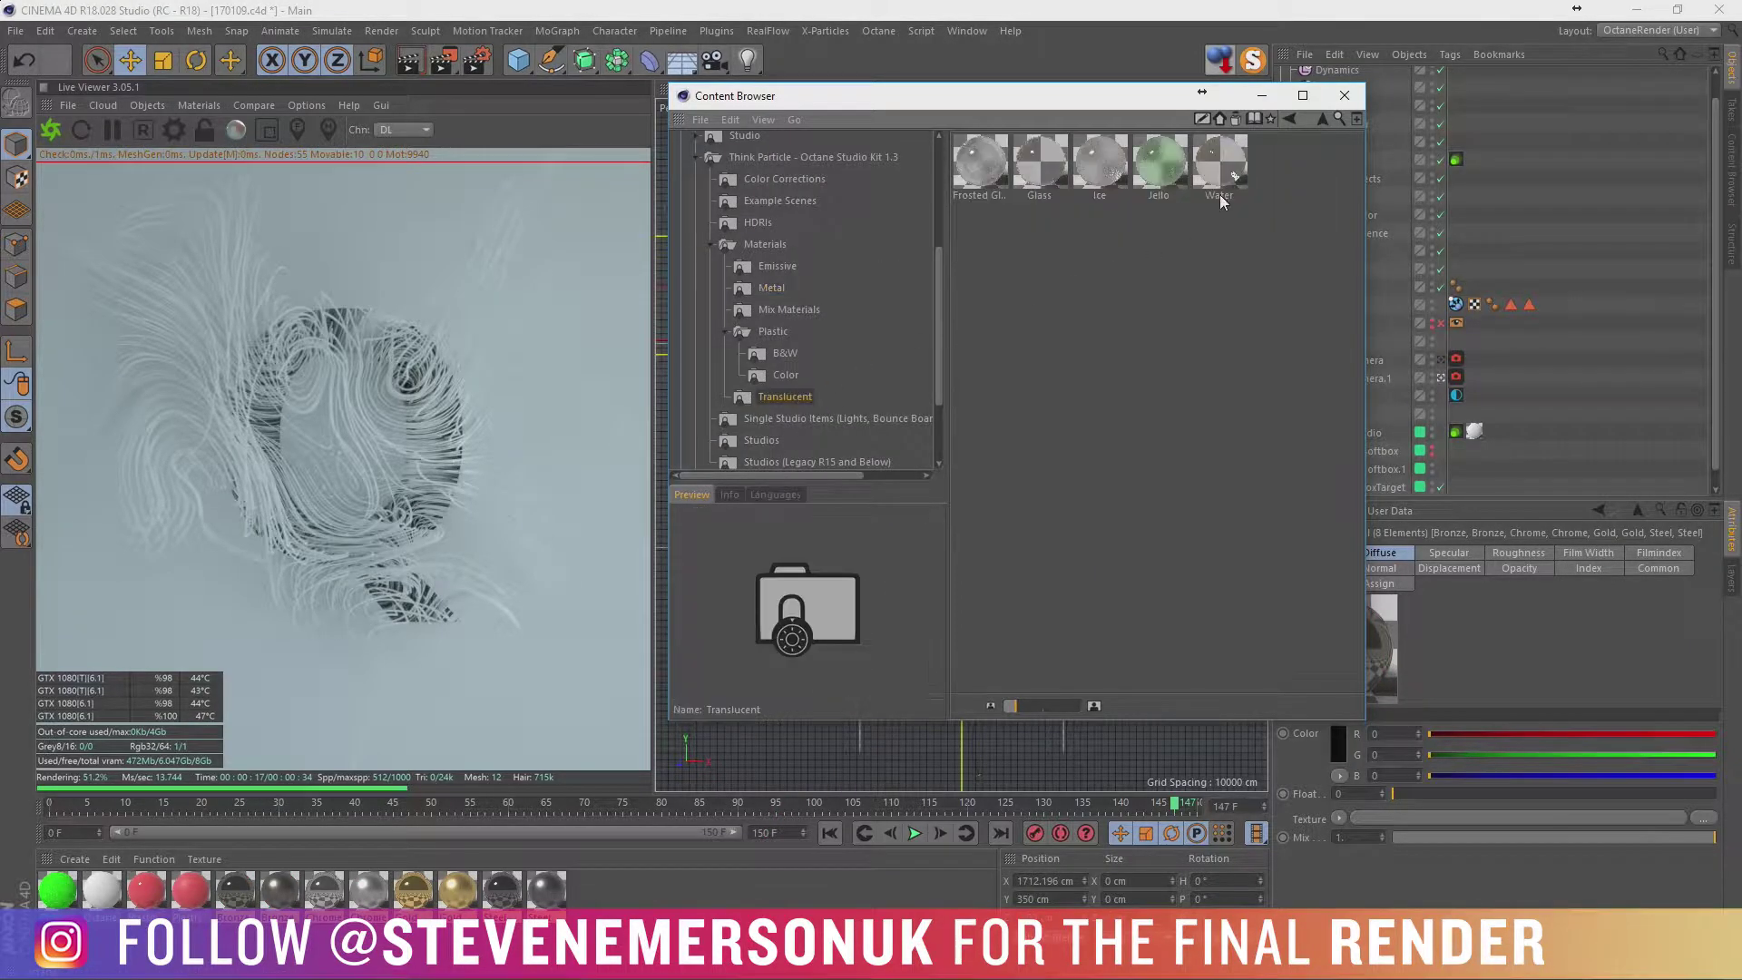
pyautogui.click(980, 163)
pyautogui.keyDown('ctrl'); pyautogui.click(1040, 172); pyautogui.keyUp('ctrl')
pyautogui.moveTo(986, 196); pyautogui.dragTo(617, 893)
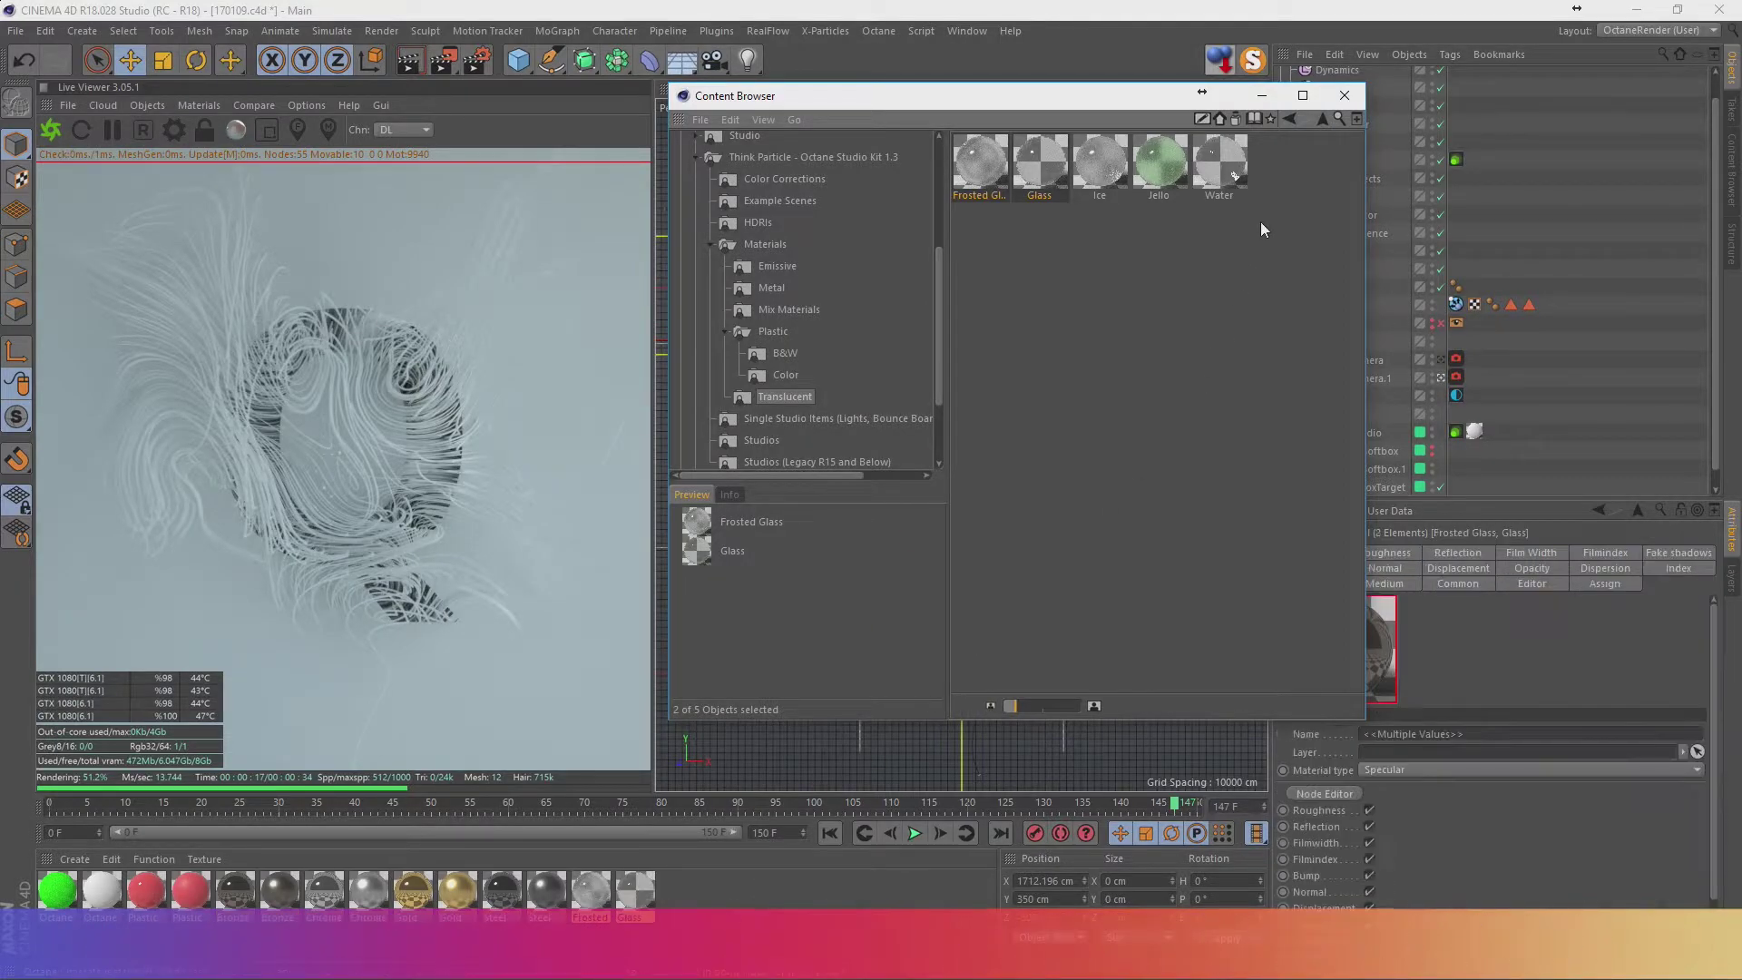
pyautogui.moveTo(1159, 163)
pyautogui.mouseDown()
pyautogui.moveTo(899, 763)
pyautogui.moveTo(799, 944)
pyautogui.mouseUp()
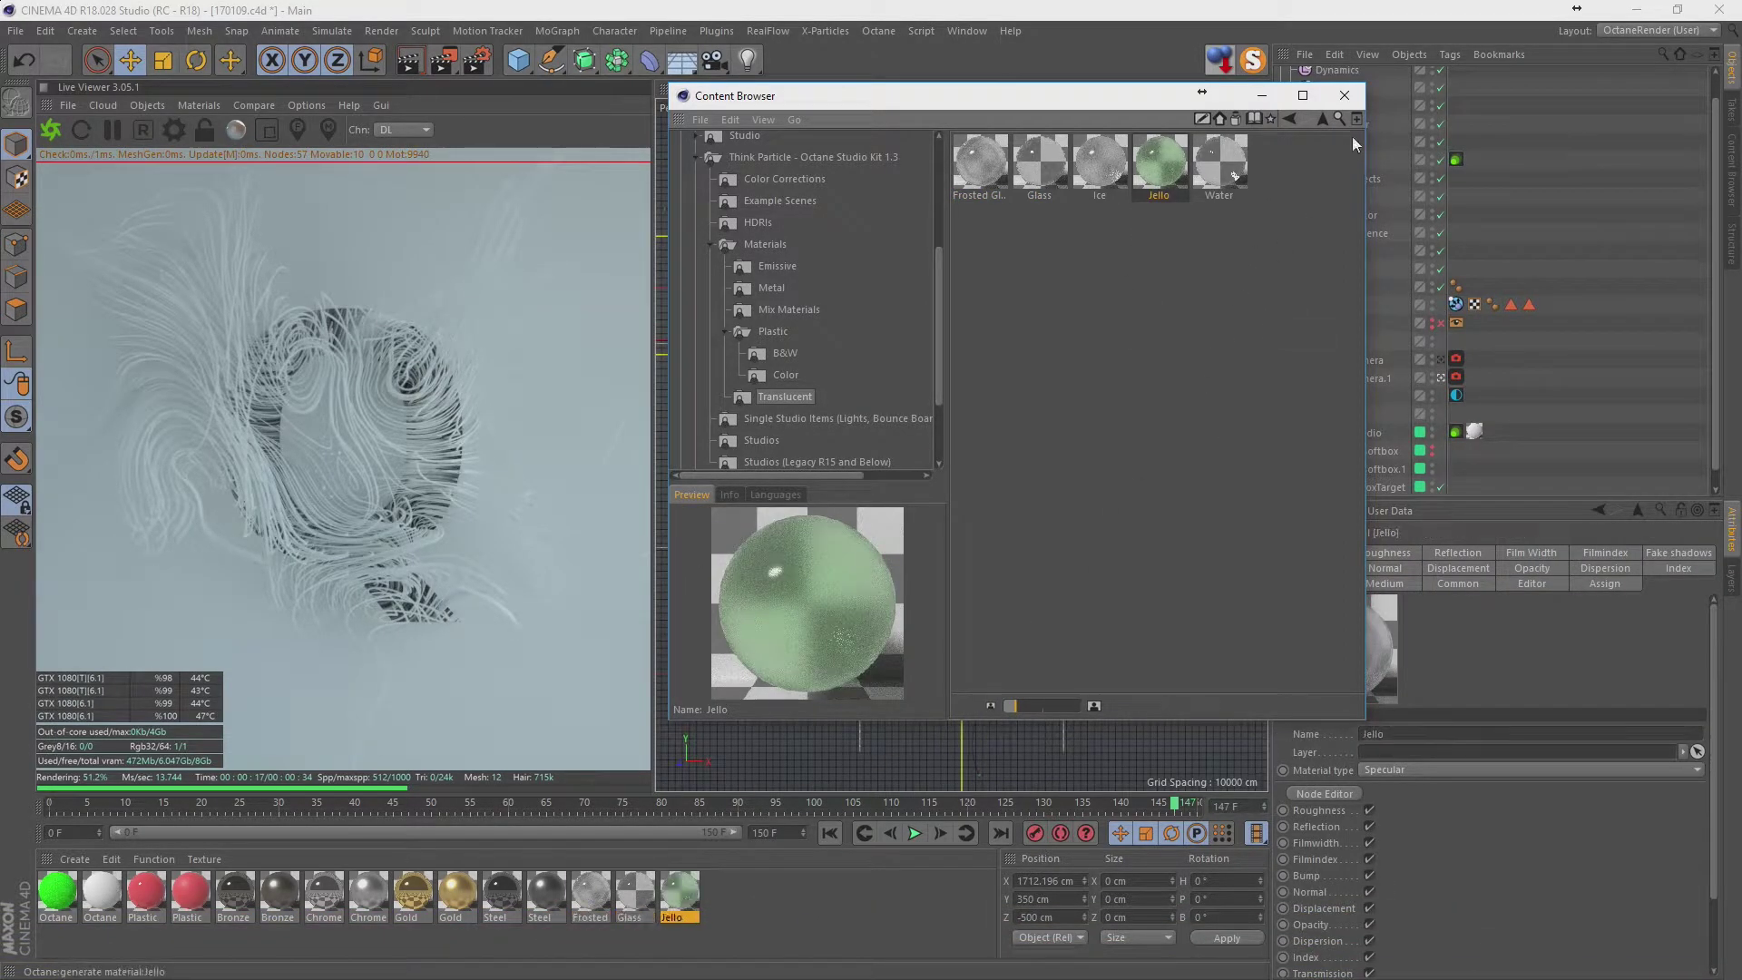
# Close the Content Browser, apply Frosted Glass to Plane.1, and show its settings.
pyautogui.click(1344, 96)
pyautogui.click(798, 944)
pyautogui.moveTo(589, 893); pyautogui.dragTo(1469, 216)
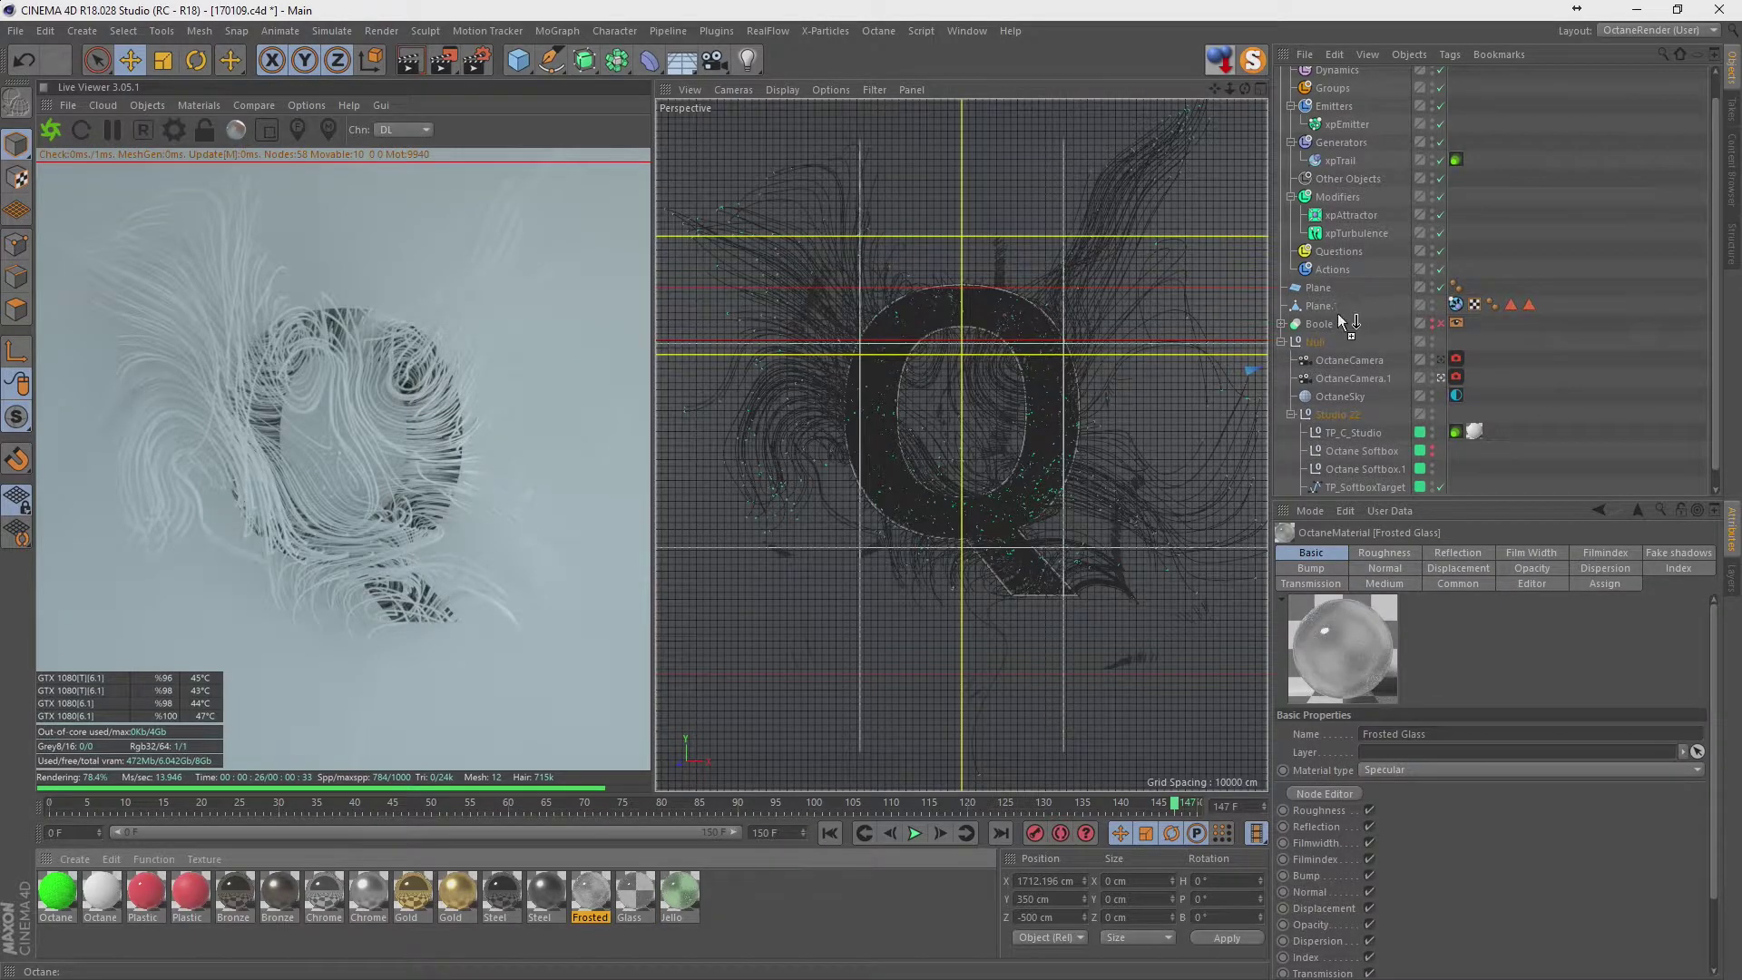
pyautogui.moveTo(1340, 313); pyautogui.dragTo(1320, 303)
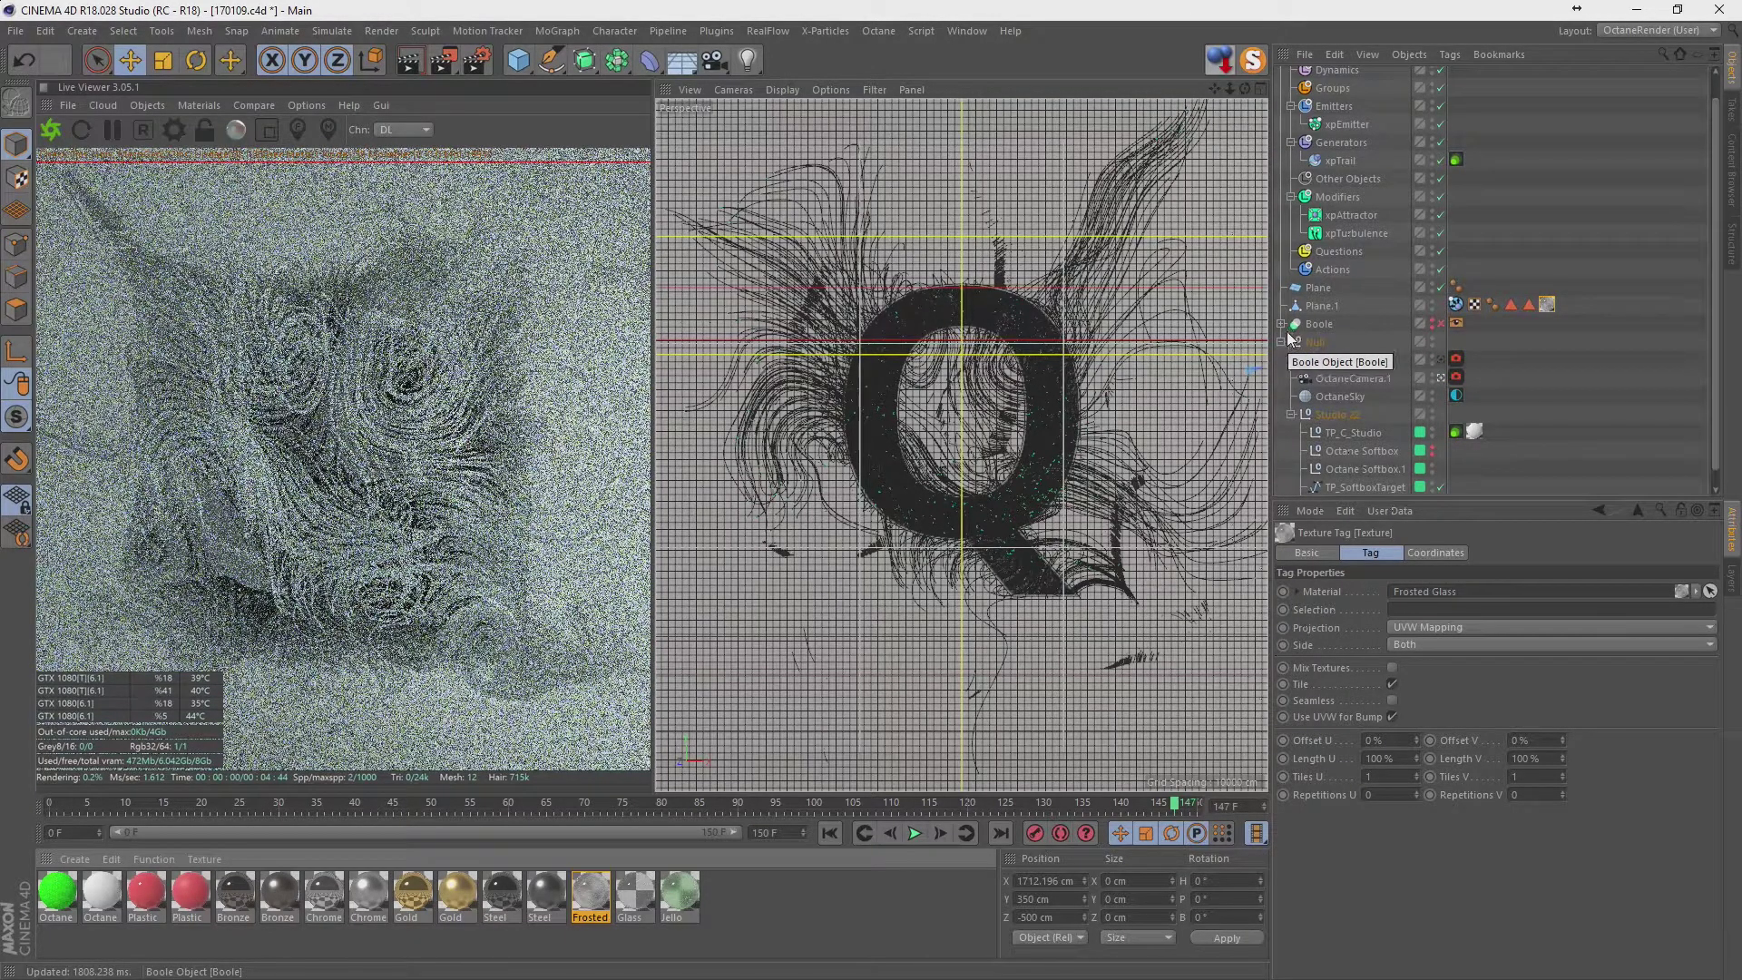
pyautogui.click(596, 905)
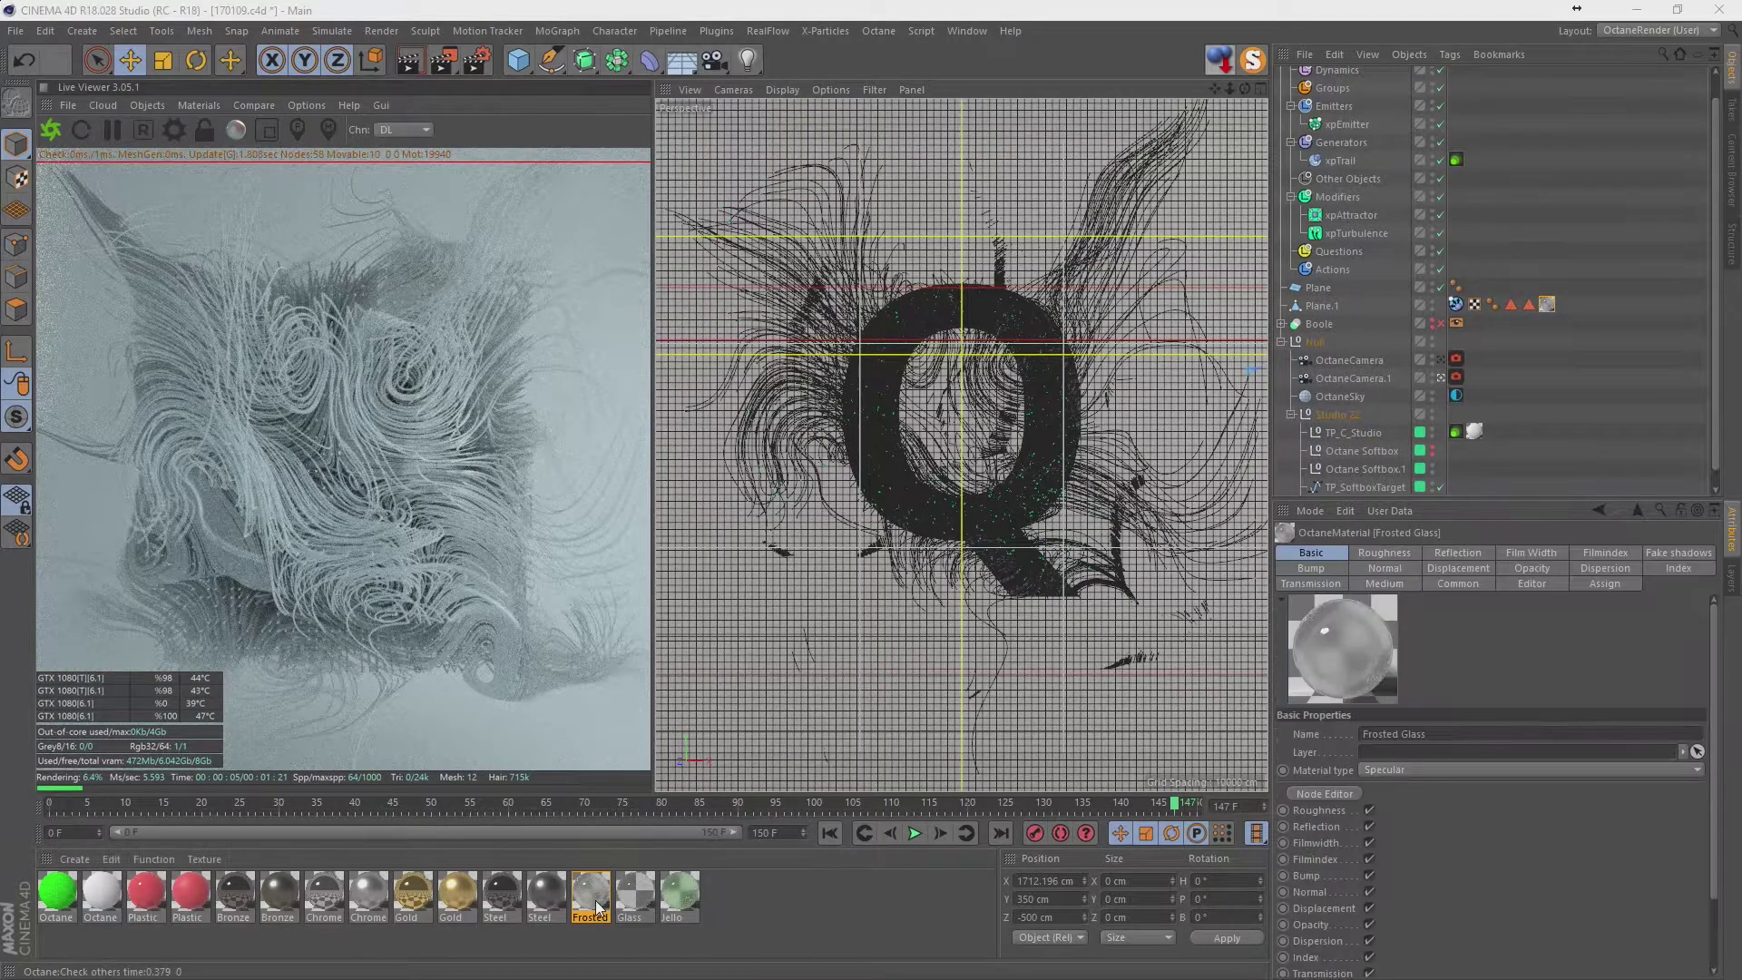
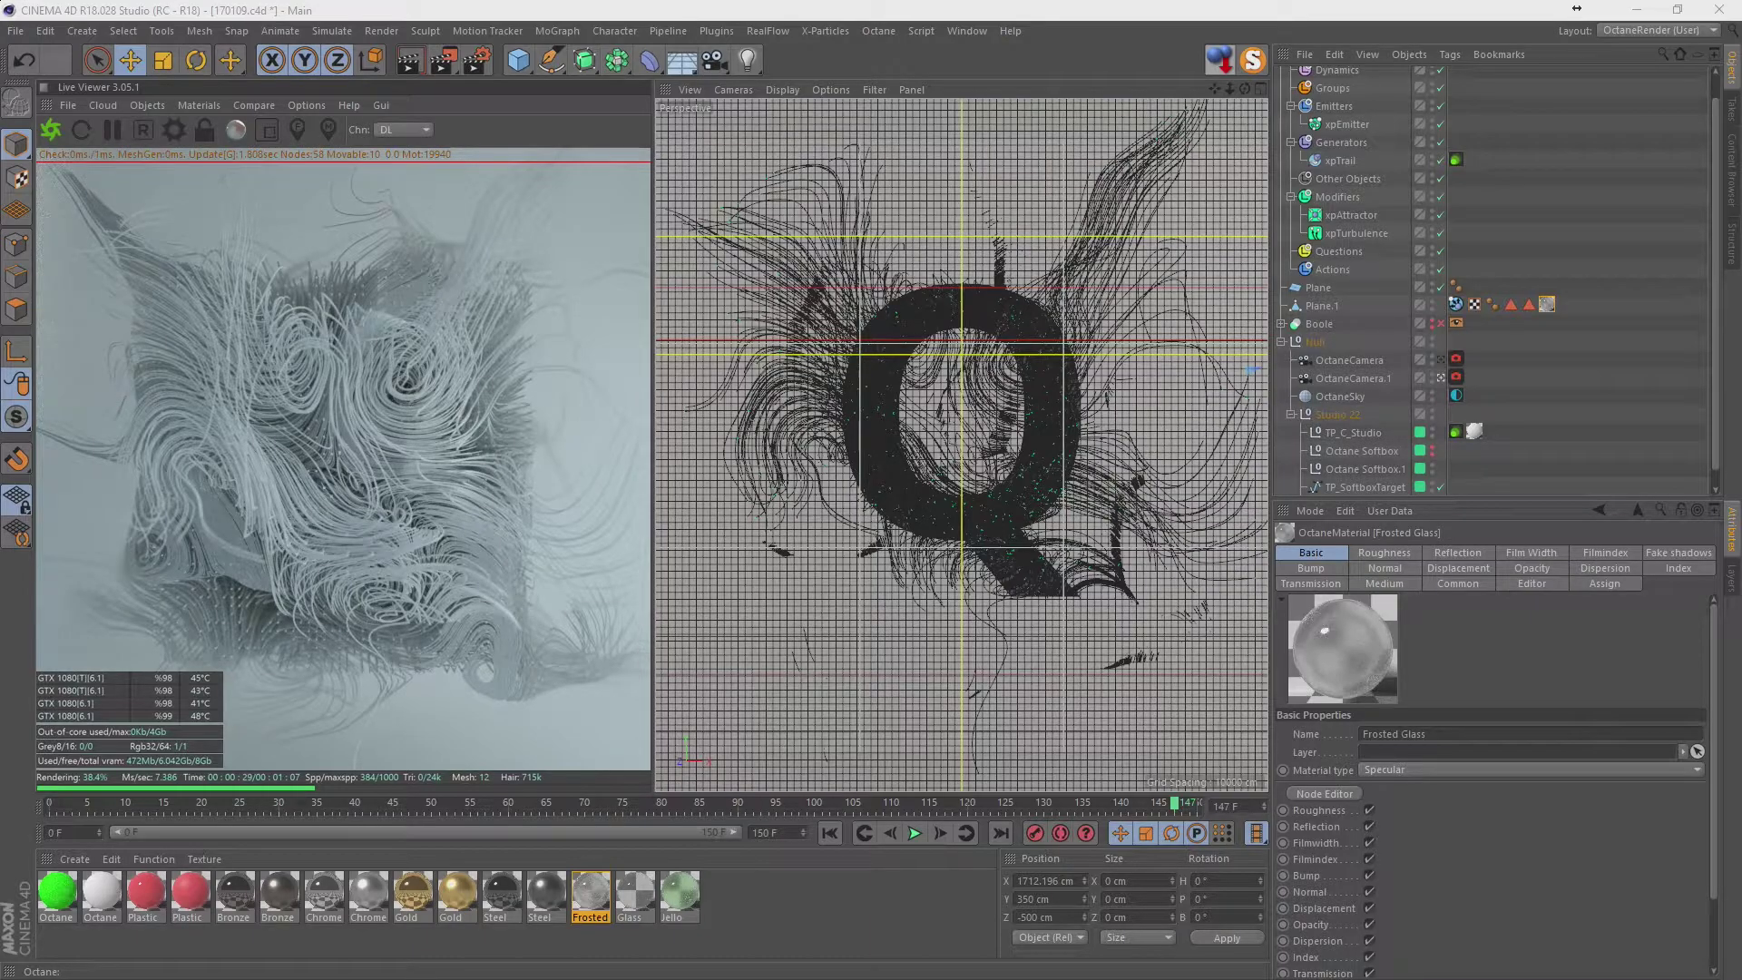
# Open Frosted Glass and trial index of refraction values 3.86 and 1.12, then undo them.
pyautogui.doubleClick(590, 891)
pyautogui.moveTo(1225, 222); pyautogui.dragTo(780, 117)
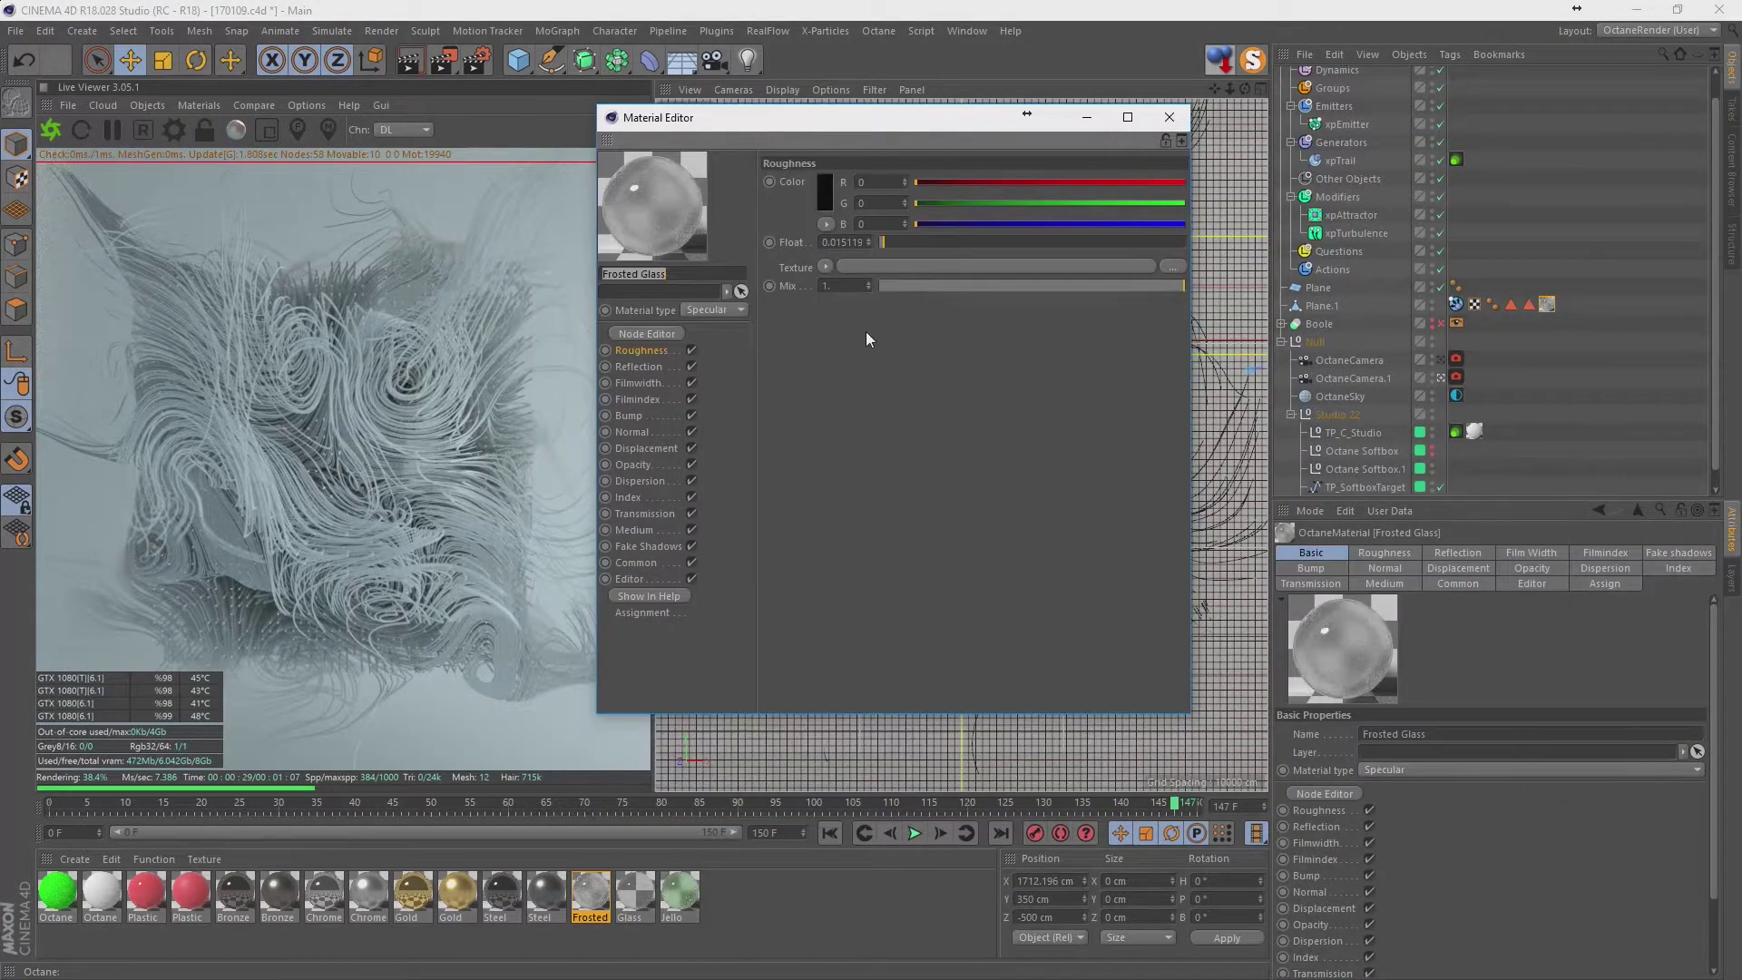
pyautogui.click(653, 514)
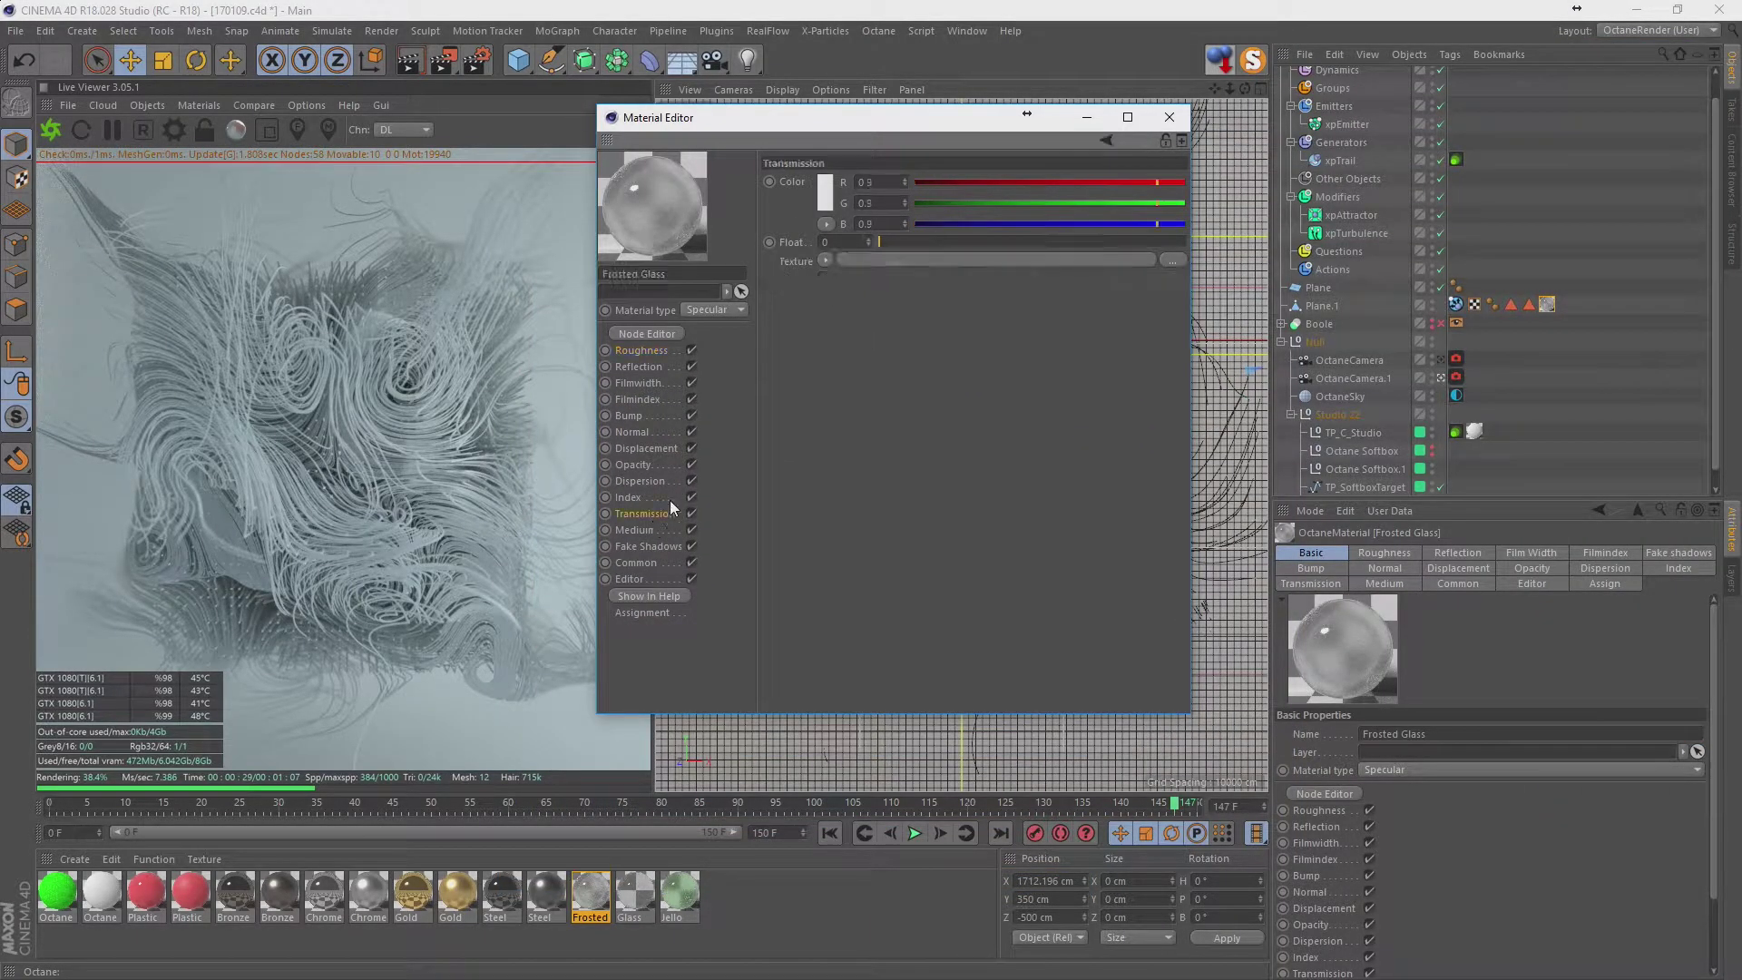
pyautogui.click(635, 530)
pyautogui.click(826, 182)
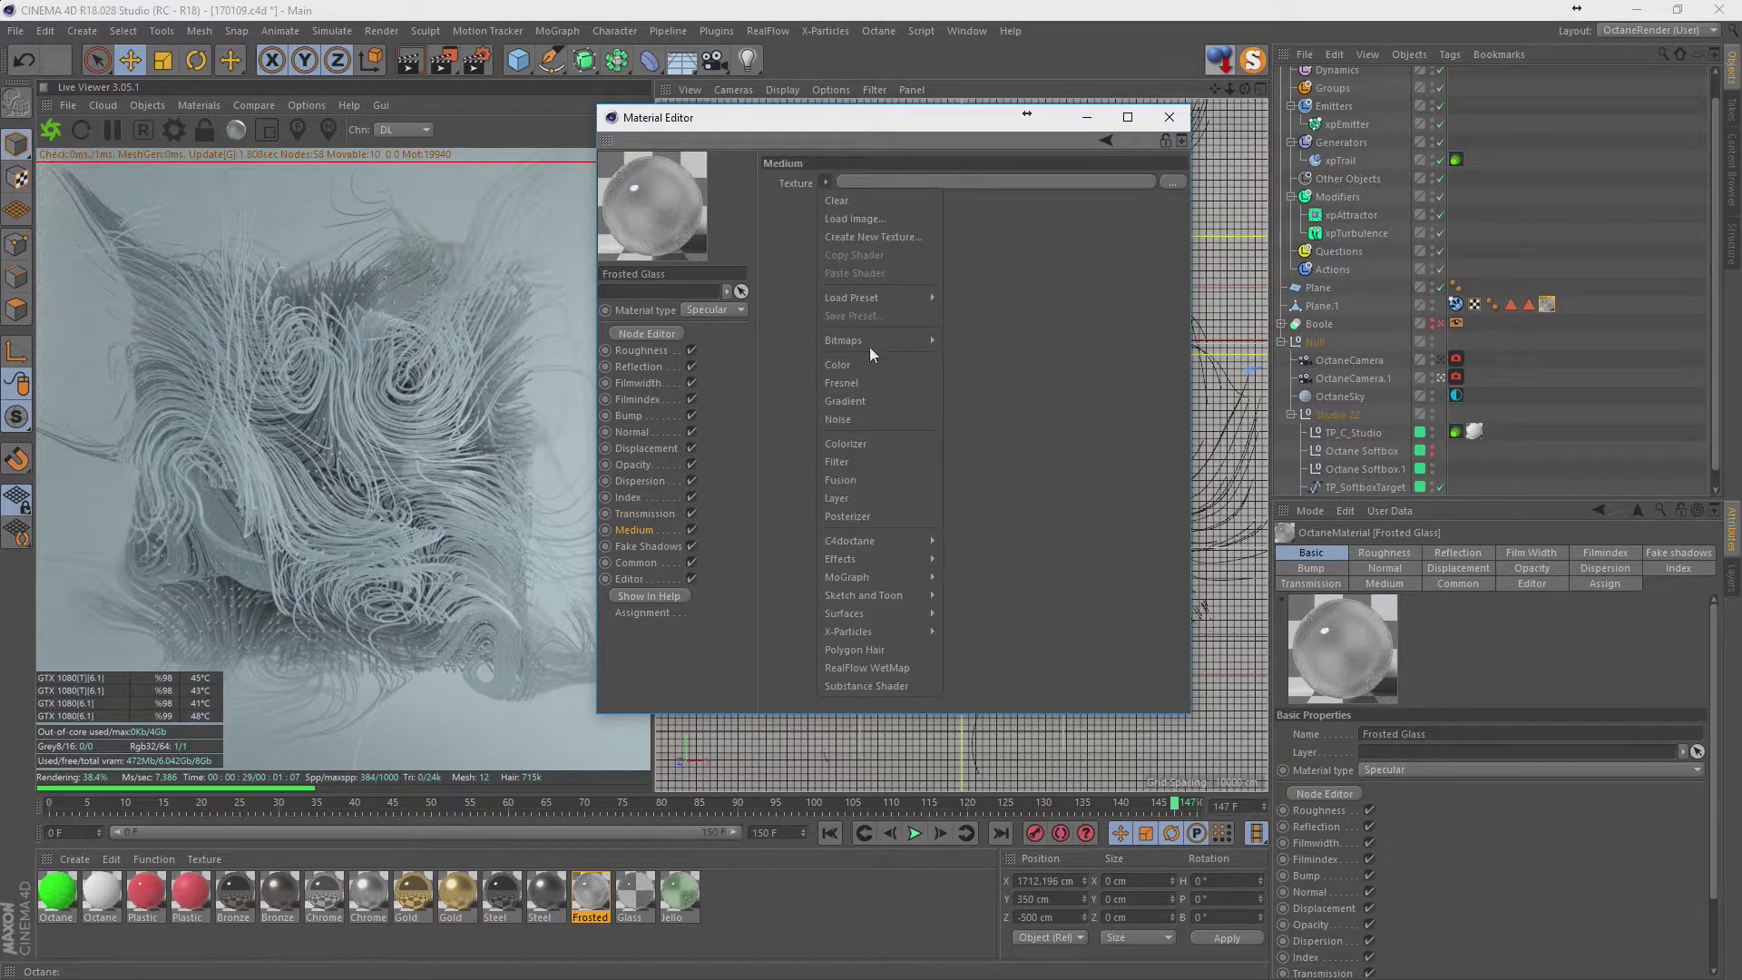
pyautogui.click(672, 523)
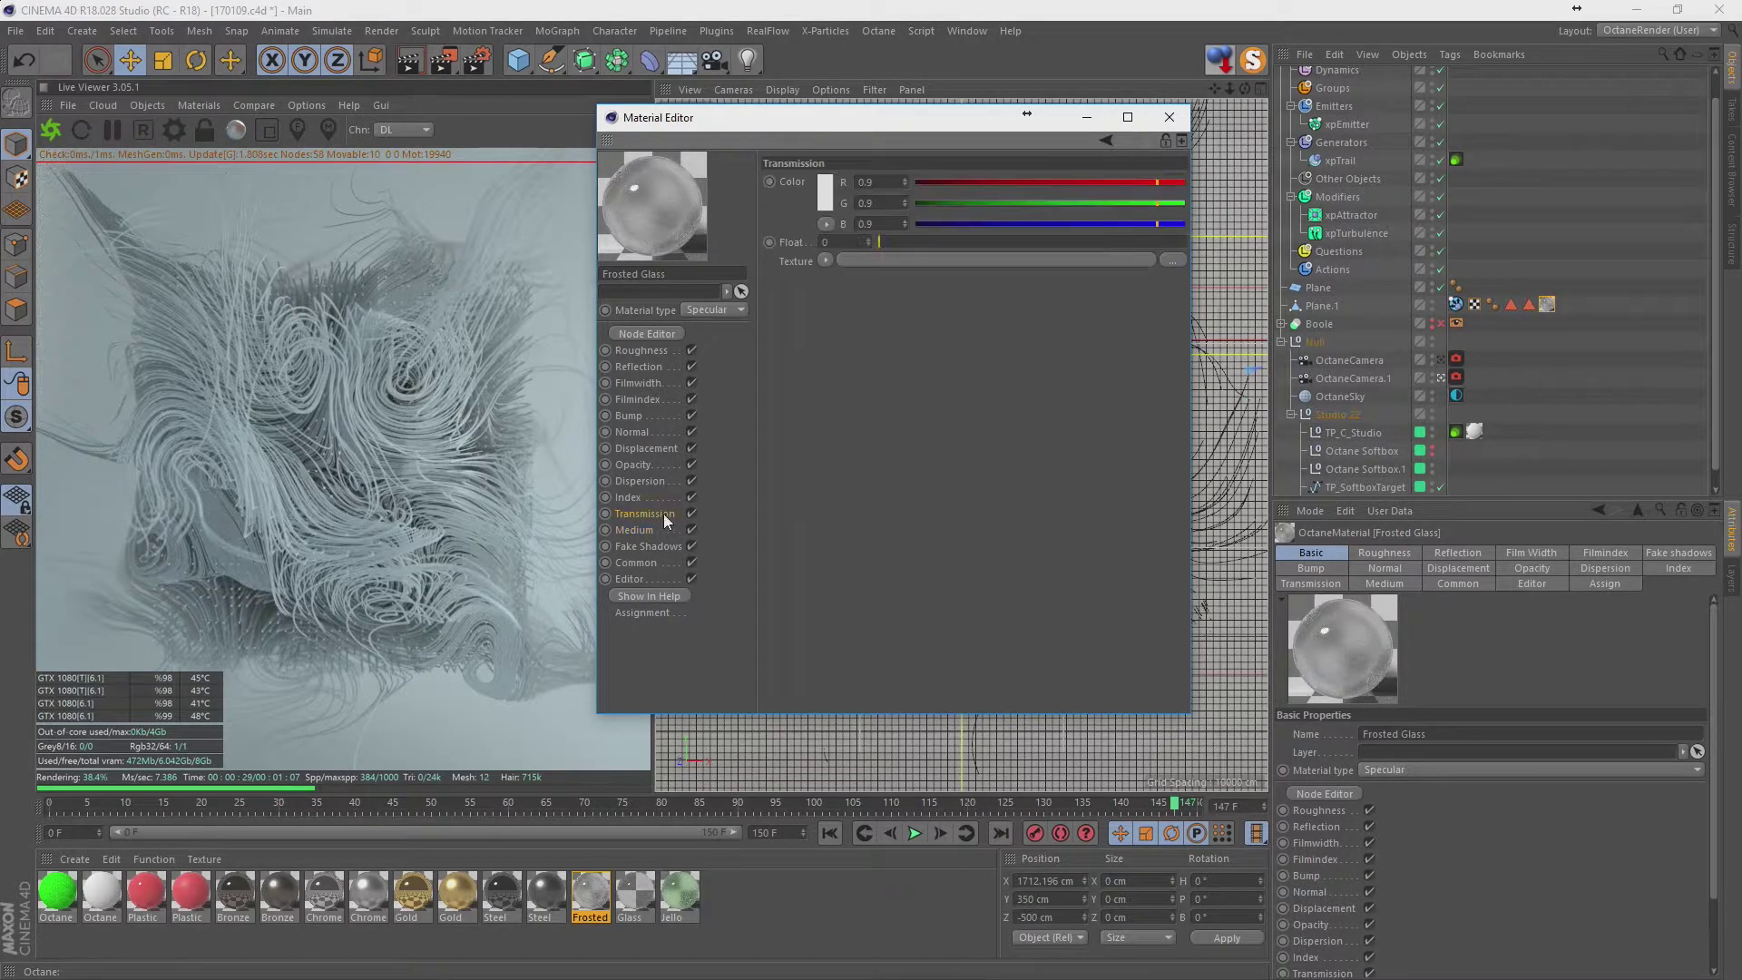
pyautogui.click(634, 497)
pyautogui.moveTo(931, 180); pyautogui.dragTo(999, 181)
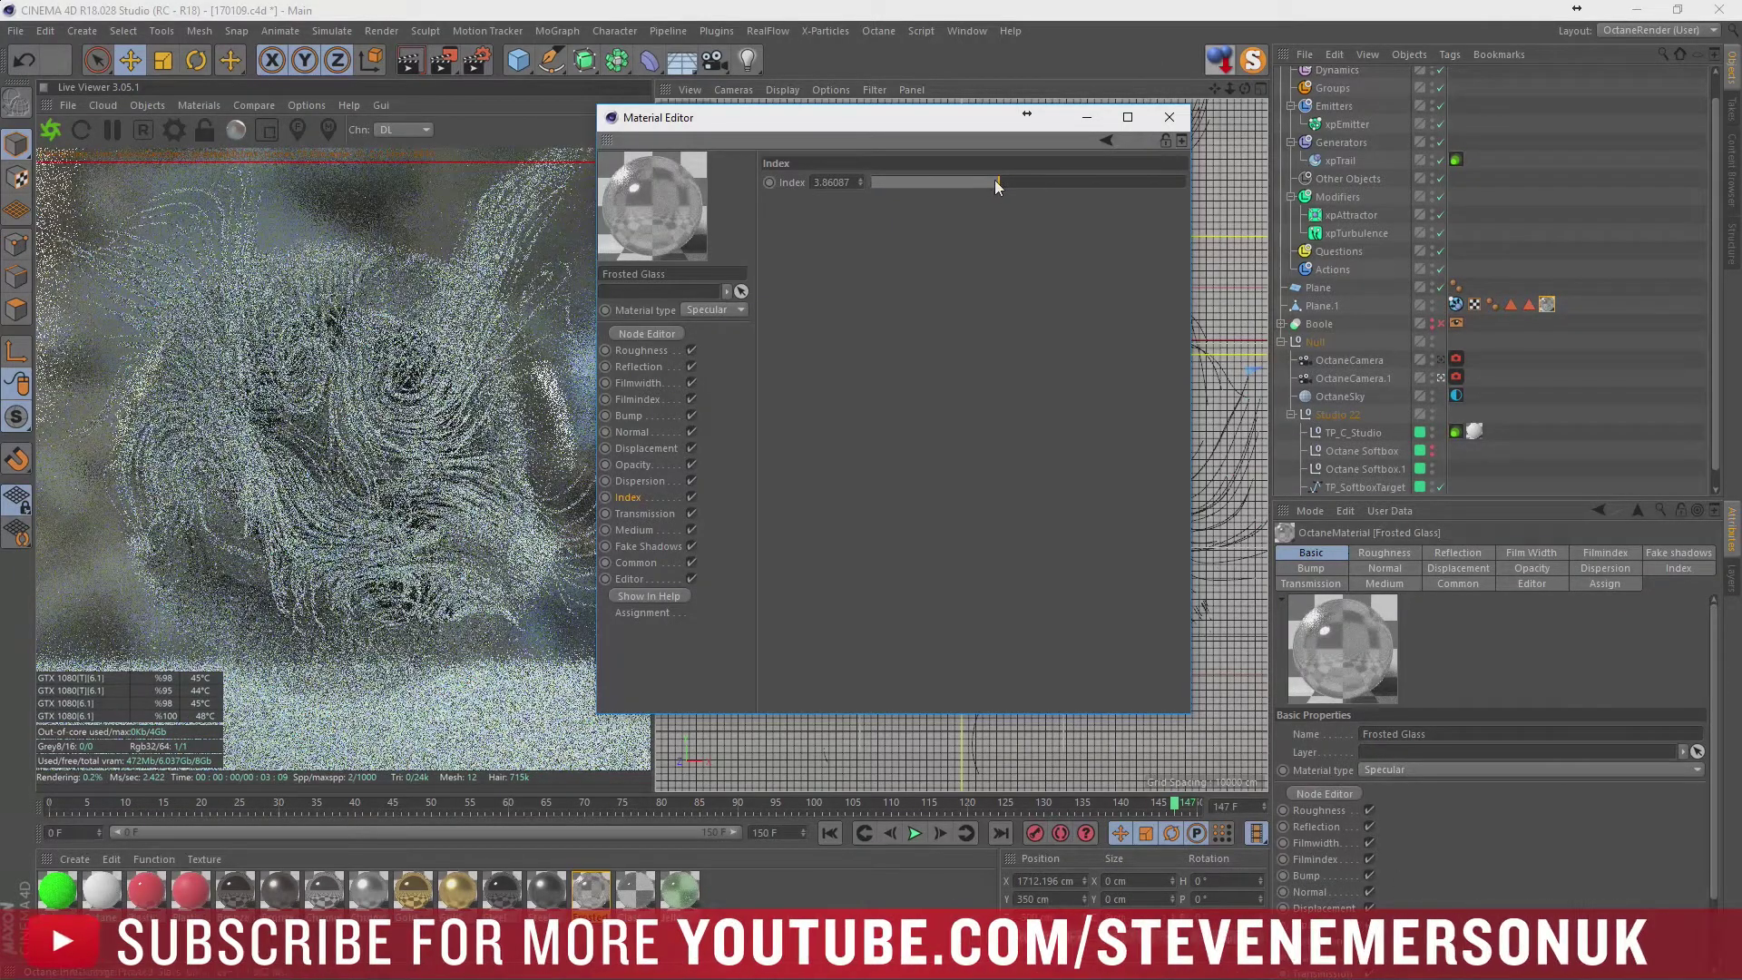
pyautogui.click(876, 181)
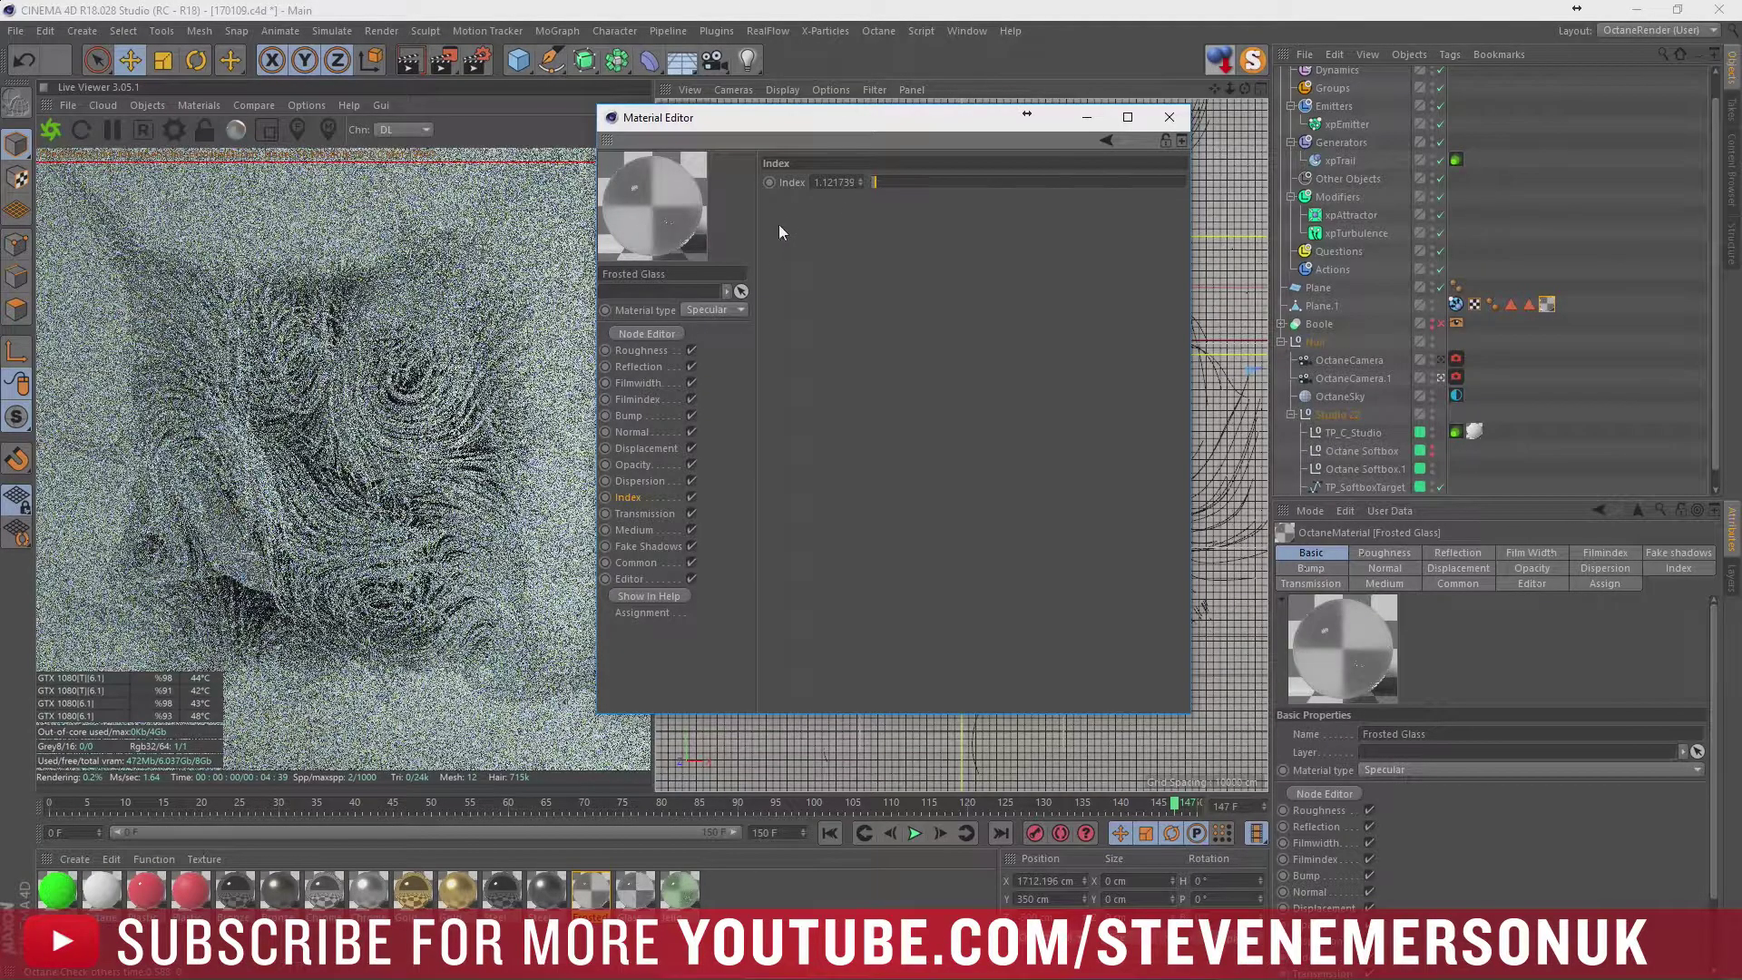
pyautogui.hotkey('ctrl', 'z')
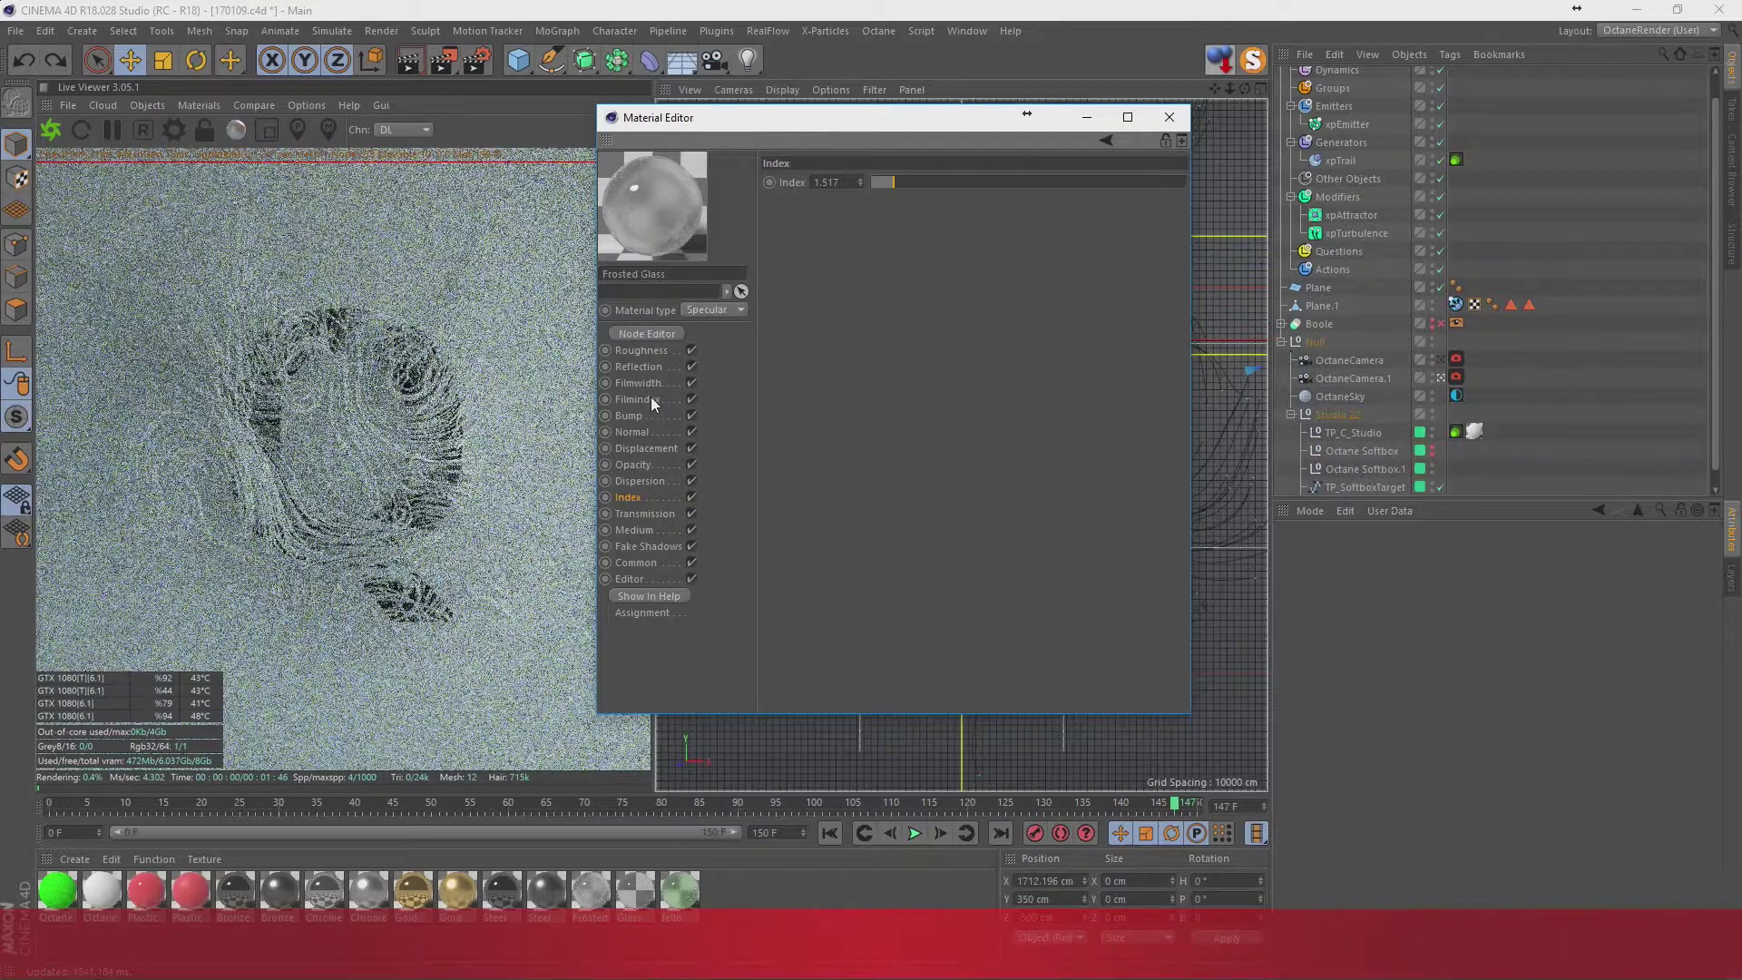
pyautogui.hotkey('ctrl', 'y')
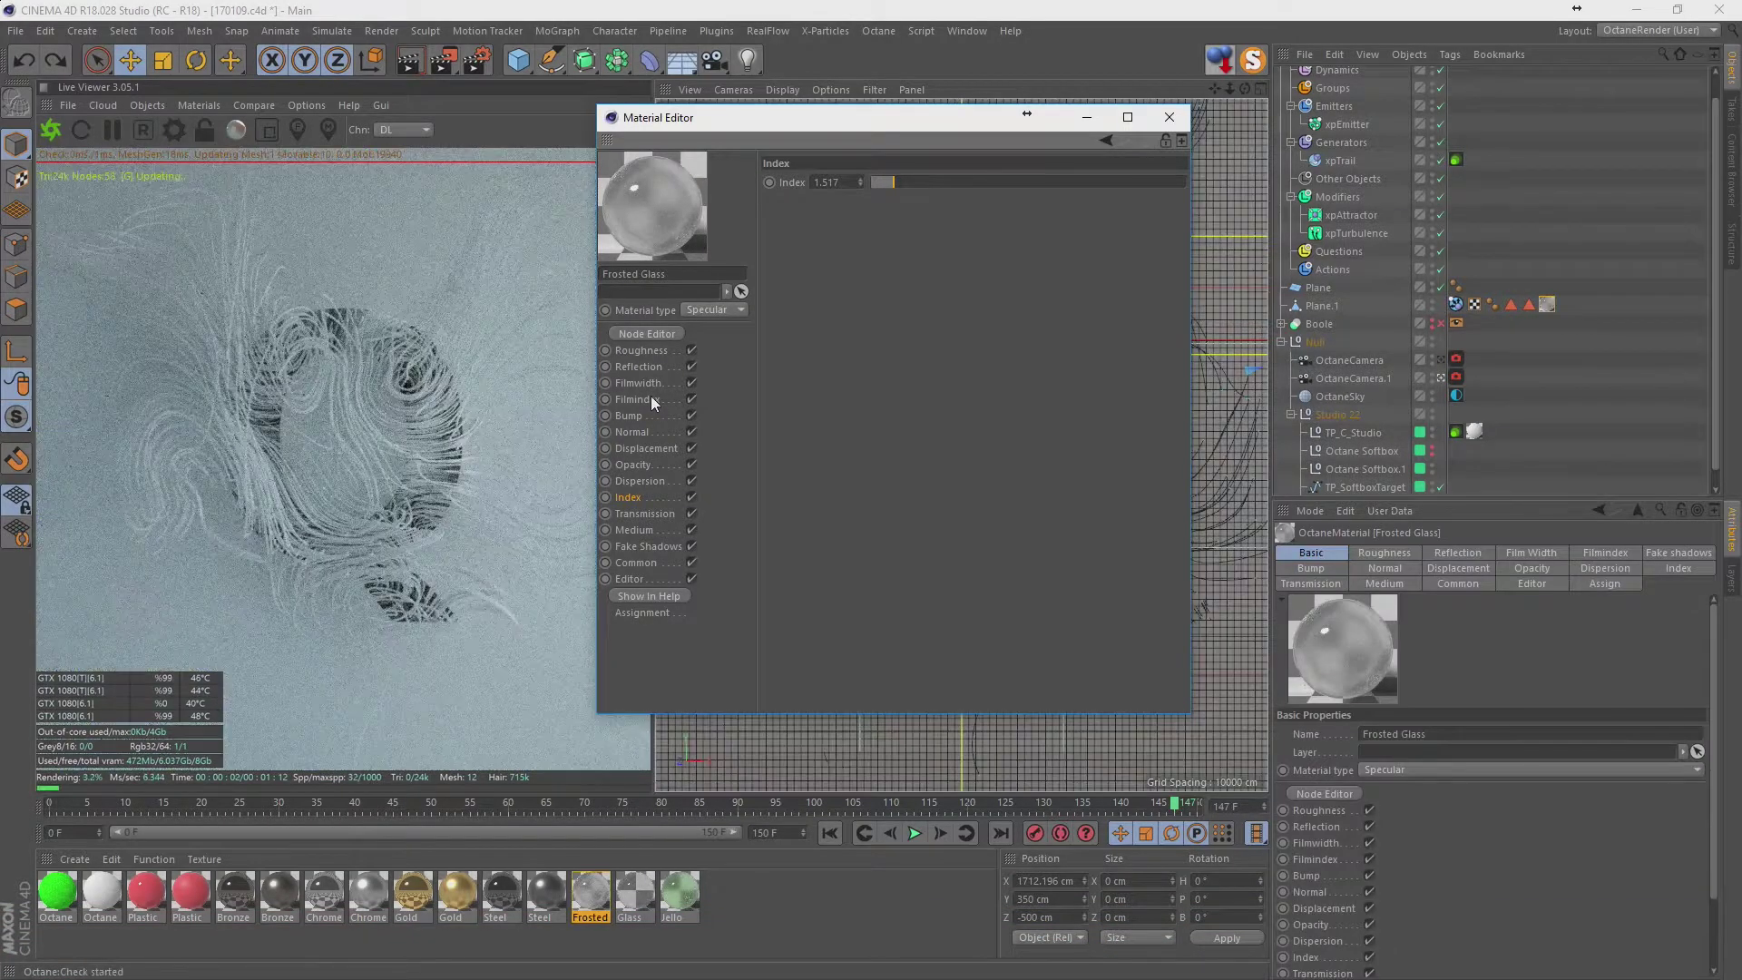
pyautogui.hotkey('ctrl', 'z')
# Trial Frosted Glass roughness values 0.22, 0.25 and 0.59, undoing each change.
pyautogui.click(651, 366)
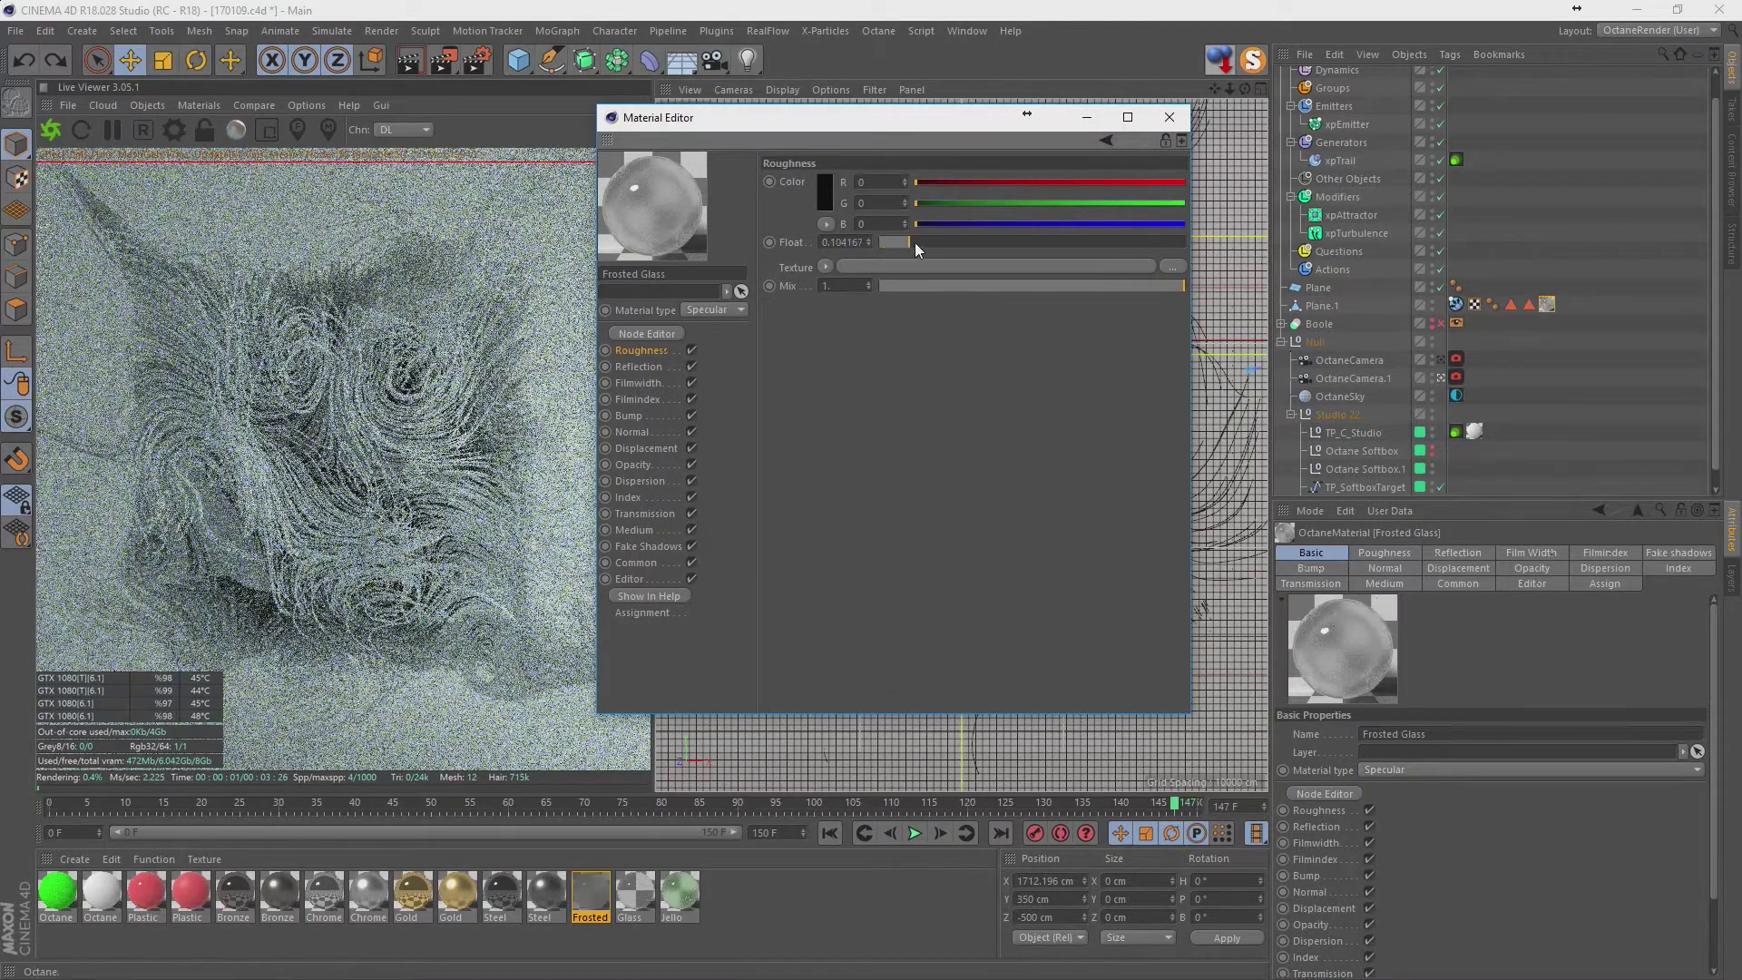
pyautogui.moveTo(915, 242); pyautogui.dragTo(946, 238)
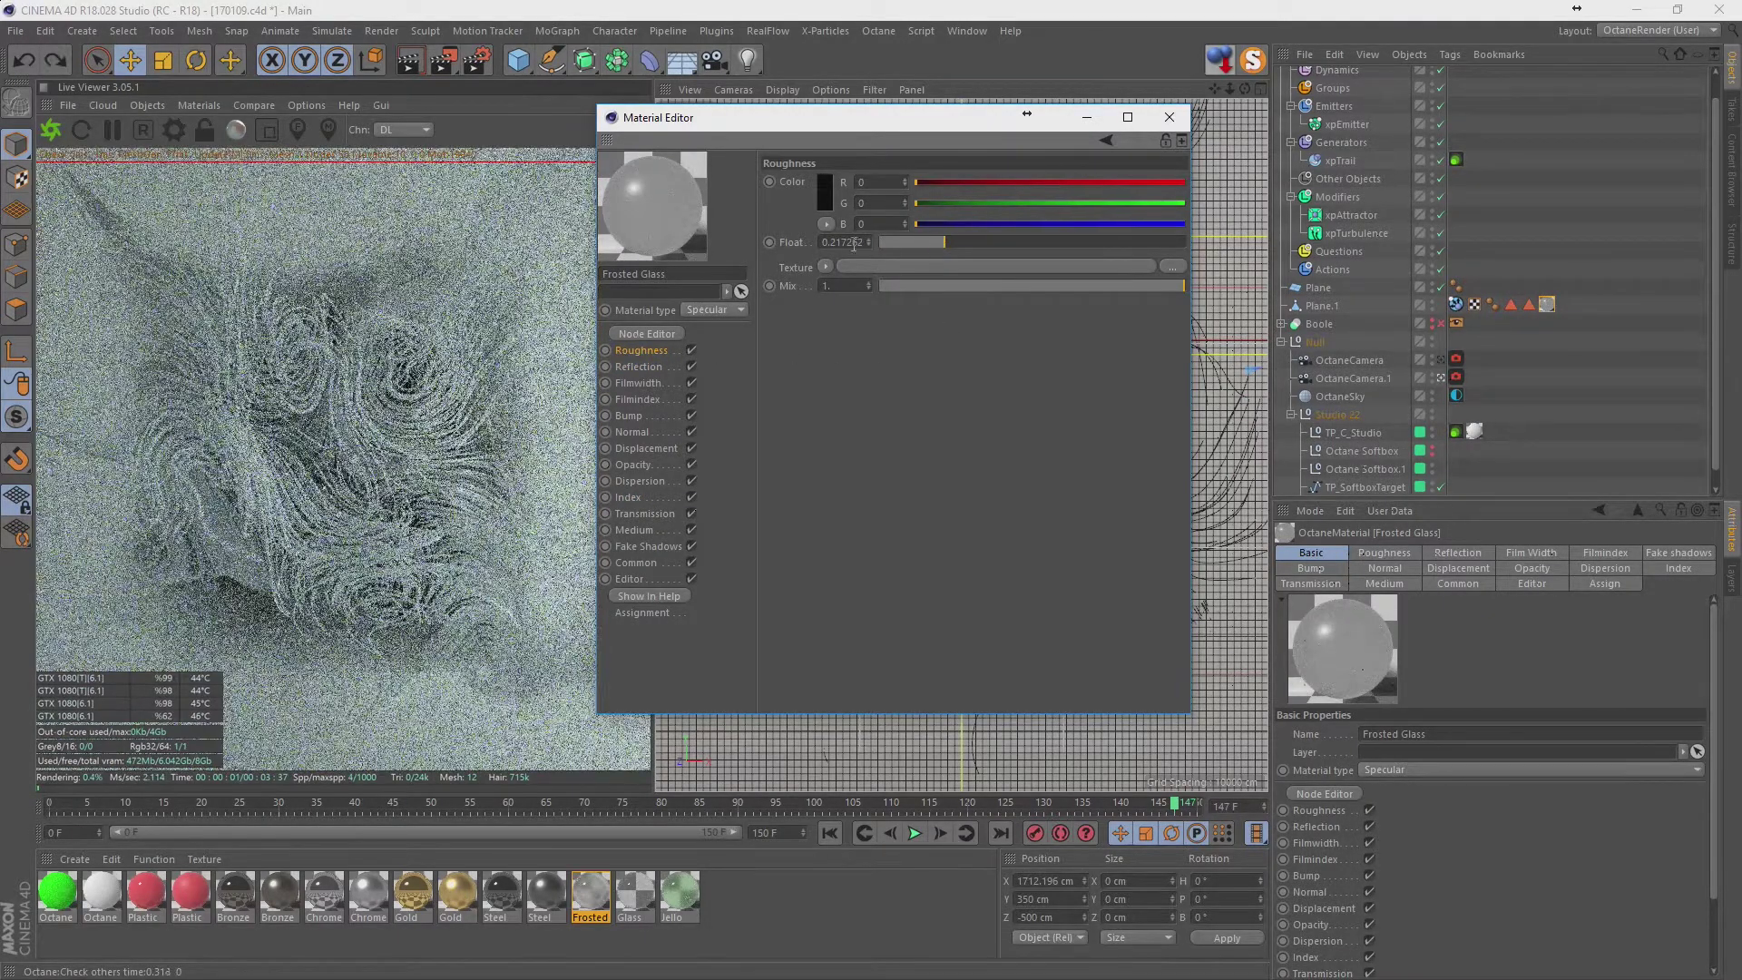
pyautogui.hotkey('ctrl', 'z')
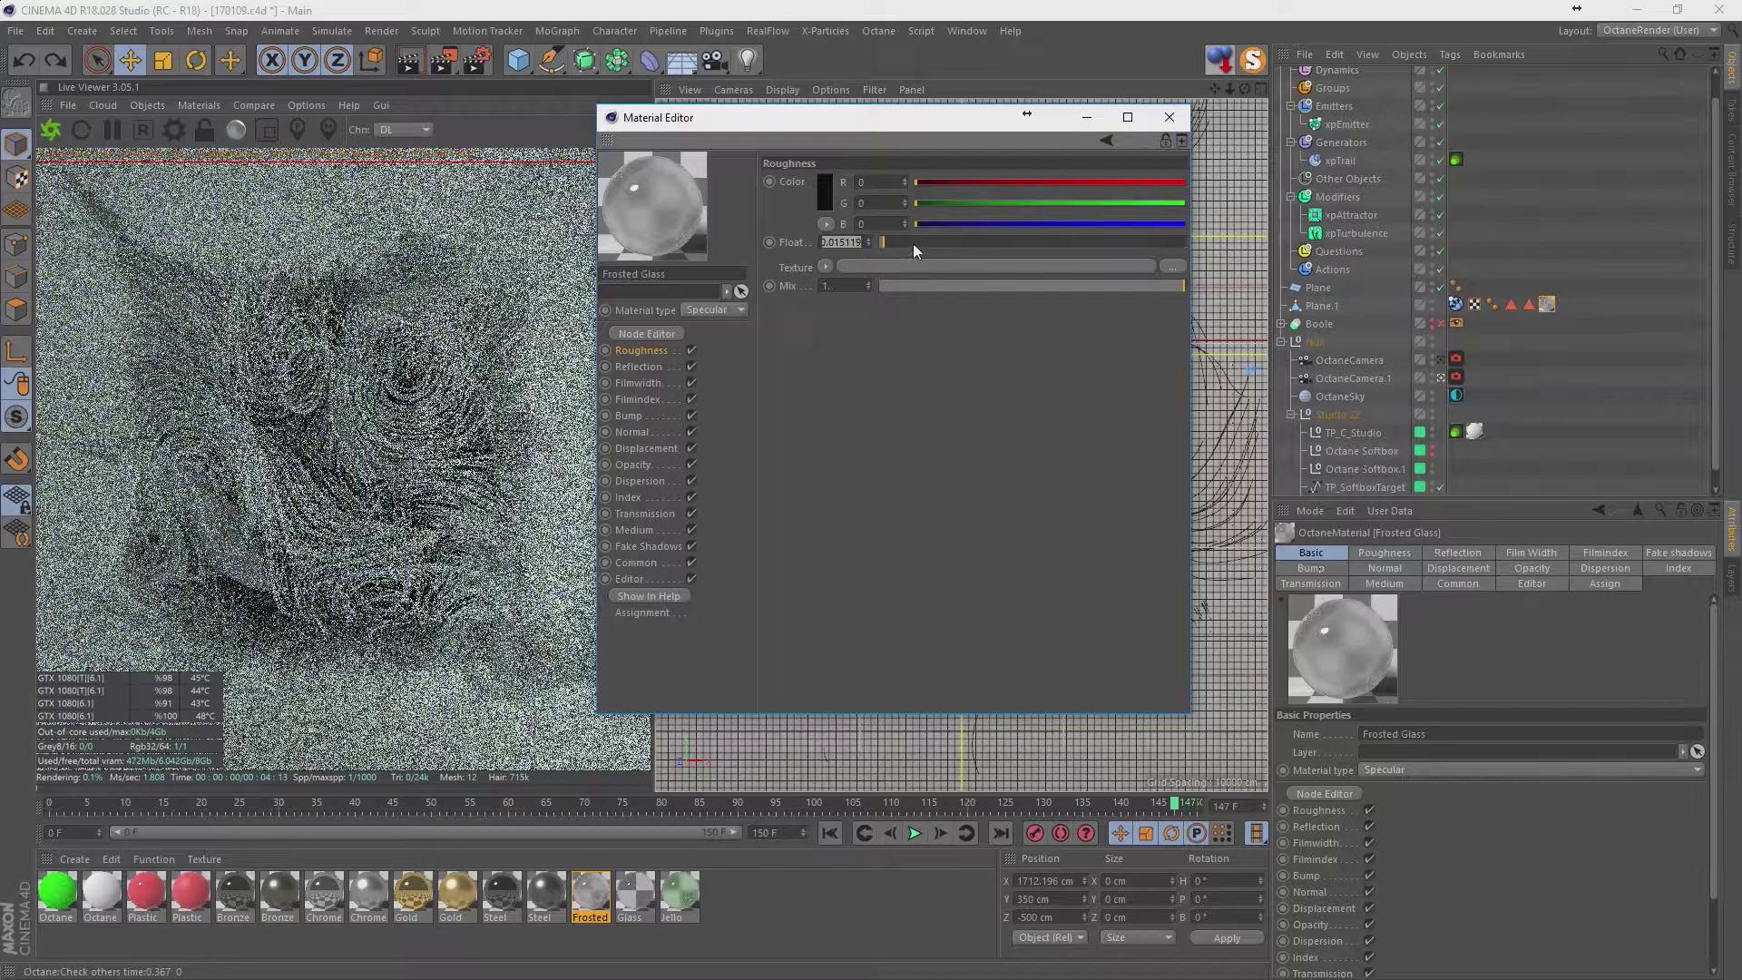
pyautogui.moveTo(912, 243); pyautogui.dragTo(954, 237)
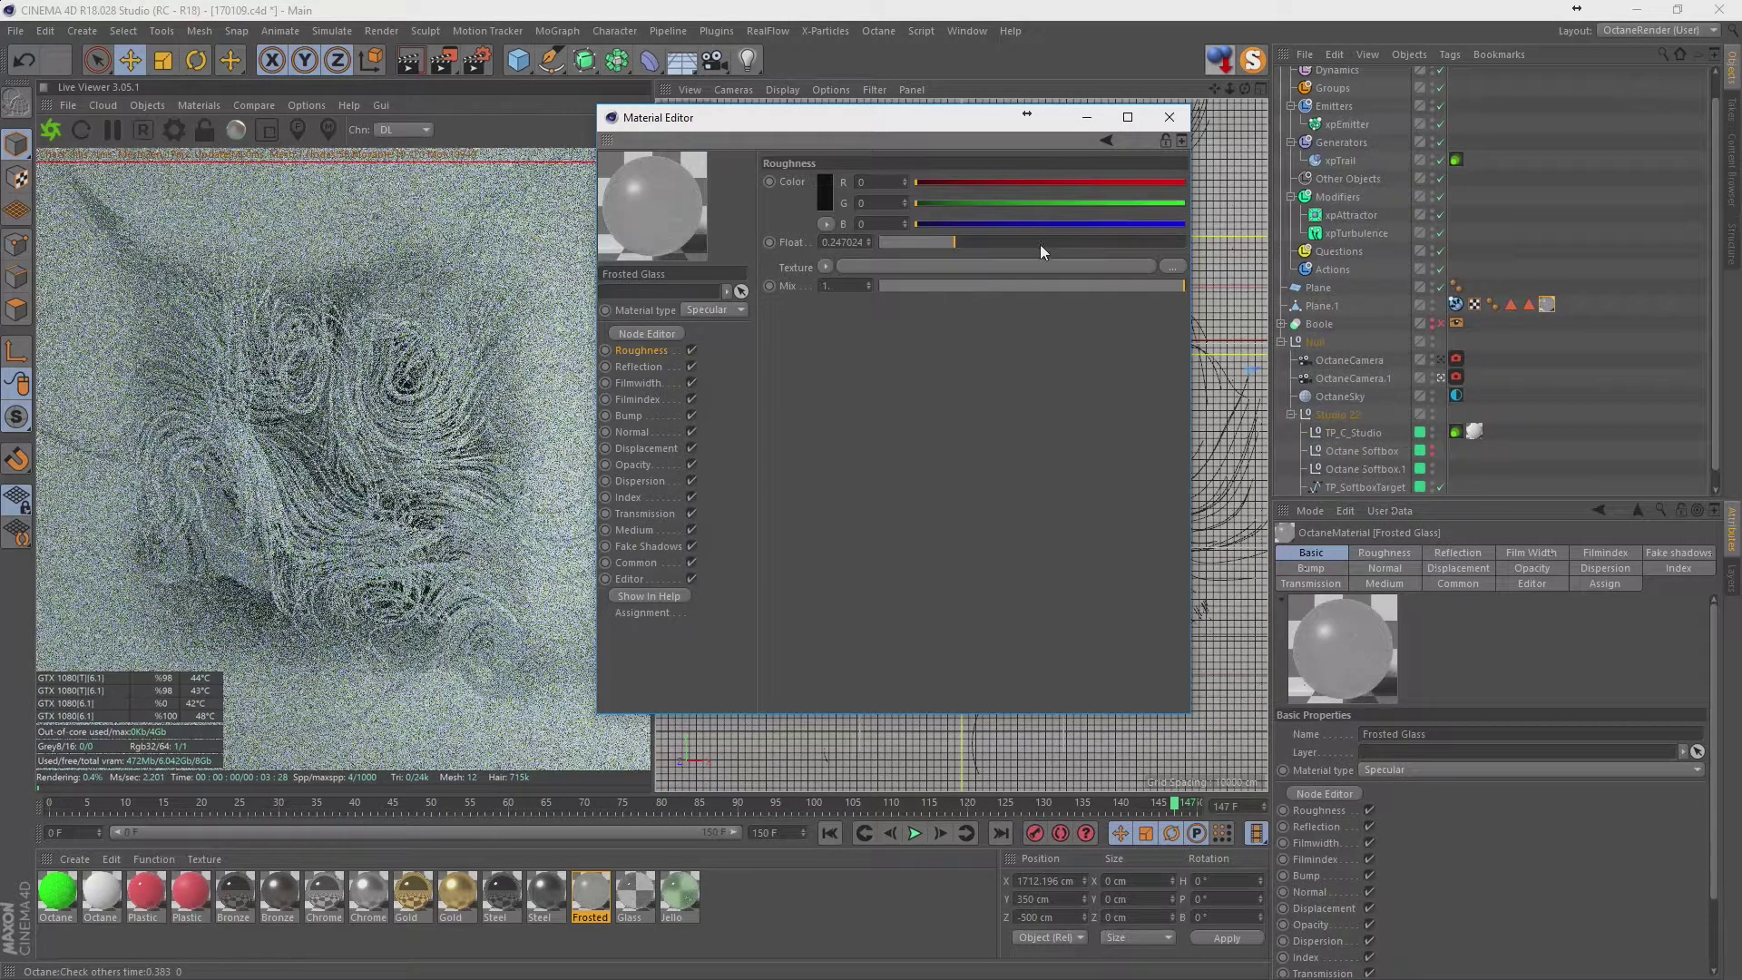
pyautogui.moveTo(978, 243); pyautogui.dragTo(1057, 243)
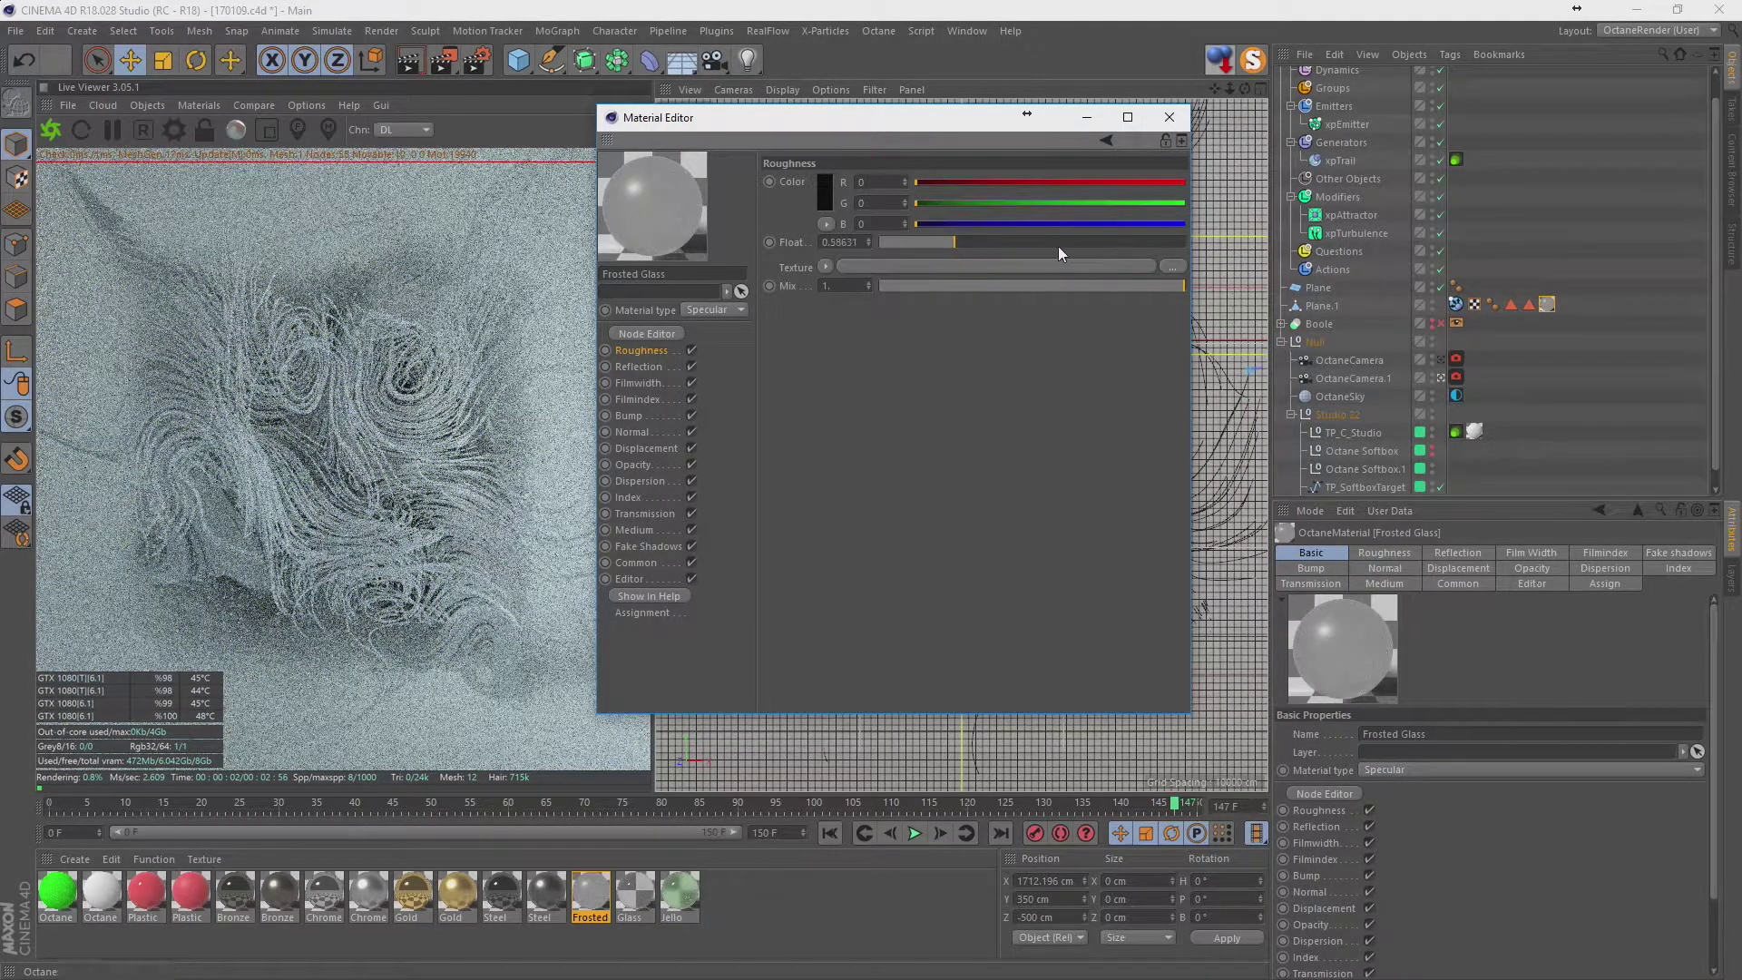
pyautogui.hotkey('ctrl', 'z')
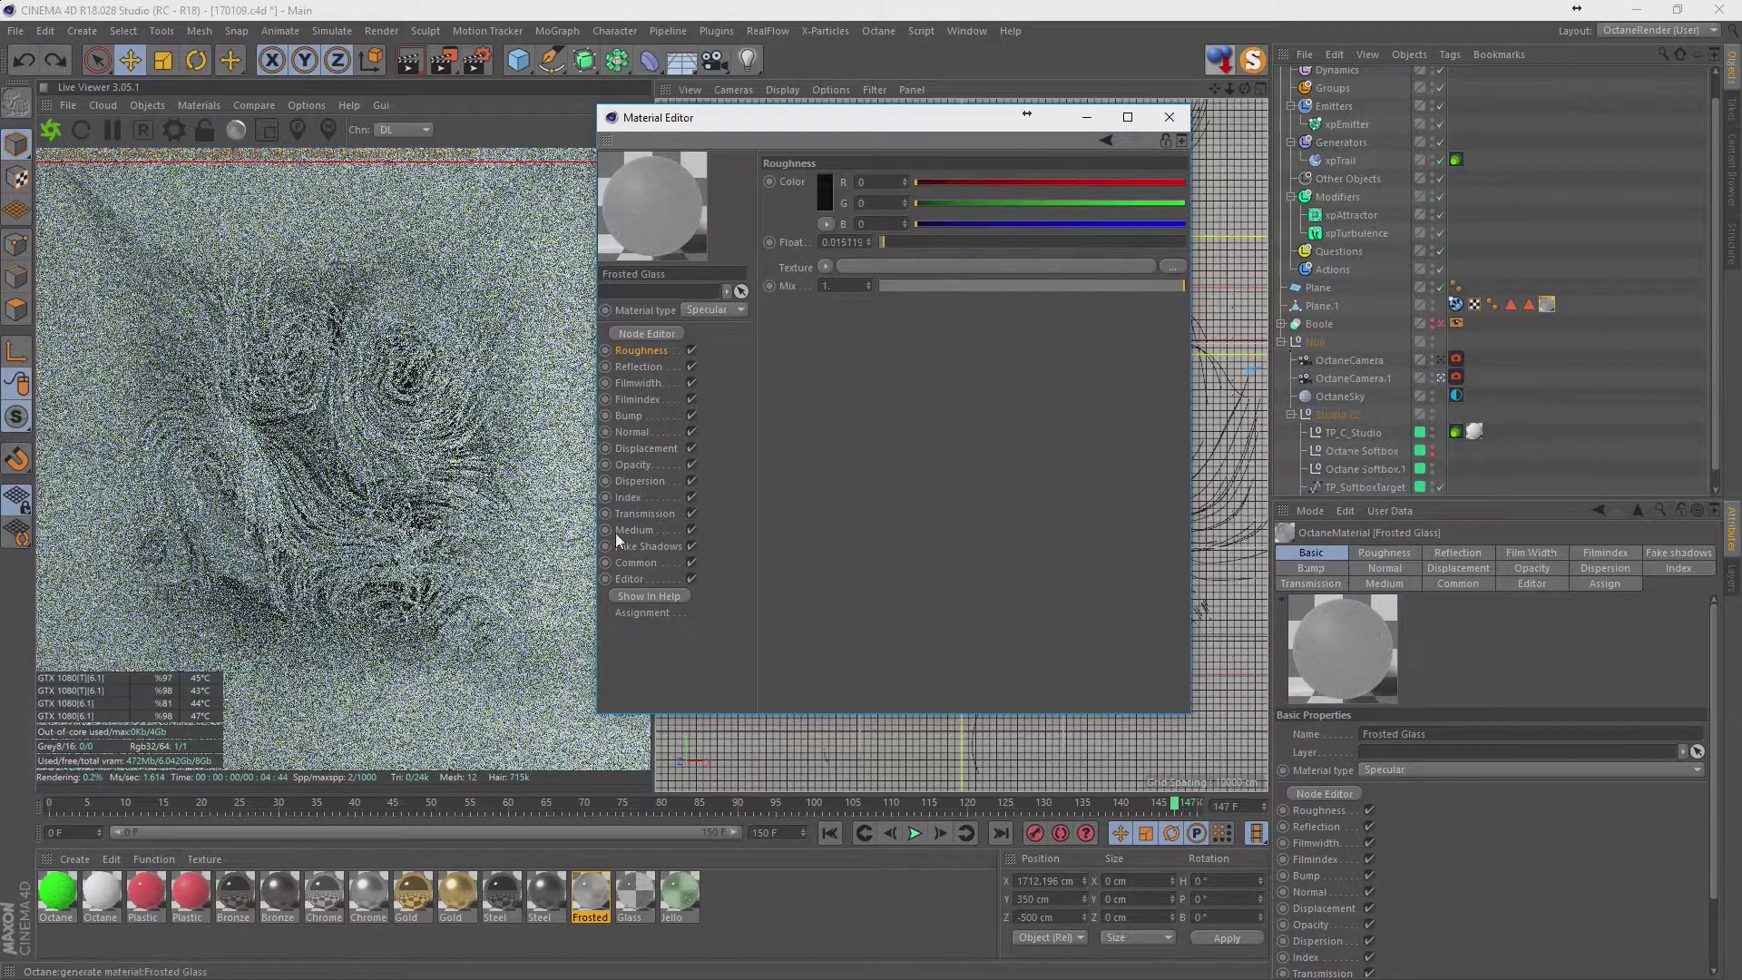
# Try a dark transmission colour on Frosted Glass, then undo it.
pyautogui.click(645, 513)
pyautogui.click(824, 205)
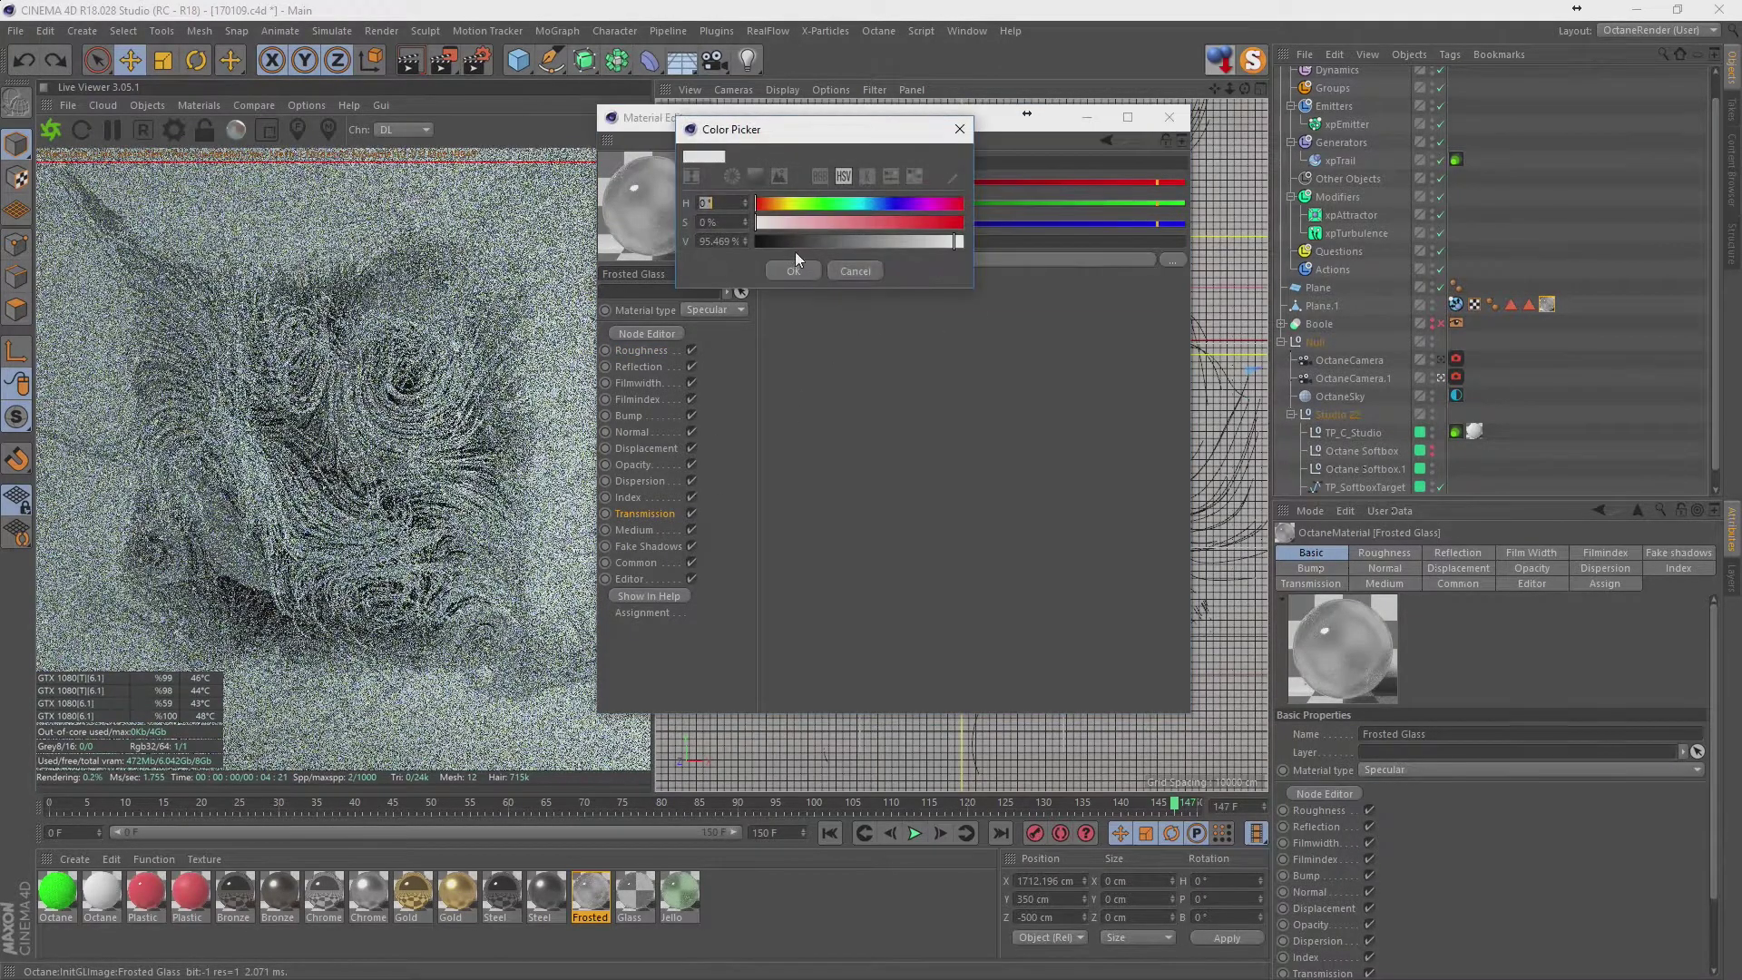
pyautogui.click(794, 252)
pyautogui.hotkey('ctrl', 'z')
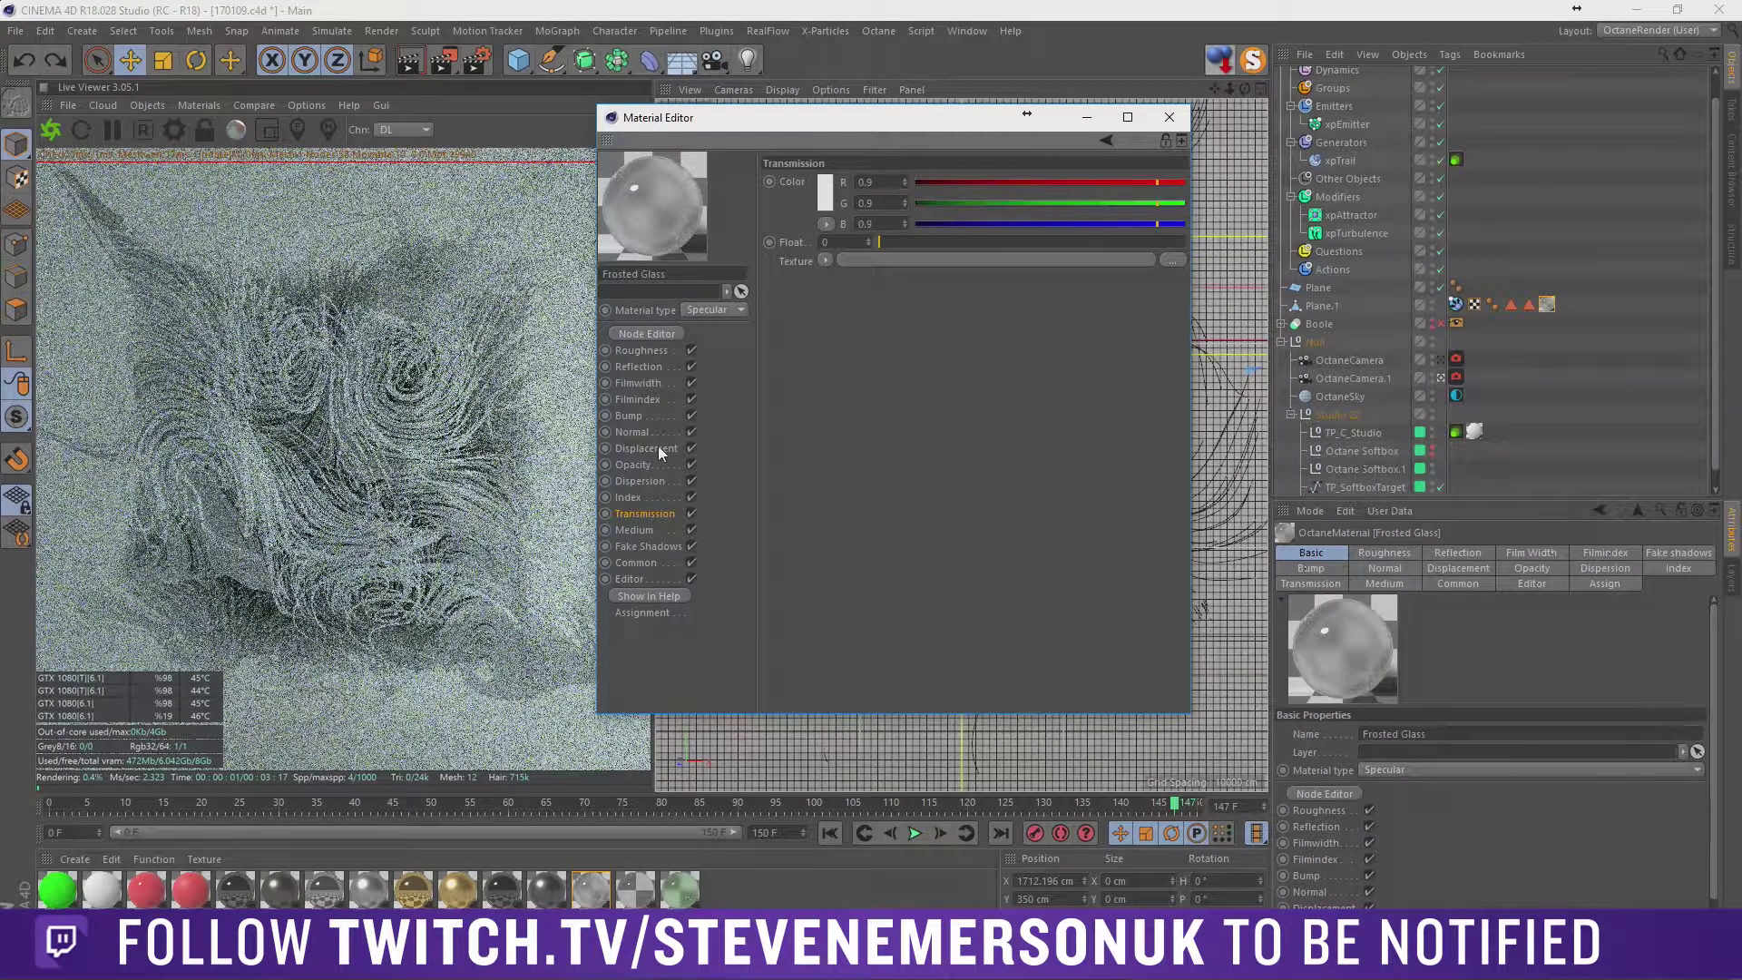
# Move Frosted Glass after Jello in the material row and duplicate the red plastic material.
pyautogui.click(646, 348)
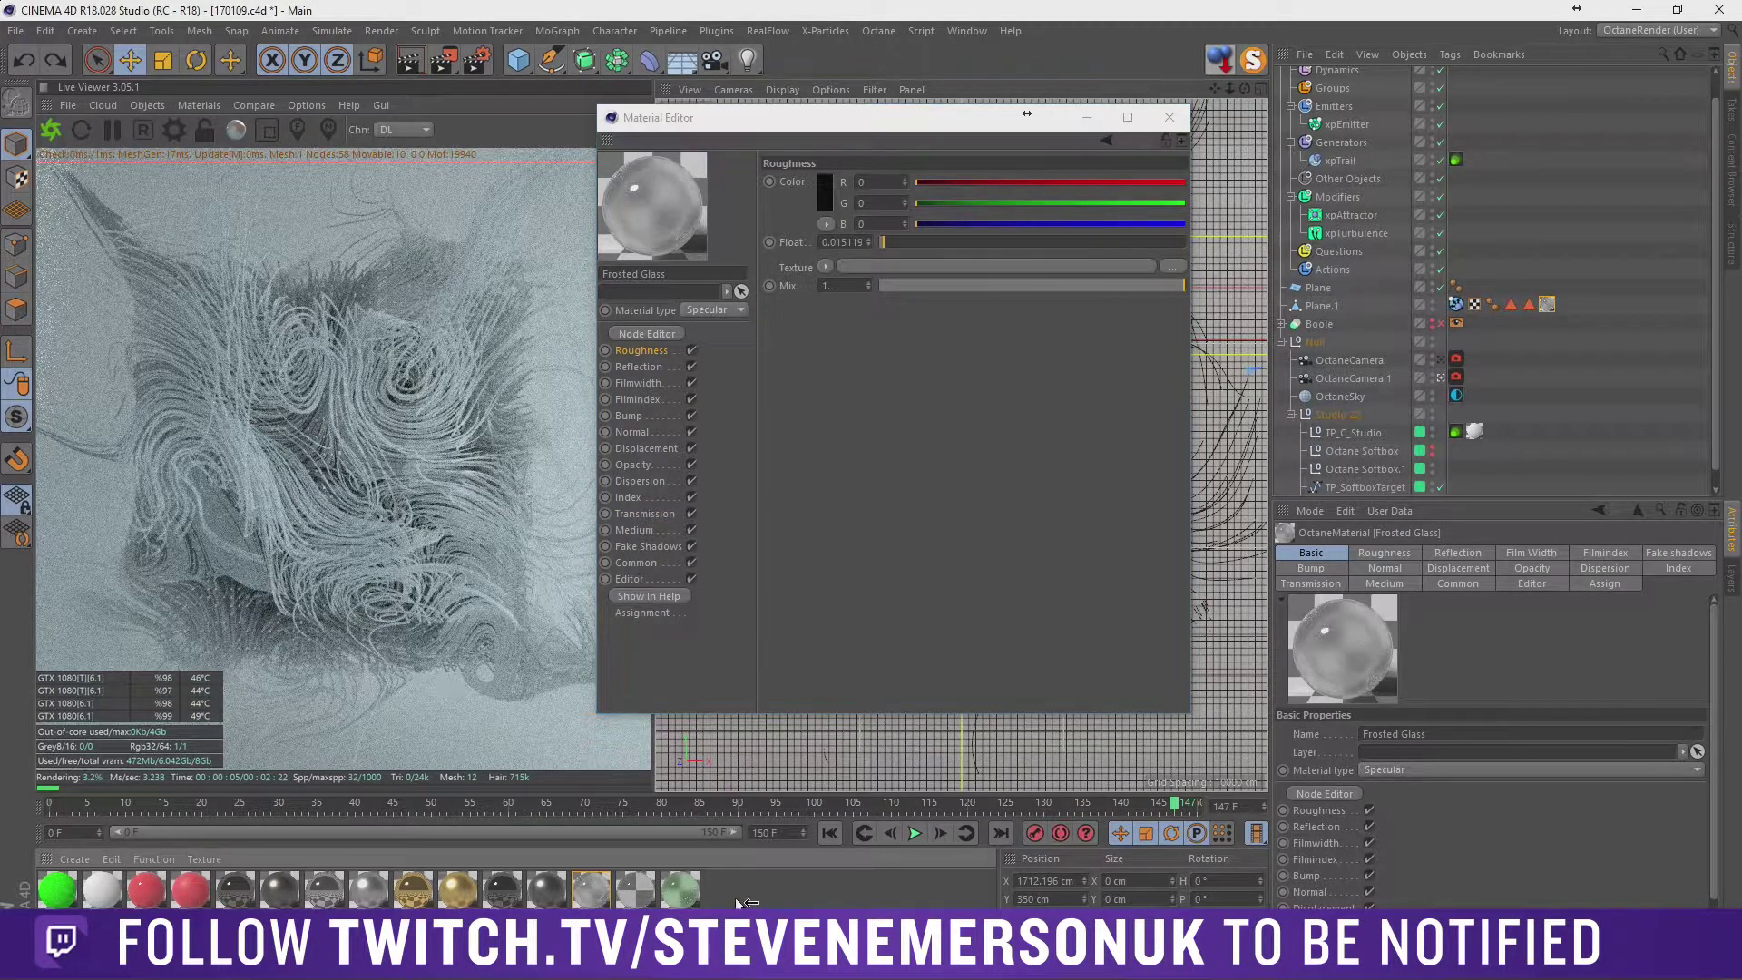
pyautogui.moveTo(602, 906); pyautogui.dragTo(637, 893)
pyautogui.moveTo(190, 894); pyautogui.dragTo(712, 911)
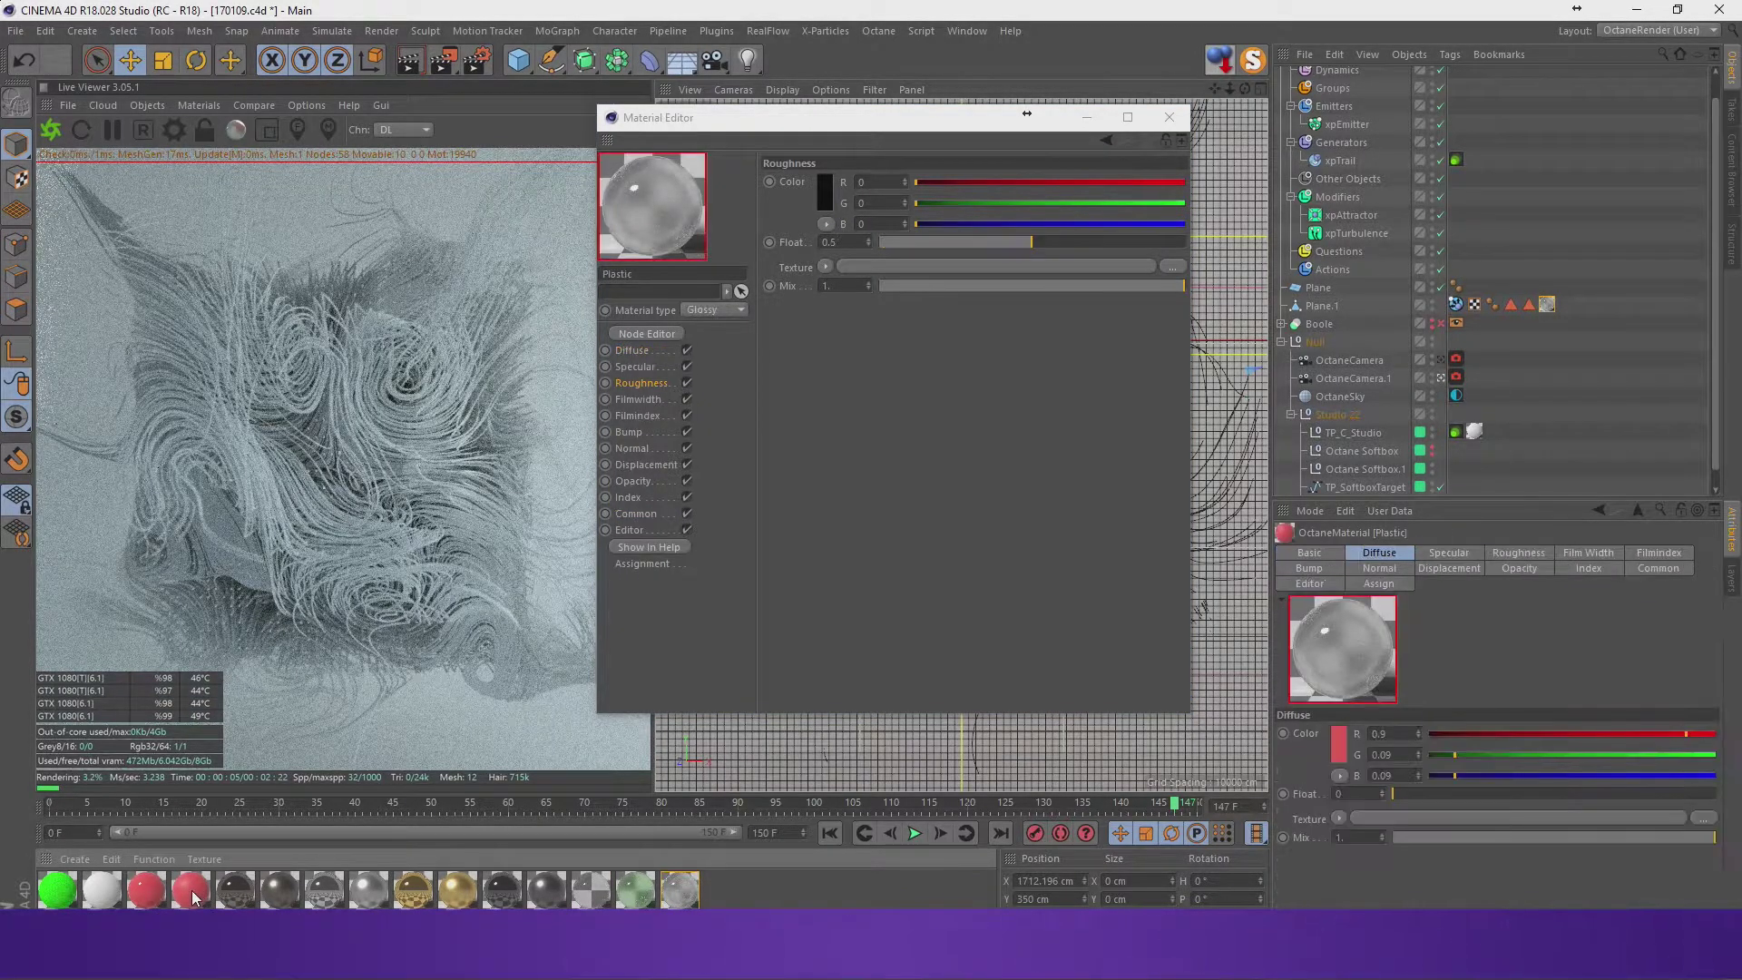
# Create an Octane Mix Material with Frosted Glass as Material1 and Plastic.1 as Material2.
pyautogui.click(75, 858)
pyautogui.moveTo(95, 728)
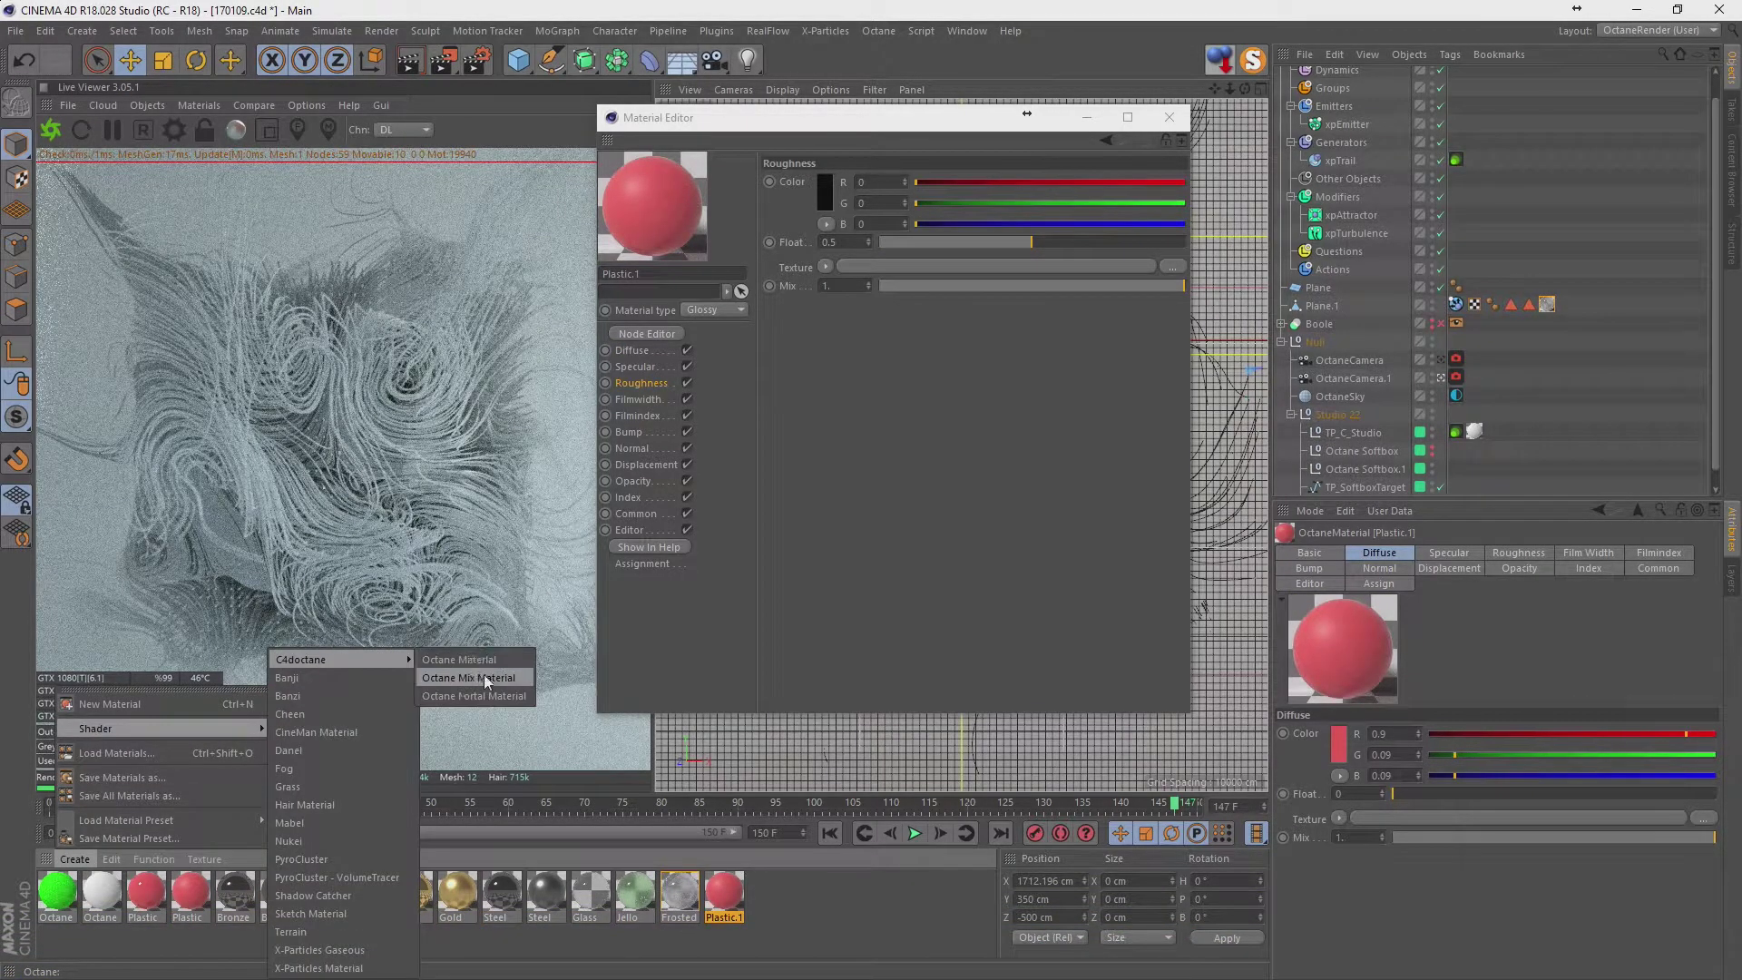
pyautogui.click(483, 673)
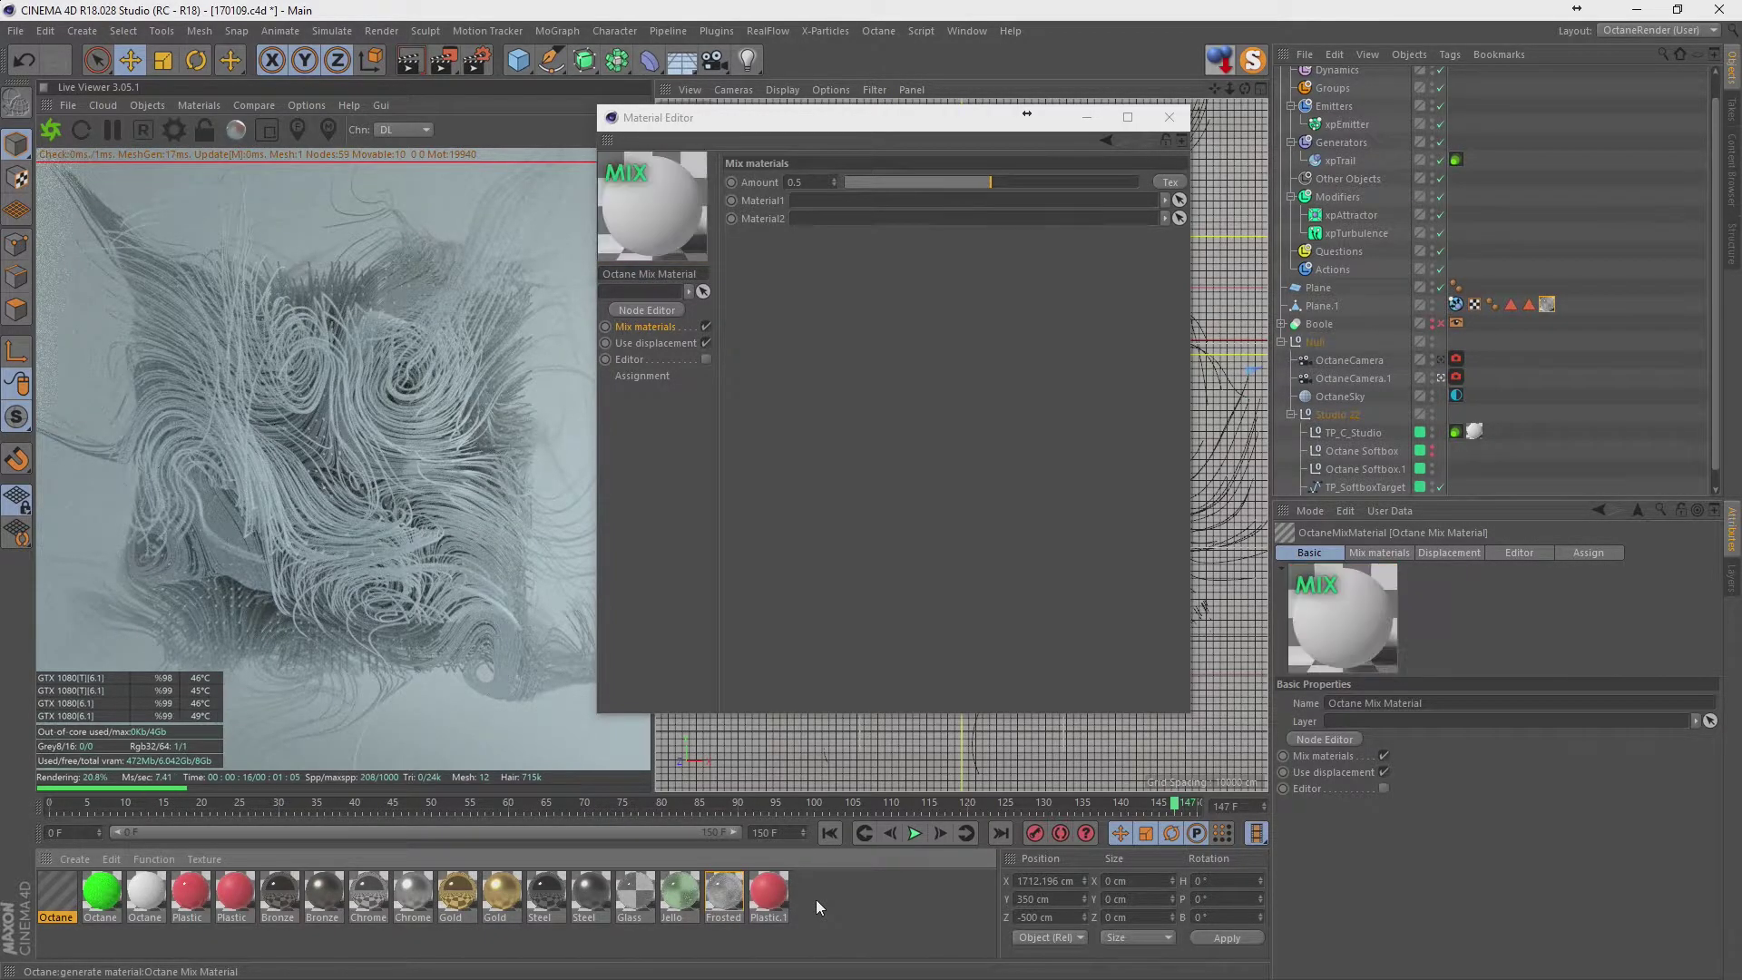
pyautogui.moveTo(56, 893); pyautogui.dragTo(796, 898)
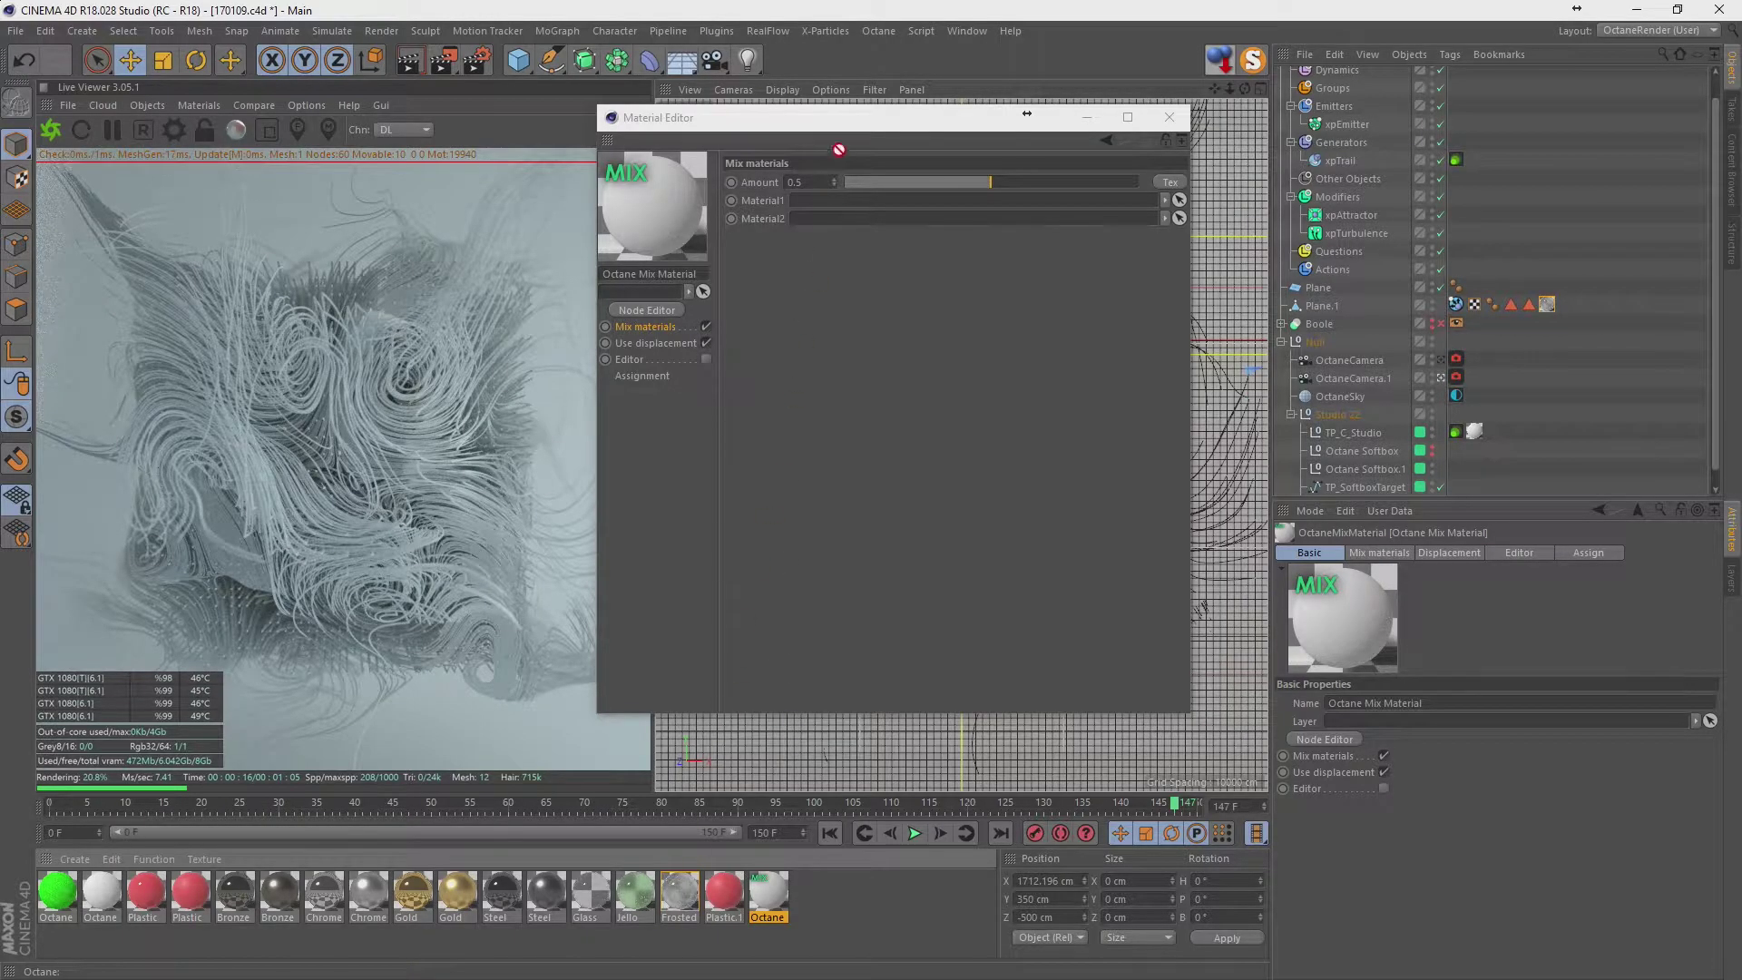
pyautogui.moveTo(688, 889); pyautogui.dragTo(817, 200)
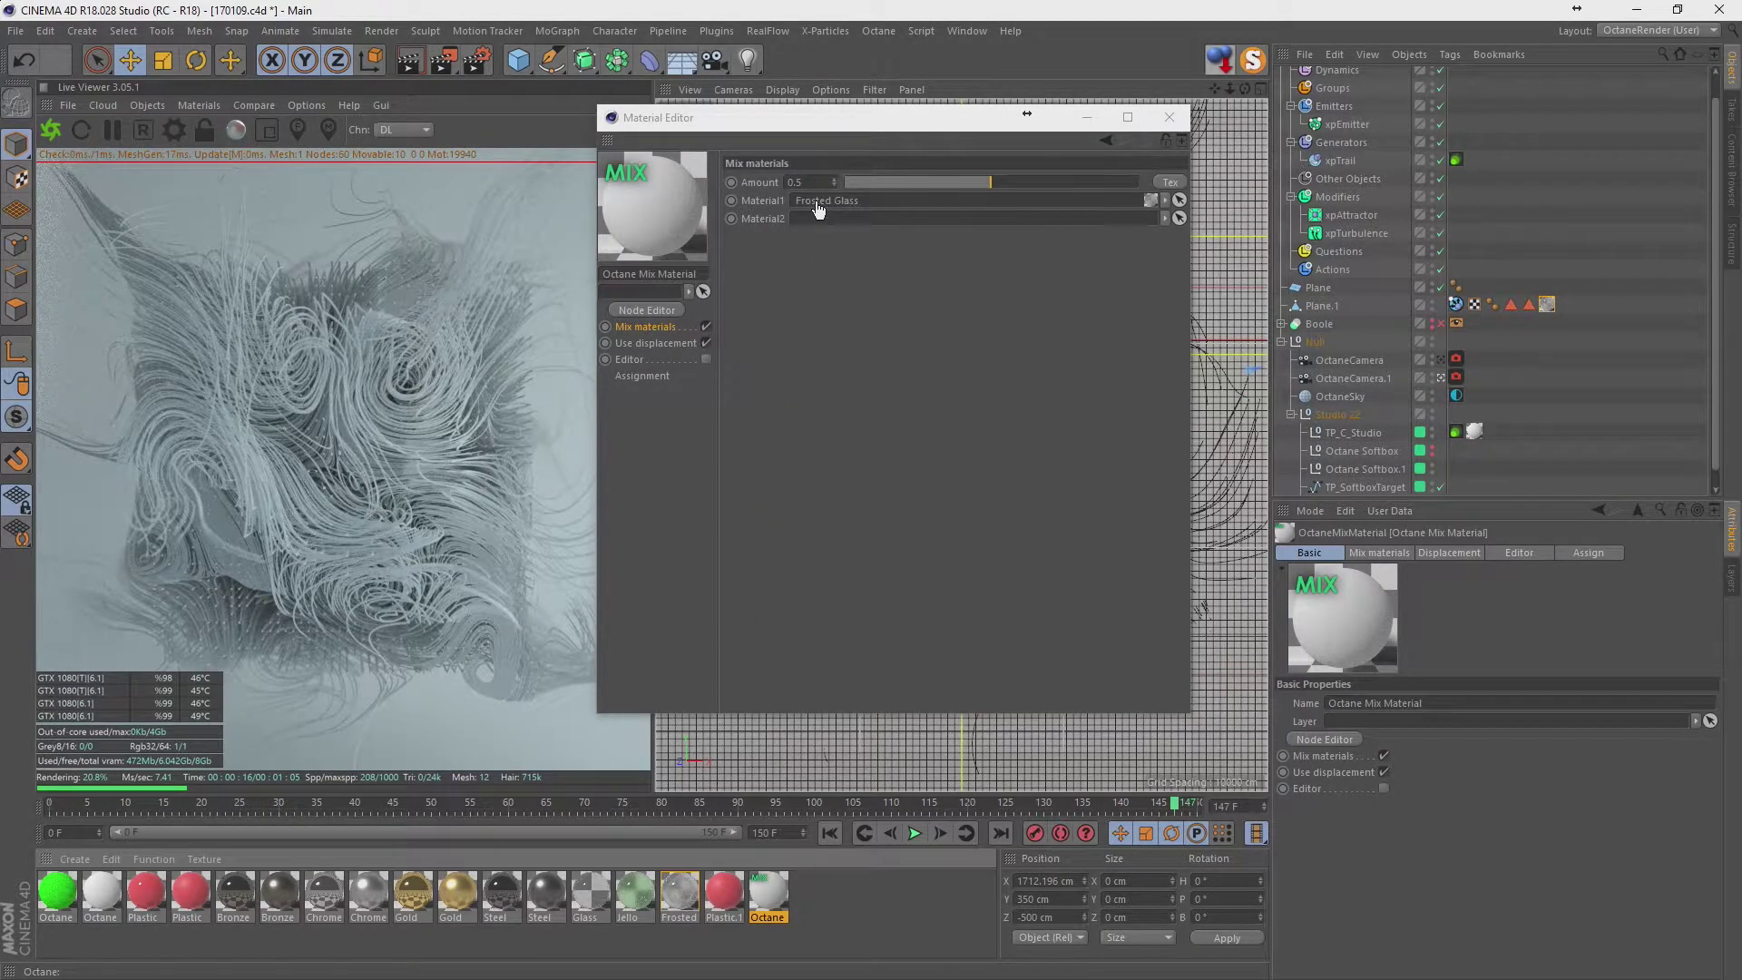
pyautogui.click(726, 893)
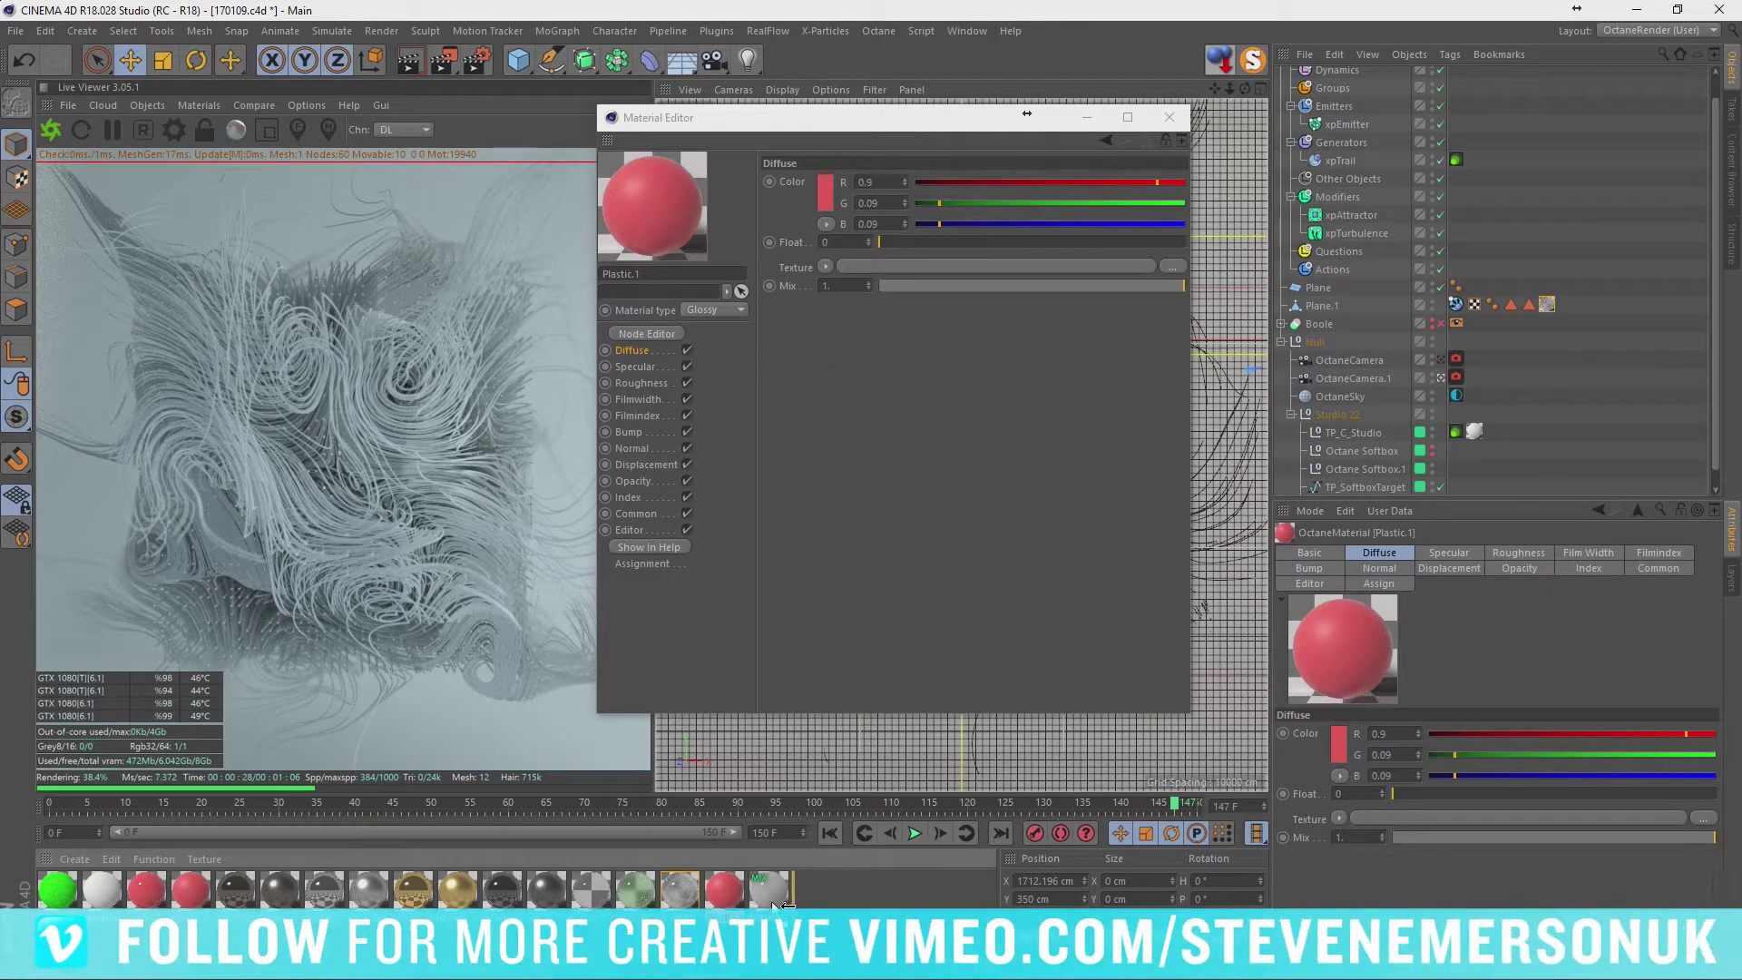
pyautogui.moveTo(782, 904)
pyautogui.mouseDown()
pyautogui.moveTo(738, 898)
pyautogui.moveTo(826, 222)
pyautogui.mouseUp()
pyautogui.click(752, 900)
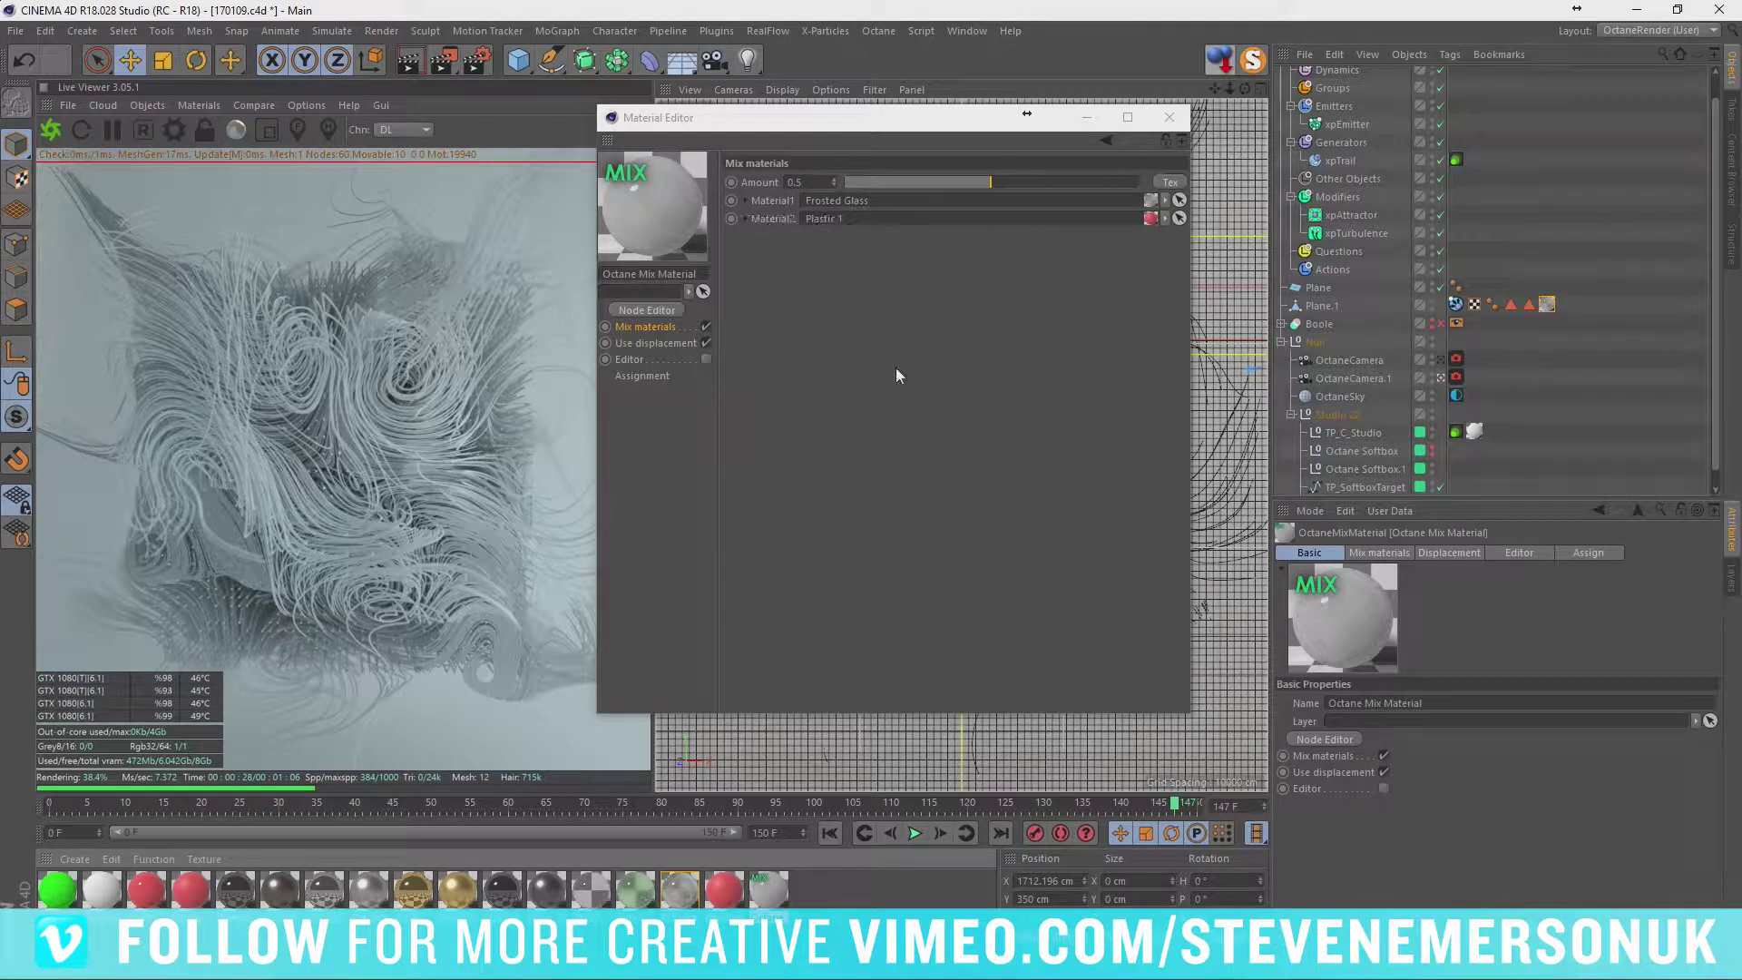
# Make Plastic.1's diffuse colour white and close the material editor.
pyautogui.click(726, 885)
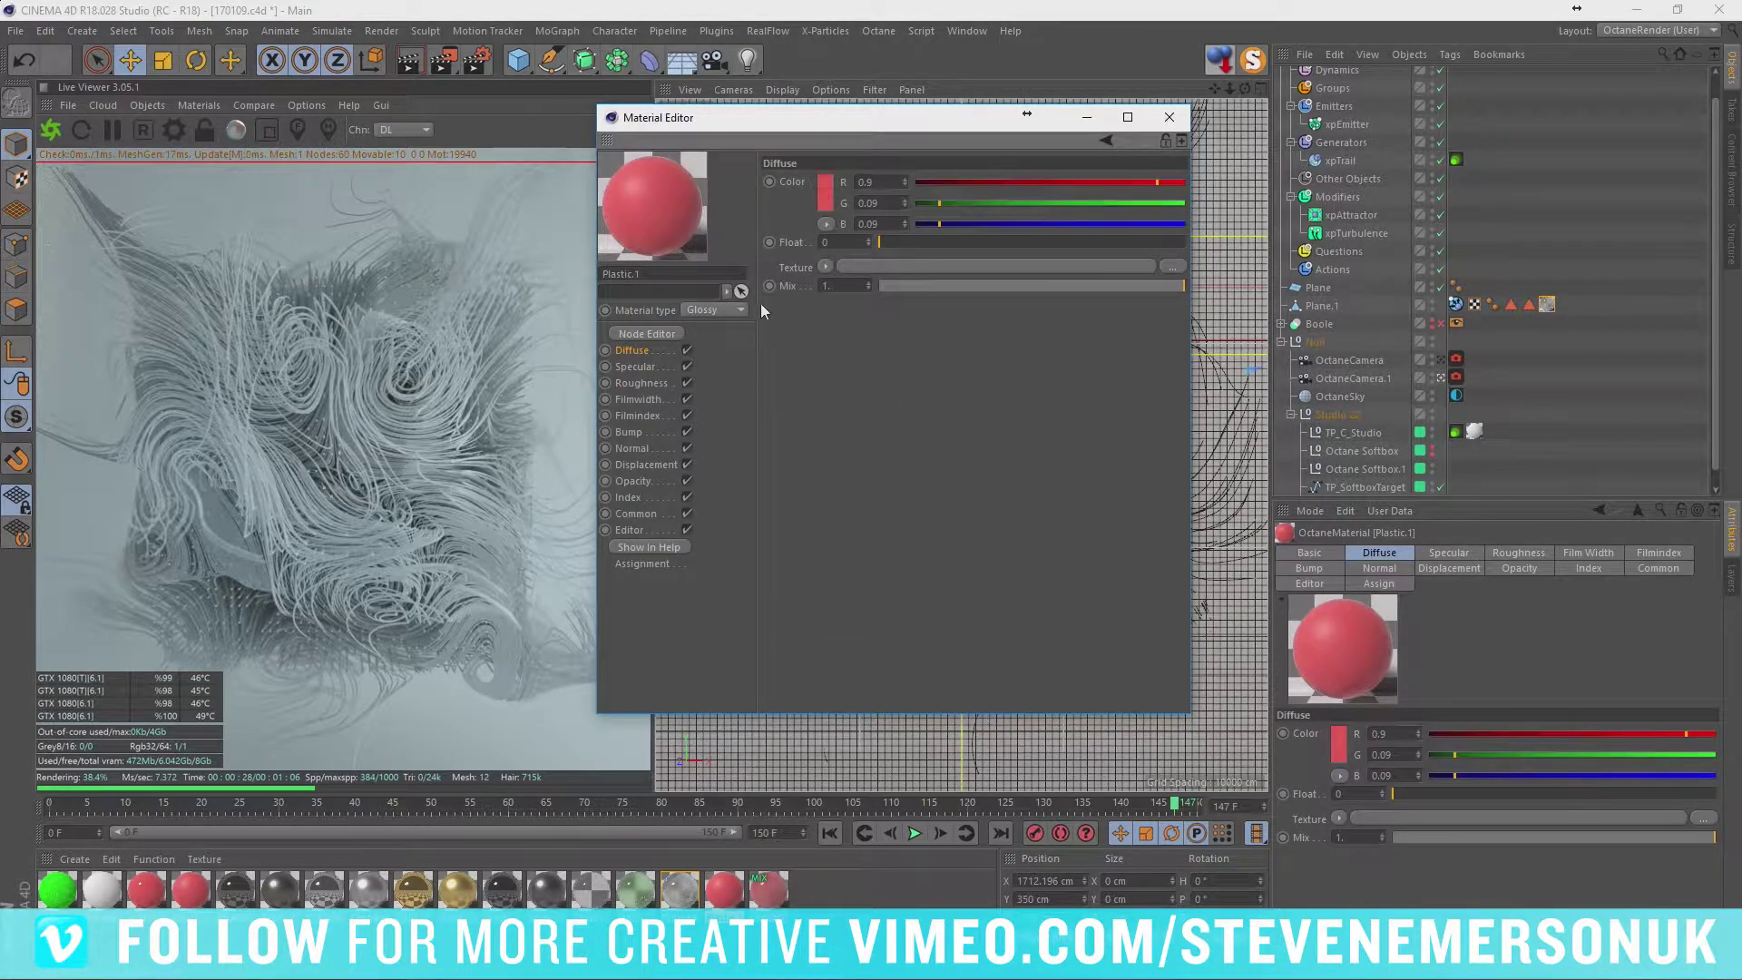
pyautogui.click(824, 201)
pyautogui.click(795, 255)
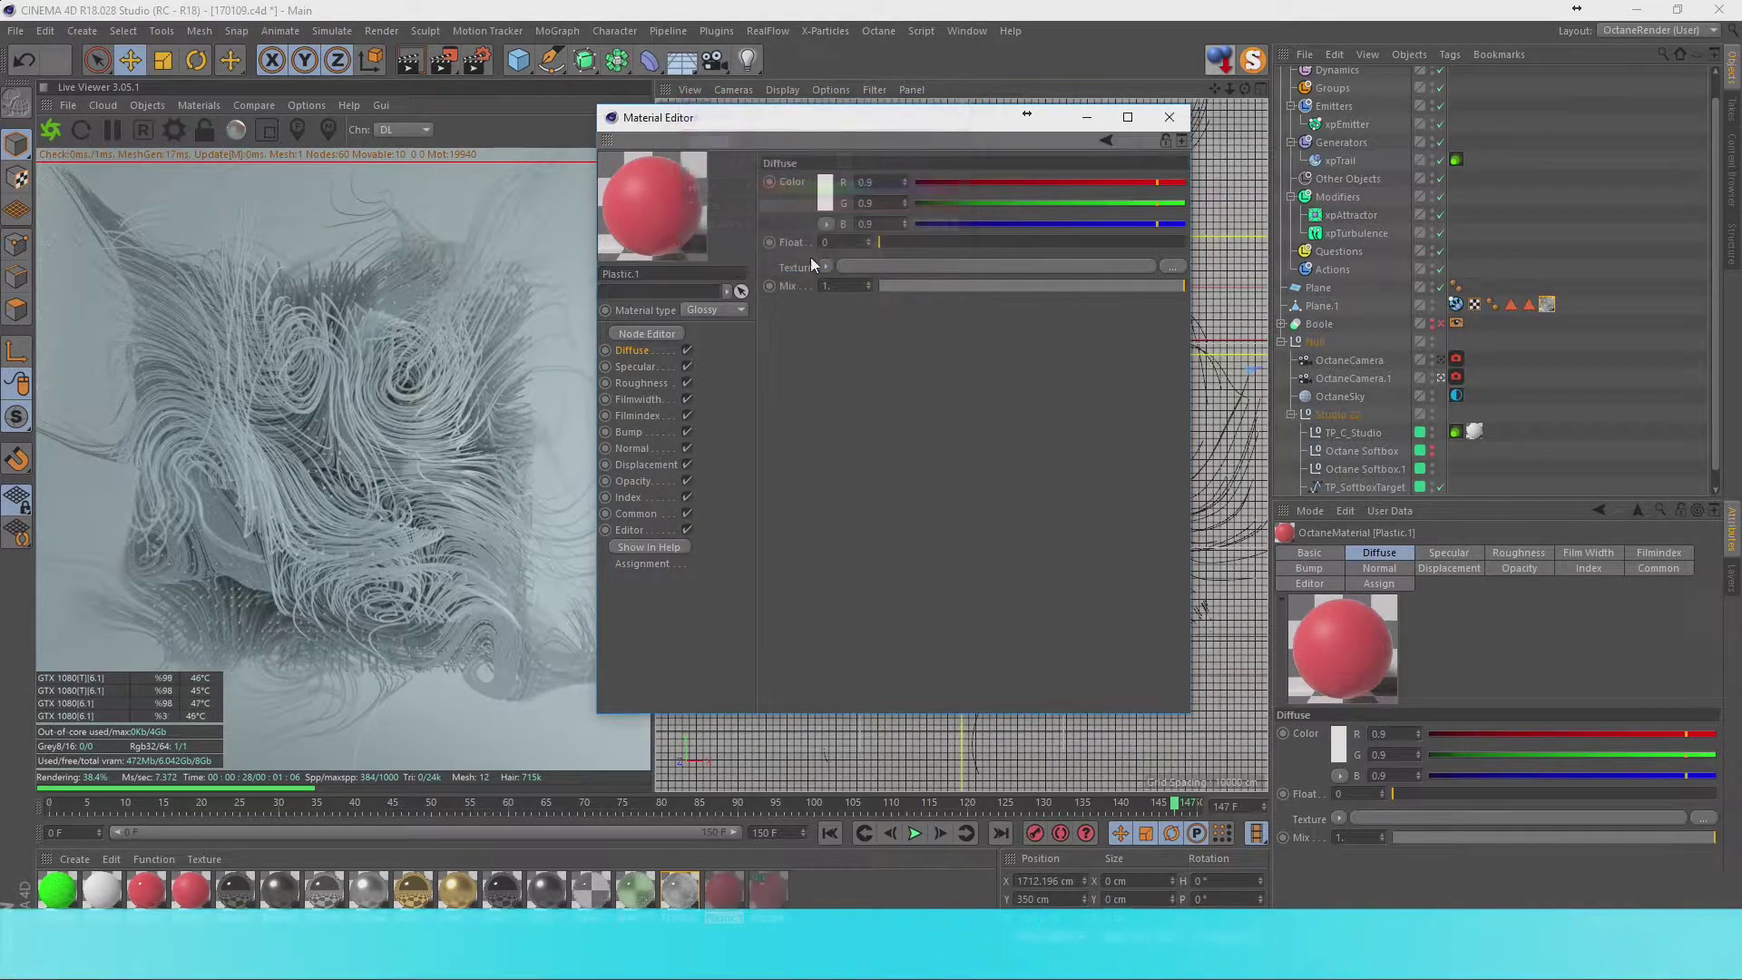
pyautogui.click(1170, 116)
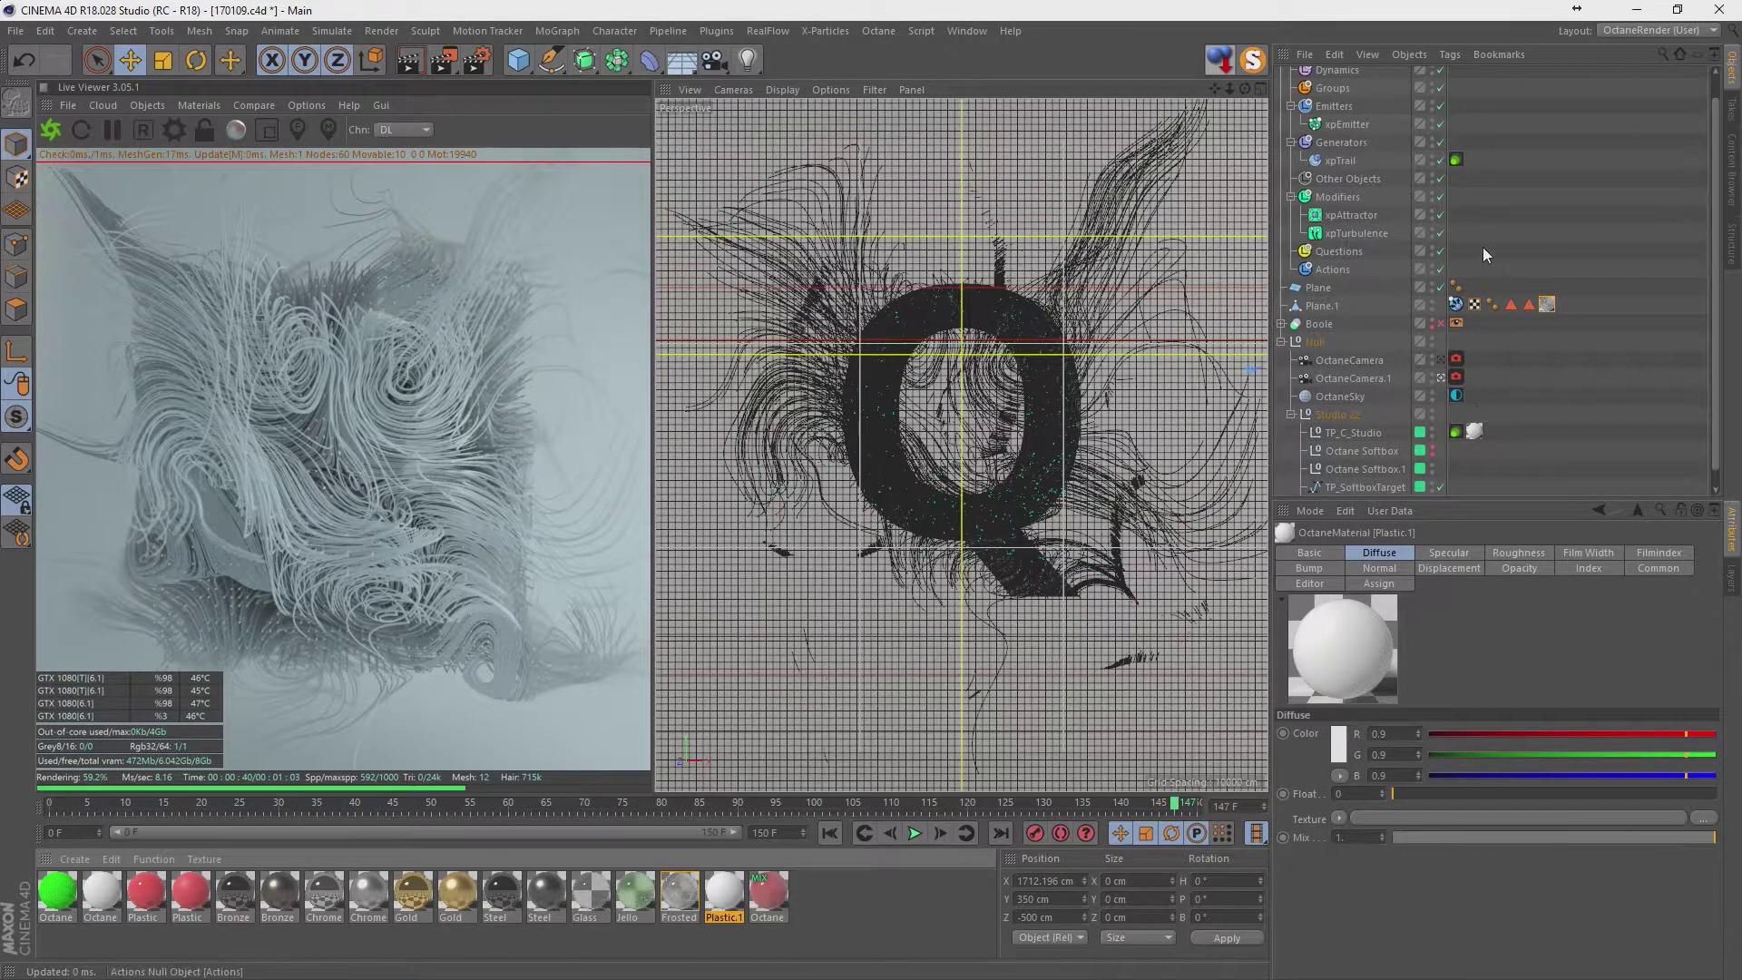
# Duplicate the softbox light and apply the Octane Mix Material to Plane.1 instead of Frosted Glass.
pyautogui.hotkey('ctrl', 'v')
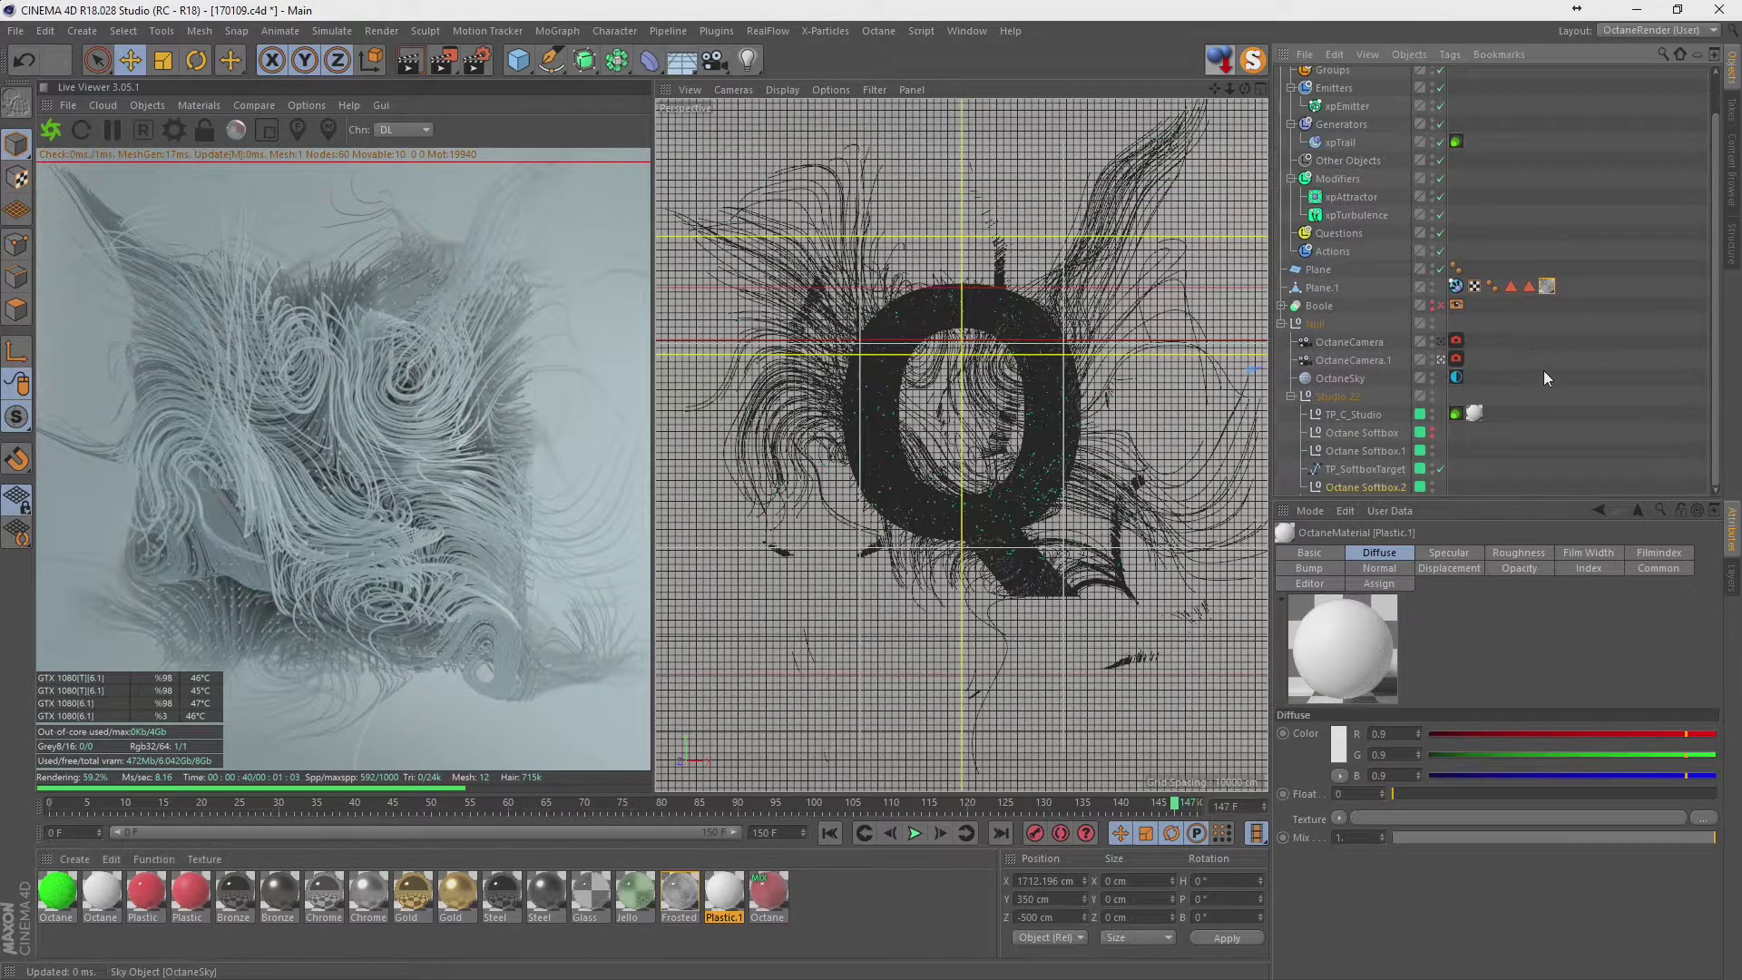
pyautogui.scroll(2, 1544, 394)
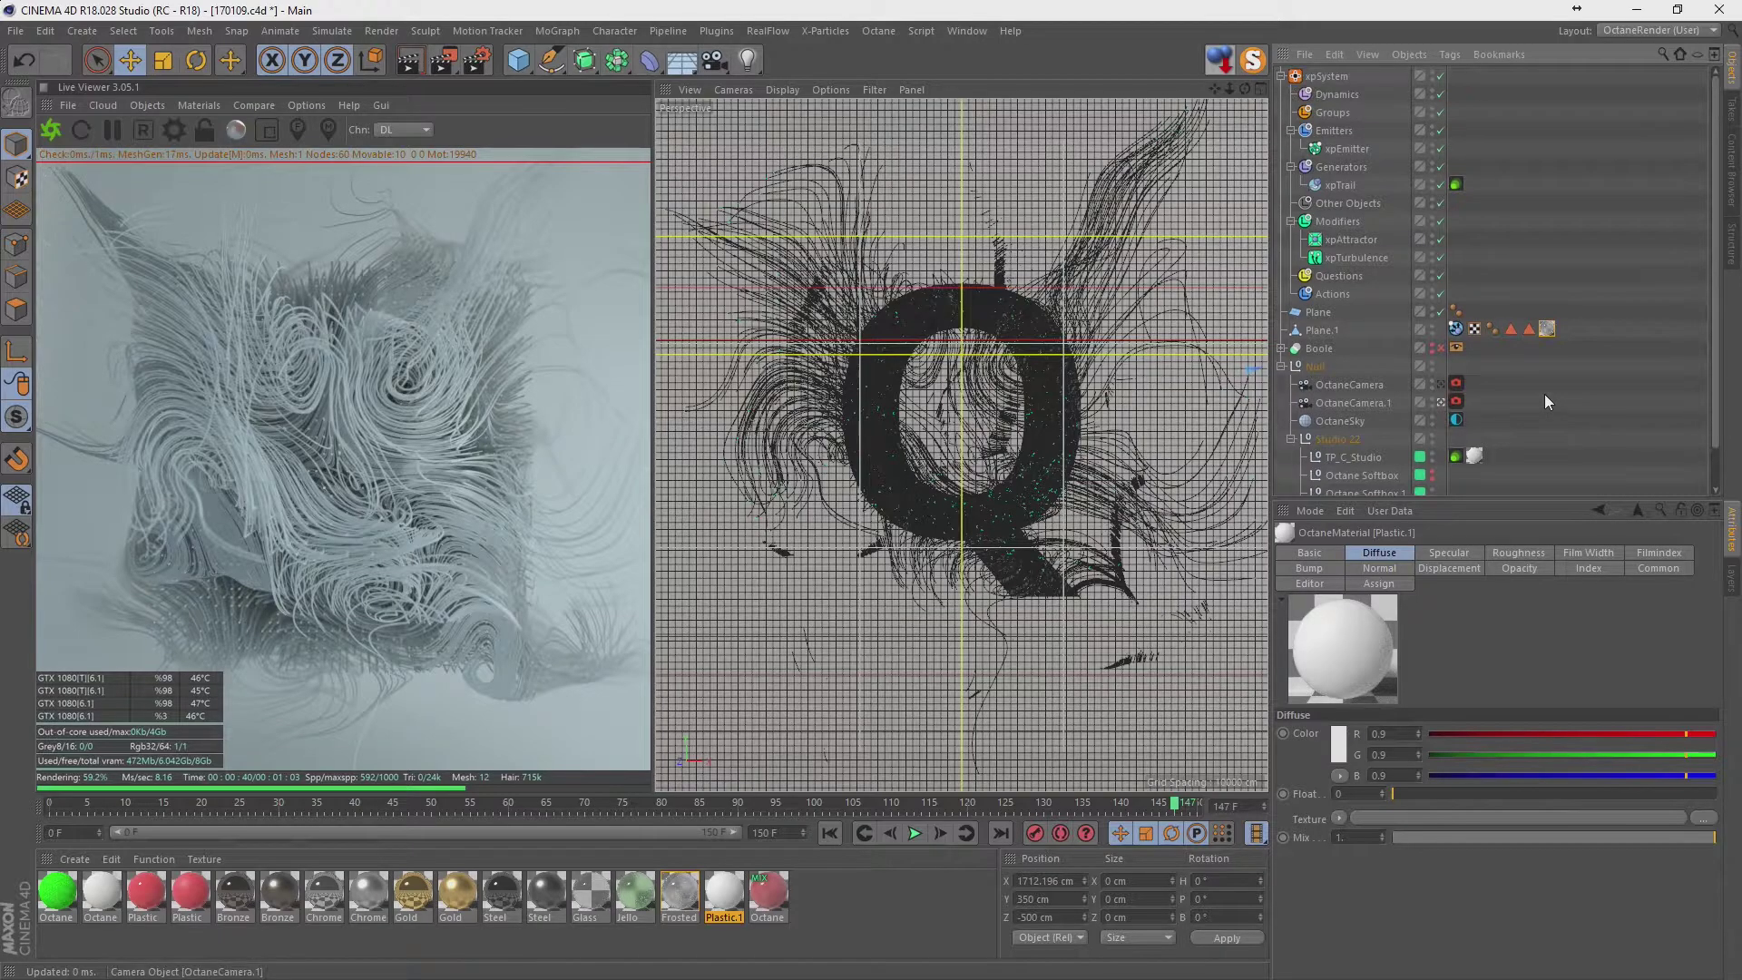
pyautogui.click(1326, 329)
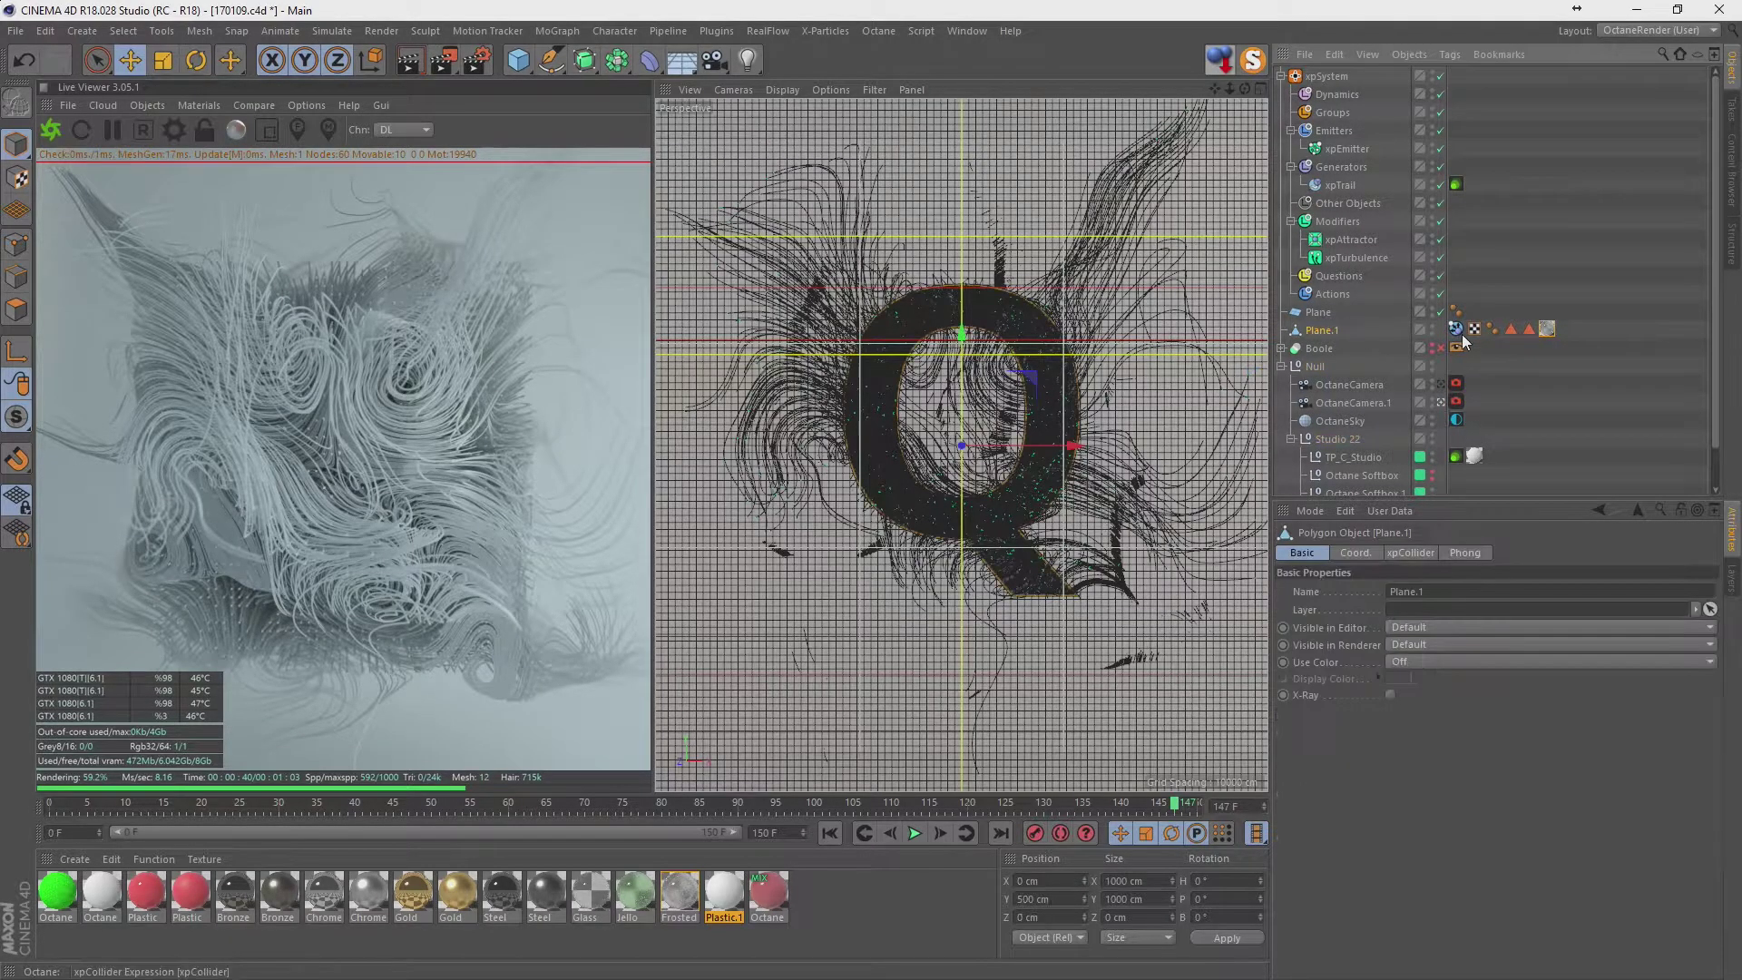
pyautogui.click(1547, 329)
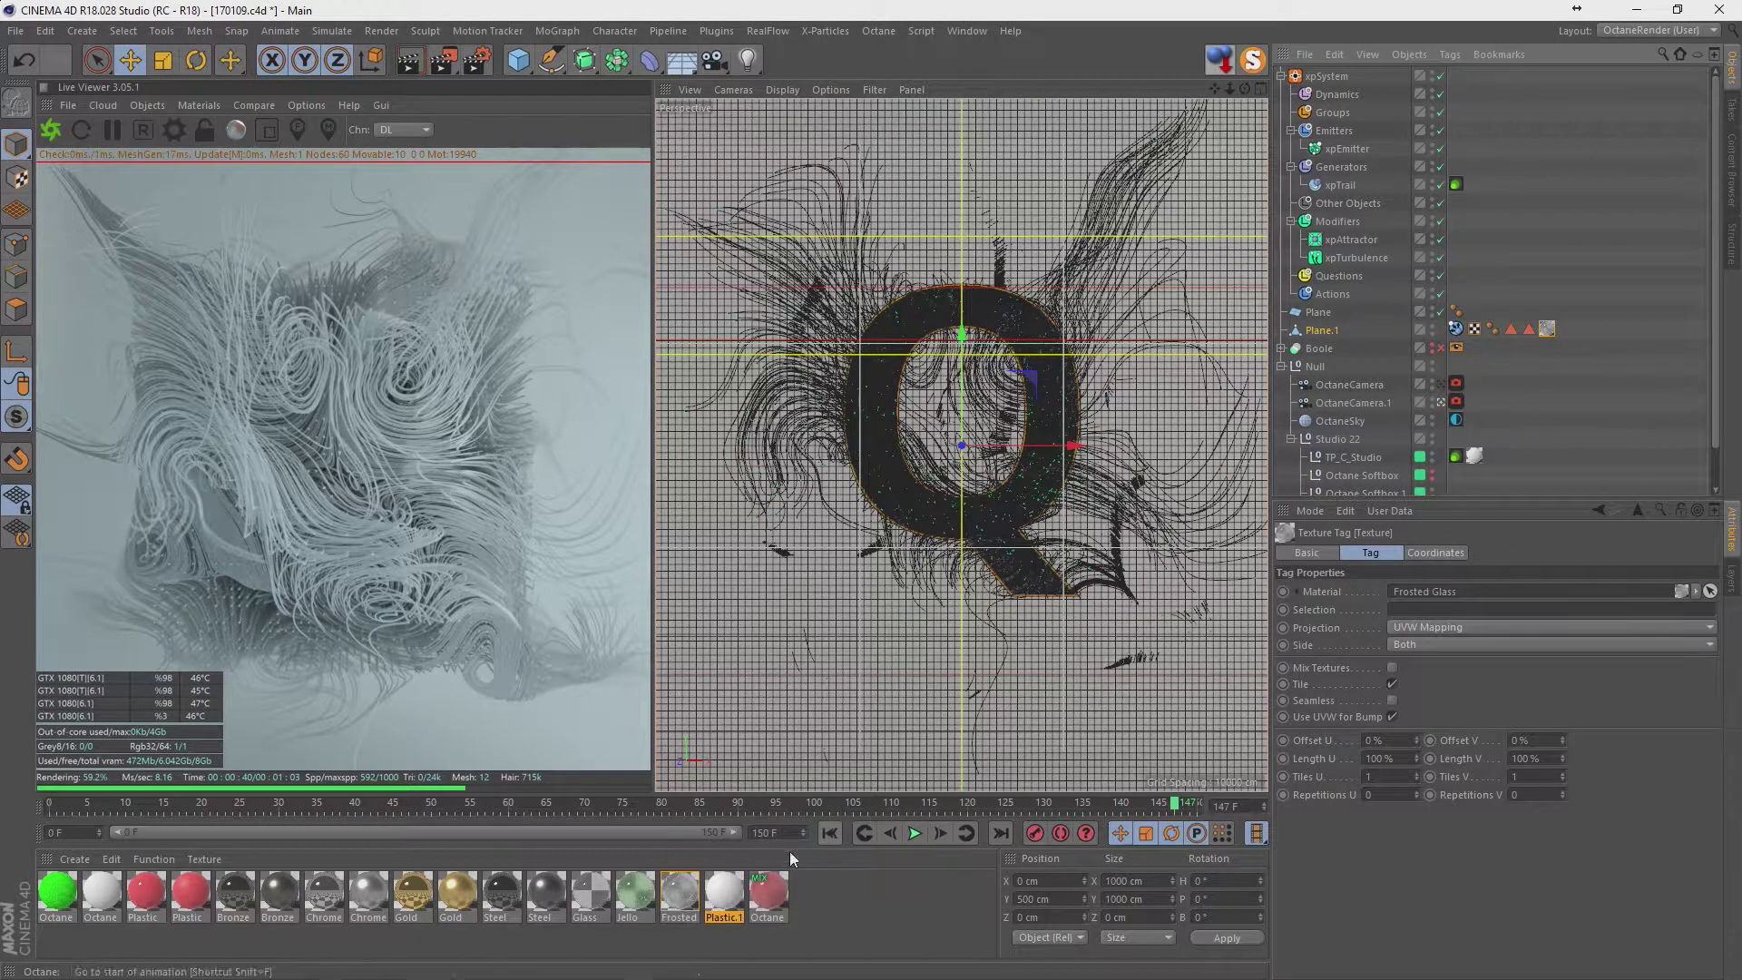
pyautogui.moveTo(769, 894); pyautogui.dragTo(1547, 329)
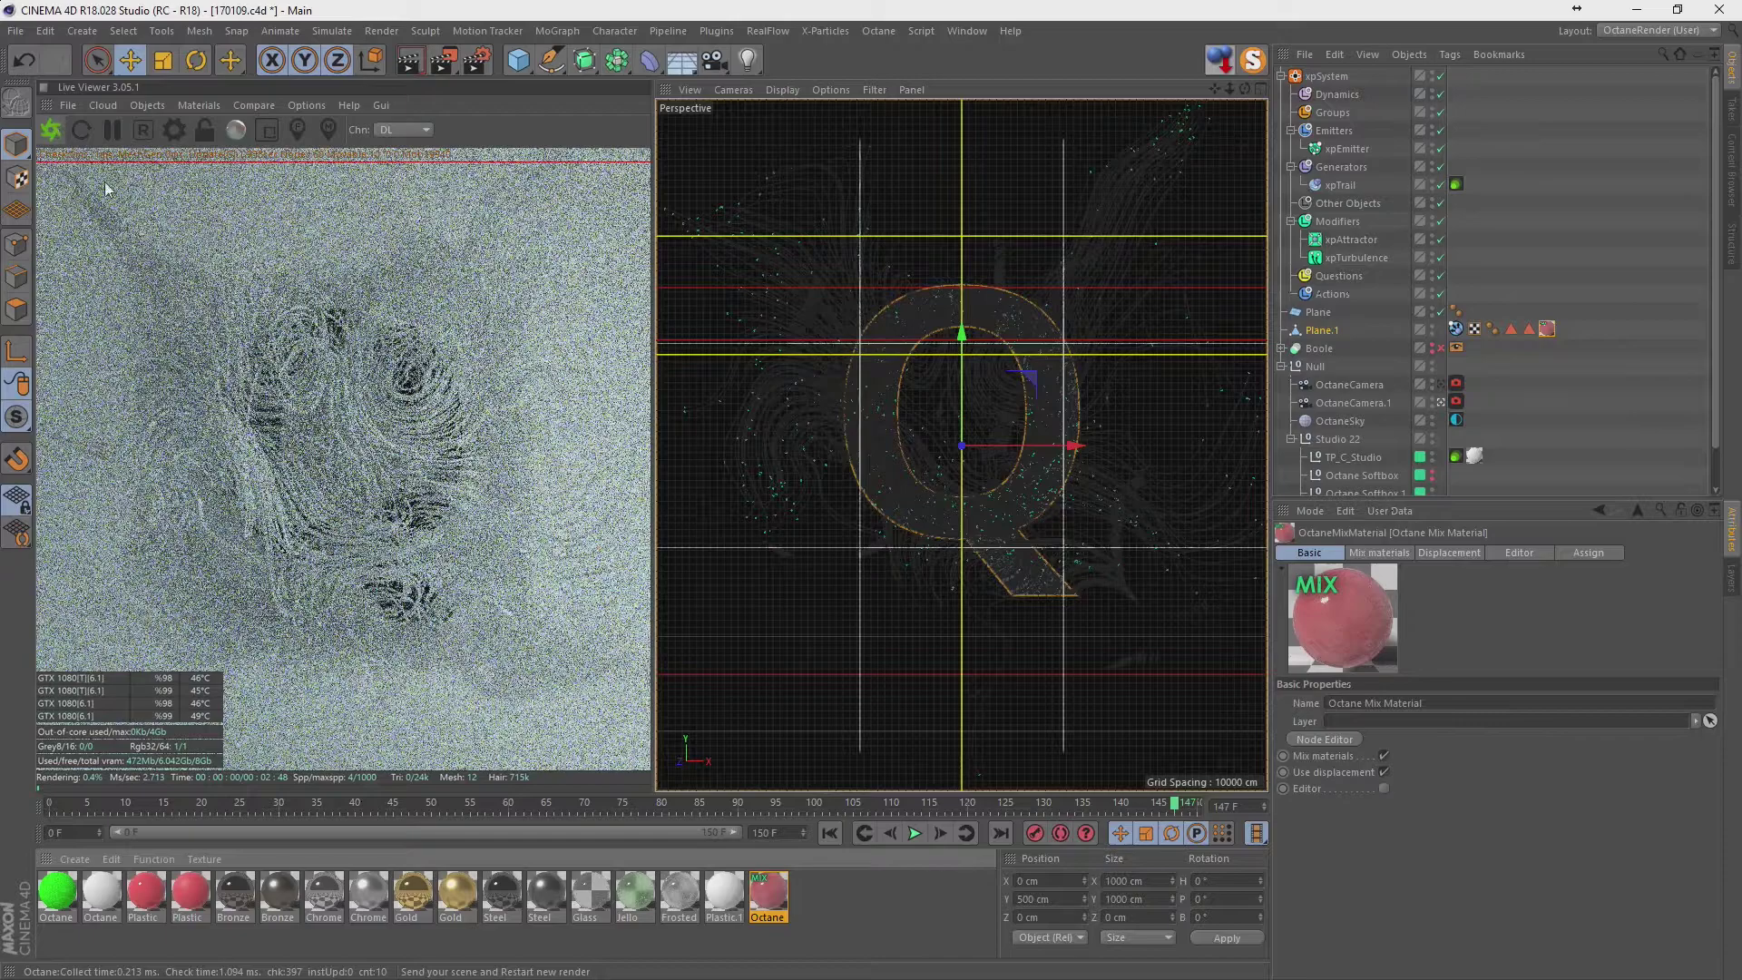
pyautogui.click(719, 896)
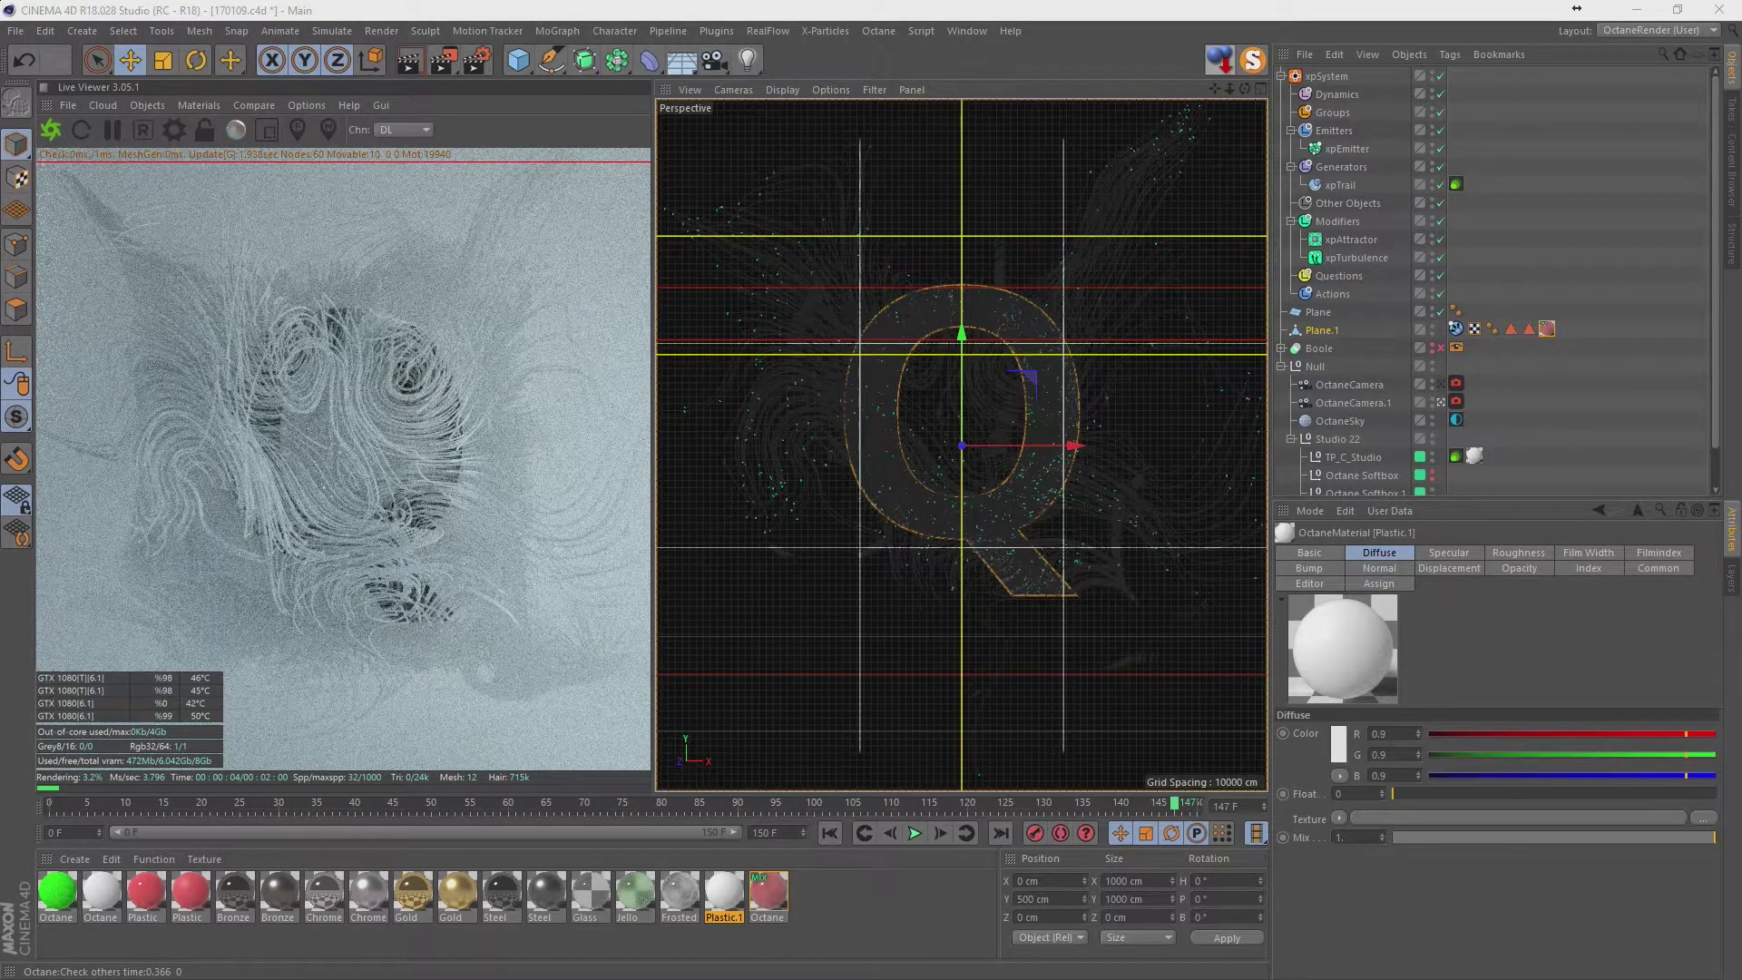
# Set Plastic.1's diffuse colour to pure white (1, 1, 1) in its material editor.
pyautogui.moveTo(1555, 45); pyautogui.dragTo(963, 150)
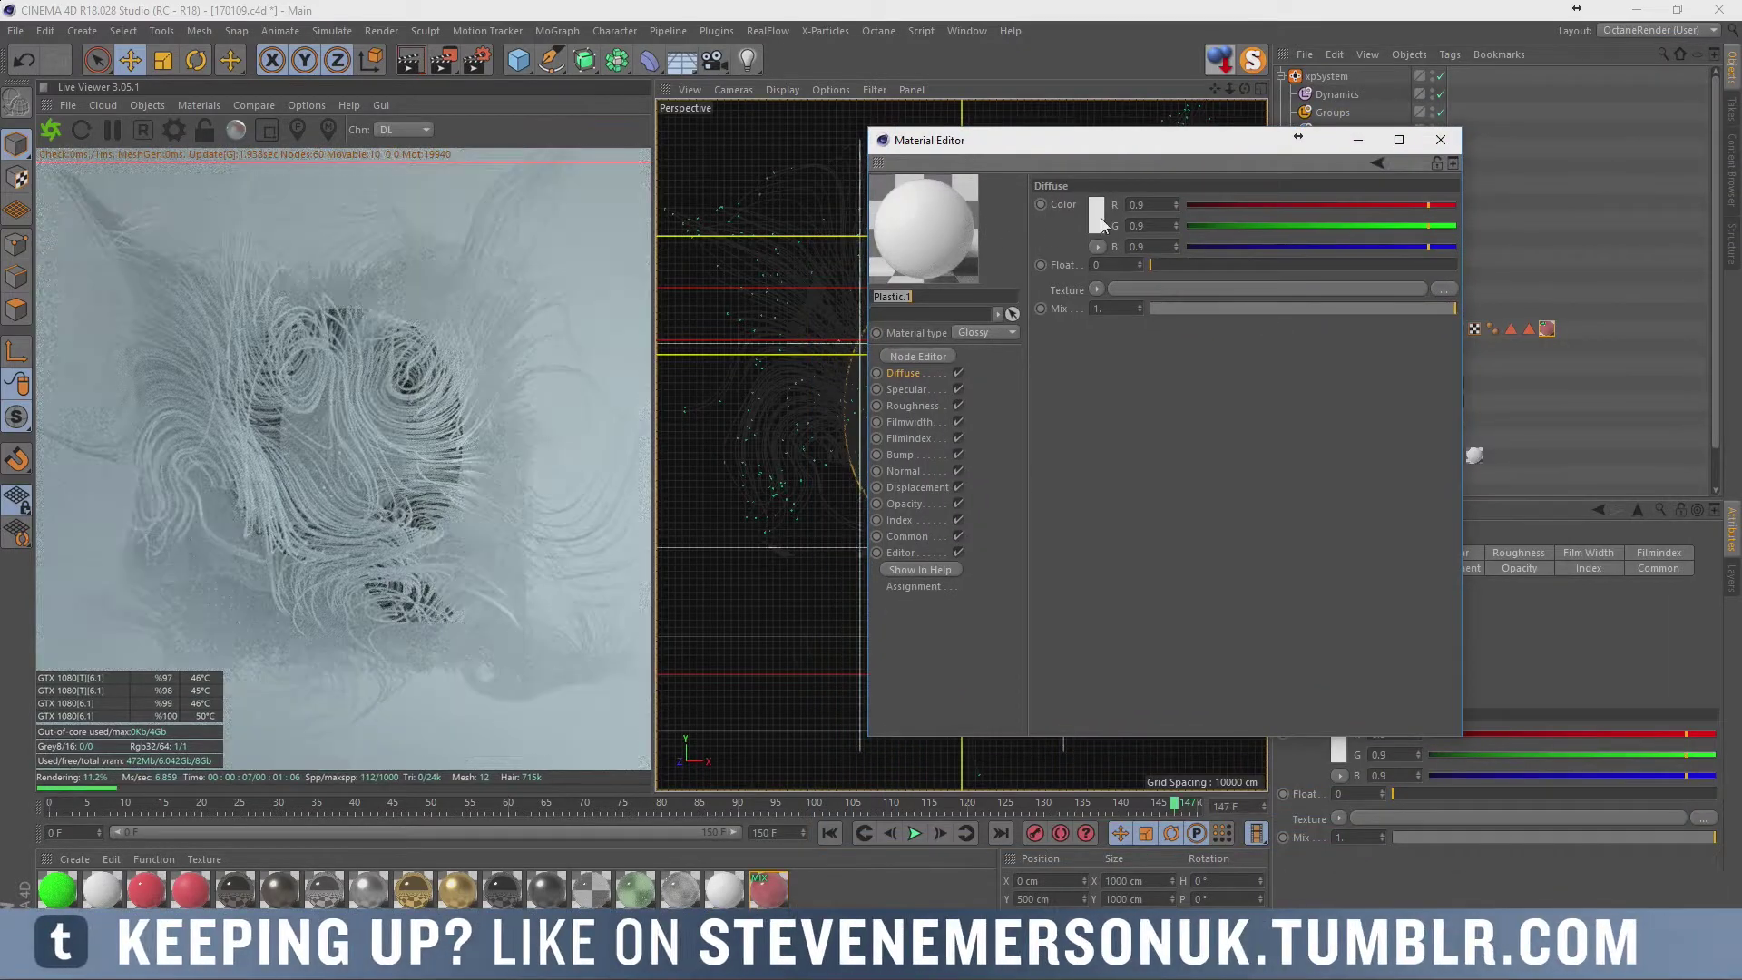
pyautogui.click(1096, 215)
pyautogui.click(1137, 260)
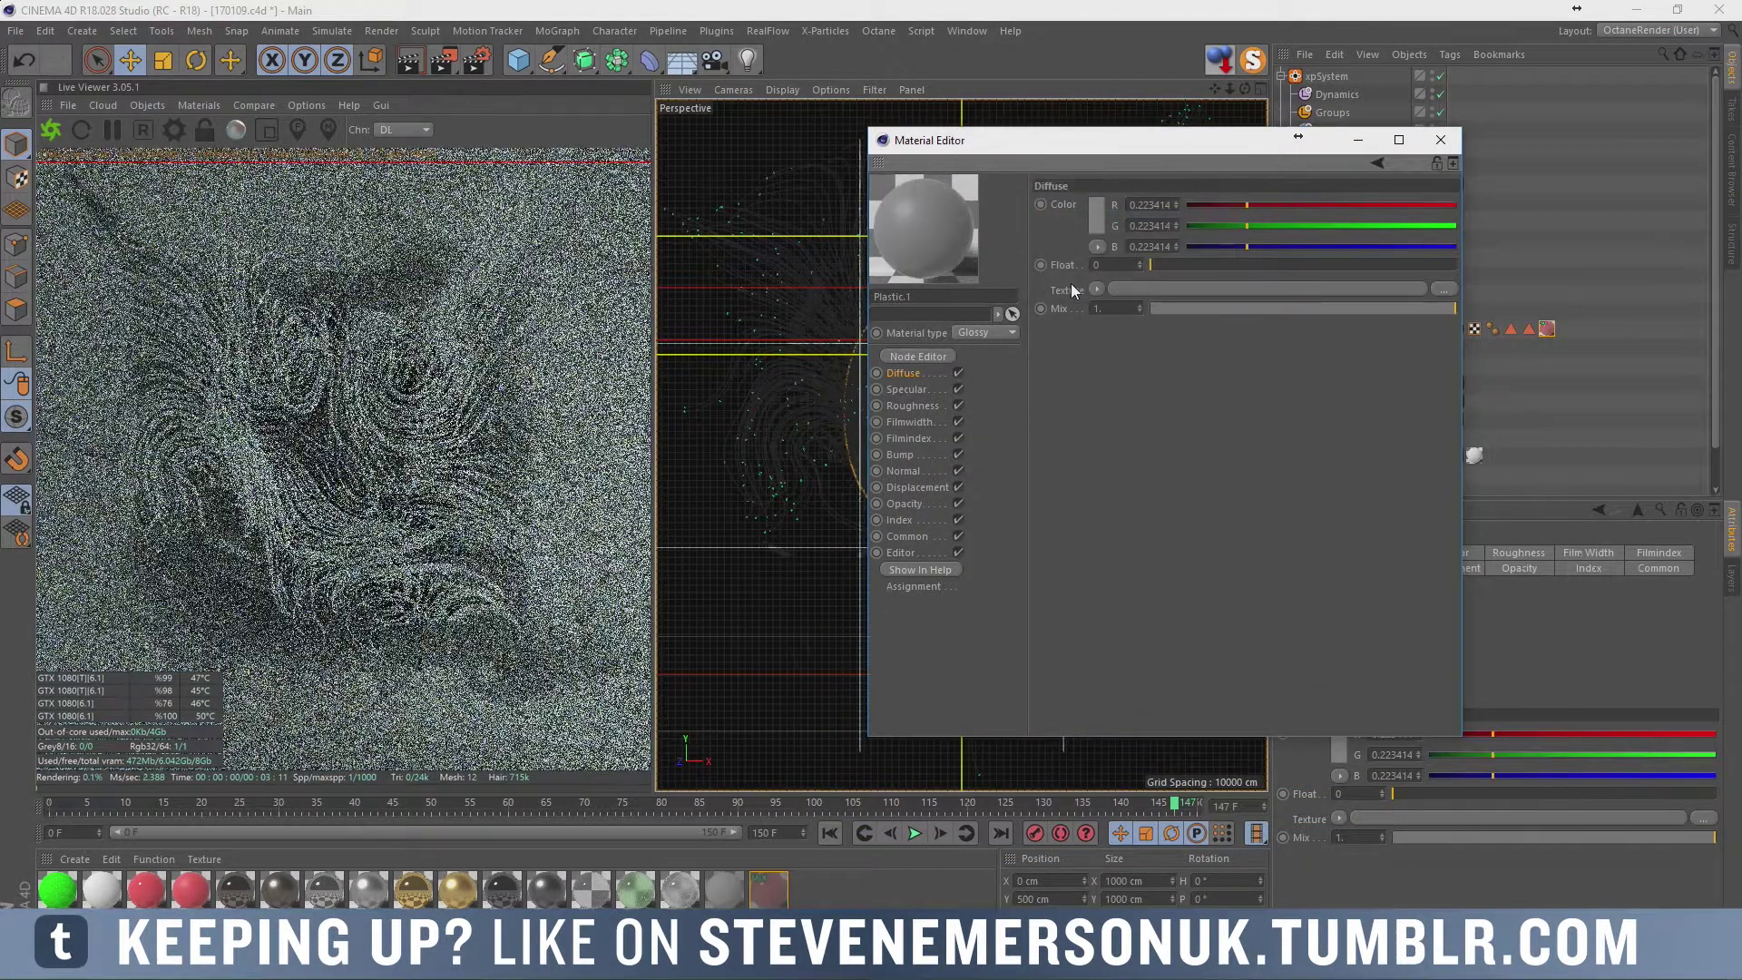
pyautogui.click(1096, 215)
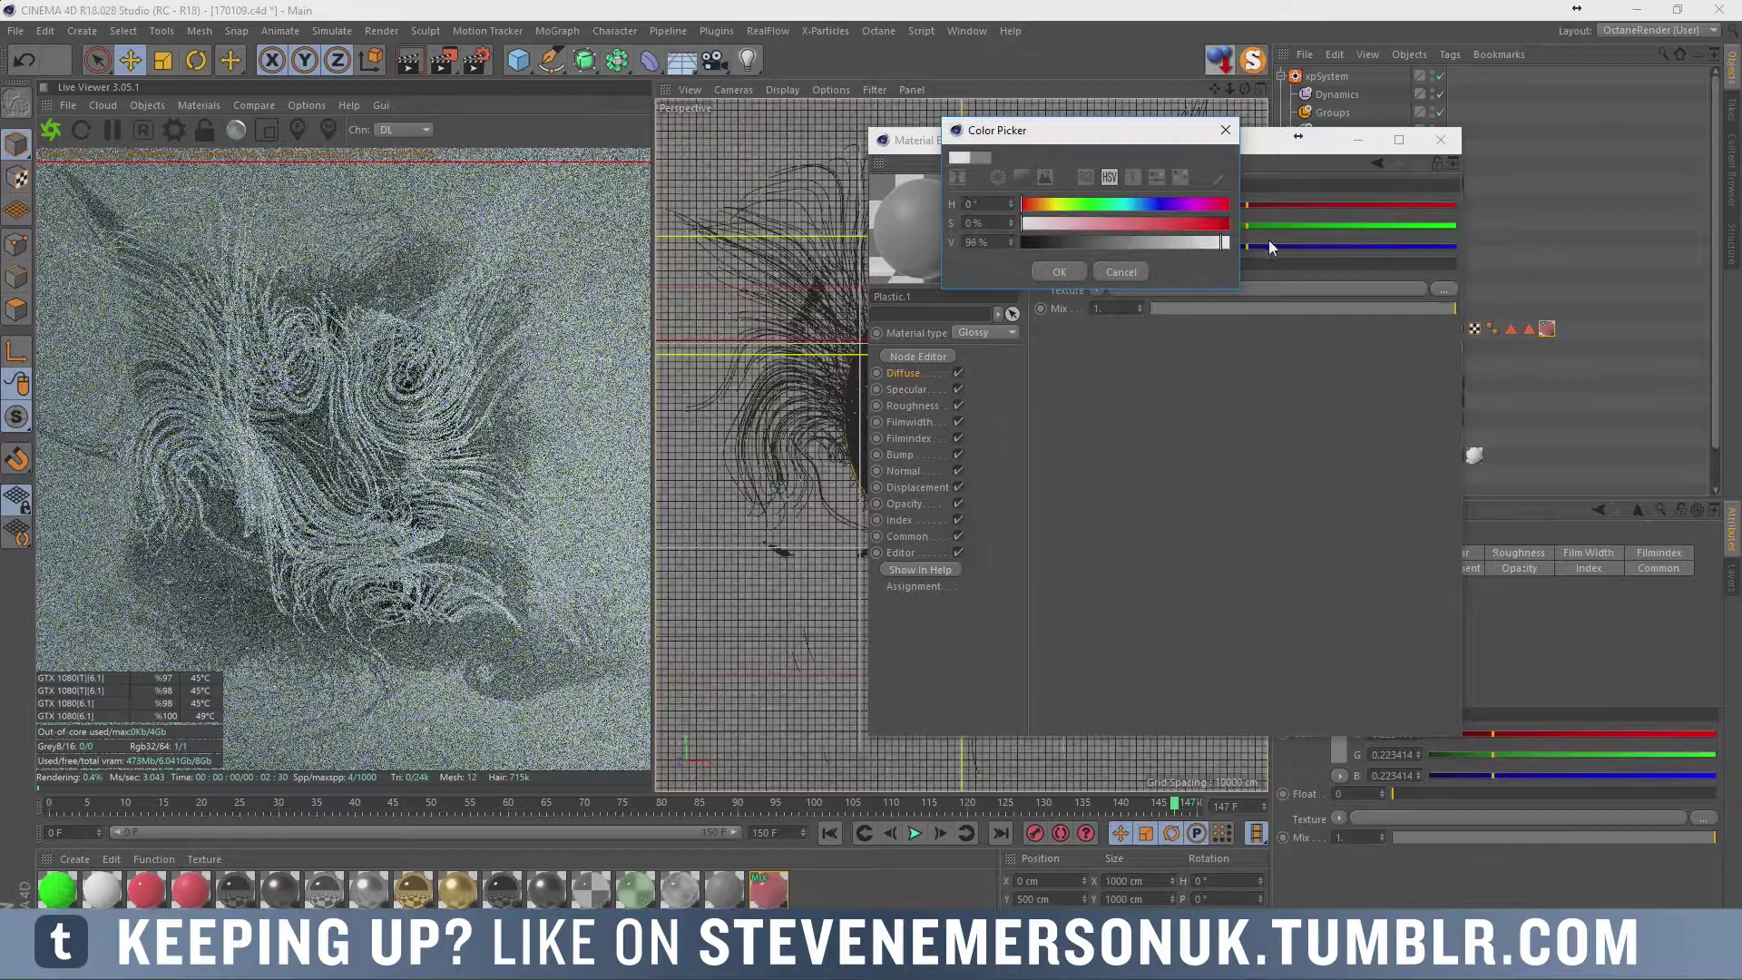
pyautogui.click(1059, 269)
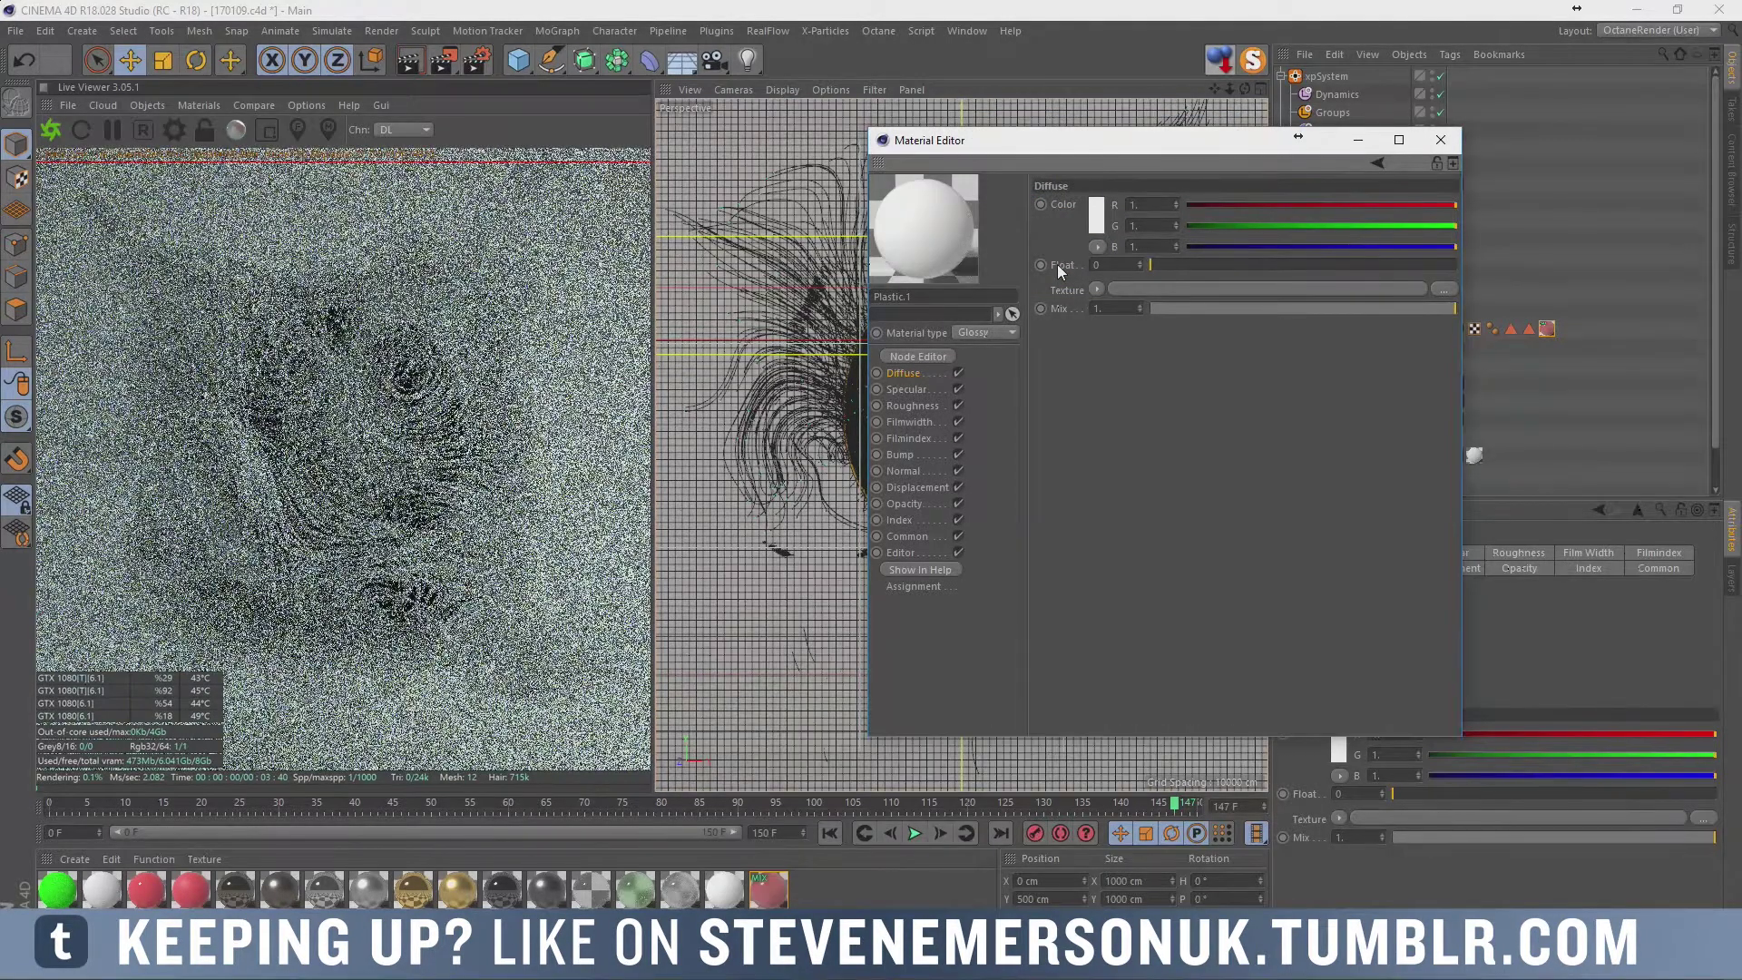
pyautogui.moveTo(1138, 149); pyautogui.dragTo(924, 153)
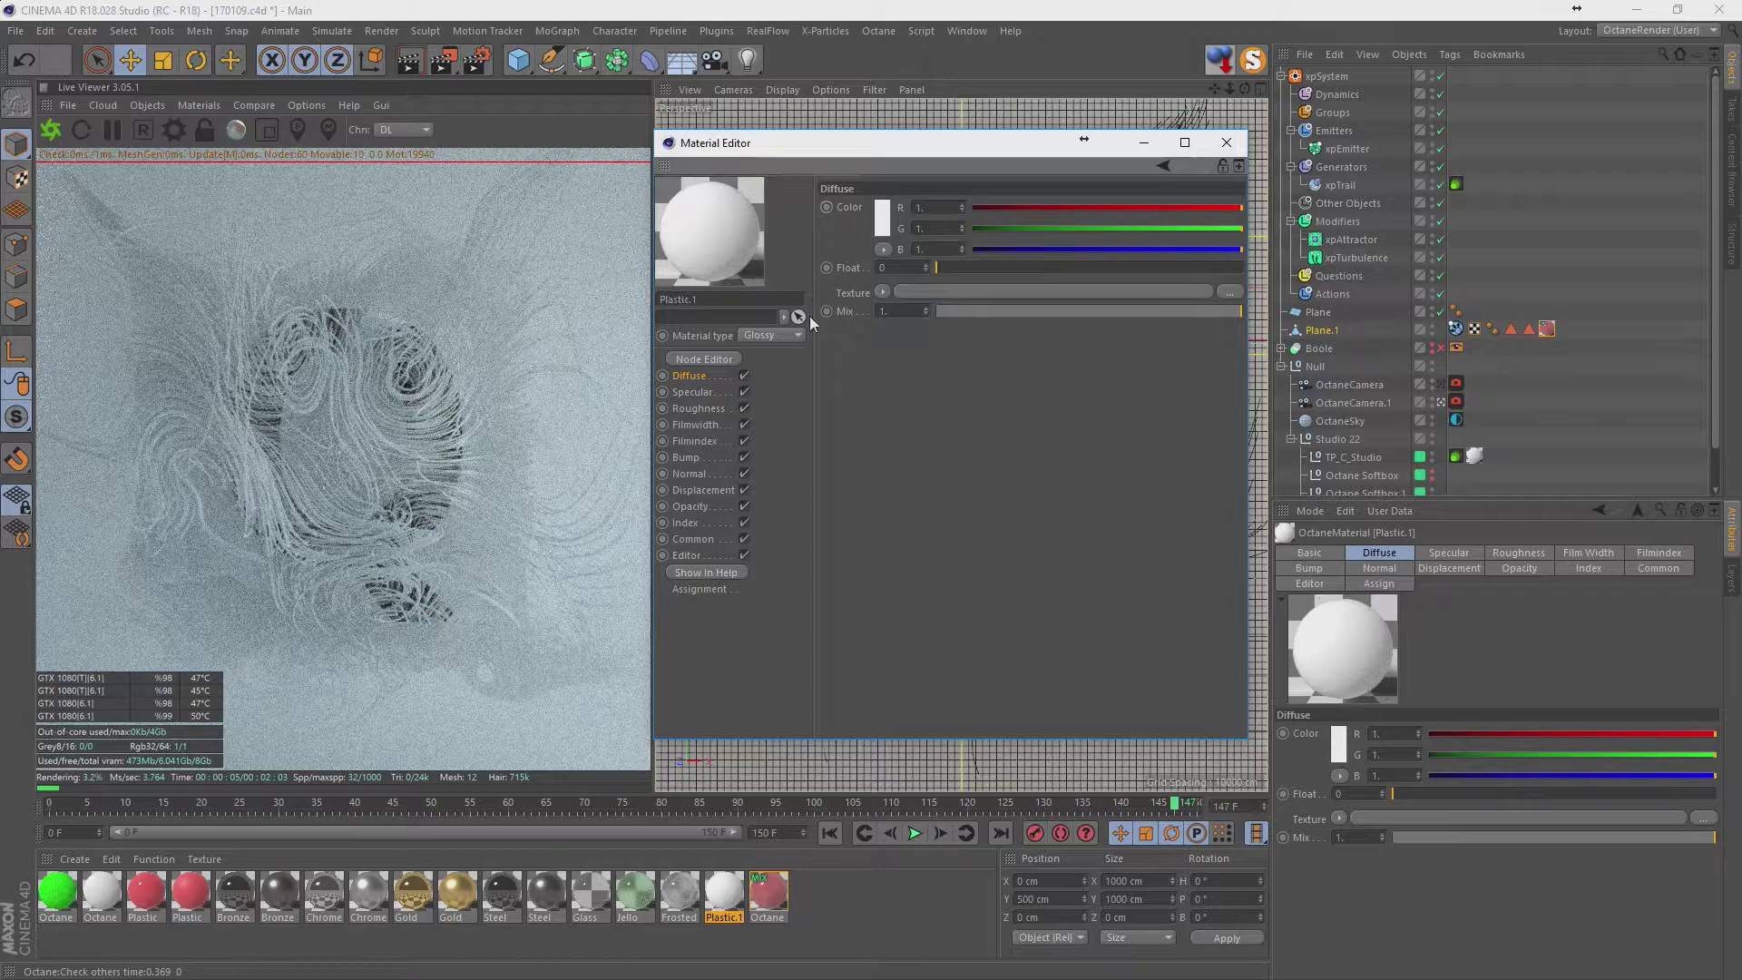
# Lower the Frosted Glass index from 1.517 to about 1.08 and close its editor.
pyautogui.click(677, 889)
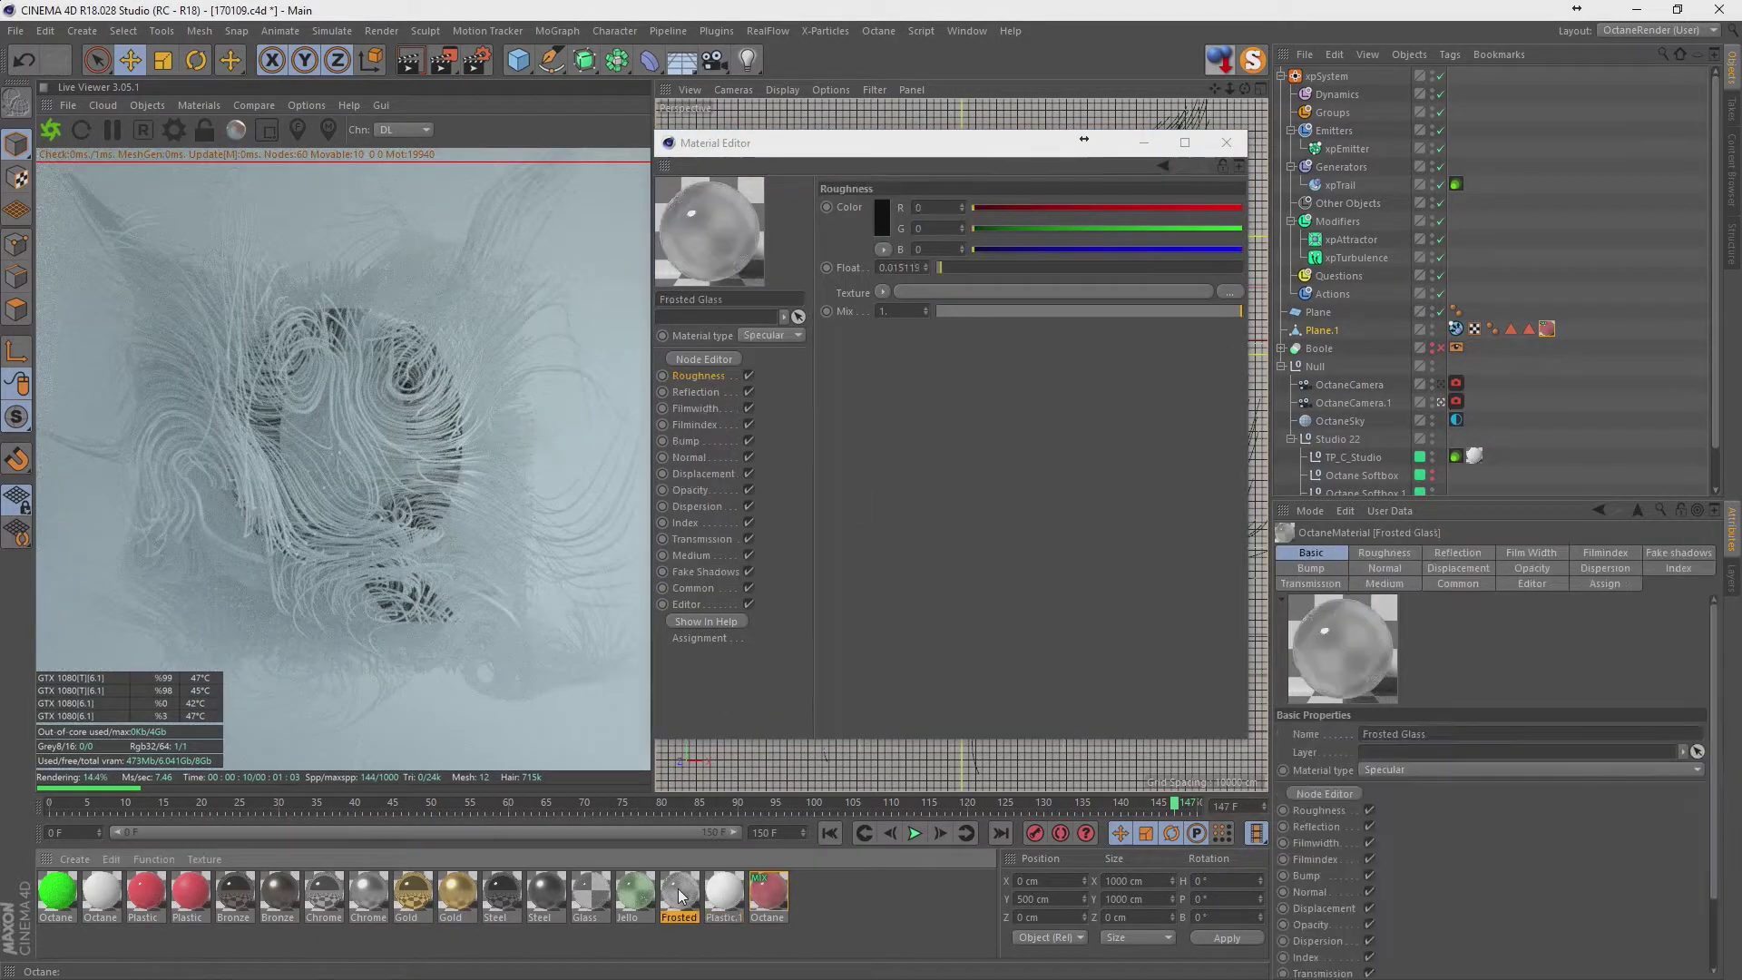
pyautogui.click(699, 523)
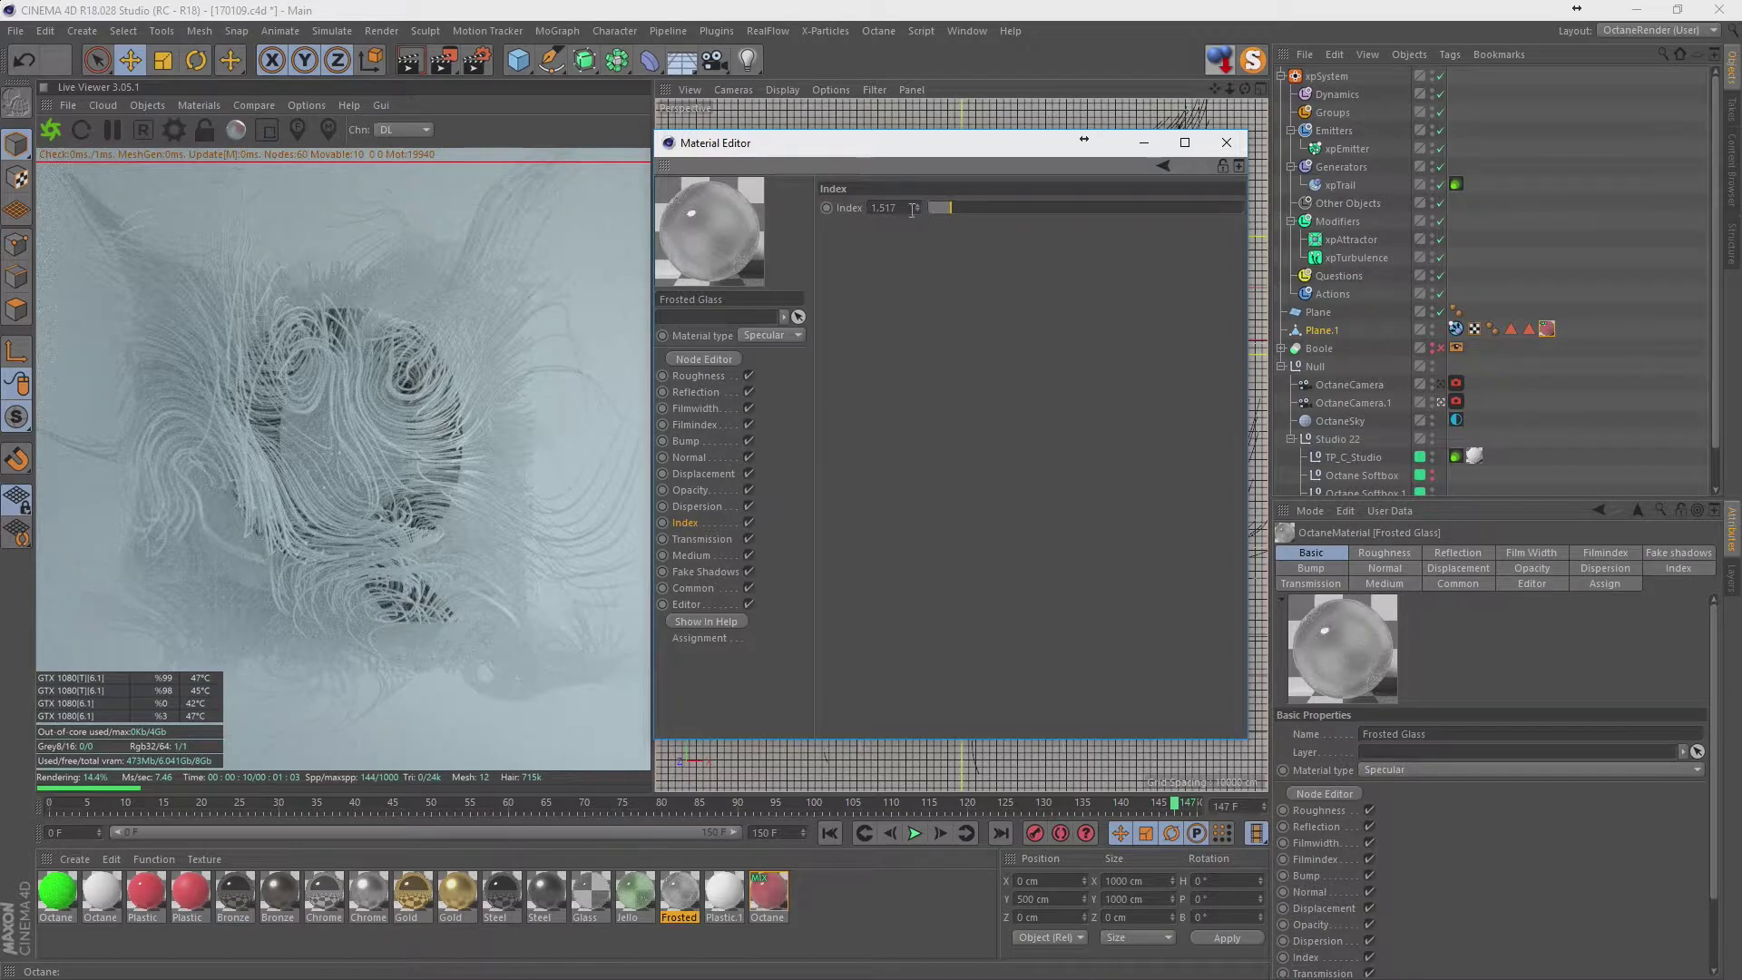
pyautogui.moveTo(949, 204); pyautogui.dragTo(938, 208)
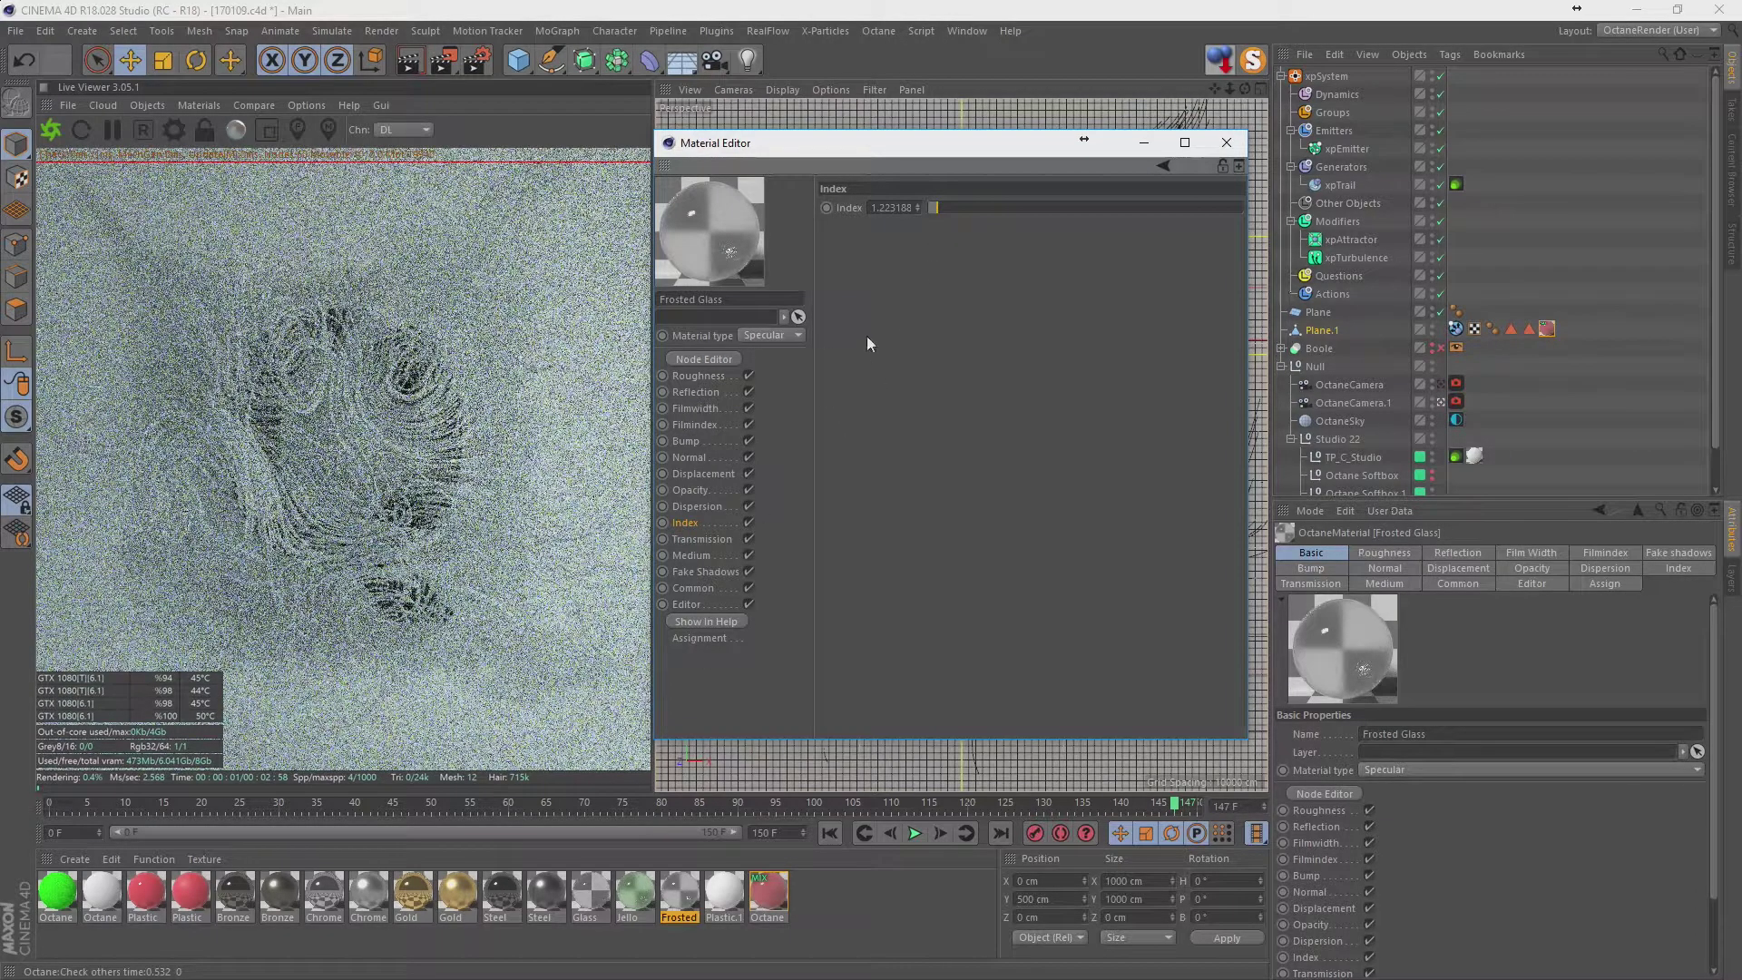
pyautogui.moveTo(933, 205); pyautogui.dragTo(929, 207)
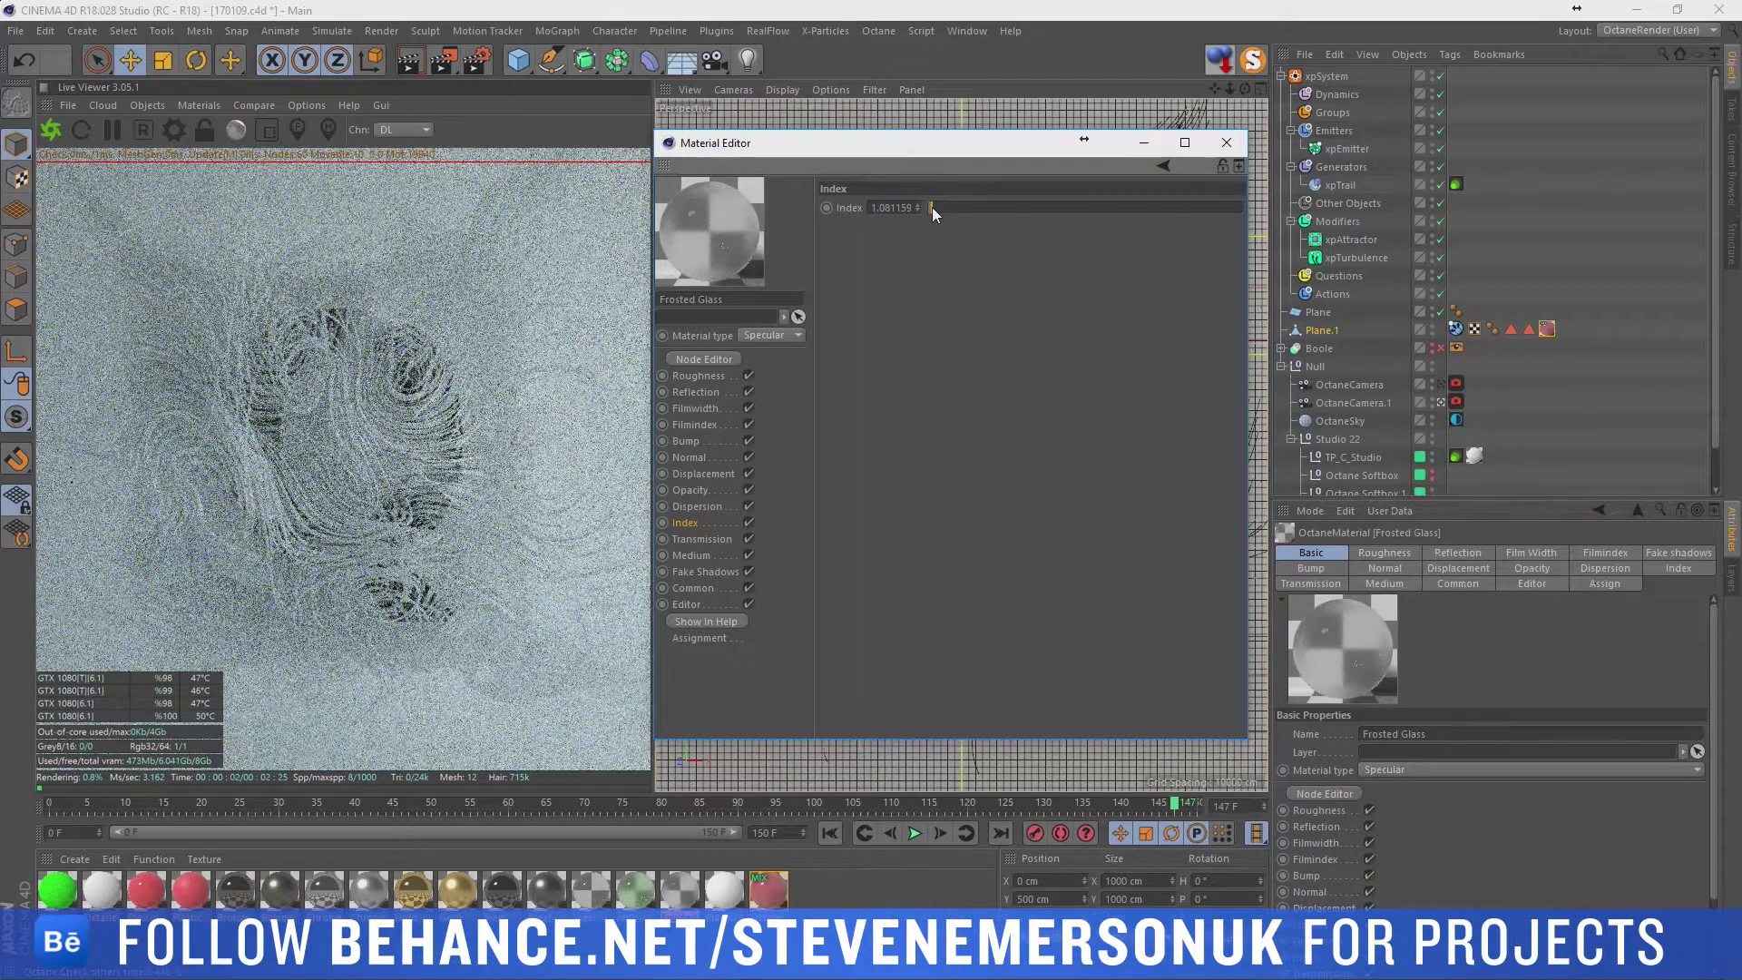
pyautogui.click(1226, 143)
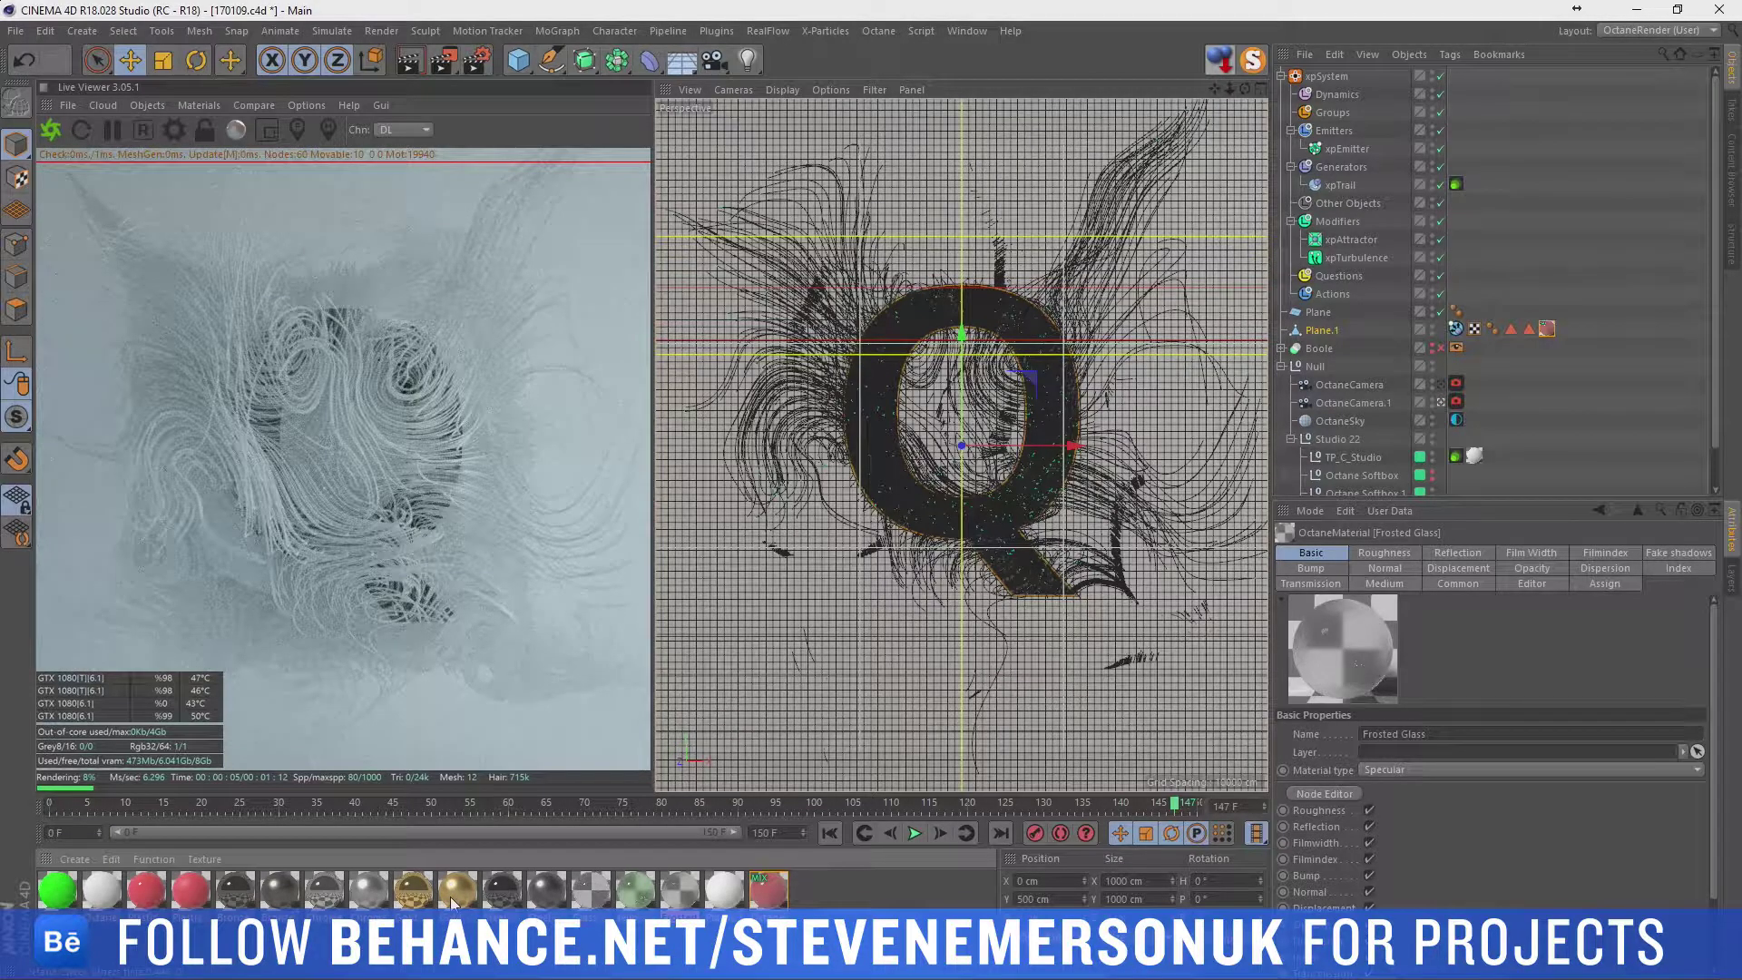
pyautogui.moveTo(490, 863); pyautogui.dragTo(1449, 247)
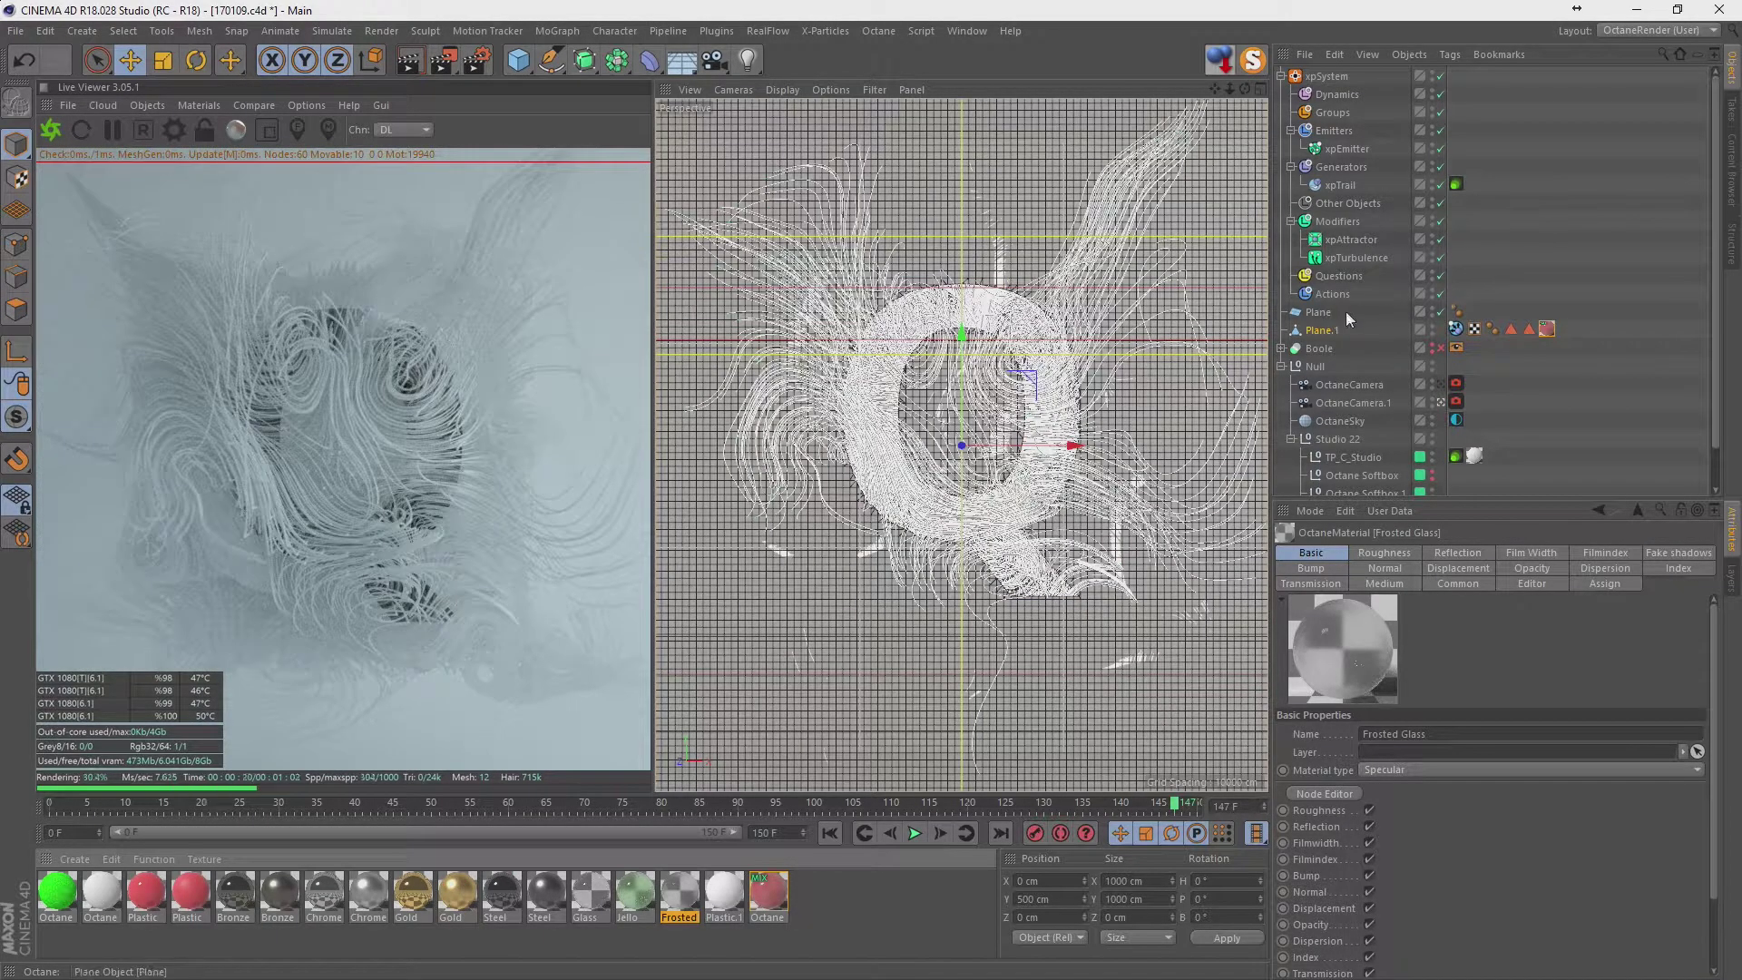
pyautogui.click(1340, 185)
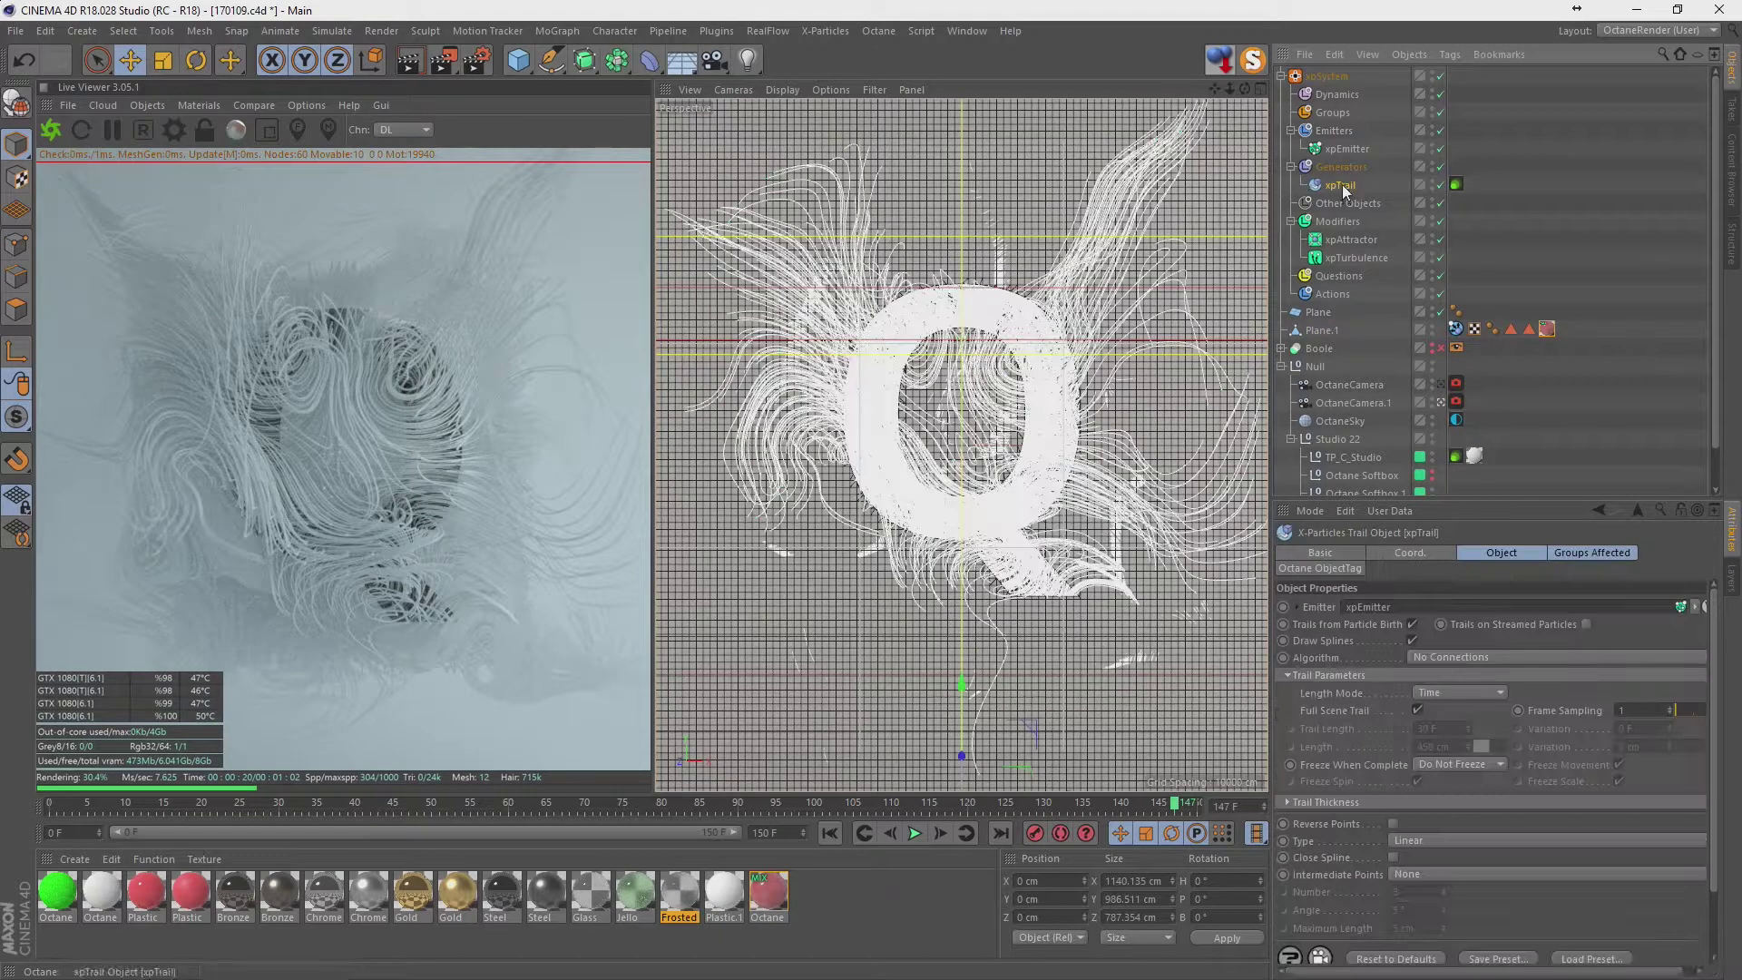
pyautogui.click(862, 910)
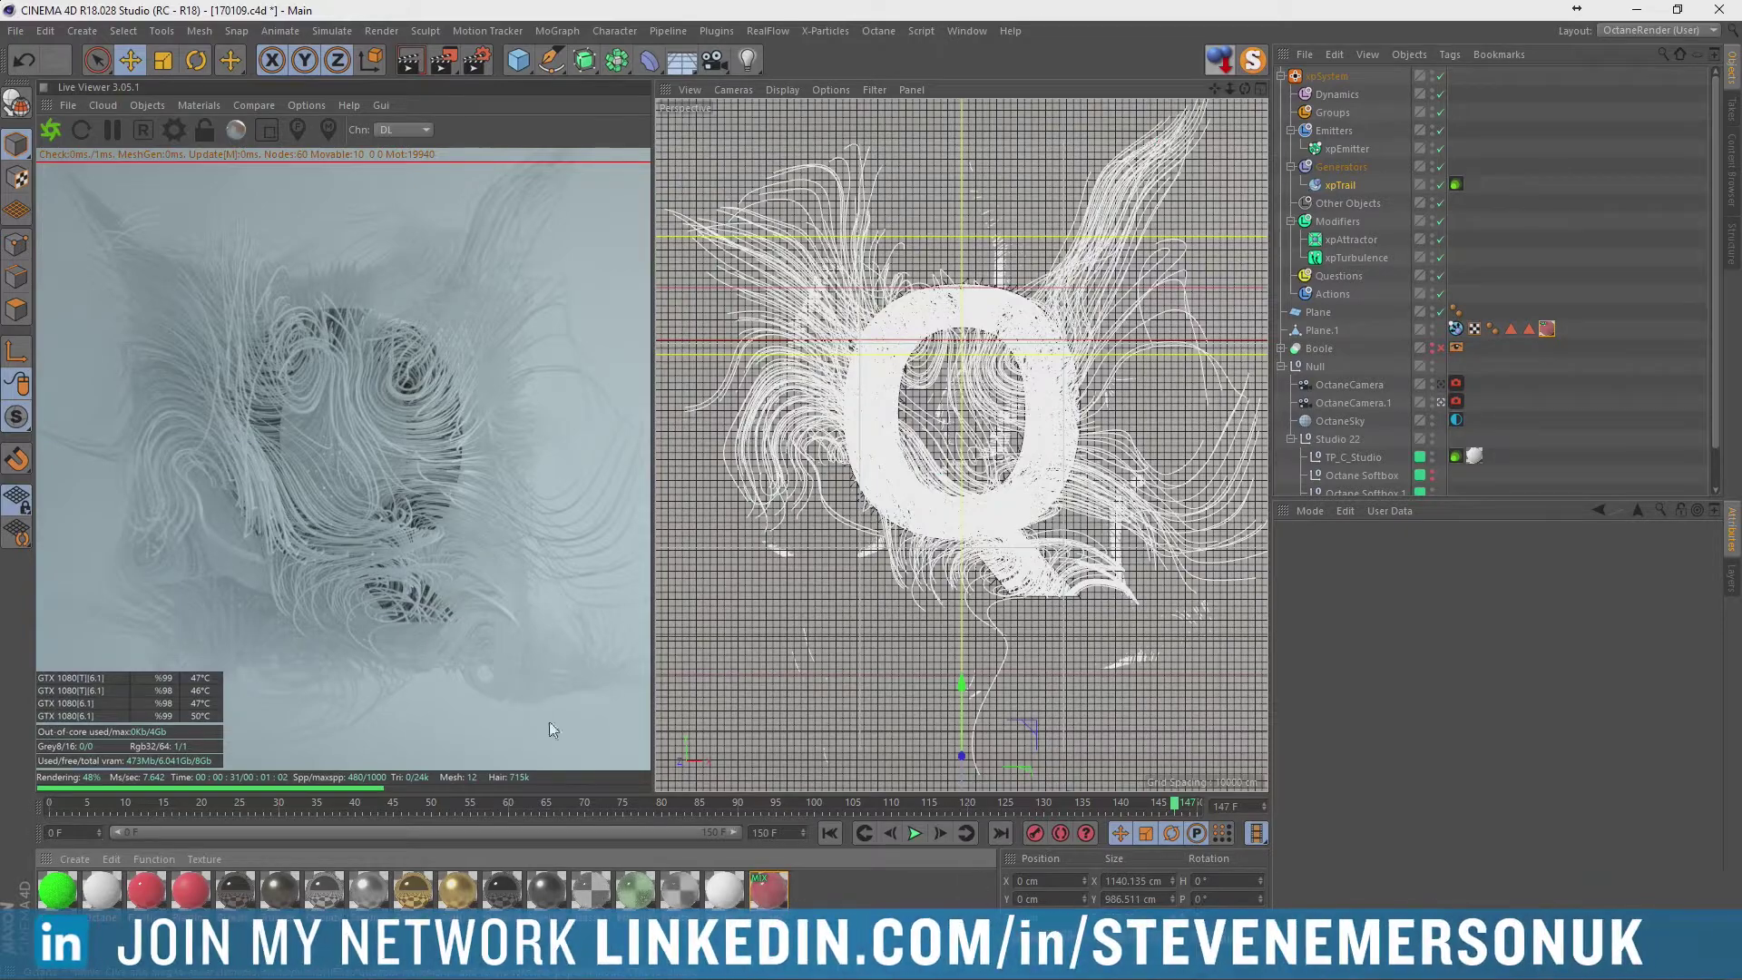
# Copy the MoText Q out of the Boole to the hierarchy top and give it the Gold material.
pyautogui.click(1281, 348)
pyautogui.click(1333, 385)
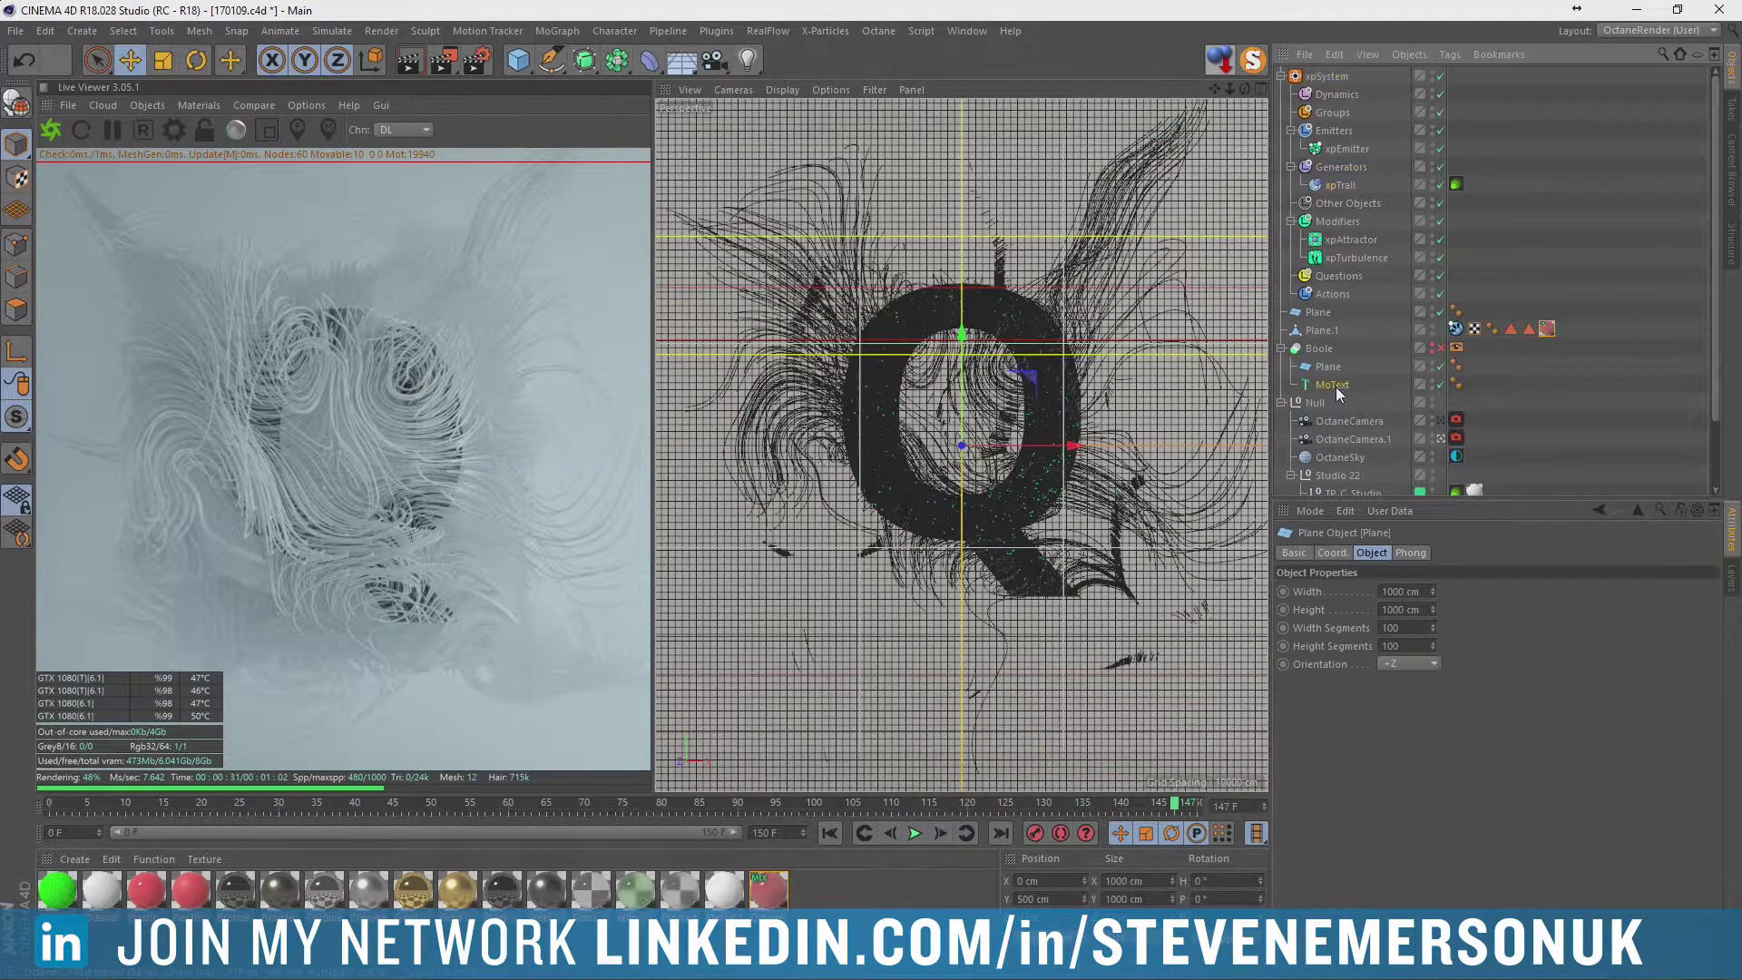
pyautogui.keyDown('ctrl'); pyautogui.moveTo(1325, 76); pyautogui.dragTo(1323, 78); pyautogui.keyUp('ctrl')
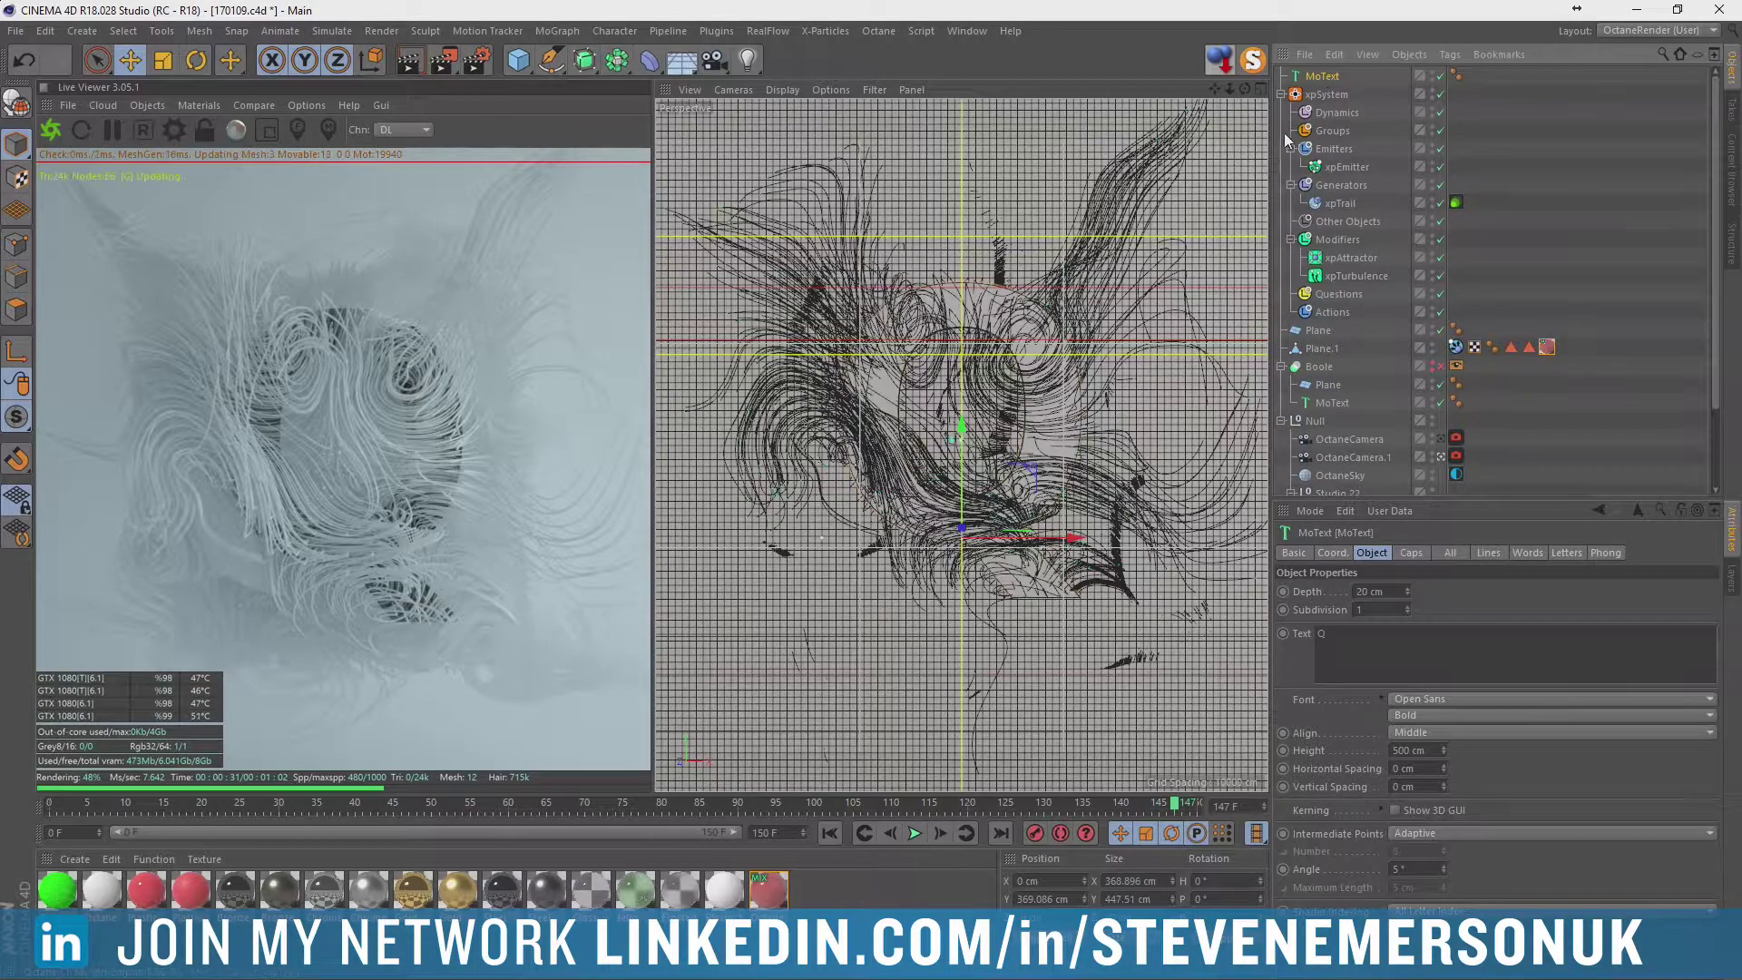
pyautogui.click(1281, 94)
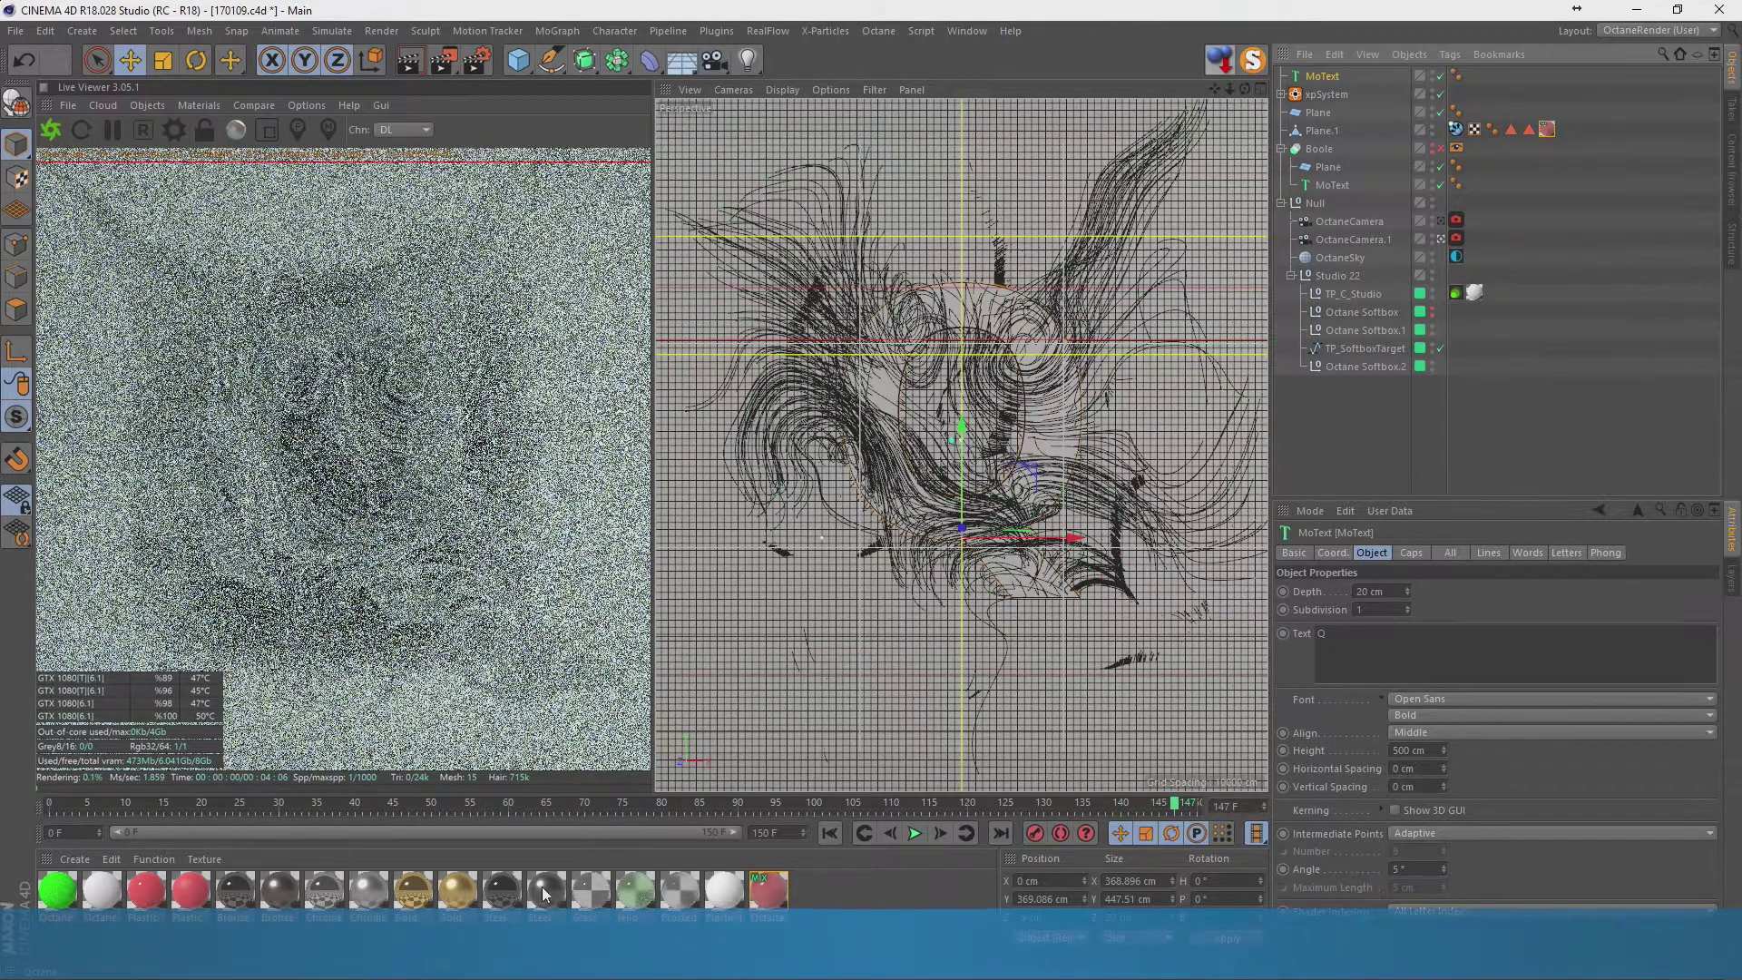
pyautogui.click(466, 891)
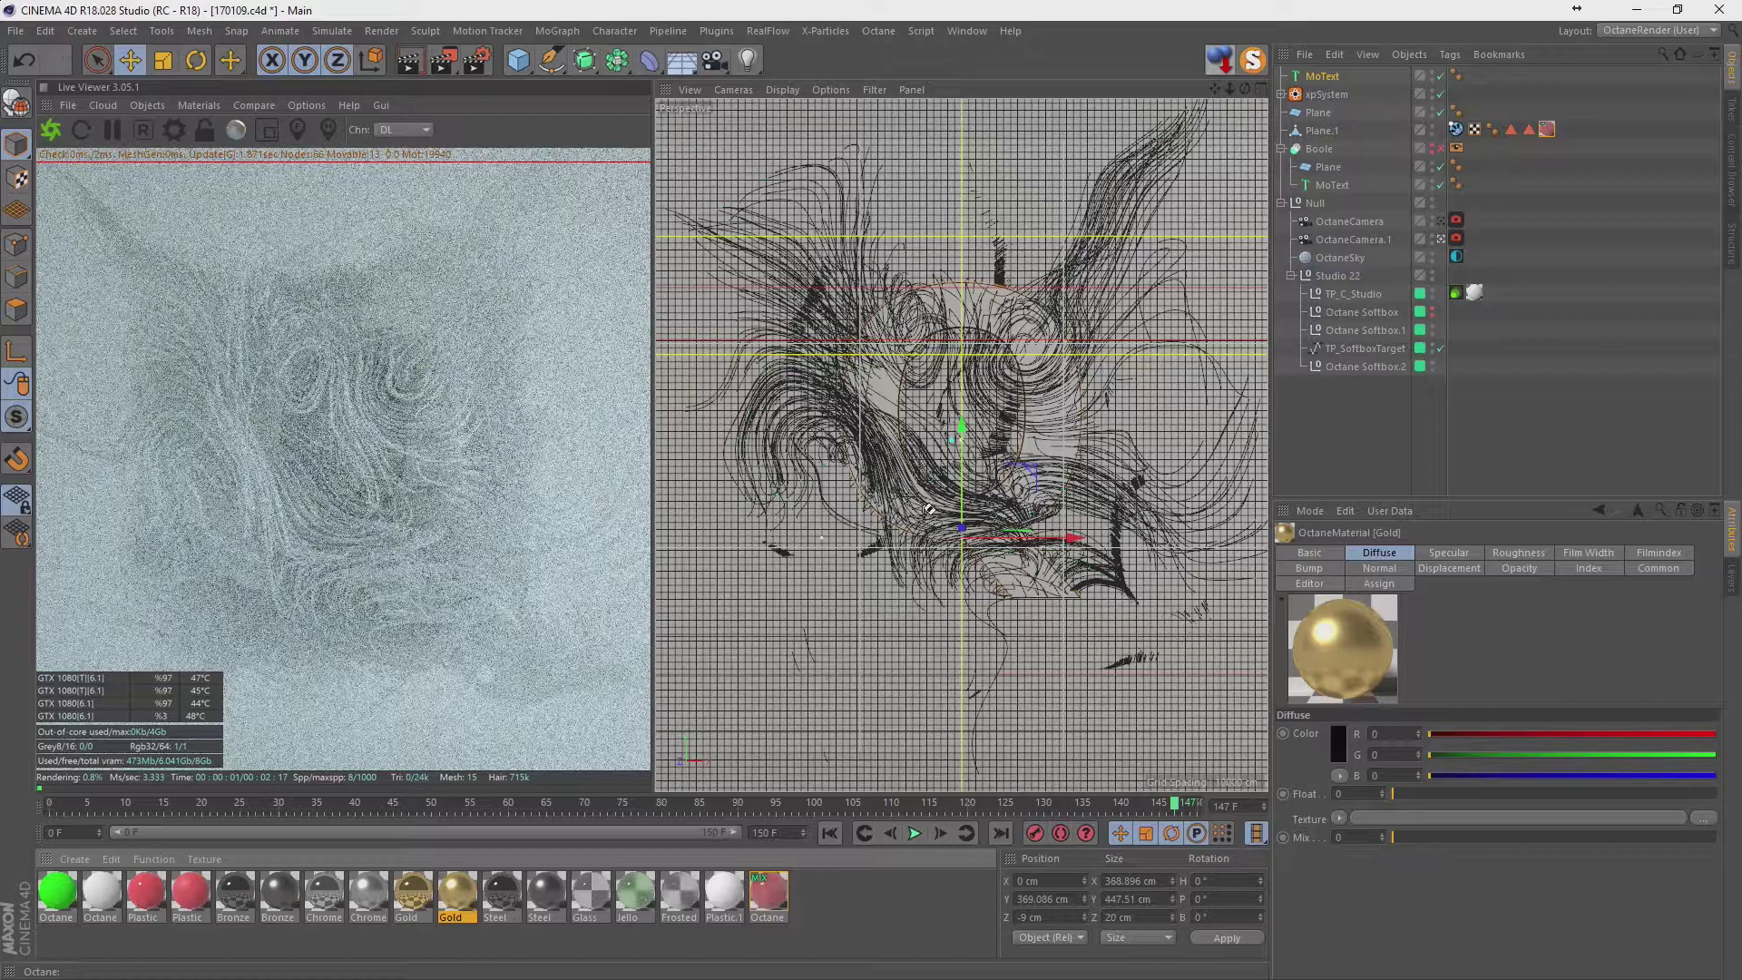
pyautogui.moveTo(928, 509); pyautogui.dragTo(1325, 76)
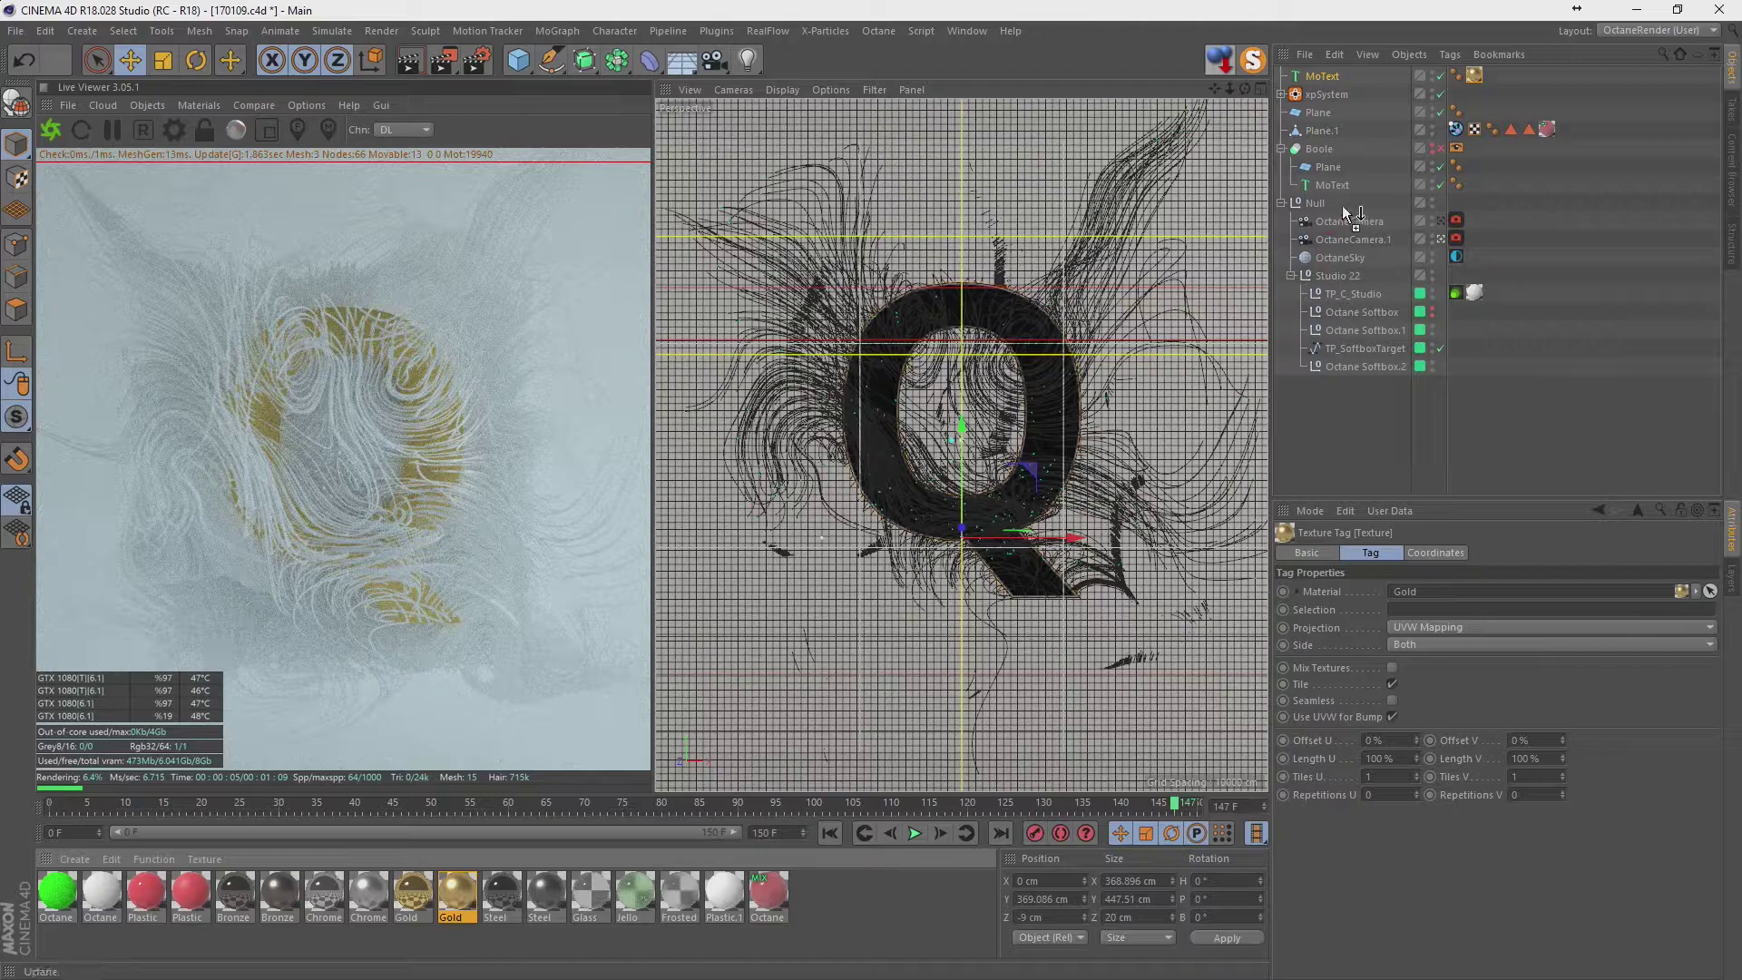
# Put the Steel material on xpSystem and move its texture tag onto xpTrail.
pyautogui.moveTo(1316, 278)
pyautogui.mouseDown()
pyautogui.moveTo(1346, 188)
pyautogui.moveTo(1306, 132)
pyautogui.mouseUp()
pyautogui.moveTo(1282, 100); pyautogui.dragTo(1456, 94)
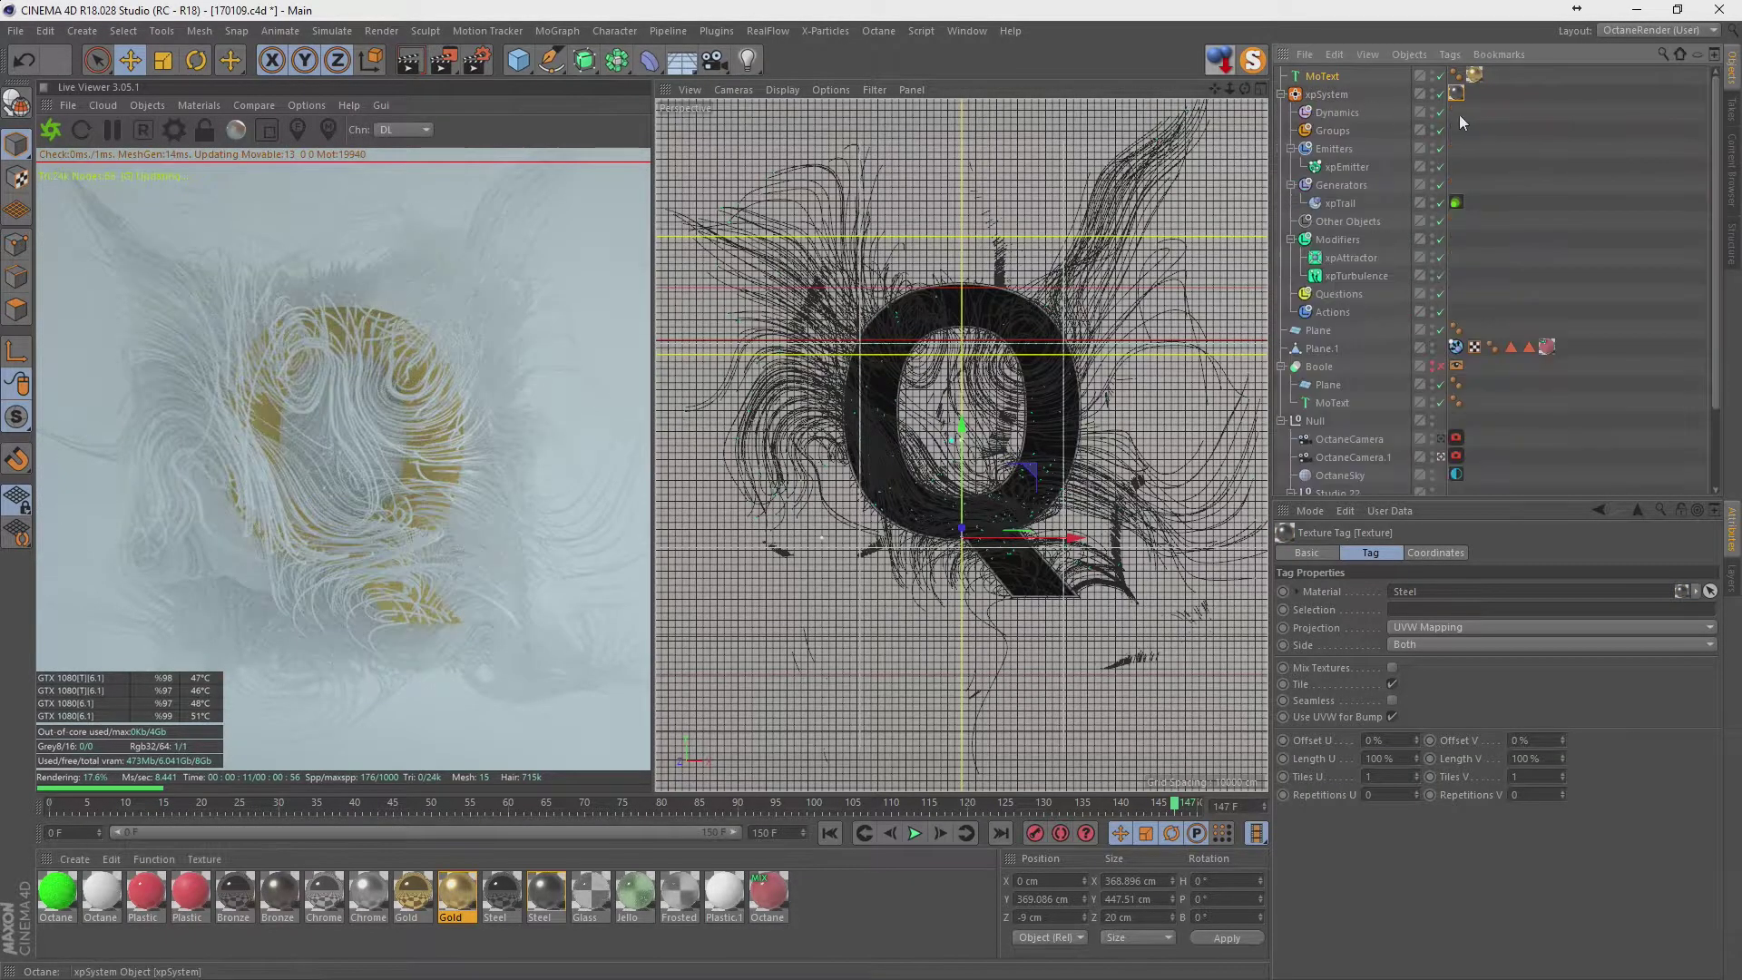
pyautogui.moveTo(1483, 197); pyautogui.dragTo(1475, 201)
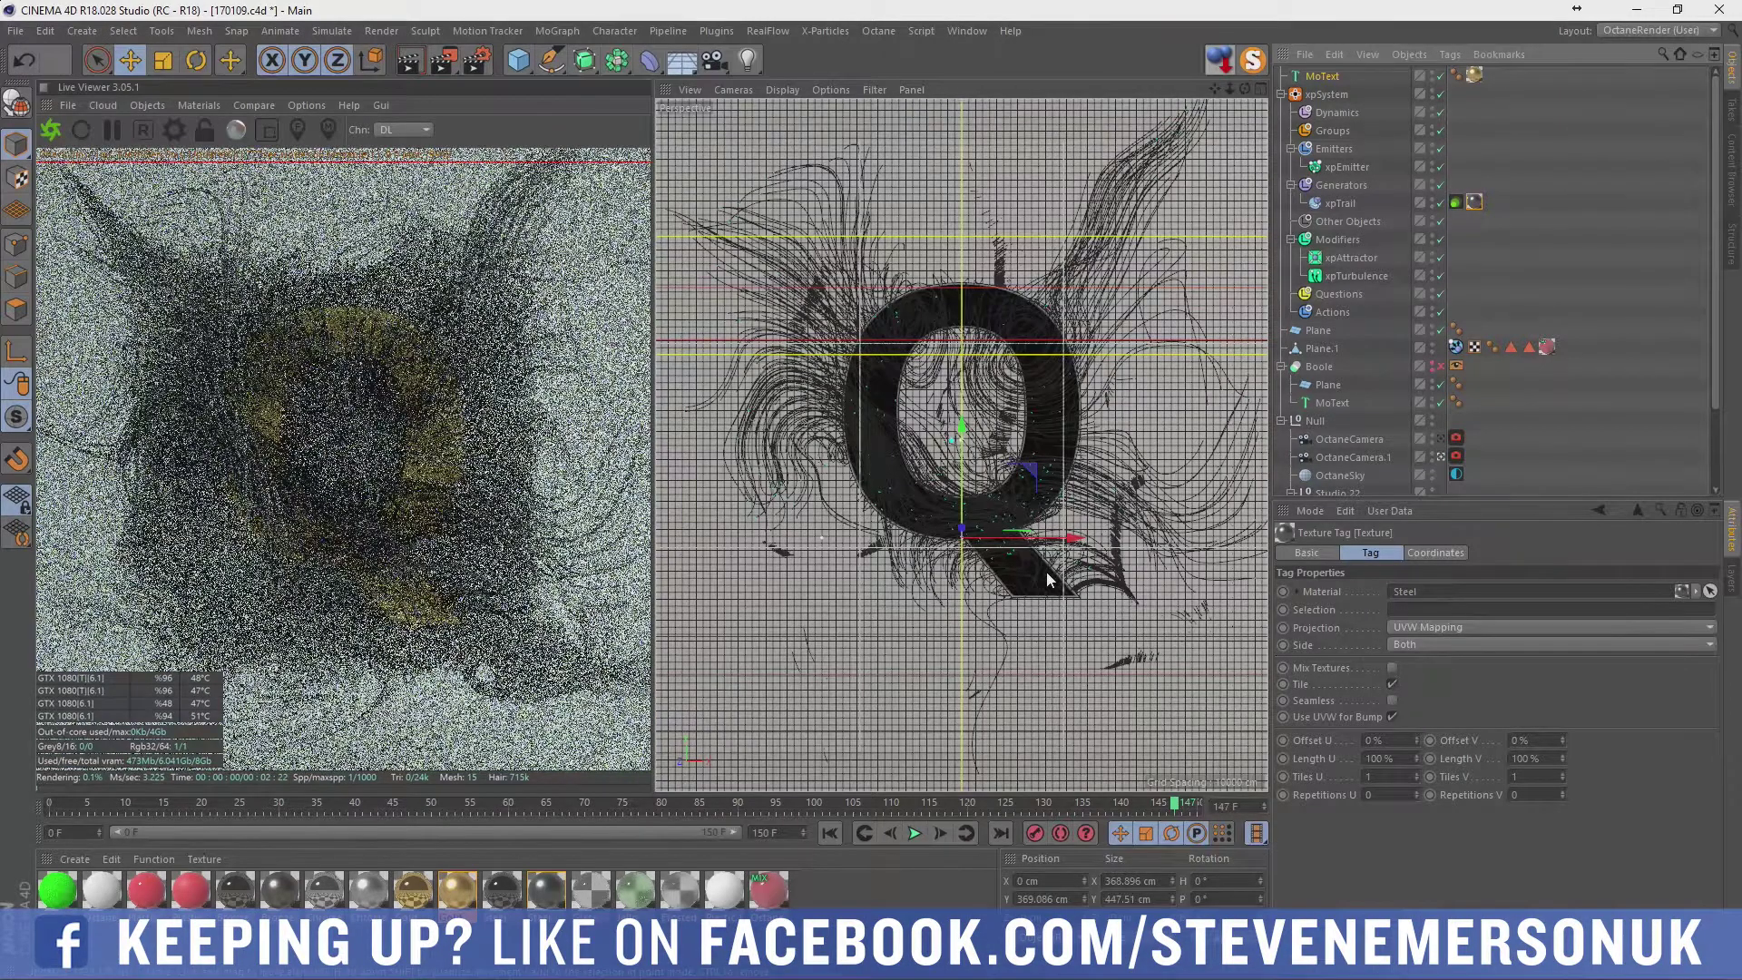
pyautogui.click(278, 892)
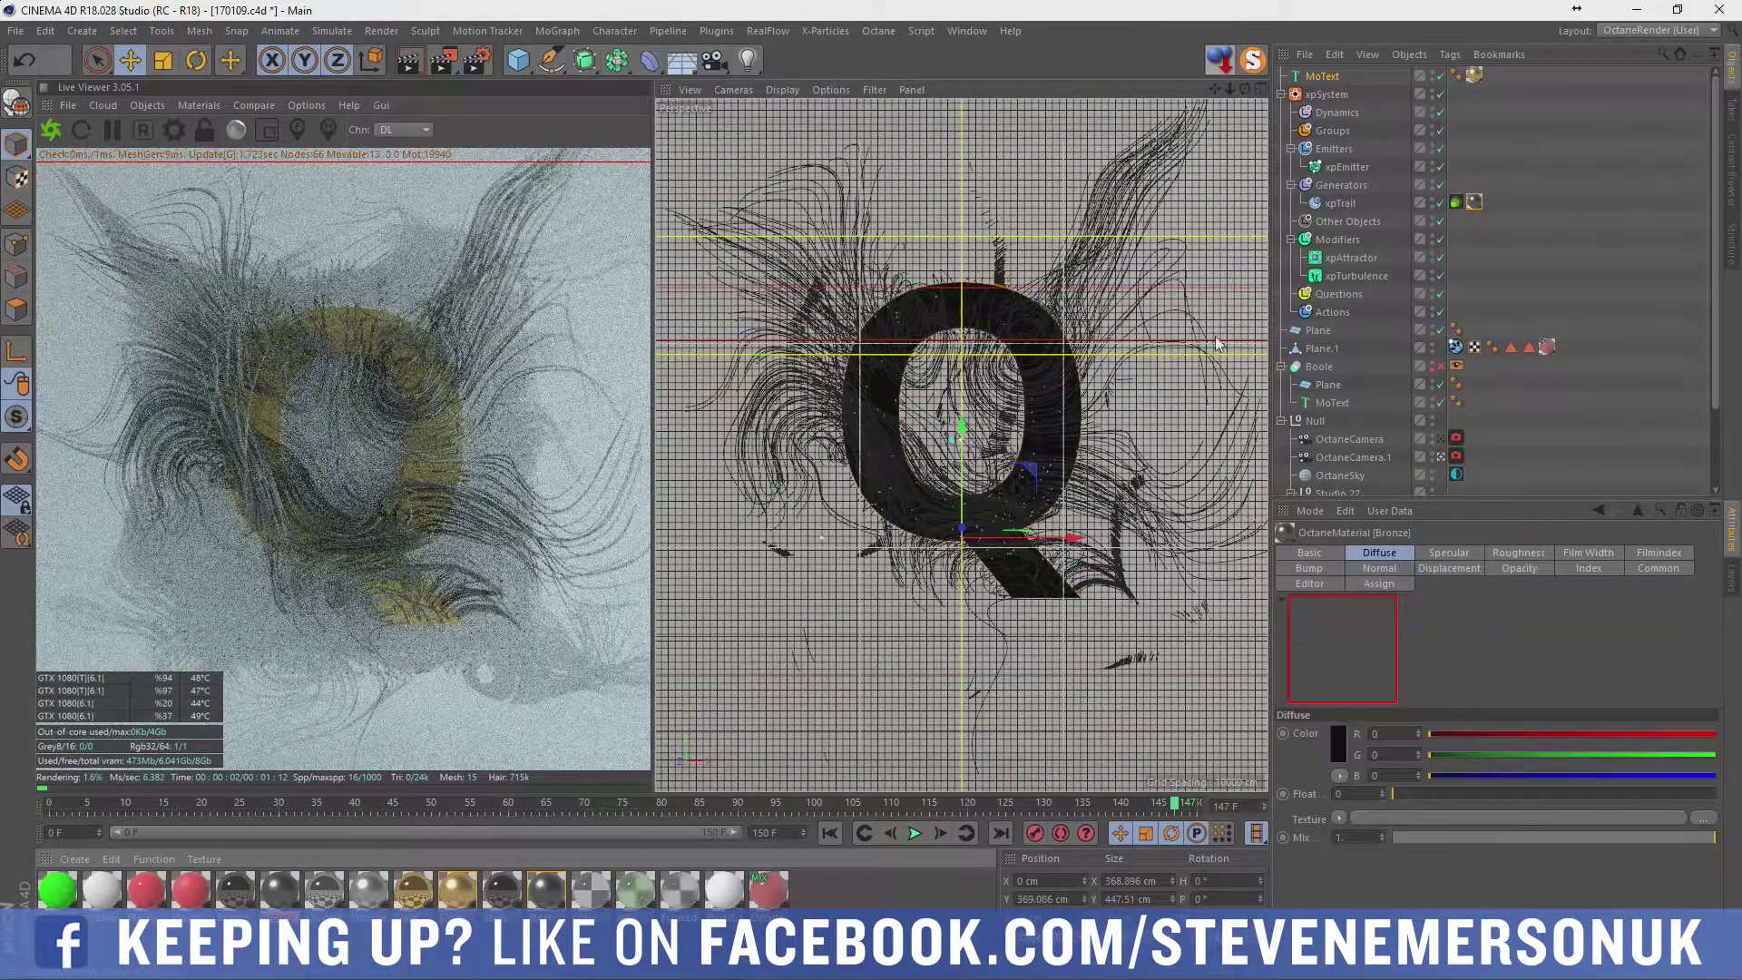
pyautogui.moveTo(1492, 199); pyautogui.dragTo(1477, 201)
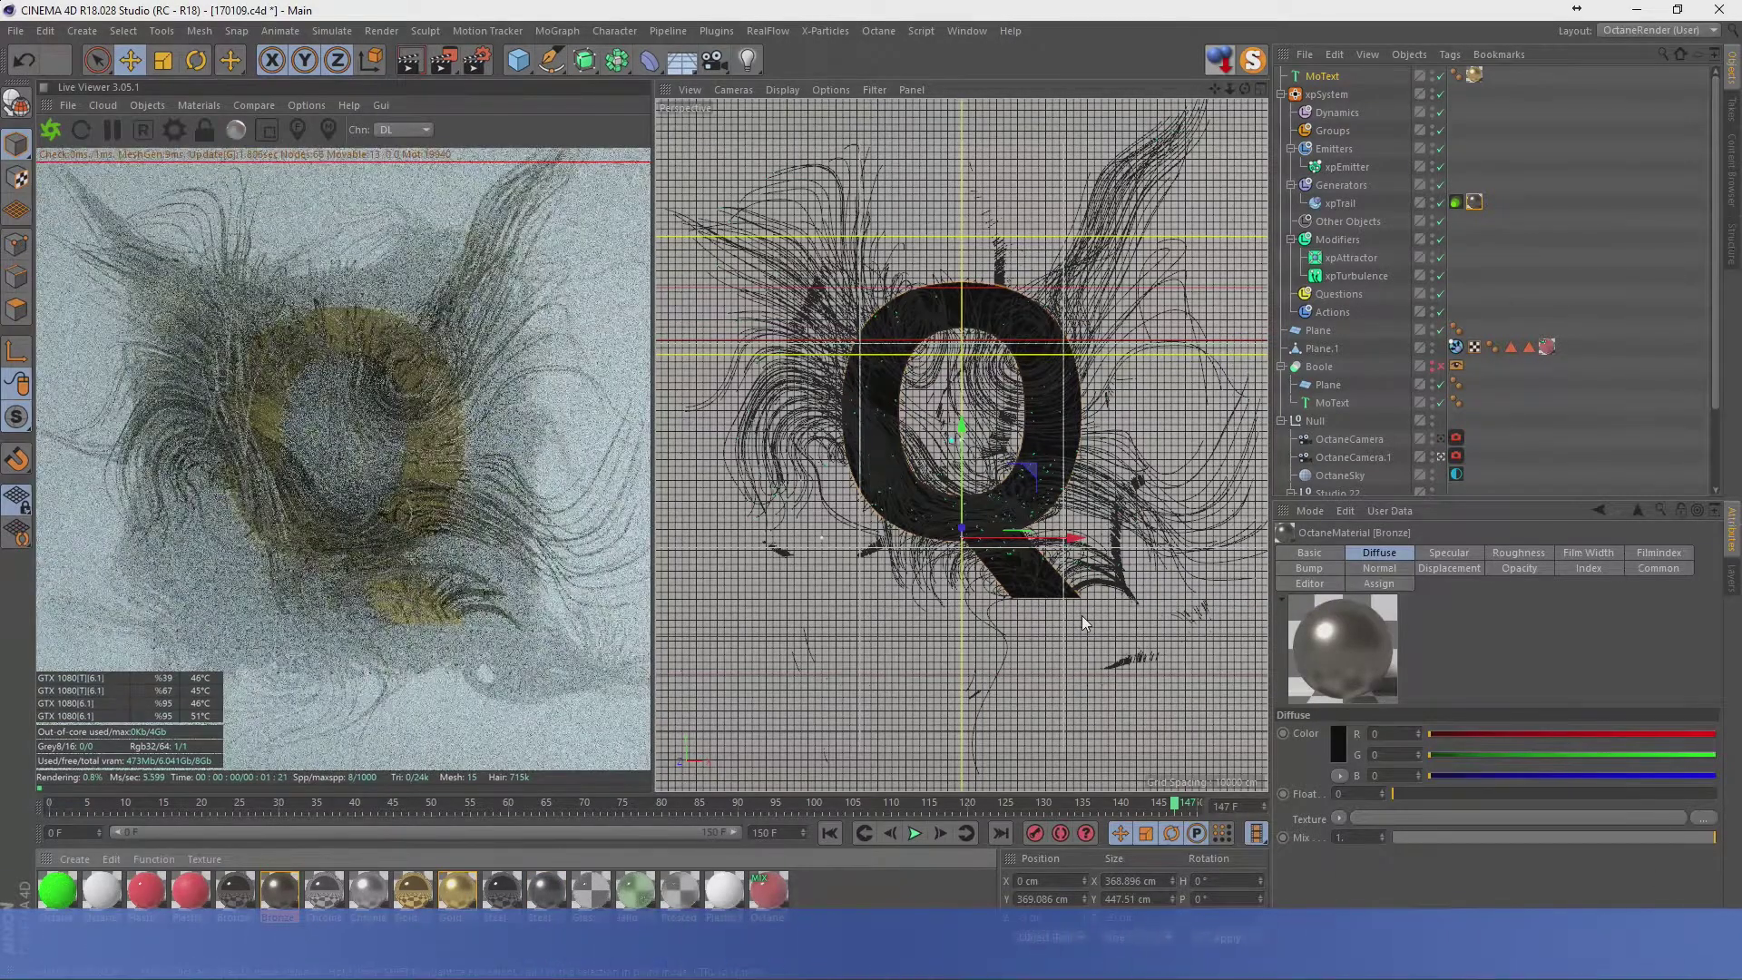
pyautogui.click(681, 893)
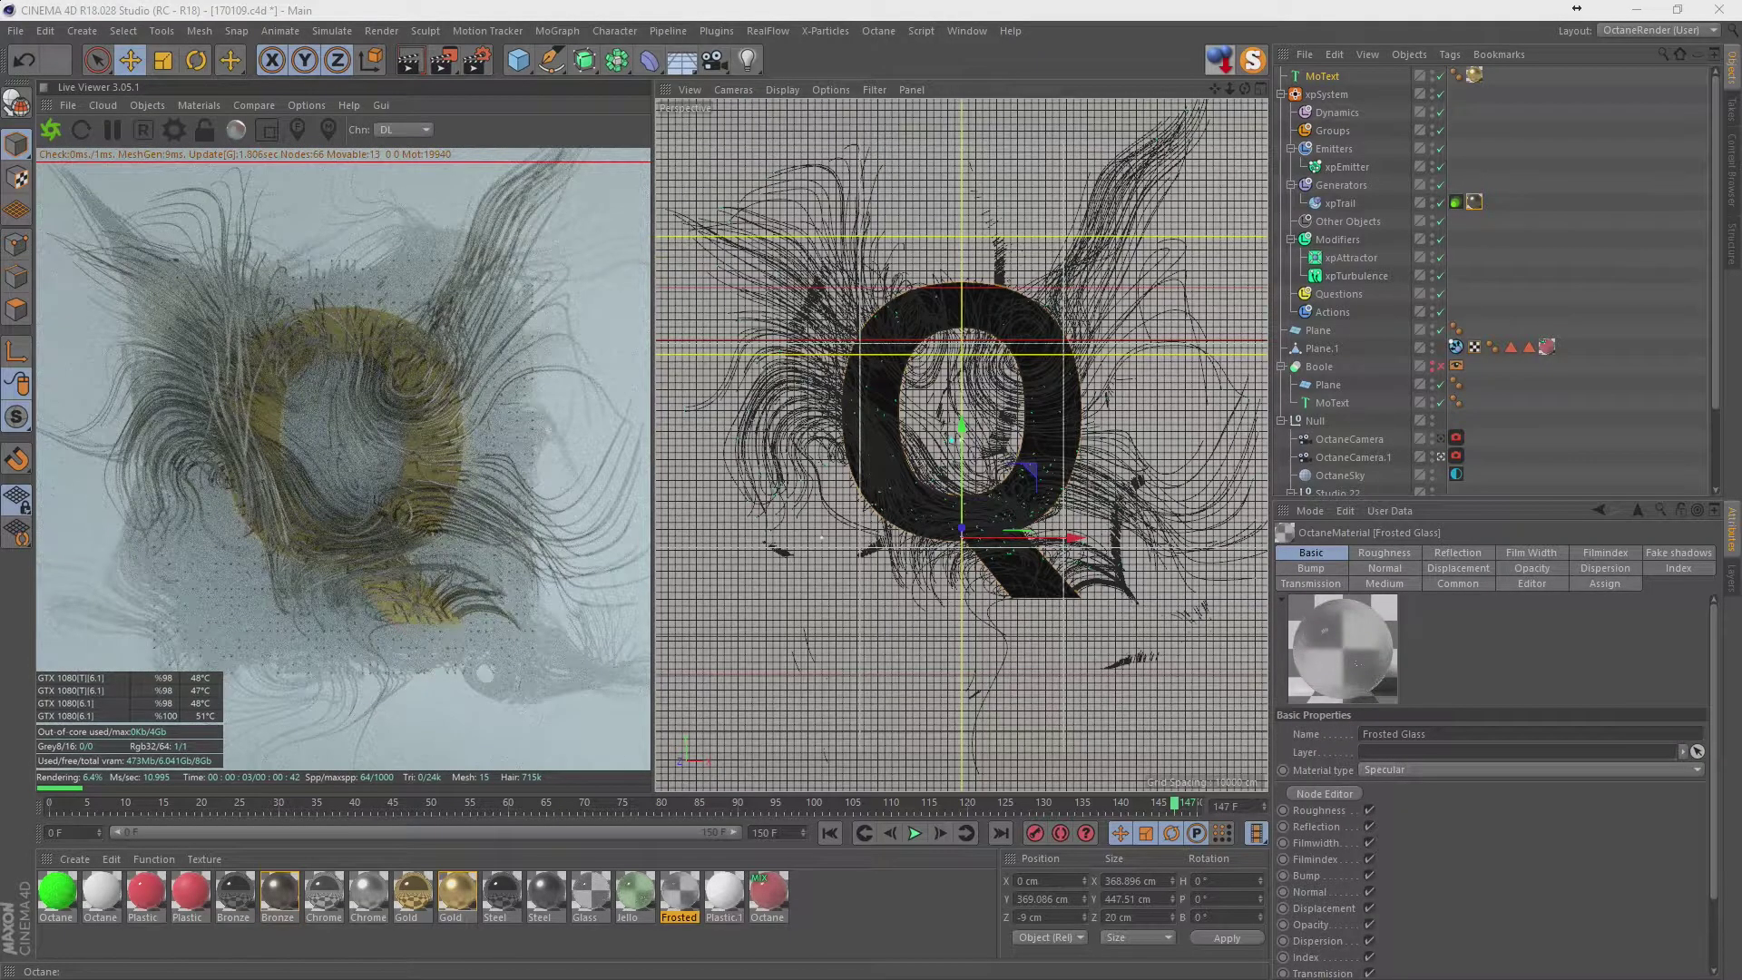
# Raise the Frosted Glass roughness to about 0.18.
pyautogui.doubleClick(680, 894)
pyautogui.moveTo(1034, 151); pyautogui.dragTo(954, 174)
pyautogui.click(866, 396)
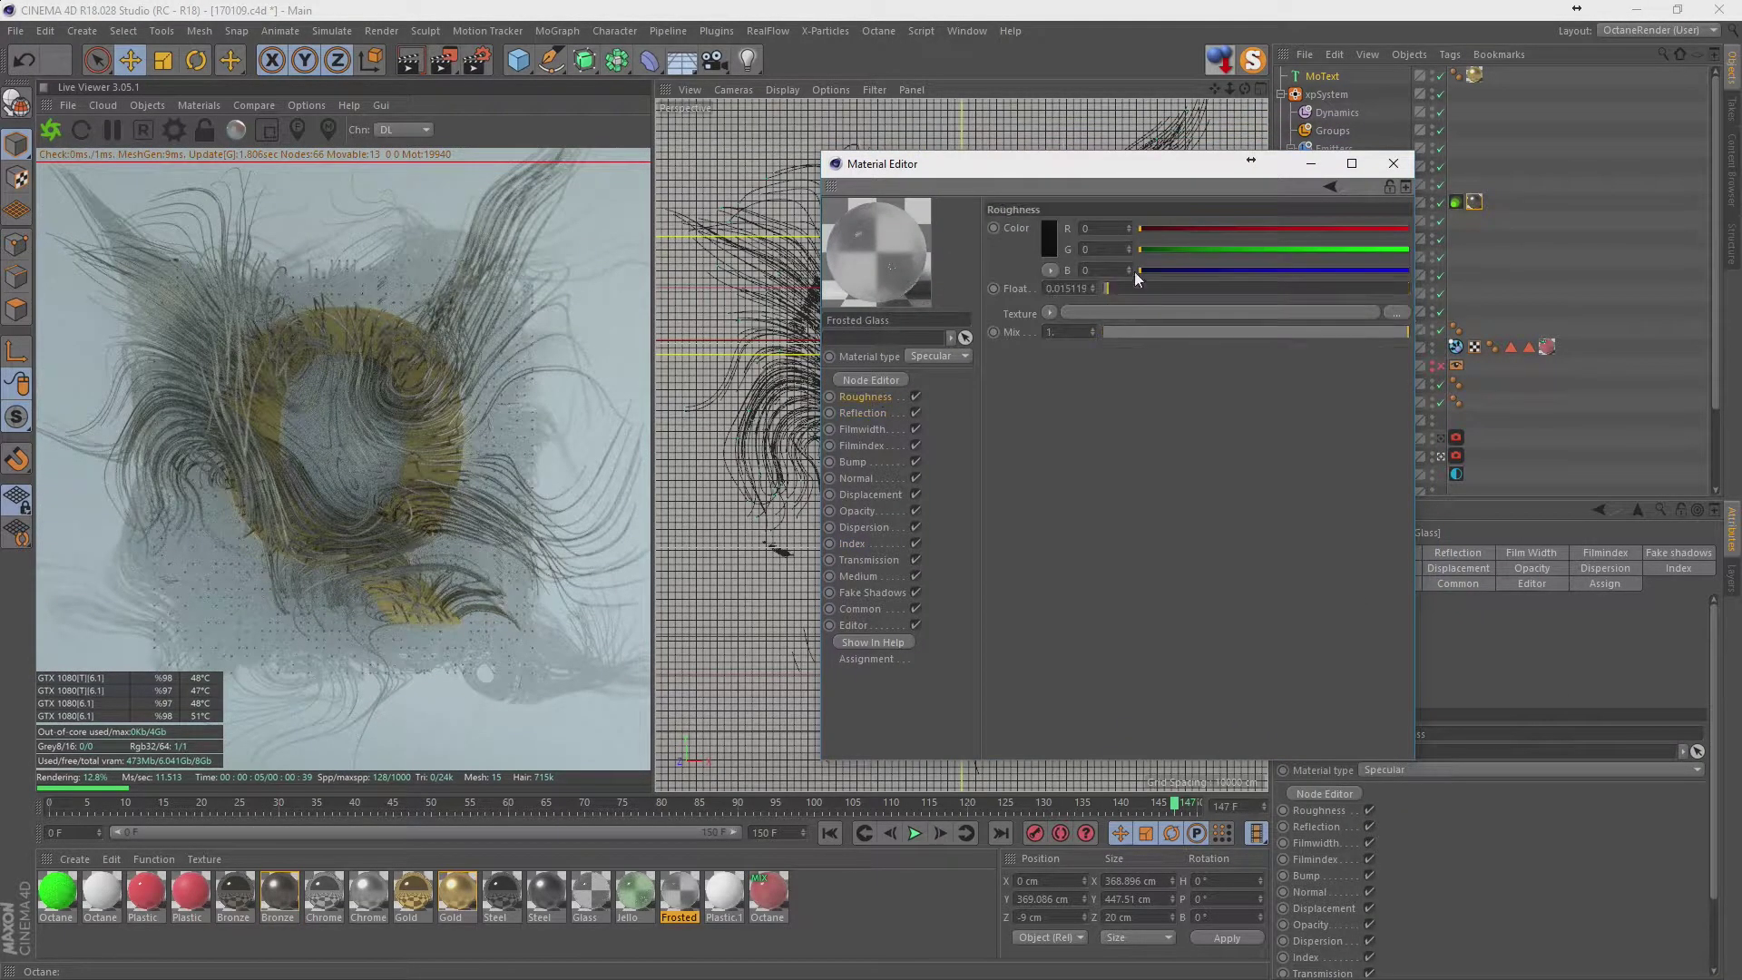
pyautogui.moveTo(1107, 294); pyautogui.dragTo(1123, 288)
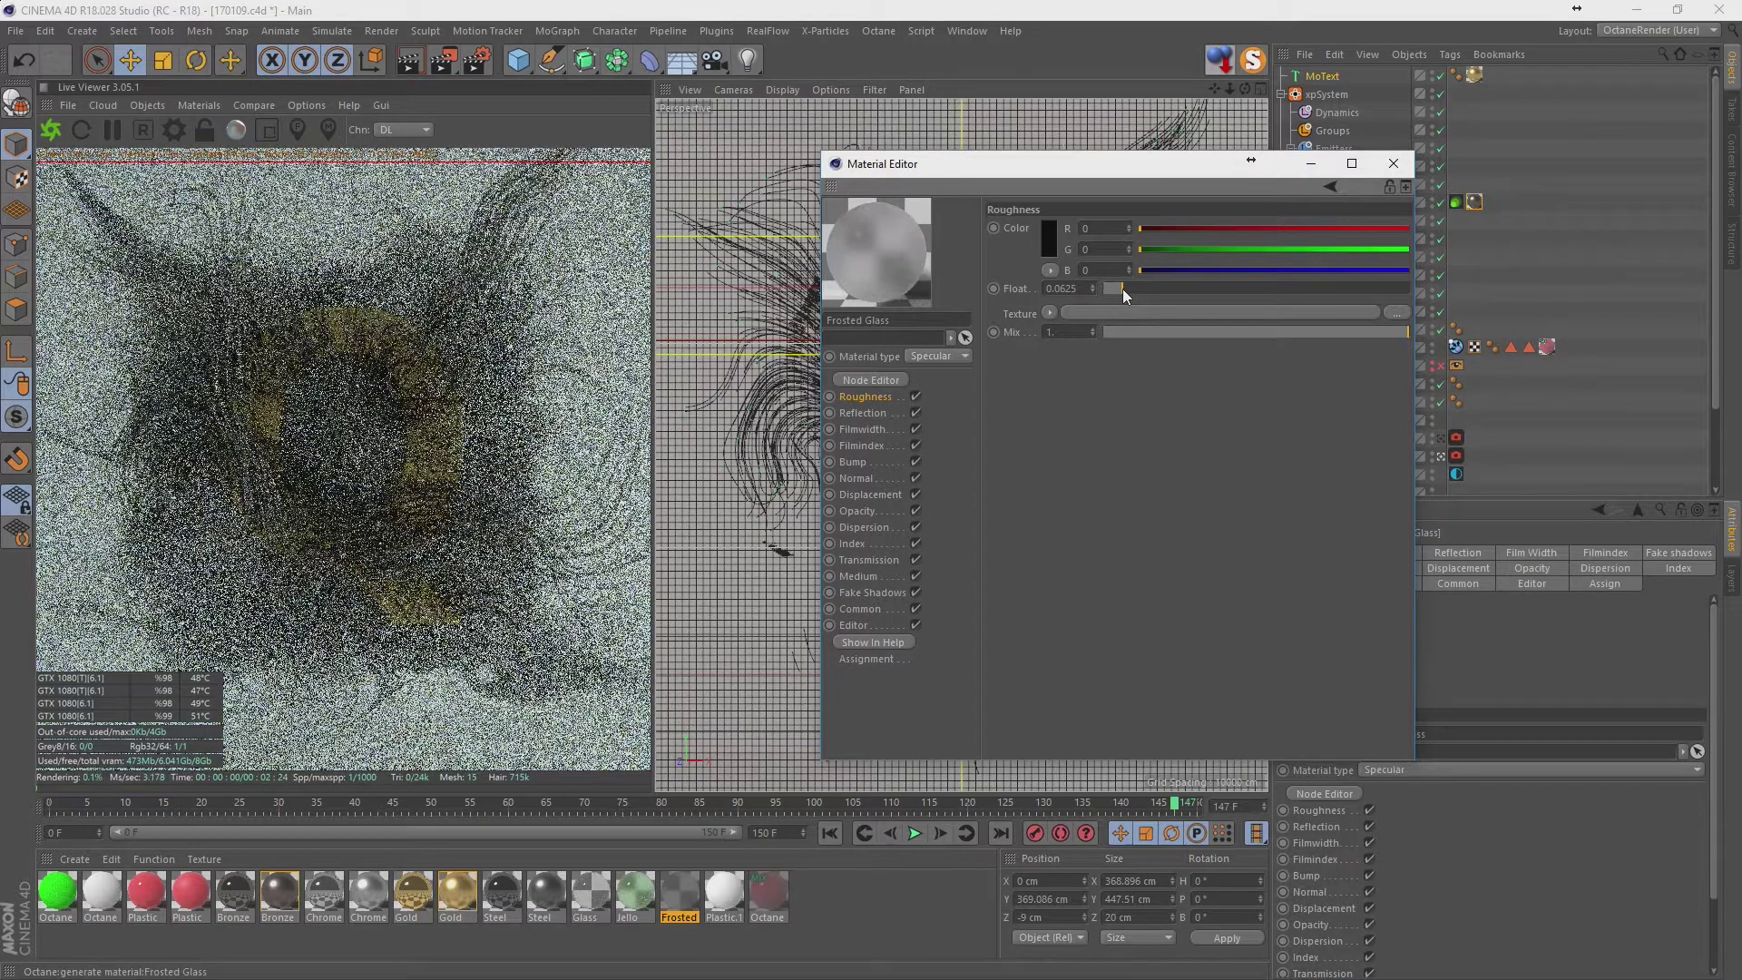
pyautogui.click(1159, 289)
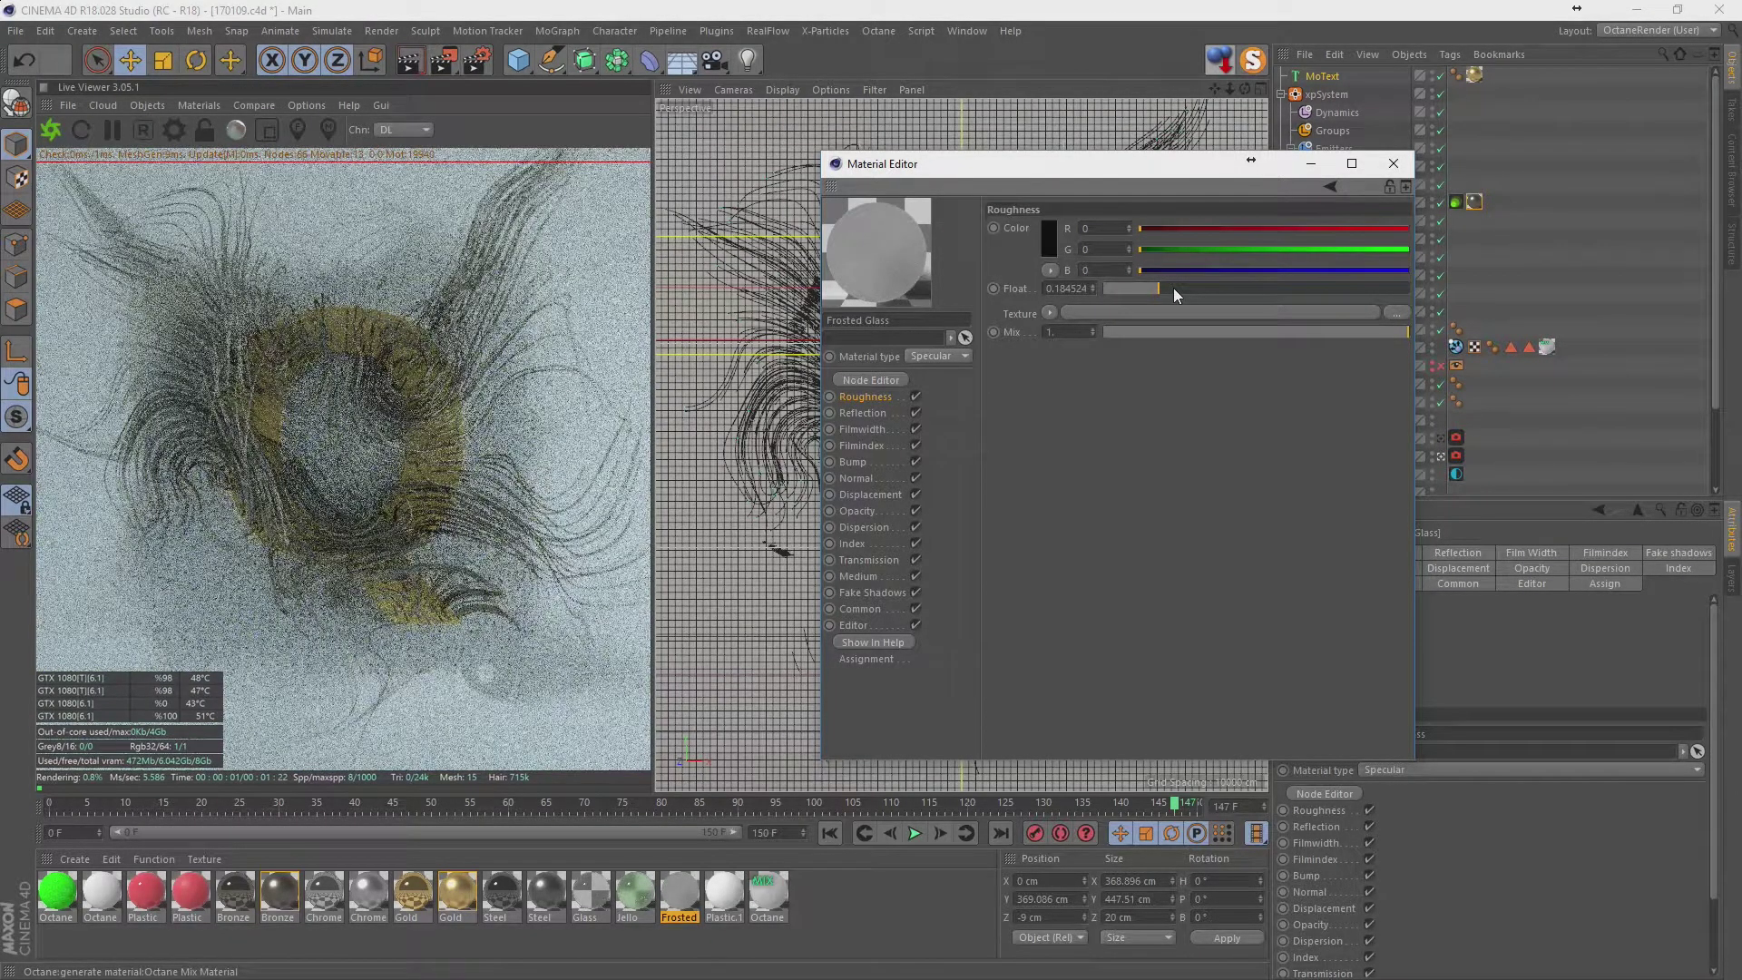
# Set the Frosted Glass transmission colour to pure white.
pyautogui.click(882, 560)
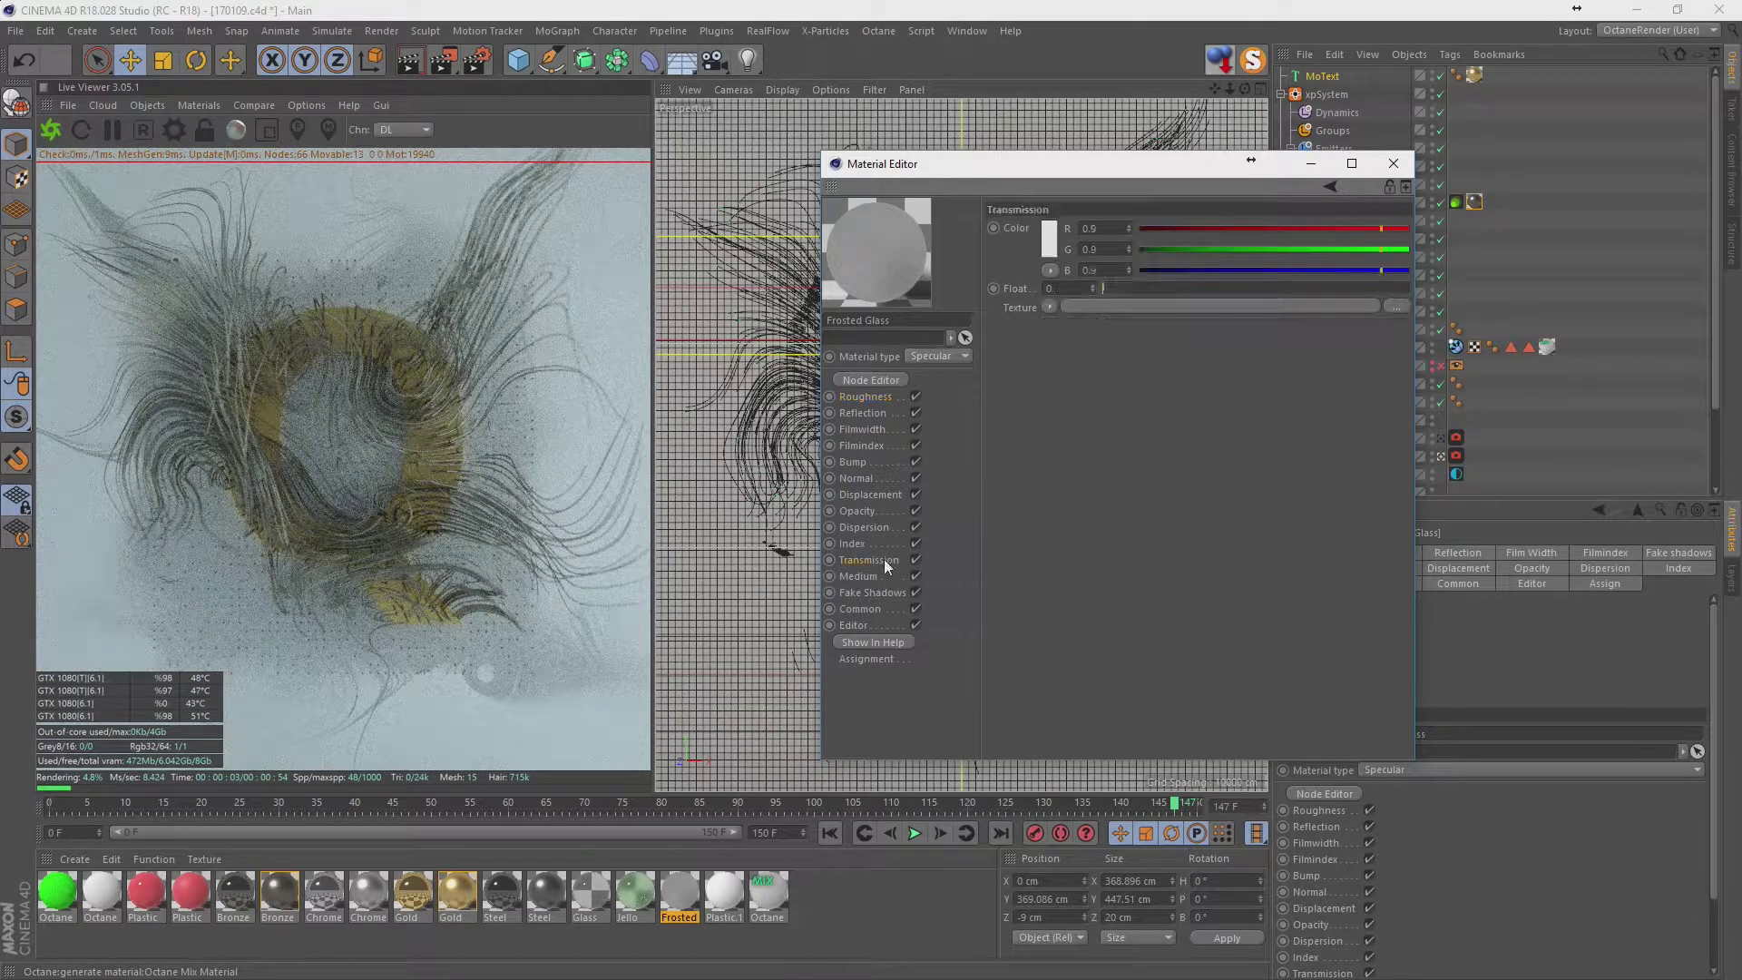
pyautogui.click(1048, 241)
pyautogui.click(1173, 287)
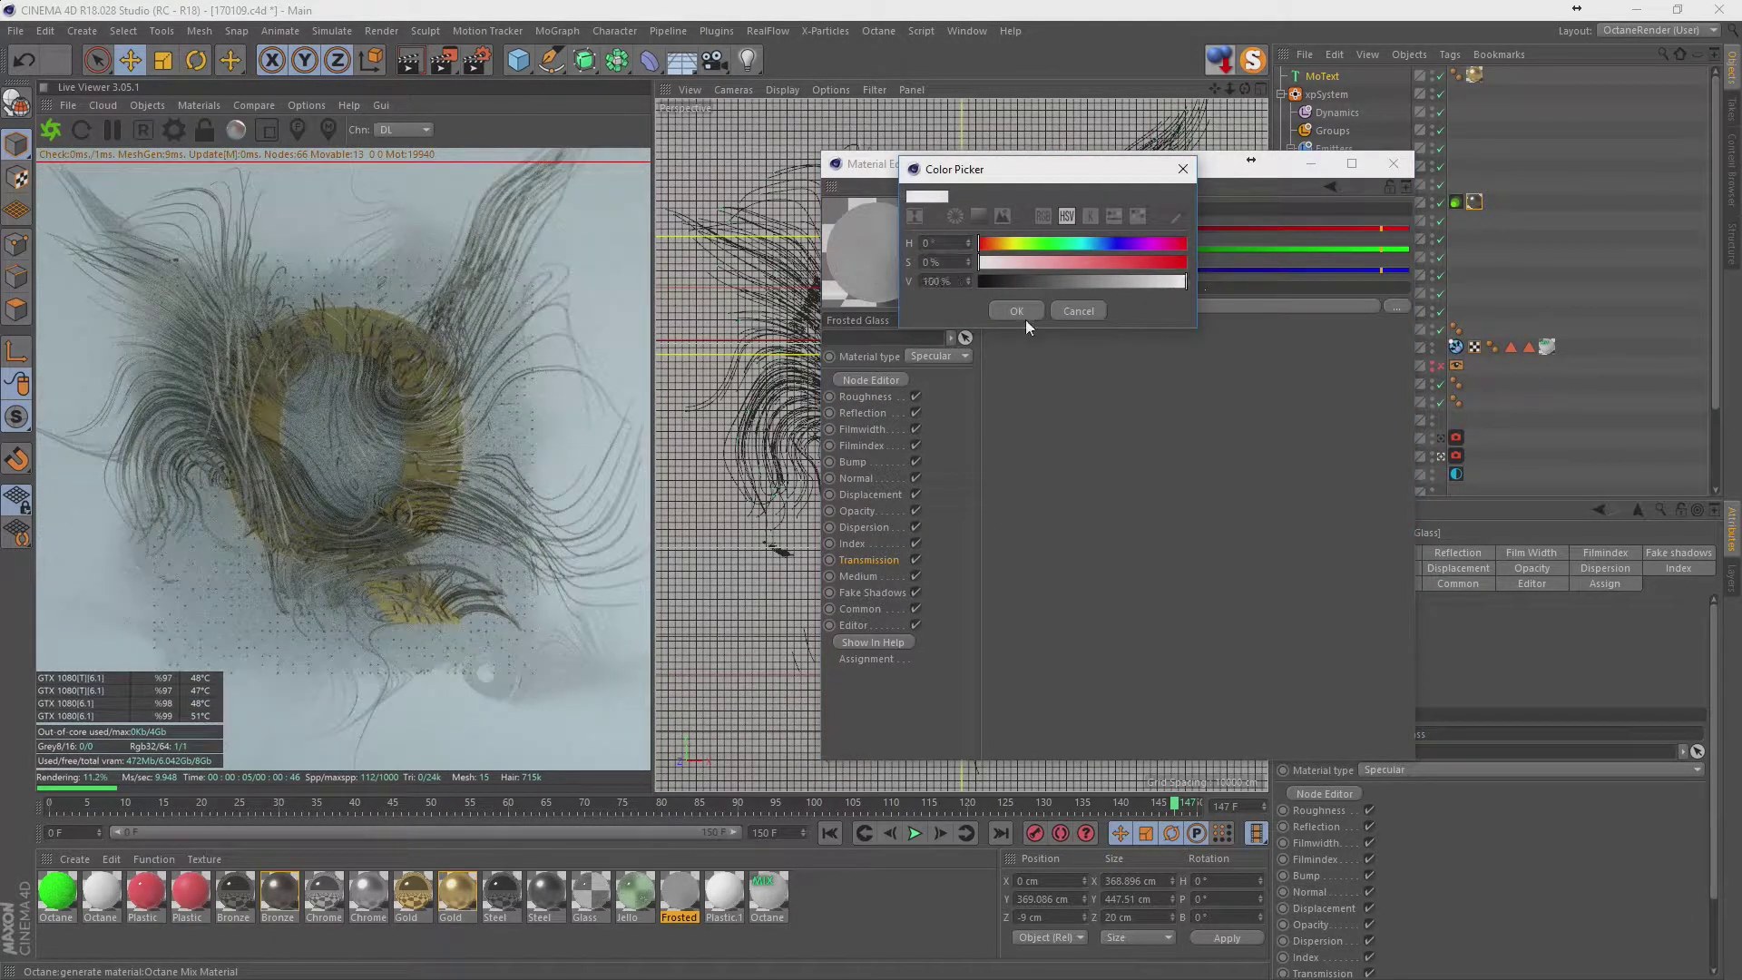
pyautogui.click(1025, 319)
# Set the film index to about 1.24 and roughness to 0.119, then close the editor.
pyautogui.click(862, 577)
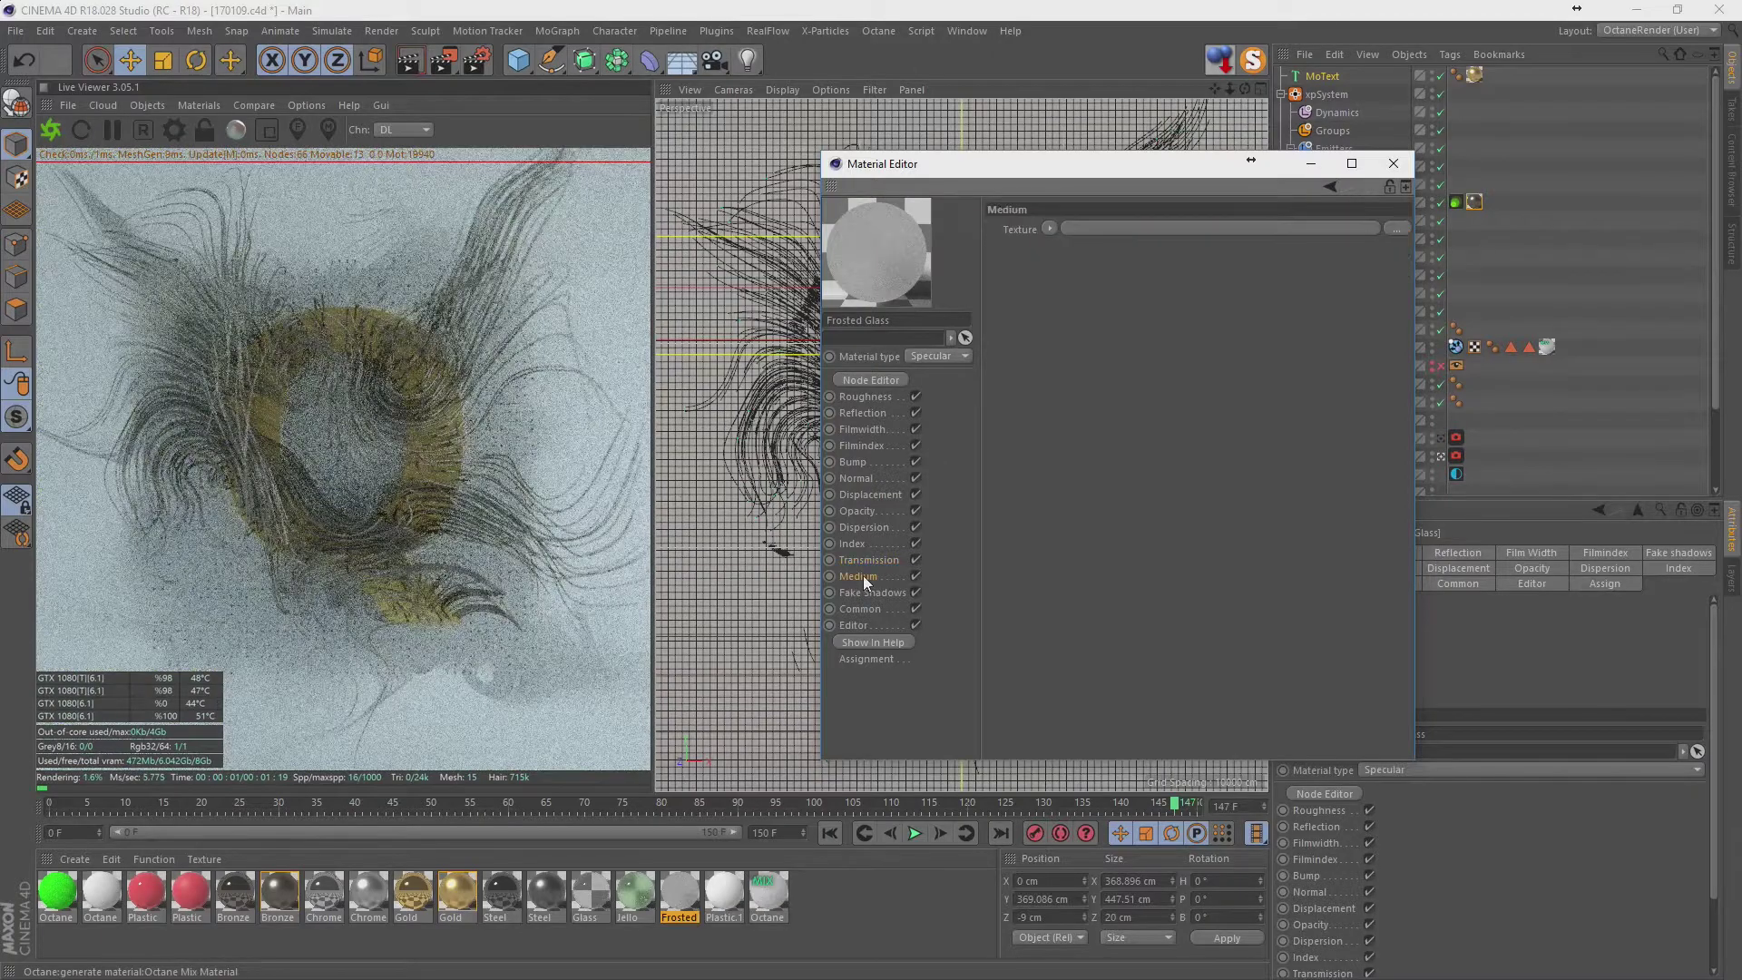
pyautogui.click(858, 446)
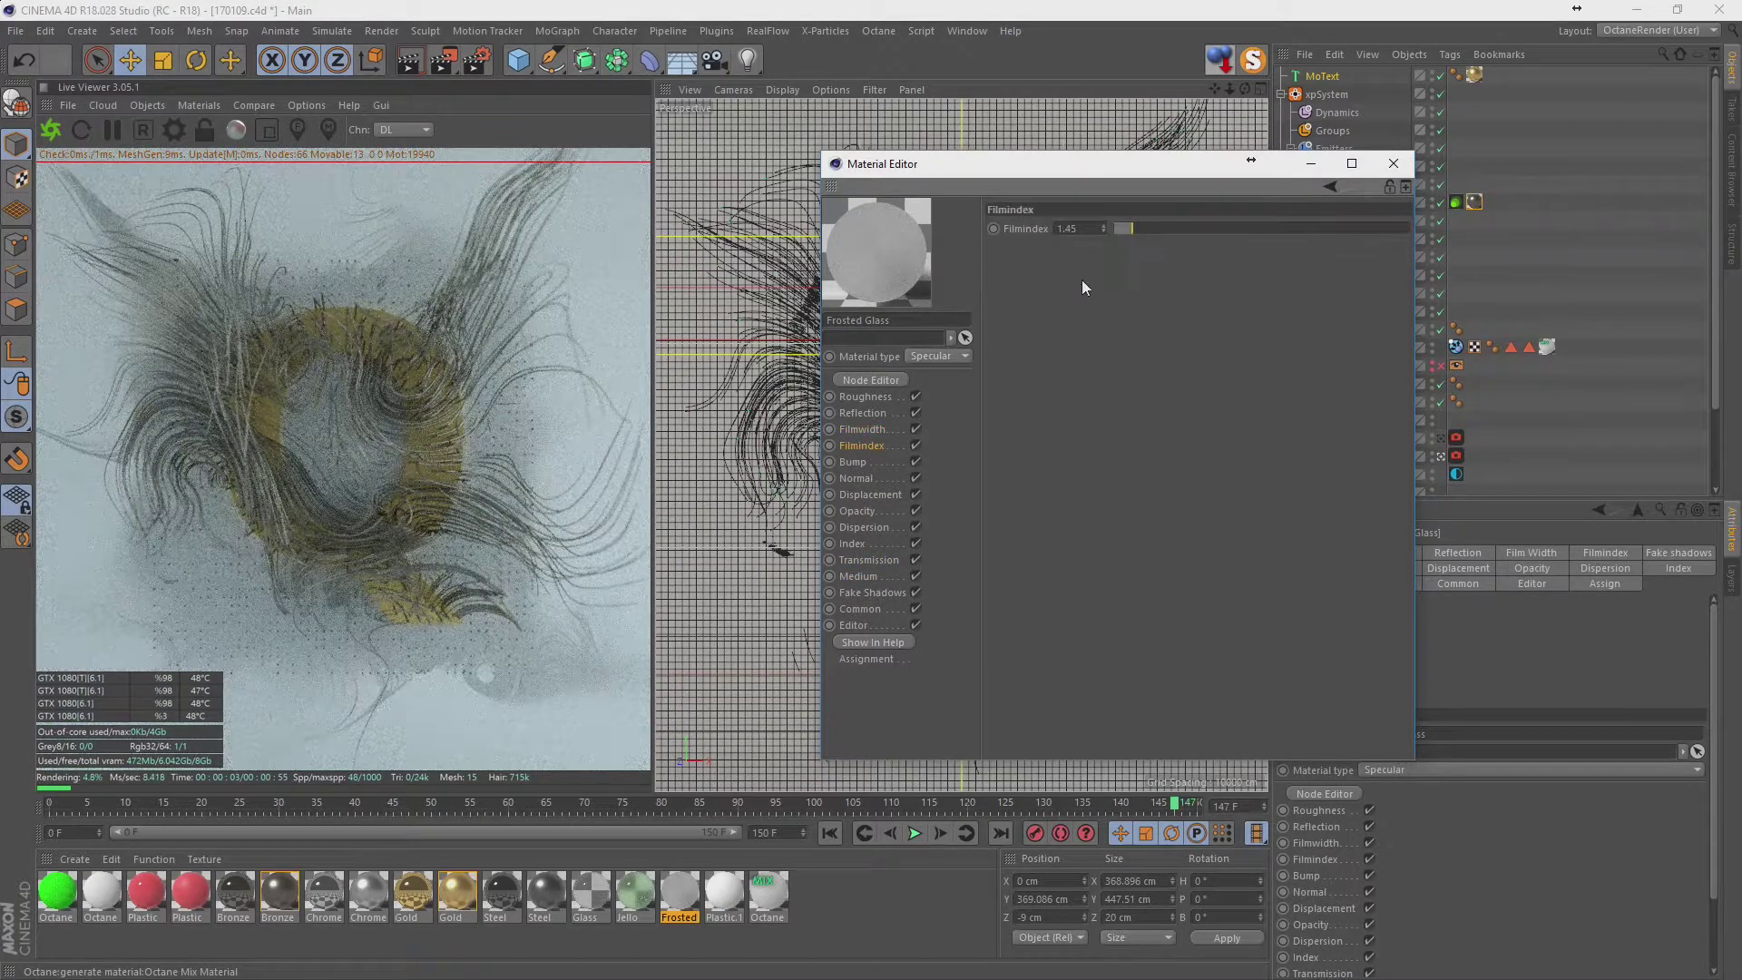
pyautogui.moveTo(1132, 228)
pyautogui.mouseDown()
pyautogui.moveTo(1161, 227)
pyautogui.moveTo(1118, 229)
pyautogui.mouseUp()
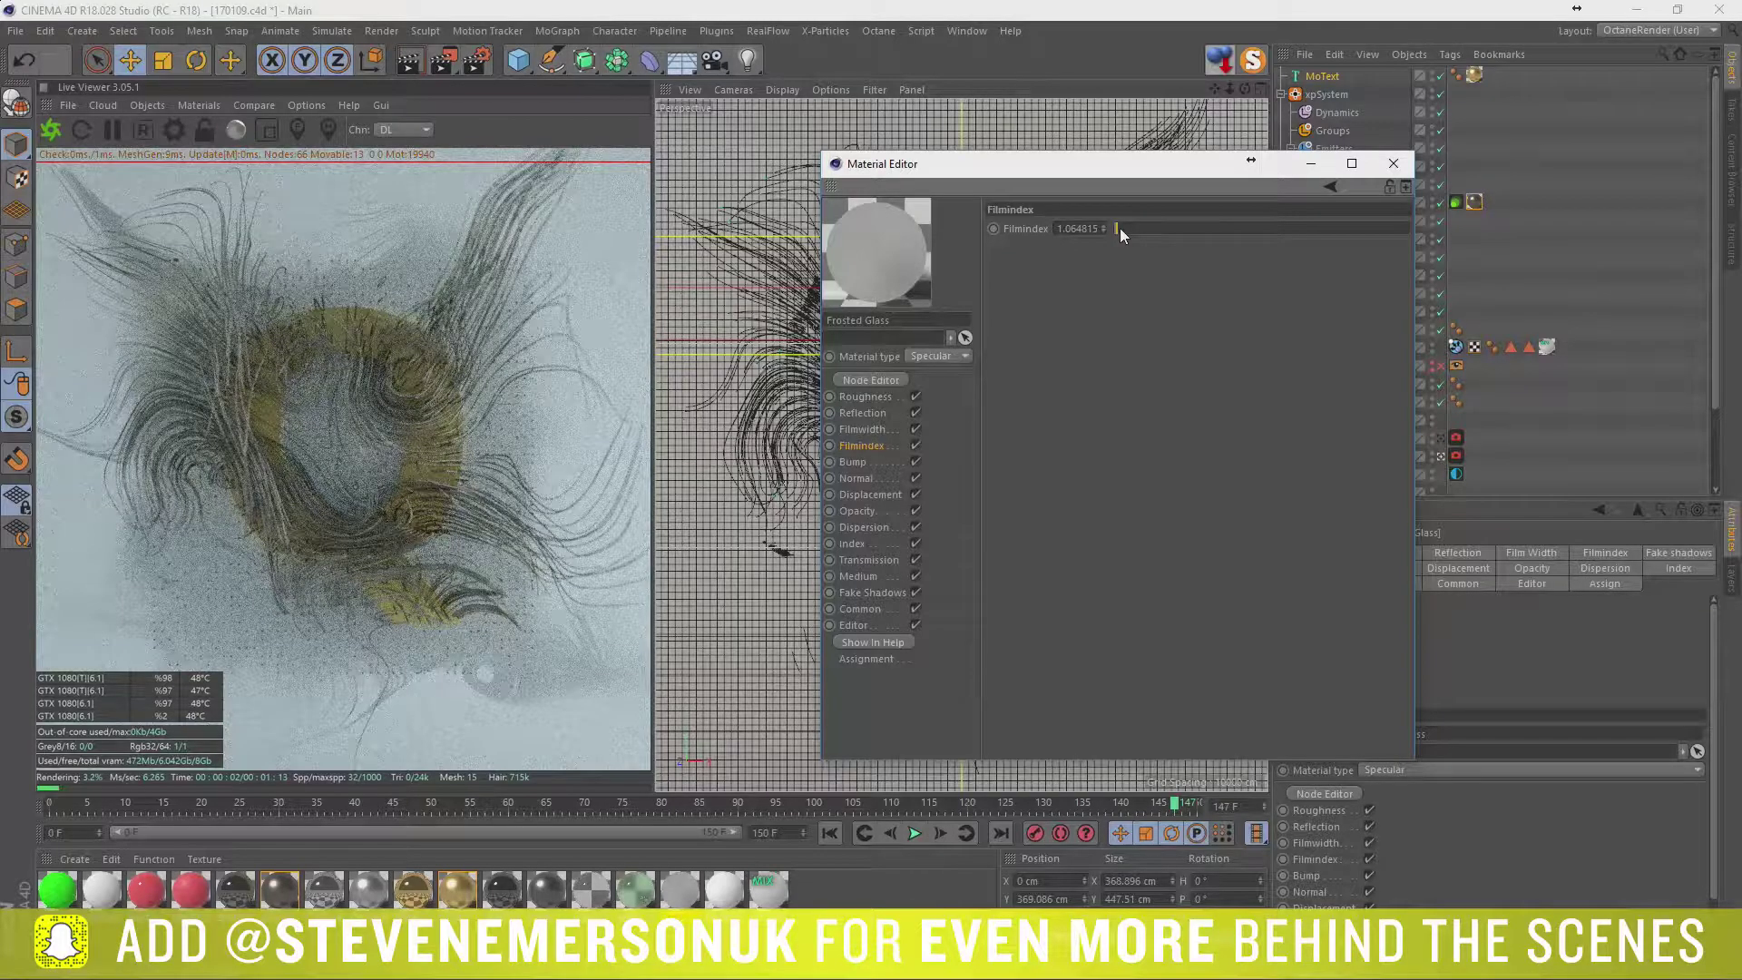
pyautogui.moveTo(1120, 227); pyautogui.dragTo(1124, 227)
pyautogui.click(865, 396)
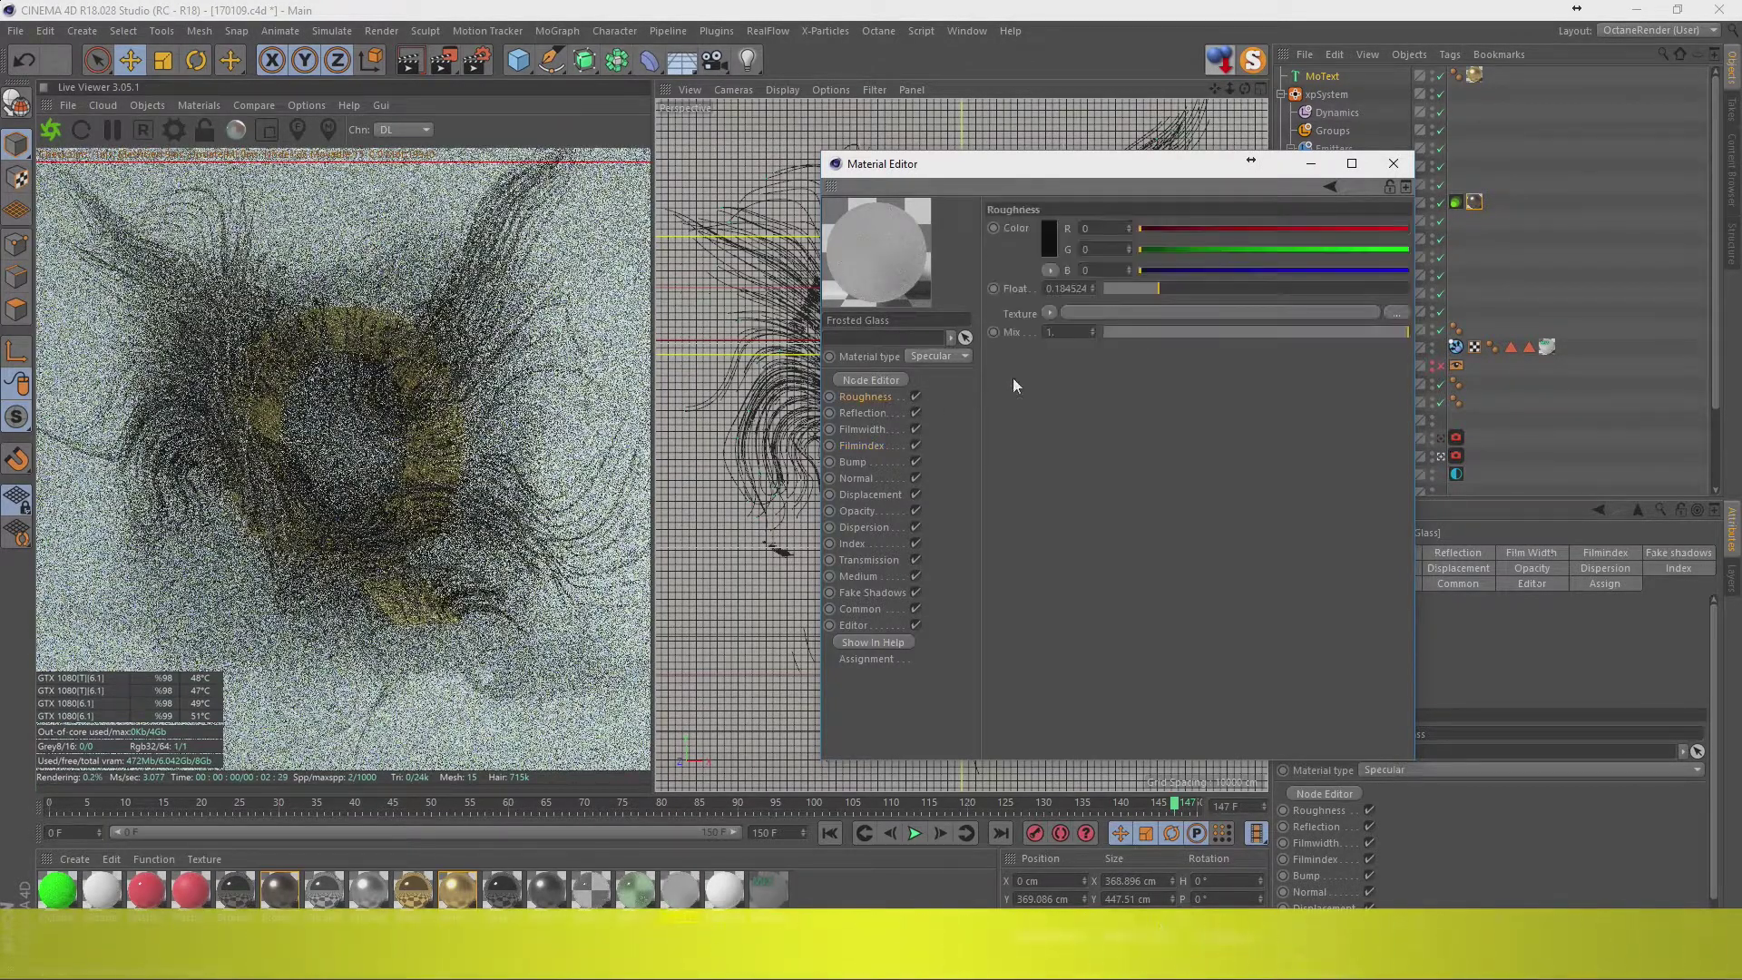
pyautogui.moveTo(1146, 286); pyautogui.dragTo(1140, 290)
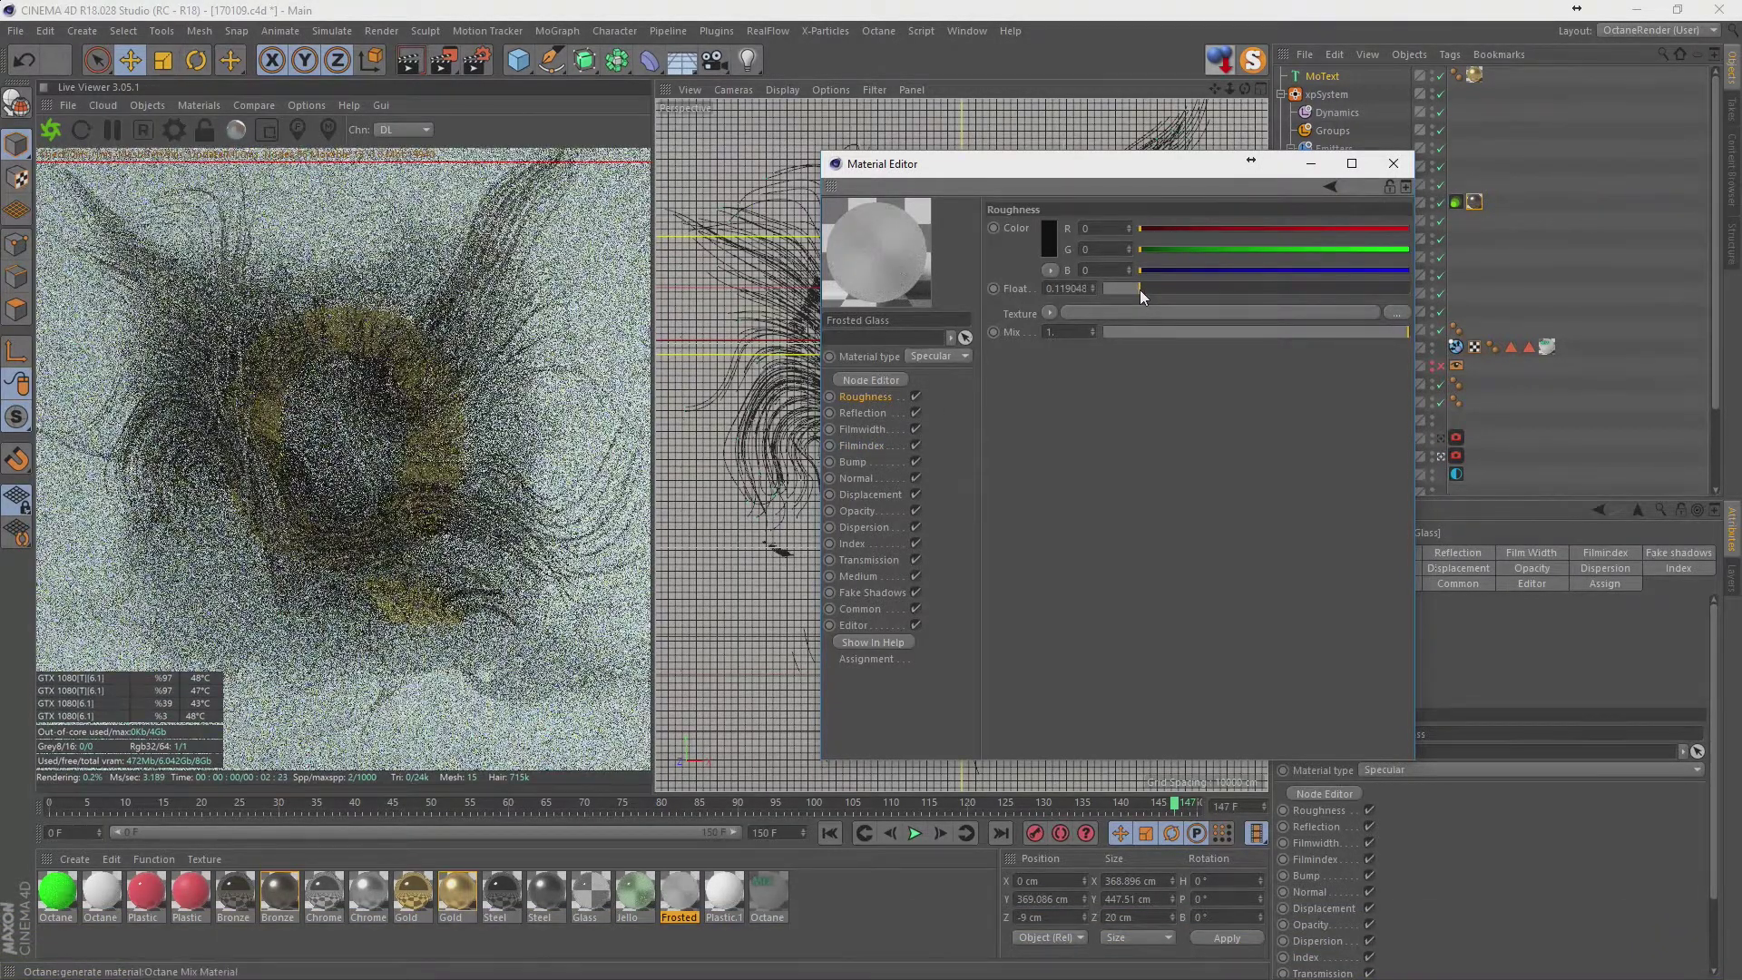
pyautogui.click(1393, 164)
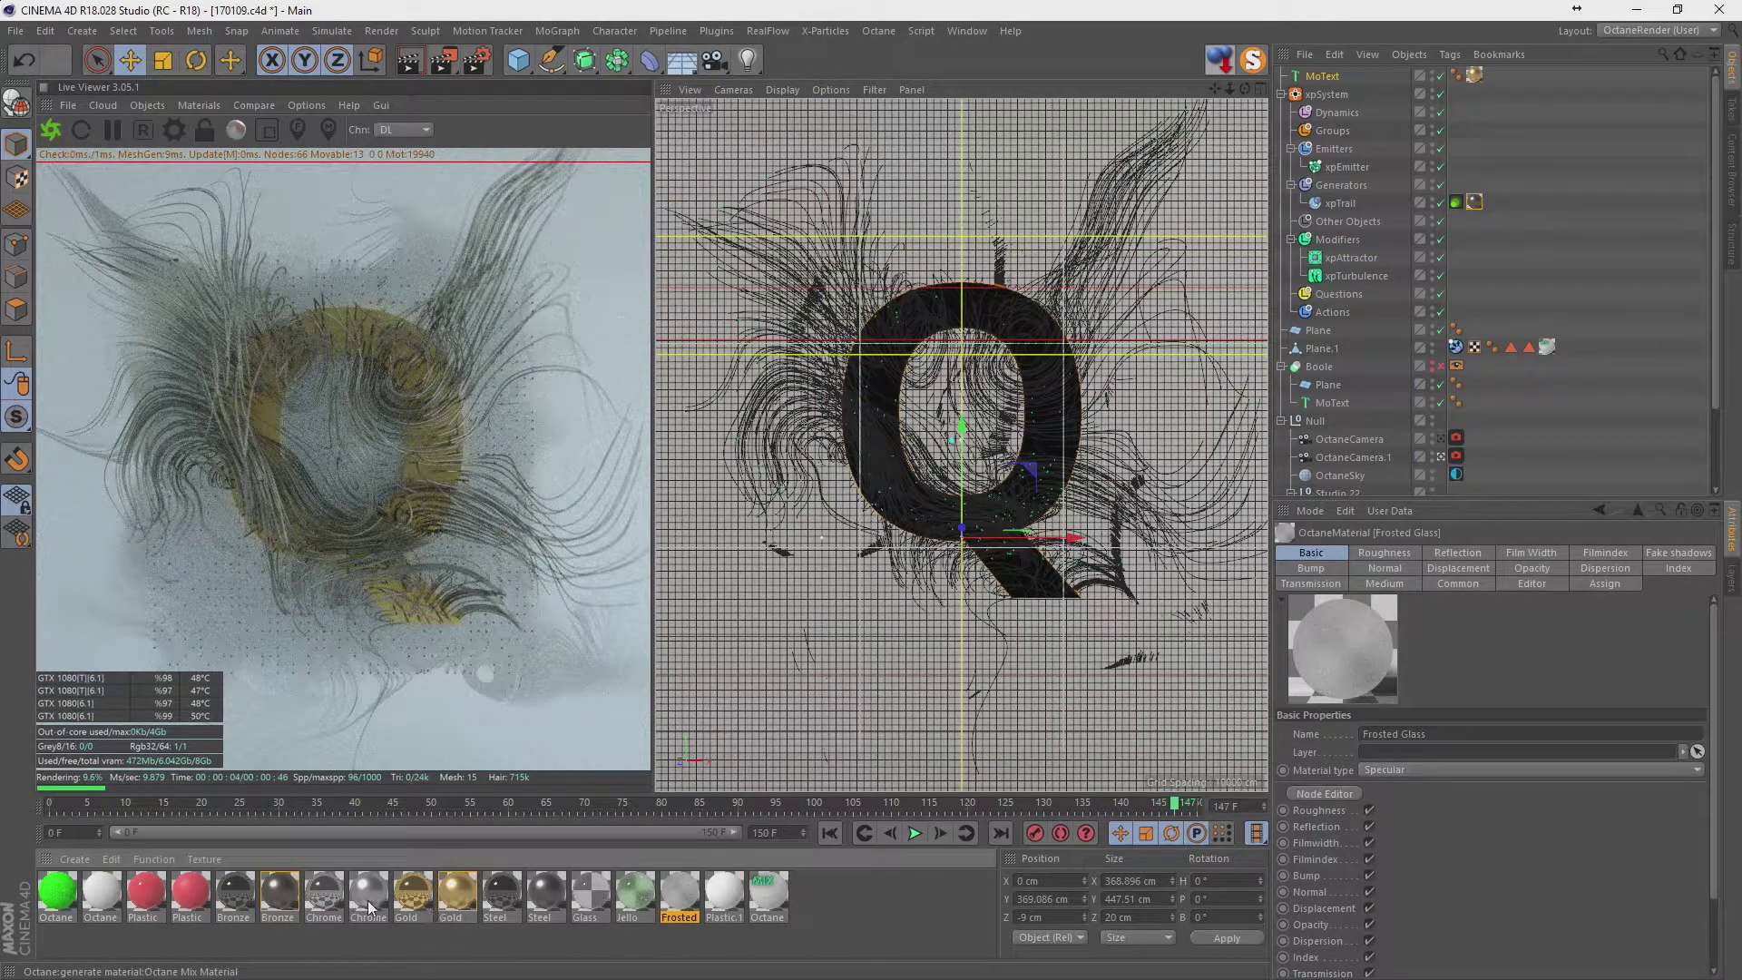
pyautogui.click(381, 944)
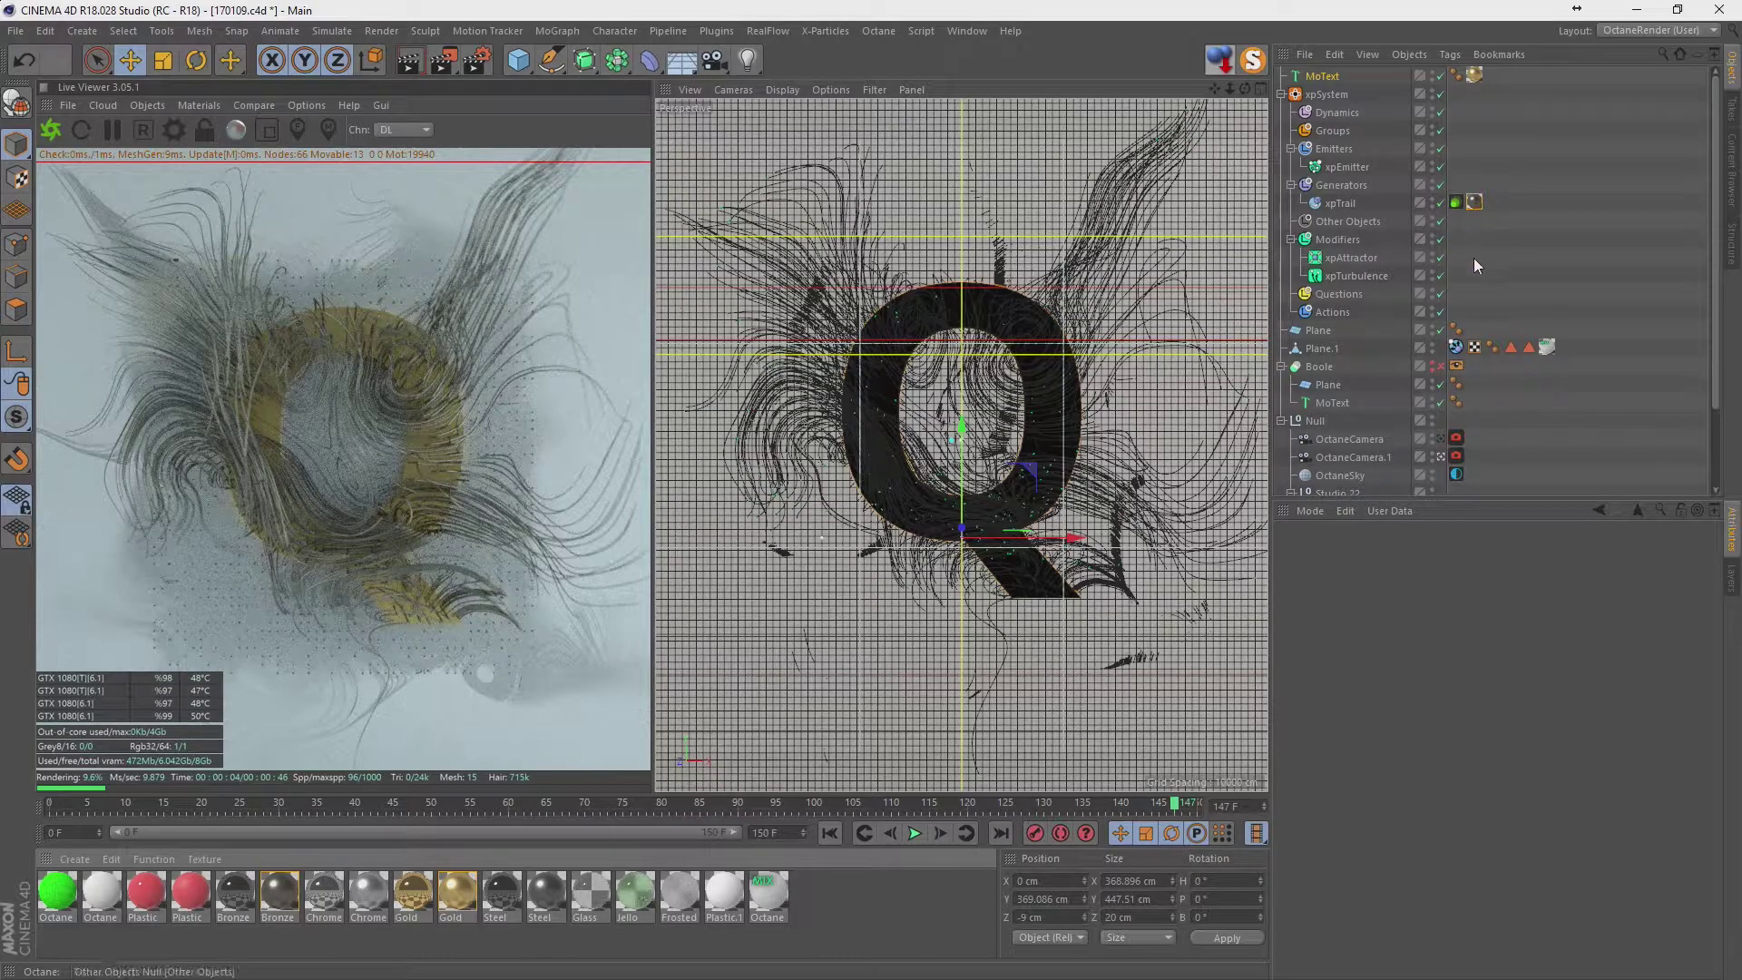
# Move Plane.1 to a Z position of -4 cm, after trying and undoing 62 cm.
pyautogui.click(377, 901)
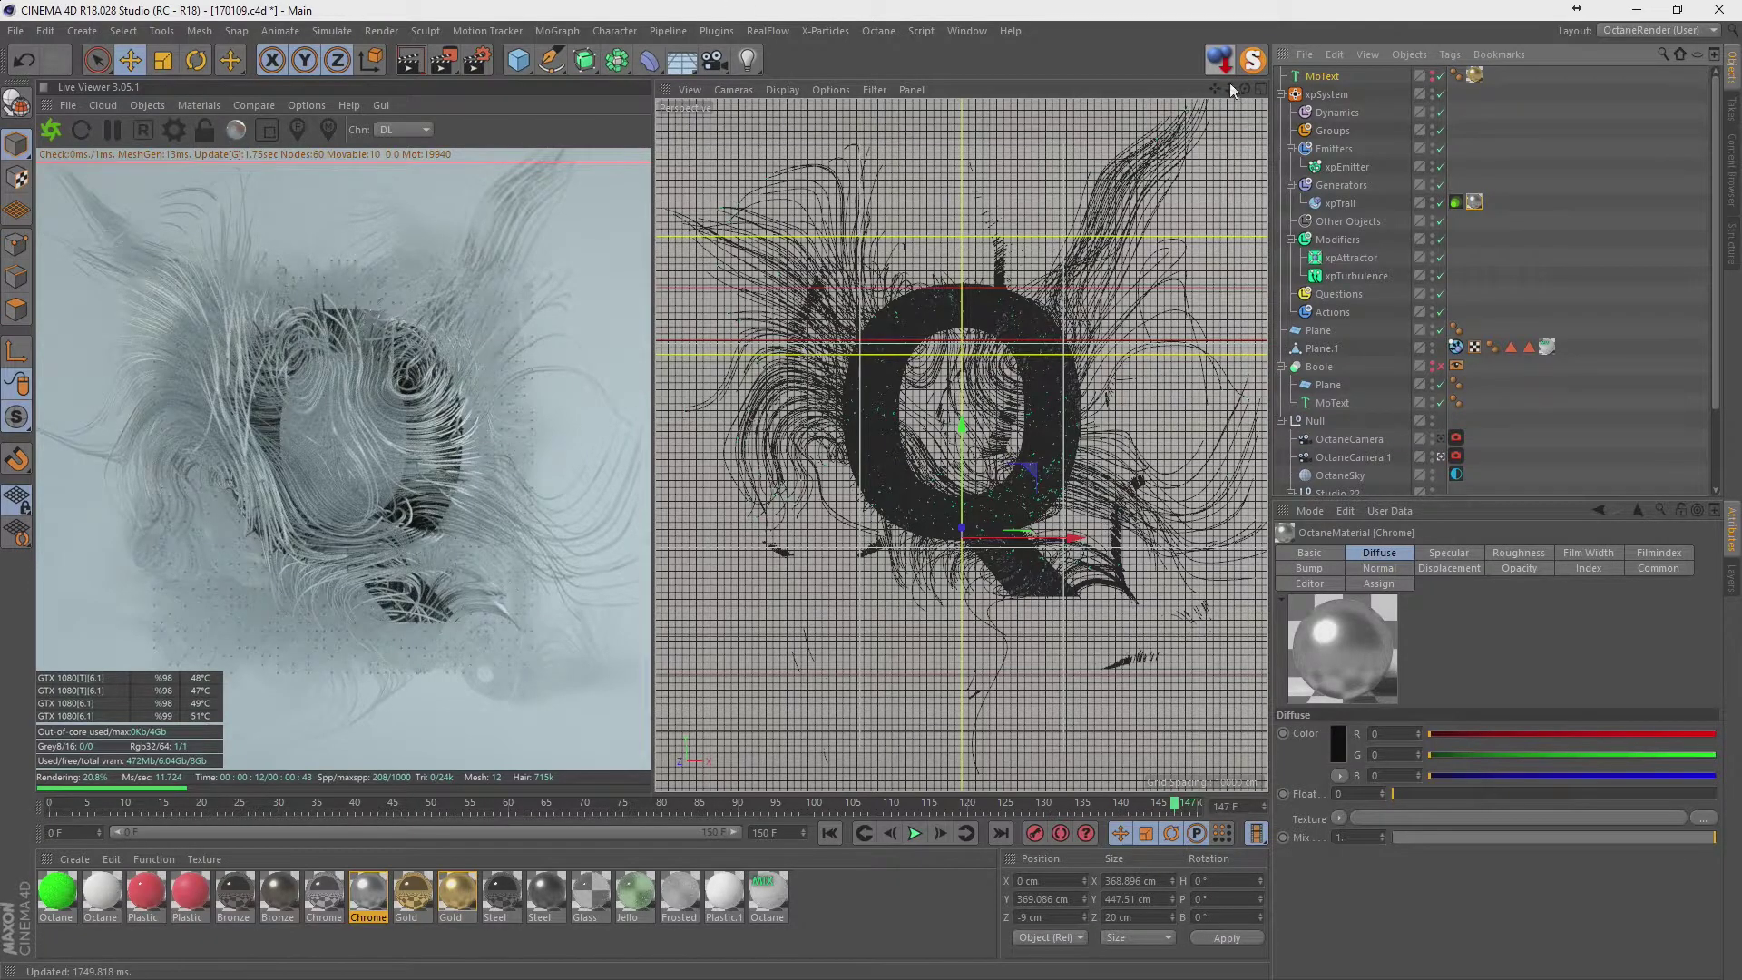
pyautogui.click(1549, 202)
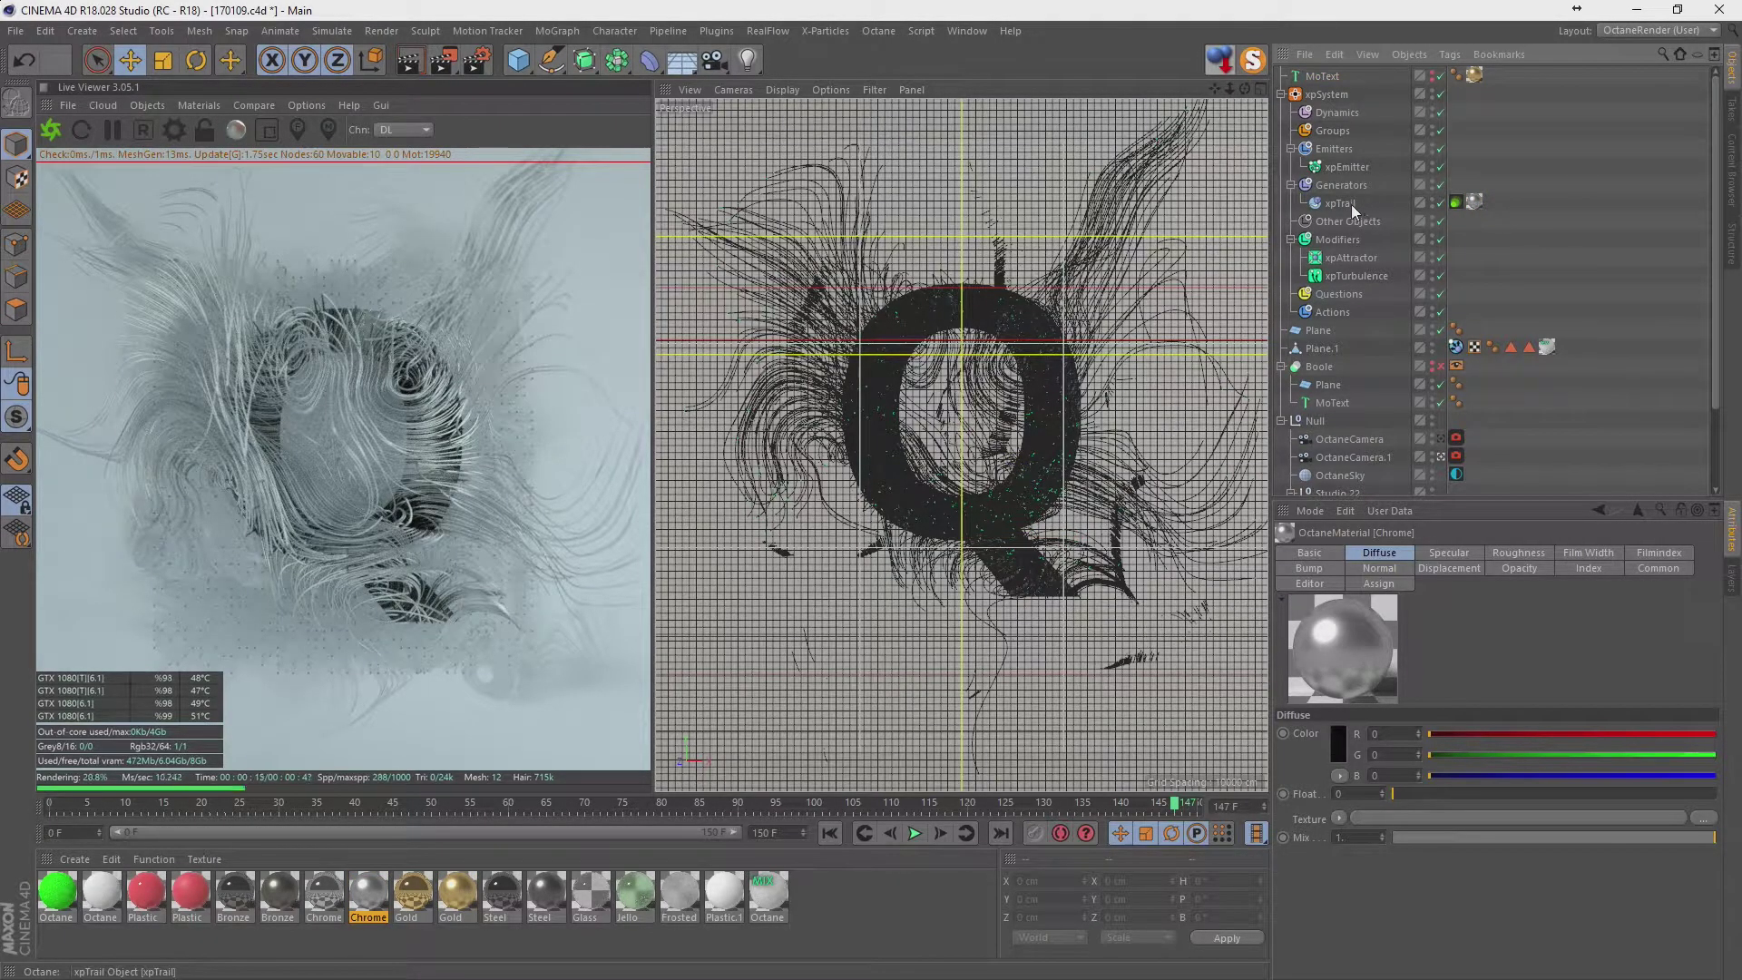
pyautogui.click(1323, 345)
pyautogui.click(1361, 552)
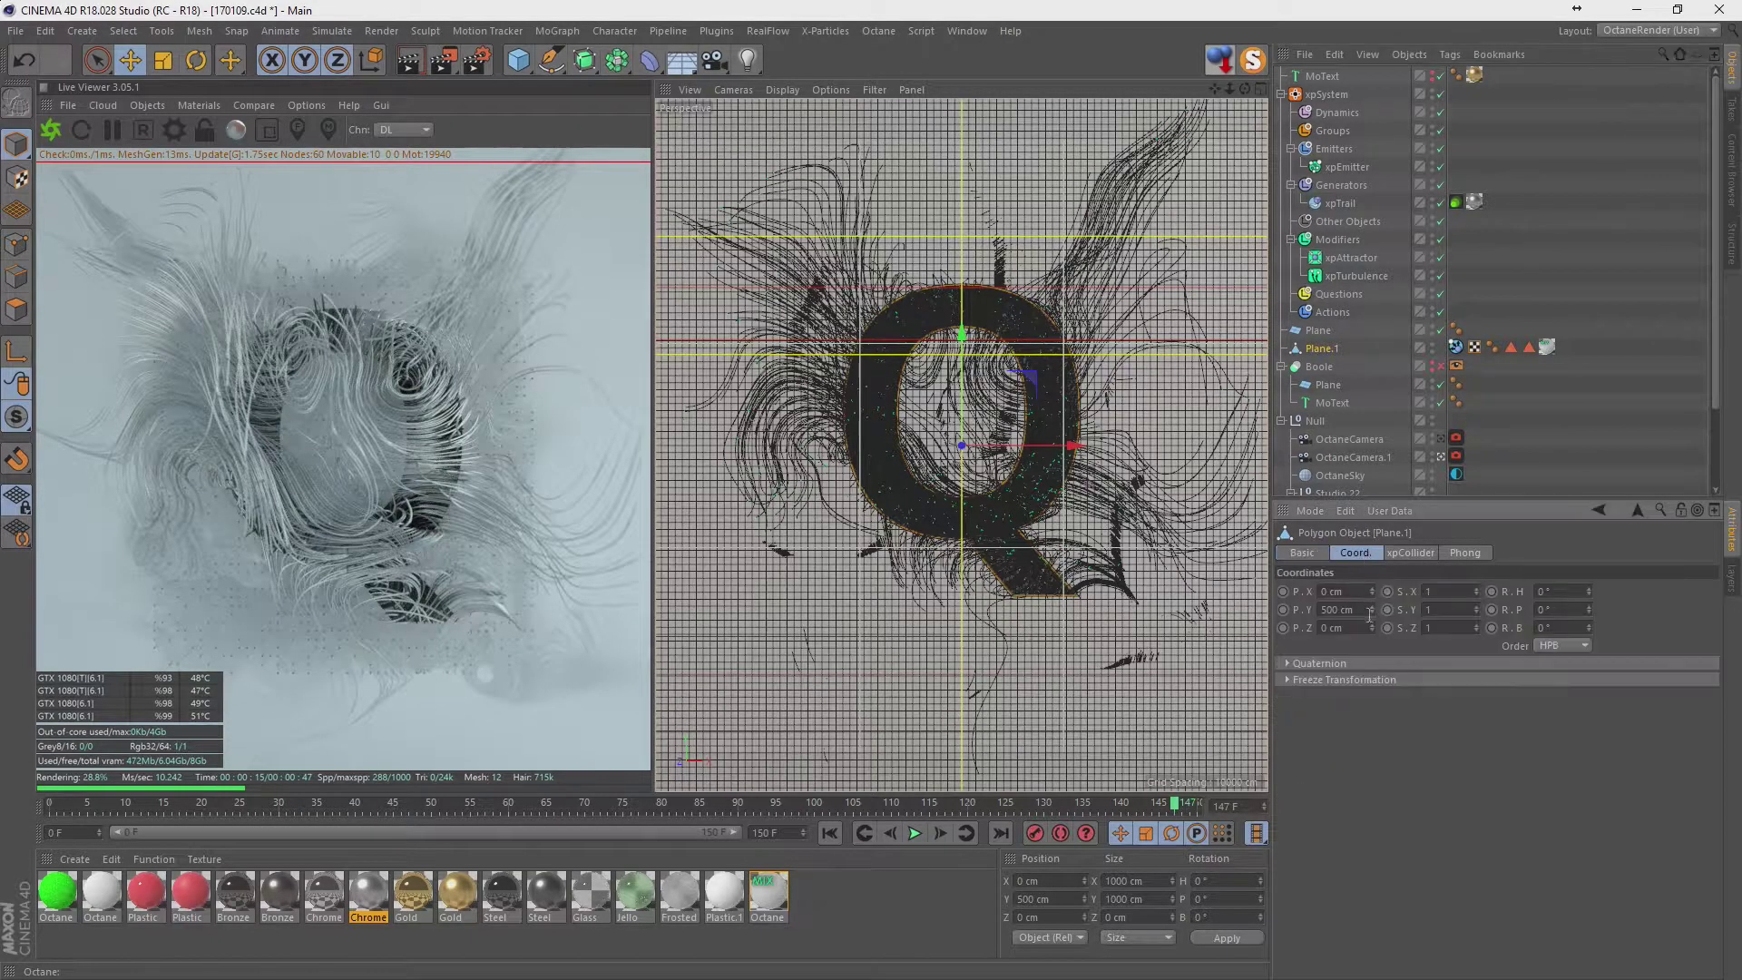
pyautogui.moveTo(1372, 628); pyautogui.dragTo(1372, 610)
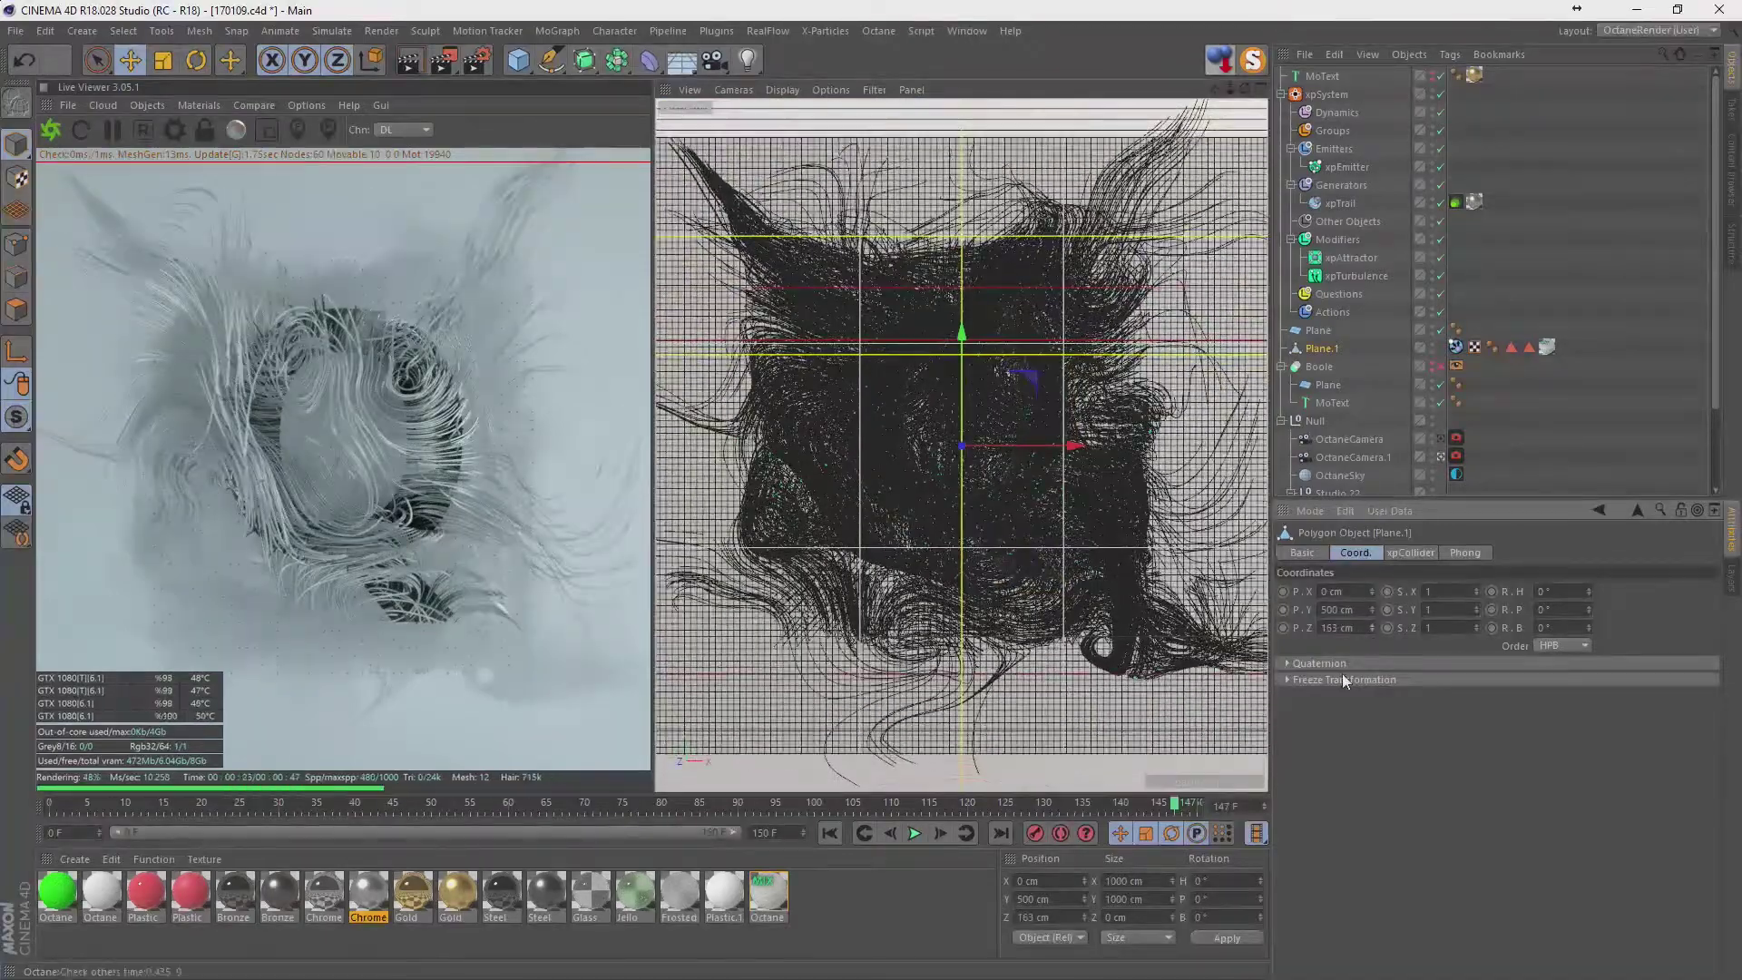
pyautogui.hotkey('ctrl', 'z')
pyautogui.moveTo(1368, 628); pyautogui.dragTo(1368, 634)
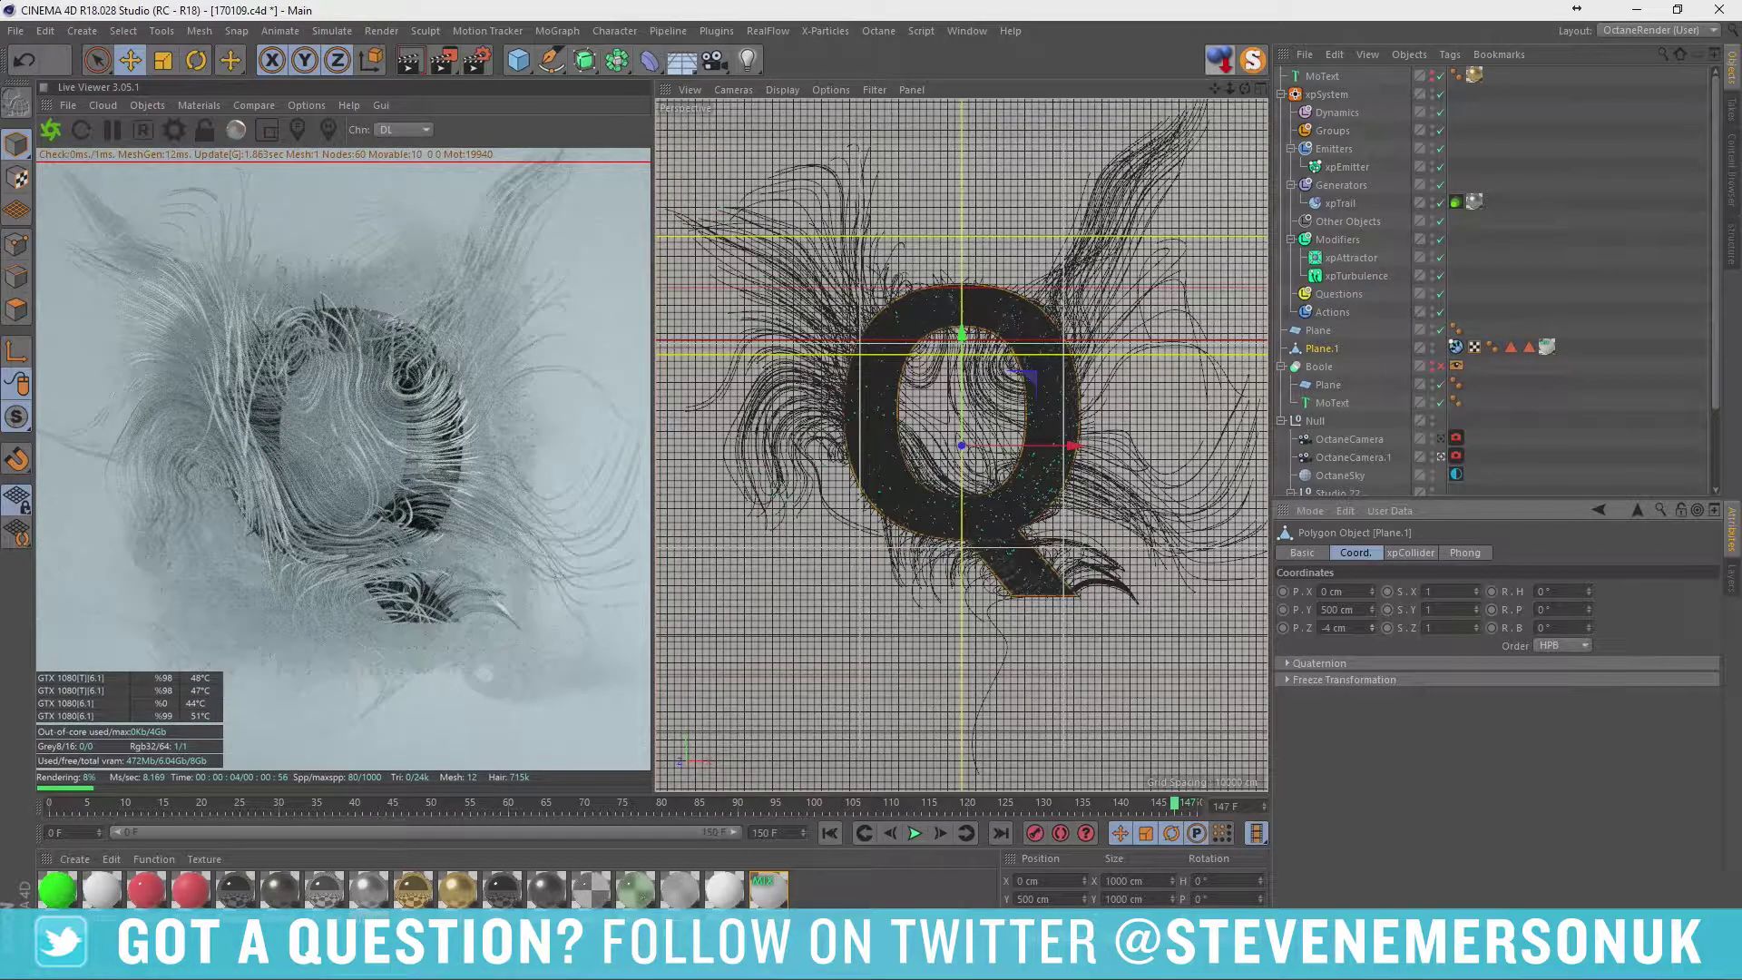
# Drag the white Plastic.1 material onto a scene object.
pyautogui.click(662, 914)
pyautogui.click(726, 901)
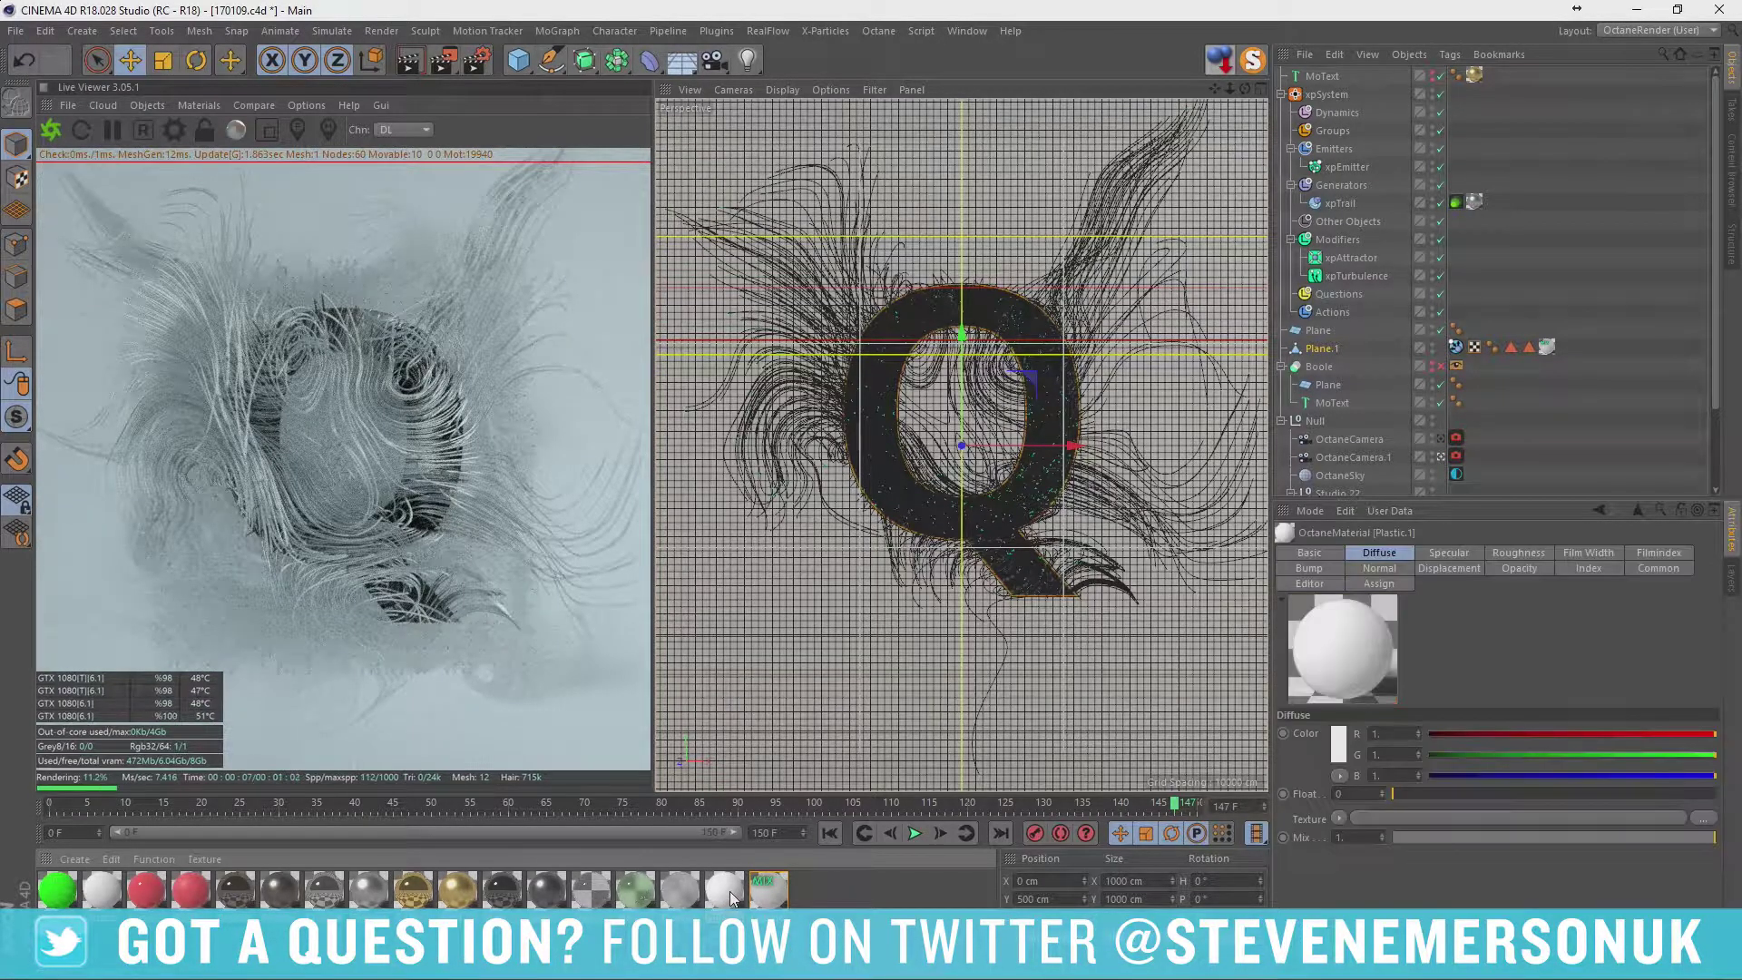
pyautogui.moveTo(1265, 466); pyautogui.dragTo(1519, 133)
pyautogui.moveTo(1549, 255); pyautogui.dragTo(1525, 422)
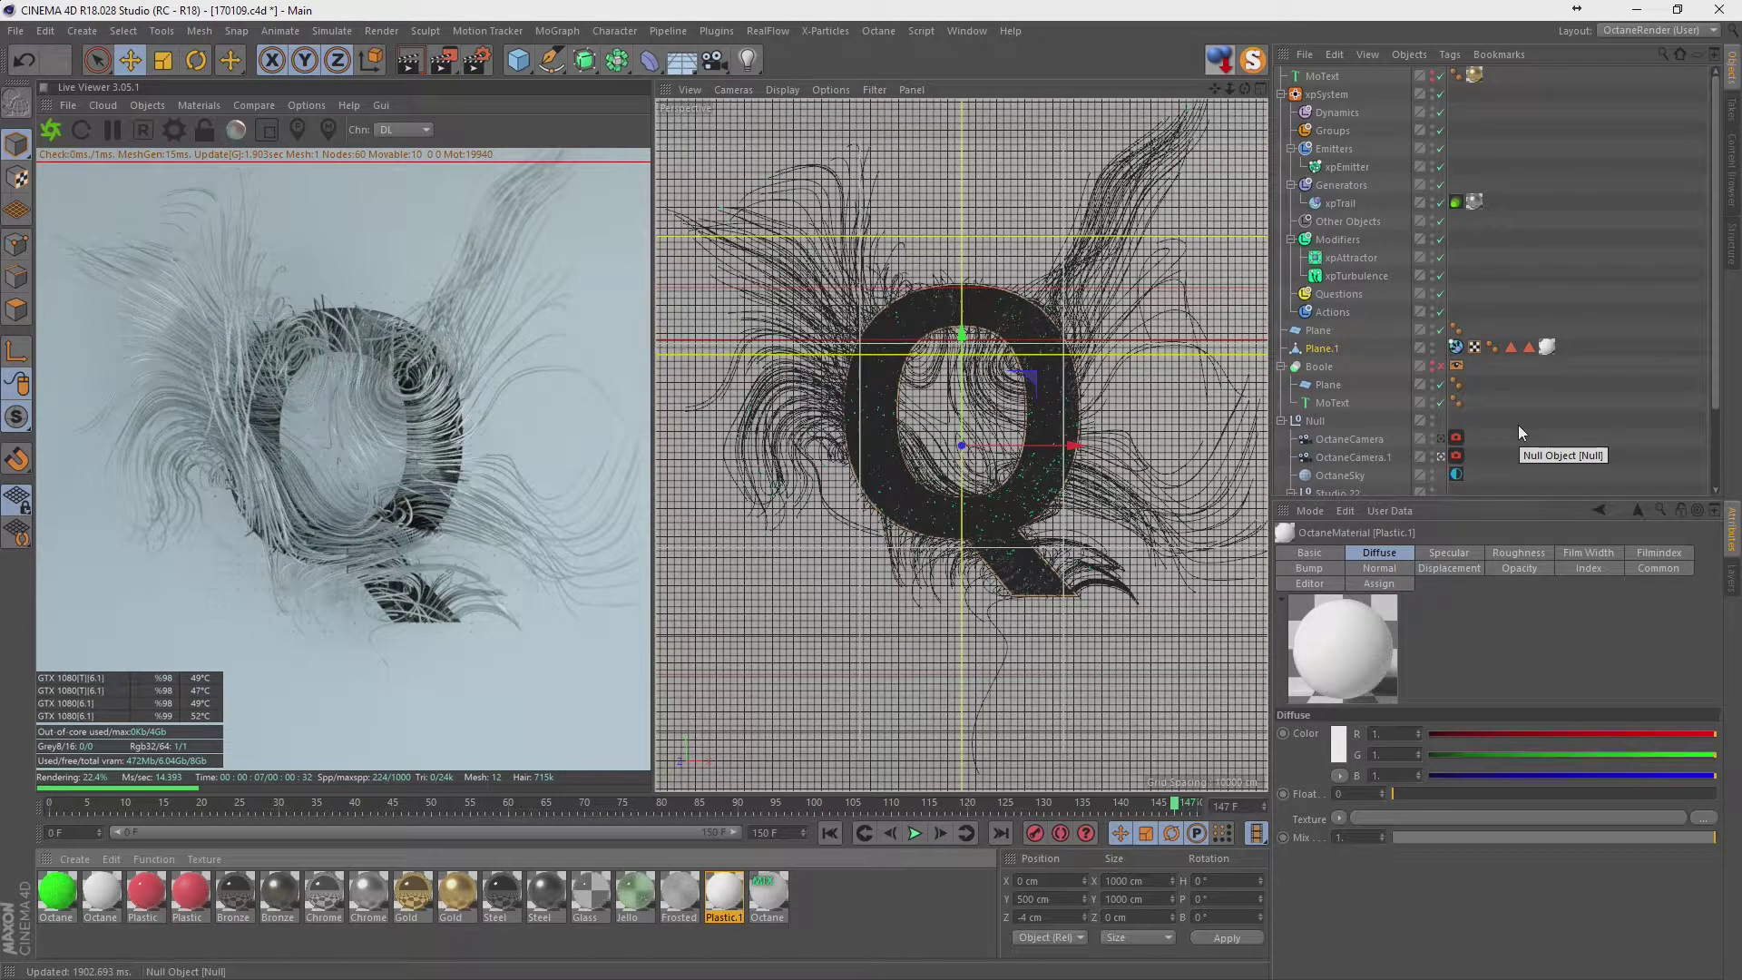
# Step Plane.1 back on Z to -5 cm, then -10 cm.
pyautogui.click(1321, 349)
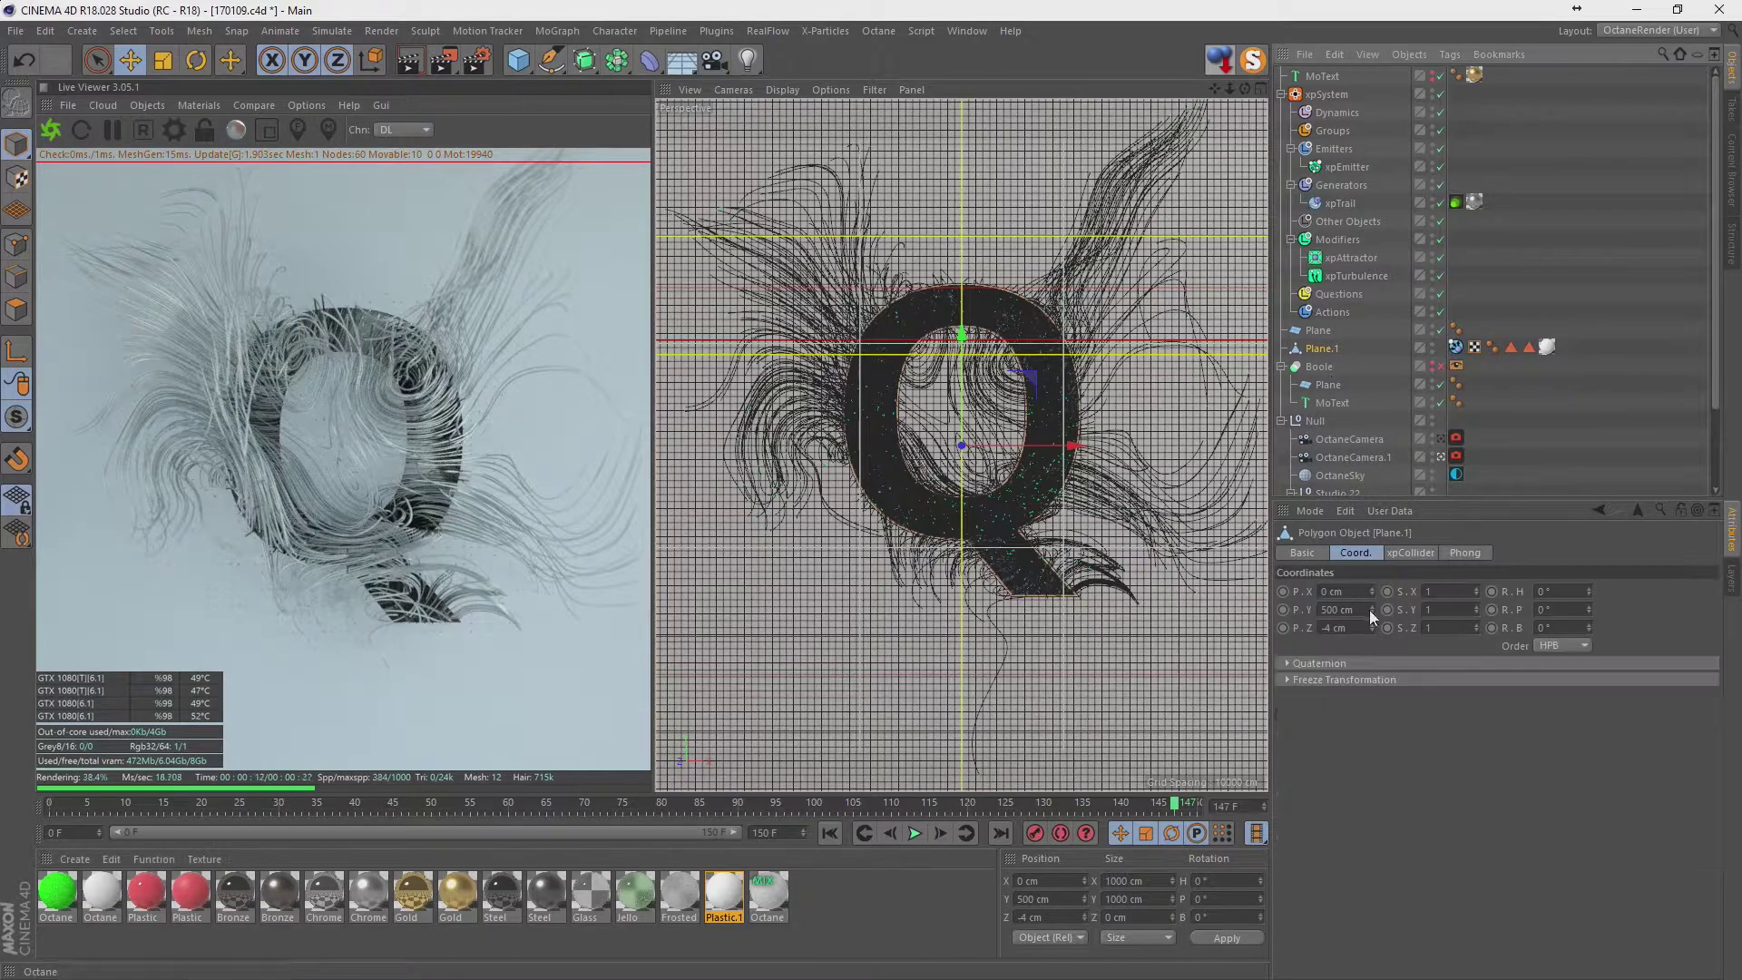
pyautogui.click(1372, 631)
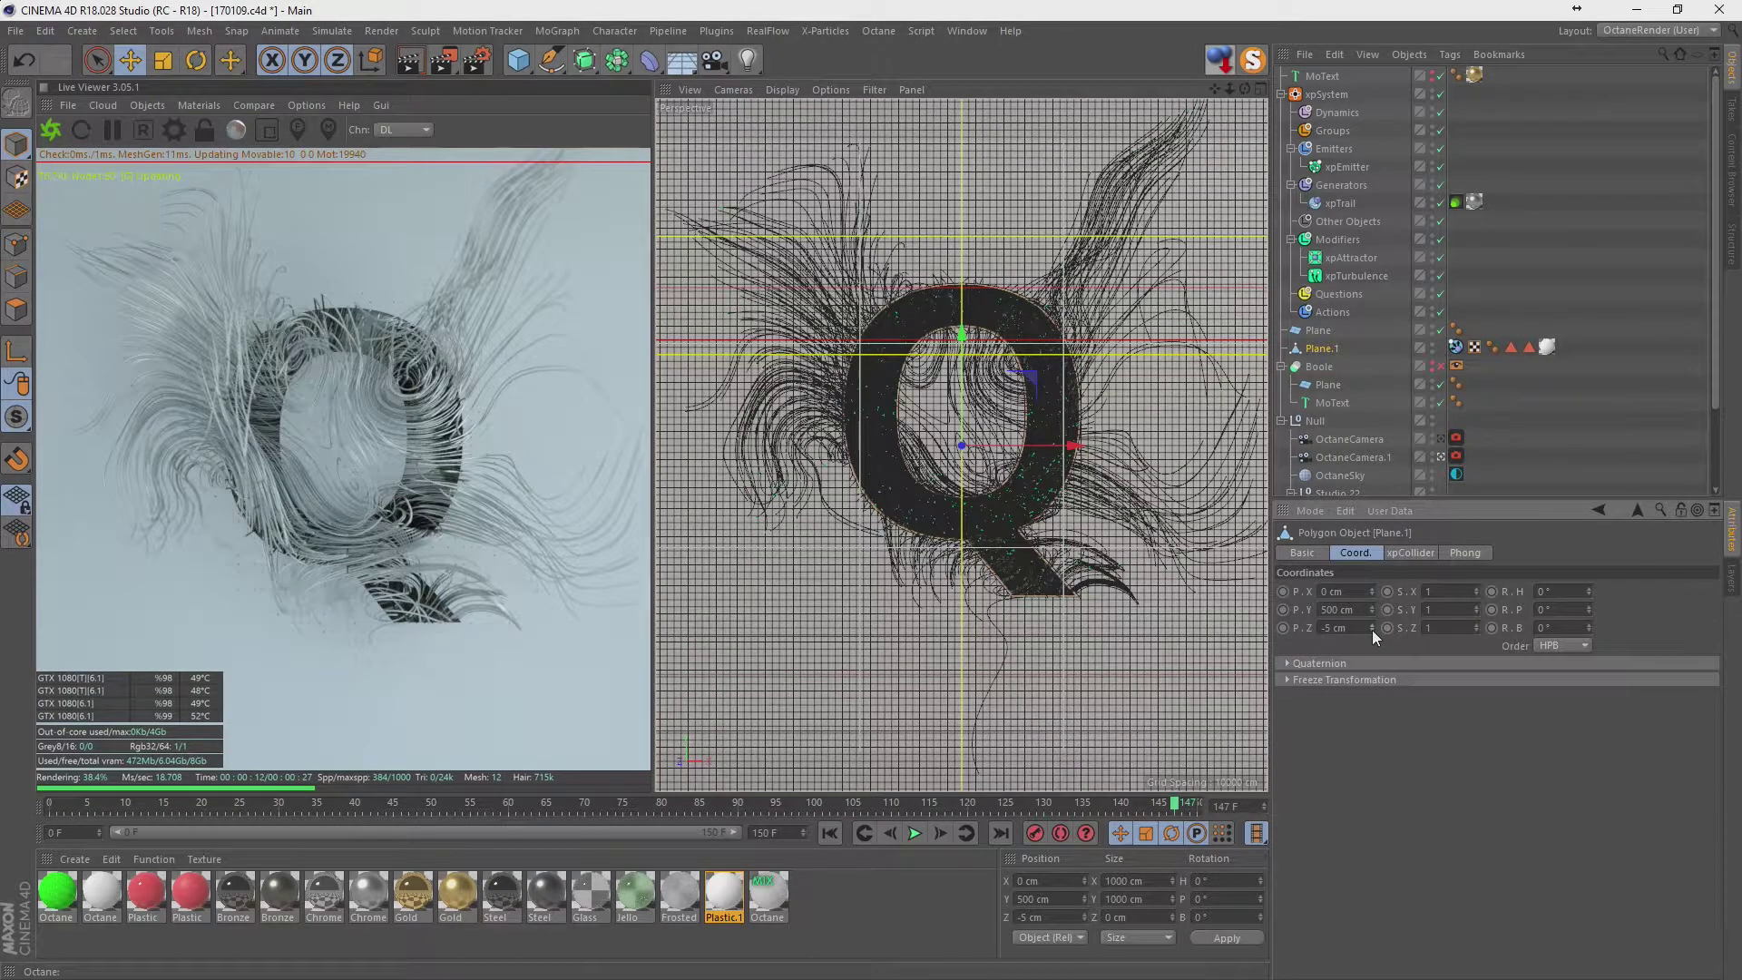
pyautogui.click(1372, 630)
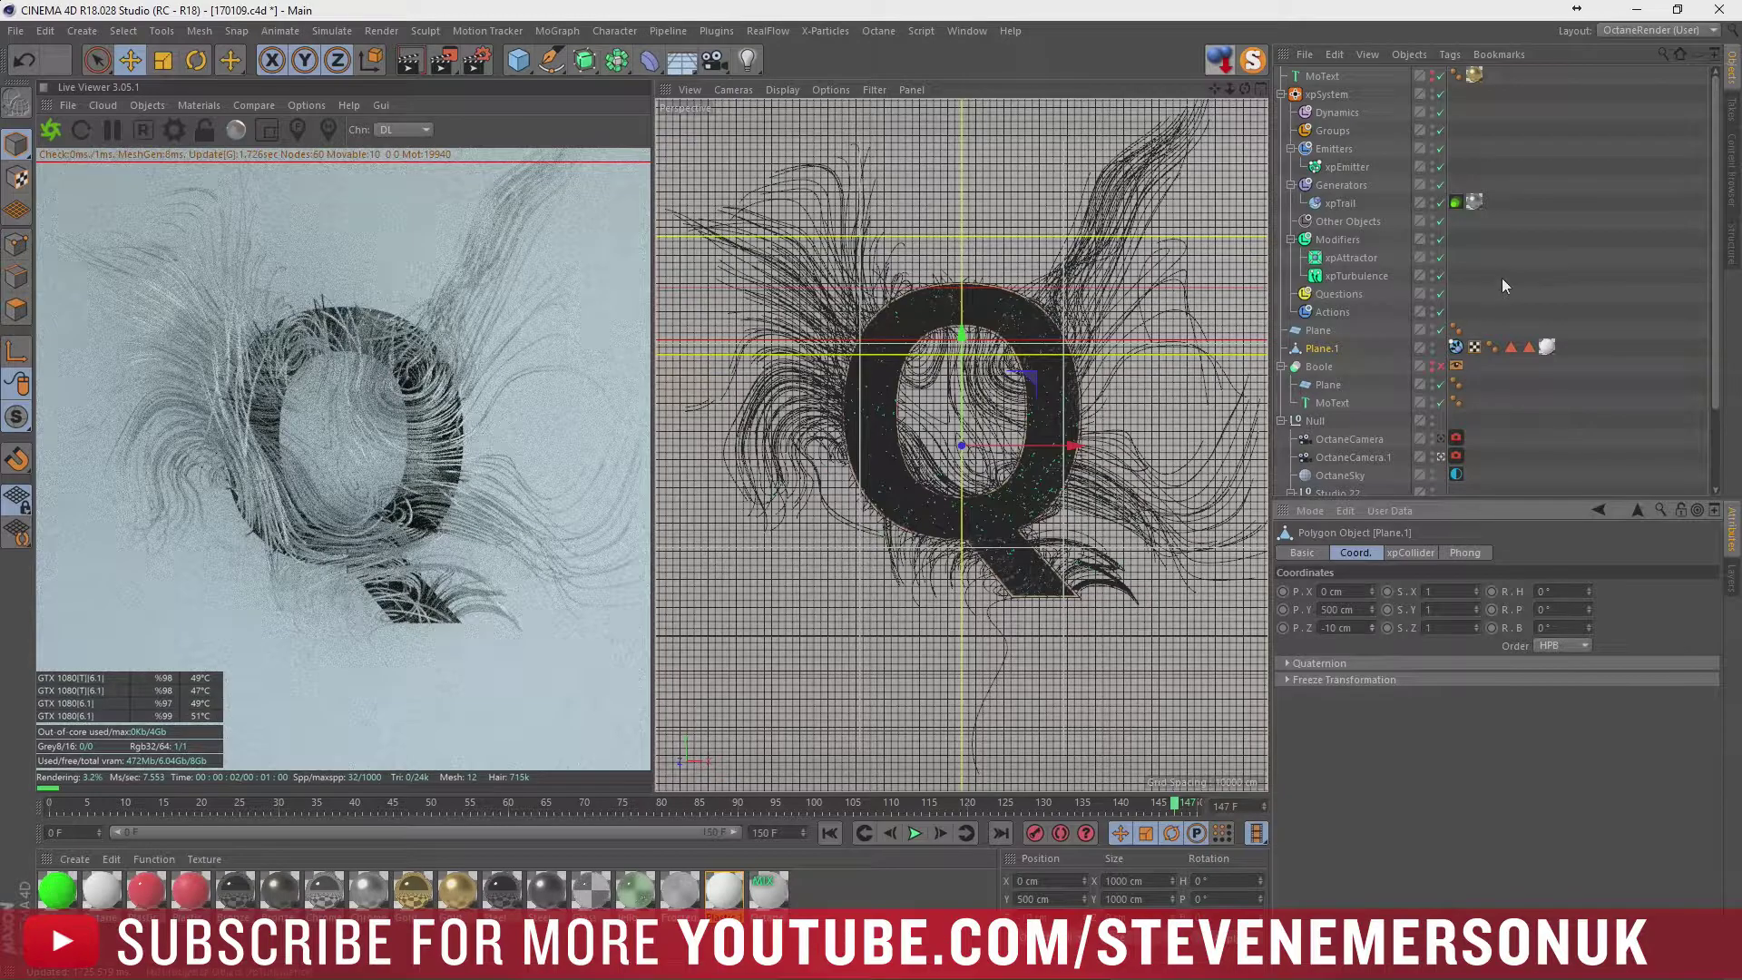
pyautogui.click(1327, 93)
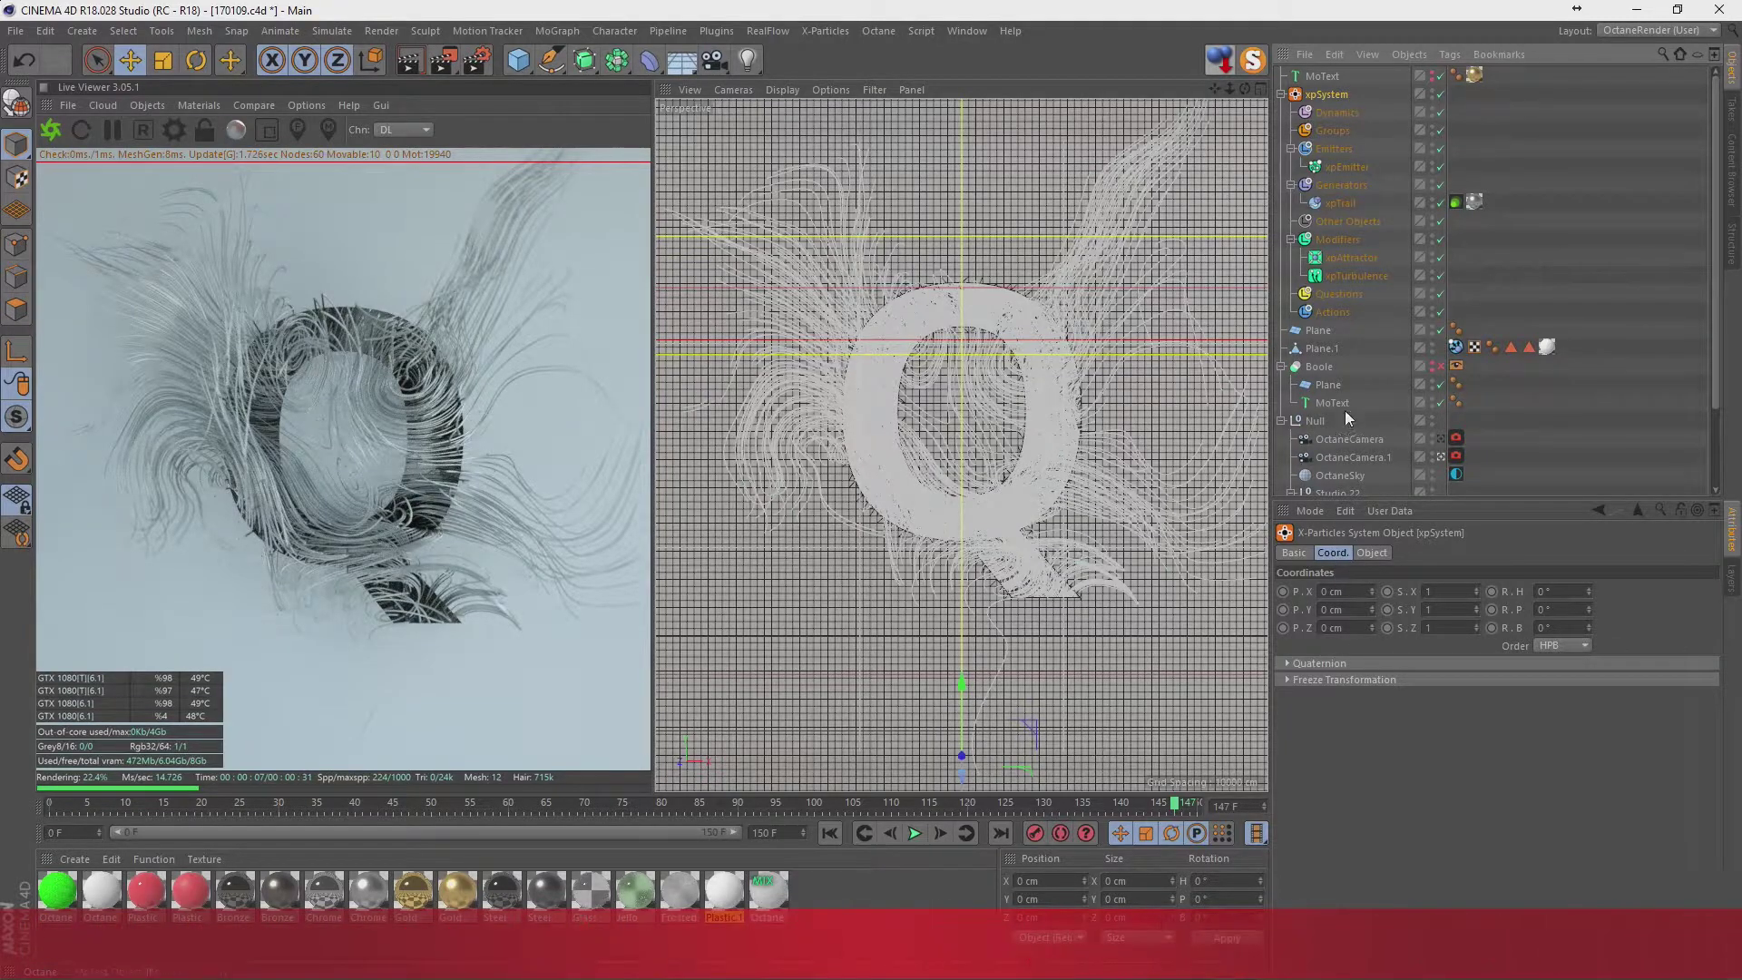
# Reset Plane.1's Z position to 0 cm.
pyautogui.click(1324, 346)
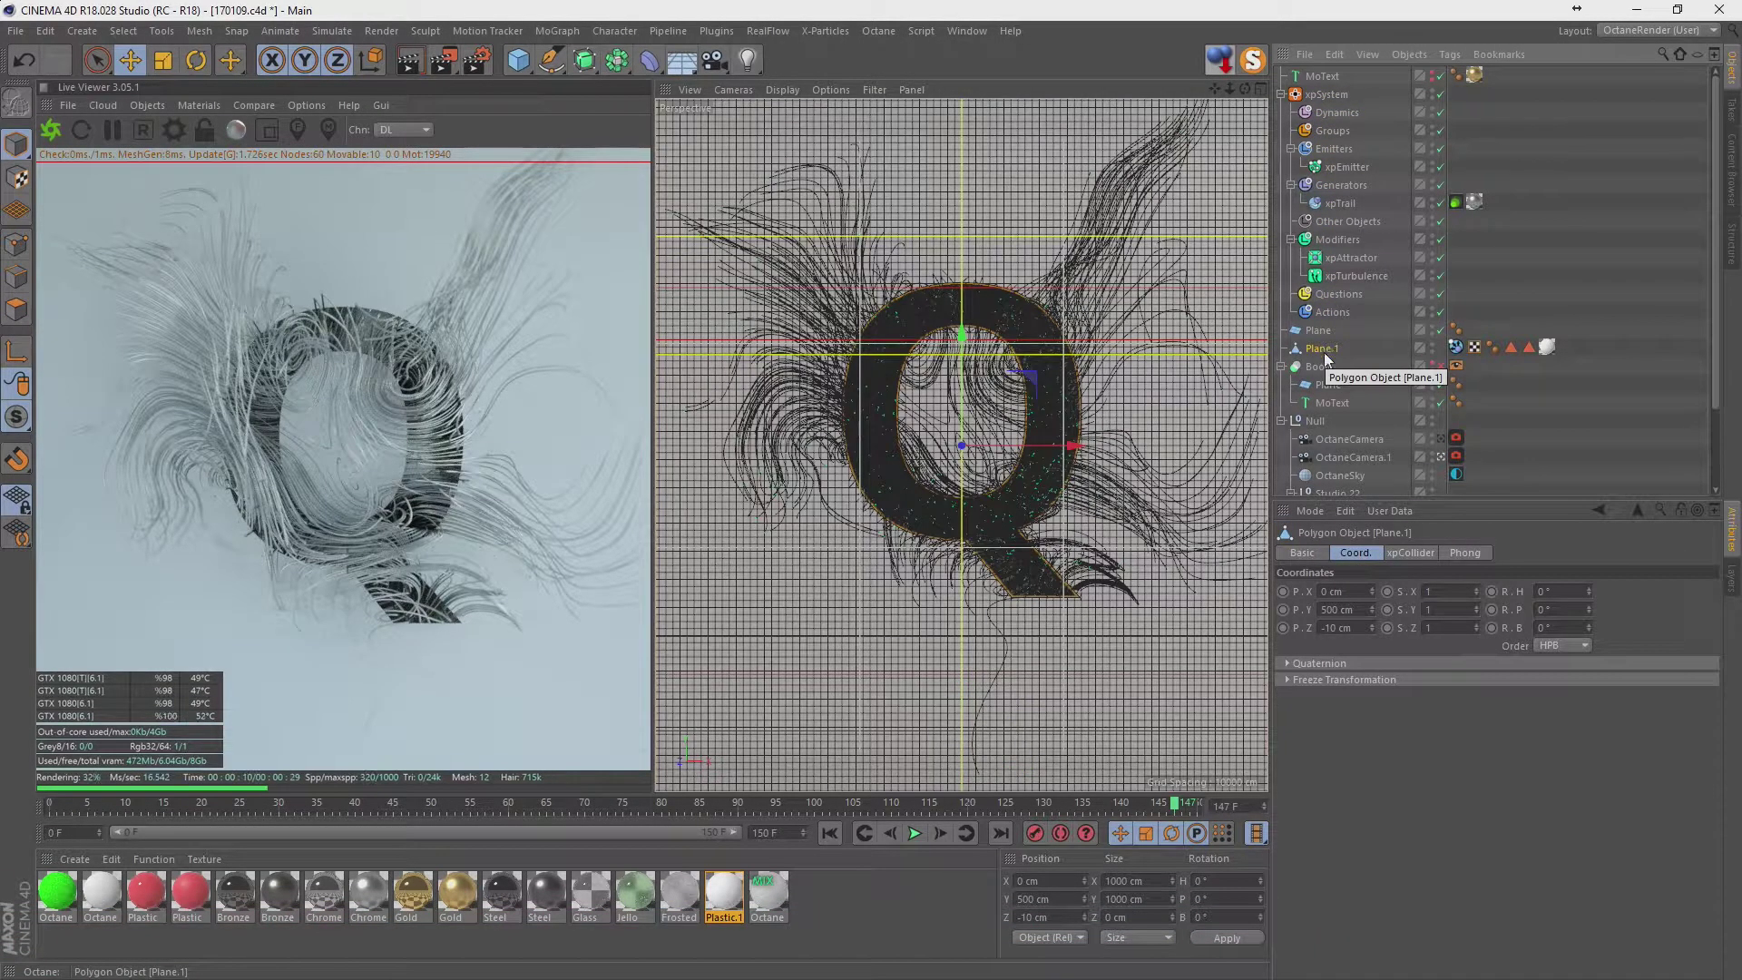
pyautogui.doubleClick(1333, 626)
pyautogui.write('0')
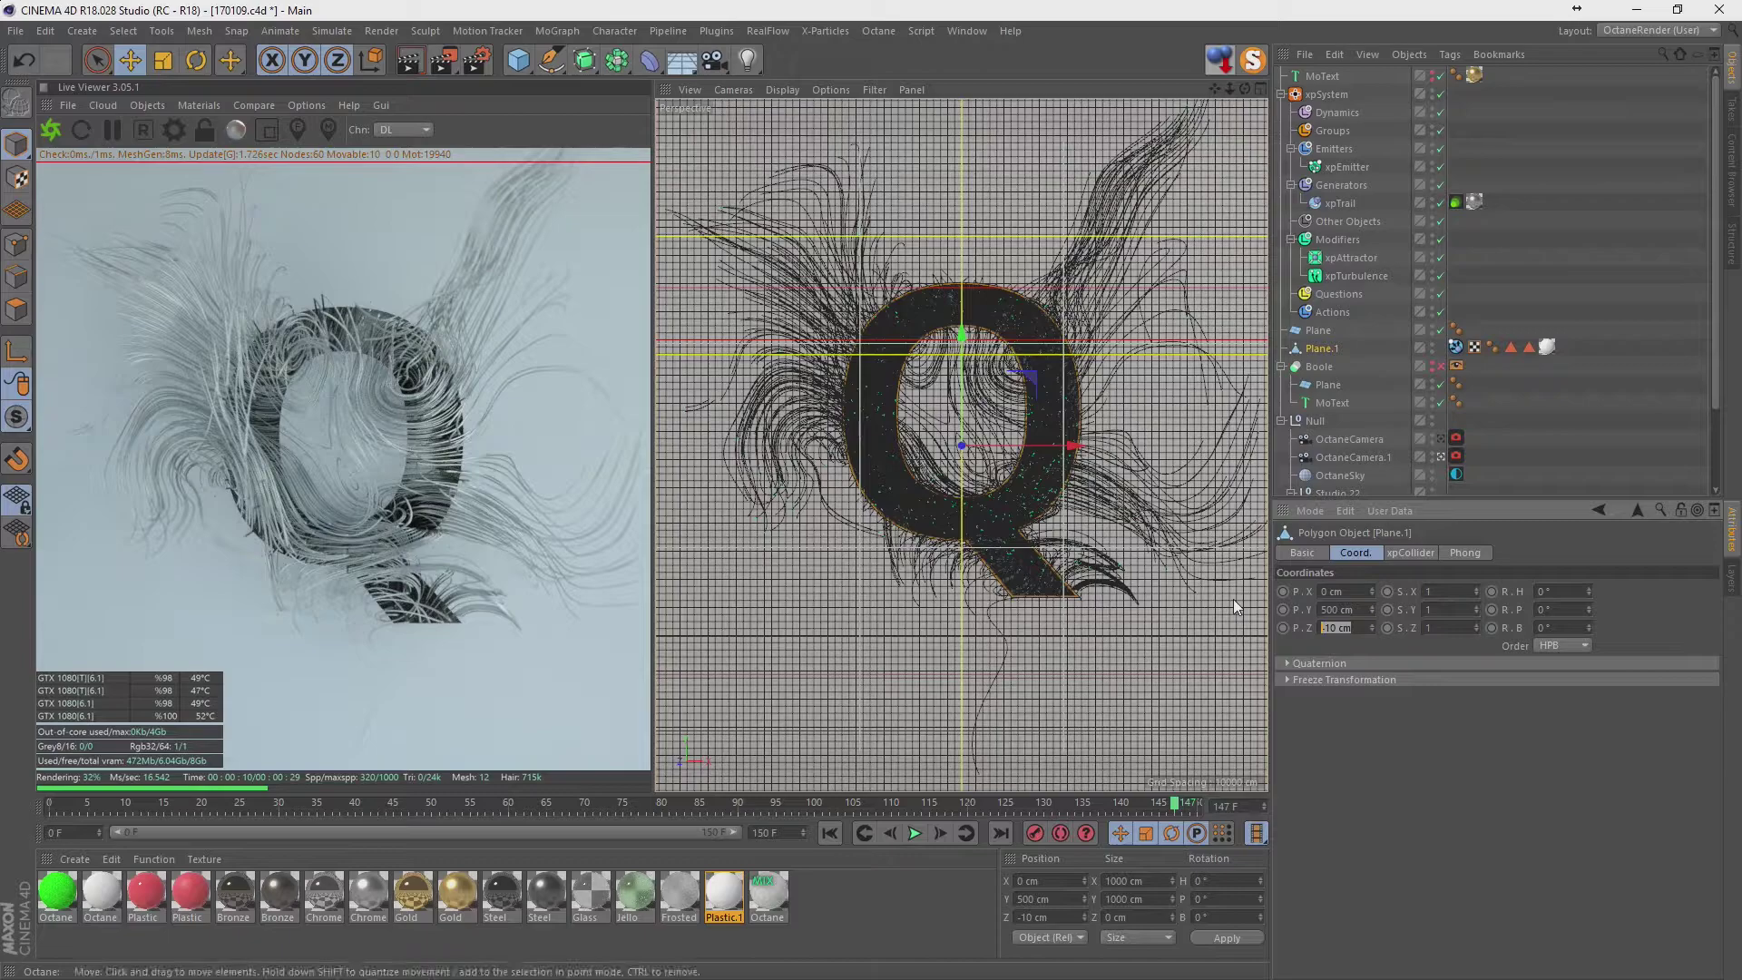
pyautogui.press('Return')
# Add an X-Particles xpCache object to the scene and bring up File Explorer.
pyautogui.click(1326, 94)
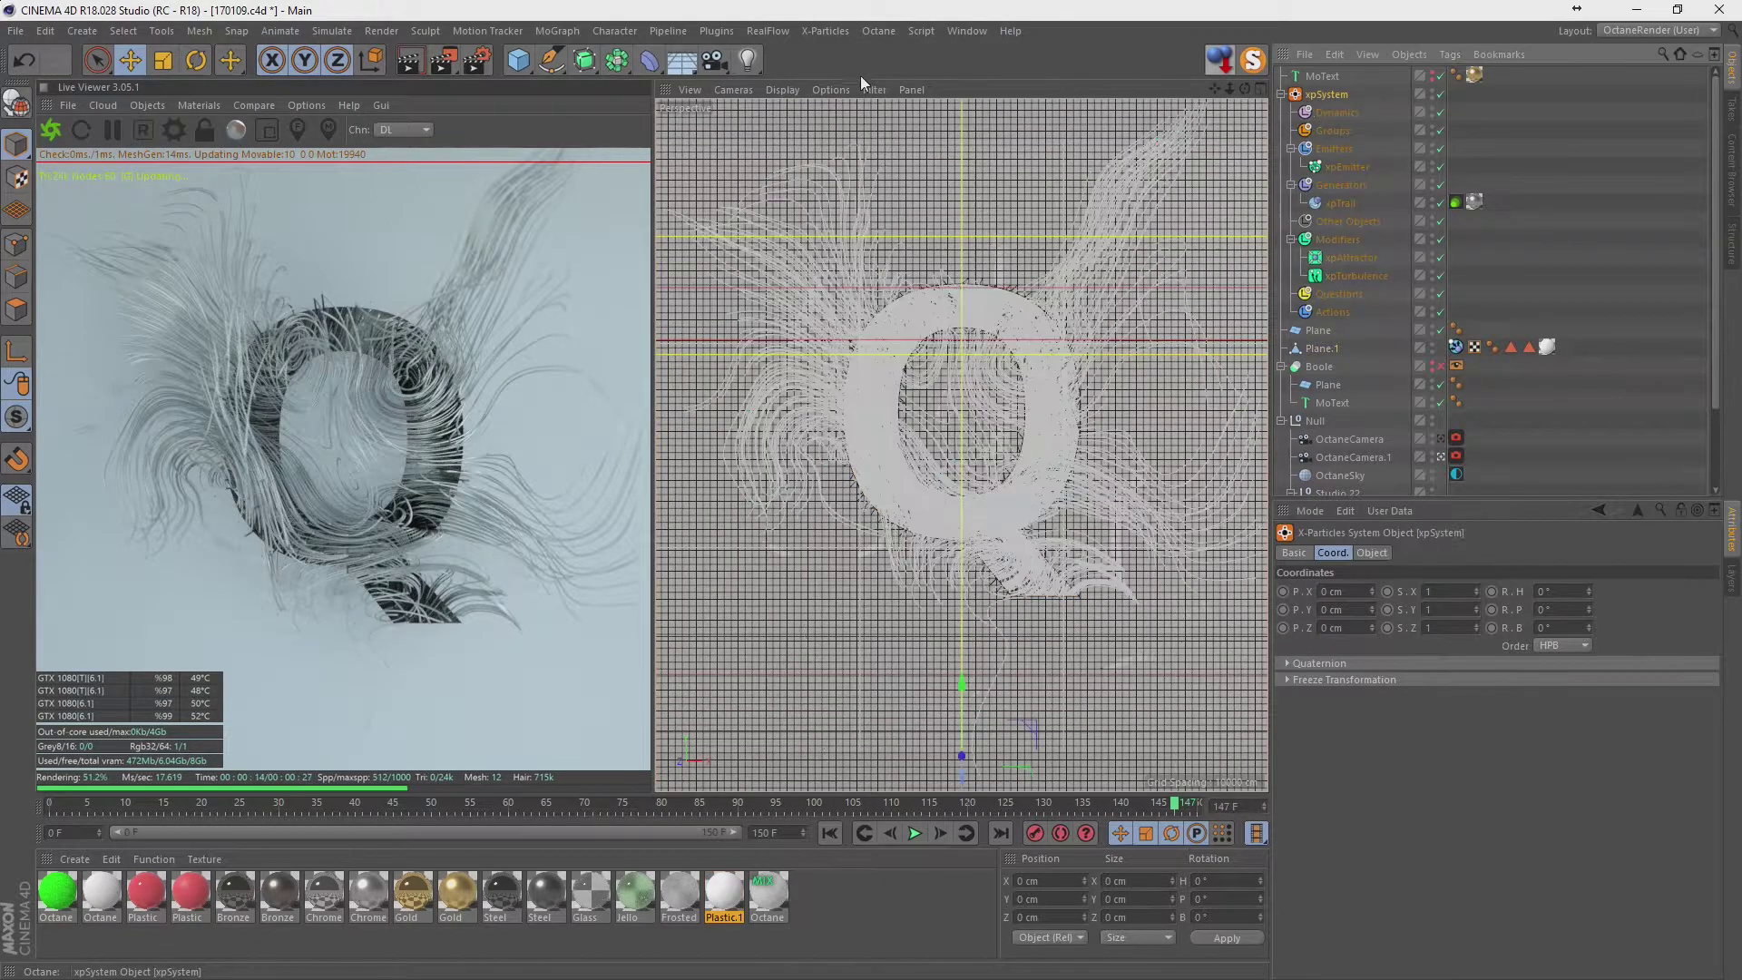
pyautogui.click(825, 30)
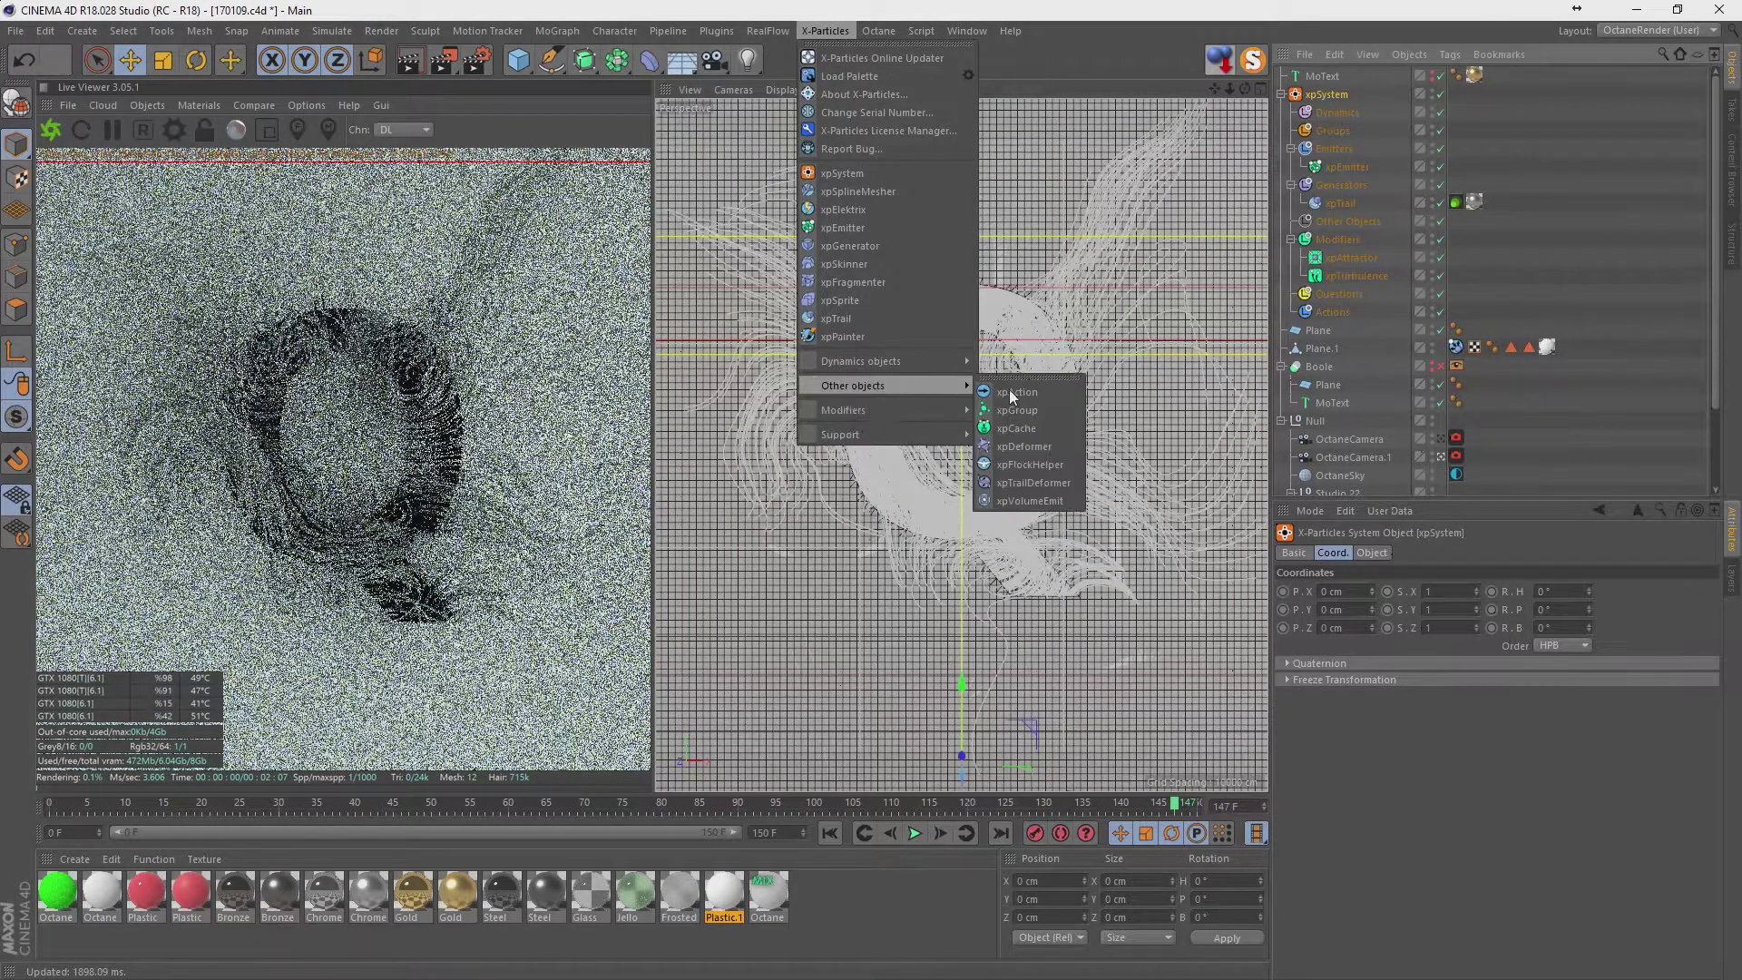
pyautogui.click(1012, 423)
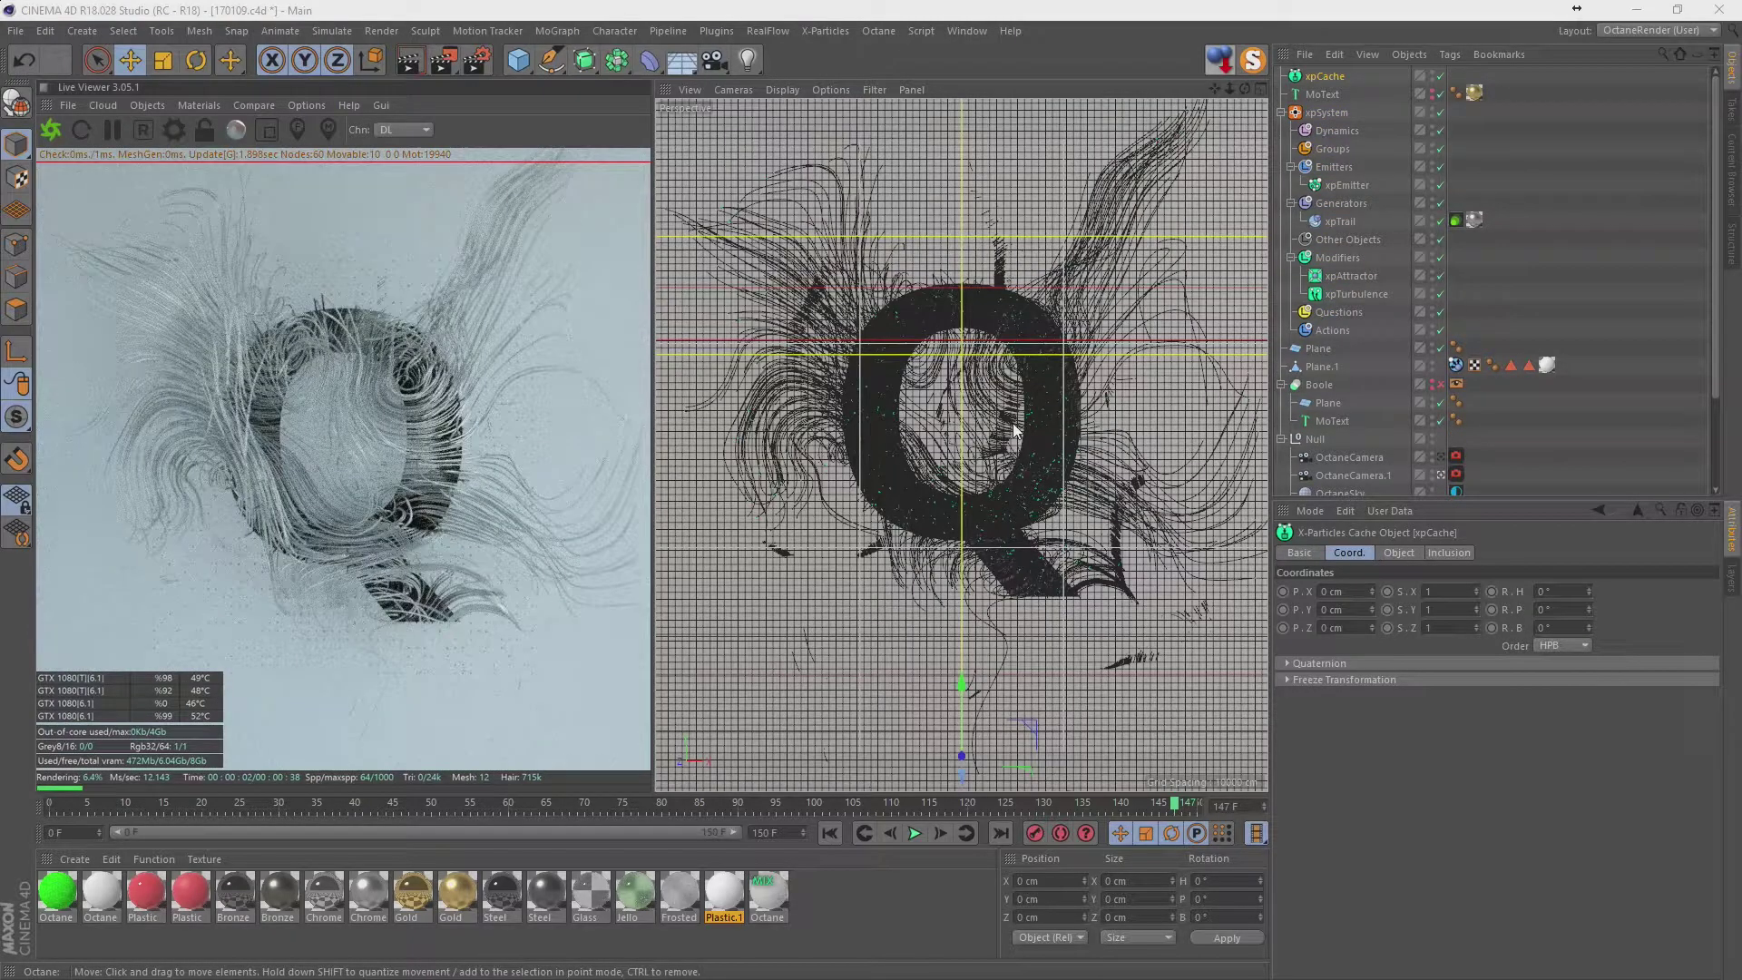
pyautogui.press('super+e')
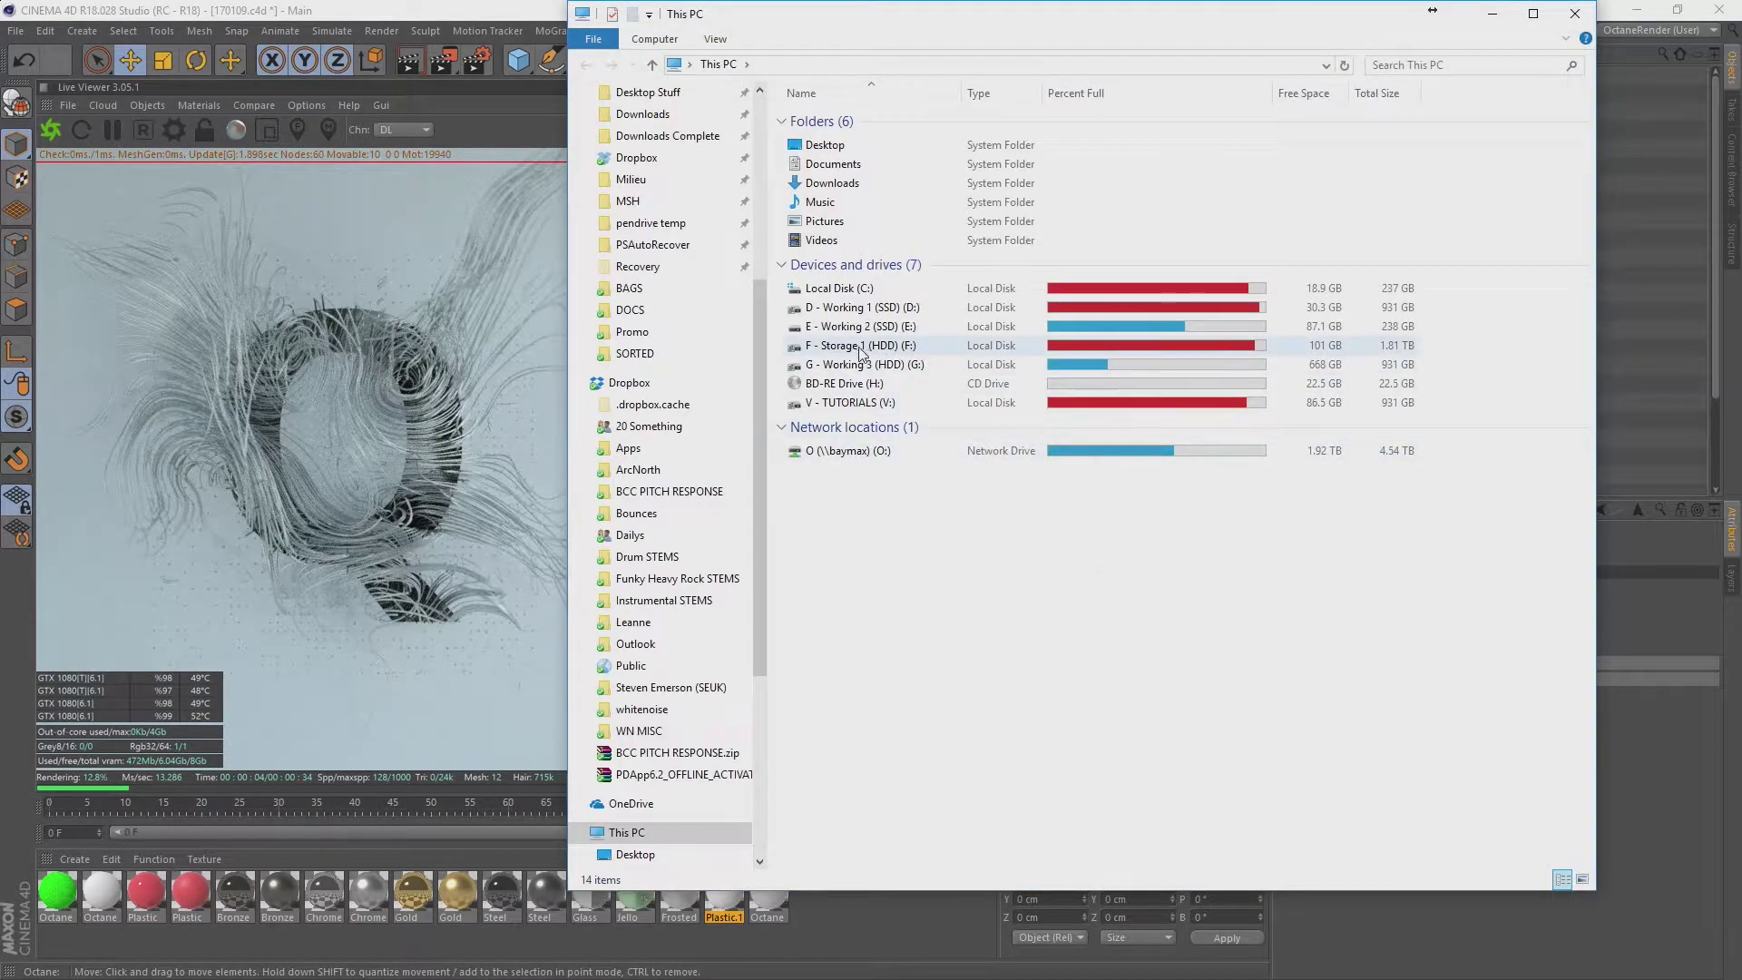
# Navigate on the D: Working drive to the project's Dailys\2017\01\09 folder.
pyautogui.doubleClick(817, 359)
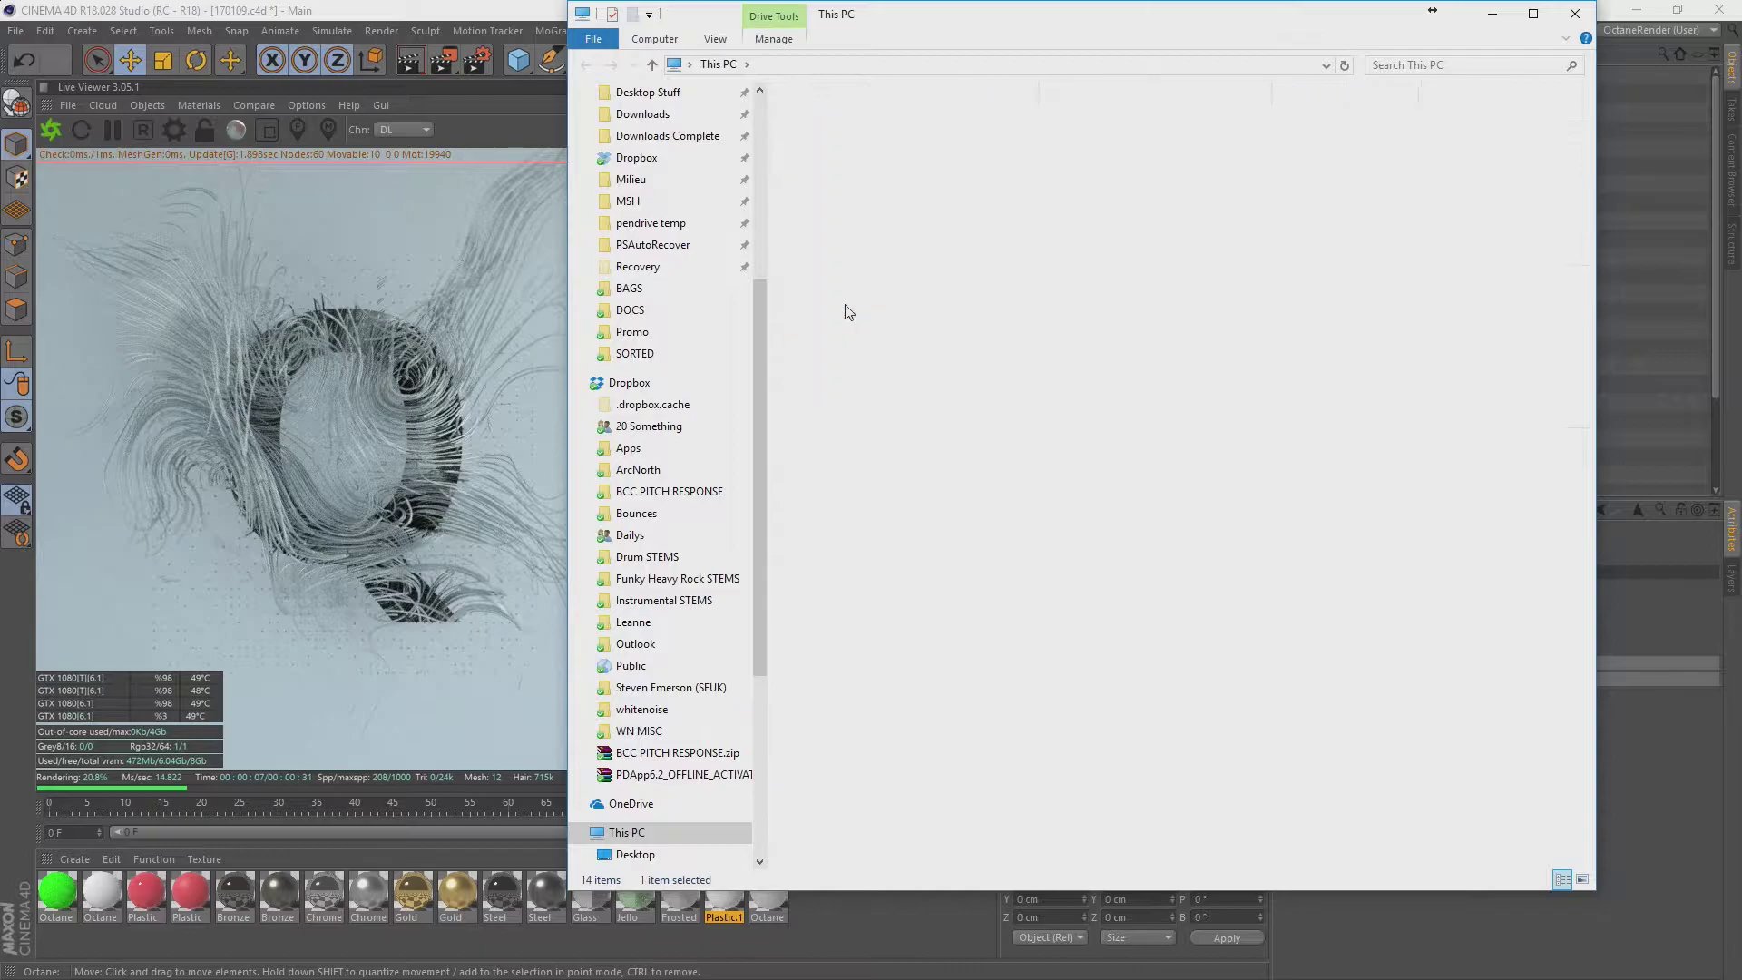
pyautogui.write('st')
pyautogui.press('Return')
pyautogui.write('d')
pyautogui.press('Return')
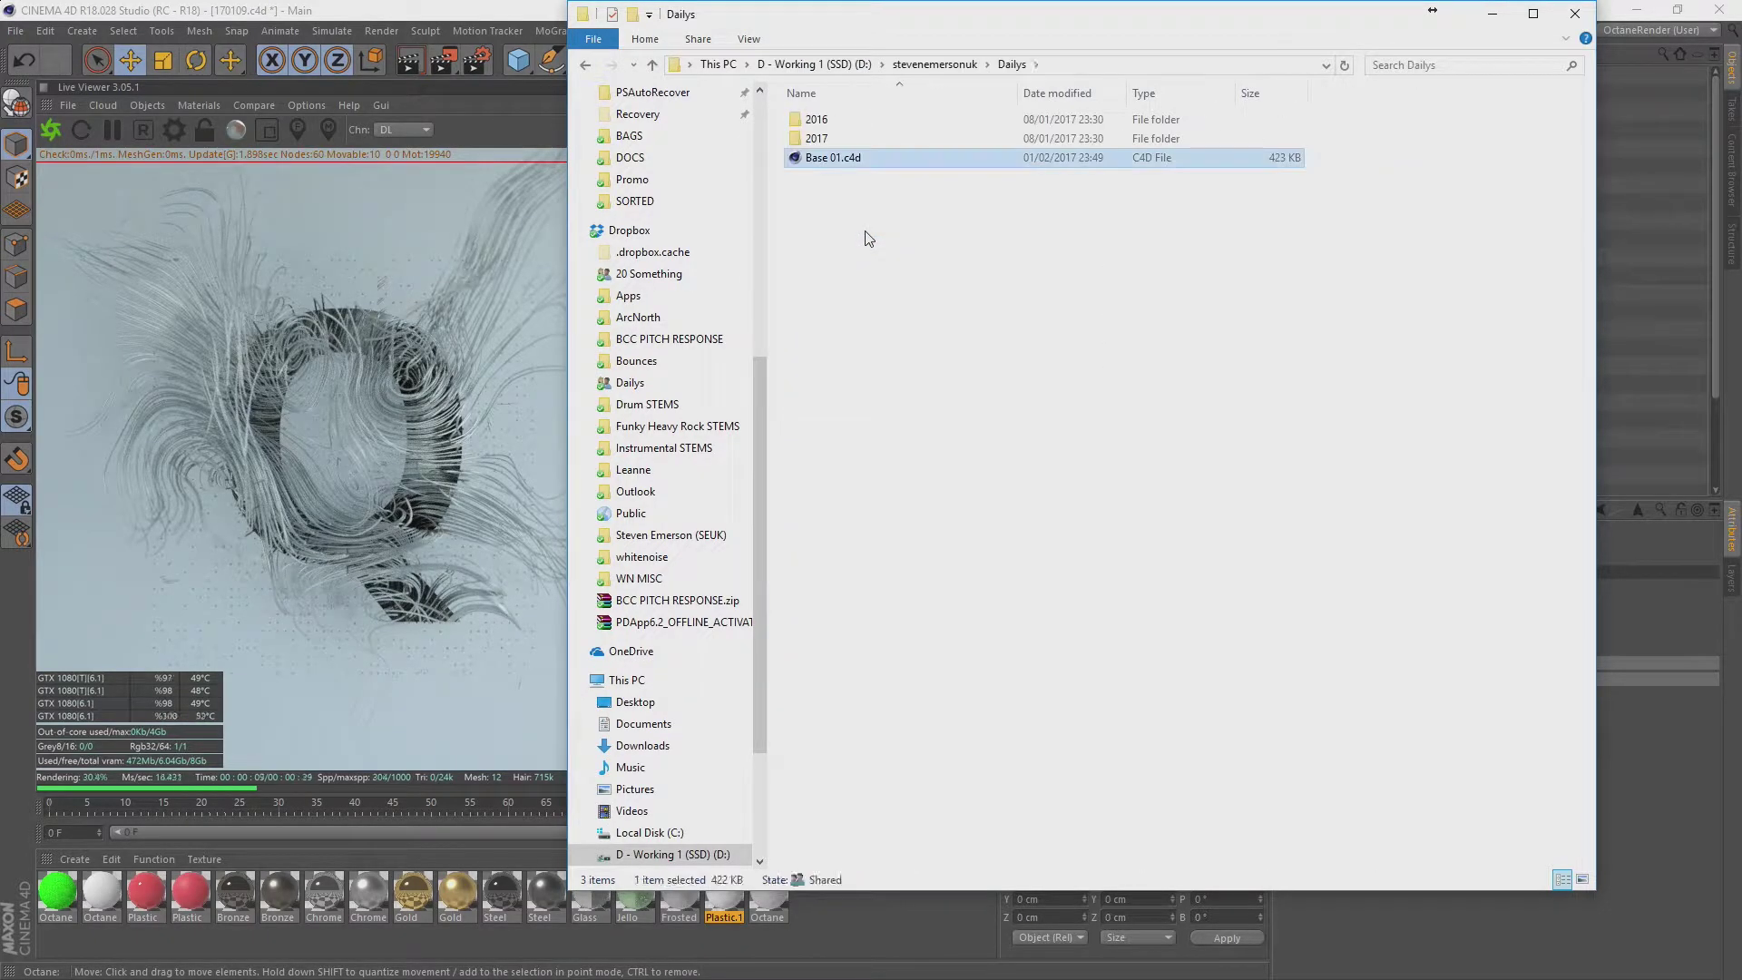
pyautogui.write('2017')
pyautogui.press('Return')
pyautogui.write('01')
pyautogui.press('Return')
pyautogui.write('09')
pyautogui.press('Return')
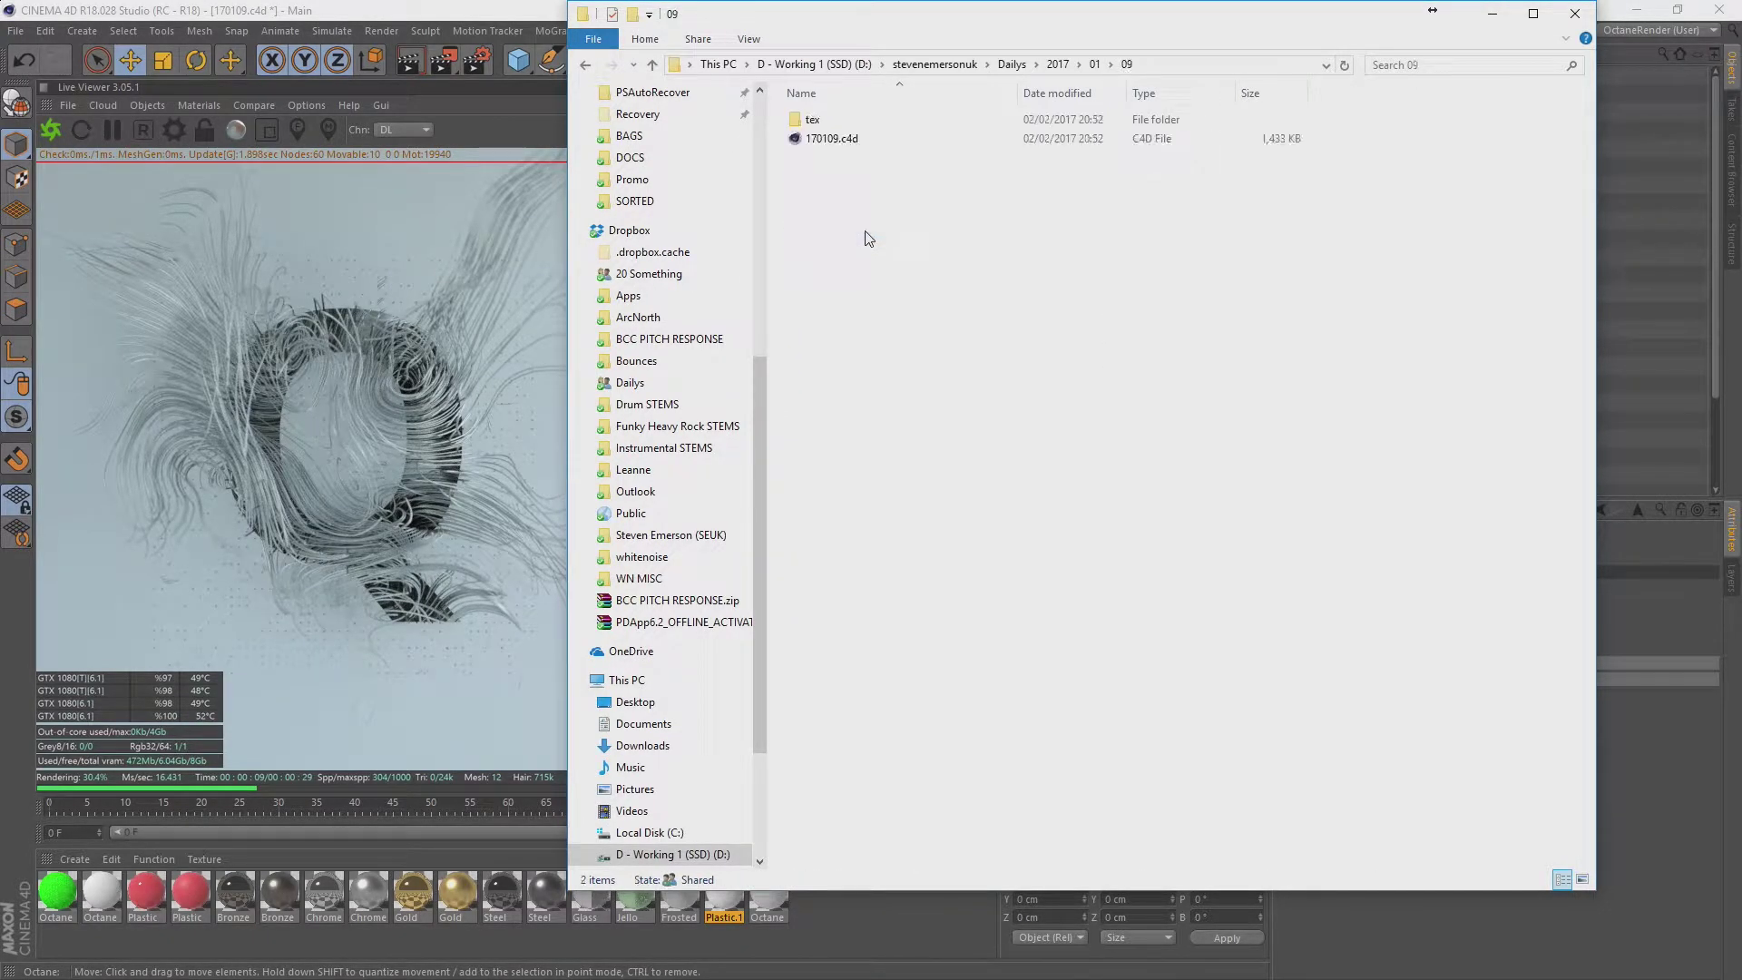
# Create a new folder named xpcache there and copy its path.
pyautogui.rightClick(868, 237)
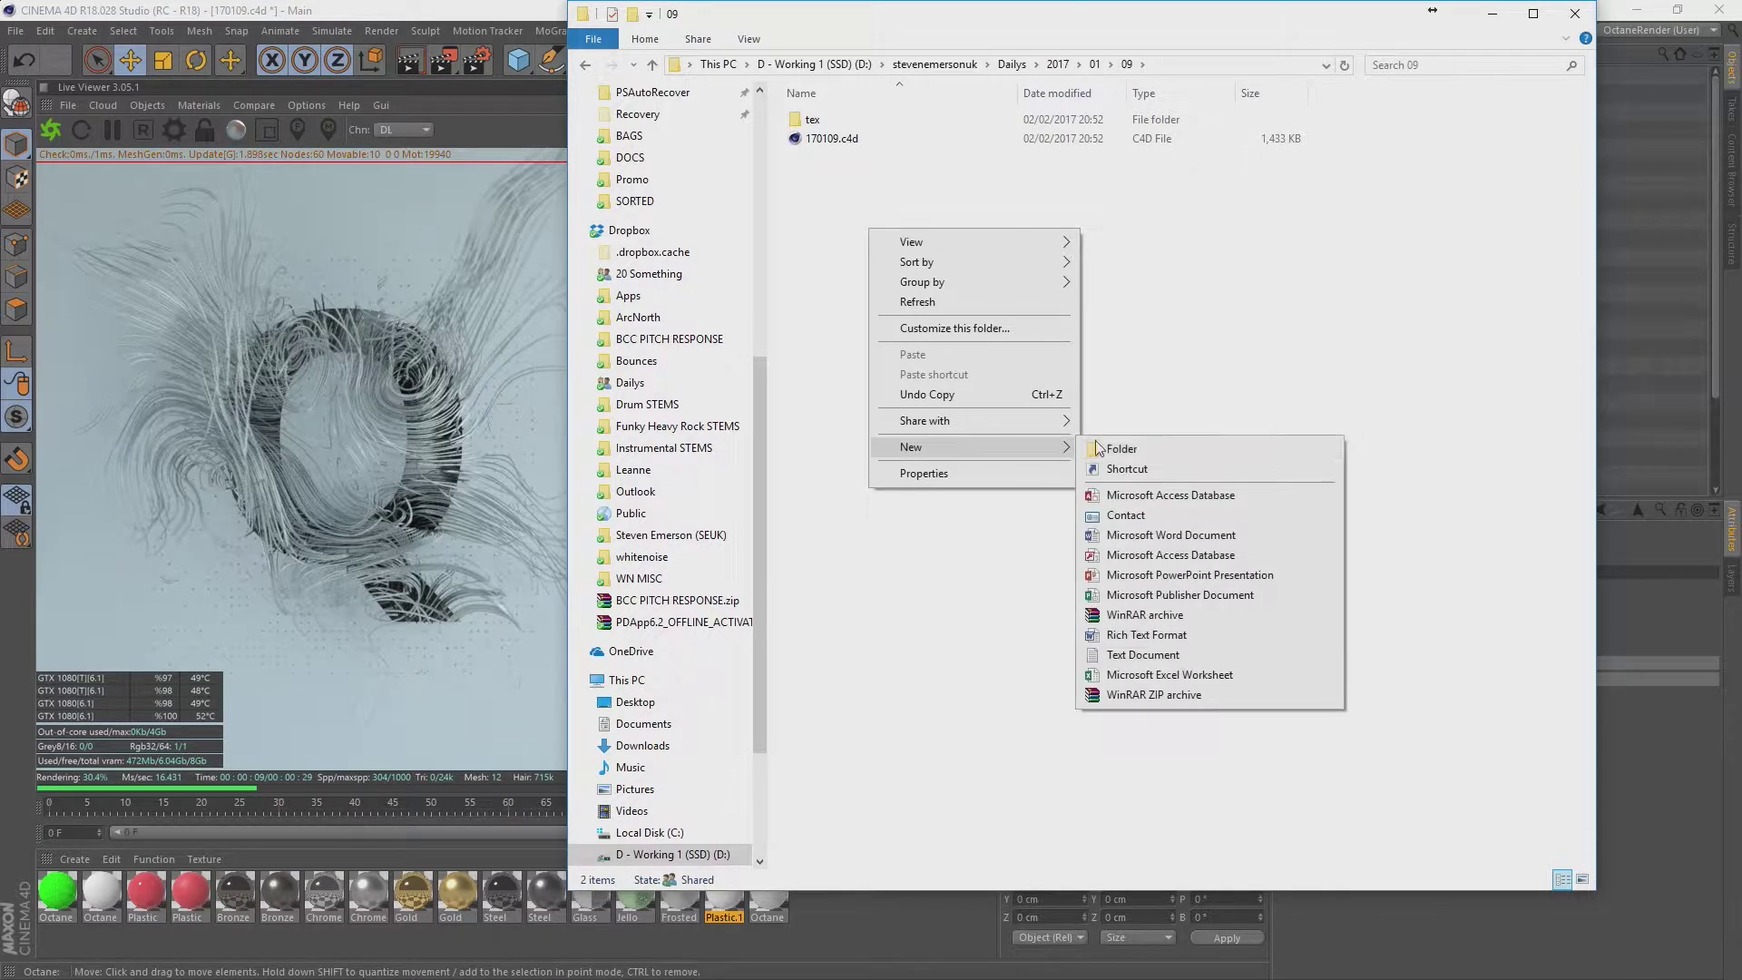
pyautogui.click(1137, 448)
pyautogui.write('xpcache')
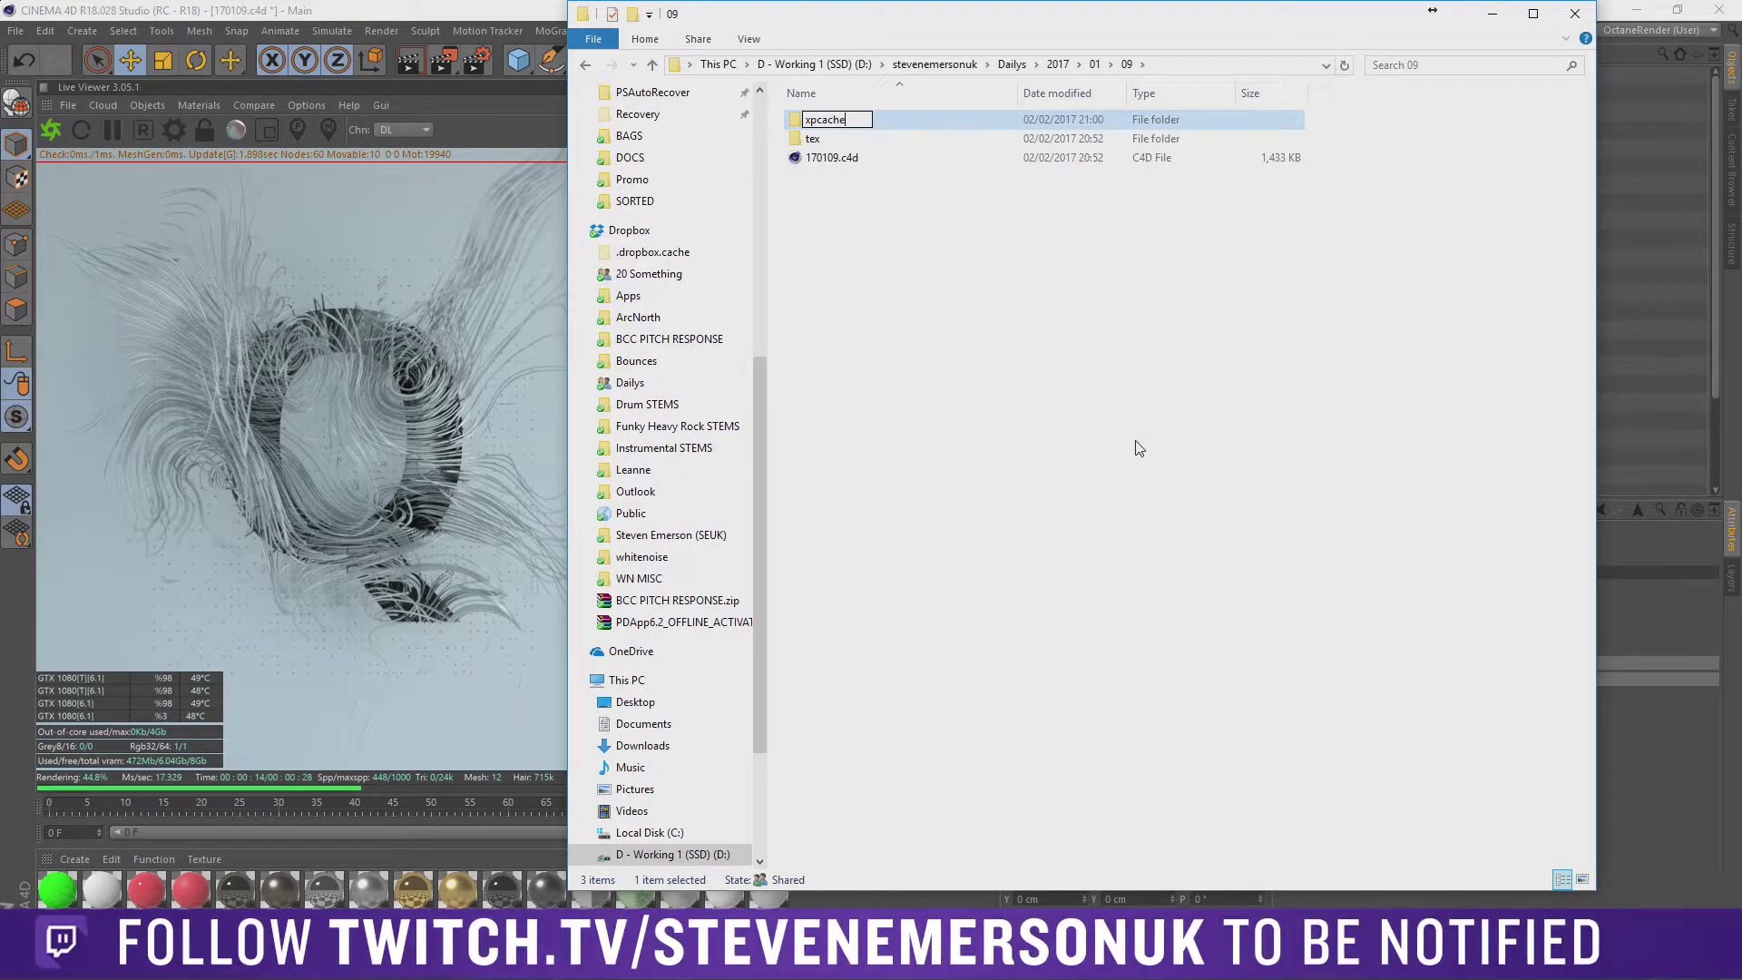
pyautogui.press('Return')
pyautogui.press('Return')
pyautogui.click(1210, 62)
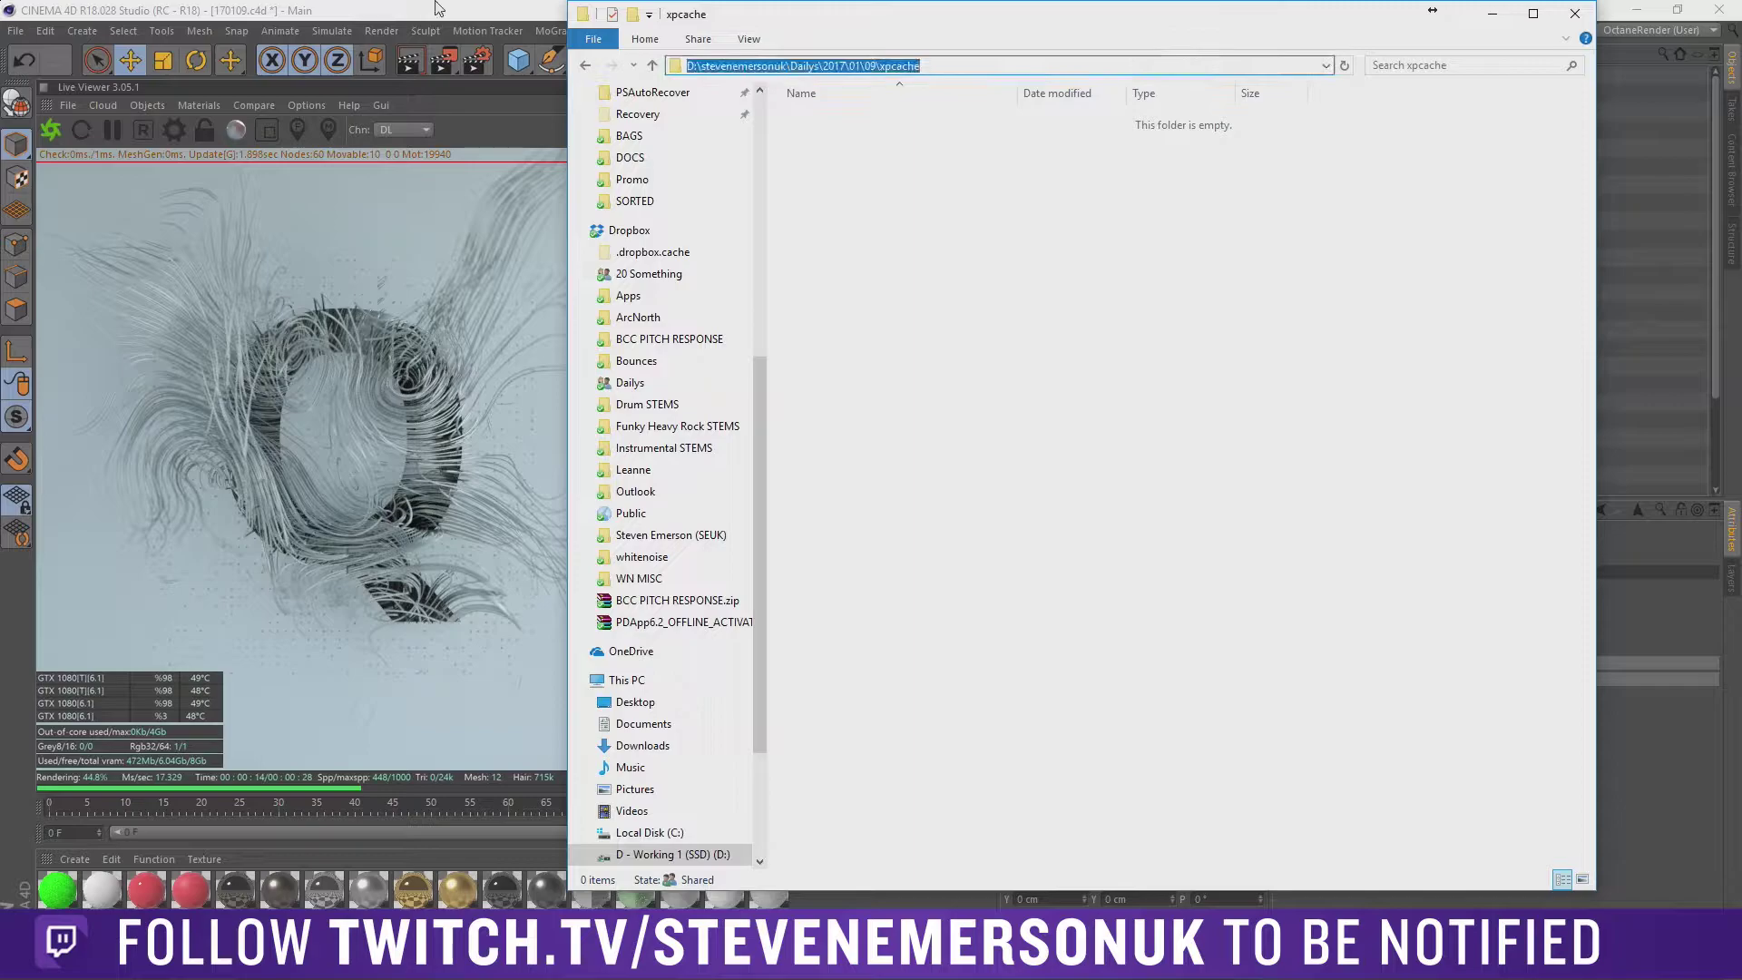
pyautogui.hotkey('alt', 'Tab')
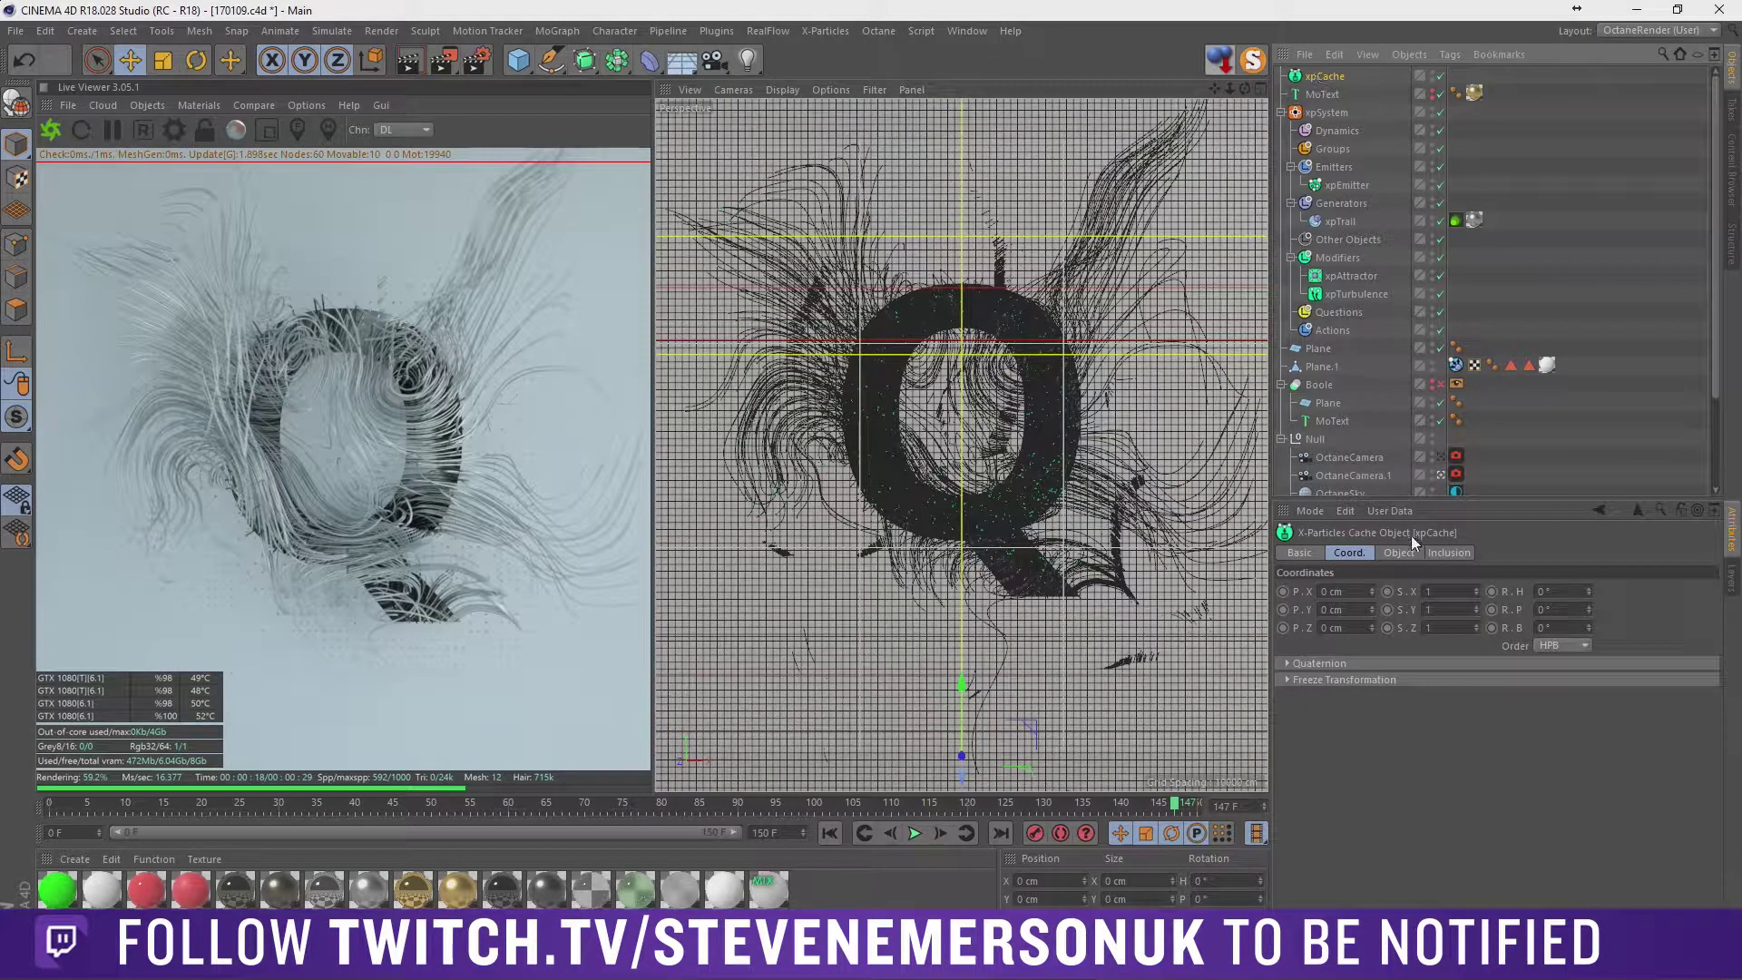
# Paste the xpcache folder path into xpCache's Folder field and build the particle cache.
pyautogui.click(1398, 552)
pyautogui.click(1438, 670)
pyautogui.hotkey('ctrl', 'v')
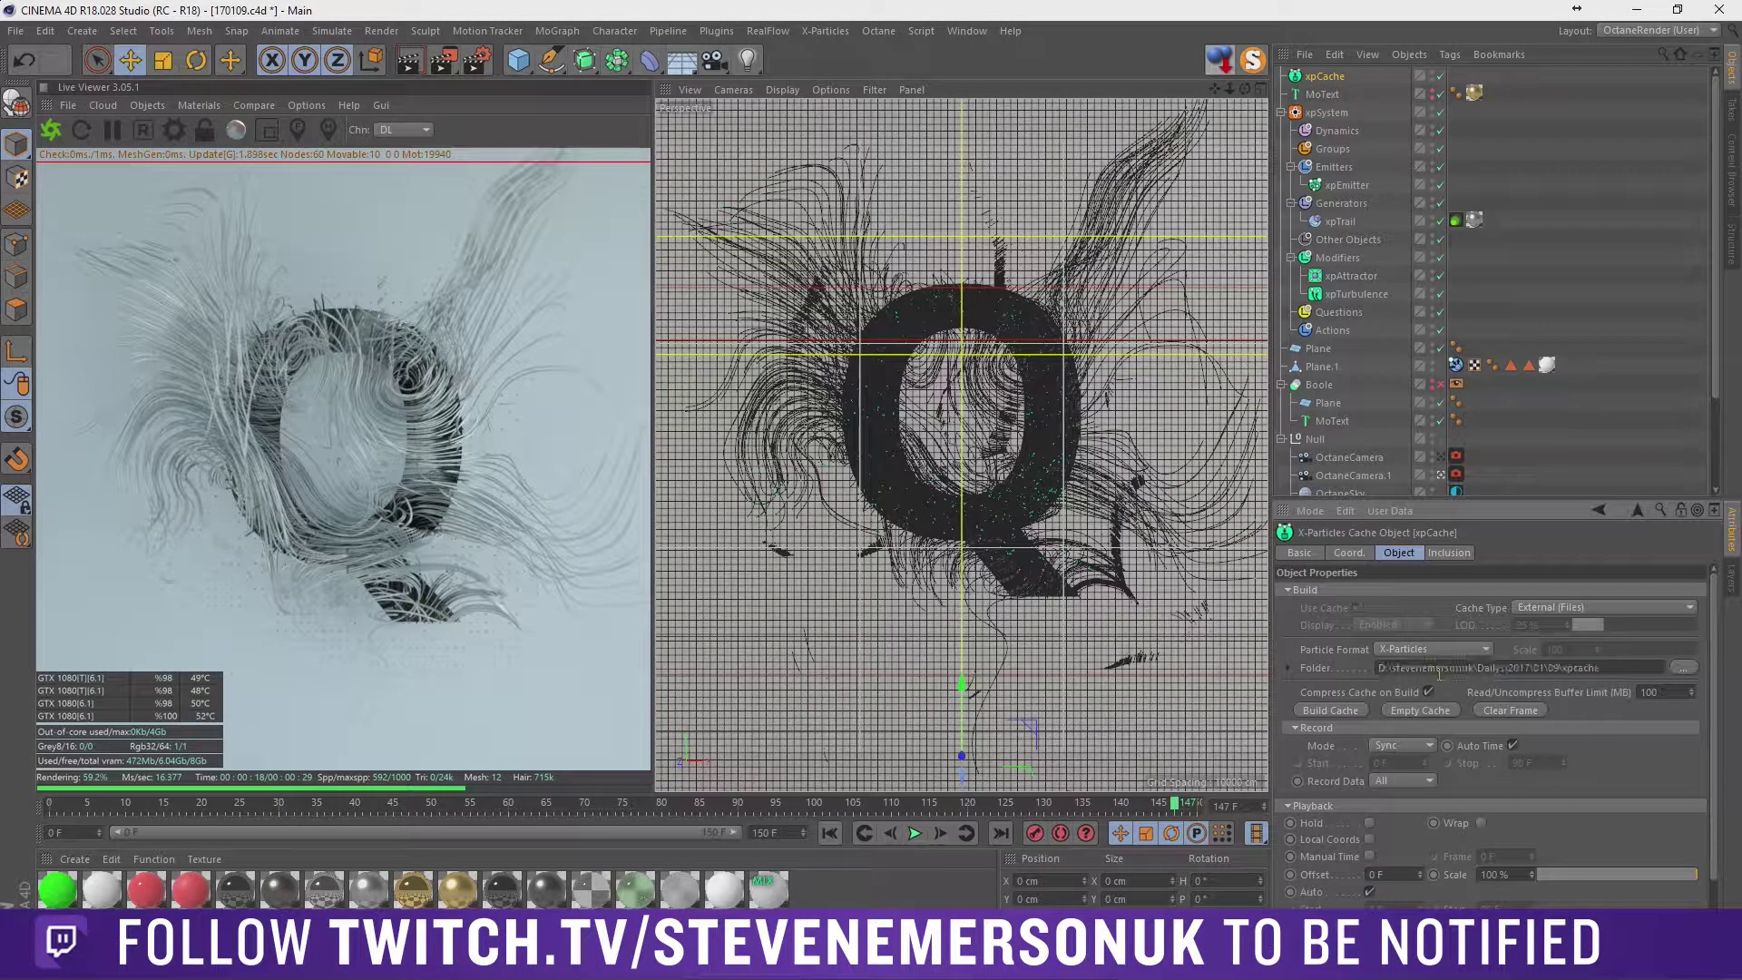
pyautogui.click(1319, 711)
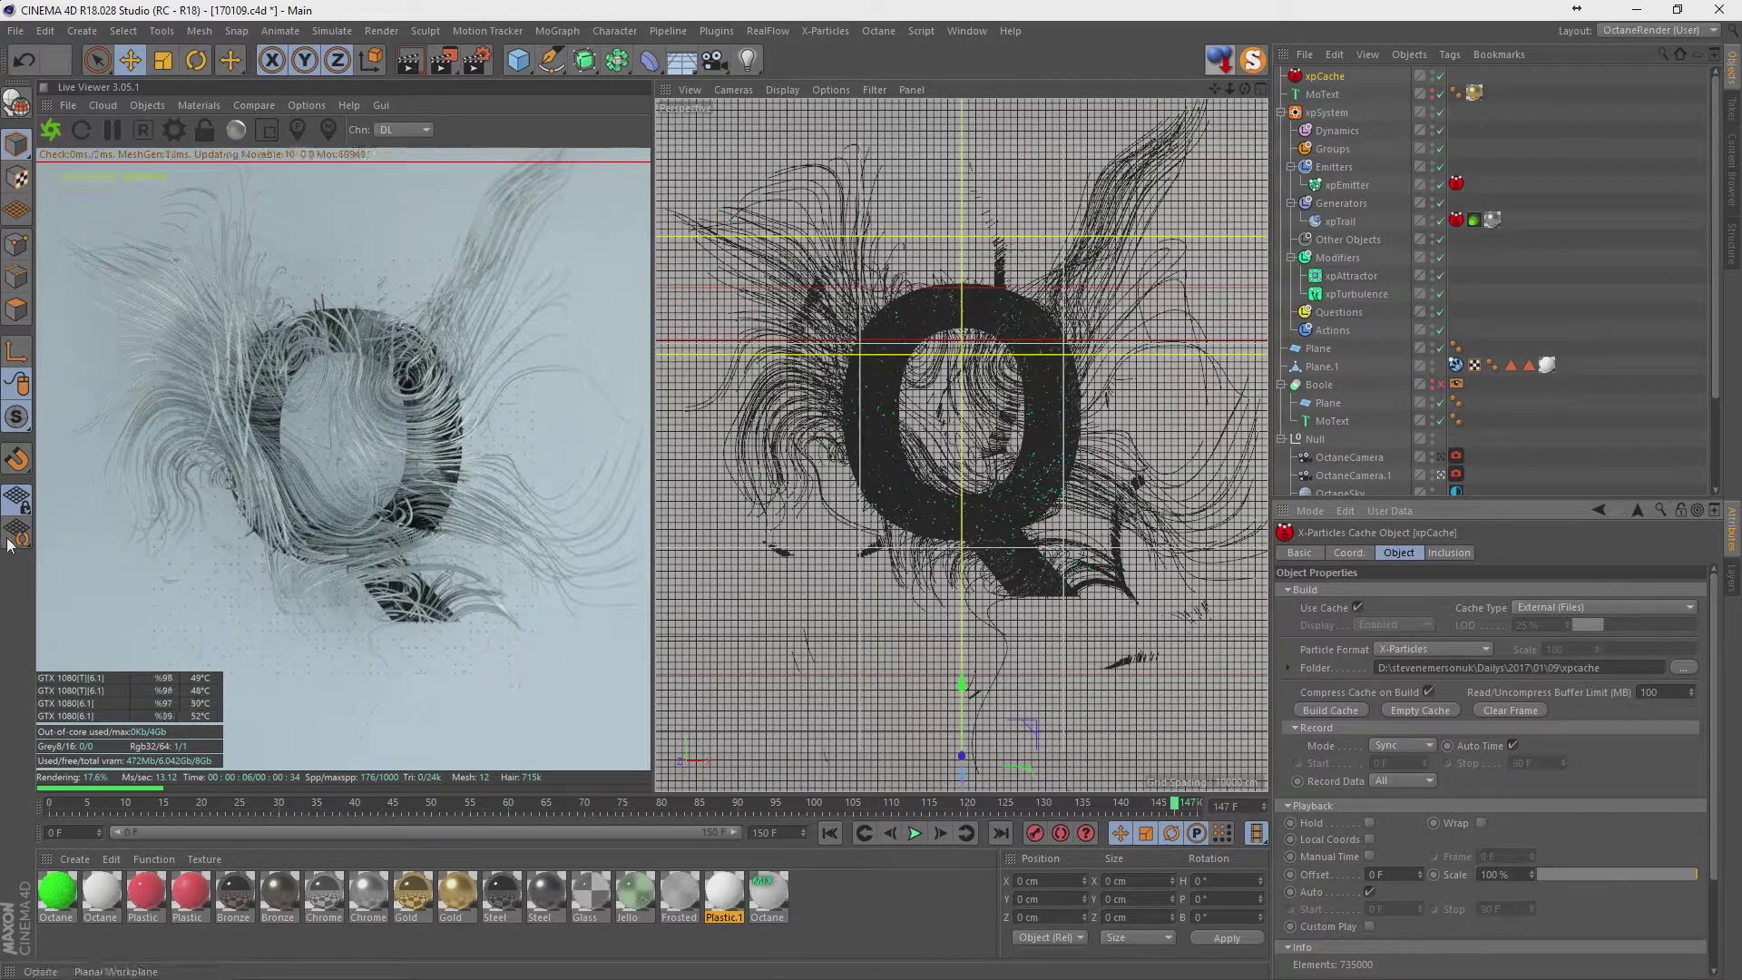
# Move Plane.1's P.Z to -15, then -10, then slide it to about -16 cm.
pyautogui.click(1321, 366)
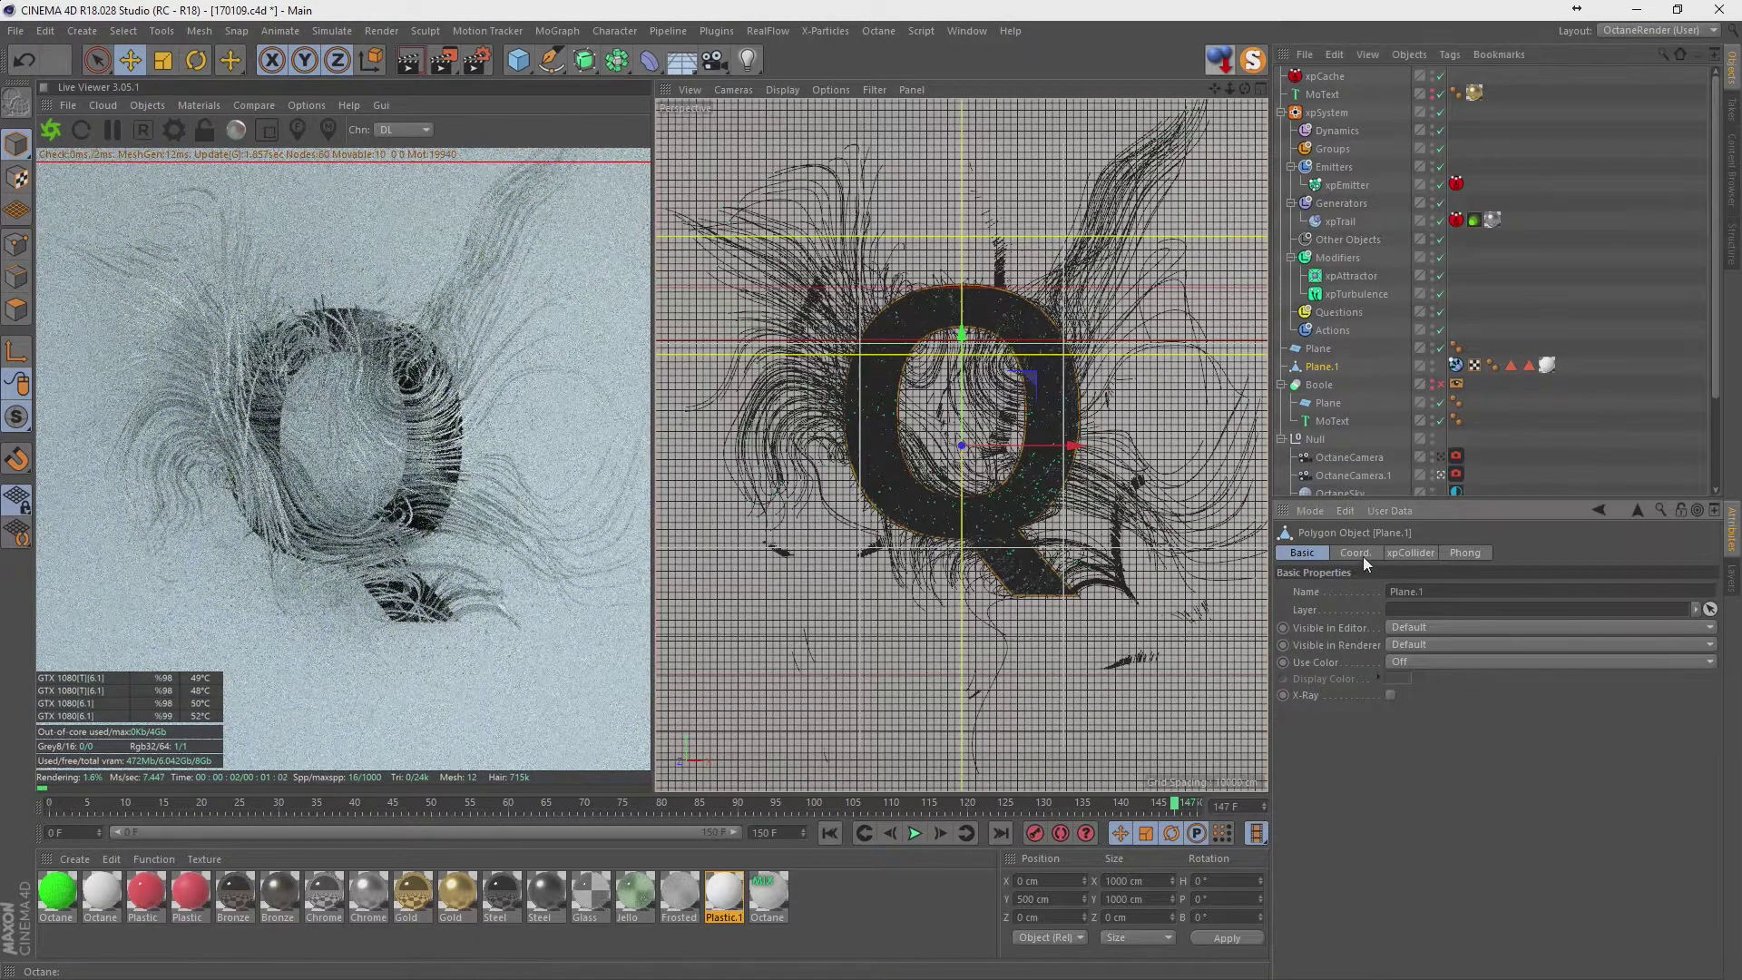
pyautogui.click(1356, 553)
pyautogui.click(1331, 627)
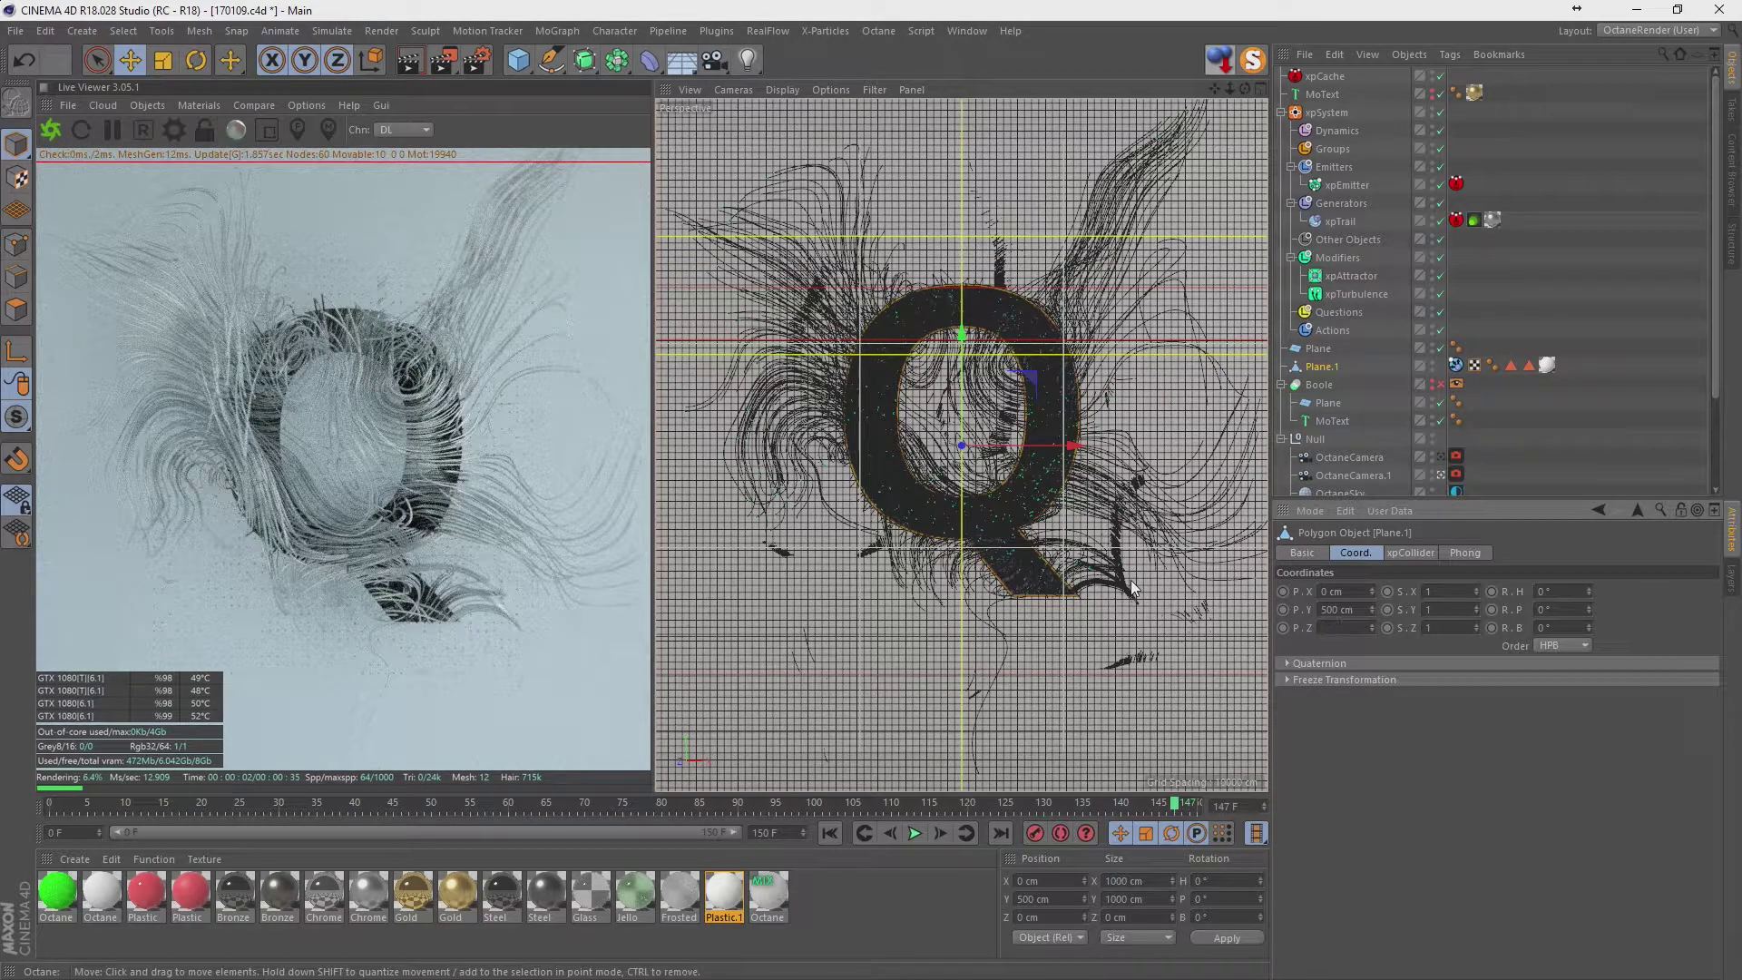
pyautogui.write('-15')
pyautogui.press('Return')
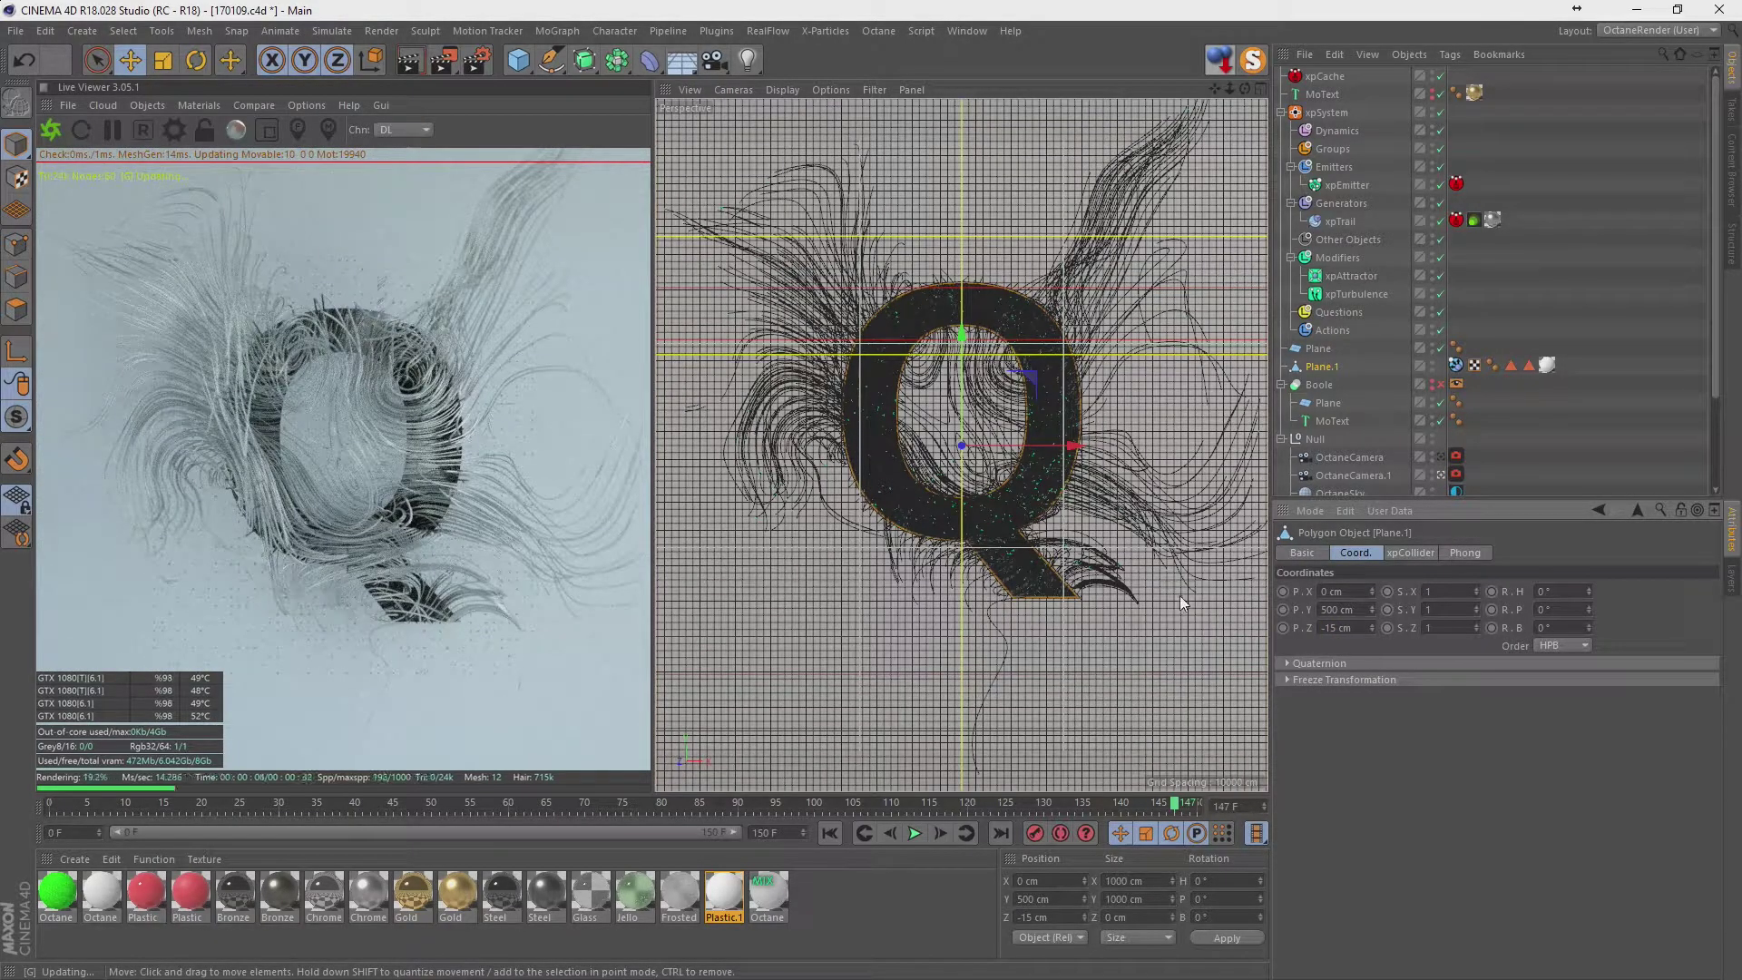
pyautogui.doubleClick(1358, 627)
pyautogui.write('-10')
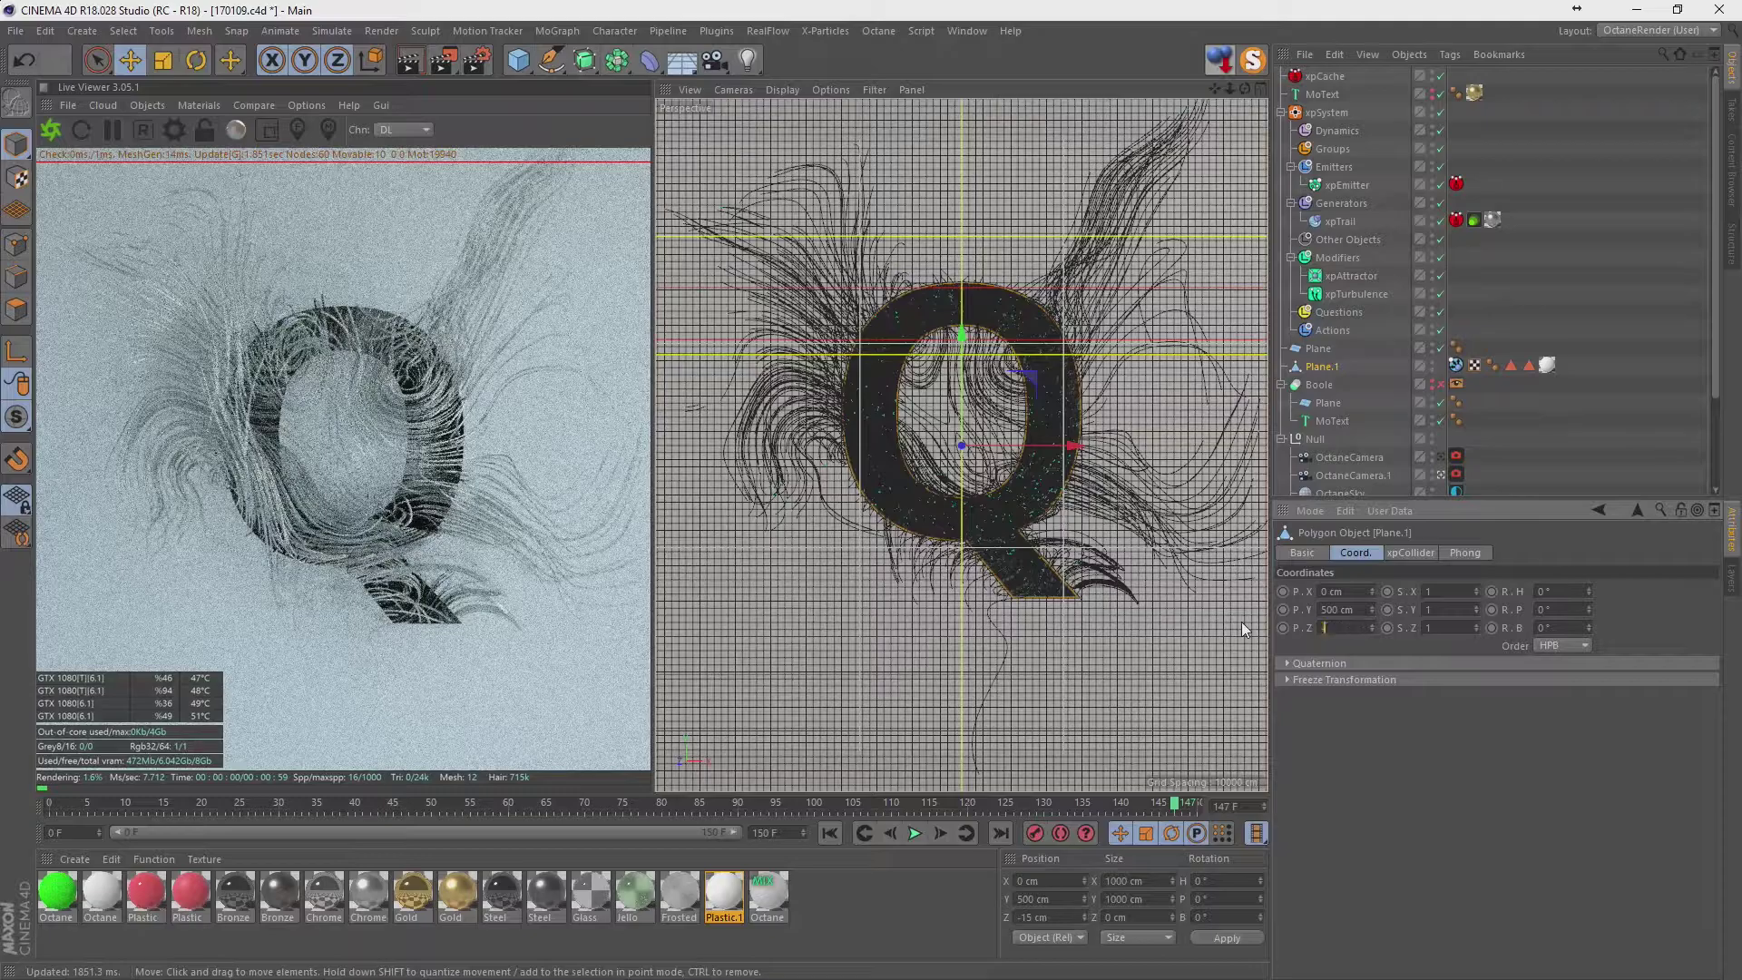
pyautogui.press('Return')
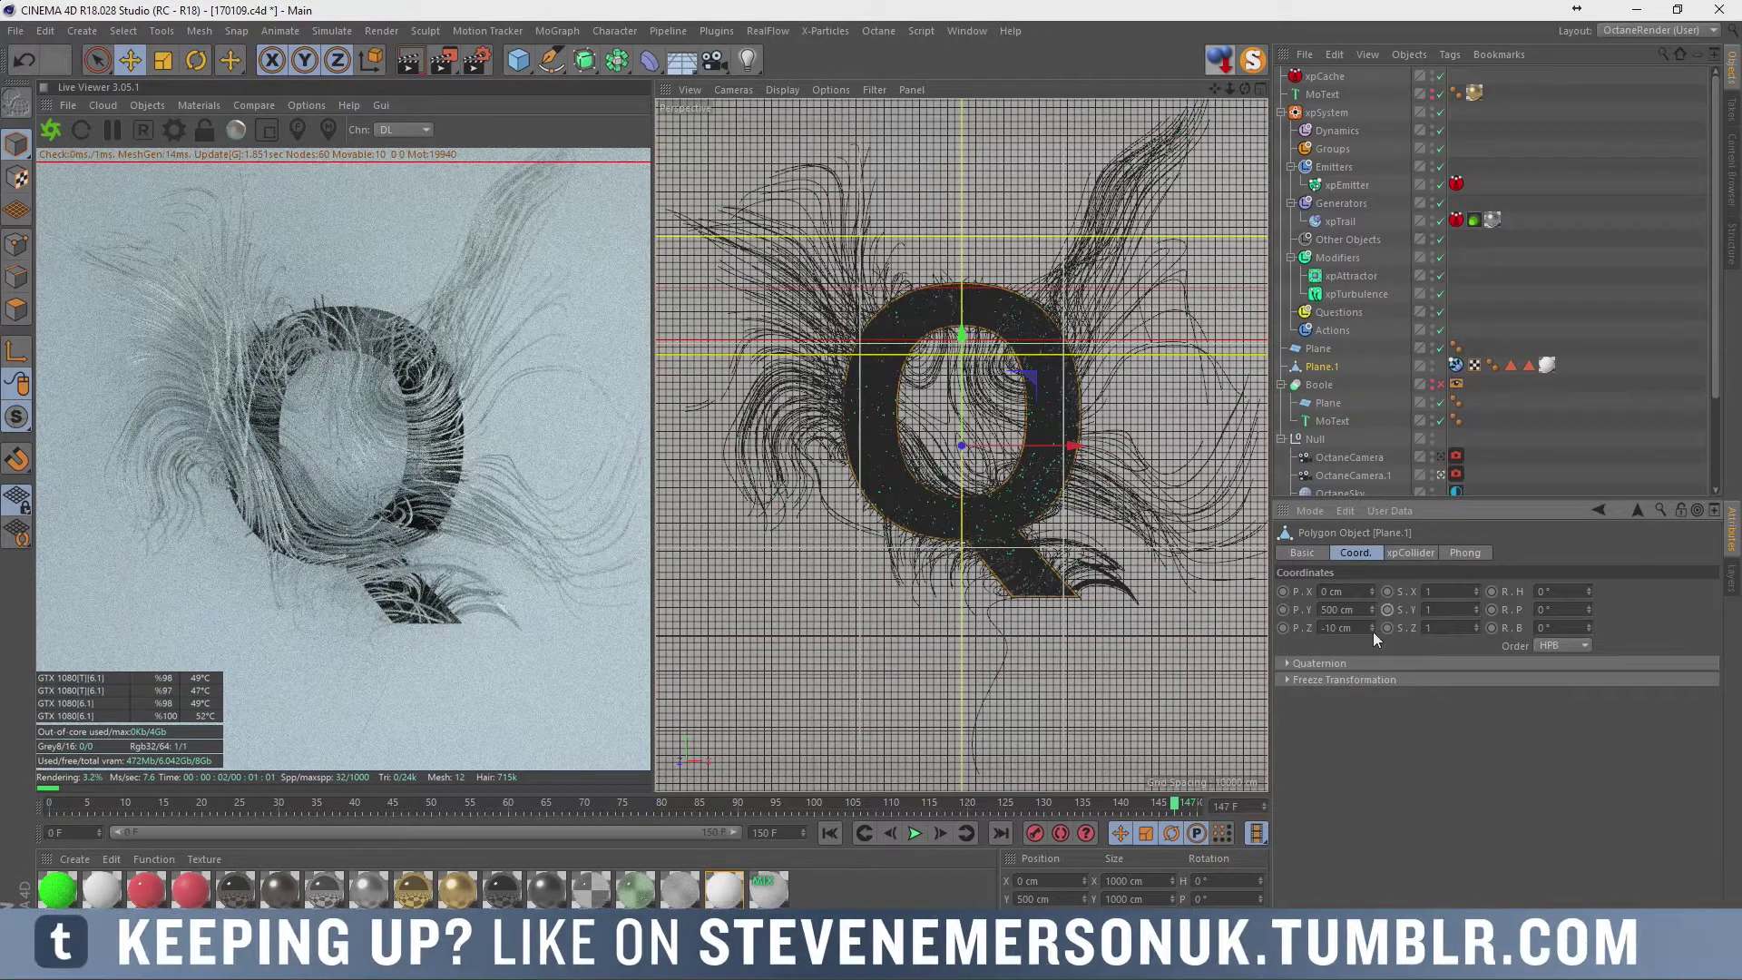
pyautogui.moveTo(1374, 628)
pyautogui.mouseDown()
pyautogui.moveTo(1374, 613)
pyautogui.moveTo(1373, 641)
pyautogui.mouseUp()
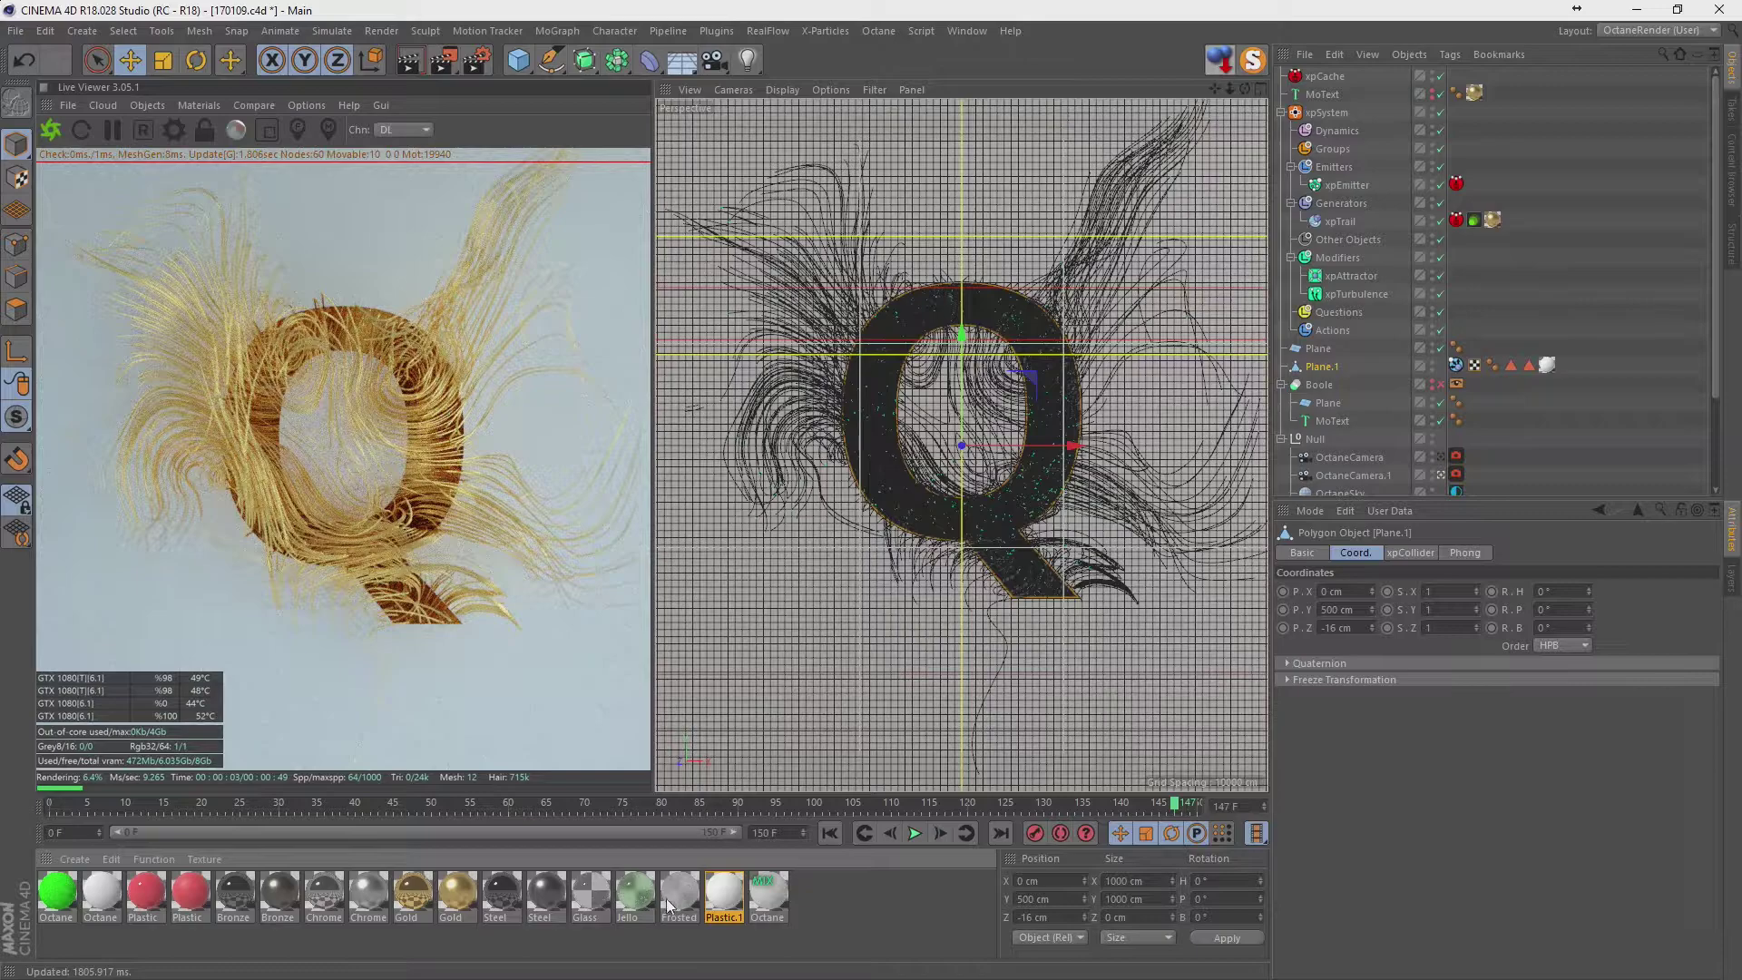
# Apply the red Plastic material to xpTrail so the hair strands render red.
pyautogui.moveTo(581, 896); pyautogui.dragTo(1495, 220)
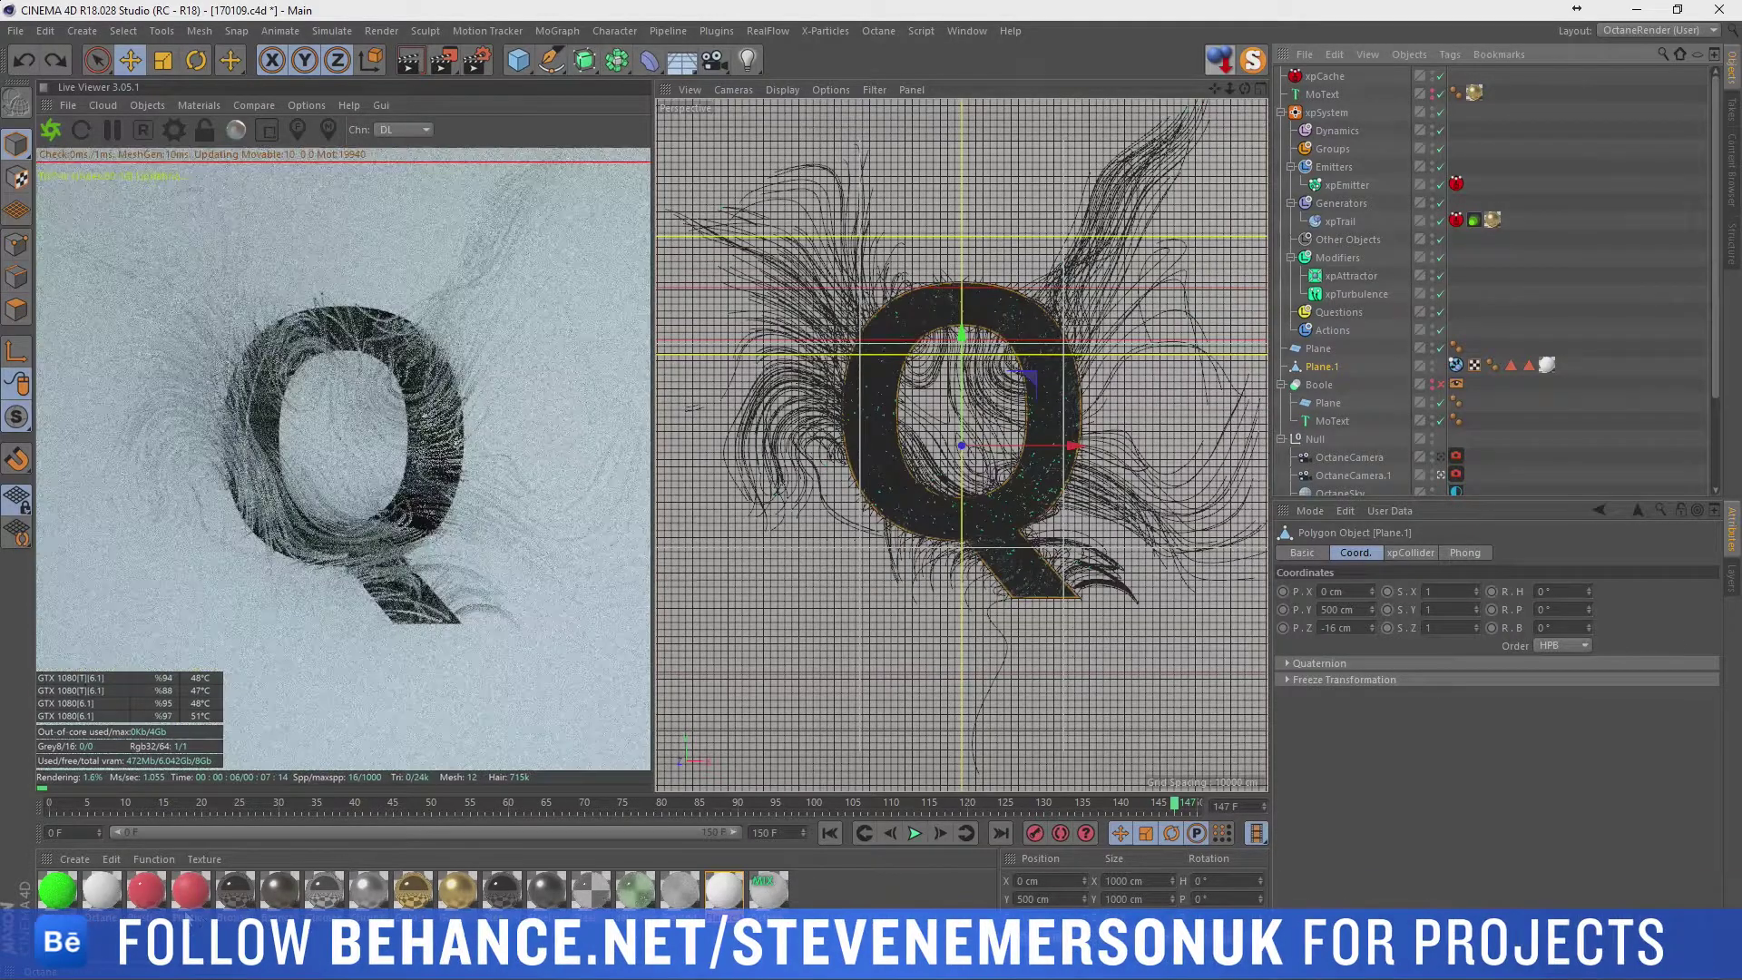
pyautogui.click(201, 896)
pyautogui.moveTo(201, 896); pyautogui.dragTo(733, 701)
pyautogui.moveTo(1503, 220); pyautogui.dragTo(1493, 221)
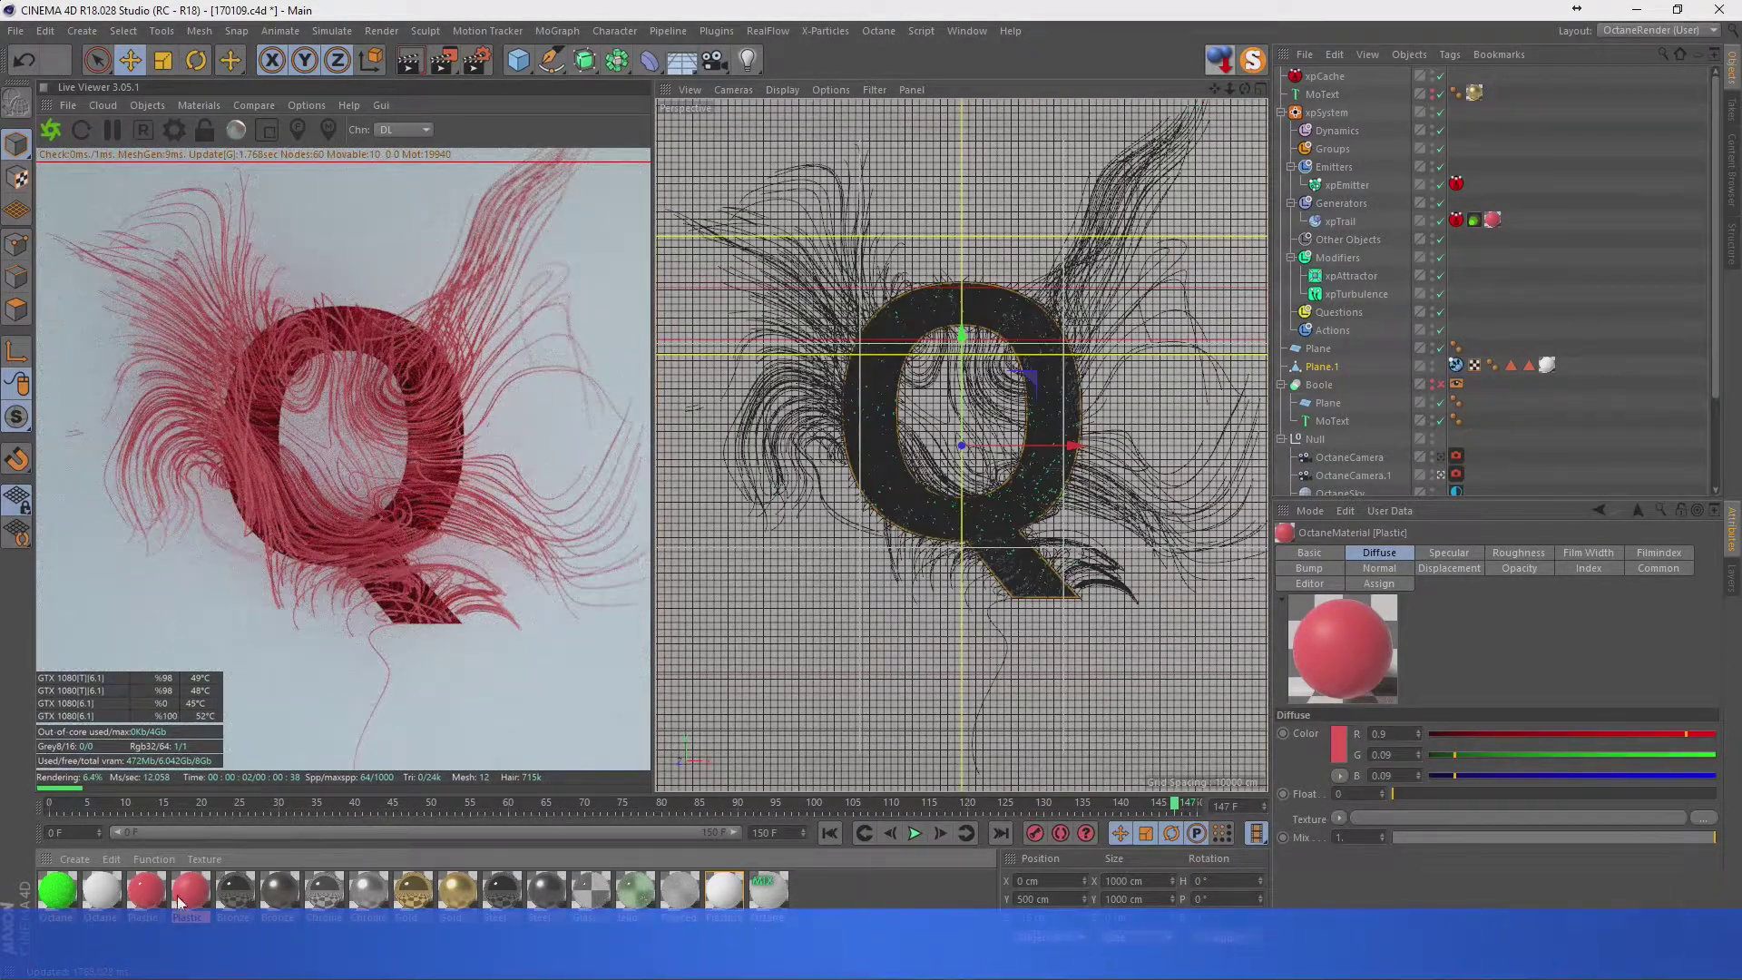
pyautogui.click(145, 892)
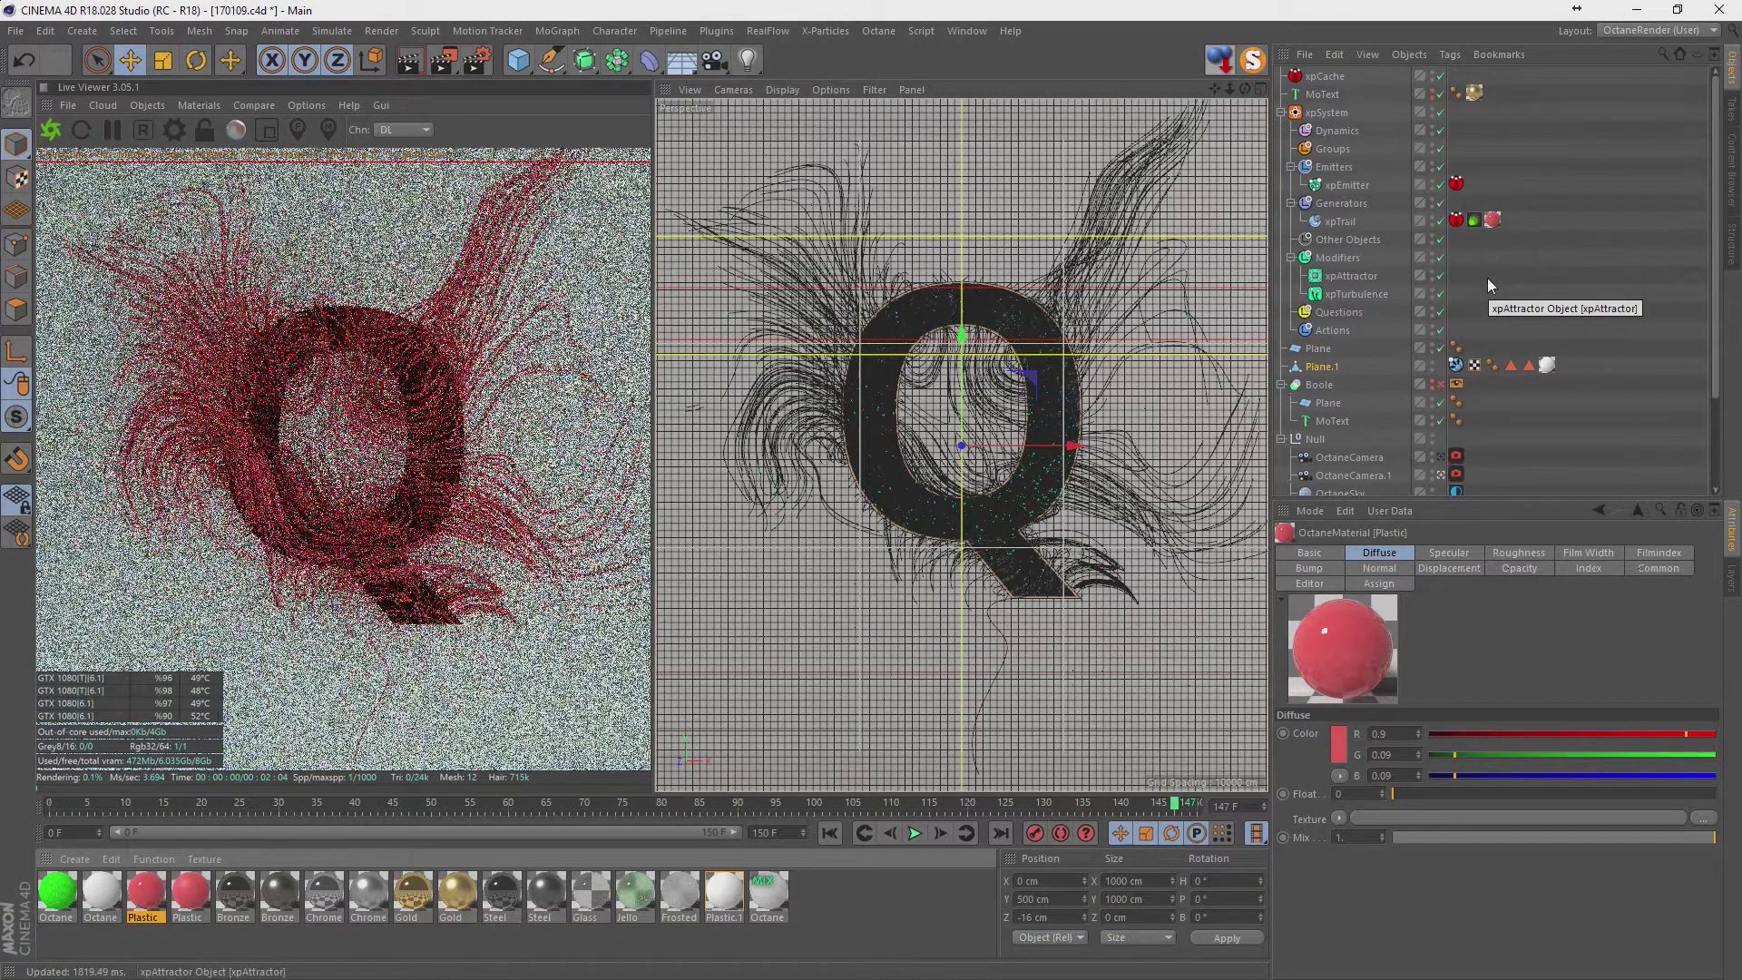
# Set the Octane camera's Thinlens aperture to 0 cm.
pyautogui.click(1456, 474)
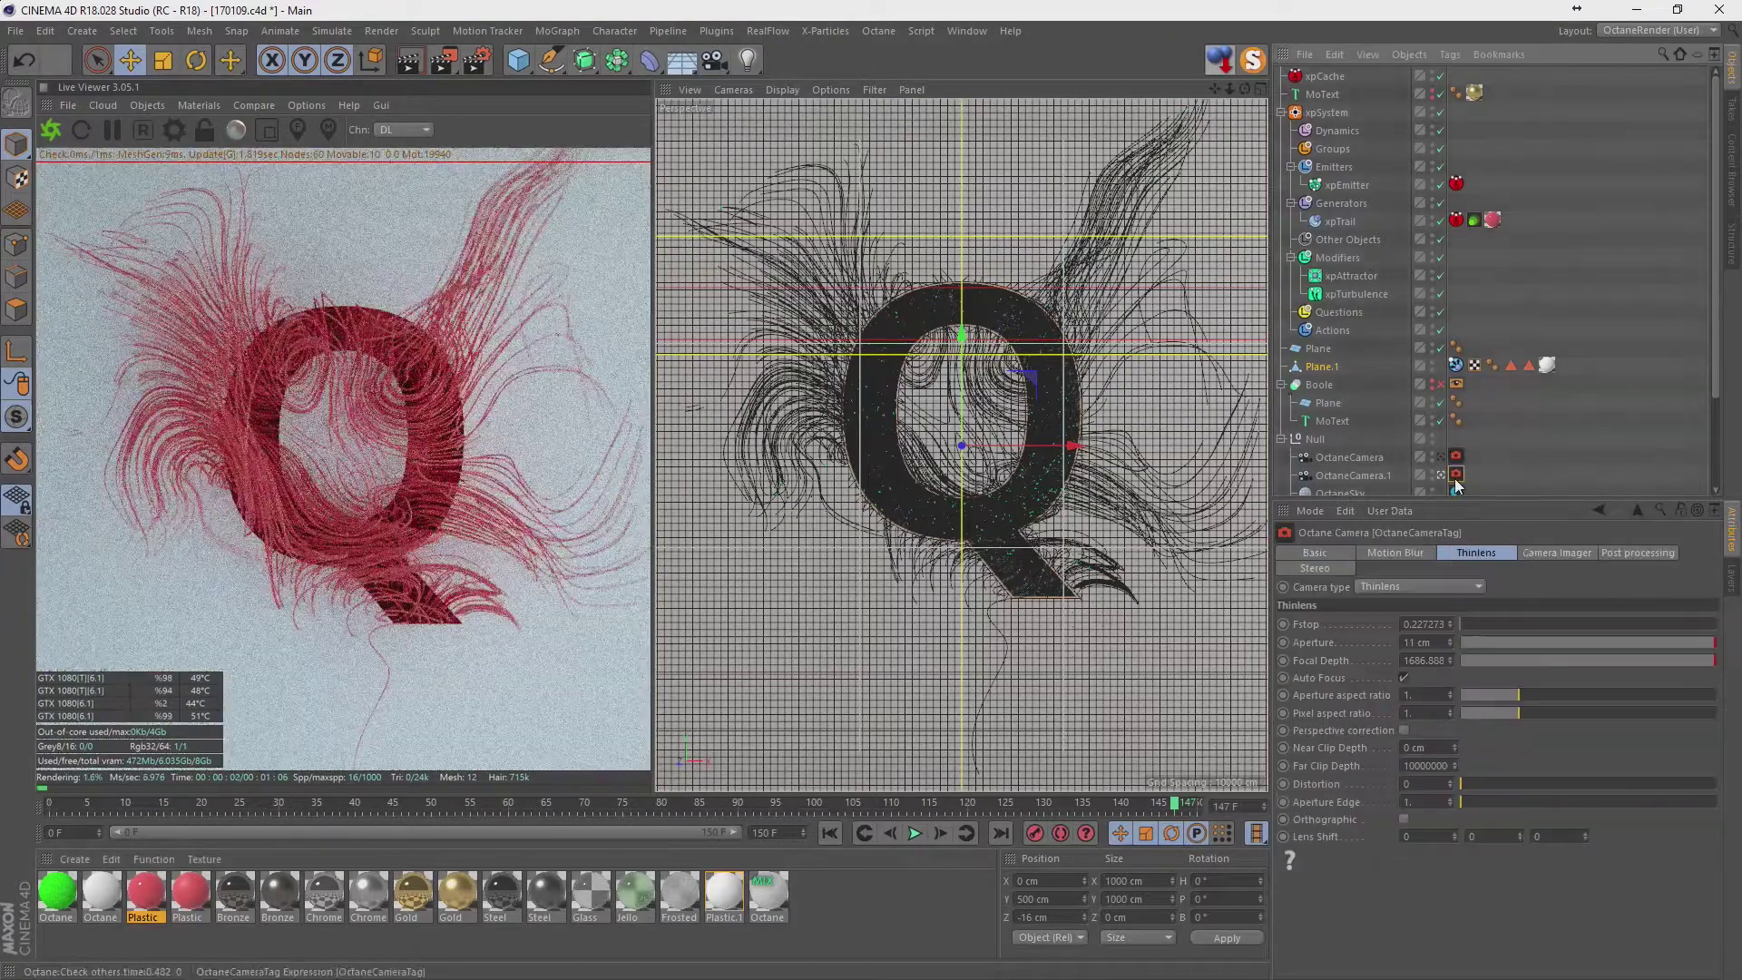
pyautogui.click(1417, 641)
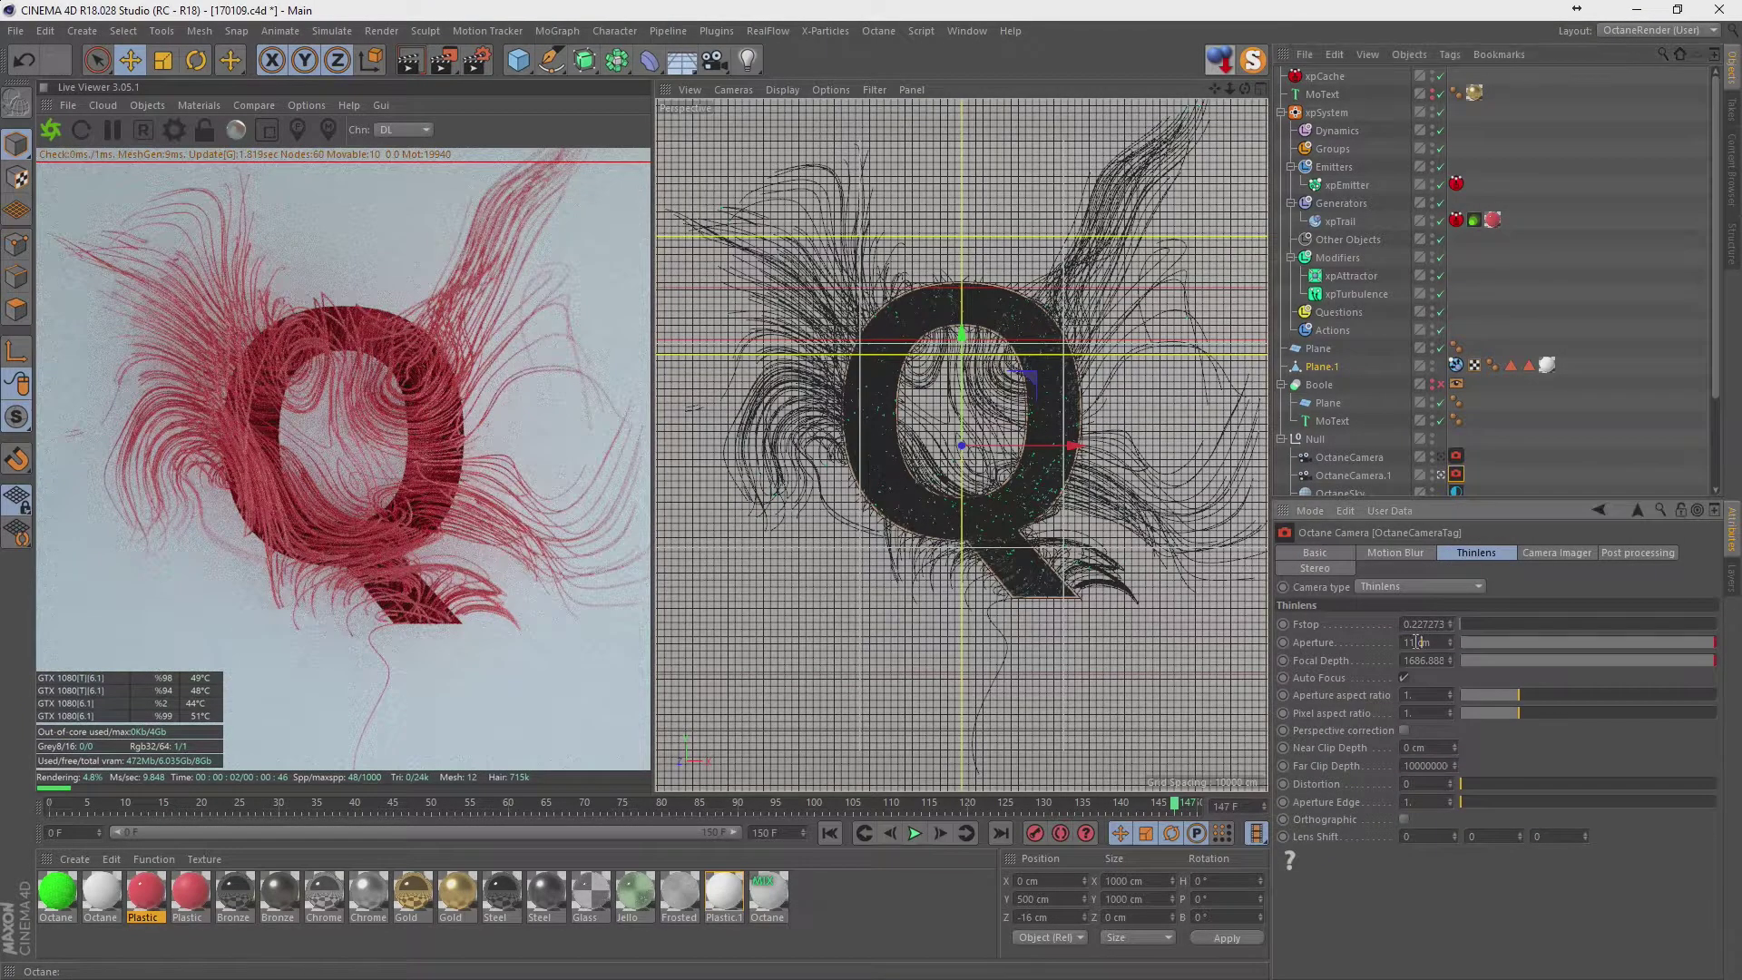
pyautogui.hotkey('ctrl', 'a')
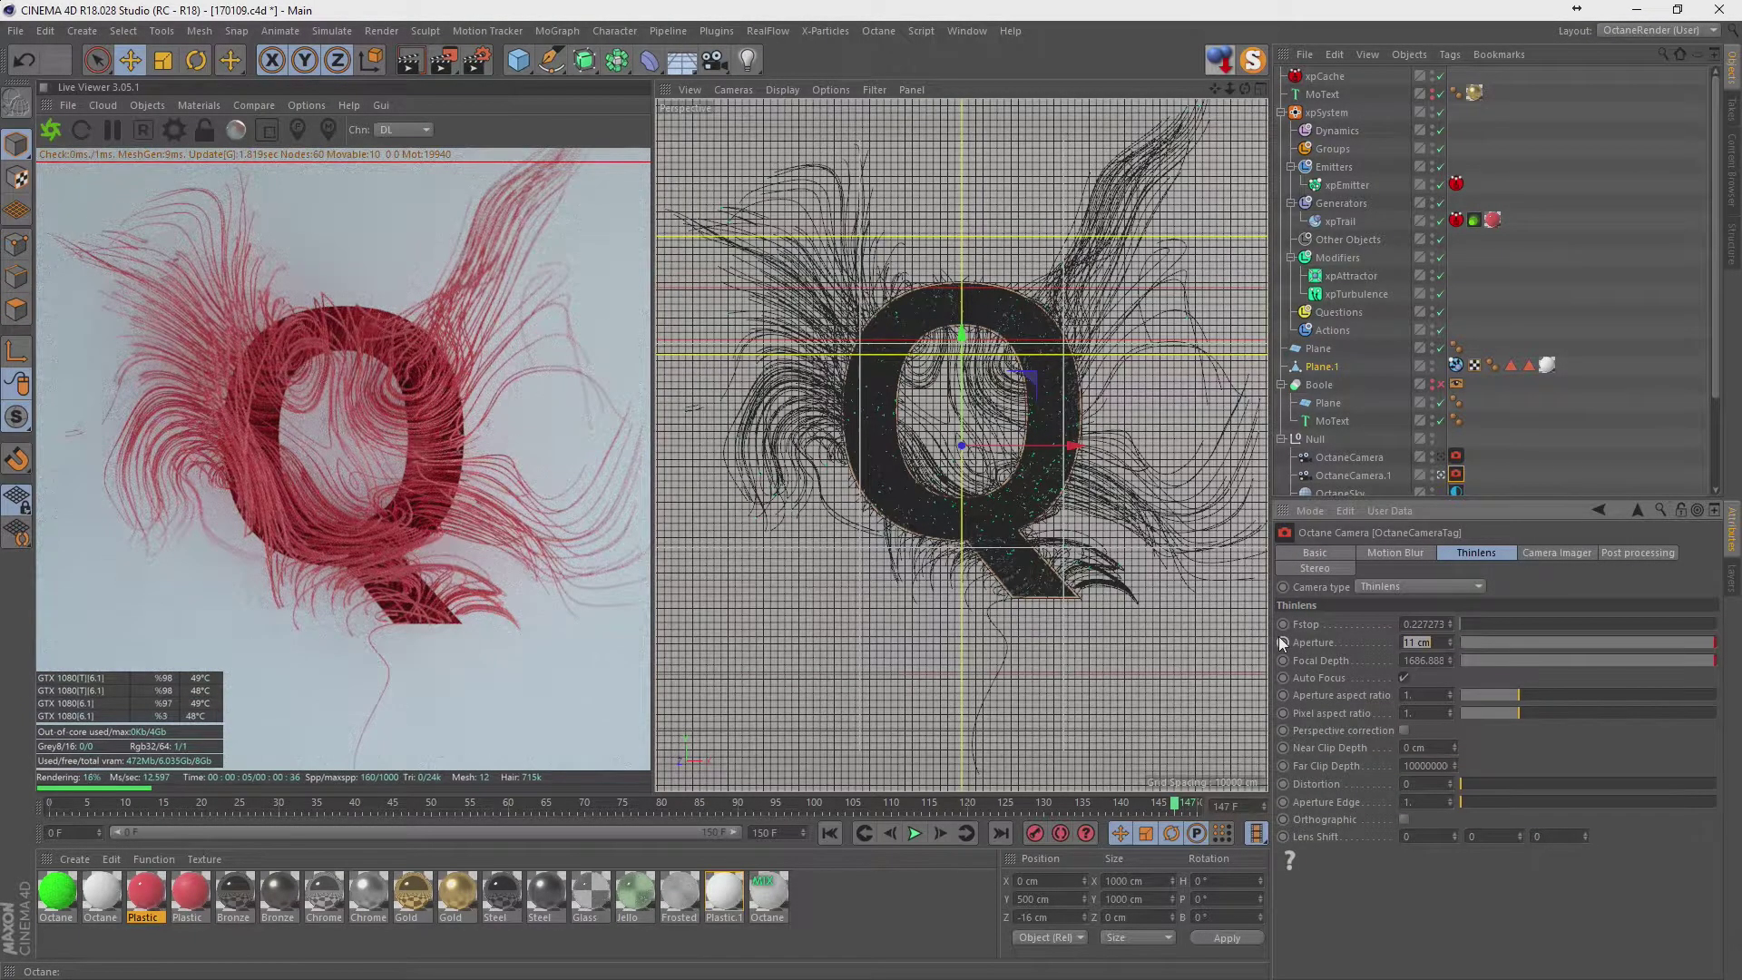
pyautogui.write('0')
pyautogui.press('Return')
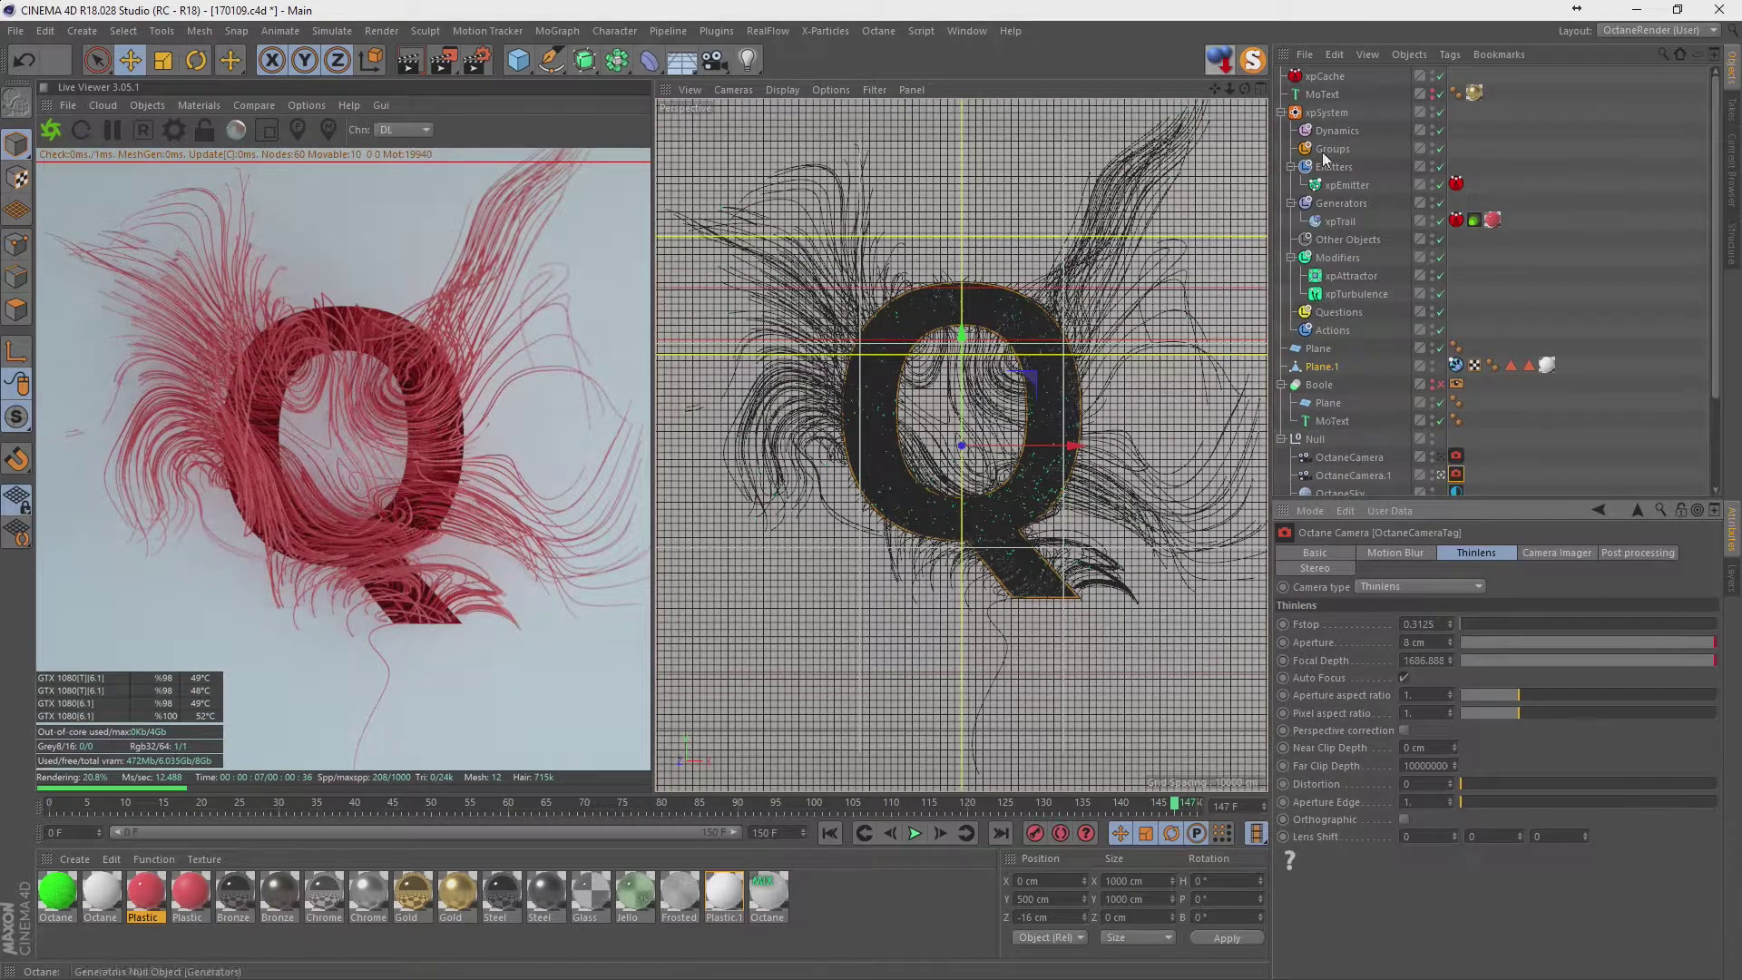
pyautogui.click(1319, 111)
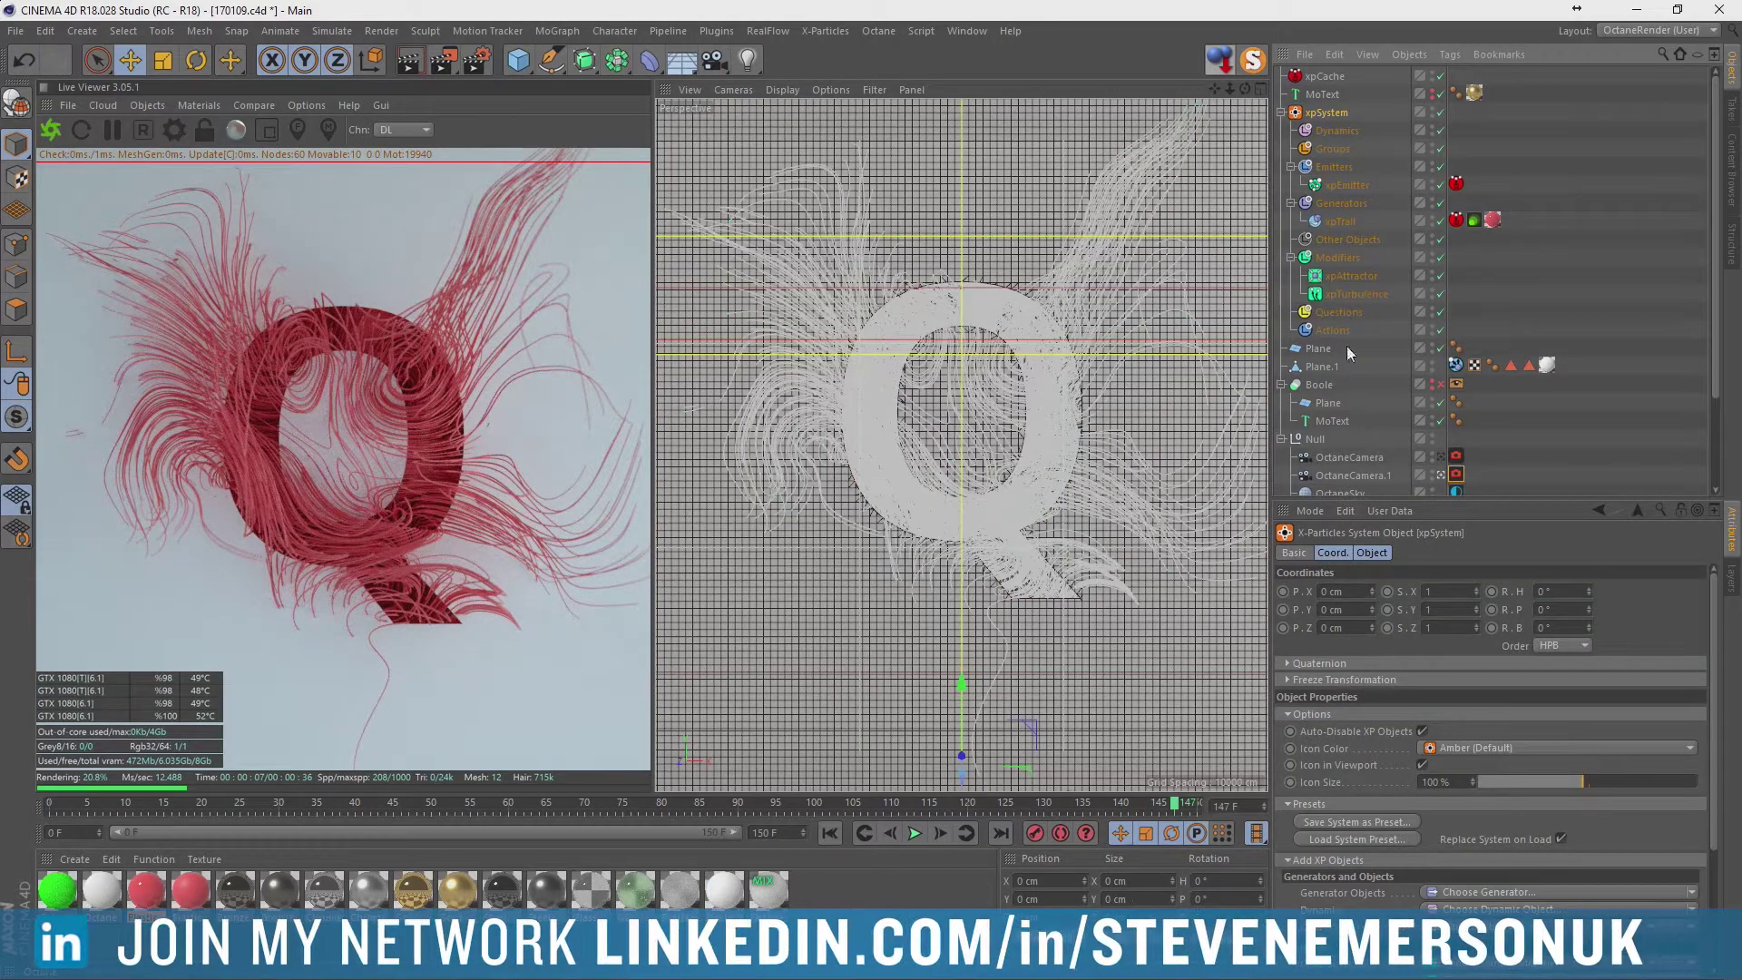
pyautogui.click(1338, 187)
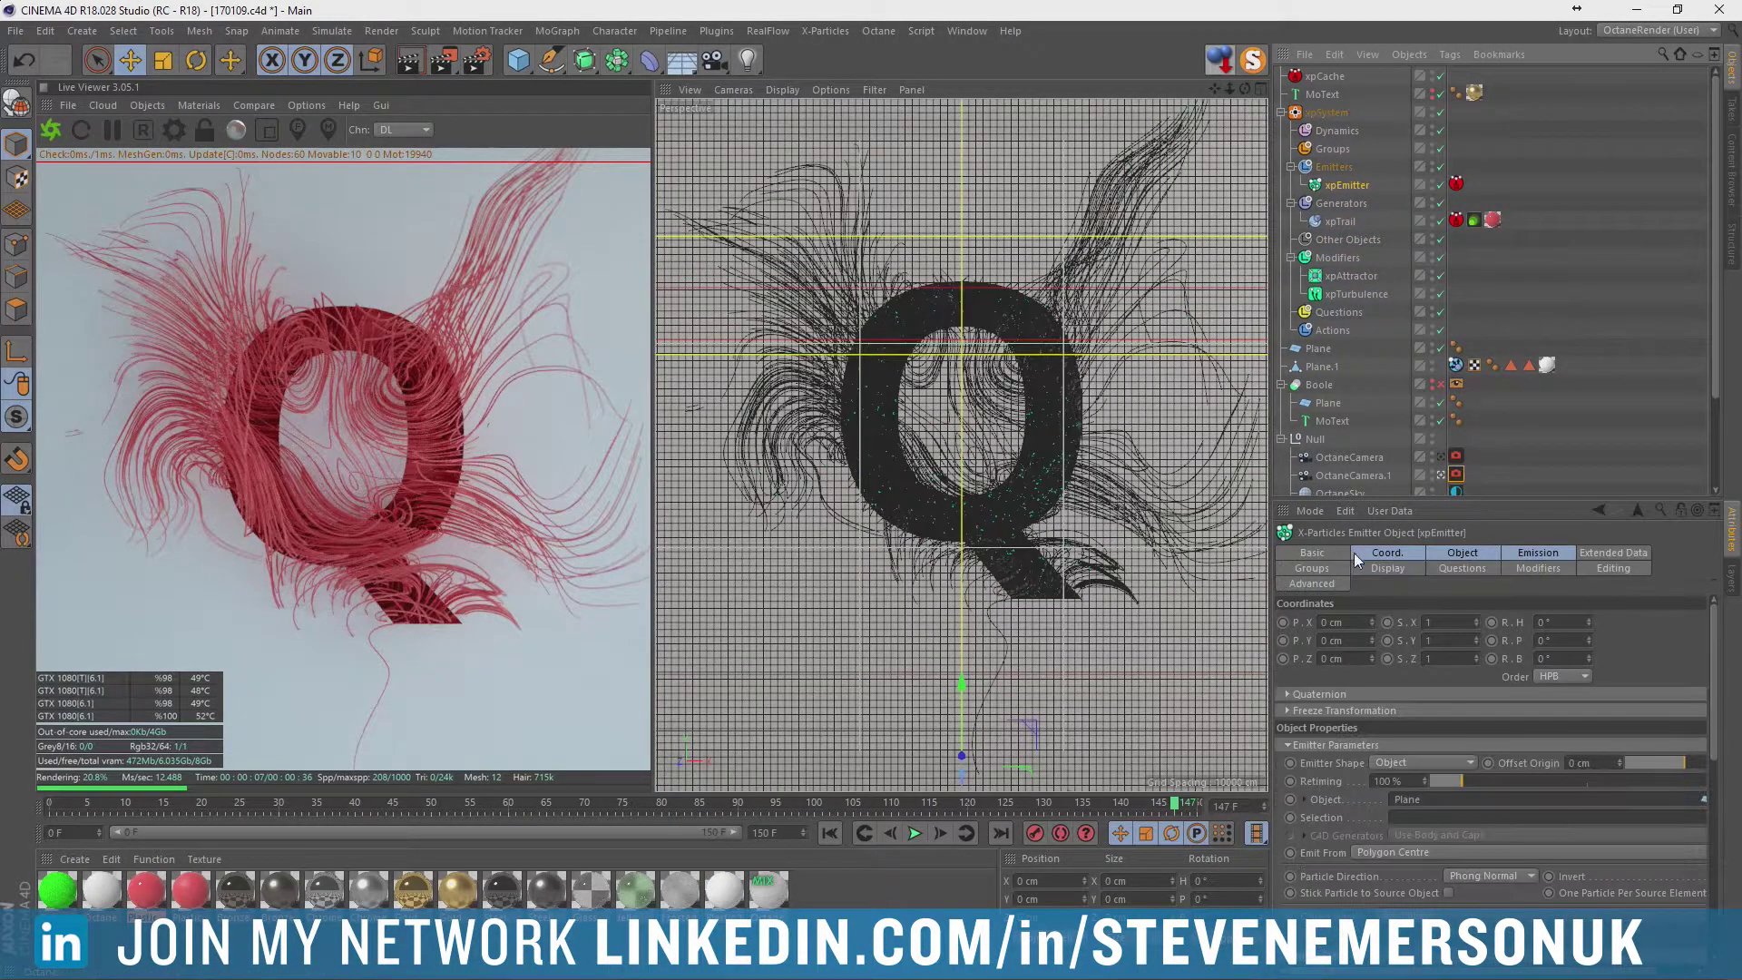
pyautogui.click(1538, 551)
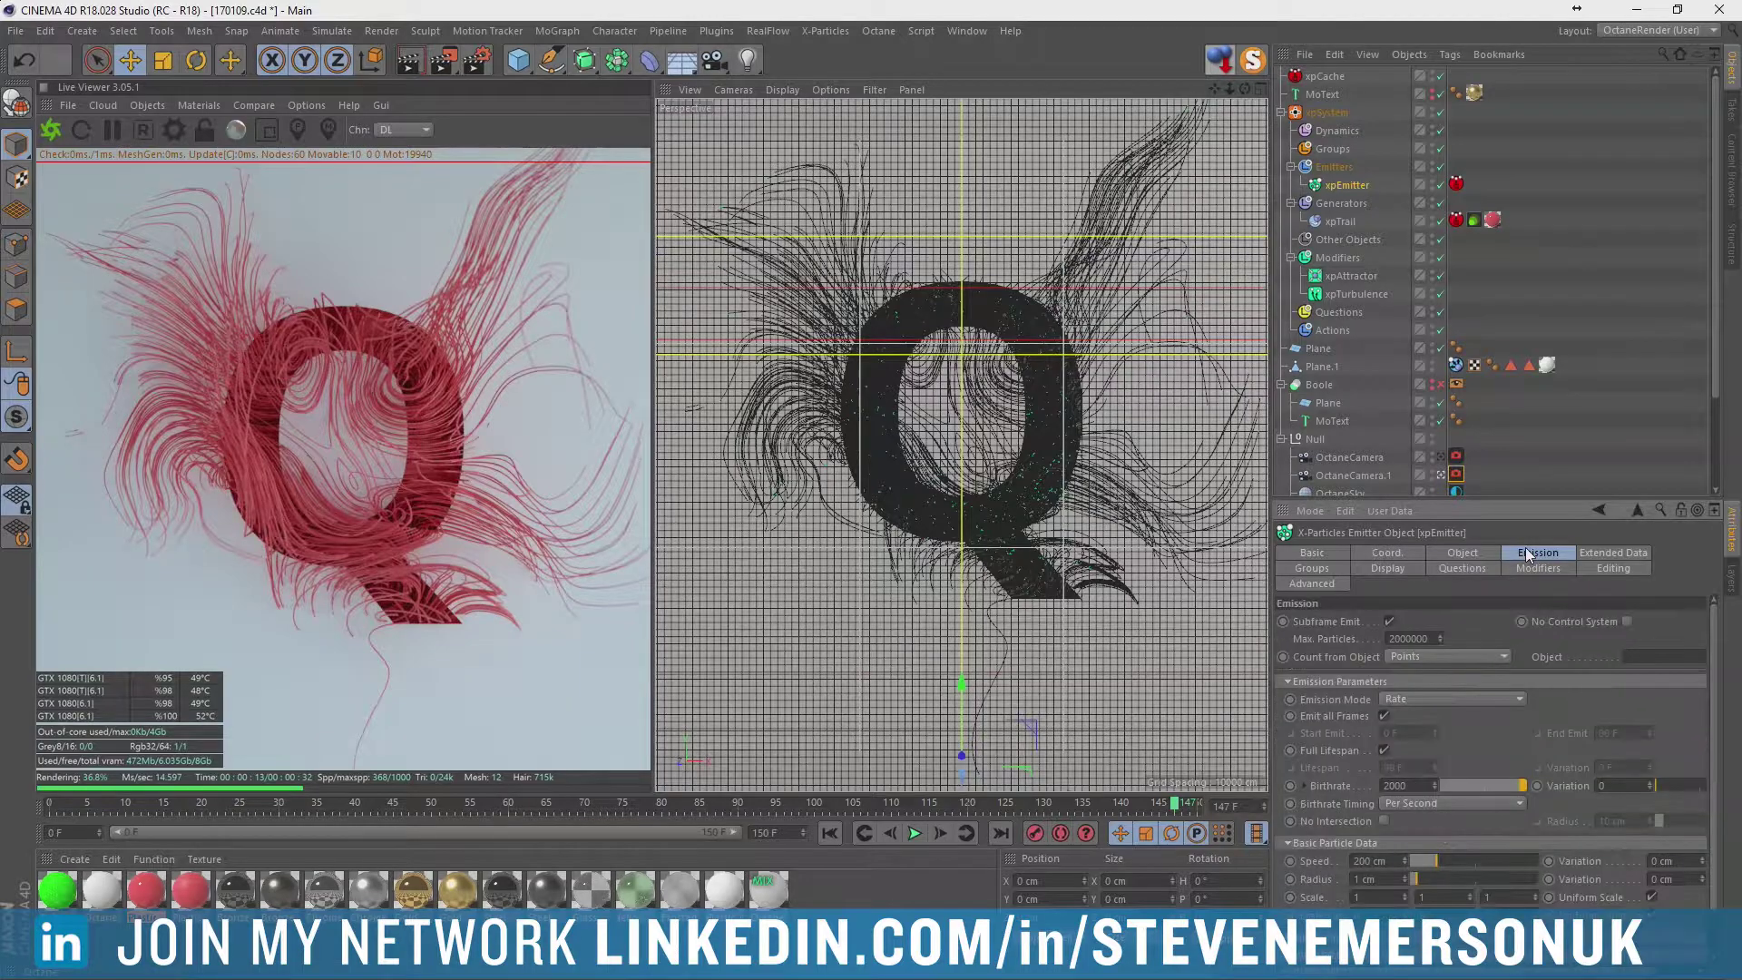
pyautogui.click(1420, 784)
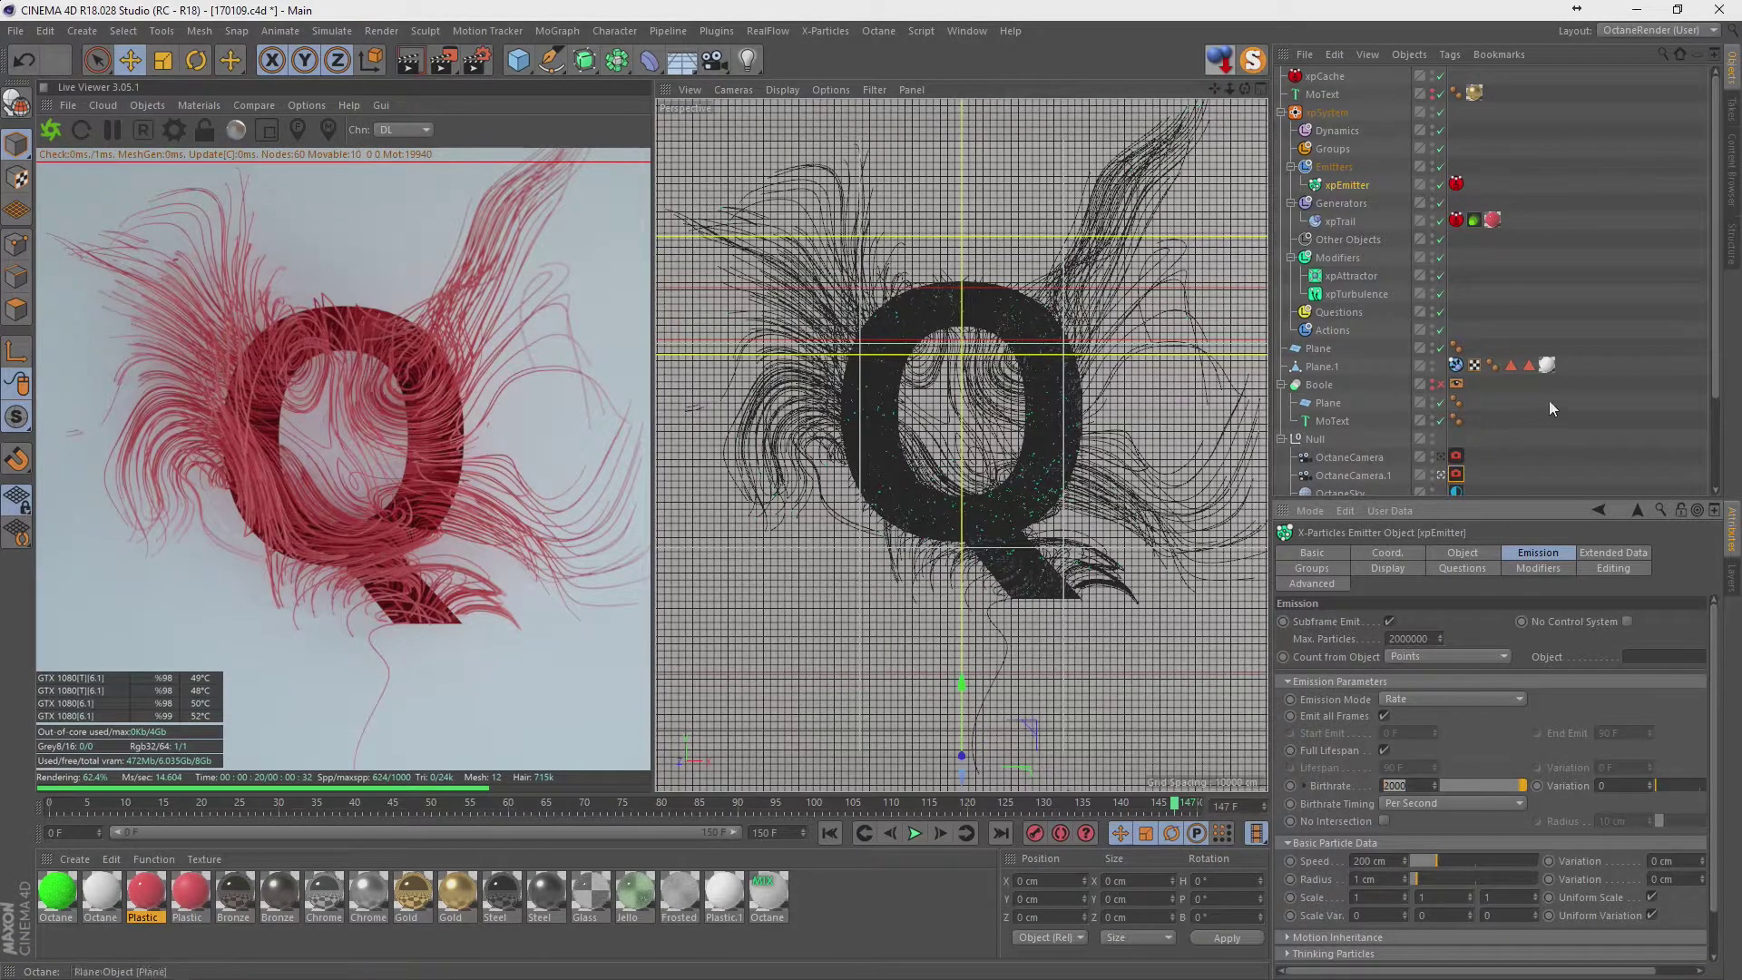
pyautogui.click(1520, 348)
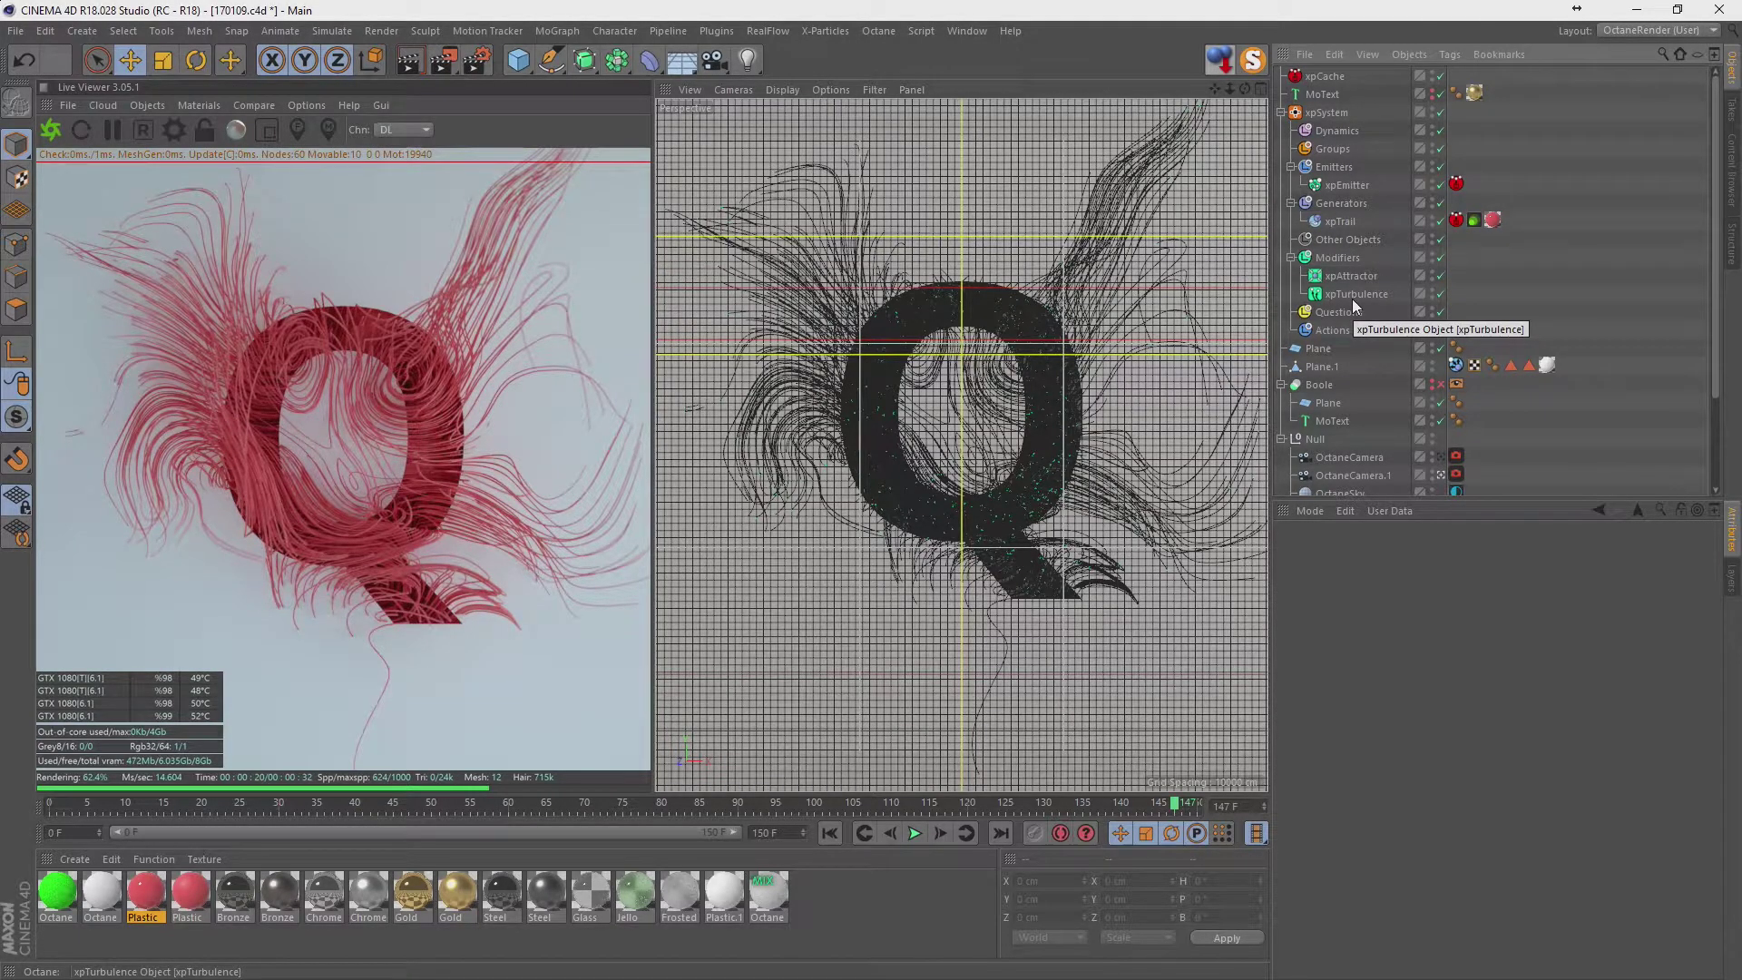
# Change the MoText Q's font from Open Sans Bold to Open Sans Extrabold.
pyautogui.click(1321, 419)
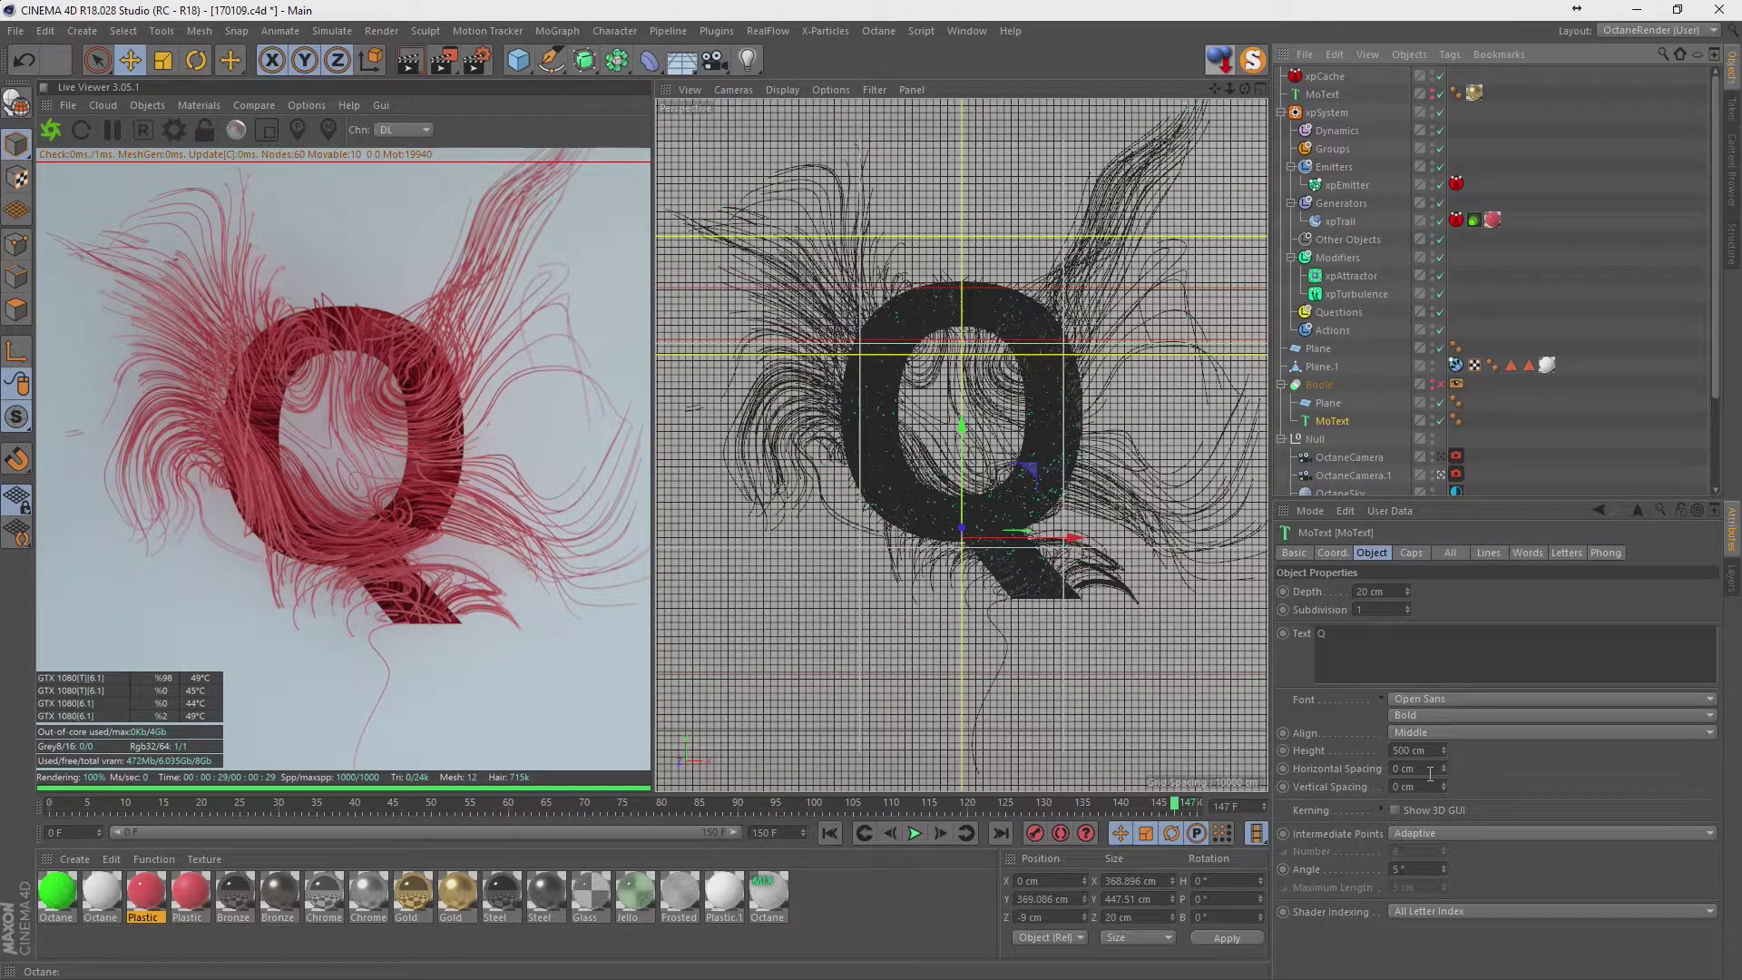
pyautogui.click(1432, 698)
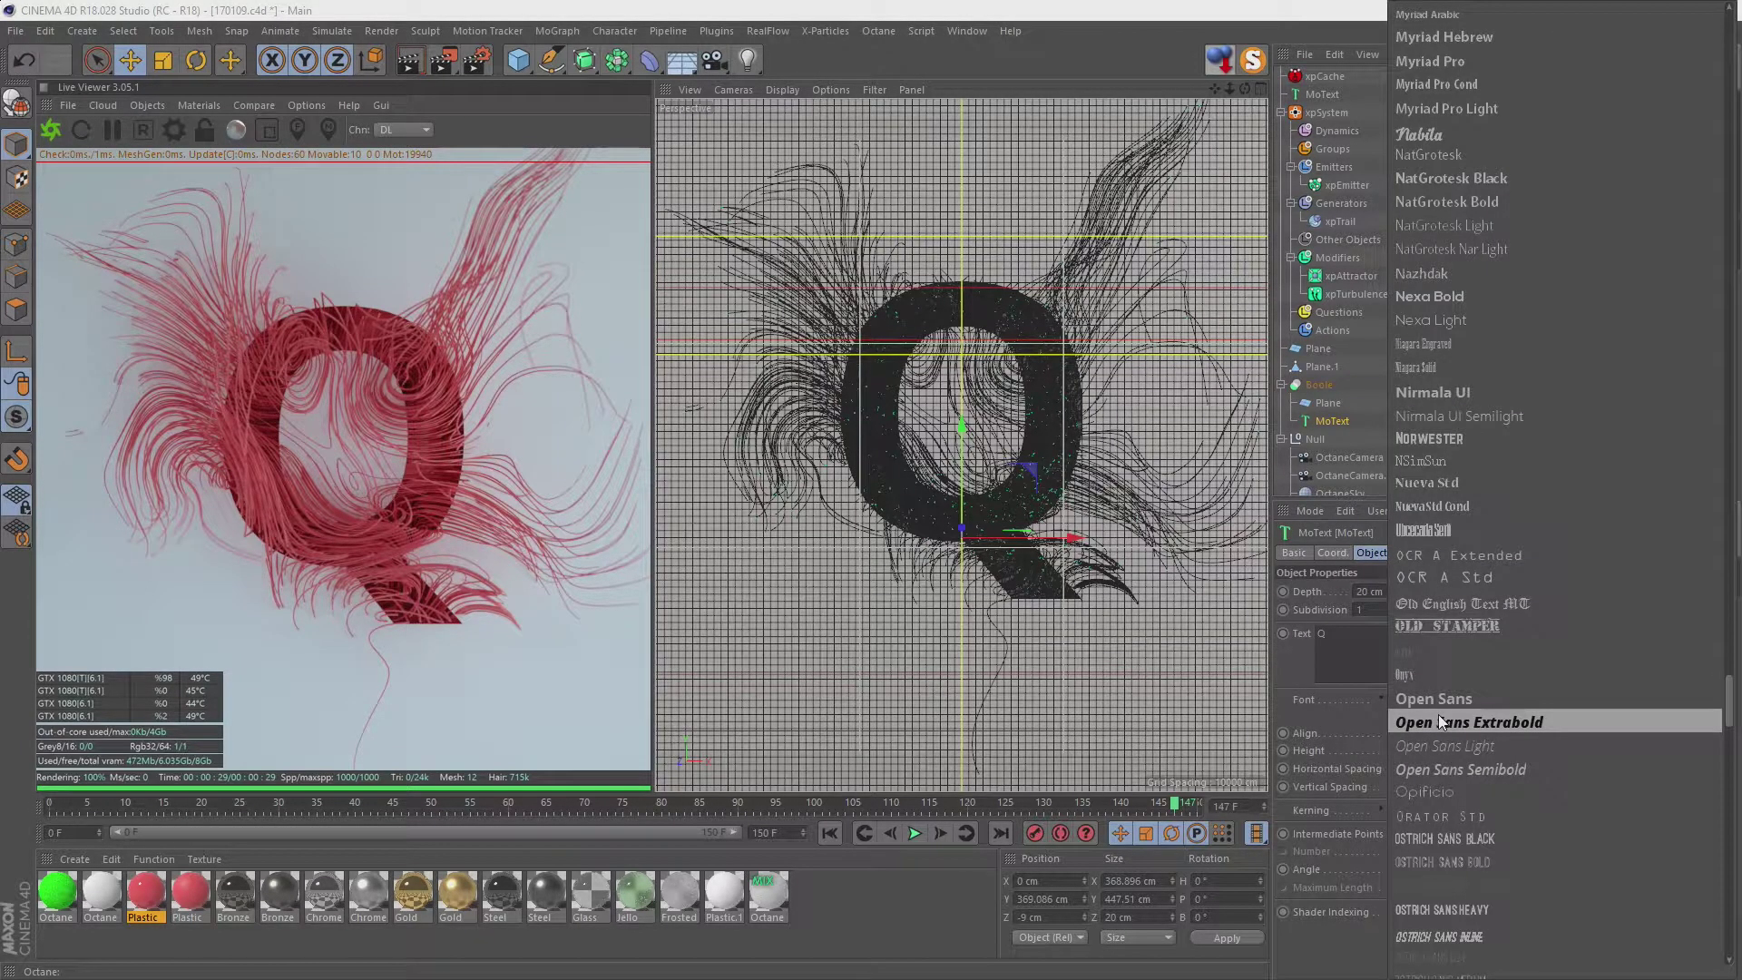
pyautogui.click(1439, 722)
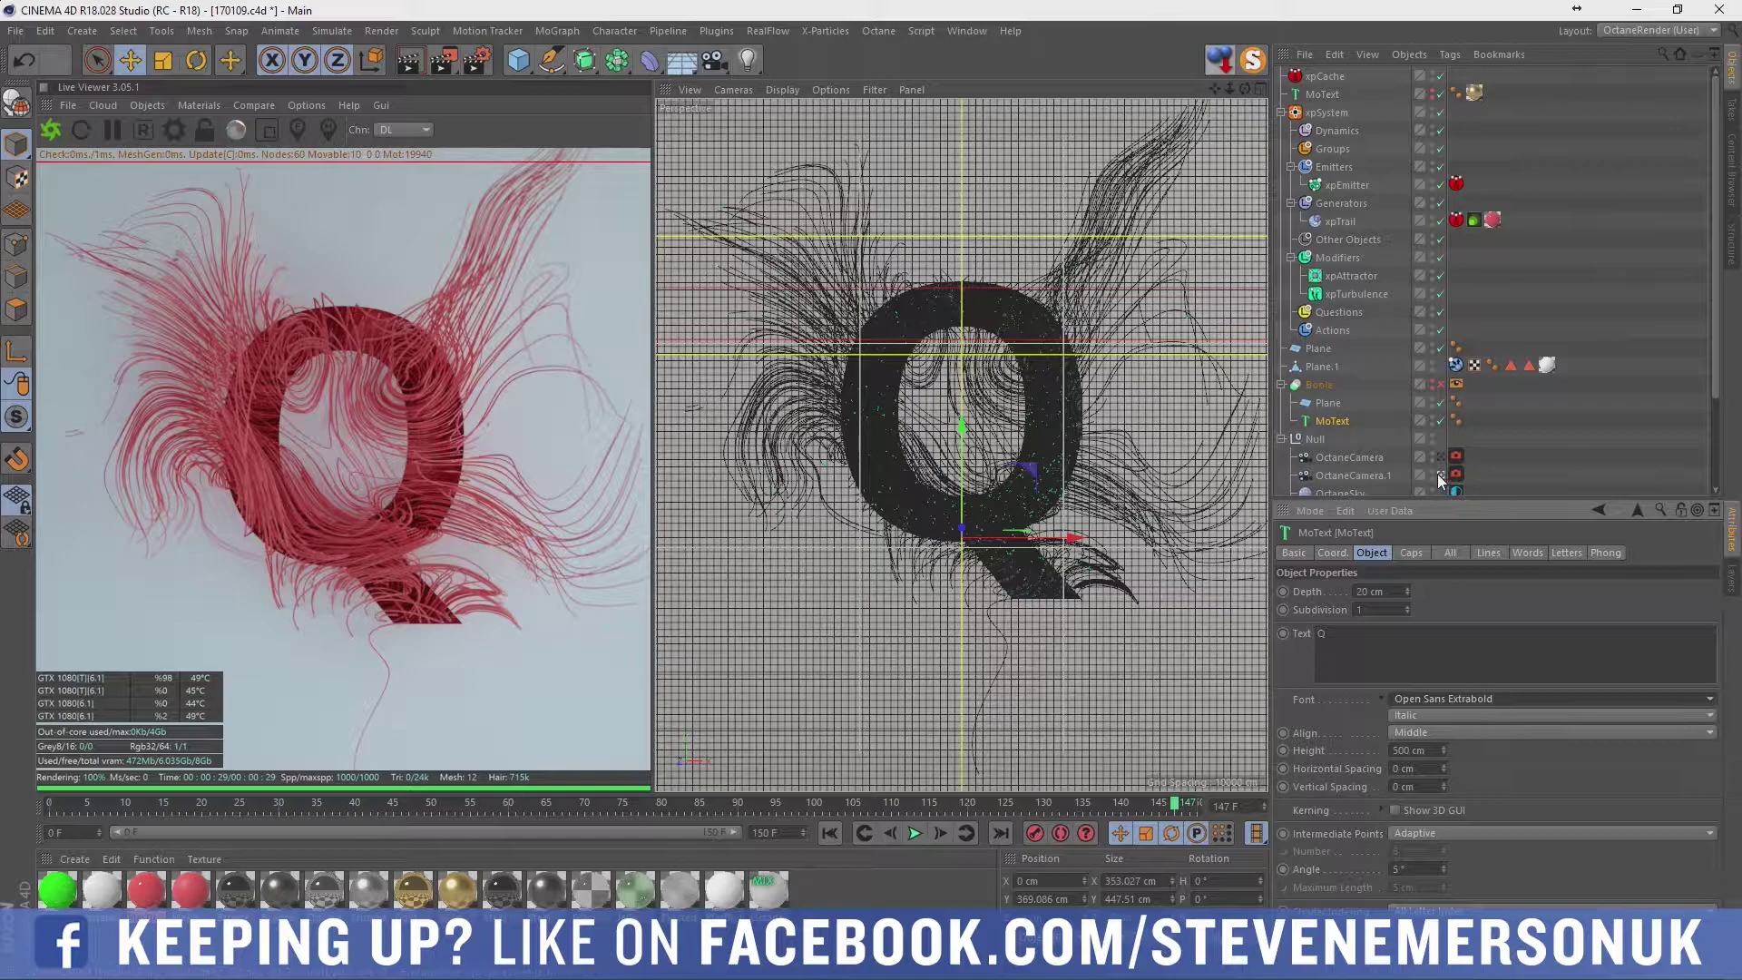
pyautogui.click(1320, 366)
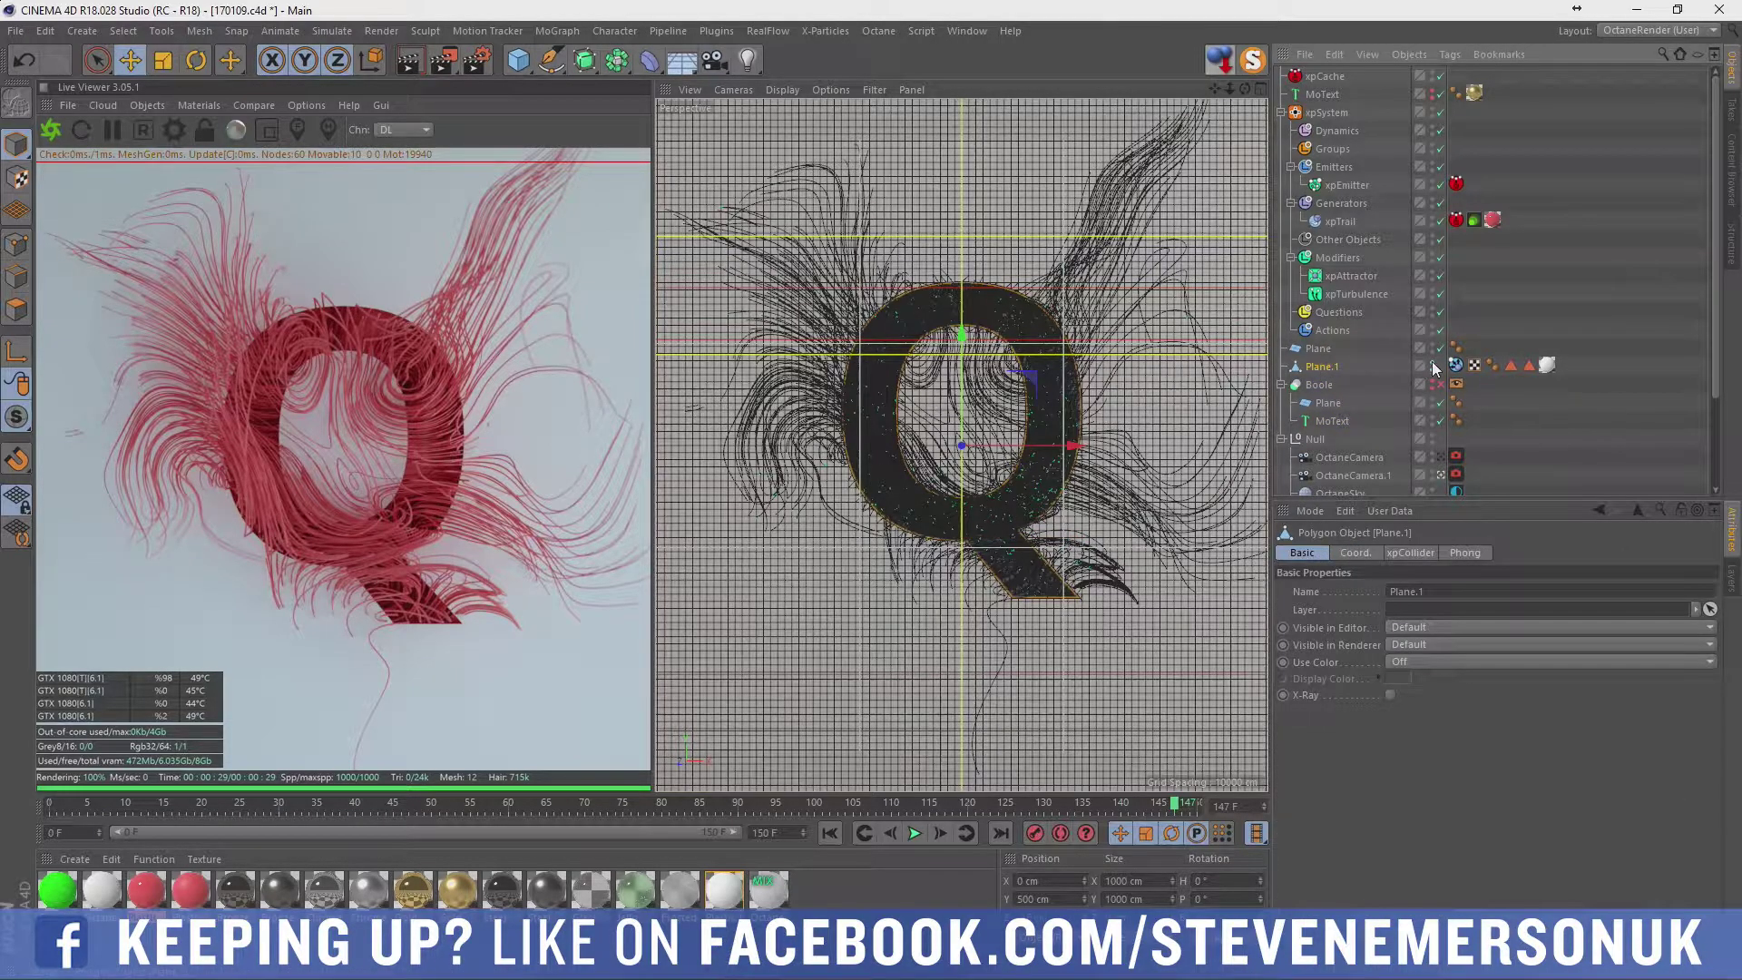
pyautogui.click(1337, 384)
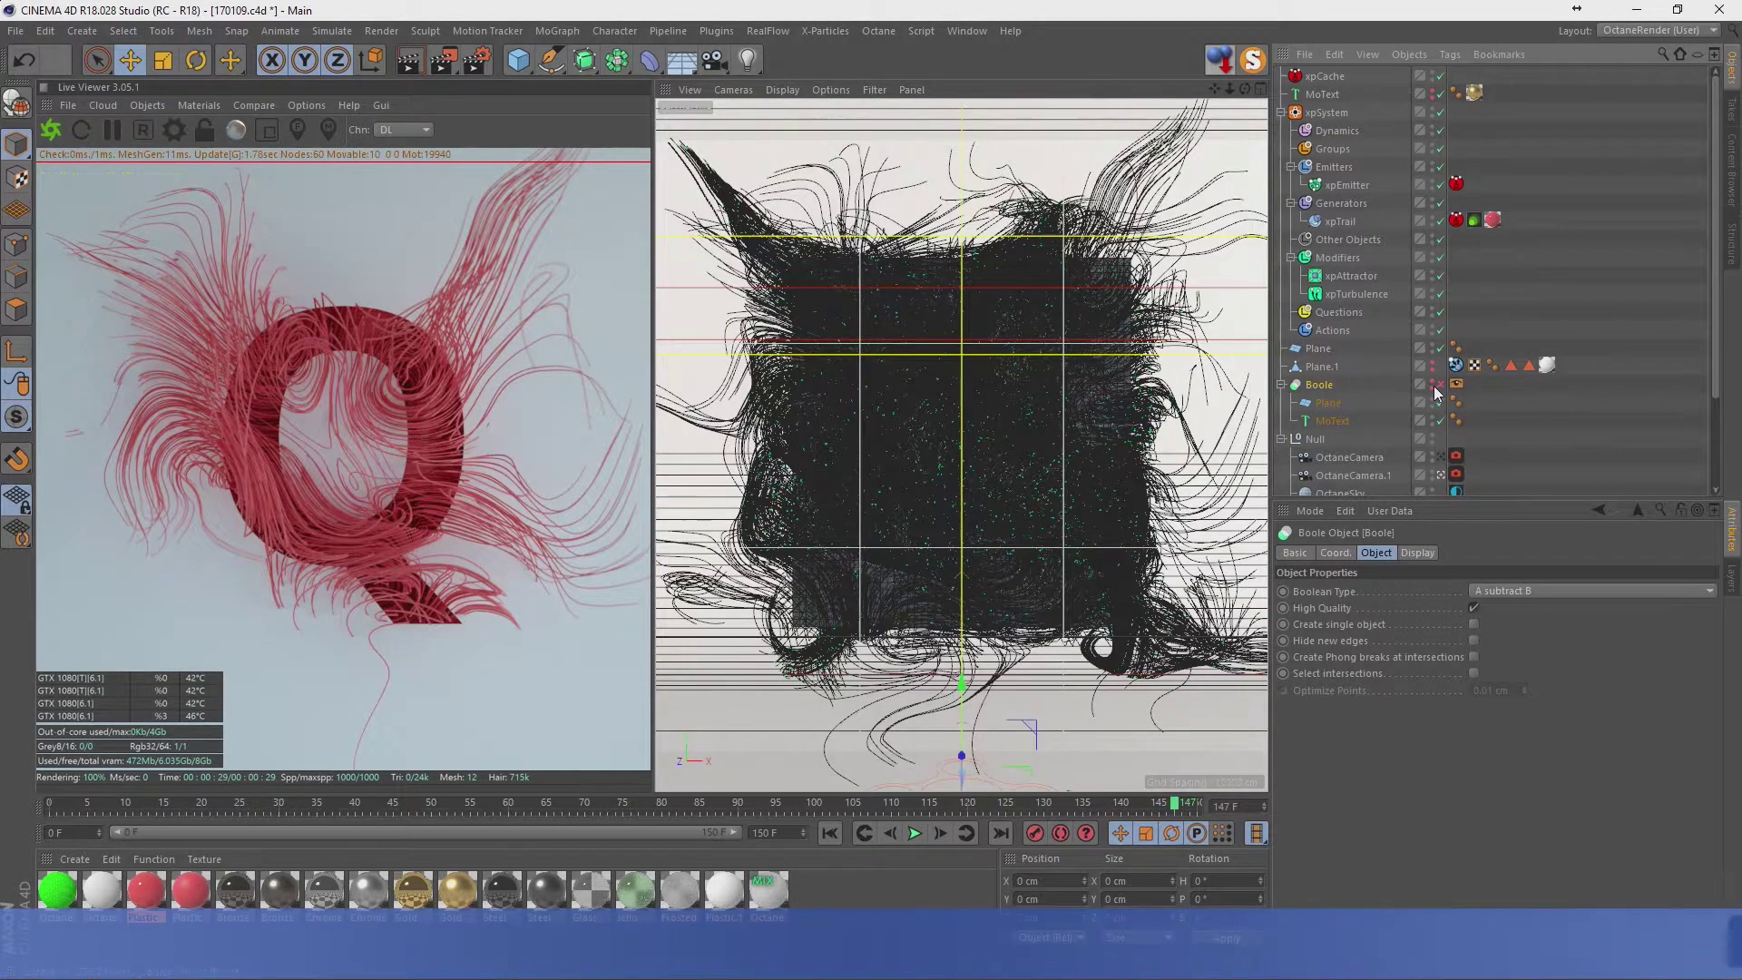
pyautogui.moveTo(1545, 363); pyautogui.dragTo(1539, 392)
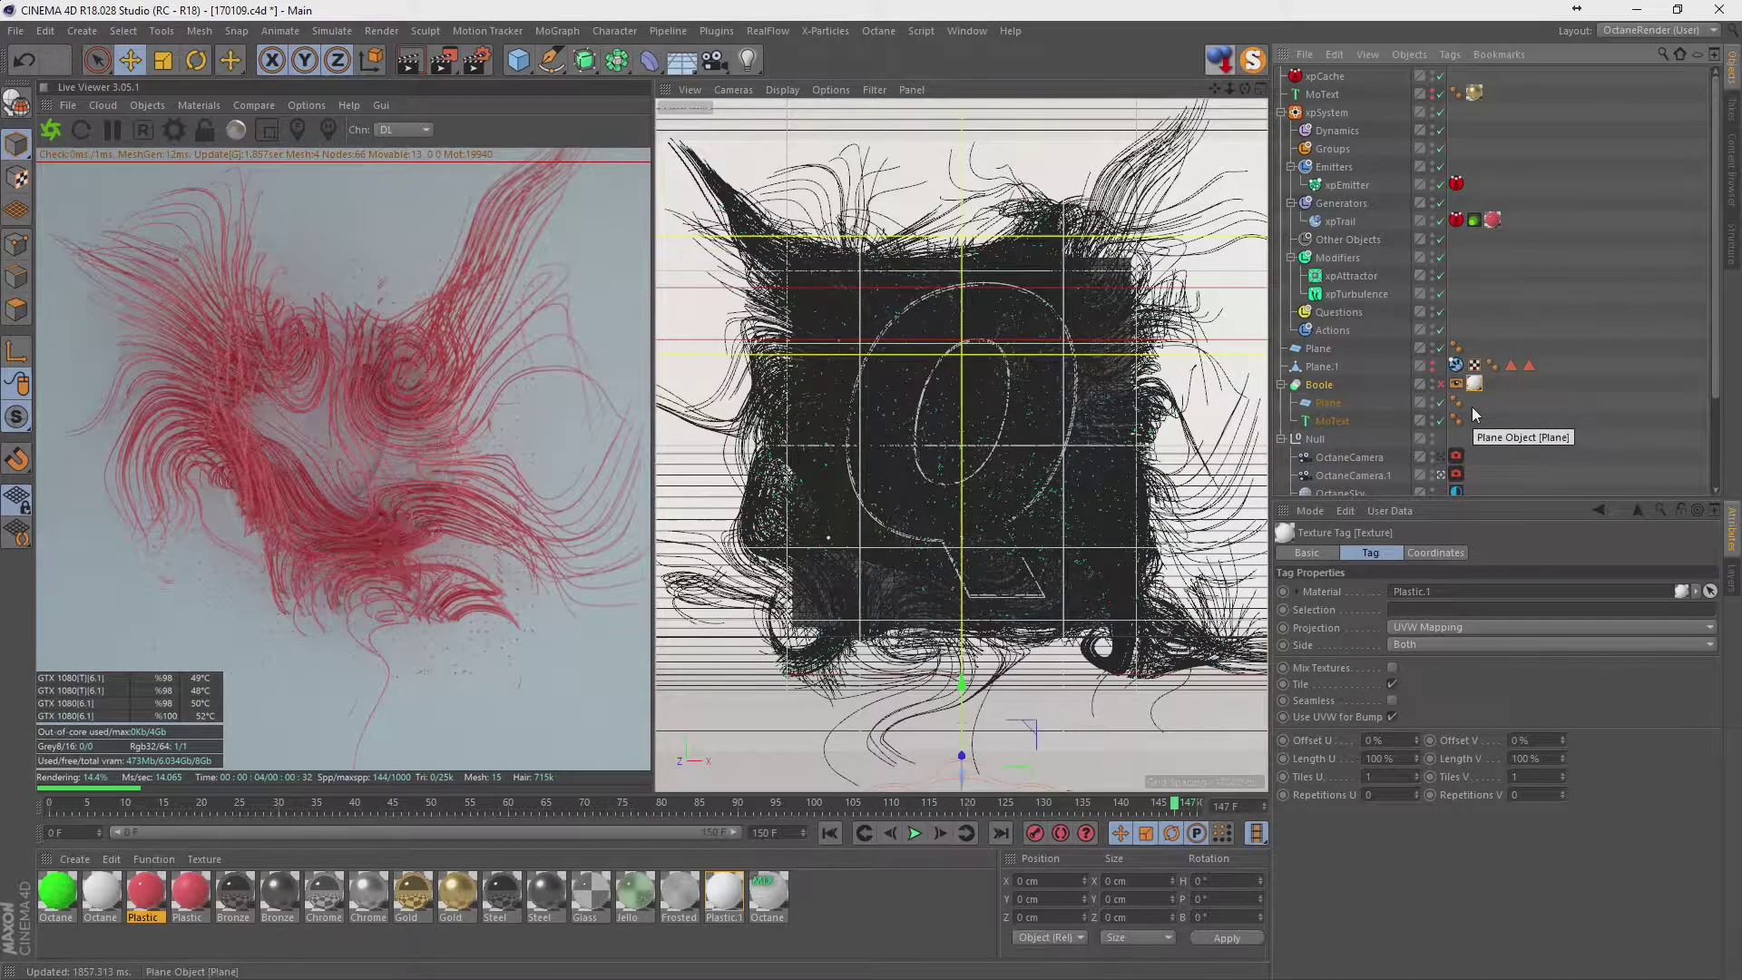
pyautogui.hotkey('ctrl', 'z')
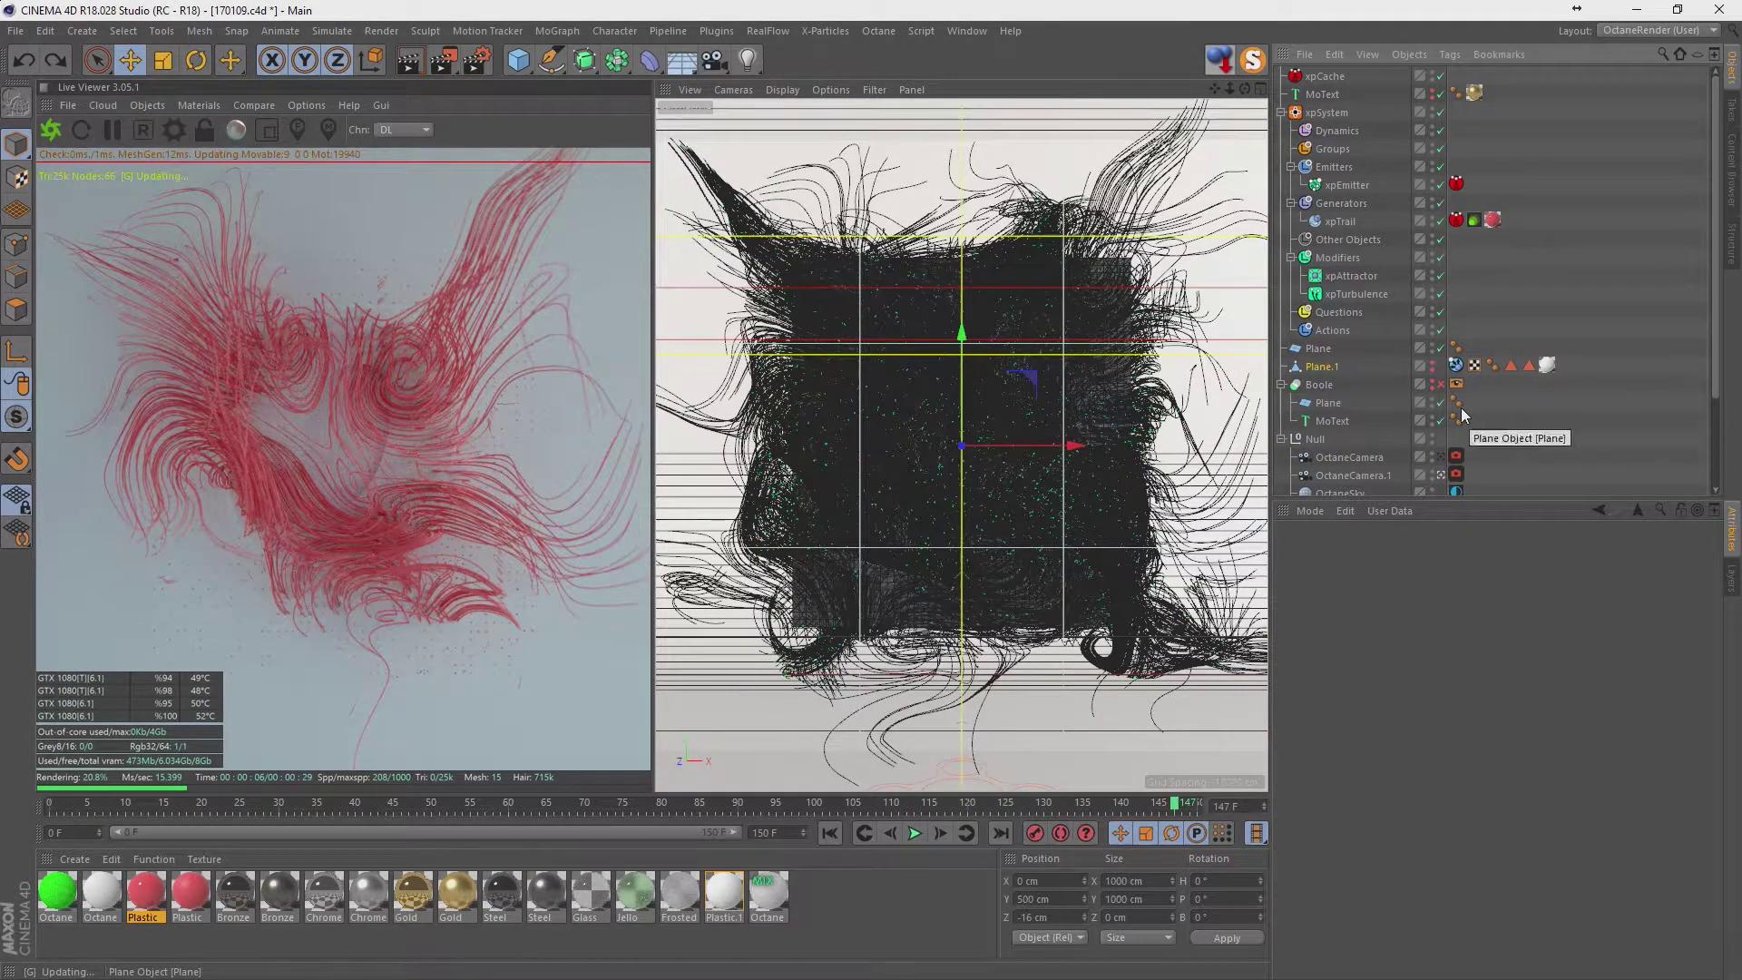
pyautogui.click(1281, 385)
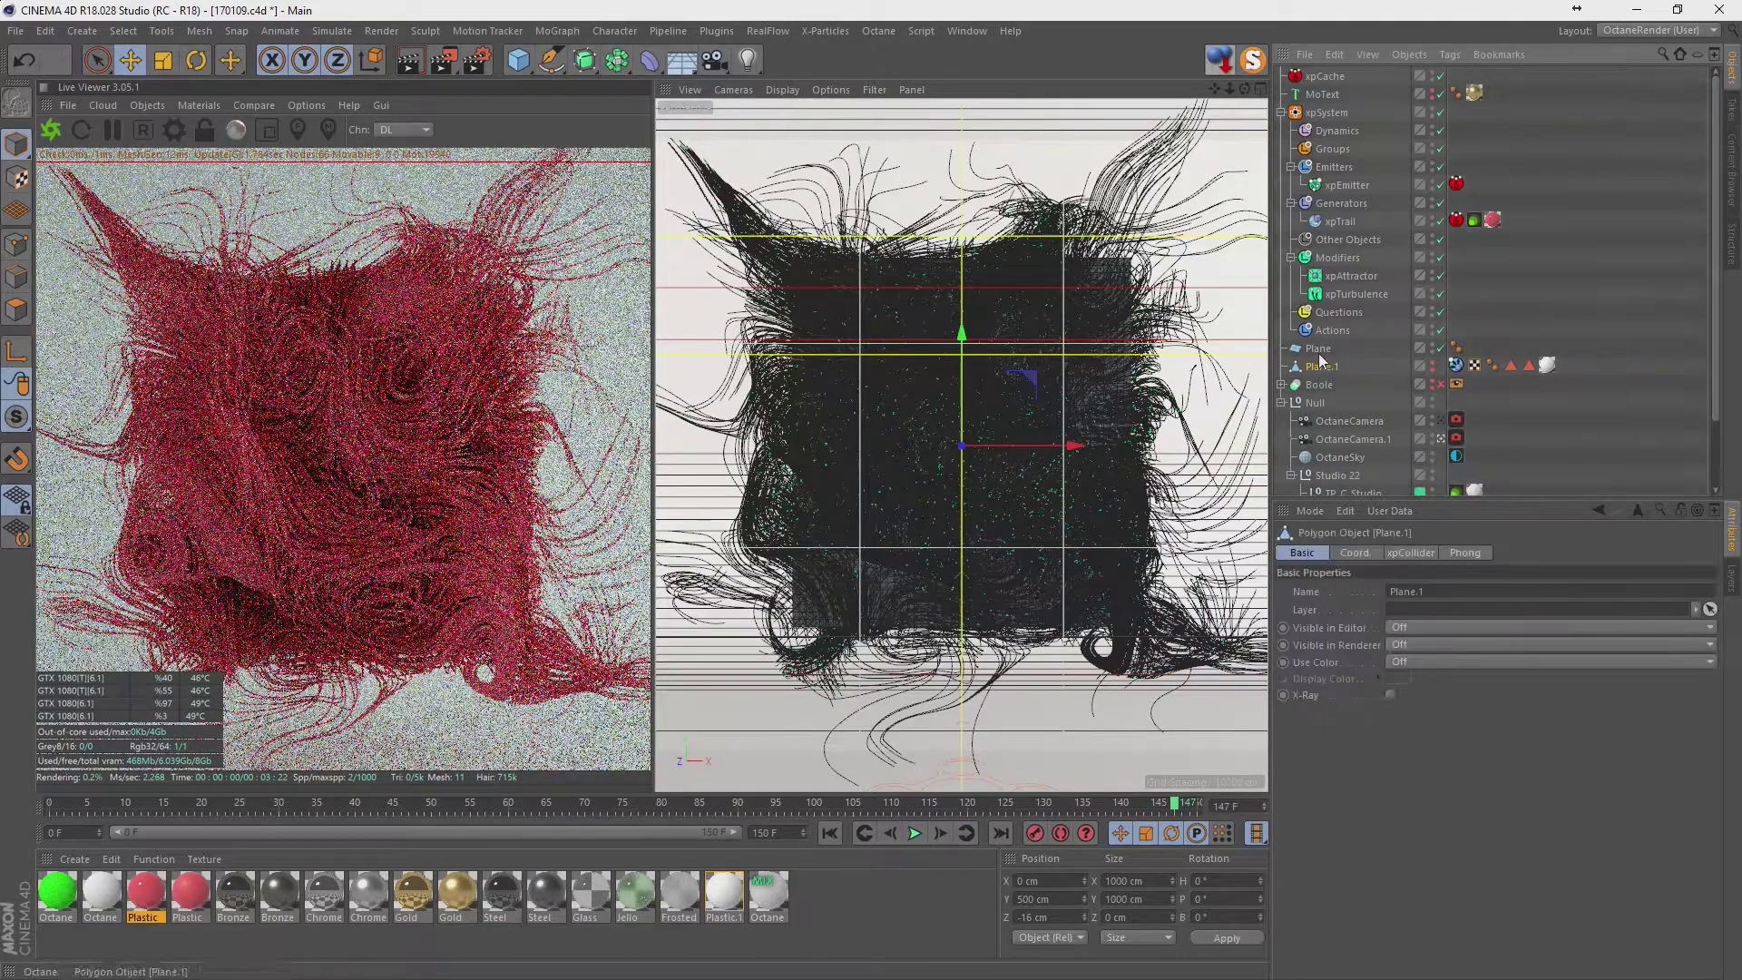
pyautogui.click(1320, 385)
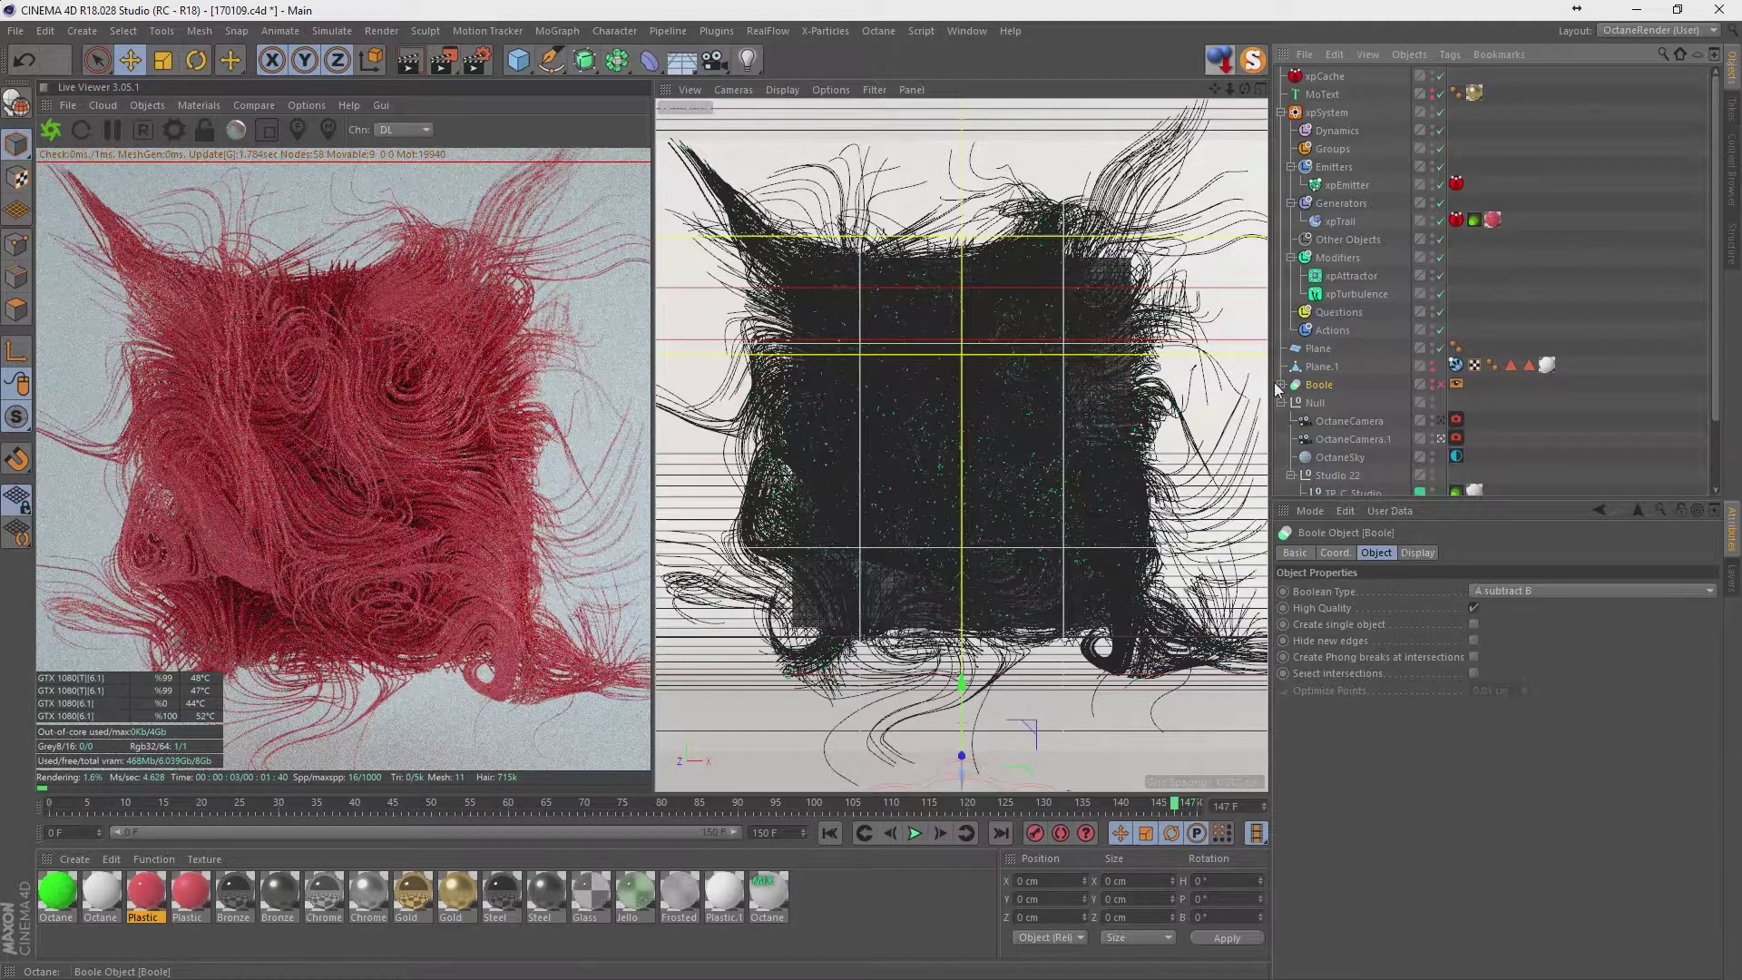
pyautogui.click(51, 129)
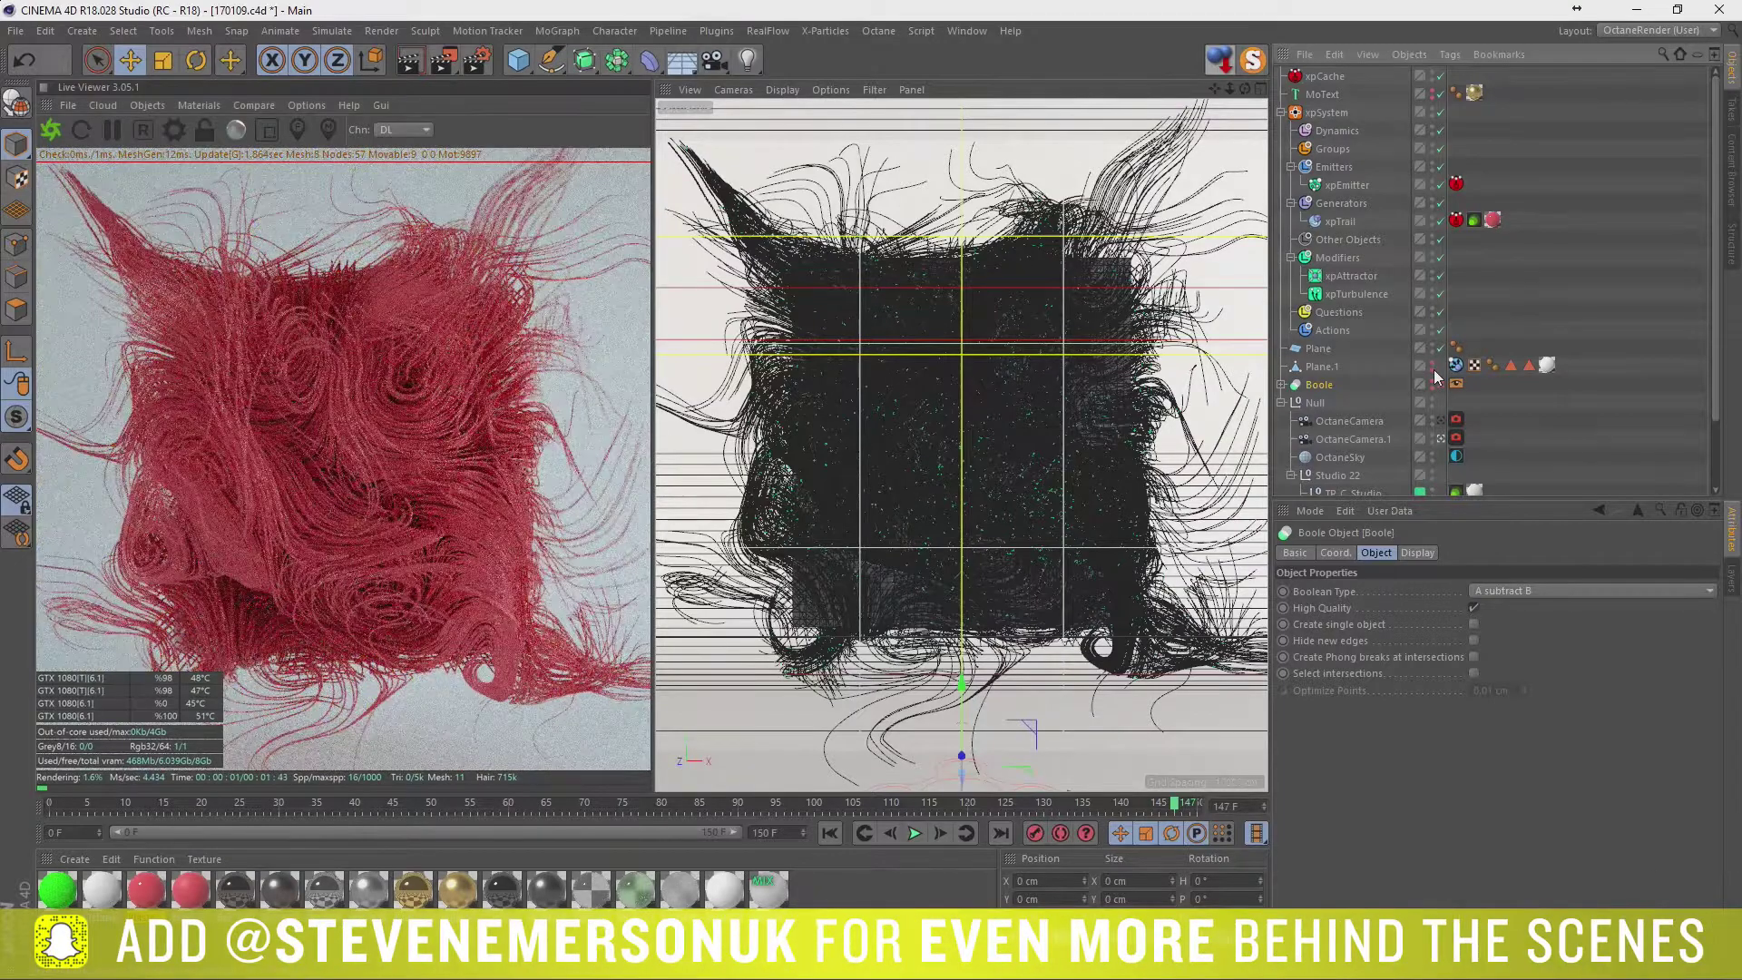
pyautogui.click(1431, 363)
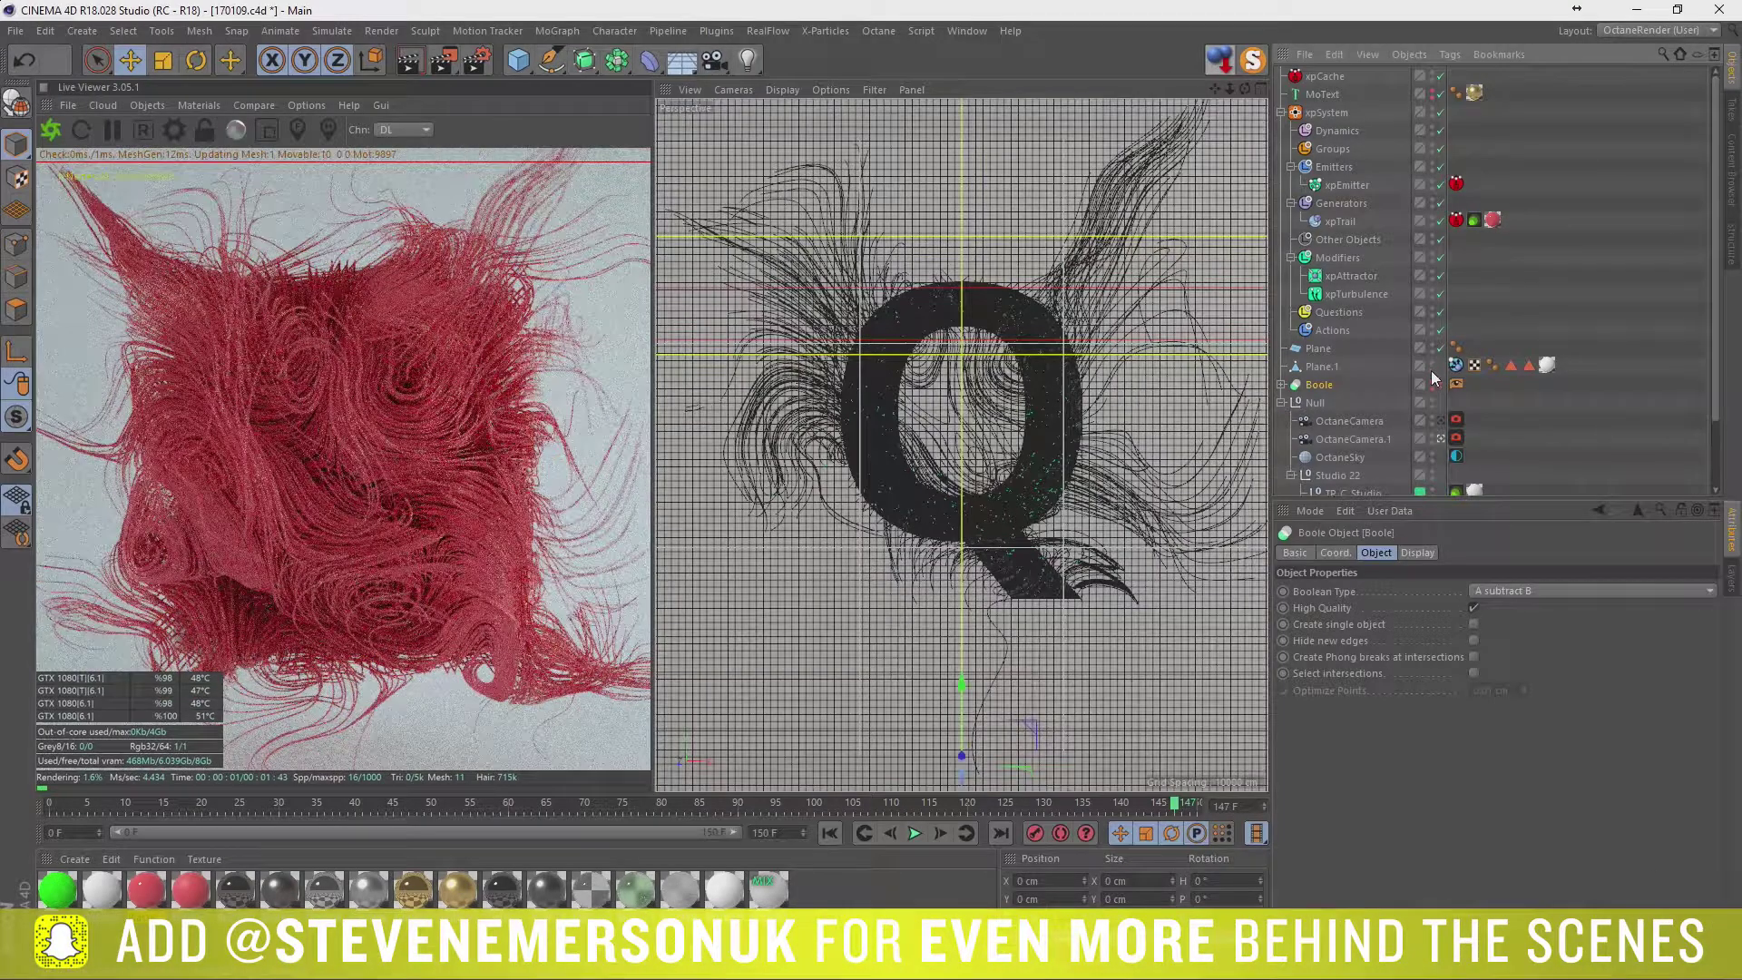
pyautogui.click(52, 132)
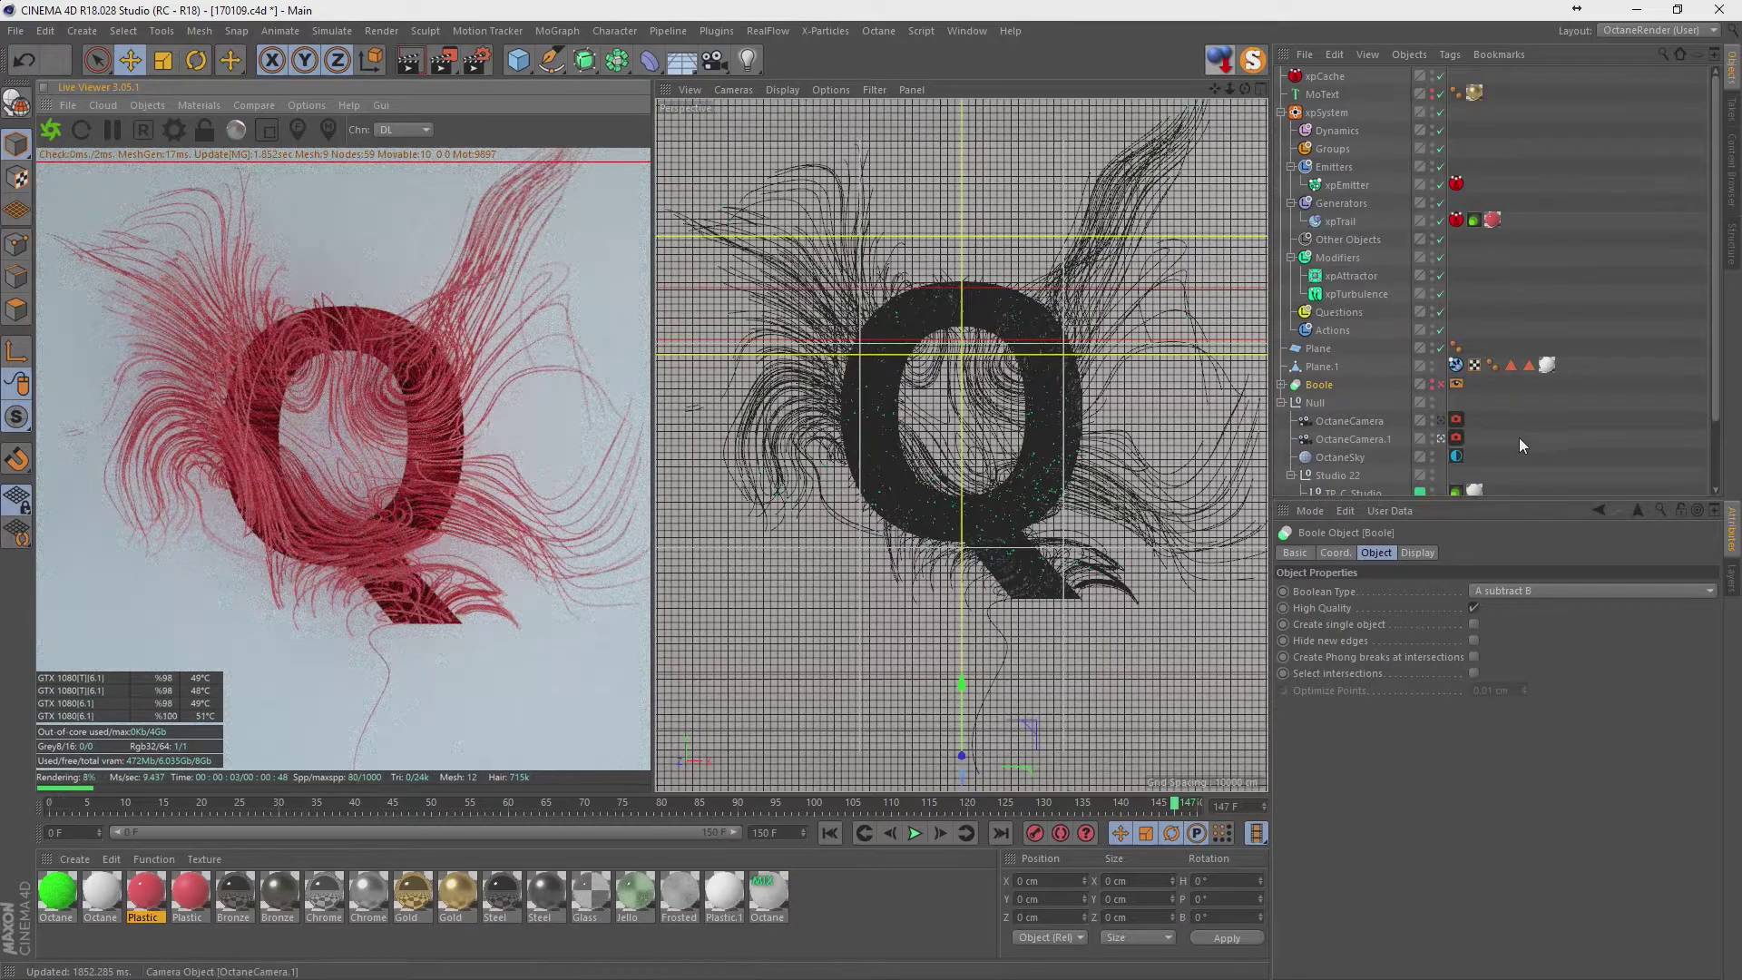
pyautogui.click(1519, 437)
# Try a 550 cm Q text height, undo back to 500 cm, and save the scene.
pyautogui.click(1280, 385)
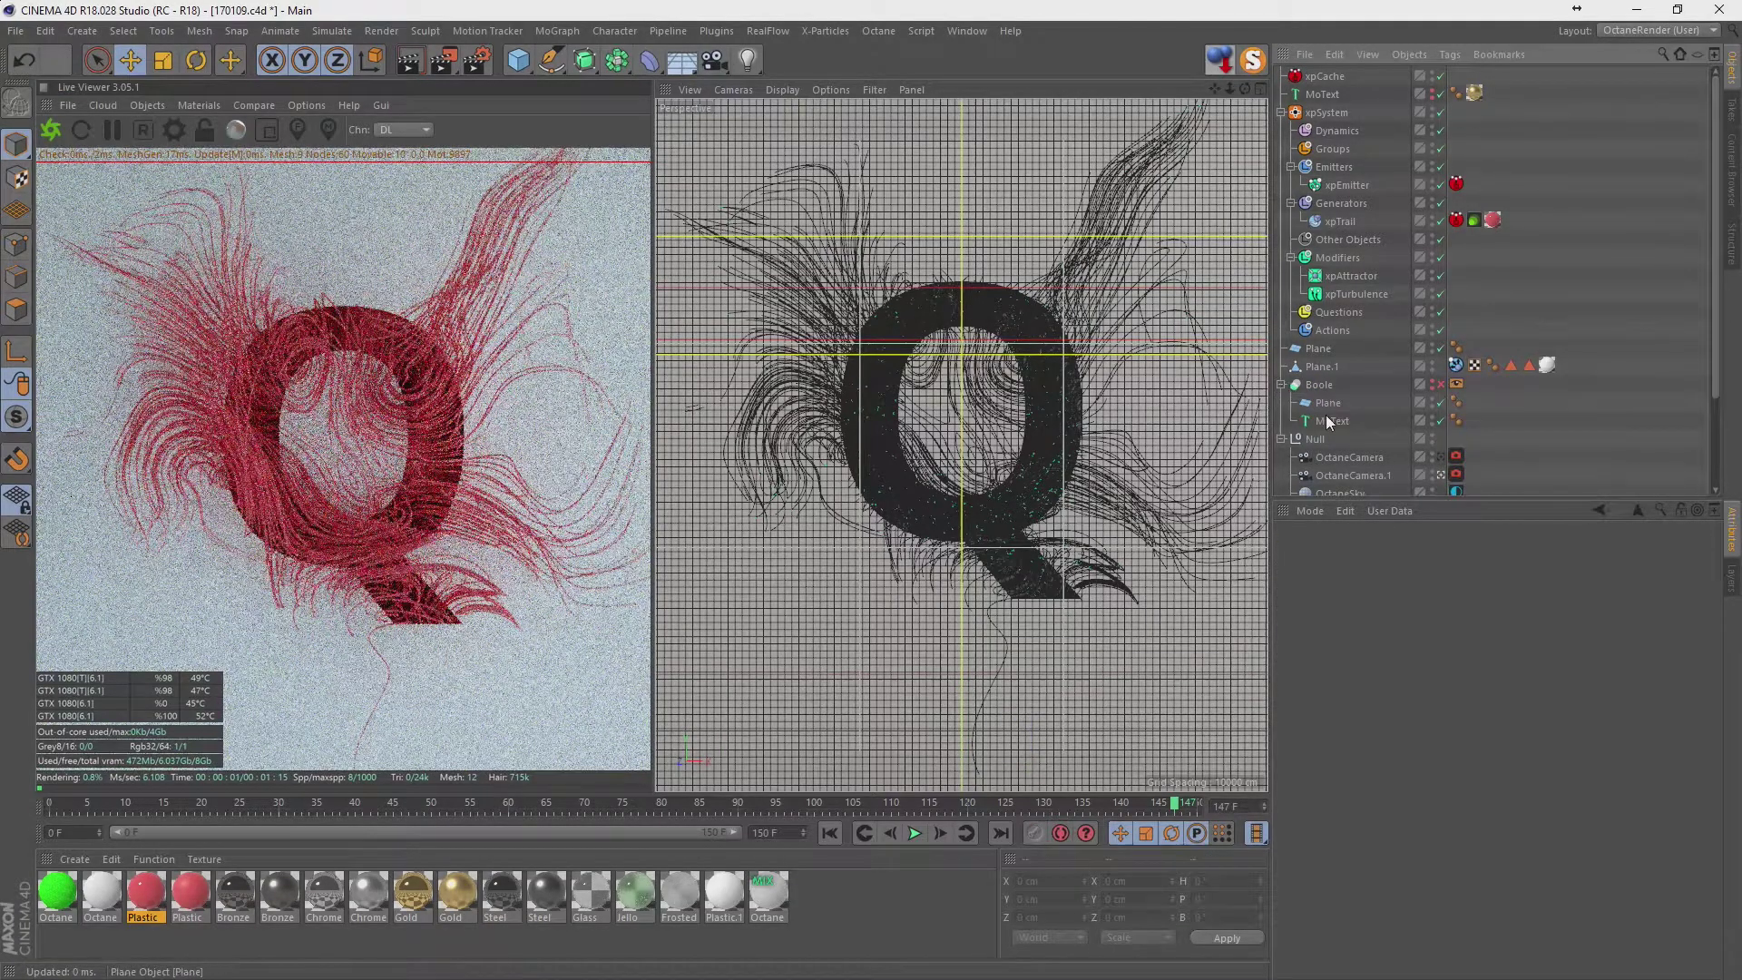
pyautogui.click(1329, 420)
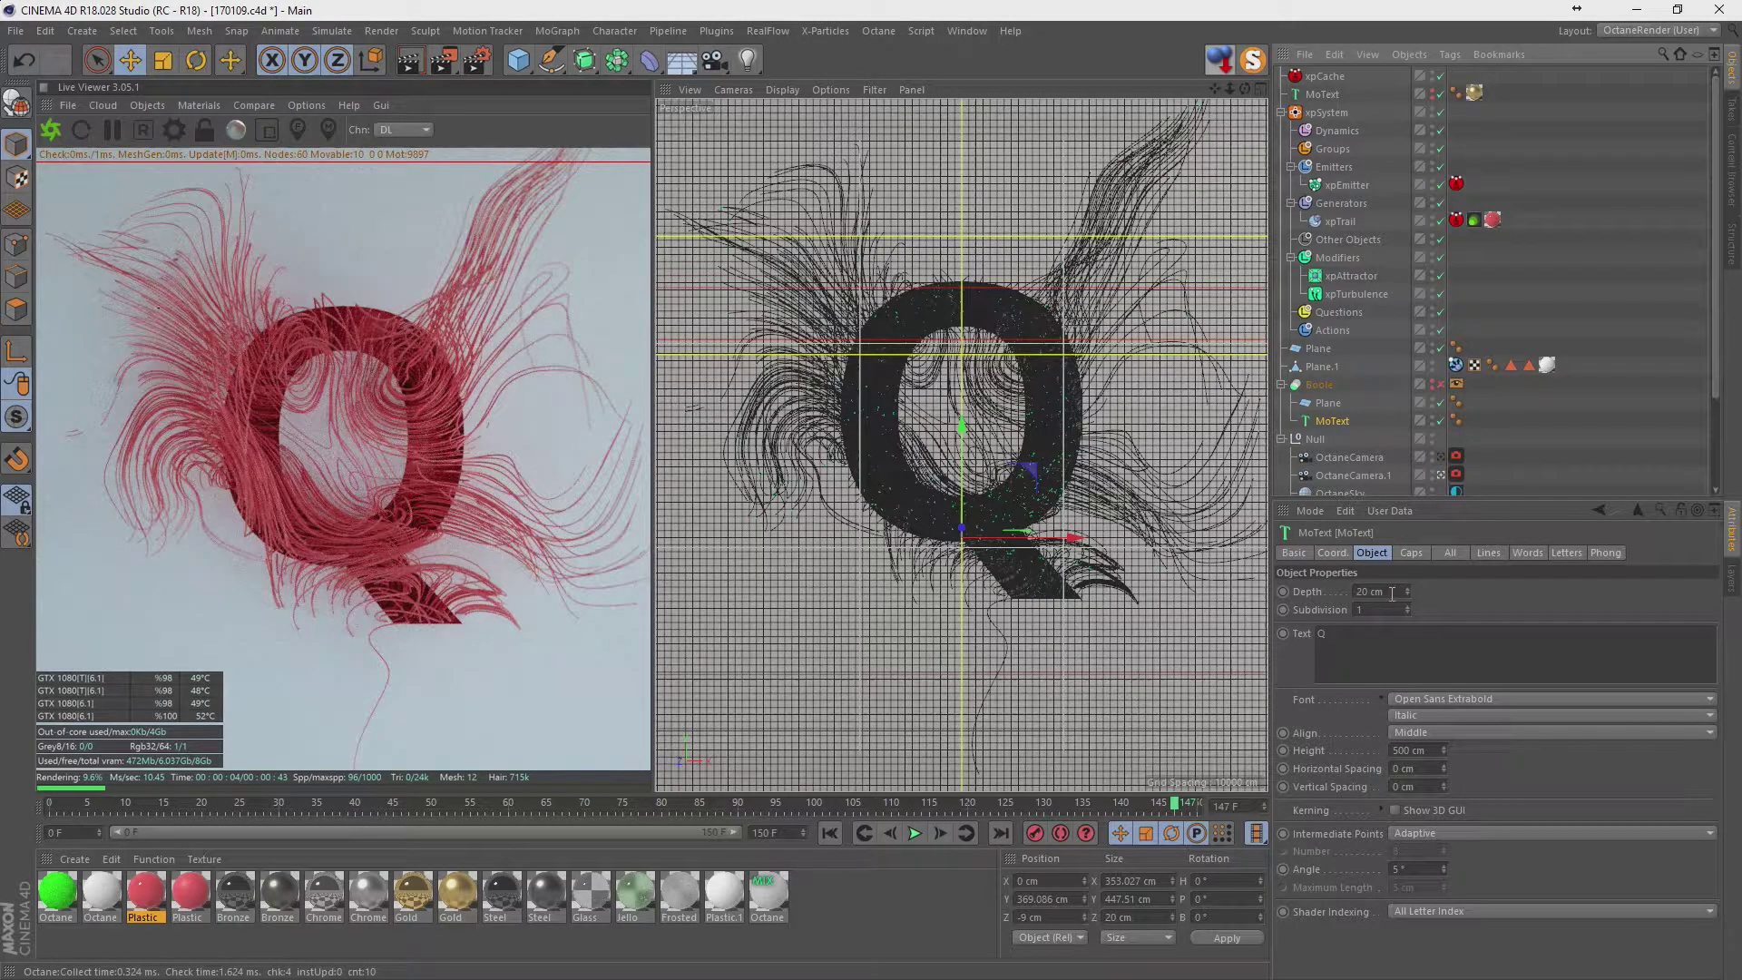
pyautogui.click(1433, 749)
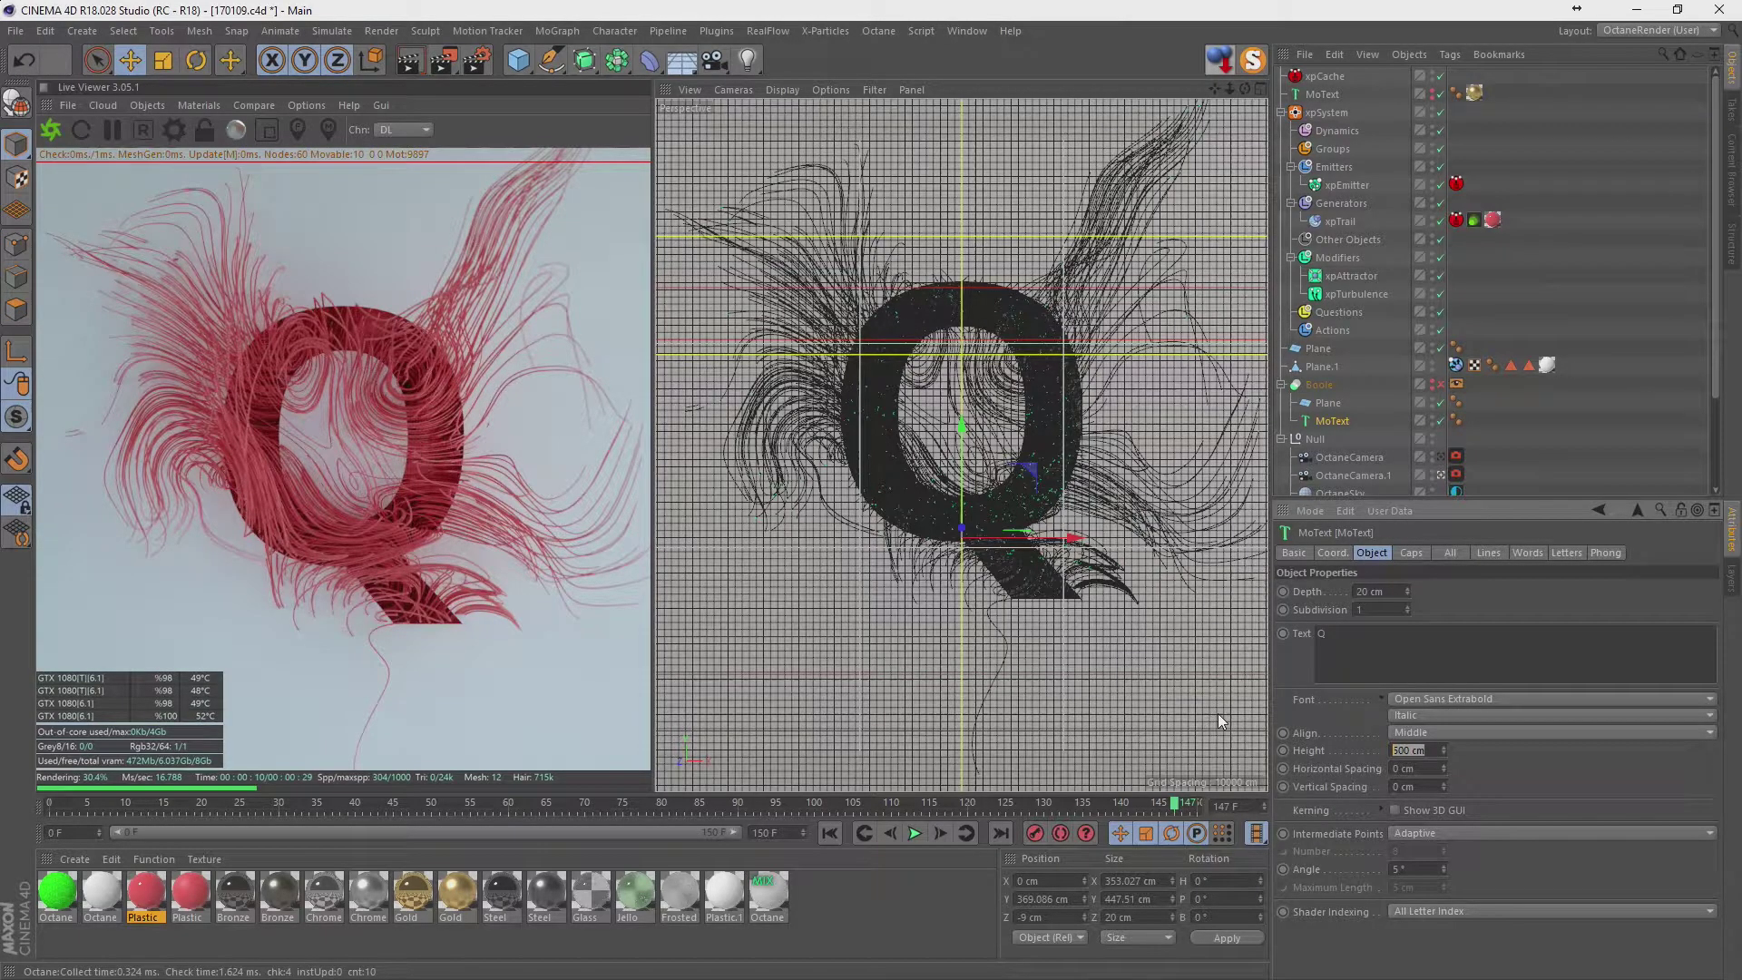
pyautogui.write('550')
pyautogui.press('Return')
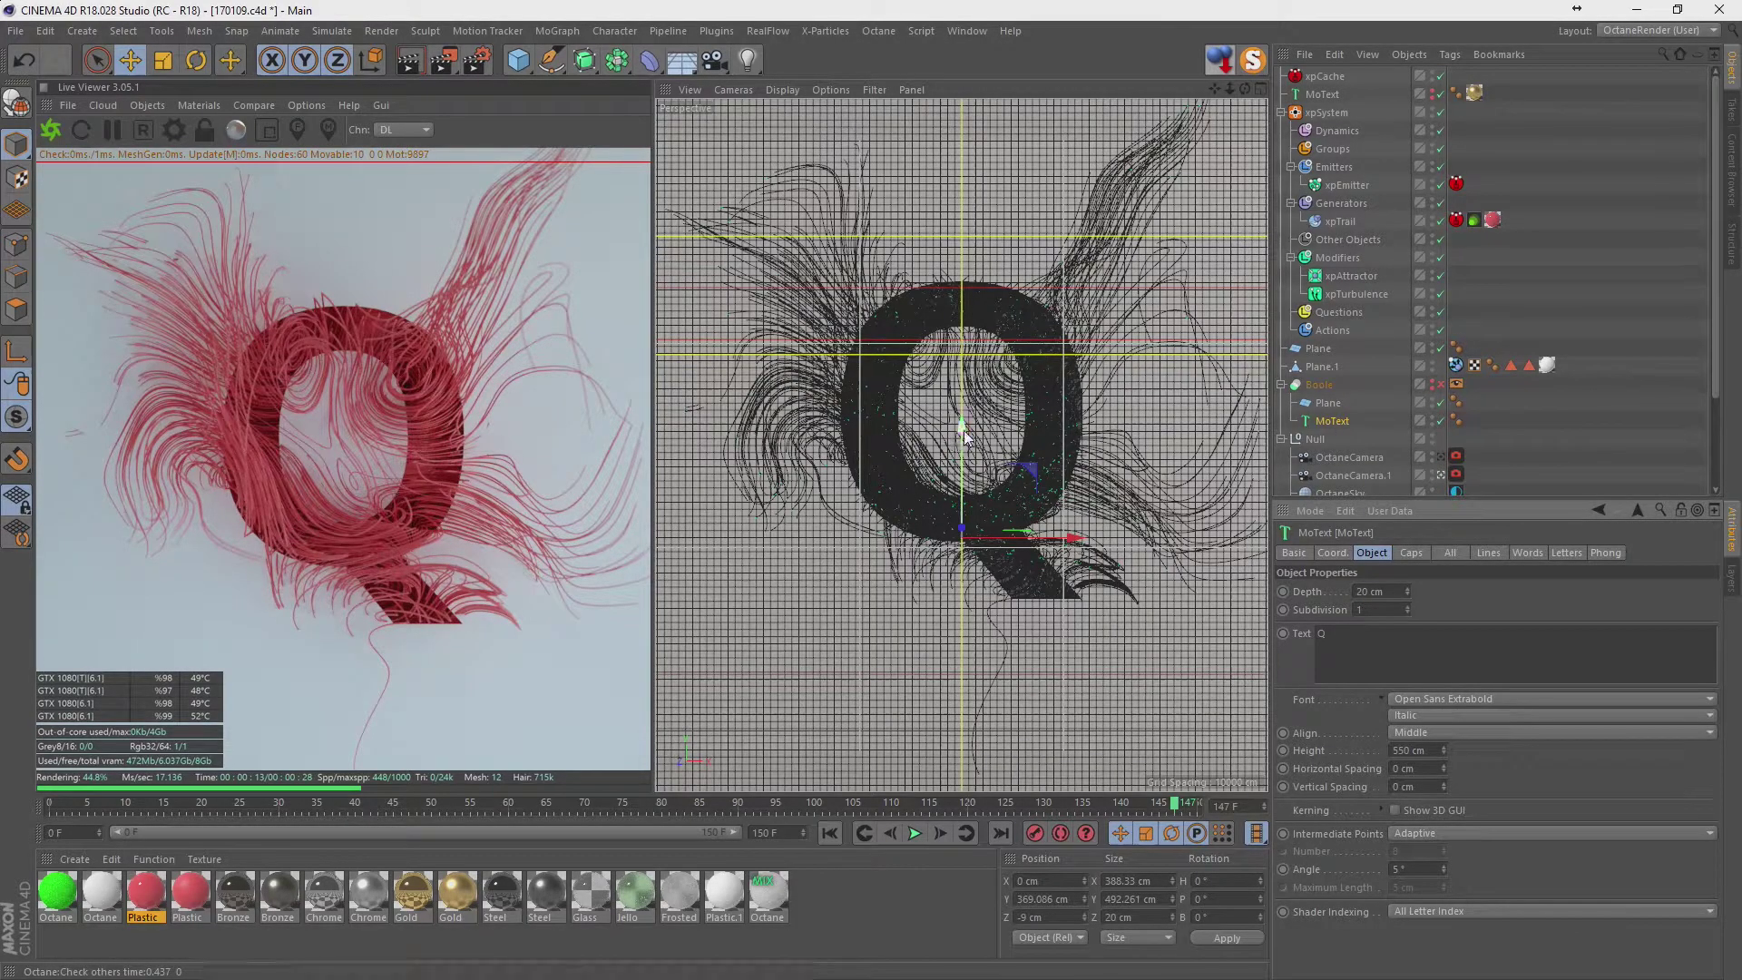
pyautogui.hotkey('ctrl', 'z')
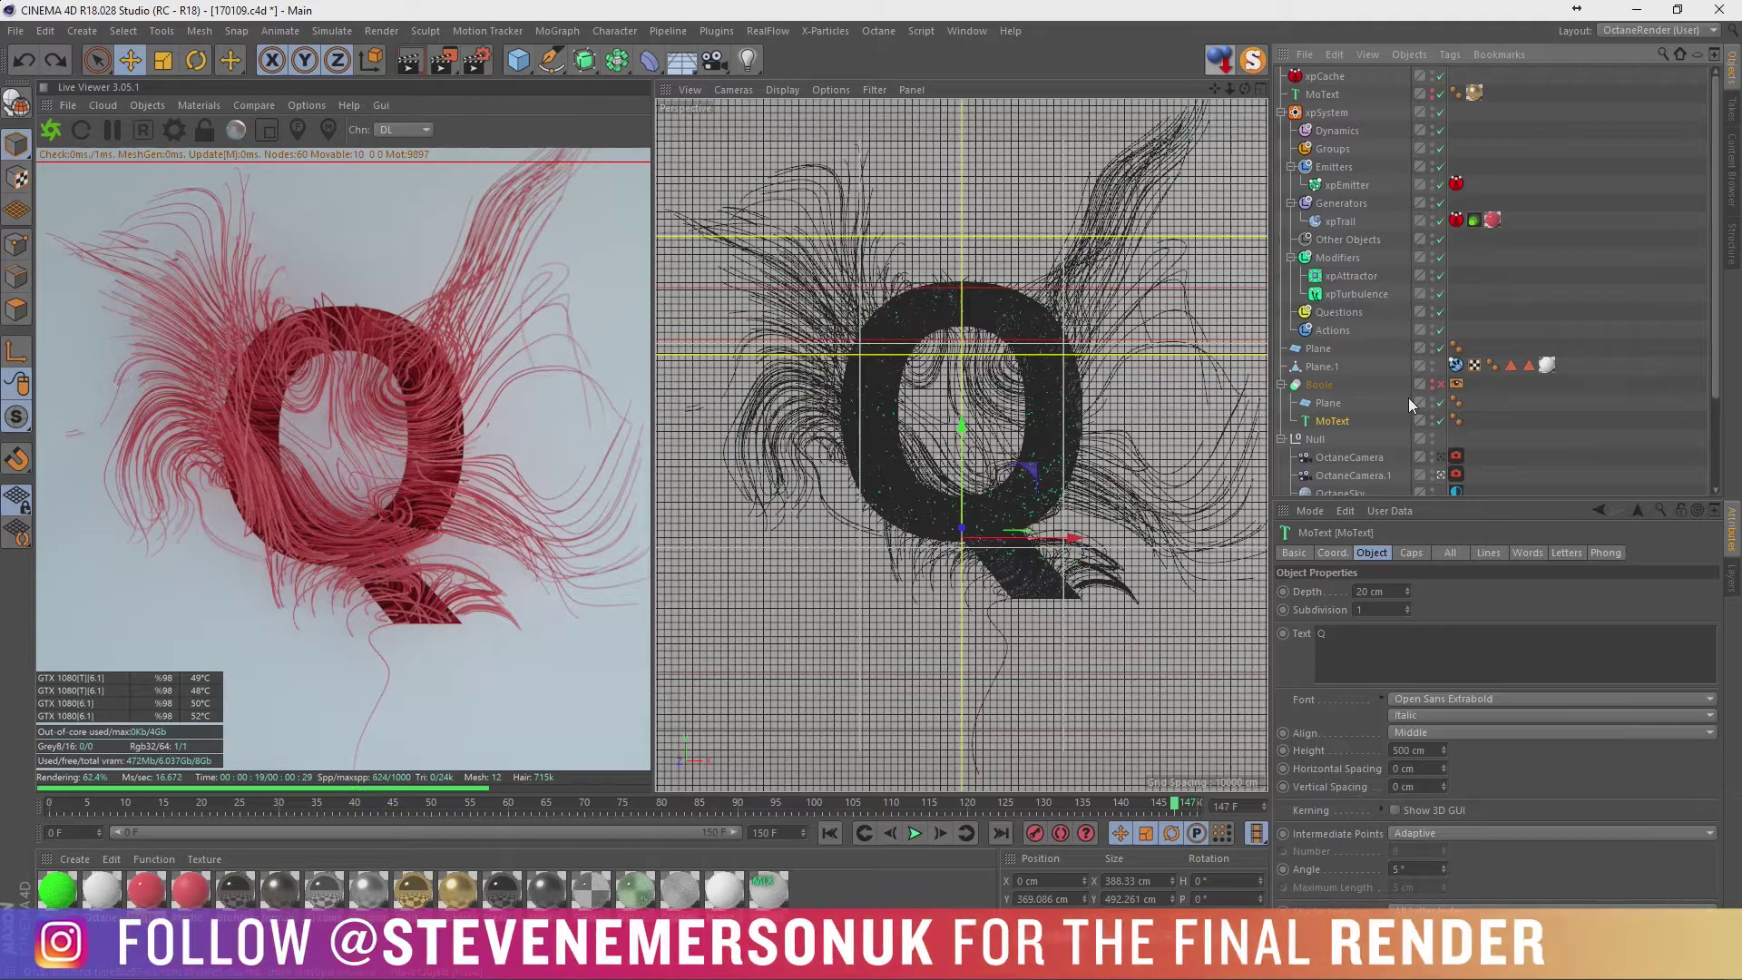
pyautogui.hotkey('ctrl', 's')
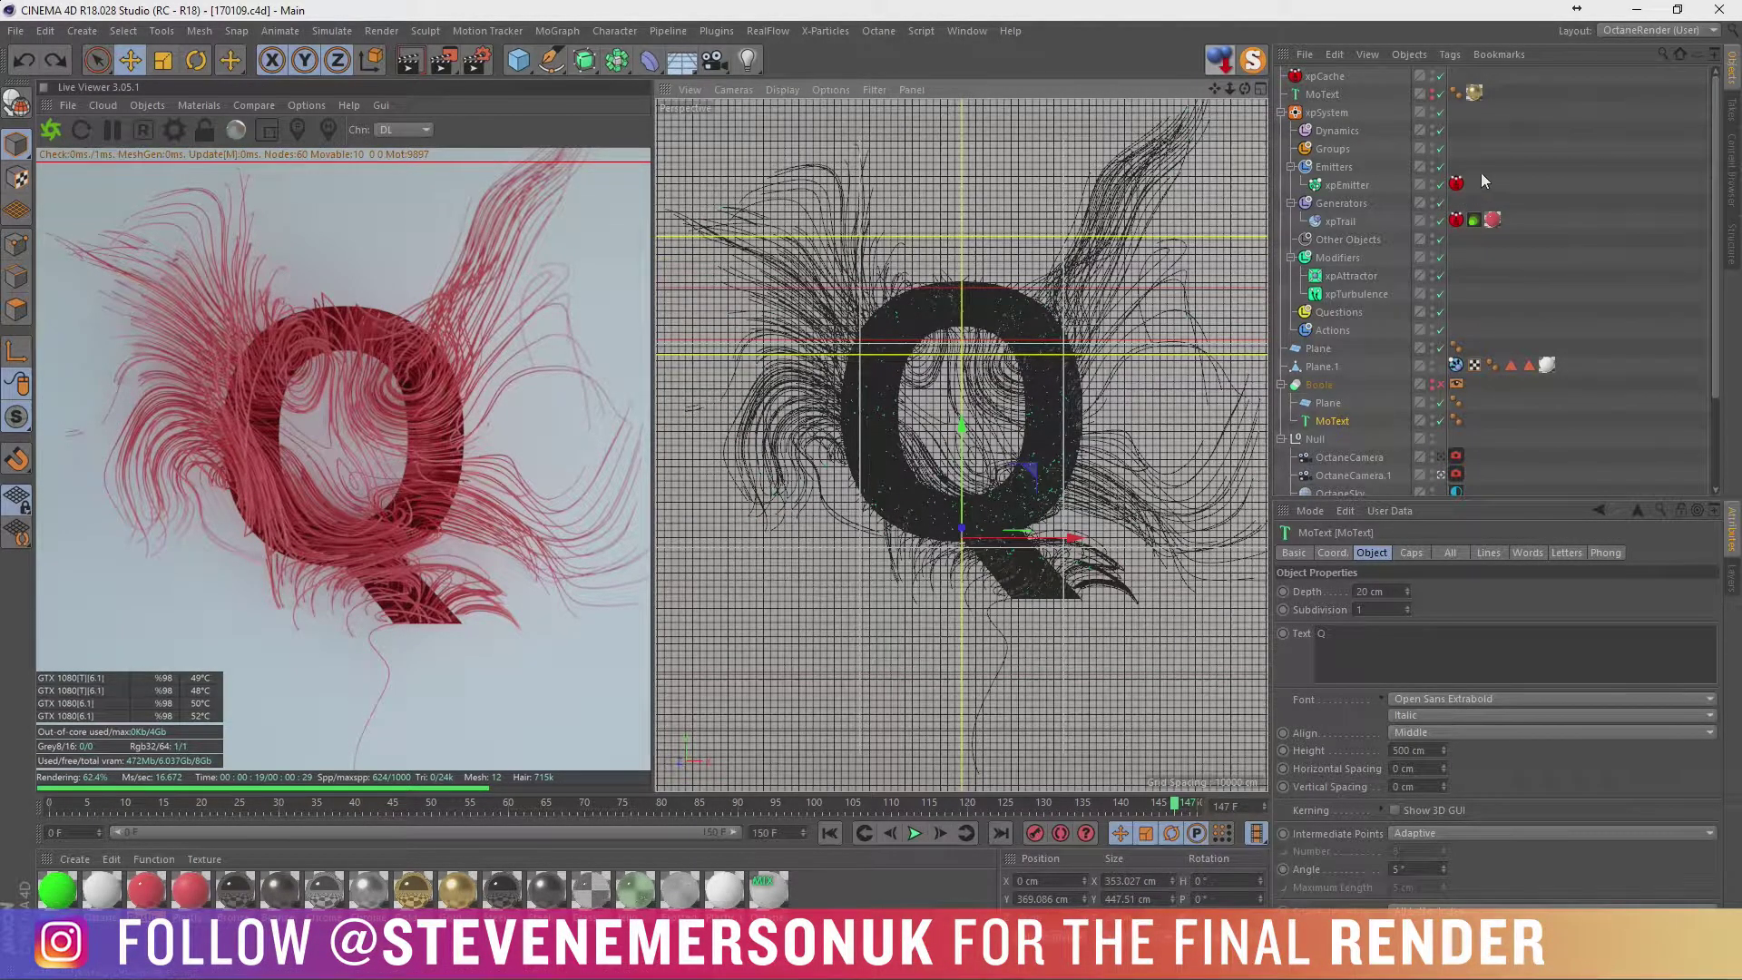
# Duplicate the camera as OctaneCamera.2, render through it, and dolly in closer.
pyautogui.keyDown('ctrl'); pyautogui.moveTo(1356, 477); pyautogui.dragTo(1355, 485); pyautogui.keyUp('ctrl')
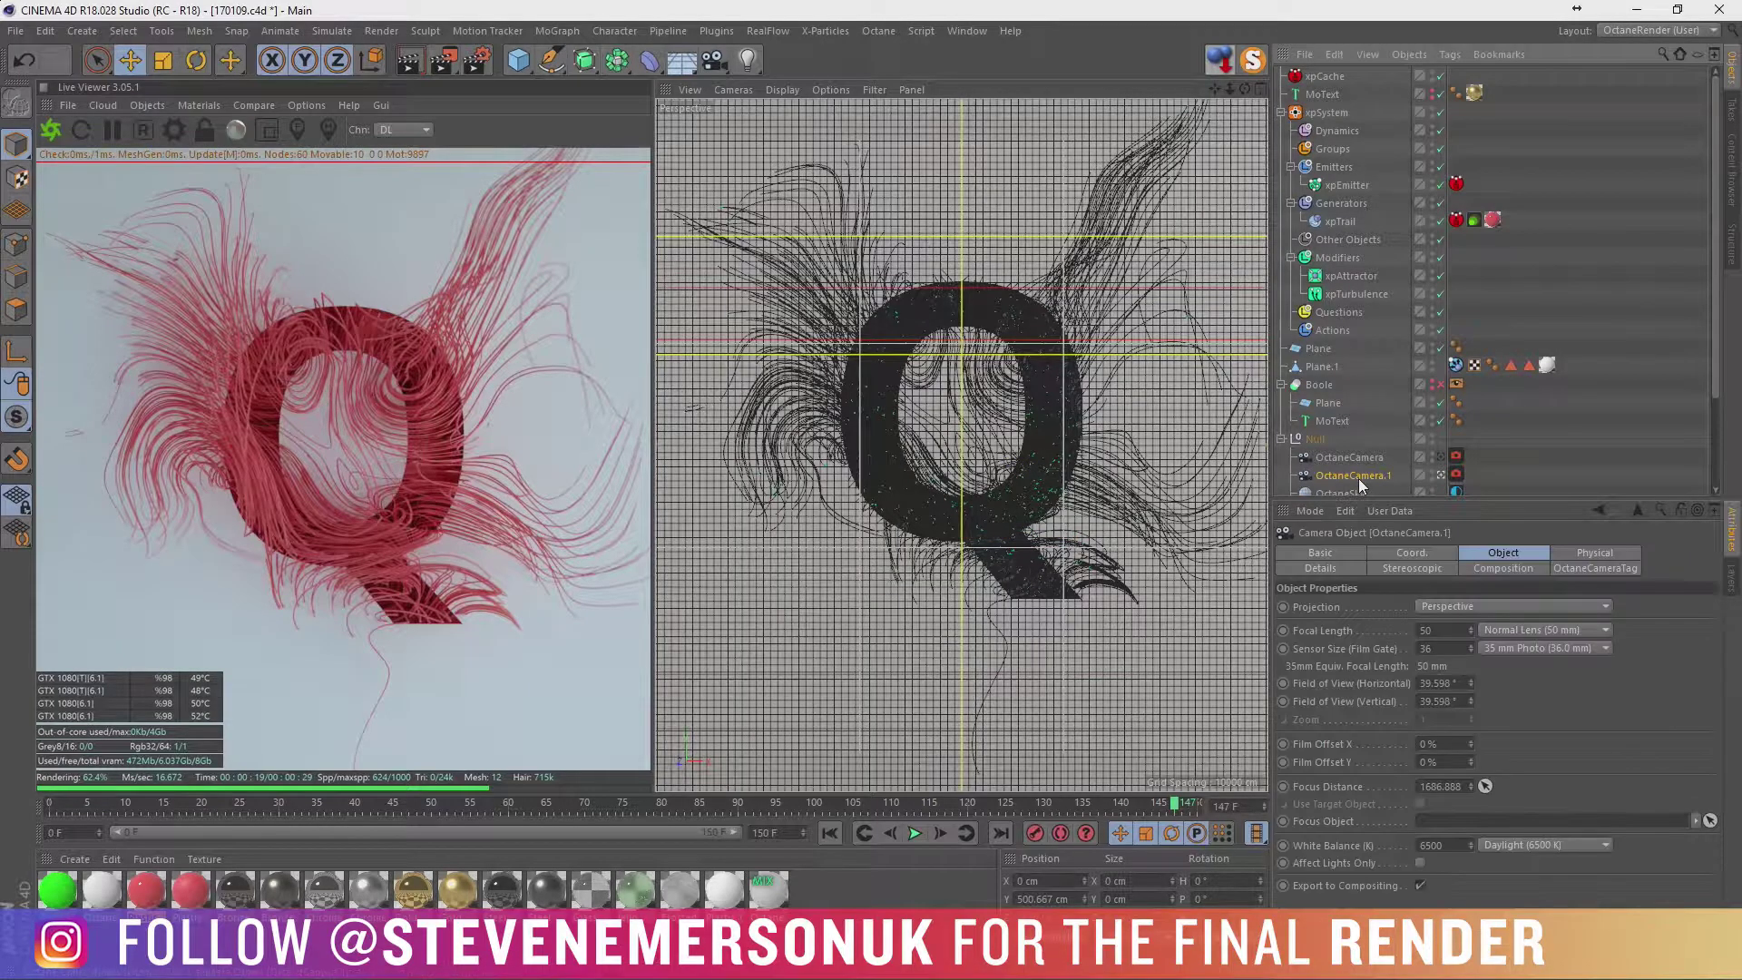
pyautogui.click(1441, 493)
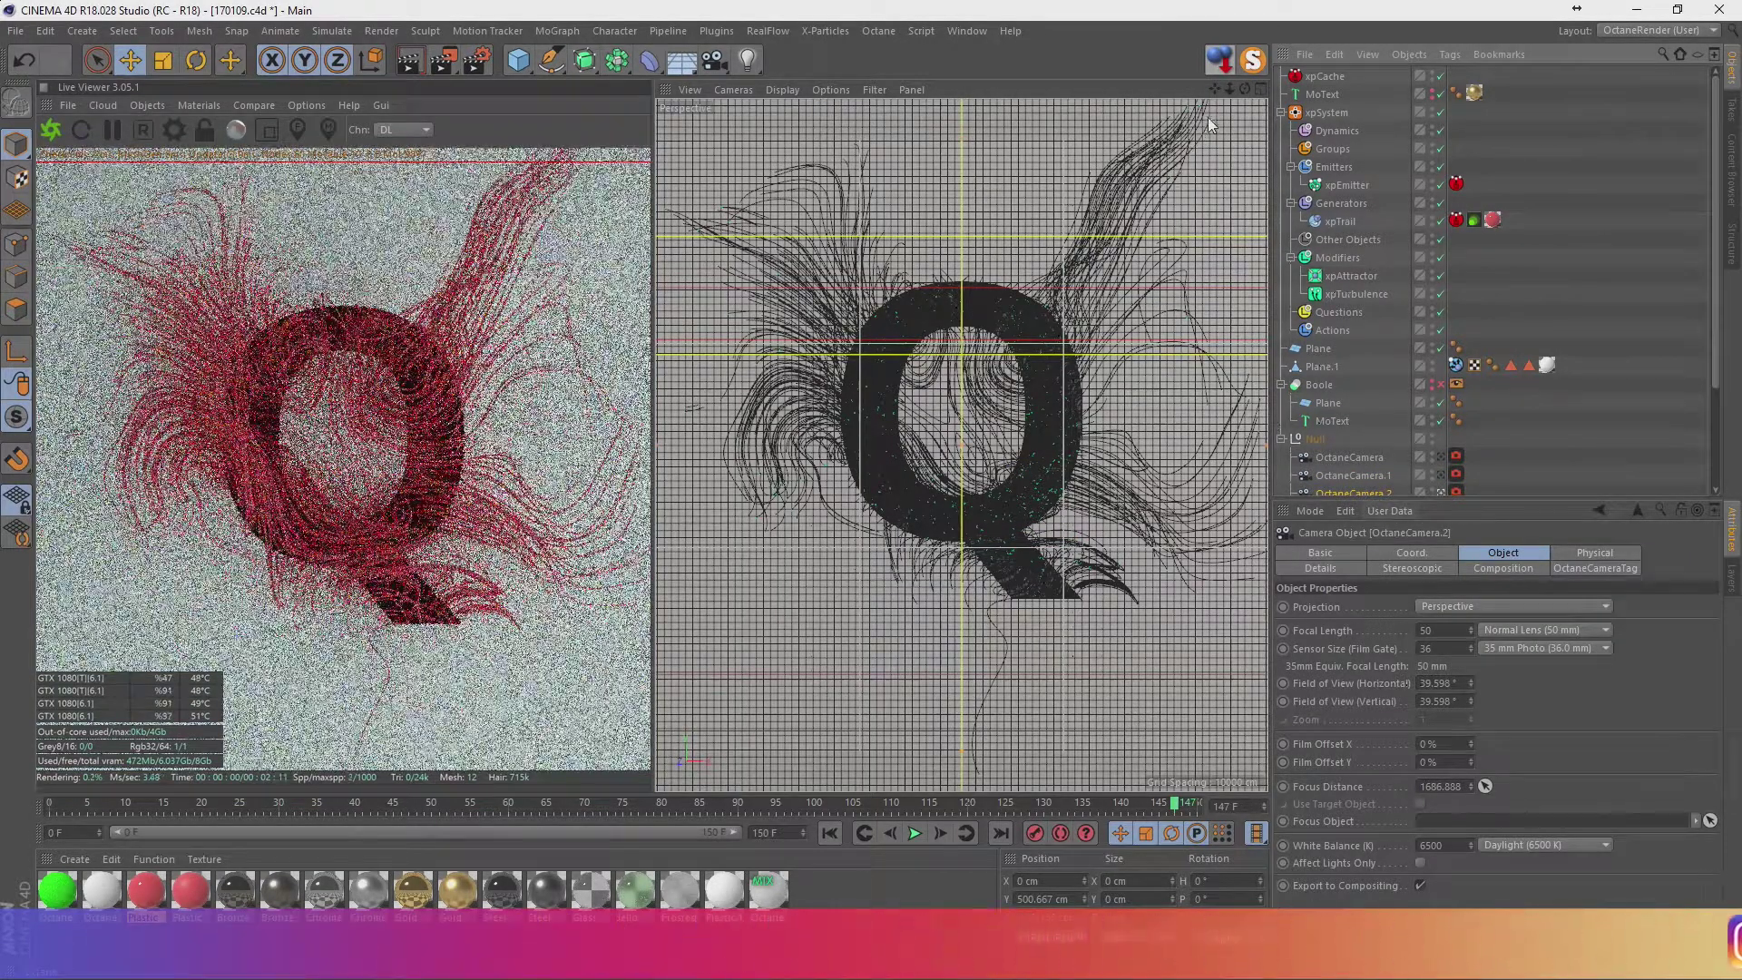
pyautogui.scroll(2, 962, 444)
pyautogui.scroll(2, 961, 444)
pyautogui.scroll(2, 962, 444)
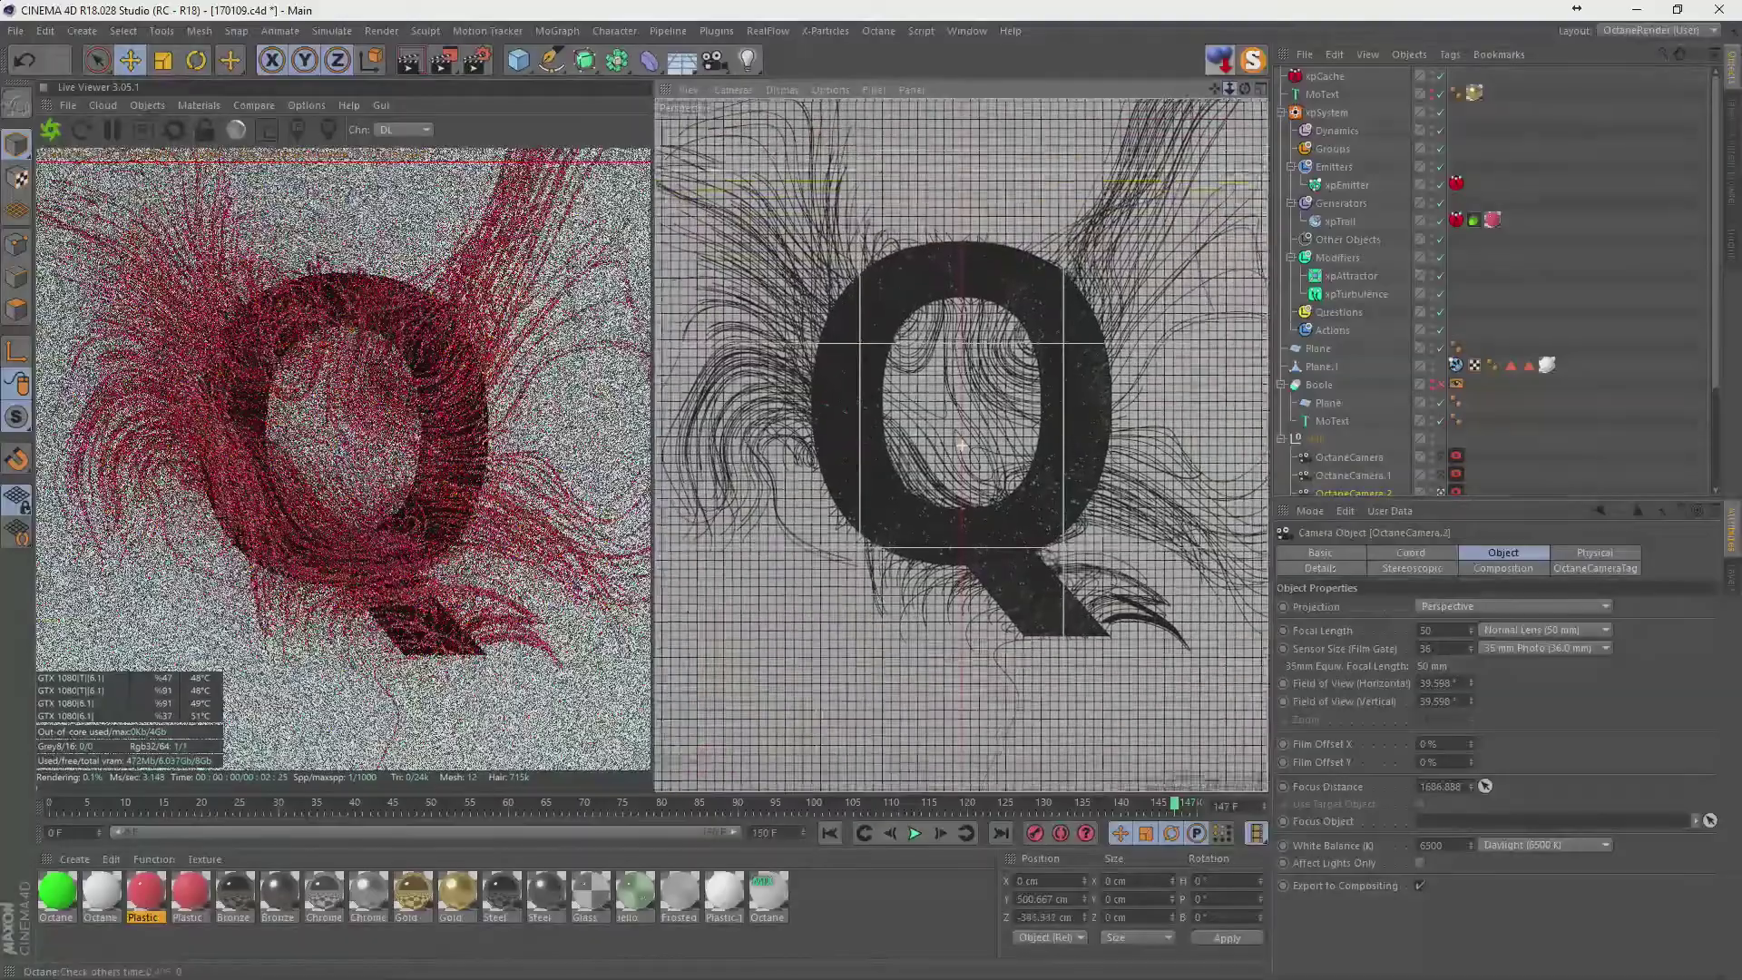
pyautogui.scroll(2, 961, 445)
pyautogui.scroll(3, 1170, 169)
pyautogui.scroll(1, 1169, 169)
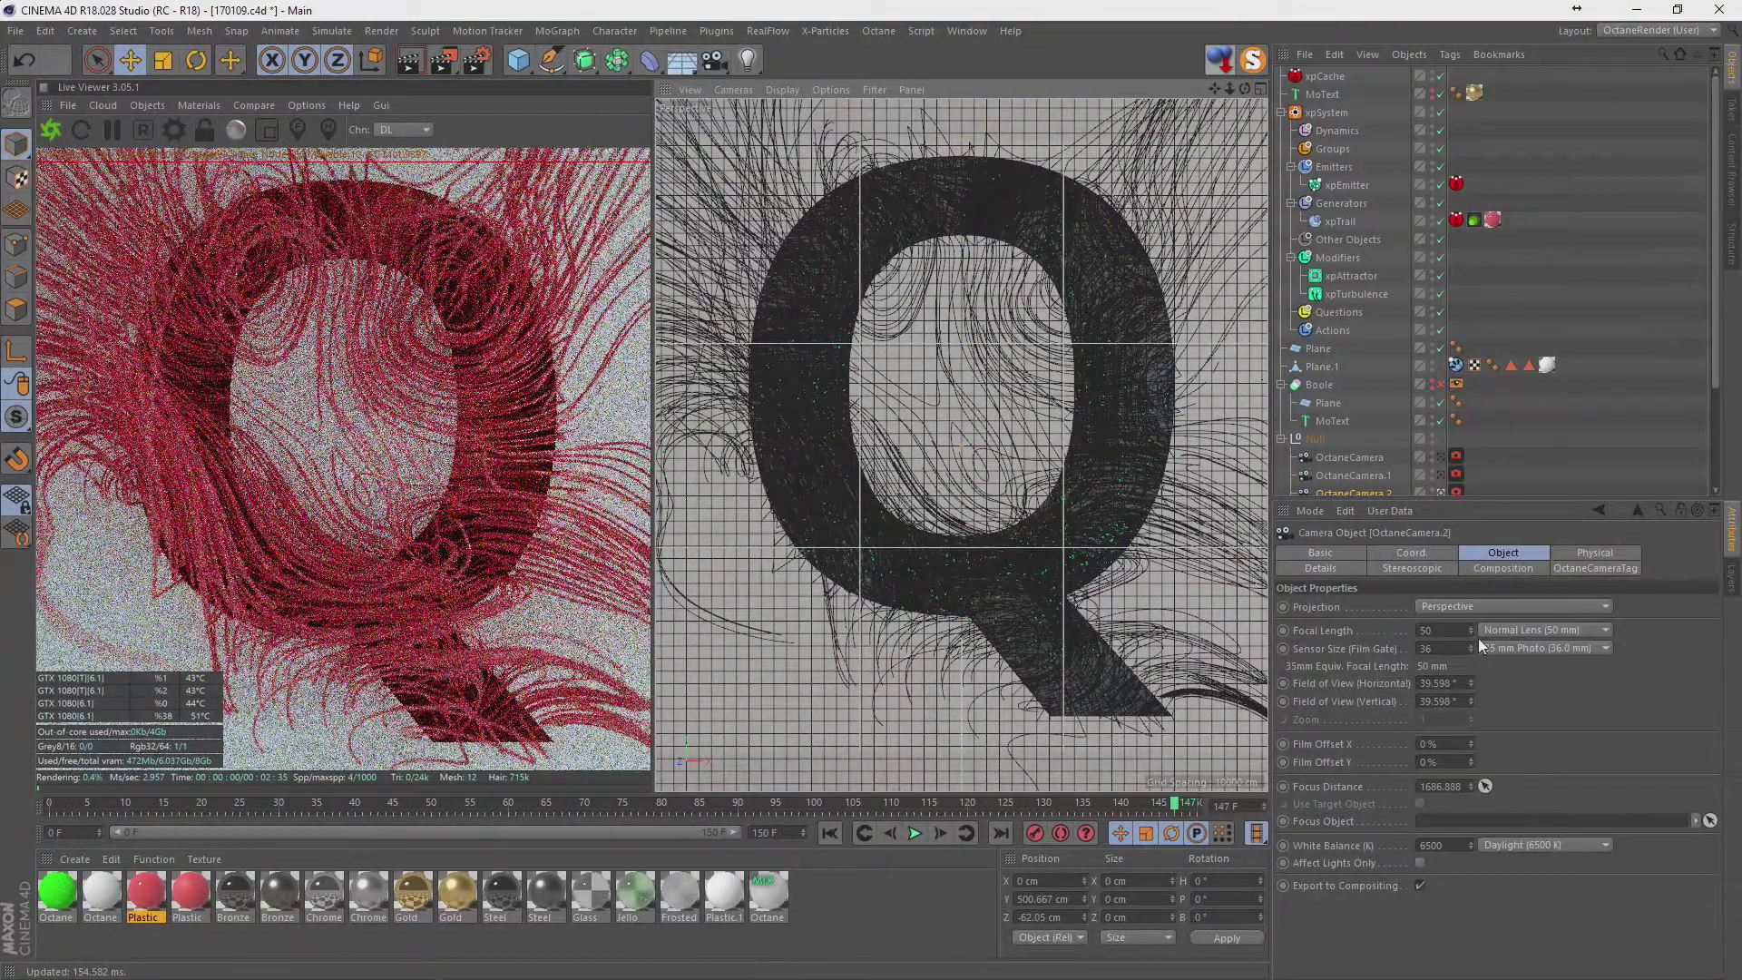
# Lower OctaneCamera.2's focal length to about 34.8 mm.
pyautogui.moveTo(1470, 632)
pyautogui.mouseDown()
pyautogui.moveTo(1471, 708)
pyautogui.moveTo(1472, 629)
pyautogui.mouseUp()
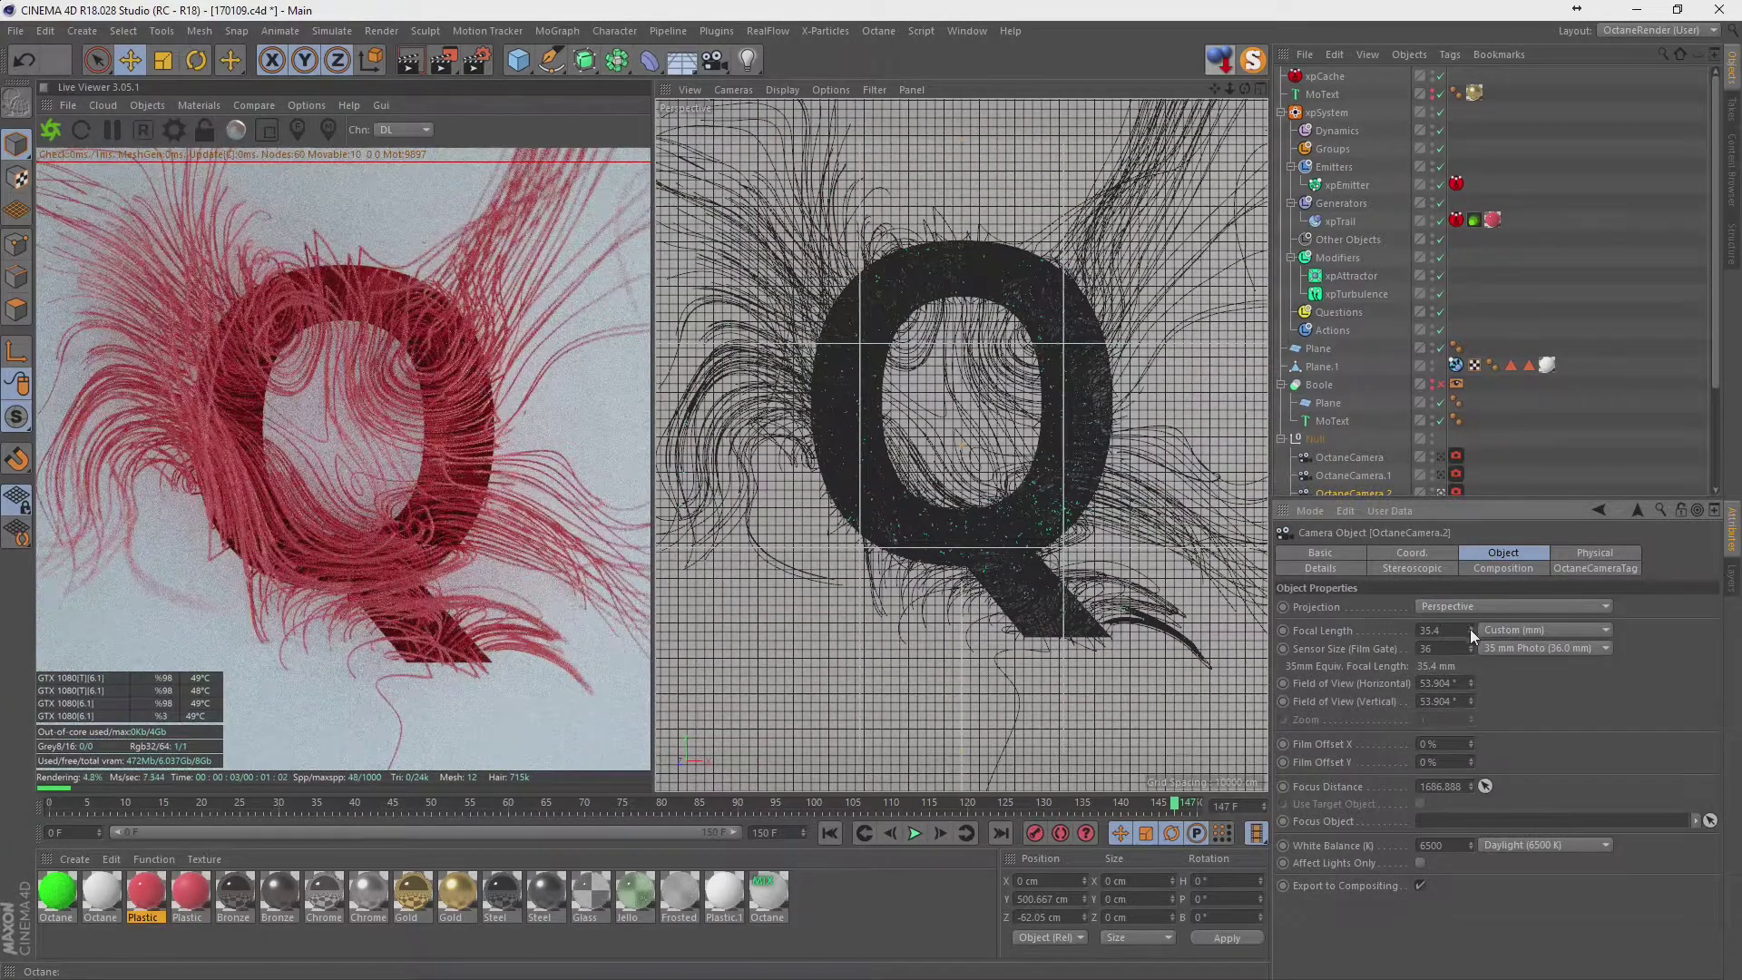
pyautogui.moveTo(1470, 628); pyautogui.dragTo(1469, 635)
pyautogui.click(1431, 555)
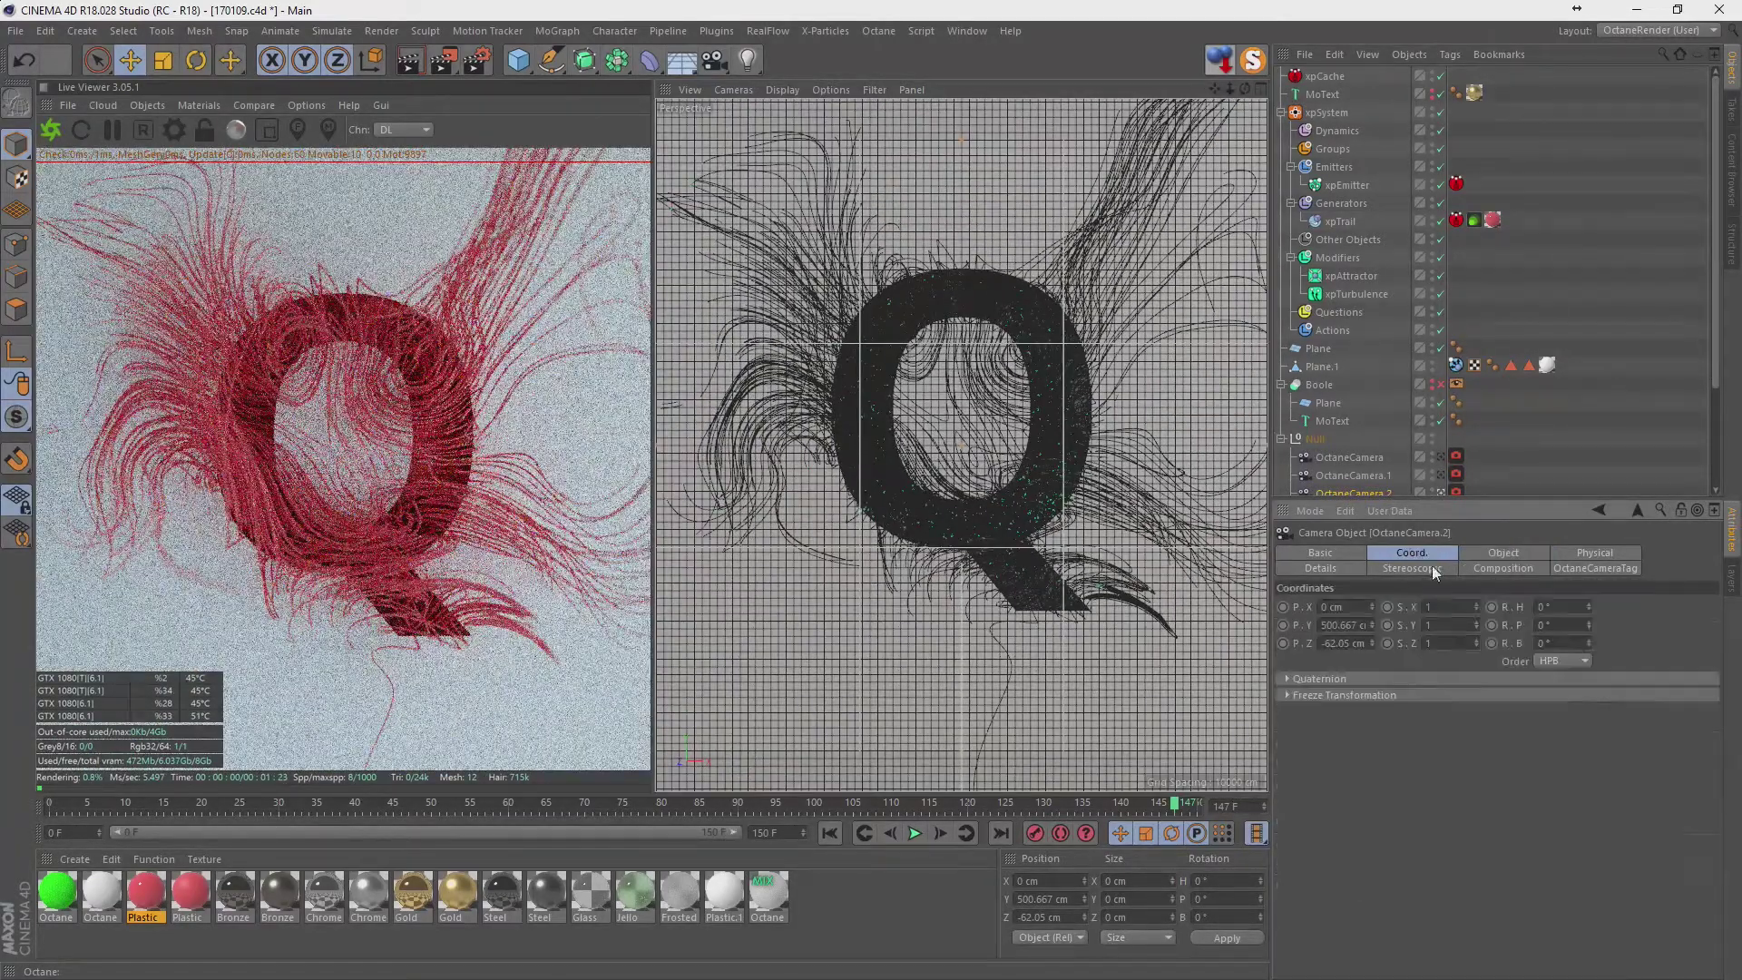
pyautogui.scroll(-3, 1348, 443)
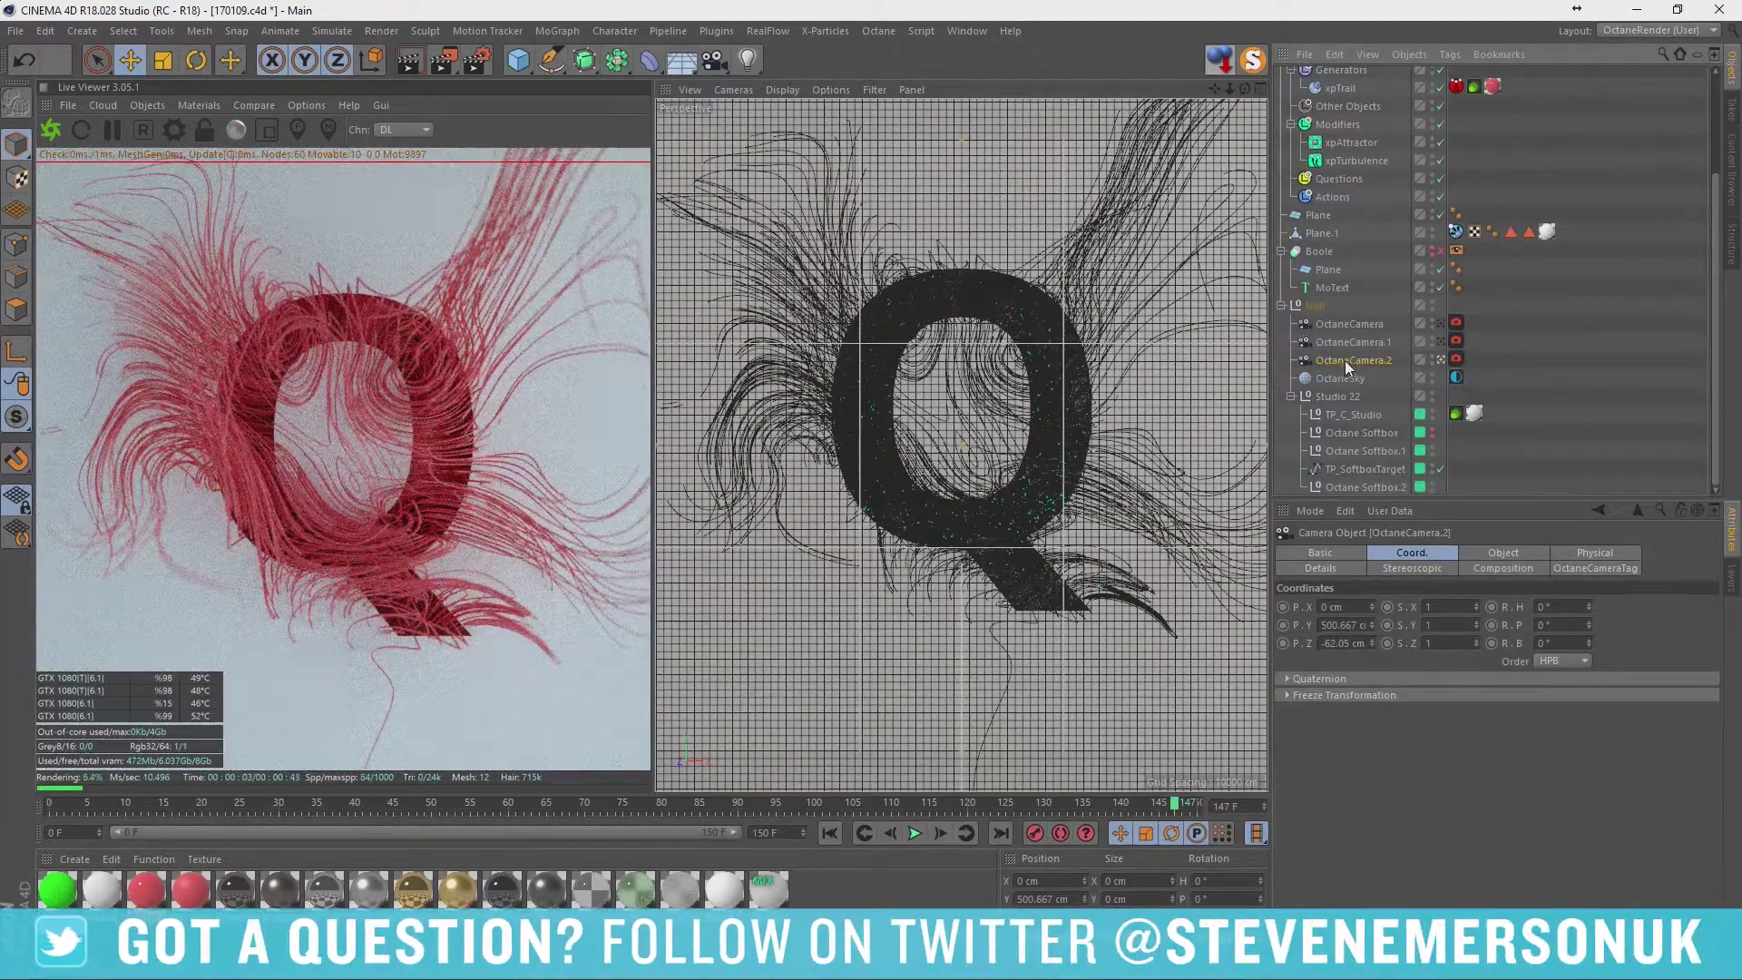
# Duplicate into OctaneCamera.3 with R.P 4°, P.Y 465.667 cm and P.Z -22.05 cm.
pyautogui.keyDown('ctrl'); pyautogui.moveTo(1350, 367); pyautogui.dragTo(1444, 373); pyautogui.keyUp('ctrl')
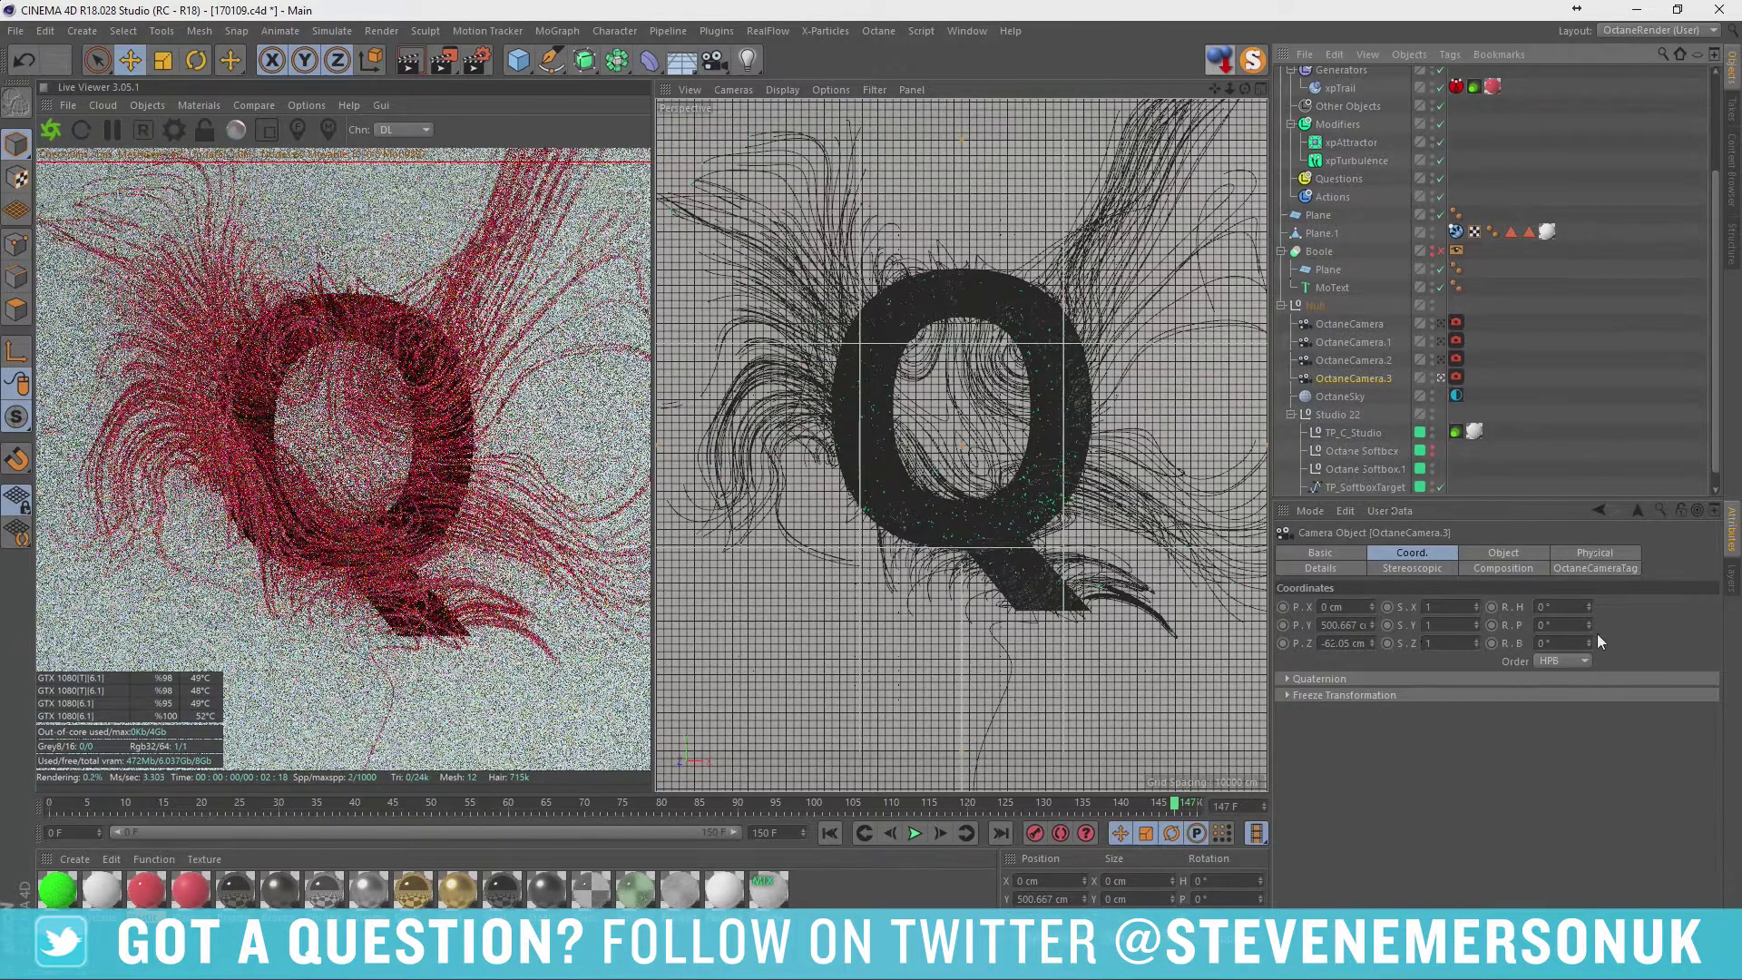
pyautogui.click(1589, 622)
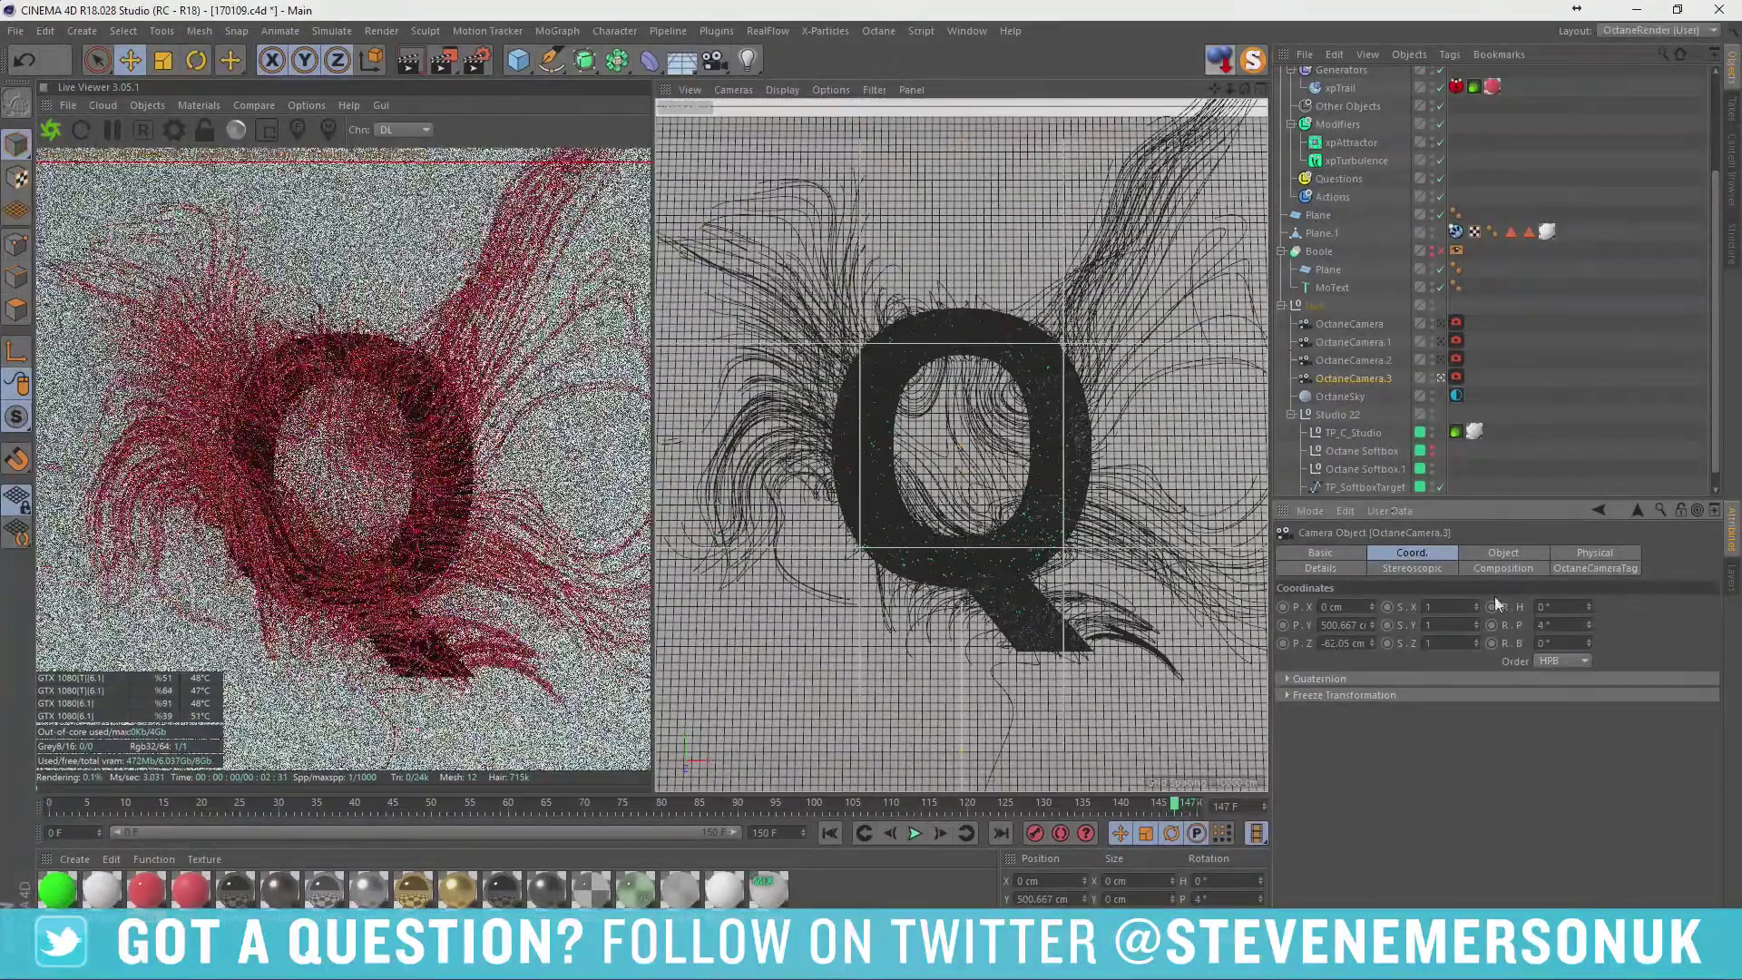
pyautogui.moveTo(1373, 625); pyautogui.dragTo(1373, 656)
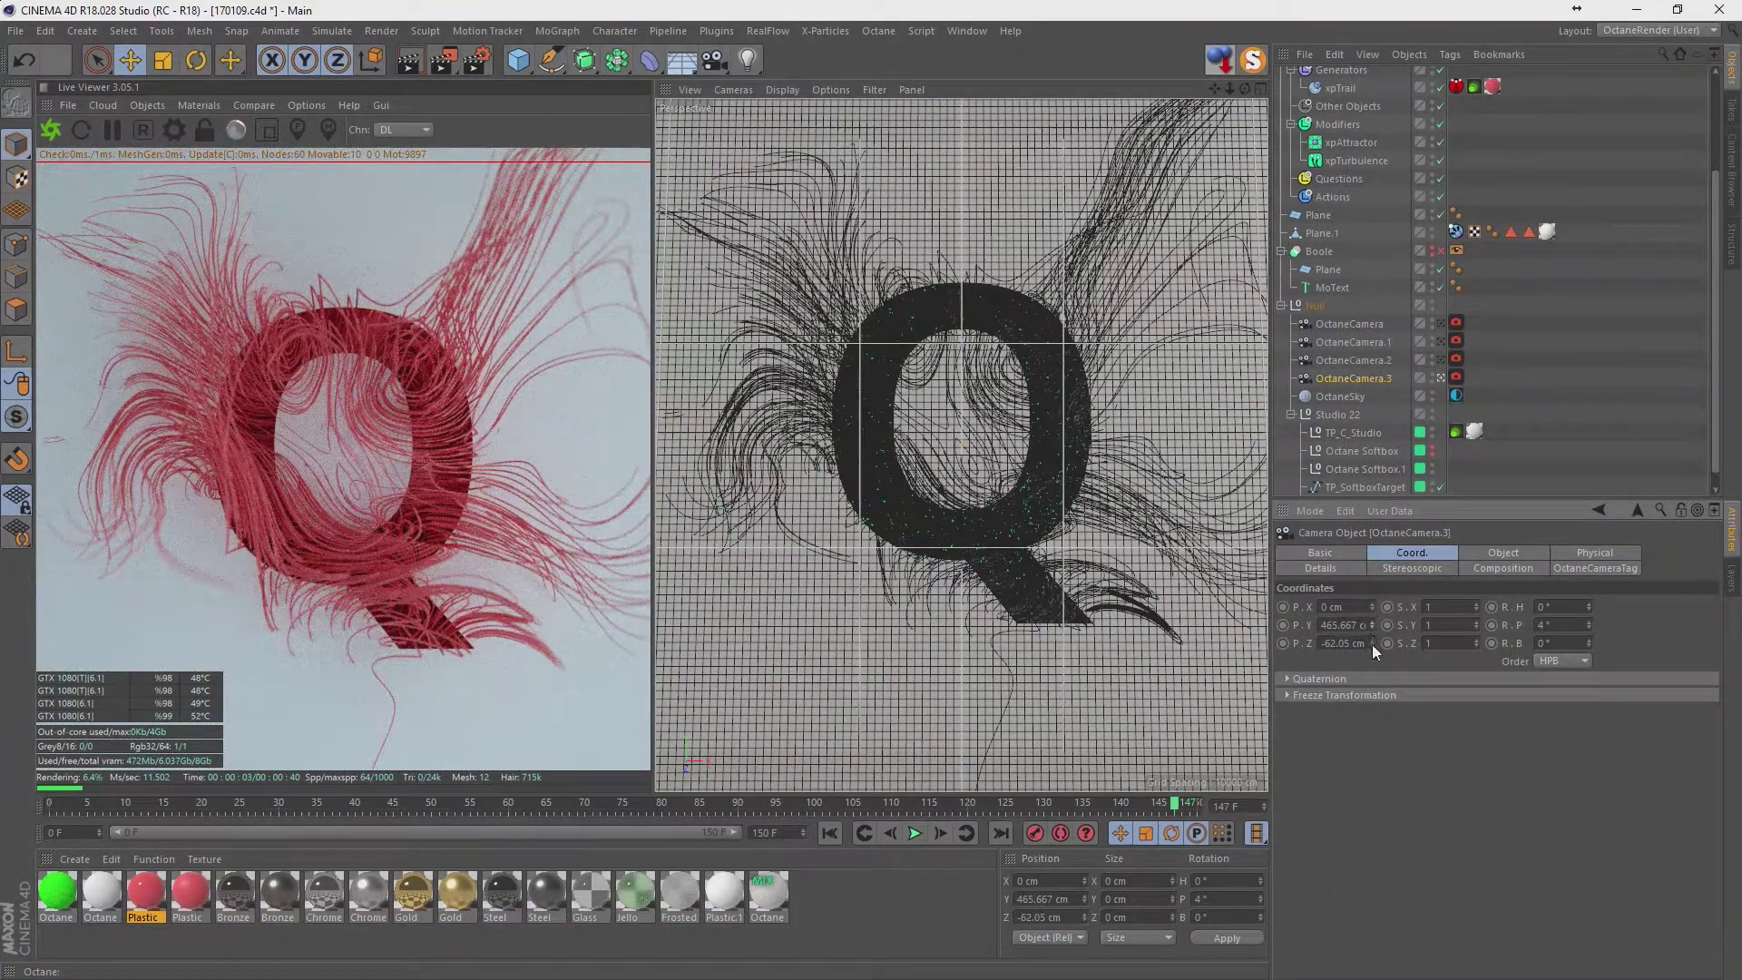
pyautogui.moveTo(1371, 644); pyautogui.dragTo(1370, 617)
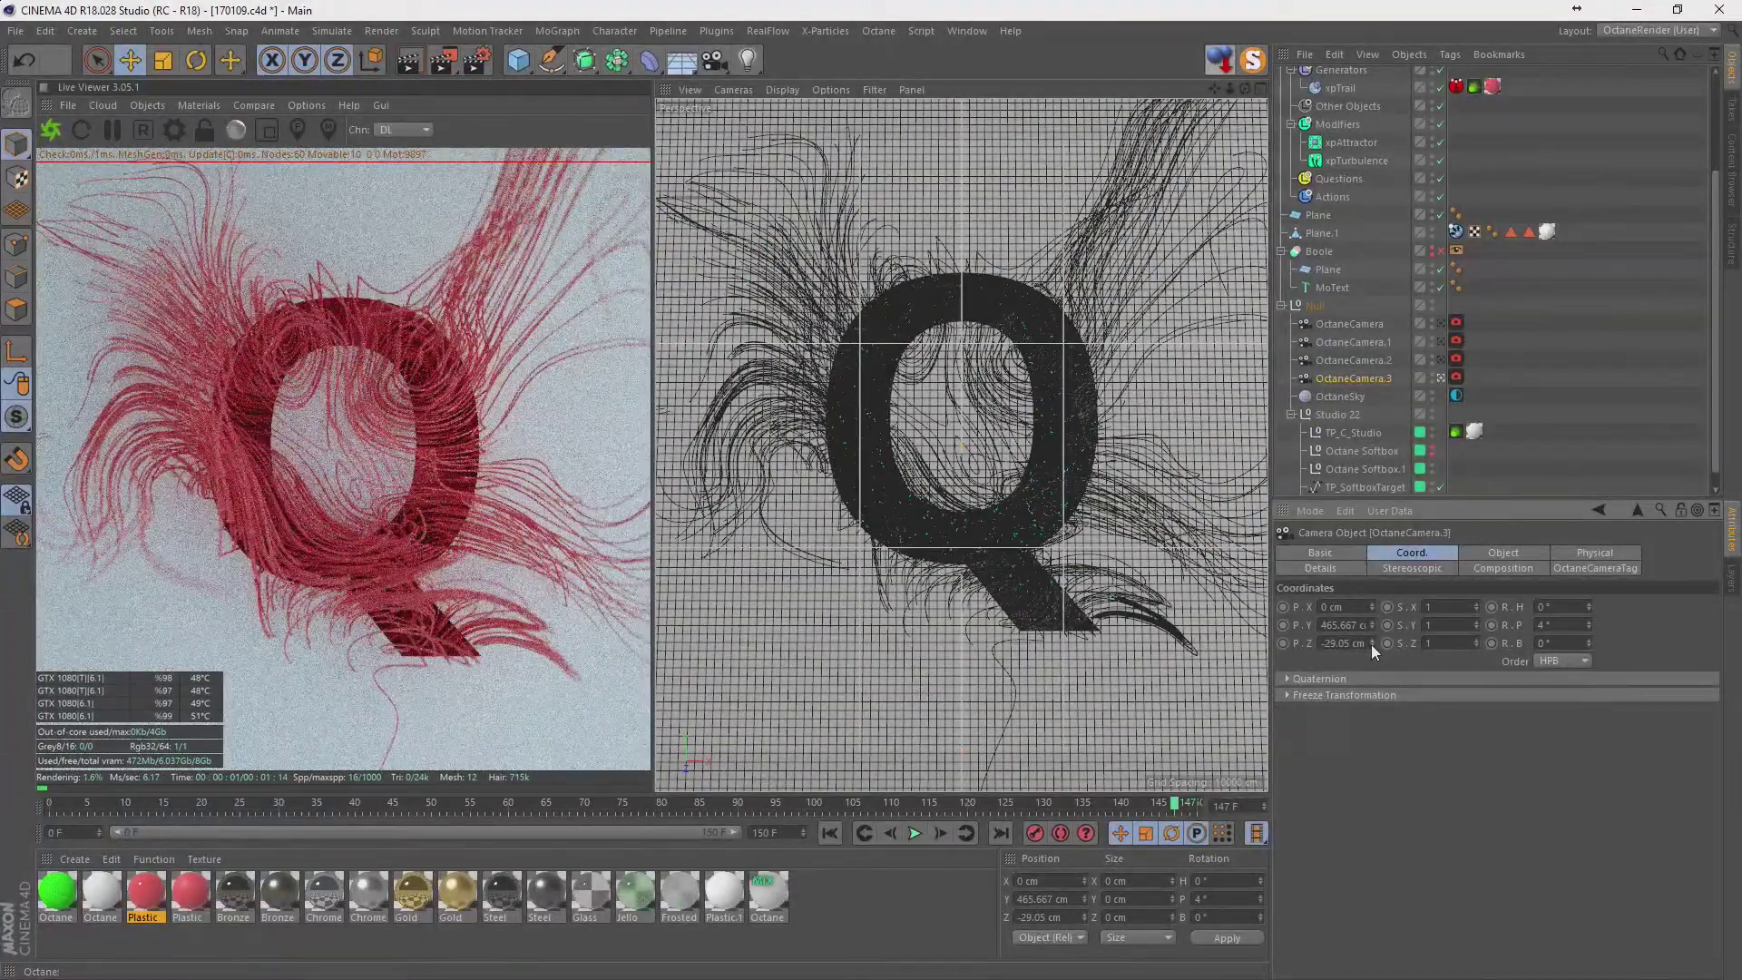
pyautogui.moveTo(1369, 644); pyautogui.dragTo(1370, 637)
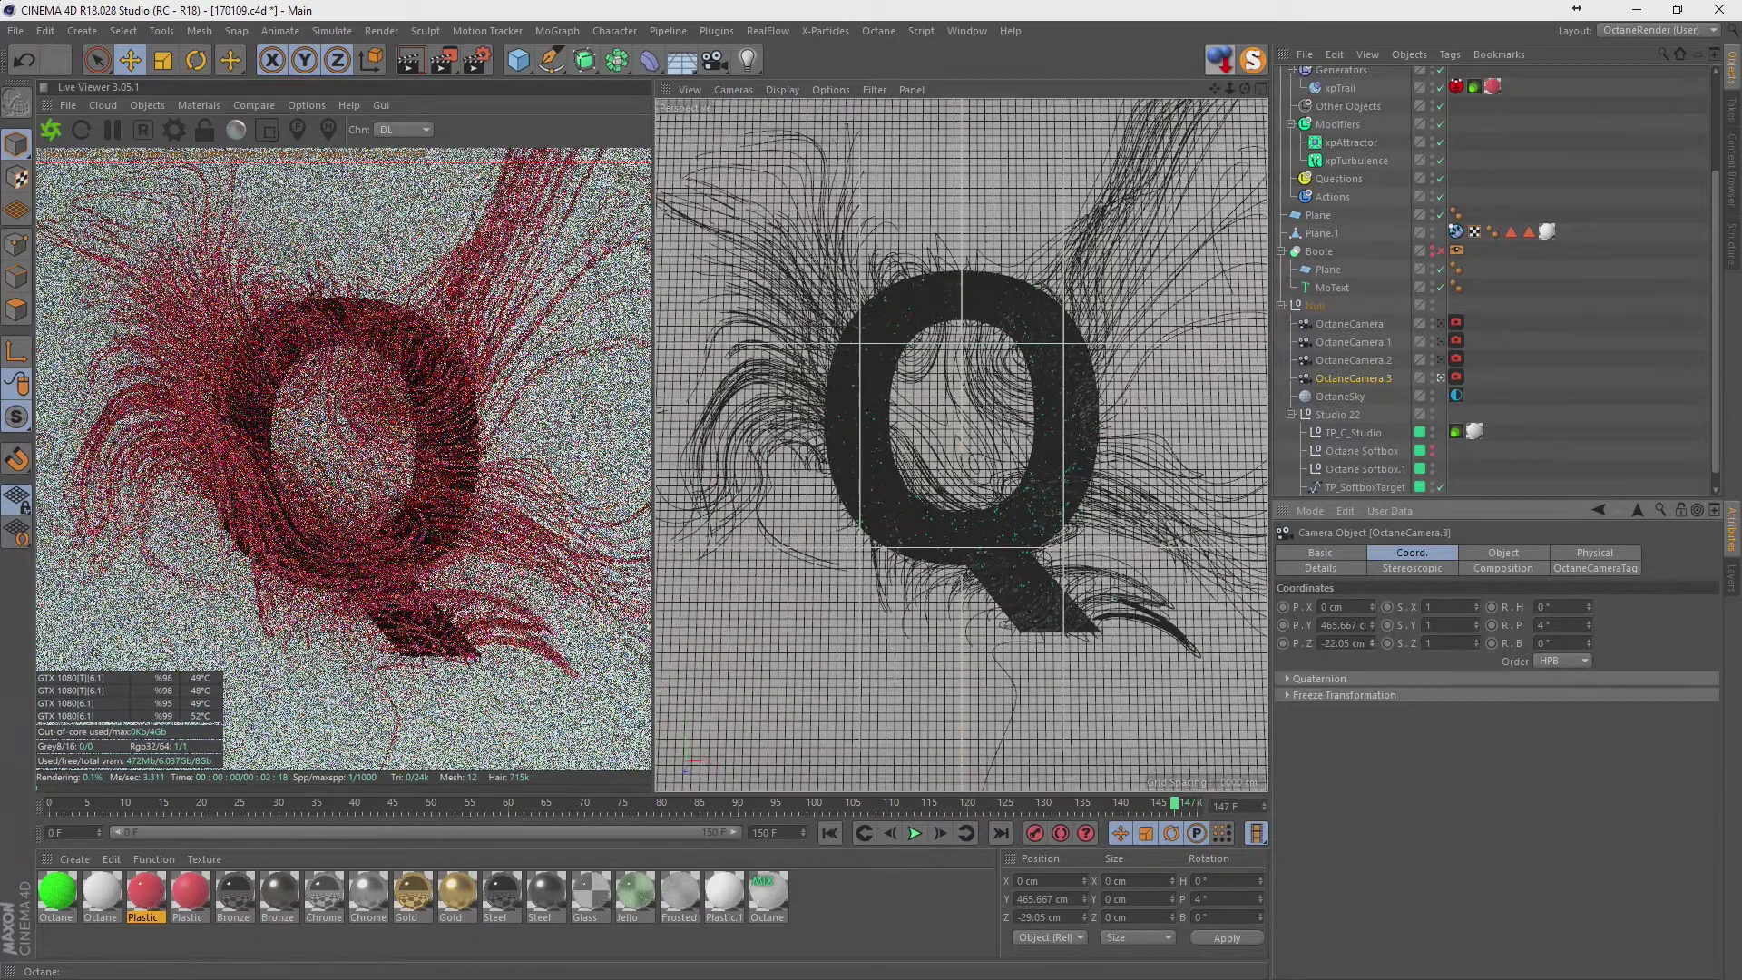
pyautogui.click(584, 933)
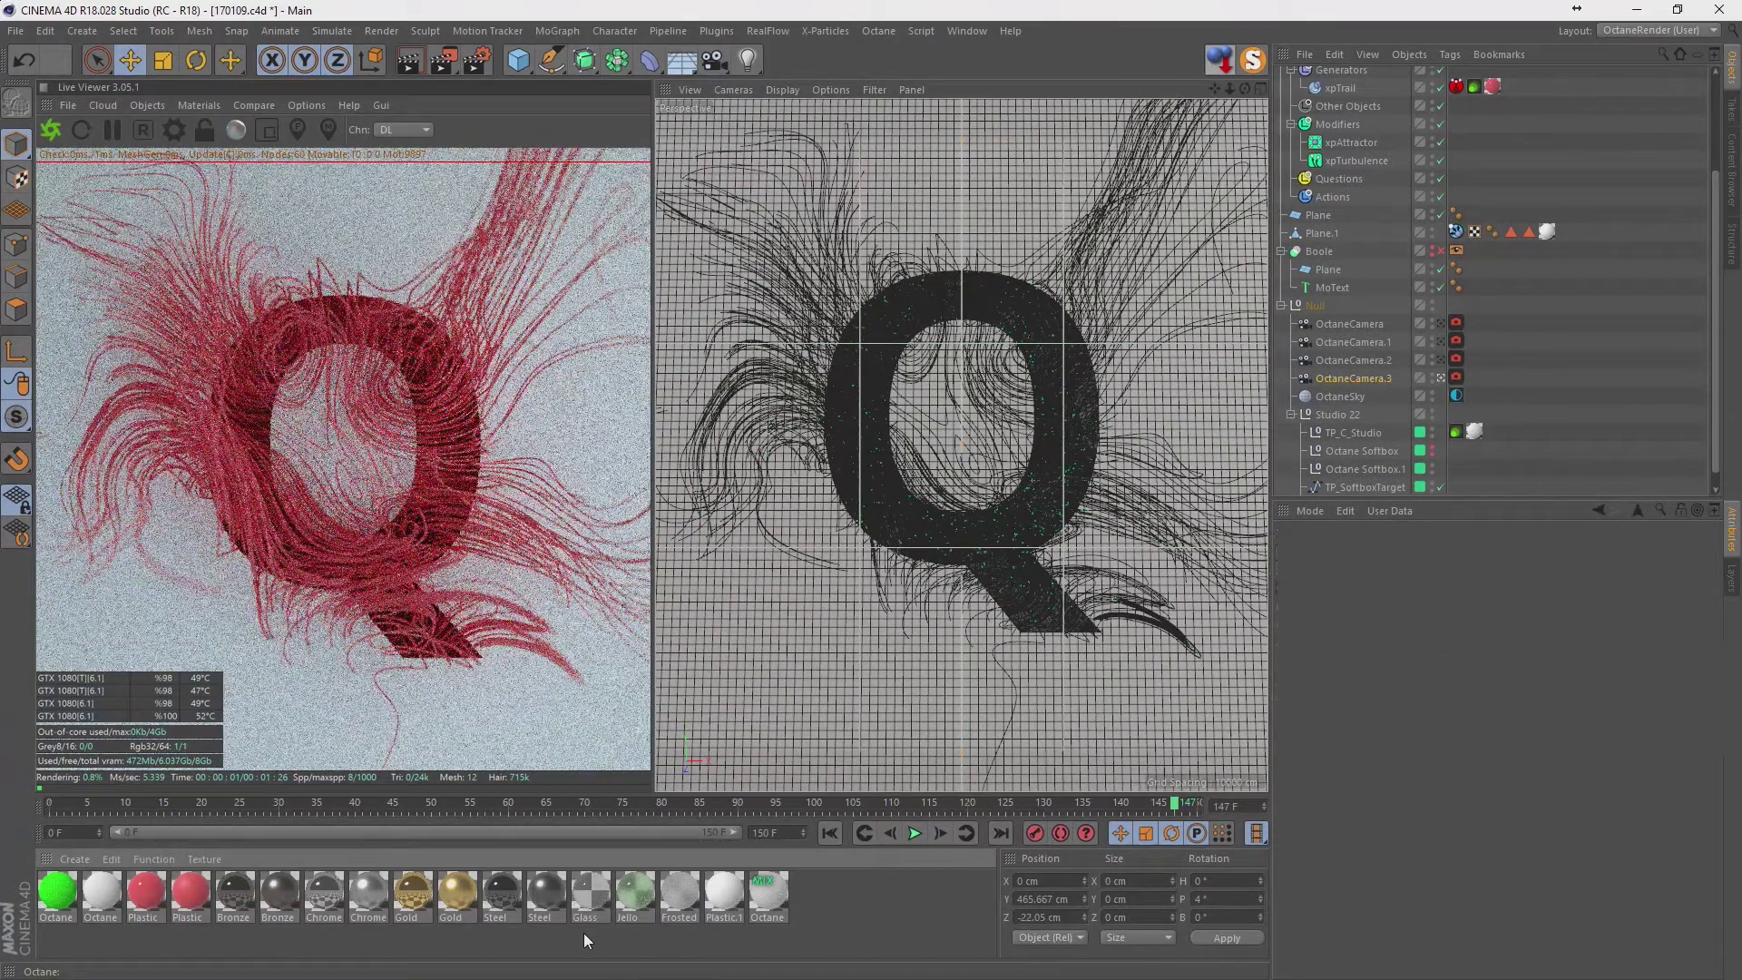
# Apply the first Plastic material to xpTrail and open it in the Material Editor.
pyautogui.click(158, 887)
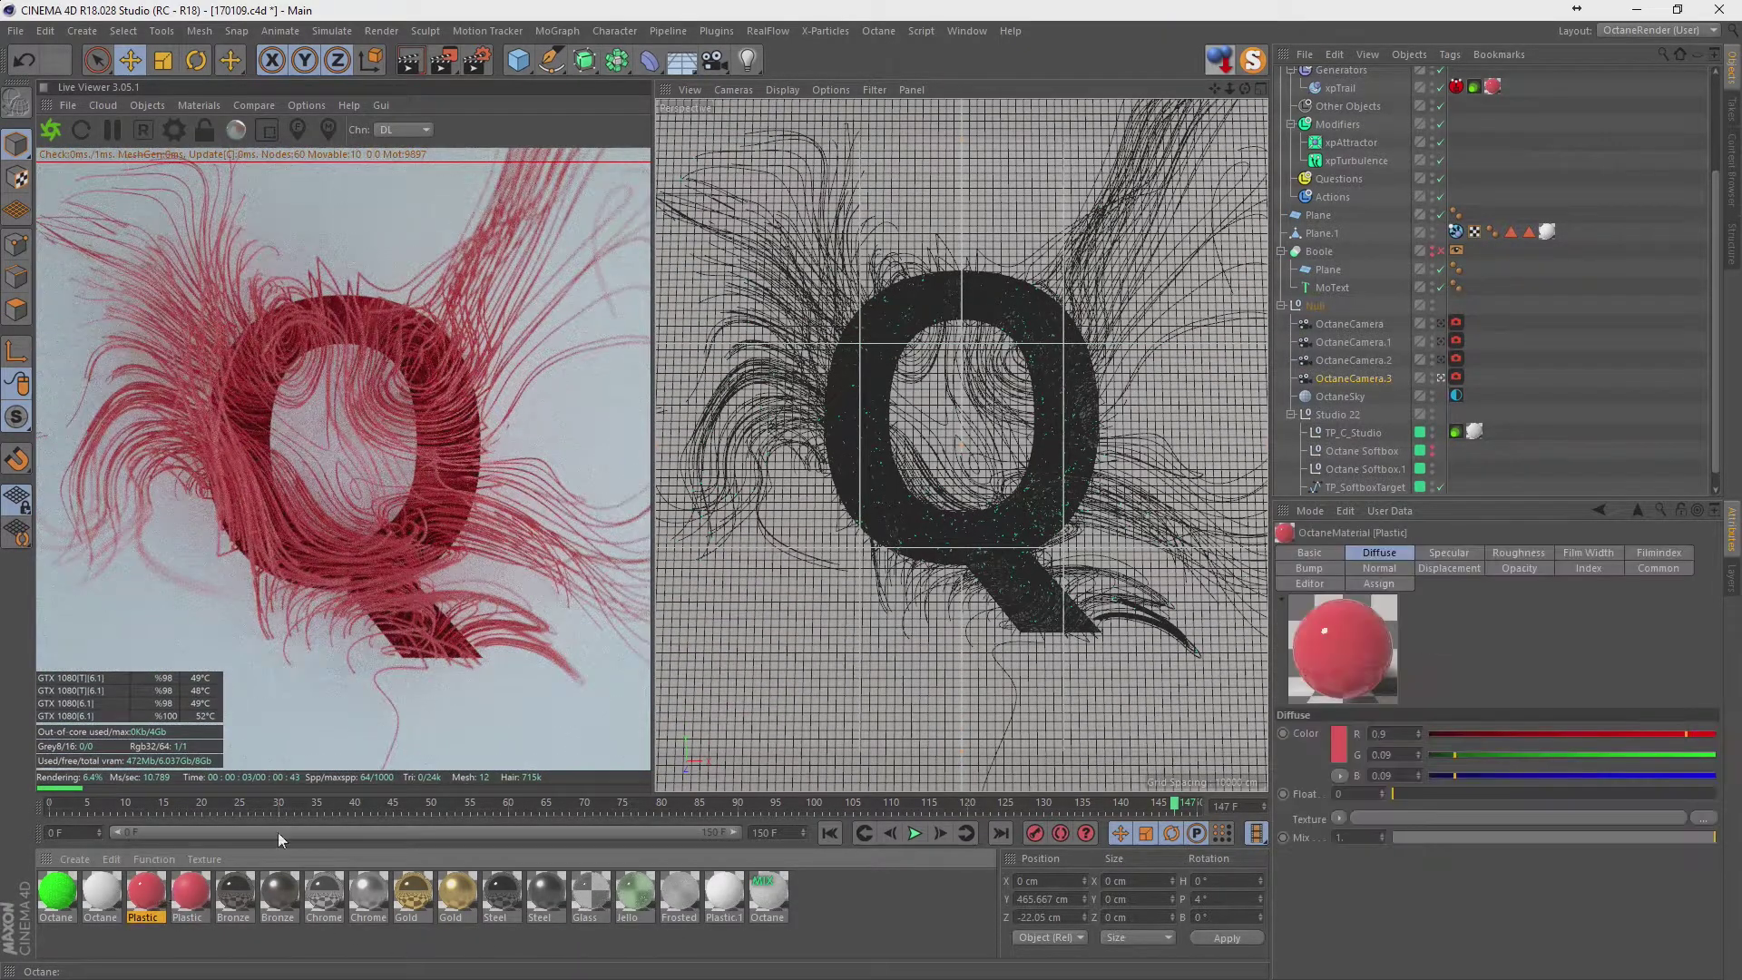
pyautogui.moveTo(1492, 95); pyautogui.dragTo(1493, 90)
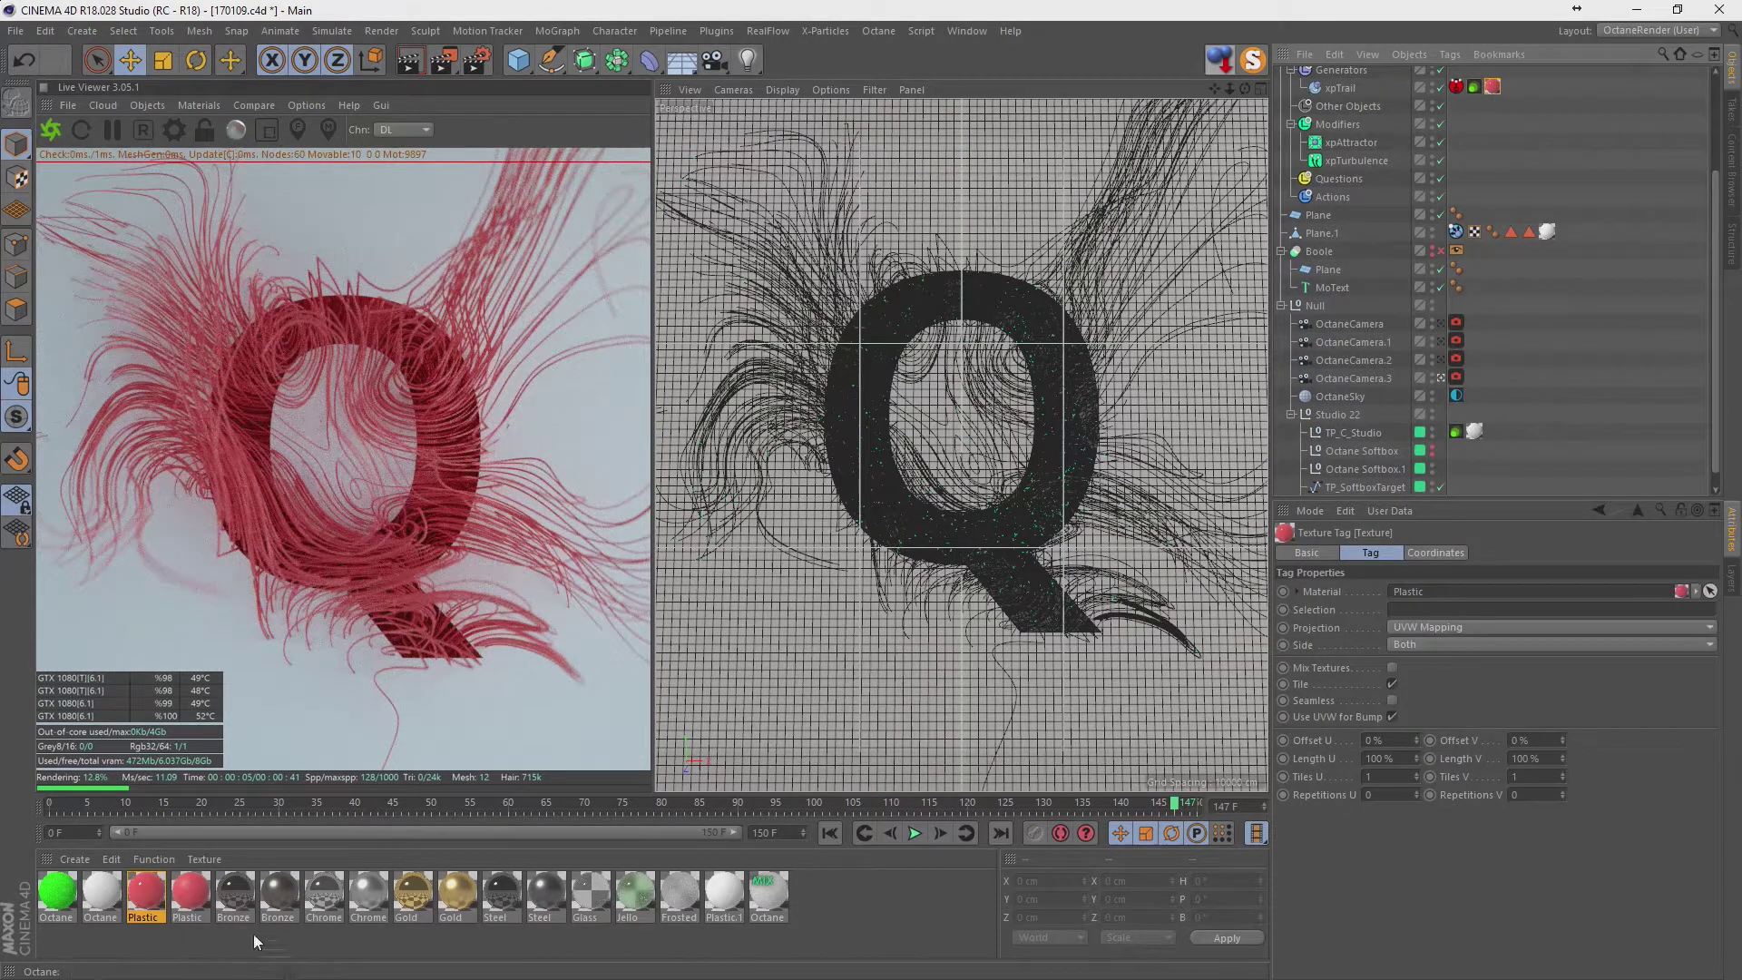
pyautogui.click(156, 898)
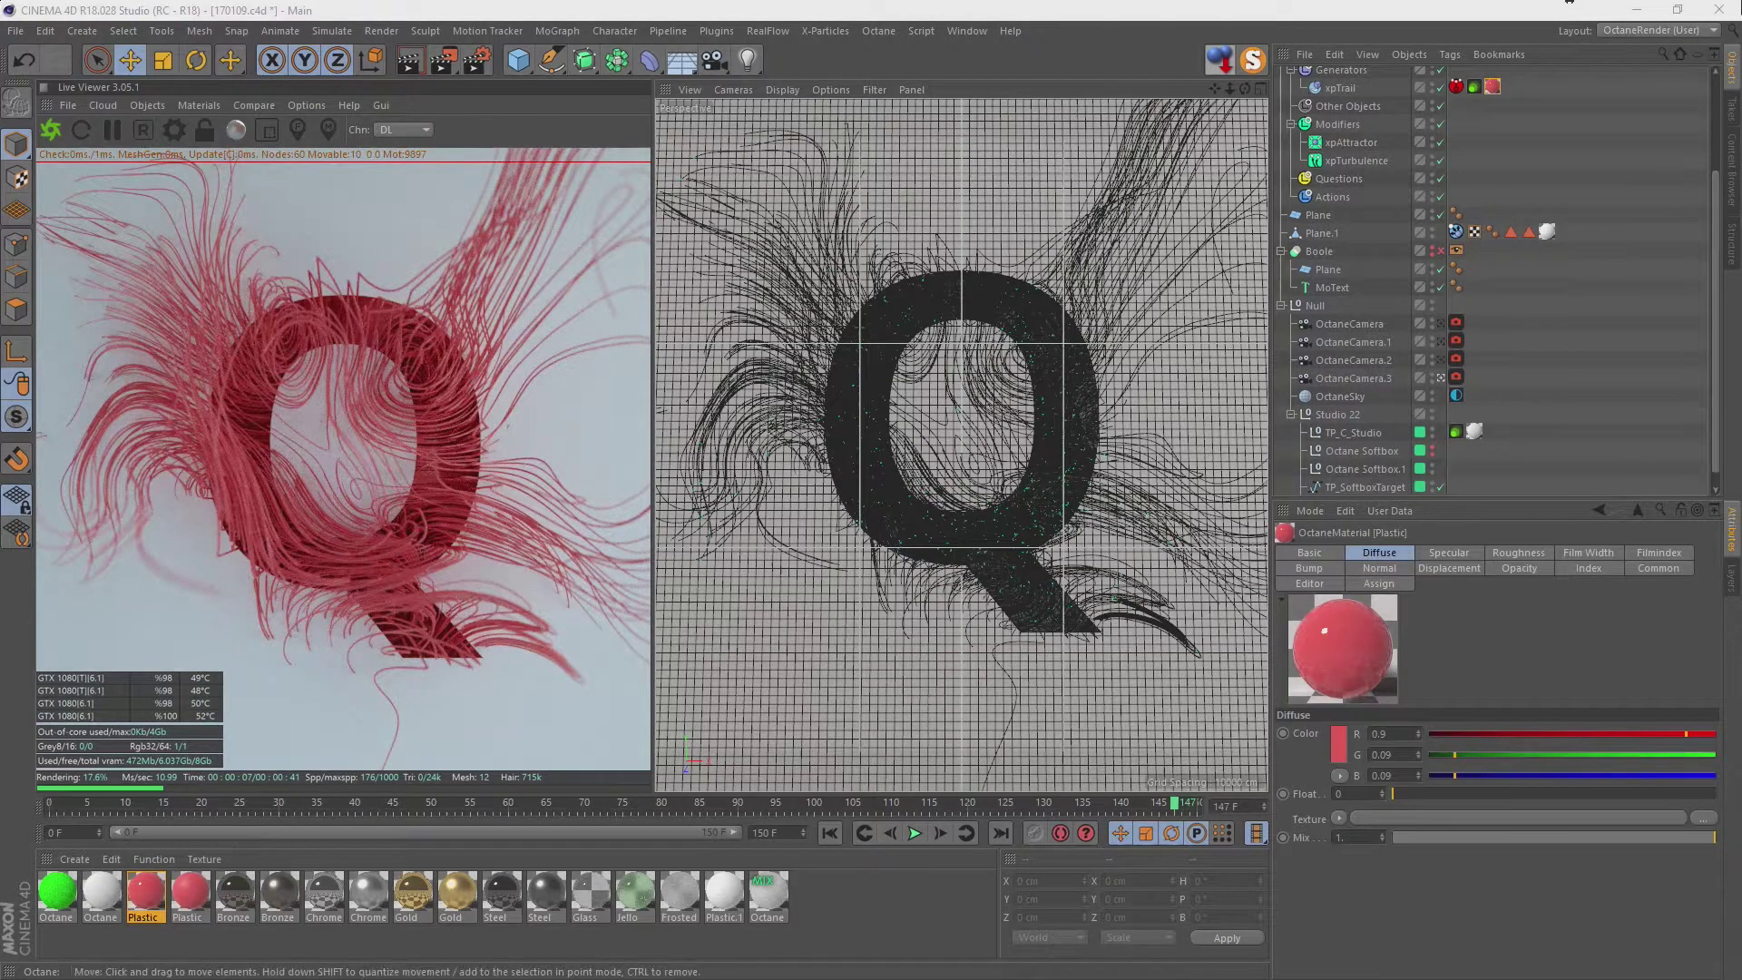
pyautogui.doubleClick(145, 893)
pyautogui.moveTo(1027, 178); pyautogui.dragTo(574, 231)
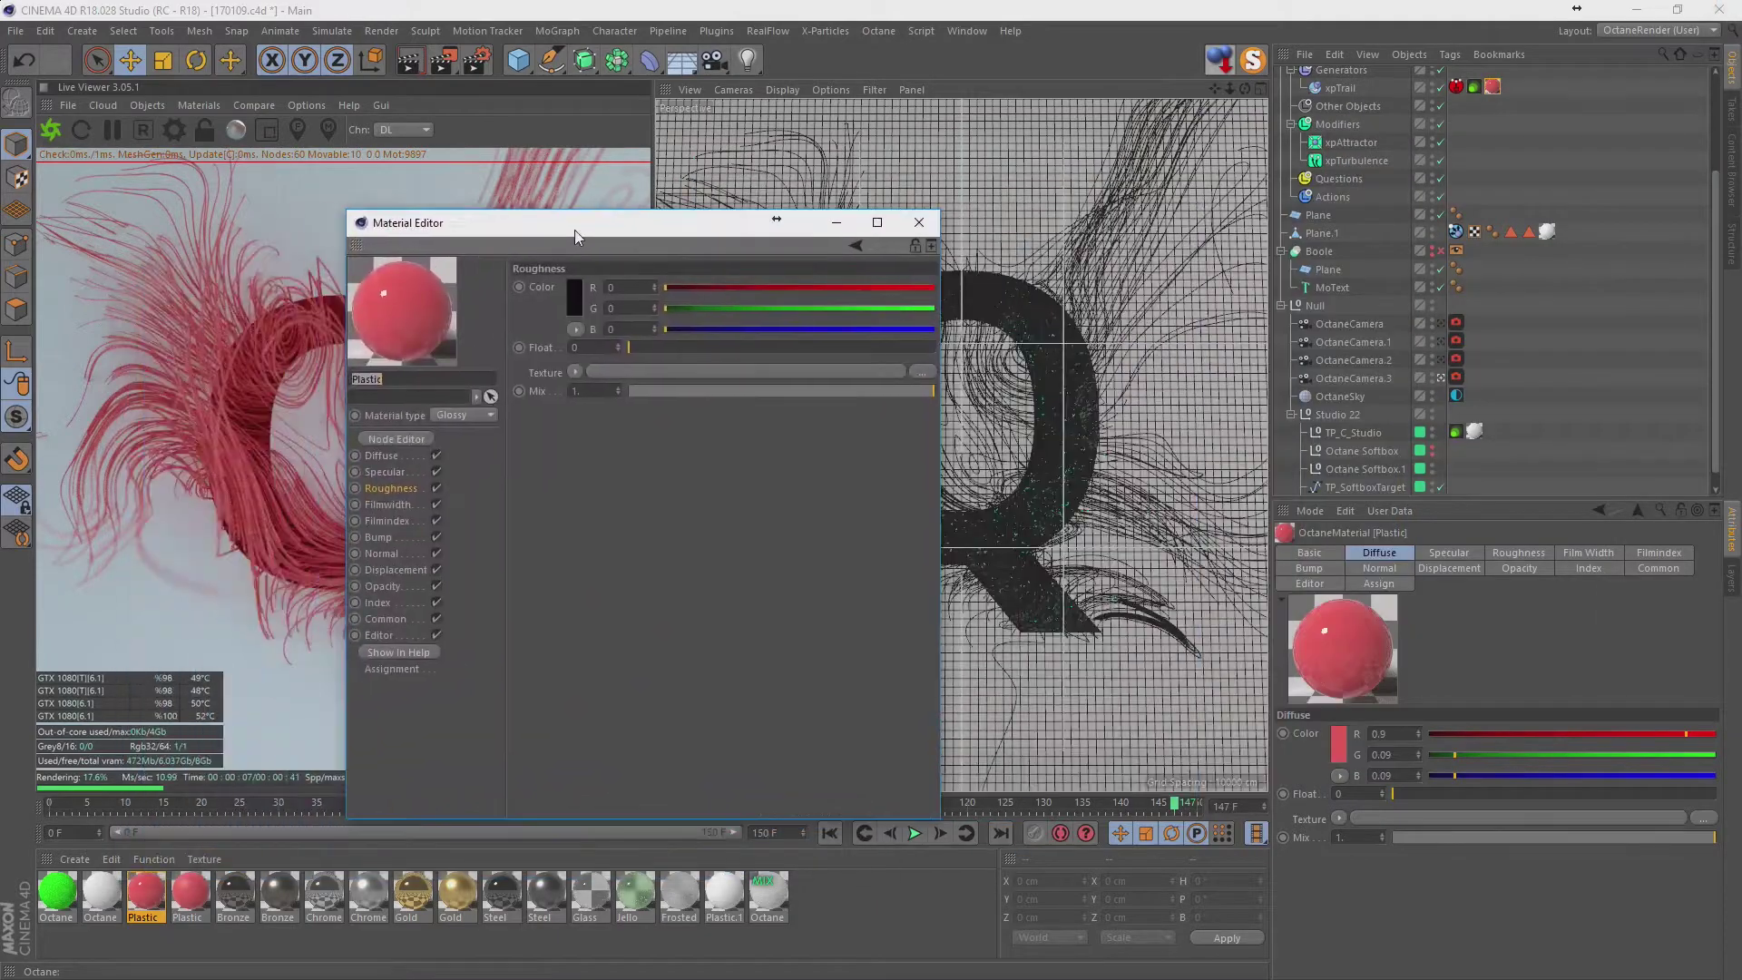
# Try blue, then green, as the Plastic material's diffuse colour.
pyautogui.click(381, 455)
pyautogui.click(574, 295)
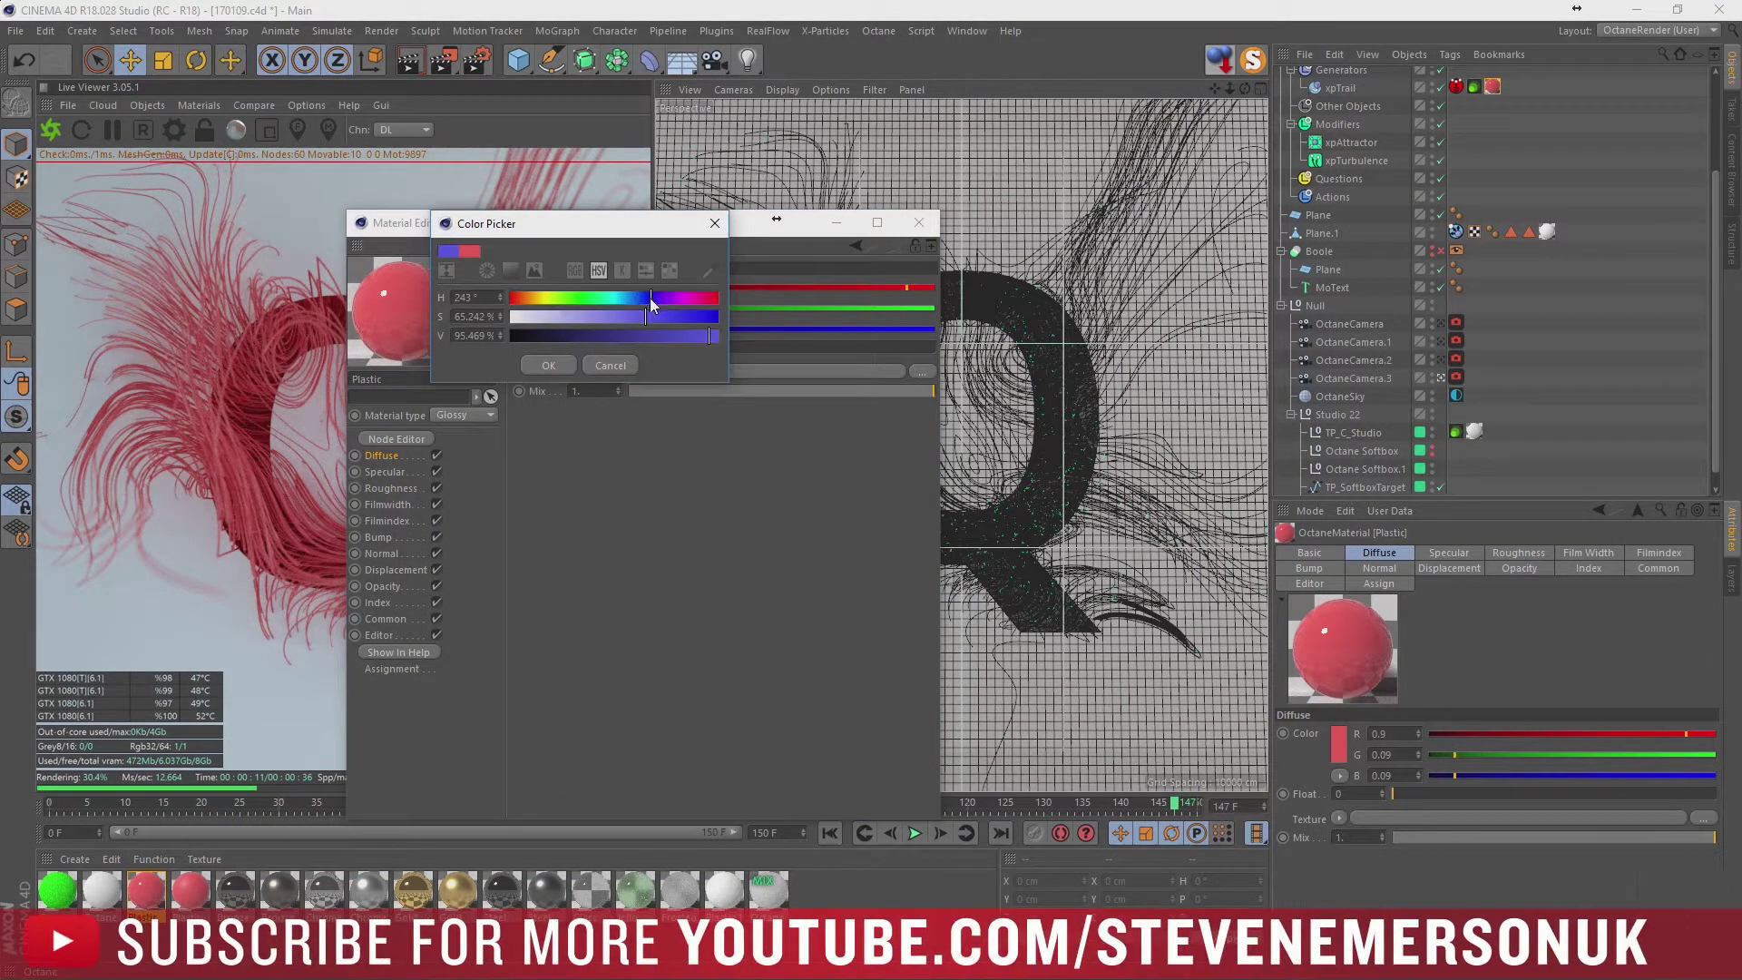
pyautogui.moveTo(650, 298); pyautogui.dragTo(641, 302)
pyautogui.click(548, 365)
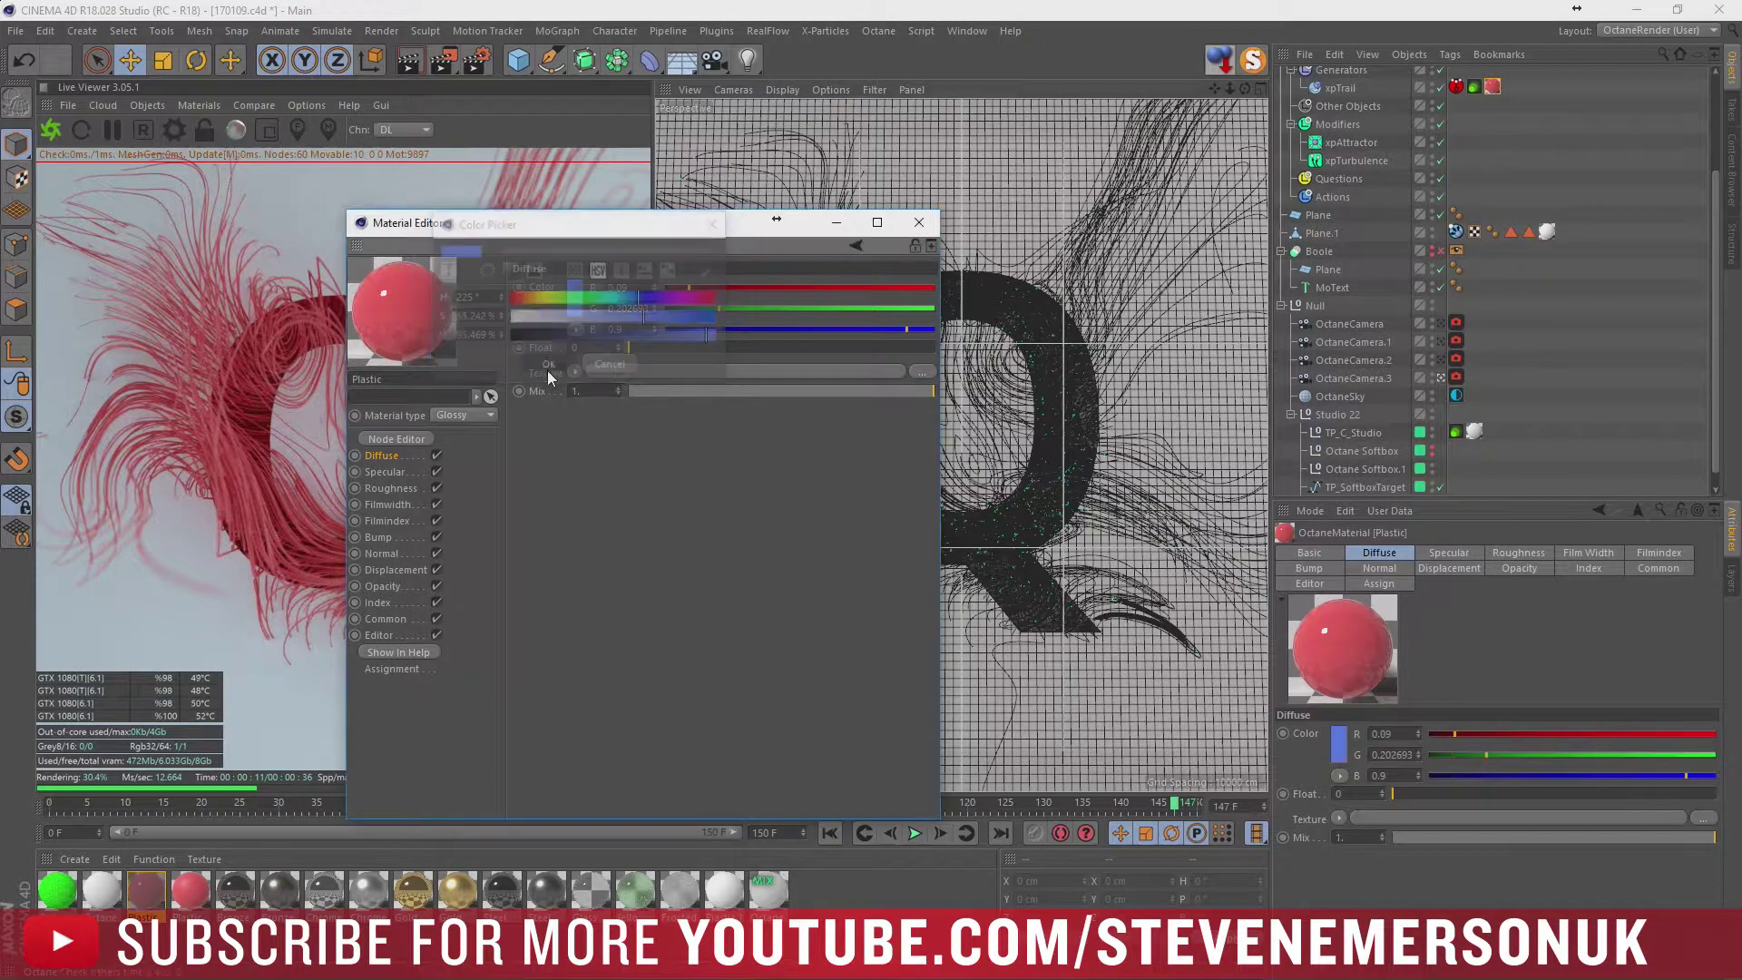
pyautogui.moveTo(580, 225); pyautogui.dragTo(915, 159)
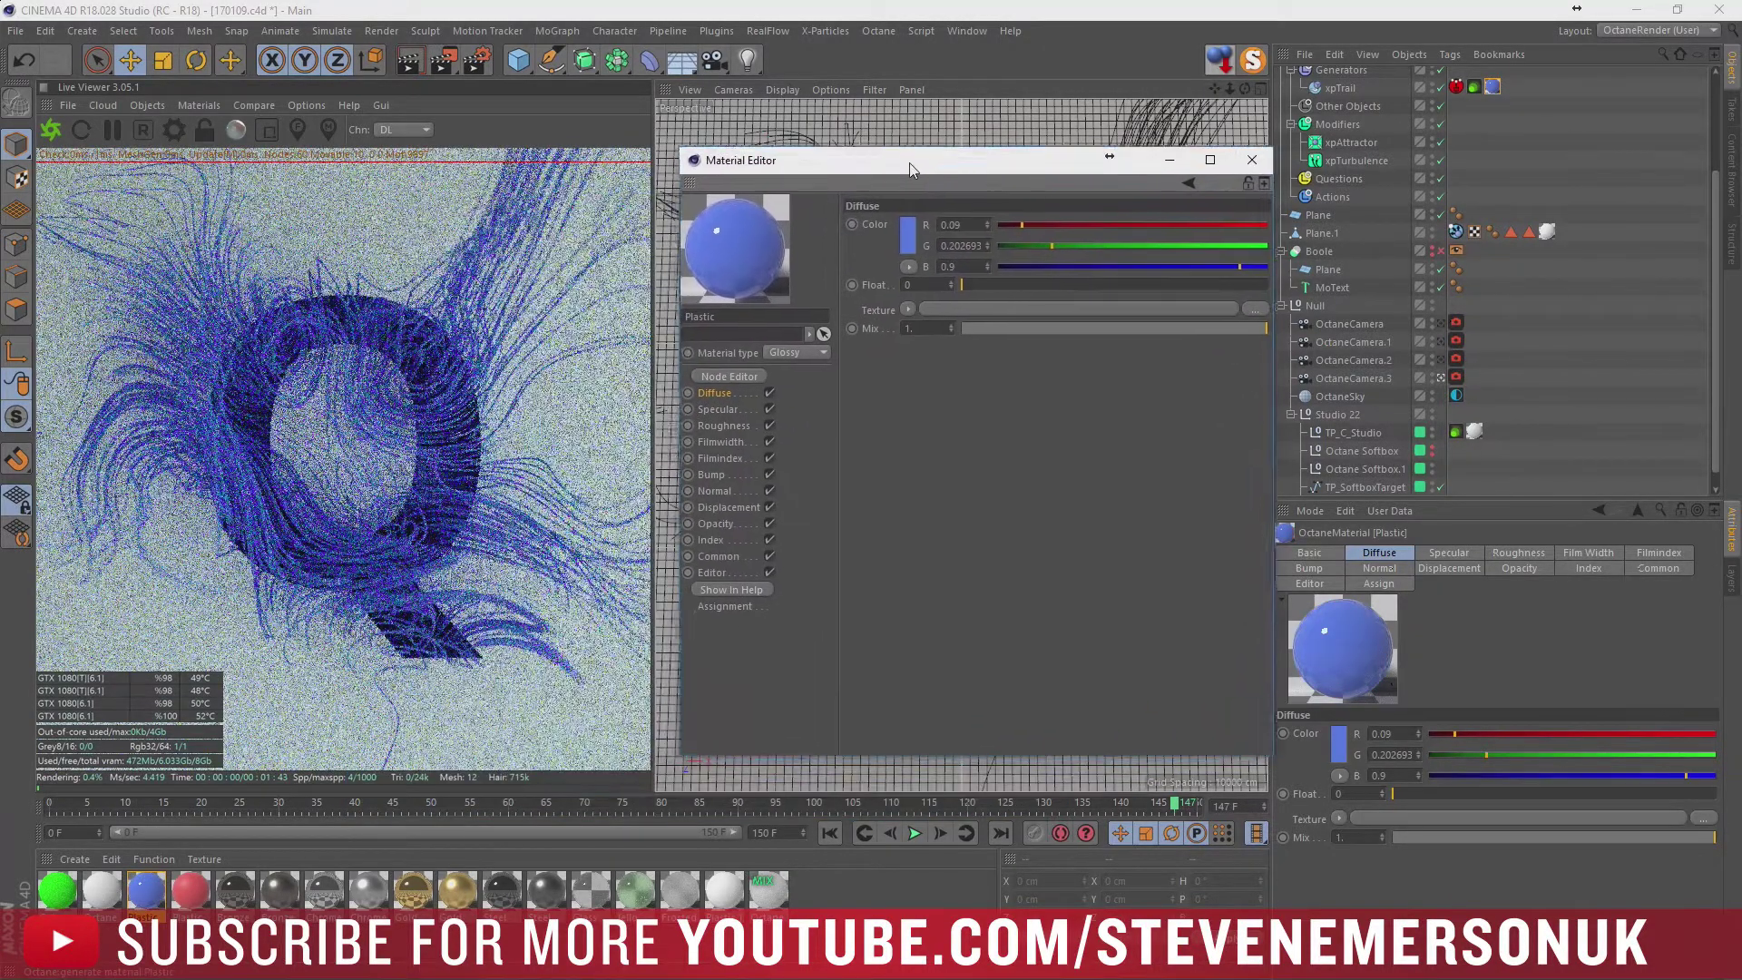
pyautogui.click(913, 241)
pyautogui.moveTo(922, 243); pyautogui.dragTo(908, 243)
pyautogui.click(902, 308)
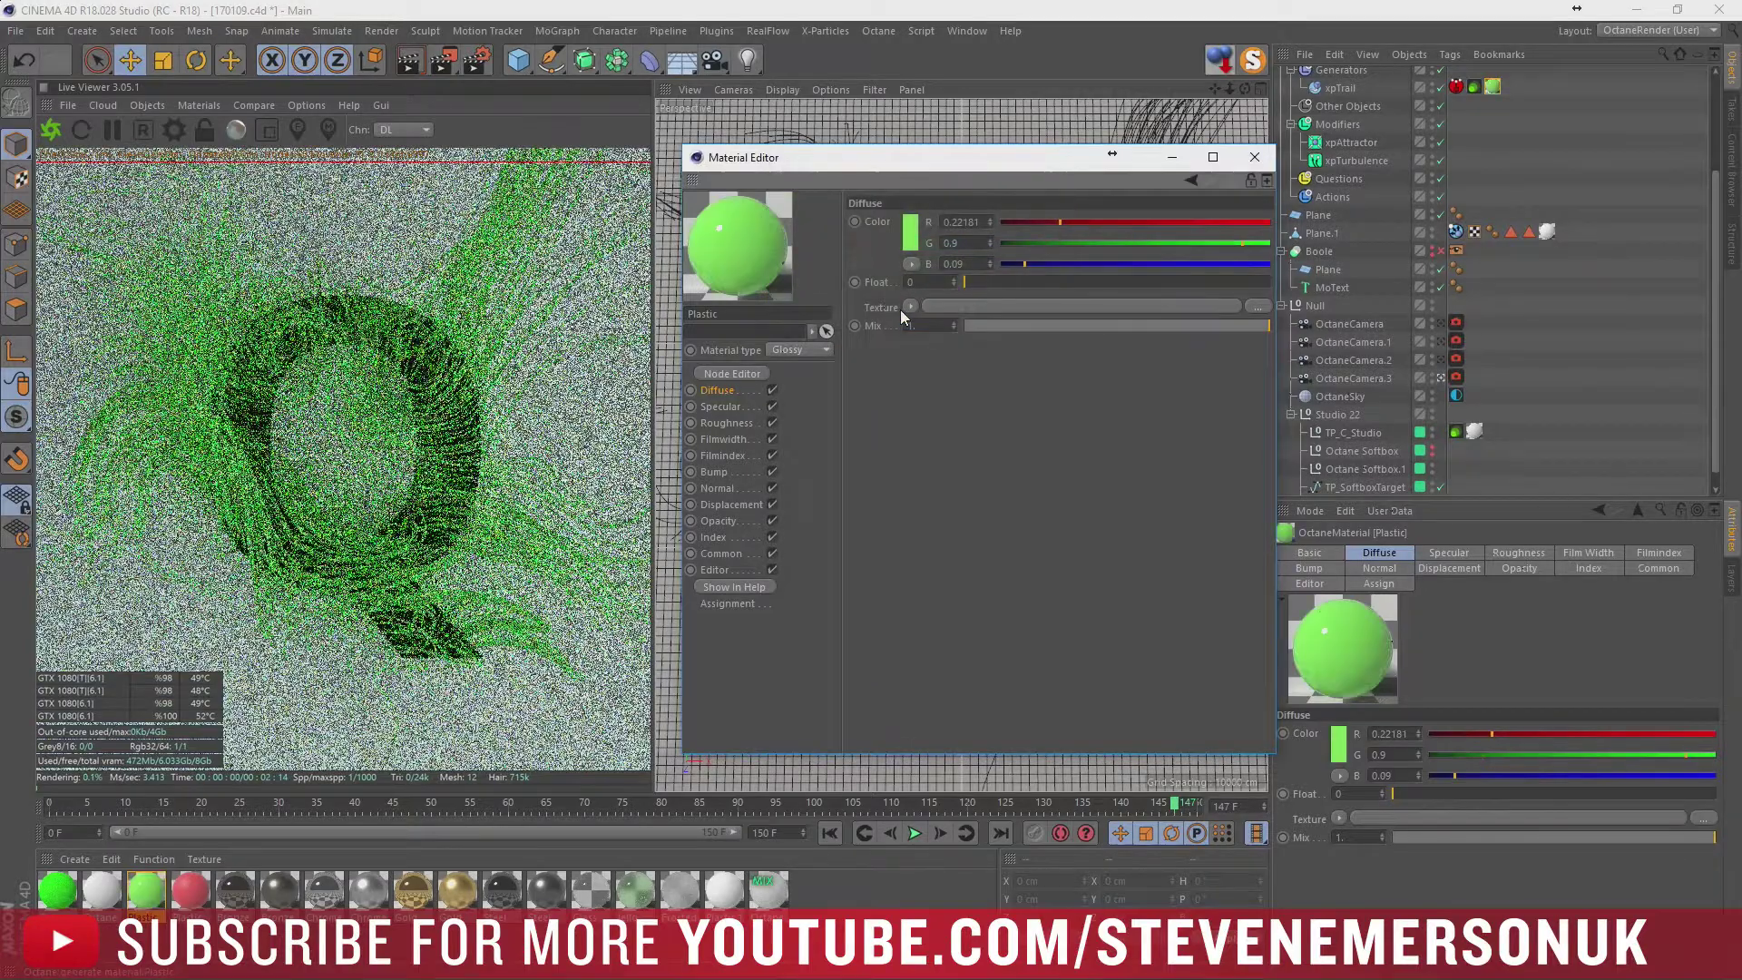
# Try dark green, brown, then bright orange (hue 30°, saturation 97%) diffuse colours.
pyautogui.click(907, 222)
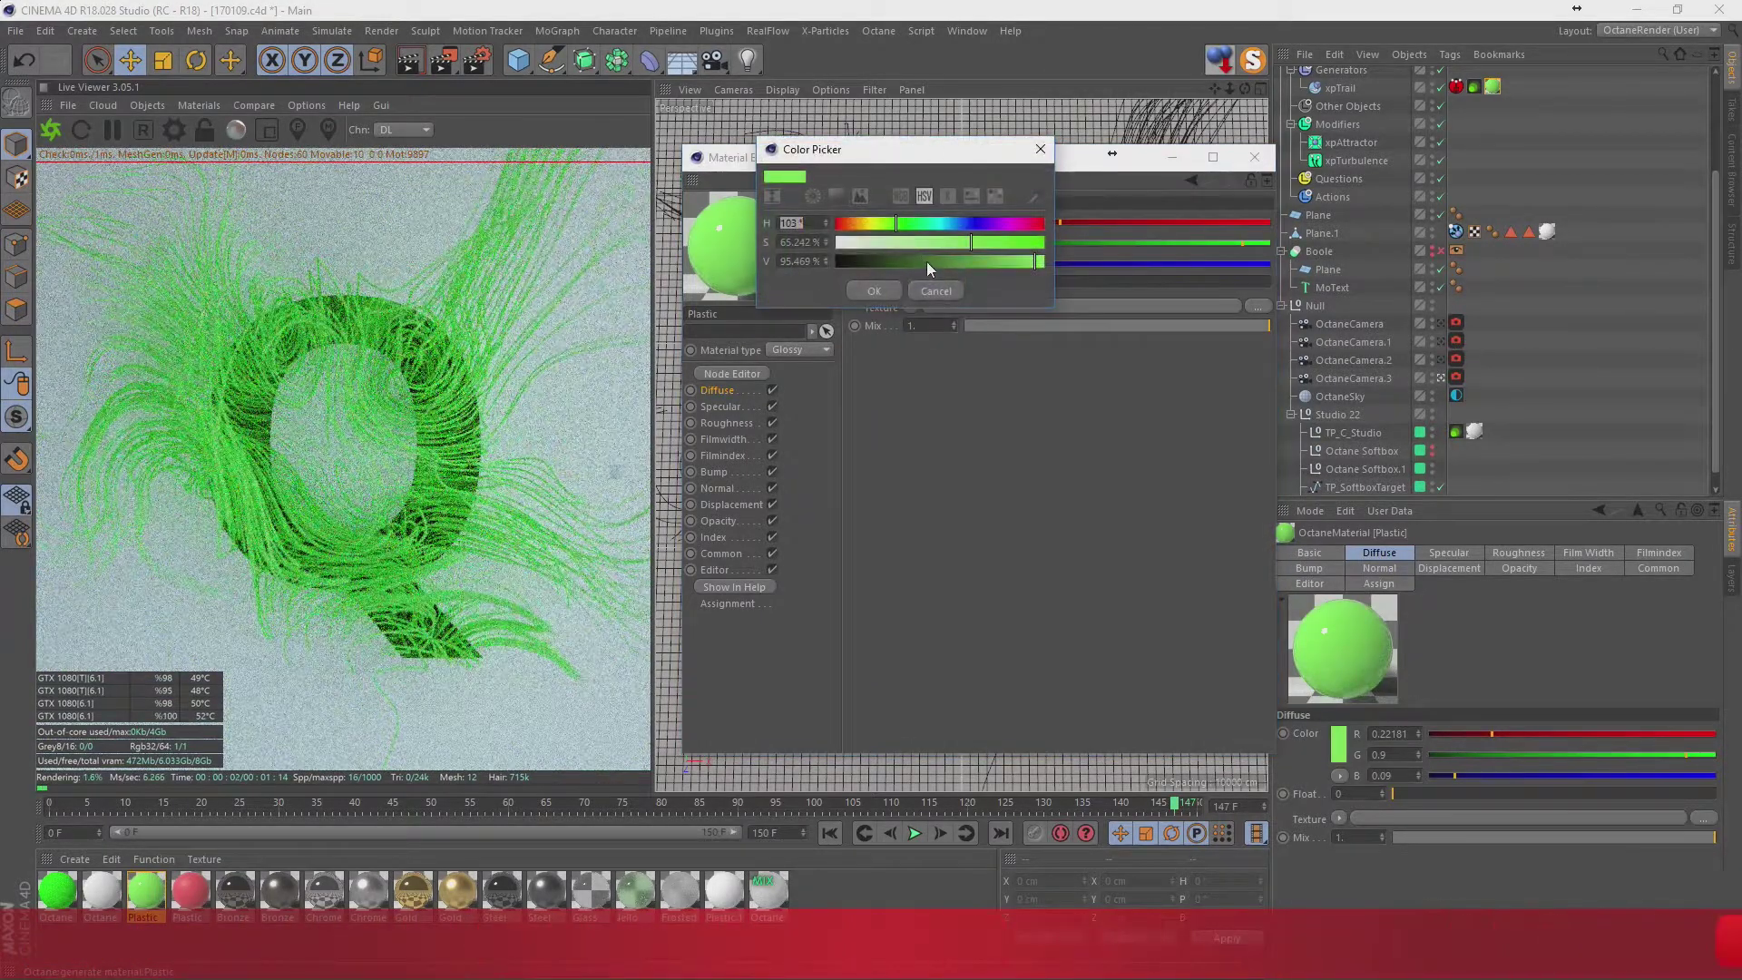
pyautogui.moveTo(927, 261); pyautogui.dragTo(866, 263)
pyautogui.click(875, 289)
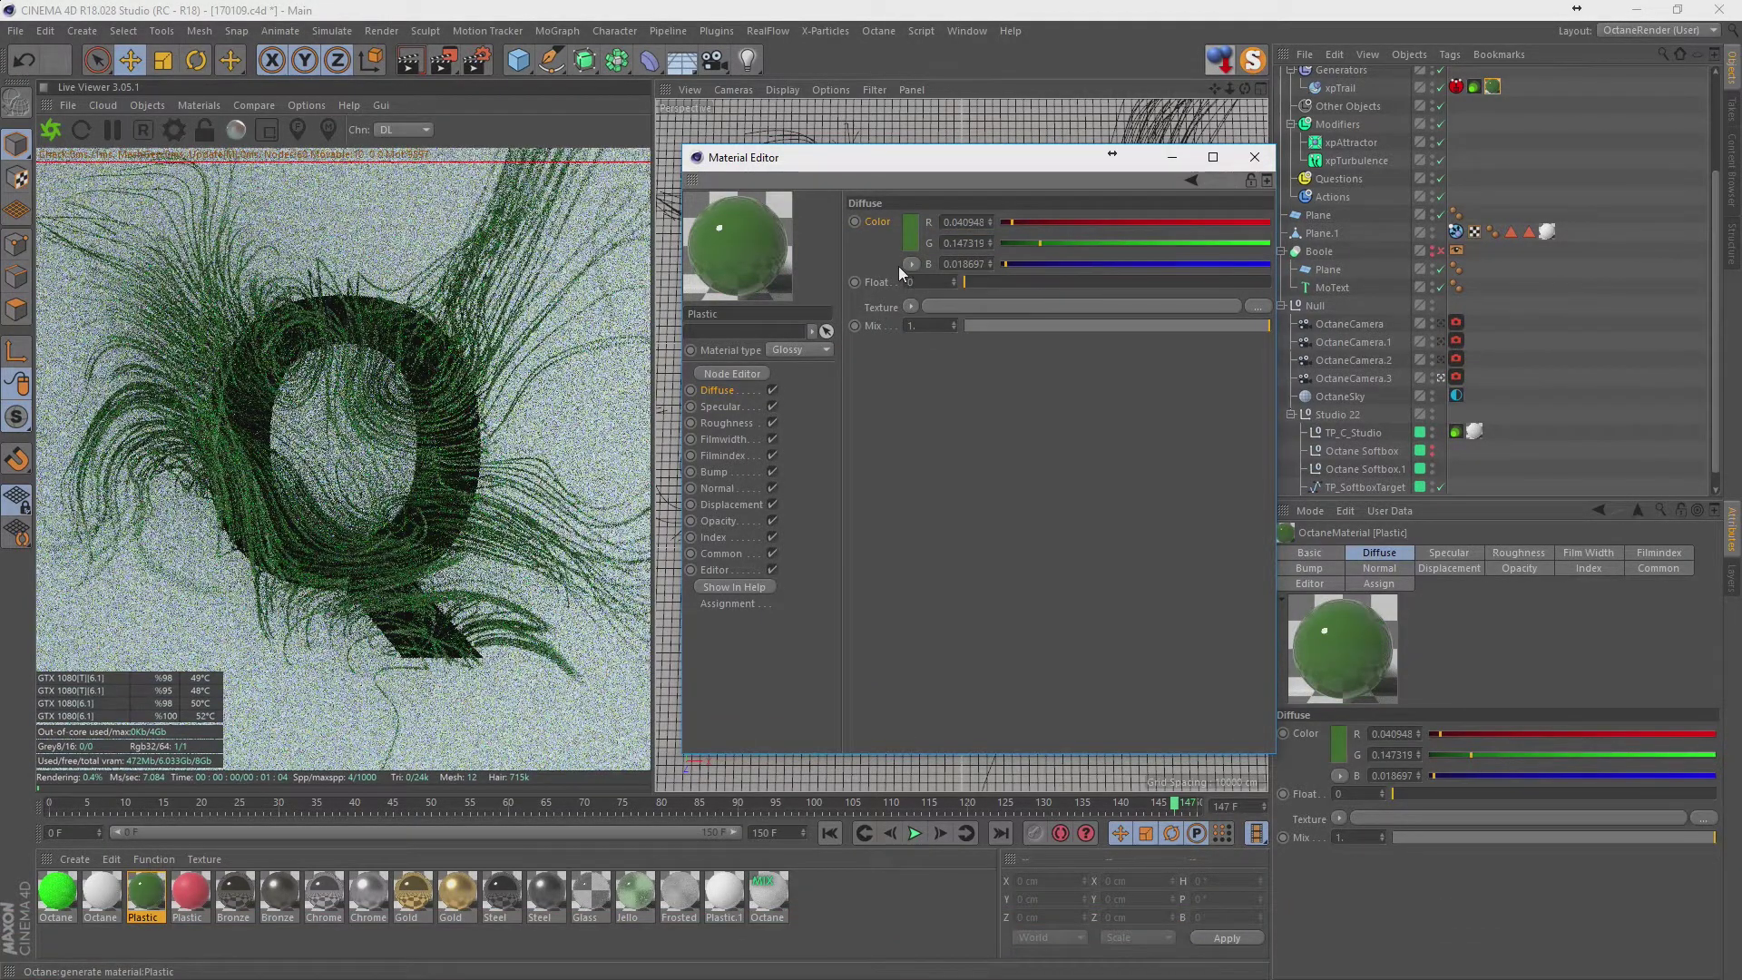
pyautogui.click(907, 242)
pyautogui.moveTo(858, 241); pyautogui.dragTo(852, 241)
pyautogui.click(876, 308)
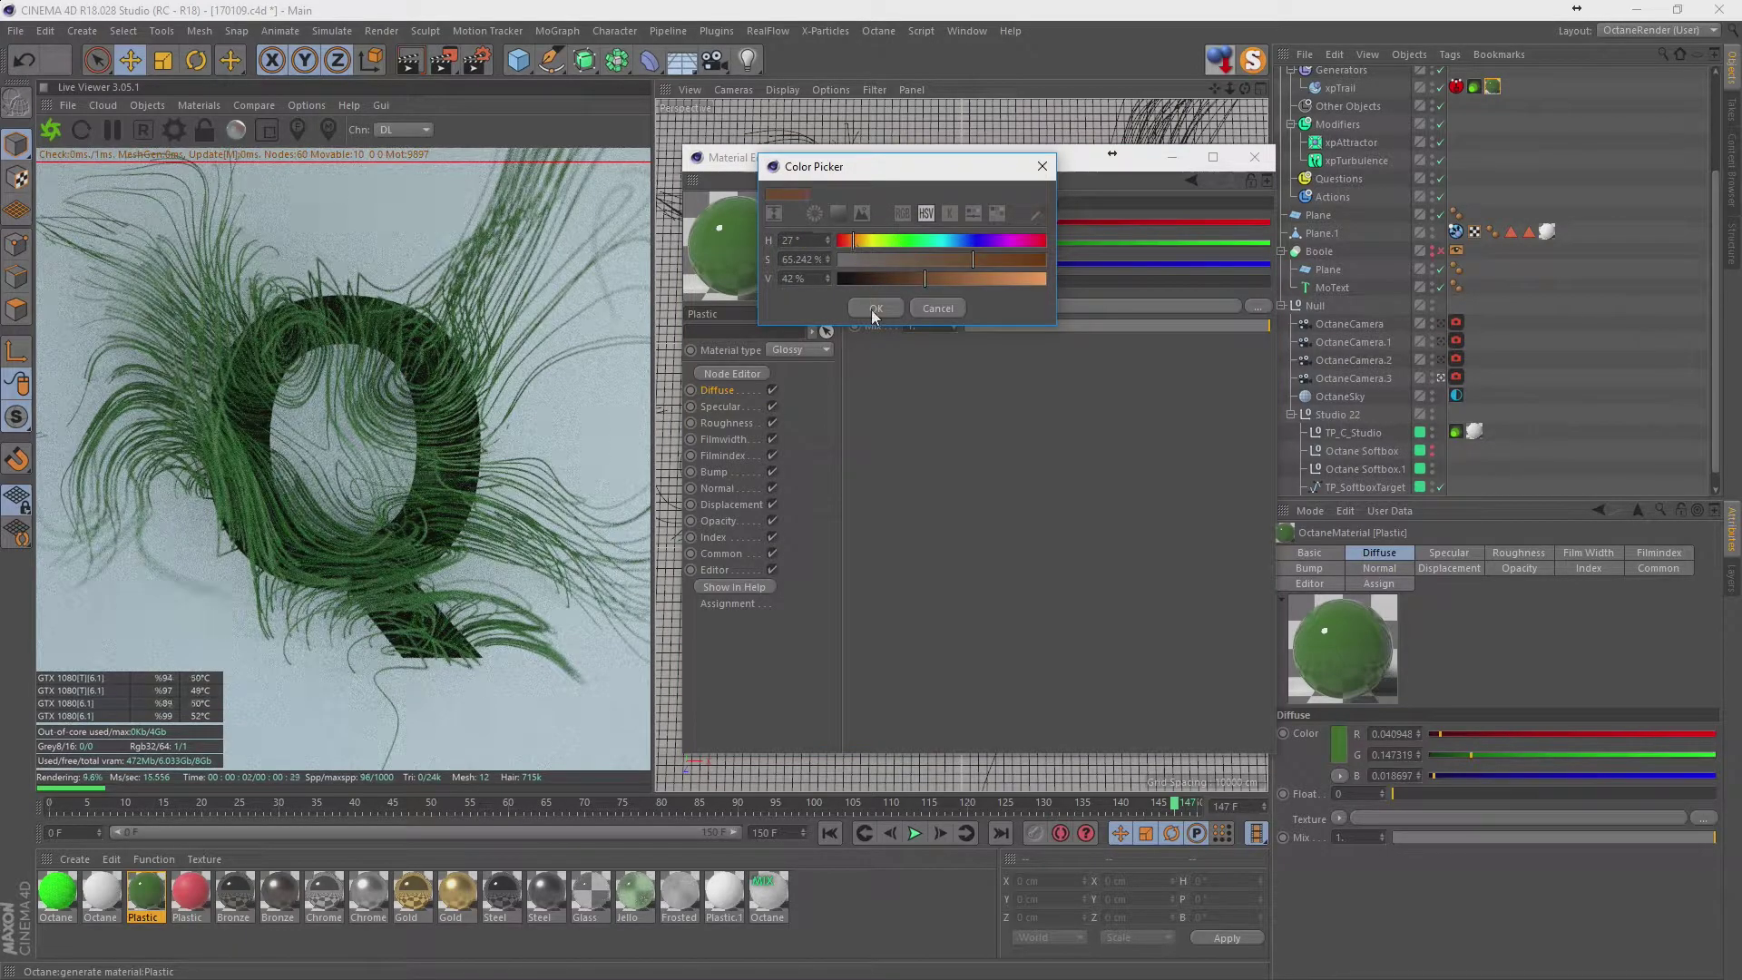
pyautogui.click(907, 234)
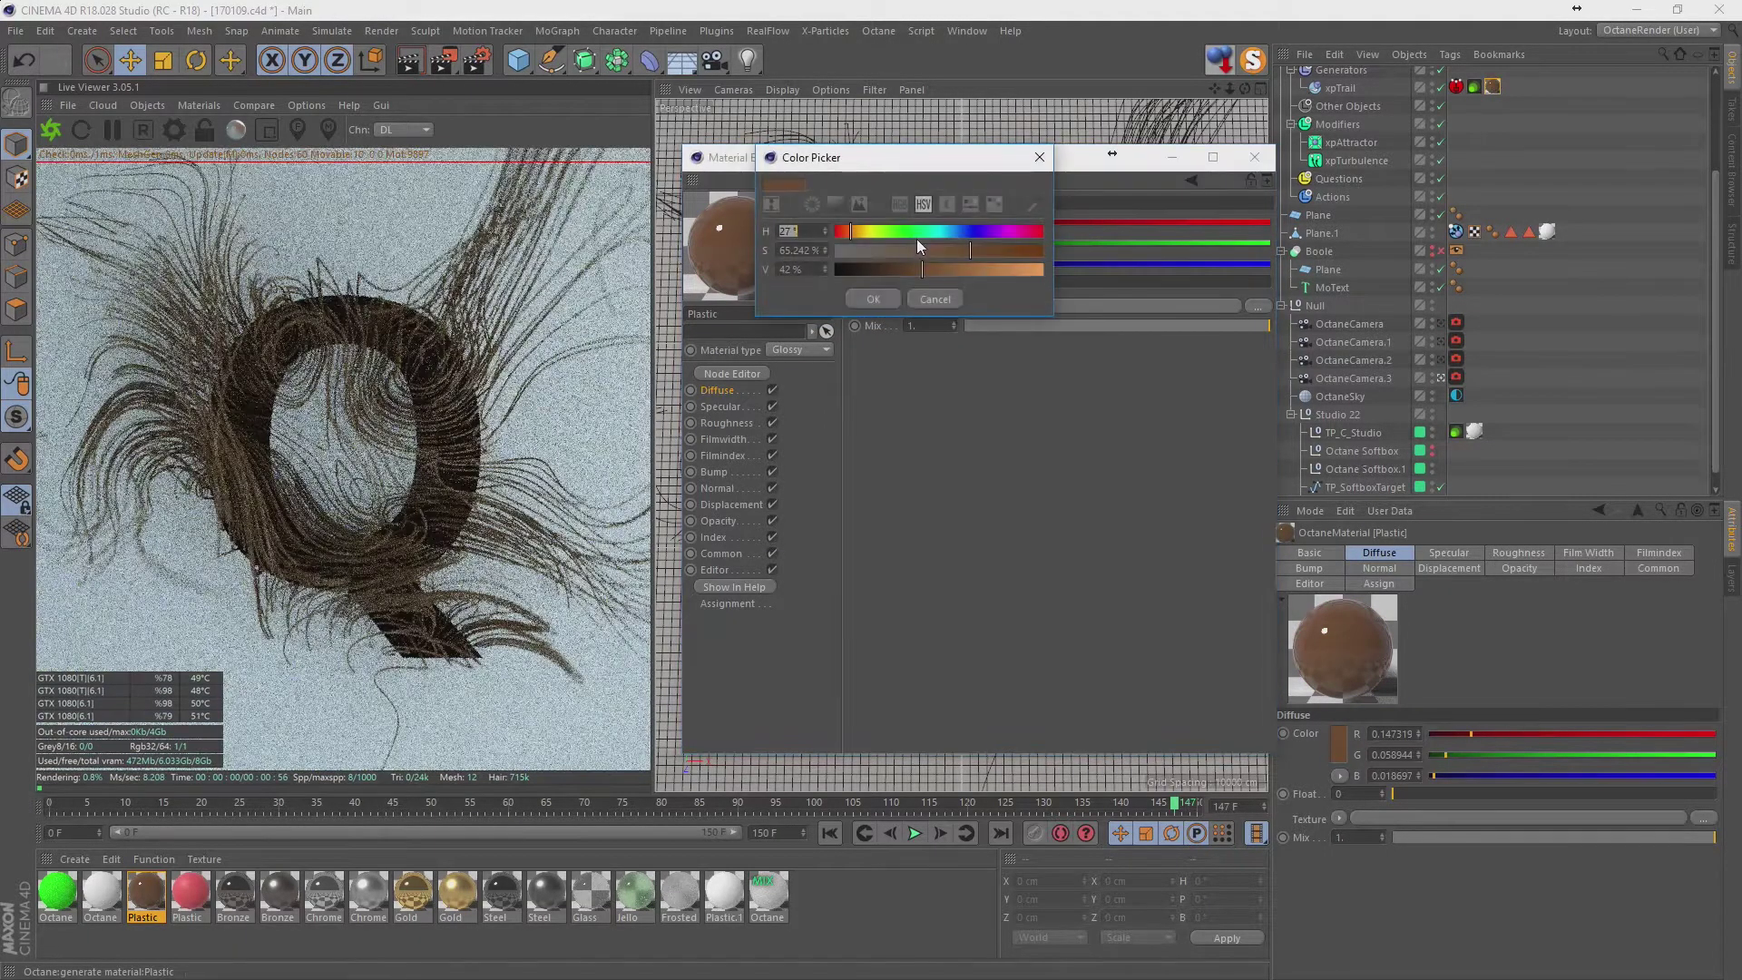
pyautogui.click(851, 233)
pyautogui.moveTo(977, 249)
pyautogui.mouseDown()
pyautogui.moveTo(1036, 251)
pyautogui.moveTo(1045, 270)
pyautogui.mouseUp()
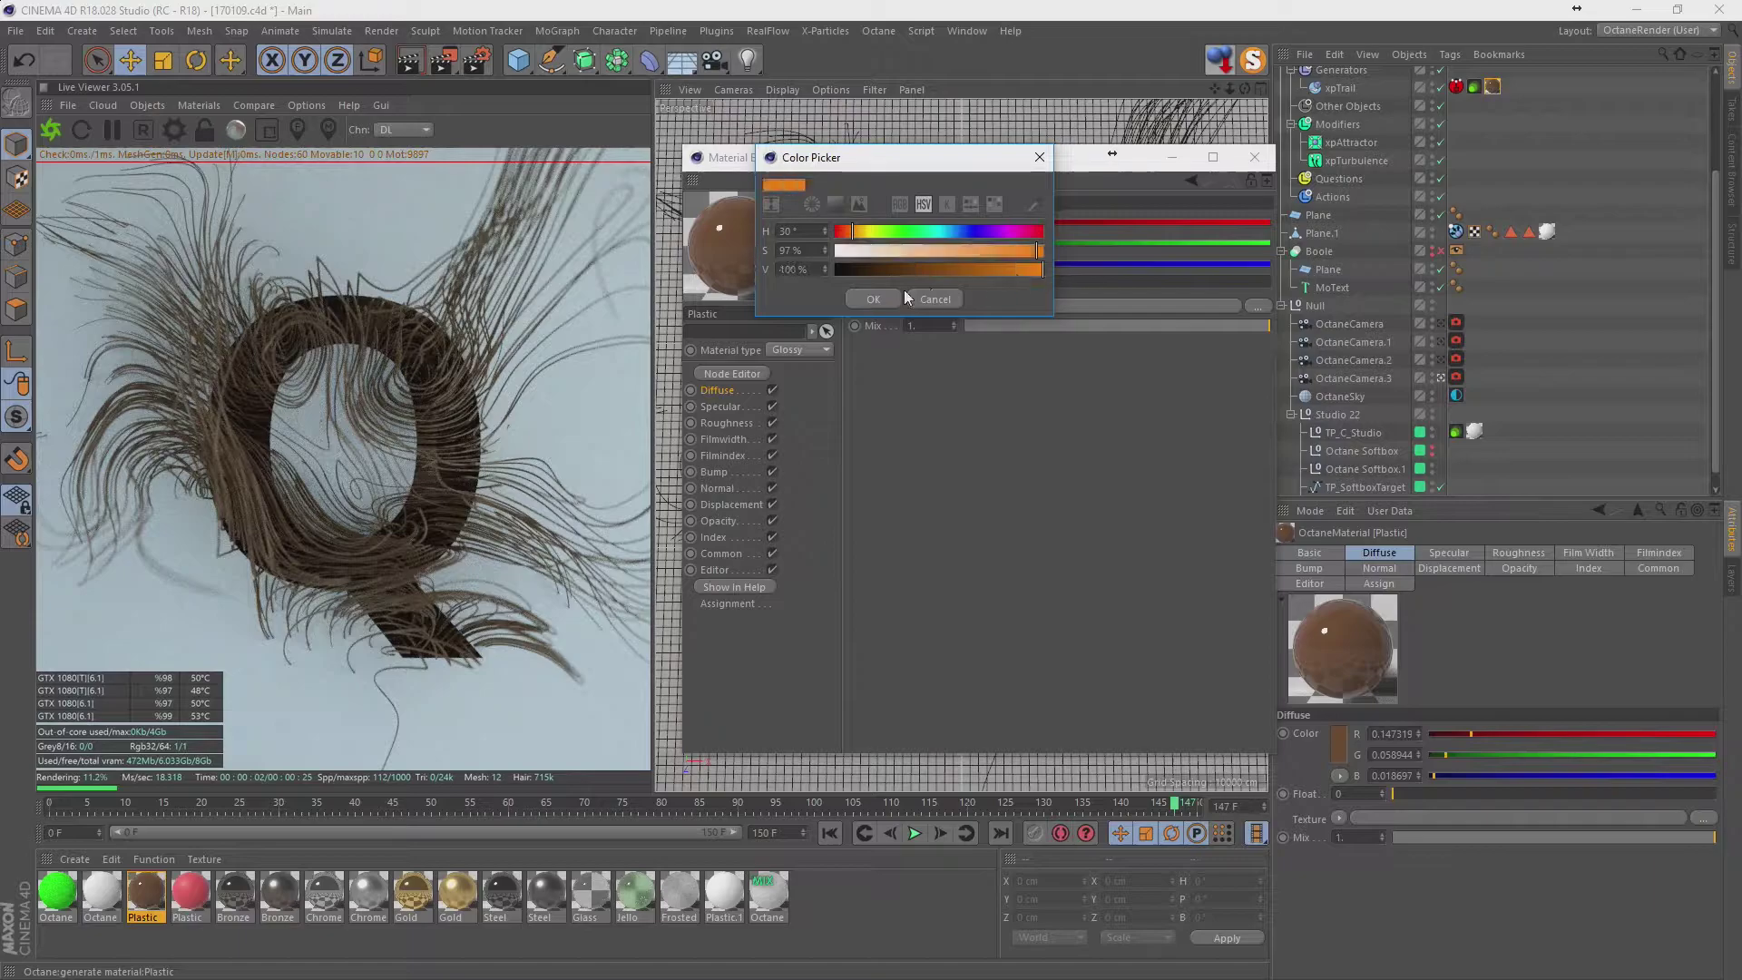
pyautogui.click(873, 298)
# Try magenta, then settle on a violet diffuse colour around hue 282° (R 0.46, G 0.002, B 1).
pyautogui.click(918, 234)
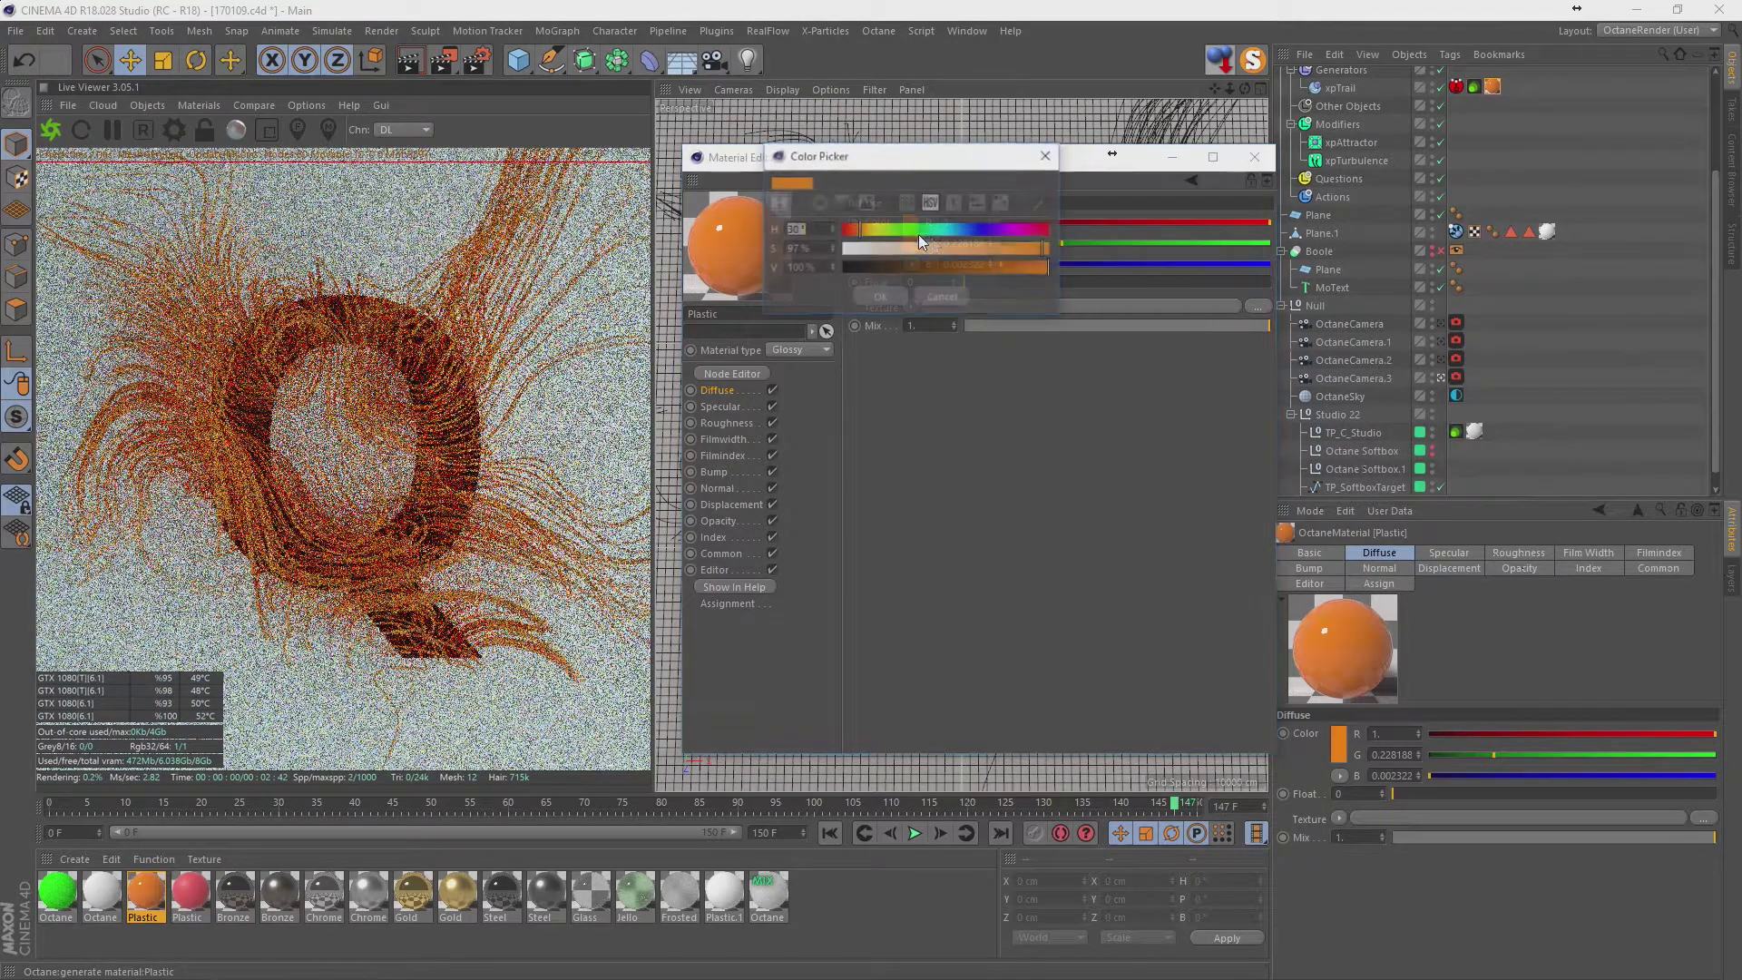
pyautogui.click(1015, 233)
pyautogui.click(887, 291)
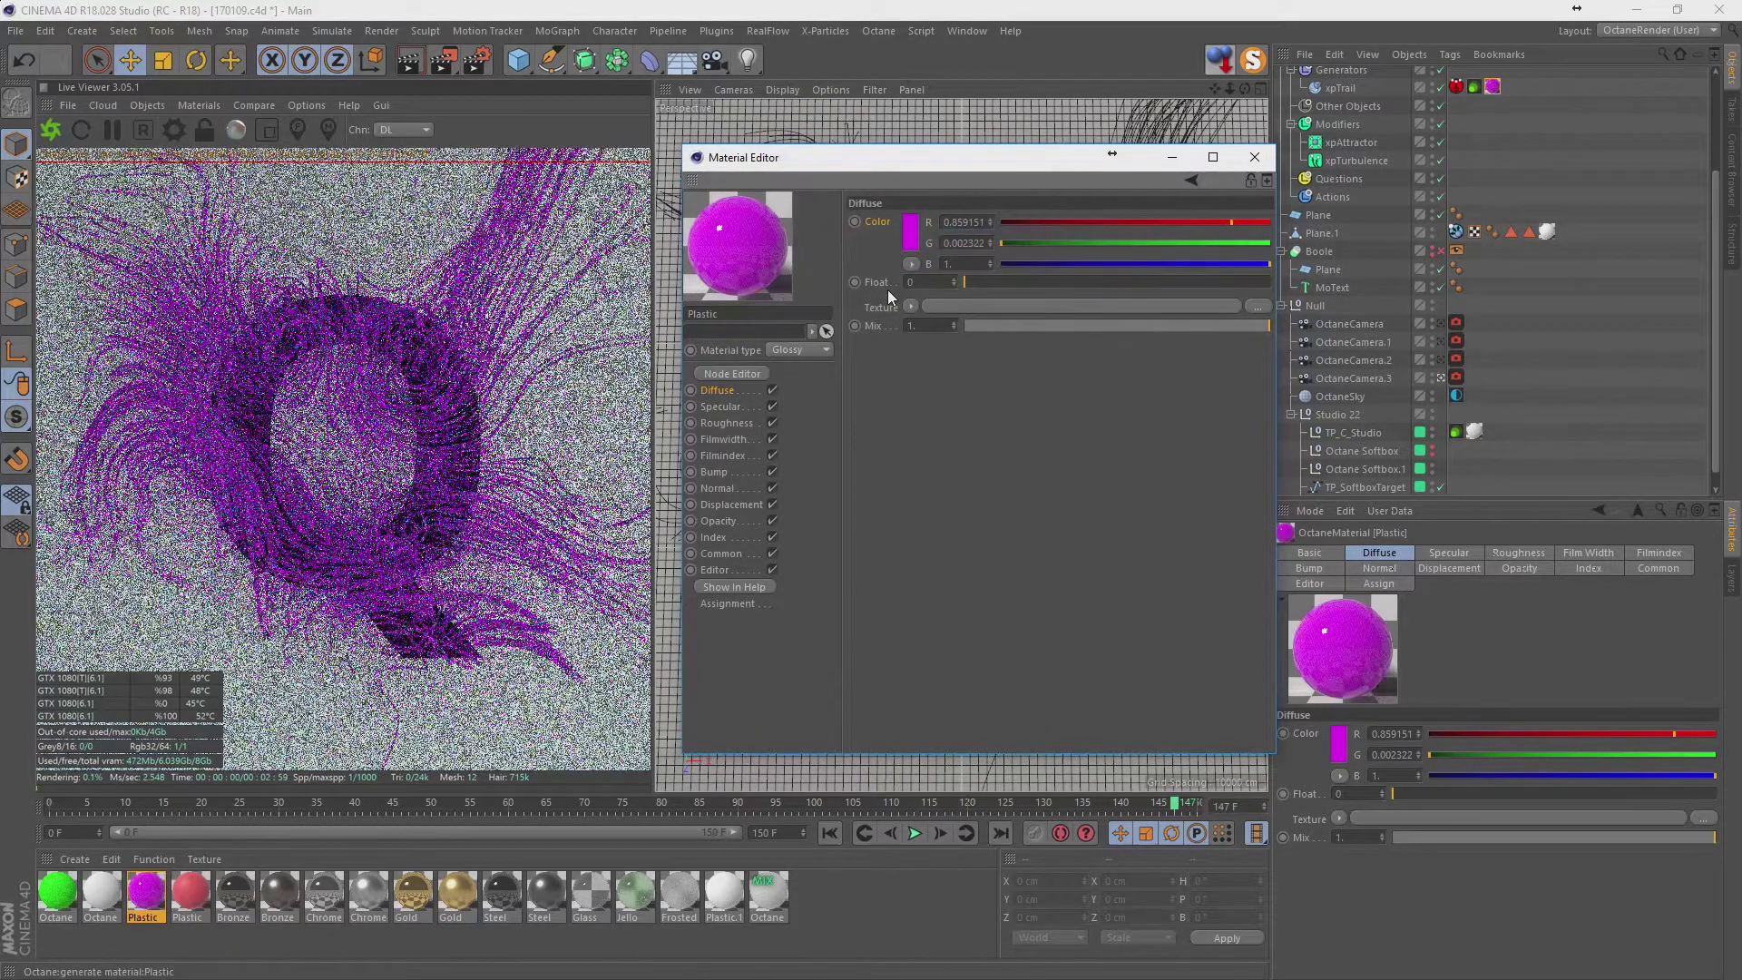
pyautogui.click(912, 237)
pyautogui.moveTo(1005, 236); pyautogui.dragTo(999, 234)
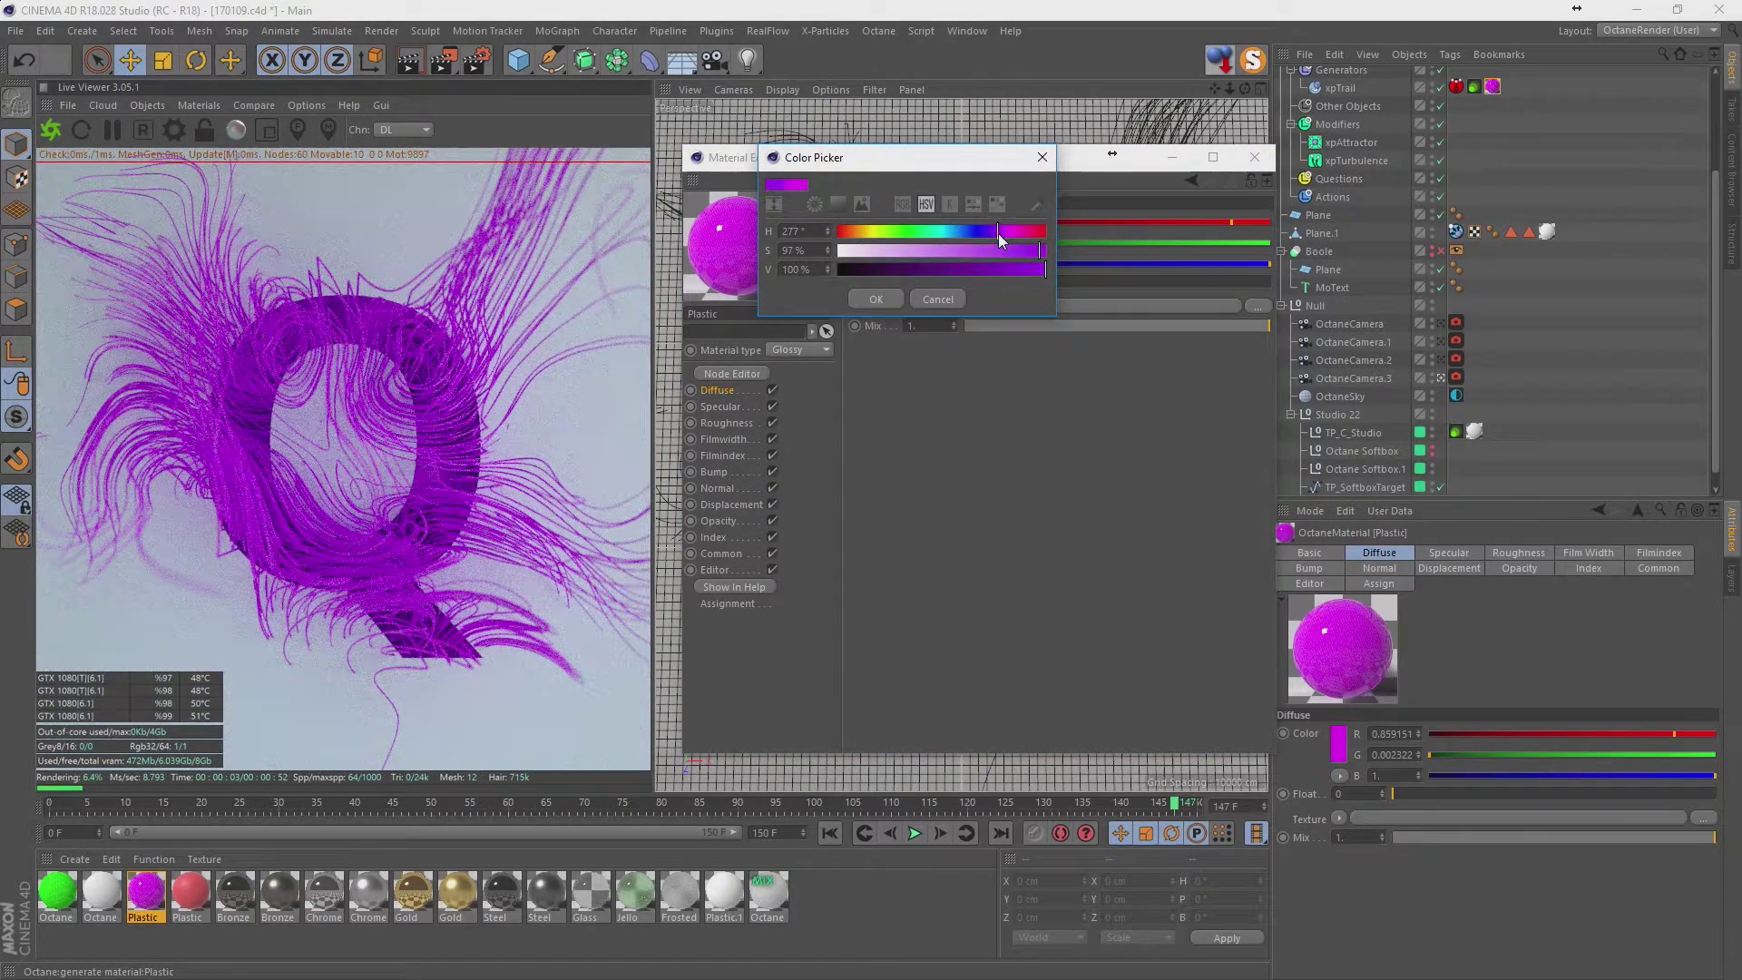
pyautogui.click(877, 298)
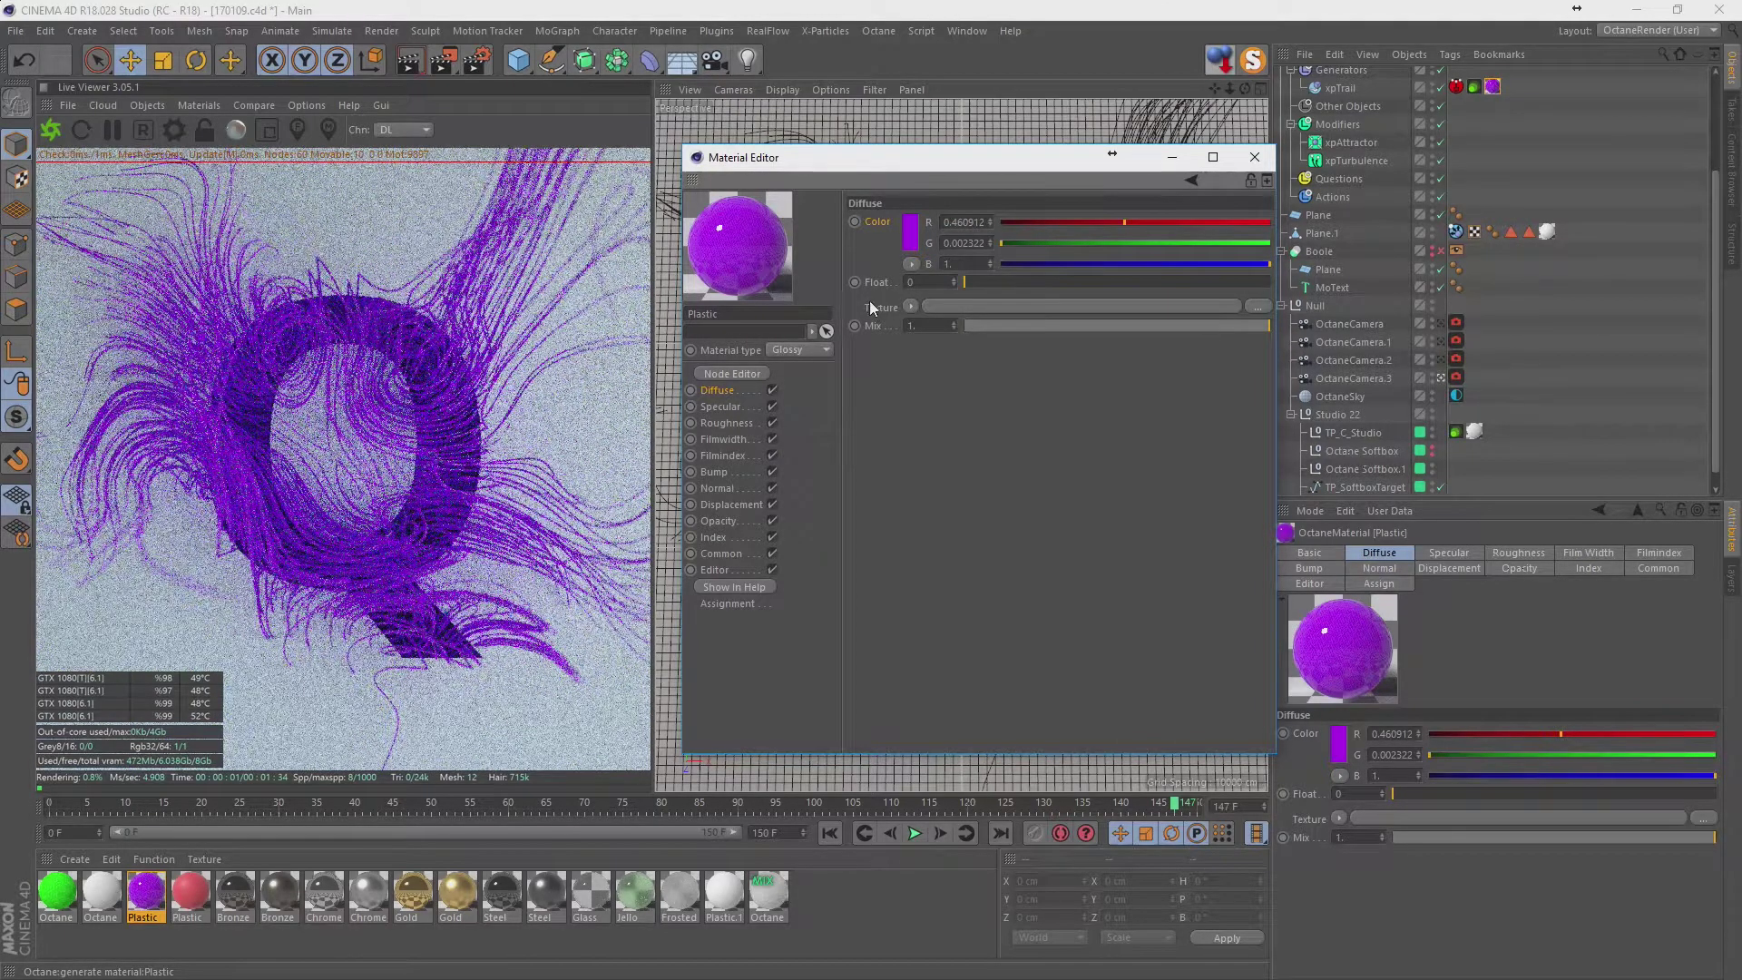
pyautogui.click(909, 231)
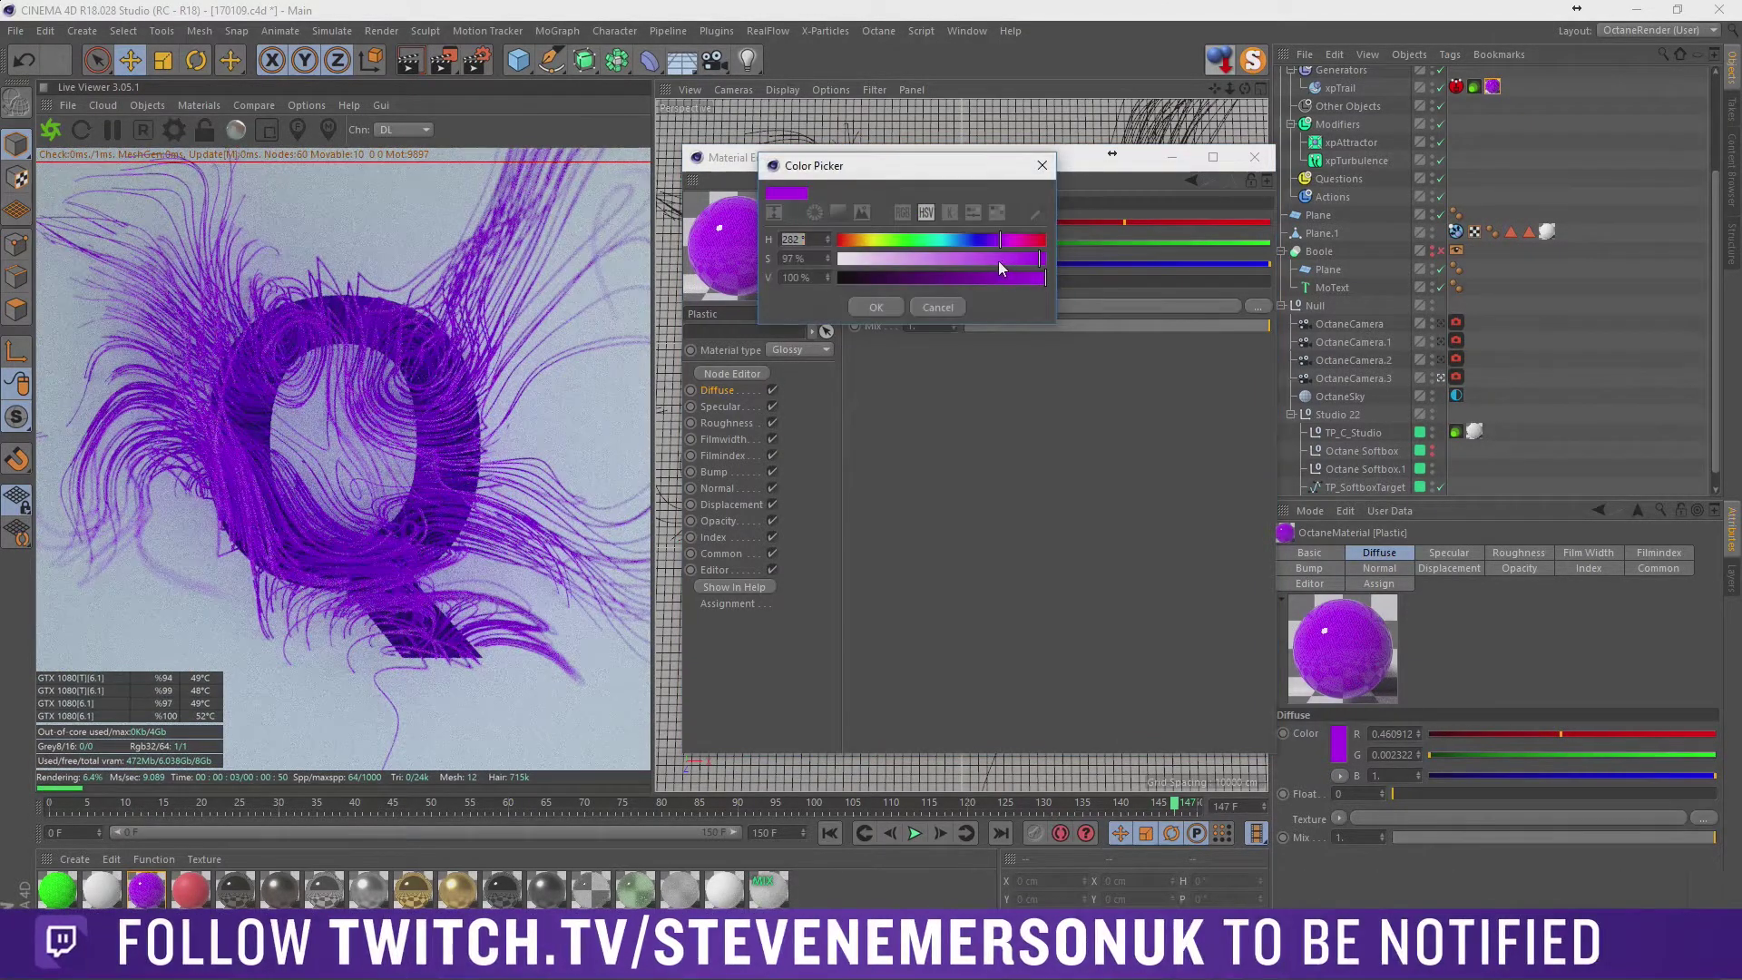
# Deepen the hair Plastic diffuse to violet (R 0.28, G 0.0019, B 0.60) and close its editor.
pyautogui.click(875, 306)
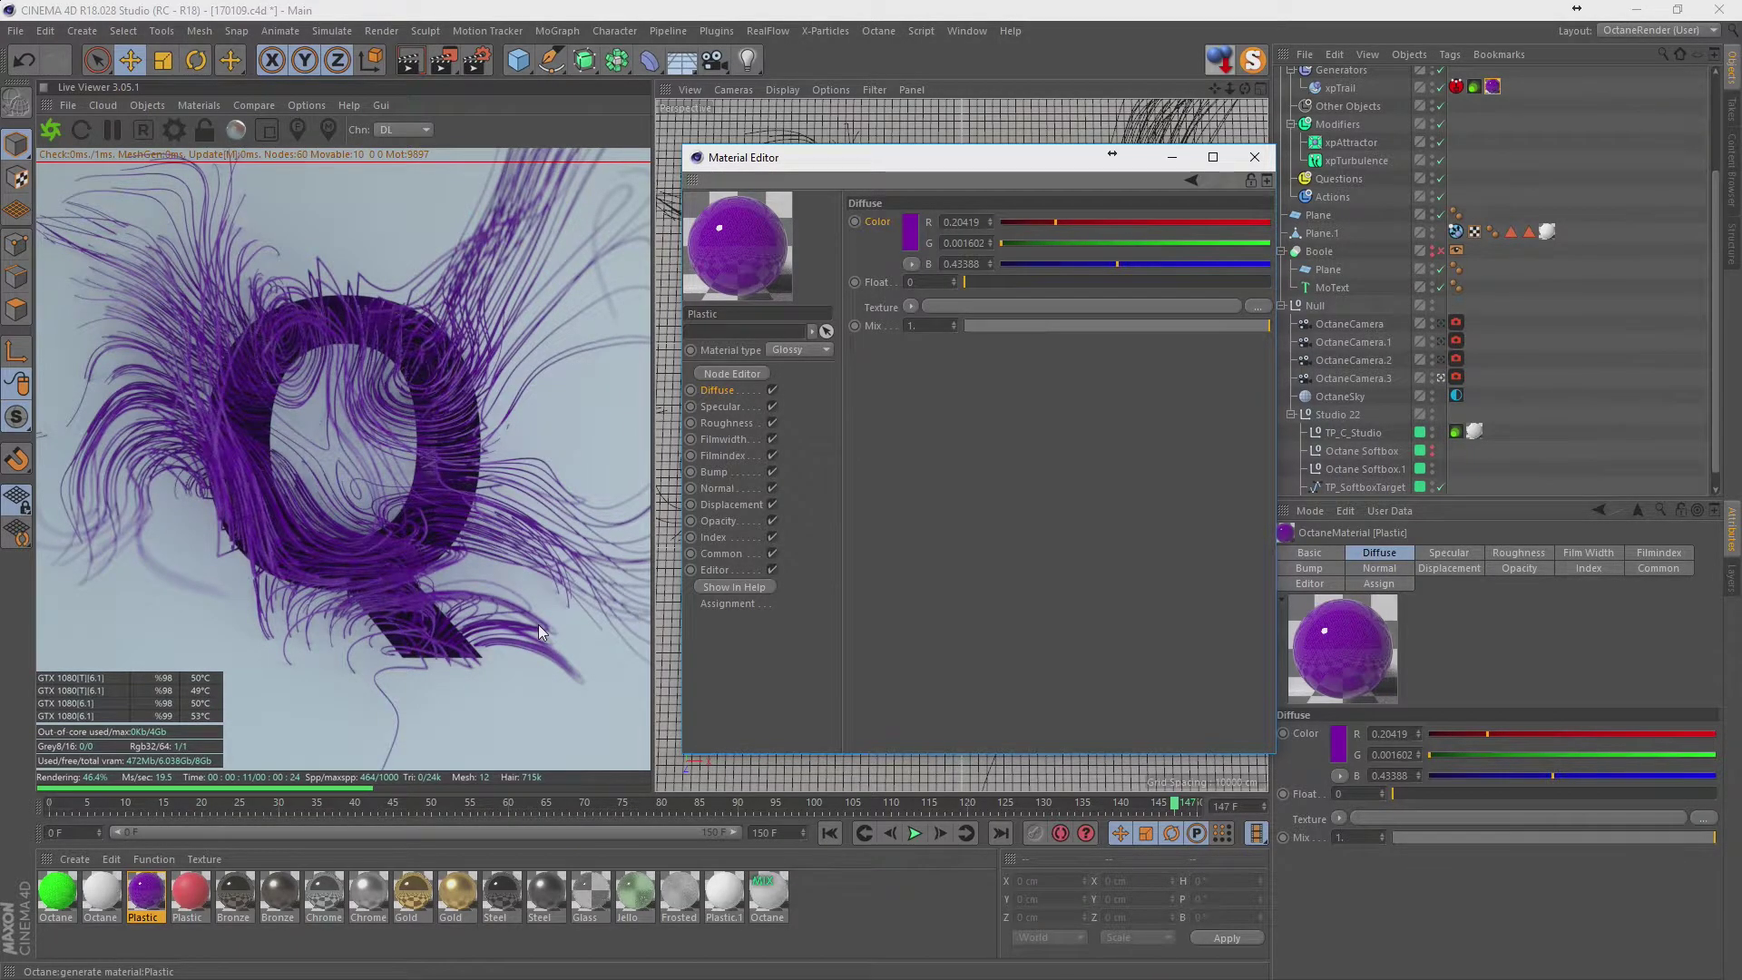
pyautogui.click(909, 243)
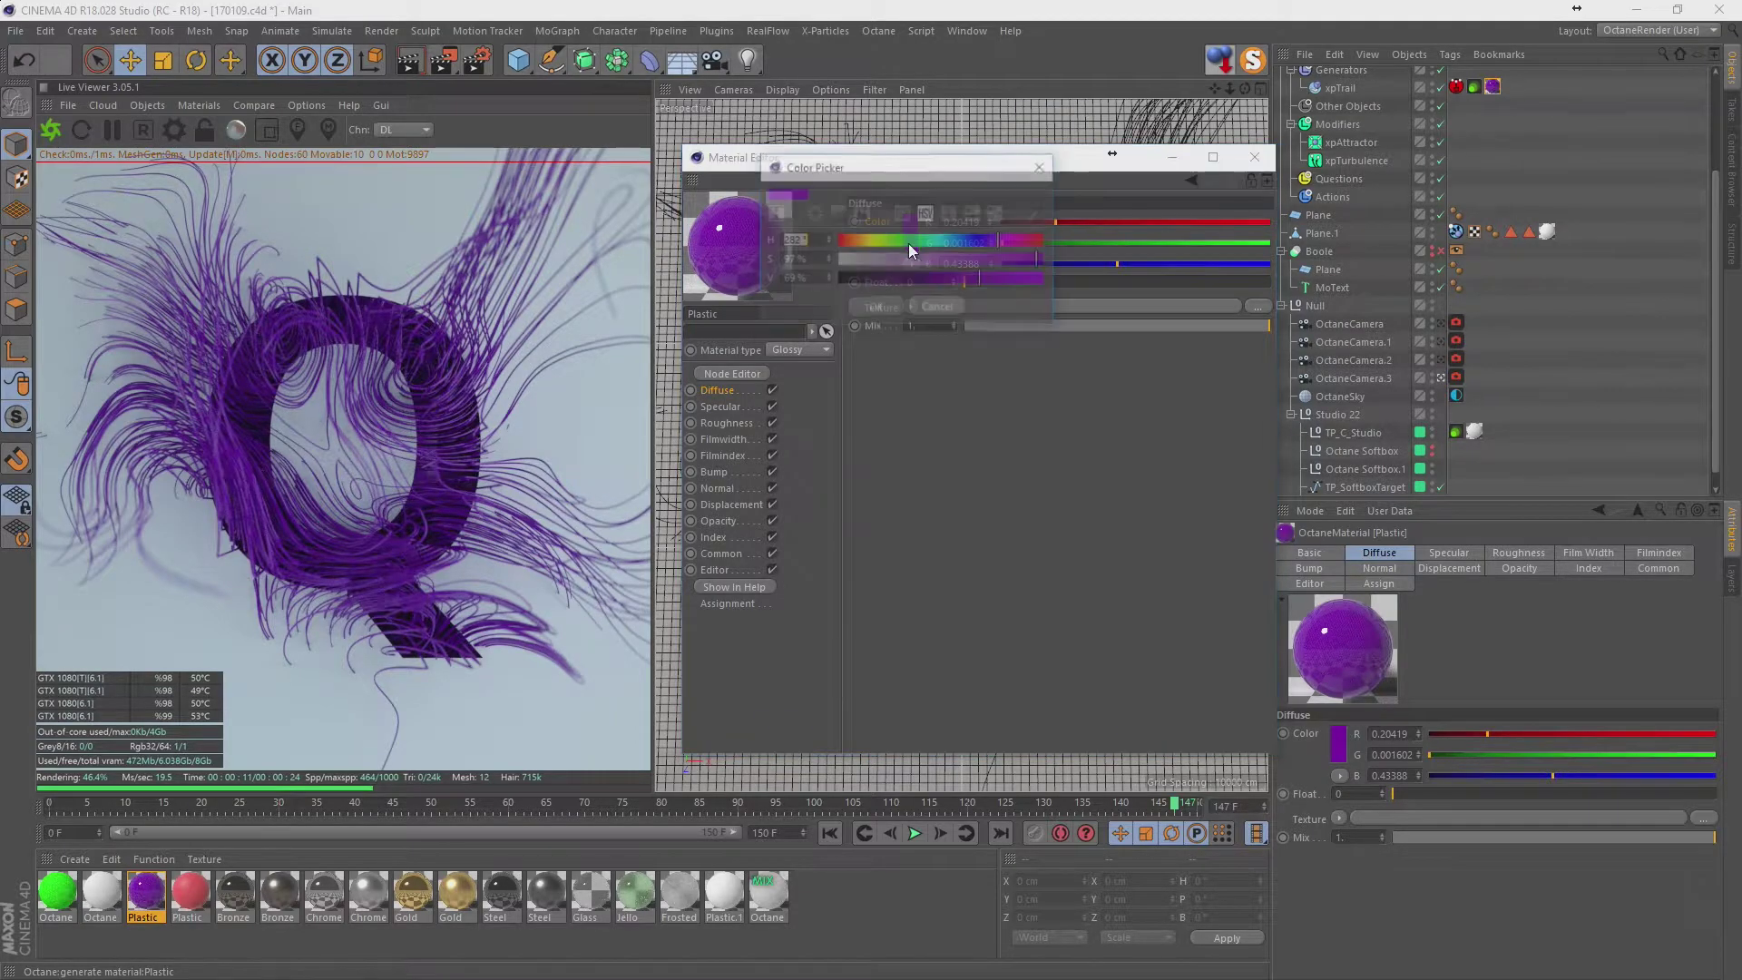
pyautogui.moveTo(989, 278); pyautogui.dragTo(1009, 276)
pyautogui.click(885, 306)
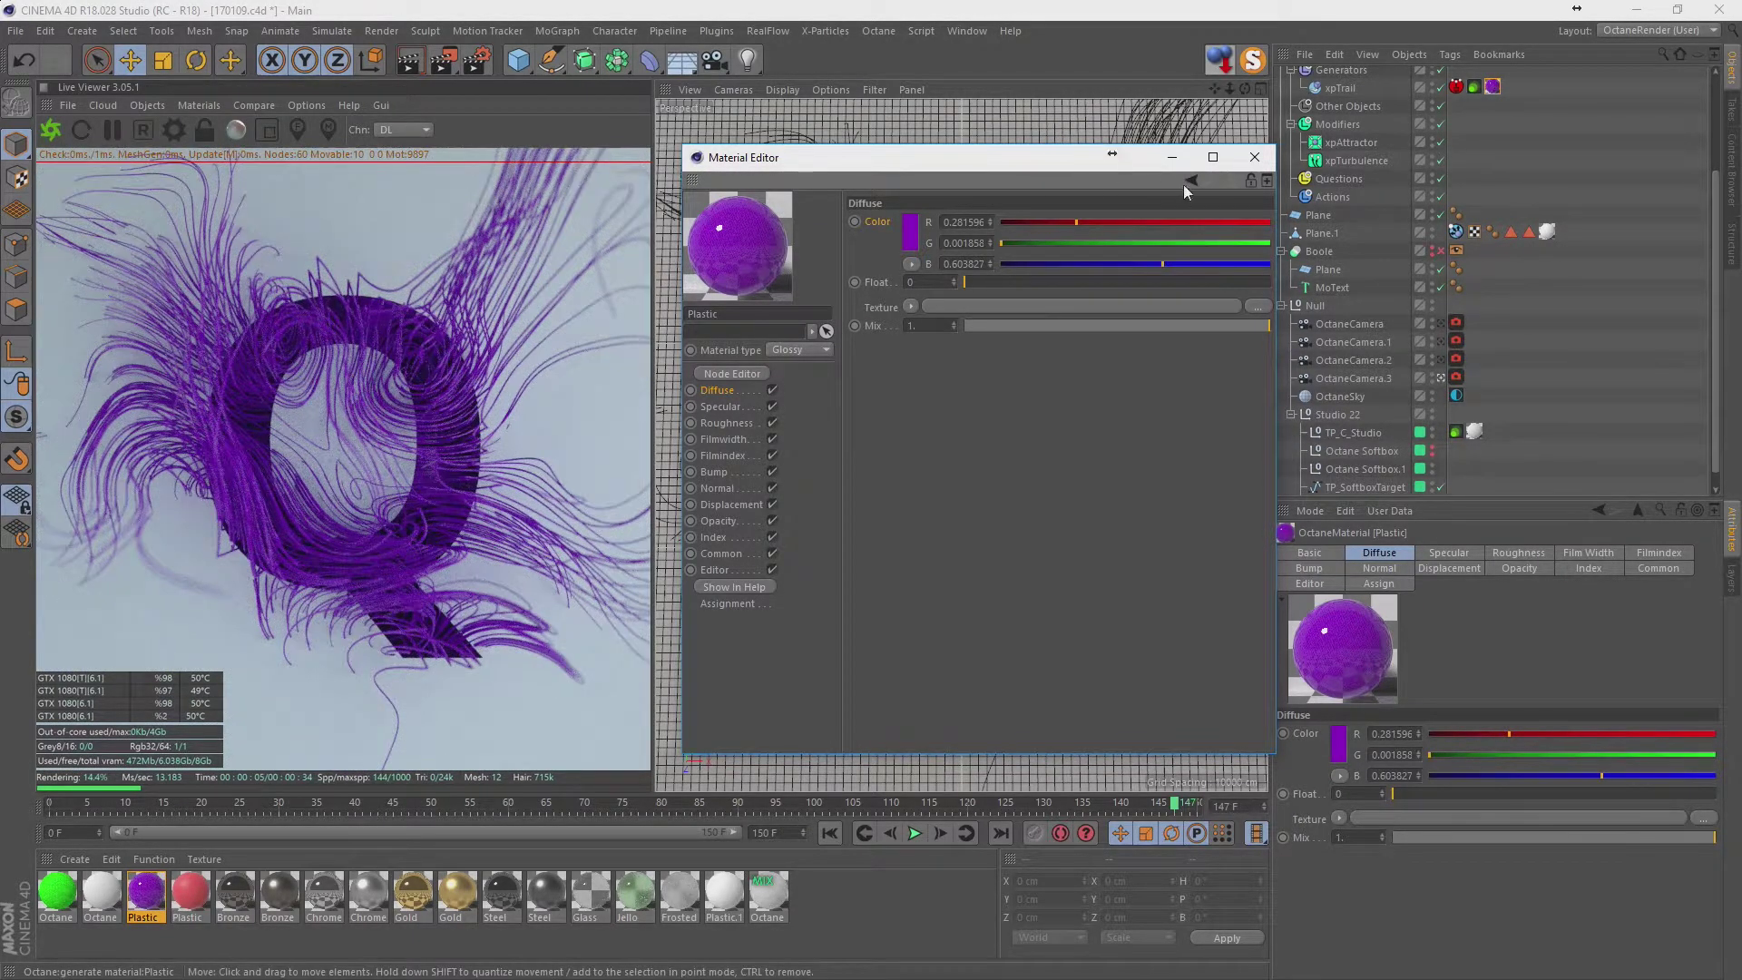
pyautogui.click(1255, 159)
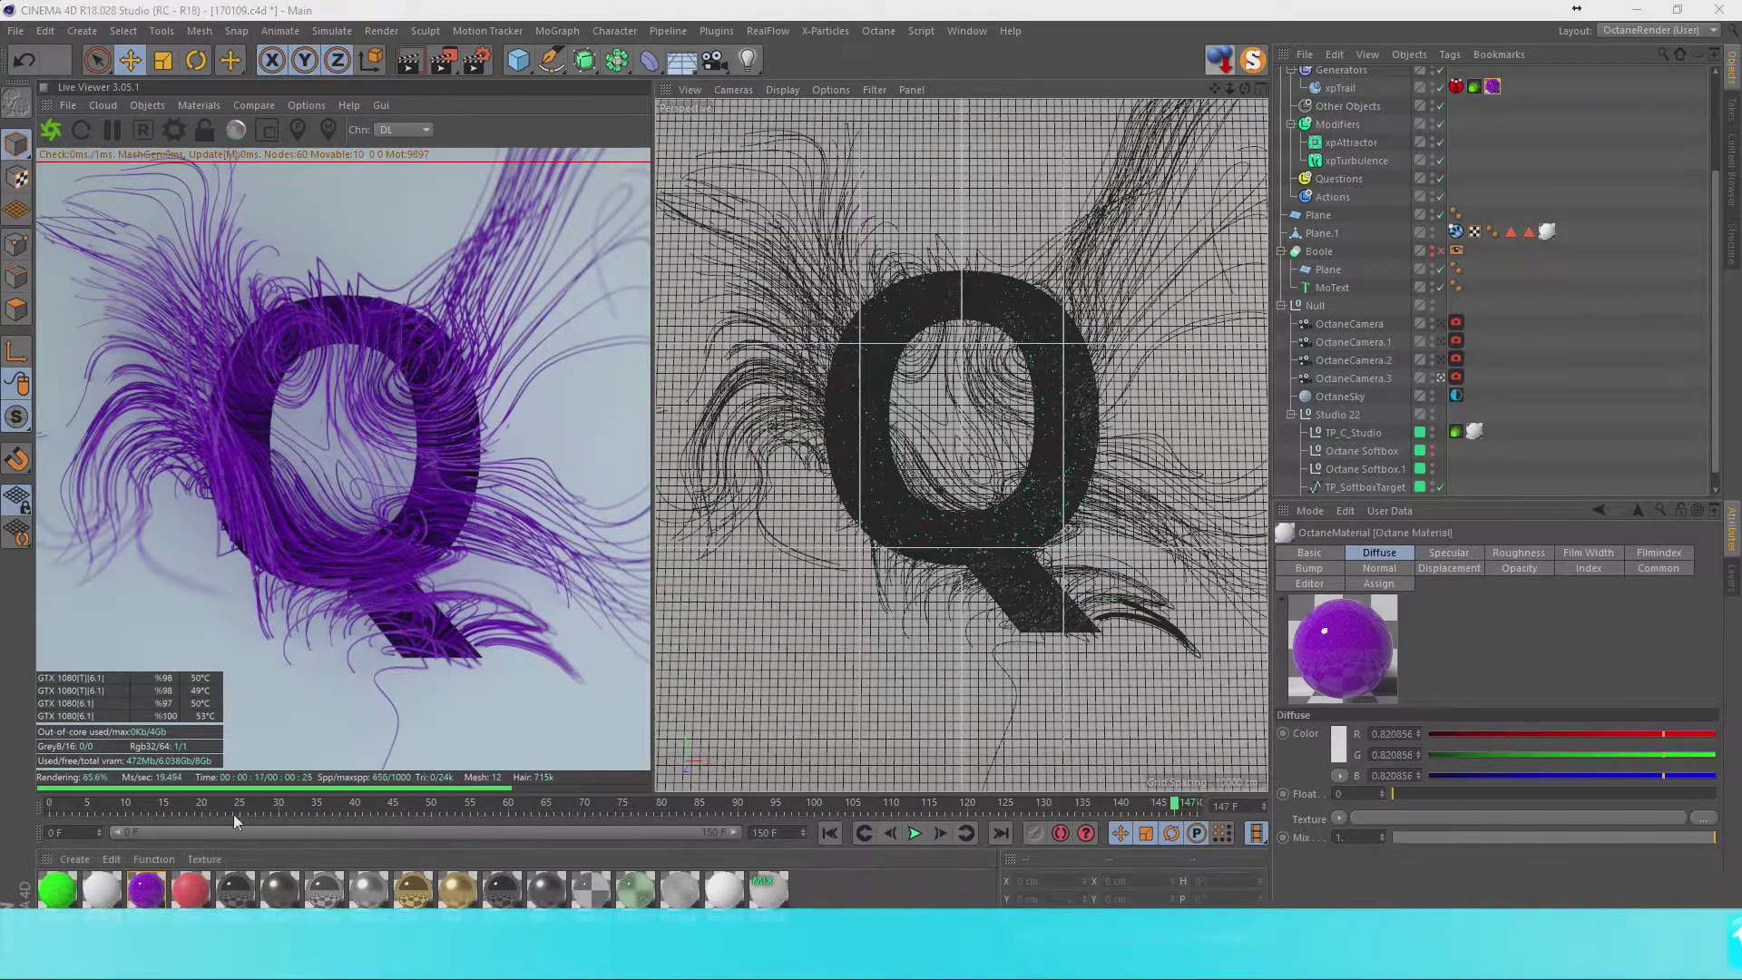
# Open the white Octane backdrop material and tint its diffuse from cream toward cyan.
pyautogui.click(101, 890)
pyautogui.doubleClick(101, 890)
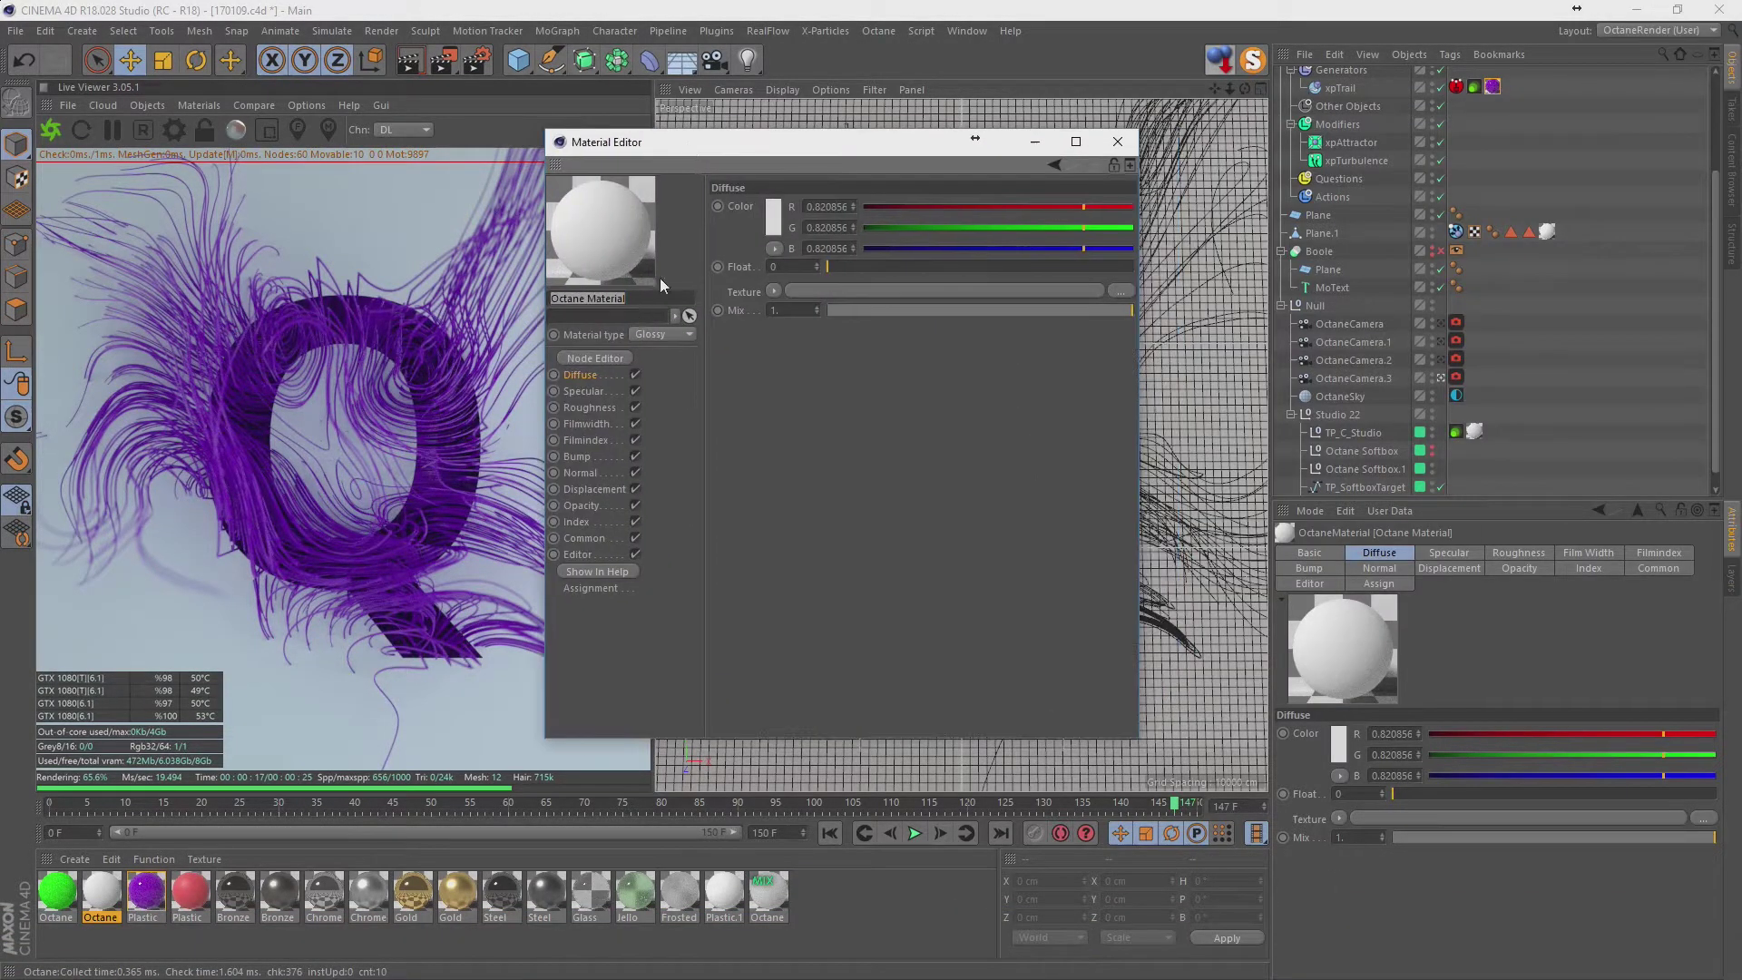
pyautogui.click(773, 222)
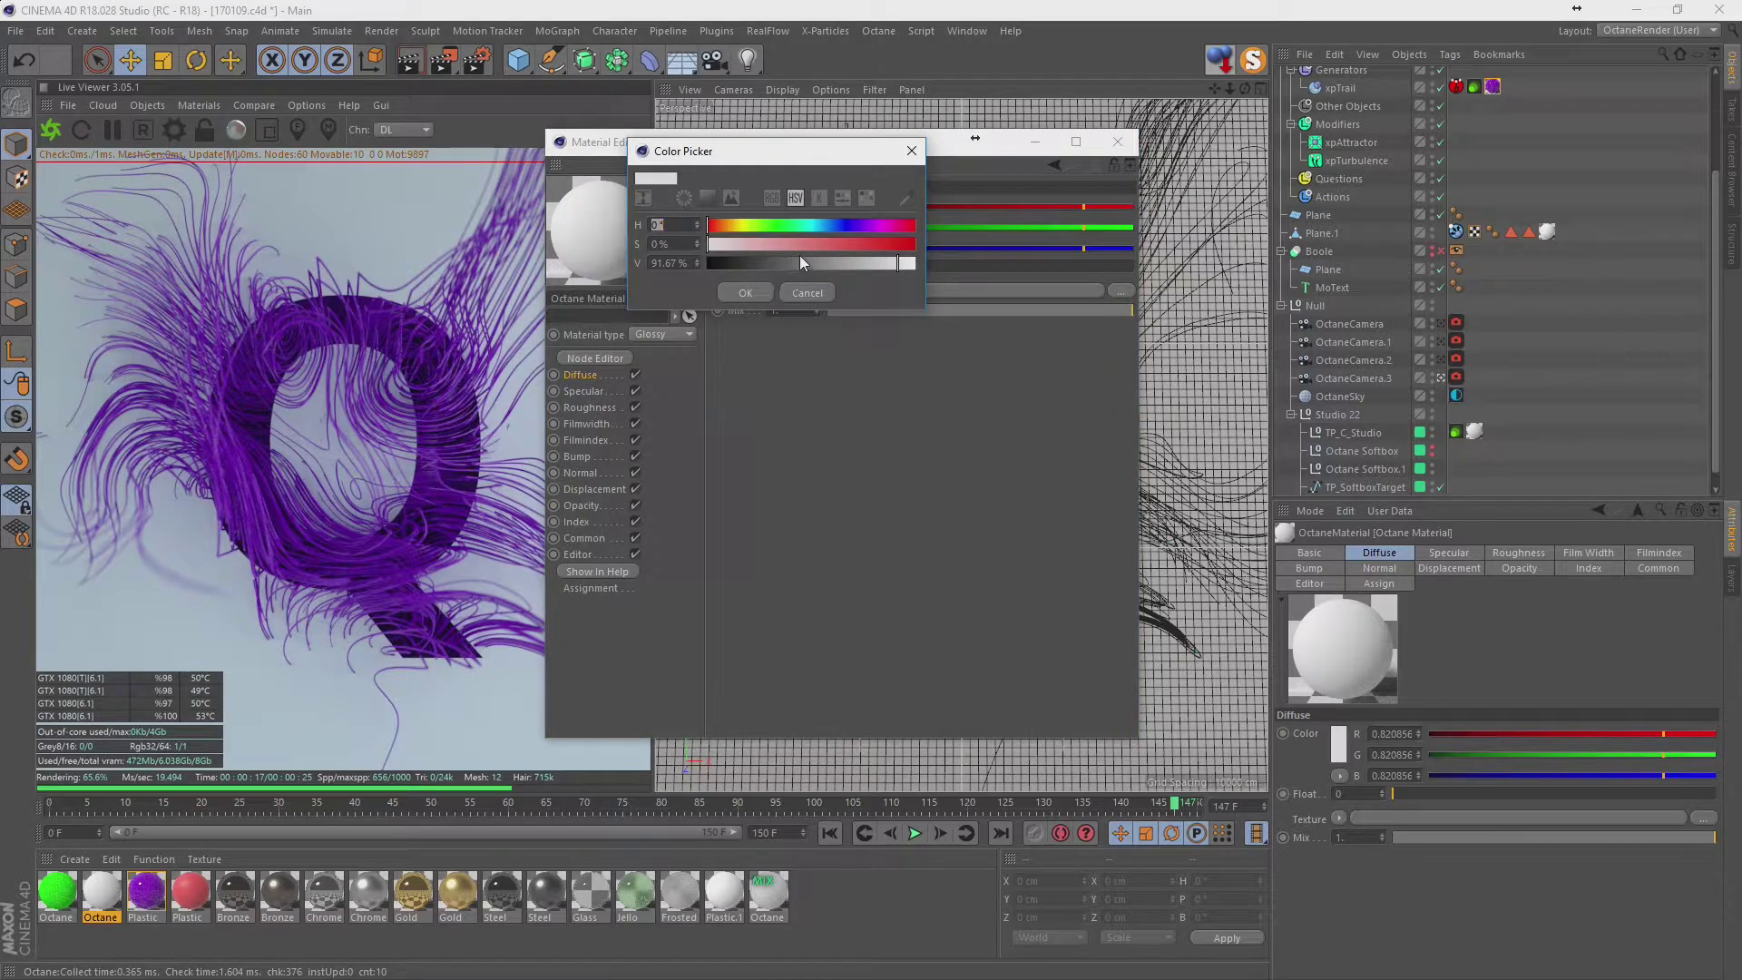
pyautogui.click(738, 227)
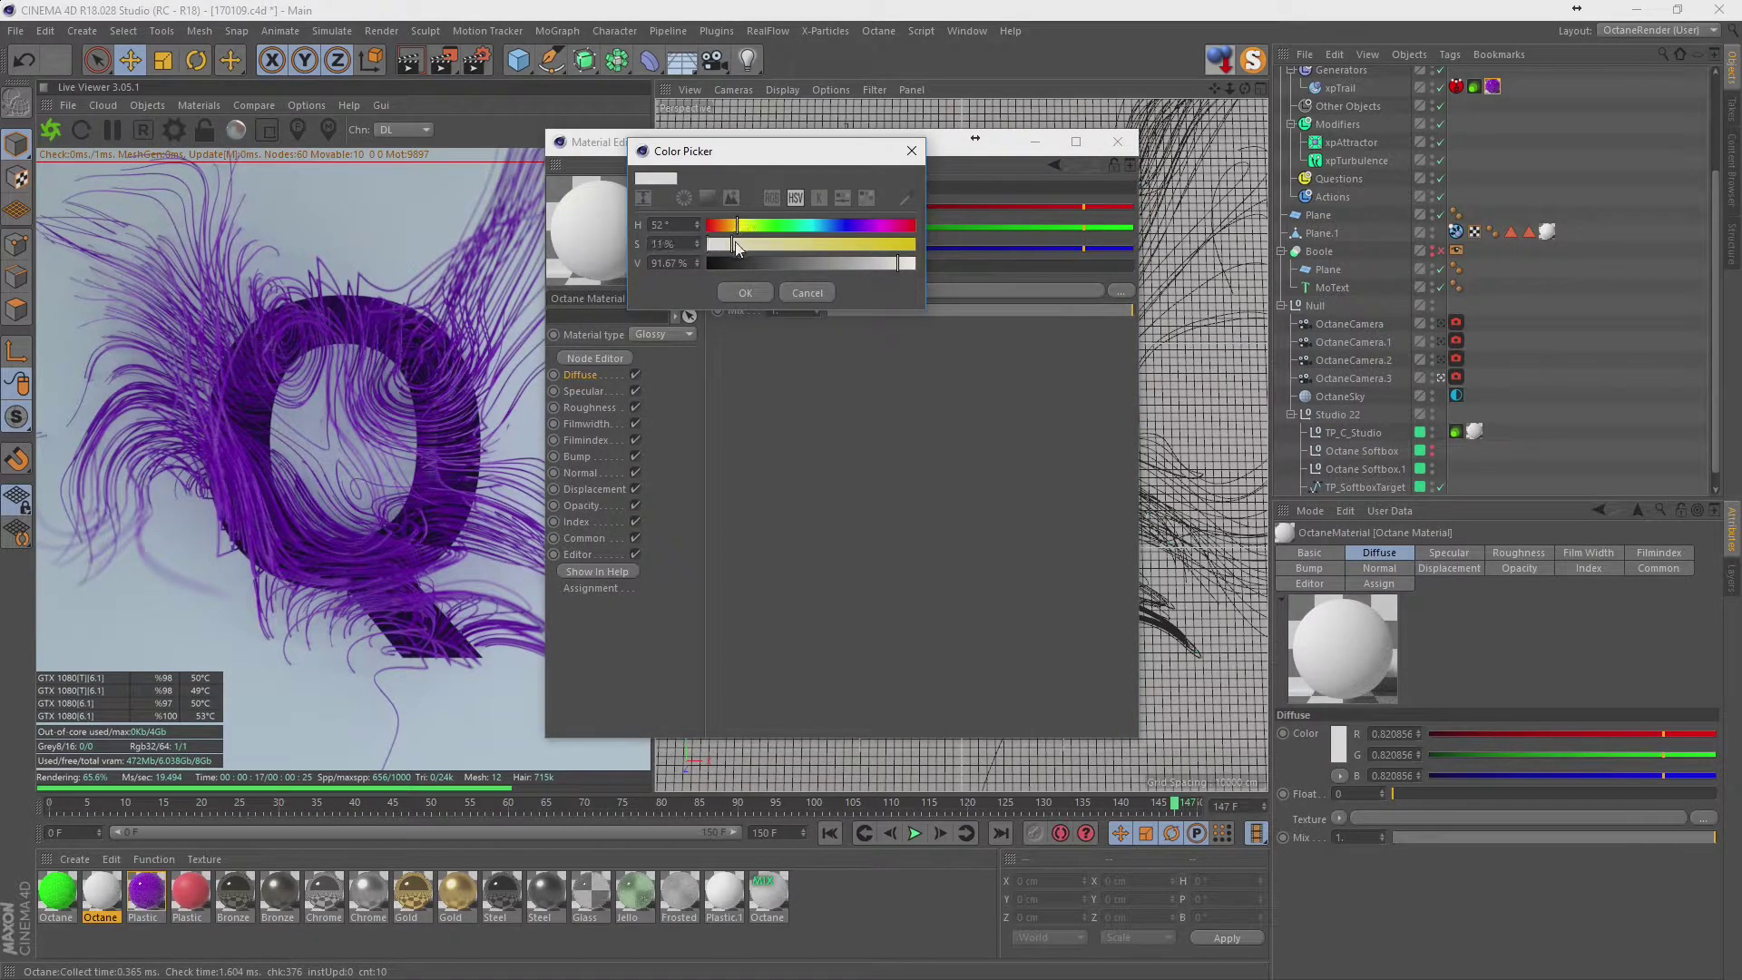
pyautogui.click(745, 292)
pyautogui.click(760, 231)
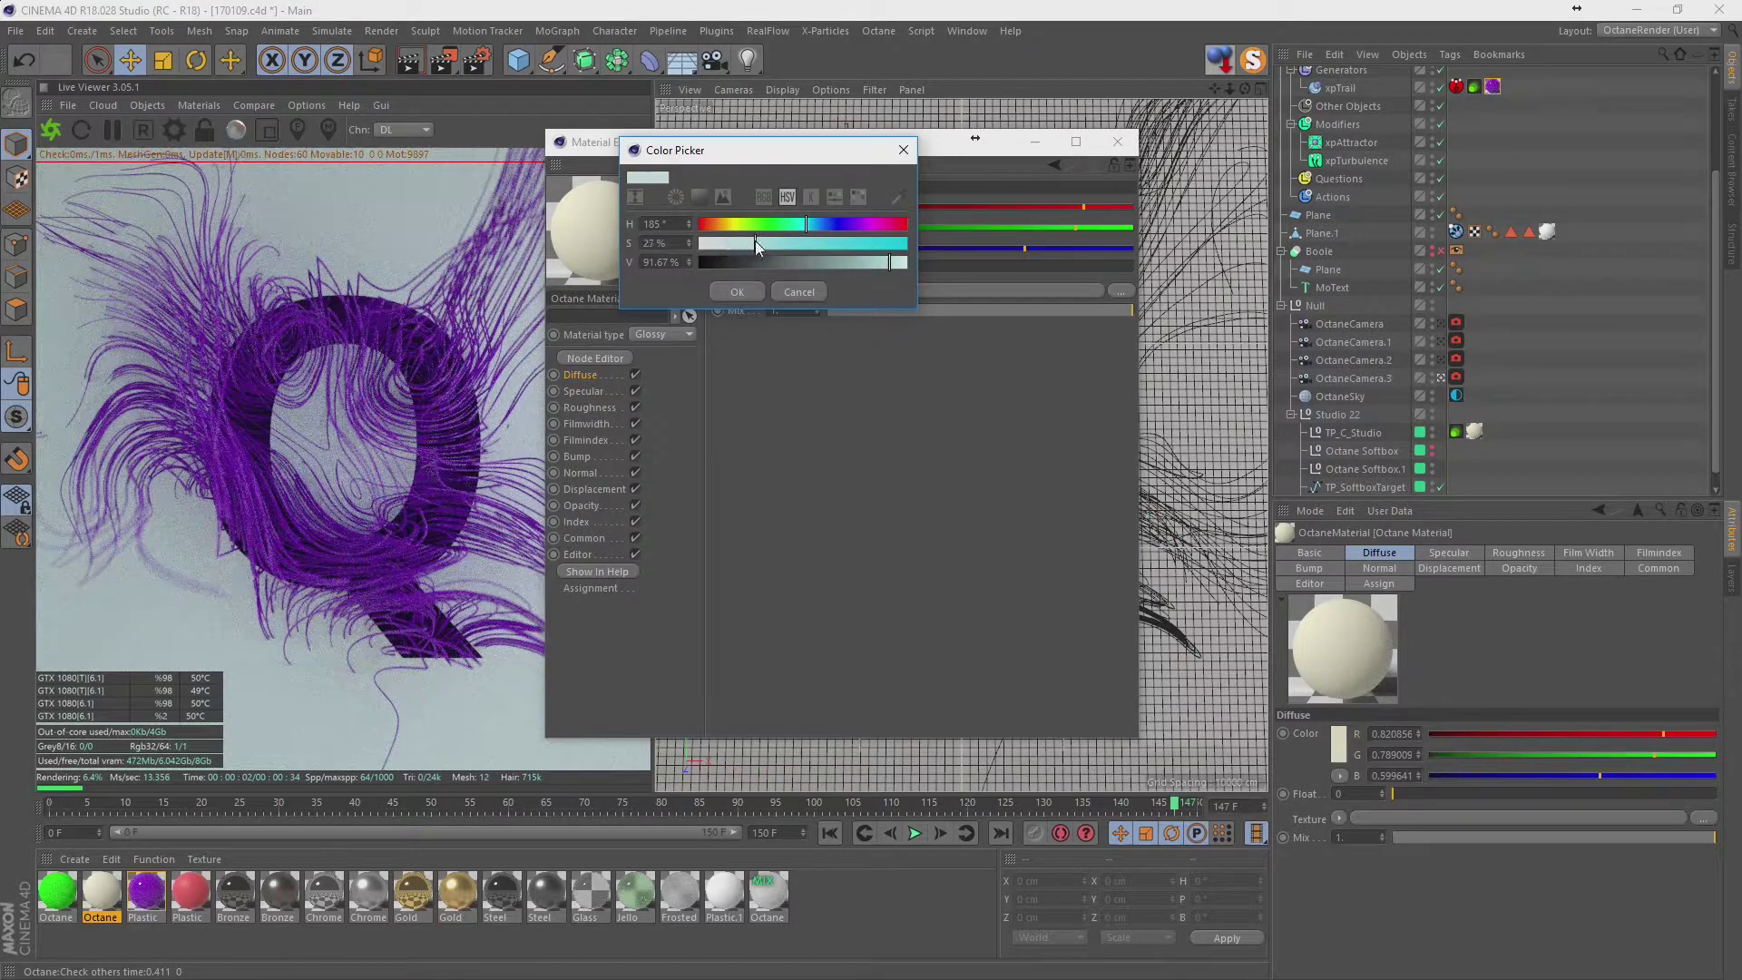
pyautogui.moveTo(755, 243); pyautogui.dragTo(805, 243)
pyautogui.click(736, 292)
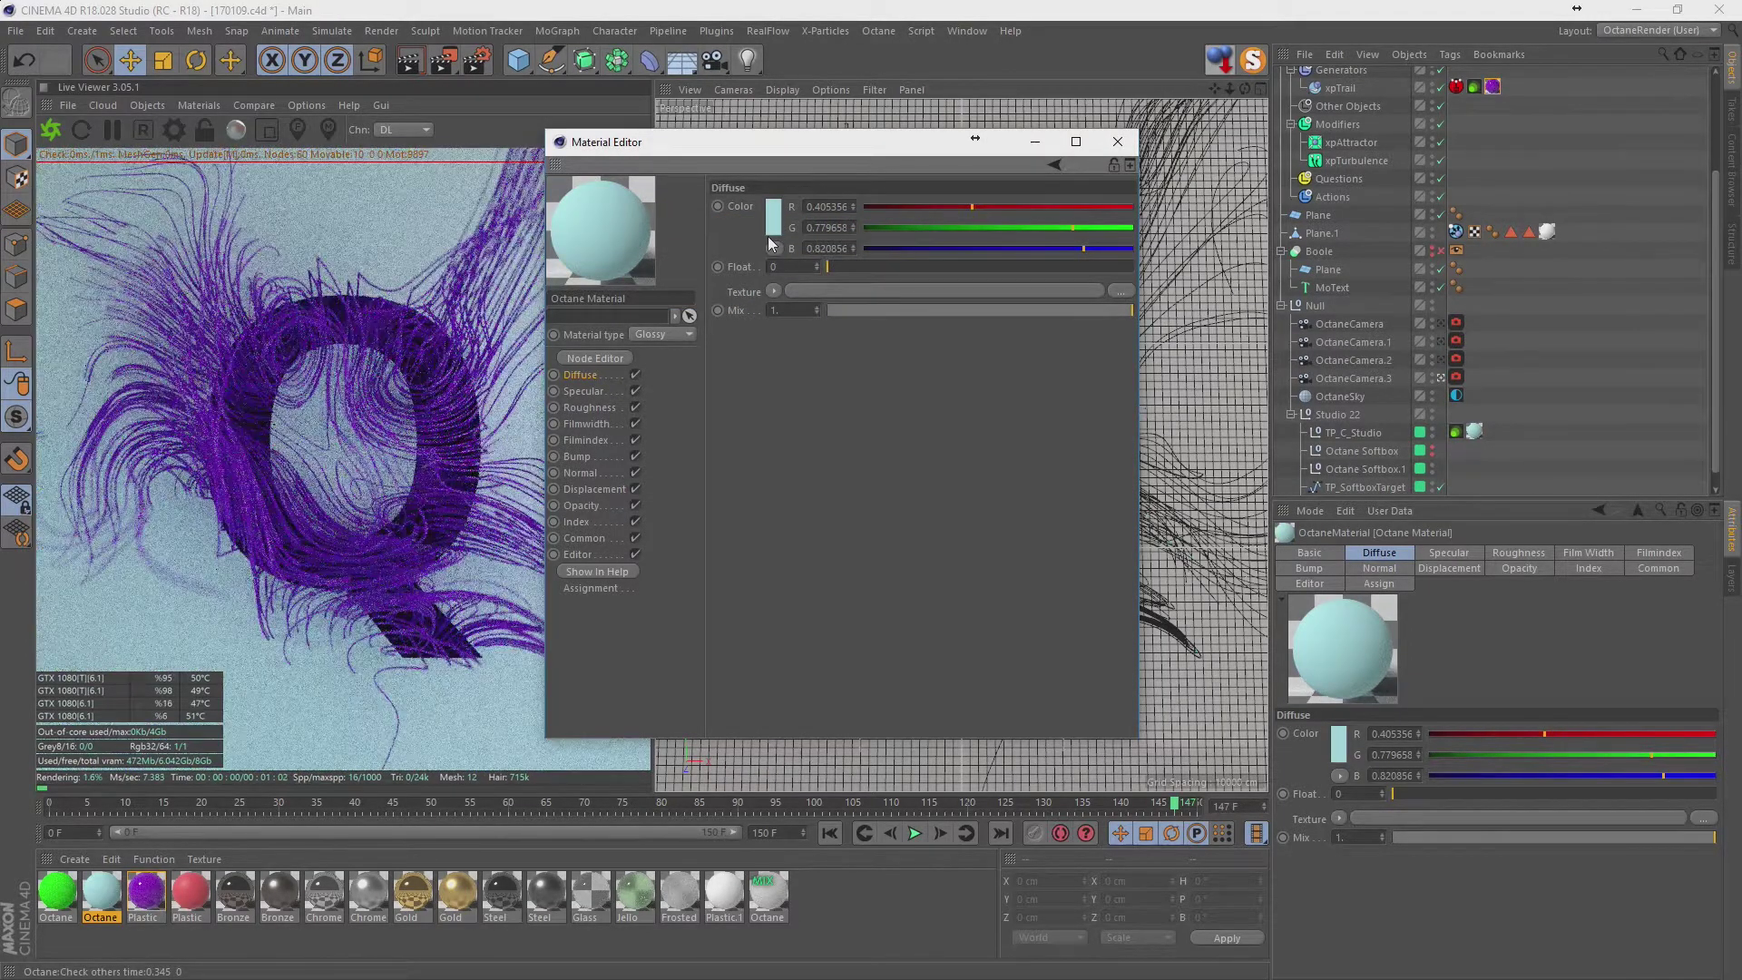
# Brighten the cyan diffuse to 100% value and raise its saturation.
pyautogui.click(773, 232)
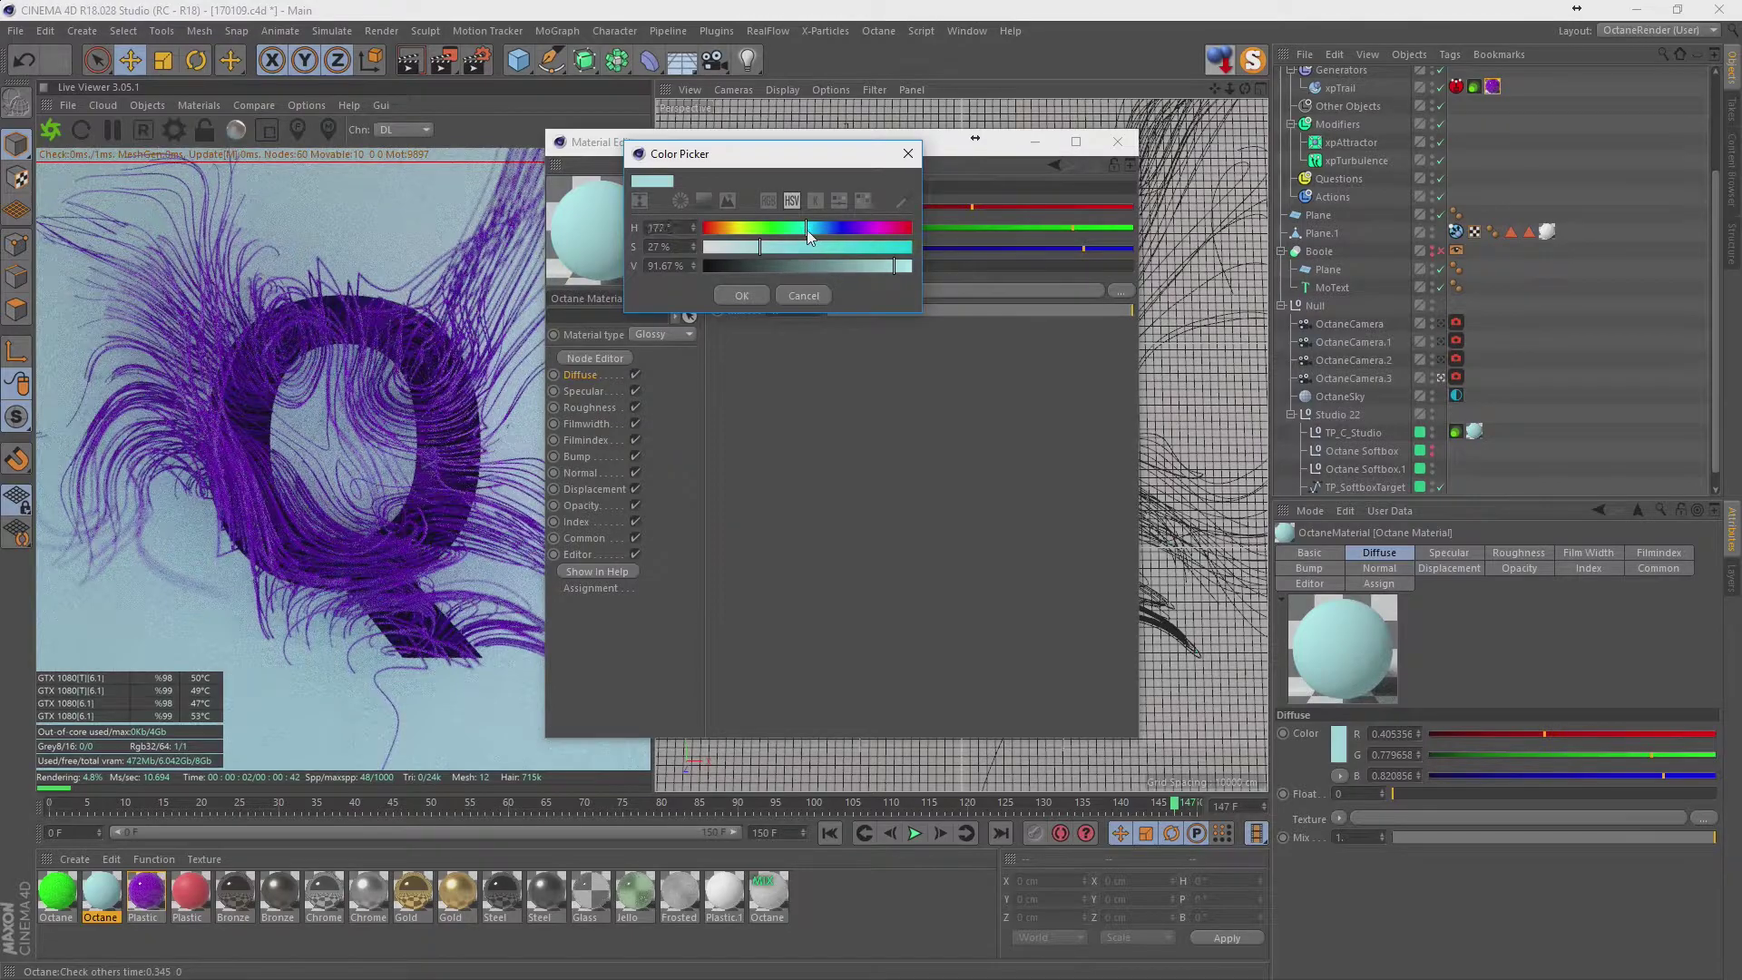
pyautogui.click(738, 292)
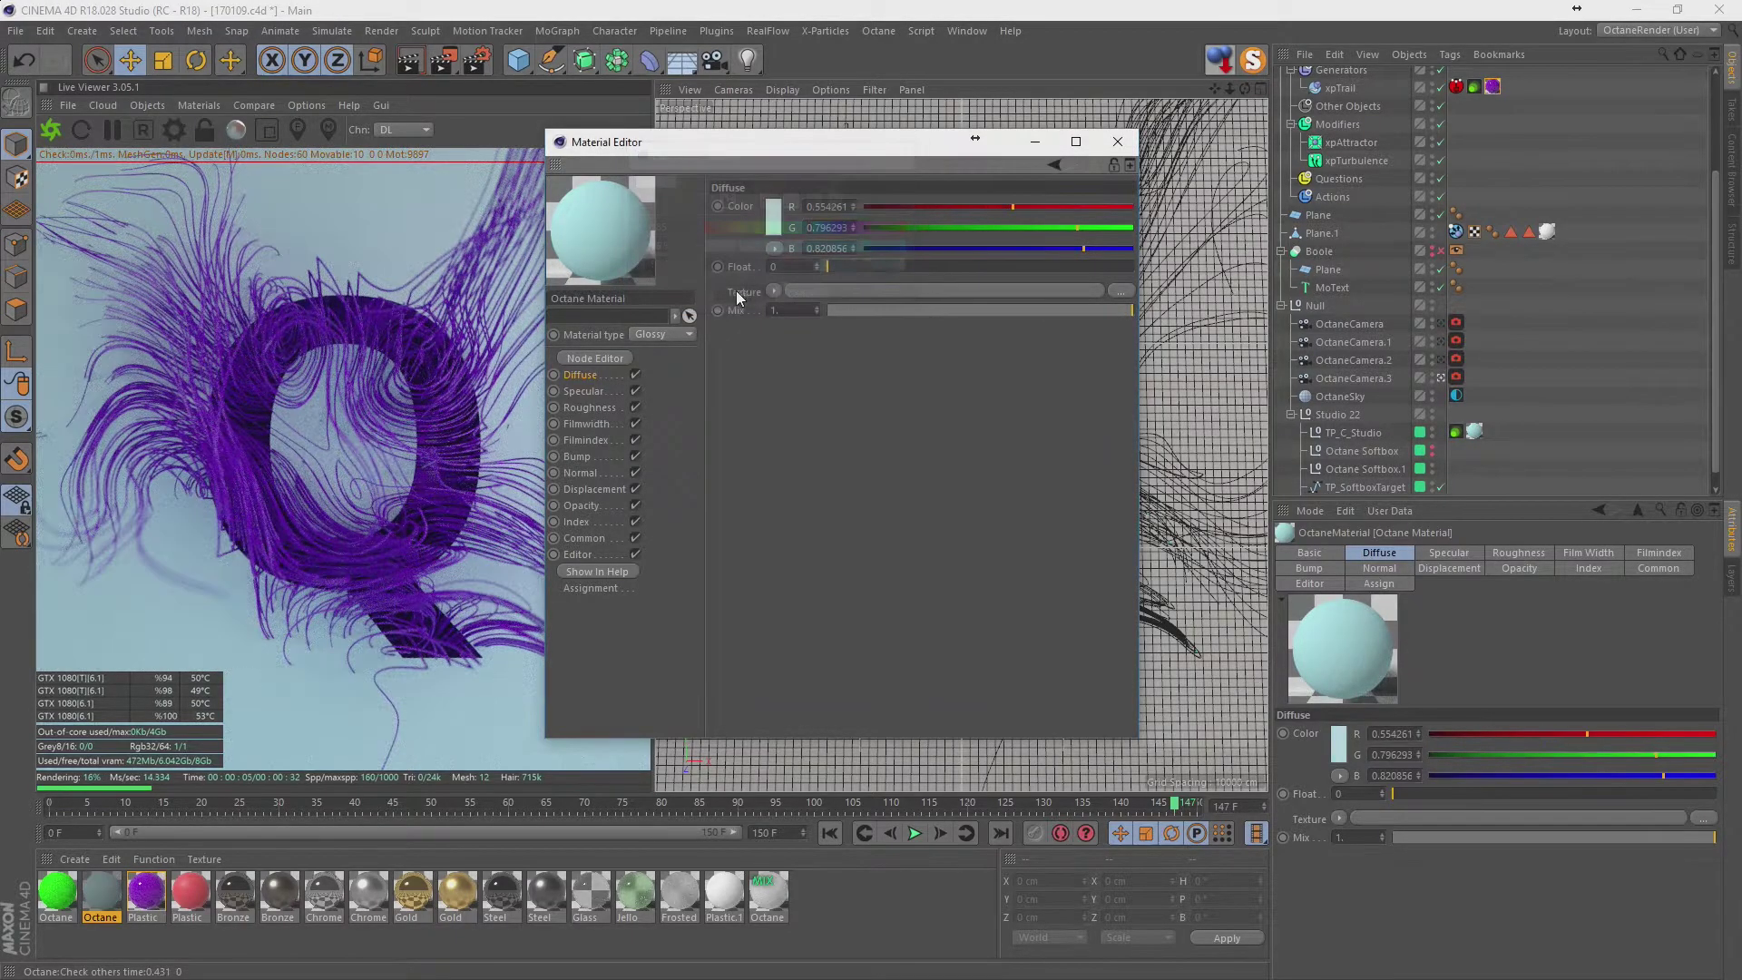
pyautogui.click(771, 227)
pyautogui.moveTo(916, 268); pyautogui.dragTo(920, 268)
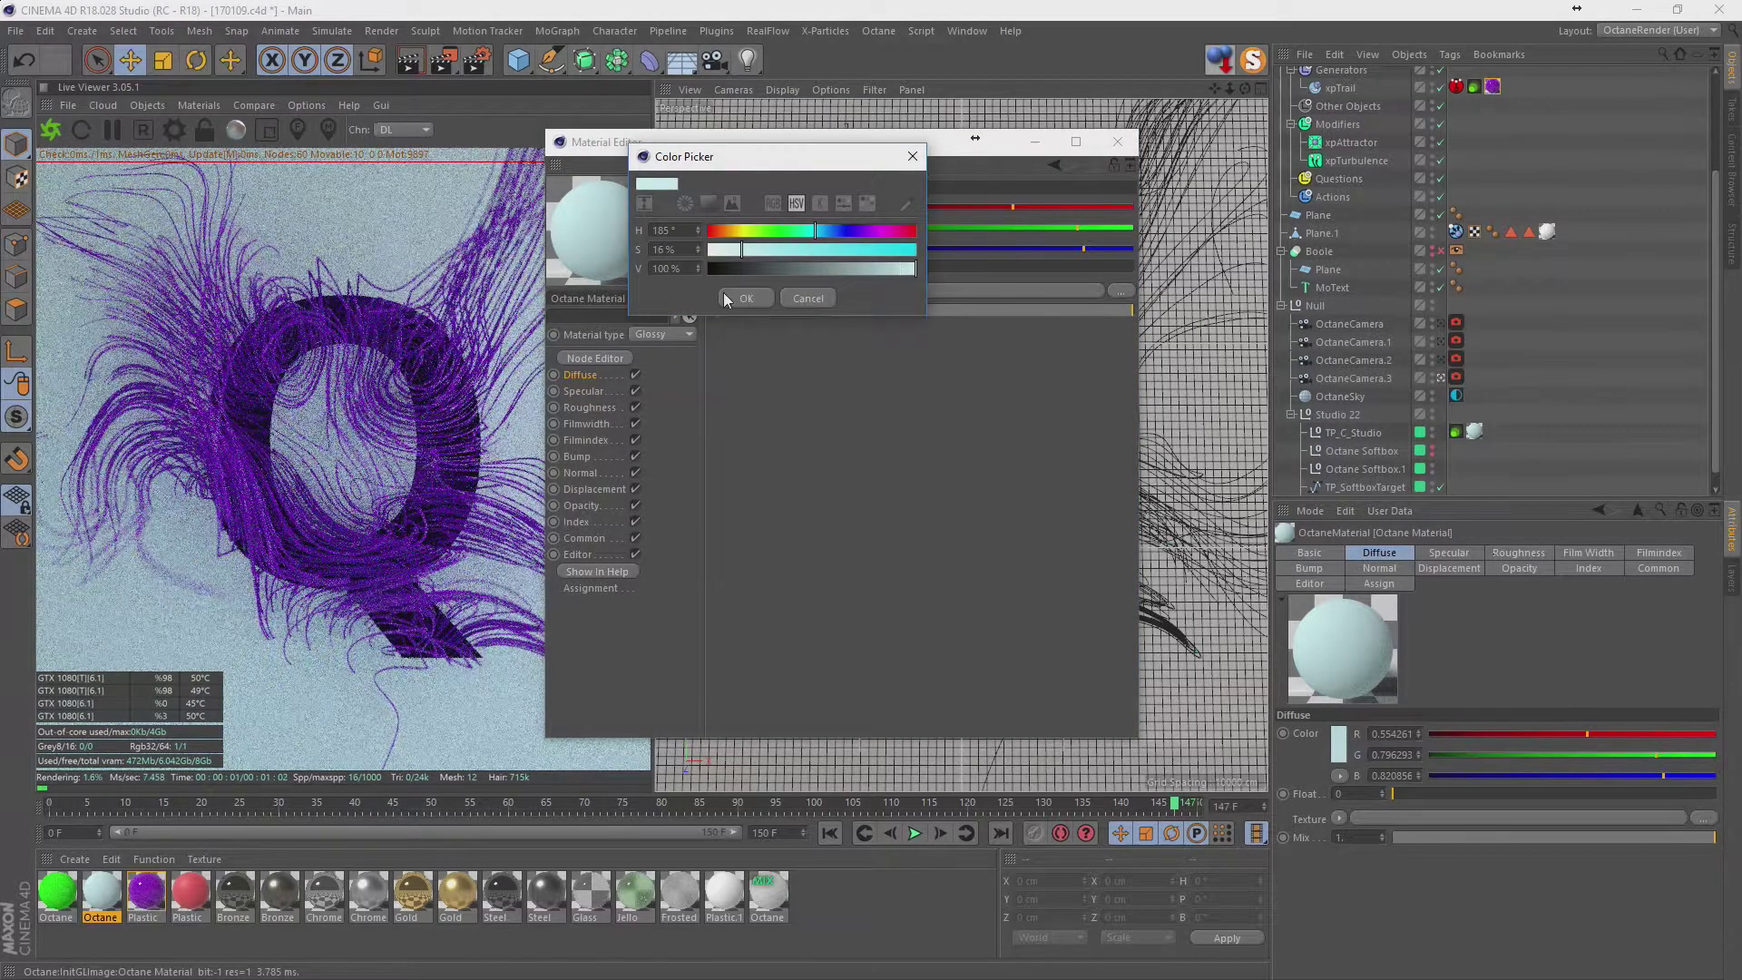
pyautogui.click(745, 297)
pyautogui.click(795, 247)
pyautogui.moveTo(793, 240); pyautogui.dragTo(778, 238)
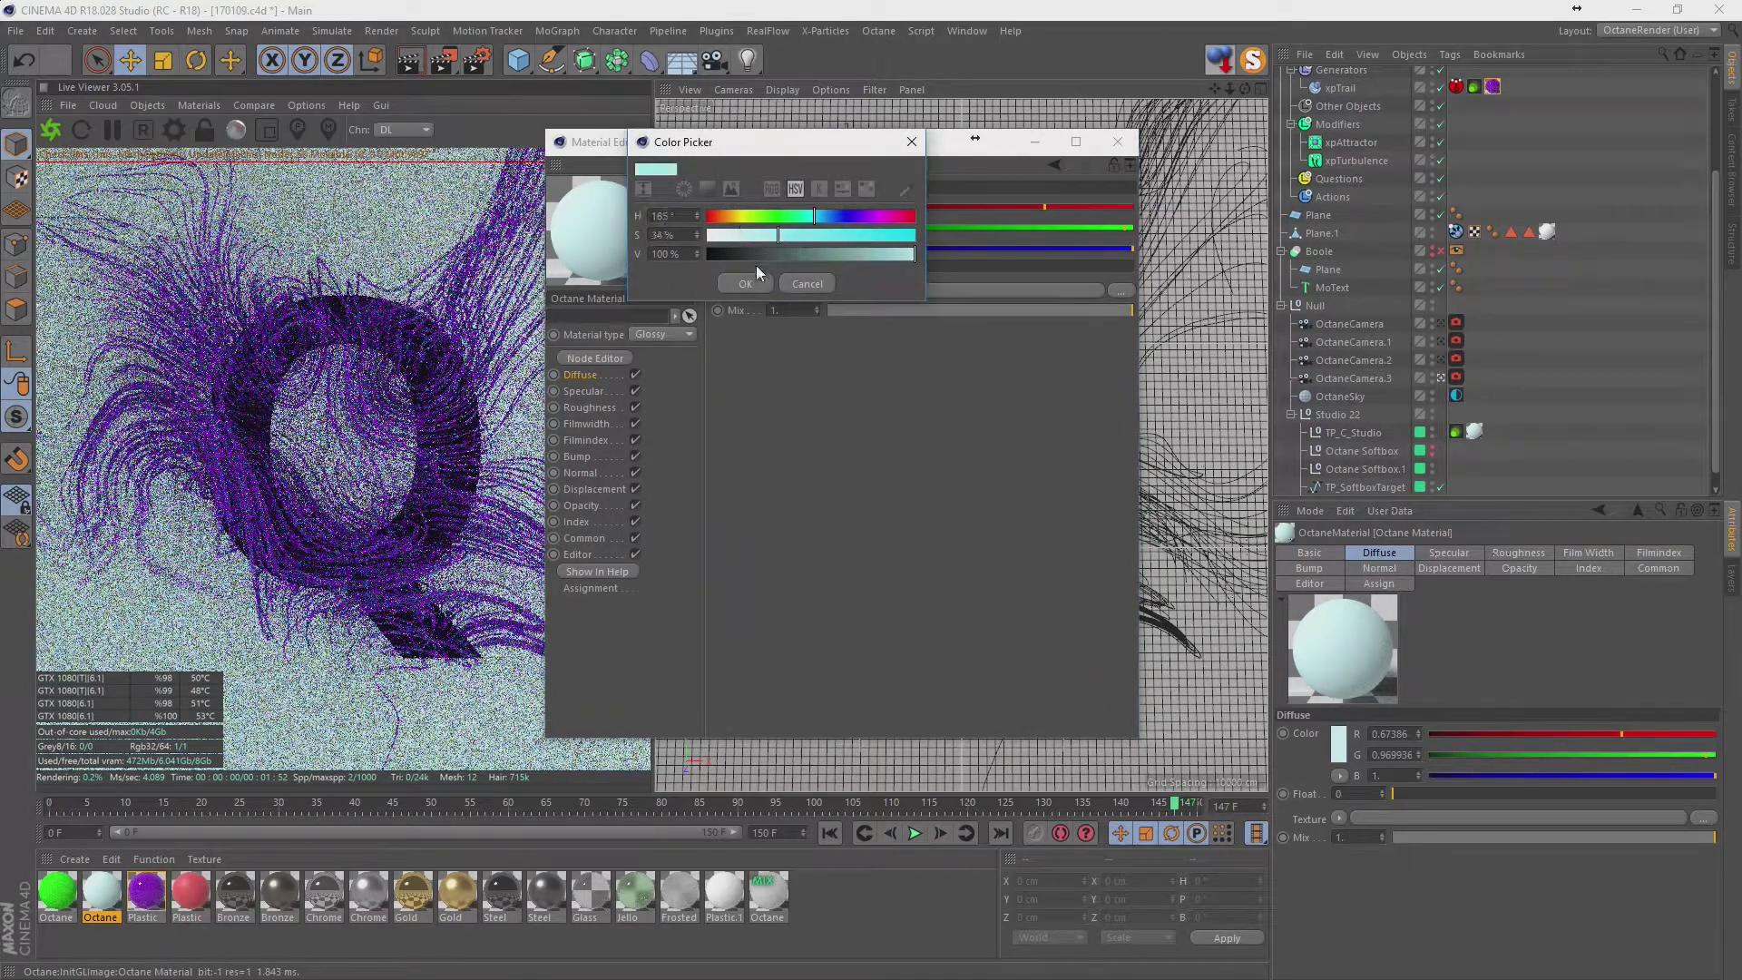
pyautogui.click(745, 283)
# Shift the diffuse hue through pink and purple to pale lilac (R 0.83, G 0.57, B 1), then close the editor.
pyautogui.click(771, 219)
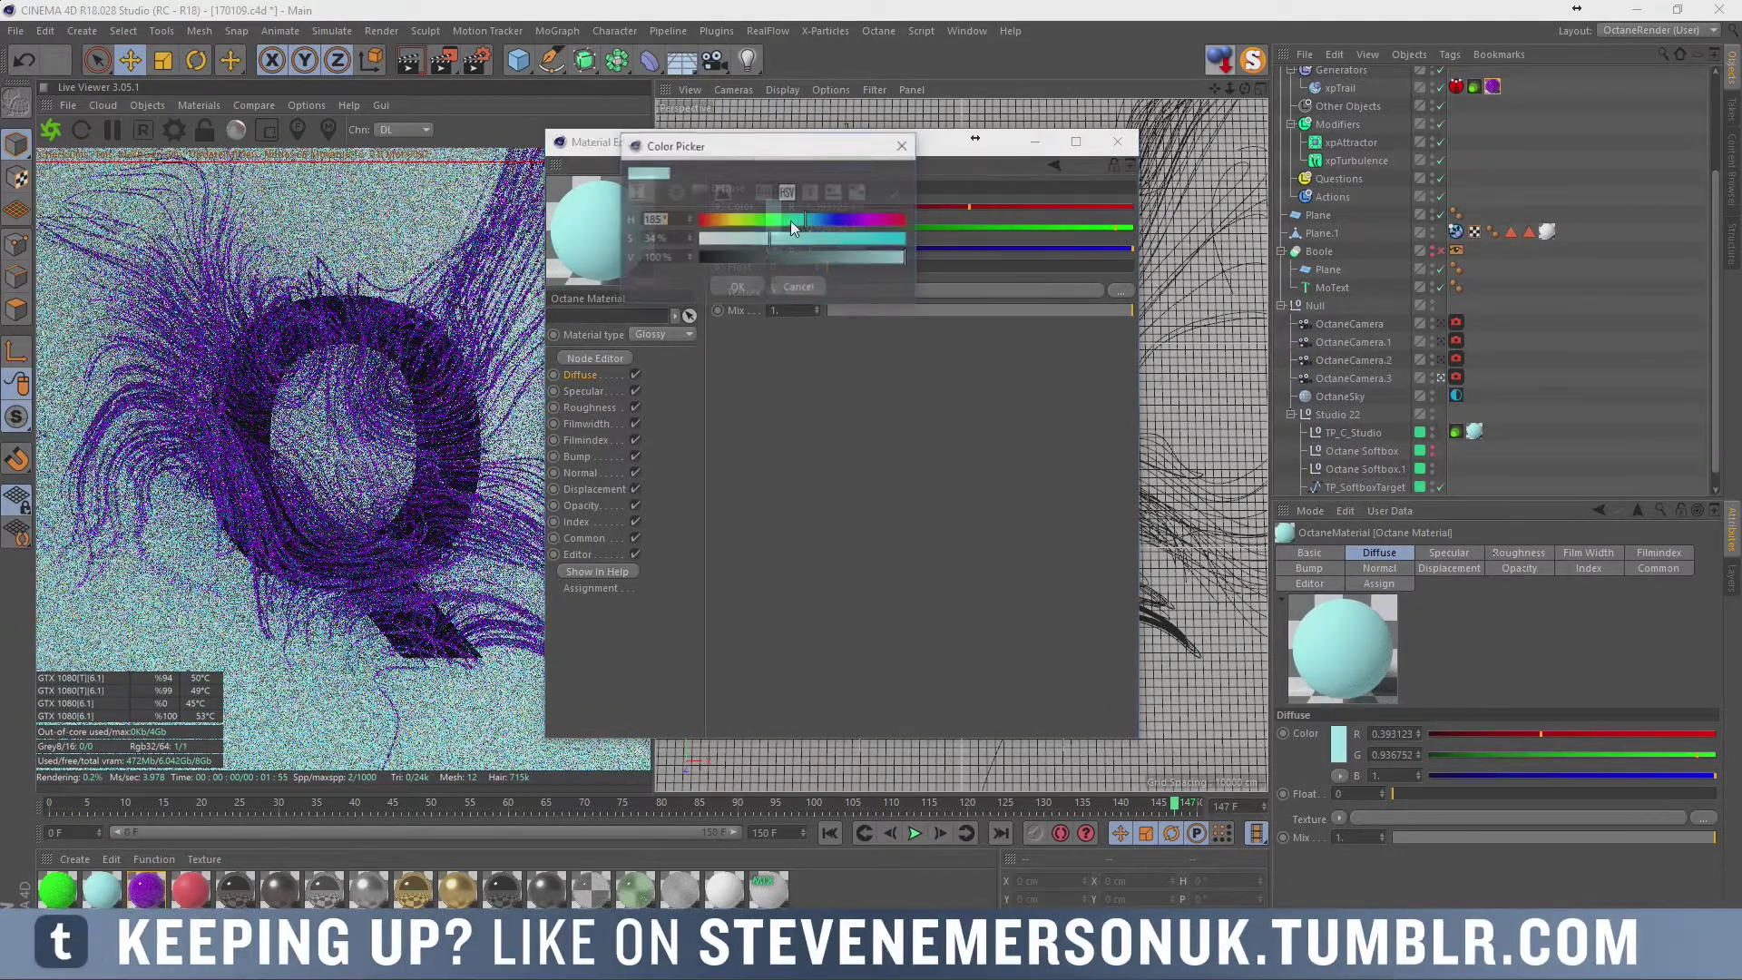
pyautogui.click(733, 221)
pyautogui.moveTo(733, 226); pyautogui.dragTo(703, 221)
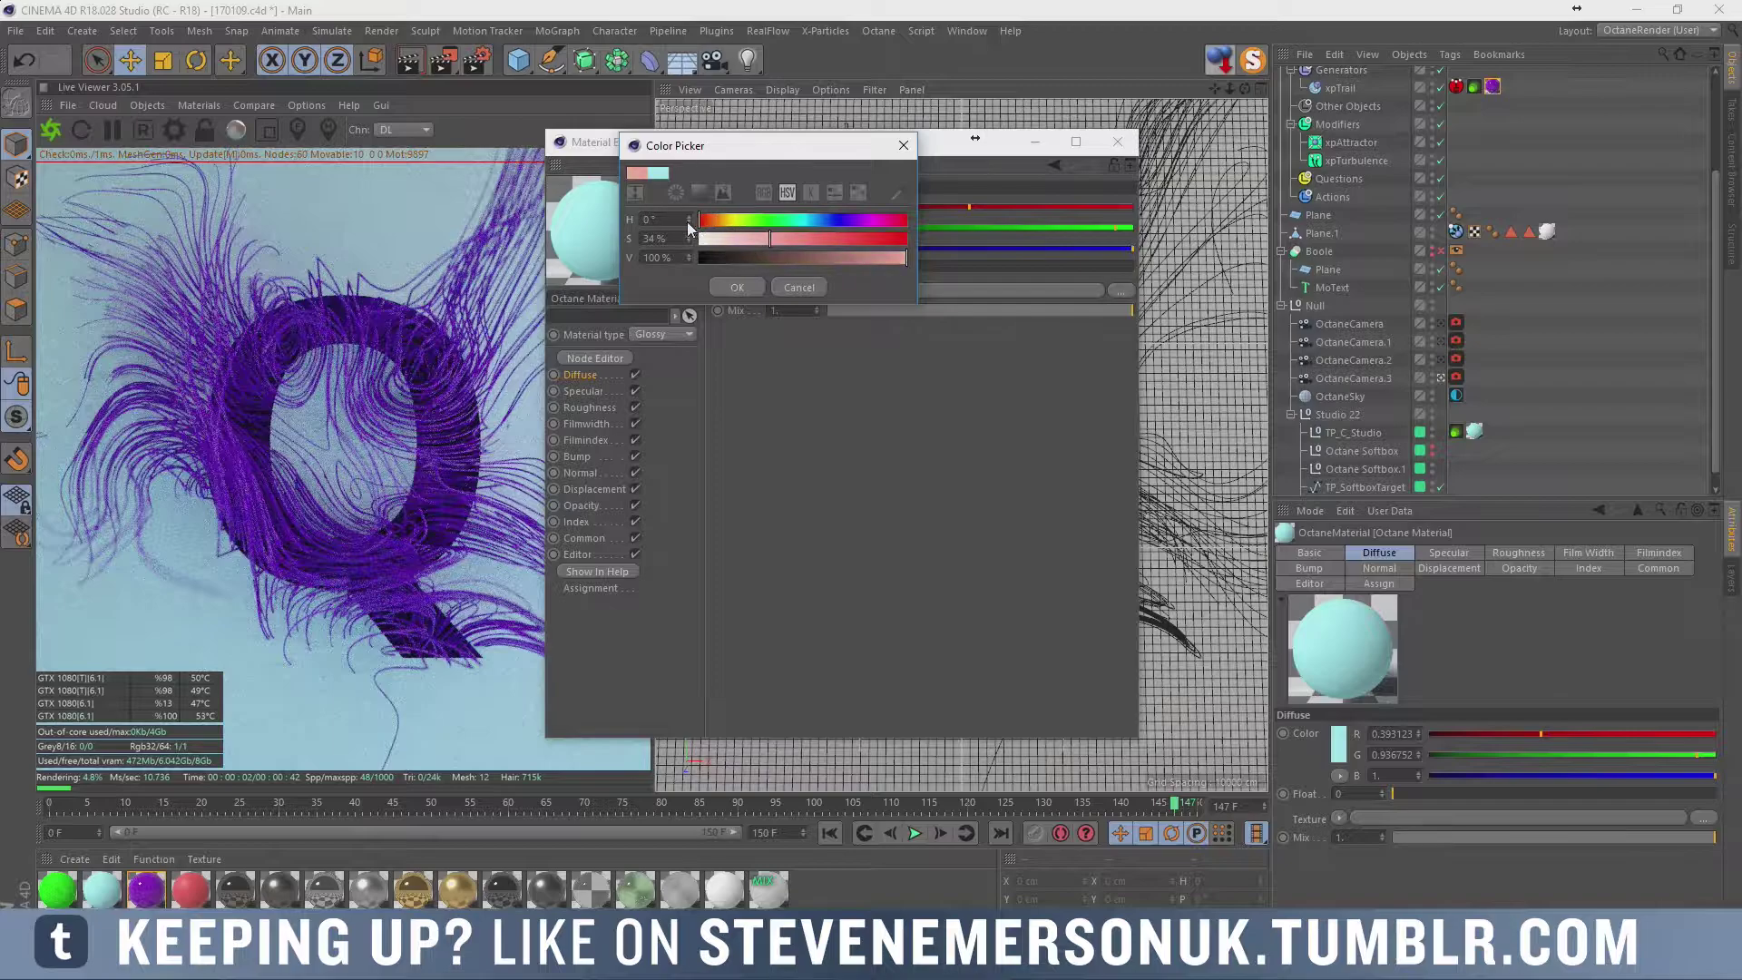
pyautogui.click(737, 287)
pyautogui.click(768, 219)
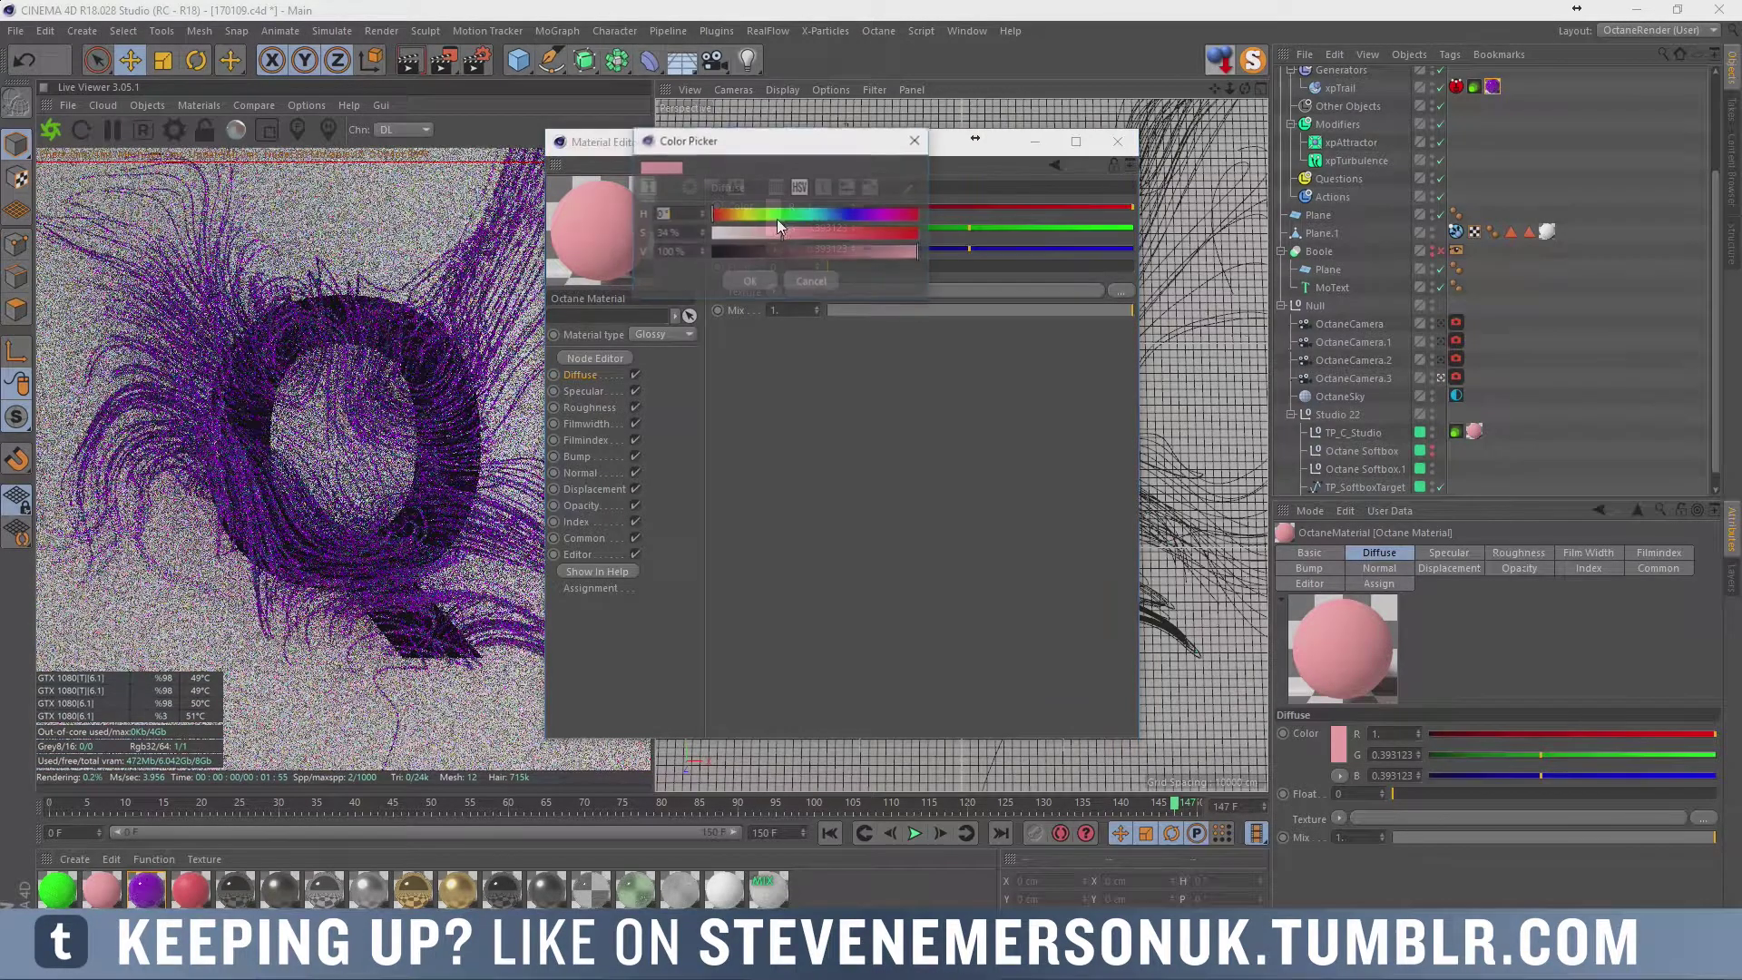
pyautogui.click(877, 227)
pyautogui.click(775, 281)
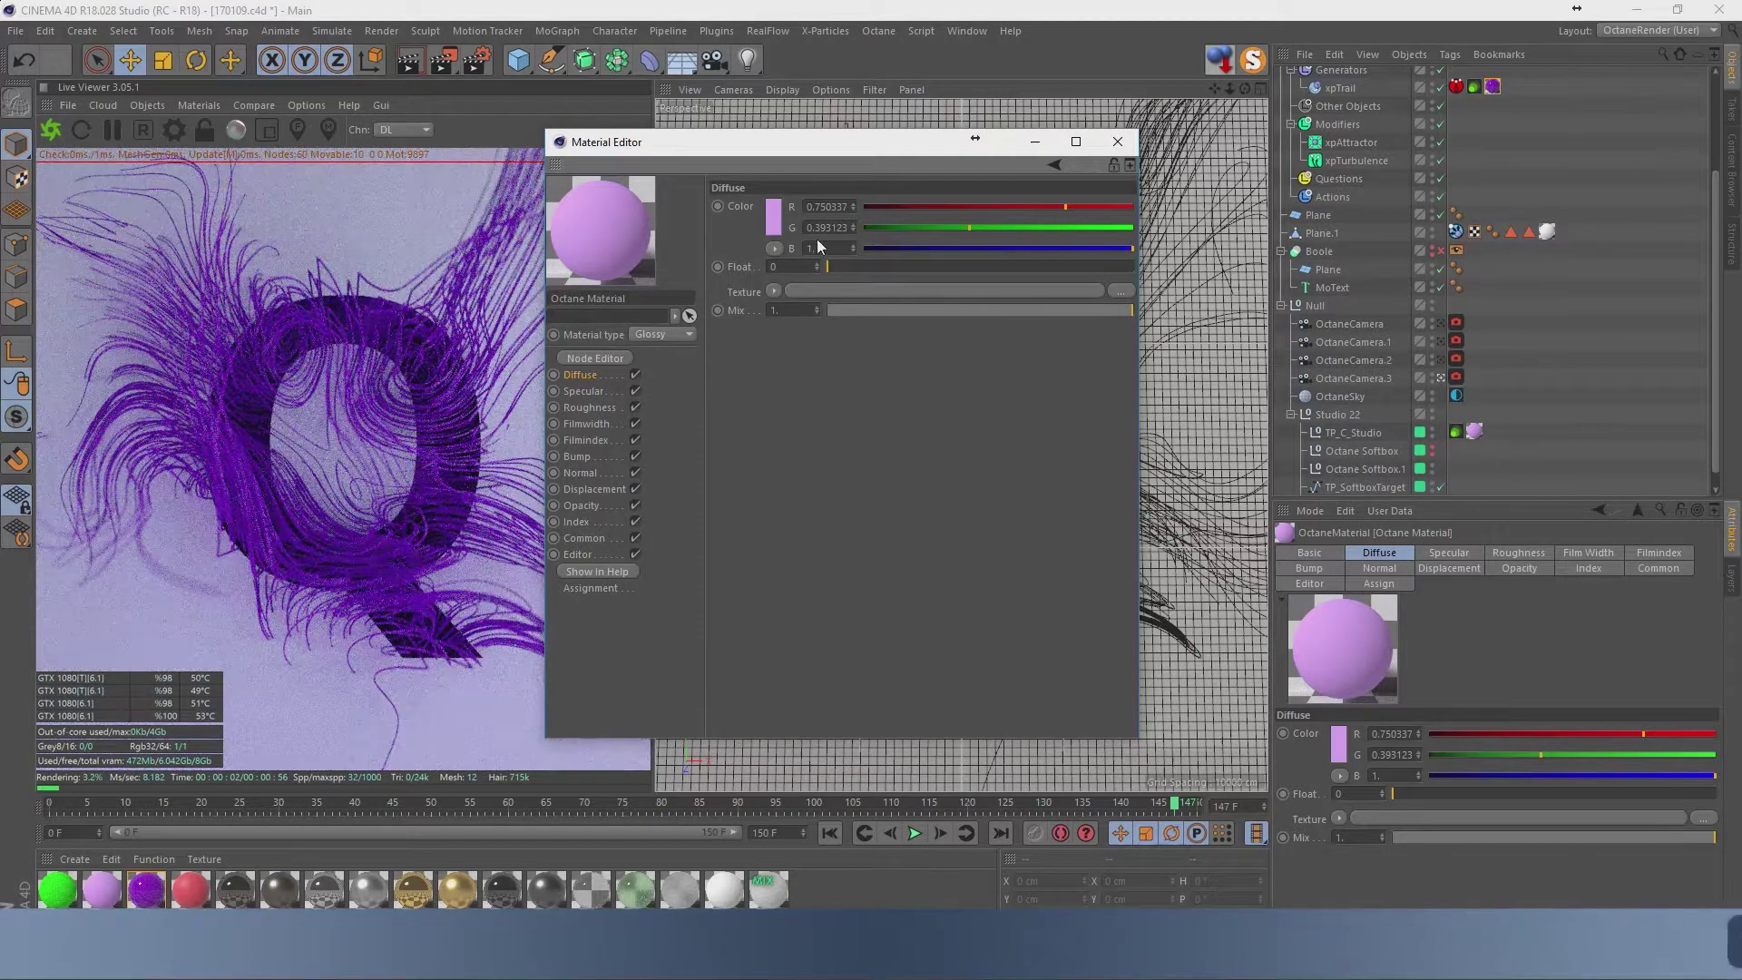
pyautogui.click(776, 223)
pyautogui.click(757, 242)
pyautogui.click(749, 291)
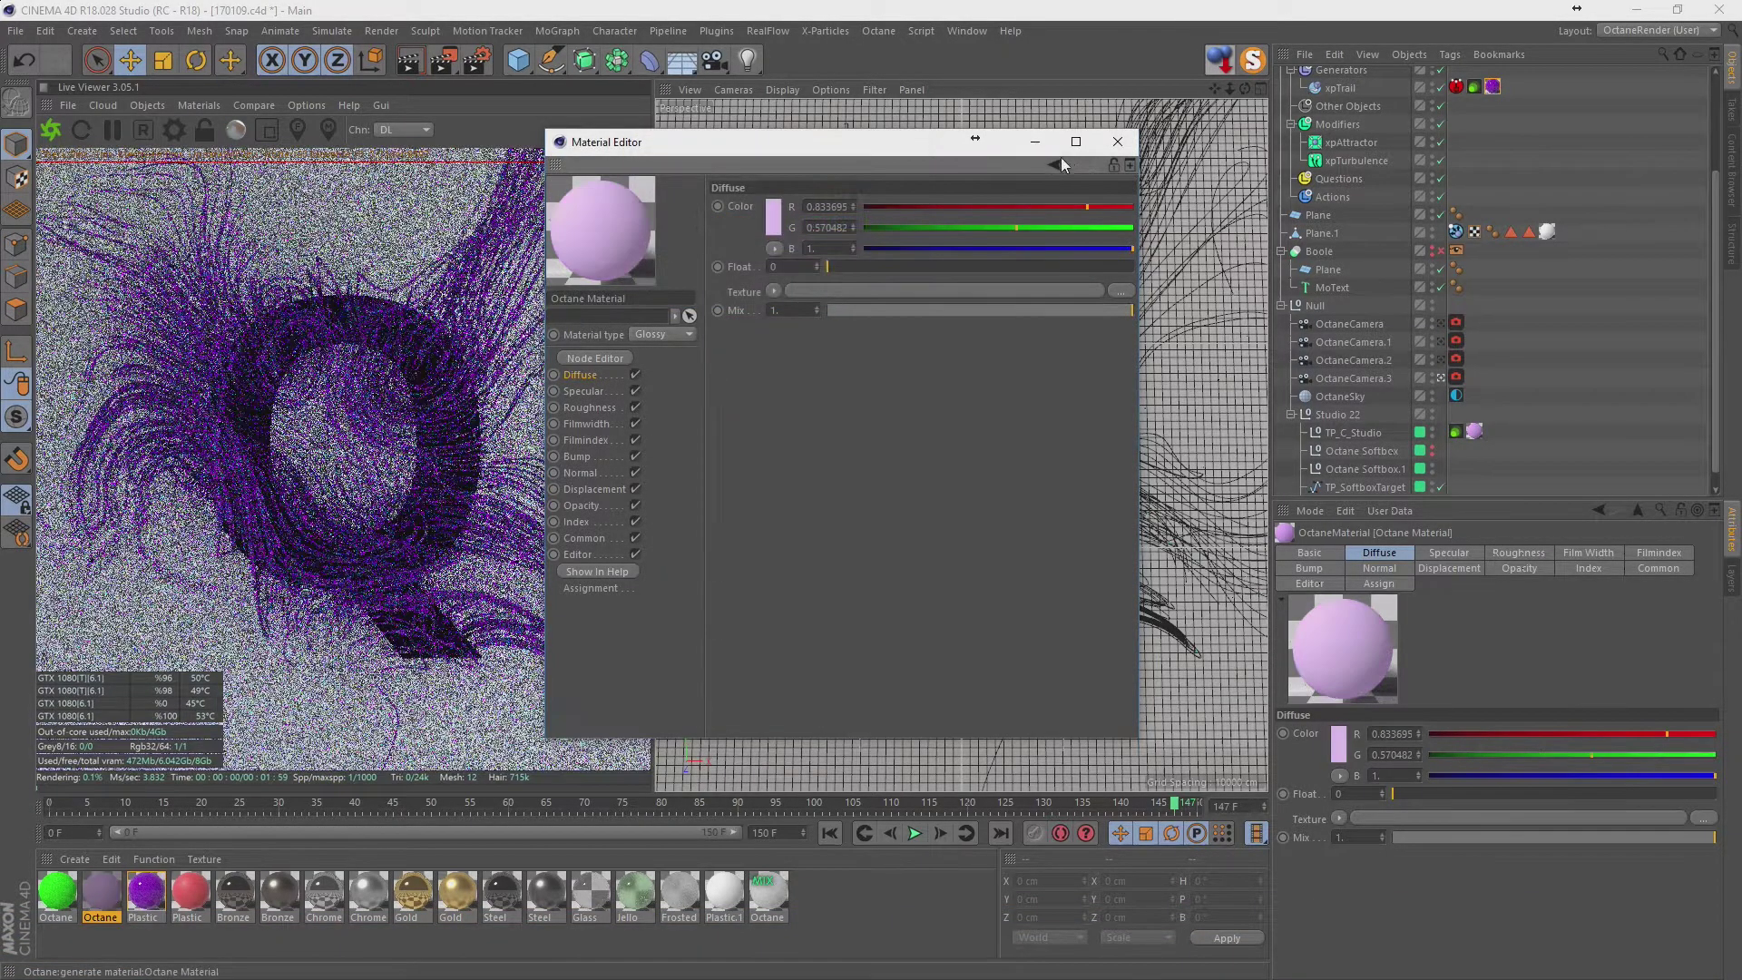
pyautogui.click(1117, 142)
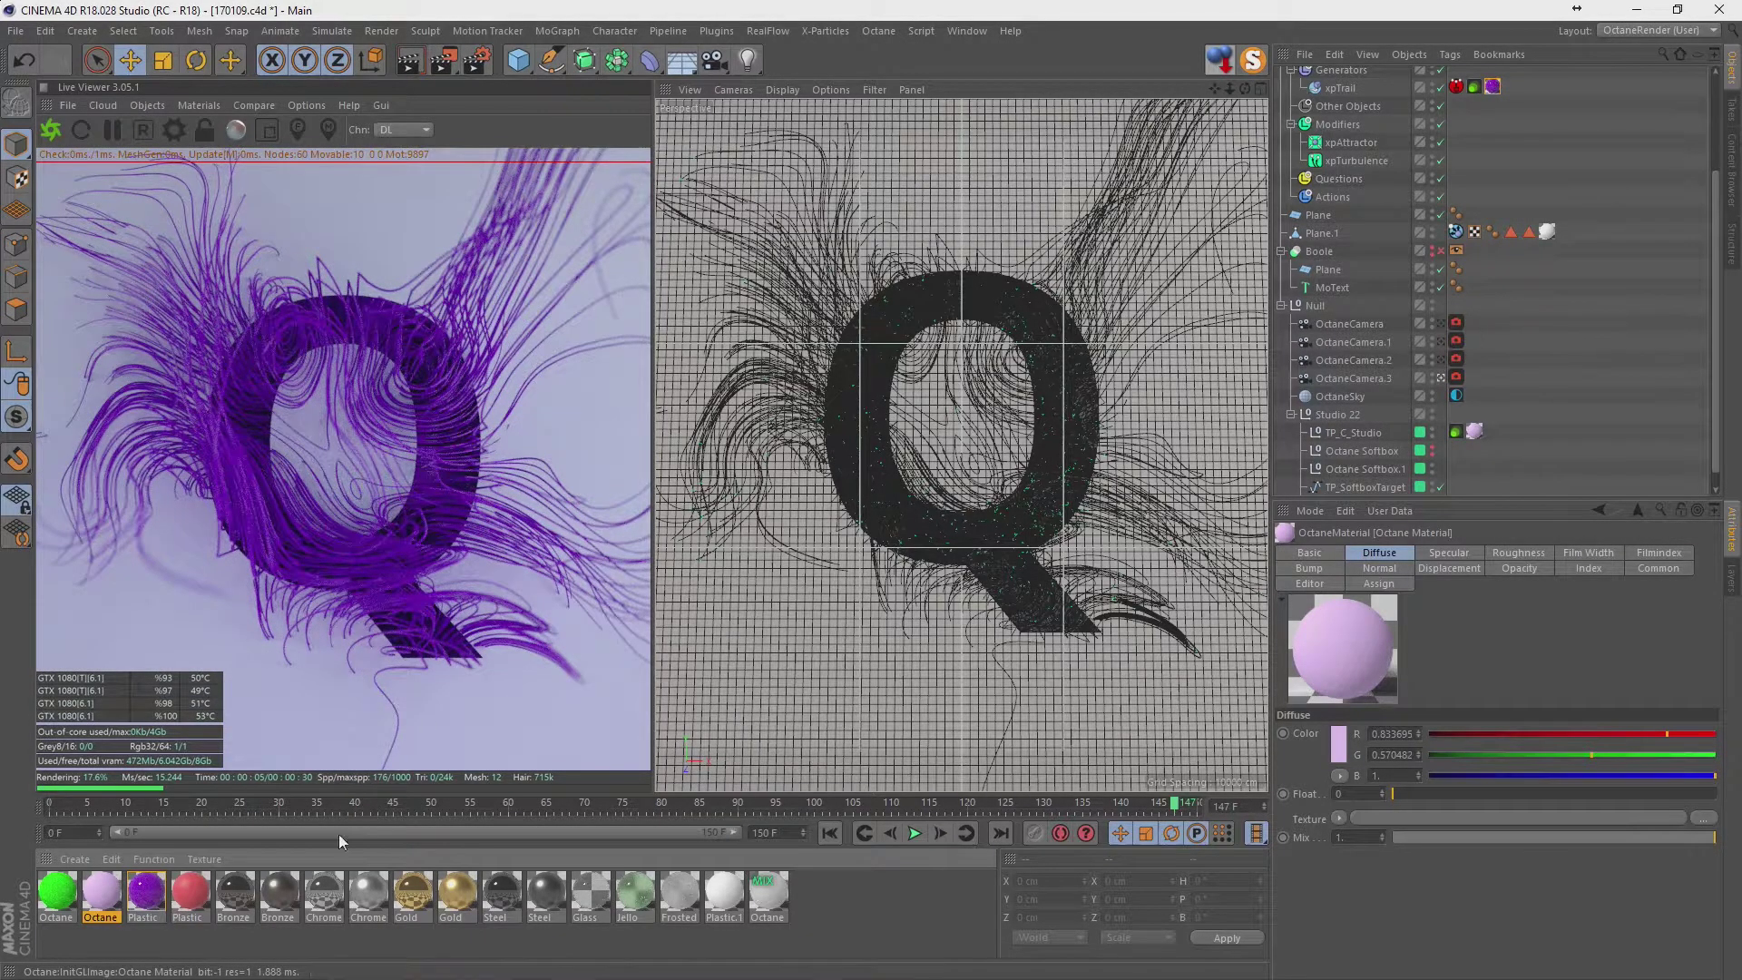
# Select the Octane mix material and set the render kernel to Directlighting with GI_DIFFUSE.
pyautogui.click(720, 891)
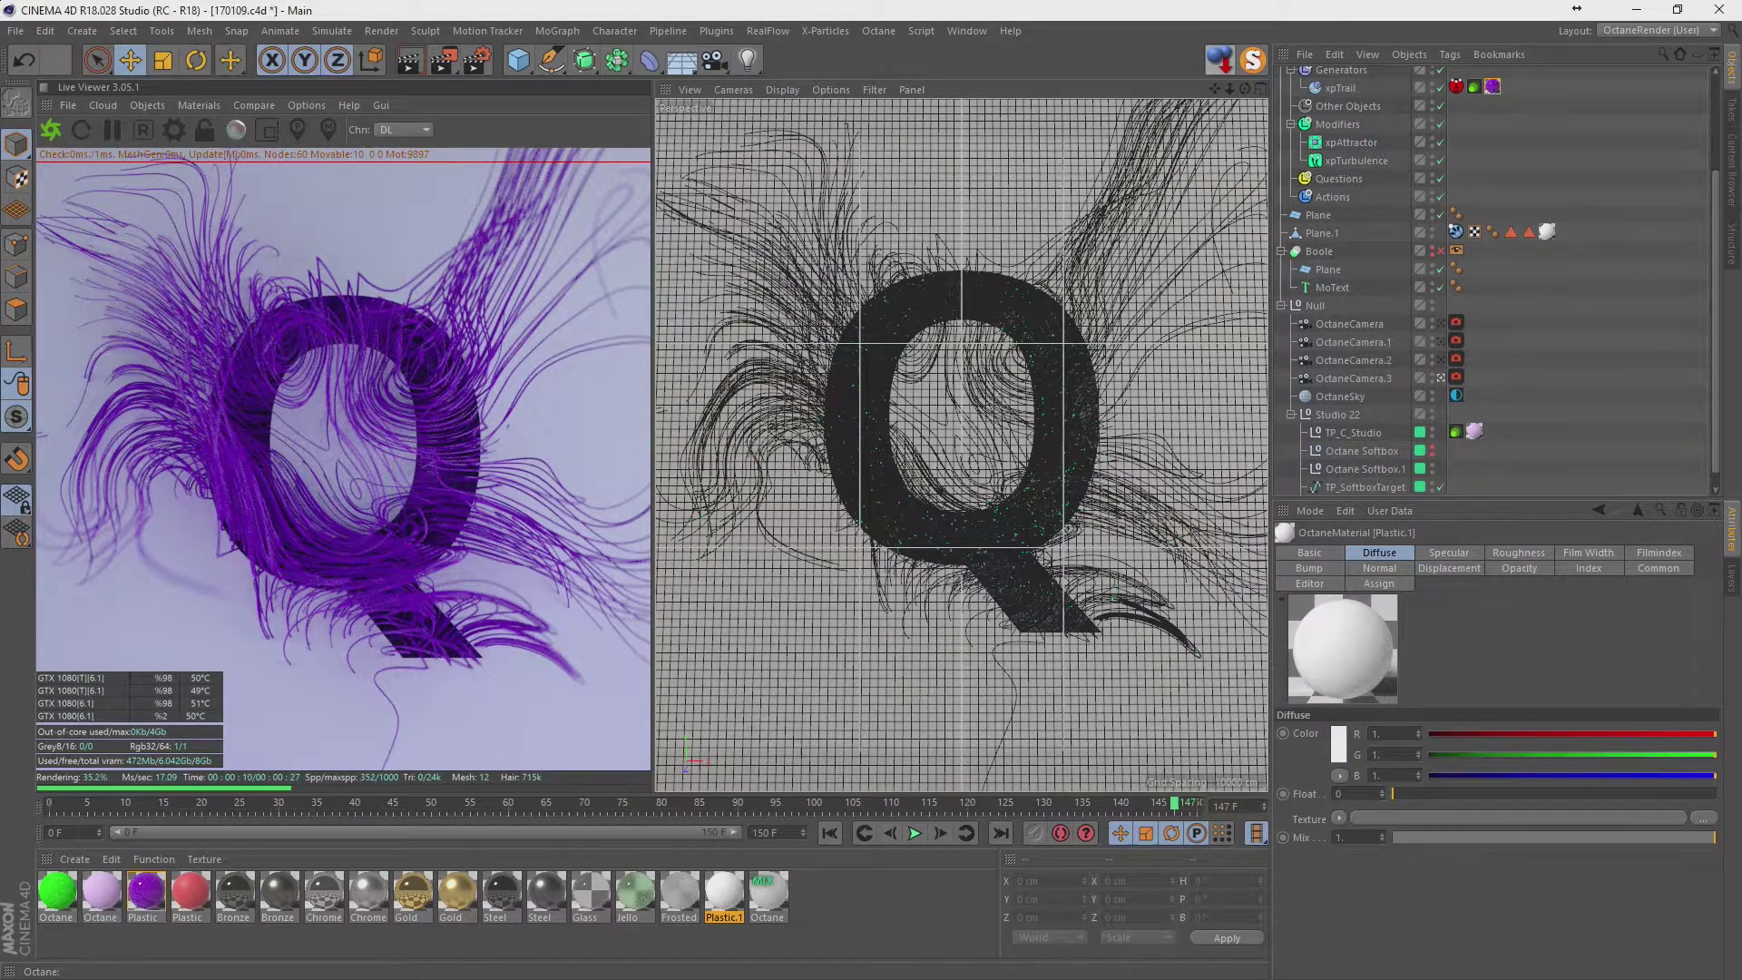
pyautogui.moveTo(767, 895)
pyautogui.mouseDown()
pyautogui.moveTo(1585, 375)
pyautogui.moveTo(1546, 232)
pyautogui.mouseUp()
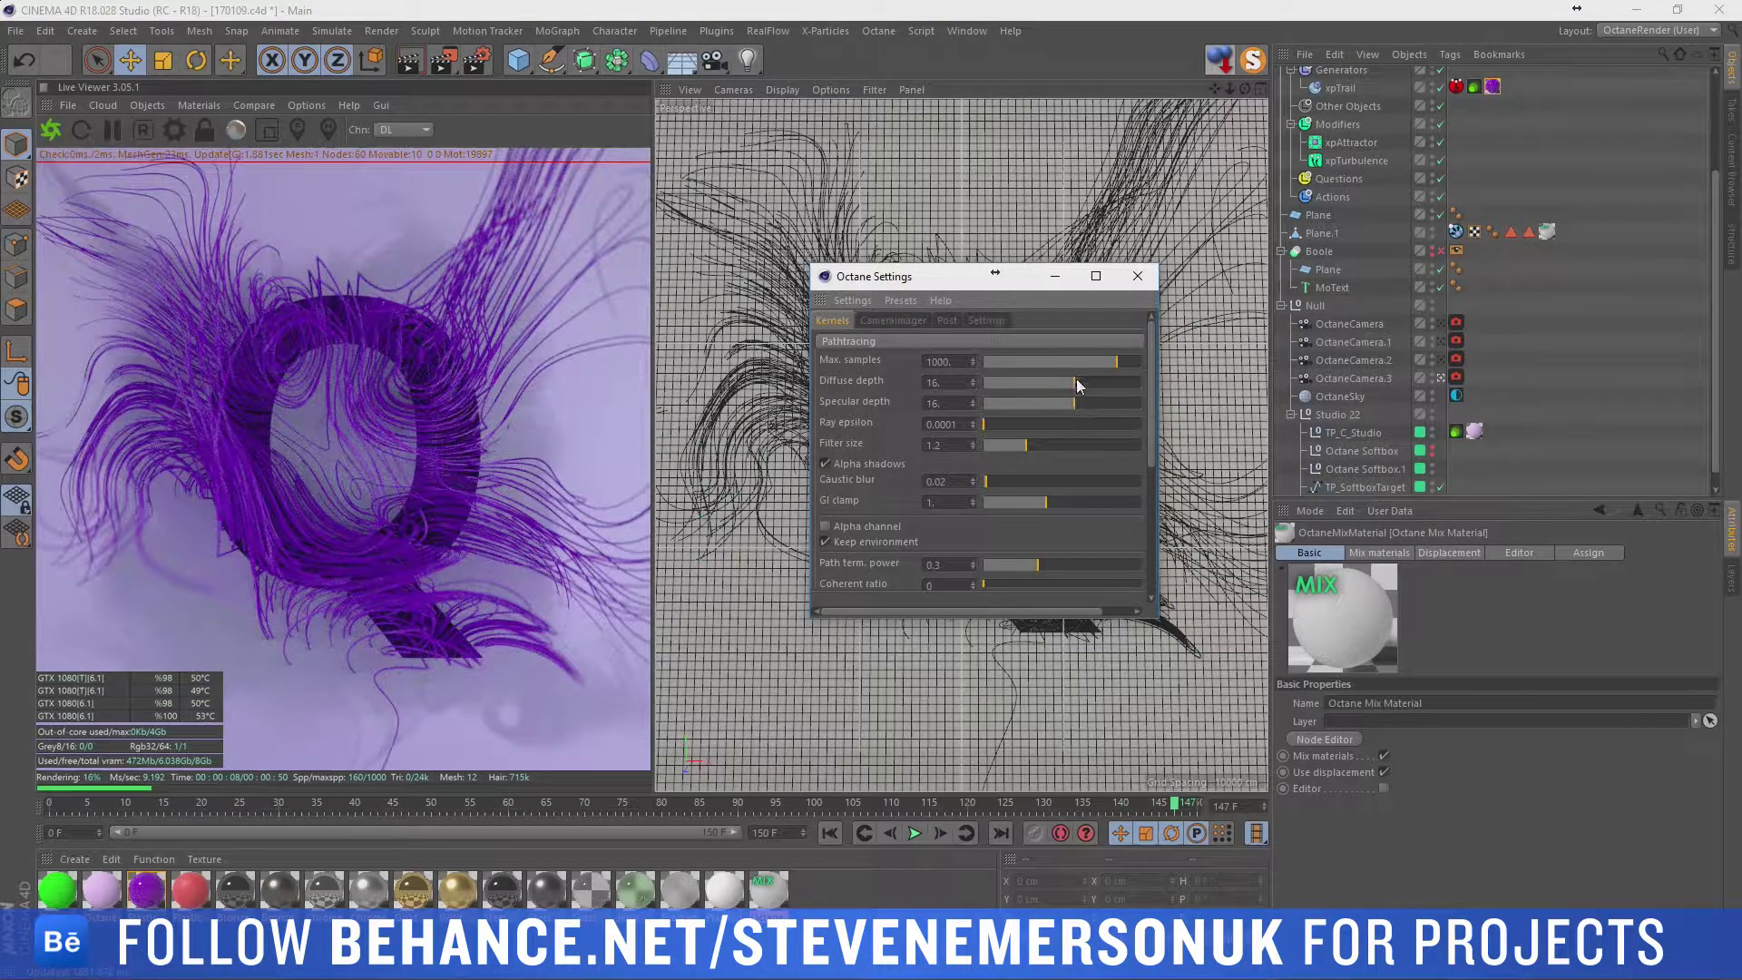
pyautogui.click(971, 345)
pyautogui.click(880, 381)
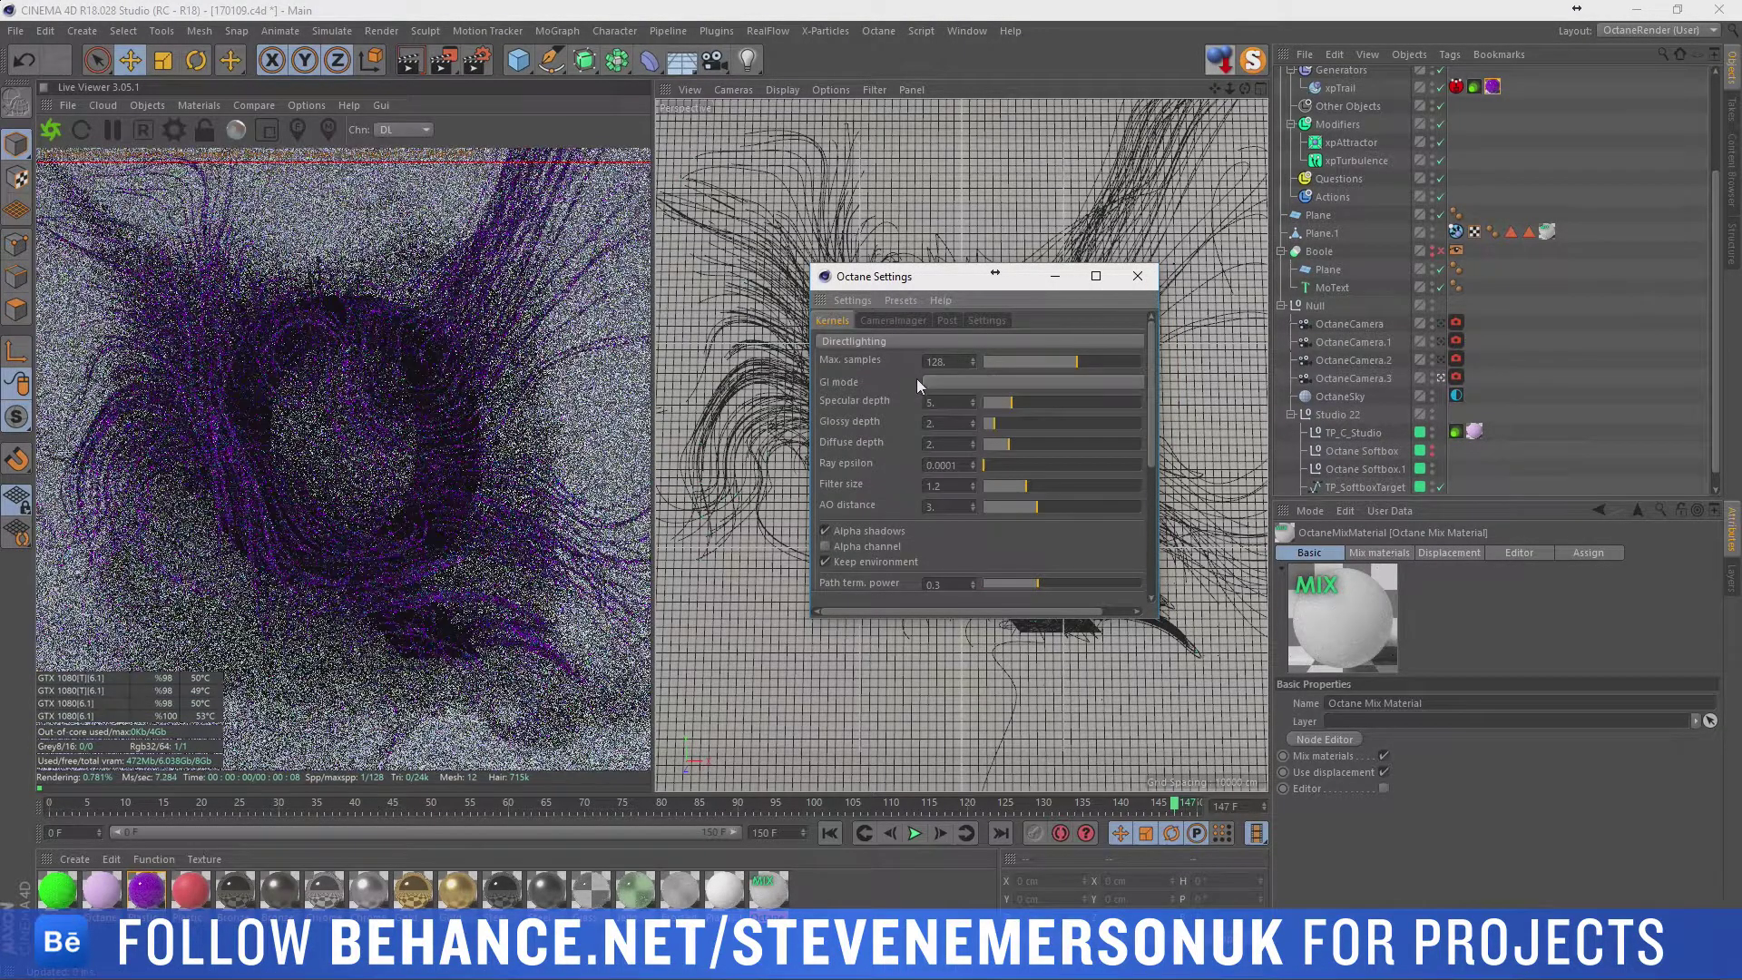
pyautogui.click(974, 384)
pyautogui.click(967, 434)
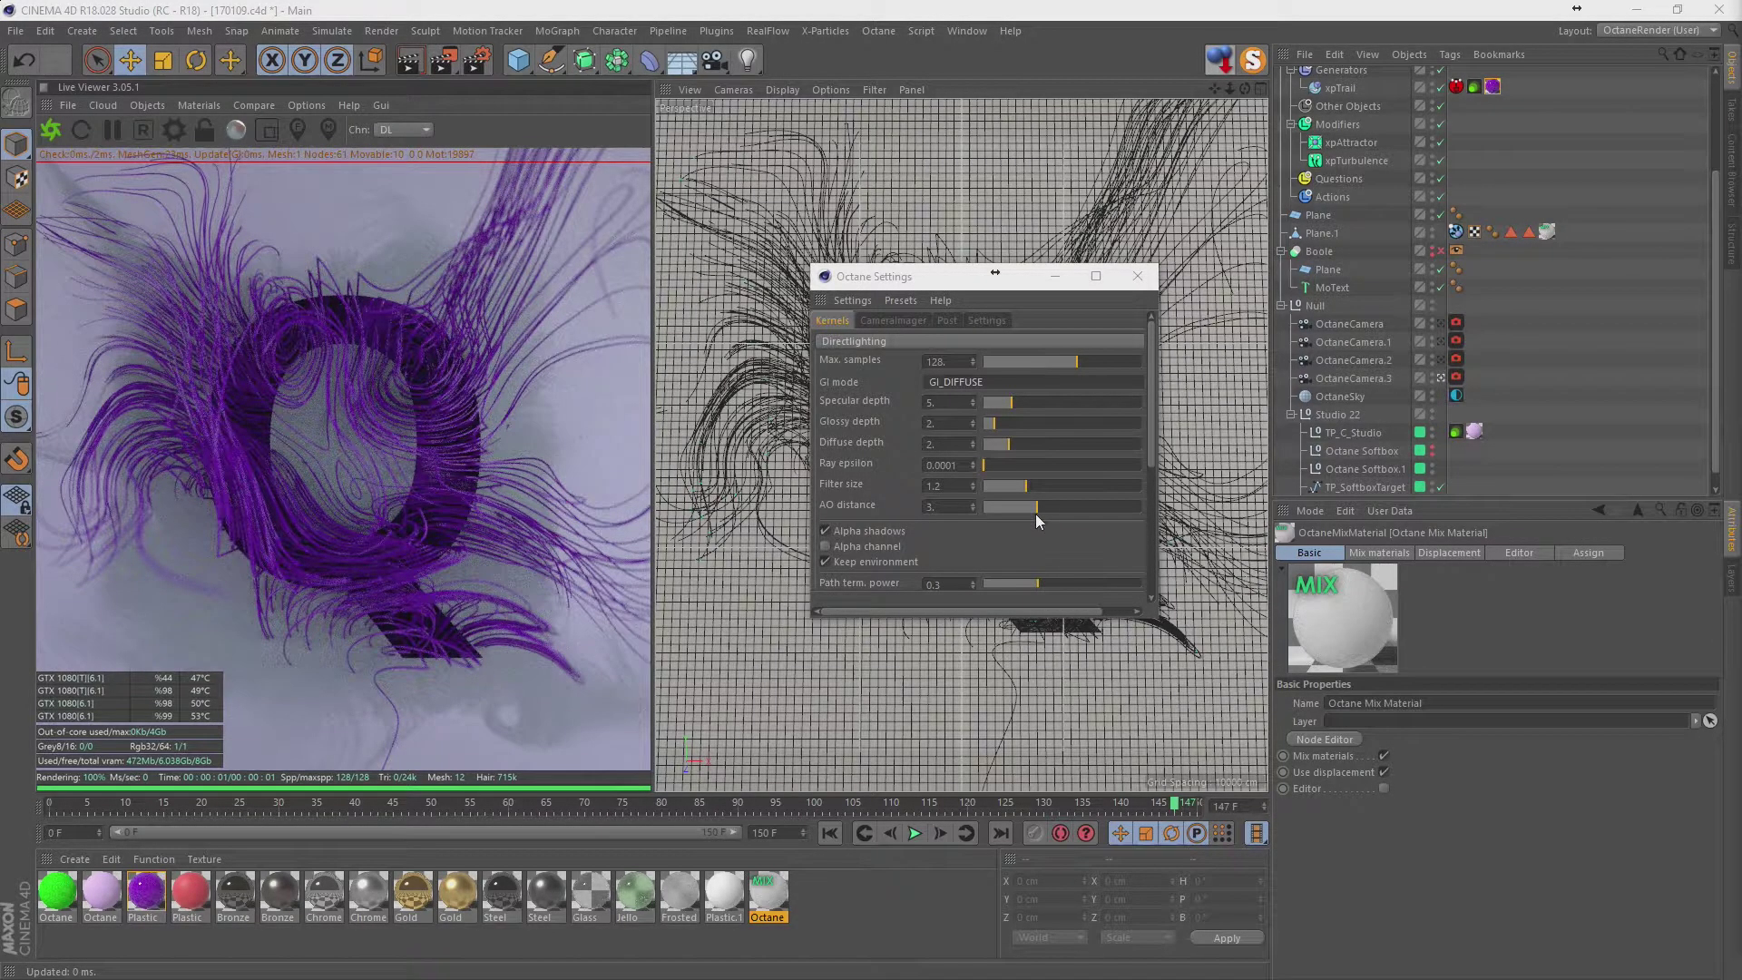
# Apply the Frosted Glass material to Plane.1 and open it for editing.
pyautogui.click(680, 892)
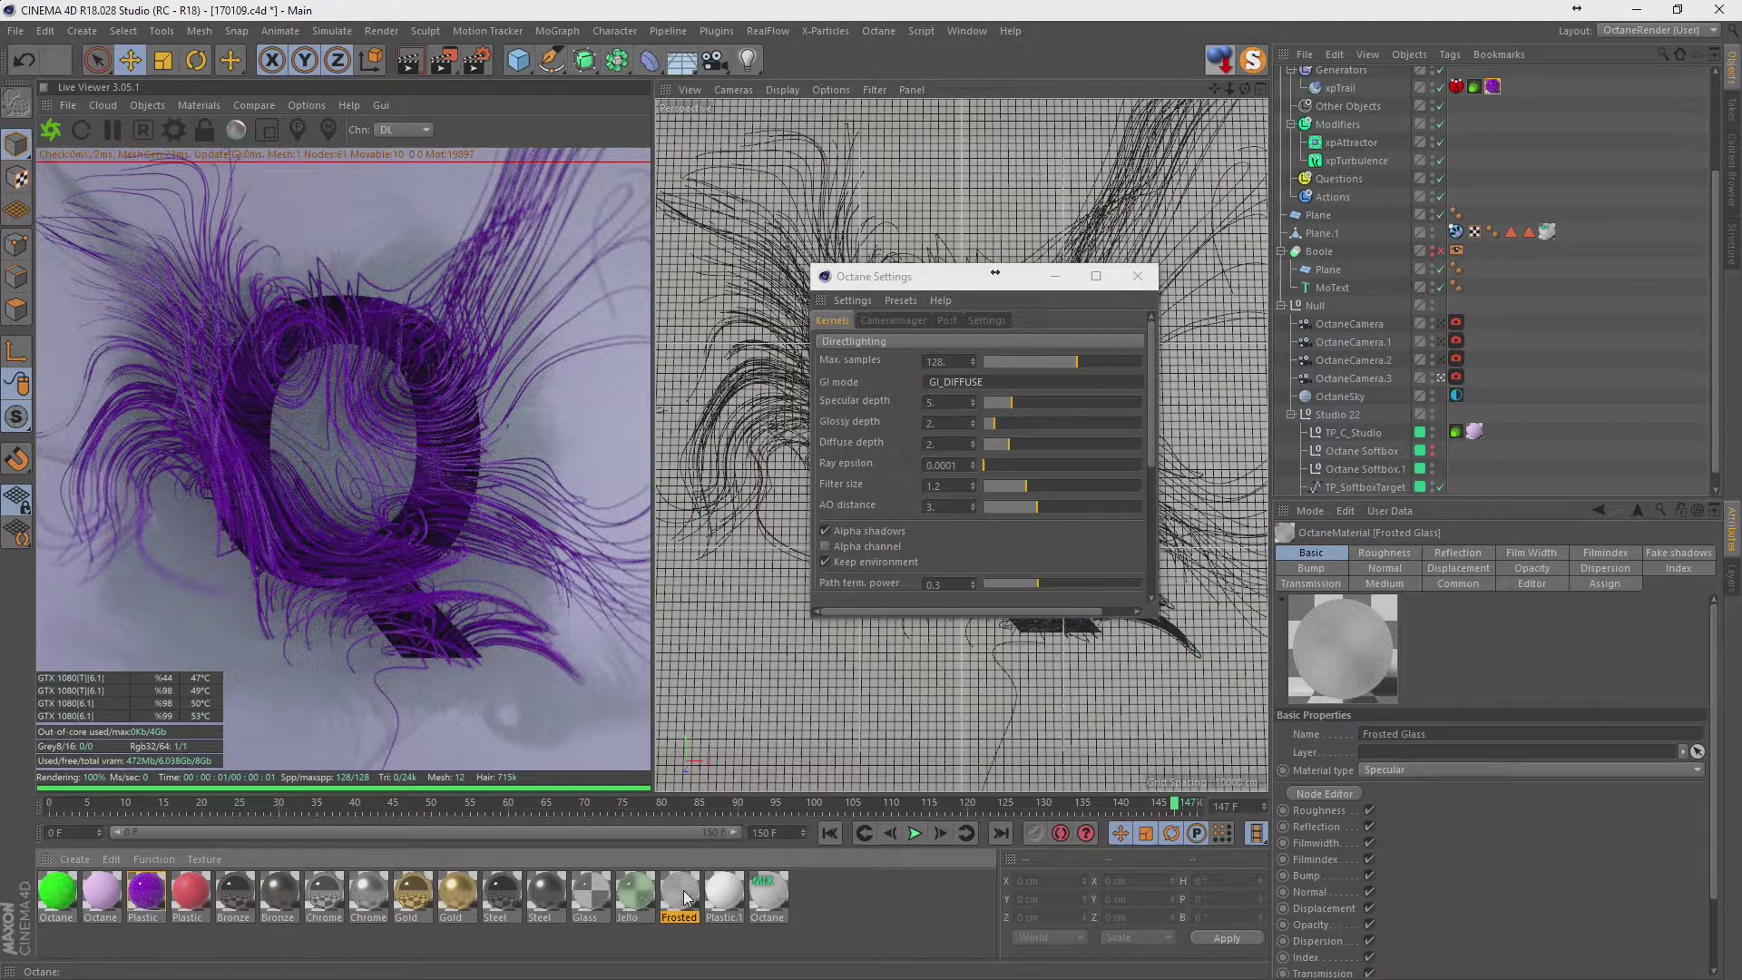
pyautogui.moveTo(685, 898); pyautogui.dragTo(1547, 232)
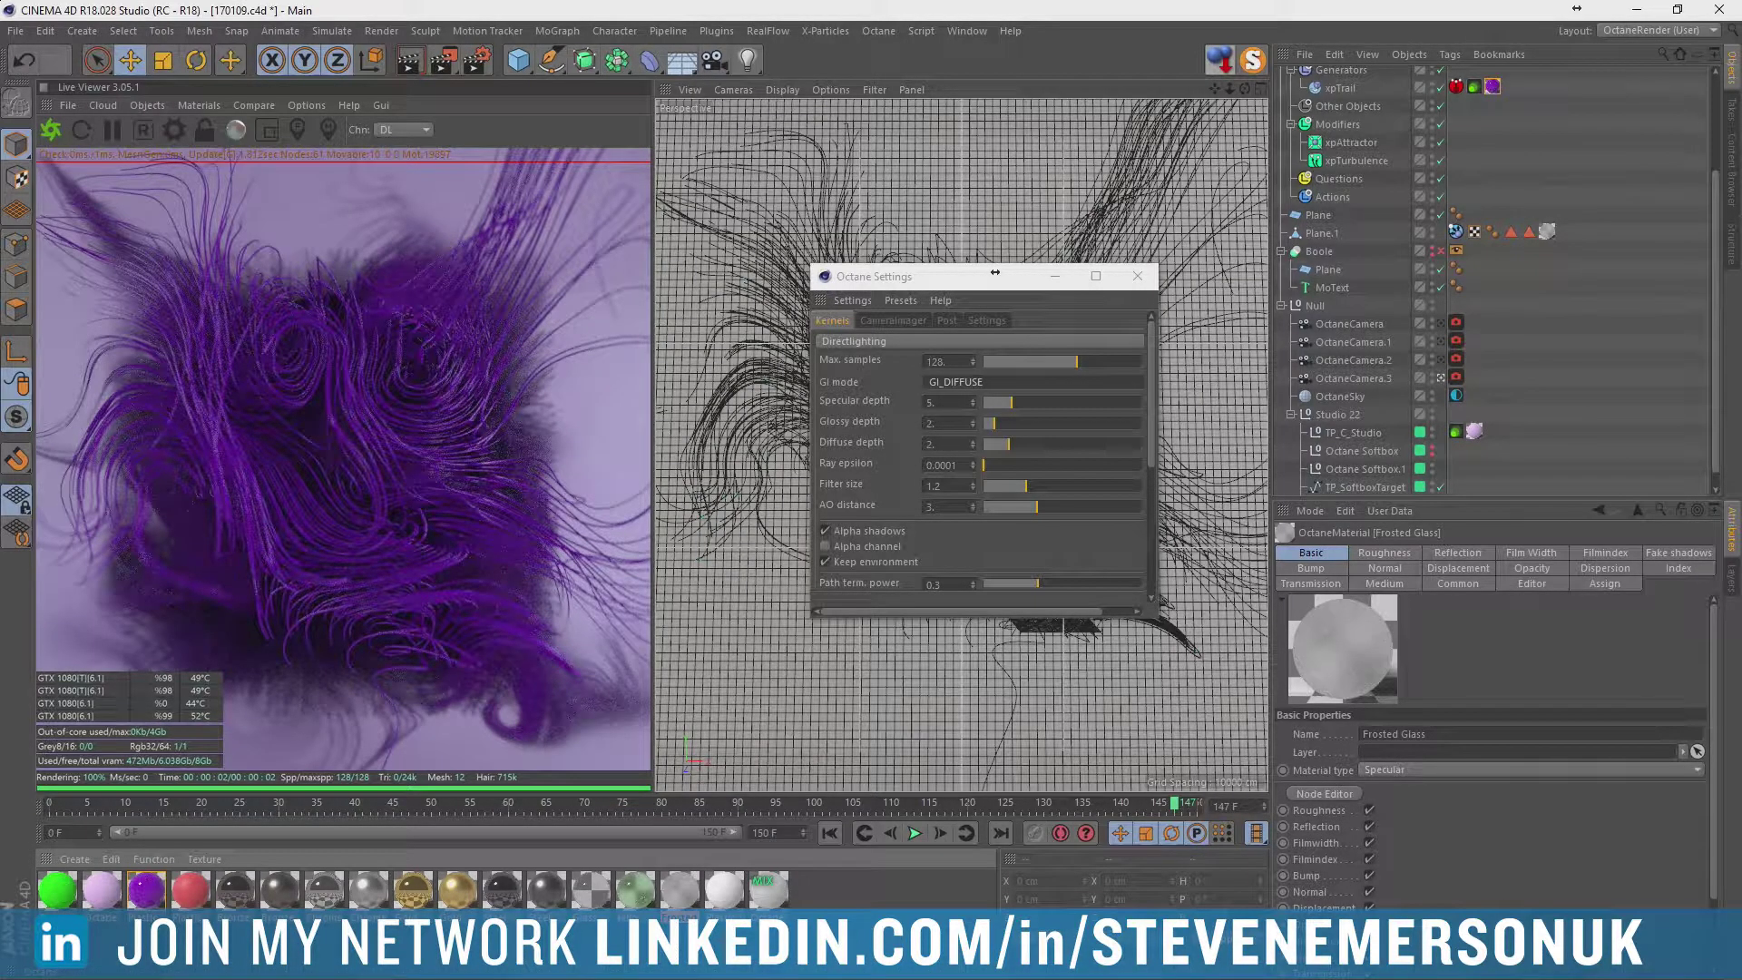
pyautogui.doubleClick(679, 889)
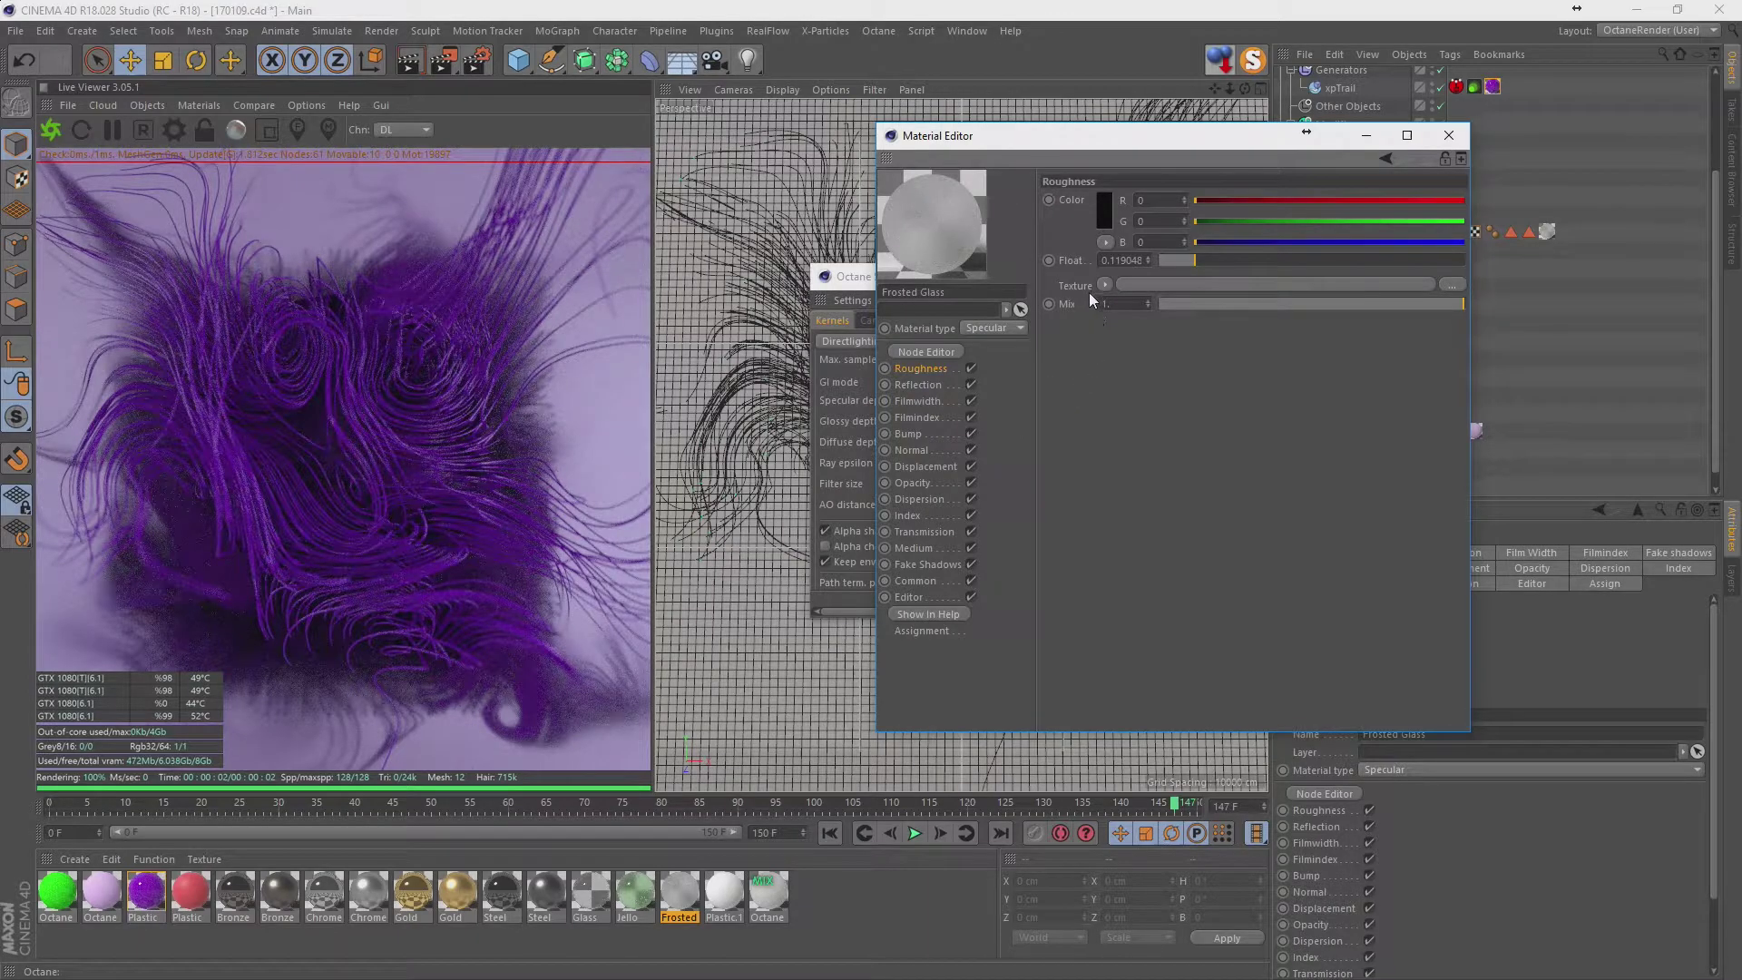
# Give Frosted Glass a black transmission colour with amount 0, then close its editor.
pyautogui.click(918, 532)
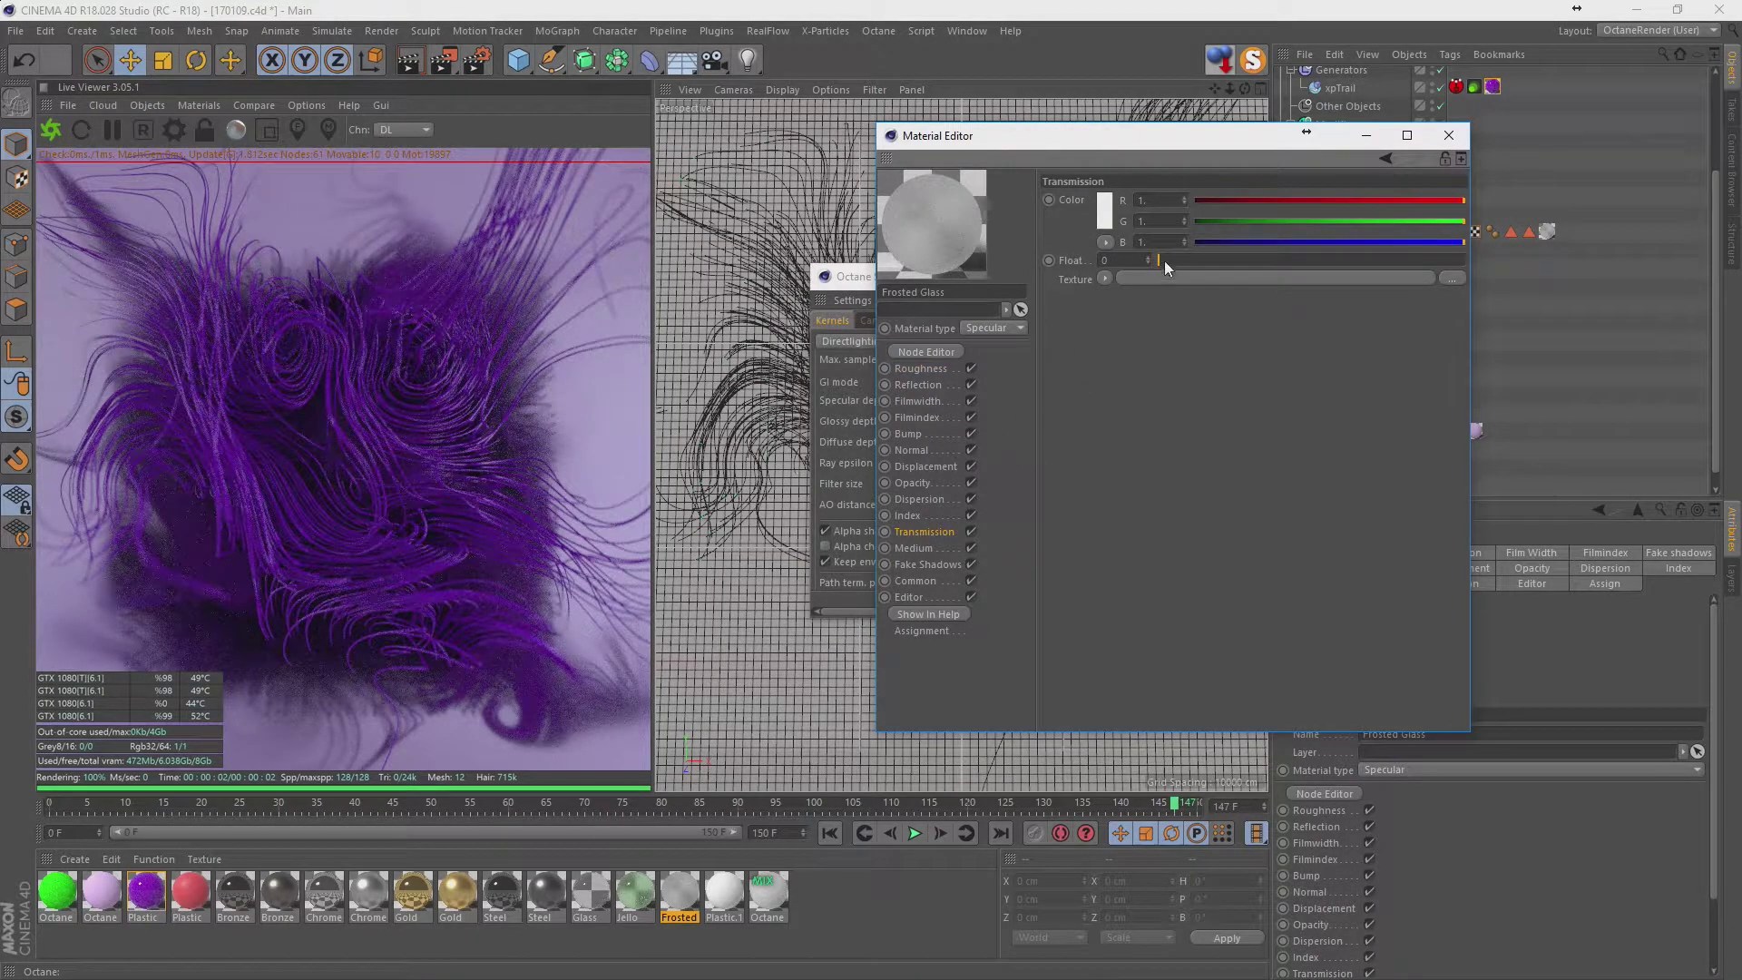
pyautogui.click(1103, 210)
pyautogui.click(1069, 237)
pyautogui.click(1019, 261)
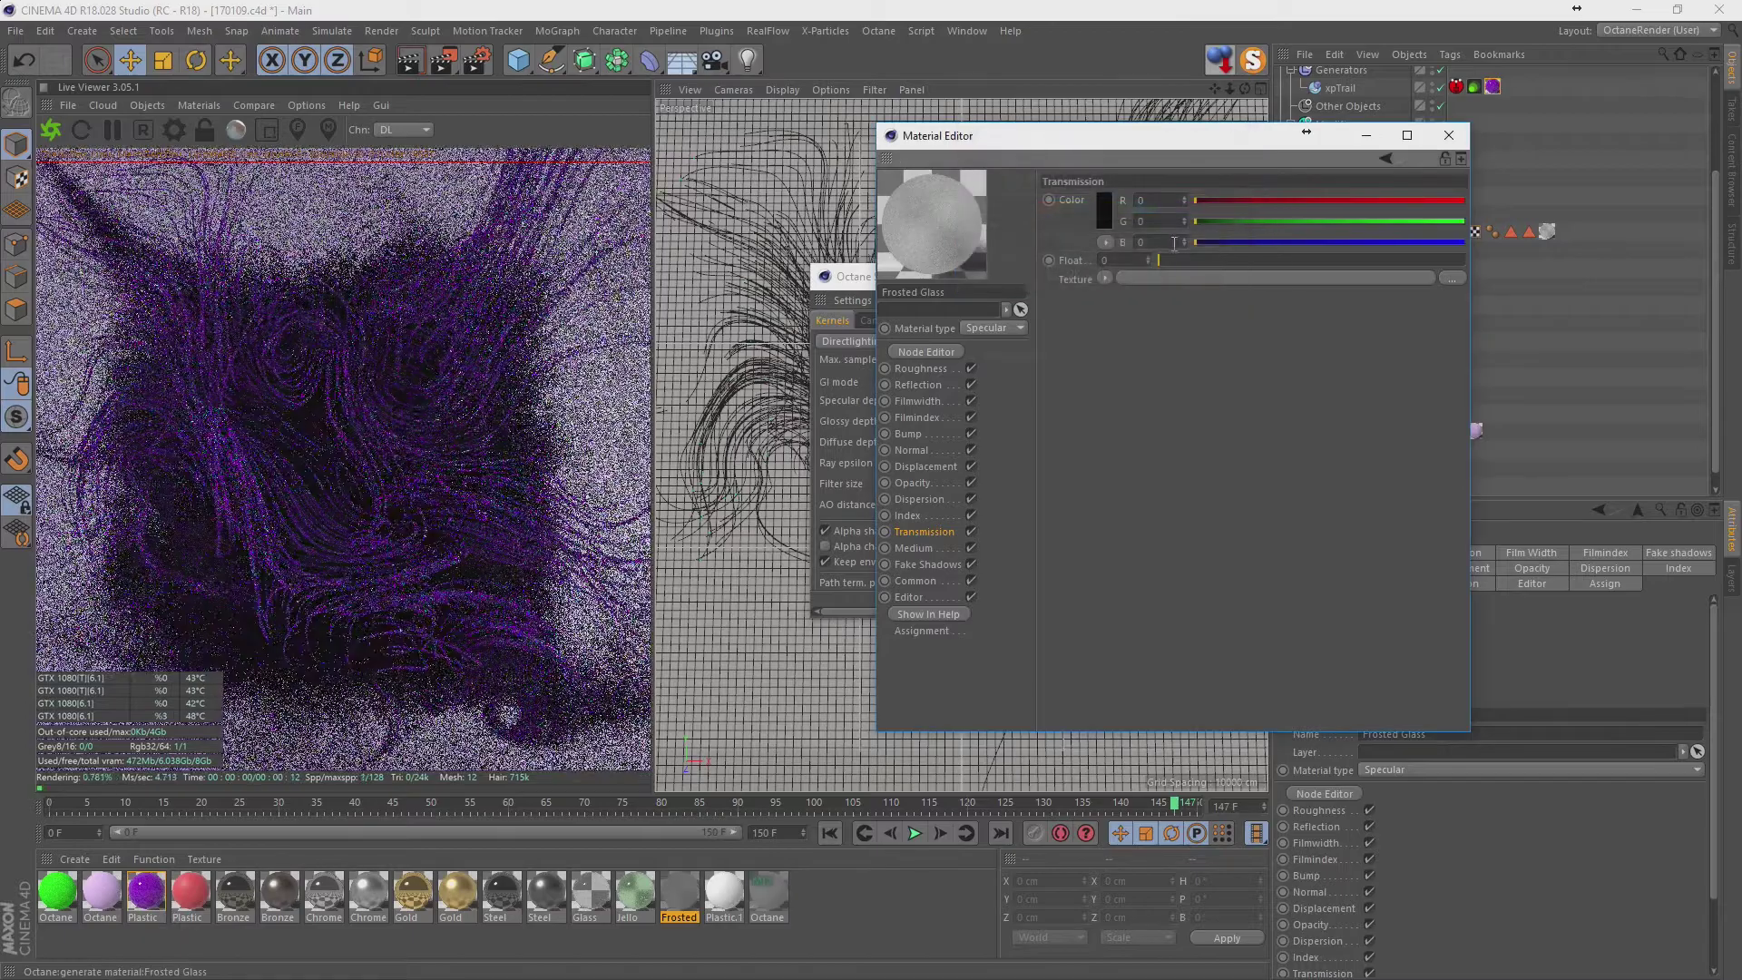
pyautogui.moveTo(1159, 261)
pyautogui.mouseDown()
pyautogui.moveTo(1416, 260)
pyautogui.moveTo(1362, 270)
pyautogui.mouseUp()
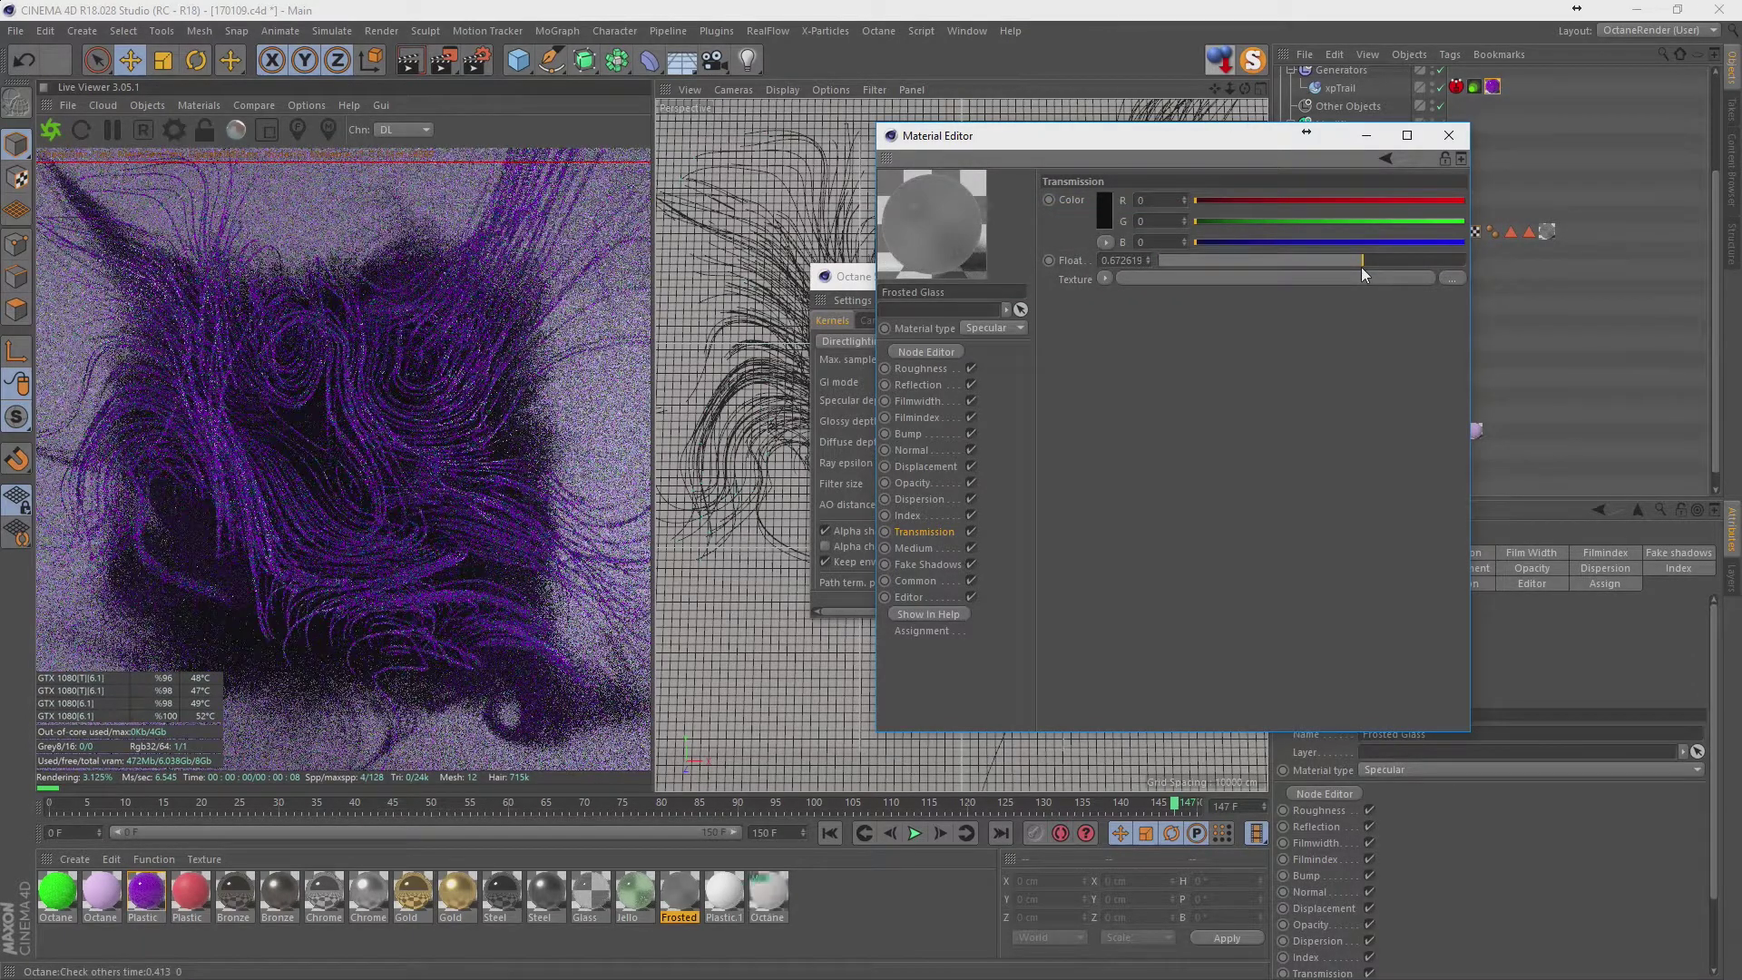
pyautogui.moveTo(1361, 267); pyautogui.dragTo(1160, 261)
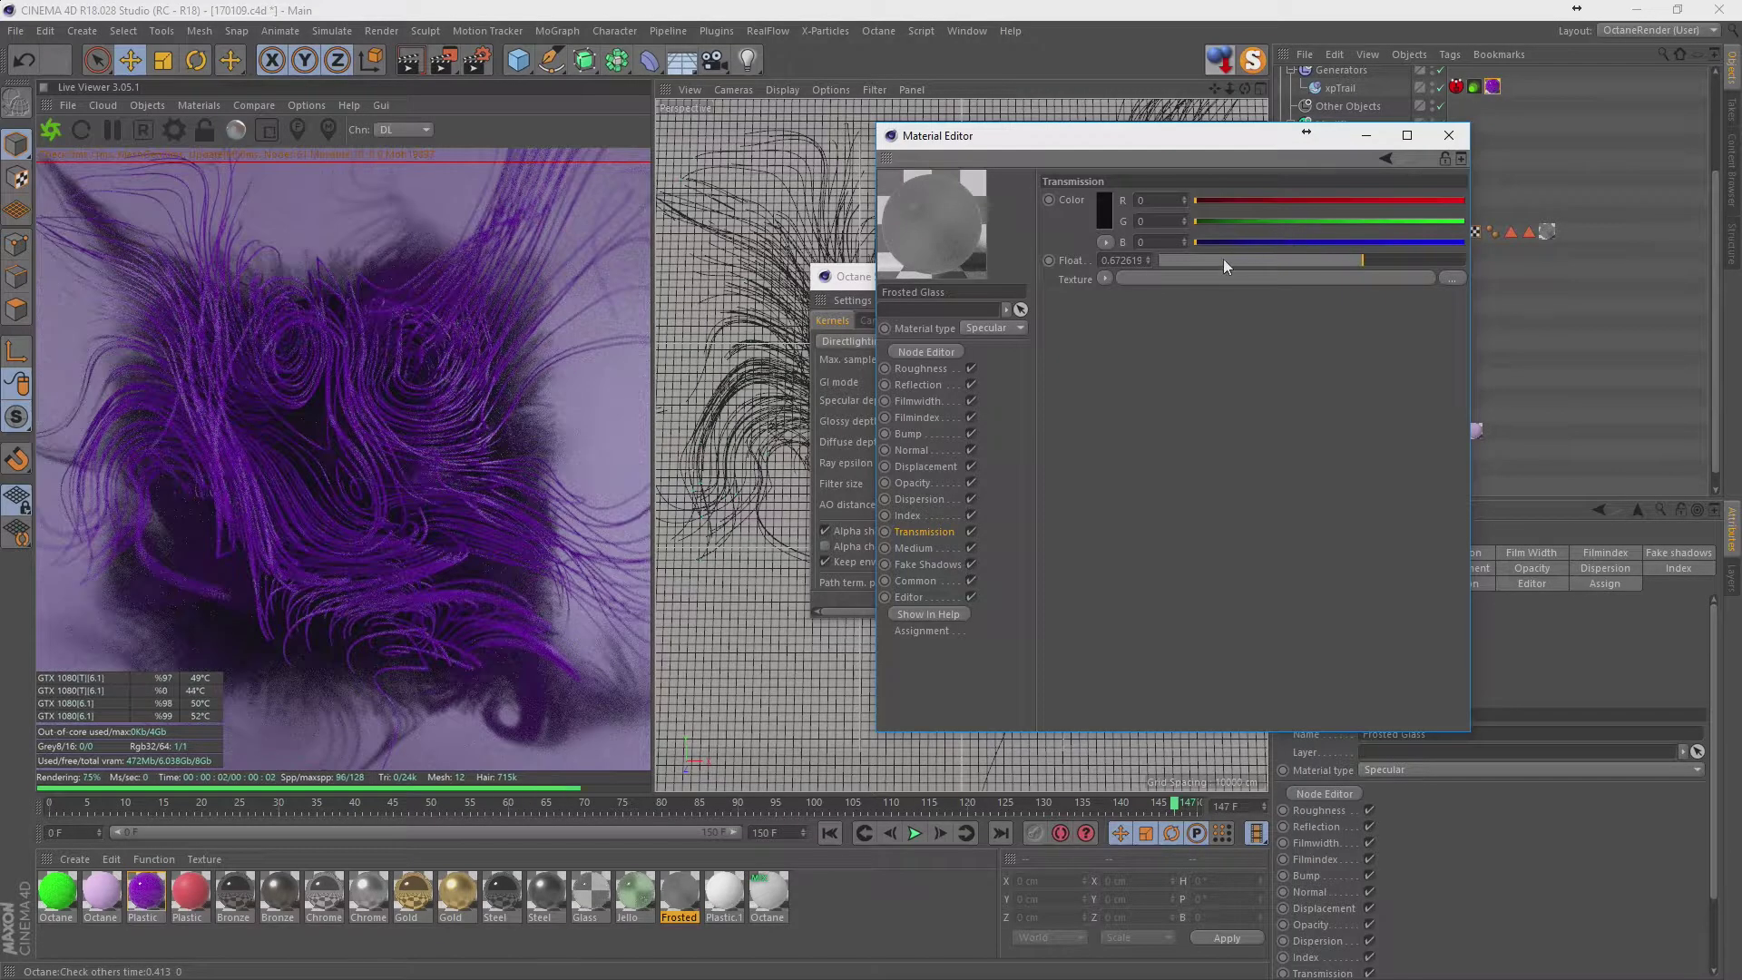
pyautogui.click(1448, 135)
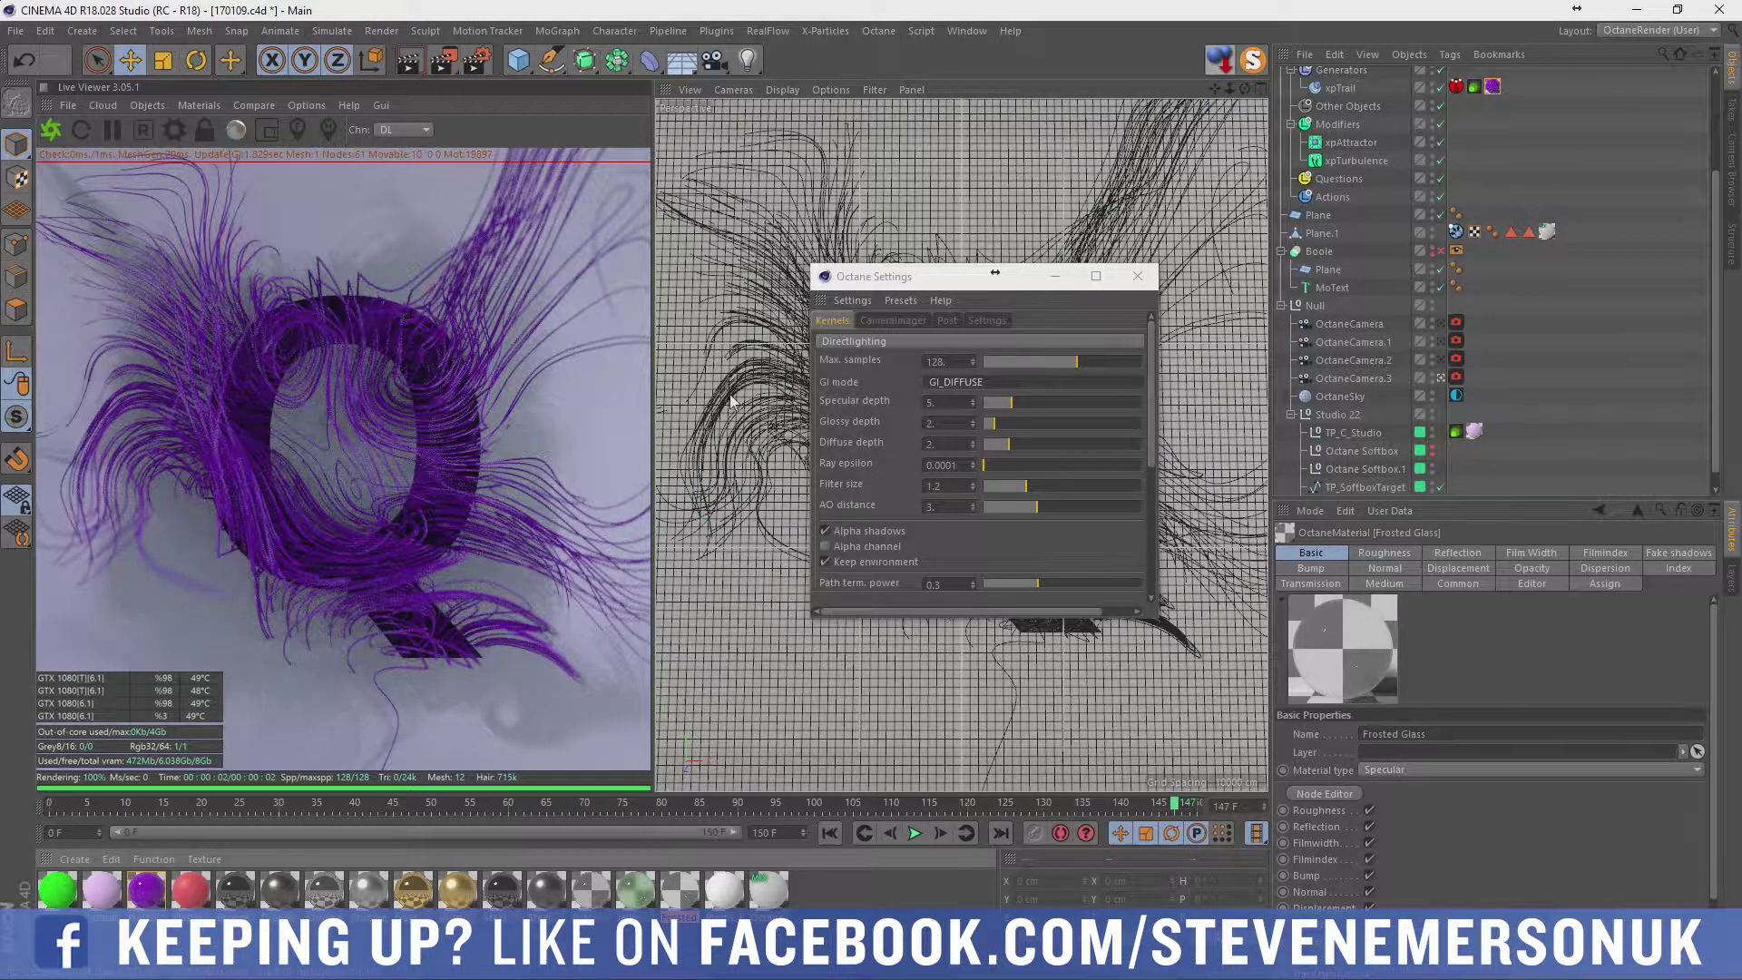
# Set the kernel's specular and glossy depths to 10 and diffuse depth to 3.
pyautogui.moveTo(1027, 401); pyautogui.dragTo(1040, 401)
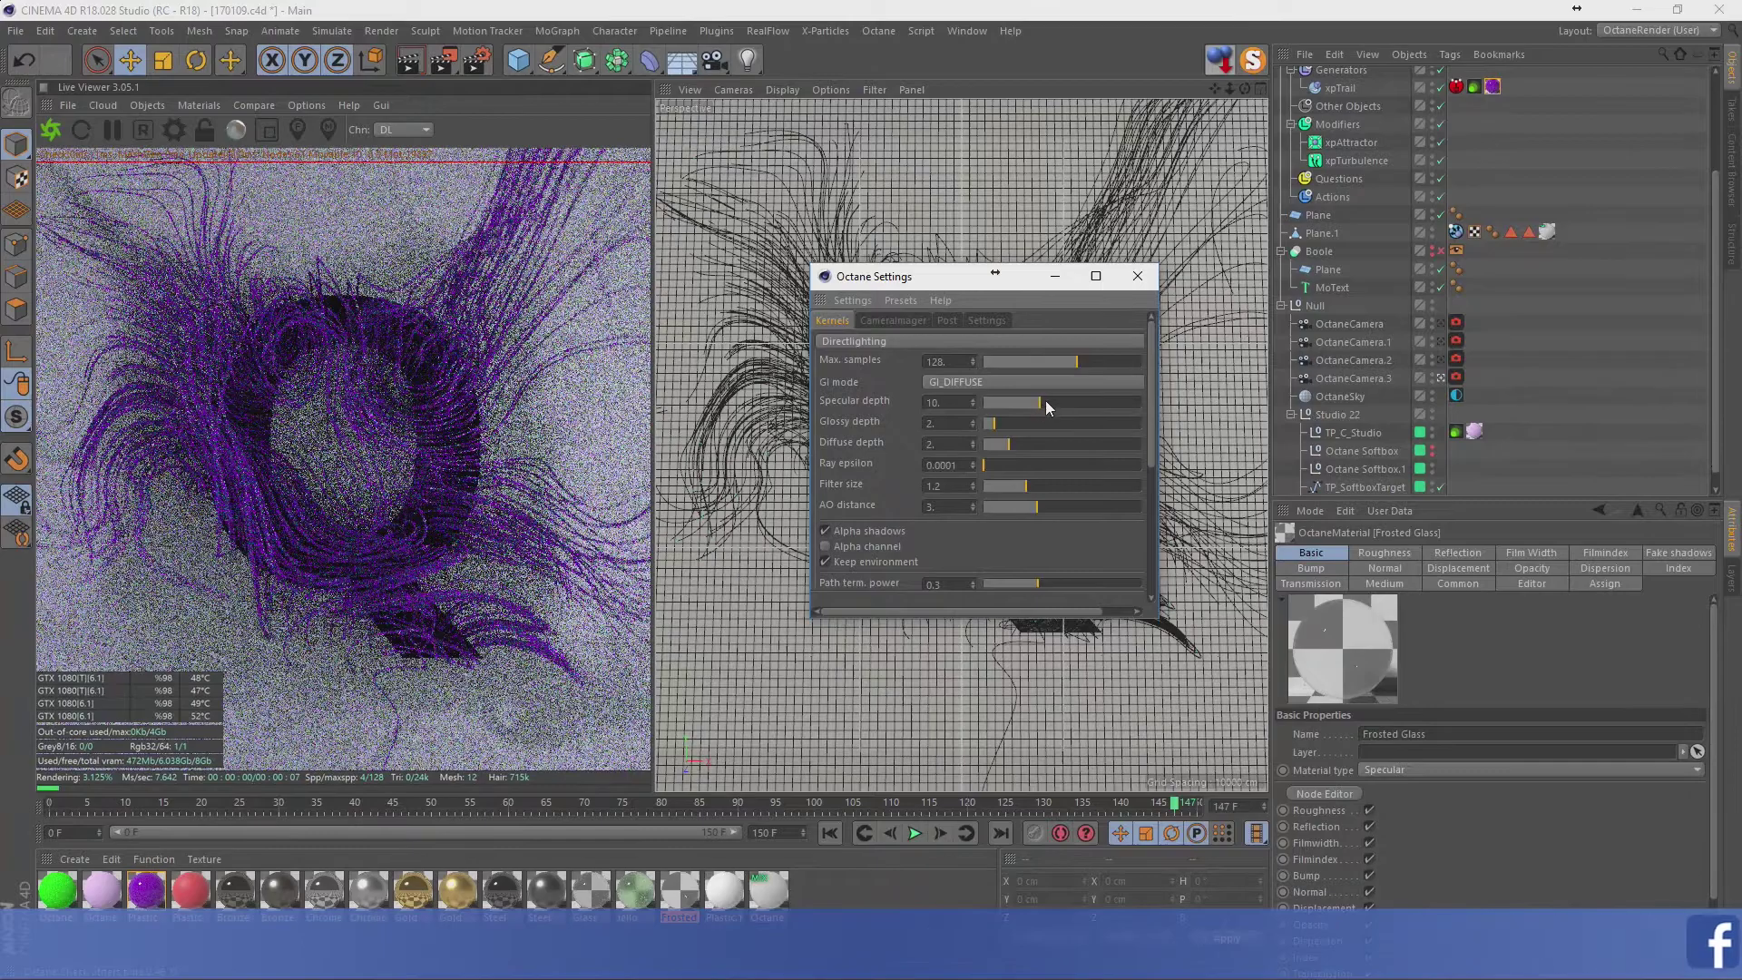
pyautogui.click(1045, 401)
pyautogui.click(1044, 444)
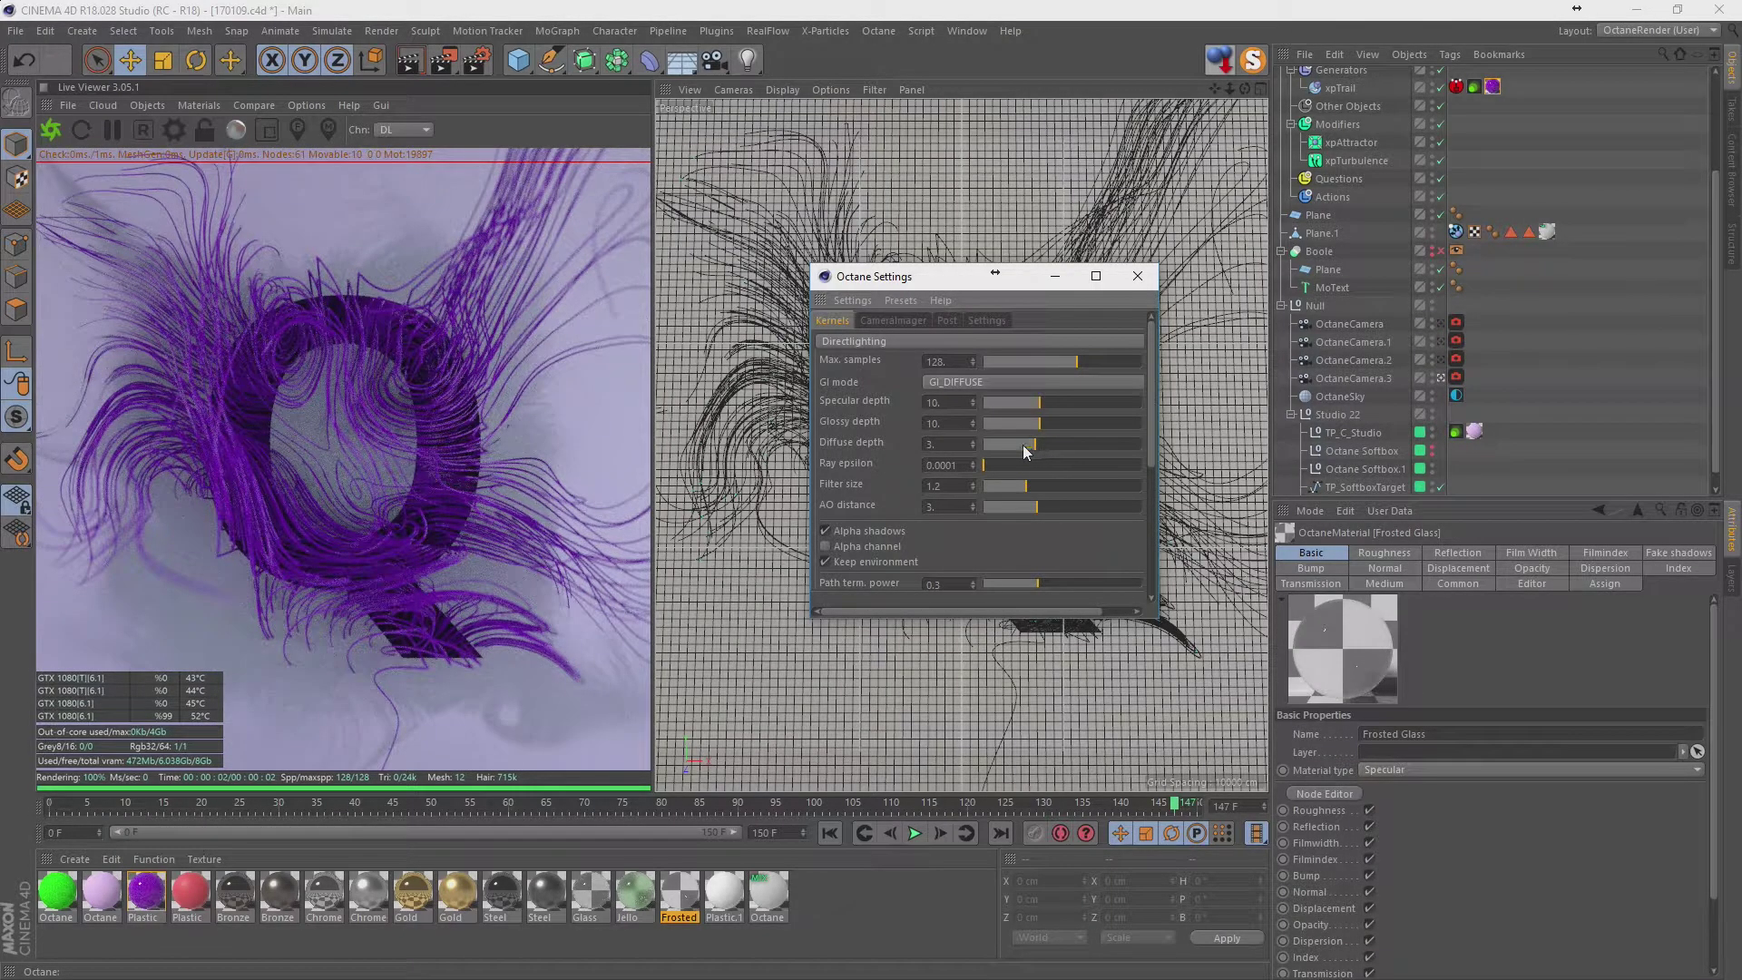
# Set the Octane Mix Material's Frosted Glass/Plastic.1 blend amount to about 0.75, then close its editor.
pyautogui.click(774, 892)
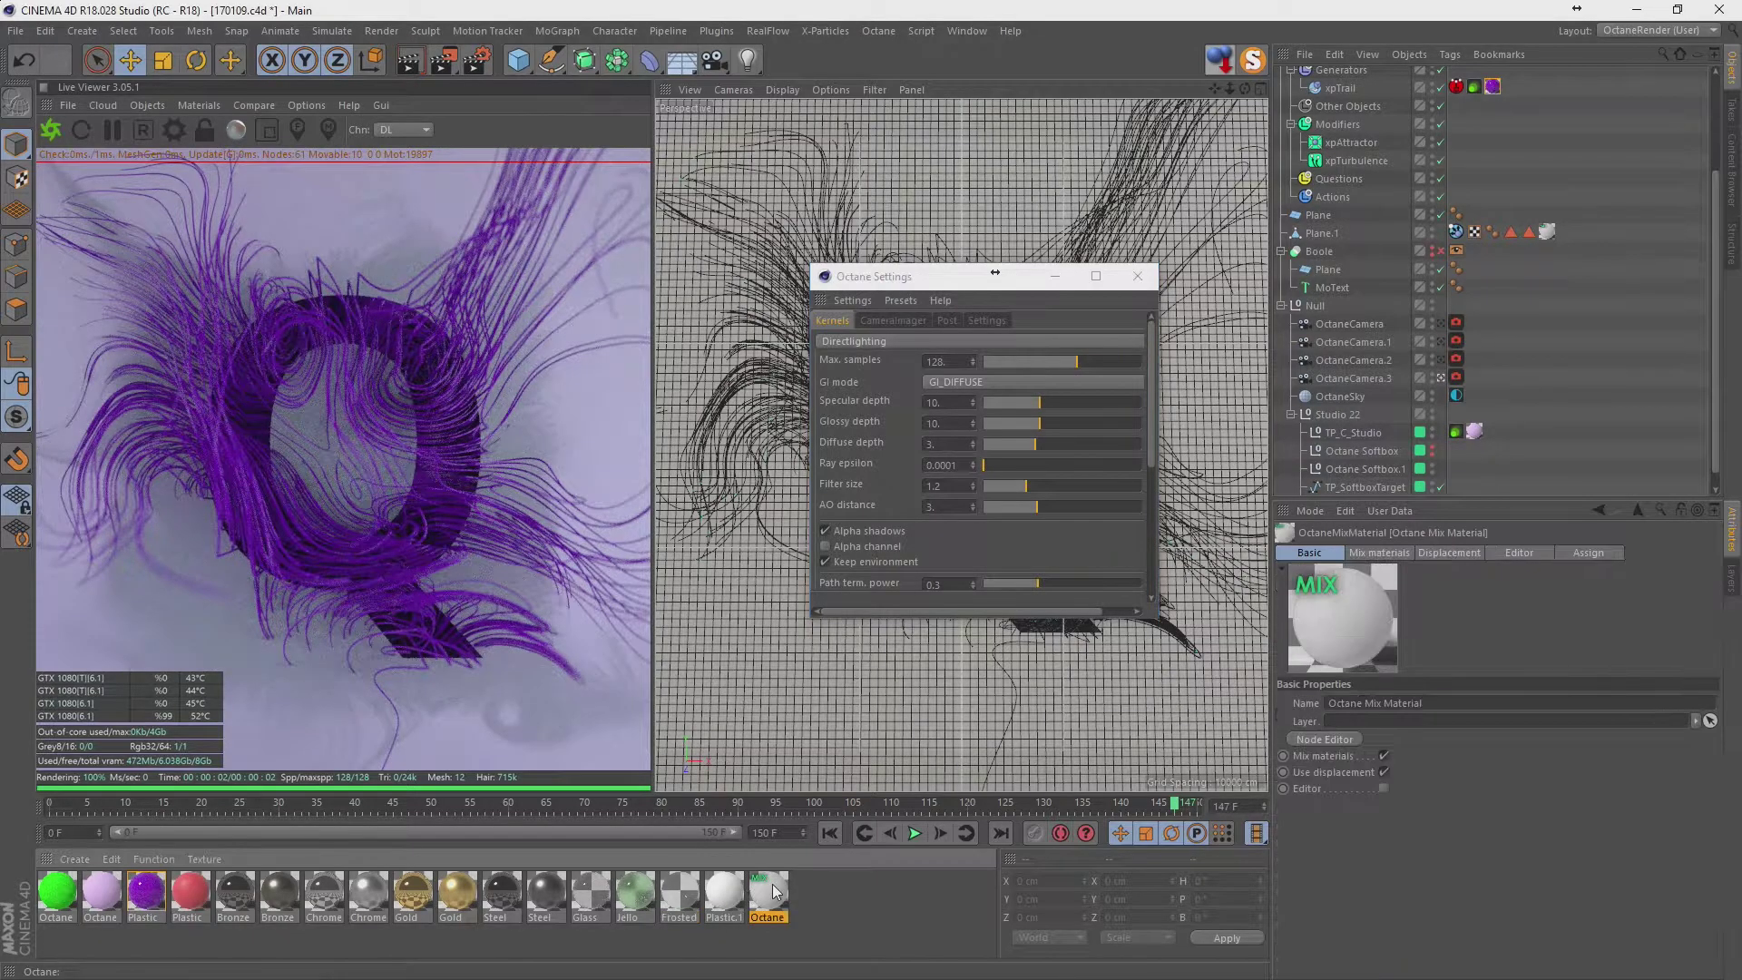
pyautogui.doubleClick(774, 892)
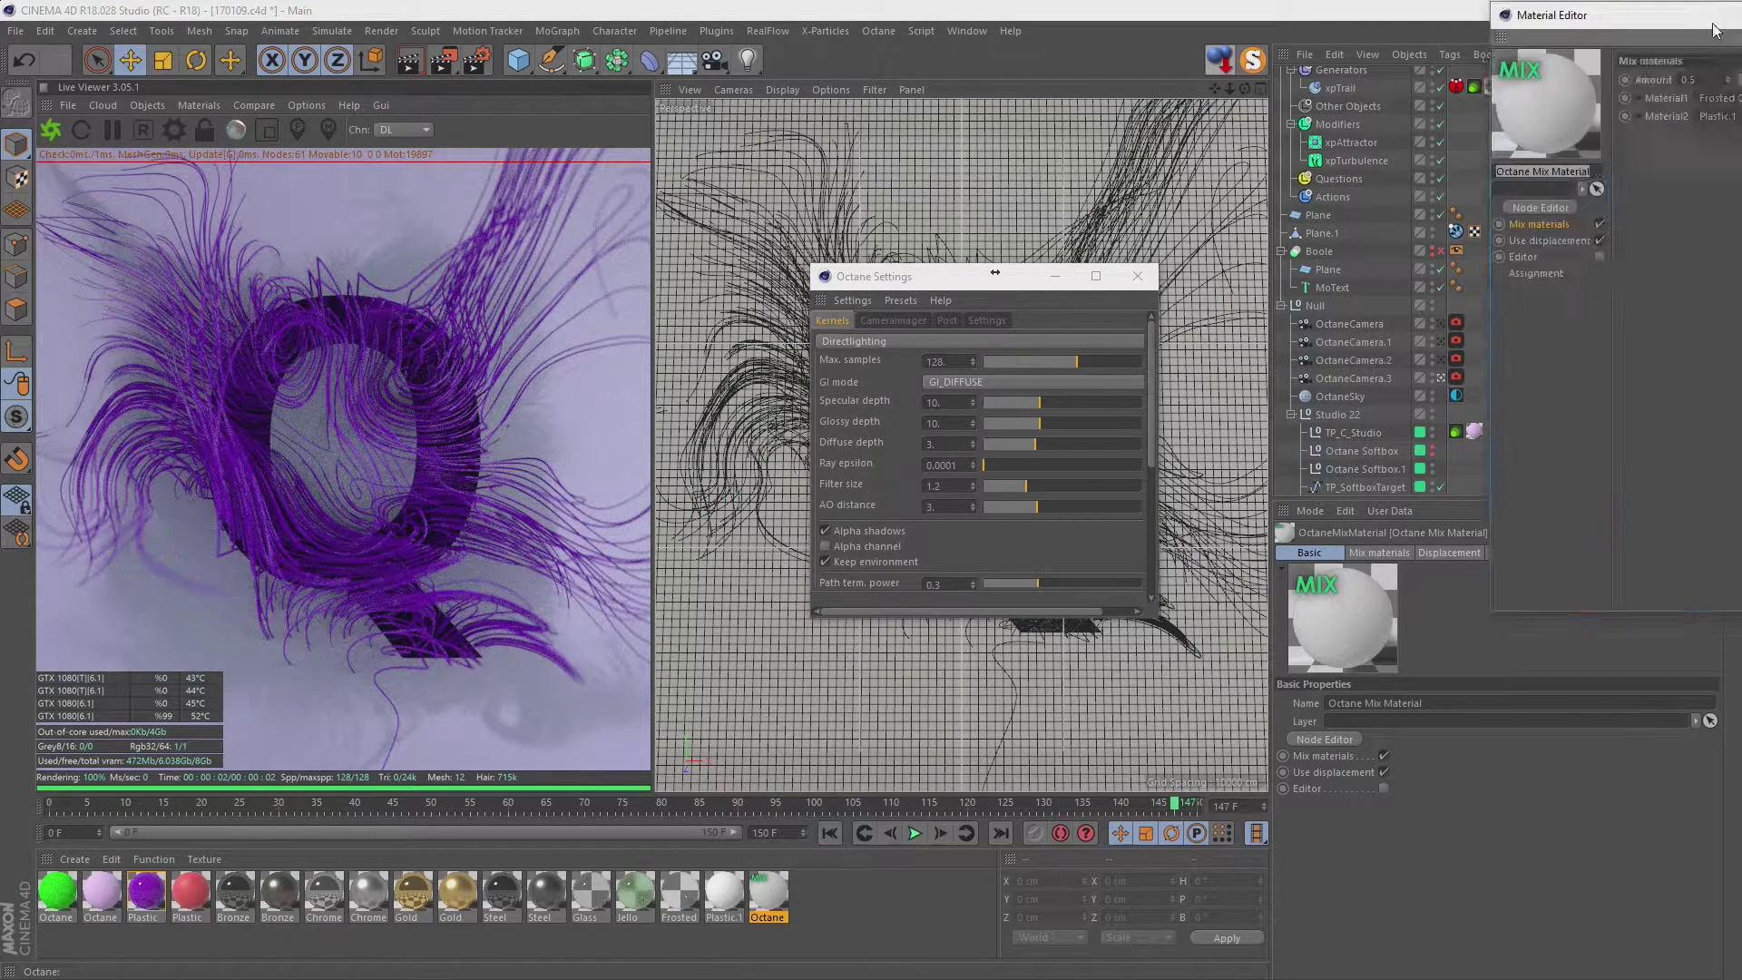
pyautogui.moveTo(1715, 30); pyautogui.dragTo(1163, 122)
pyautogui.moveTo(1283, 173); pyautogui.dragTo(1268, 173)
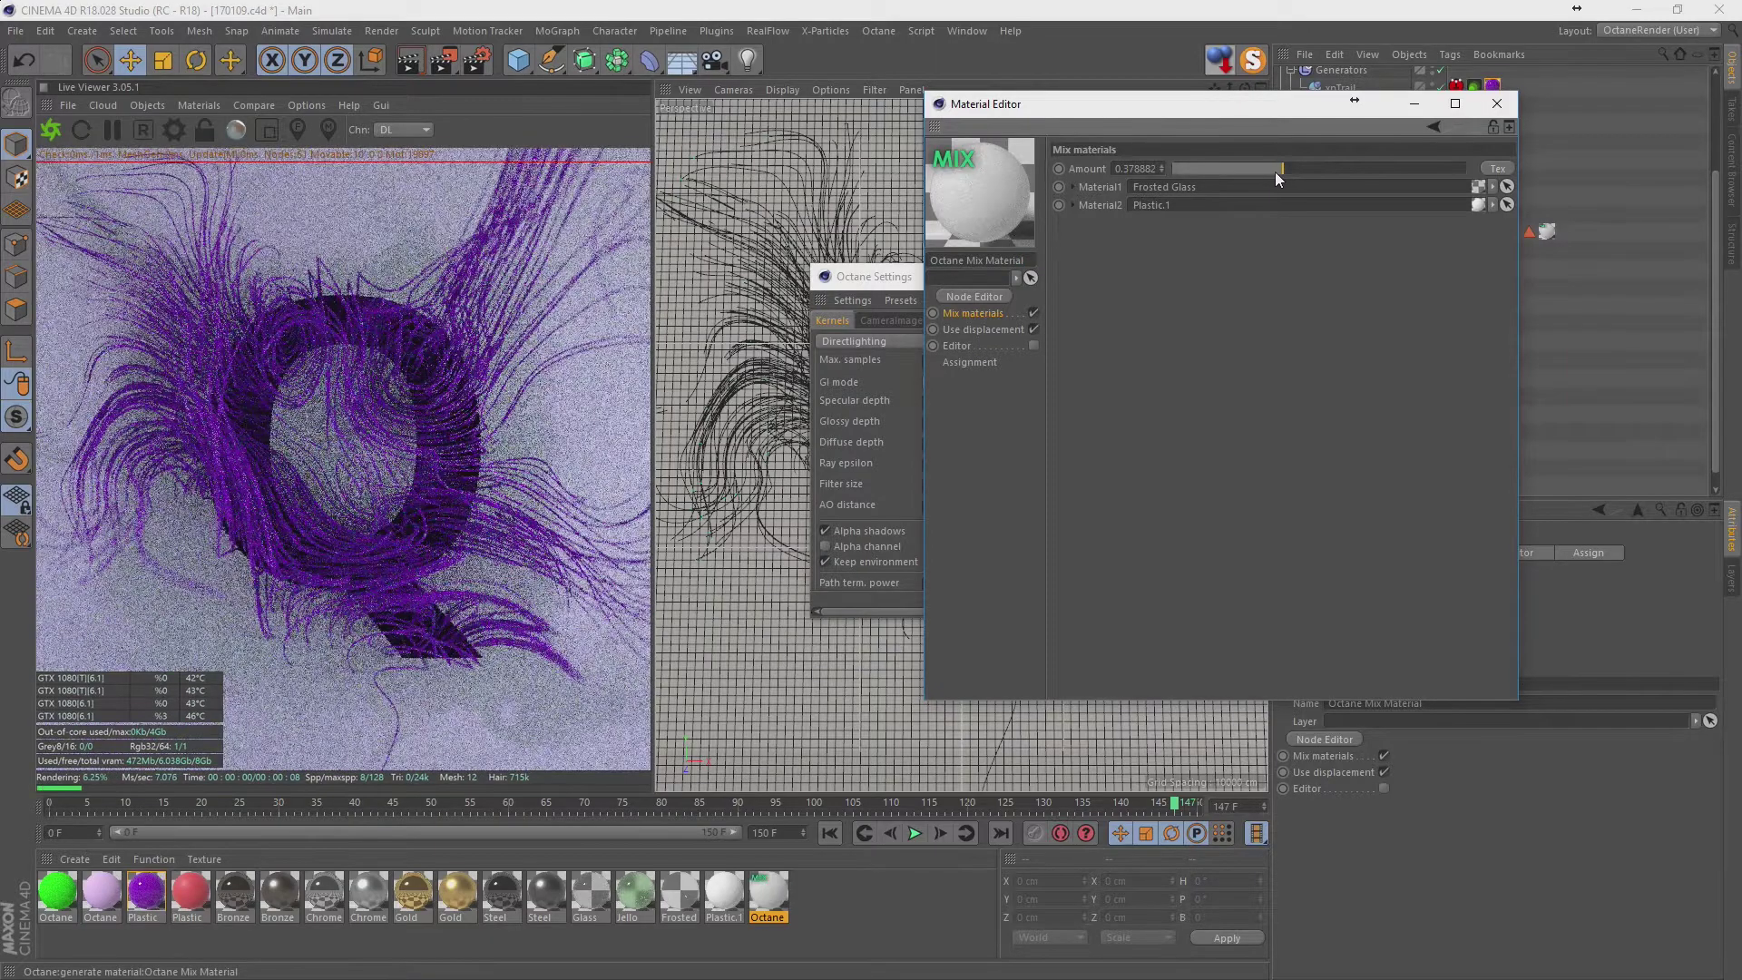
pyautogui.click(1358, 172)
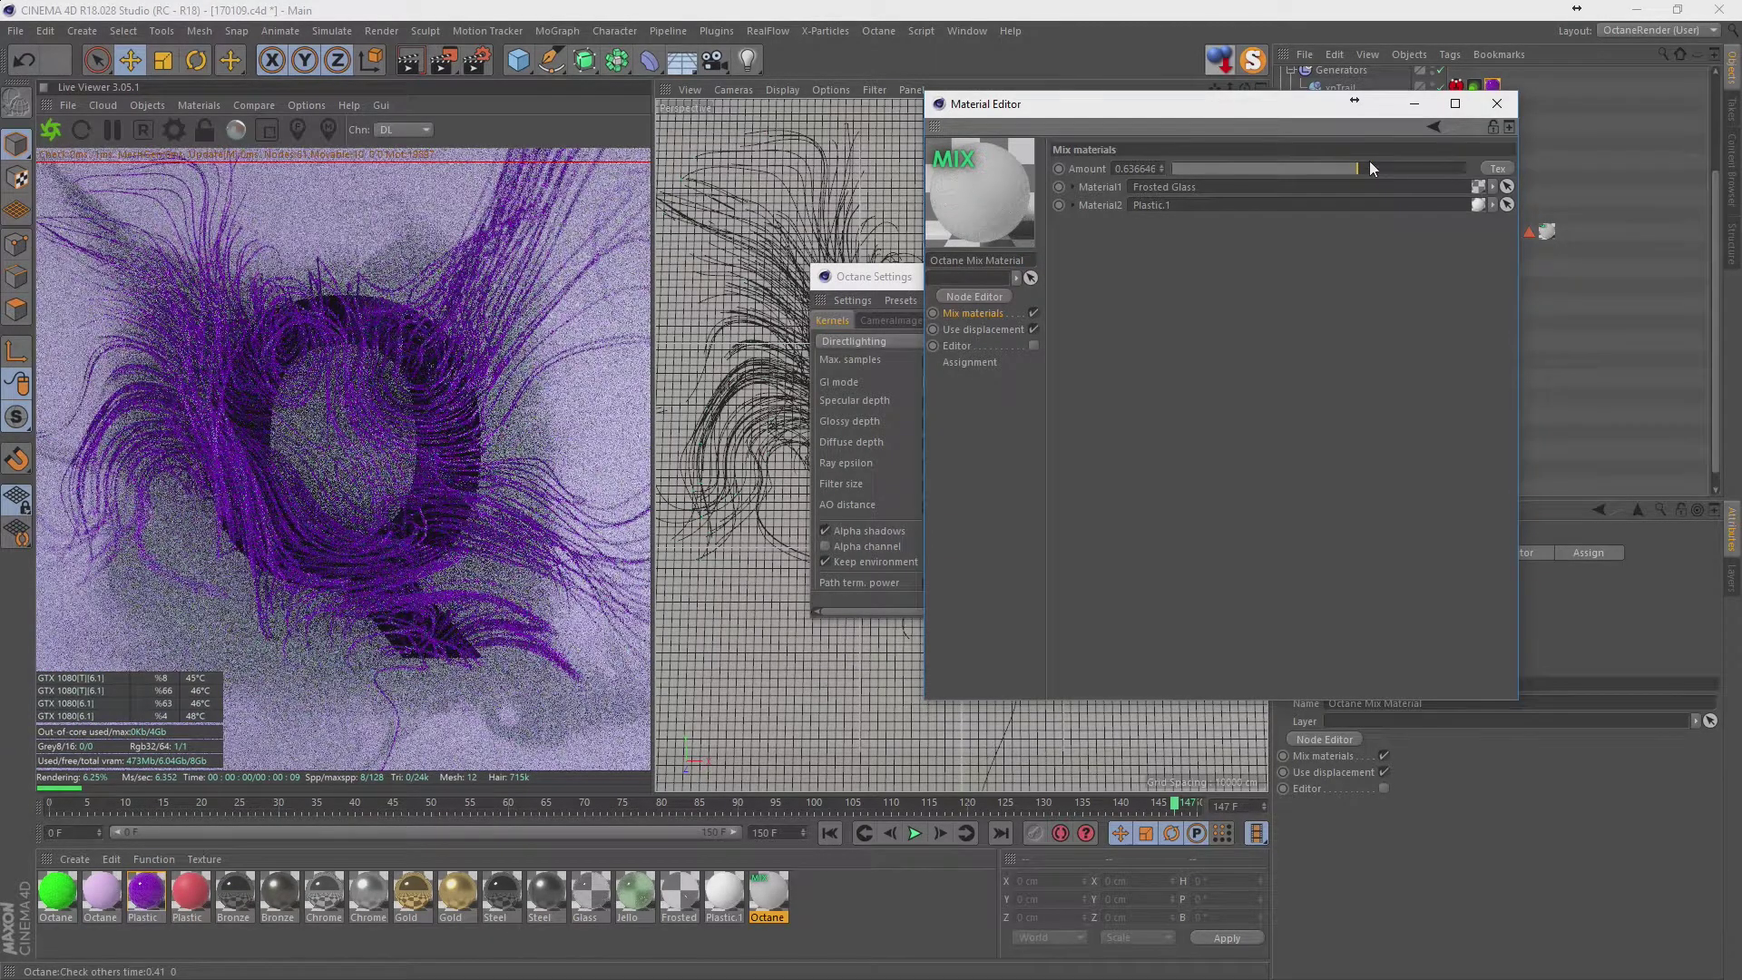
pyautogui.click(1359, 171)
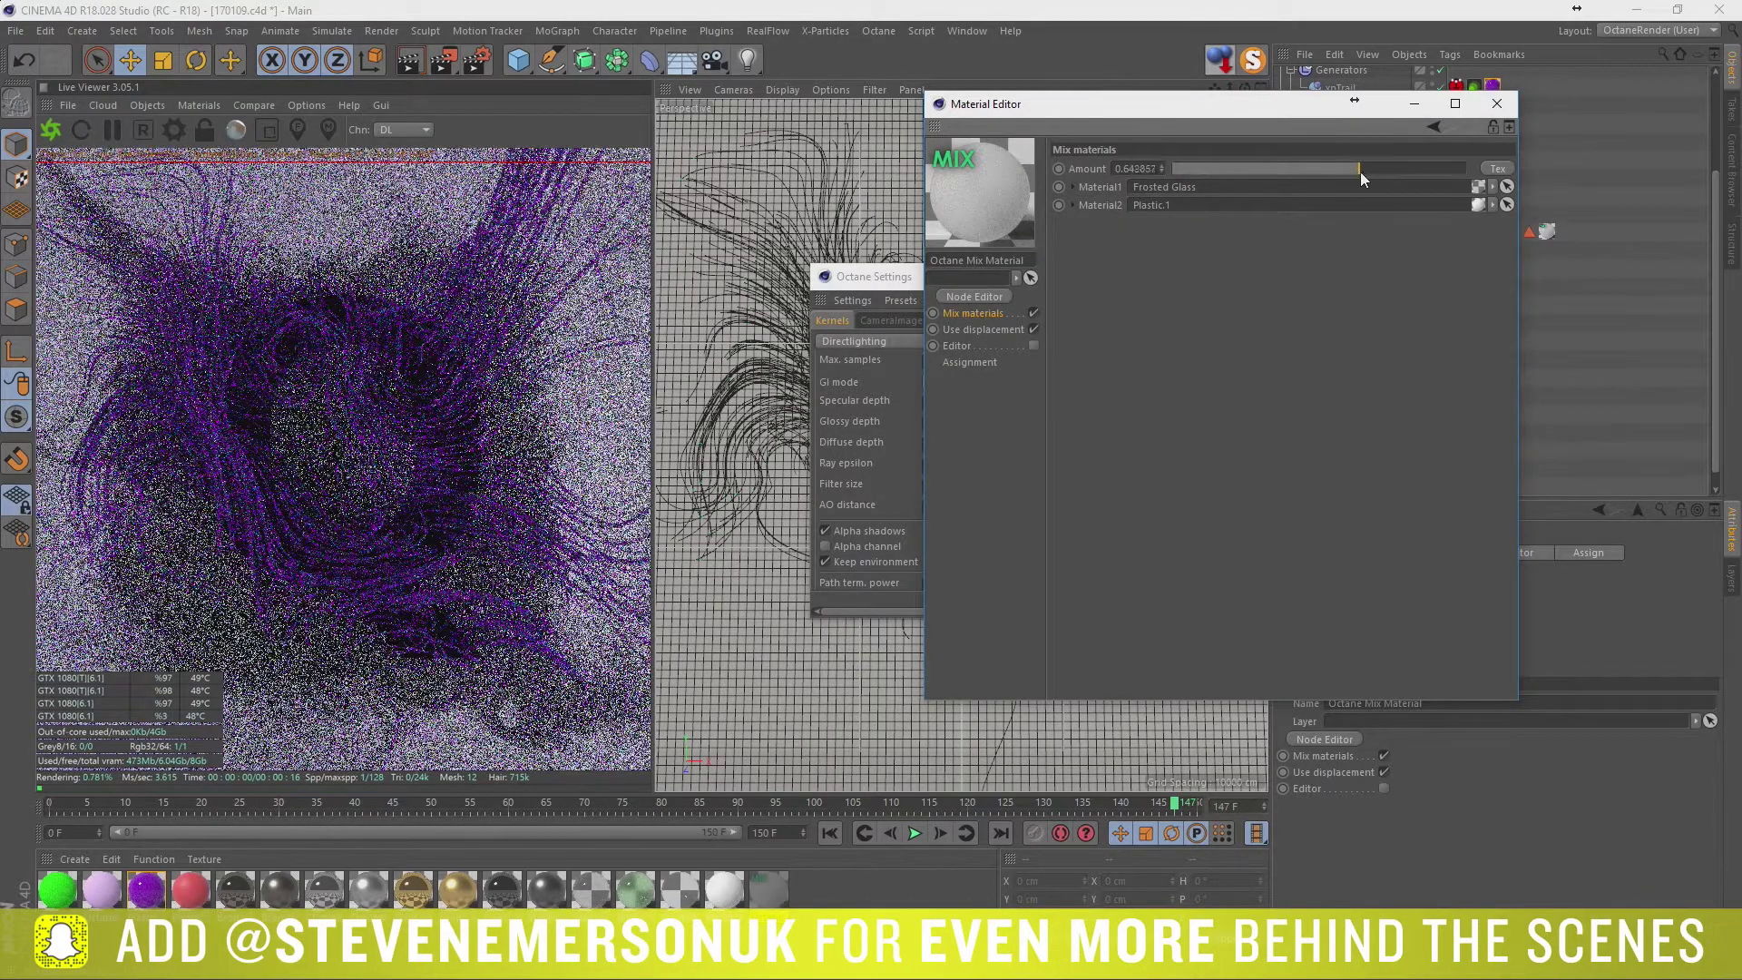
pyautogui.moveTo(1359, 172); pyautogui.dragTo(1390, 164)
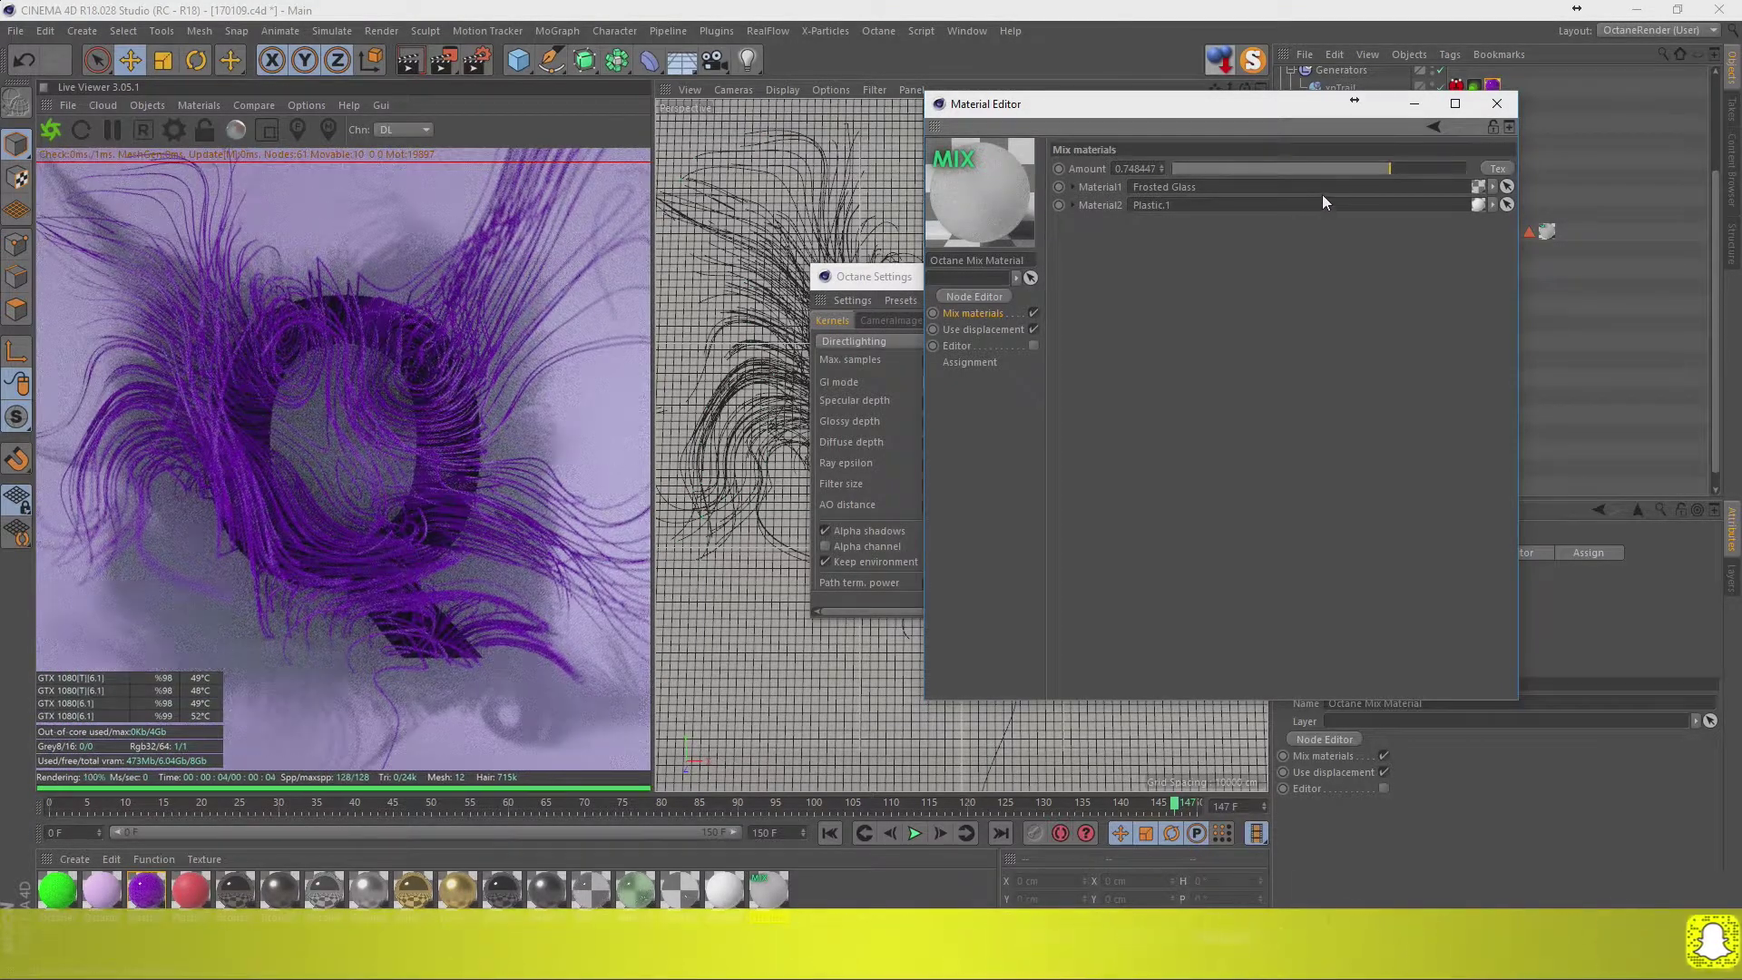
pyautogui.click(1485, 107)
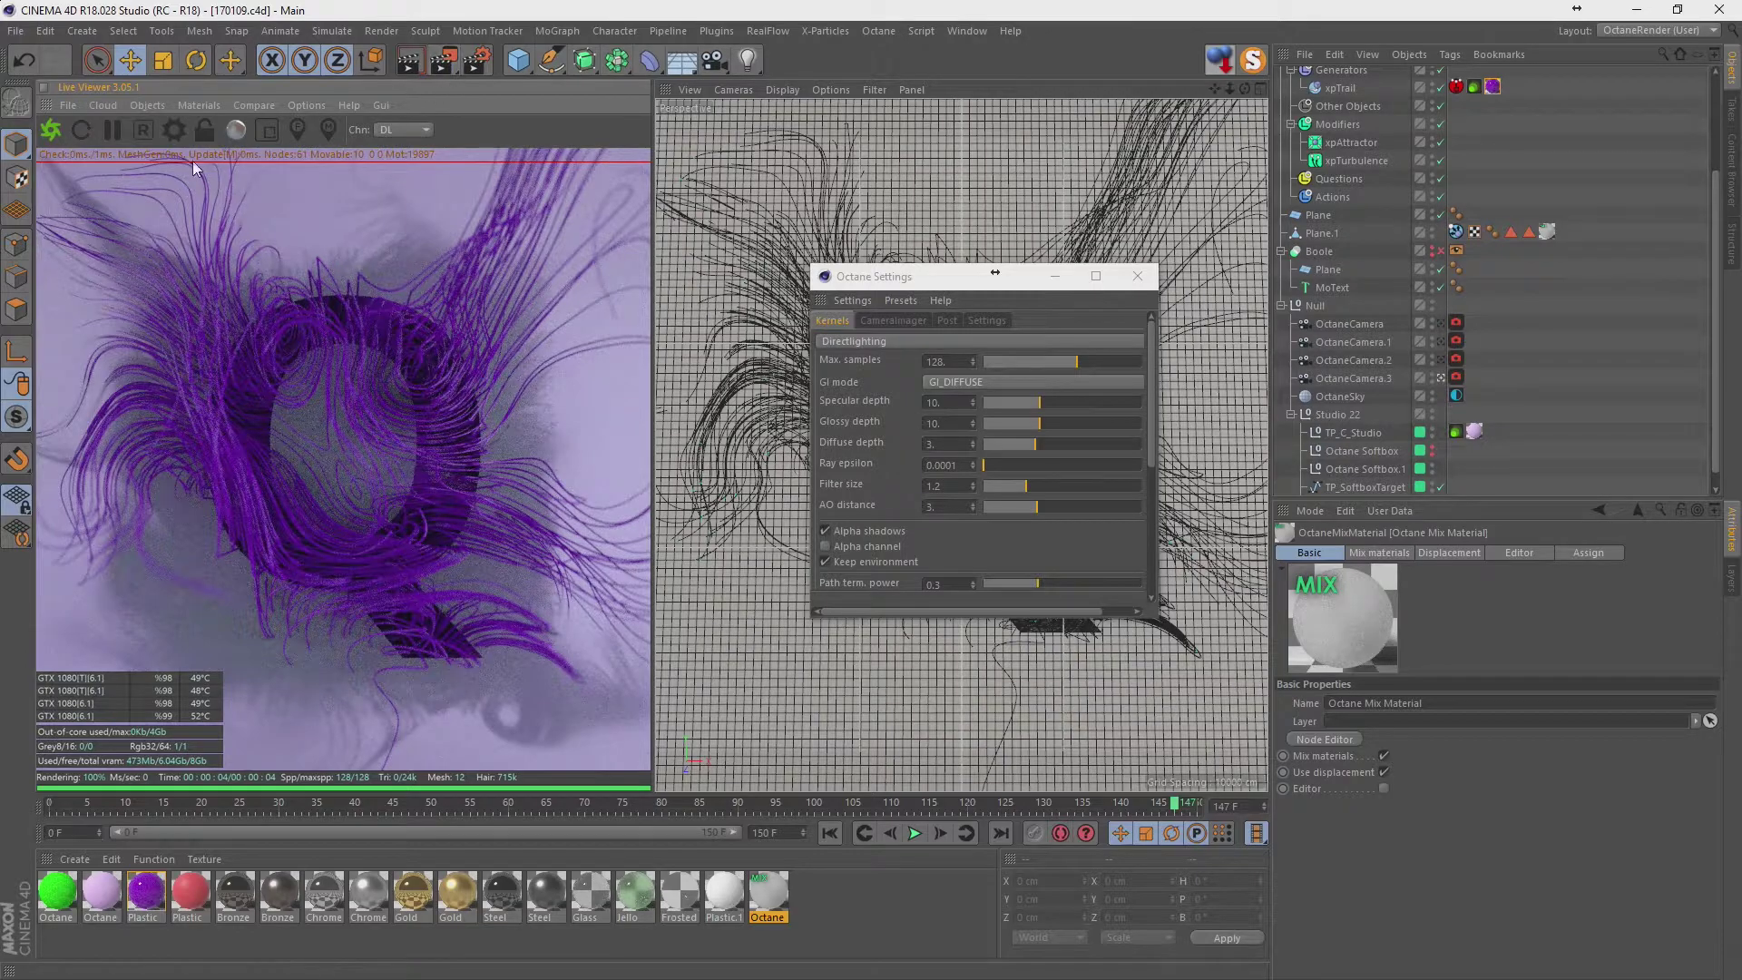
# Lock the Live Viewer preview and set Octane max samples to 4096.
pyautogui.click(204, 130)
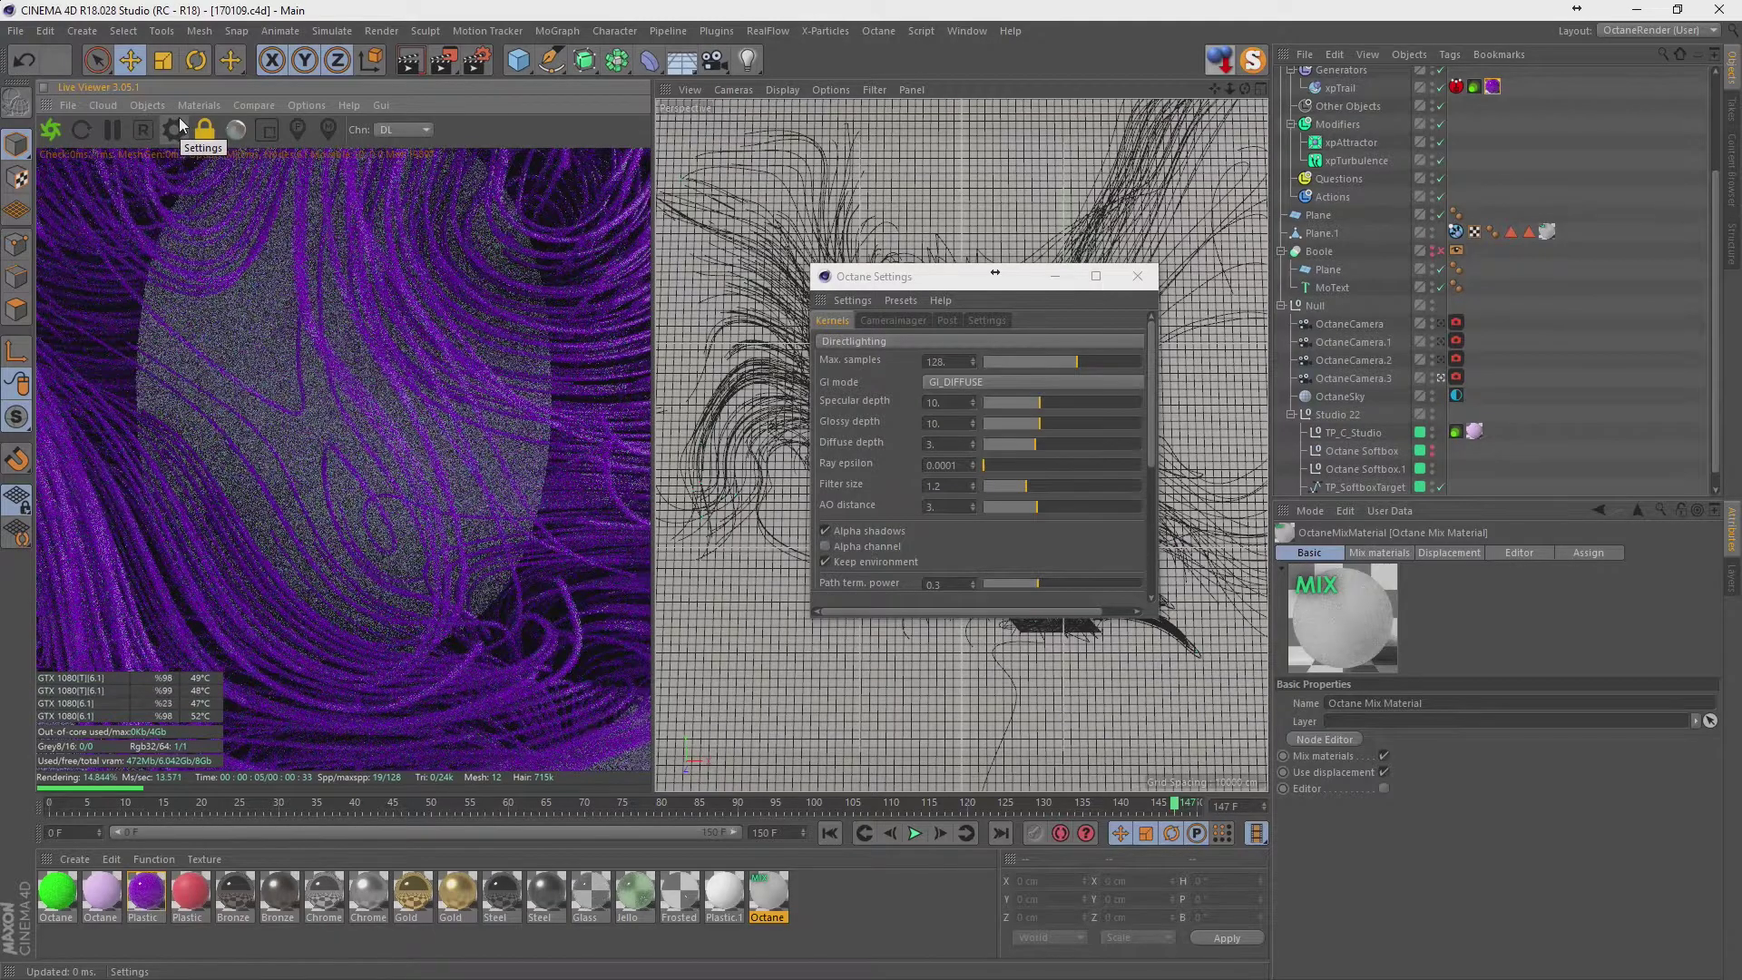
pyautogui.click(181, 124)
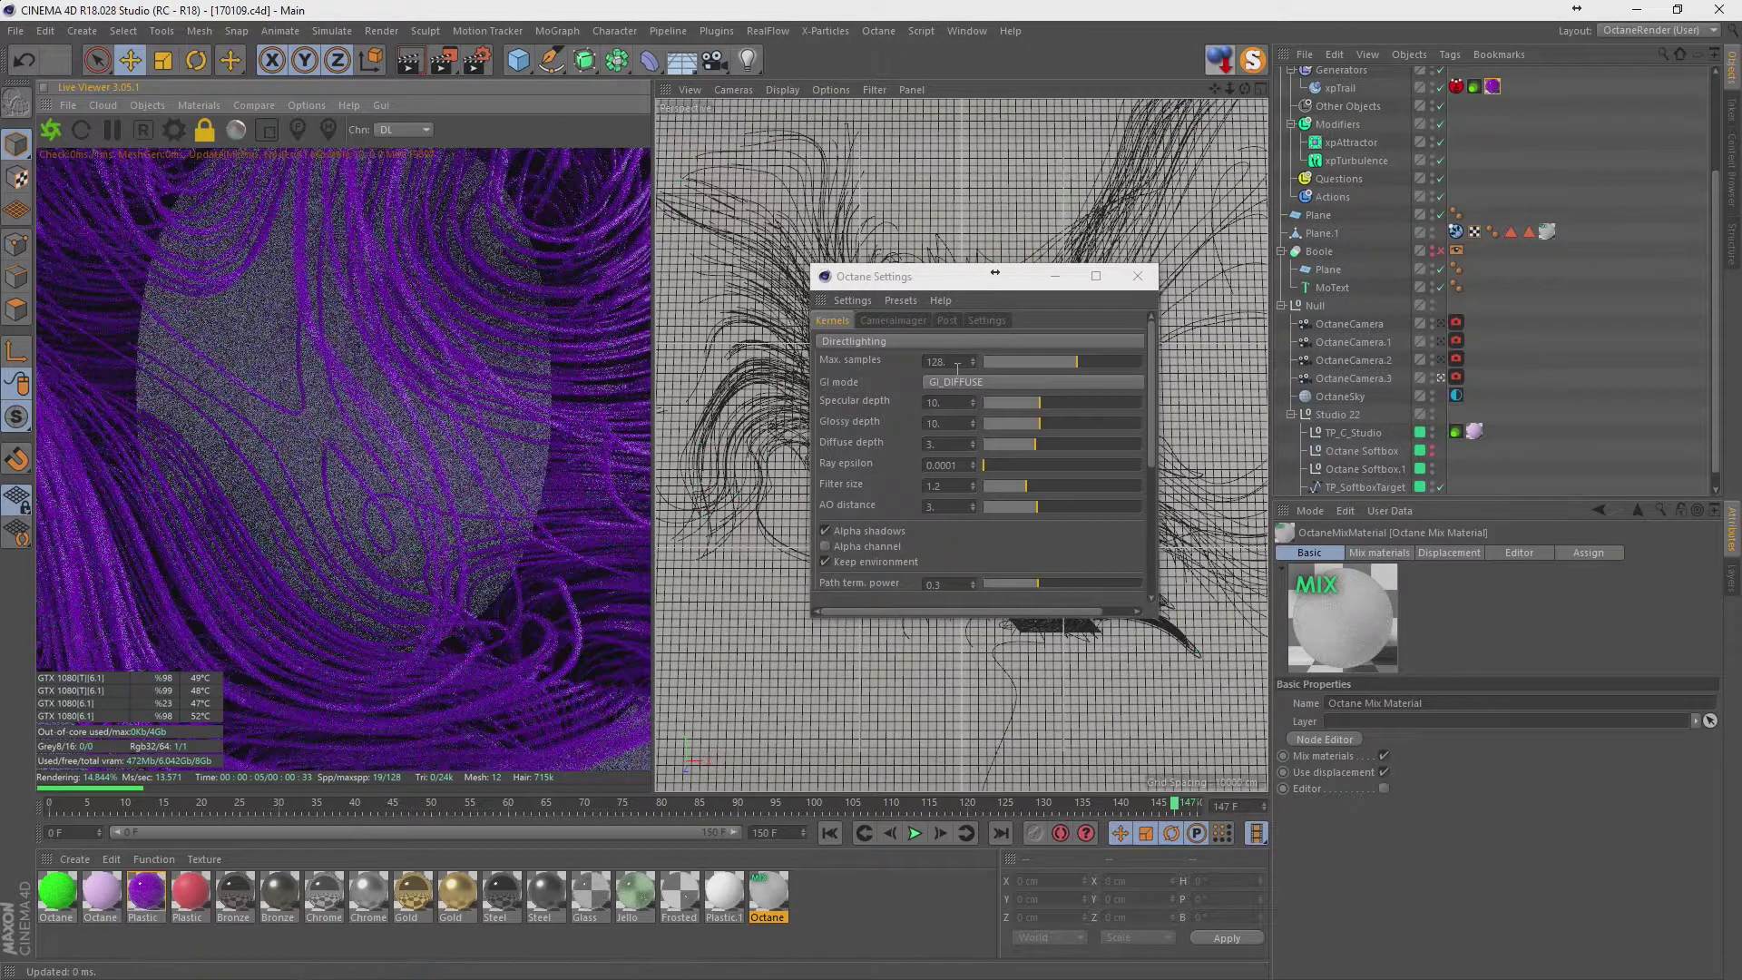
pyautogui.write('4096')
pyautogui.press('Return')
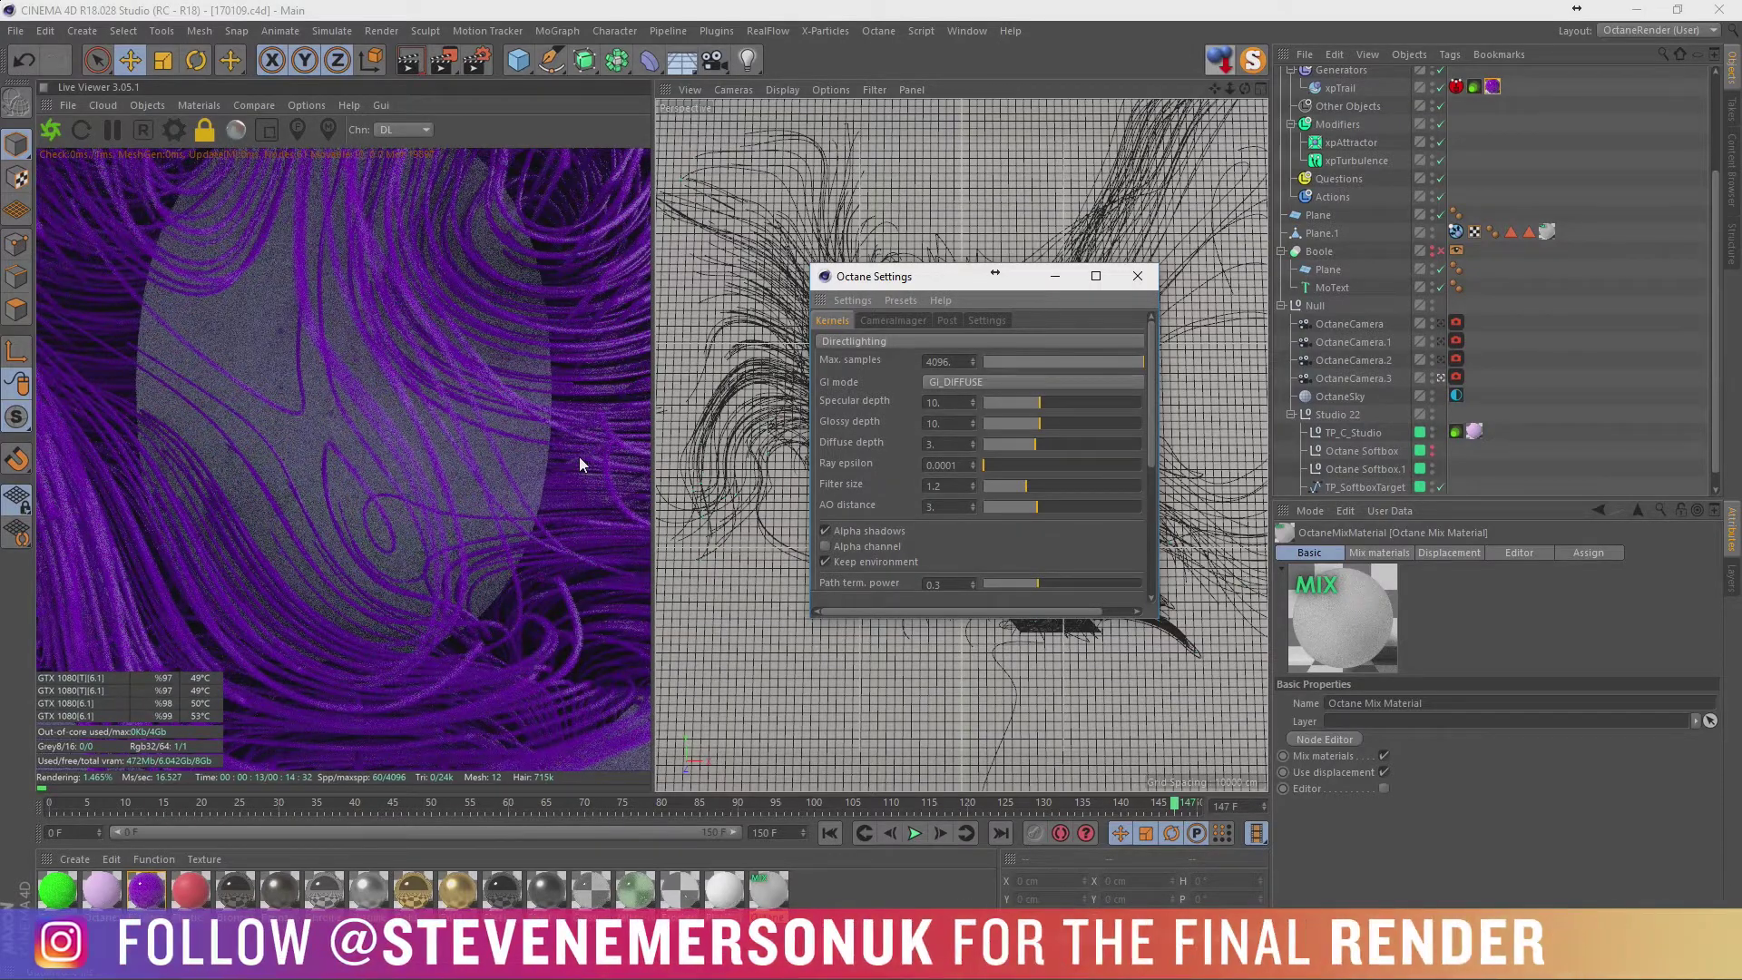
pyautogui.click(1137, 275)
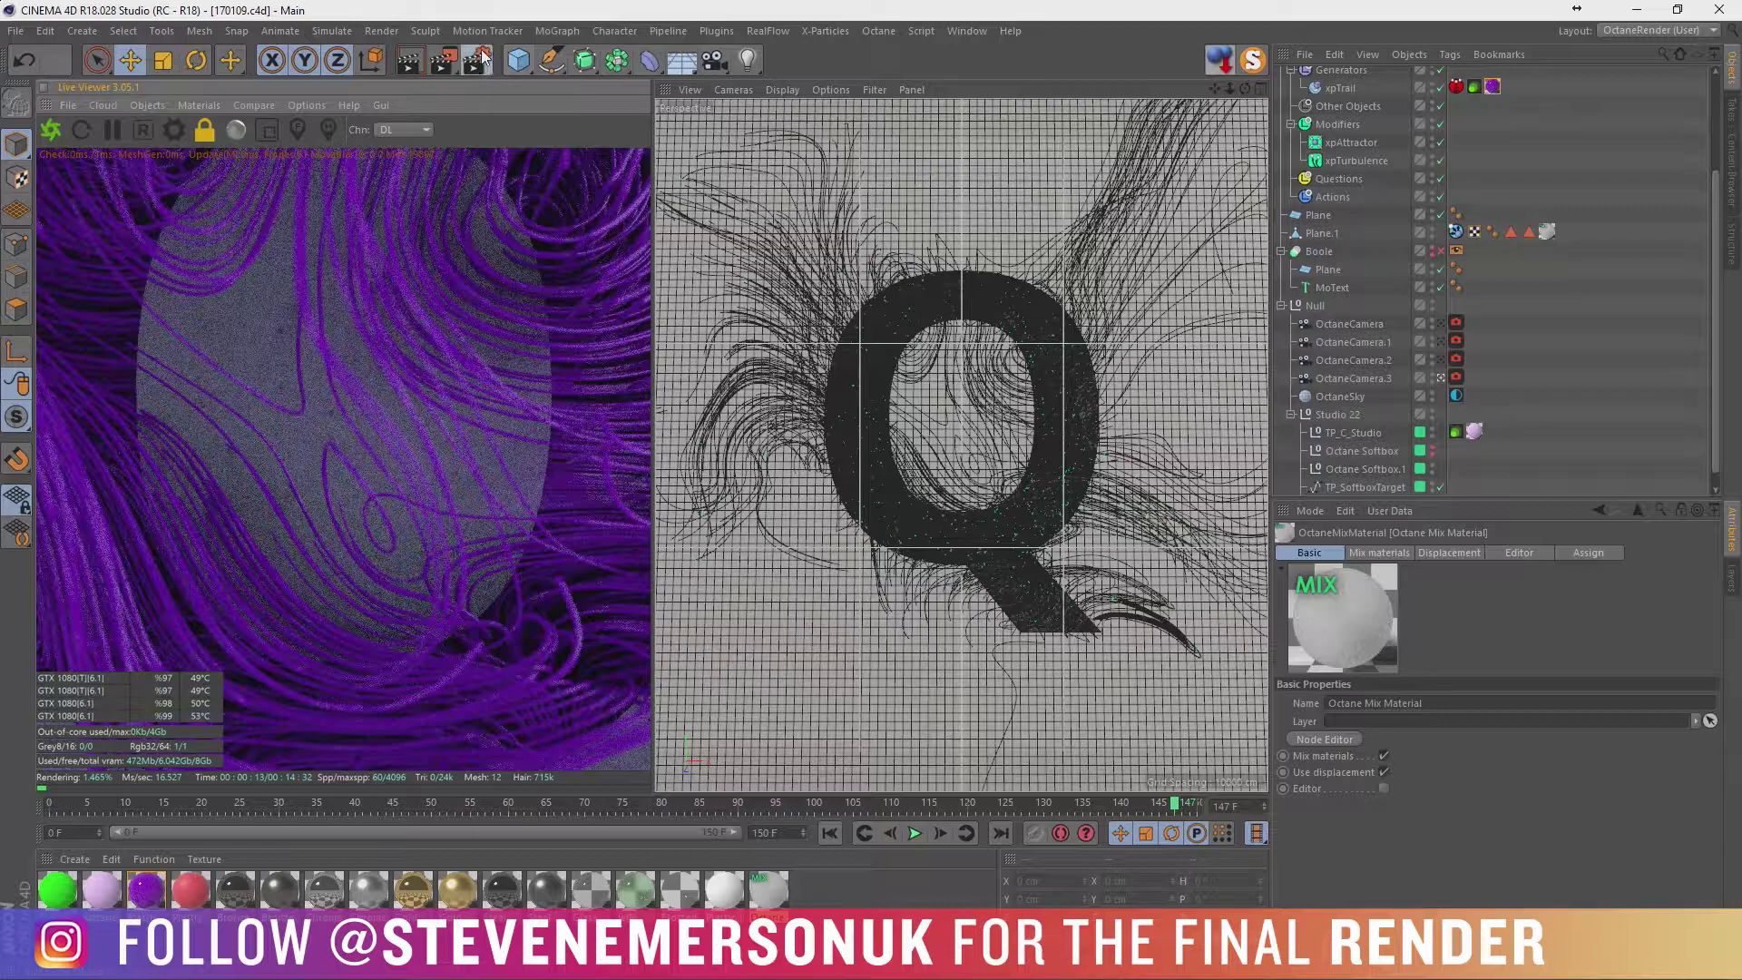
# Set the render save format to TIFF (PSD Layers) at 16 Bit/Channel.
pyautogui.hotkey('ctrl', 'b')
pyautogui.moveTo(1593, 107); pyautogui.dragTo(815, 165)
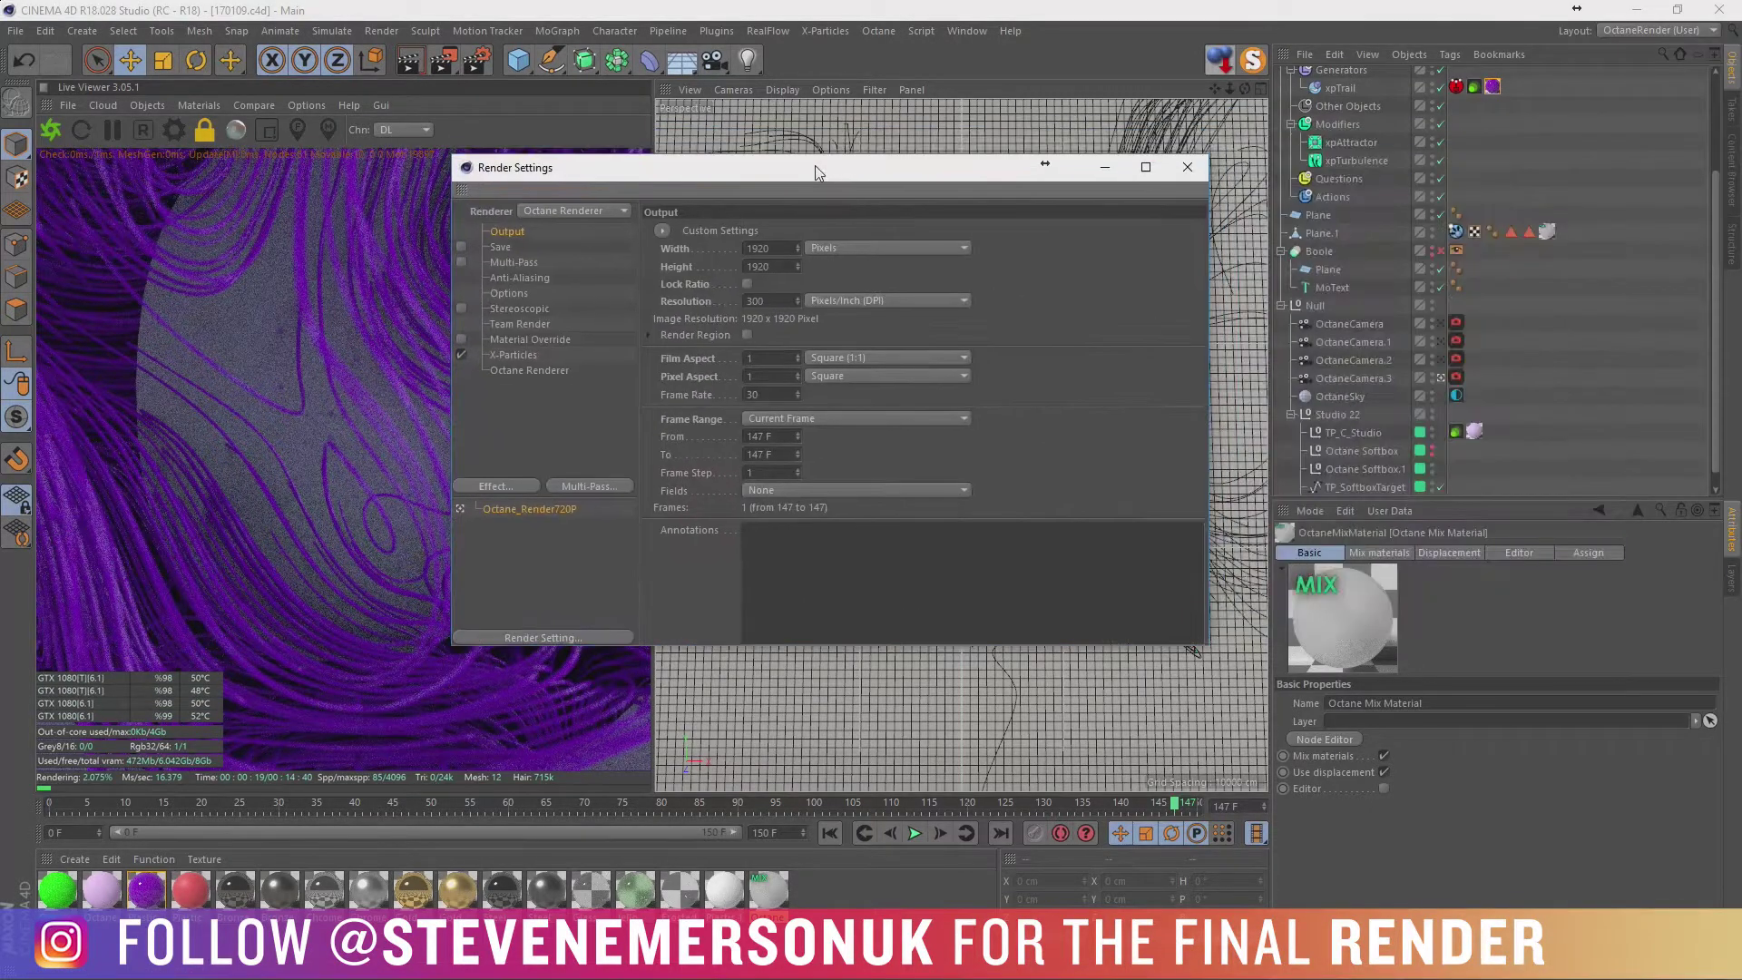
pyautogui.click(502, 245)
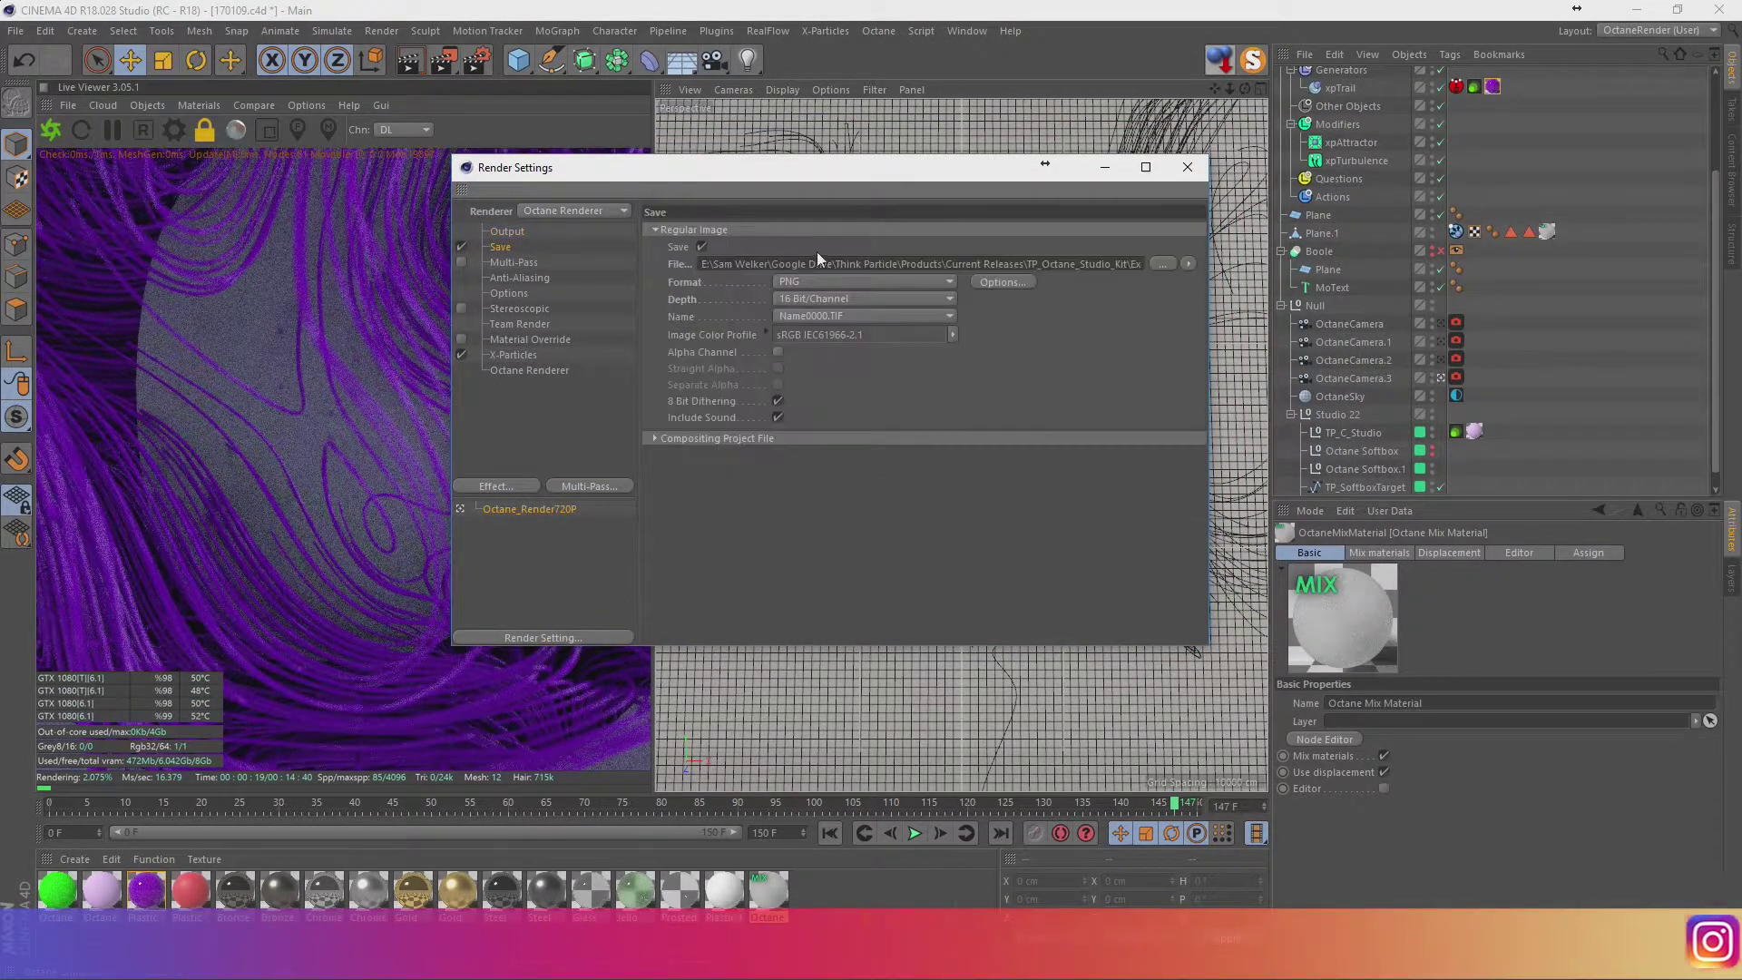
pyautogui.click(870, 282)
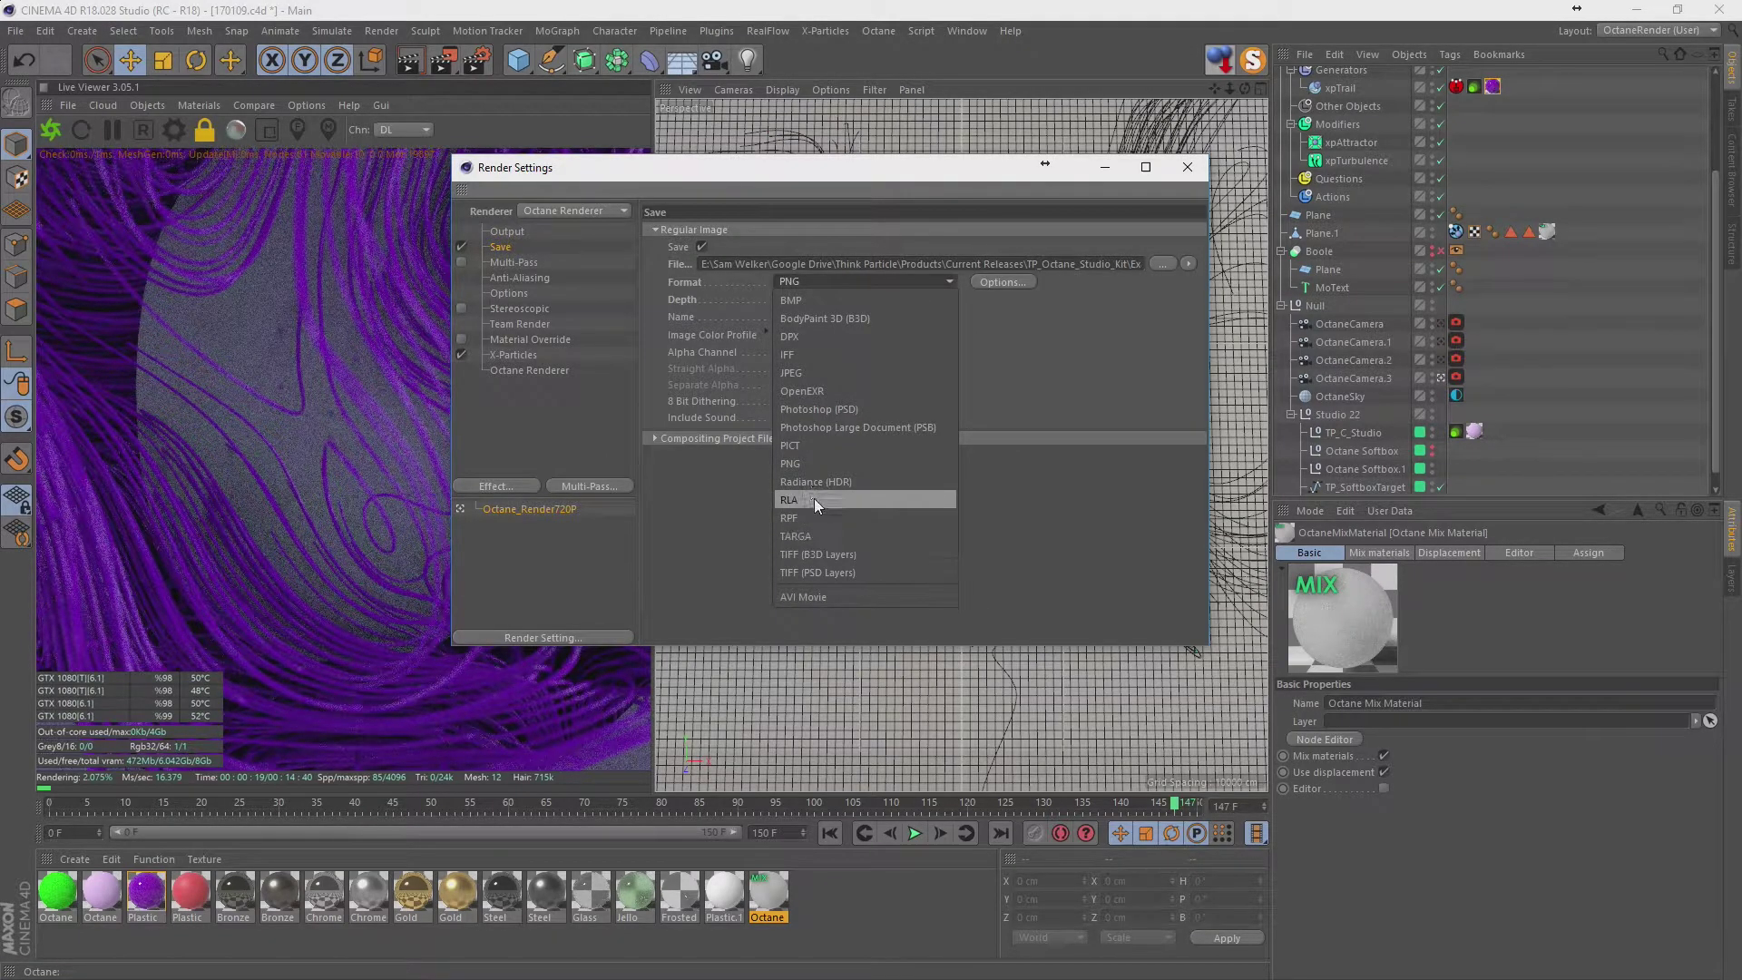
pyautogui.click(867, 573)
pyautogui.click(889, 299)
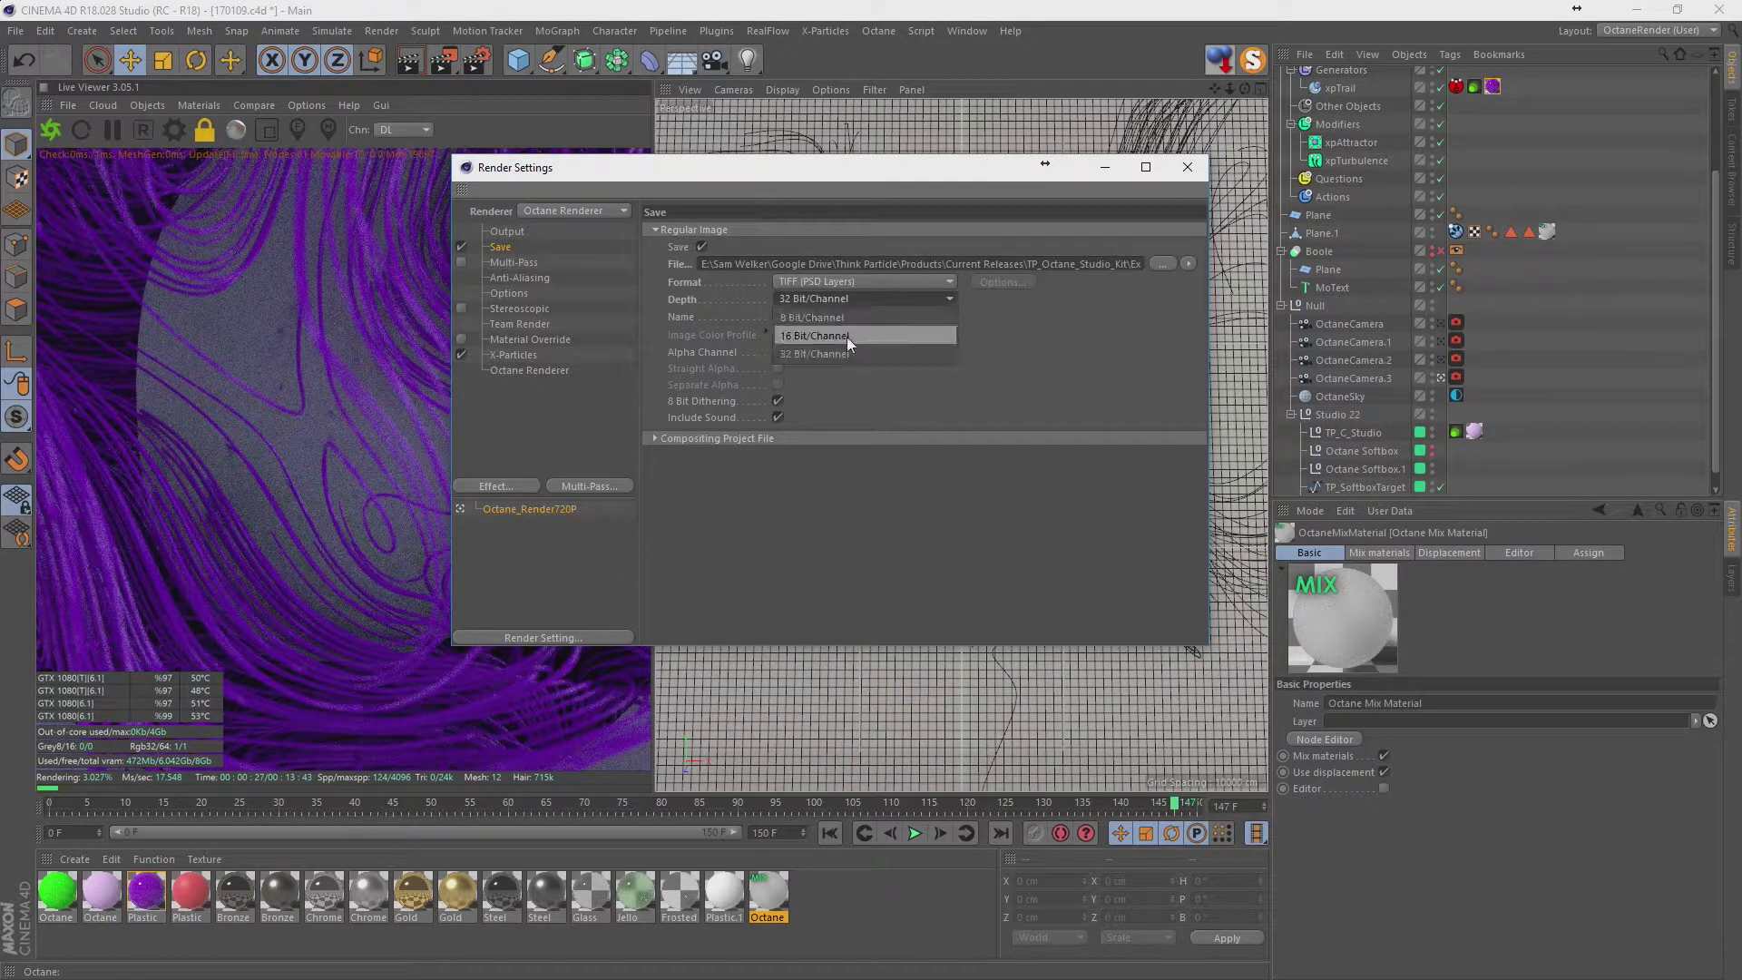
pyautogui.click(846, 336)
# Save the render output as 170109 in a new export folder and close render settings.
pyautogui.click(1168, 262)
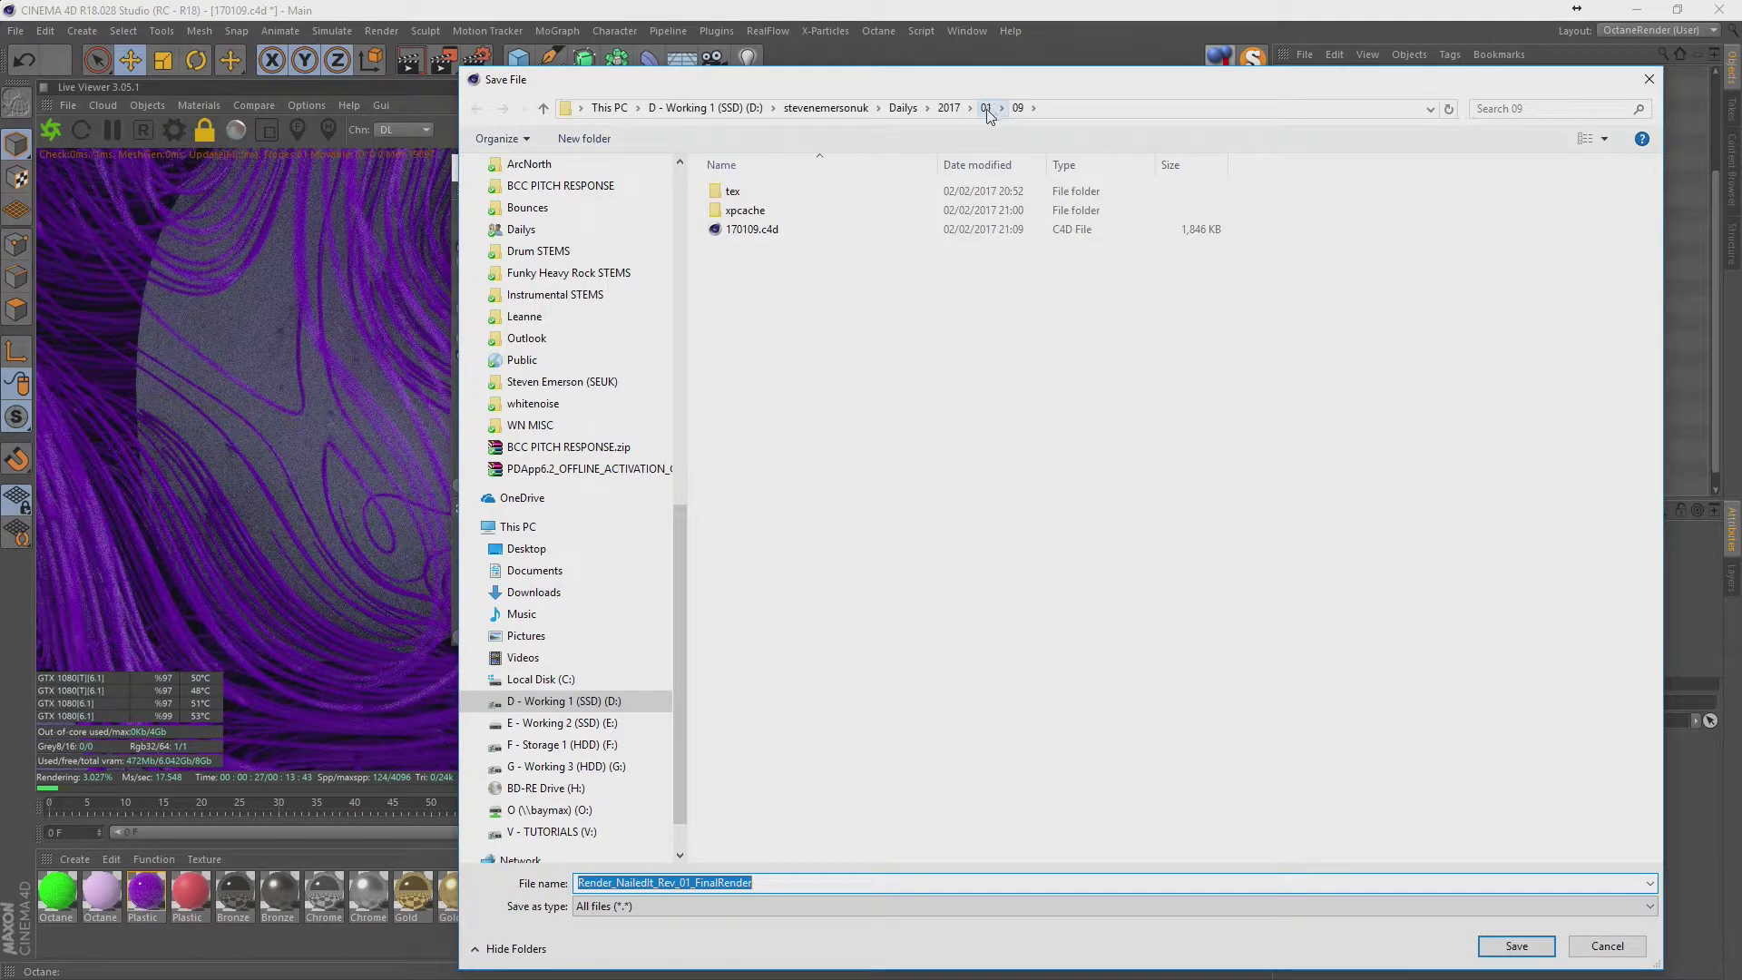
pyautogui.click(584, 138)
pyautogui.write('export')
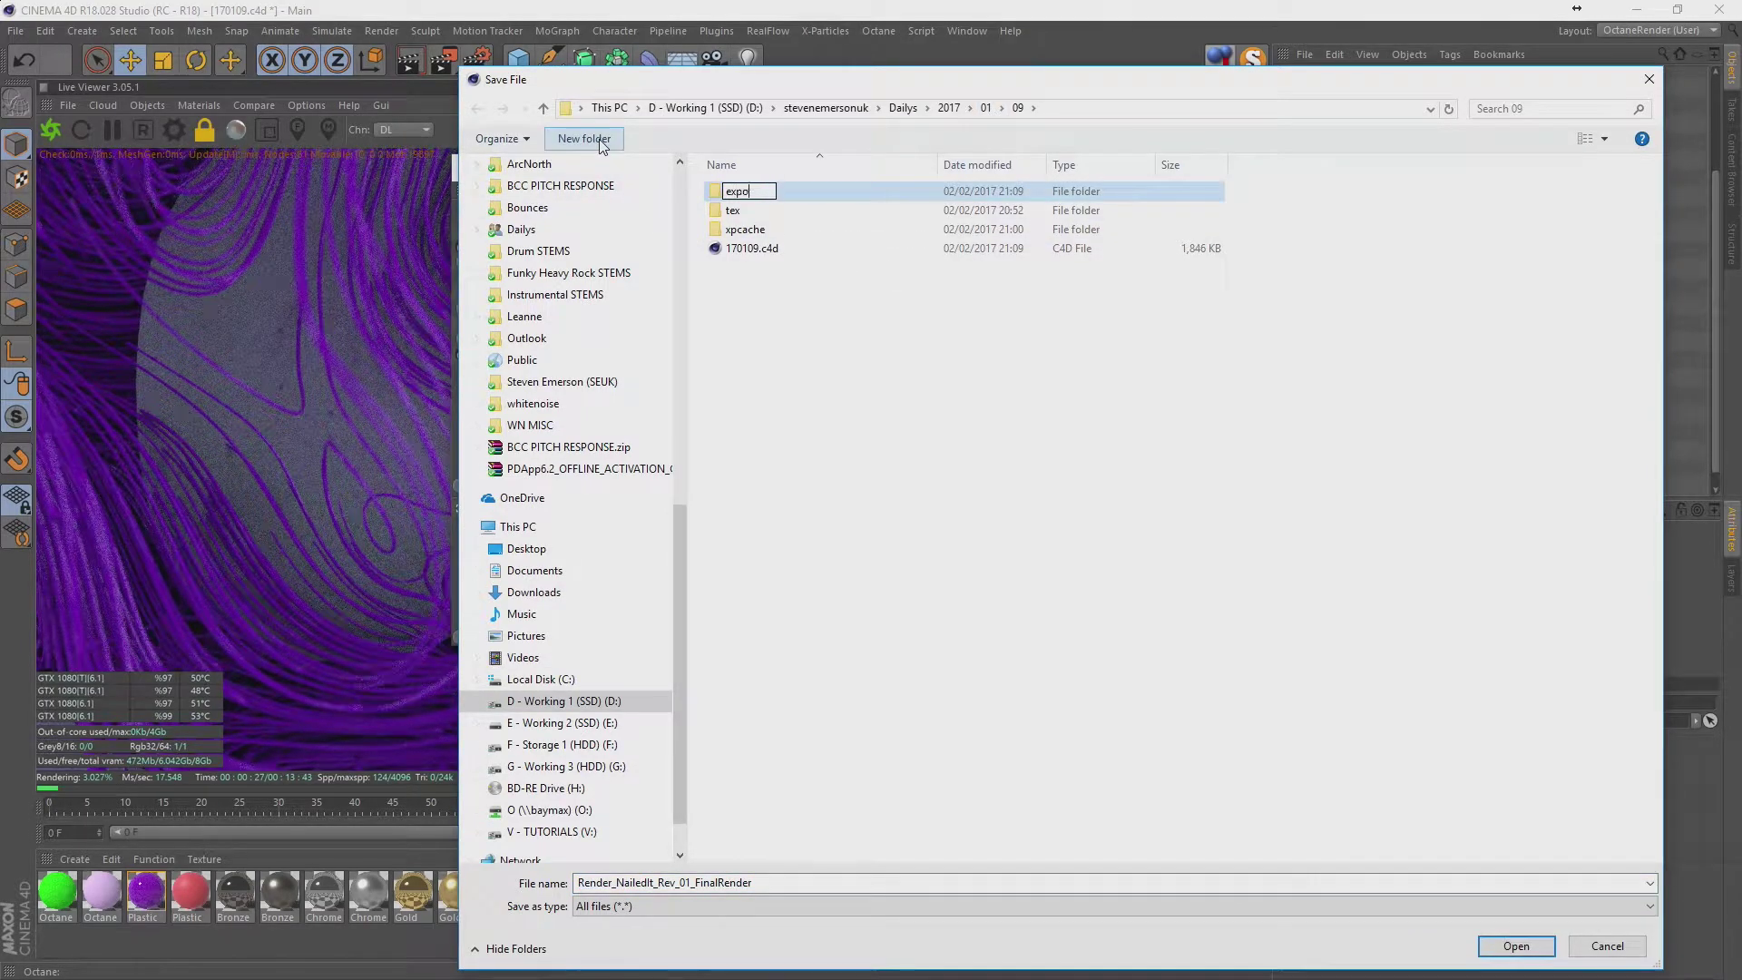
pyautogui.press('Return')
pyautogui.press('Return')
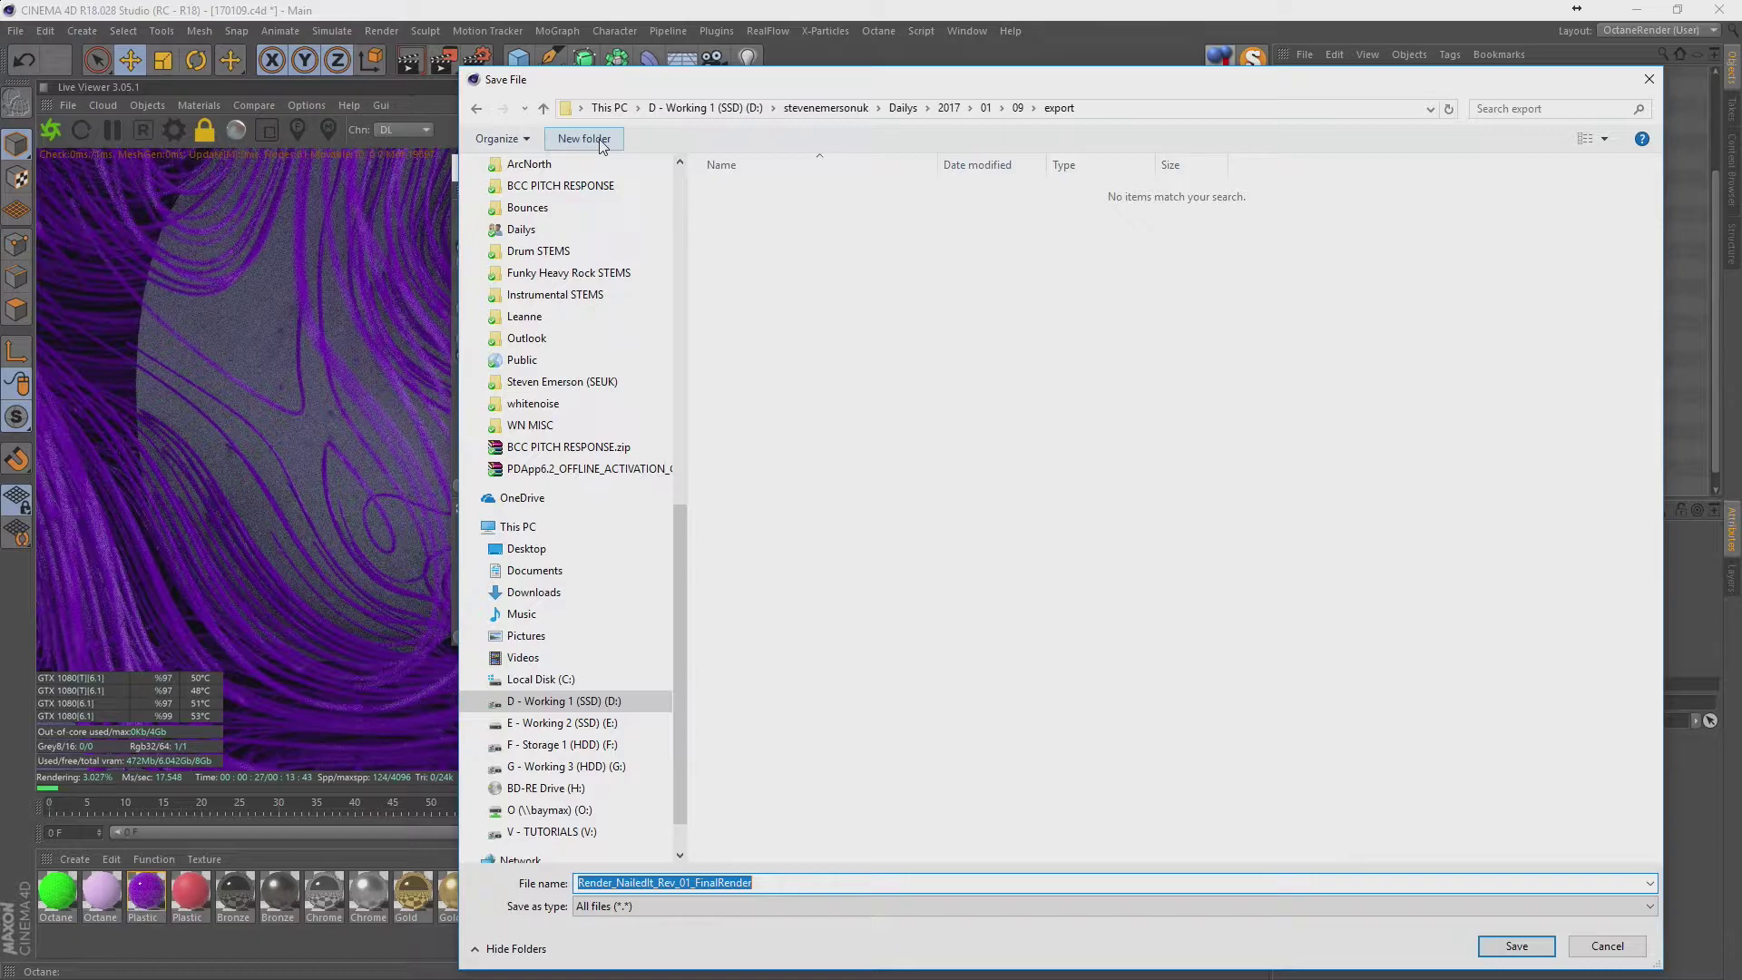
pyautogui.write('170901')
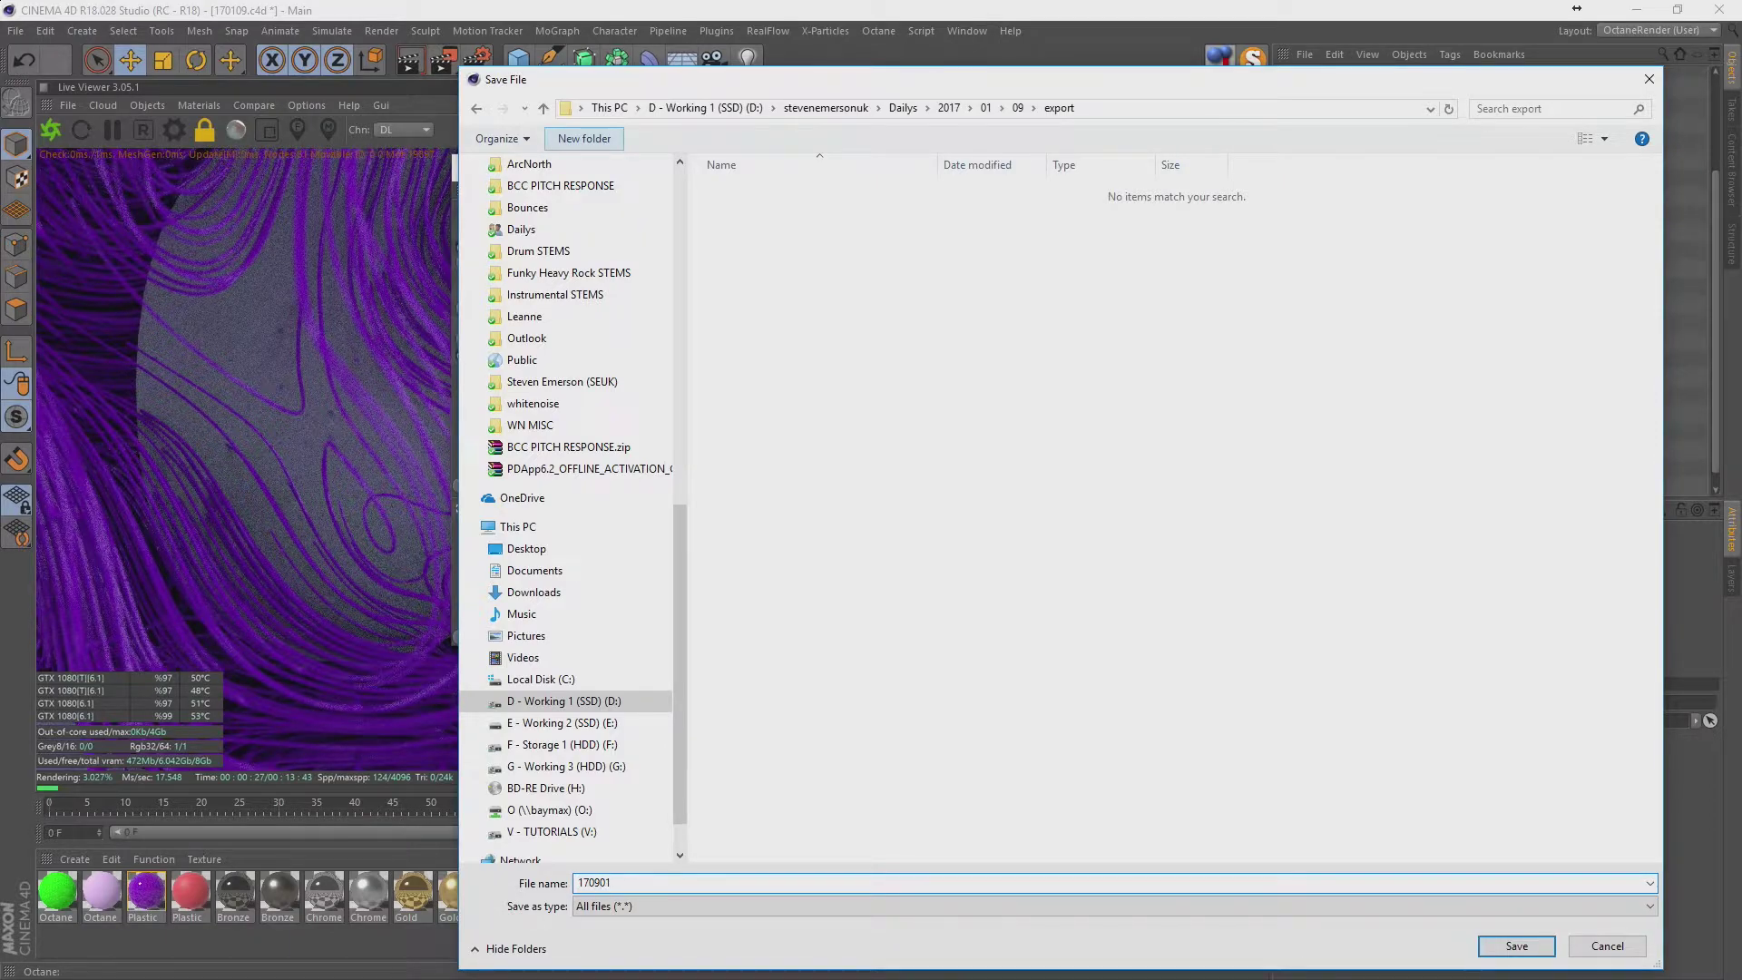
pyautogui.hotkey('ctrl', 'a')
pyautogui.write('170109')
pyautogui.press('Return')
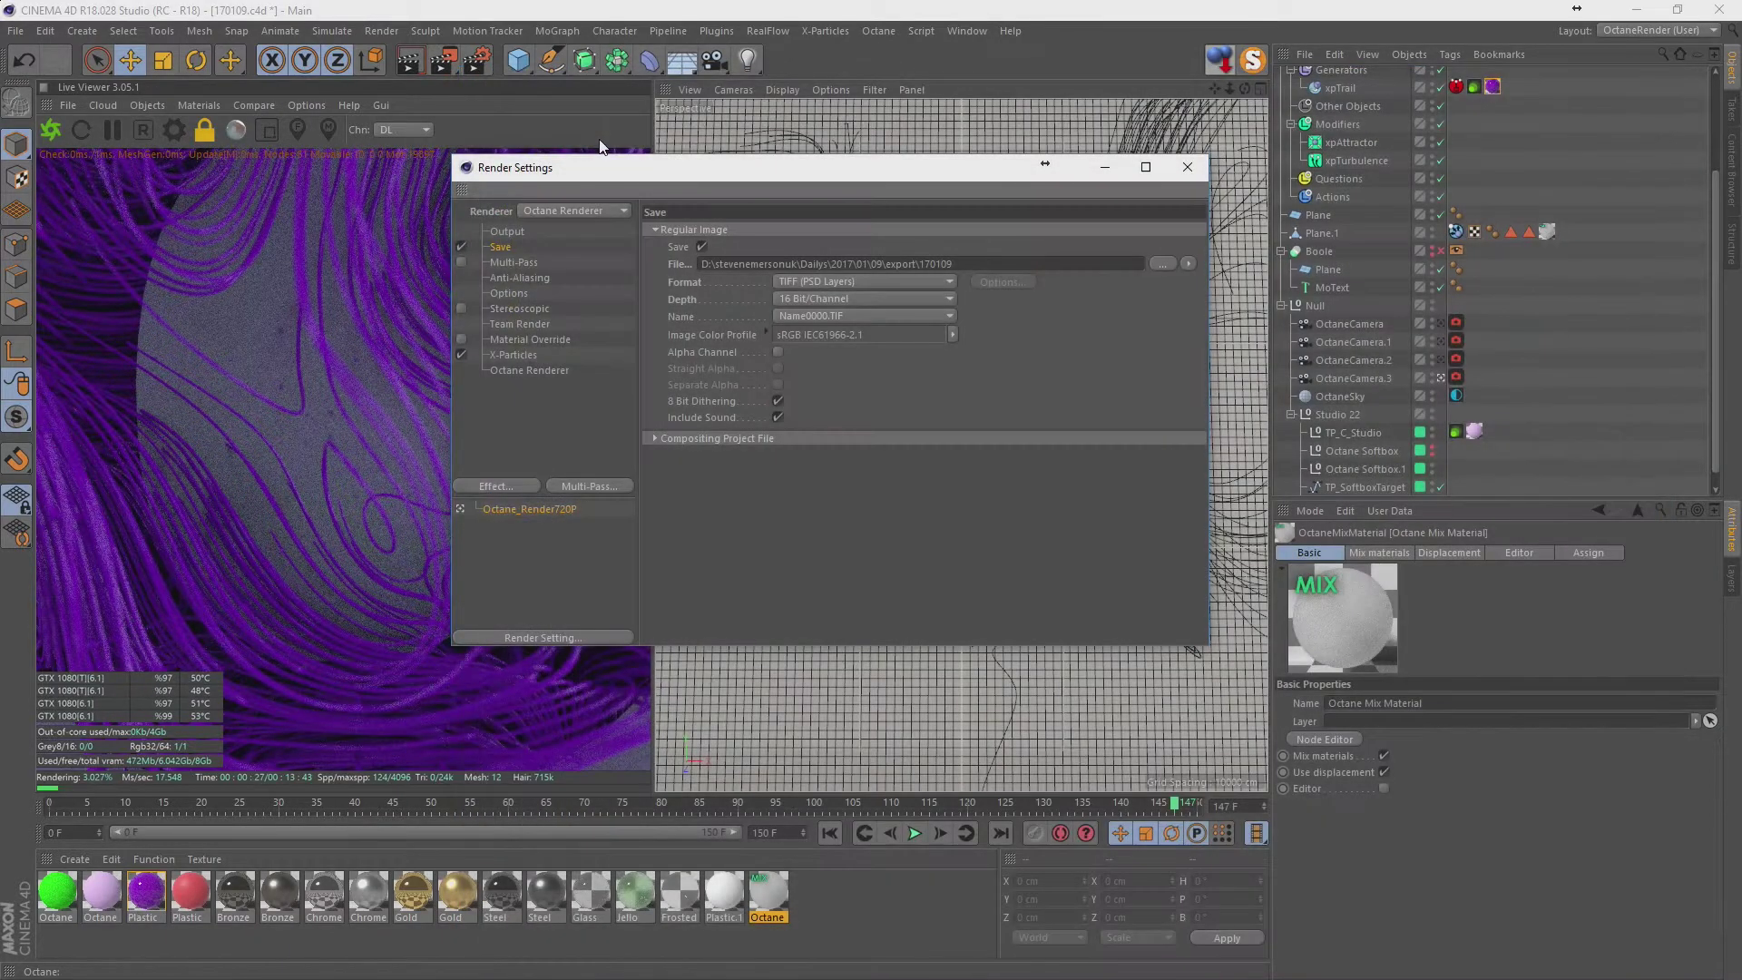
pyautogui.click(1186, 166)
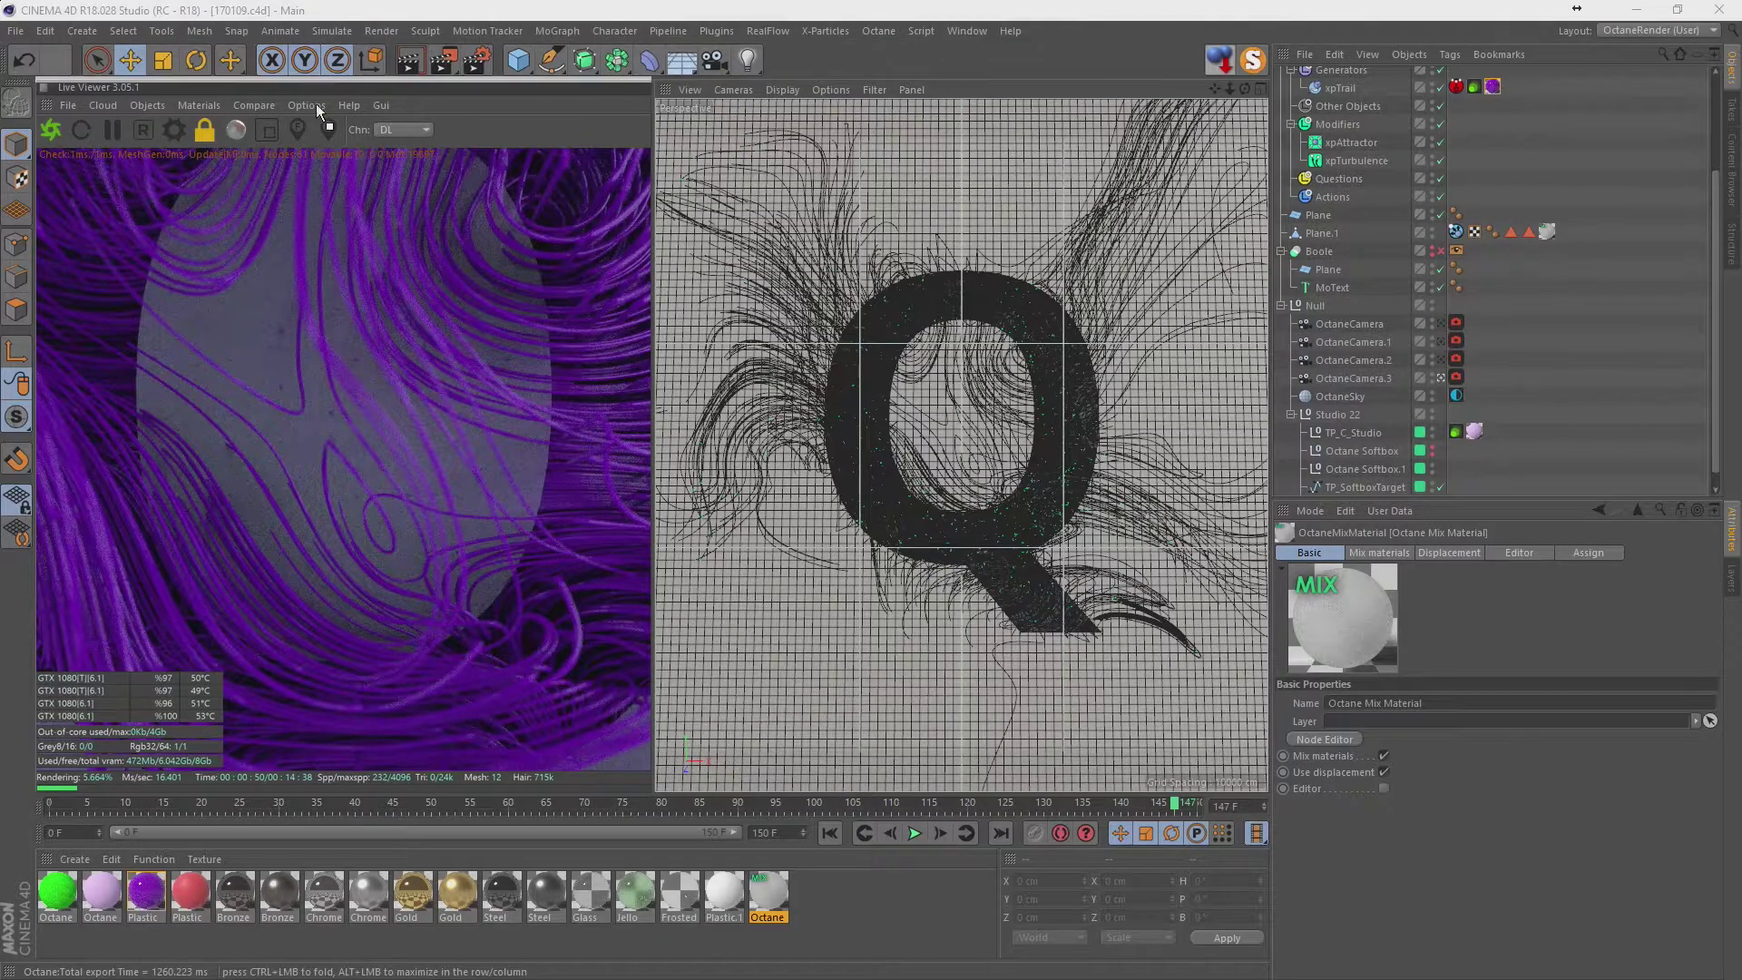
# Render frame 147 to the Picture Viewer, widen its panel and zoom to fit.
pyautogui.hotkey('shift', 'r')
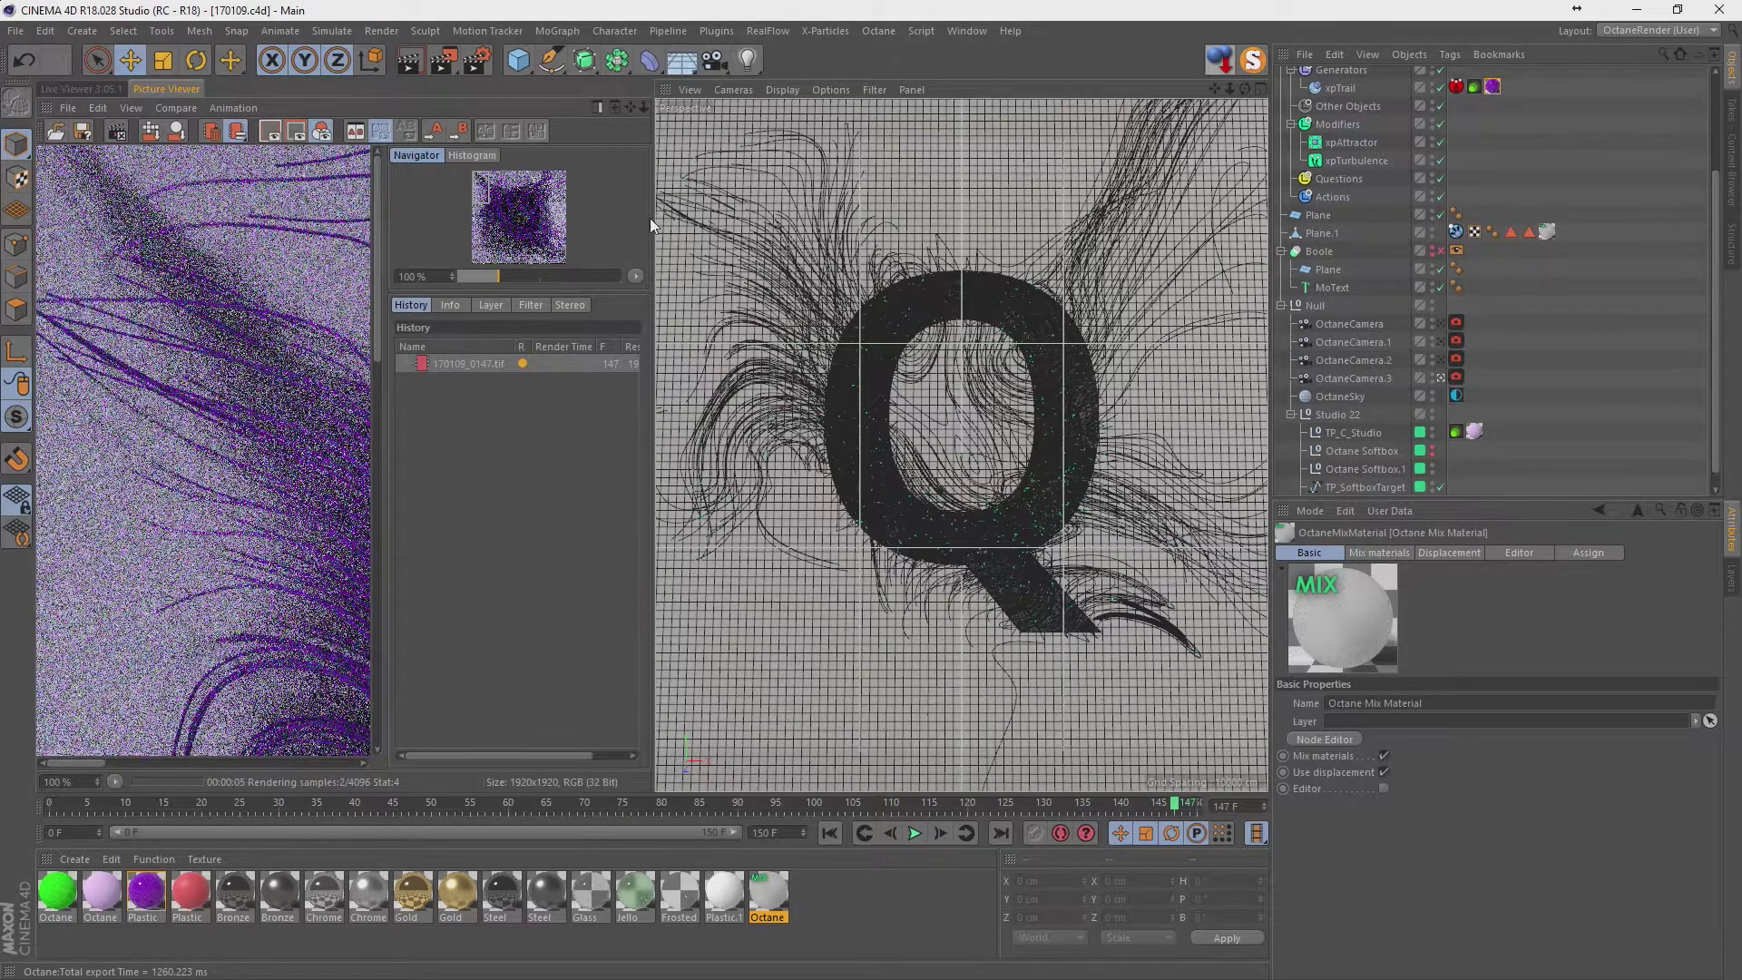
pyautogui.moveTo(649, 218); pyautogui.dragTo(835, 218)
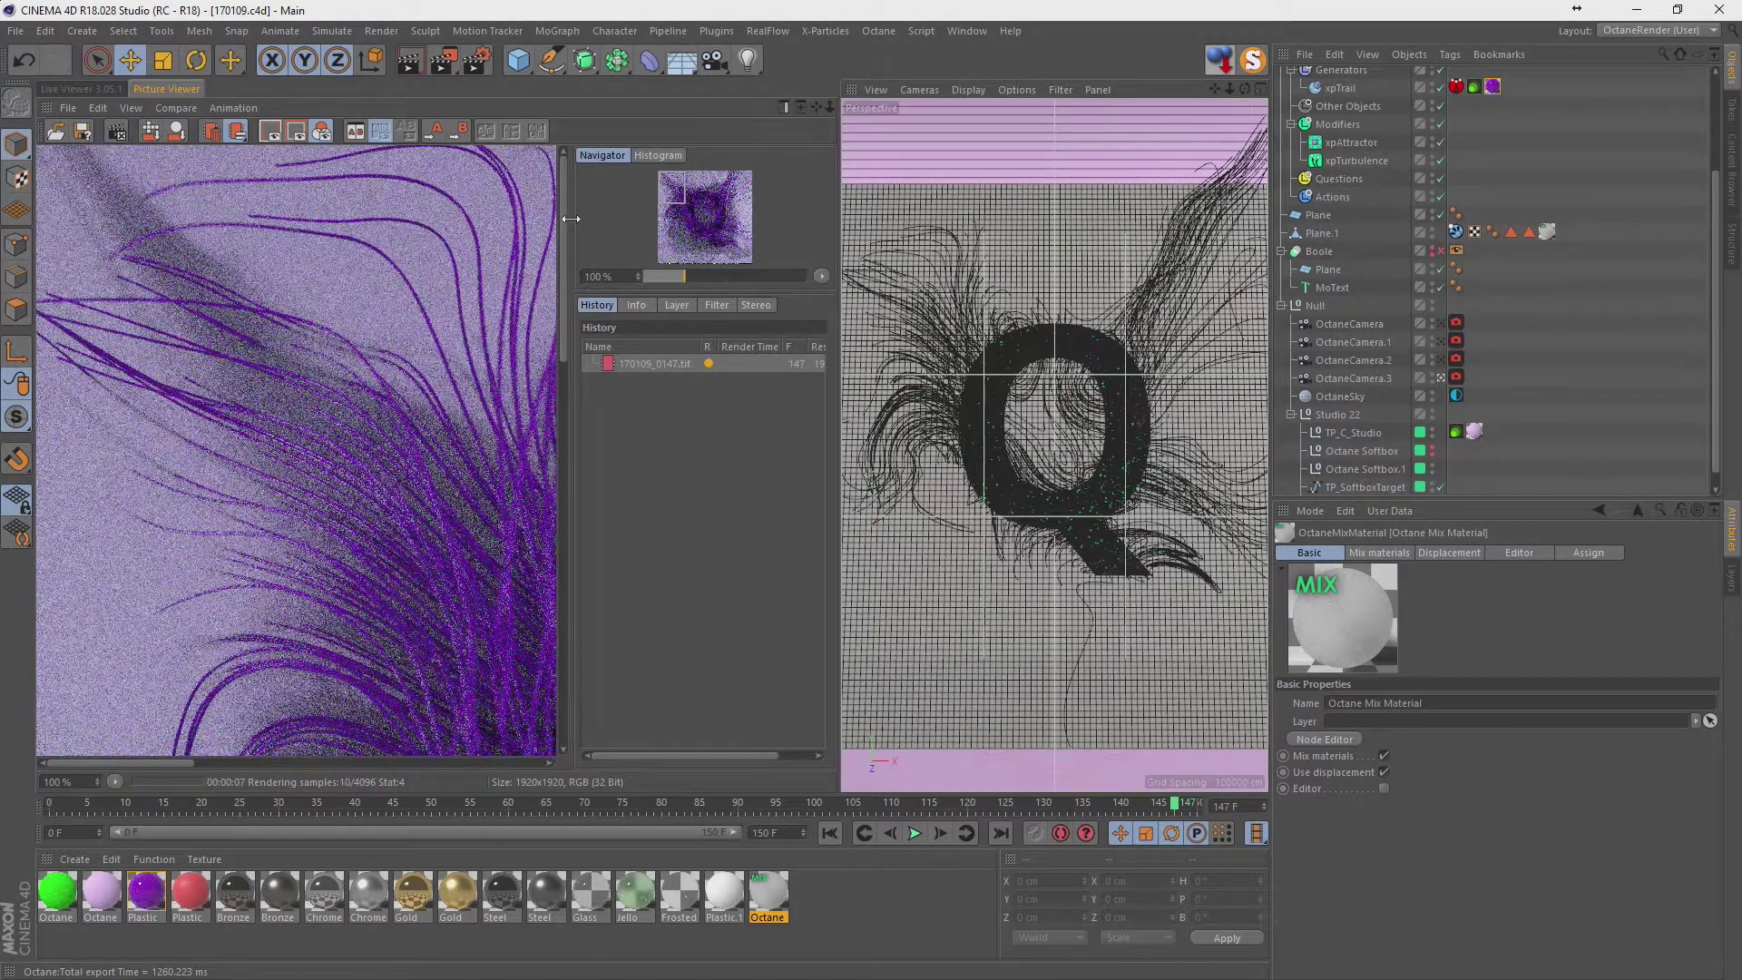
pyautogui.moveTo(571, 219); pyautogui.dragTo(662, 219)
pyautogui.scroll(-2, 466, 361)
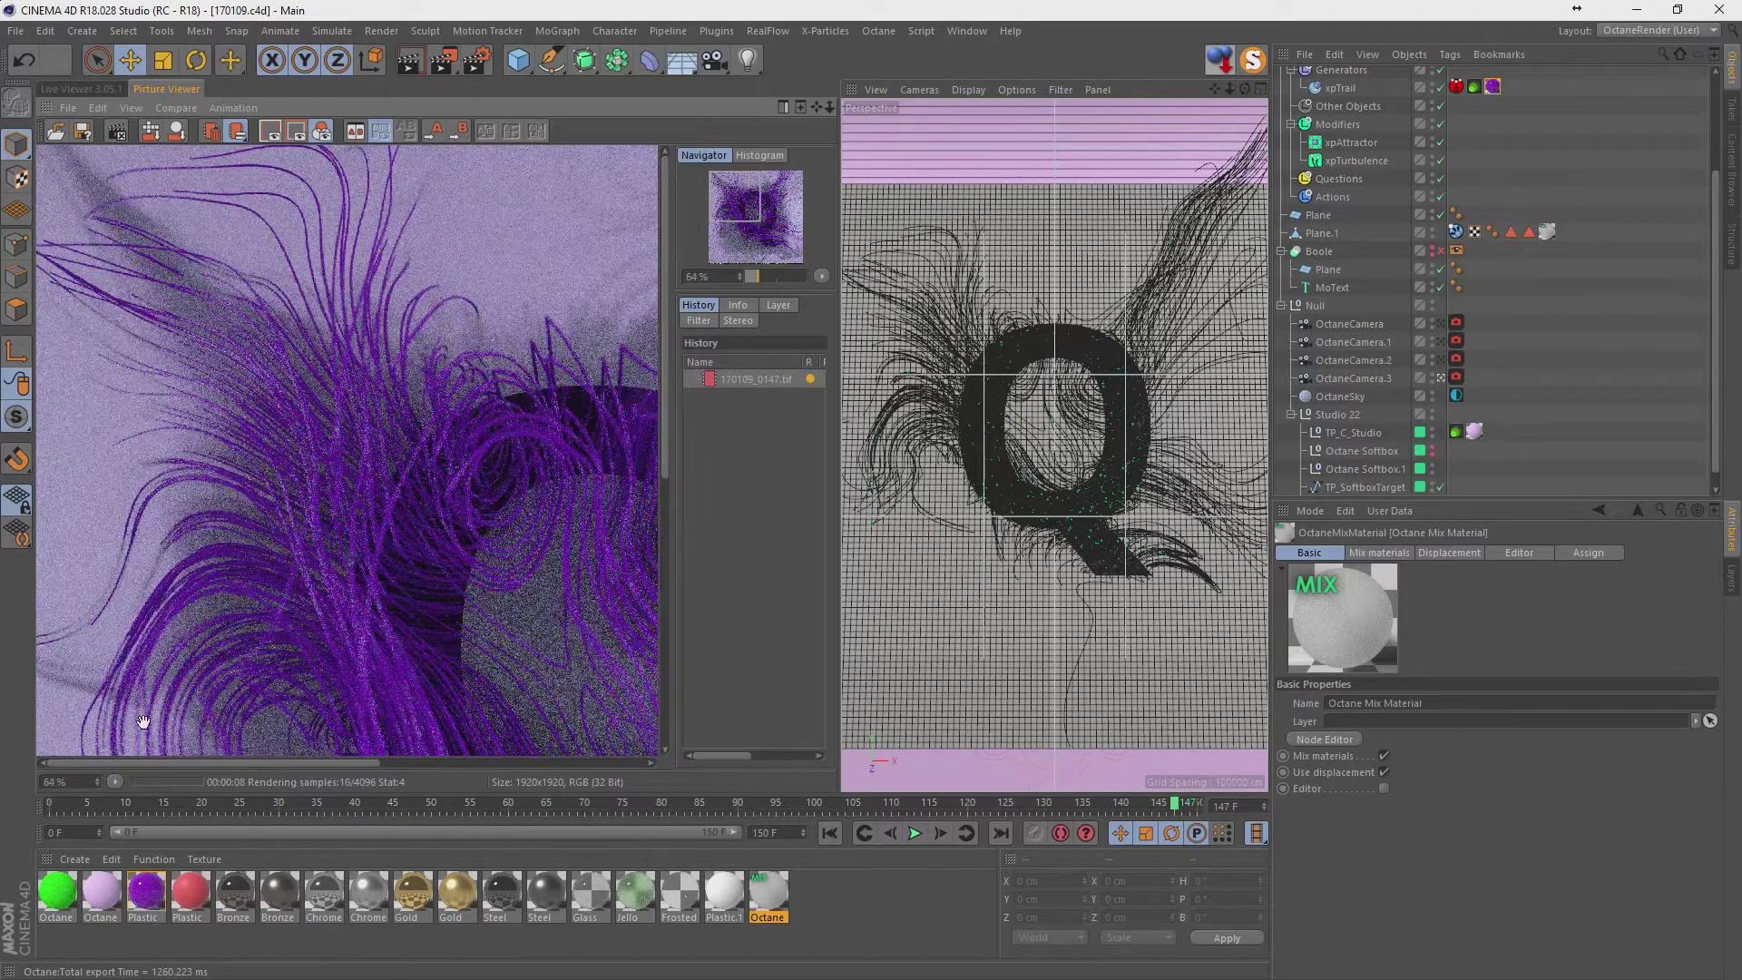
pyautogui.click(120, 778)
pyautogui.click(157, 590)
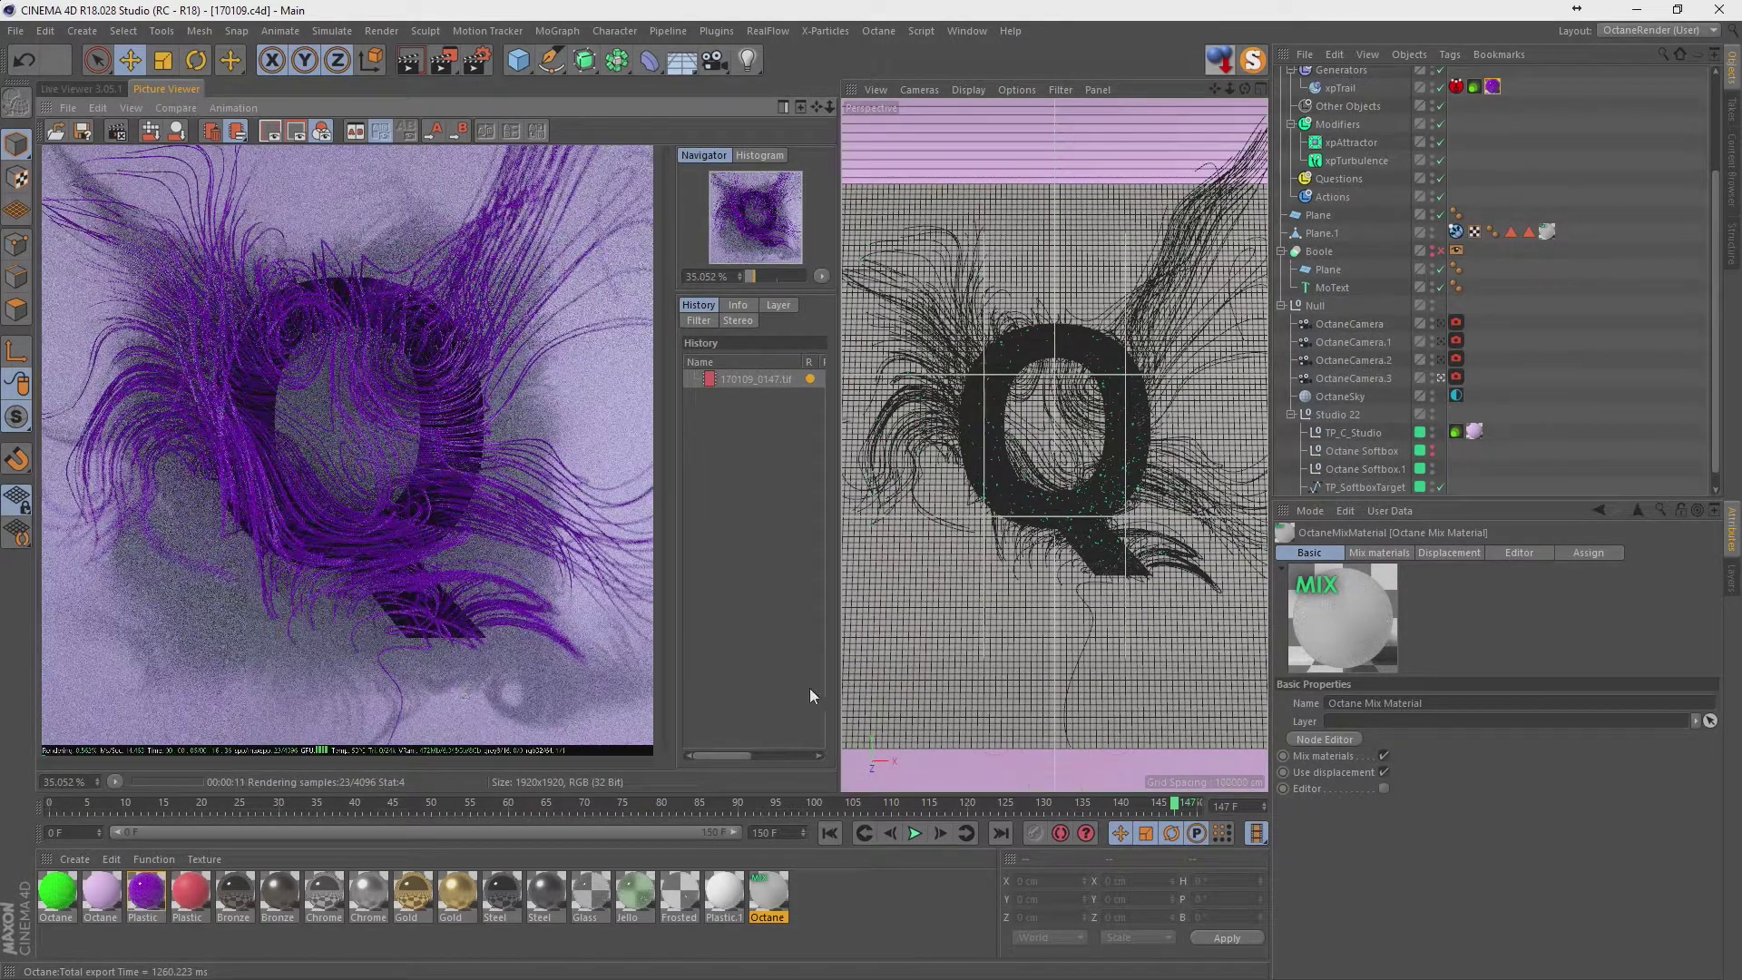
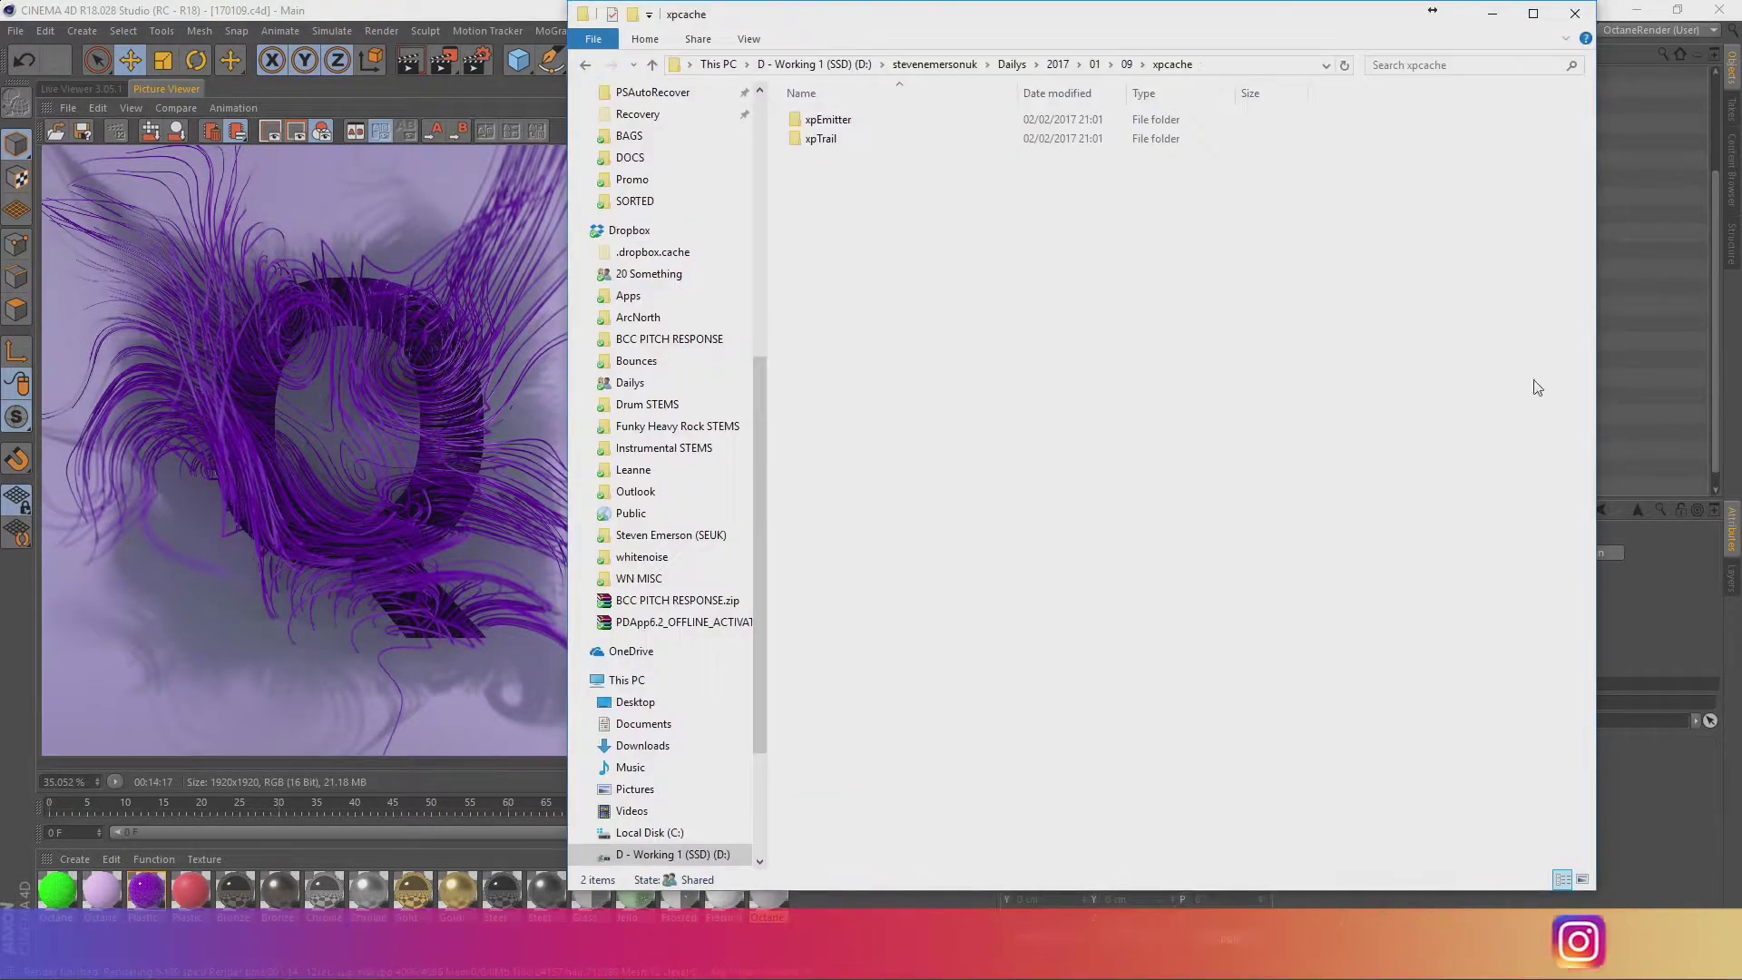
# Open the rendered 170109_0147.tif from the export folder in Photoshop.
pyautogui.hotkey('alt', 'Up')
pyautogui.doubleClick(885, 122)
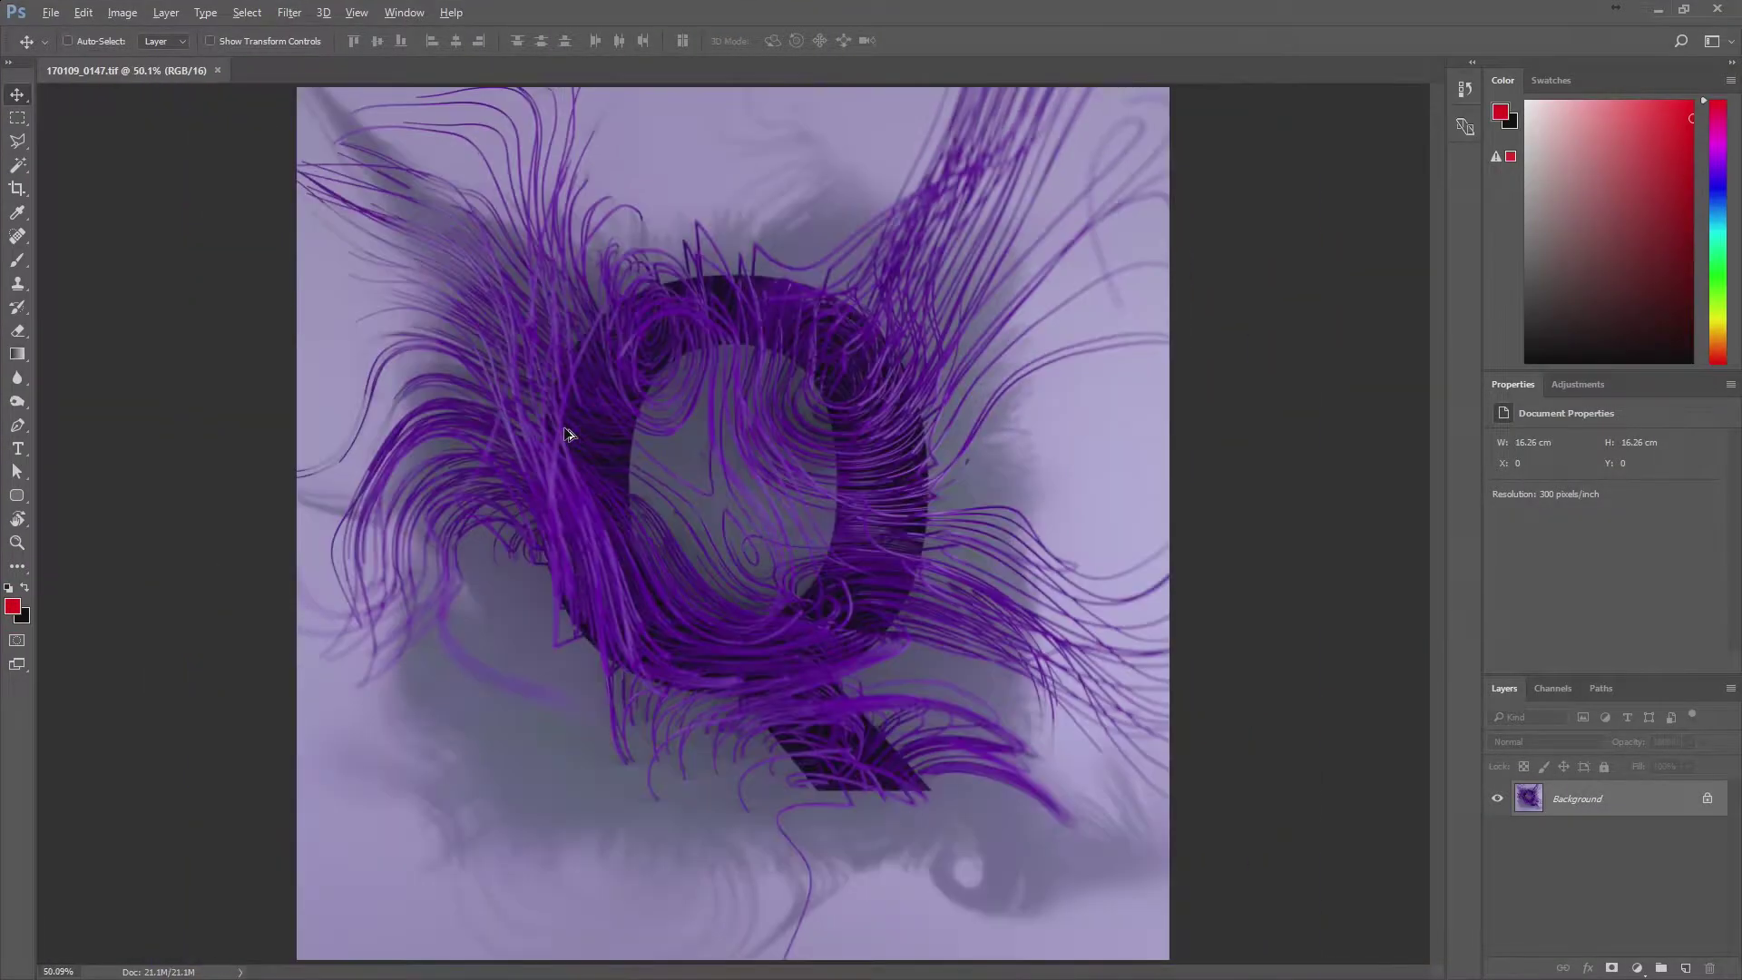
# Launch Analog Efex Pro 2 from Filter > Nik Collection on the Q render.
pyautogui.click(289, 12)
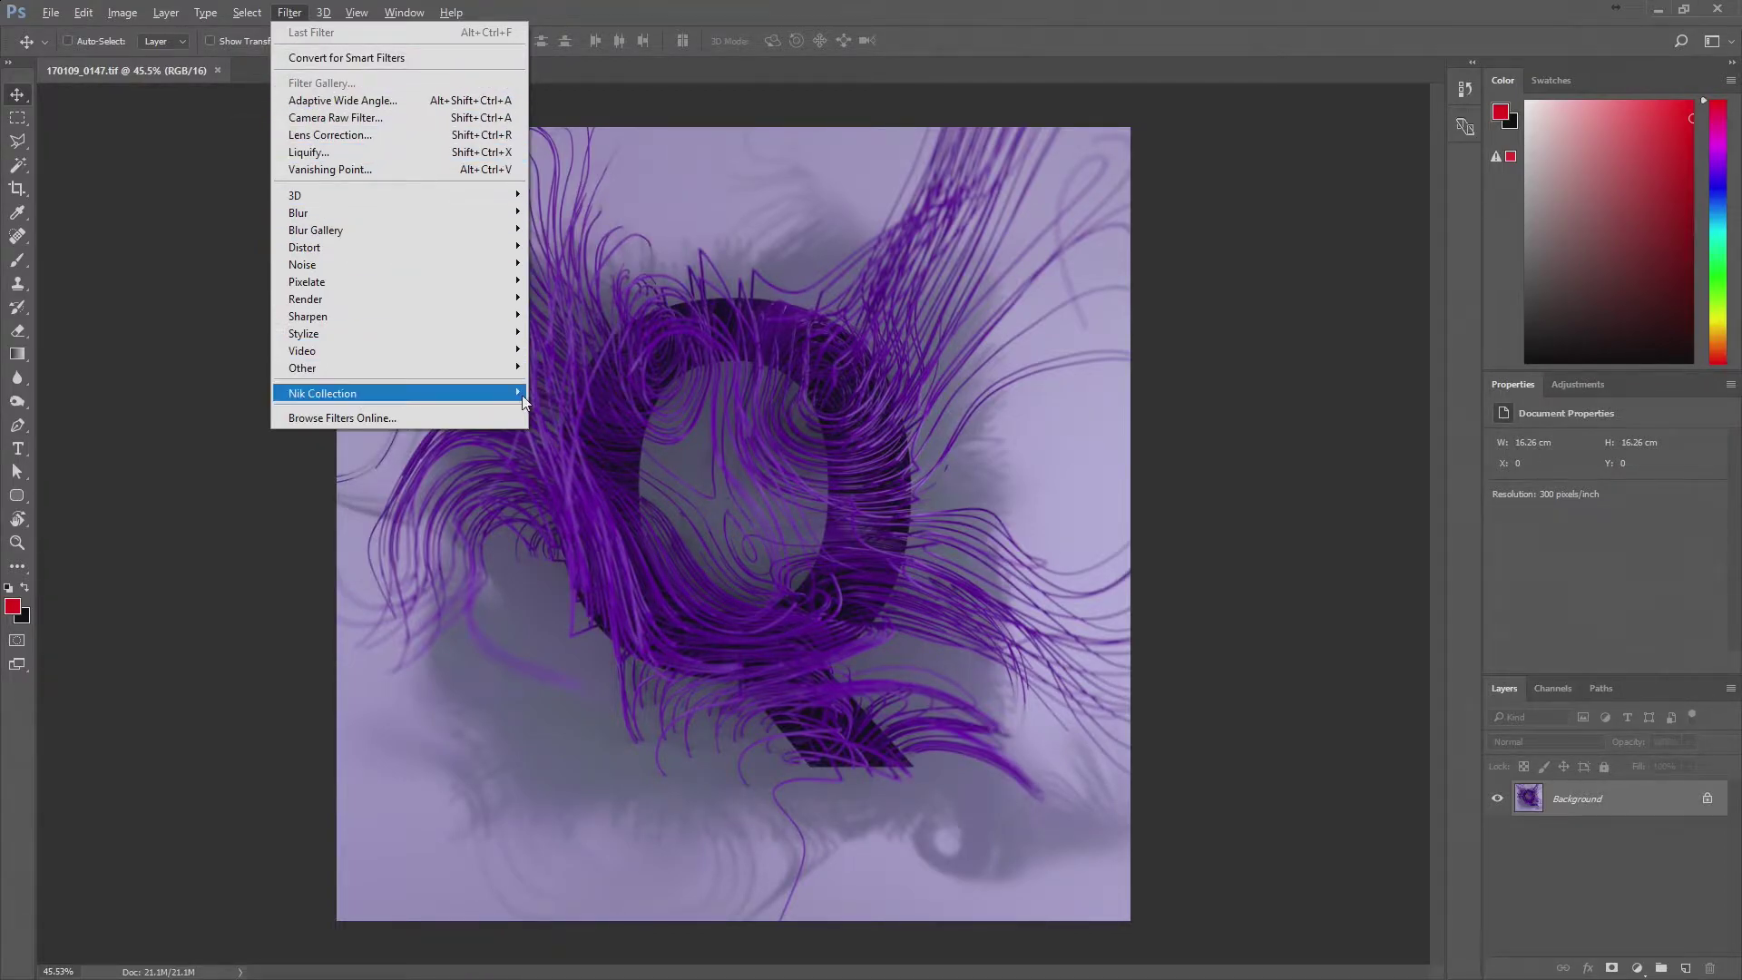
pyautogui.moveTo(395, 394)
pyautogui.click(554, 396)
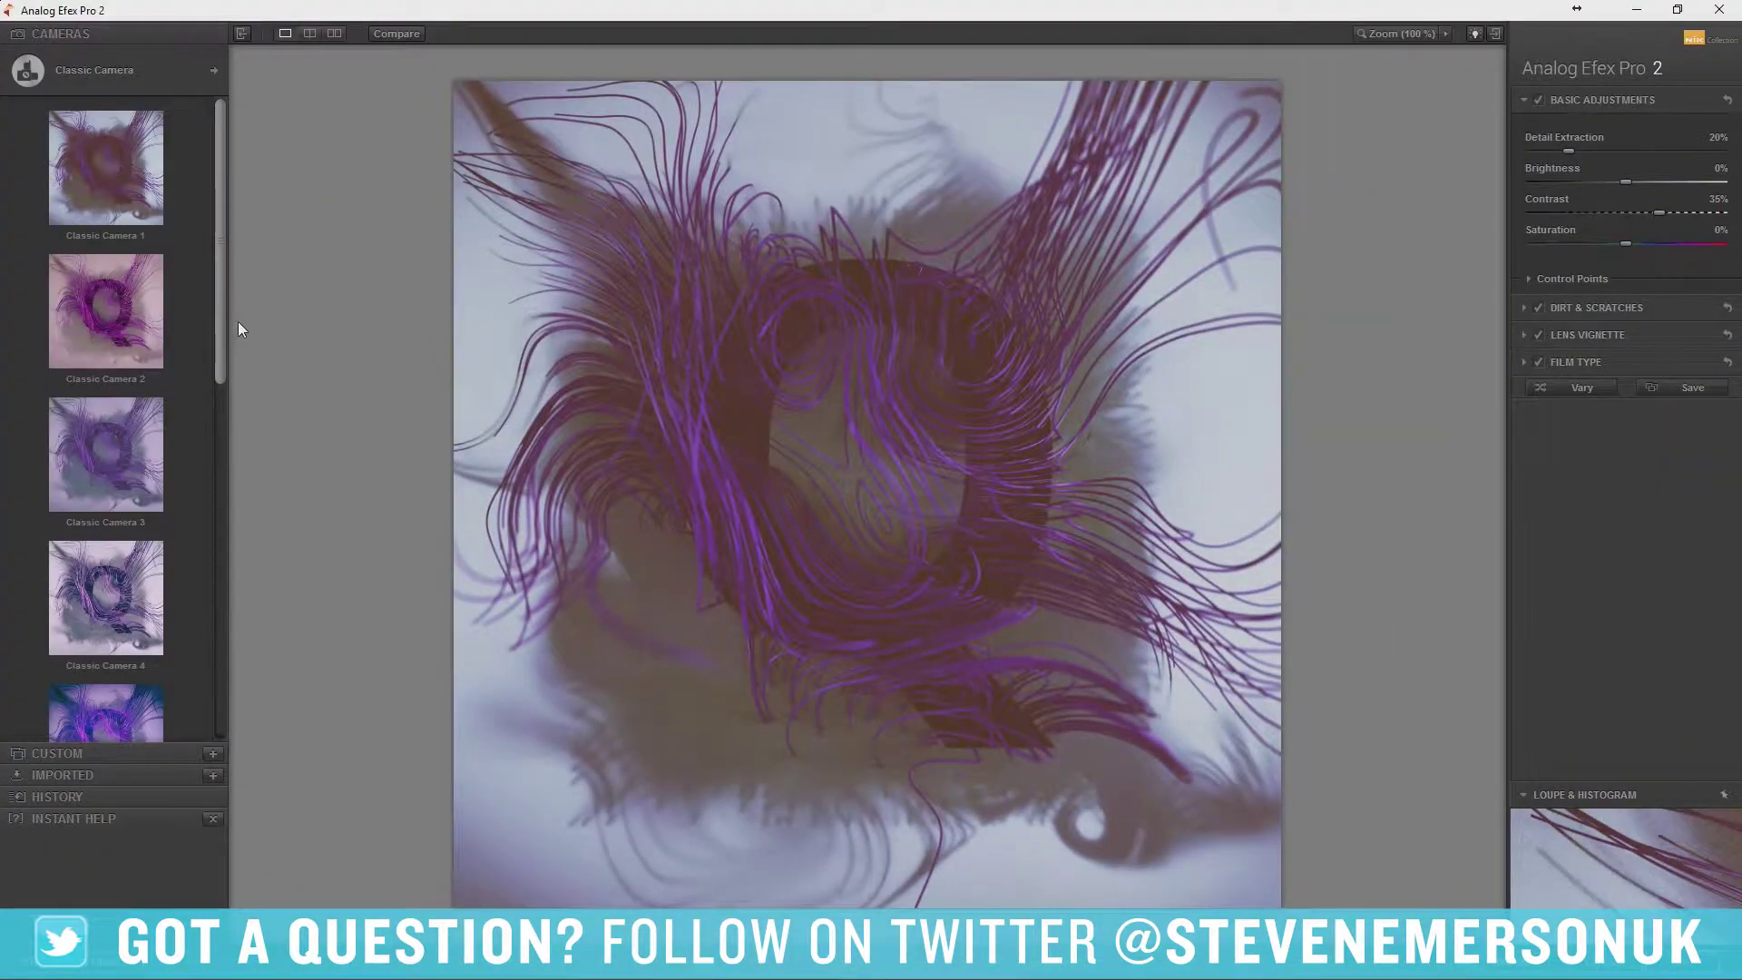
# Try the Classic Camera 4 and 8 presets and reduce the film type strength.
pyautogui.scroll(-2, 223, 465)
pyautogui.scroll(-1, 223, 465)
pyautogui.click(220, 325)
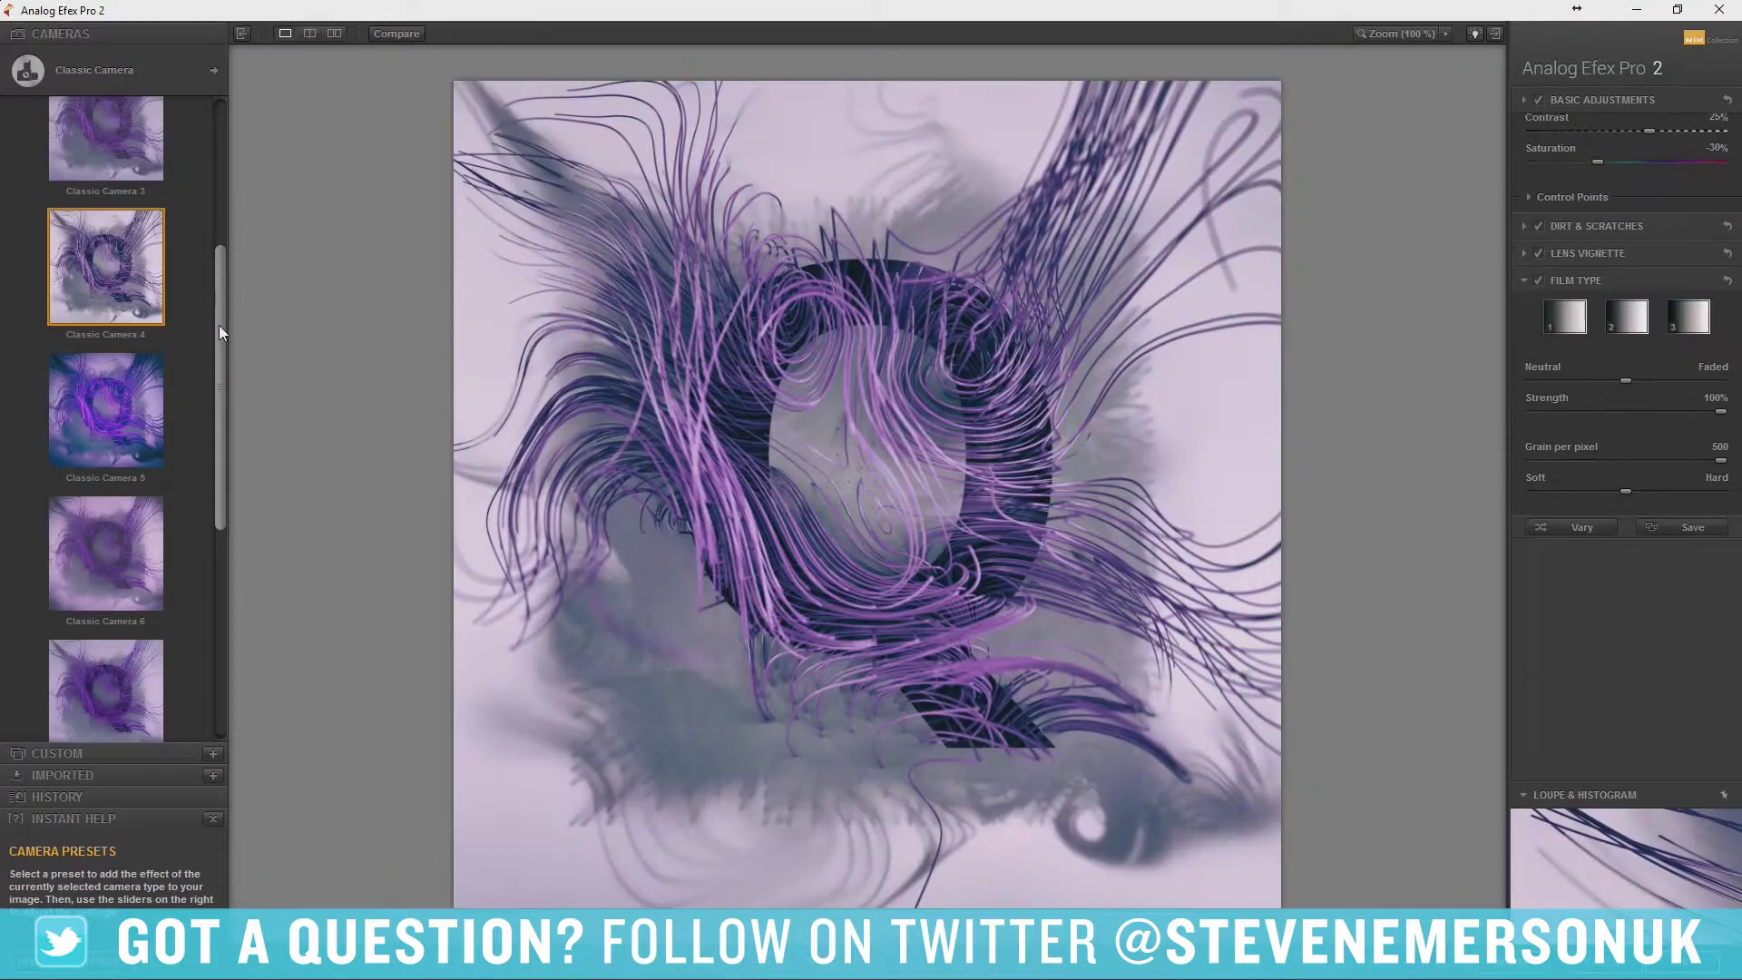
pyautogui.moveTo(219, 325); pyautogui.dragTo(220, 477)
pyautogui.click(122, 488)
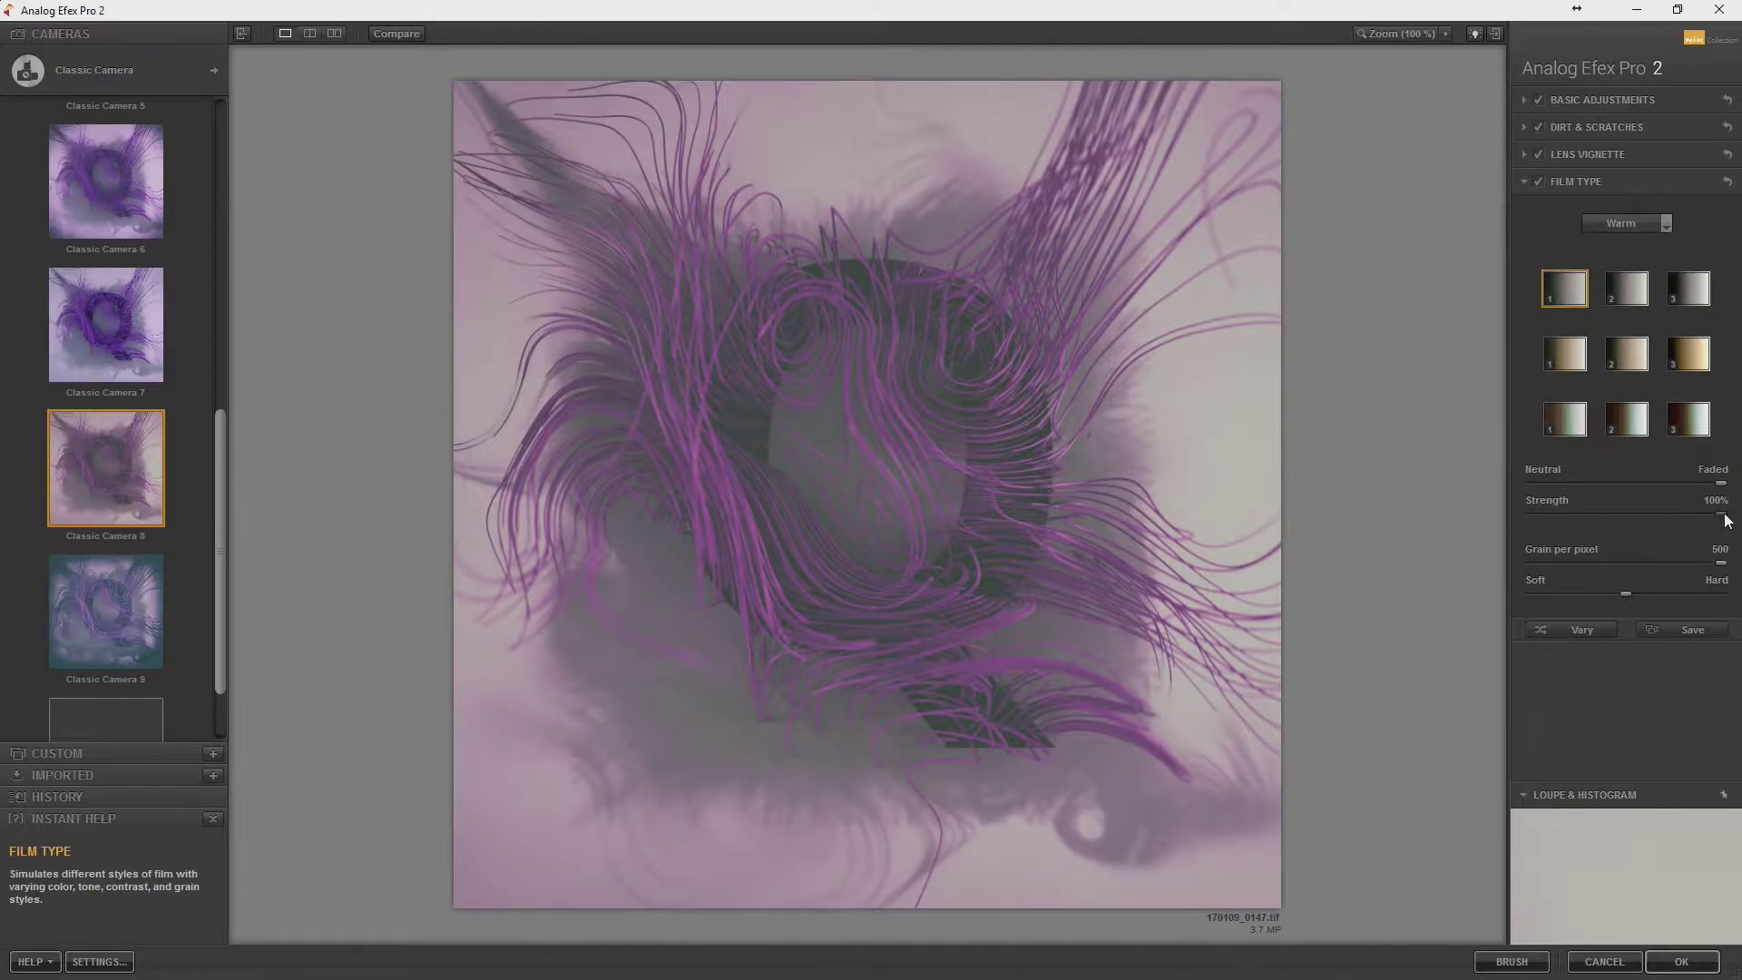
pyautogui.moveTo(1721, 514)
pyautogui.mouseDown()
pyautogui.moveTo(1558, 510)
pyautogui.moveTo(1617, 514)
pyautogui.moveTo(1580, 513)
pyautogui.mouseUp()
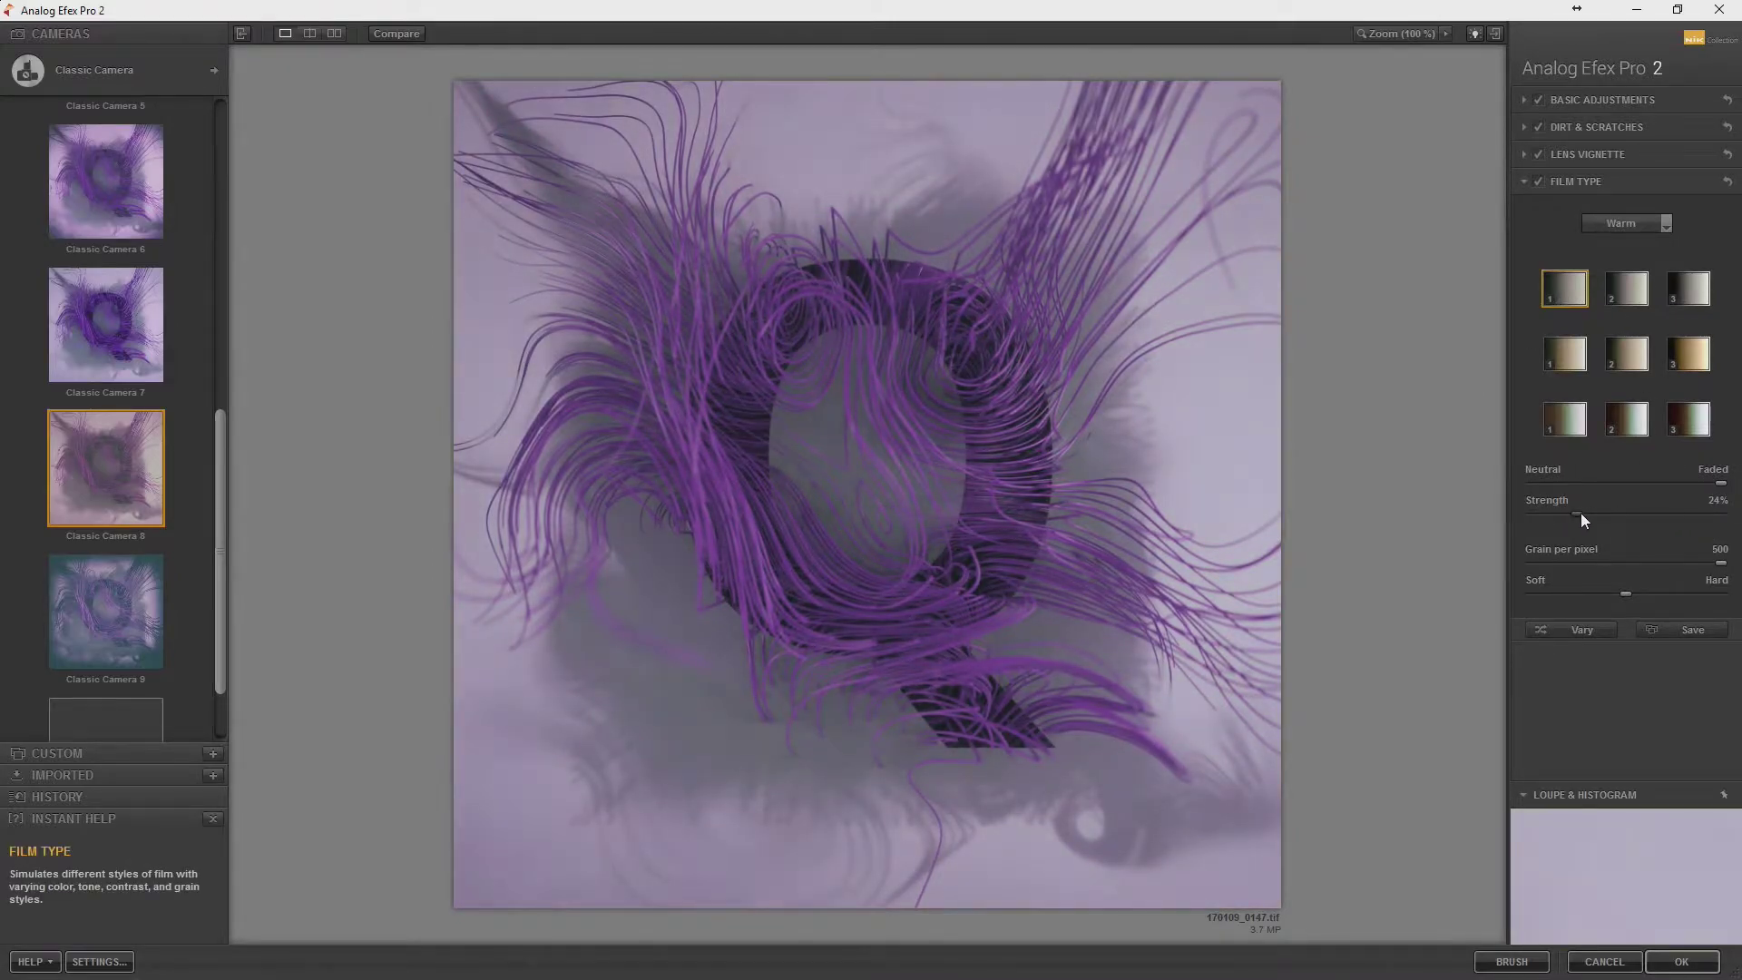
# Apply Classic Camera 5, set Grain per pixel to 500 and adjust the Neutral/Faded tone.
pyautogui.scroll(2, 144, 573)
pyautogui.scroll(1, 143, 578)
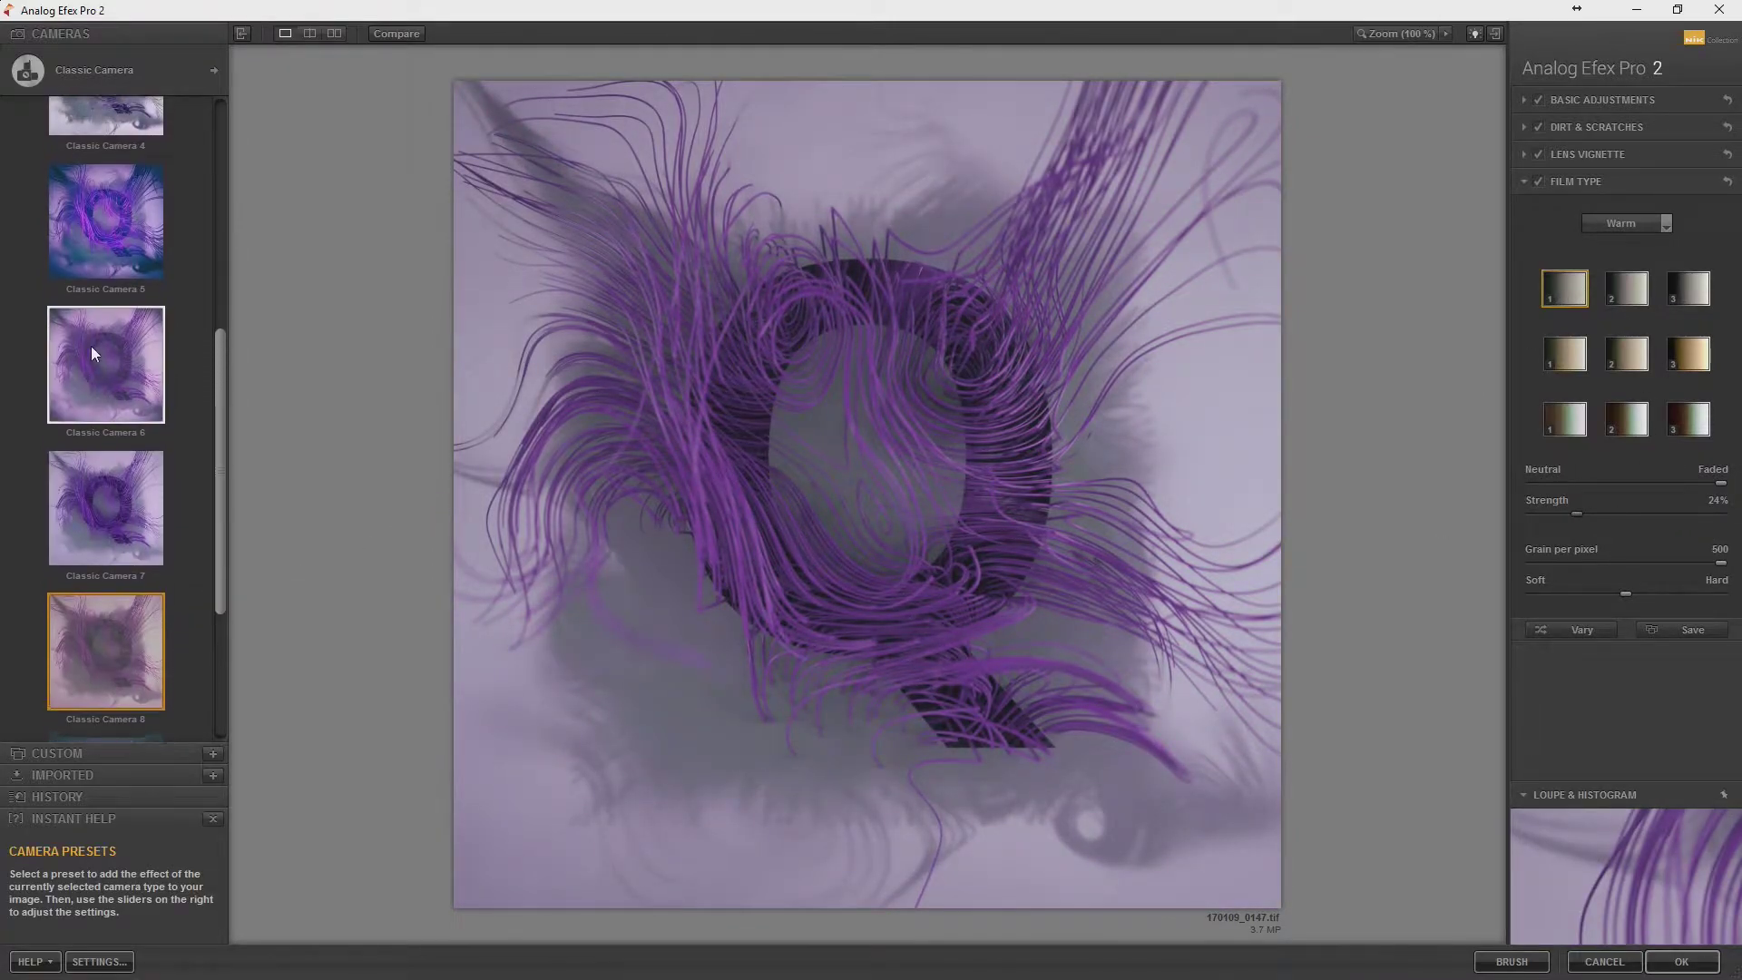
pyautogui.click(121, 259)
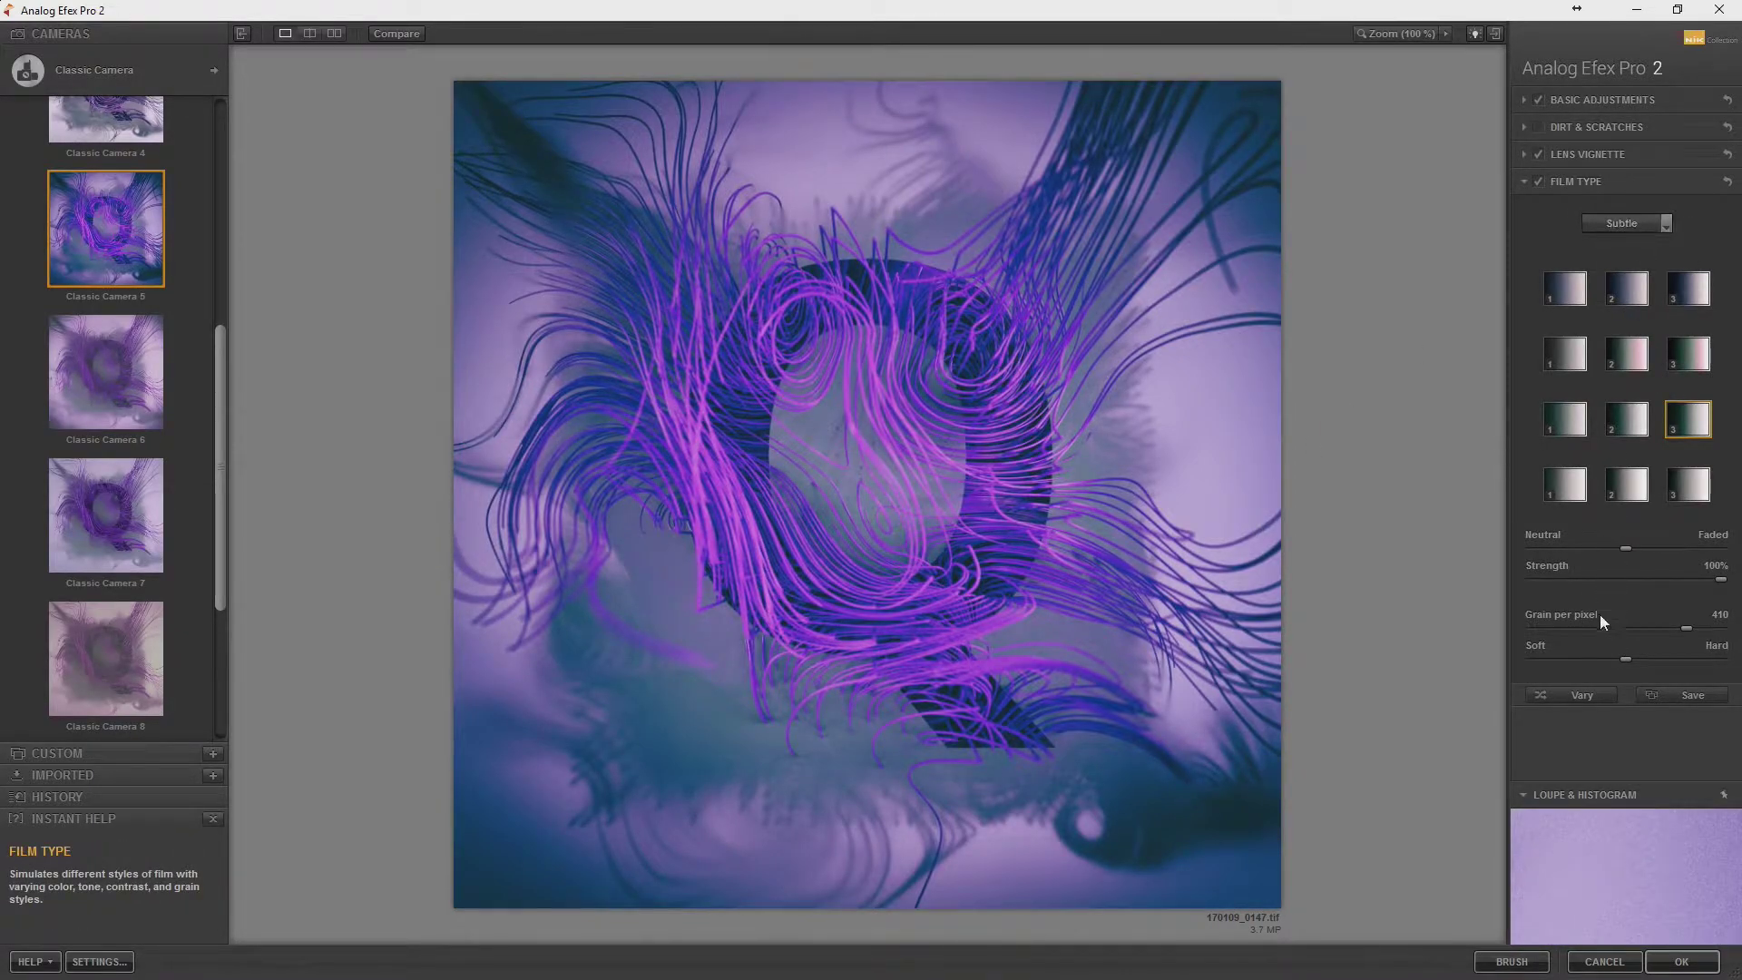
pyautogui.click(1721, 629)
pyautogui.moveTo(1599, 550); pyautogui.dragTo(1570, 549)
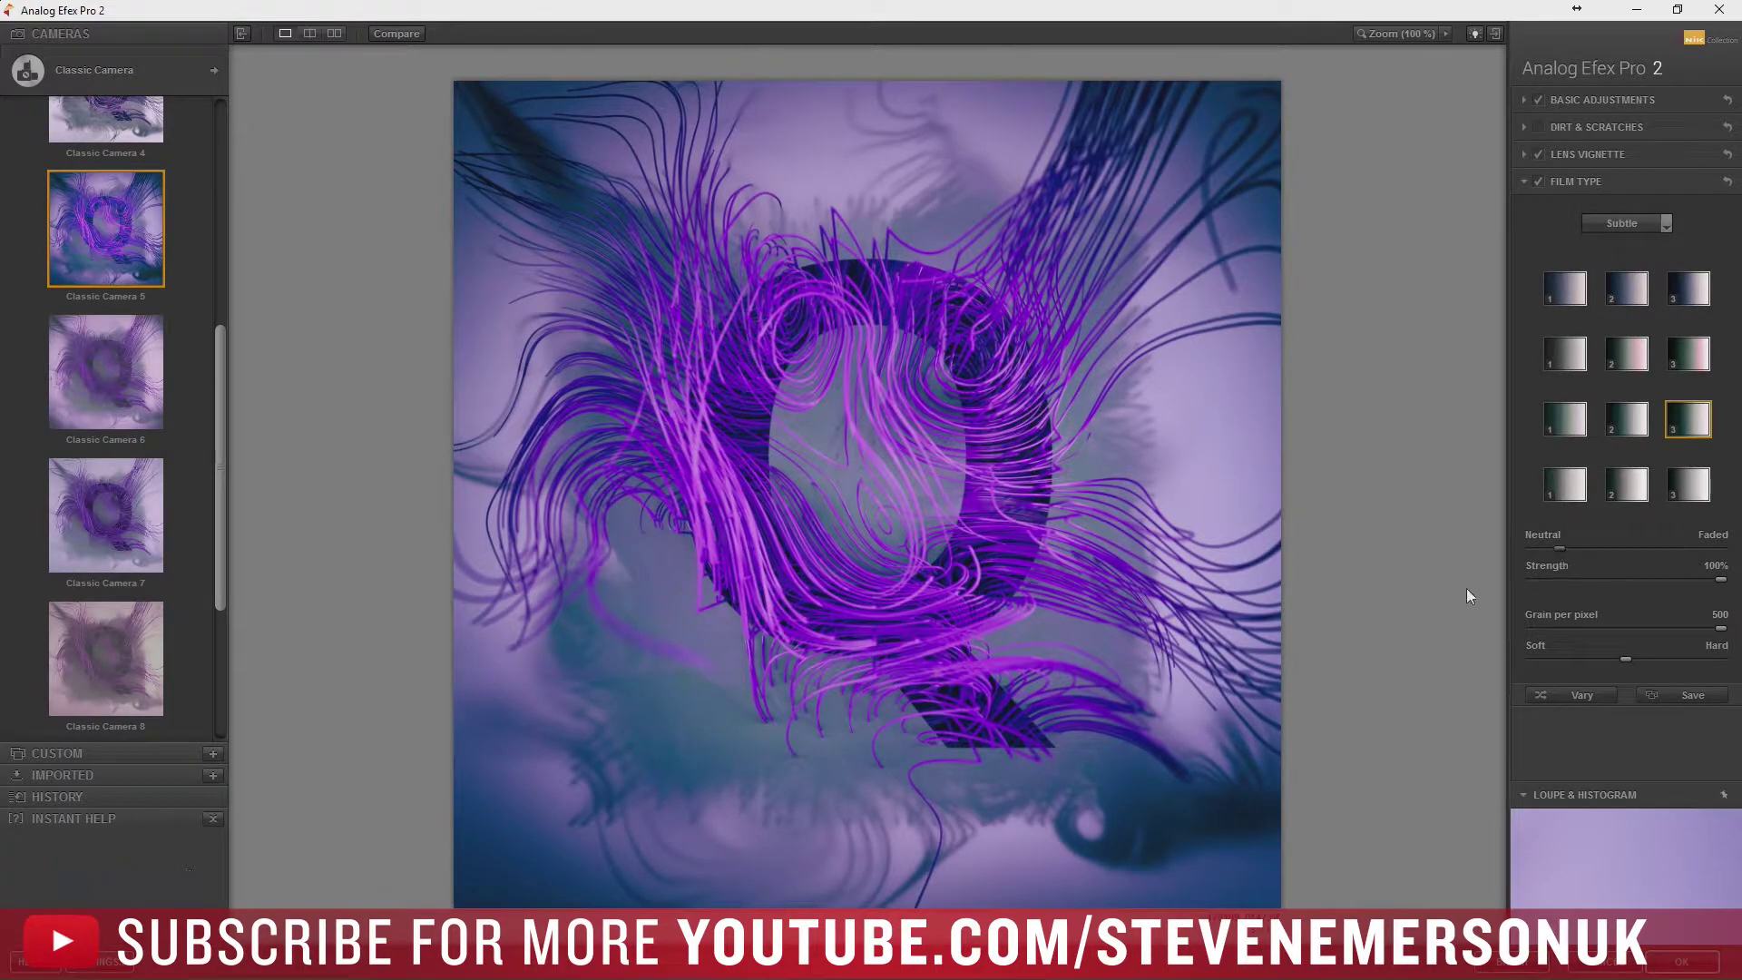
pyautogui.moveTo(1562, 544); pyautogui.dragTo(1620, 542)
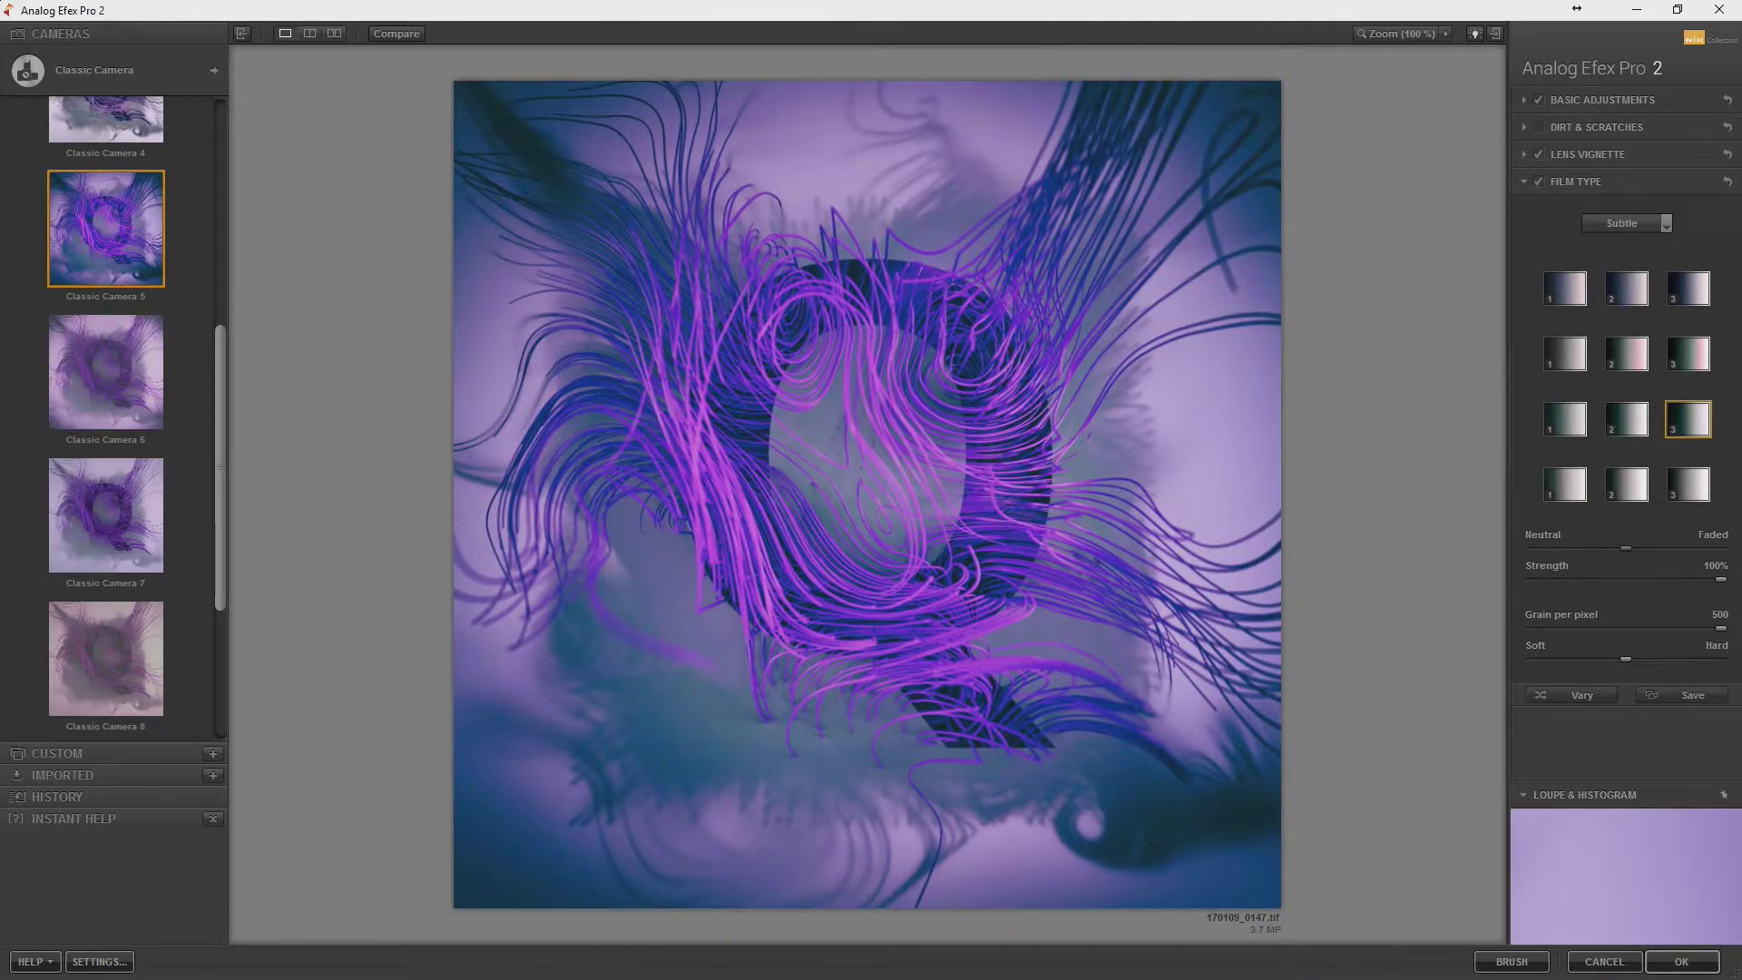
# Lower Detail Extraction to 38% and Contrast to about -32% in Basic Adjustments.
pyautogui.click(1595, 98)
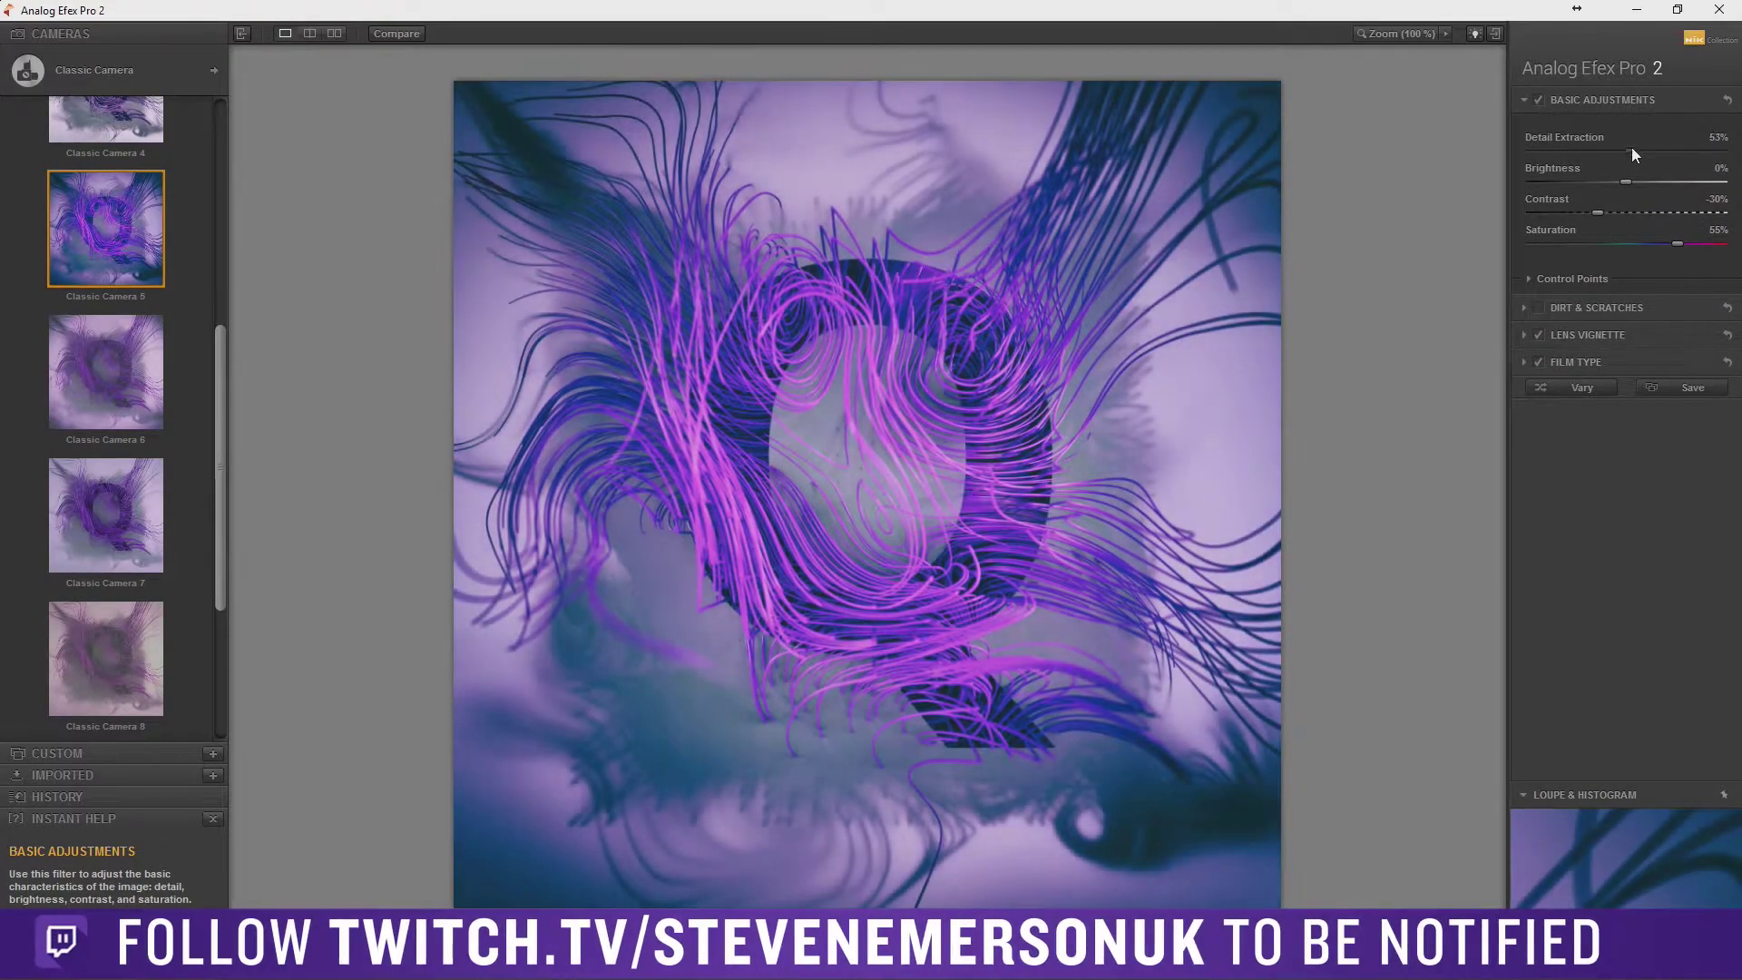
pyautogui.moveTo(1631, 153); pyautogui.dragTo(1607, 154)
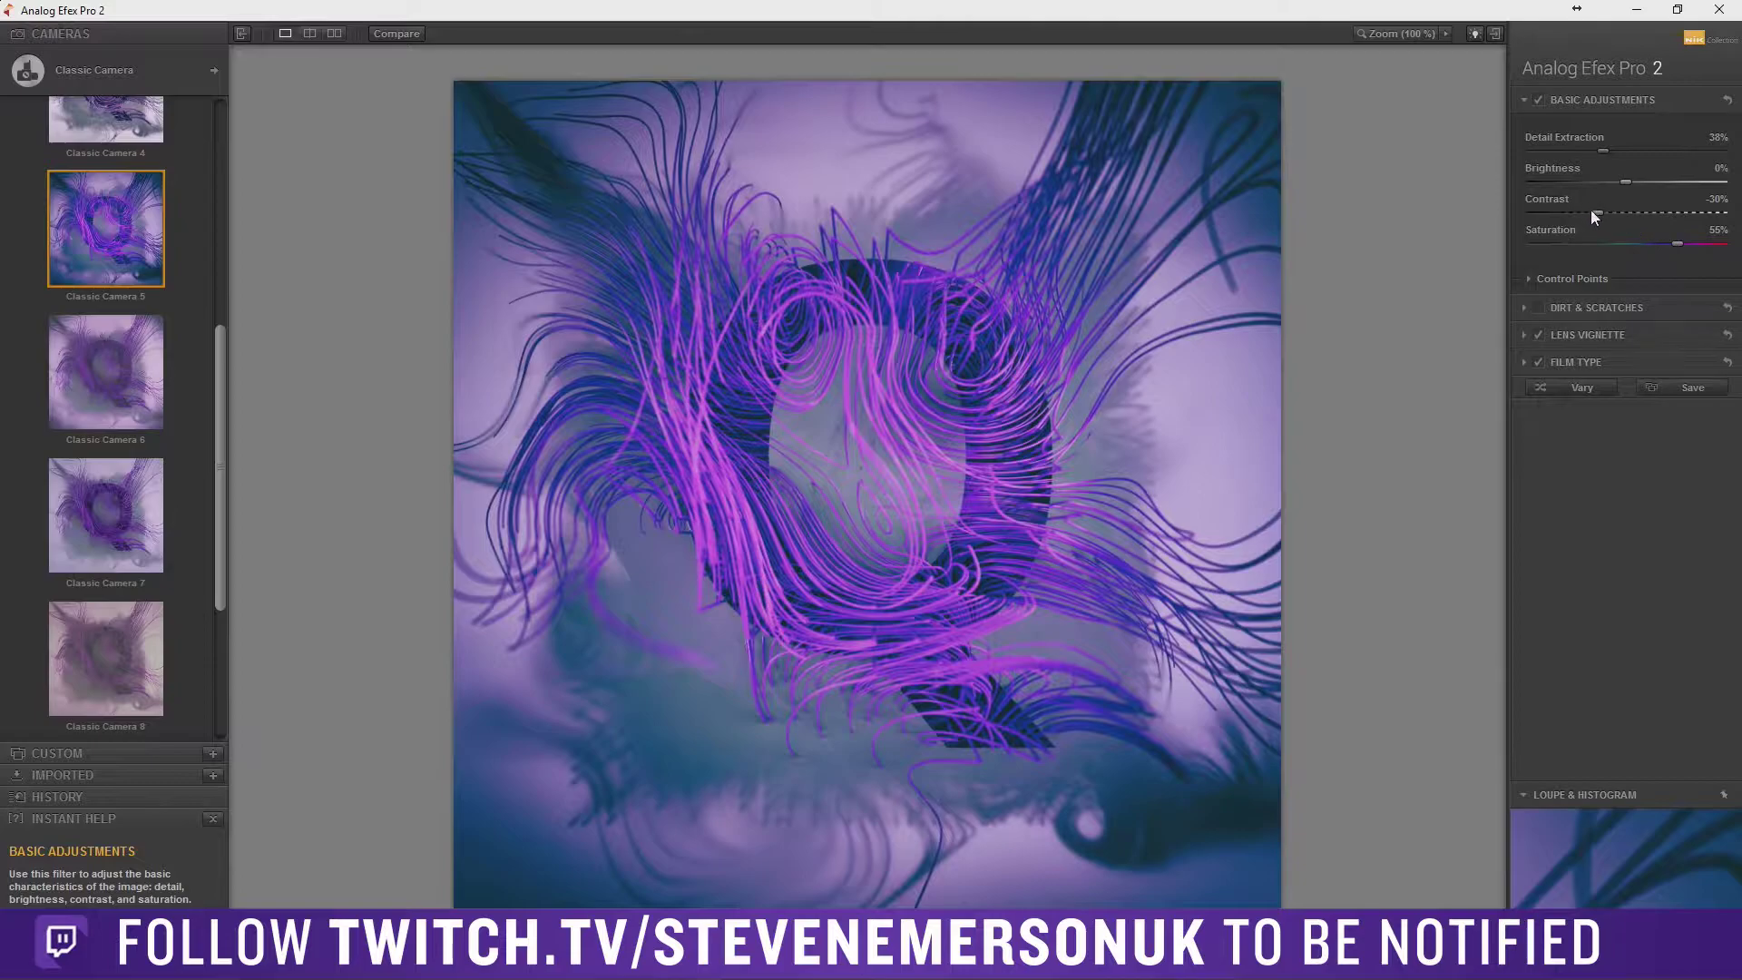
pyautogui.moveTo(1594, 214); pyautogui.dragTo(1586, 213)
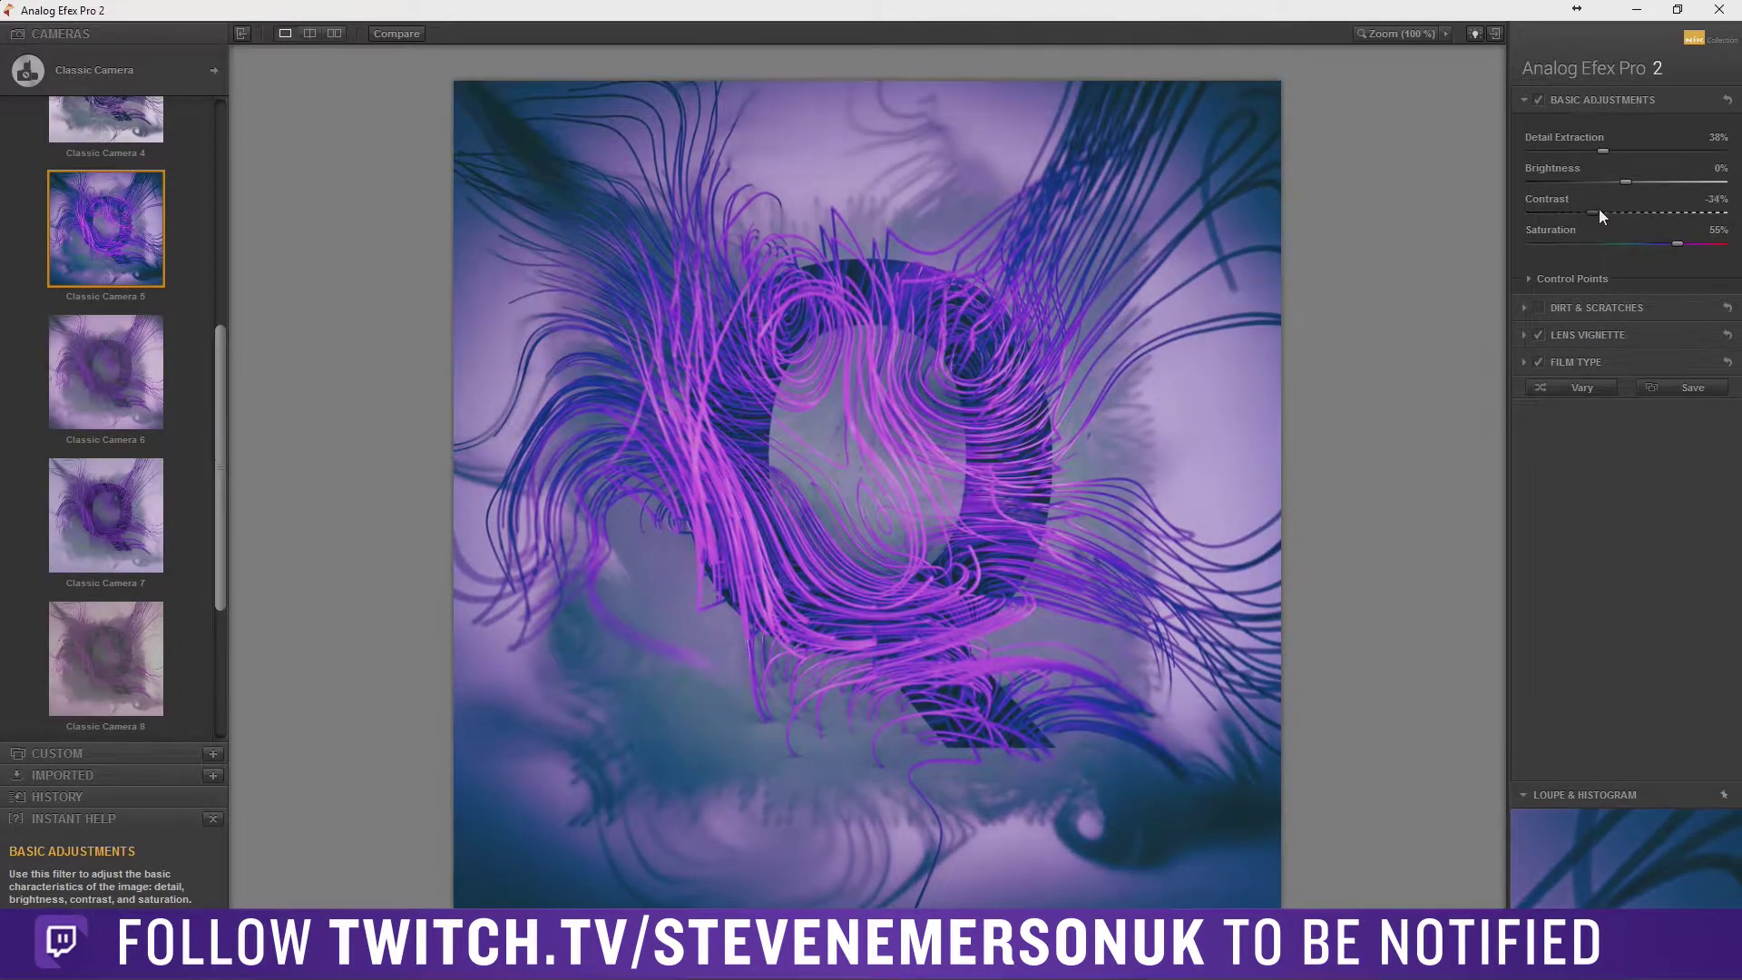
pyautogui.moveTo(1594, 213); pyautogui.dragTo(1629, 182)
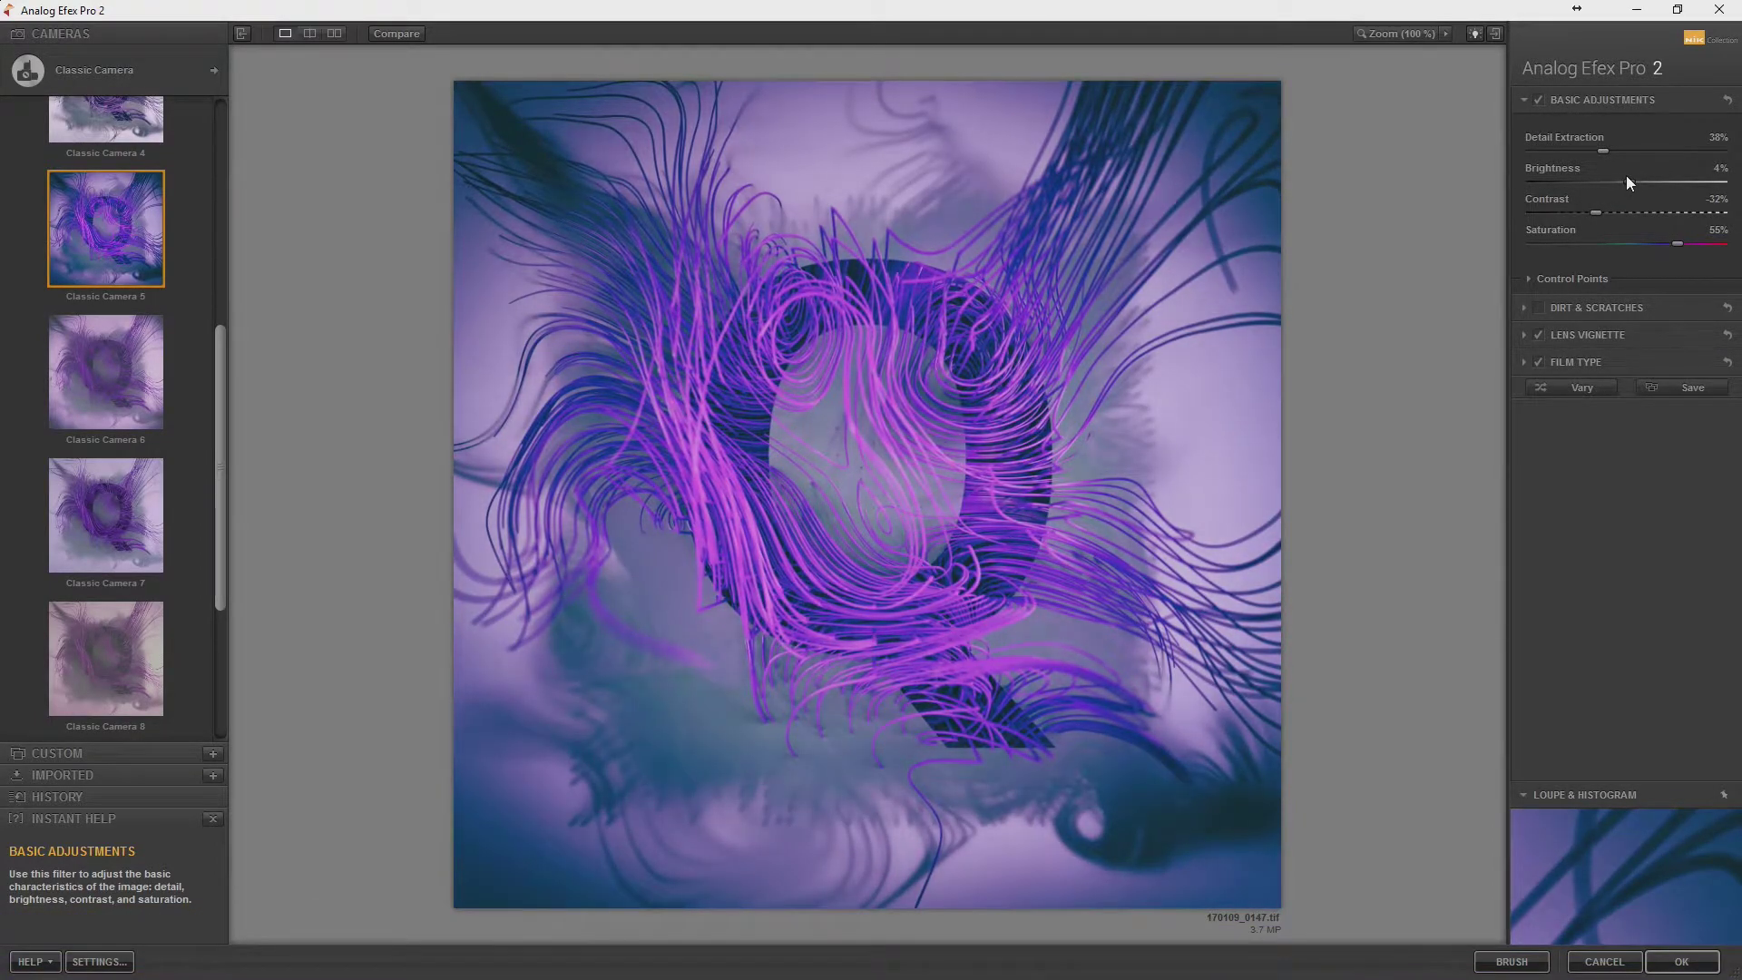
pyautogui.moveTo(1619, 871)
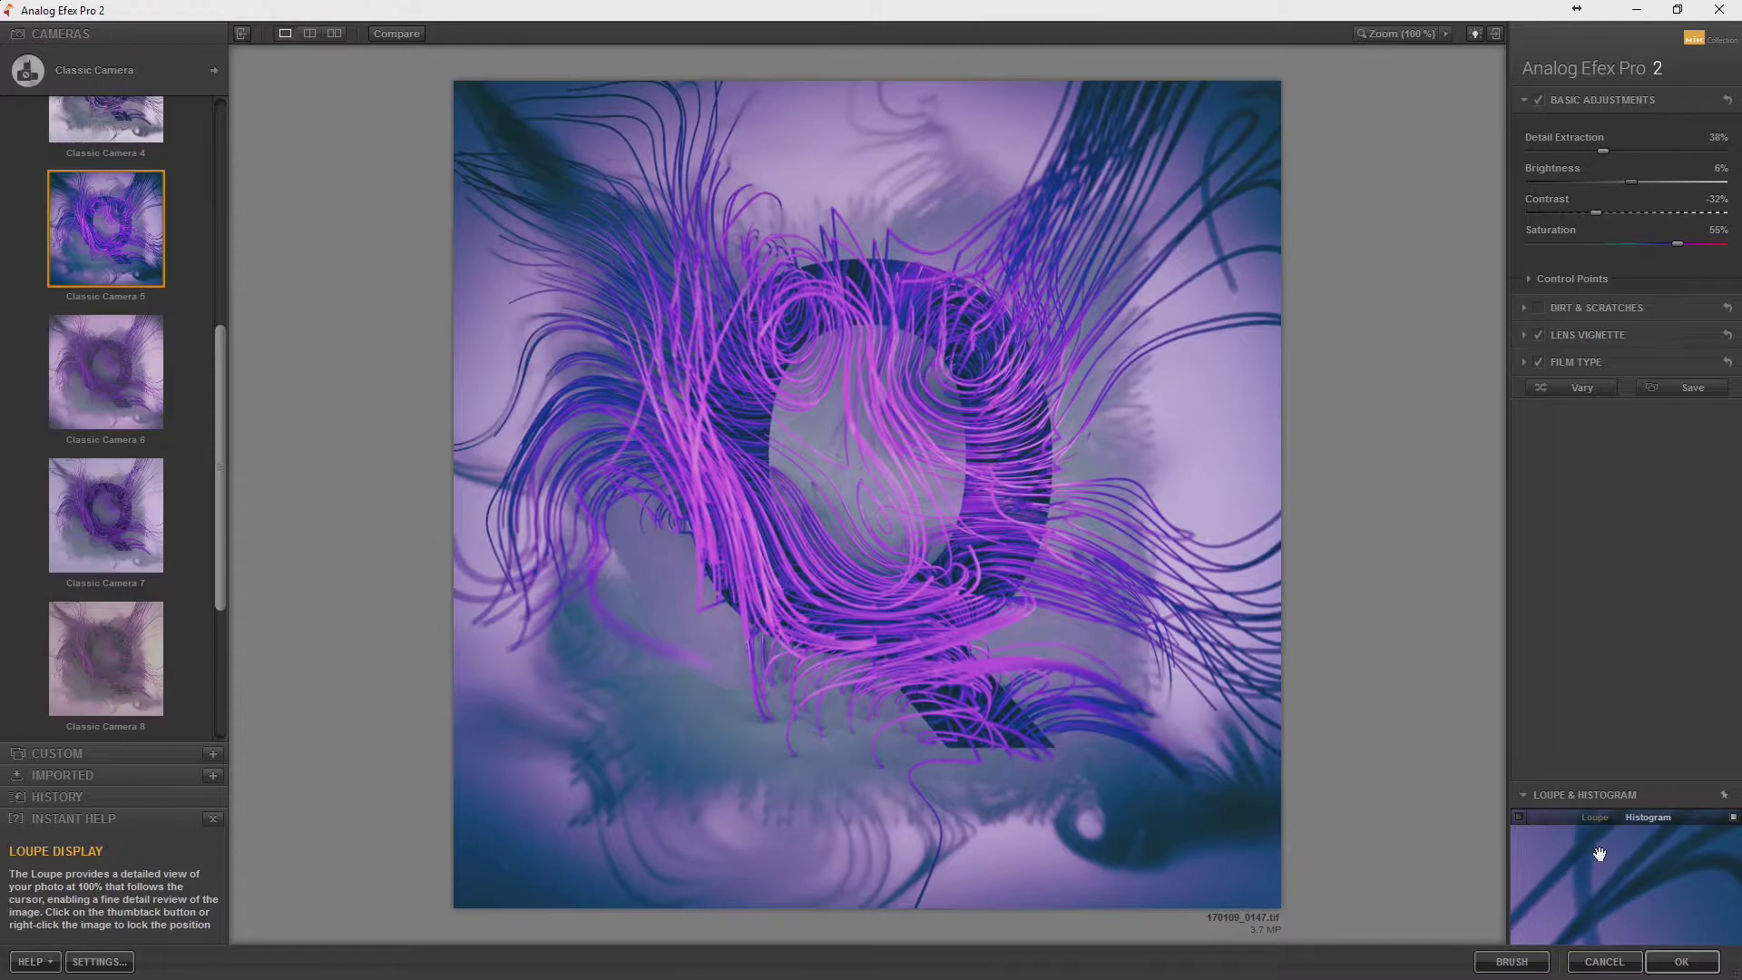
pyautogui.click(1581, 360)
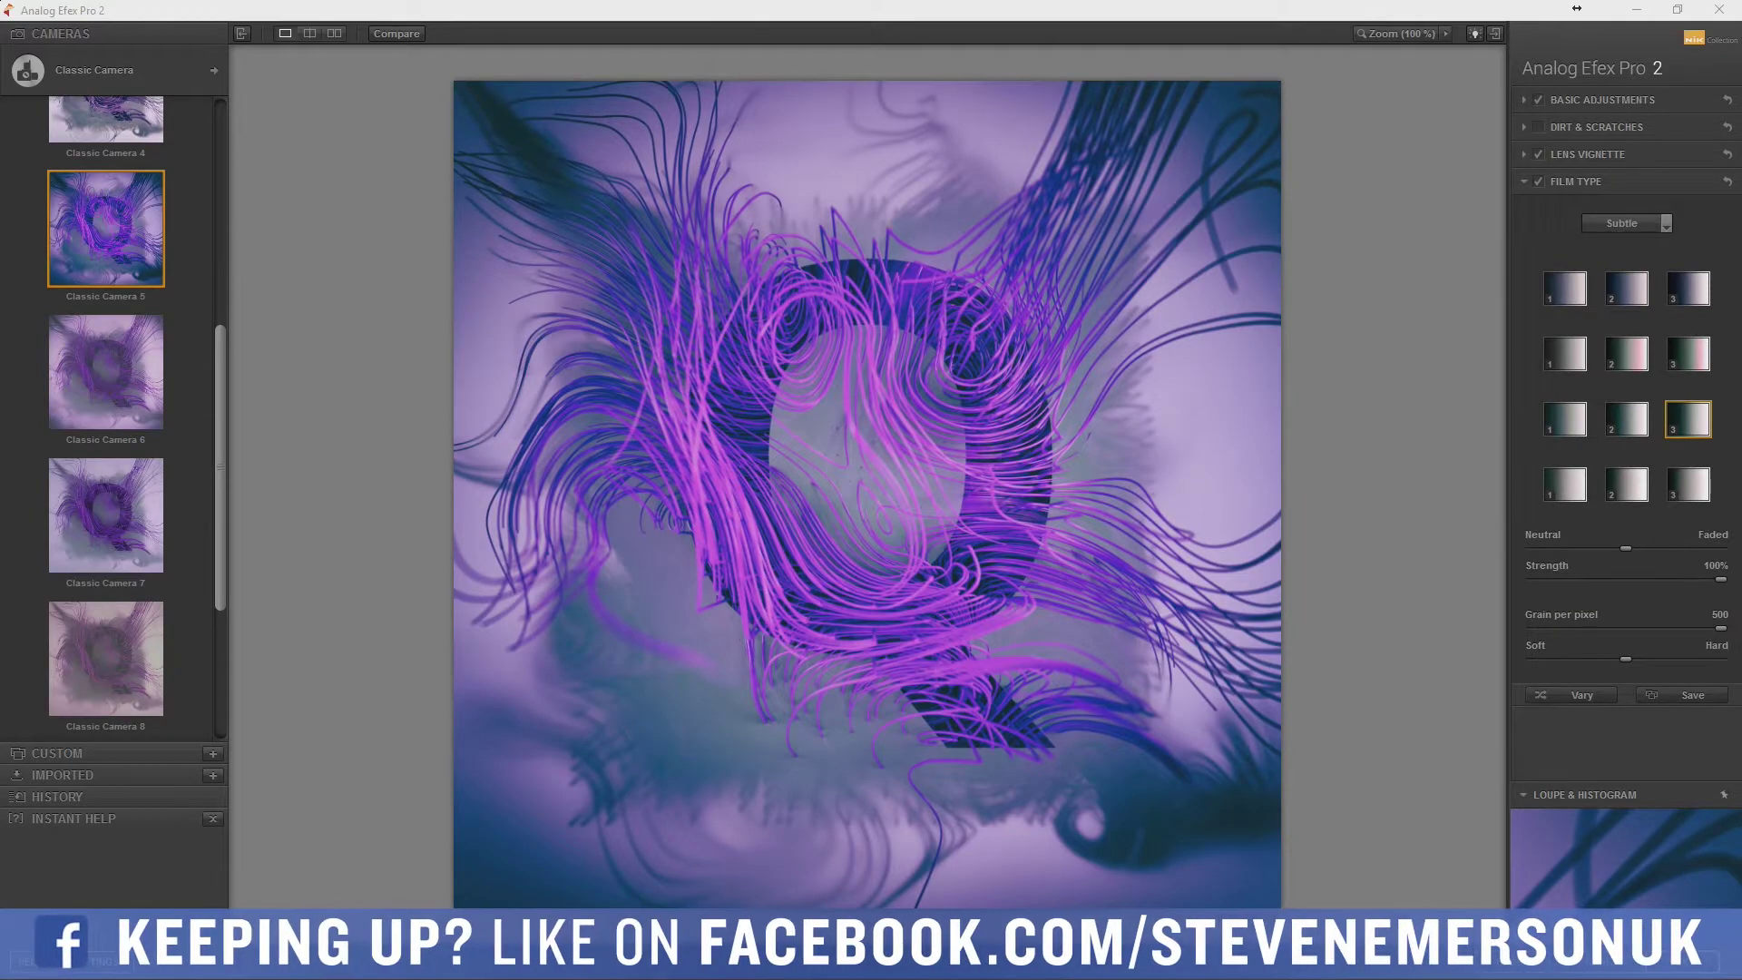
# Ease the Contrast reduction to about -17% in Basic Adjustments.
pyautogui.click(1600, 101)
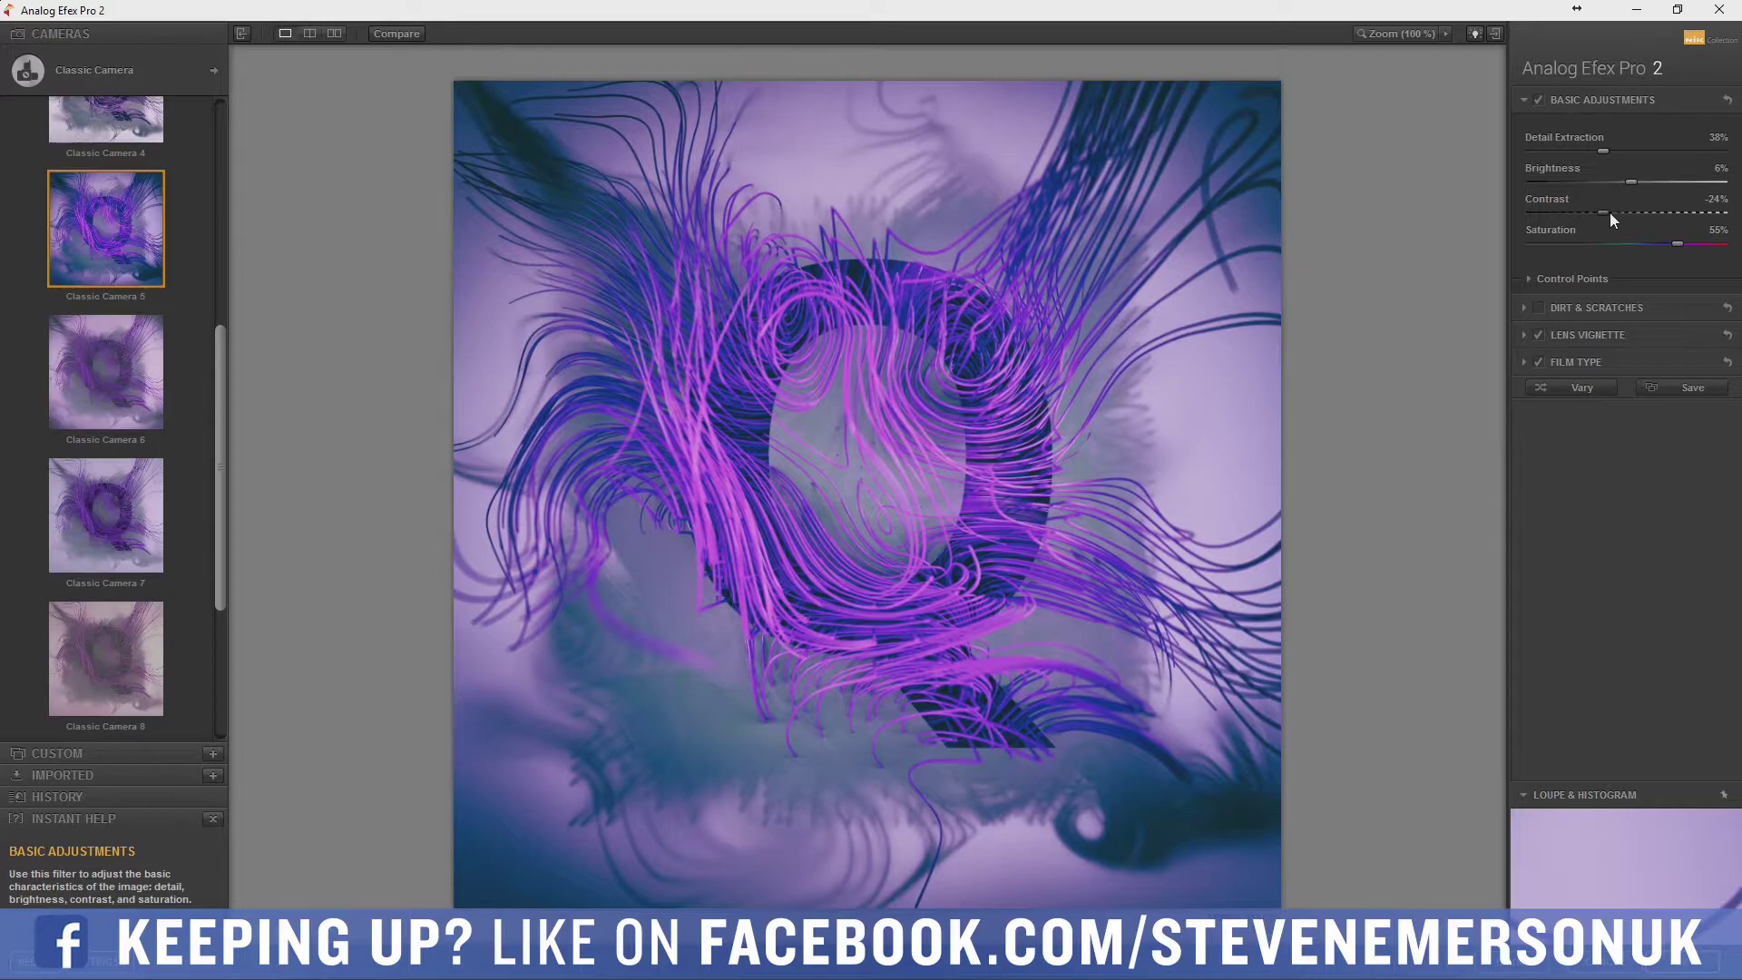
pyautogui.moveTo(1602, 212)
pyautogui.mouseDown()
pyautogui.moveTo(1633, 209)
pyautogui.moveTo(1608, 212)
pyautogui.mouseUp()
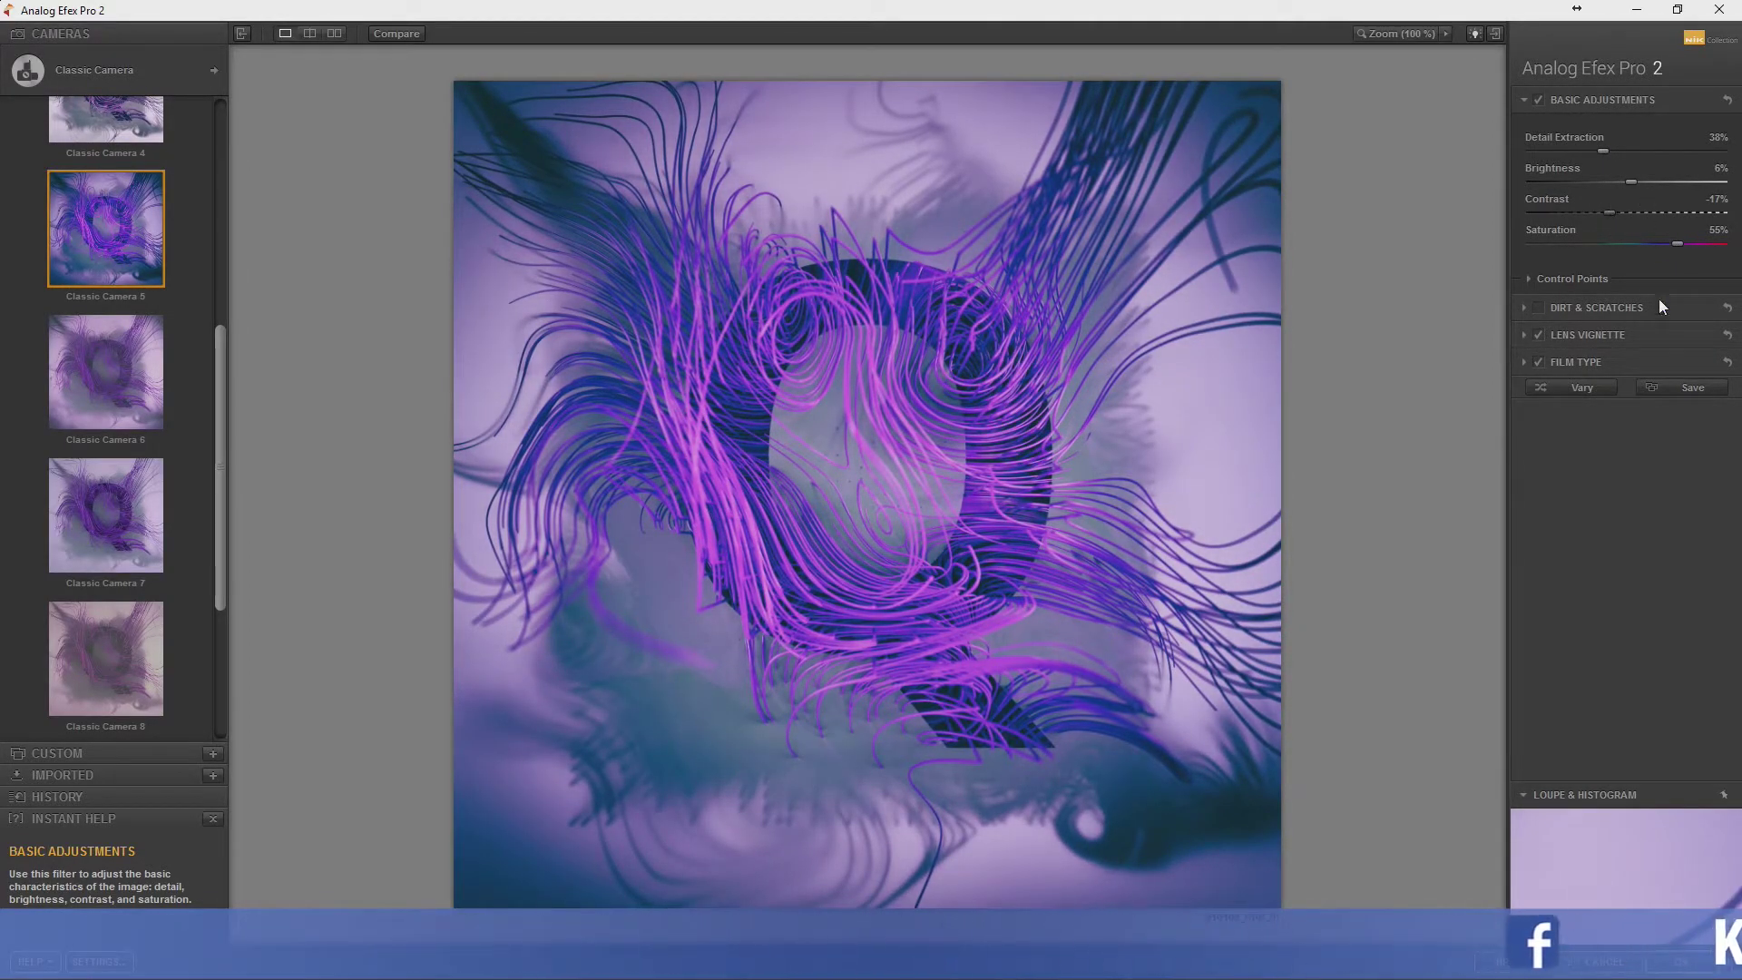
pyautogui.click(1598, 358)
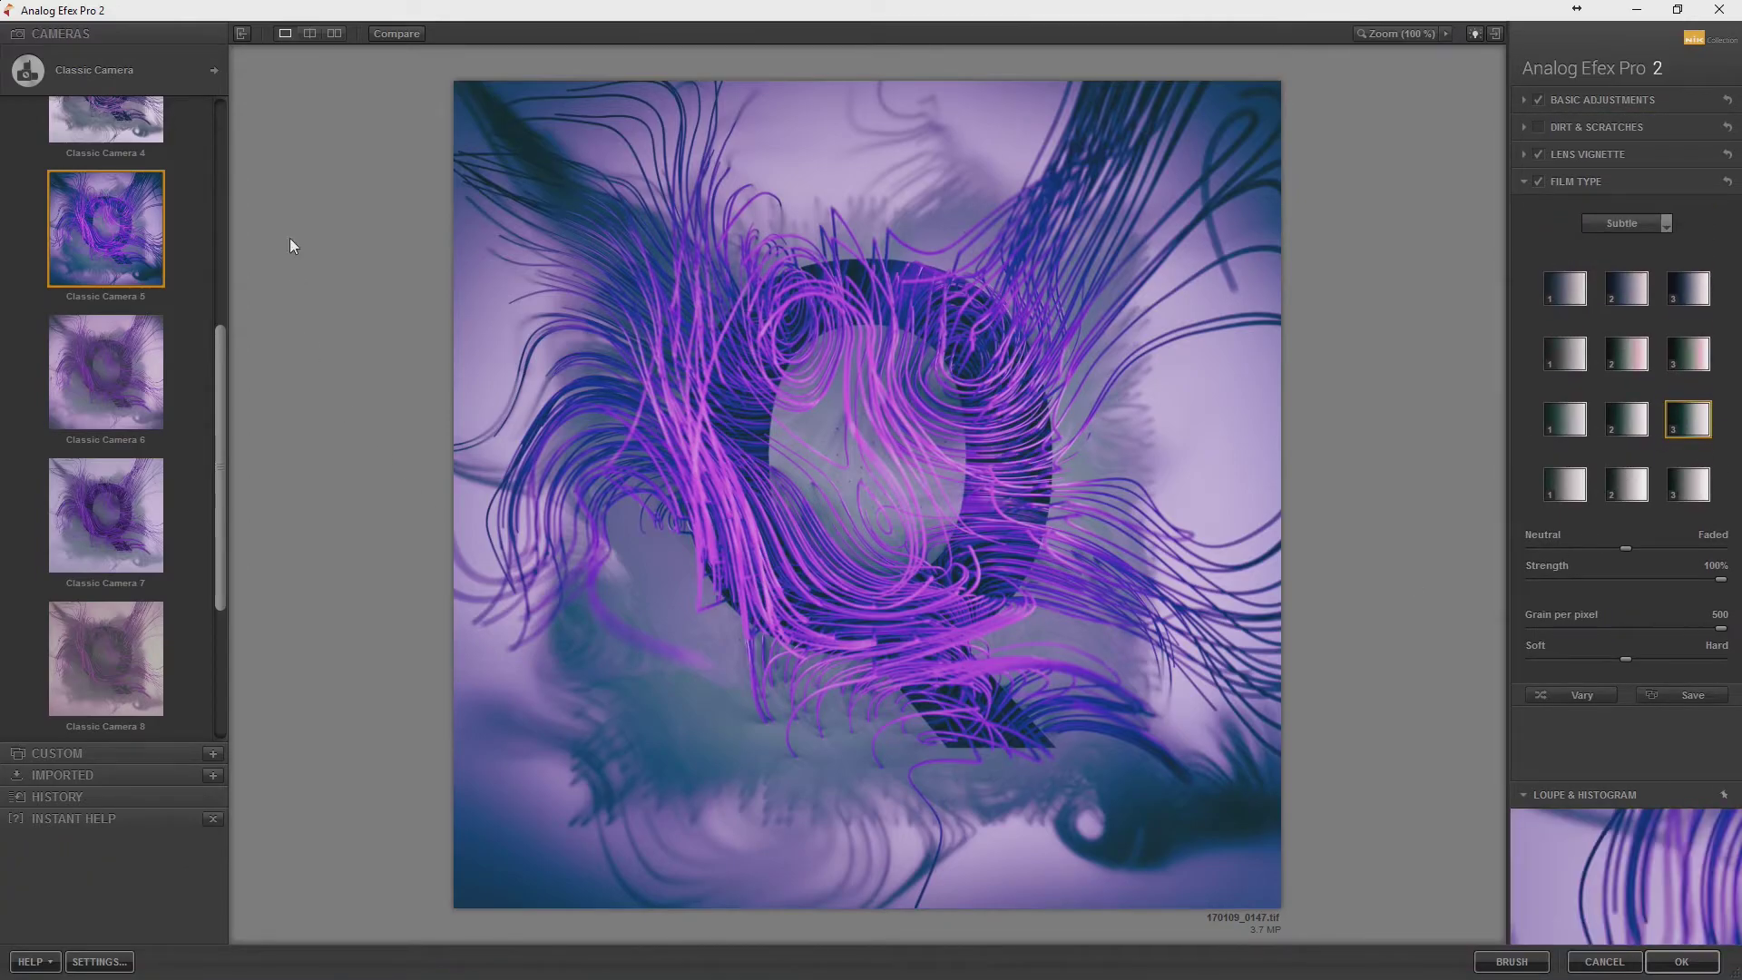
# Switch to Camera Kit, add and position a magenta light leak, and apply the filter.
pyautogui.click(214, 69)
pyautogui.click(505, 392)
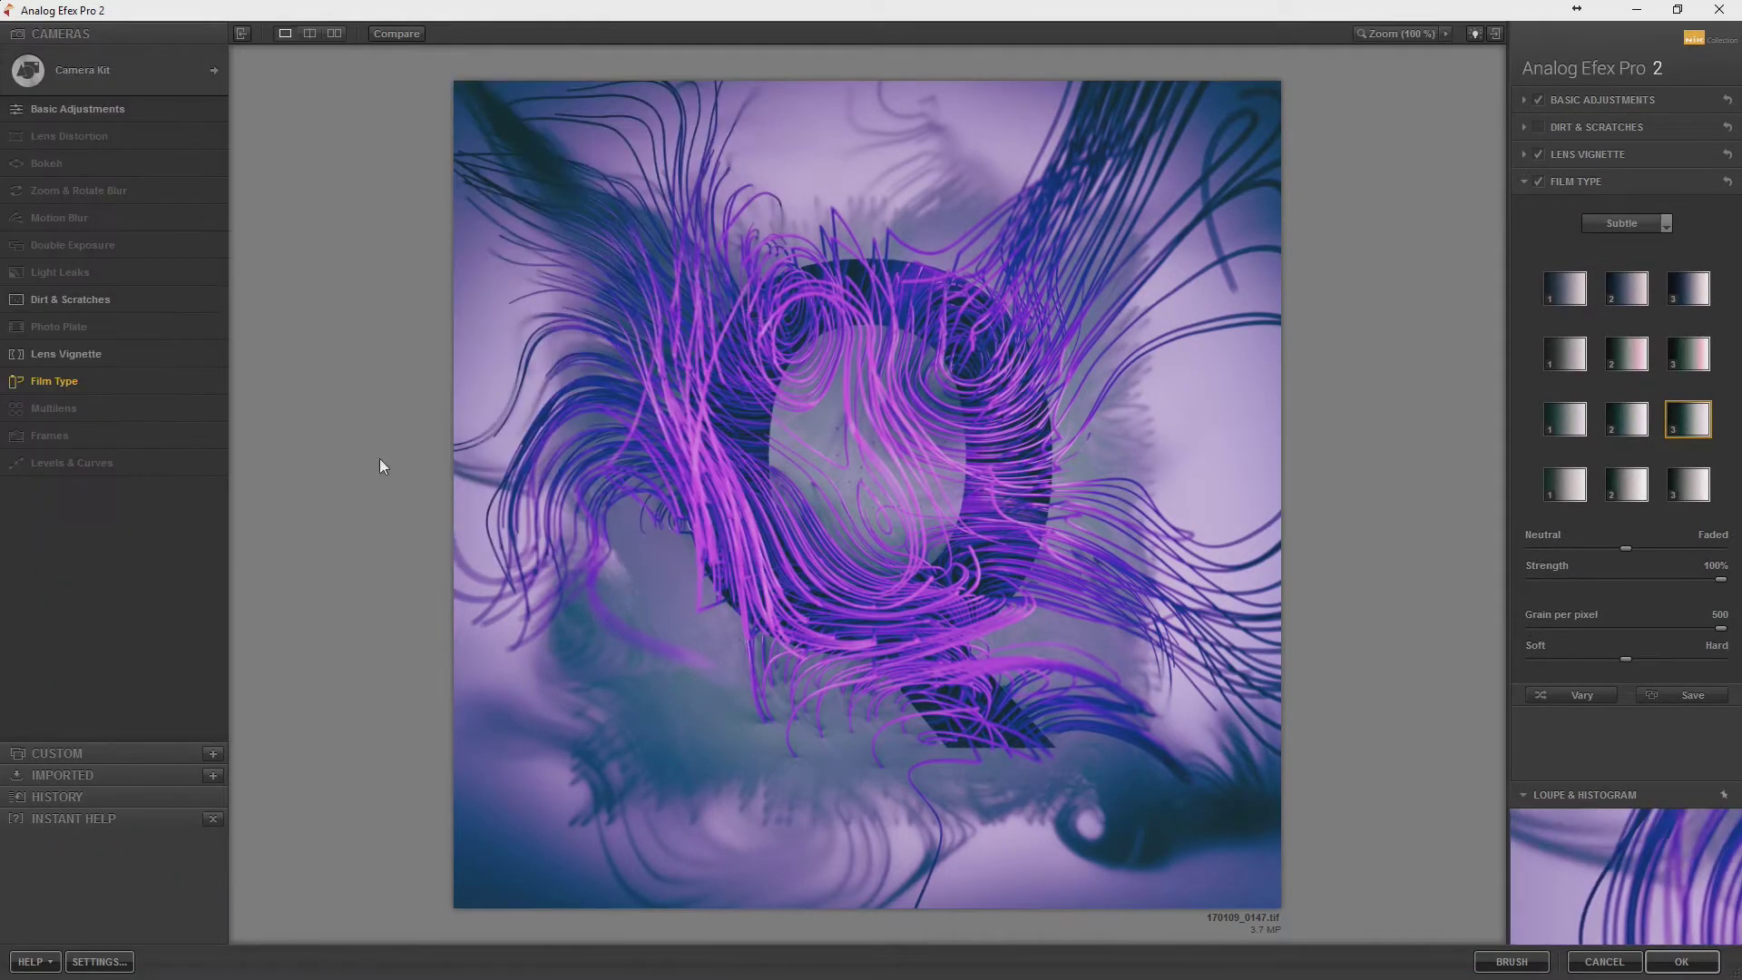
pyautogui.click(212, 274)
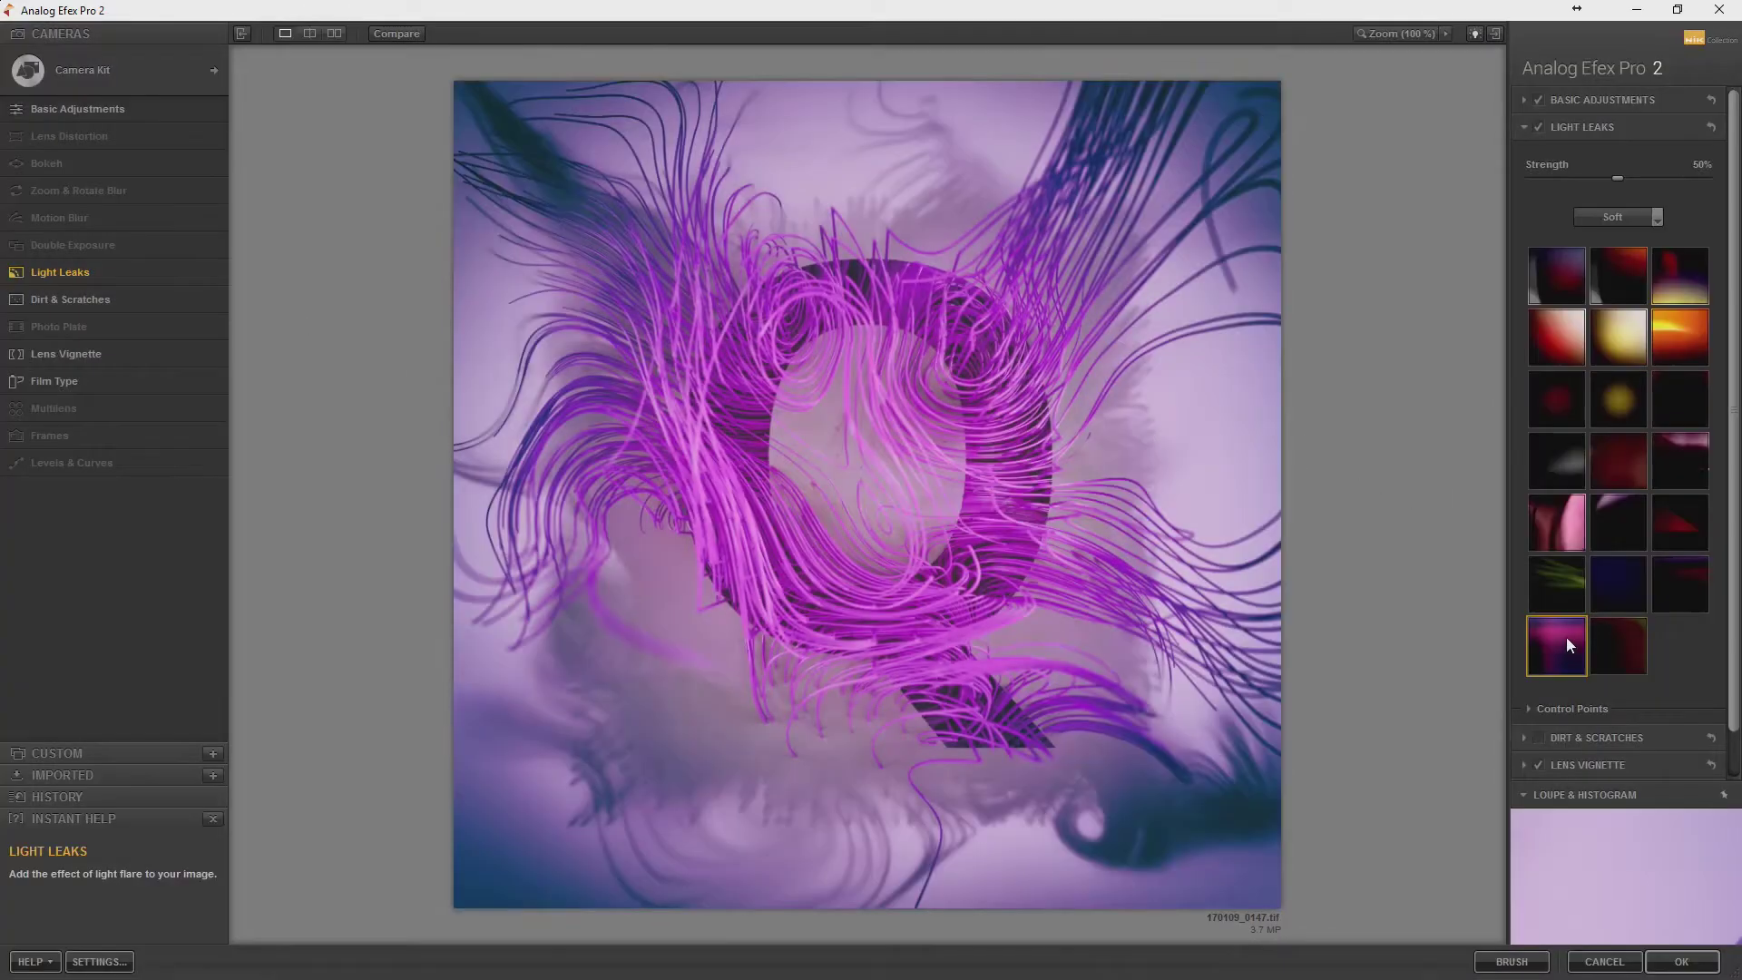
pyautogui.click(1565, 637)
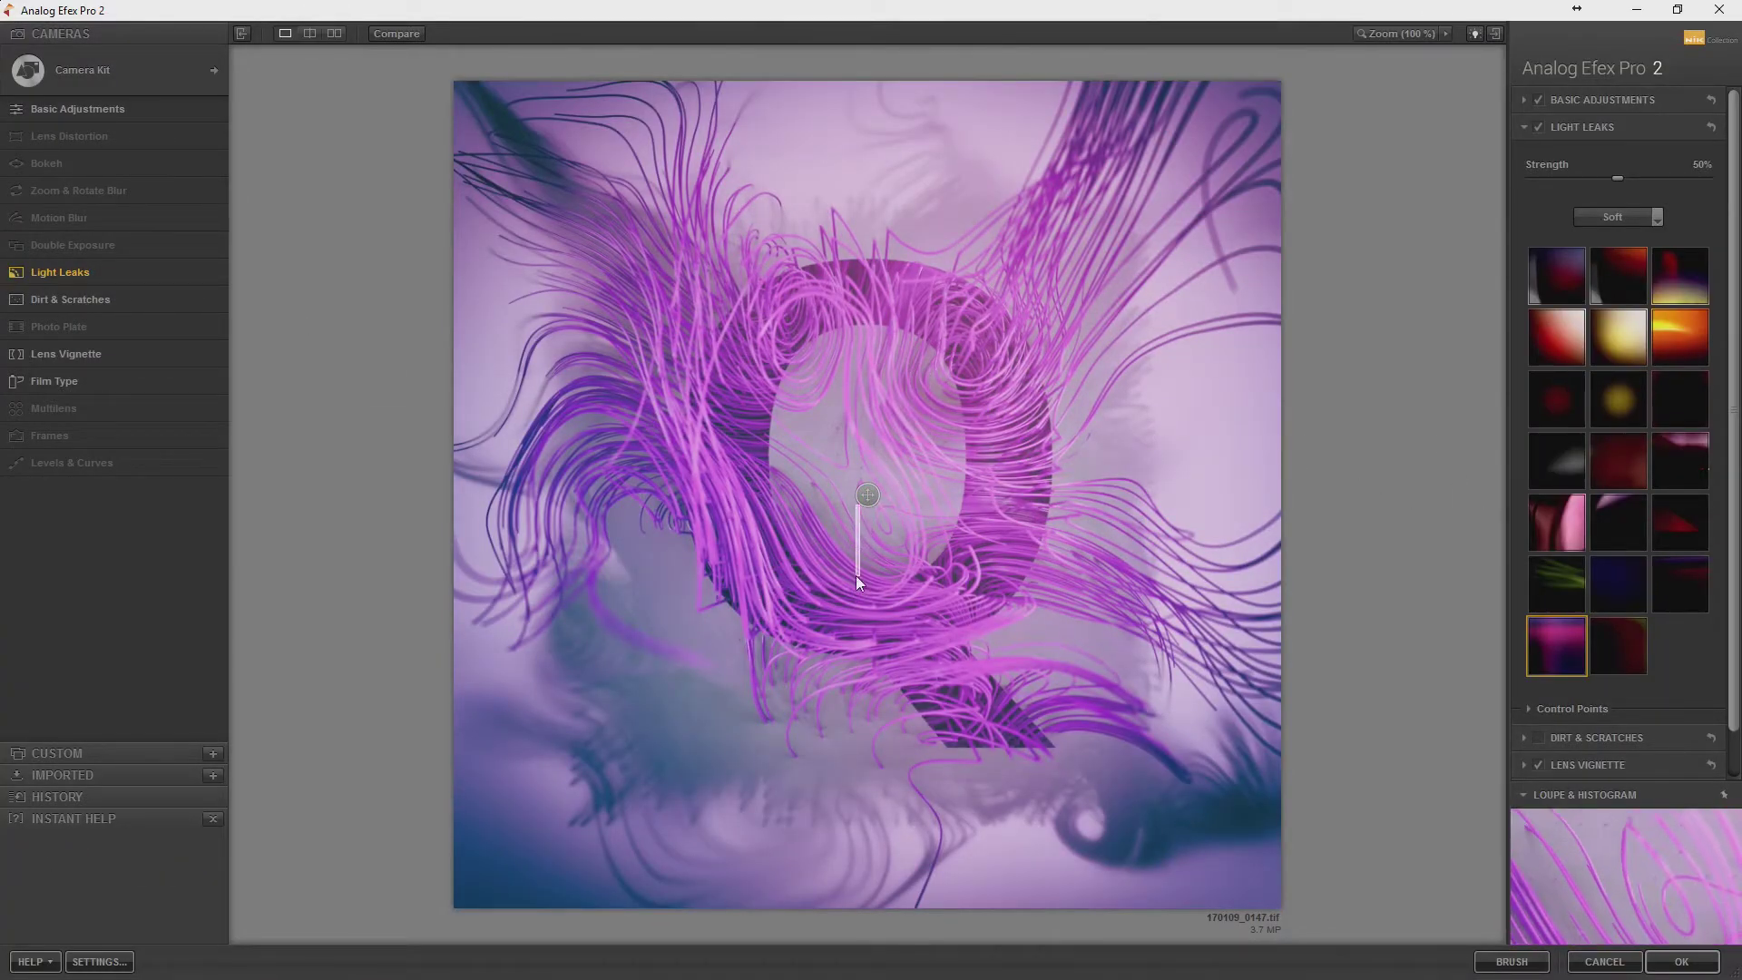
pyautogui.moveTo(857, 575); pyautogui.dragTo(828, 699)
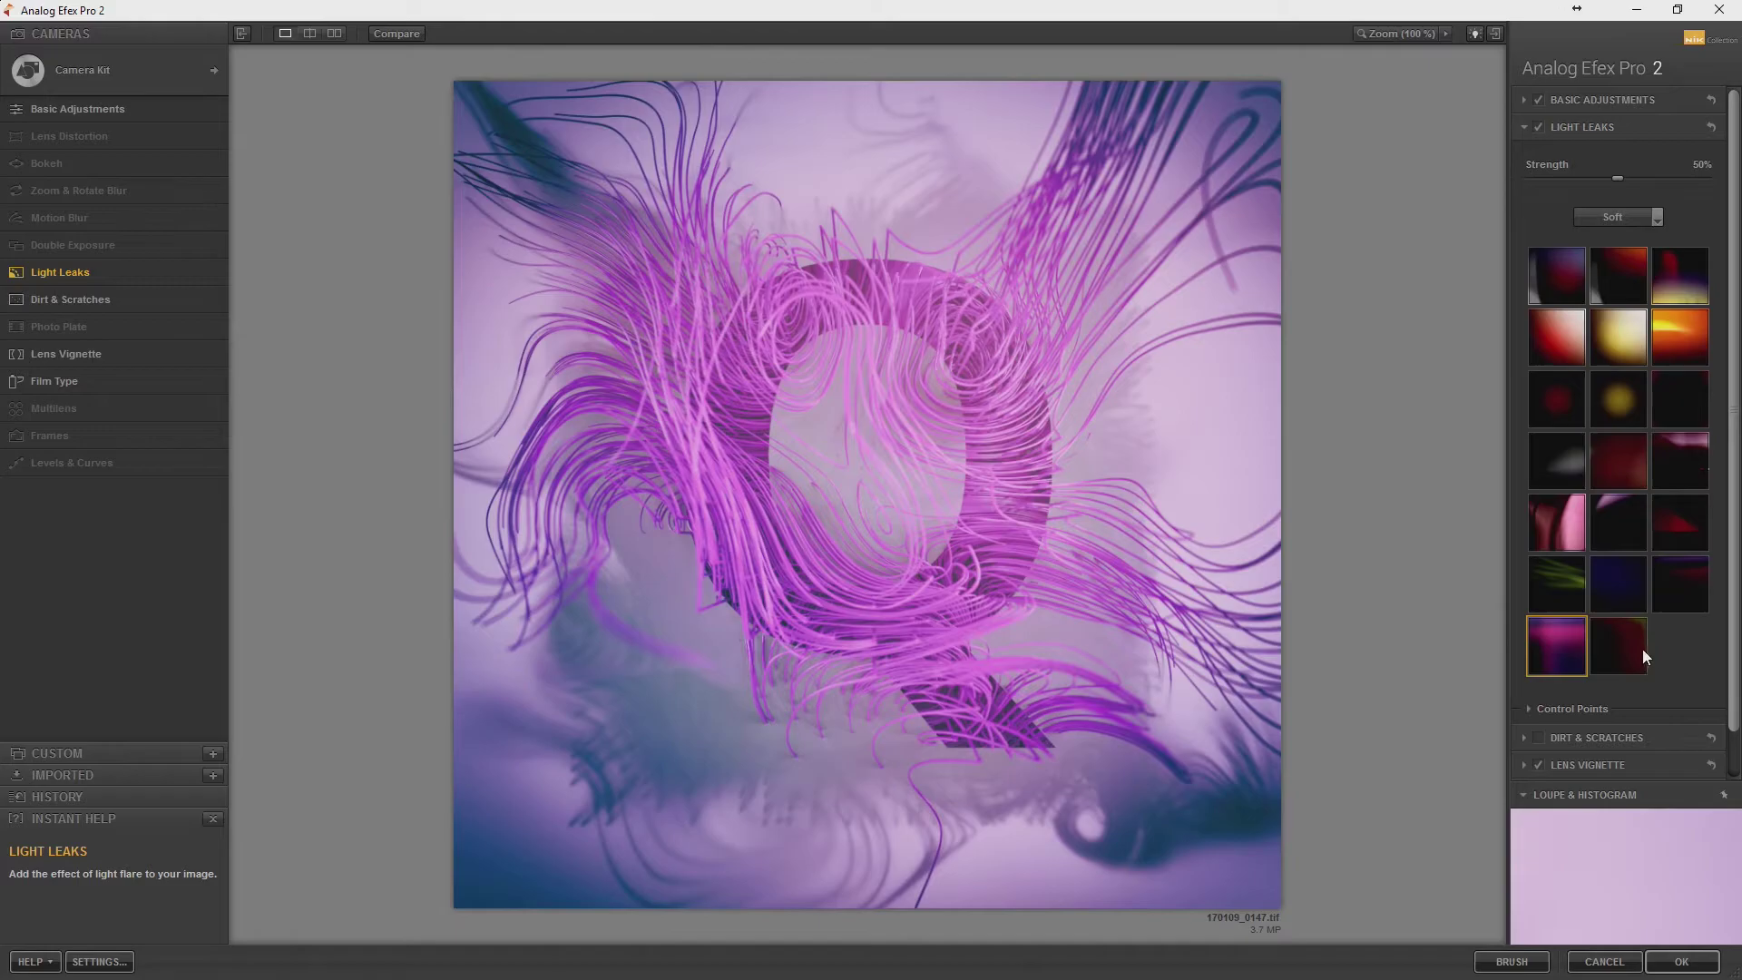
pyautogui.click(1674, 965)
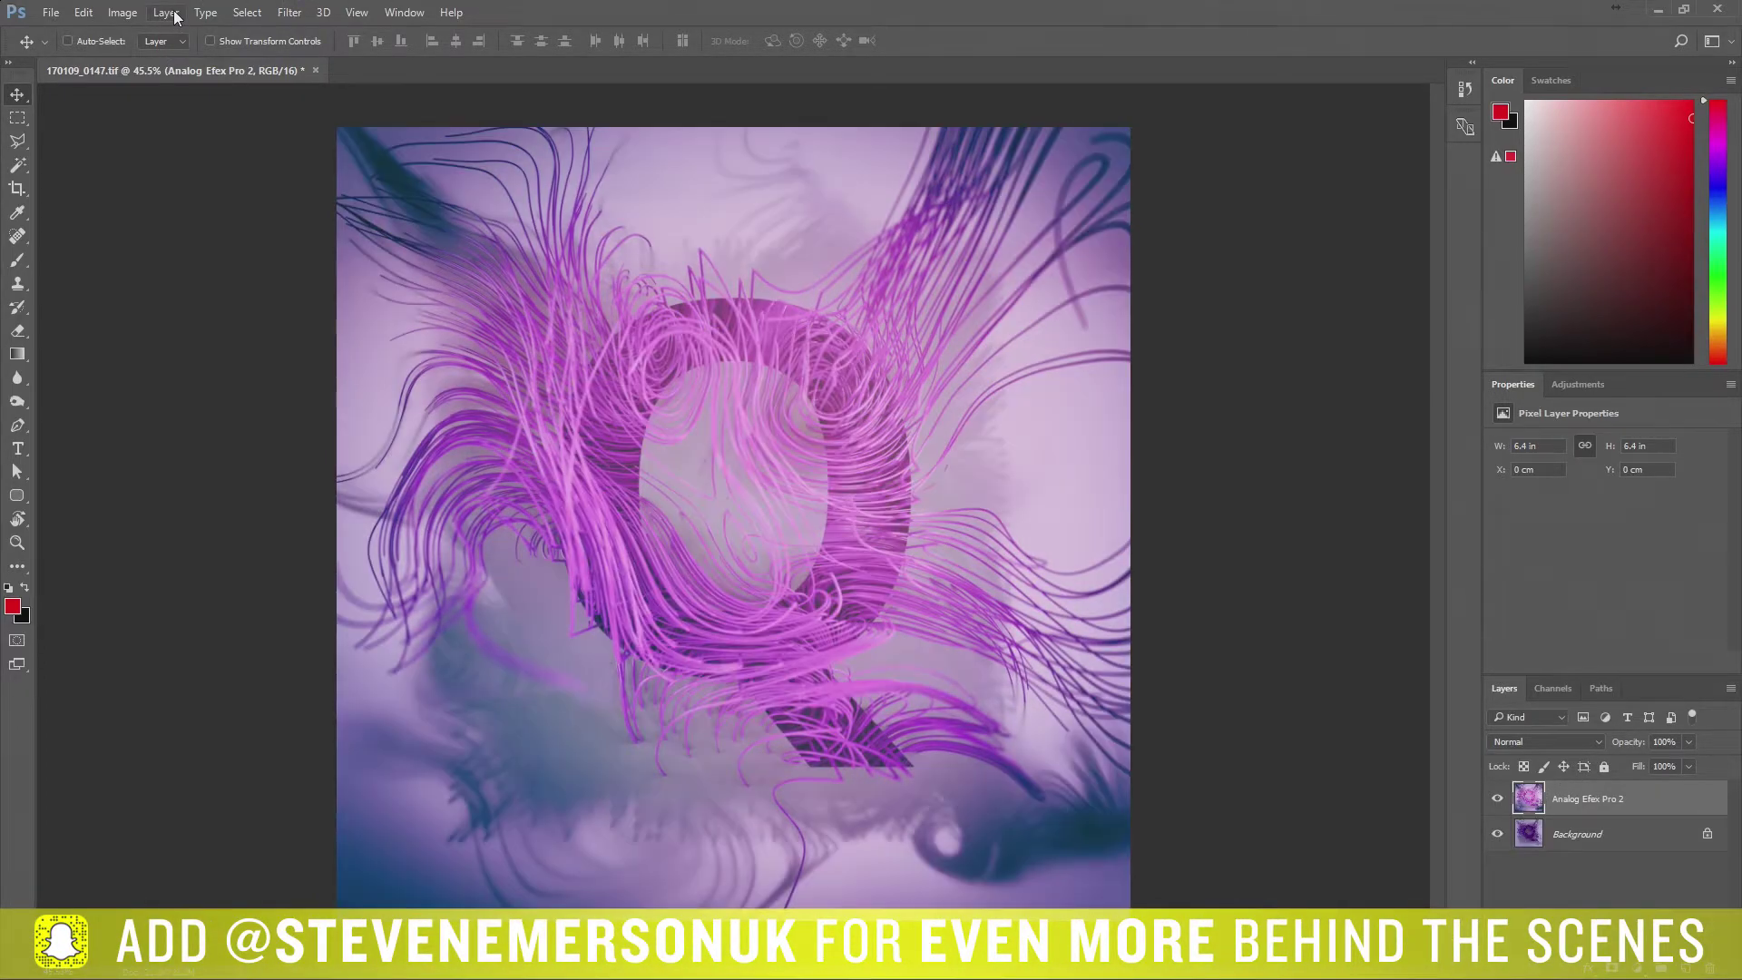
# Add Levels and Curves adjustment layers, with Auto levels and darker midtones.
pyautogui.click(173, 14)
pyautogui.moveTo(219, 212)
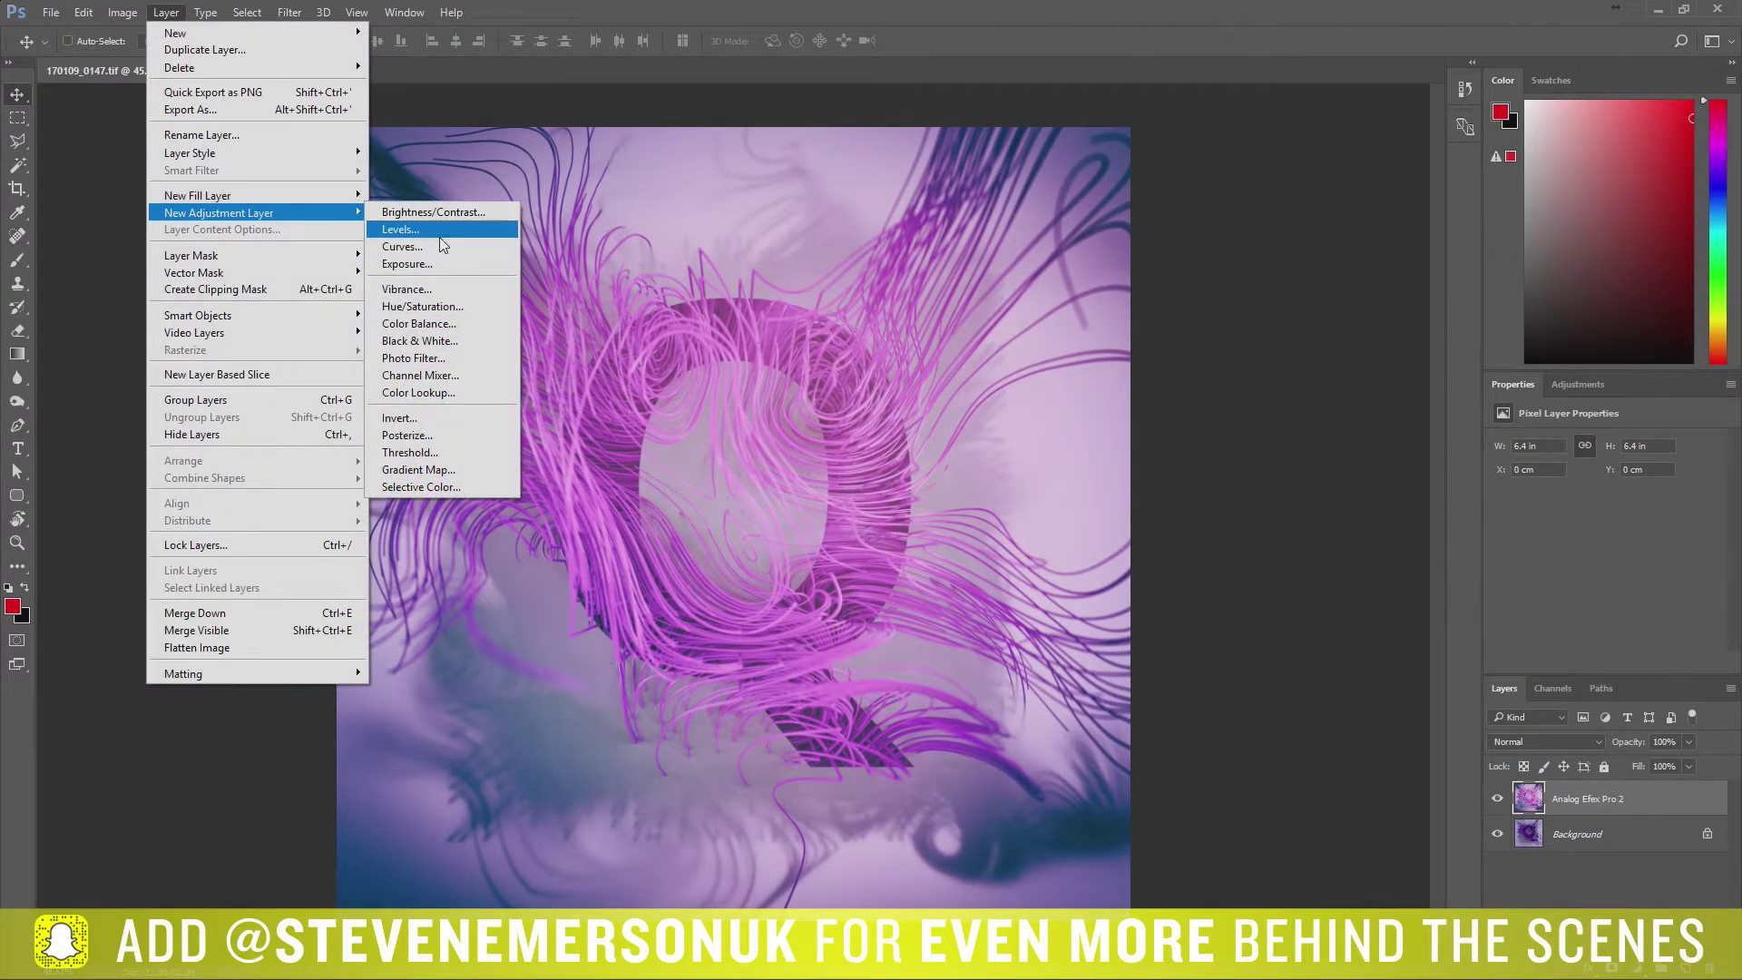
pyautogui.click(439, 234)
pyautogui.click(167, 13)
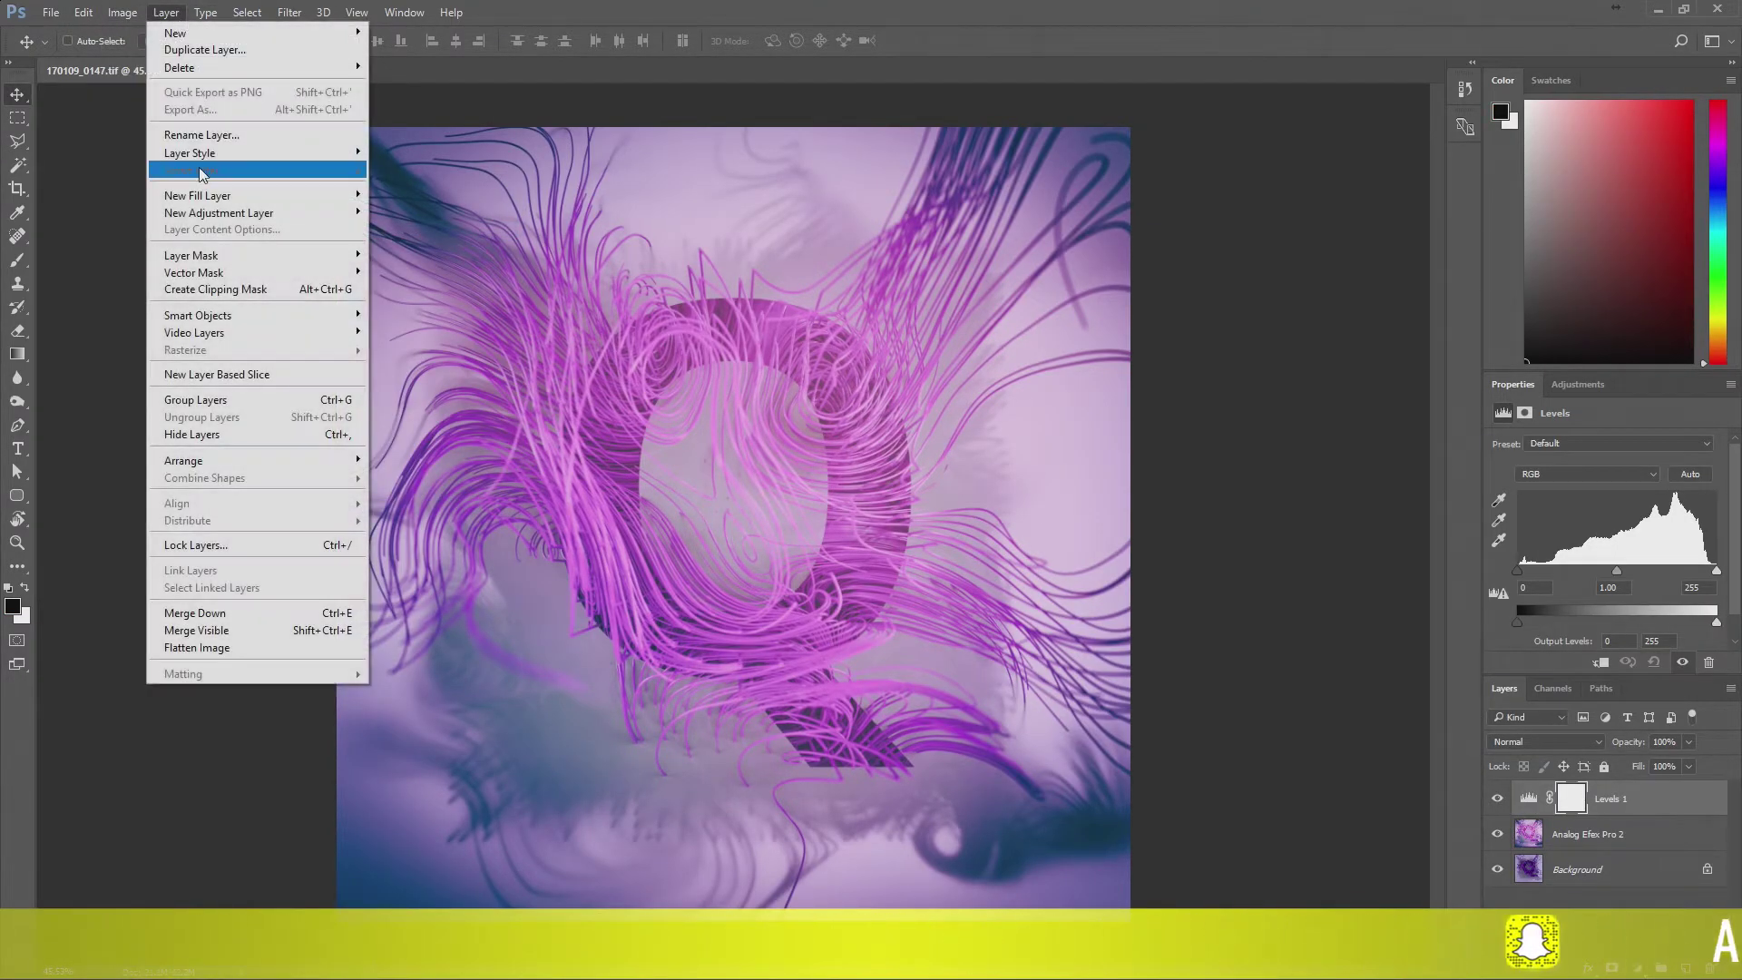
pyautogui.click(439, 251)
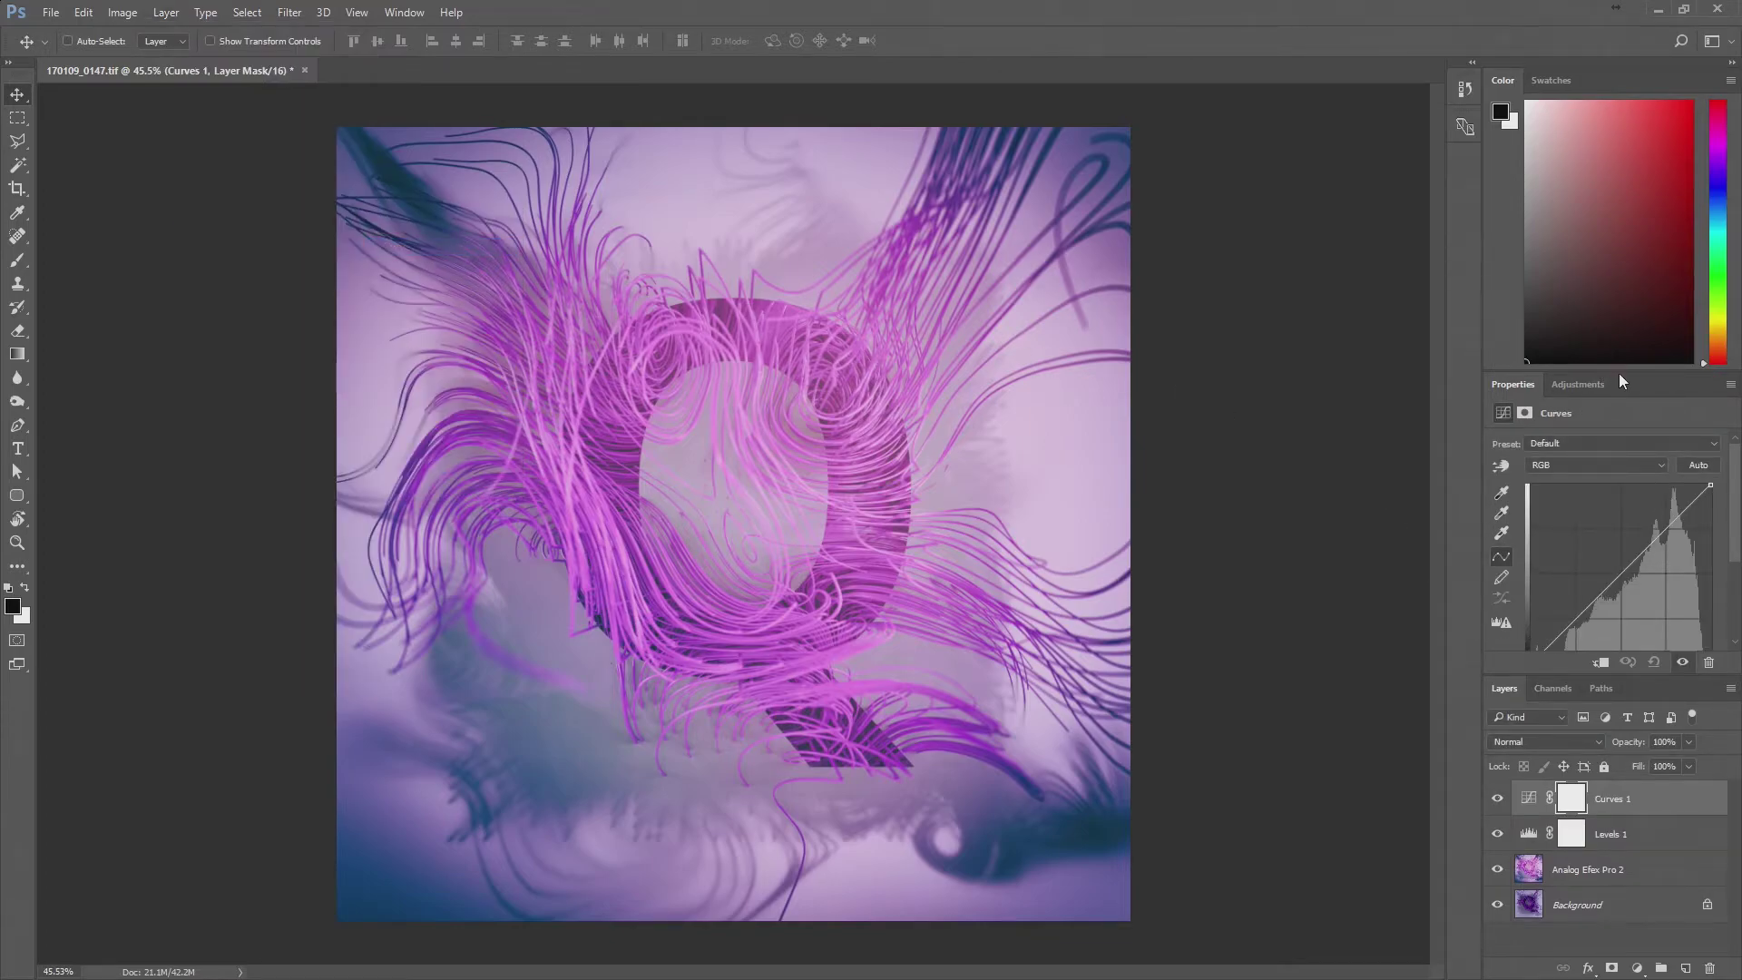
pyautogui.moveTo(1621, 375); pyautogui.dragTo(1620, 193)
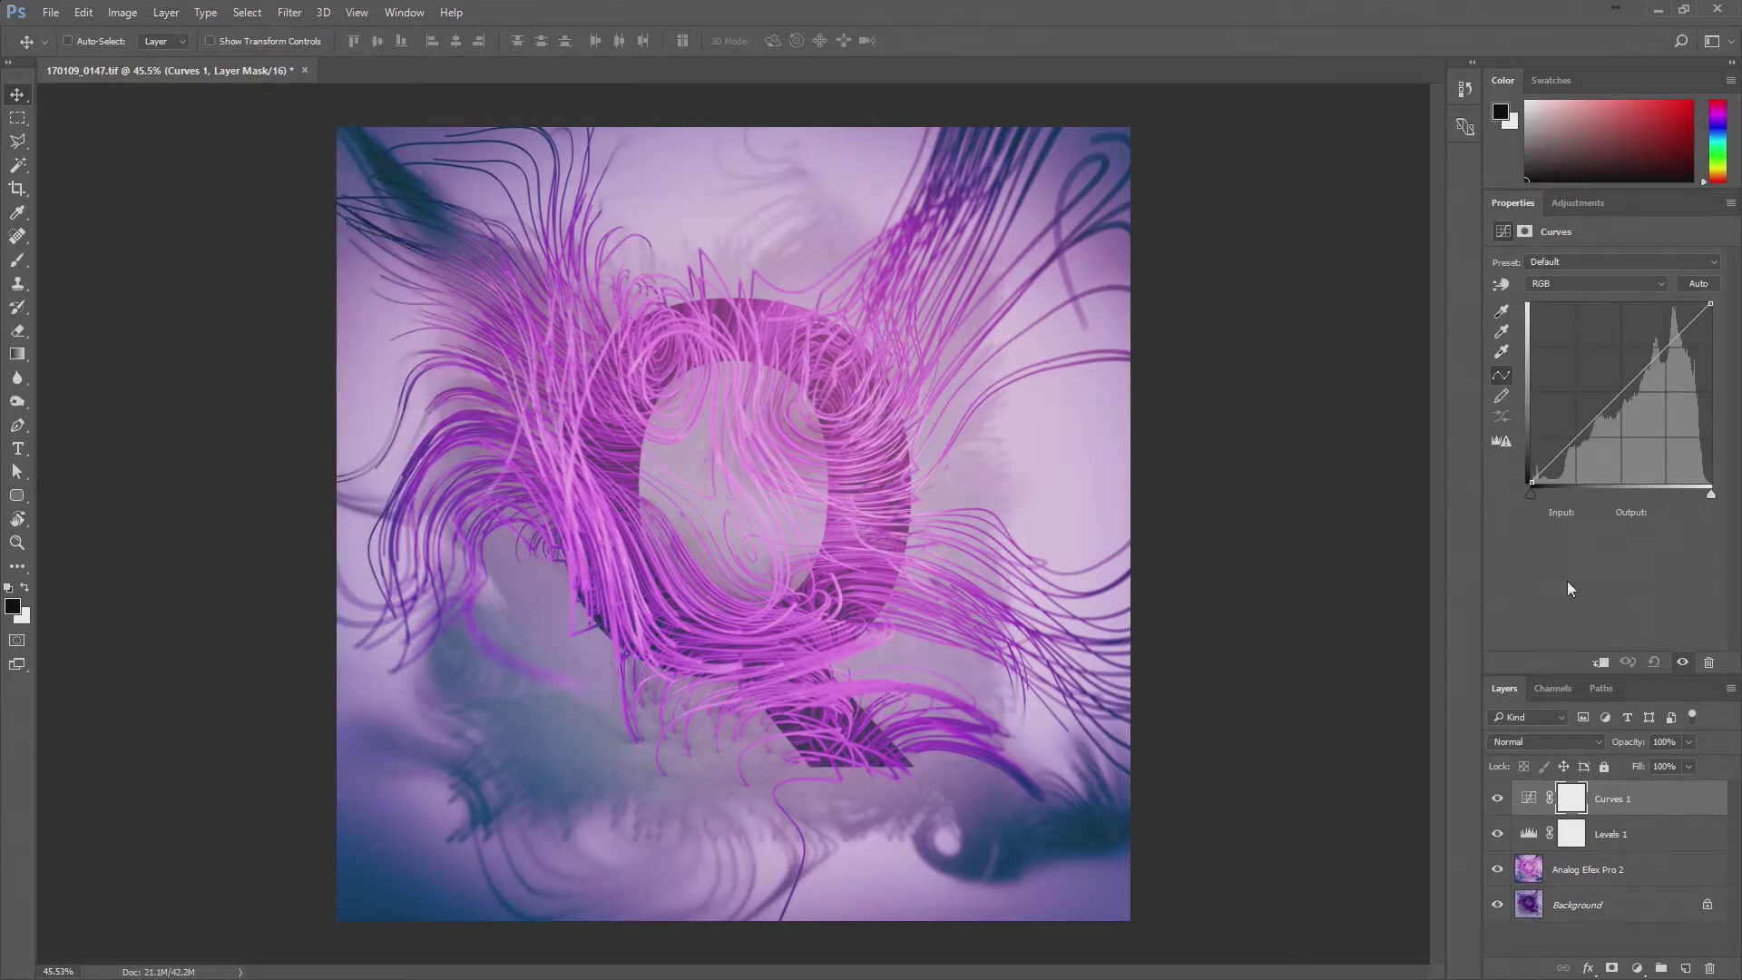
pyautogui.click(1536, 826)
pyautogui.click(1695, 298)
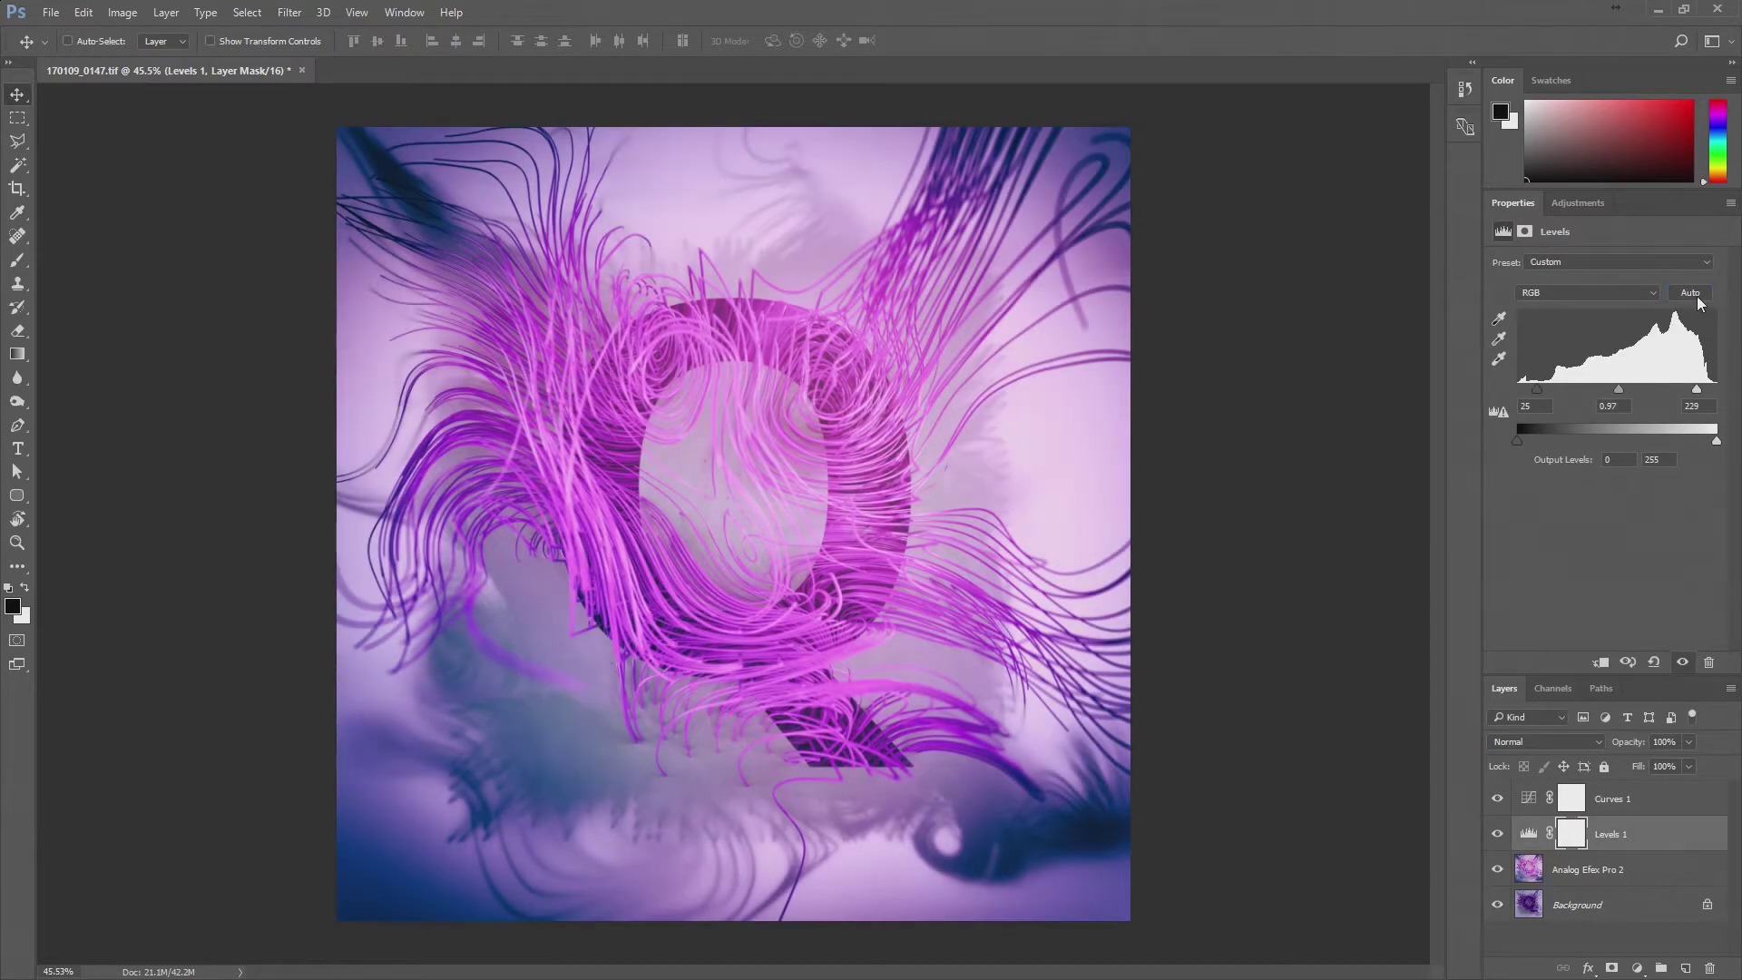
pyautogui.moveTo(1614, 389); pyautogui.dragTo(1620, 389)
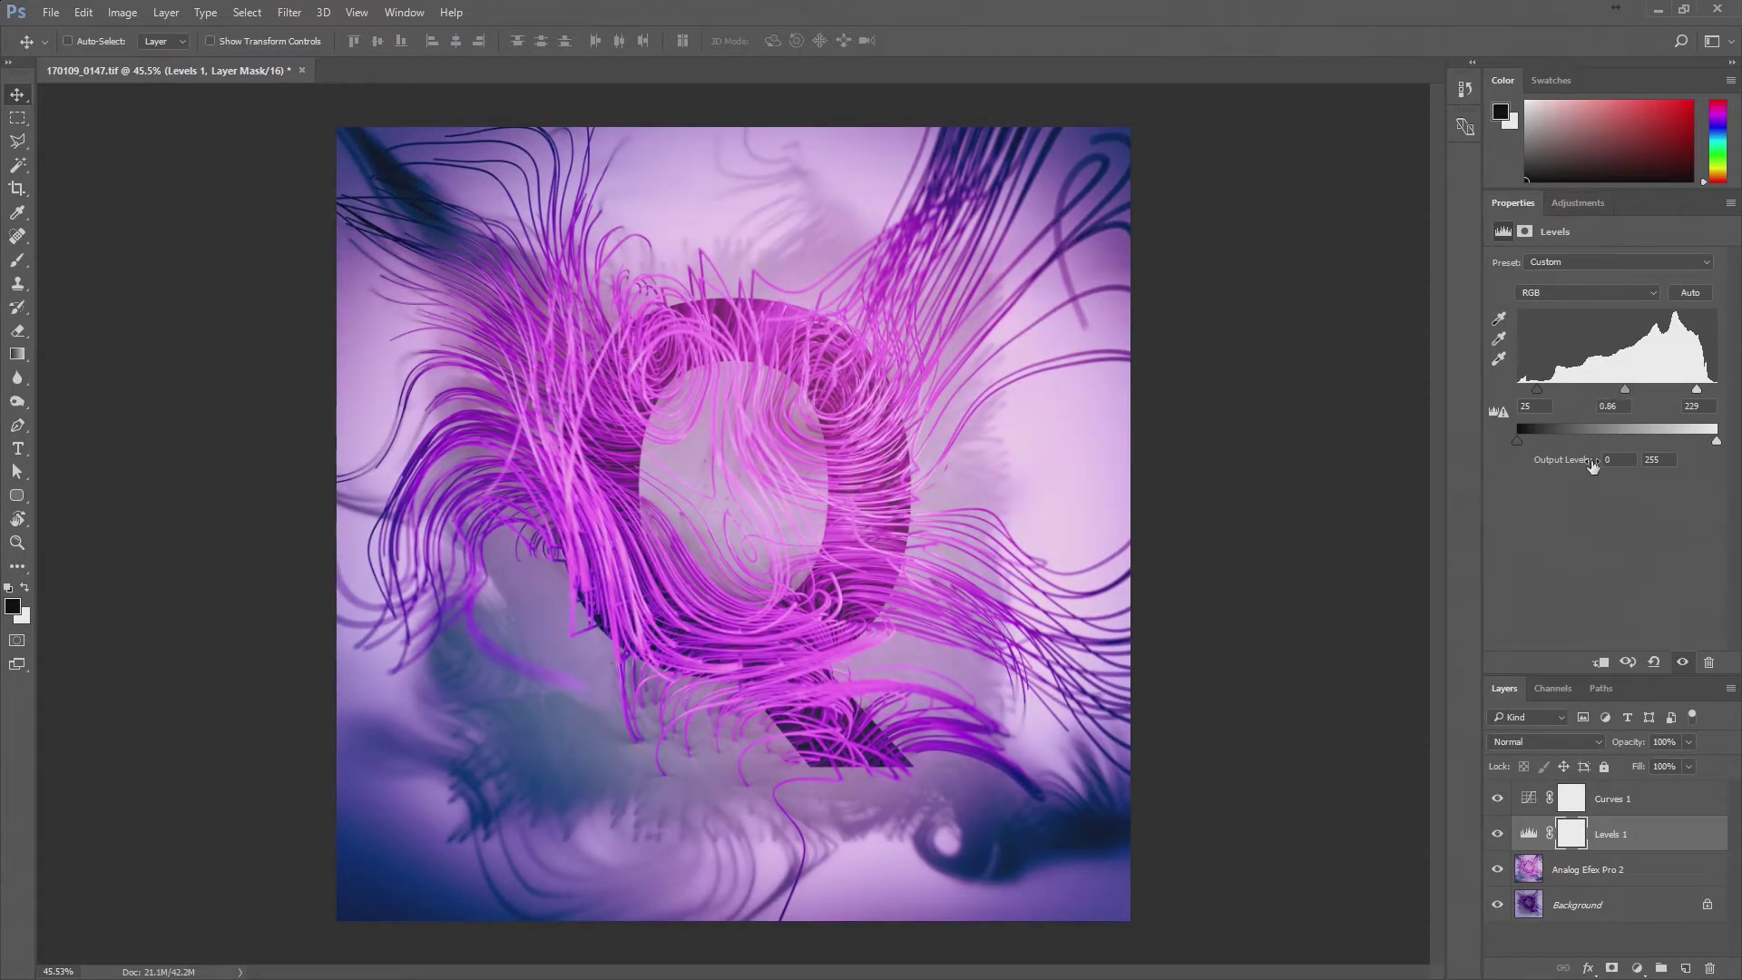
# Shape the Curves line with control points, raising the black point to lift shadows.
pyautogui.click(1583, 804)
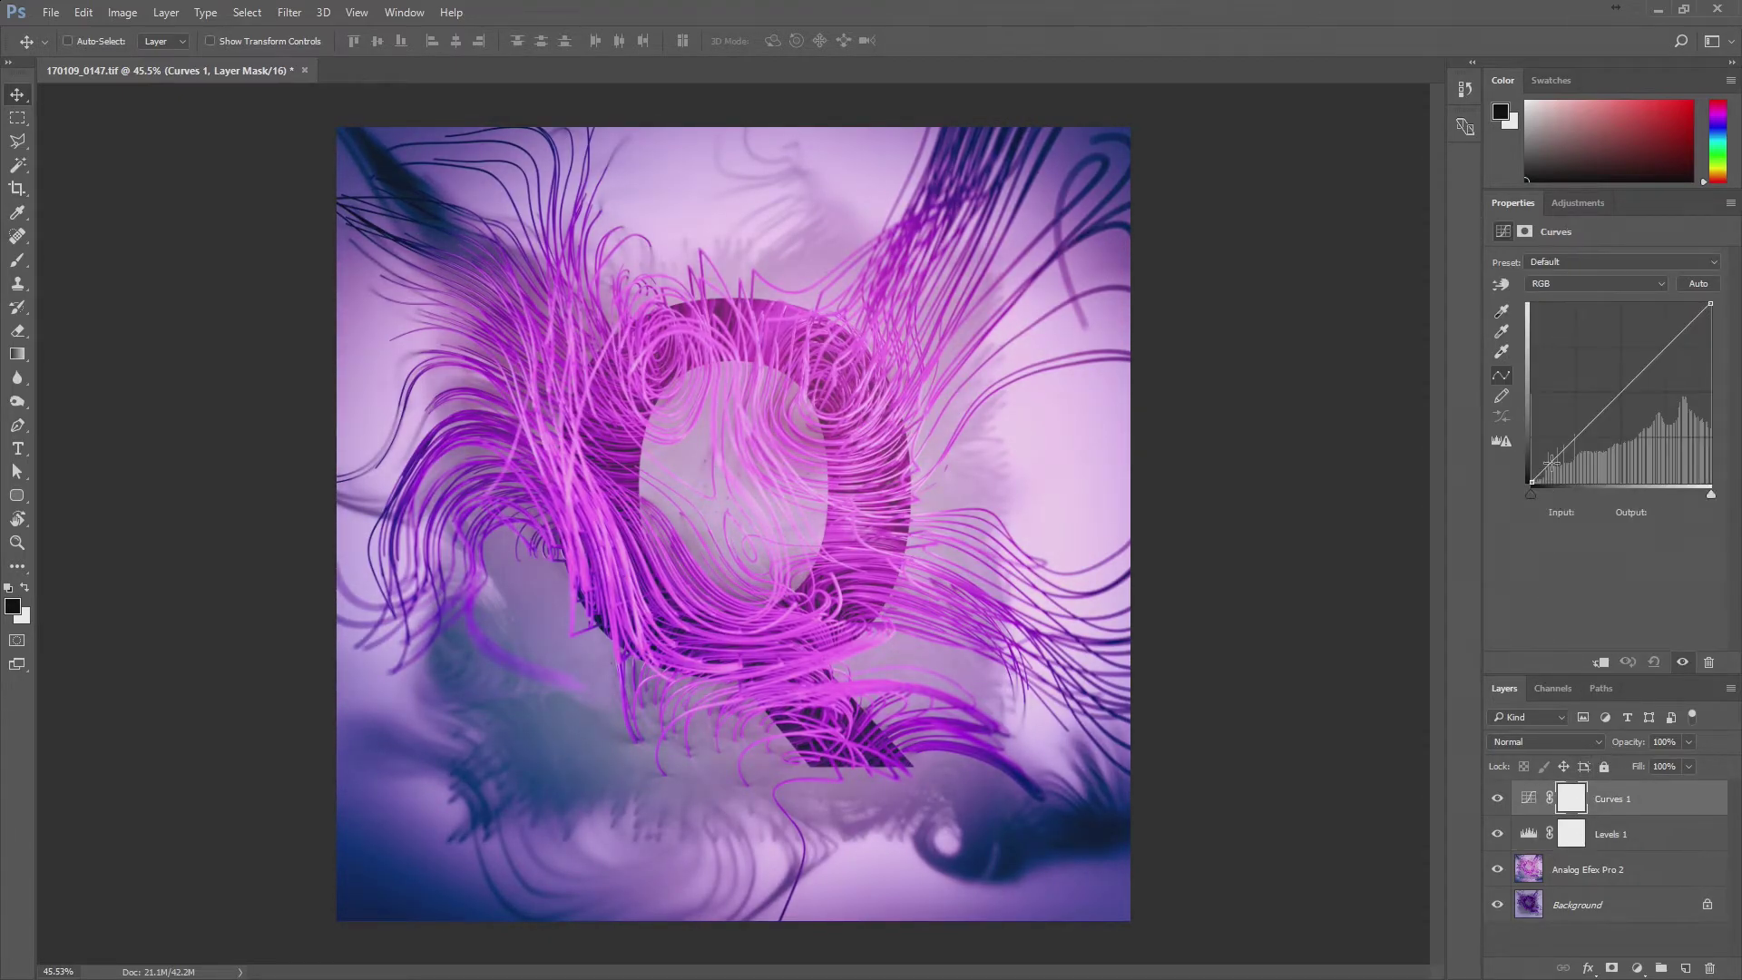
pyautogui.click(1698, 284)
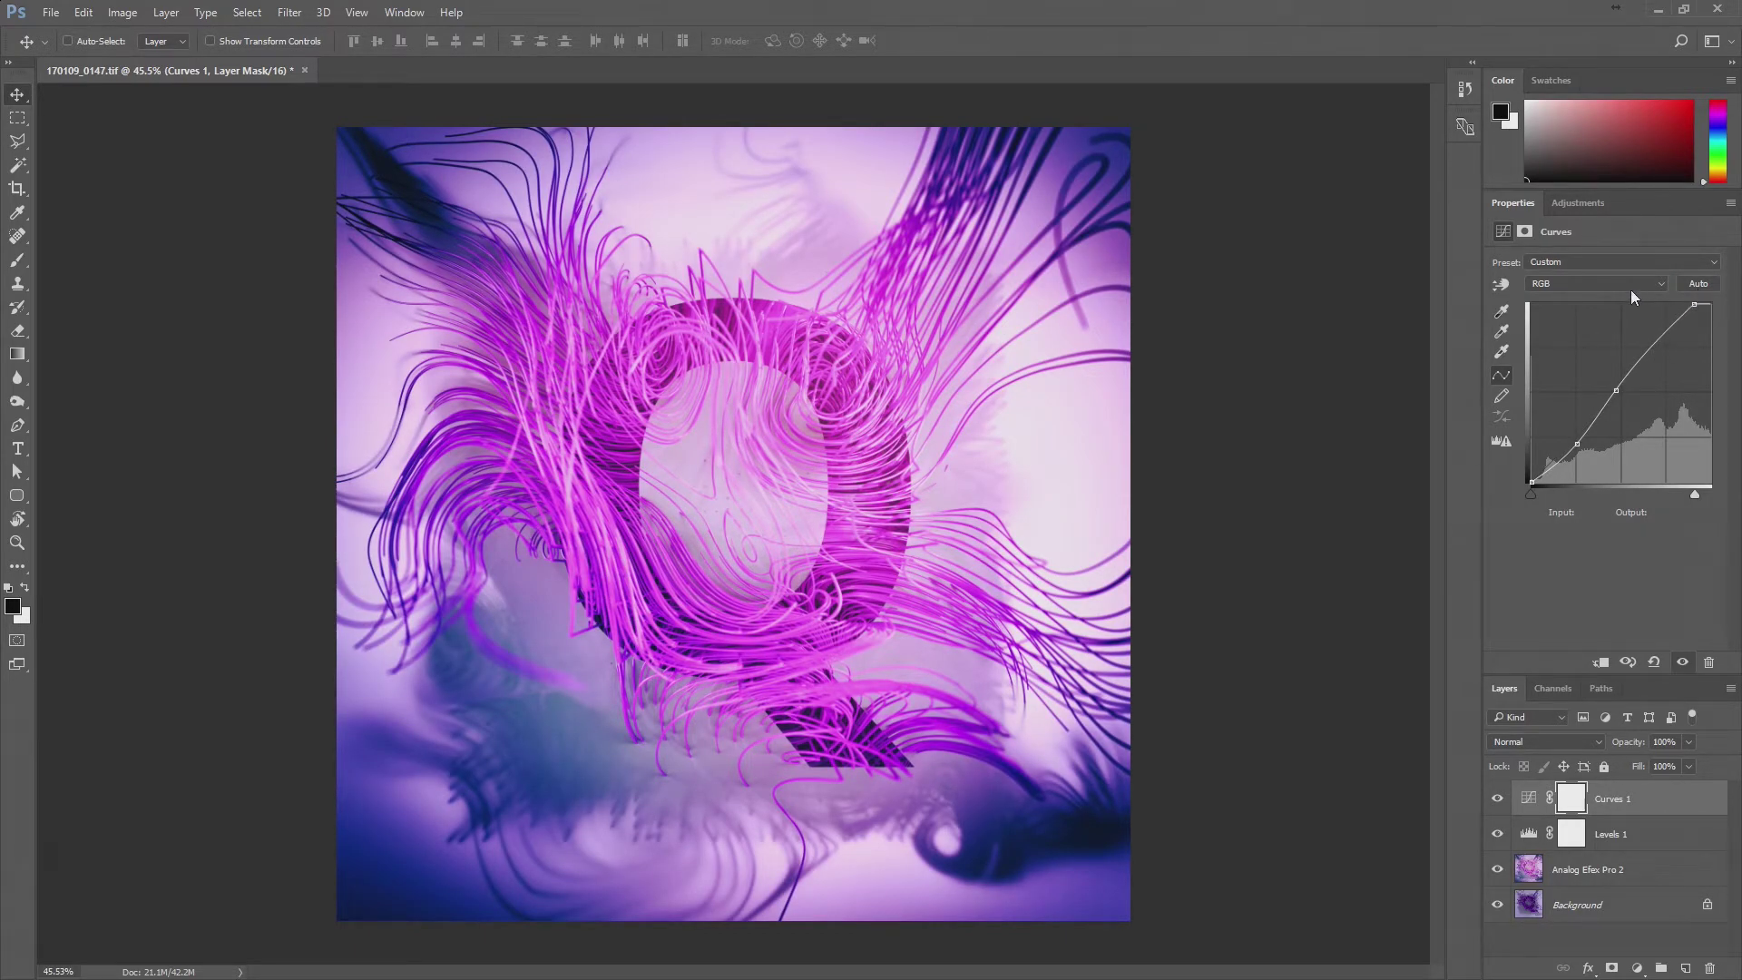
pyautogui.moveTo(1577, 444); pyautogui.dragTo(1576, 438)
pyautogui.click(1619, 395)
pyautogui.moveTo(1664, 356); pyautogui.dragTo(1664, 350)
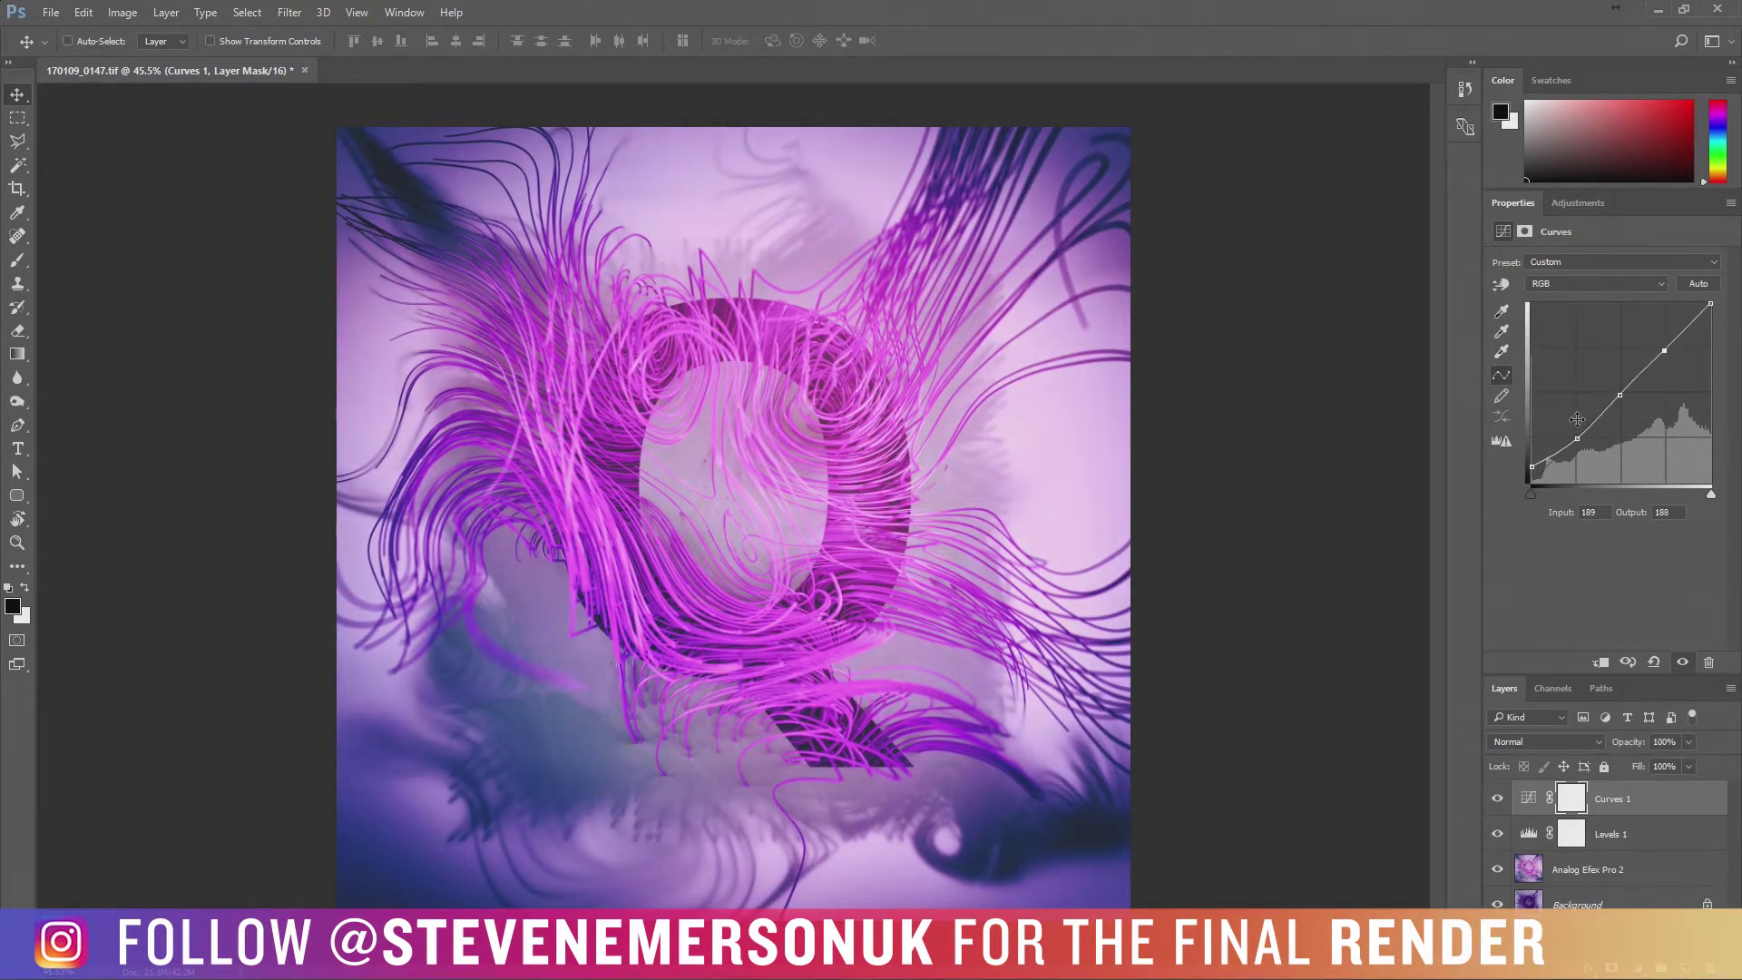
pyautogui.moveTo(1531, 467); pyautogui.dragTo(1528, 454)
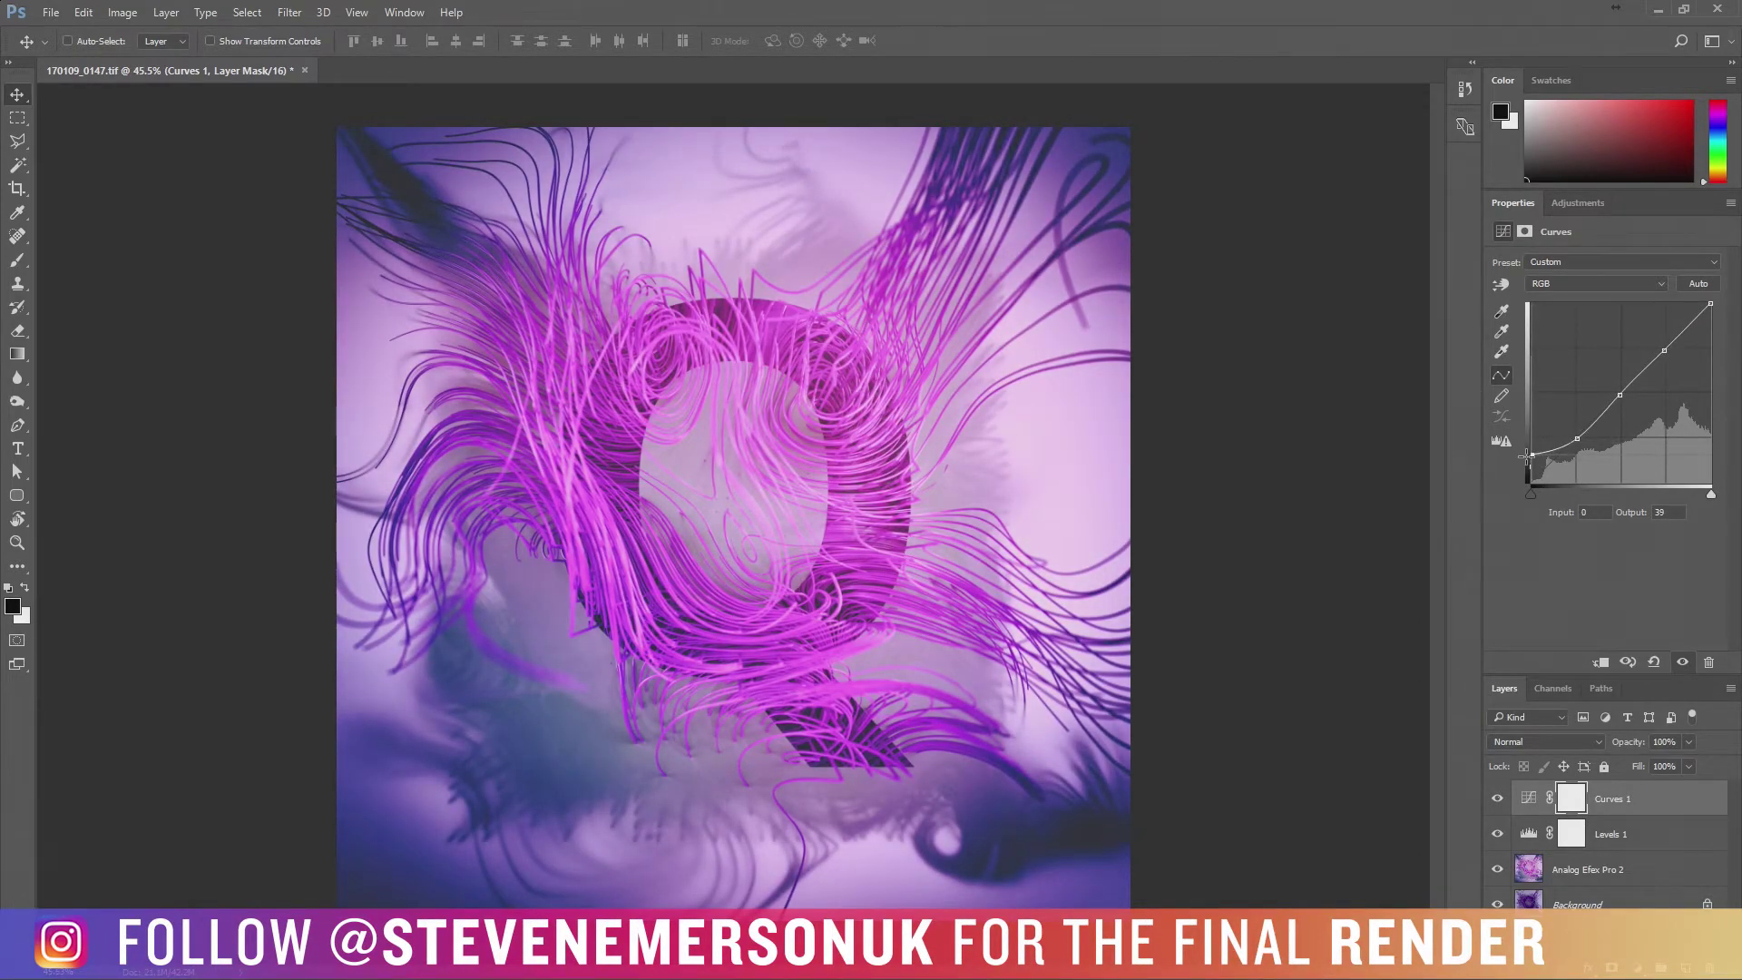
pyautogui.moveTo(1577, 439); pyautogui.dragTo(1583, 444)
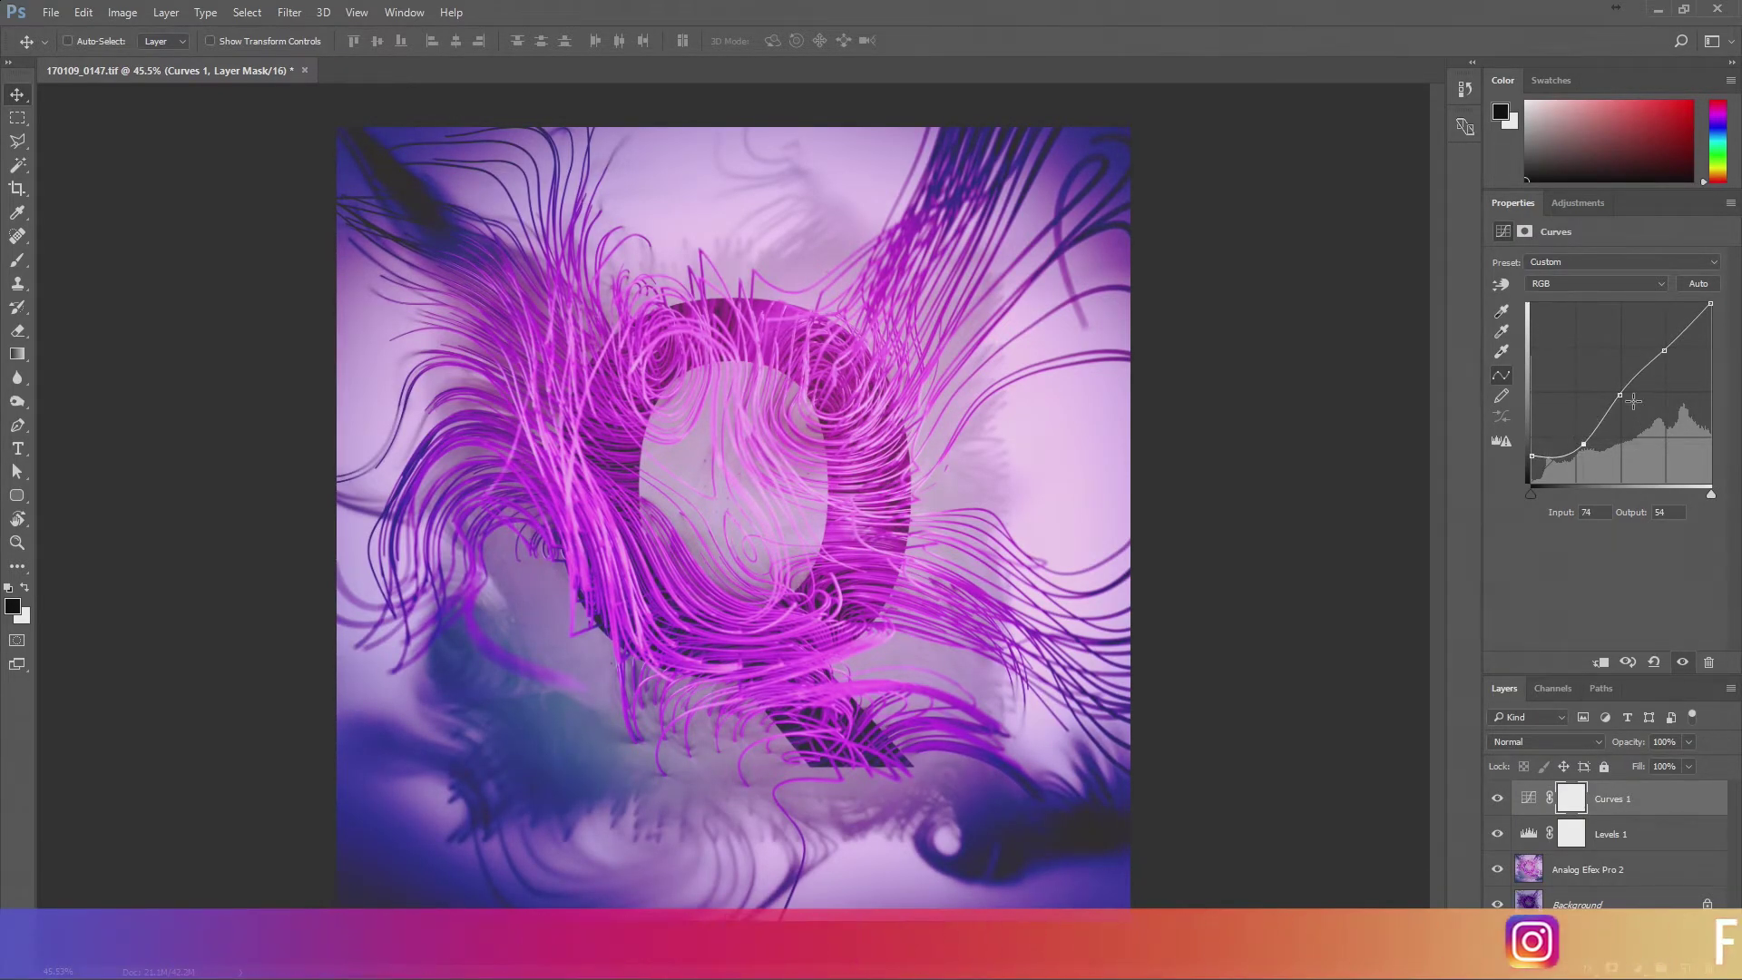
pyautogui.moveTo(1583, 445)
pyautogui.mouseDown()
pyautogui.moveTo(1620, 398)
pyautogui.moveTo(1572, 435)
pyautogui.mouseUp()
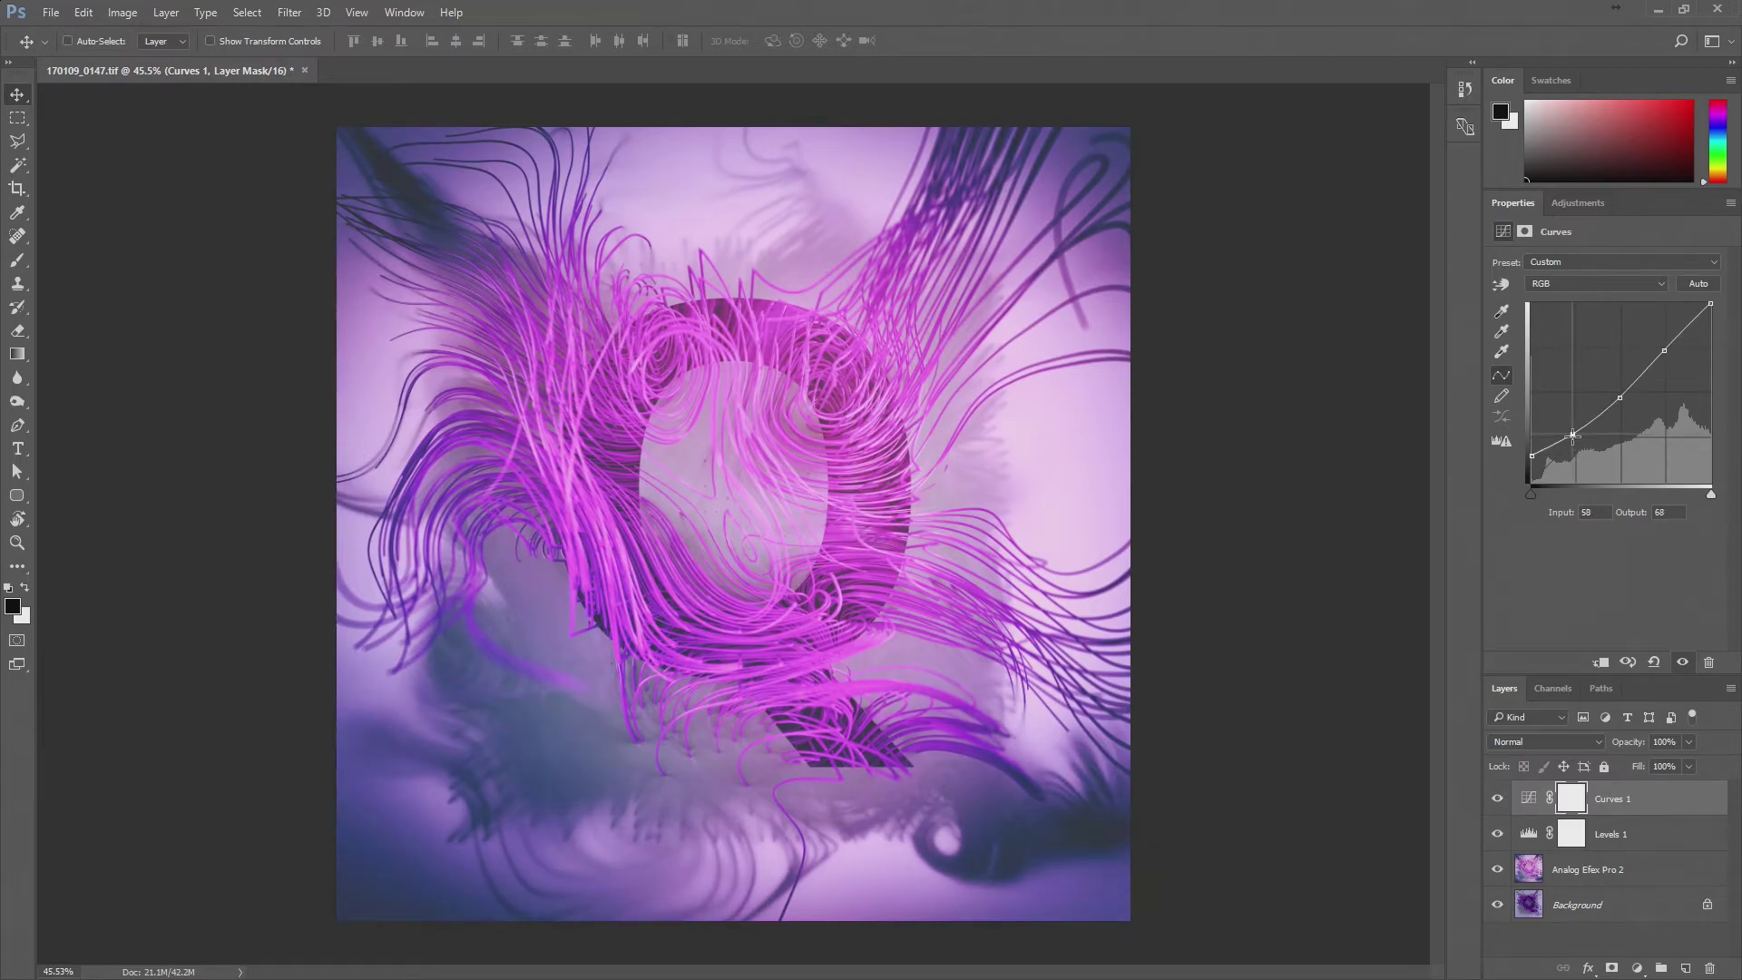
pyautogui.moveTo(1665, 350); pyautogui.dragTo(1628, 397)
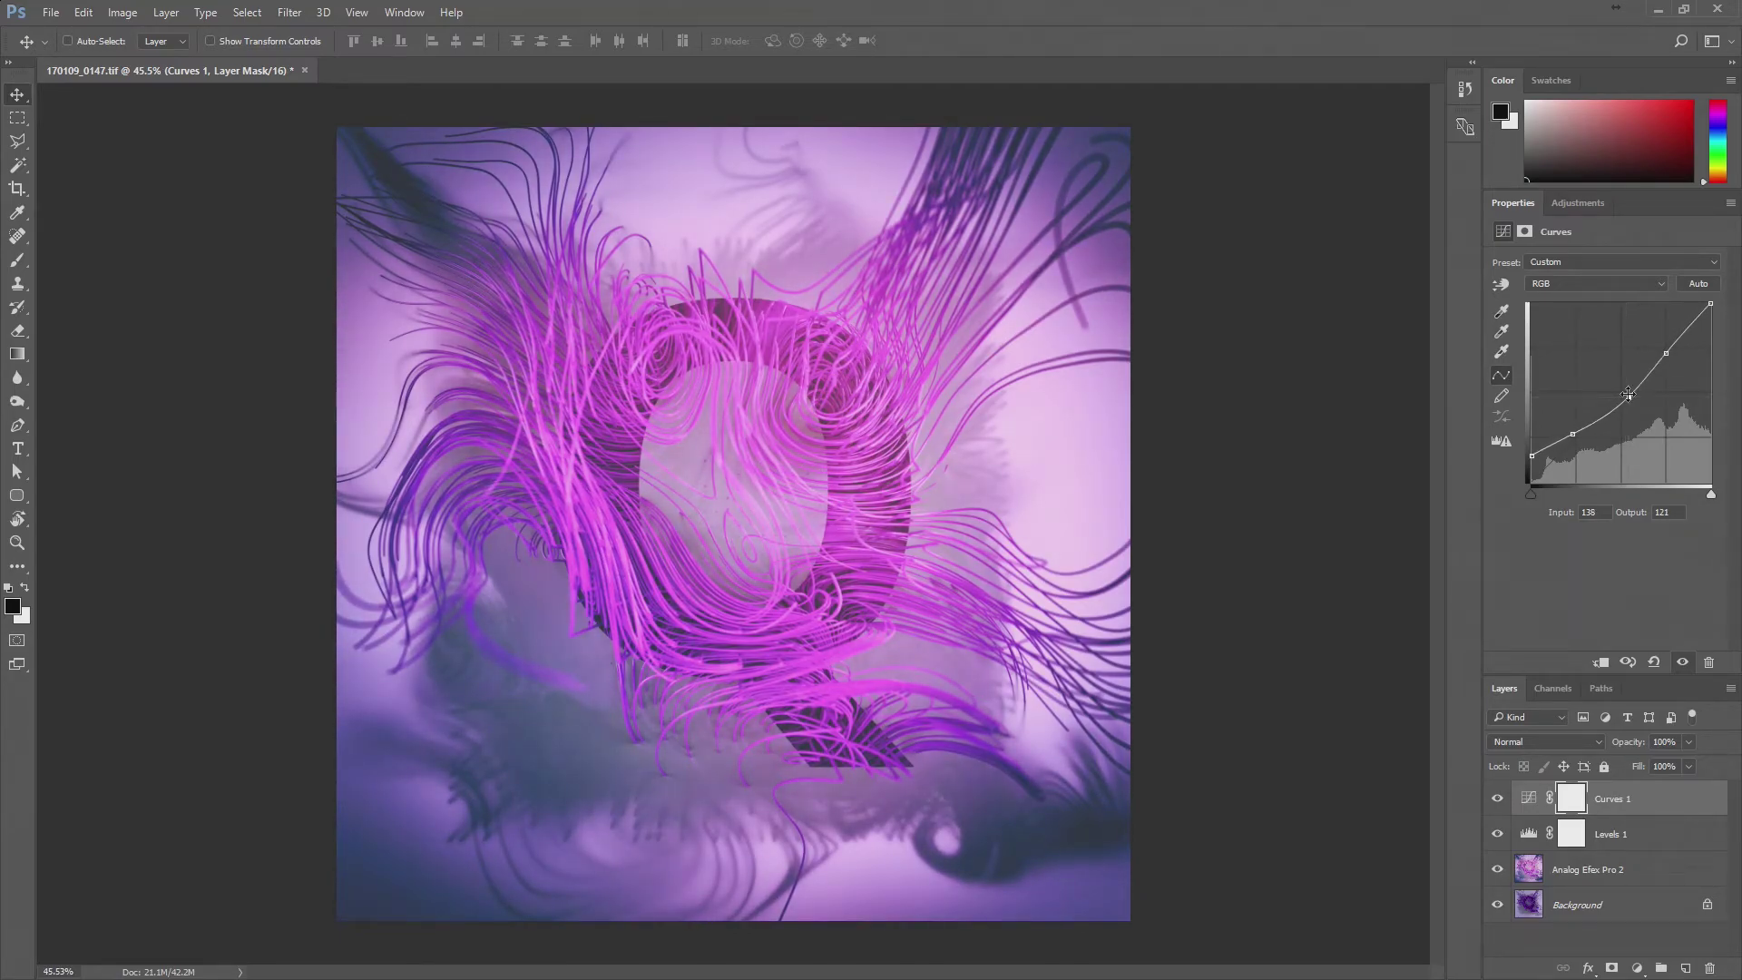
# Save the working TIFF with its layers included.
pyautogui.hotkey('ctrl', 's')
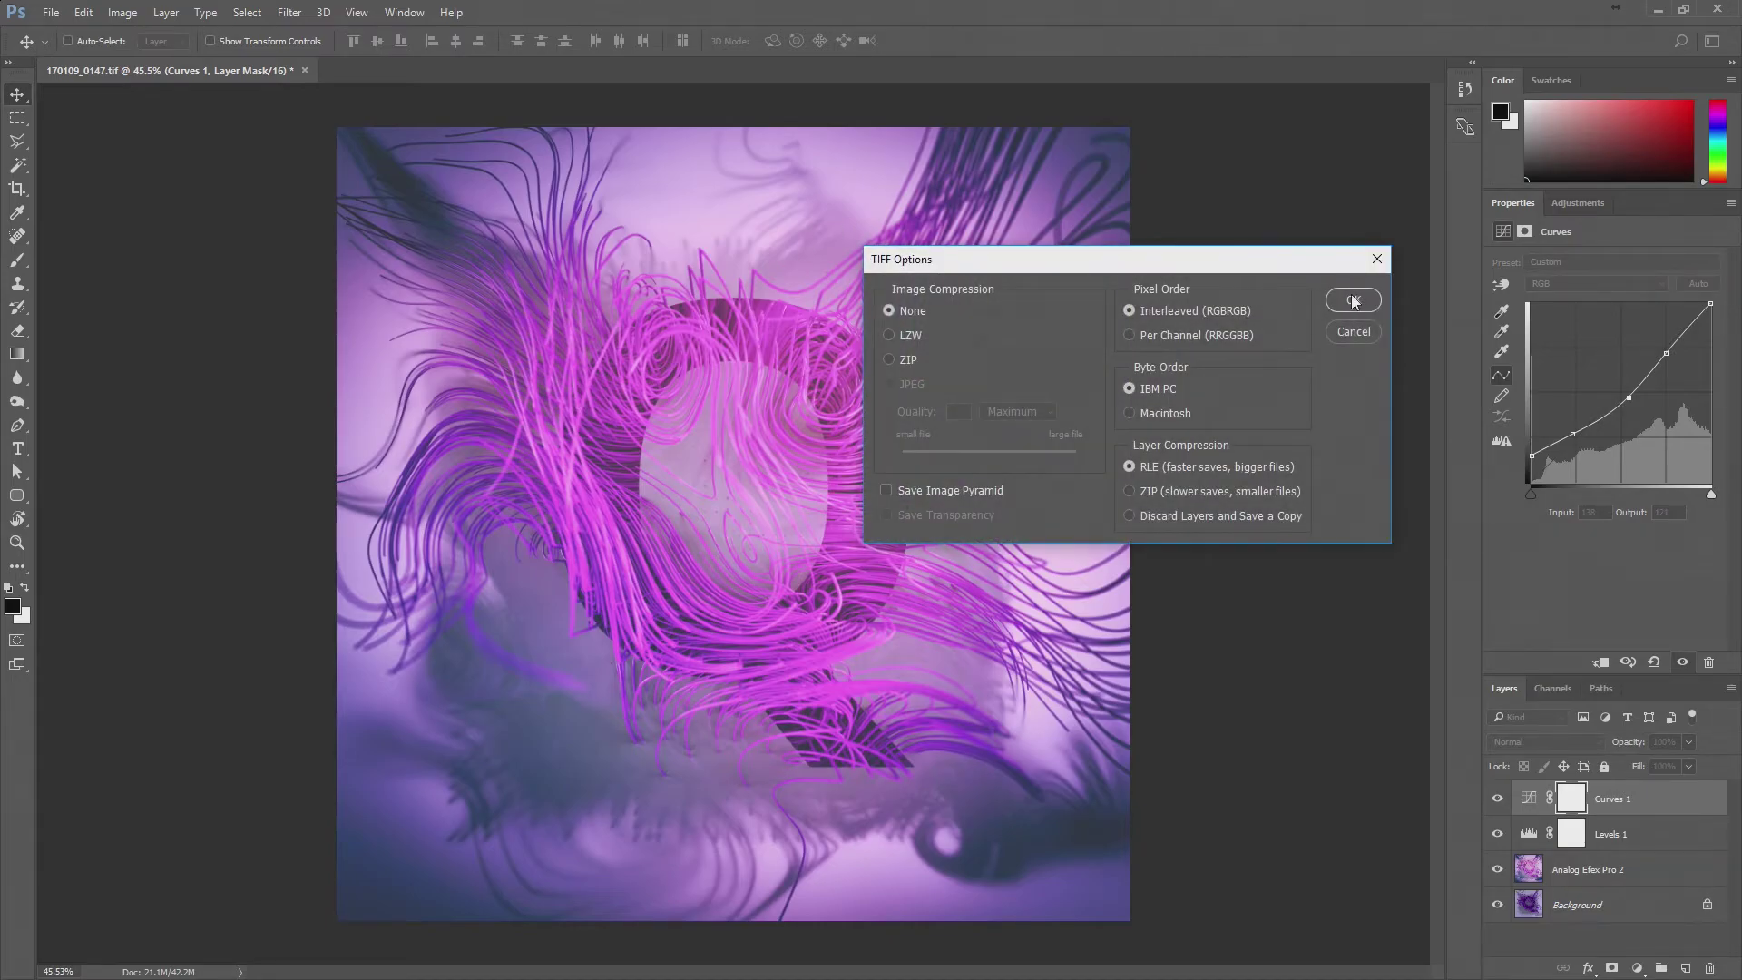
pyautogui.click(1351, 301)
pyautogui.click(816, 367)
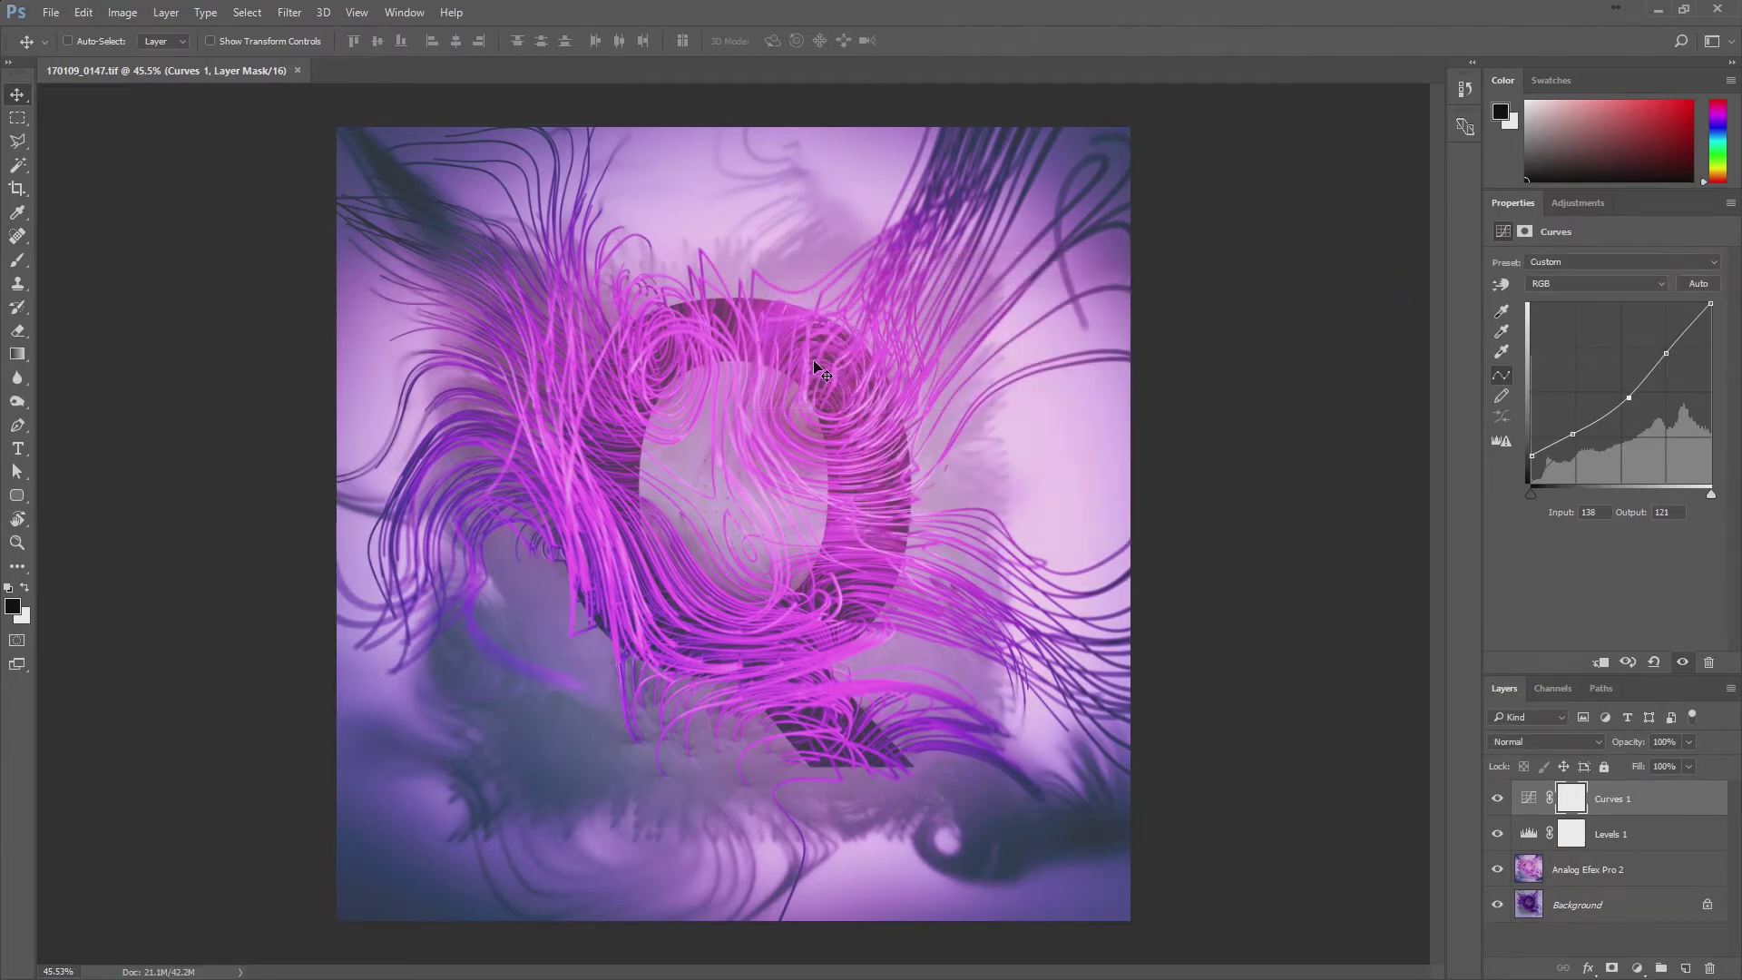
# Export a PNG-24 via Save for Web, browsing to Dropbox > Dailys > 2017 > 01.
pyautogui.hotkey('ctrl', 'alt', 'shift', 's')
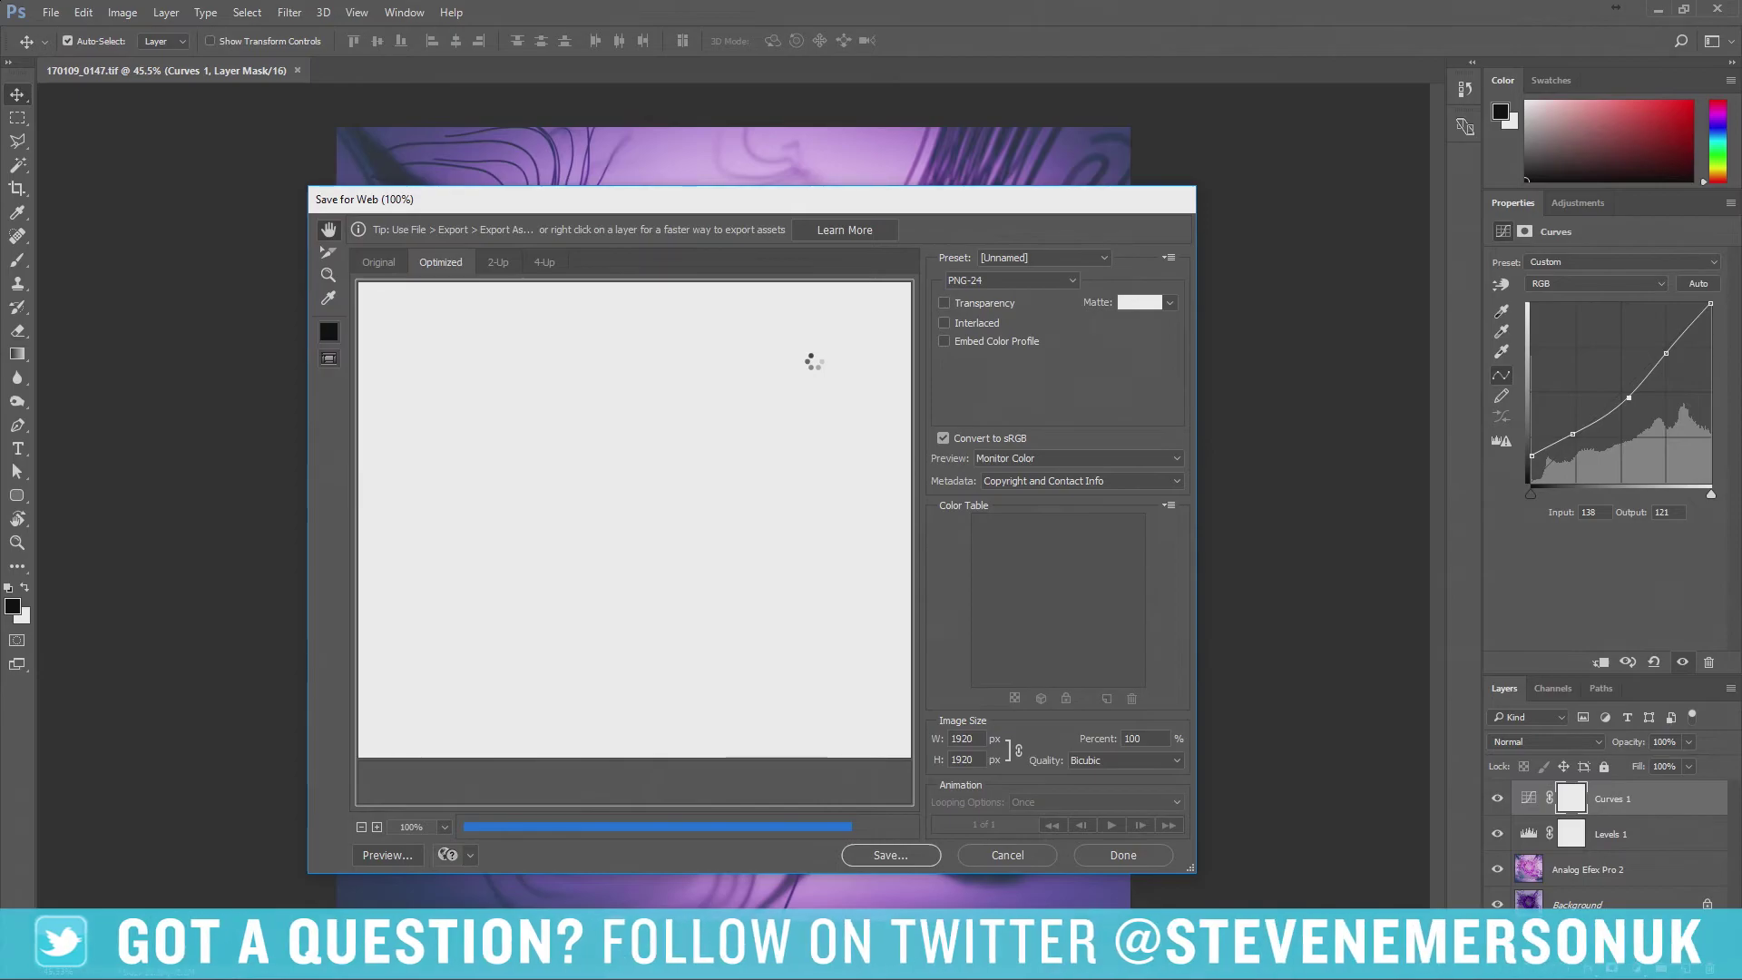
pyautogui.press('Return')
pyautogui.click(548, 260)
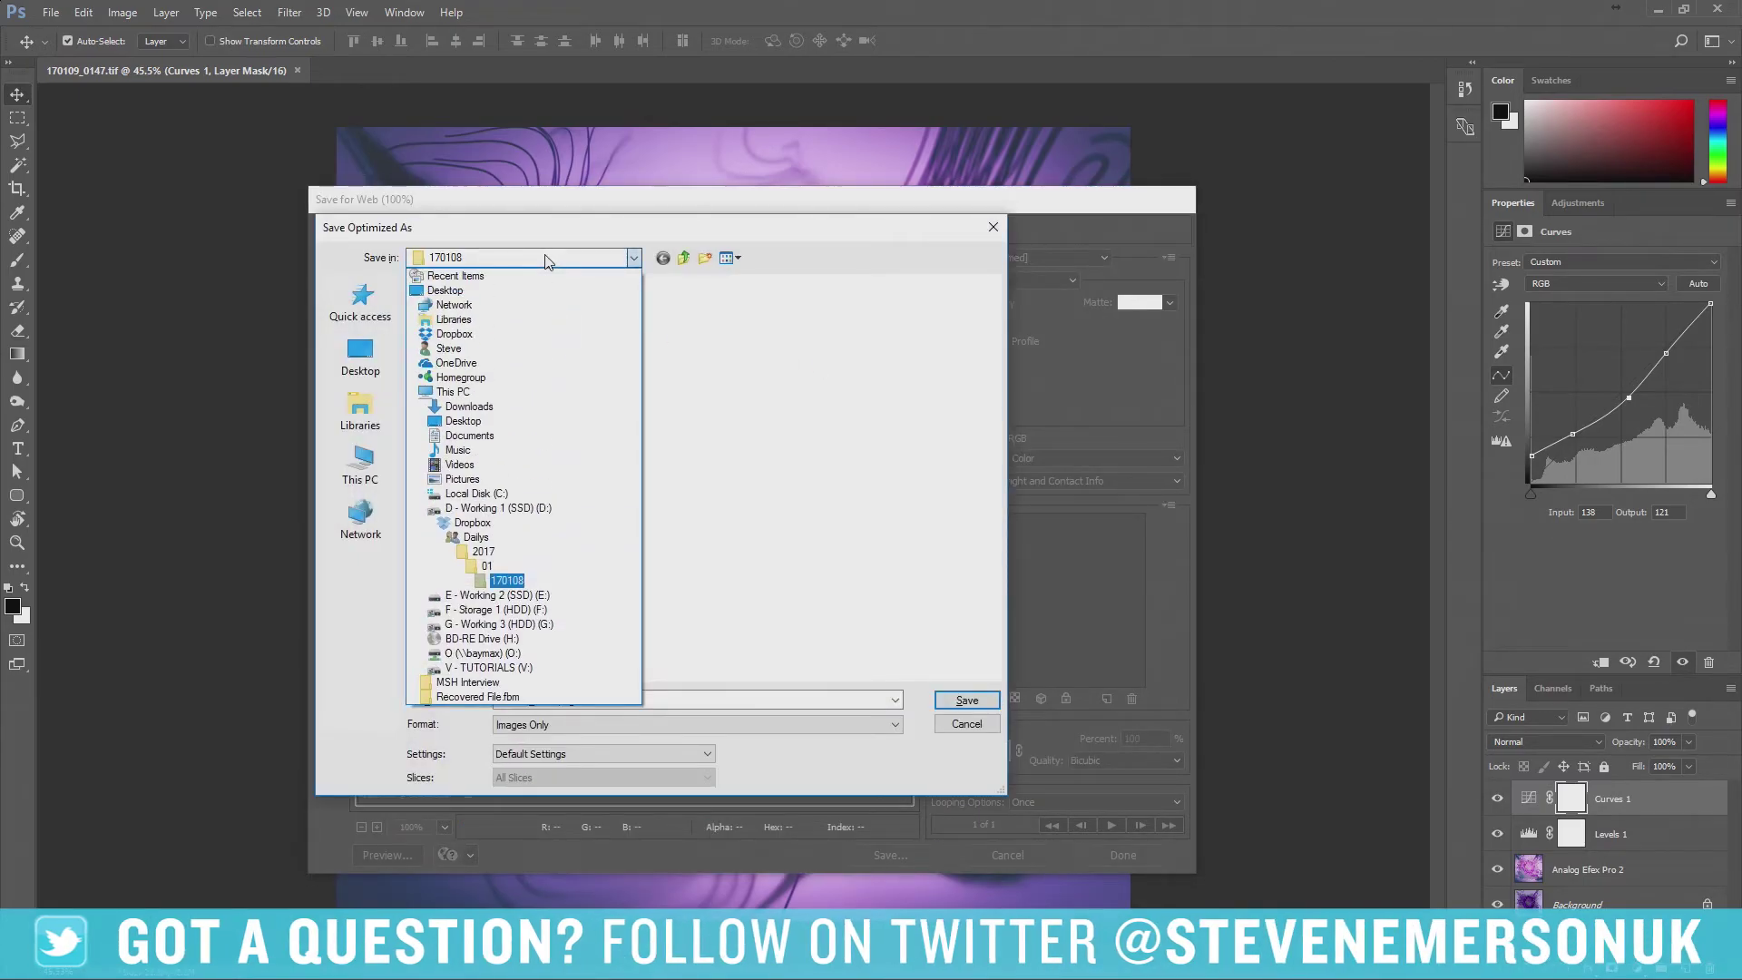
pyautogui.click(454, 334)
pyautogui.doubleClick(454, 407)
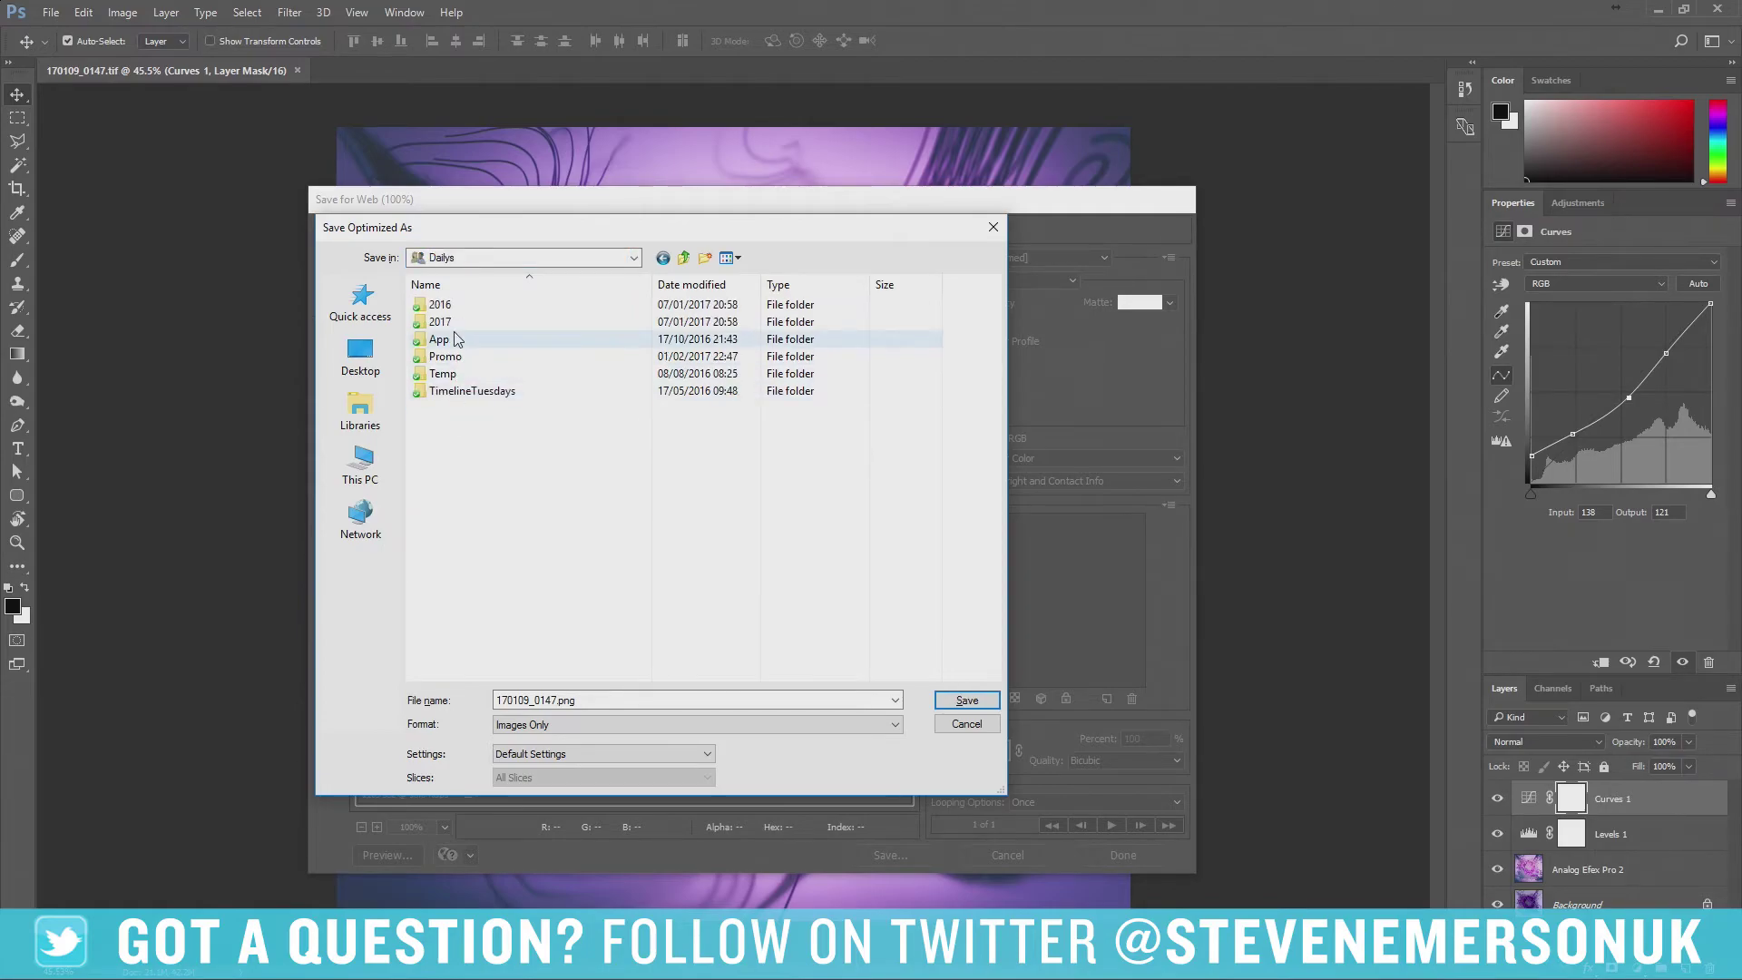
pyautogui.doubleClick(441, 322)
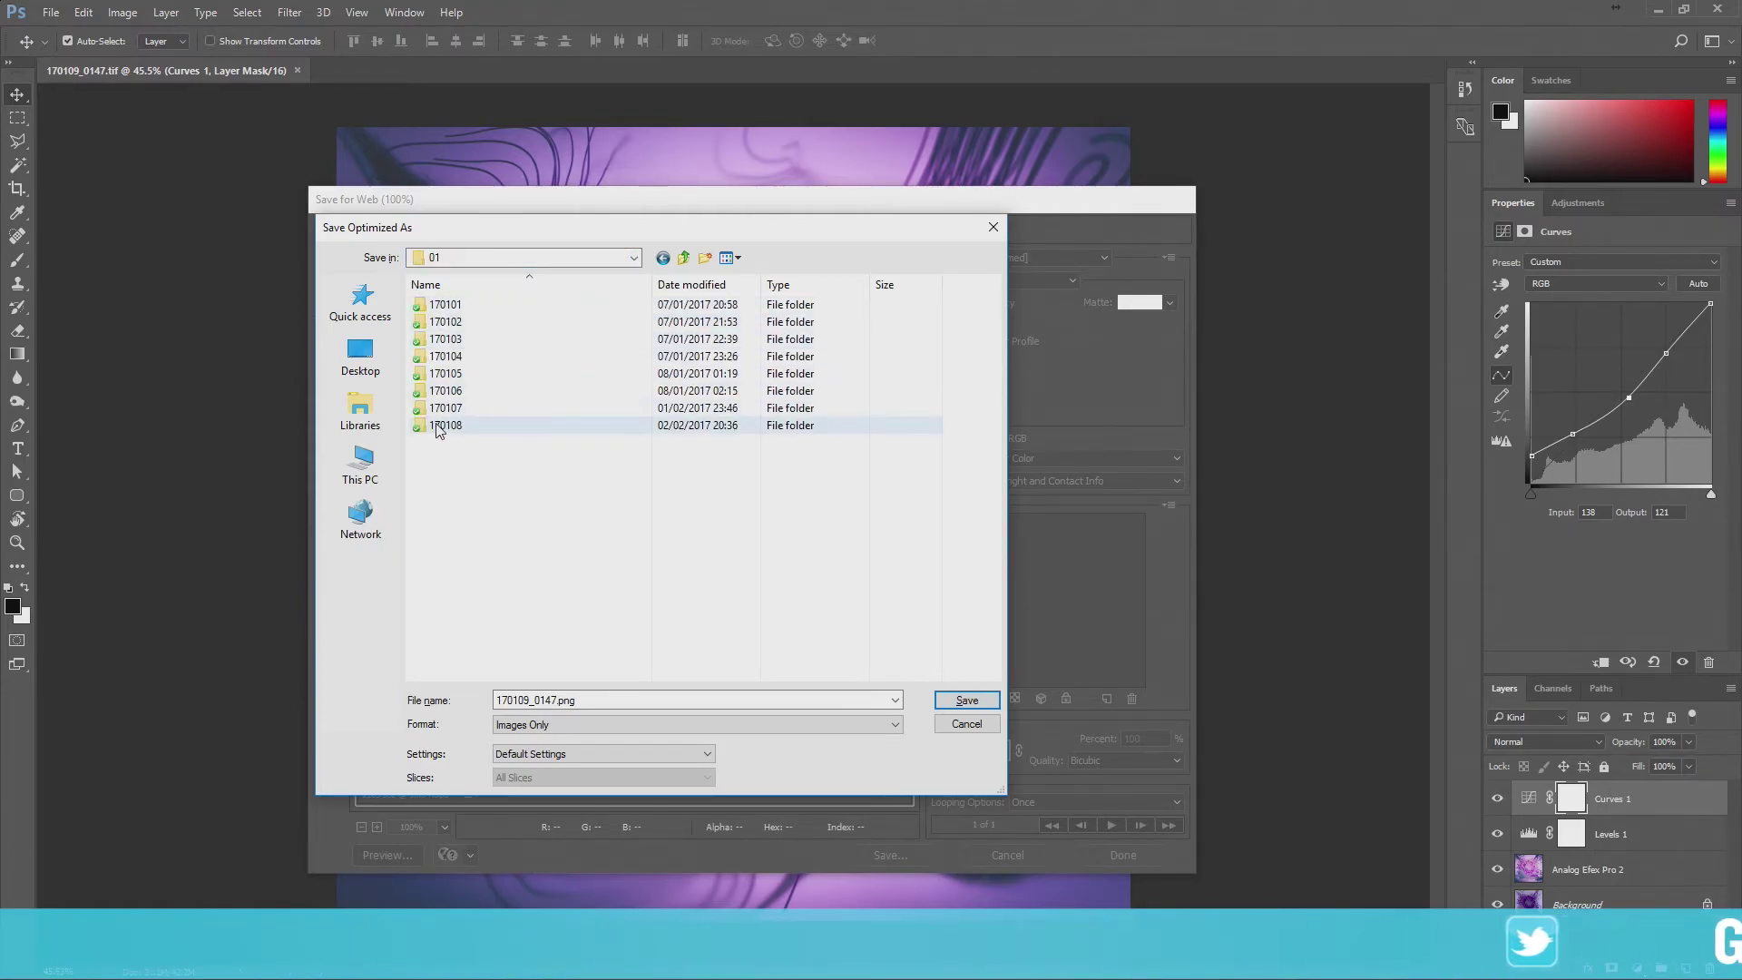
pyautogui.doubleClick(438, 427)
pyautogui.press('BackSpace')
# Create a new folder 170109 and save 170109_0147.png into it.
pyautogui.click(706, 258)
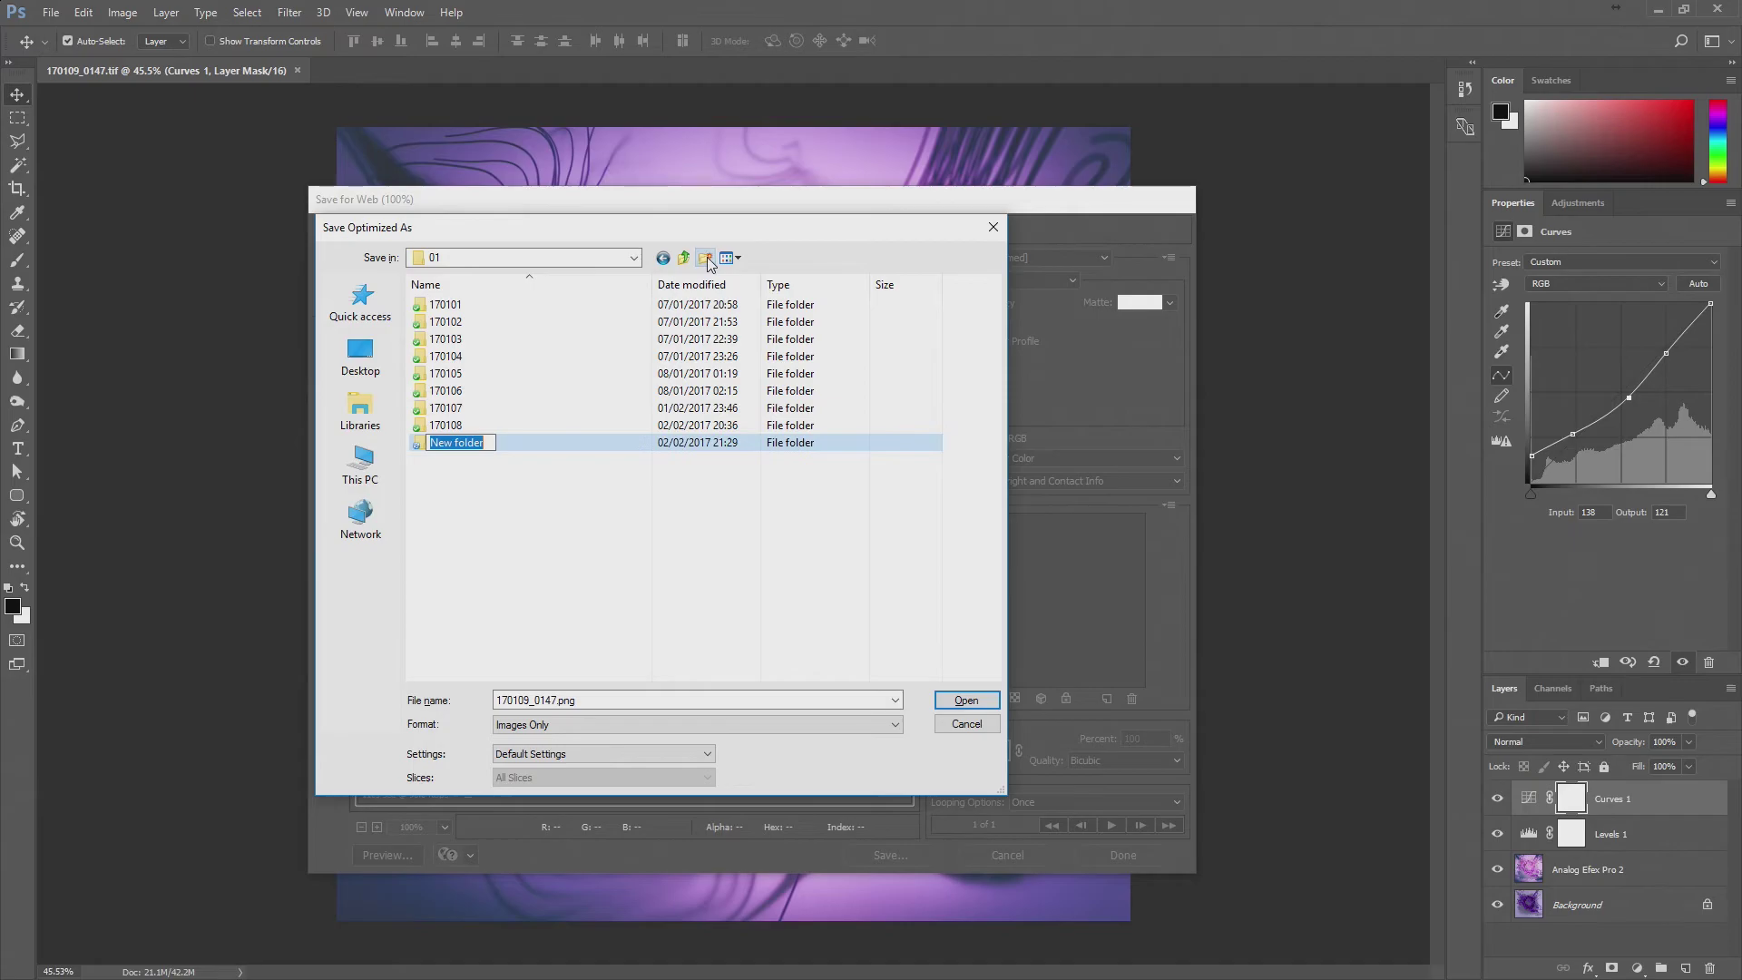
pyautogui.write('170109')
pyautogui.press('Return')
pyautogui.press('Return')
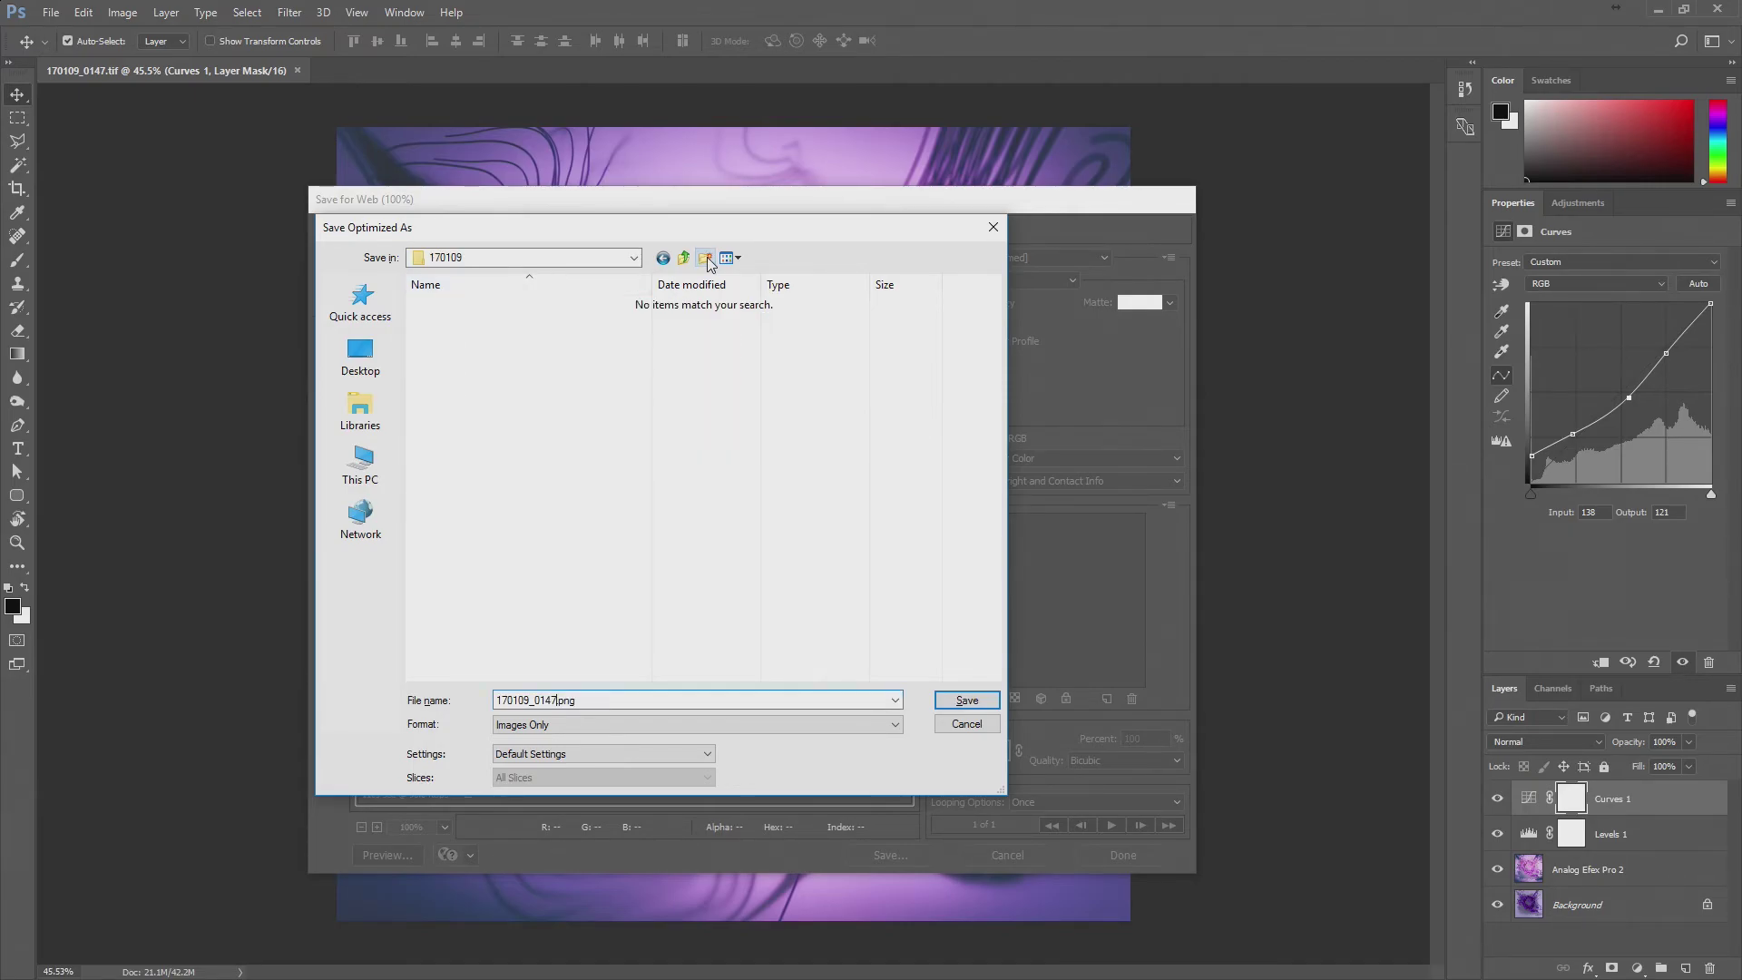
pyautogui.press('Return')
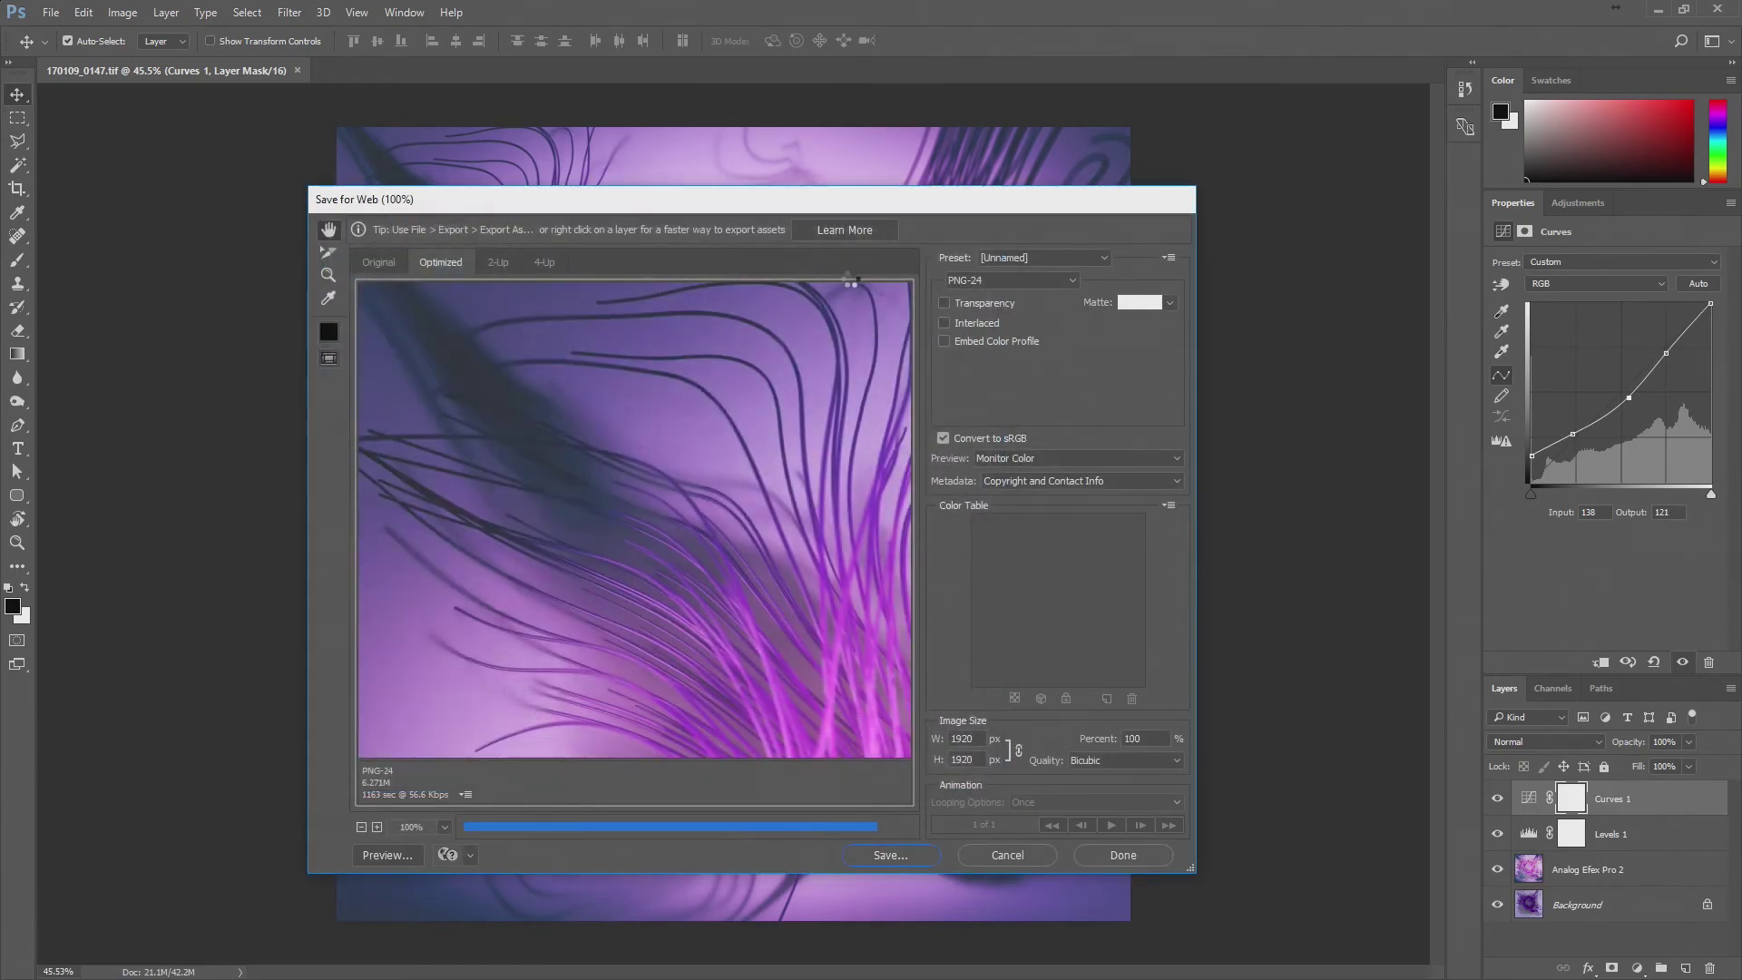
pyautogui.hotkey('ctrl', 's')
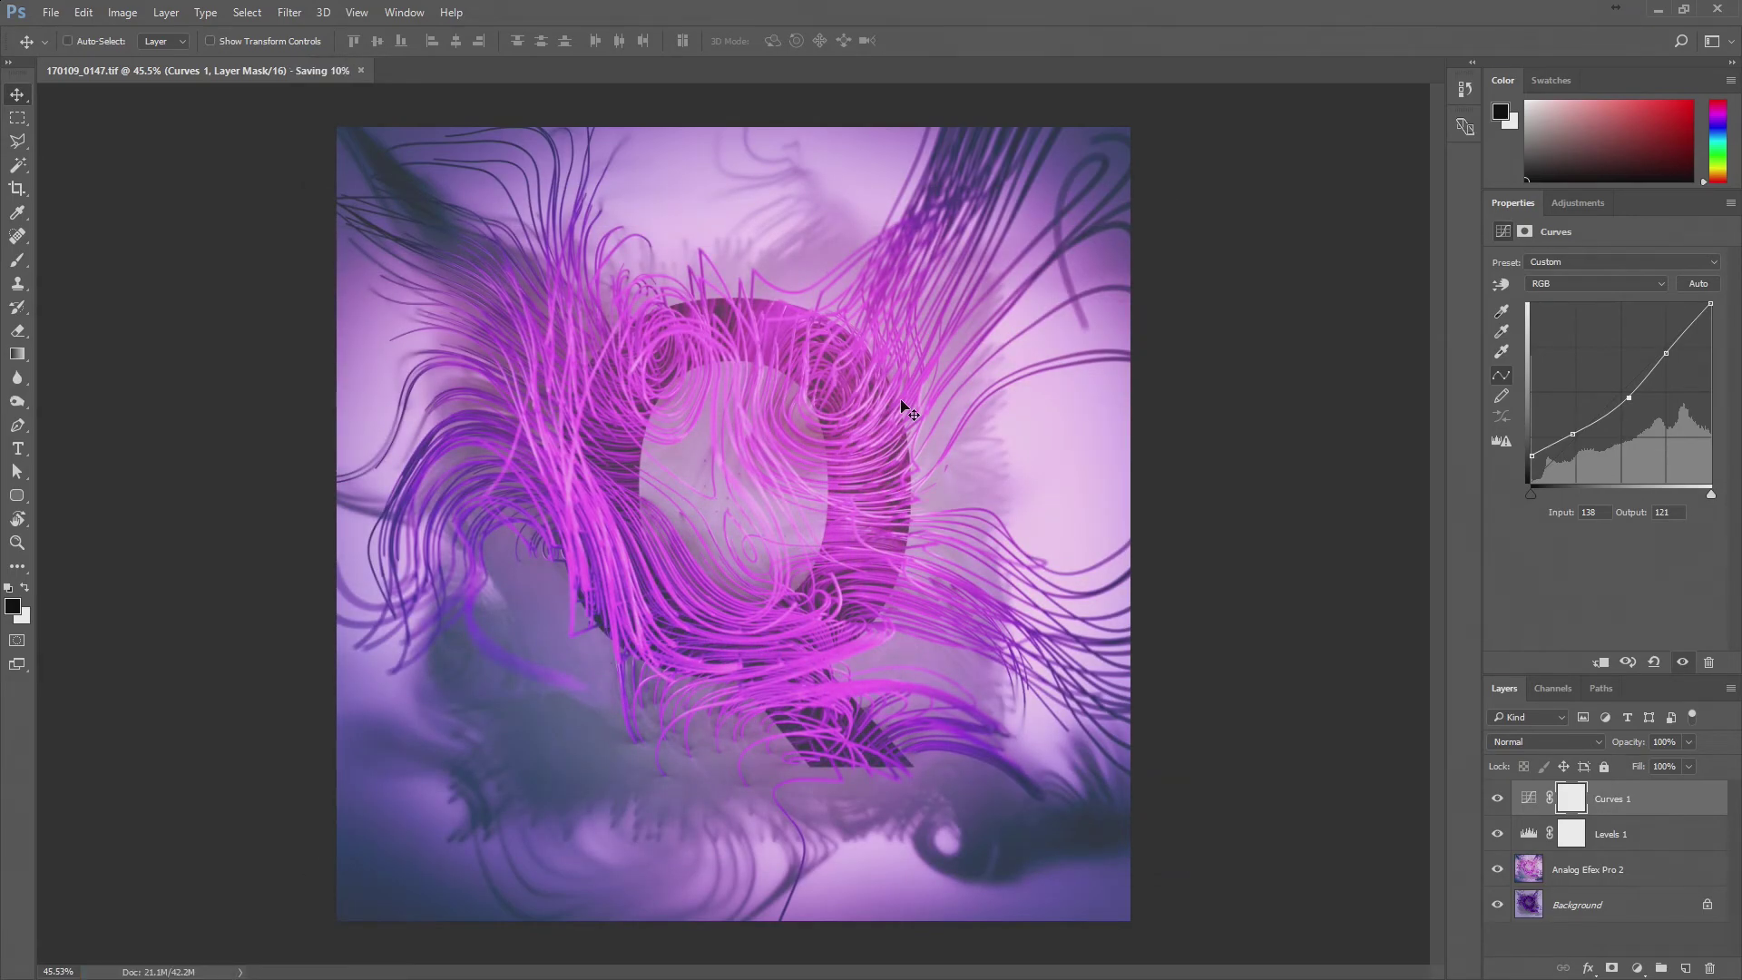